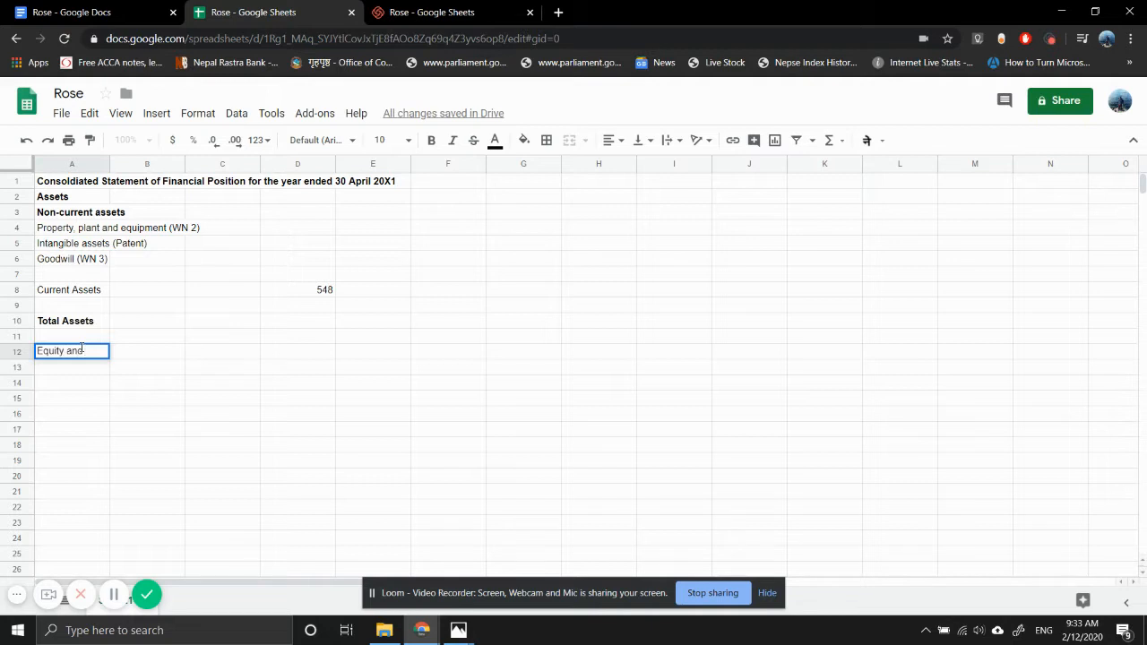
- Complete the heading "Equity and Liabilities" in A12 and make it bold
text(Liabilitie)
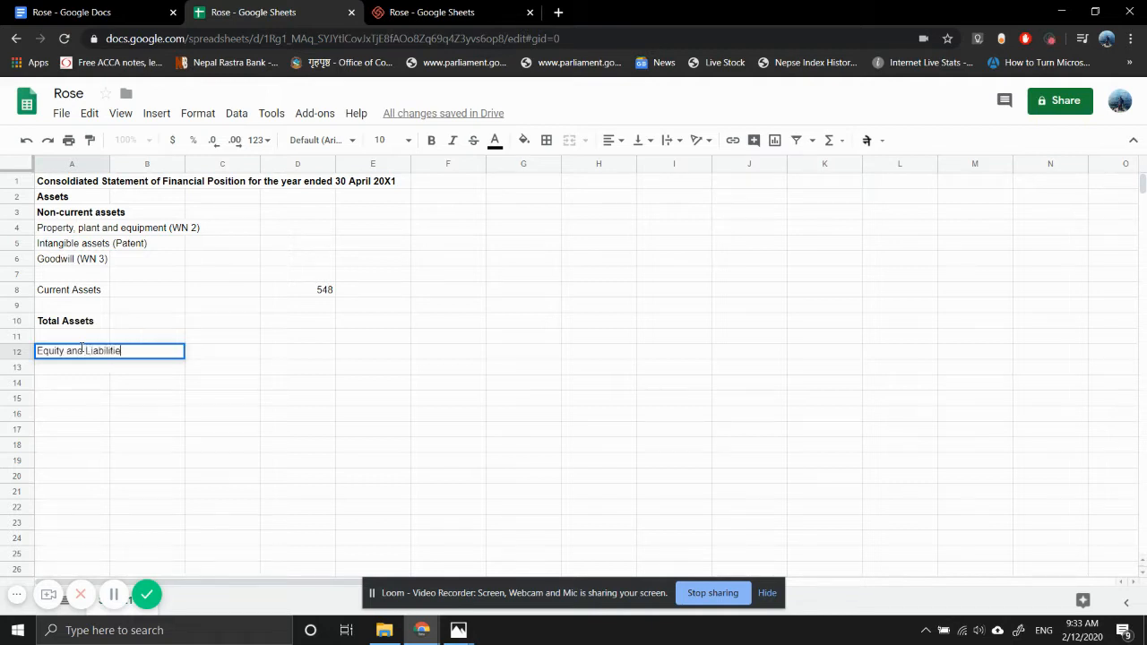
text(s)
key(Return)
click(81, 351)
key(ctrl+b)
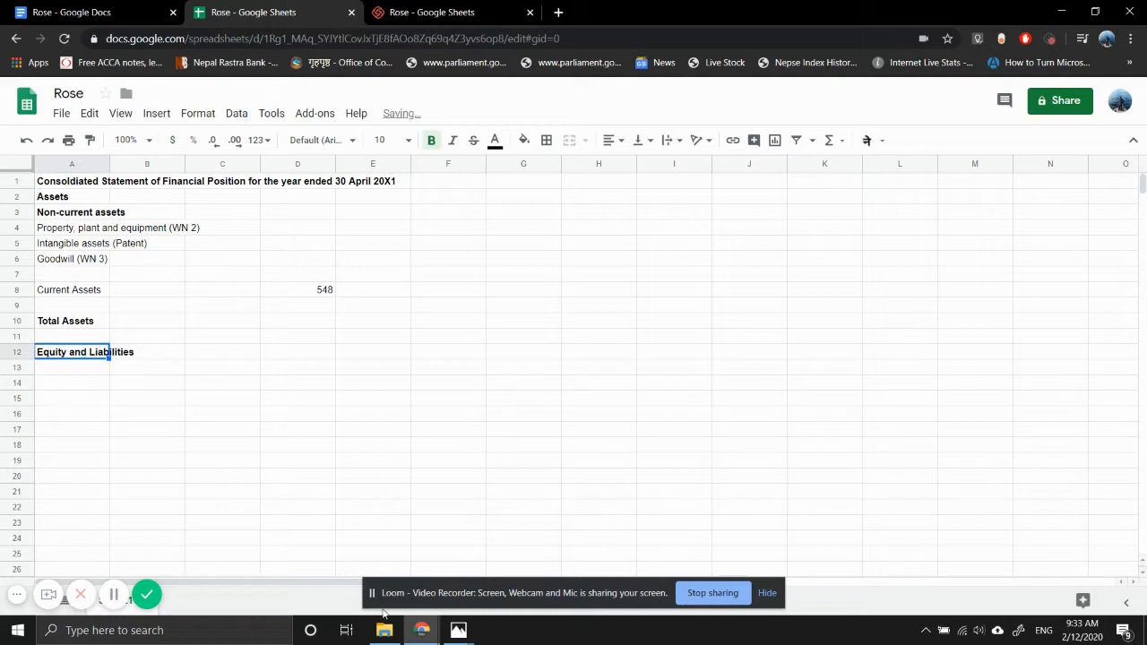
- Consult the draft statements image grop.jpg in Photos, then return to the sheet and enter "Share Capital" in A13
mouse_move(458, 629)
click(511, 591)
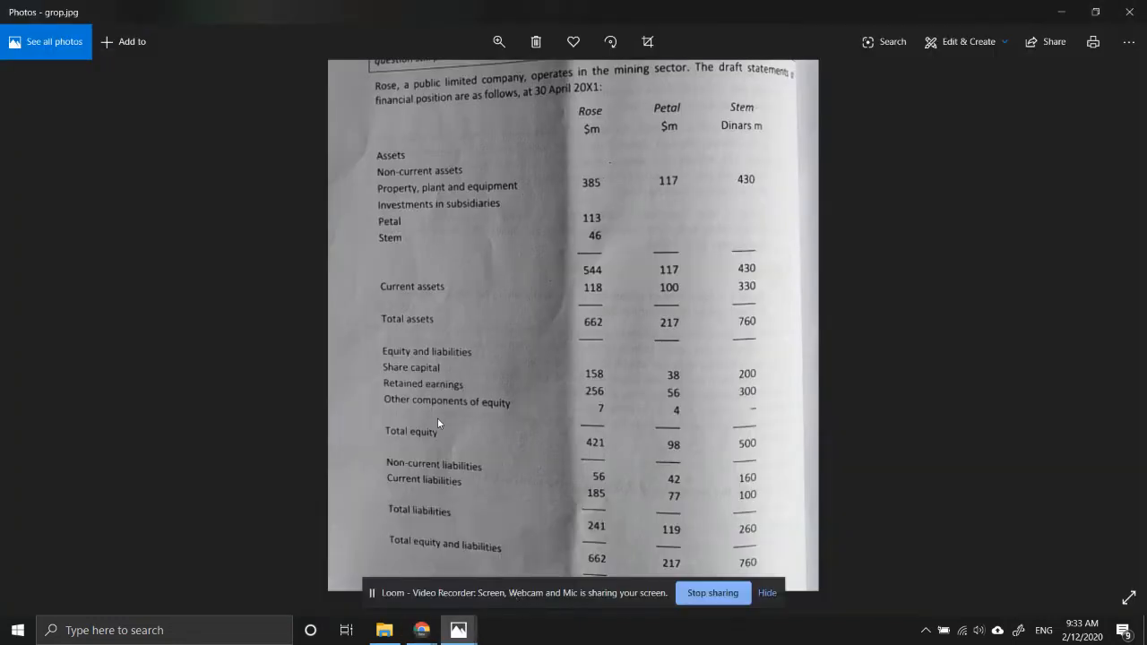
mouse_move(426, 633)
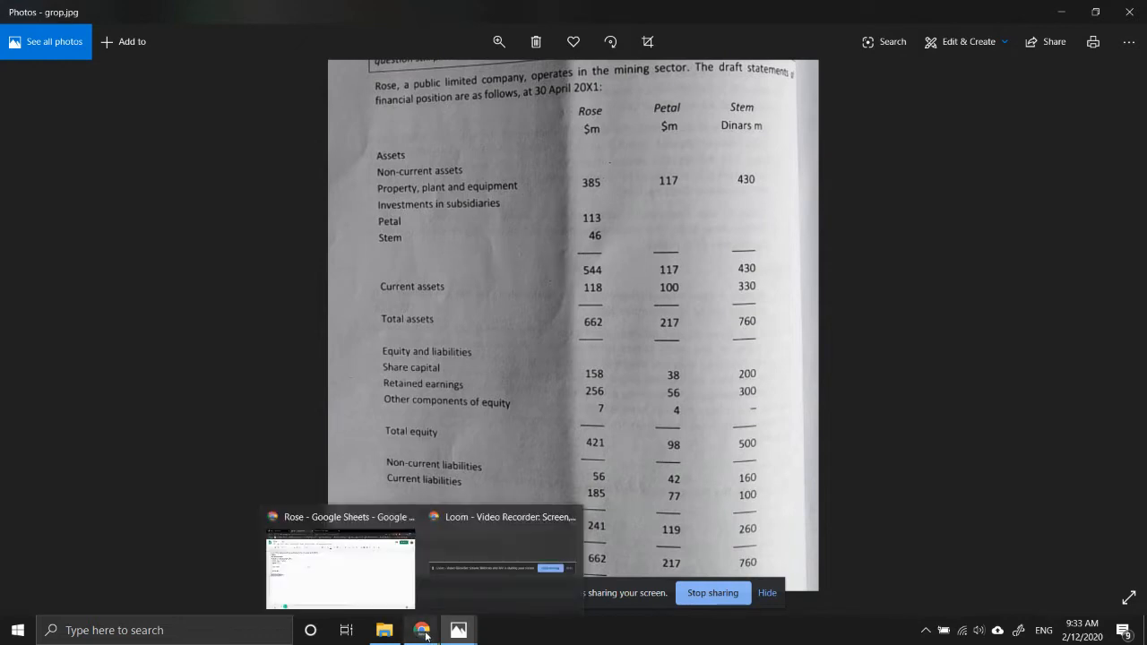
click(333, 580)
key(Down)
text(Sha)
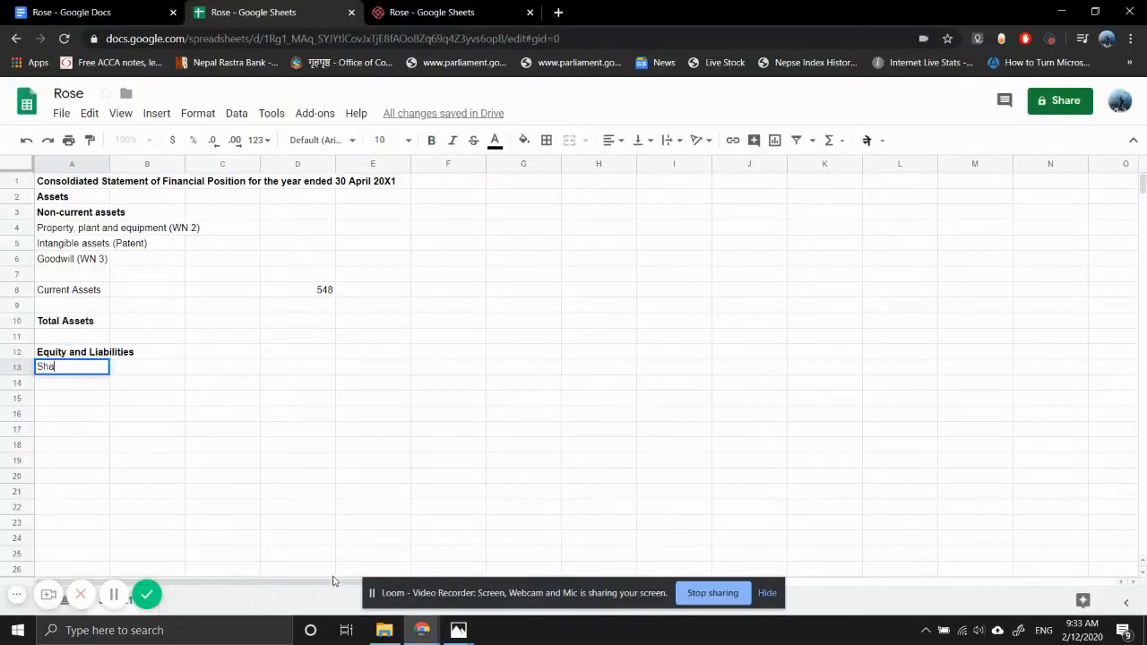
text(re Capital)
key(Return)
- Enter the line item "Retained Earning (WN 5)" in A14
text(Reta)
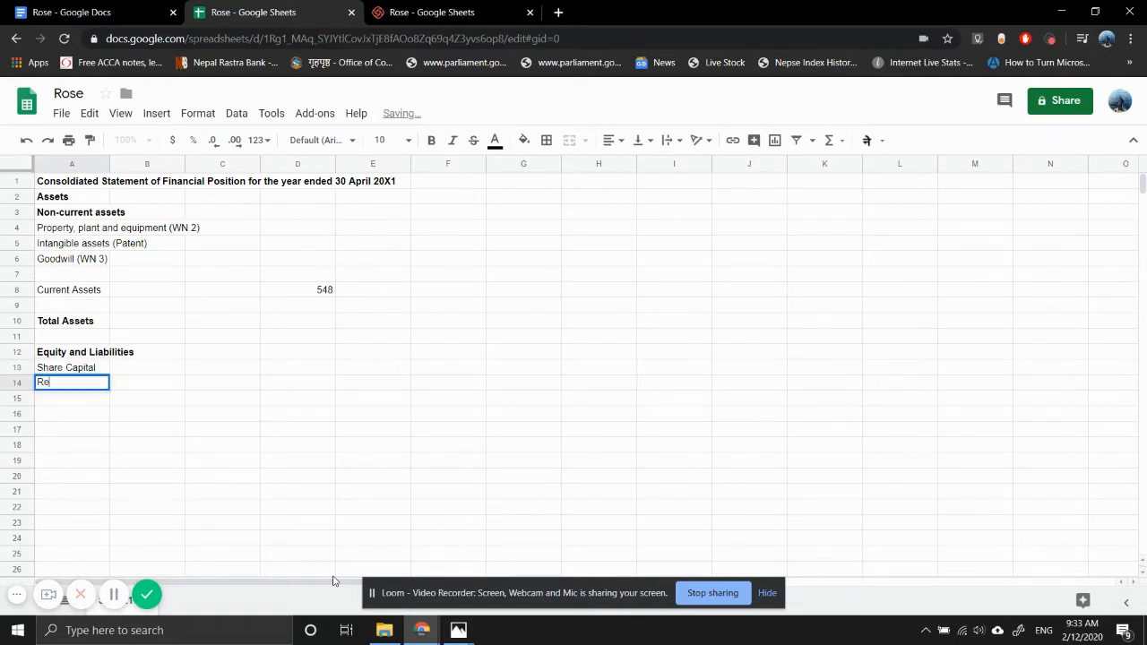
key(BackSpace)
text(ai)
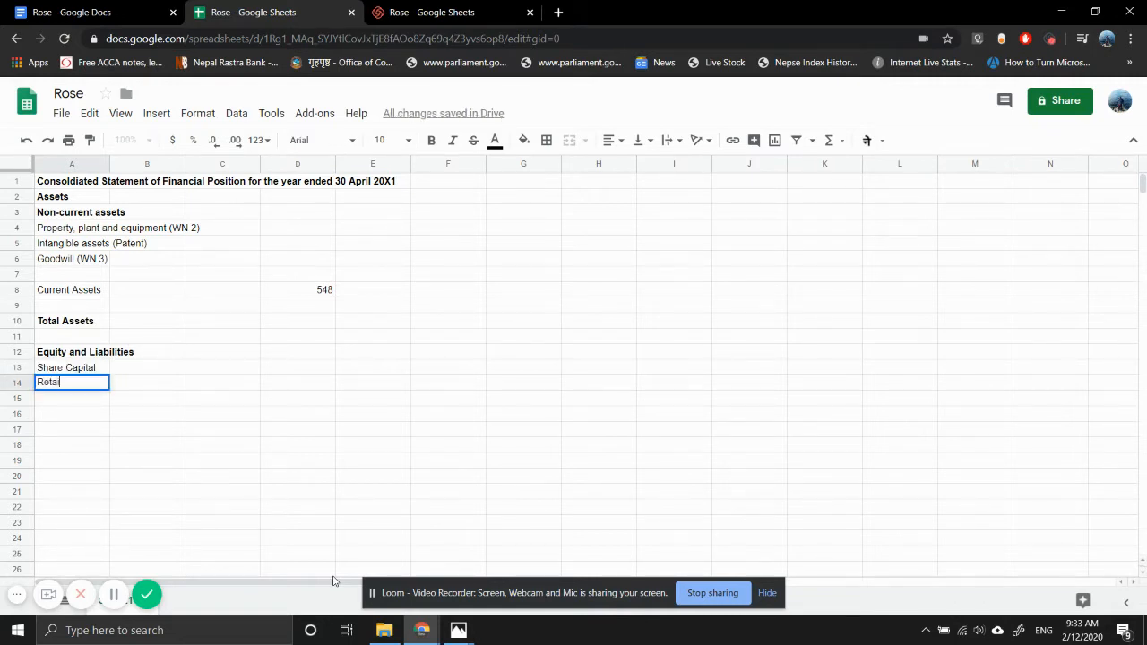
text(ned Earning (WN )
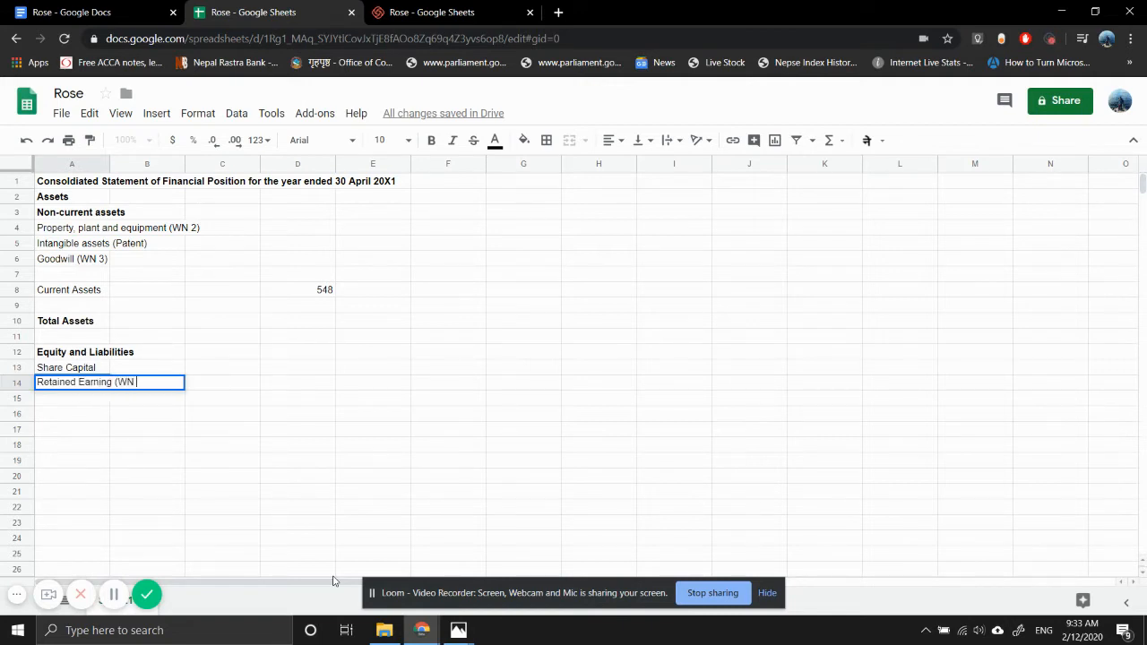
text(5))
key(Return)
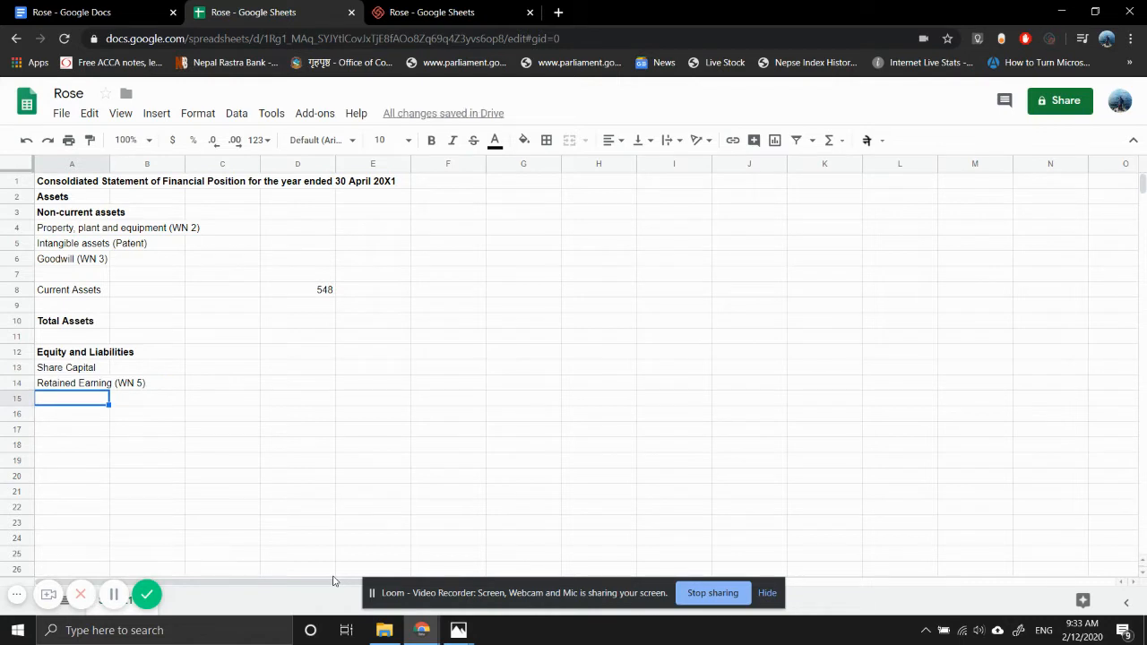
- Enter the line item "Other Component of equity (WN 6)" in A15
text(Other COm)
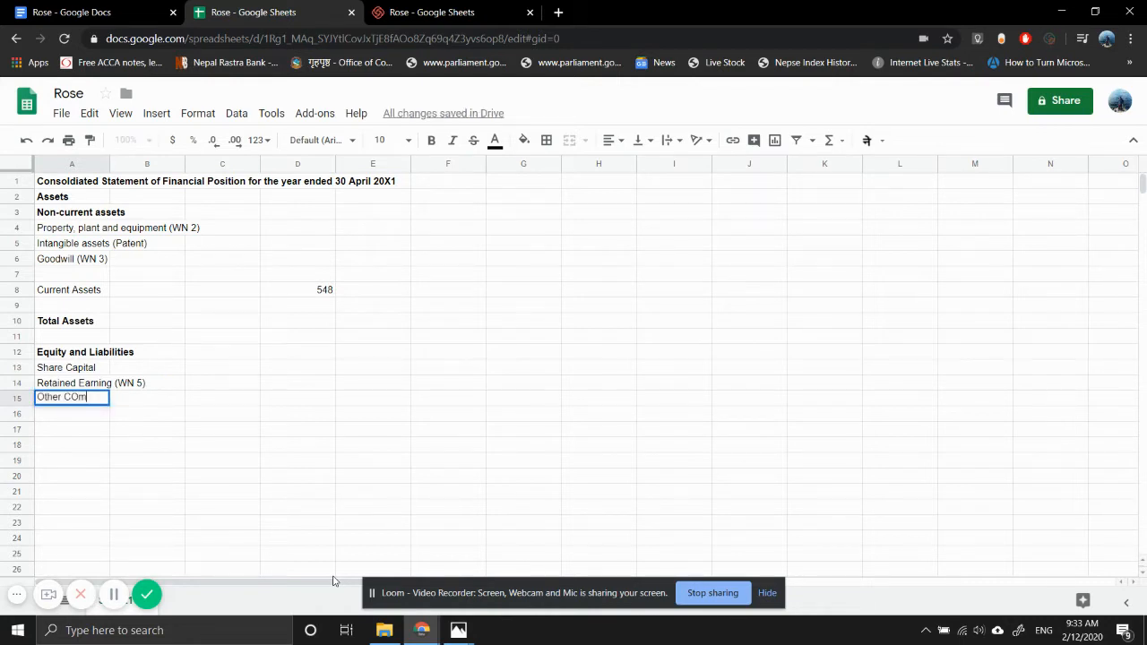
text(ponent)
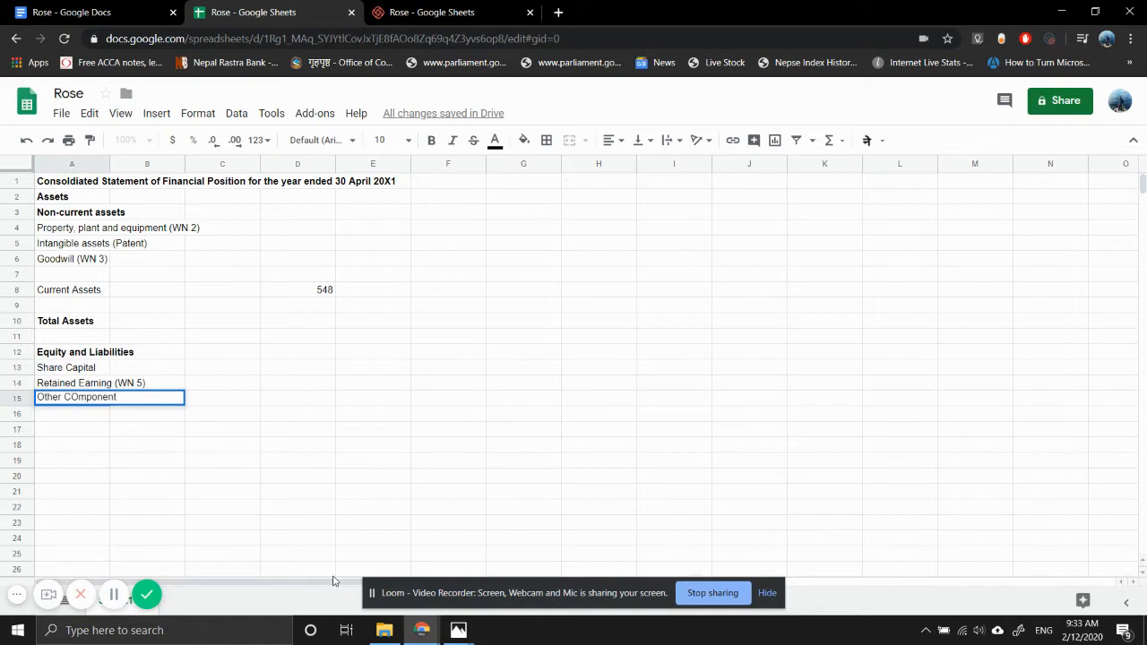
key(BackSpace)
key(BackSpace)
key(BackSpace)
key(BackSpace)
key(BackSpace)
key(BackSpace)
key(BackSpace)
key(BackSpace)
text(omponent of eq)
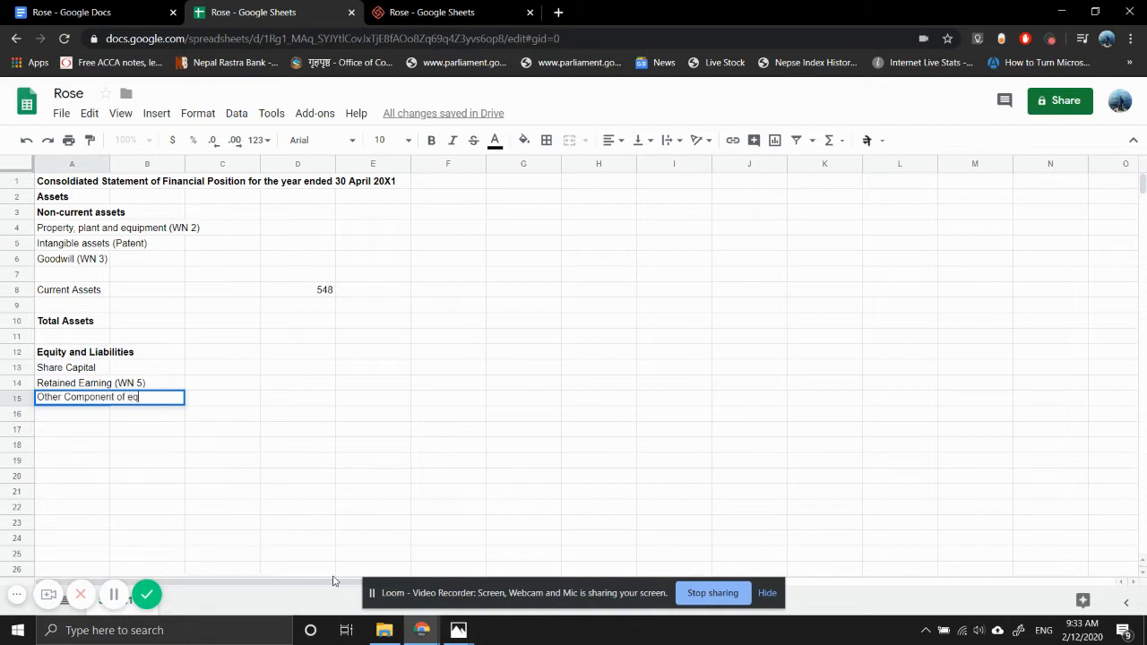
text(uity (WN 6))
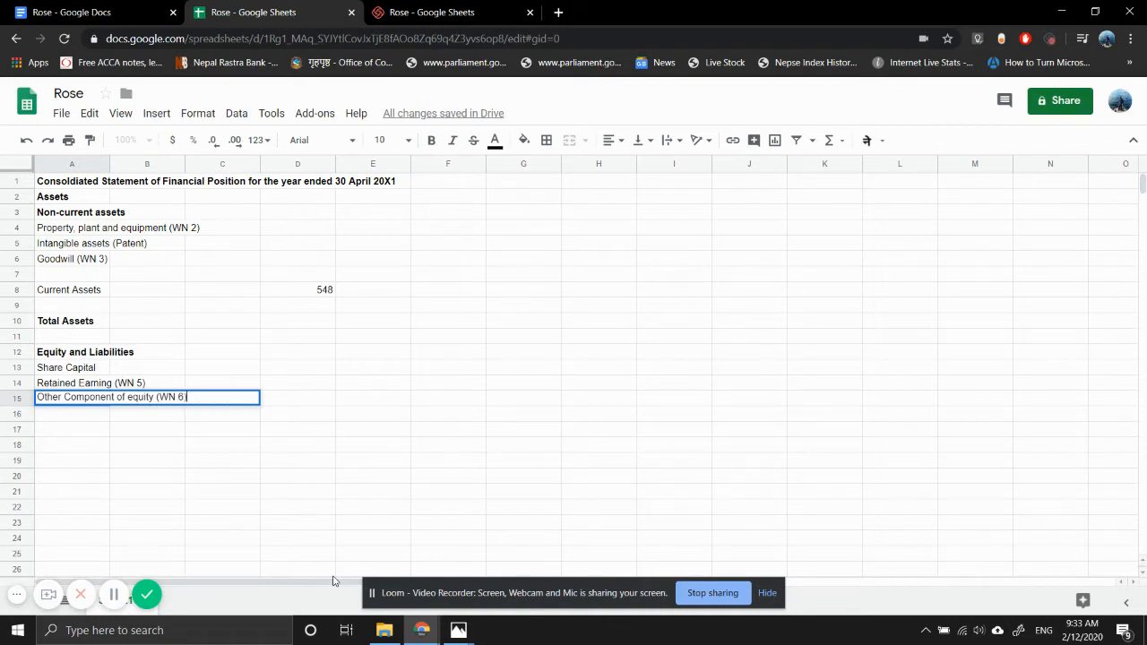
key(Return)
- Enter the line item "Transalation Reserve (WN 7)" in A16
text(Tra)
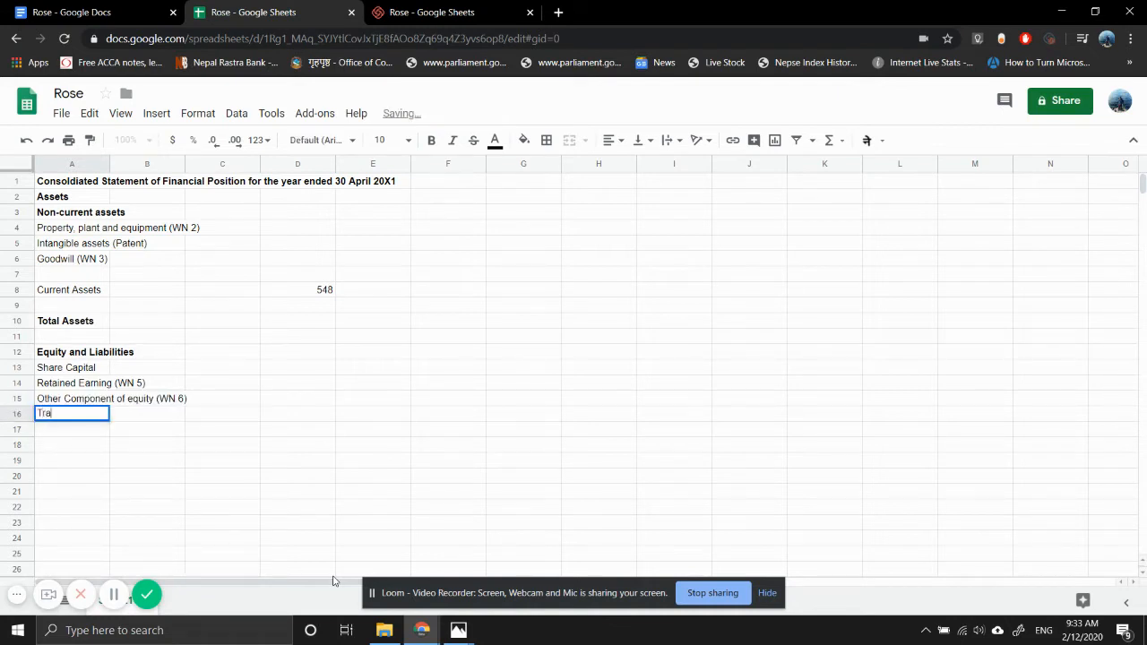
text(nsalatio)
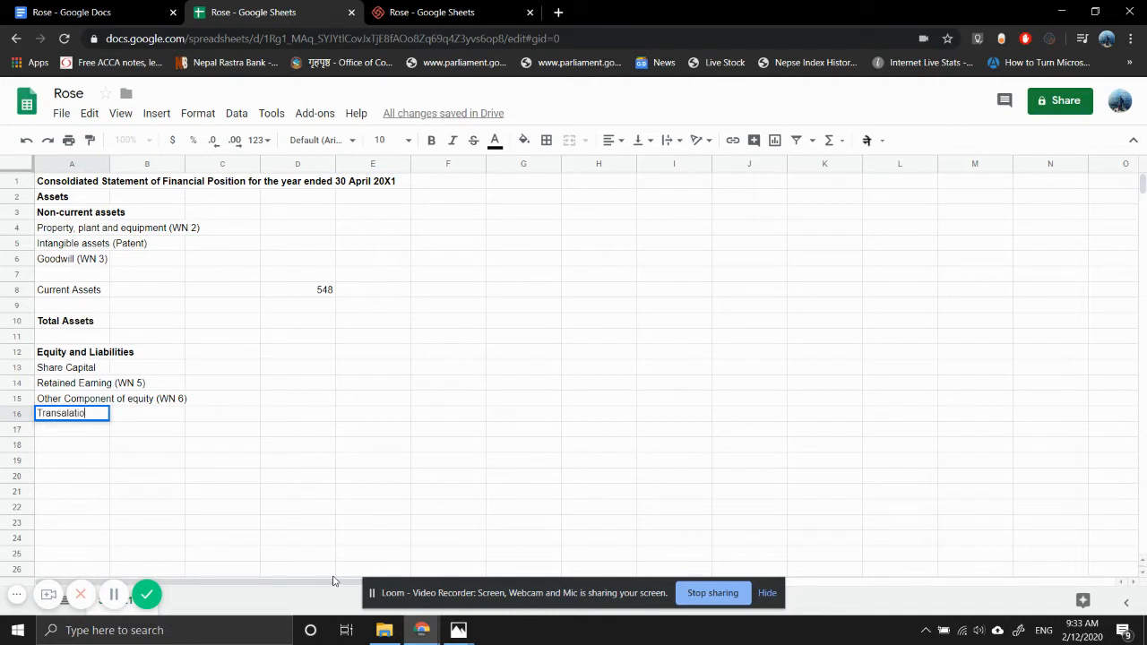
text(n Reserve (WN 7)
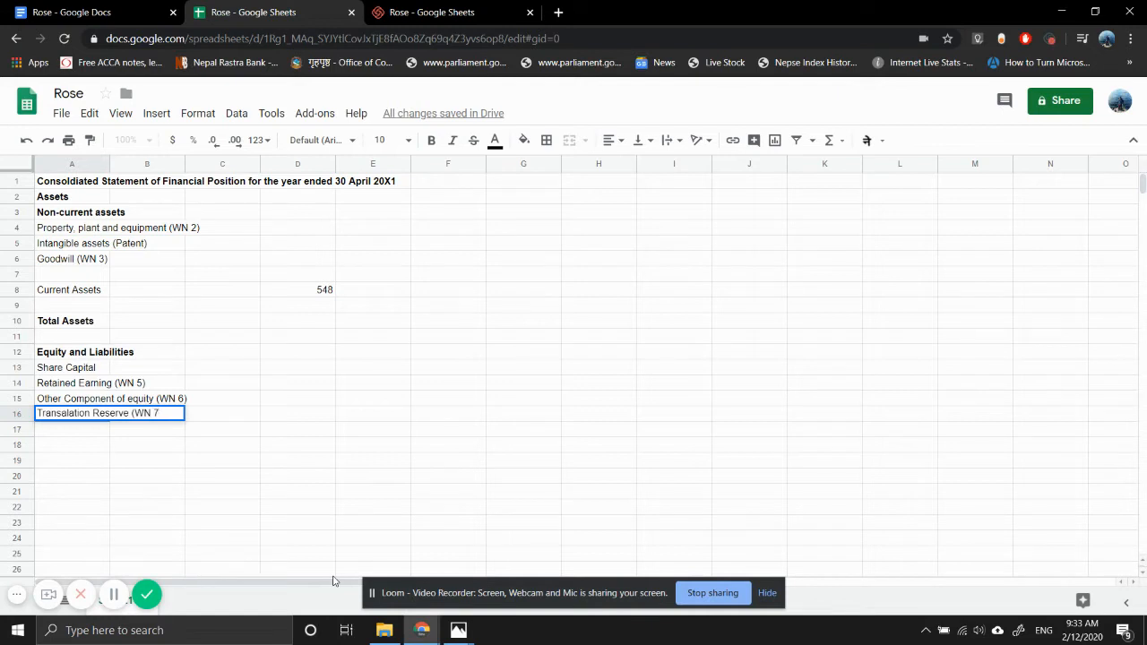
text())
key(Return)
- Leave row 17 blank and enter "Non-controlling interest (WN 4)" in A18
key(Down)
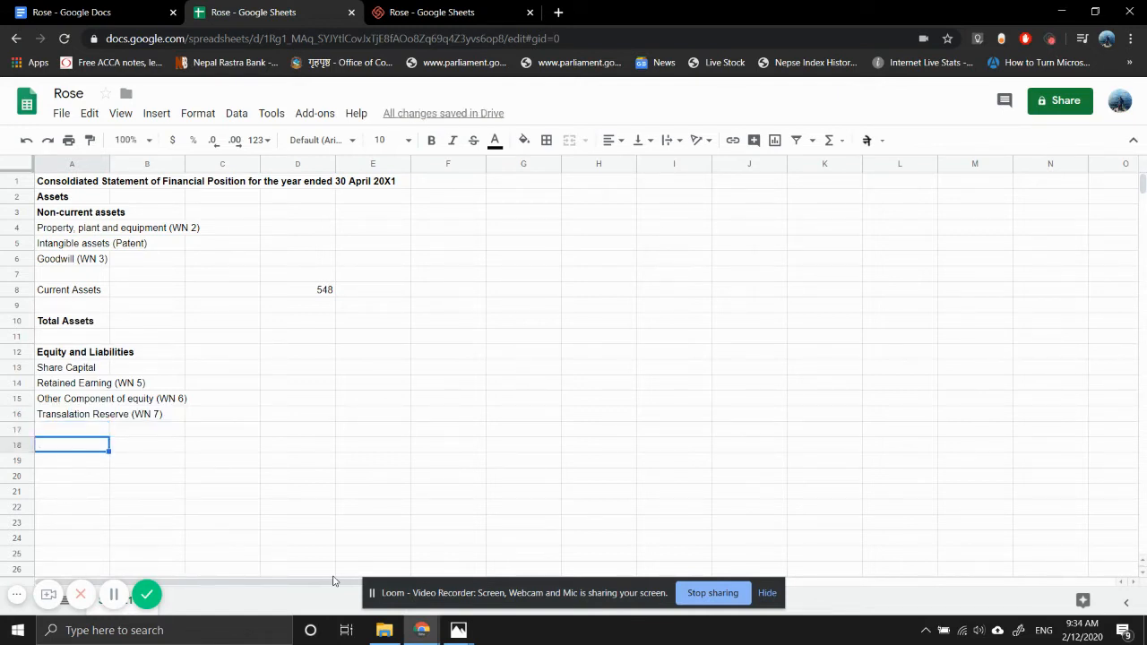
text(Non-controlling interest)
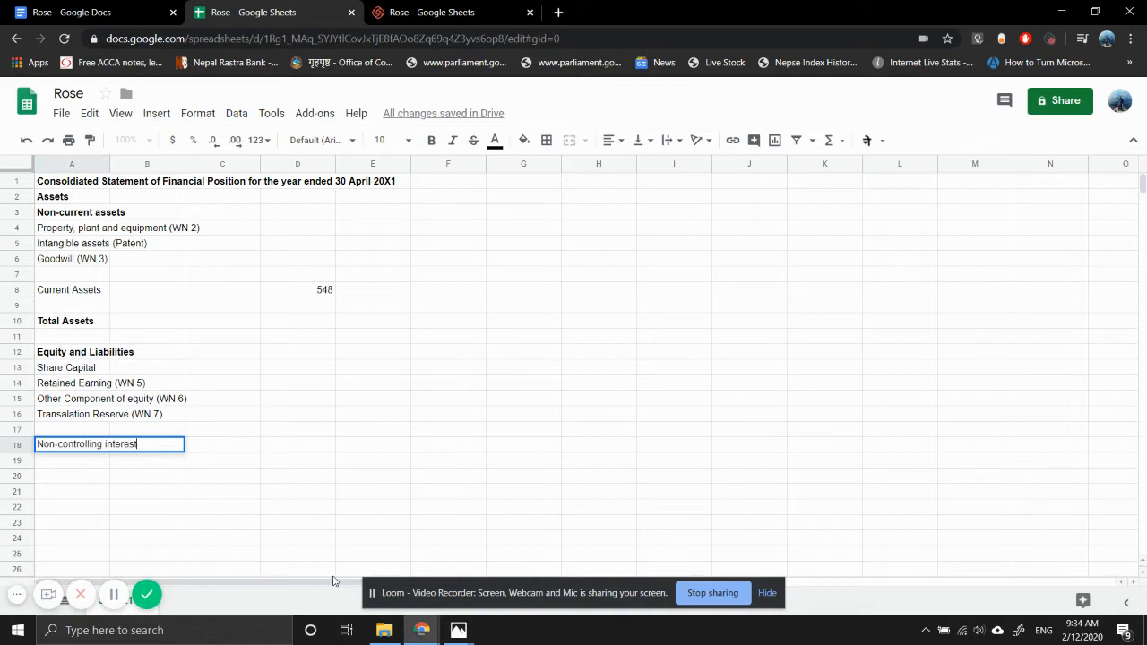
text( (WN 4))
key(Return)
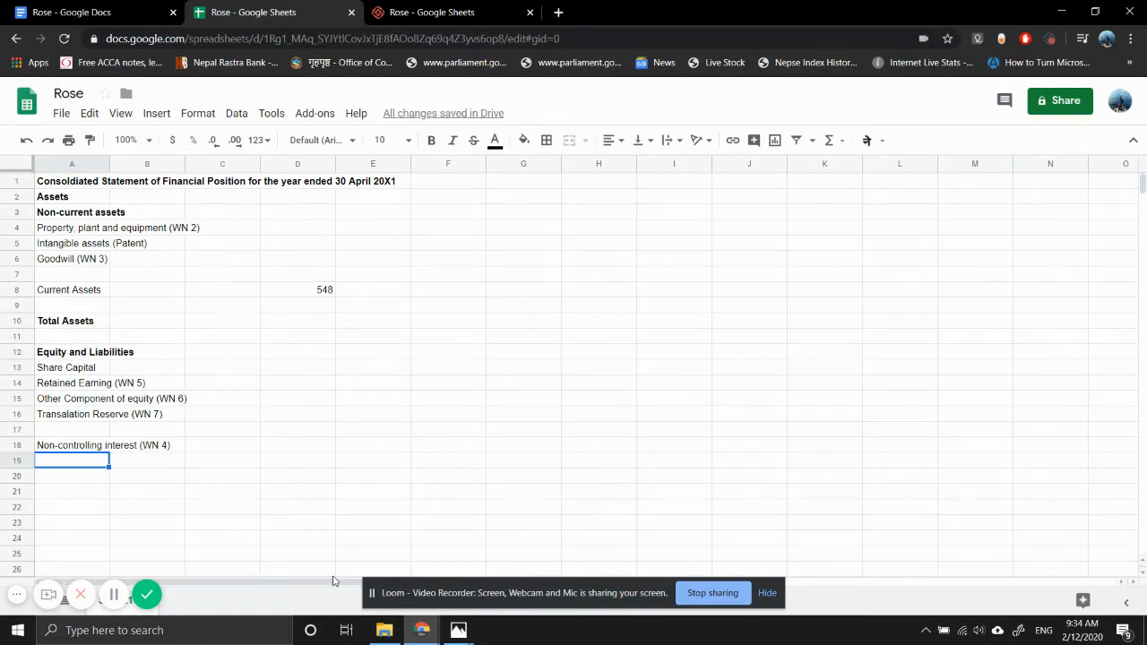
- Enter "Total equity" in A20 and make A20:D20 bold
key(Down)
text(Tot)
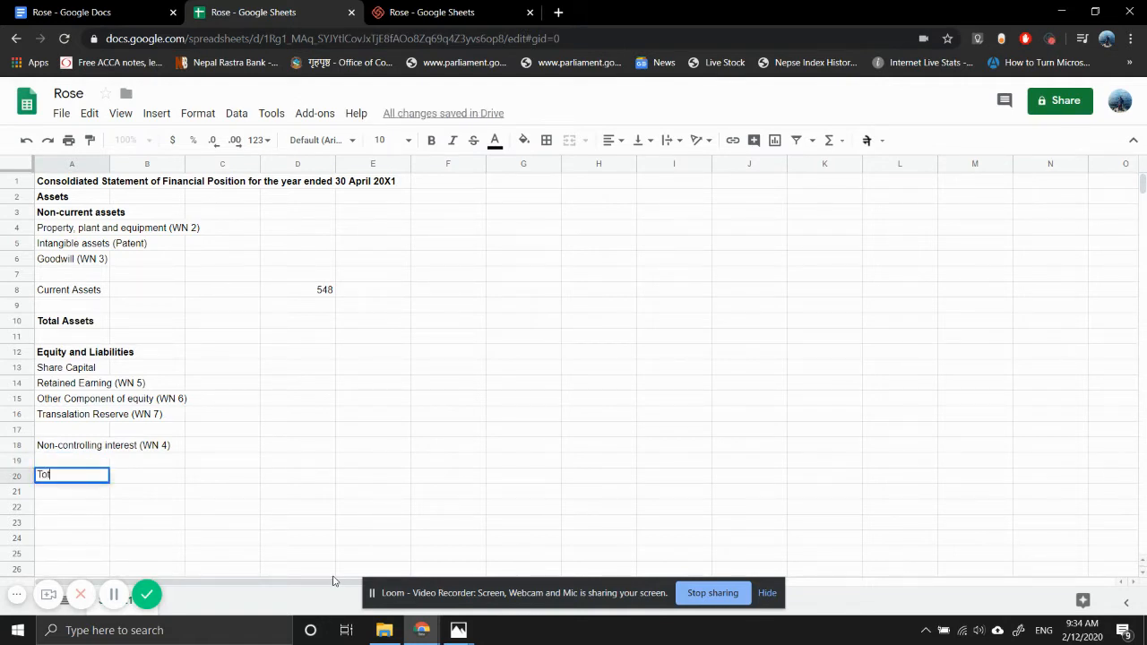
text(al equity)
key(Return)
key(Up)
key(shift+Right)
key(shift+Right)
key(shift+Right)
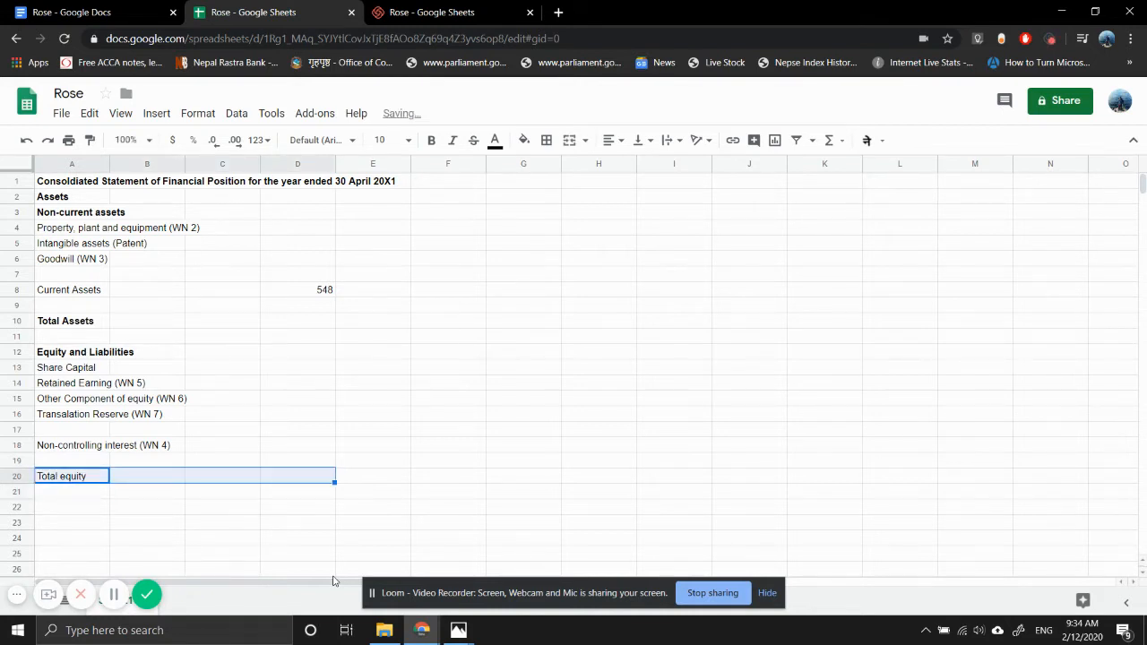
key(ctrl+b)
- Leave row 21 blank and enter "Non-current Liabilities" in A22
key(Down)
key(Down)
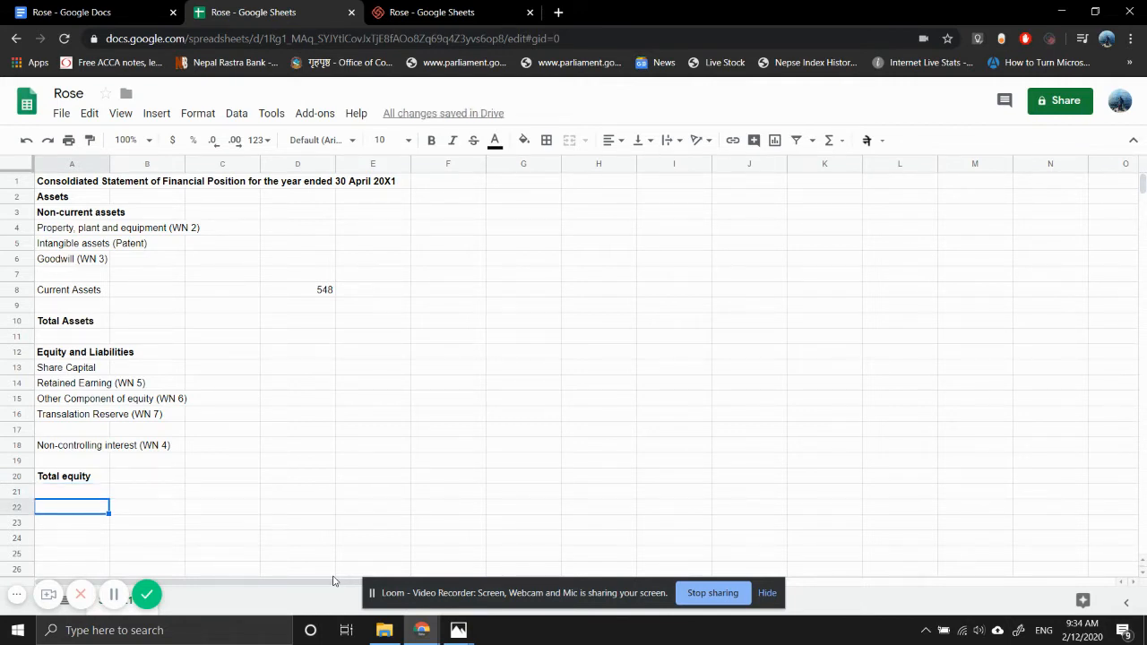
text(Non-current Li)
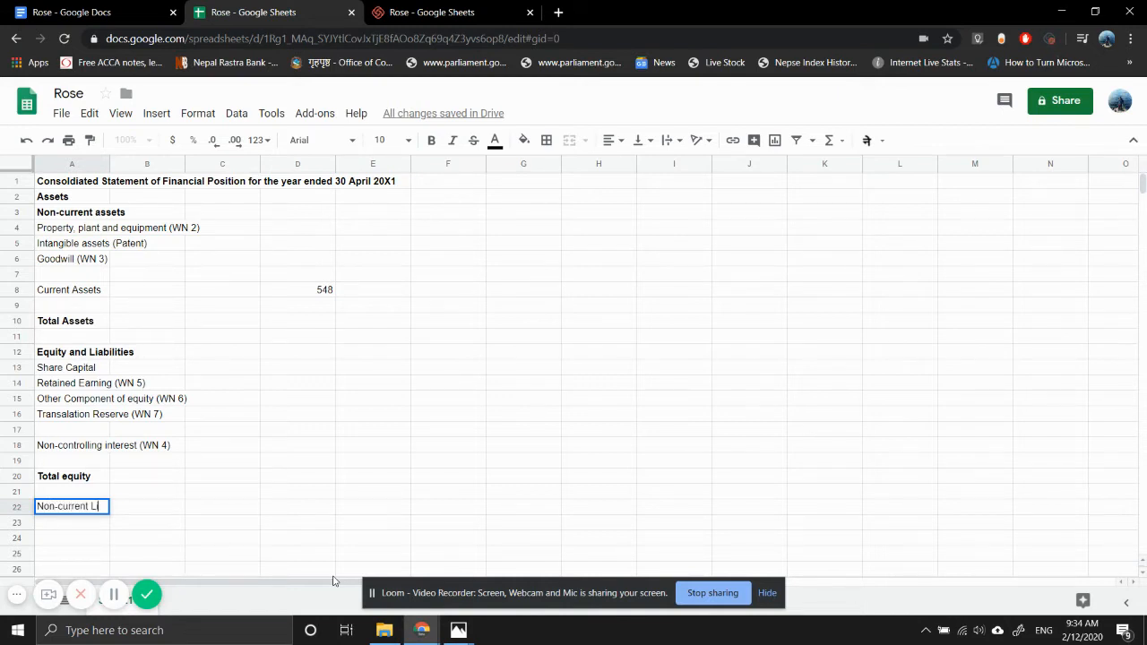
text(abilities)
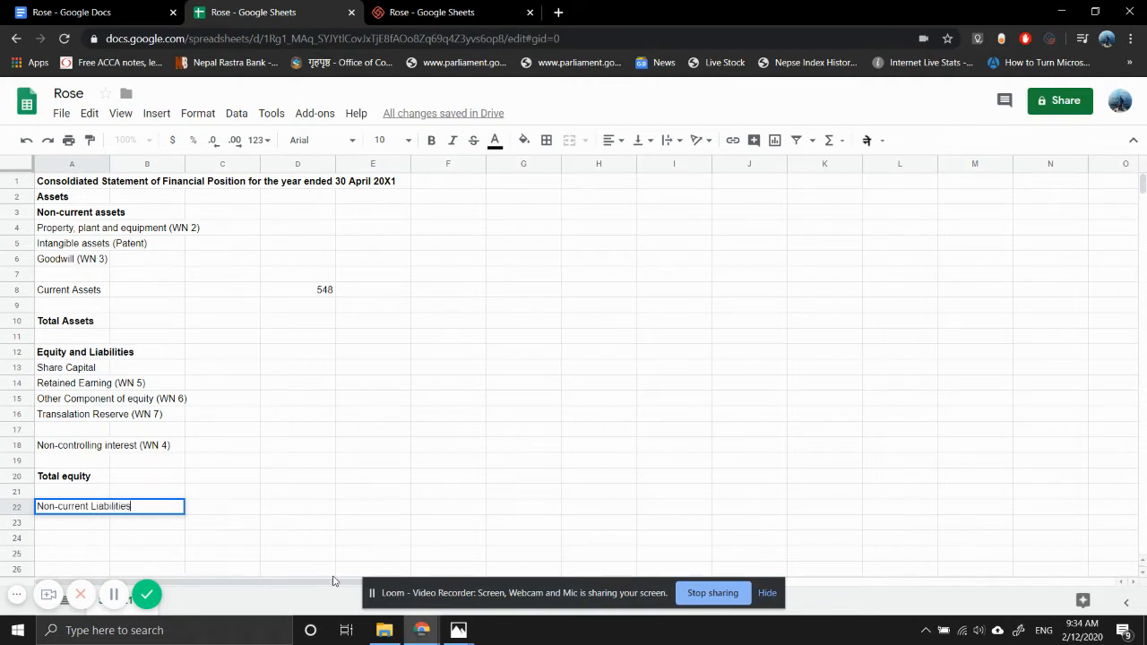
key(Return)
- Enter the line item "Current Liabilities" in A23, directly below Non-current Liabilities
key(Down)
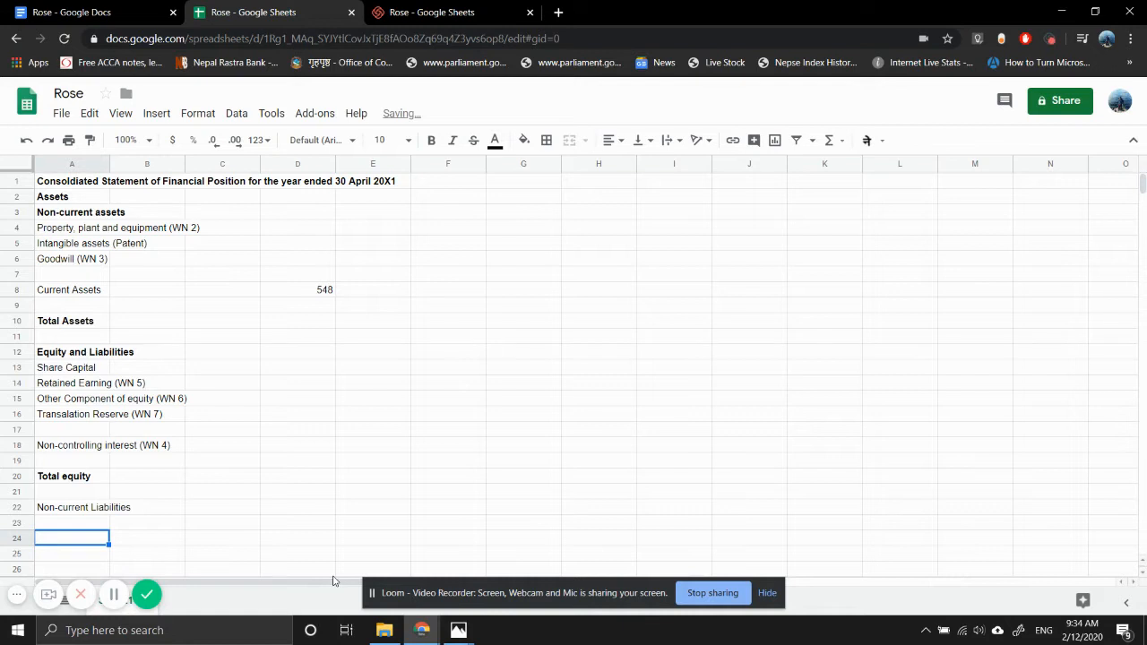
key(Up)
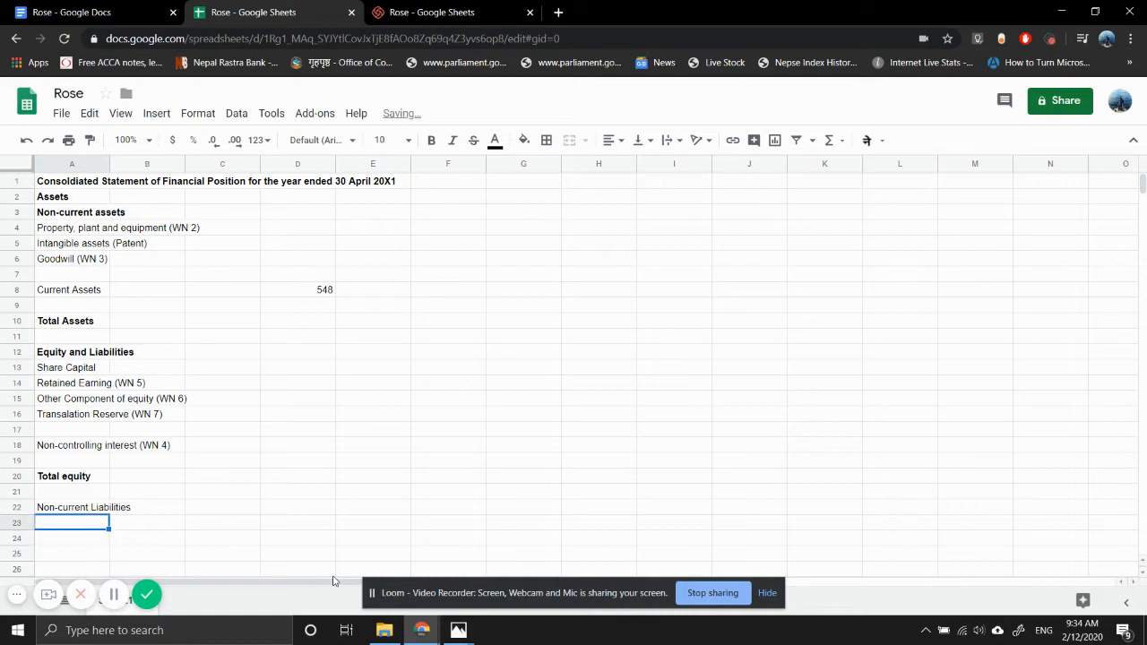
text(Current Lia)
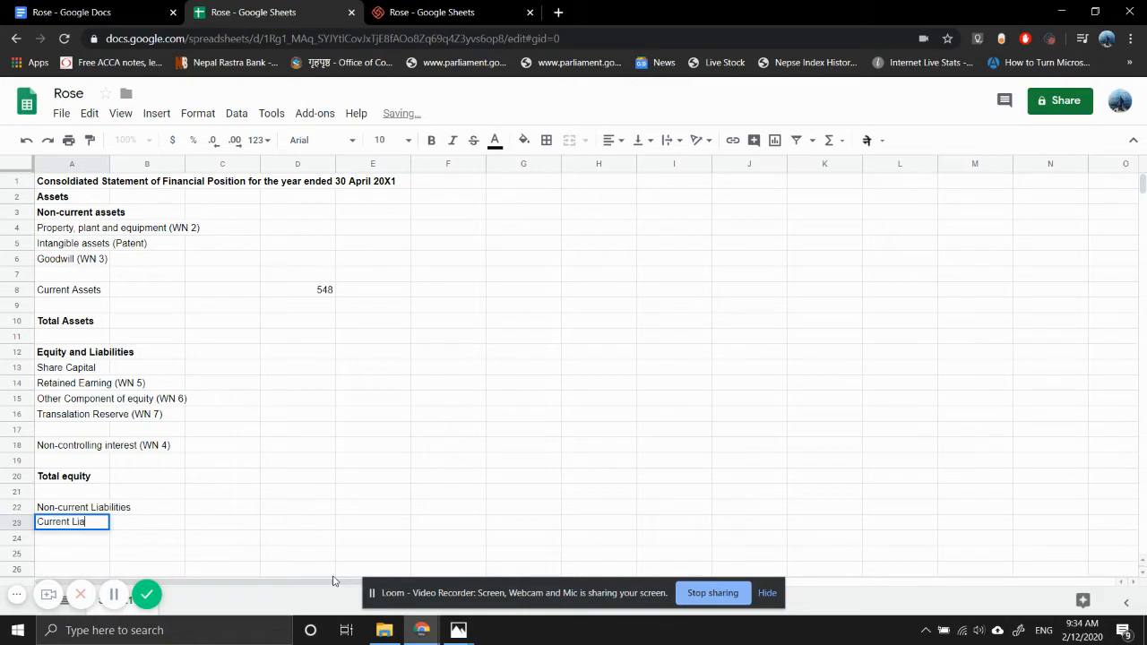
text(bilities)
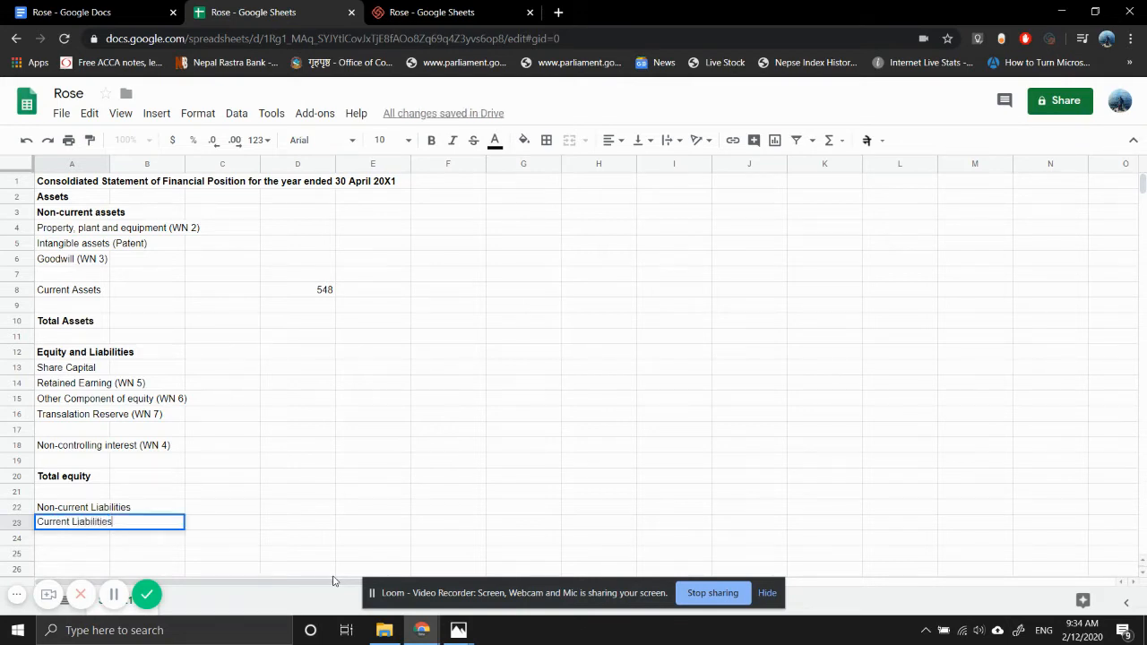
key(Return)
- Look up the non-current liabilities in the draft statements image and write =56+42+180 in D22 of the spreadsheet
key(Up)
key(Right)
key(Right)
key(Right)
key(Right)
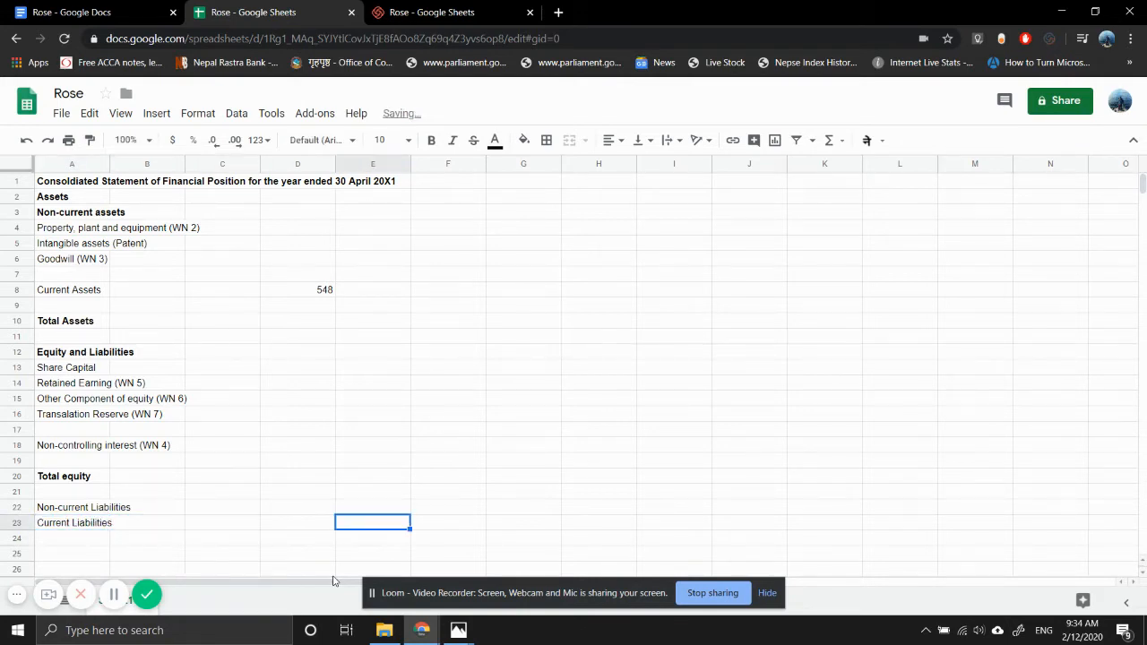
key(Left)
key(Up)
text(=)
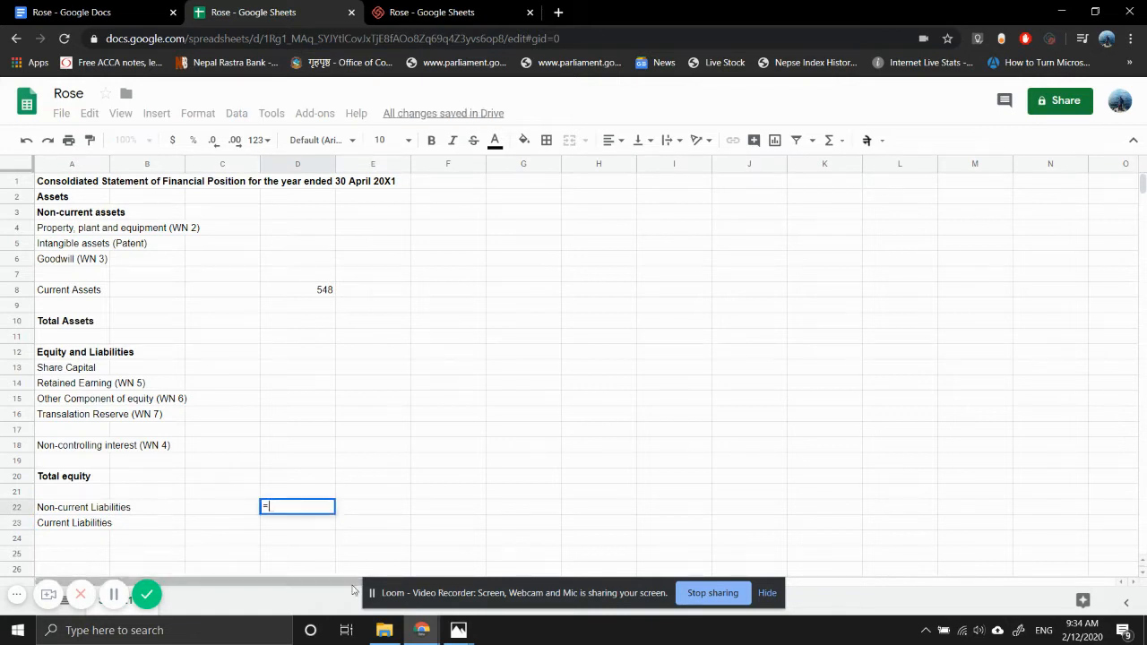
mouse_move(456, 630)
click(533, 568)
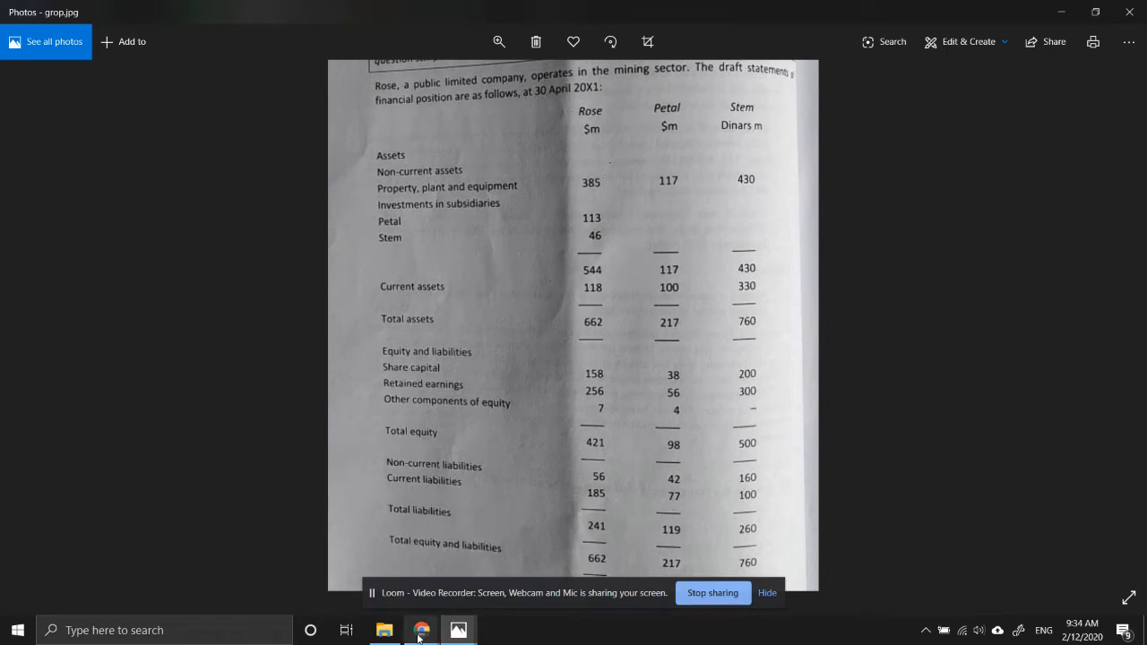
mouse_move(421, 630)
click(367, 570)
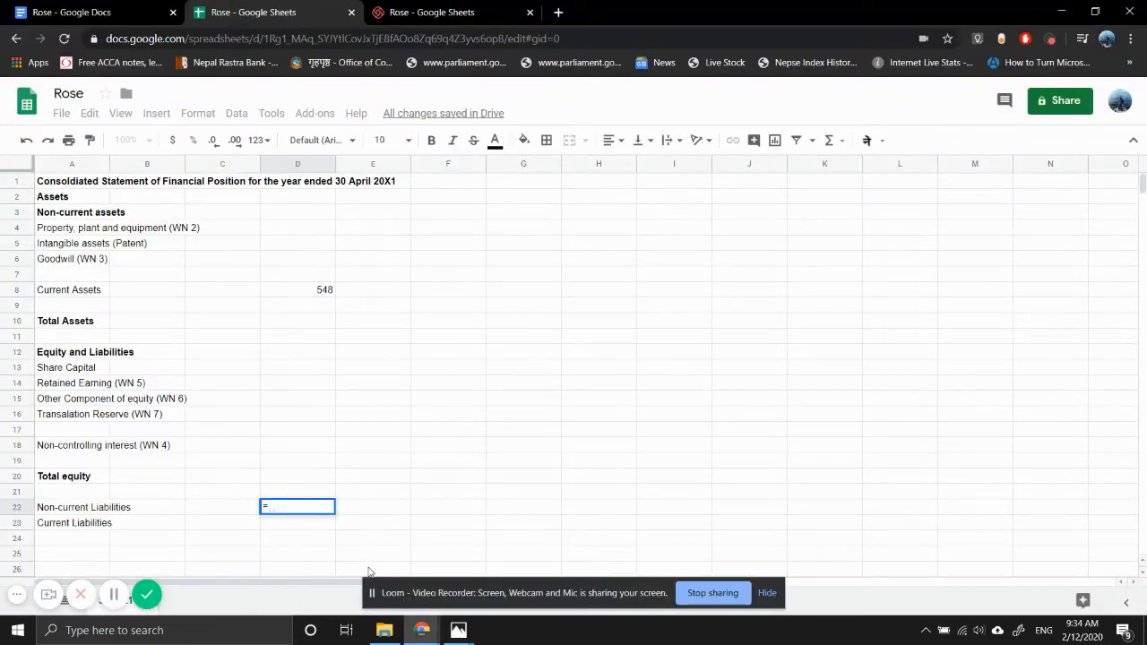
text(56+42+180)
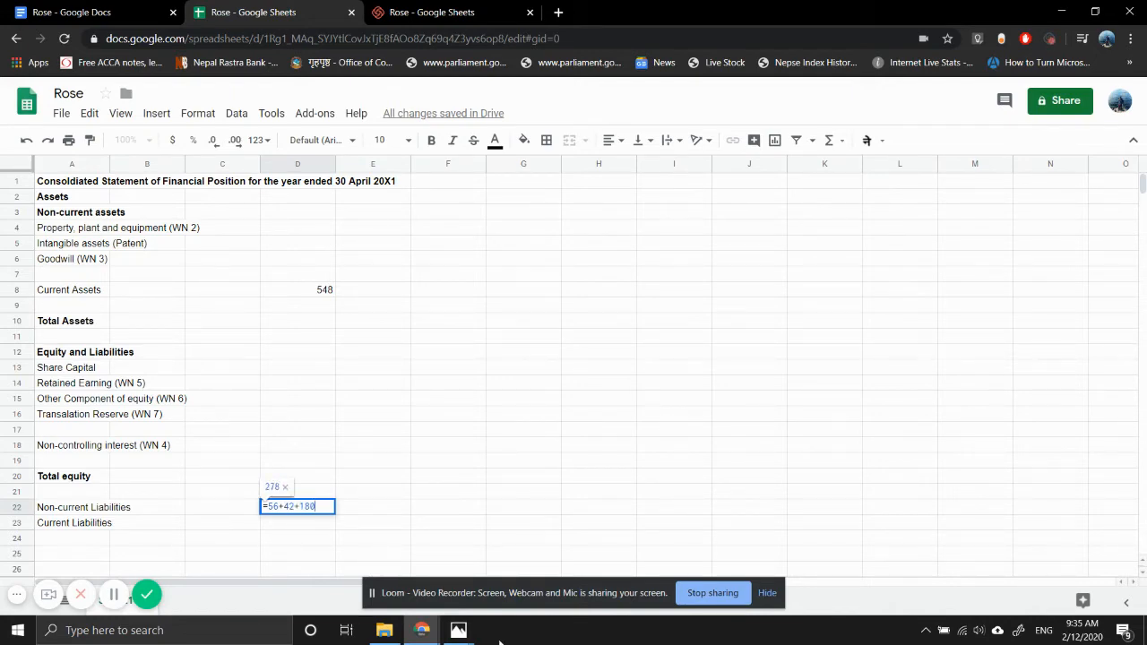
- Recheck the draft statements image and correct the last term of the D22 formula, making it =56+42+160
mouse_move(456, 630)
mouse_move(388, 588)
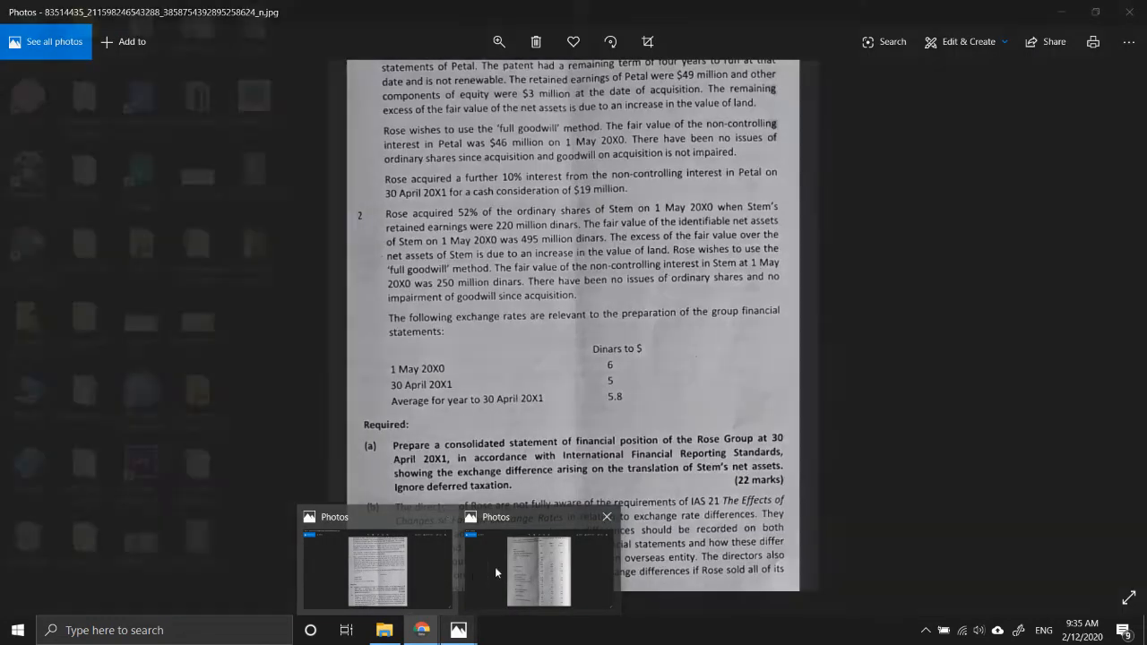
click(506, 568)
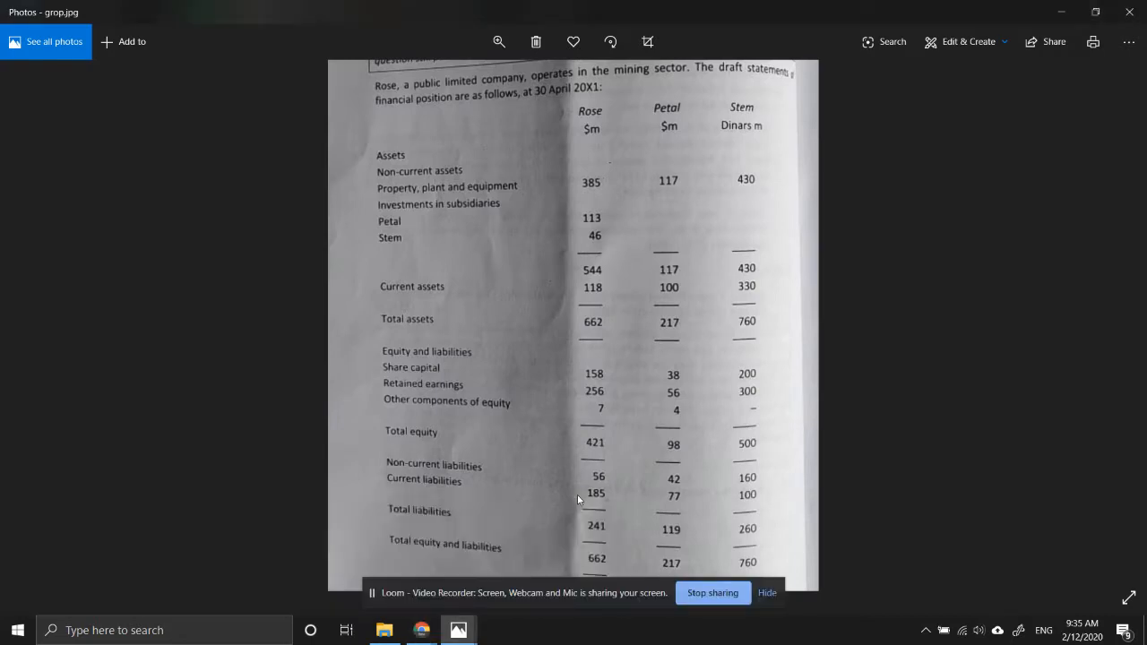
mouse_move(406, 642)
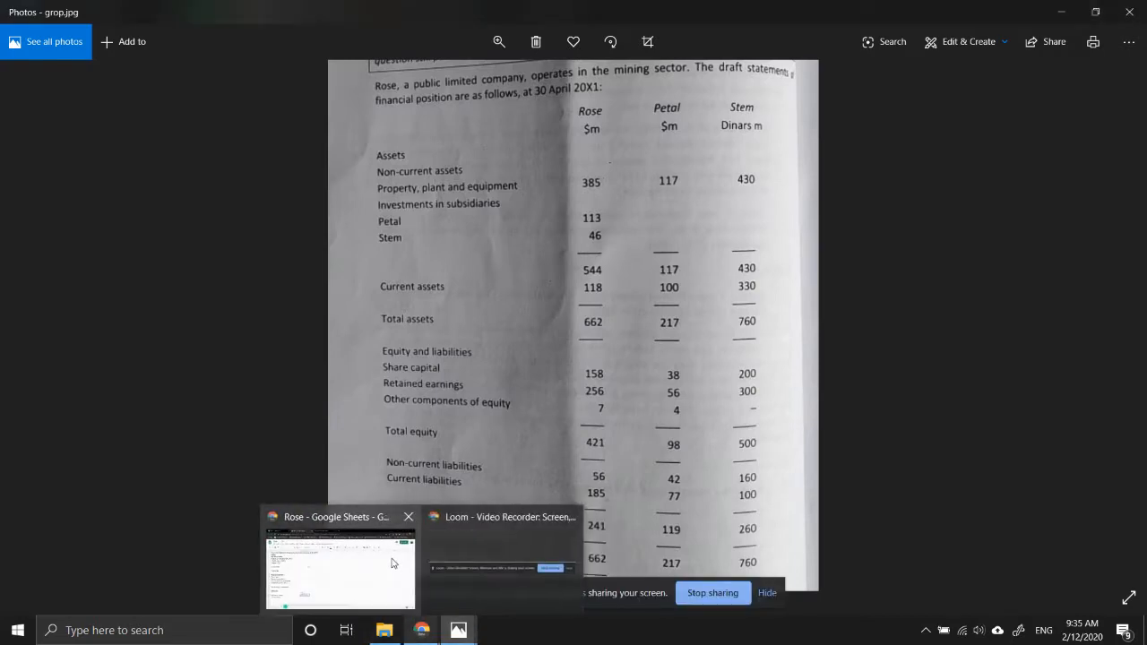
click(391, 562)
key(BackSpace)
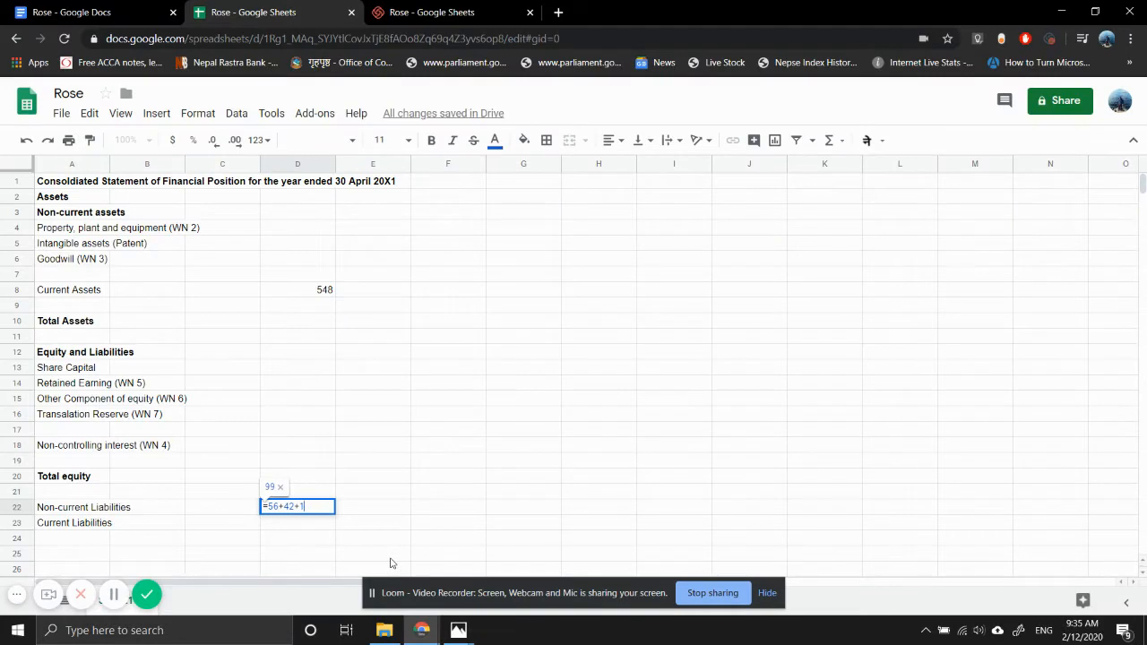
text(60)
key(Return)
- Look up the current liabilities in the draft statements image and enter =185+77+100 in D23 of the spreadsheet
text(=)
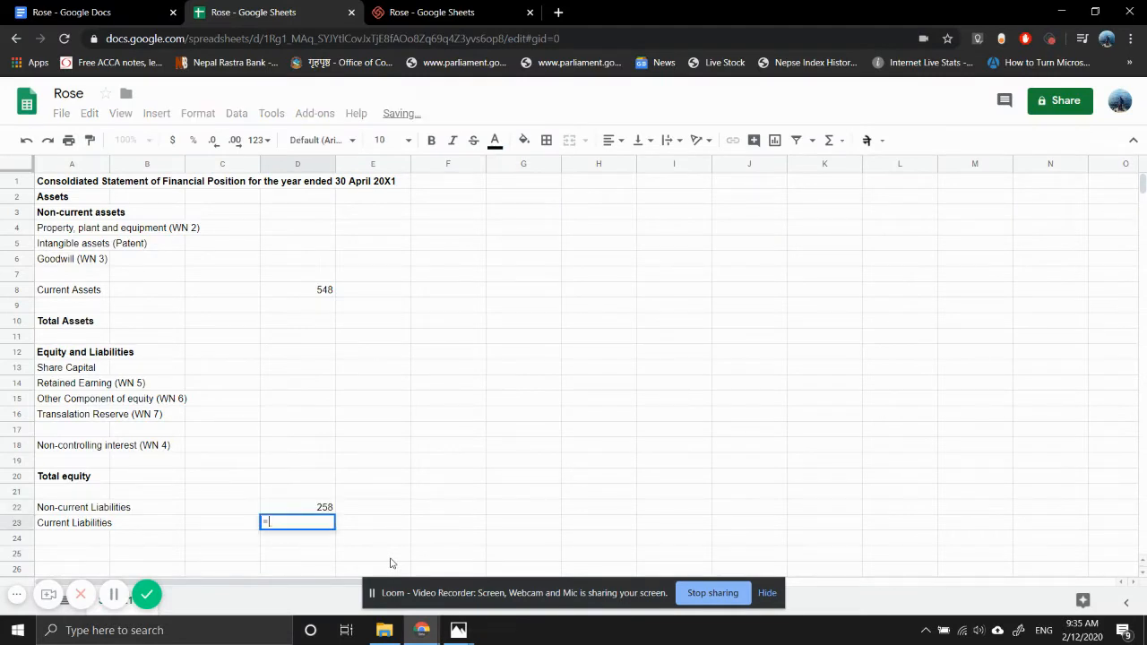
mouse_move(458, 631)
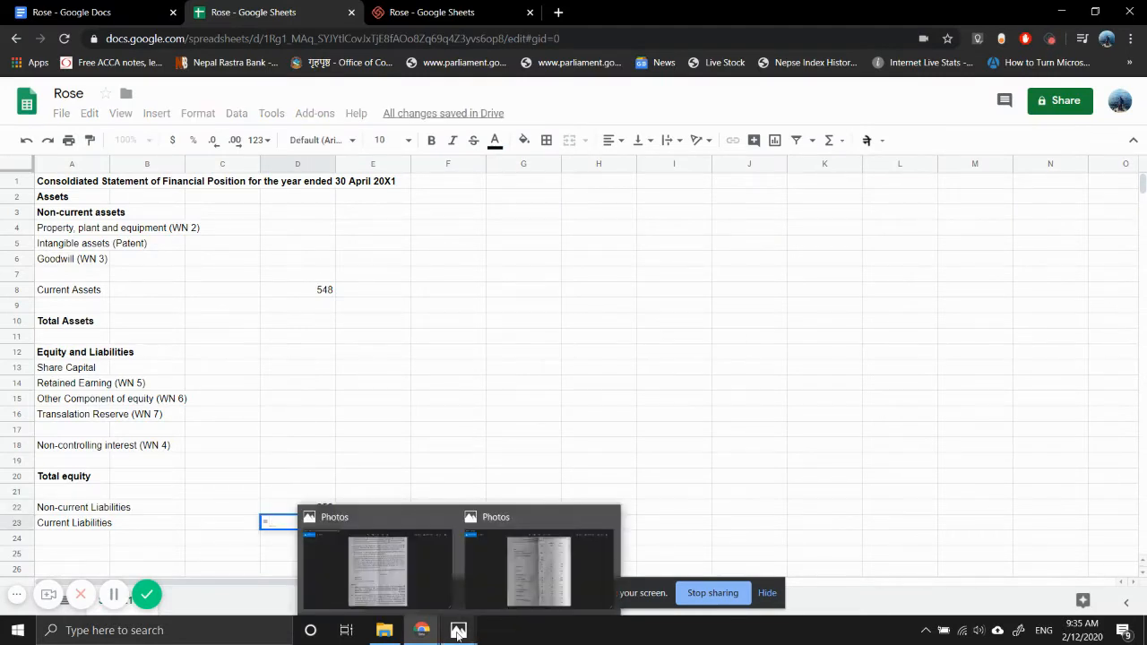
click(512, 579)
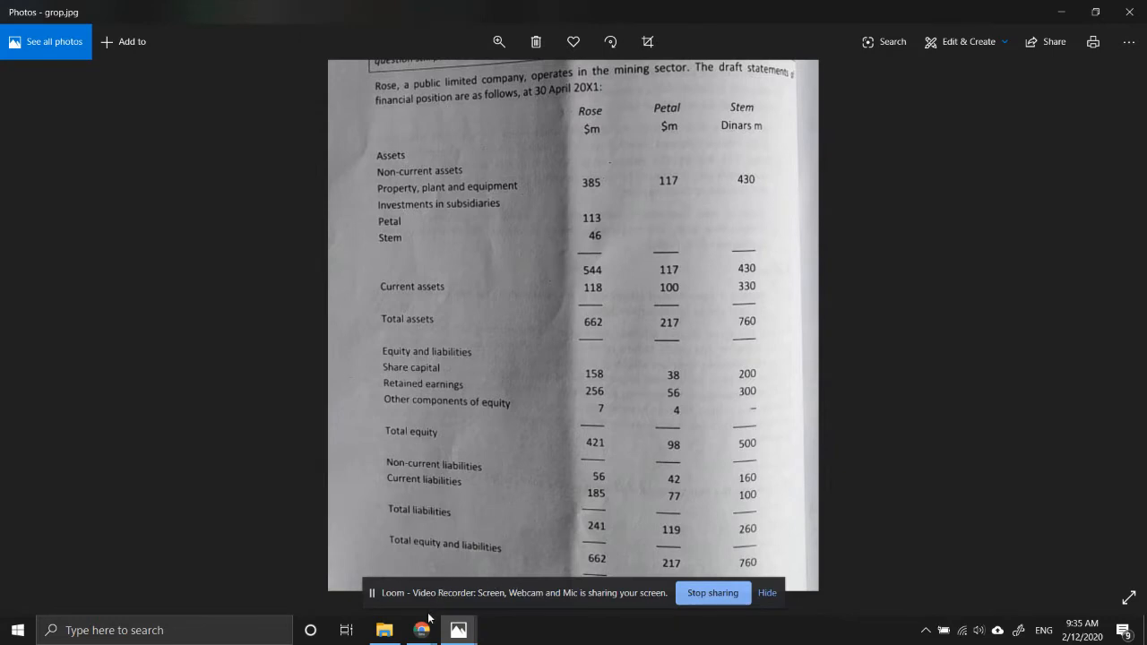
click(315, 519)
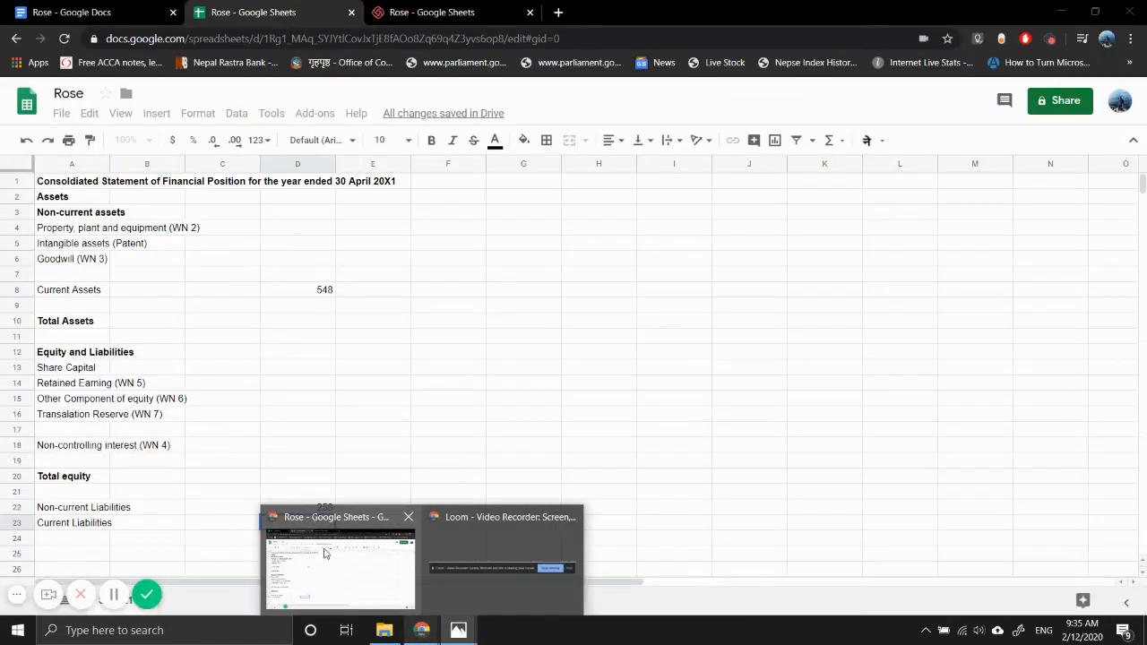
text(185+)
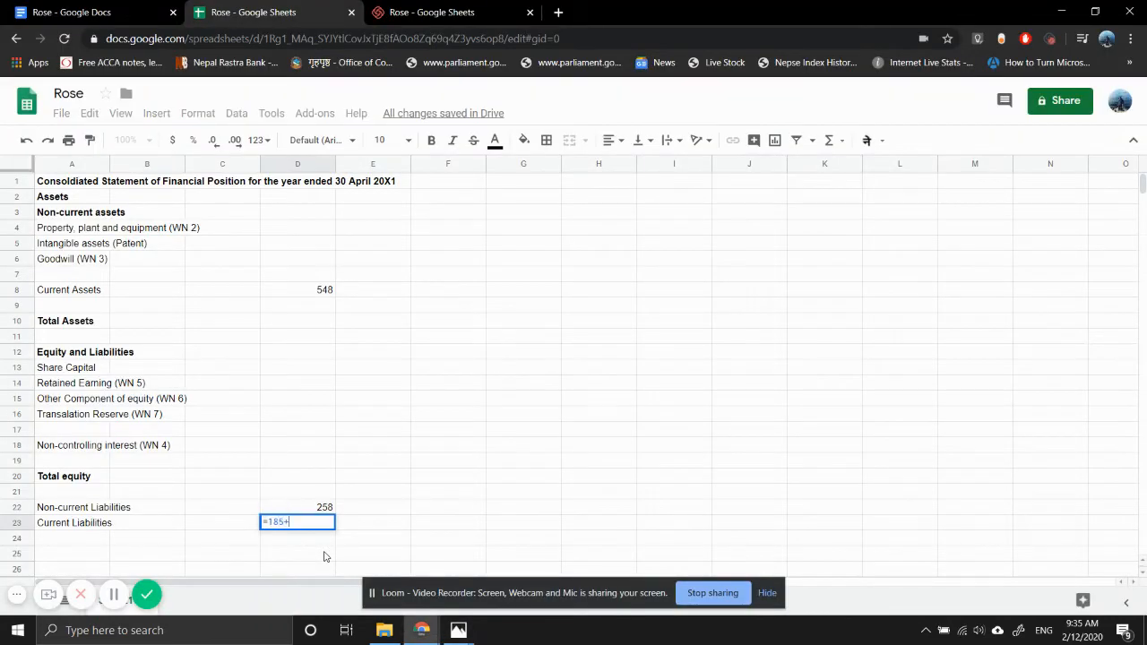
text(77+100)
key(Return)
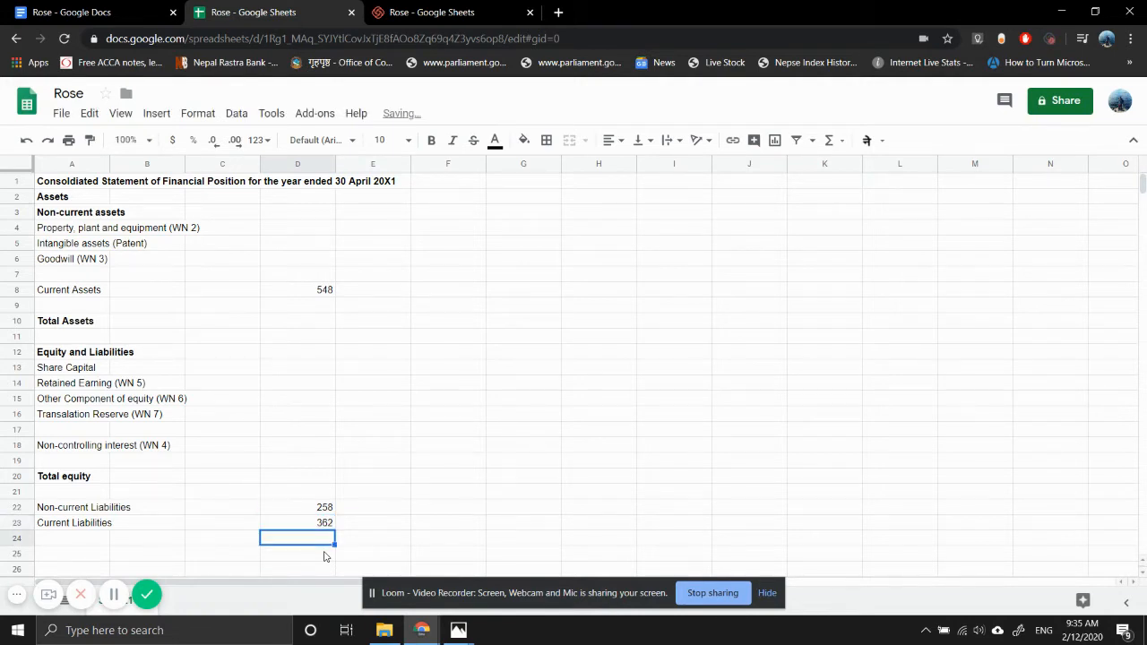
key(Up)
key(Up)
key(Up)
key(Up)
key(Up)
key(Up)
key(Up)
key(Up)
key(Down)
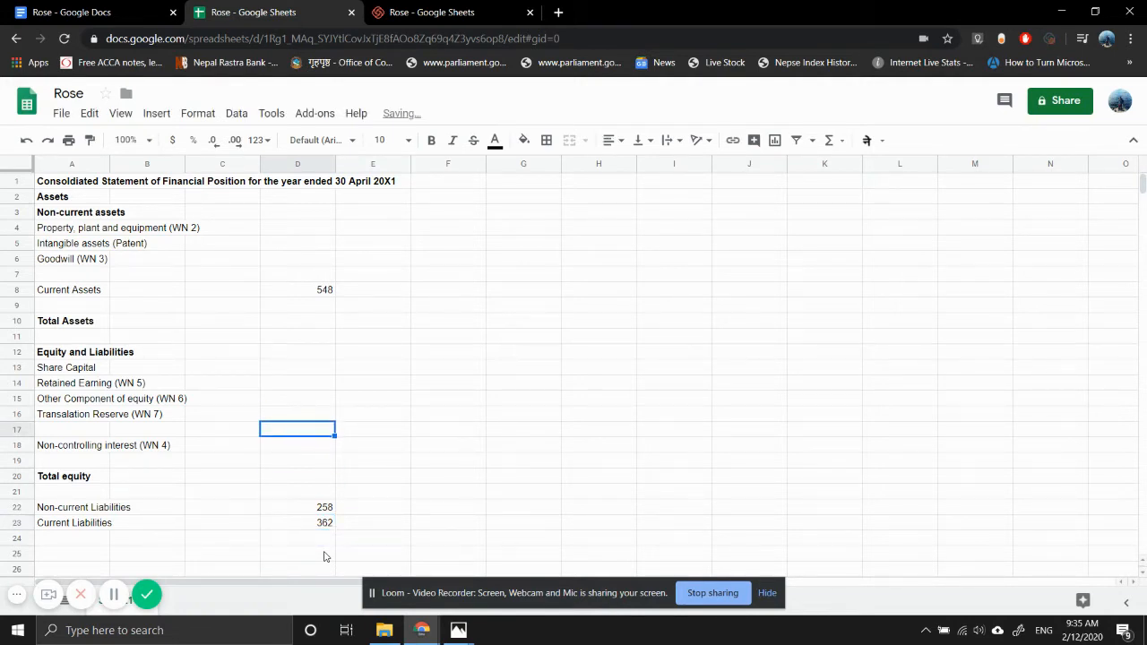
key(Down)
key(Right)
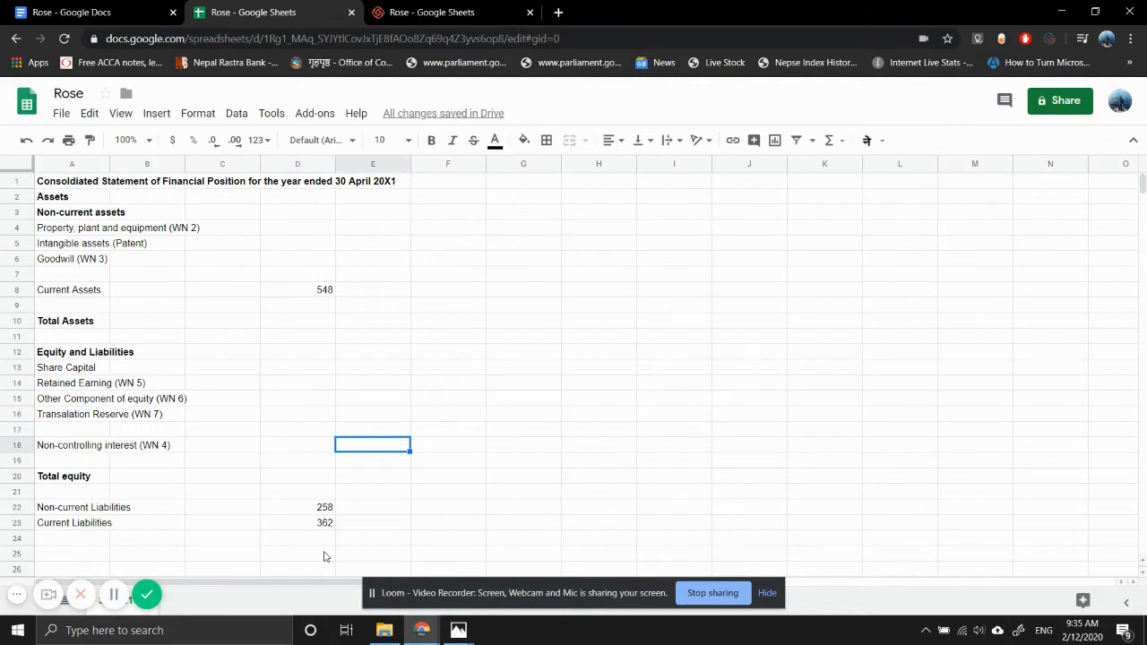
key(Left)
key(Down)
key(Down)
key(Down)
key(Down)
key(Down)
key(Down)
key(Down)
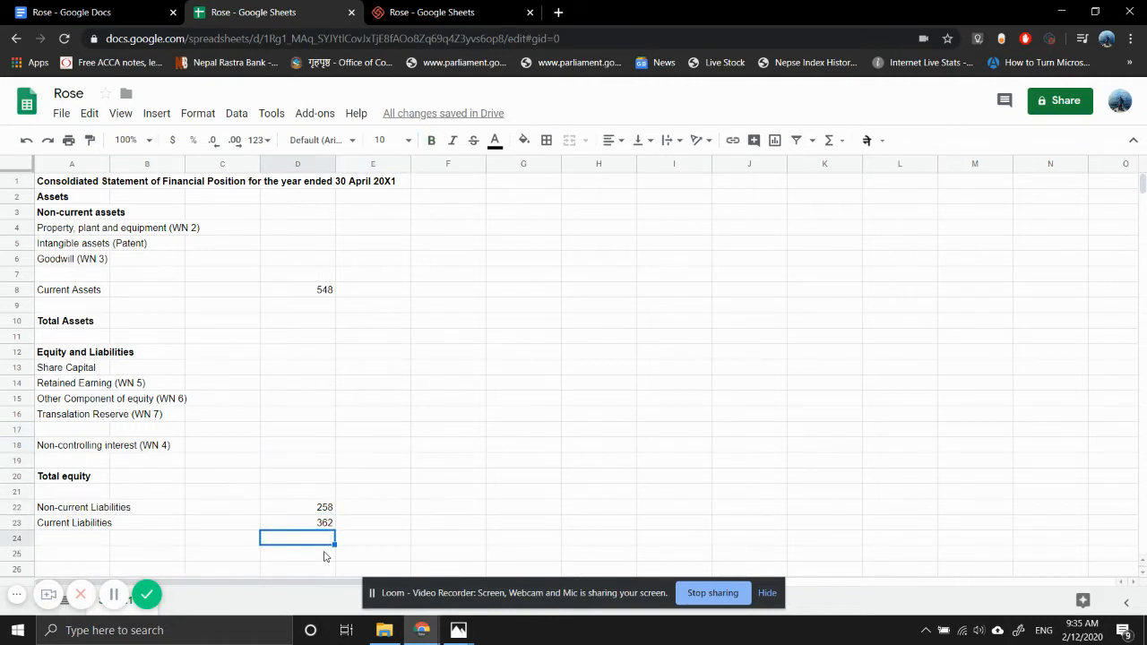
- Leave row 24 blank and enter "Total Equity and Liabilities" in A25
key(Left)
key(Left)
key(Left)
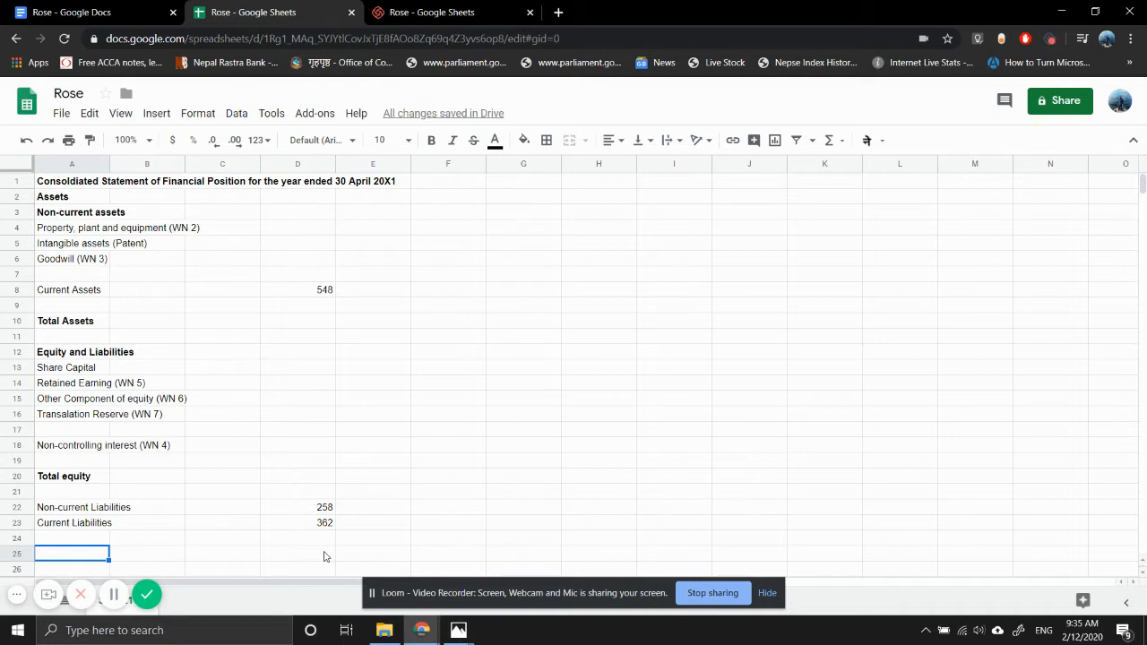
text(Total)
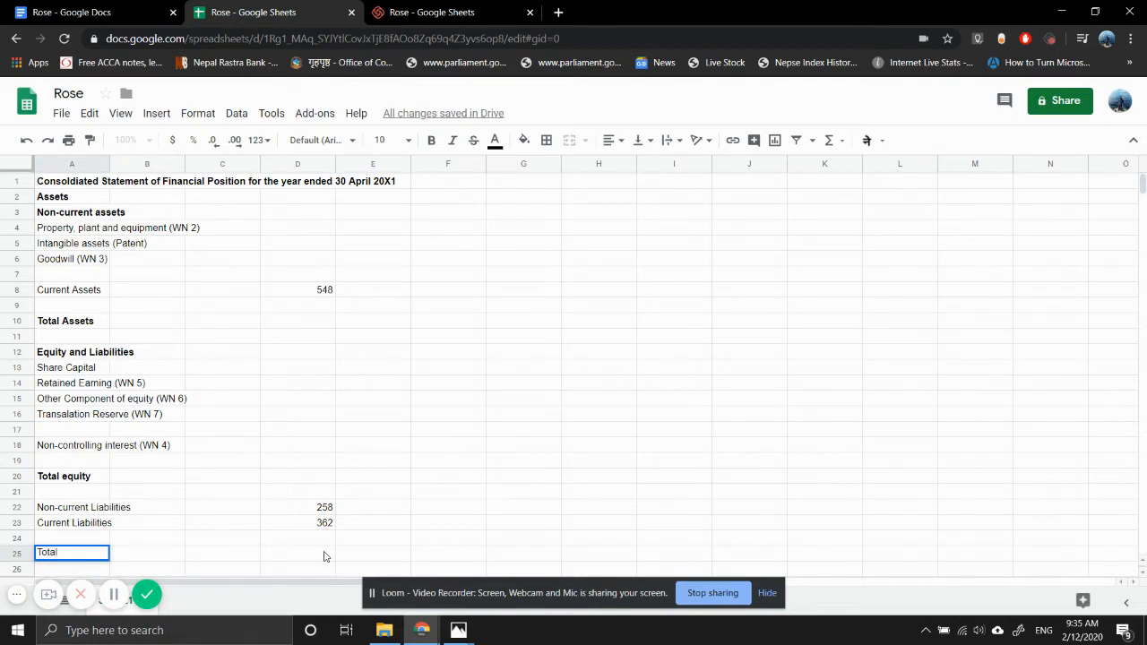
text(Equity and L)
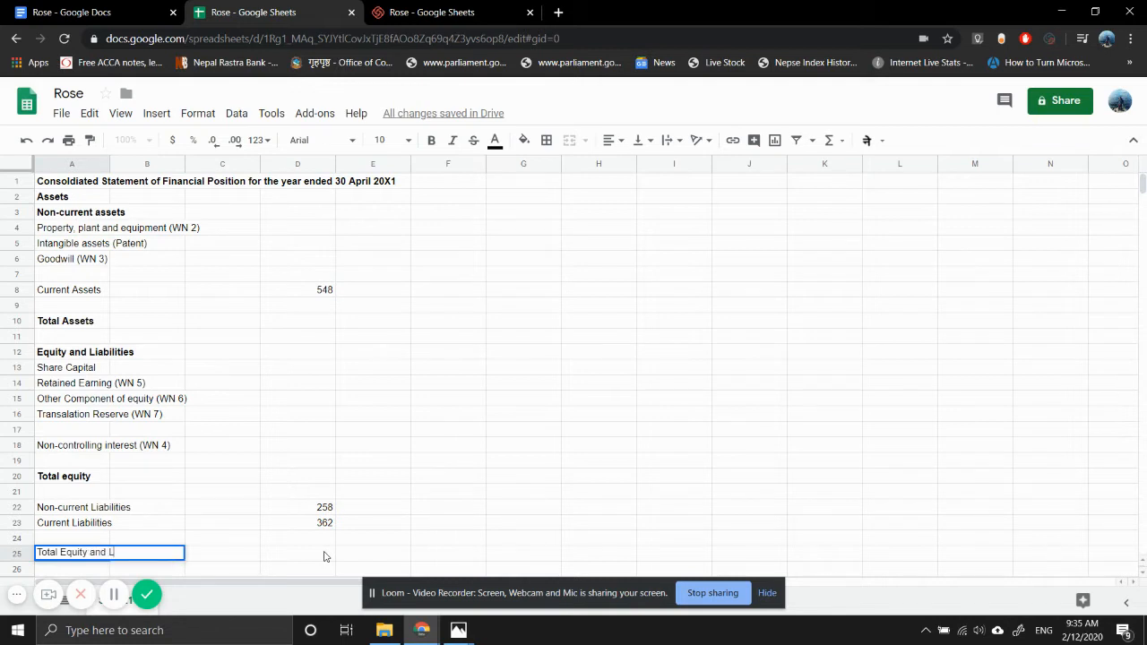
text(iabilities)
key(Return)
- Make the Total Equity and Liabilities label in A25 and its figure cell D25 bold
key(Up)
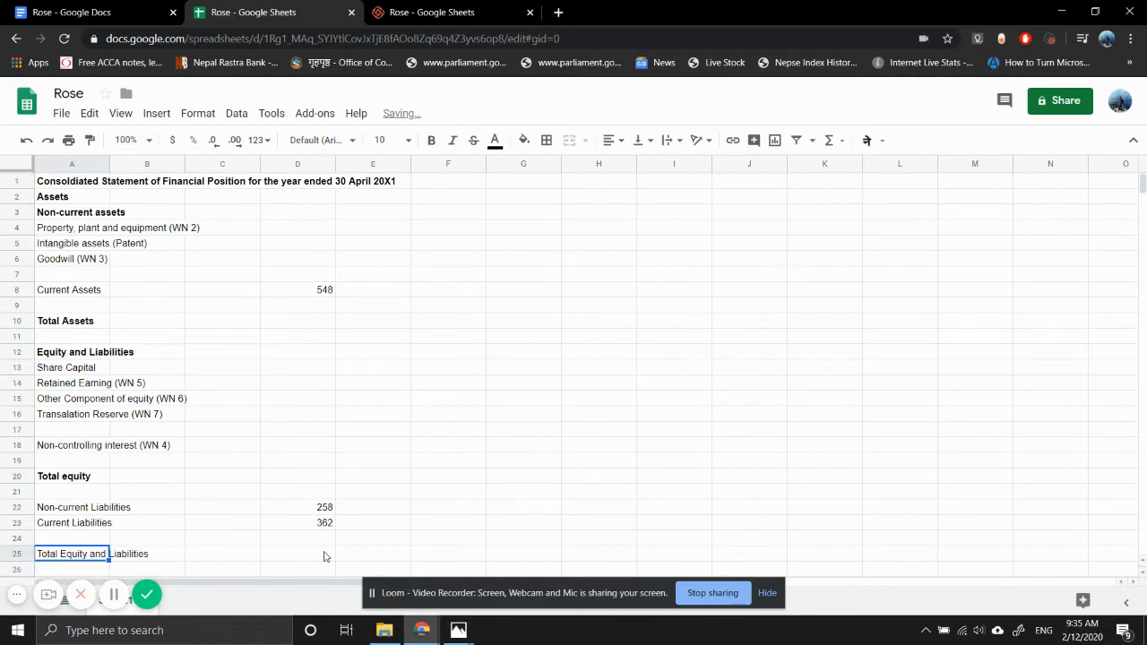
key(ctrl+b)
key(Right)
key(Right)
key(Right)
key(ctrl+b)
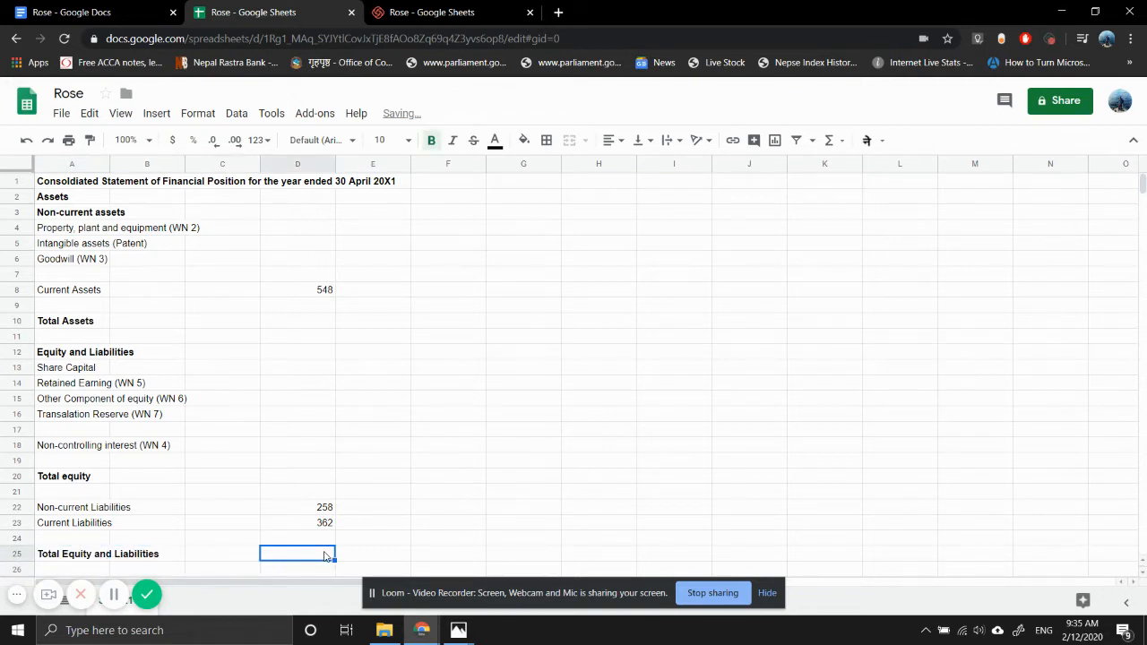
key(Up)
key(Up)
key(Up)
key(Up)
key(Up)
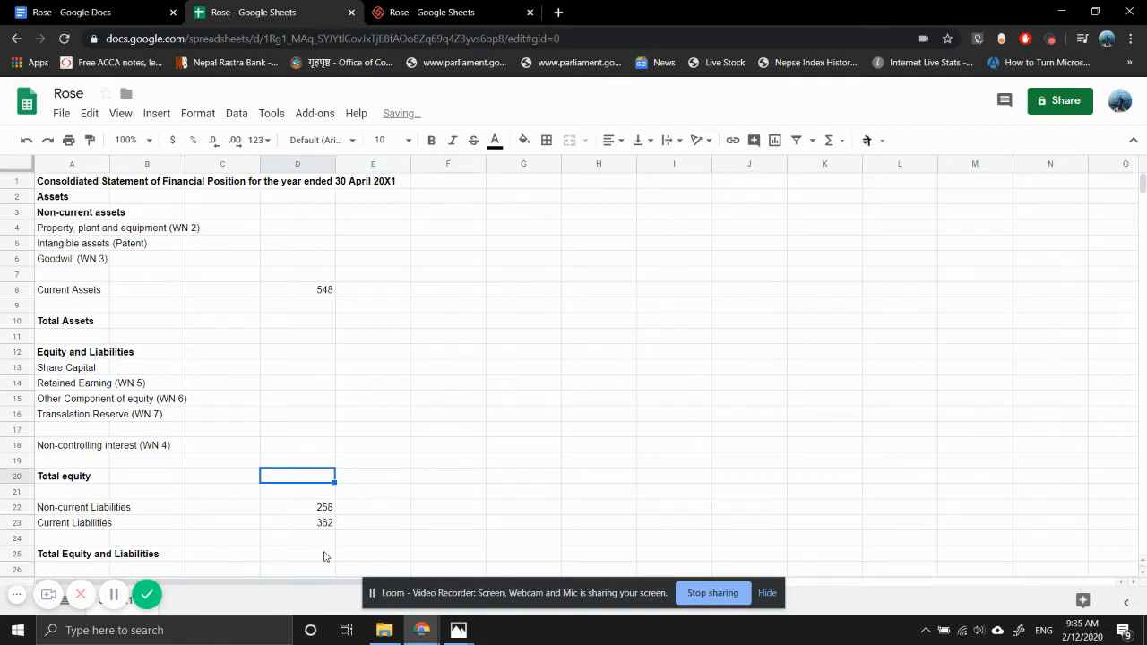
key(Down)
key(Down)
key(Down)
key(Down)
key(Down)
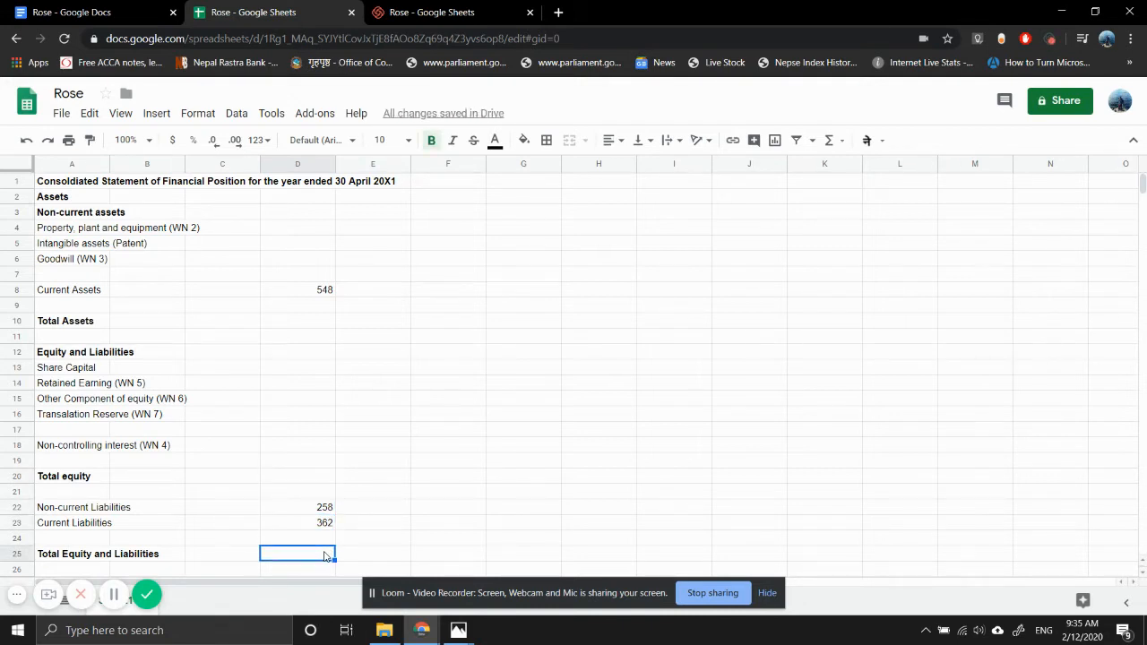
text(=)
key(Up)
key(Up)
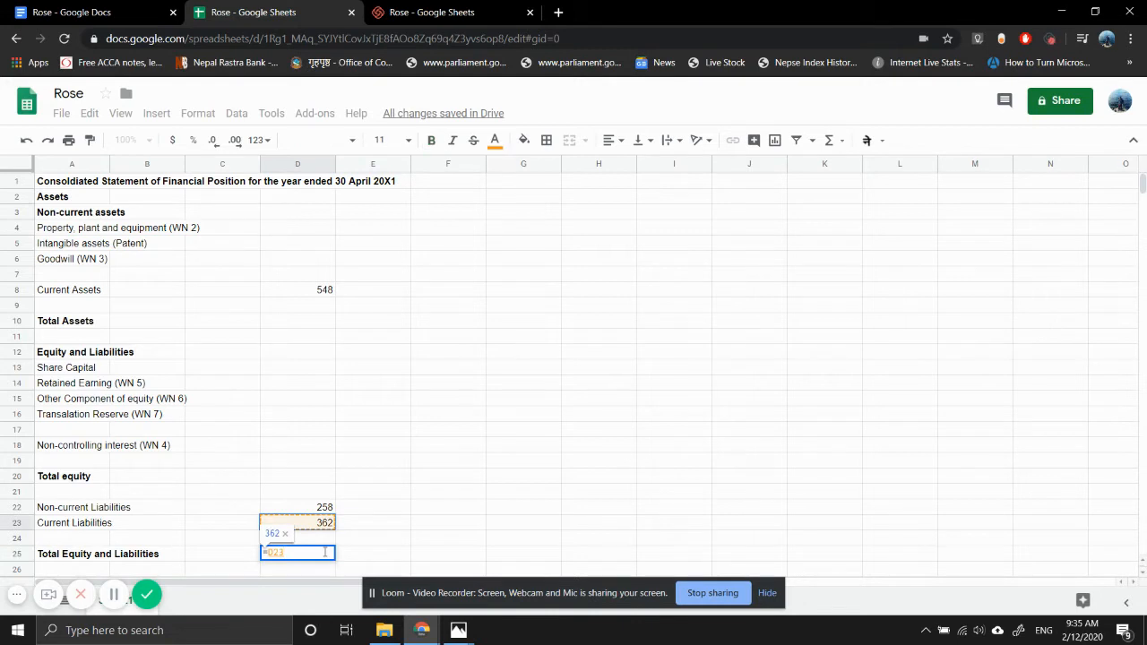
key(BackSpace)
key(BackSpace)
key(BackSpace)
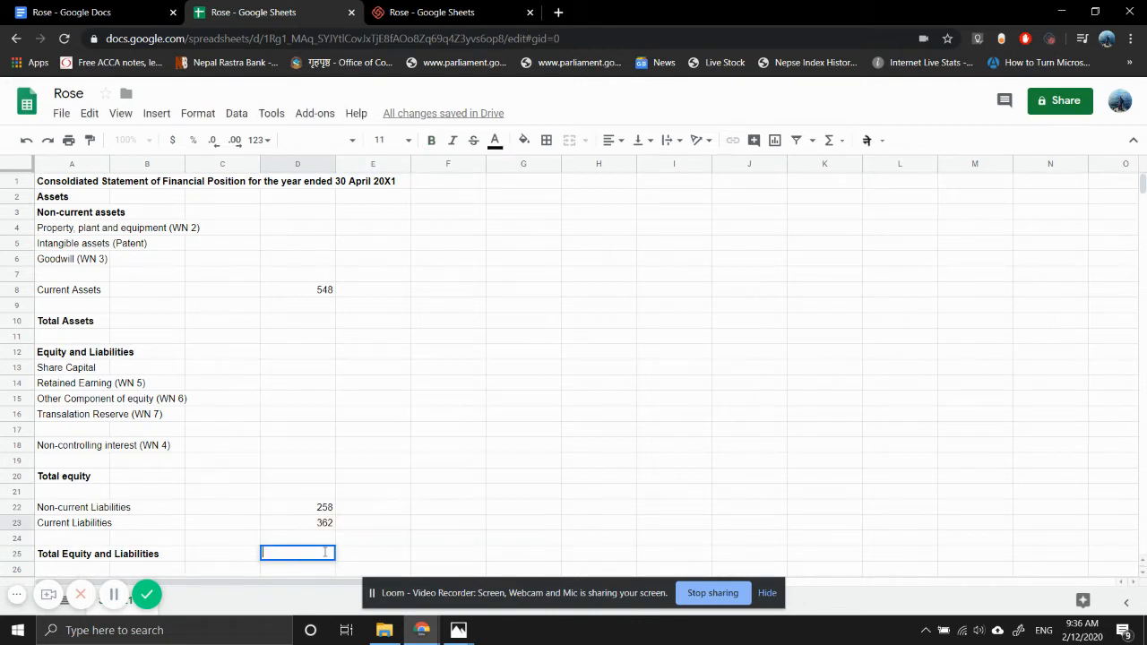
- Enter a SUM formula over D22:D24 in D25 for Total Equity and Liabilities
text(SUM()
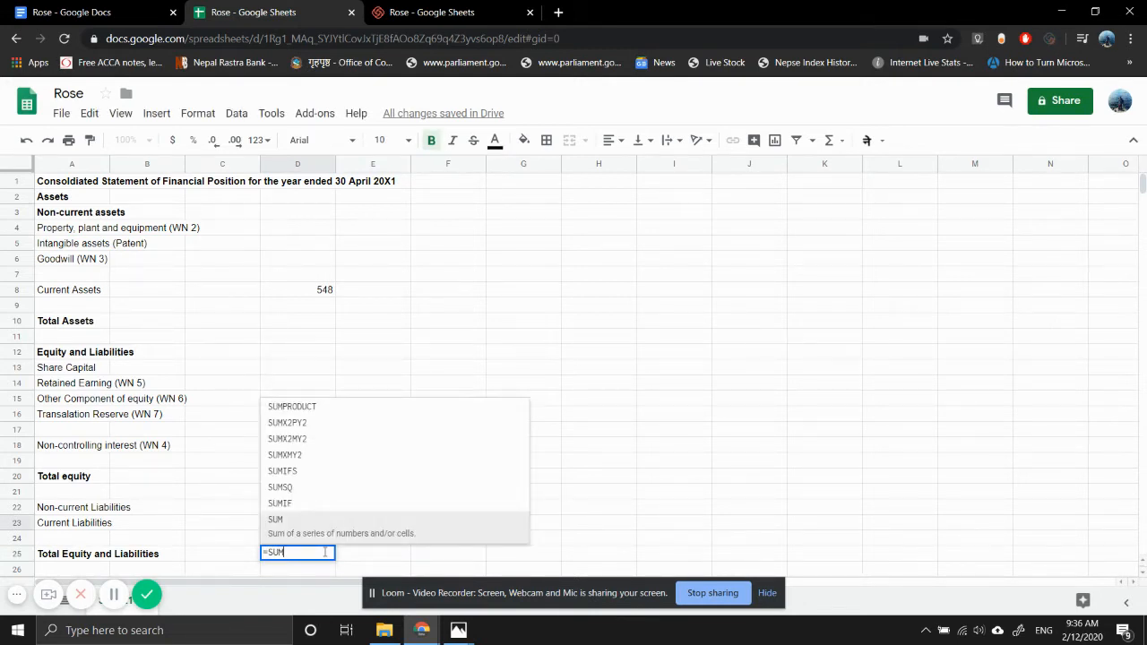
key(Up)
key(shift+Up)
key(shift+Up)
key(shift+Up)
key(shift+Up)
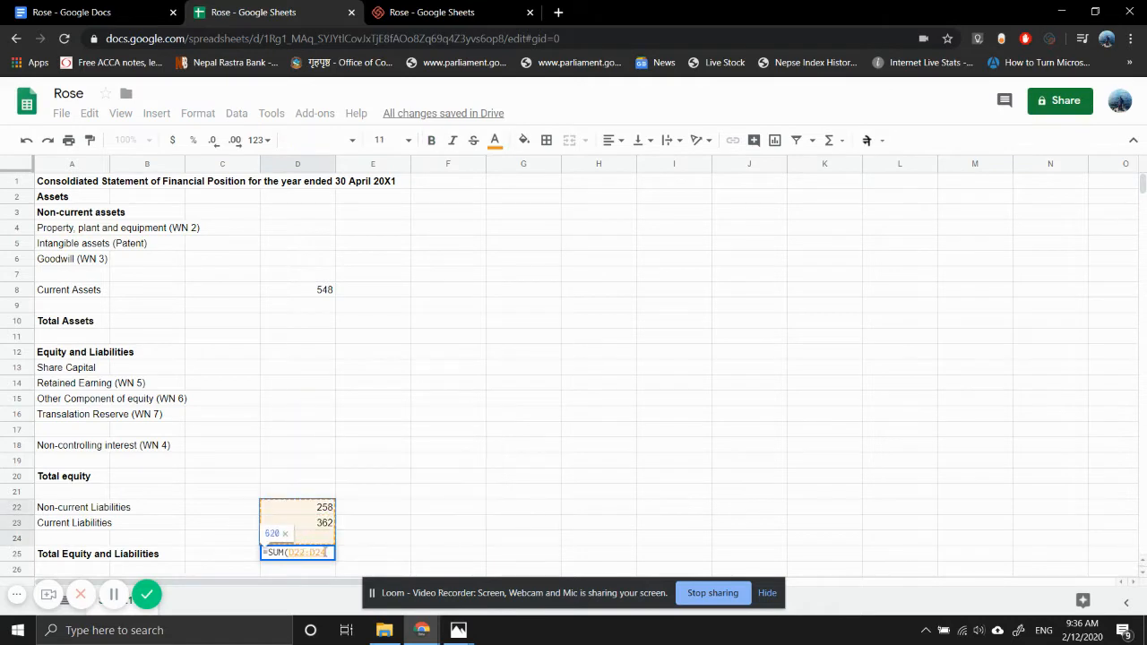
key(Return)
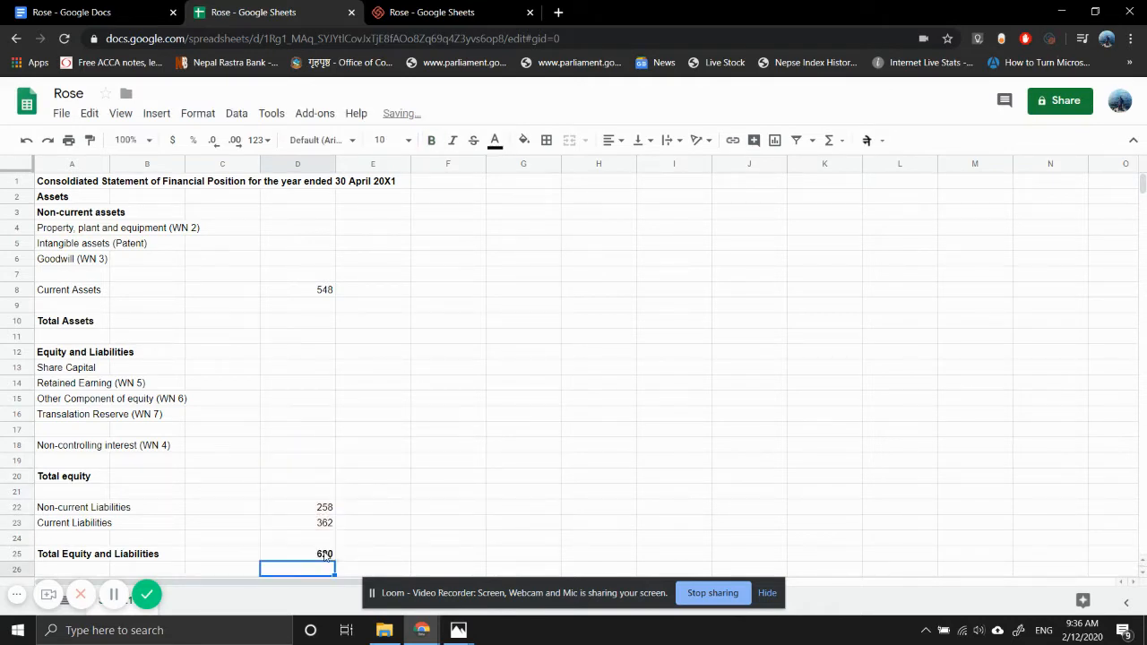
- Enter a SUM formula over D7:D9 in D10 for Total Assets
key(Up)
key(Up)
key(Up)
key(Up)
key(Up)
key(Up)
key(Up)
key(Up)
key(Up)
key(Up)
key(Up)
key(Up)
key(Up)
key(Up)
key(Up)
key(Up)
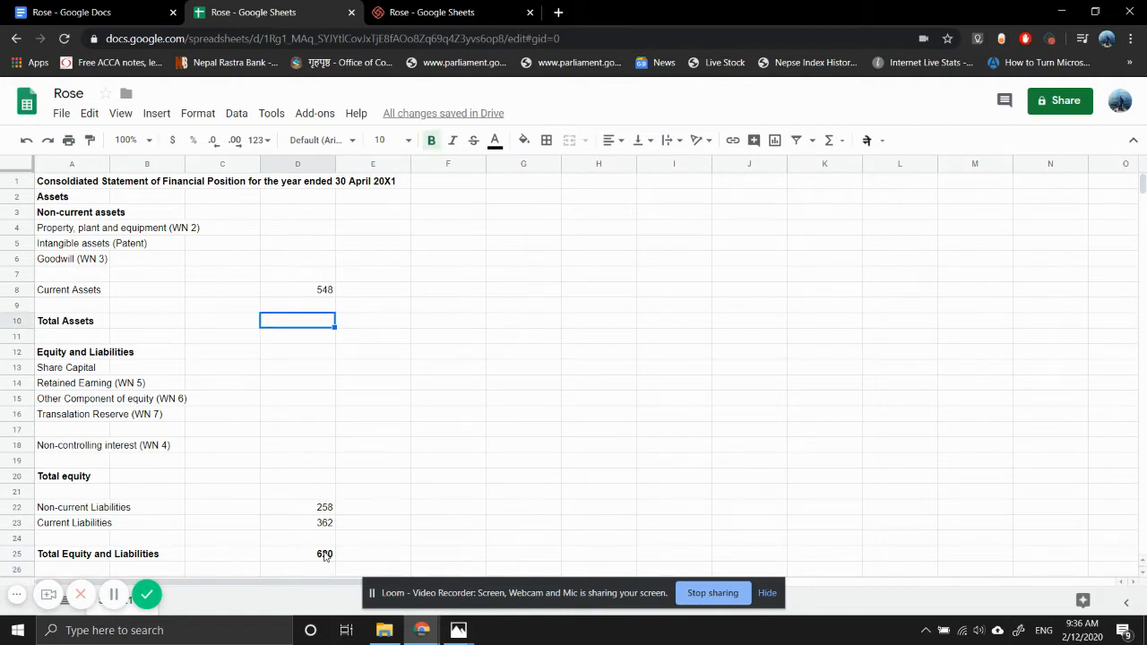
text(=SUM()
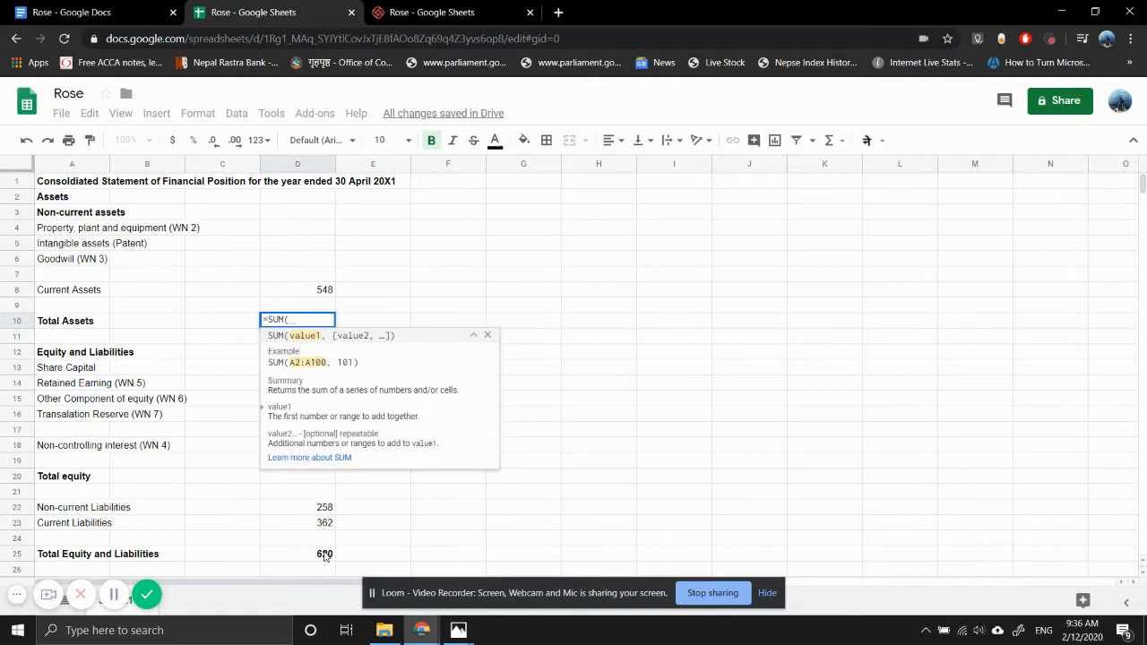
key(Up)
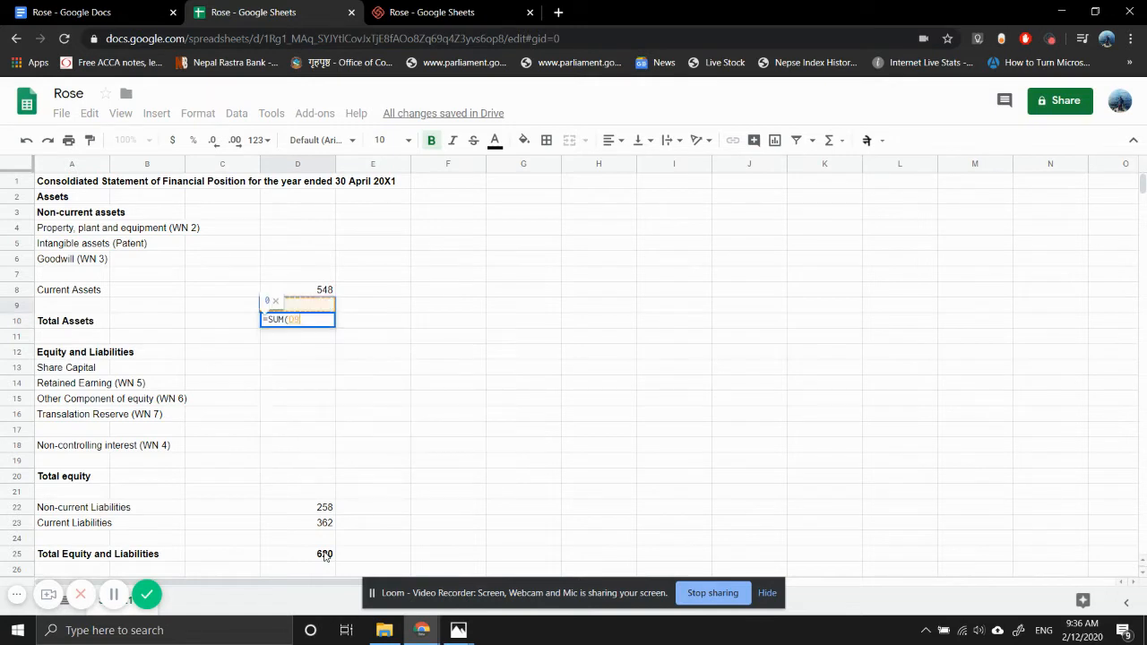
key(shift+Up)
key(shift+Up)
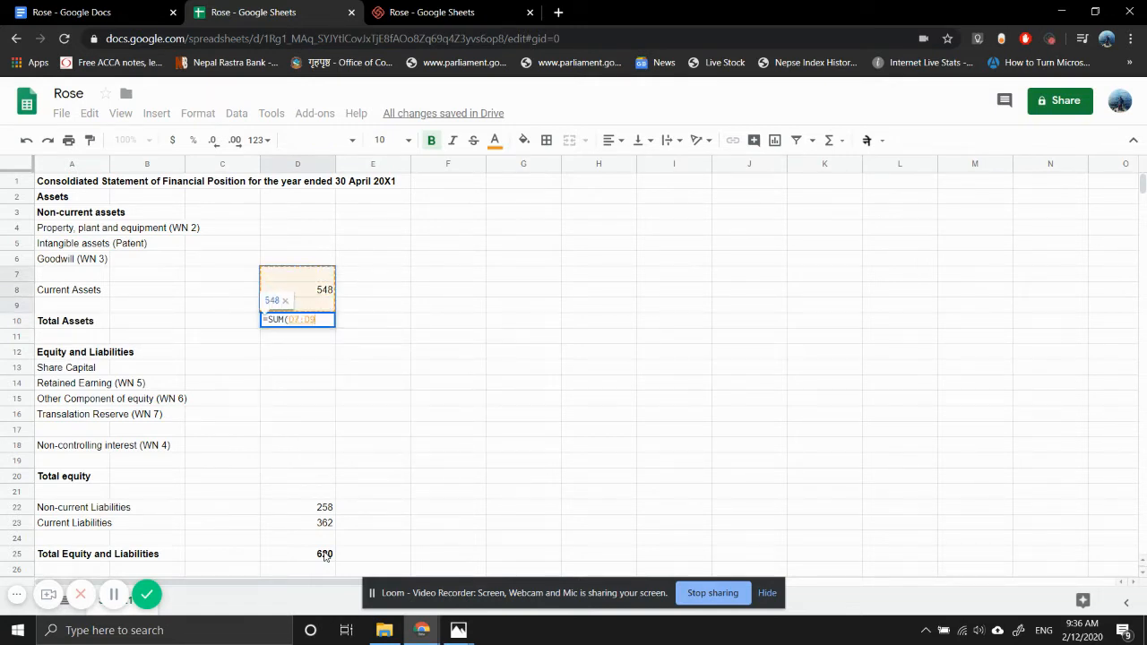
key(Return)
key(Right)
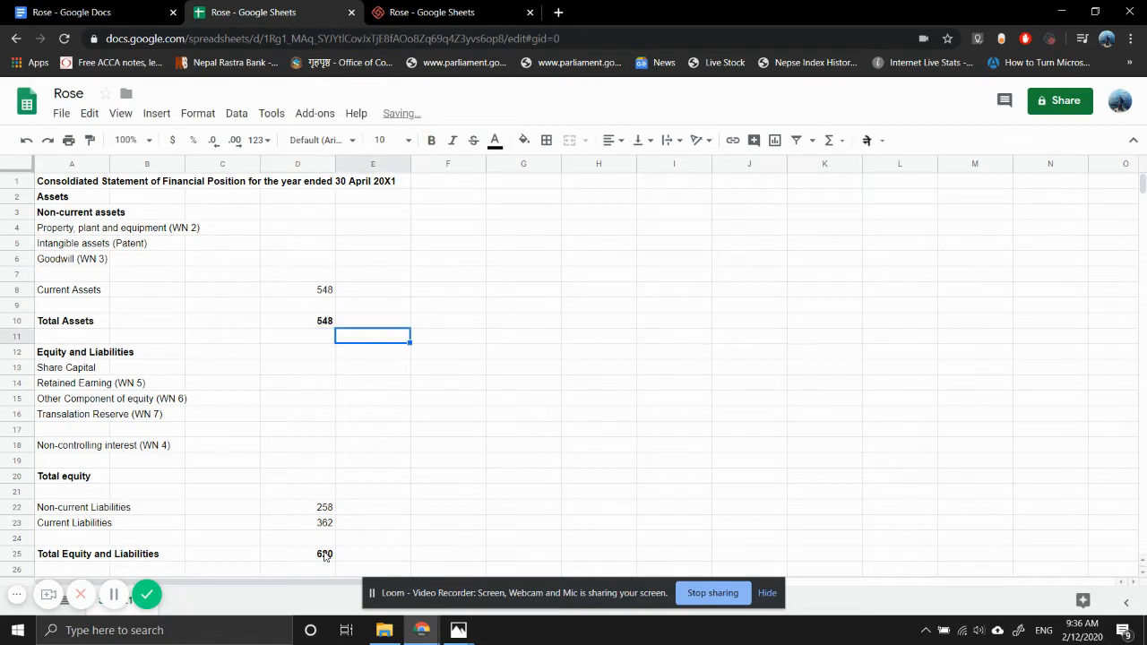
- Enter "Working Note 1:" in G1 and make it bold
key(Up)
key(Up)
key(Right)
key(Up)
key(Up)
key(Up)
key(Up)
key(Up)
key(Up)
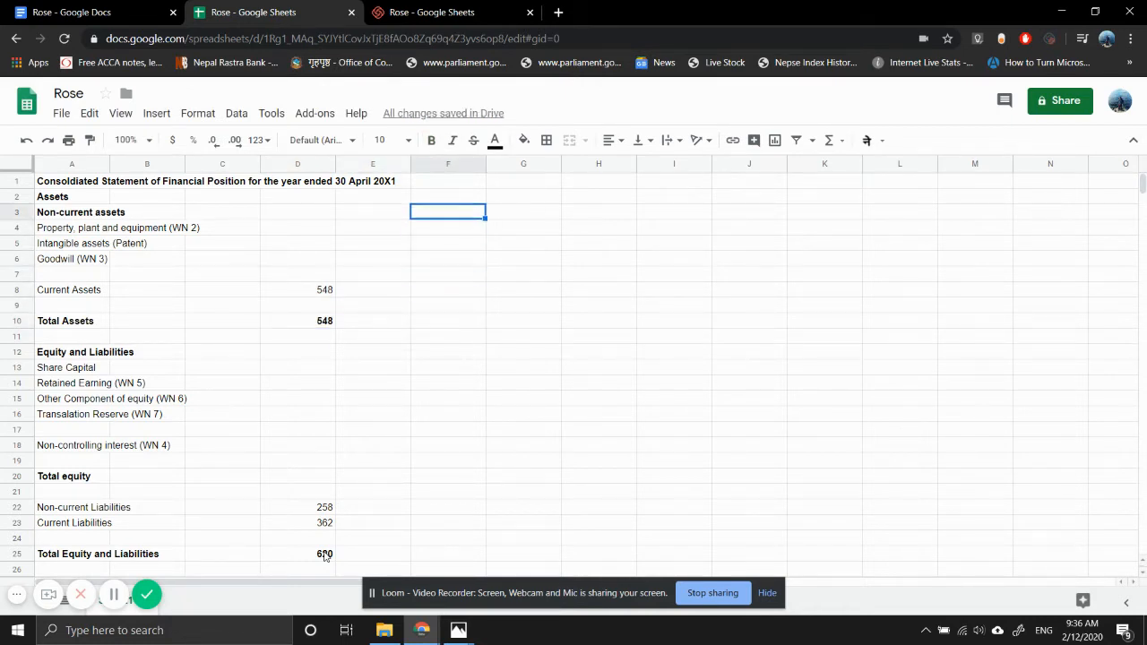
key(Right)
text(Work)
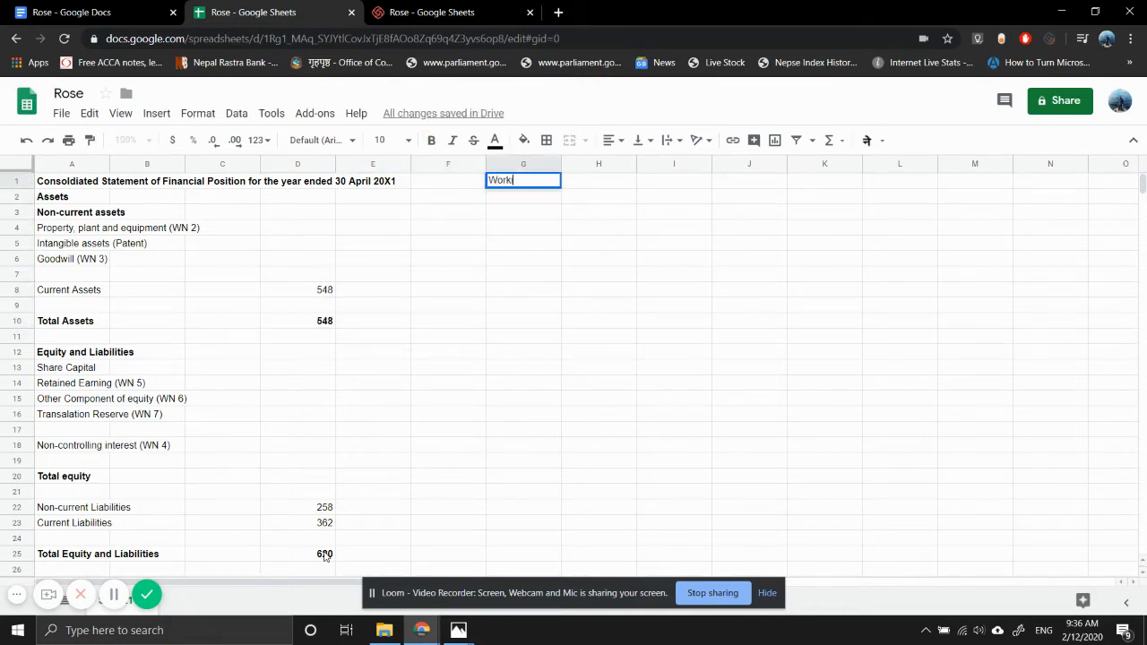
text(ing Note 1:)
key(Return)
key(Up)
key(ctrl+b)
key(Down)
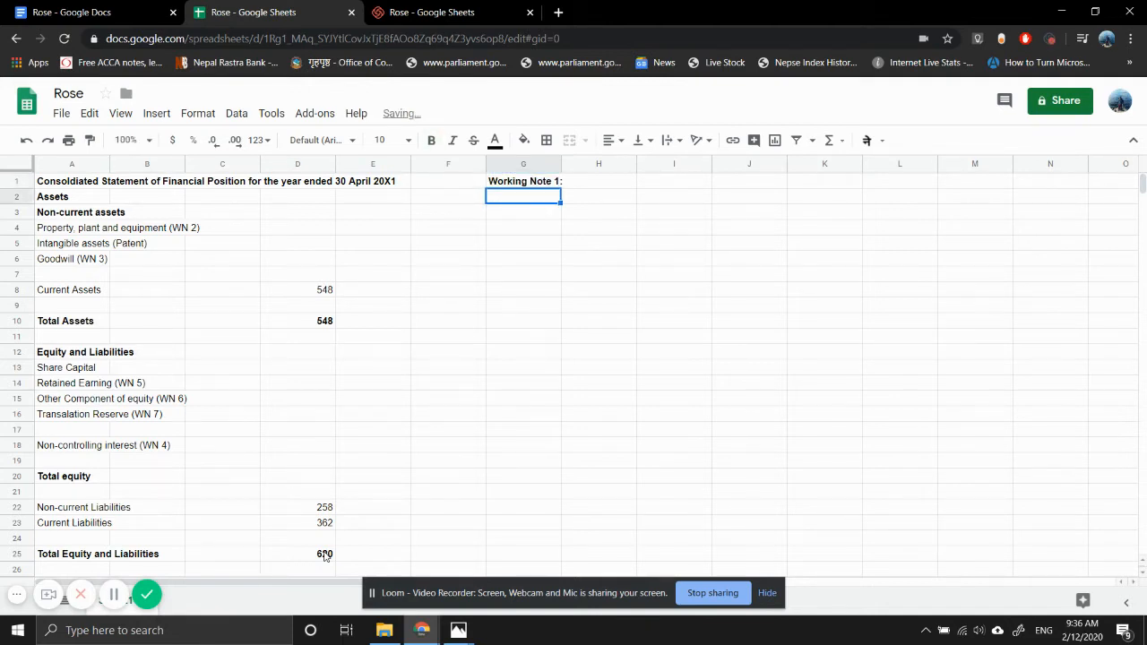
- Enter "Group Structure" in G2 and make it bold
text(Group )
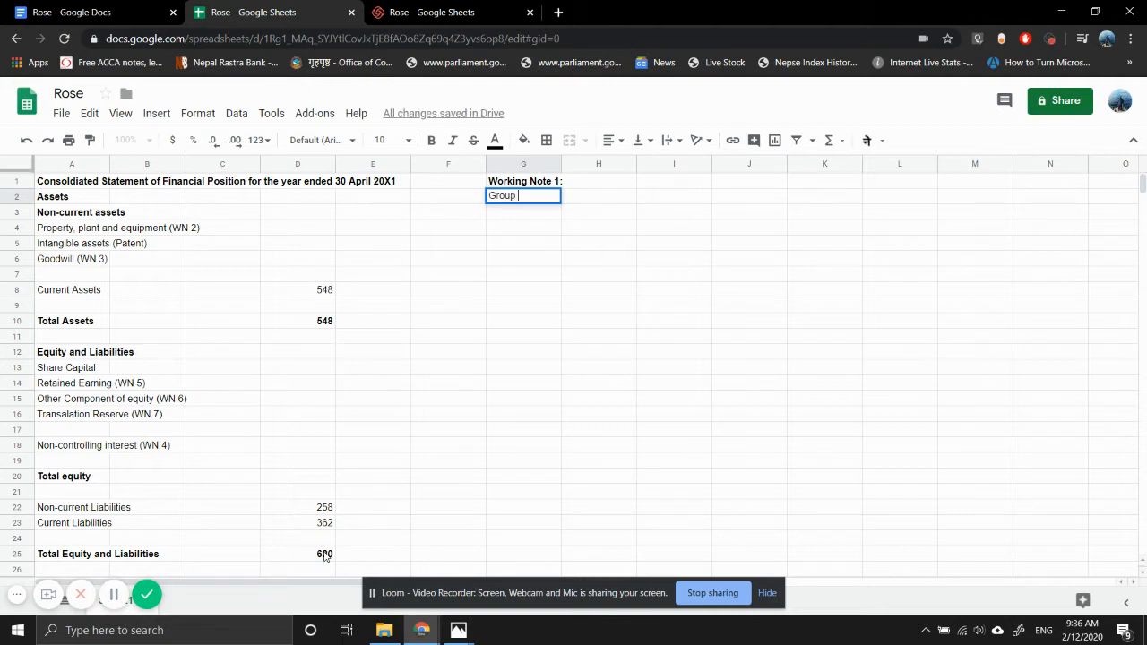
text(Structure)
key(Return)
key(Up)
key(ctrl+b)
key(Down)
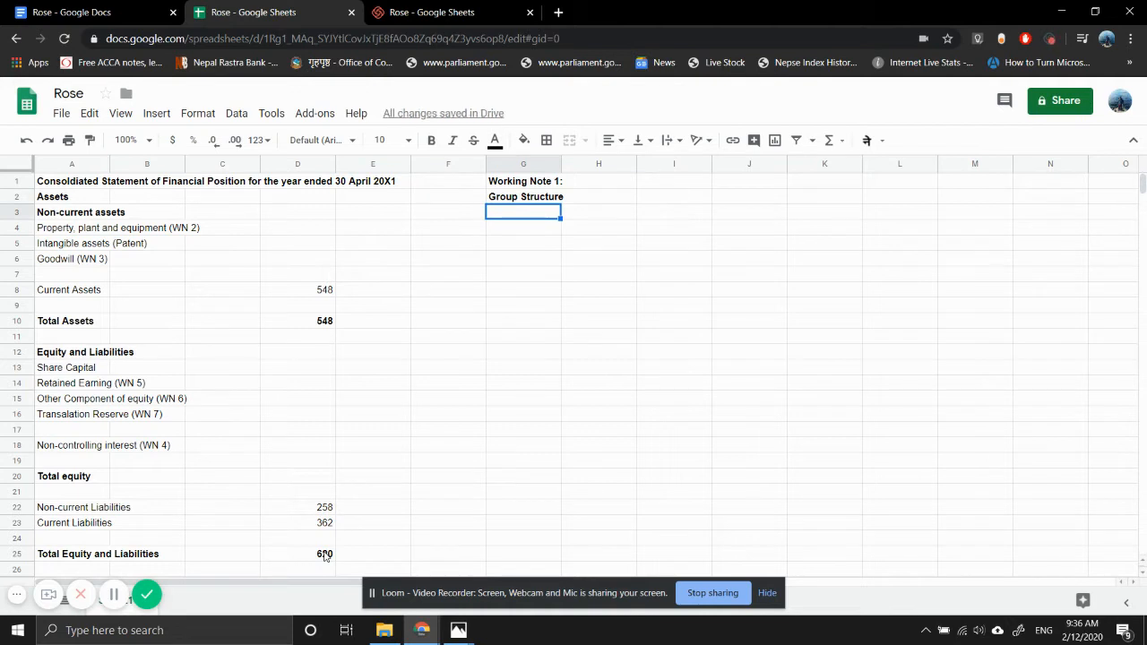
- List "Petal", "Parent" and "NCI" in G3, G4 and G5 under the Group Structure heading
text(Petal)
key(Return)
text(Parent NC)
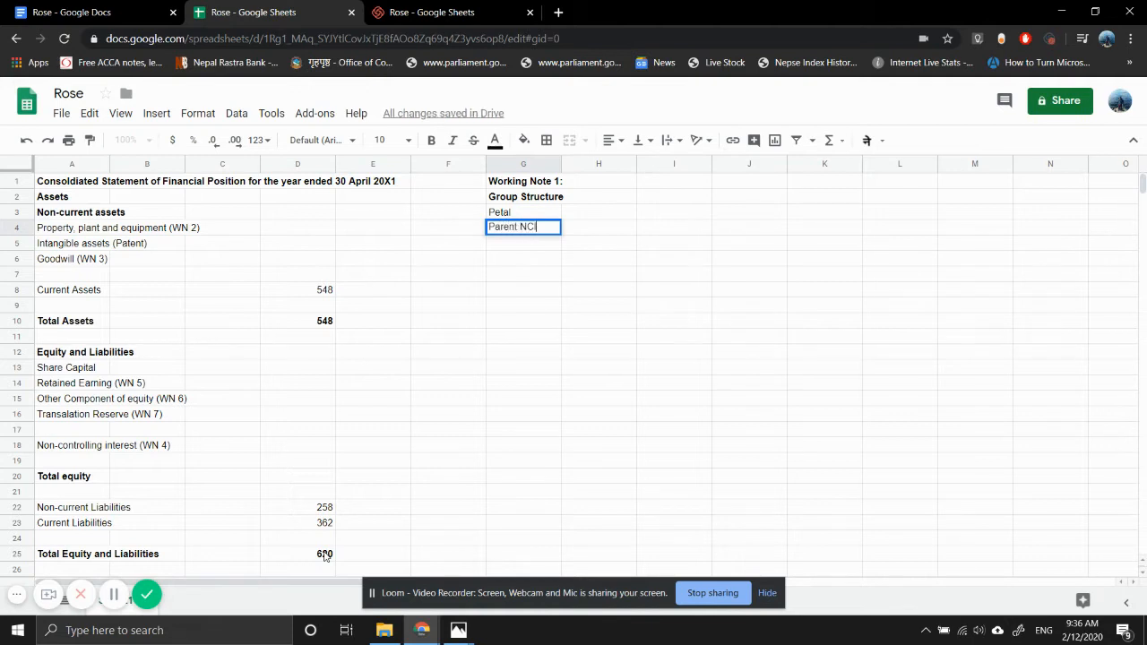
key(Return)
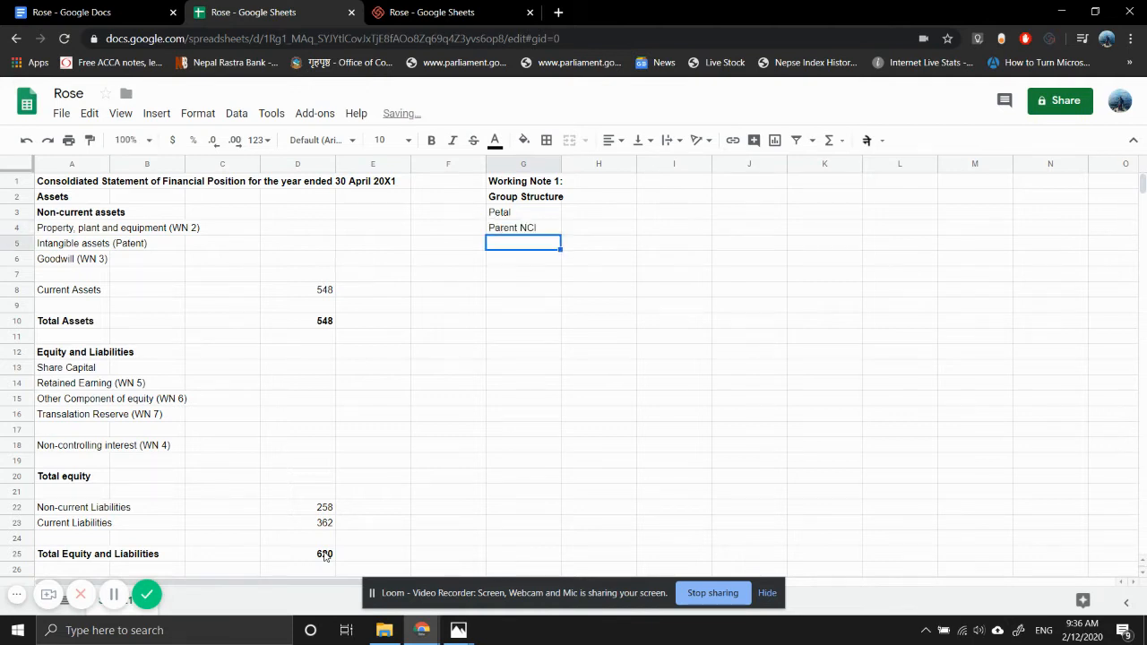
key(Up)
key(F2)
key(BackSpace)
key(BackSpace)
key(BackSpace)
key(Return)
text(NCI)
key(Return)
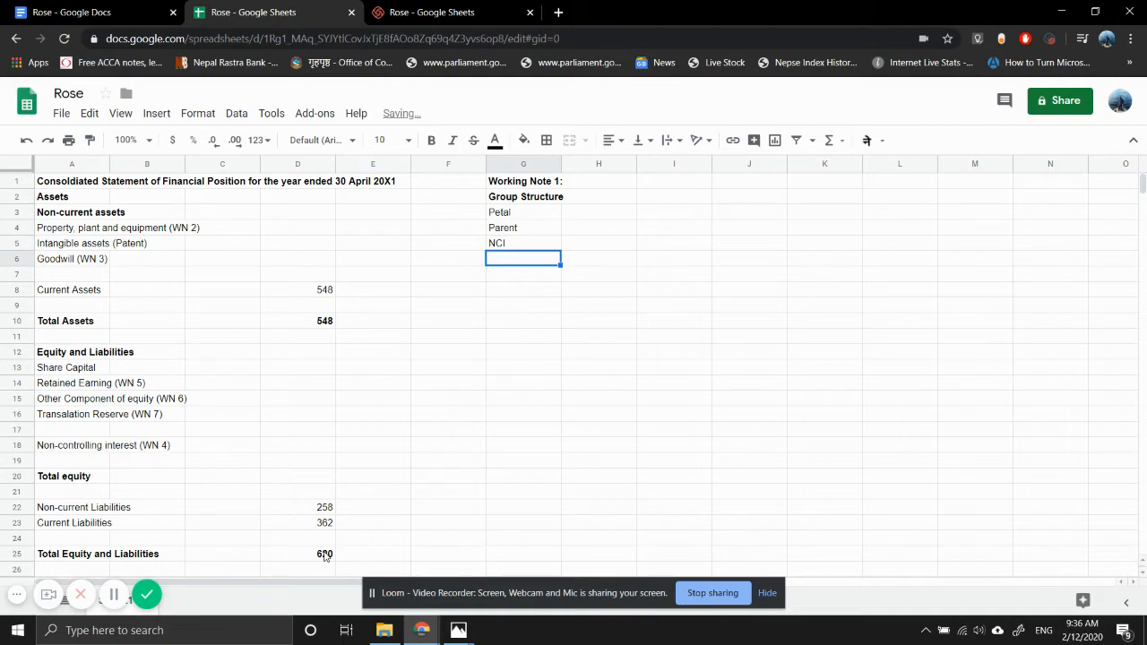
- Leave row 6 blank and enter "Later" in G7 in bold
key(Down)
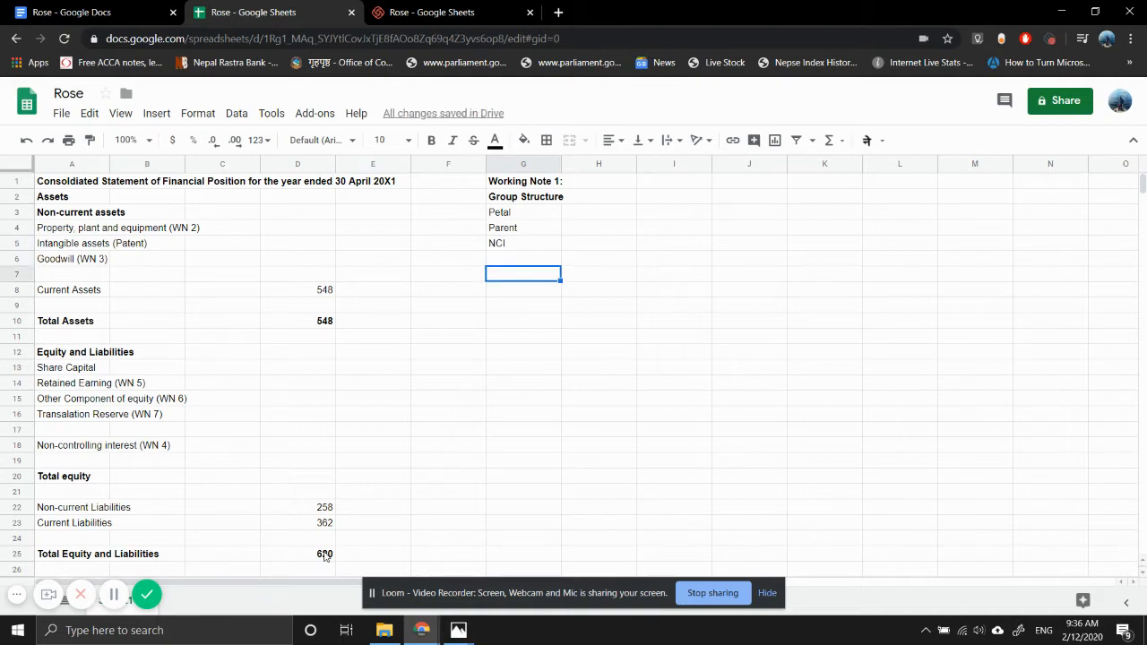
text(Later)
key(Return)
key(Up)
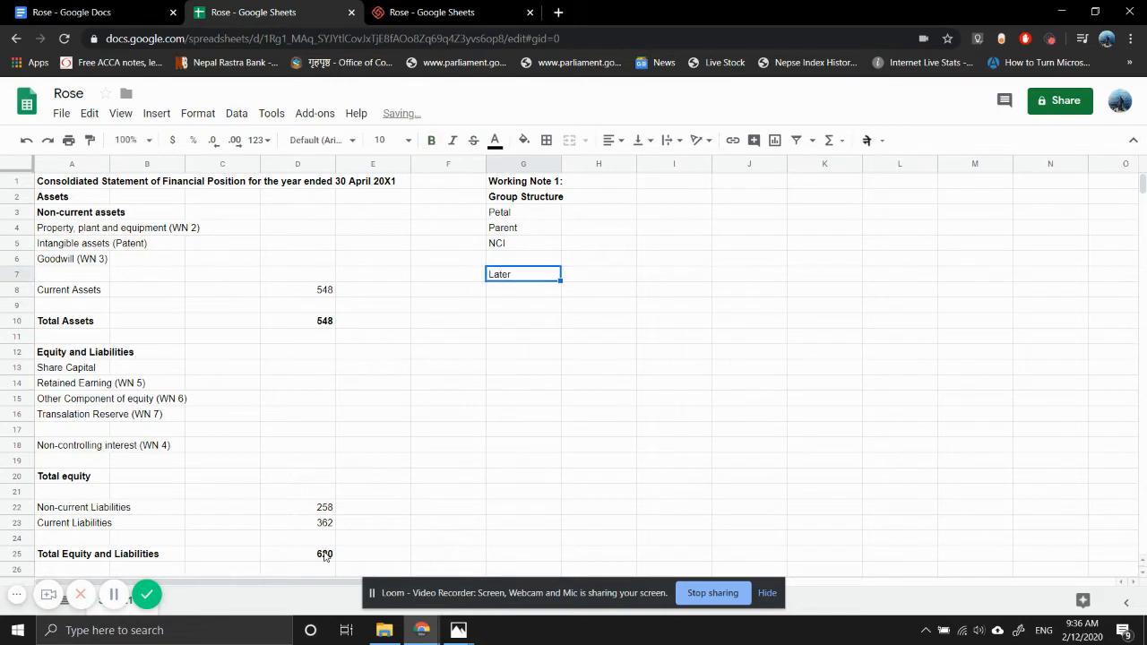
key(ctrl+b)
- Copy the Parent and NCI labels from G4:G5 to G8:G9 under Later
key(Up)
key(Up)
key(Up)
key(shift+Down)
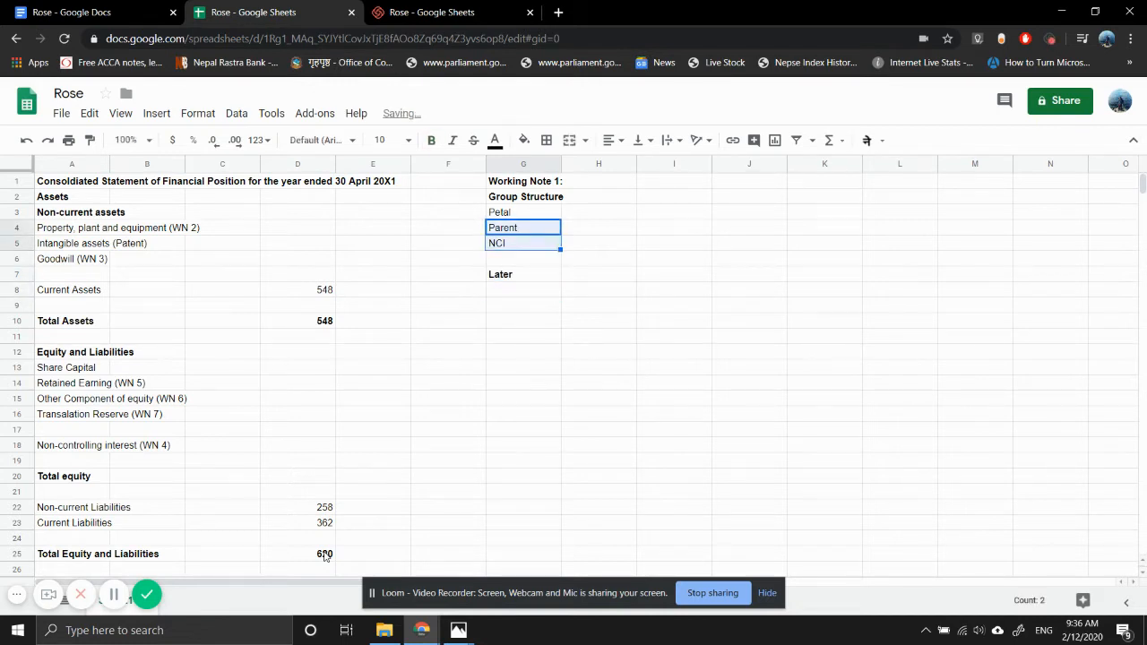
key(ctrl+c)
key(Down)
key(Down)
key(Down)
key(Down)
key(ctrl+v)
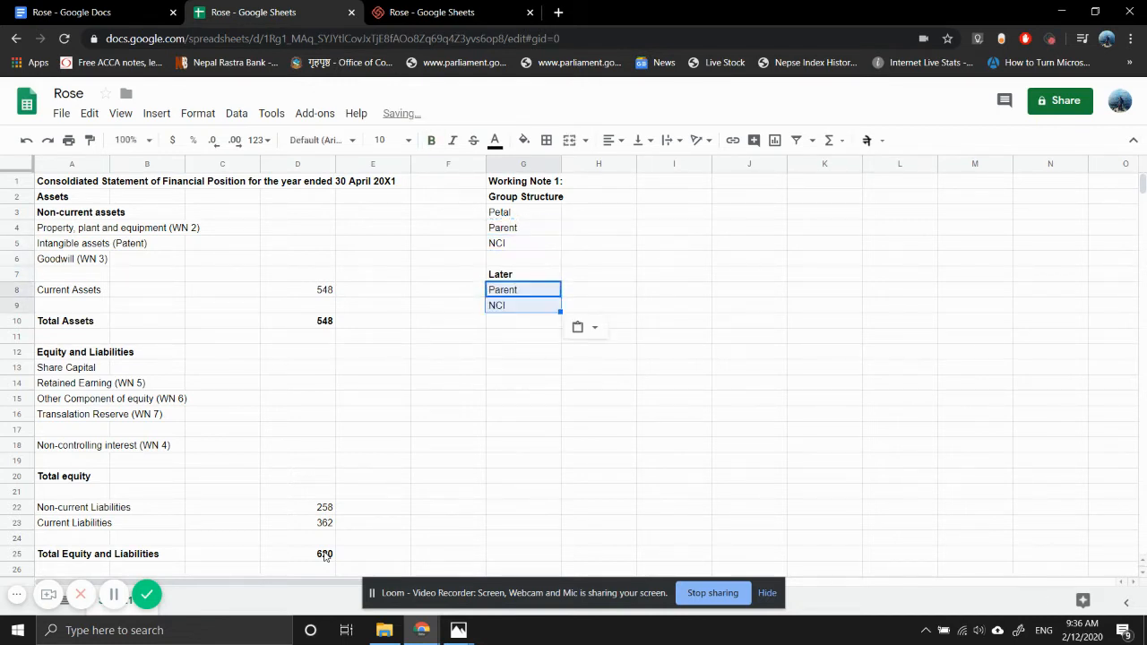
- Enter Petal's initial ownership shares: 70% for Parent in H4 and 30% for NCI in H5
key(Right)
key(Right)
key(Left)
key(Up)
key(Up)
key(Up)
key(Up)
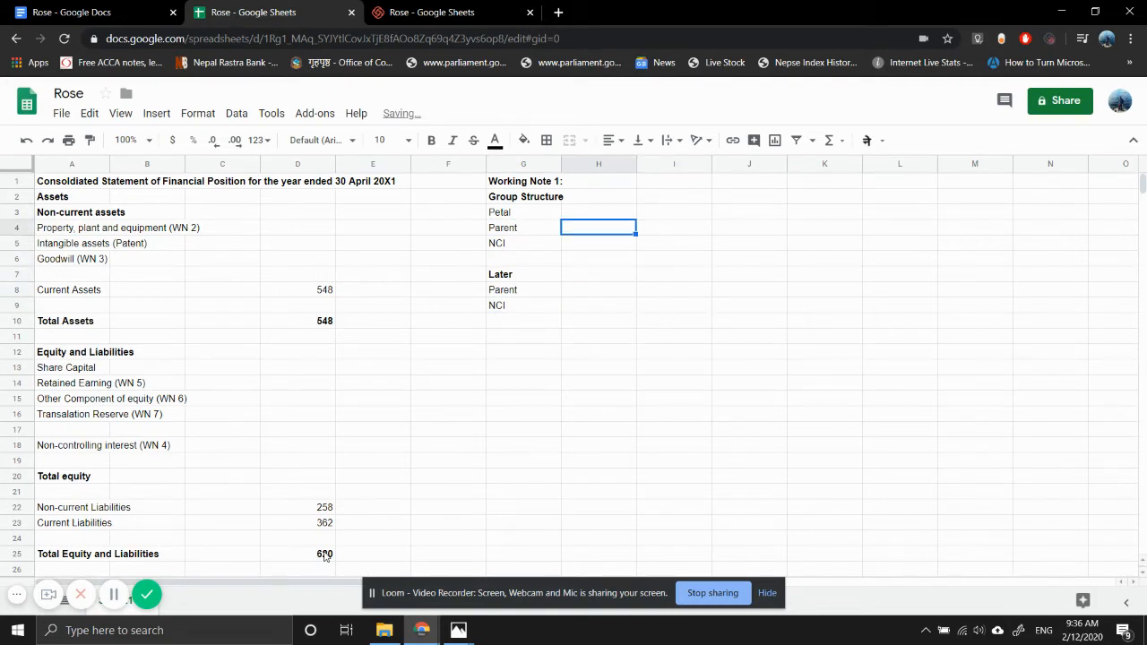
text(70%)
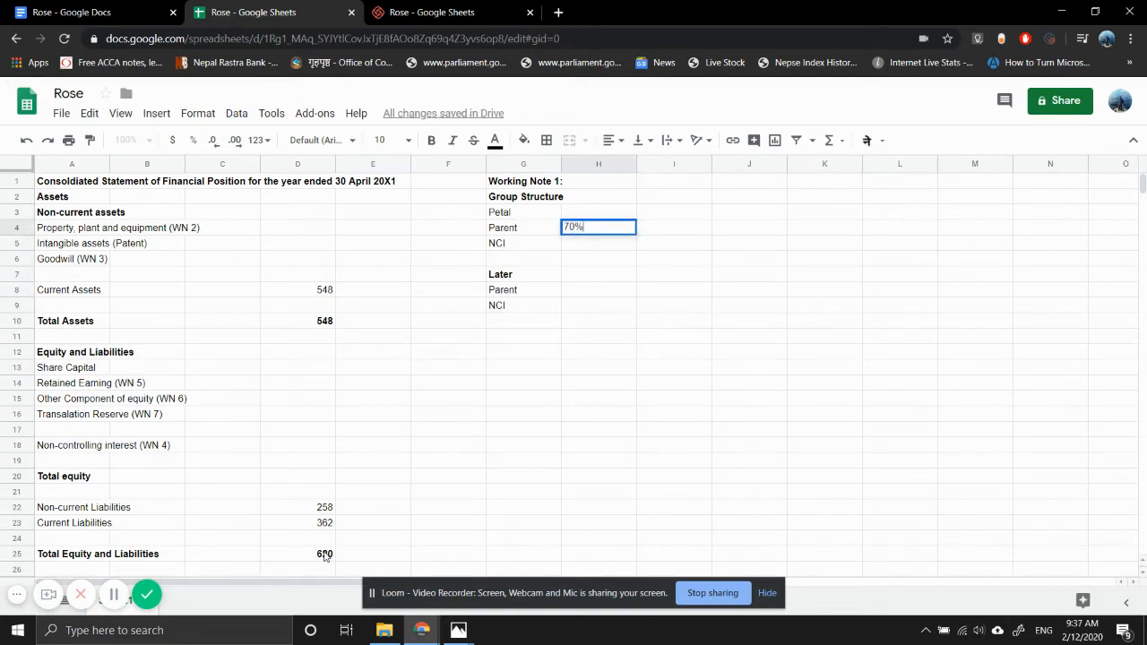
key(Return)
text(30%)
key(Return)
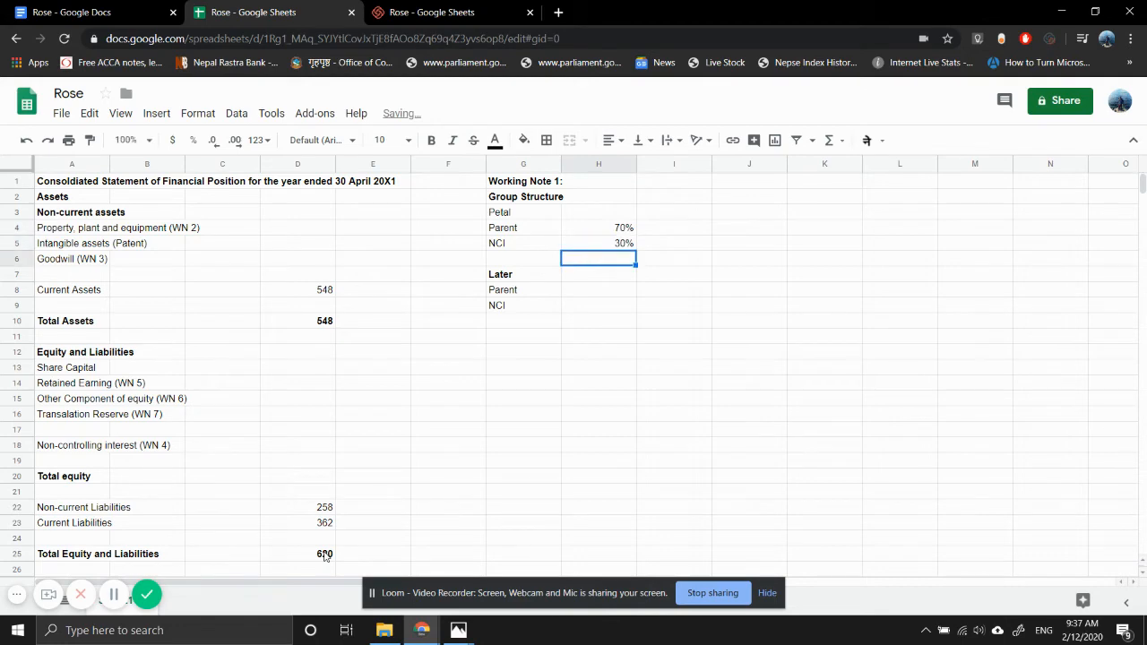
- Check the scanned question in Photos and enter Petal's Later shares in the spreadsheet: Parent 80% in H8, NCI 20% in H9
key(Down)
key(Down)
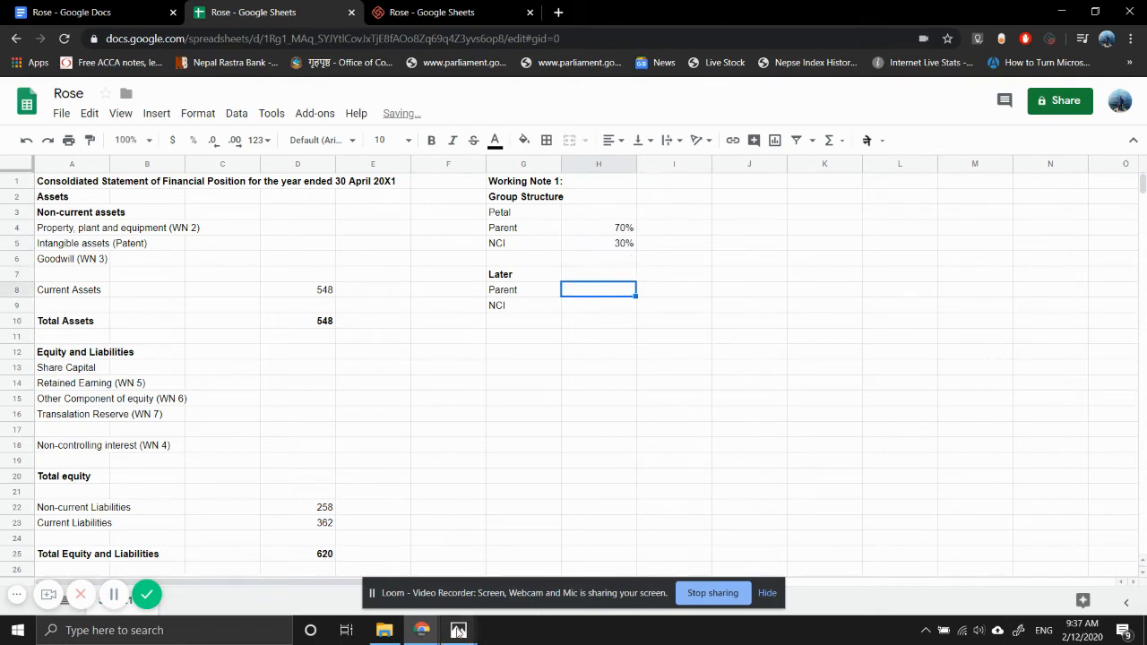
mouse_move(457, 631)
click(370, 557)
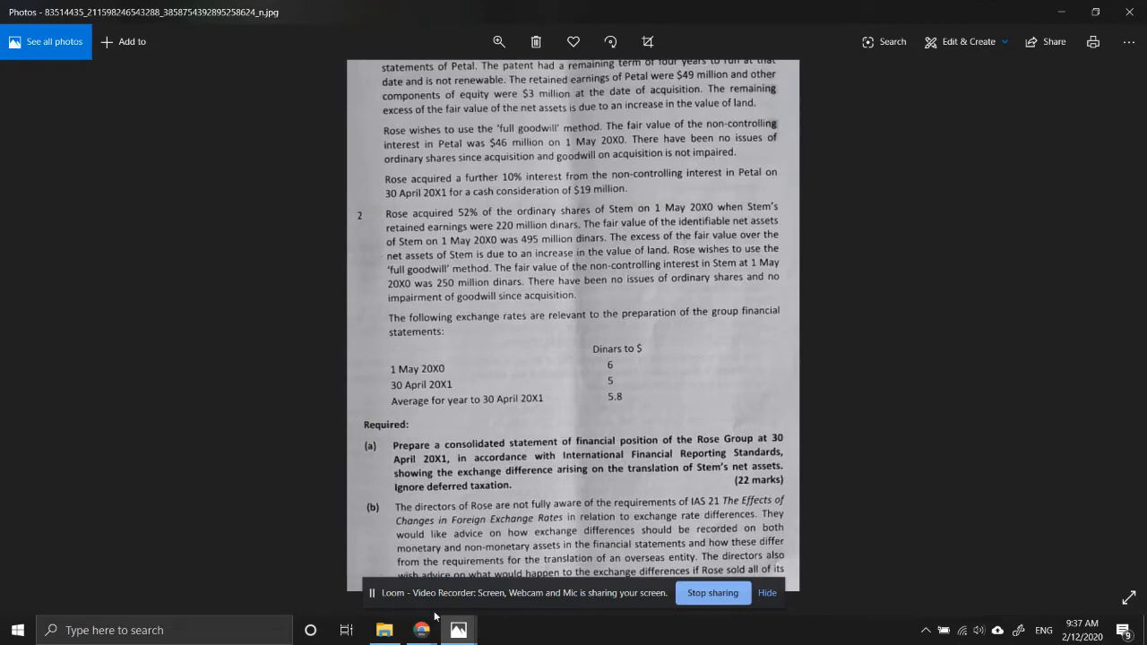
mouse_move(422, 629)
click(370, 557)
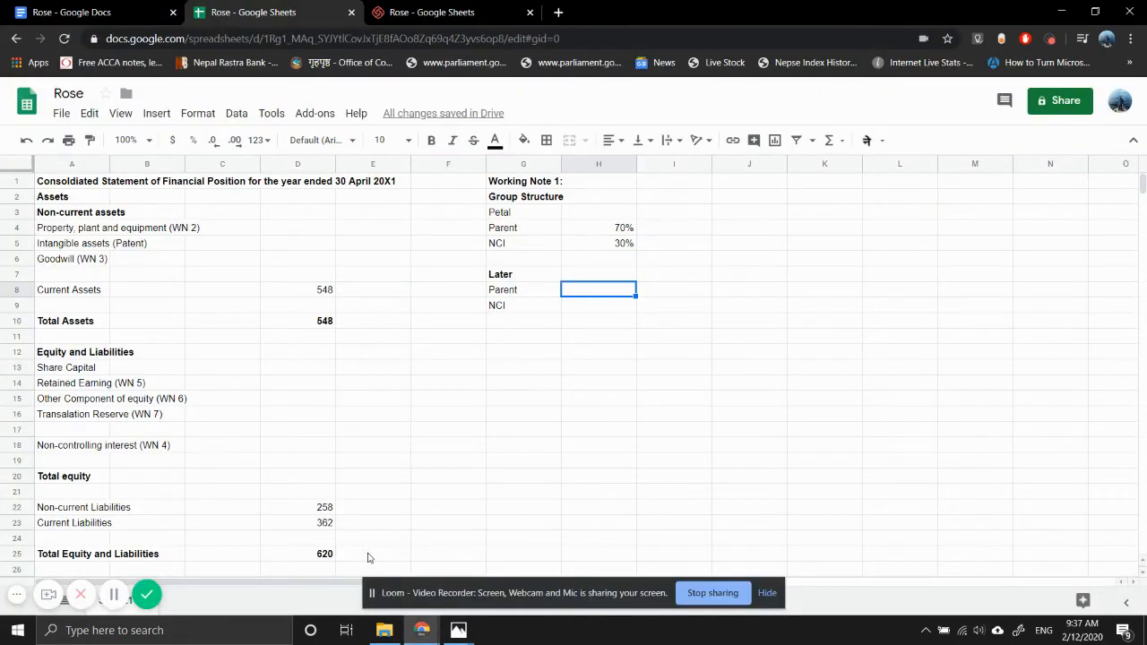
text(80%)
key(Return)
text(20)
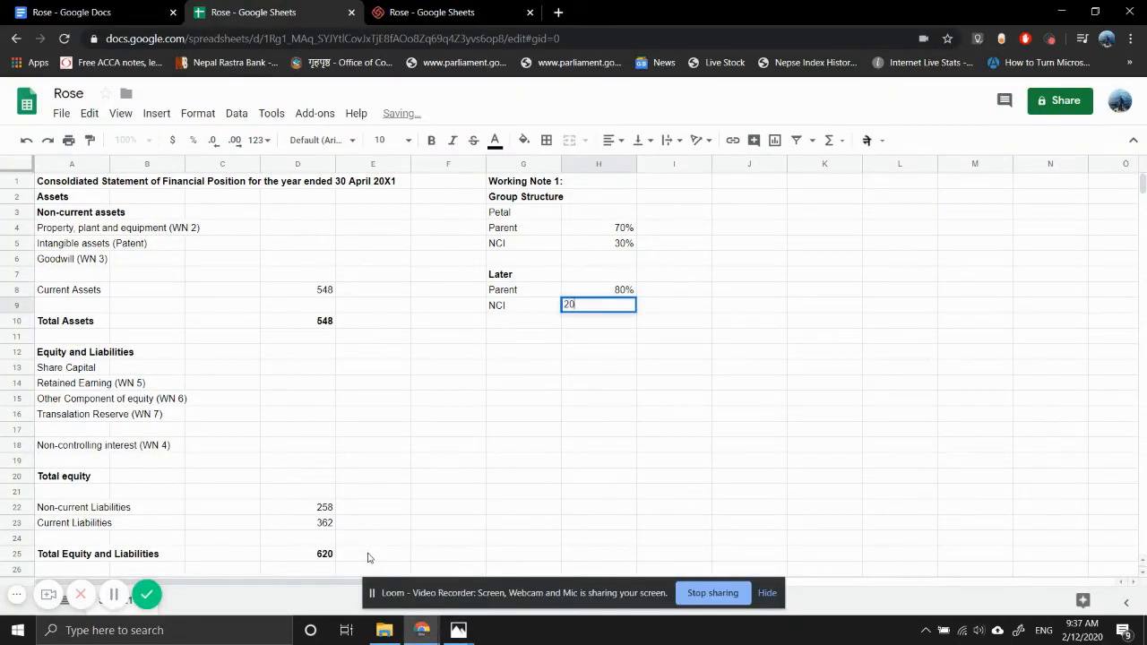
text(%)
key(Return)
- Copy the Parent and NCI rows with their percentages from G8:H9
key(Up)
key(Up)
key(Up)
key(Up)
key(Up)
key(Up)
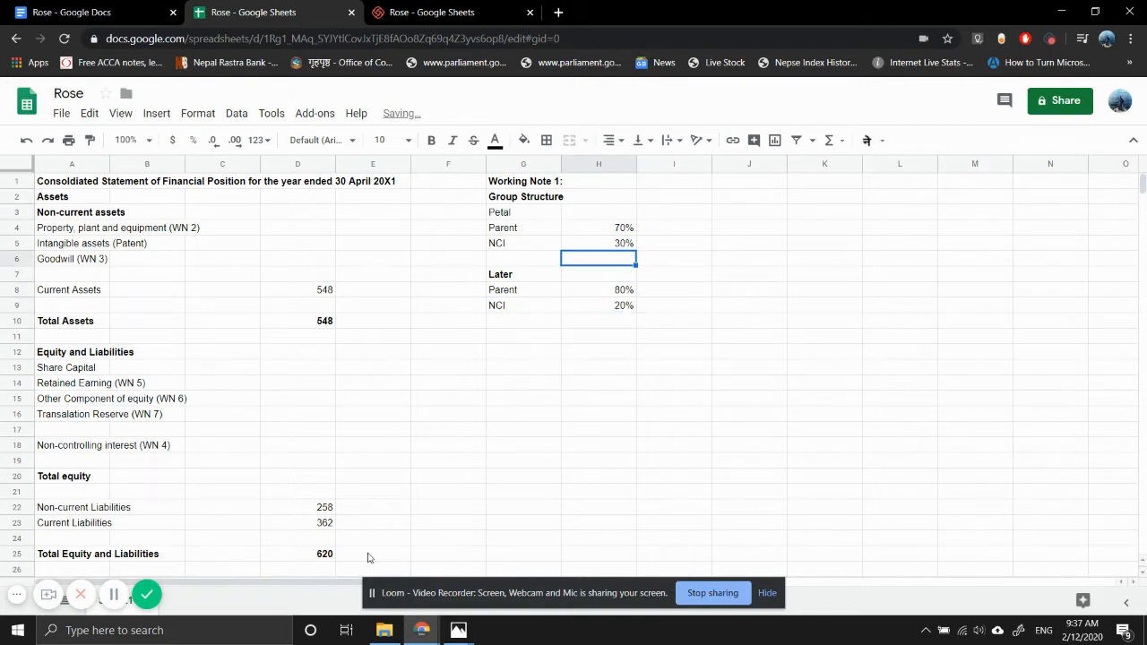
key(Left)
key(Down)
key(shift+Up)
key(shift+Right)
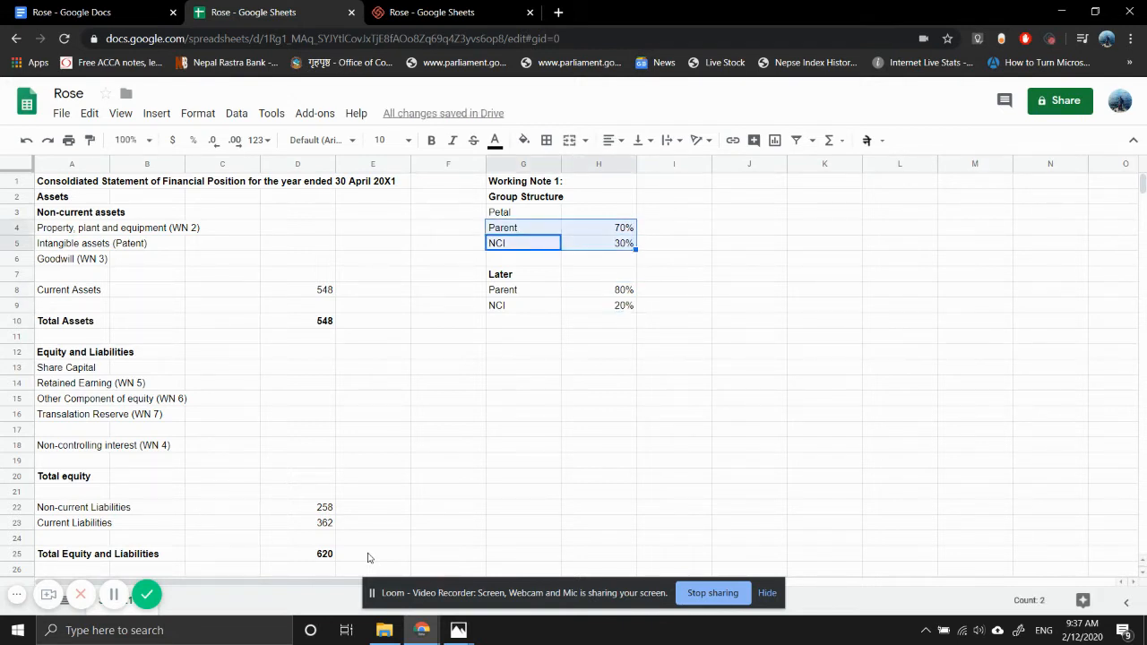
key(shift+Left)
key(Down)
key(Down)
key(Down)
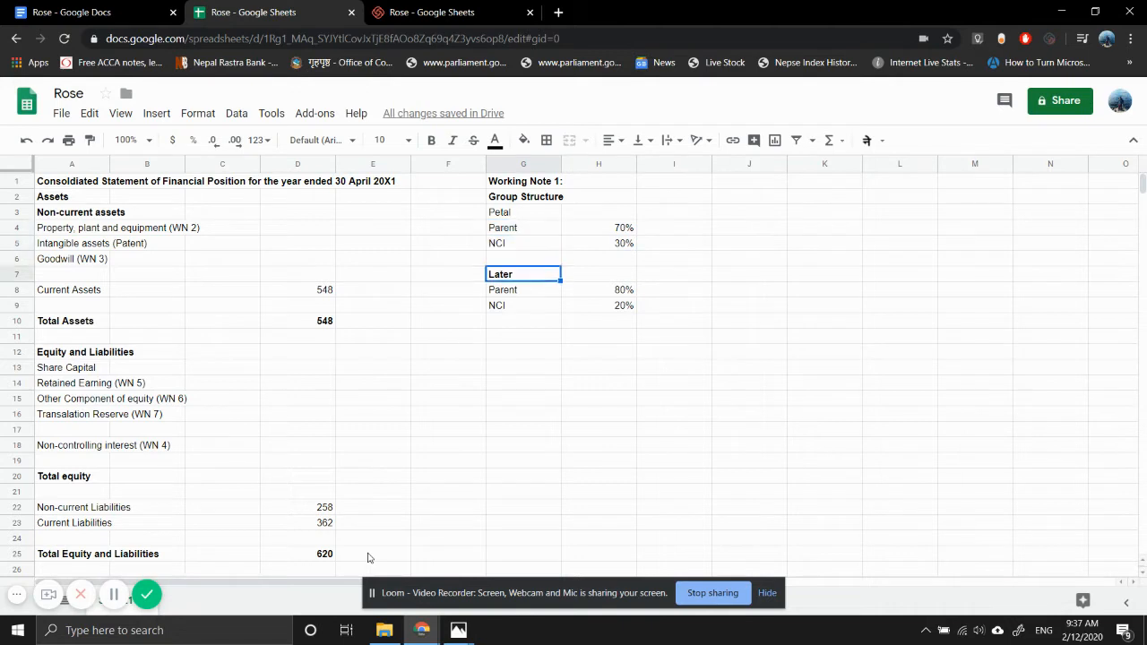
key(shift+Down)
key(shift+Right)
key(ctrl+c)
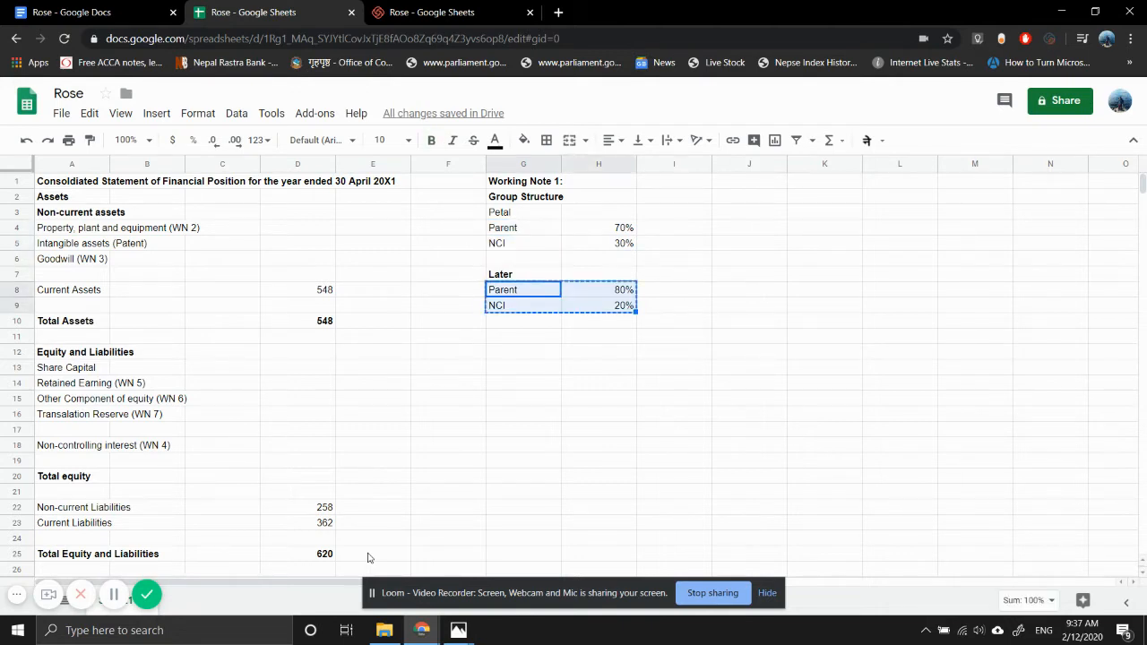
- Make the Petal label in G3 bold
key(Up)
key(Up)
key(Up)
key(Up)
key(Up)
key(Left)
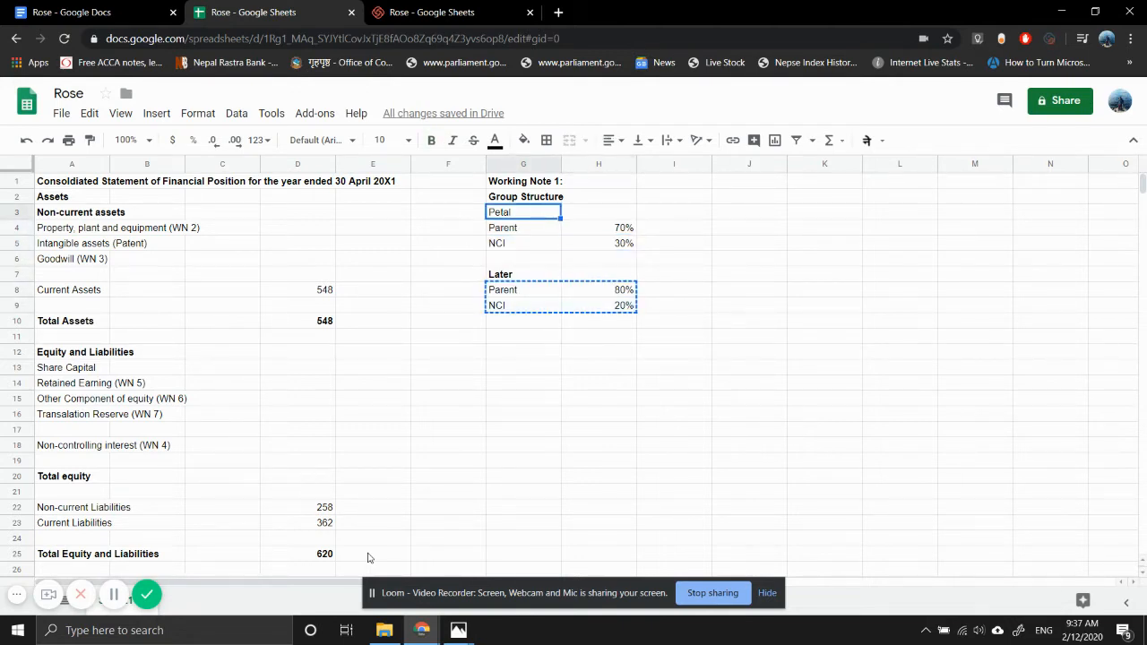
key(ctrl+b)
- Enter "Stem" in J3 and make it bold
key(Right)
key(Right)
key(Right)
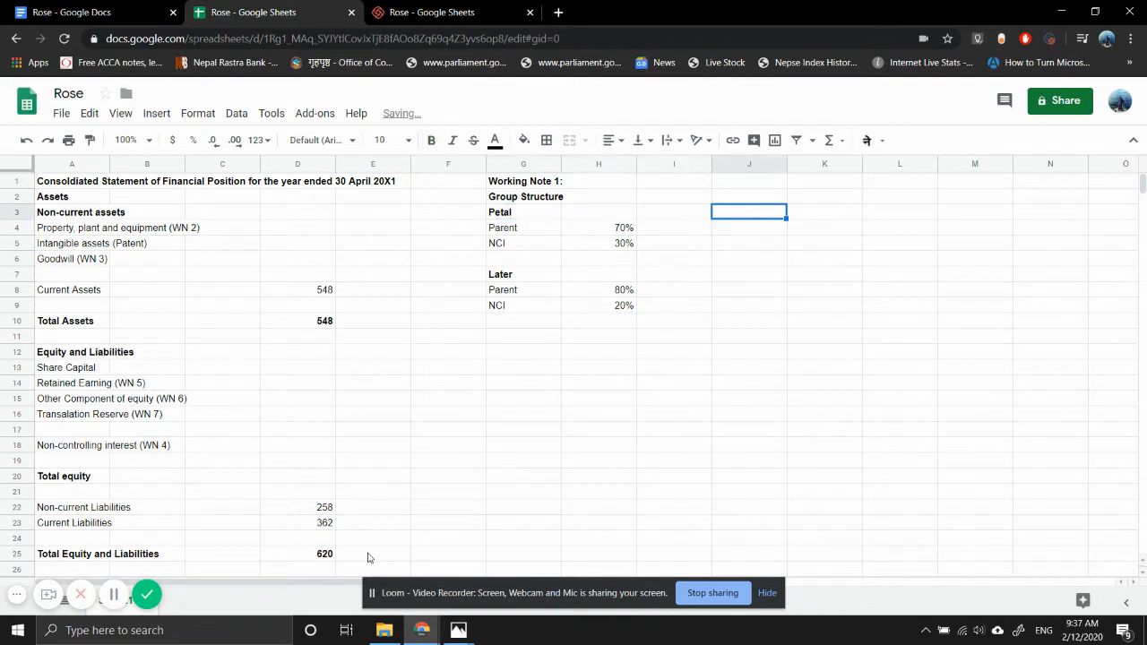
text(Stem)
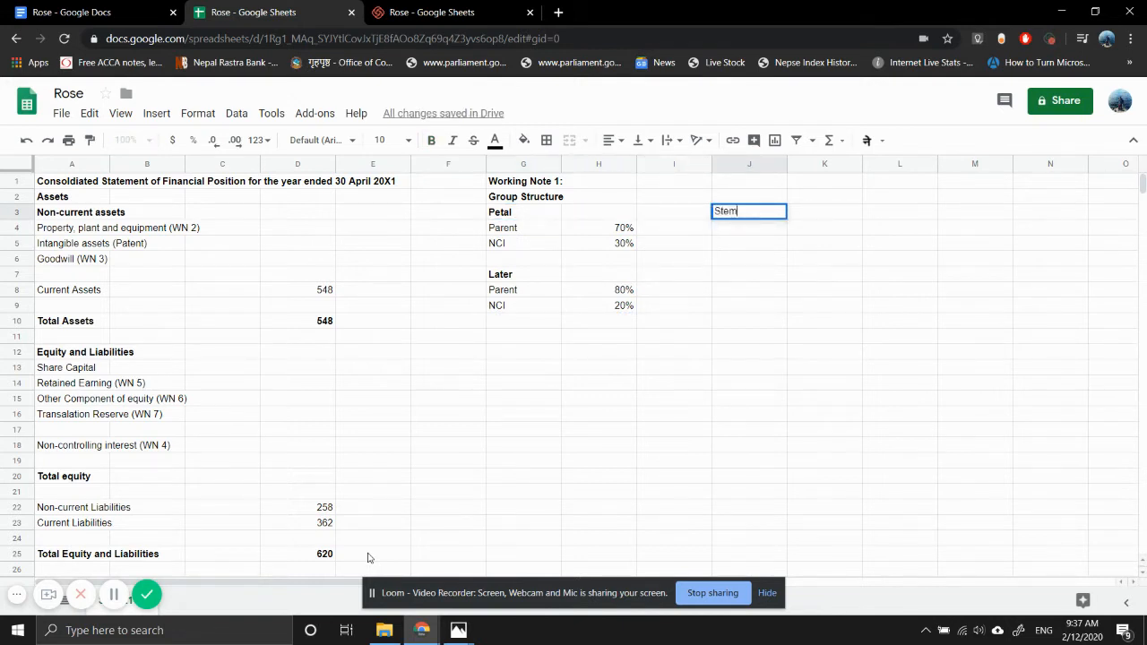
key(Return)
key(Up)
key(ctrl+b)
key(Down)
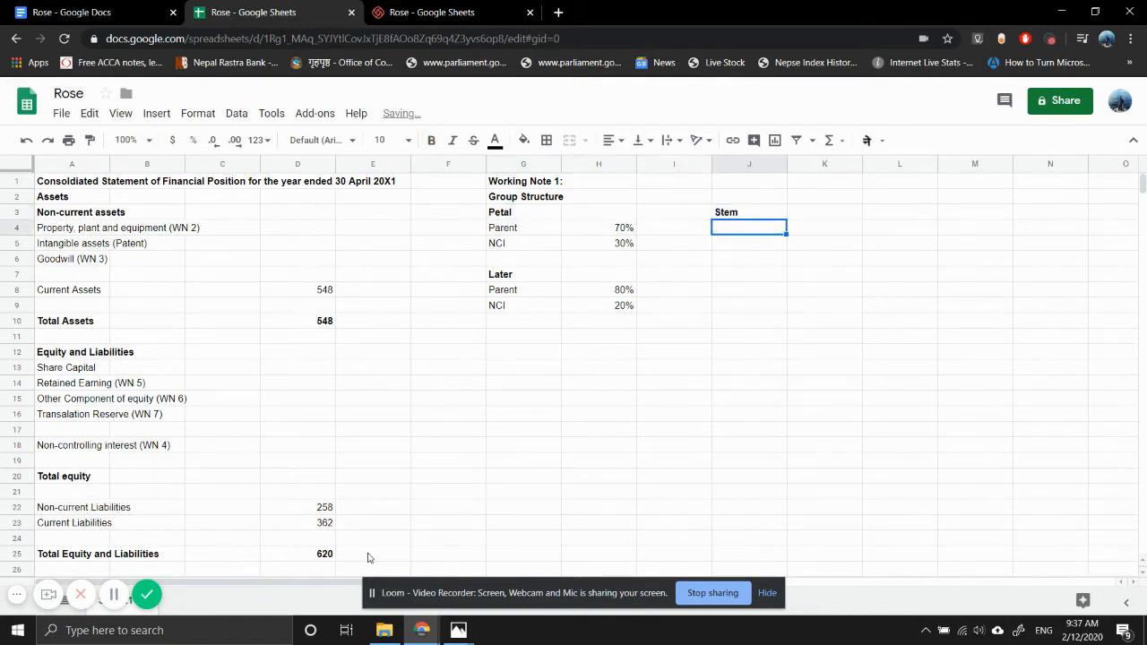
- Paste the copied ownership rows at J4 and set Stem's shares to 52% for Parent and 48% for NCI
key(ctrl+b)
key(ctrl+v)
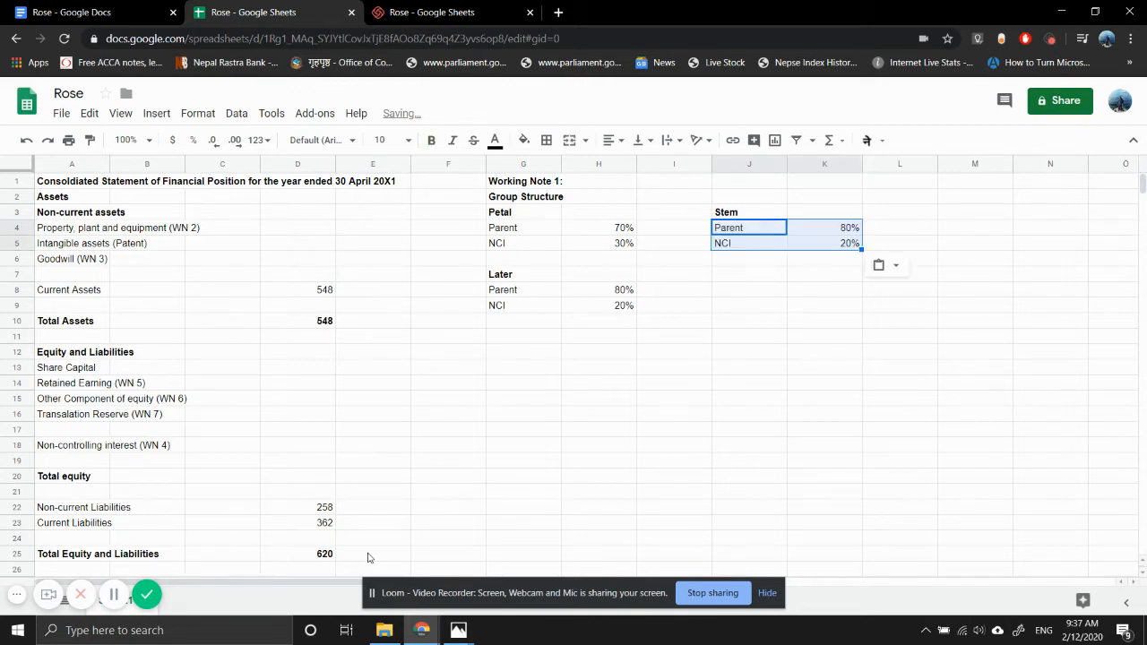
key(Right)
text(52)
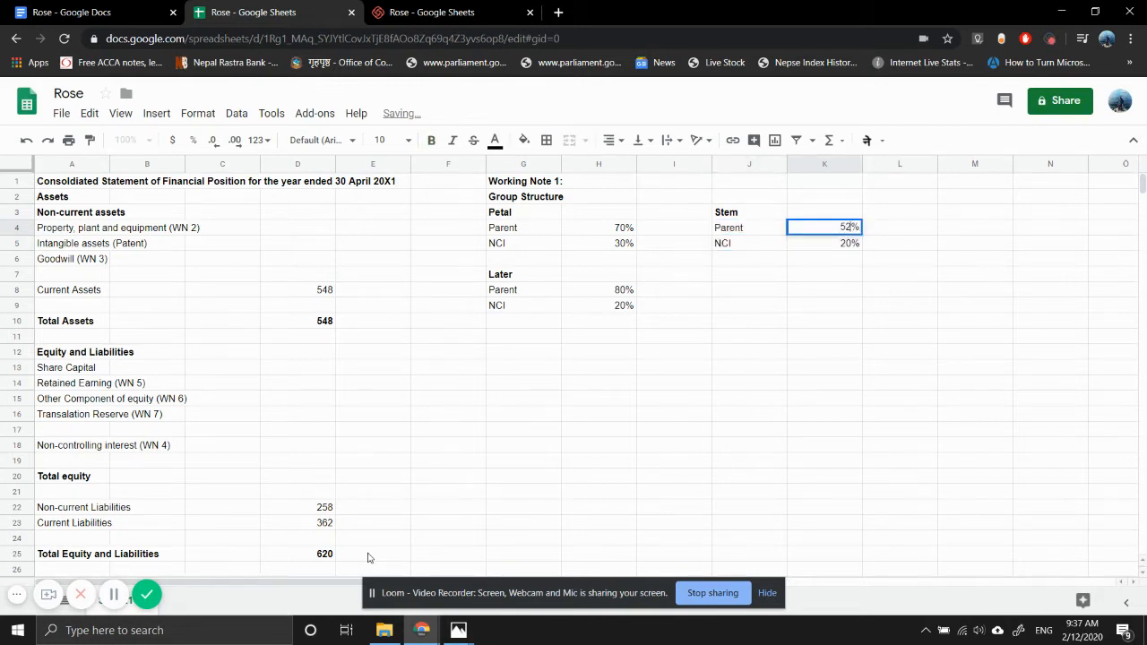
key(Return)
text(48)
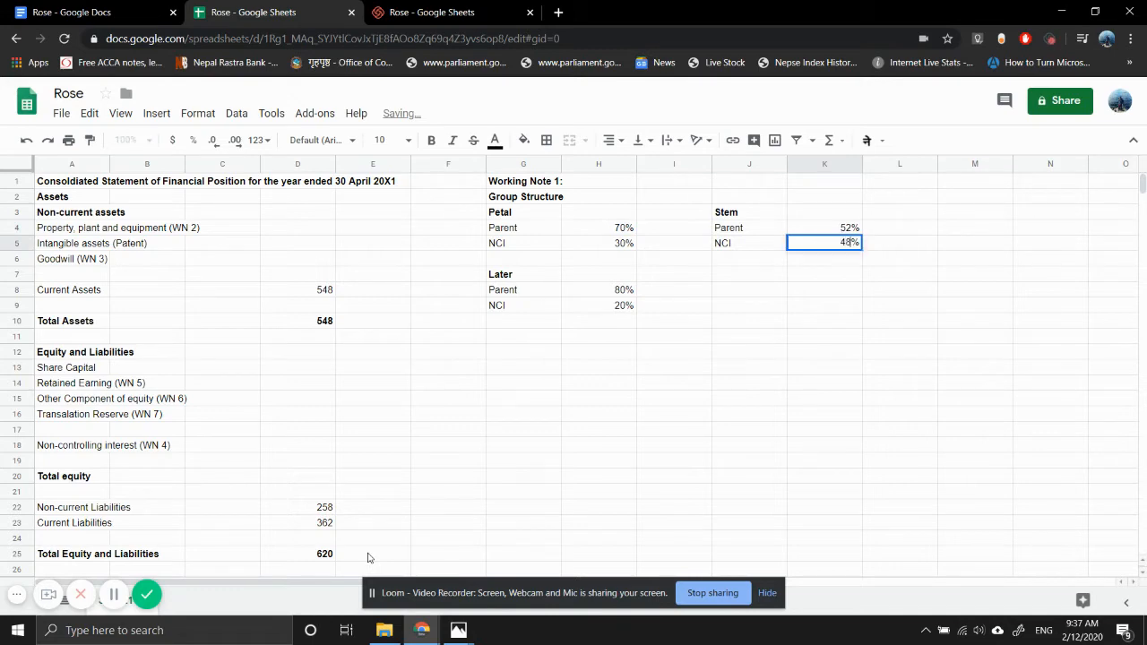
key(Return)
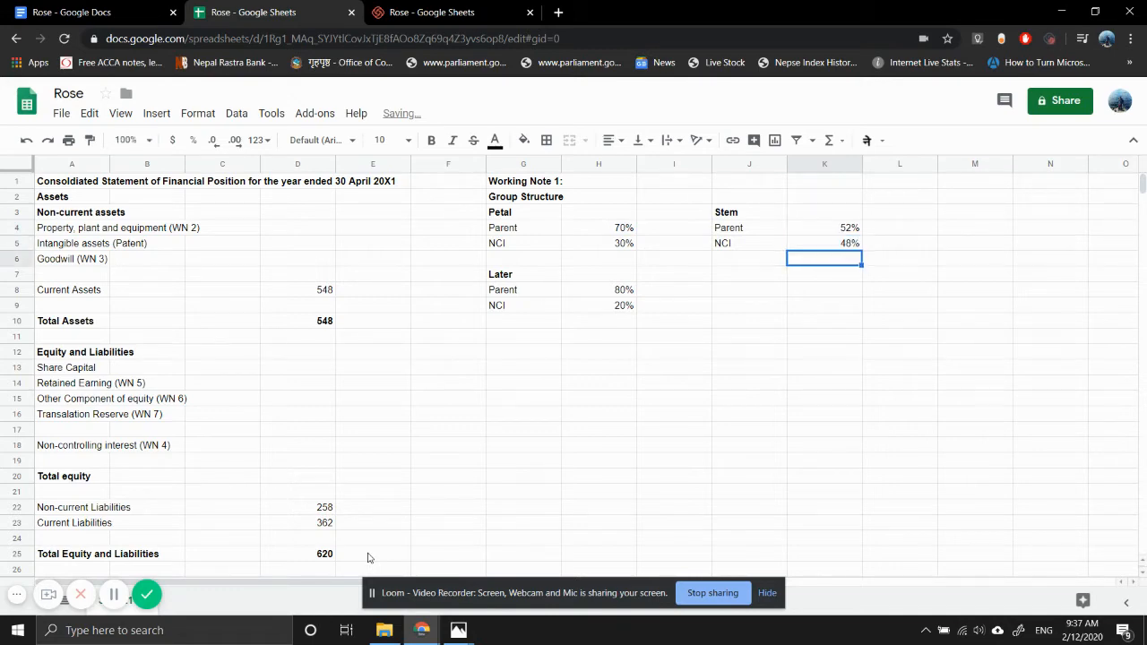
- Review the acquisition details and exchange rates of the scanned question in Photos and return to the spreadsheet
mouse_move(458, 630)
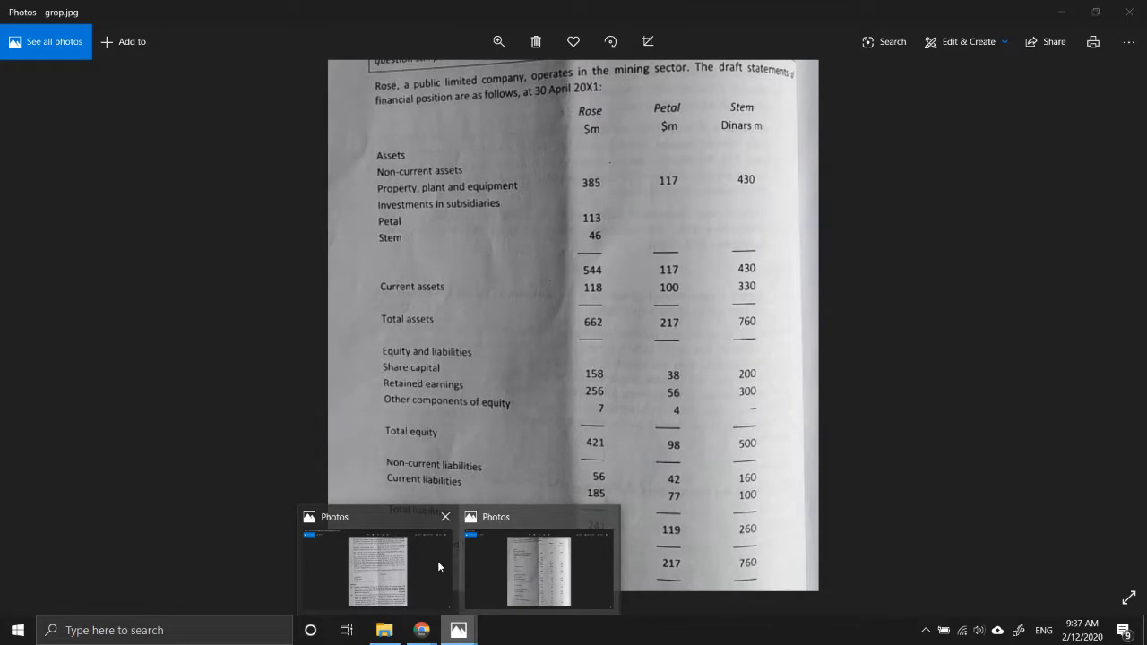
click(385, 563)
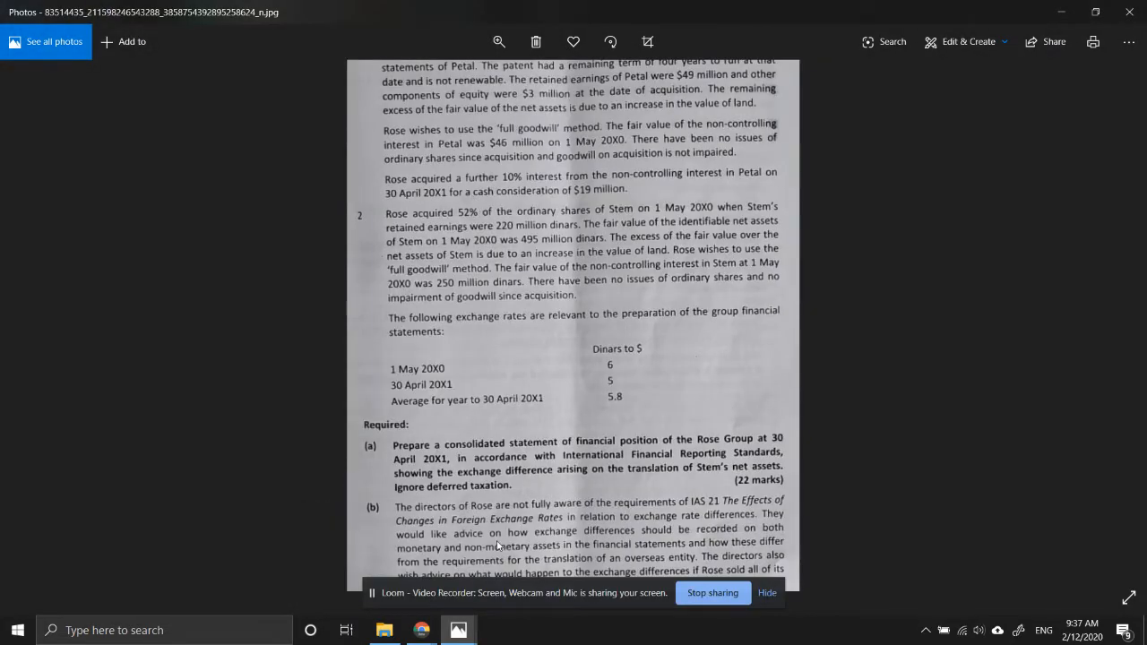
mouse_move(421, 630)
click(343, 564)
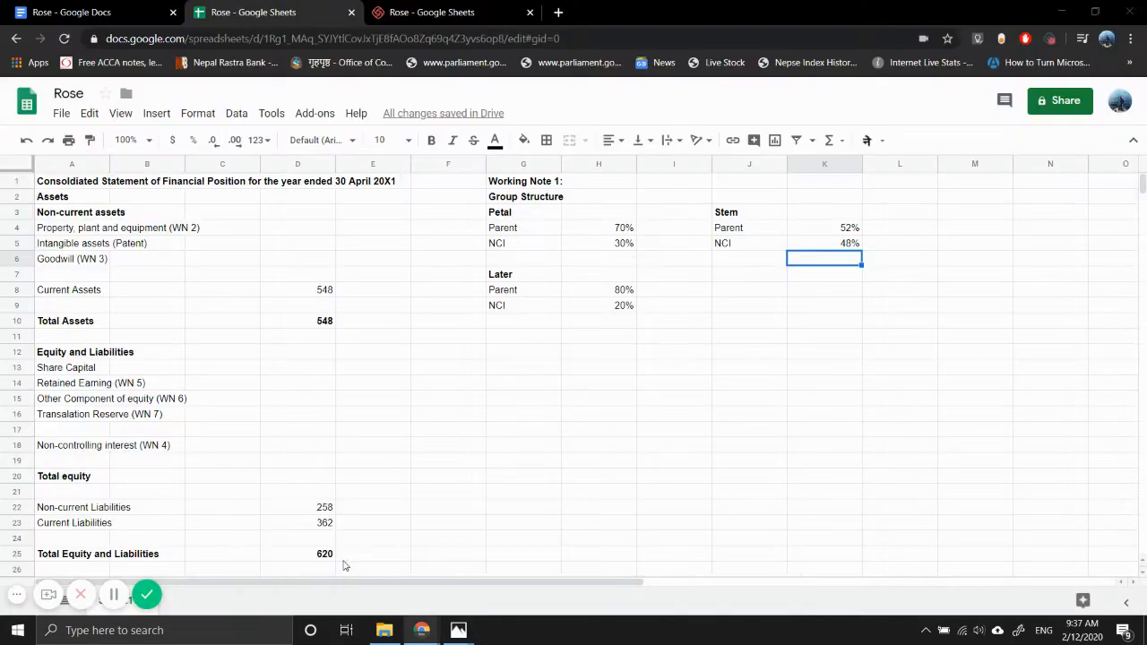
- Enter the heading "Working Note 2:" in G11 below the group structure and make it bold
key(Left)
key(Left)
key(Left)
key(Down)
key(Down)
key(Down)
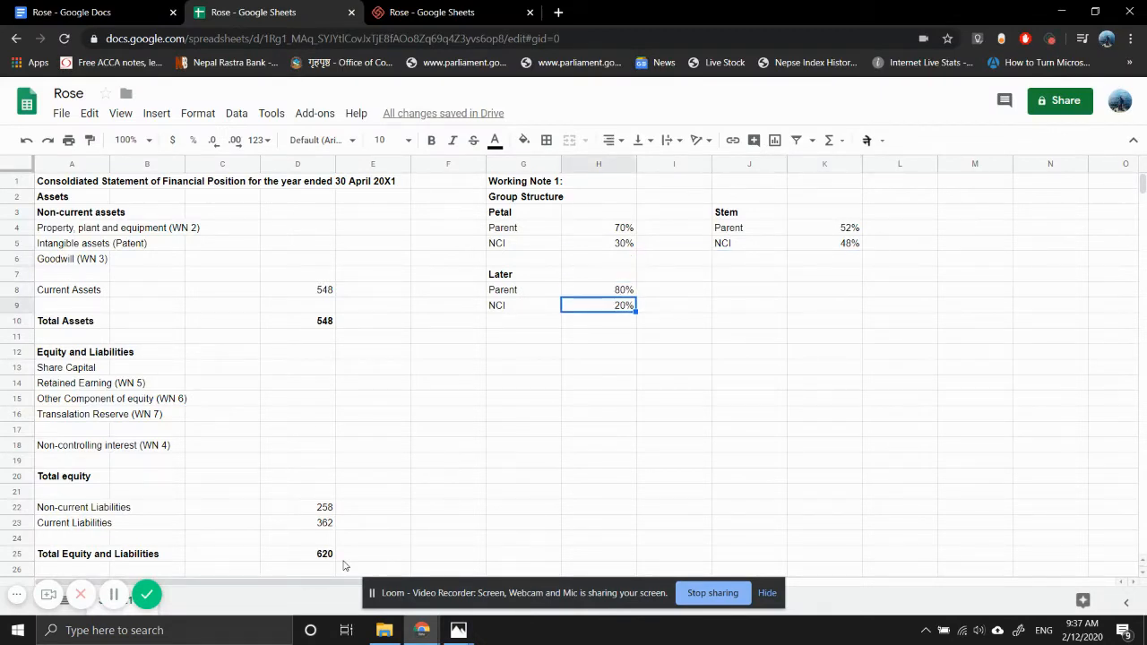
key(Left)
key(Down)
key(Down)
text(Wor)
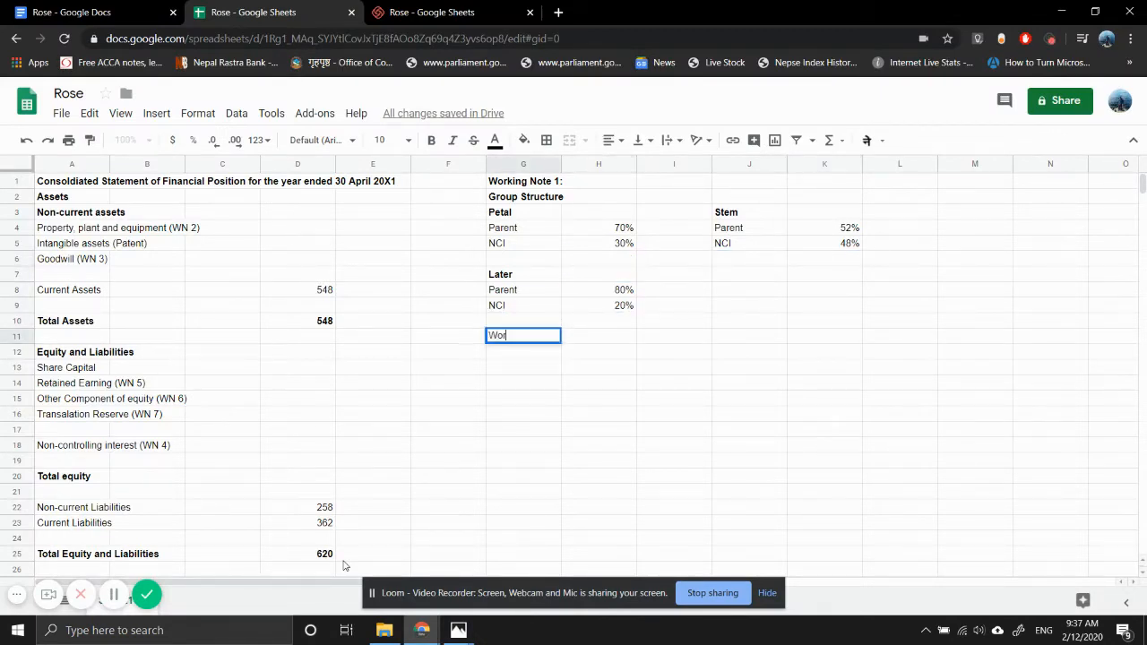
text(king Note 2)
key(Return)
key(Up)
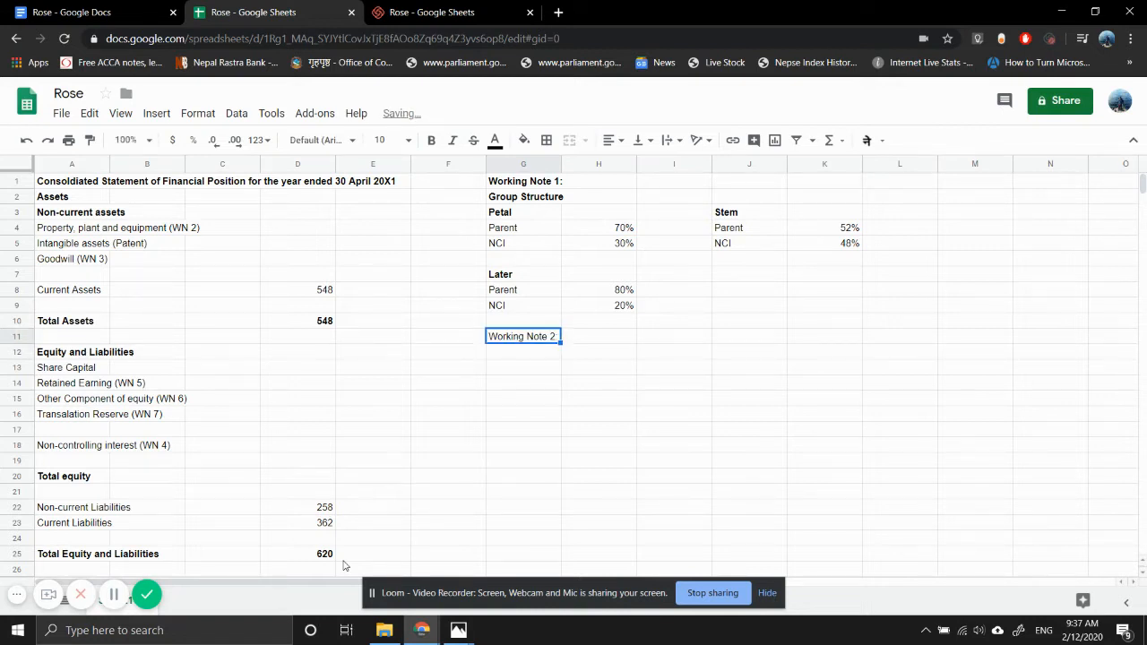
key(ctrl+b)
- Enter the subheading "Calculation of Net Assets" in G12 and make it bold
key(Down)
text(C)
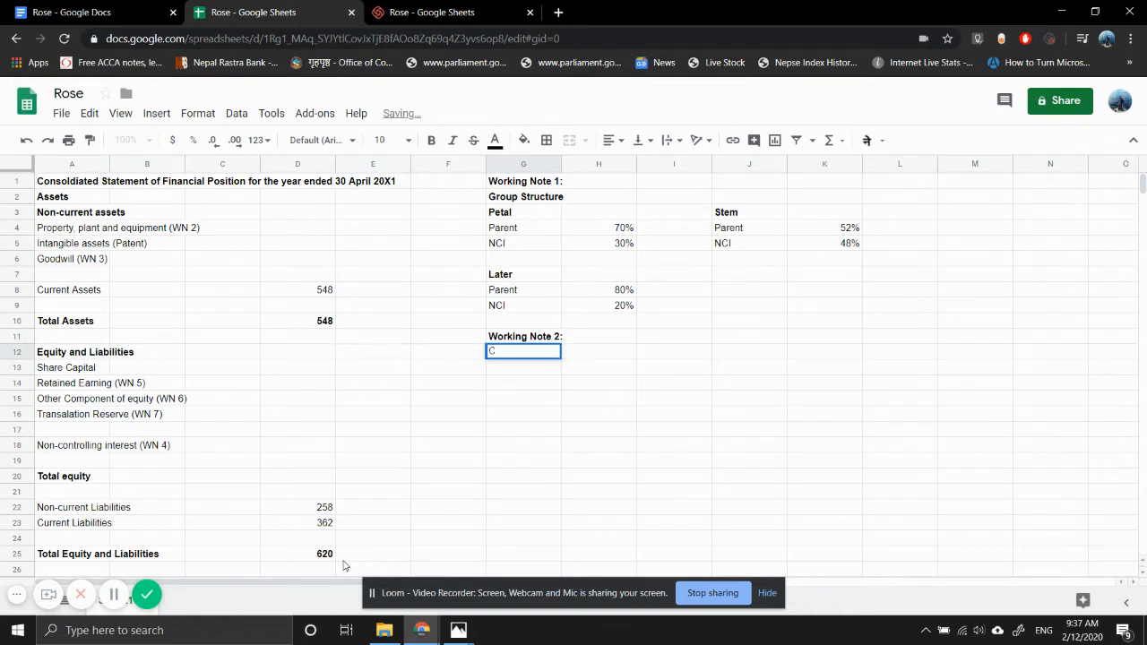
text(lalculation )
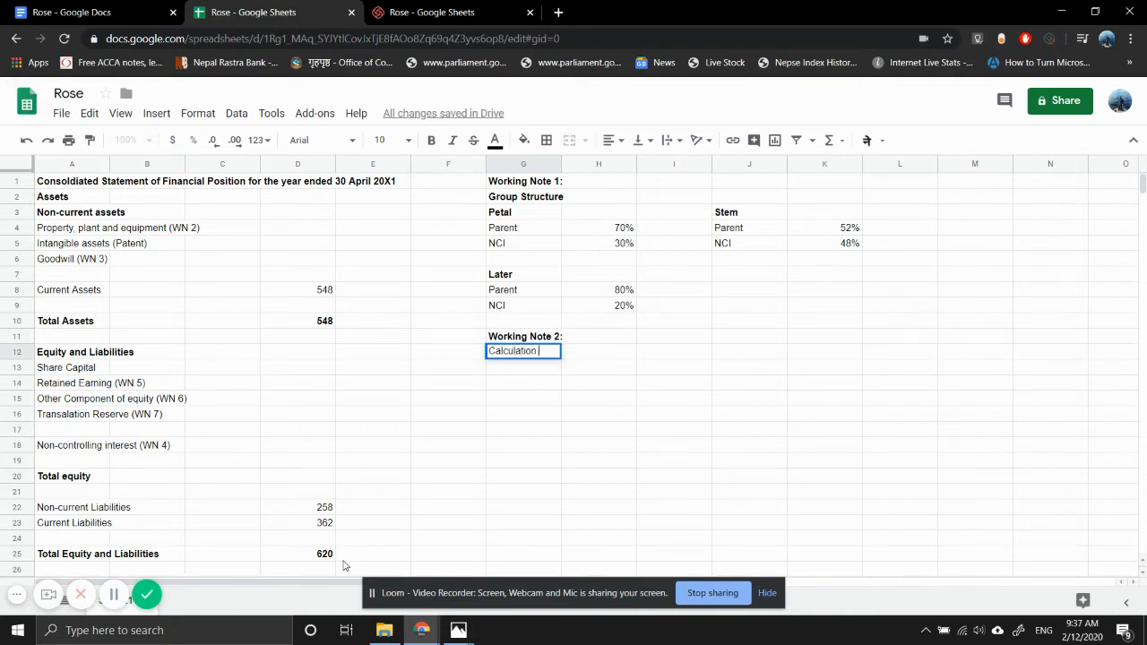
text(of Net Ass)
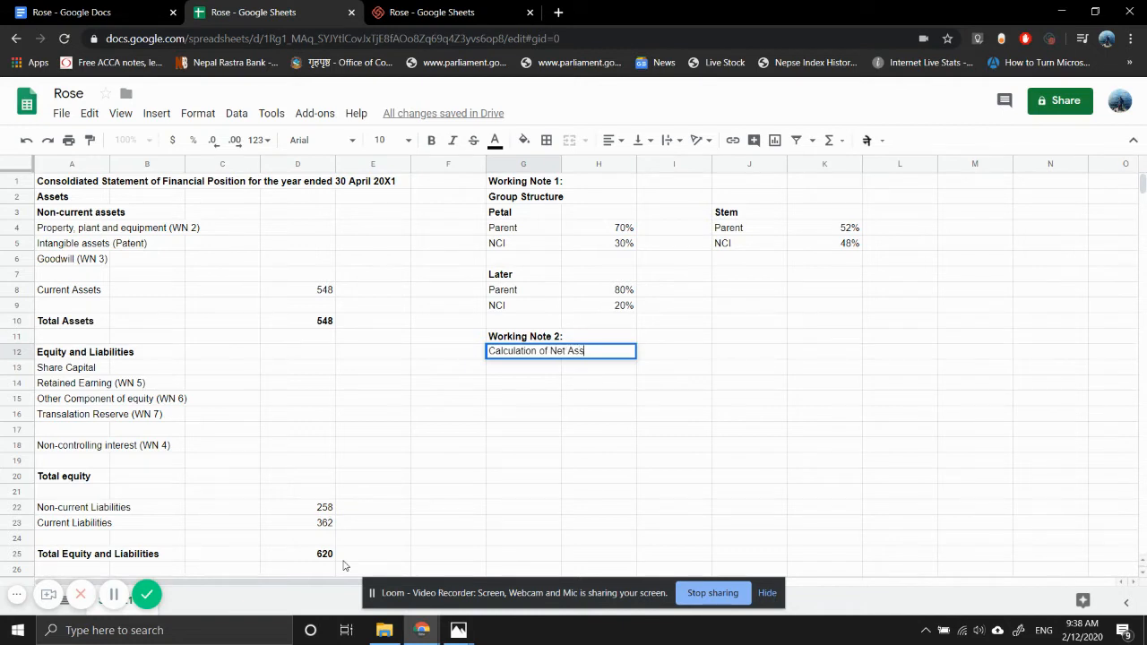
text(ets)
key(Return)
key(Up)
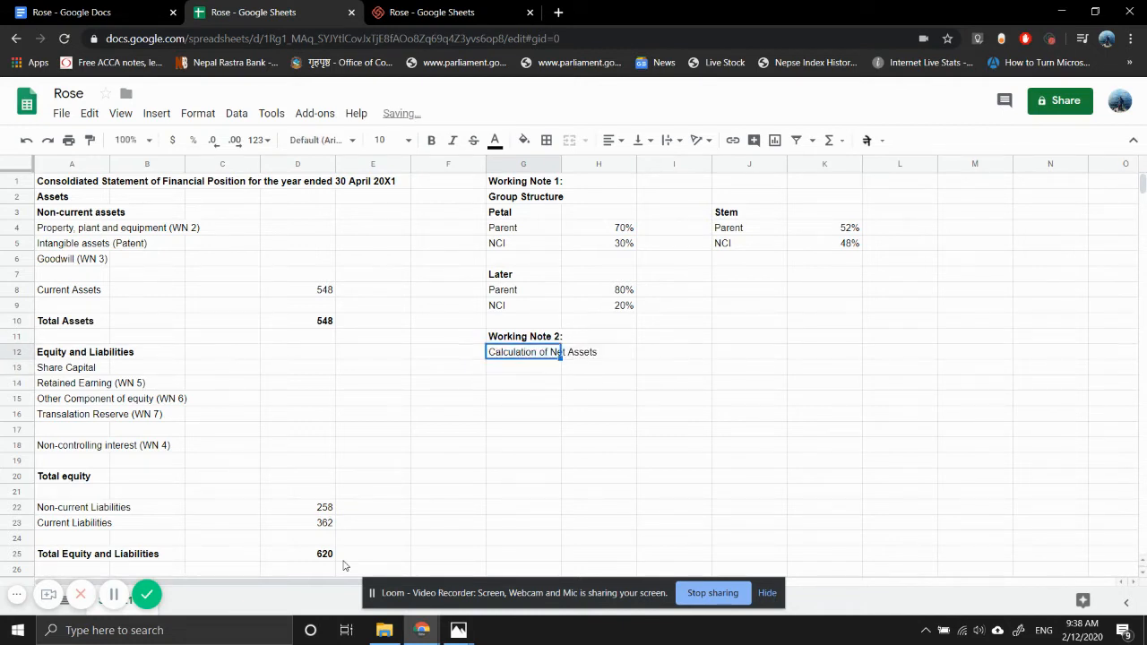
key(ctrl+b)
key(Down)
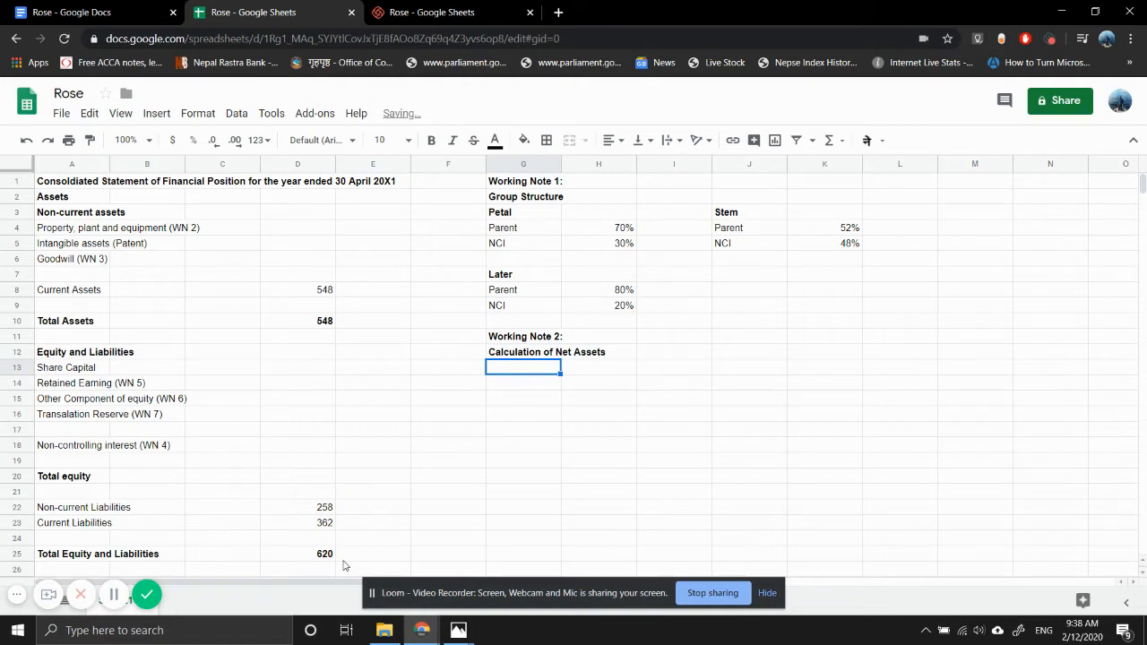
- Copy the bold Petal label from G3 into G13 under the net assets heading
key(Up)
key(Up)
key(Up)
key(Up)
key(Up)
key(Up)
key(Up)
key(Up)
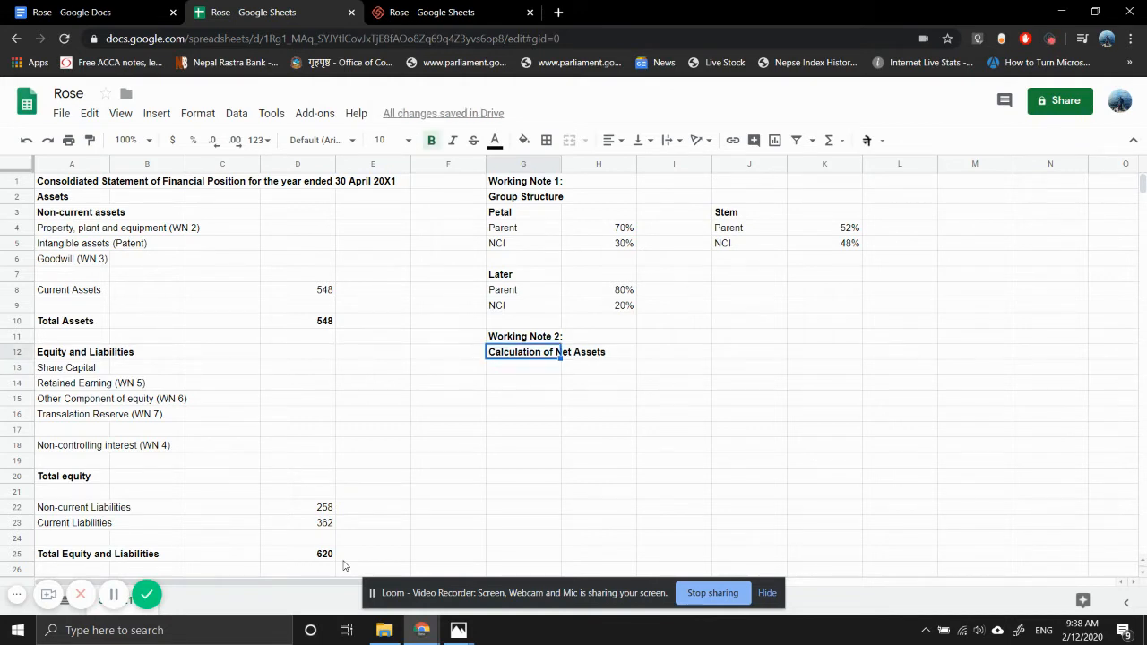
key(Up)
key(Up)
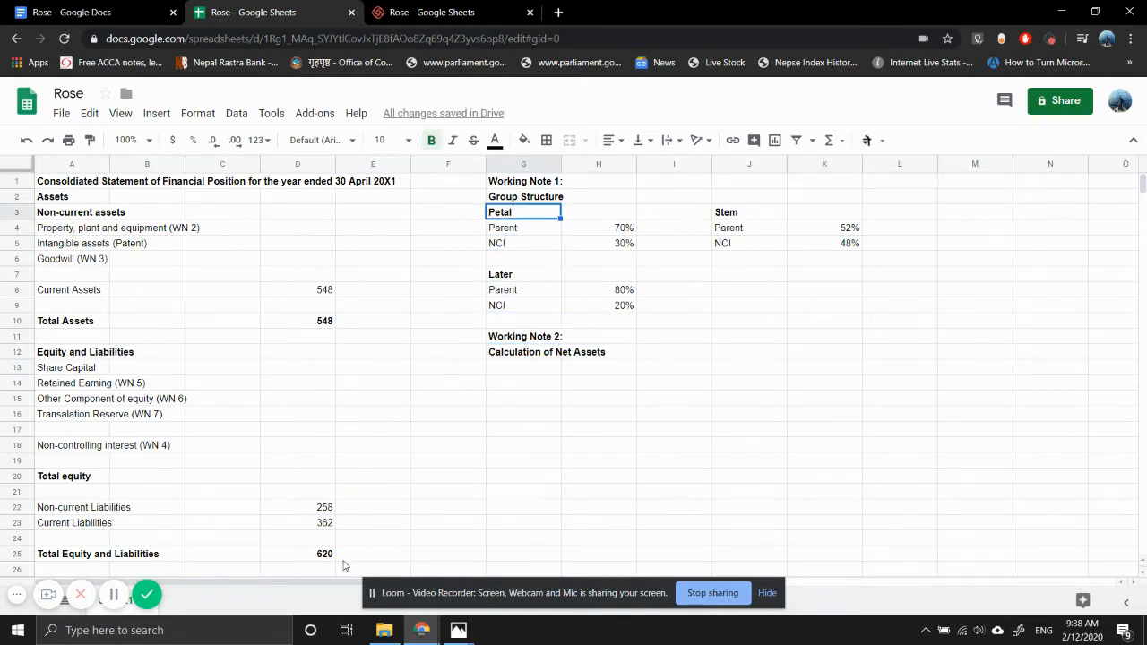
key(ctrl+c)
key(Down)
key(Down)
key(Down)
key(Down)
key(Down)
key(Down)
key(Down)
key(Down)
key(Down)
key(Down)
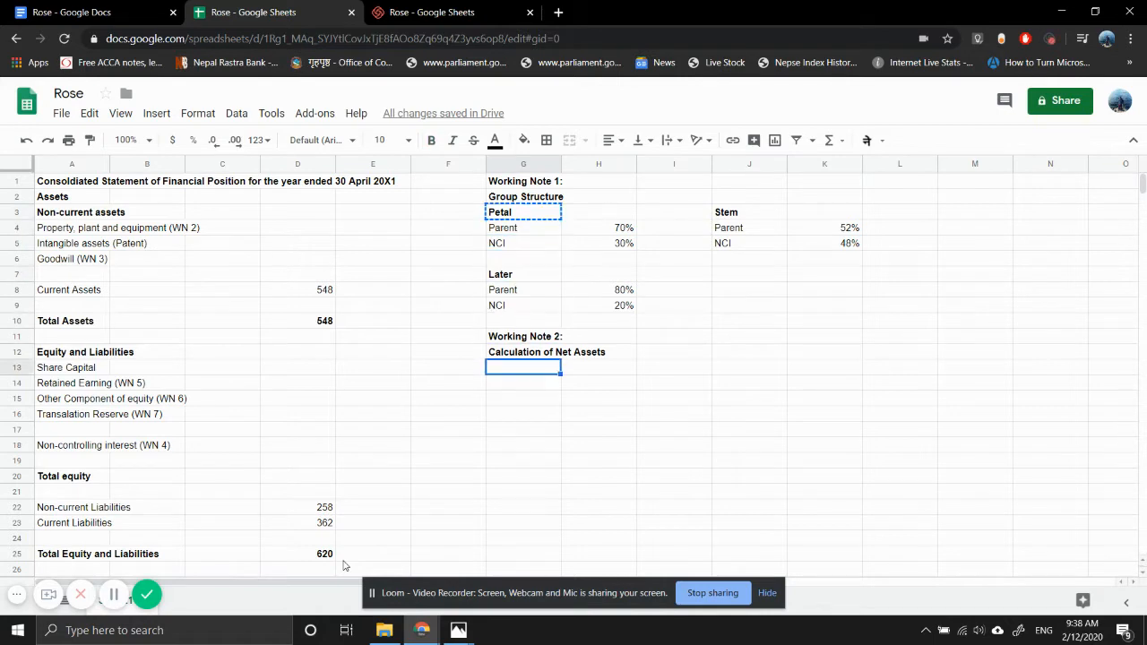
key(ctrl+v)
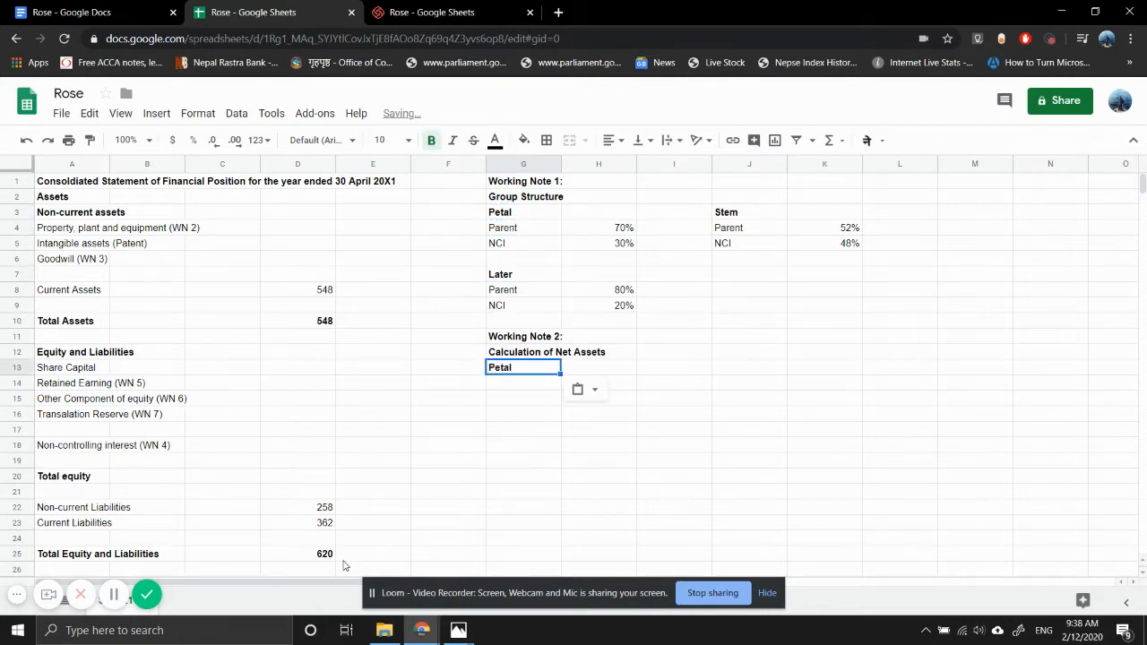
- Merge G13:J13 and centre the Petal label across the merged cells
key(Down)
key(Down)
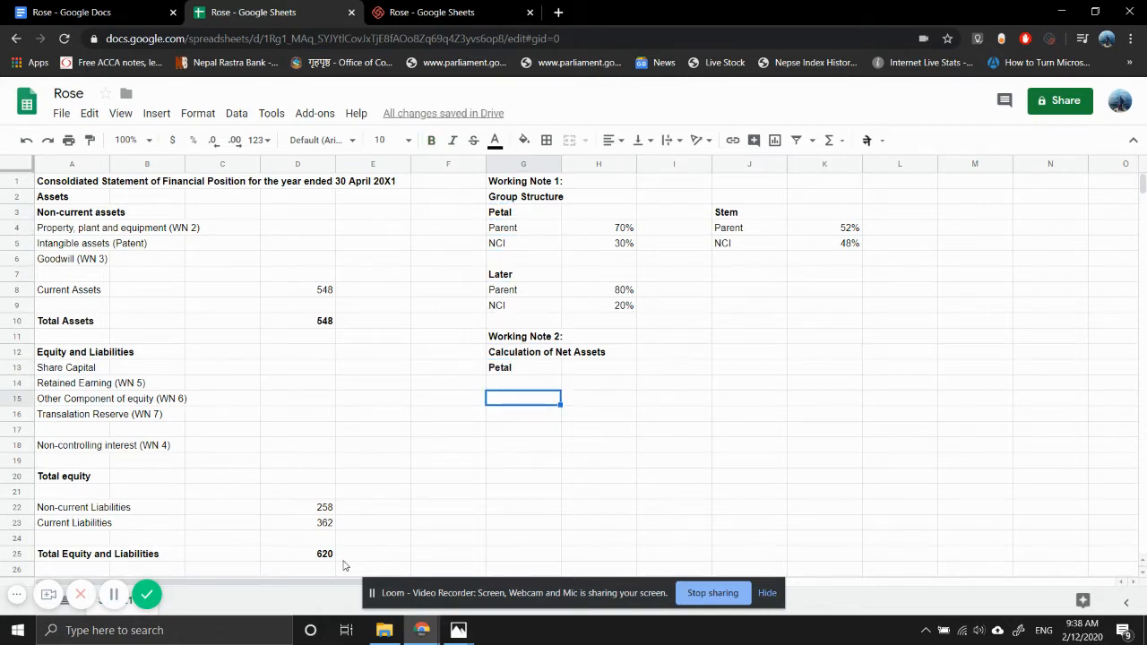
key(Up)
key(Right)
key(Right)
key(Left)
key(Up)
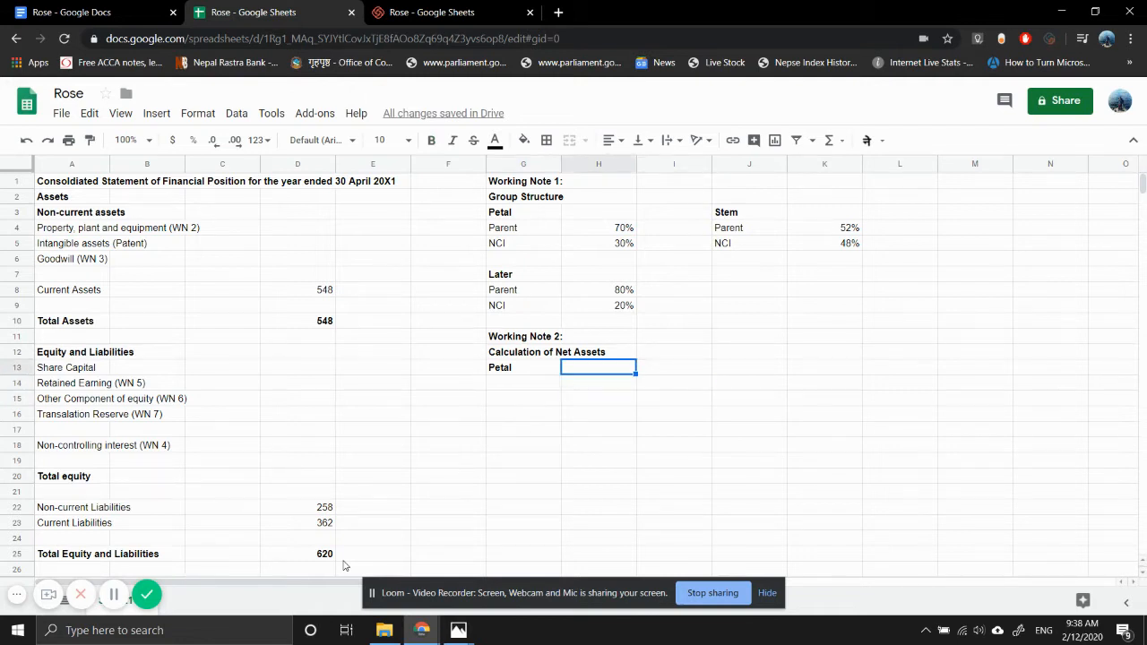
key(Left)
key(shift+Right)
key(shift+Right)
key(shift+Right)
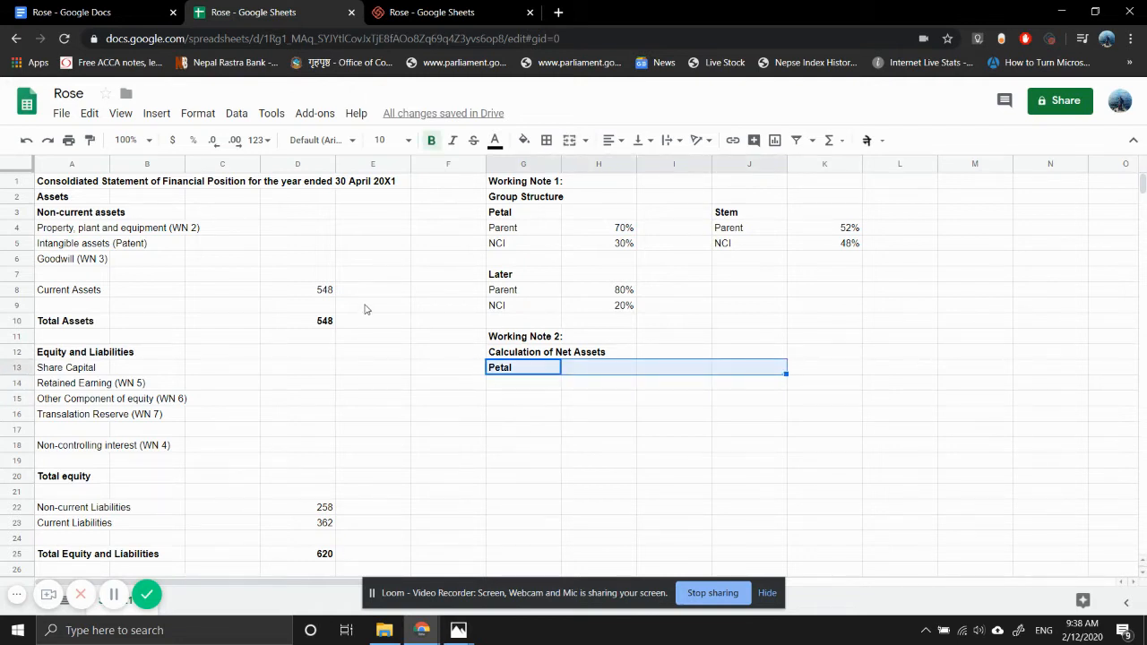
click(566, 141)
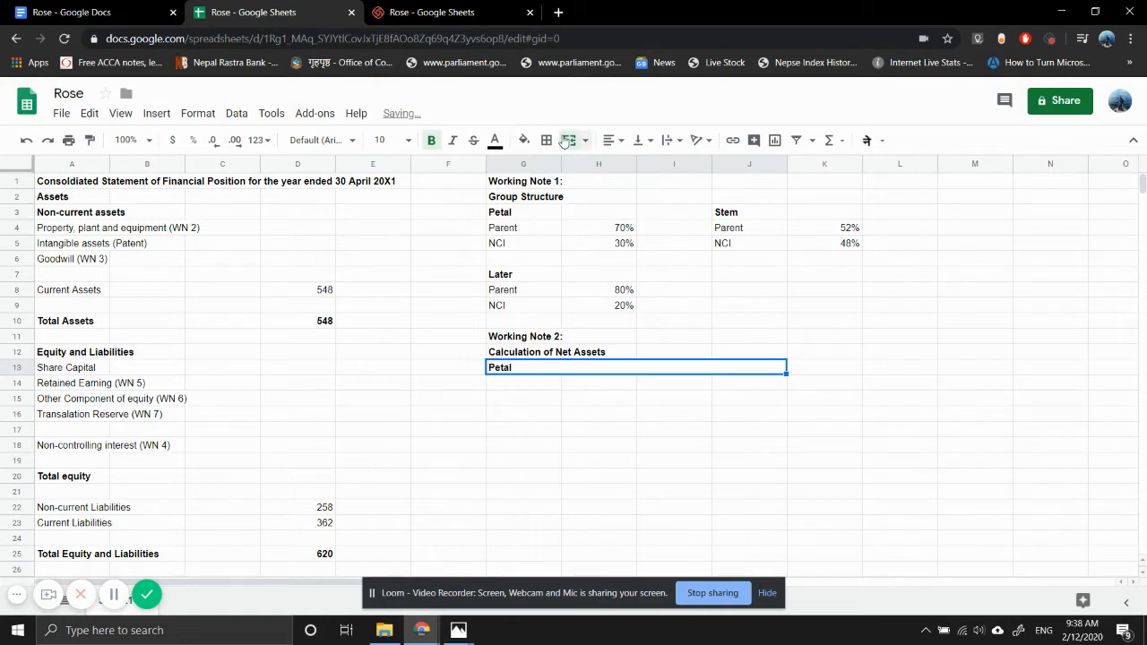
click(612, 140)
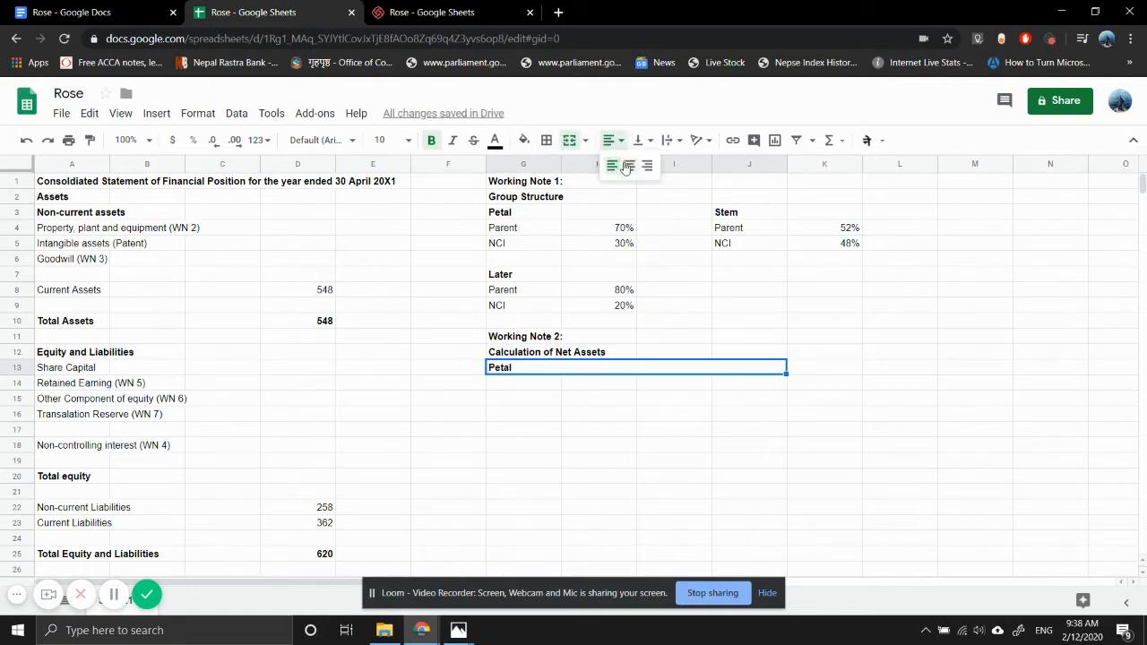
click(628, 166)
- Enter the row labels "Share Capital" in G15 and "Retained Earning" in G16
click(523, 384)
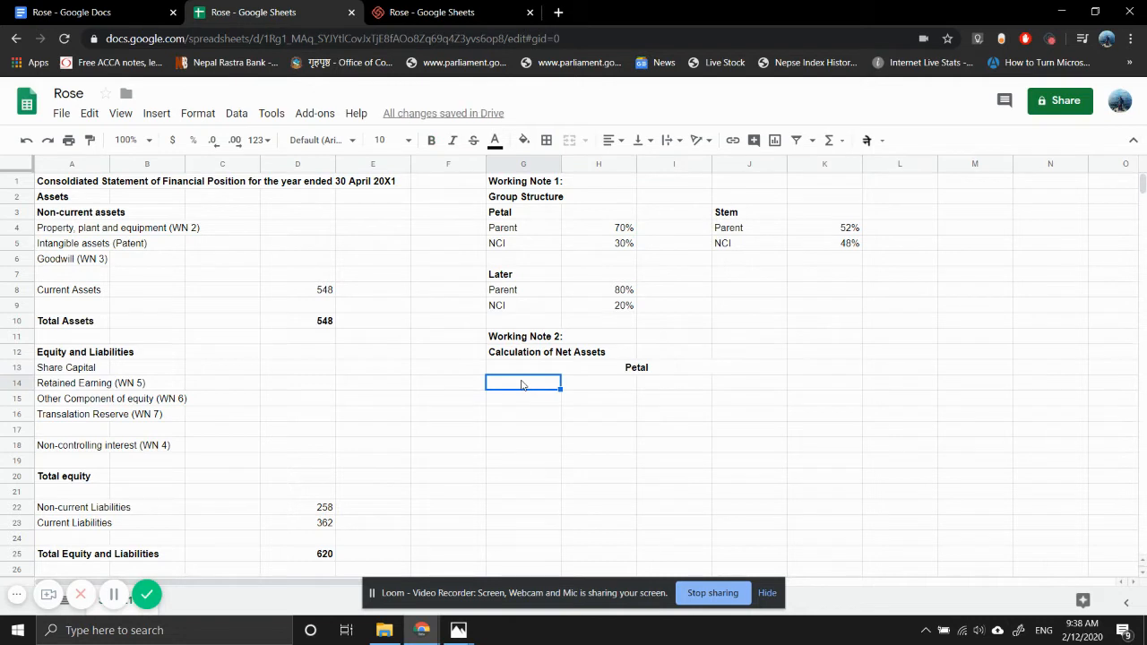
key(Down)
text(S)
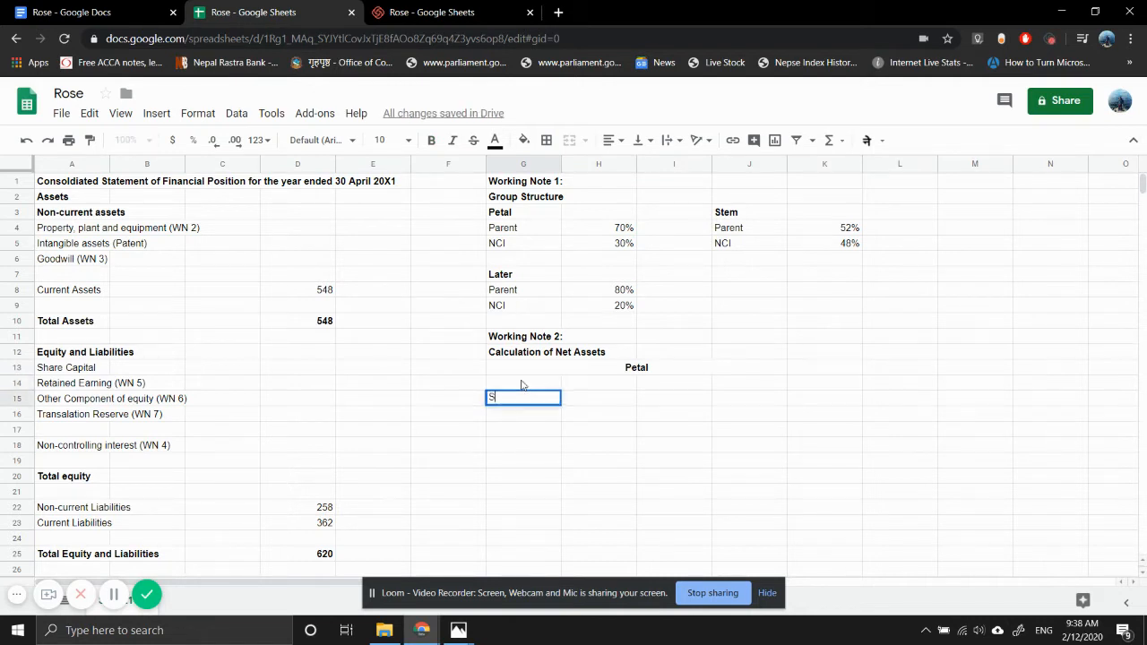
text(hare Capital)
key(Return)
text(Rea)
key(BackSpace)
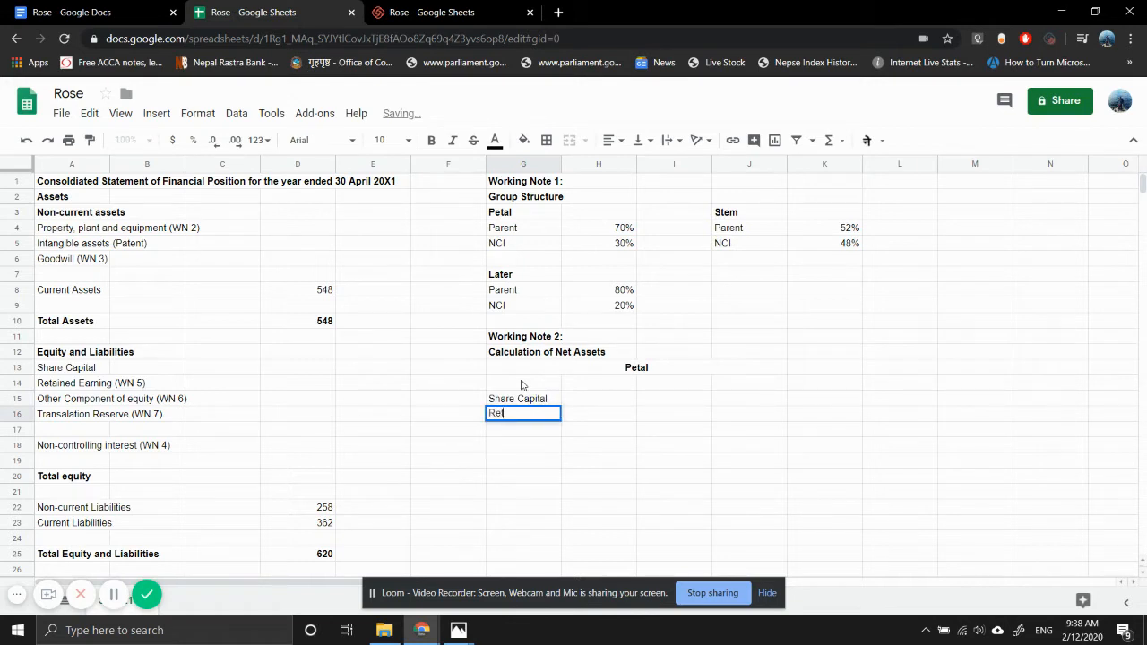
text(tained Earning)
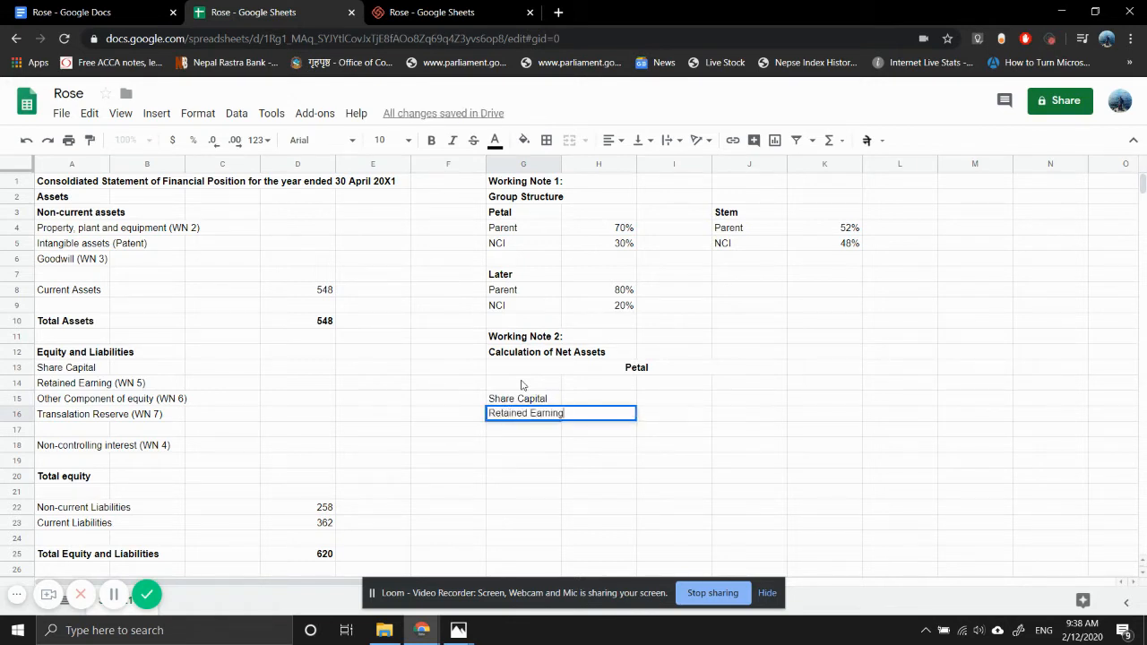
key(Return)
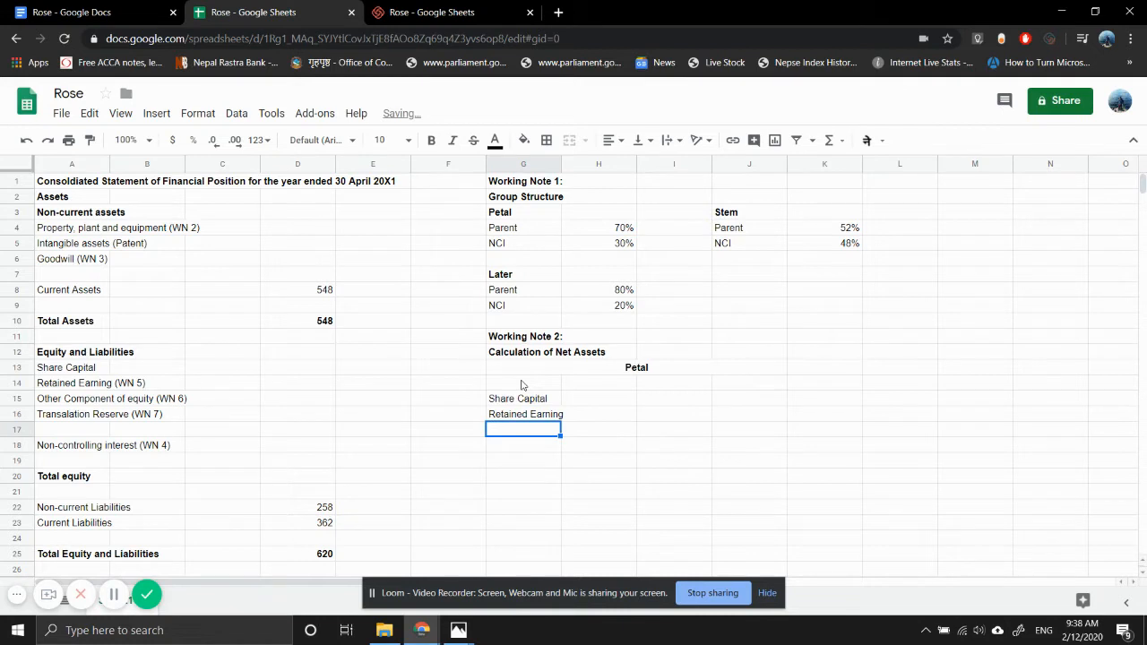
- Enter the row label "Other Component of equity" in G17
text(Other COmpo)
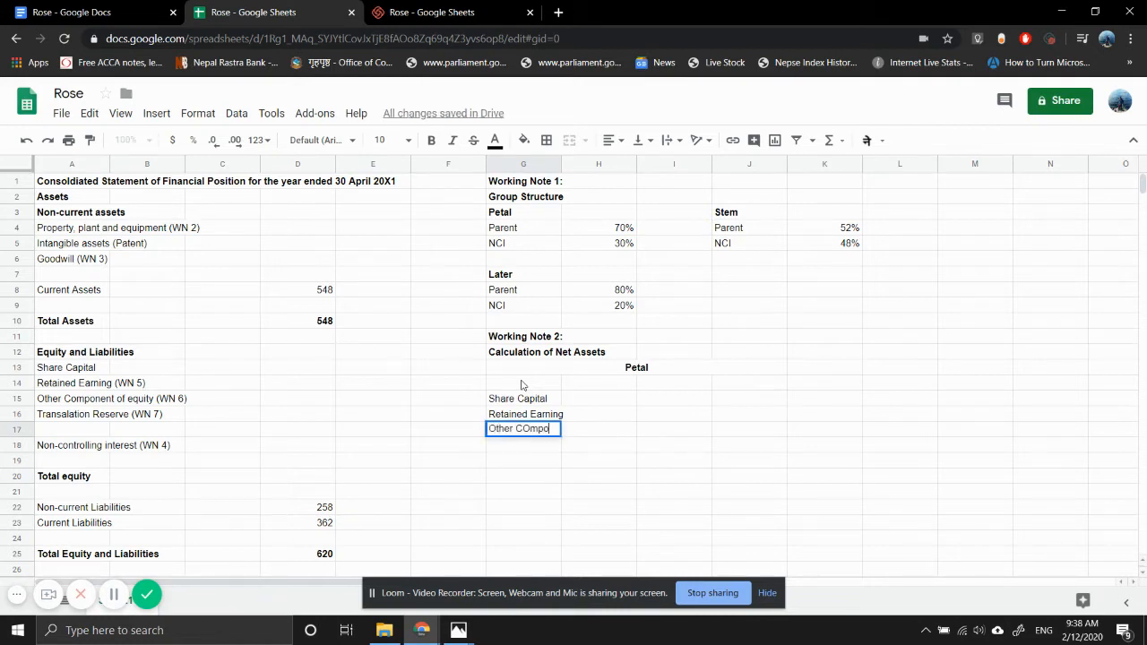
text(nen)
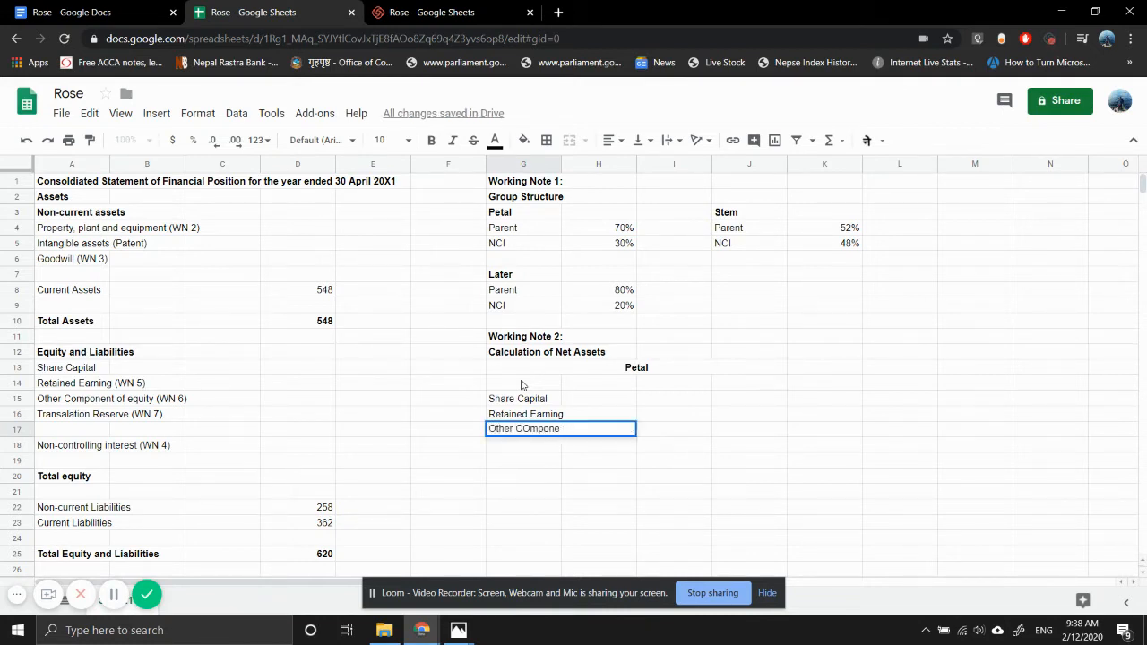
key(BackSpace)
key(BackSpace)
key(BackSpace)
key(BackSpace)
key(BackSpace)
key(BackSpace)
text(omponent of equity)
key(Return)
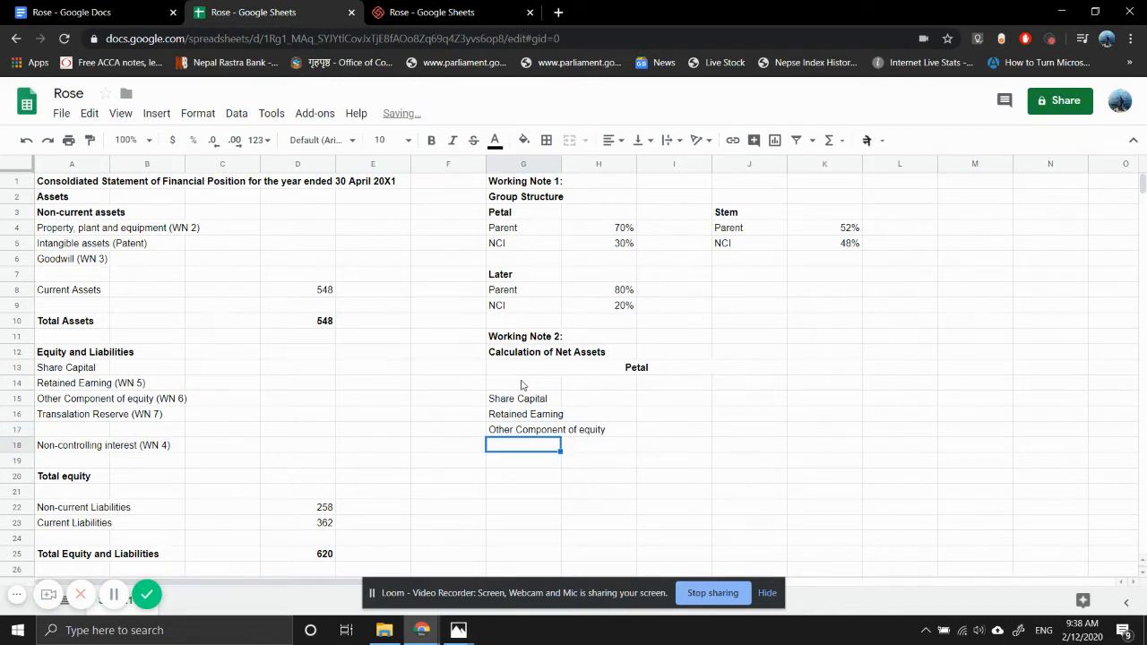
- Enter the row label "Fair value adj (Land)" in G18
text(Fair )
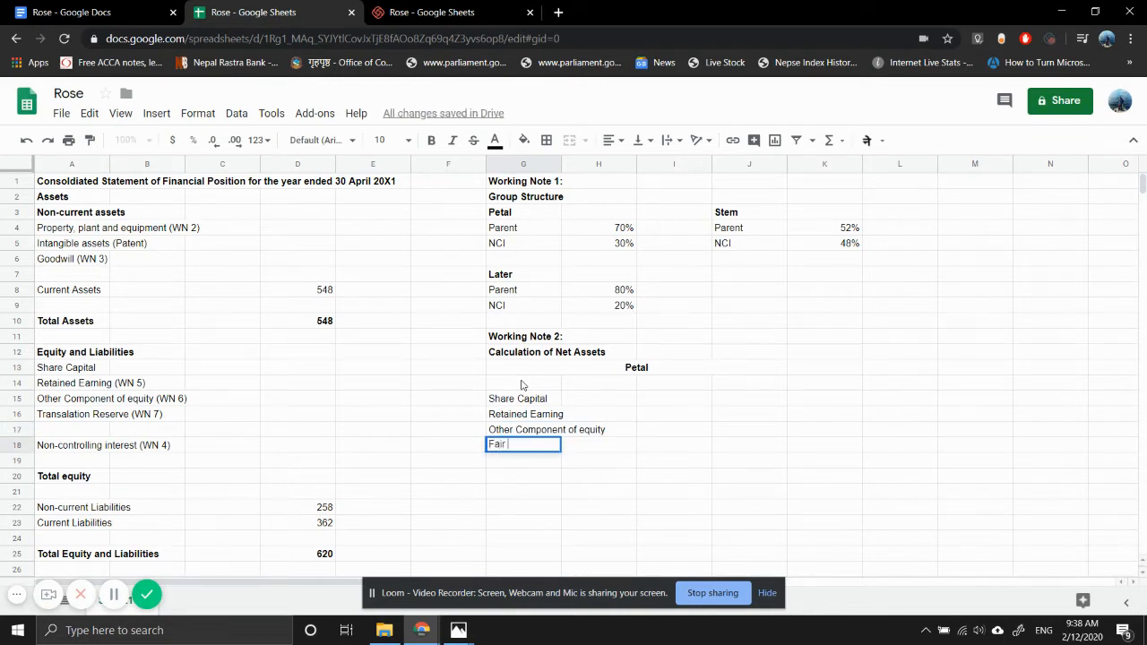
text(value adj (Lan)
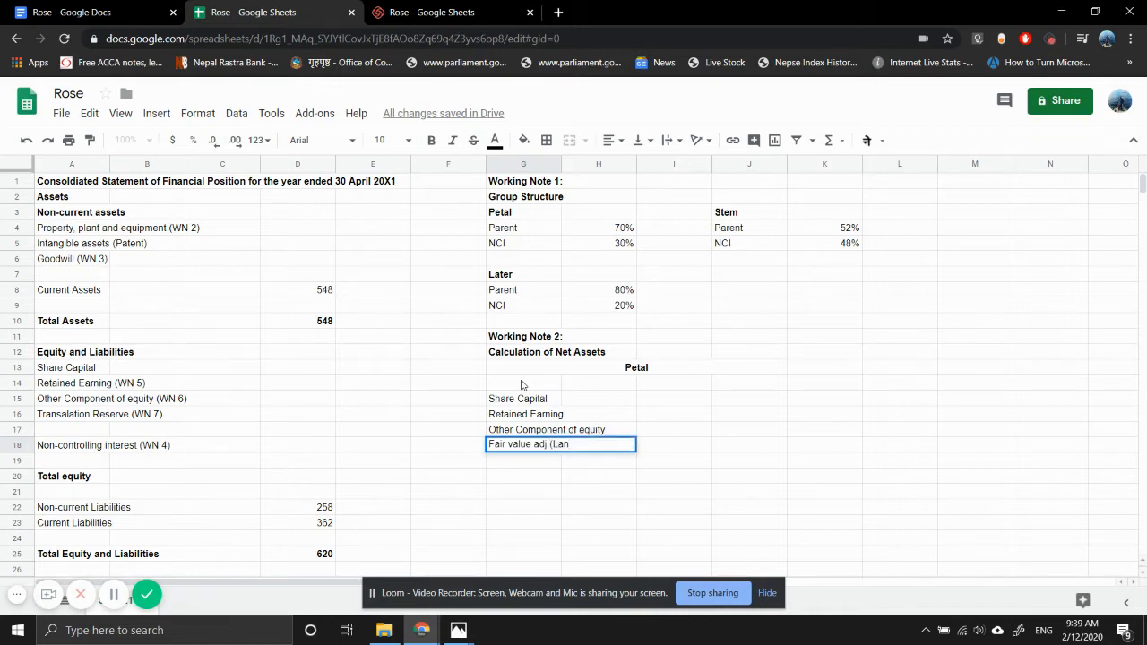
text(d)
key(Return)
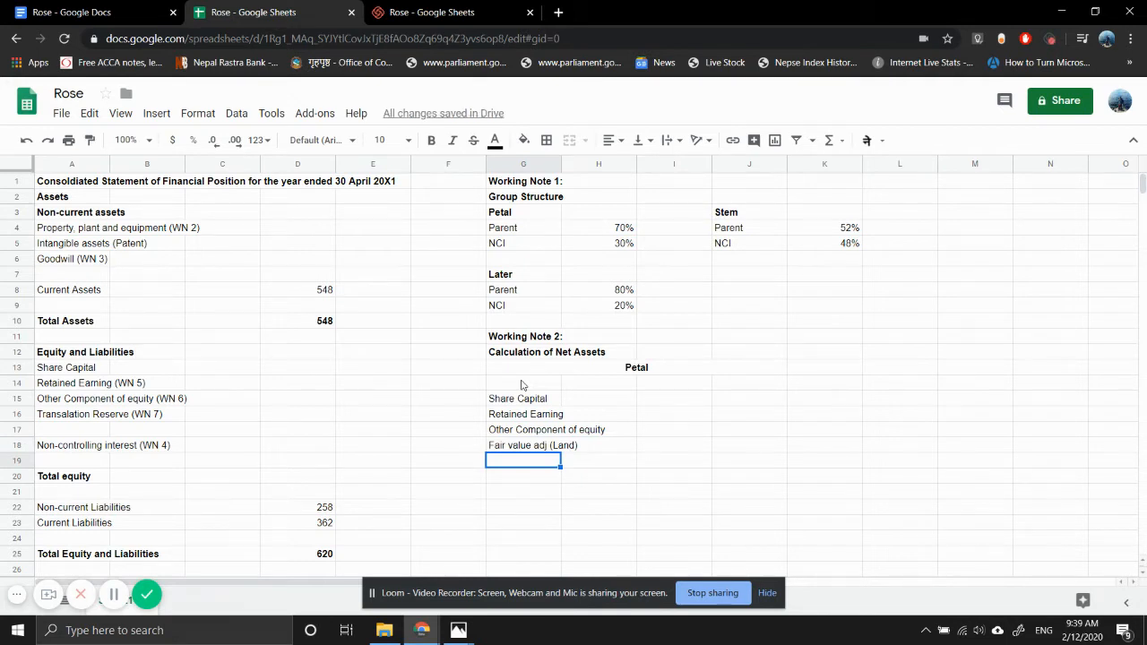
- Enter the row labels "Patent" in G19 and "Excess Amortisation" in G20
text(Patent)
key(Return)
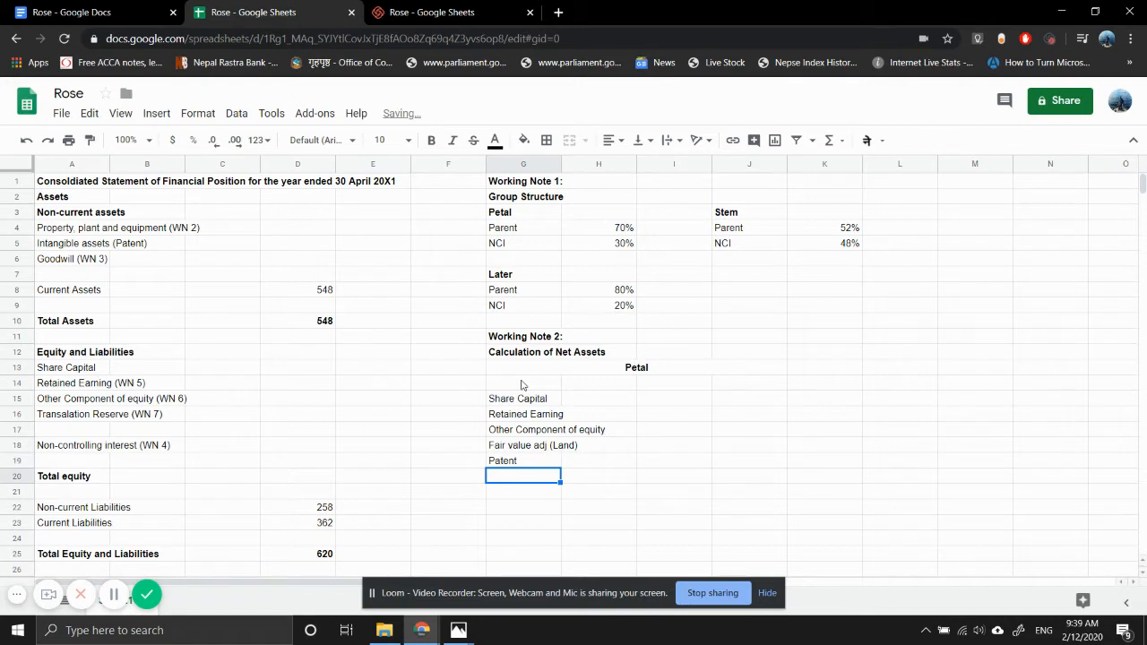
text(Excess)
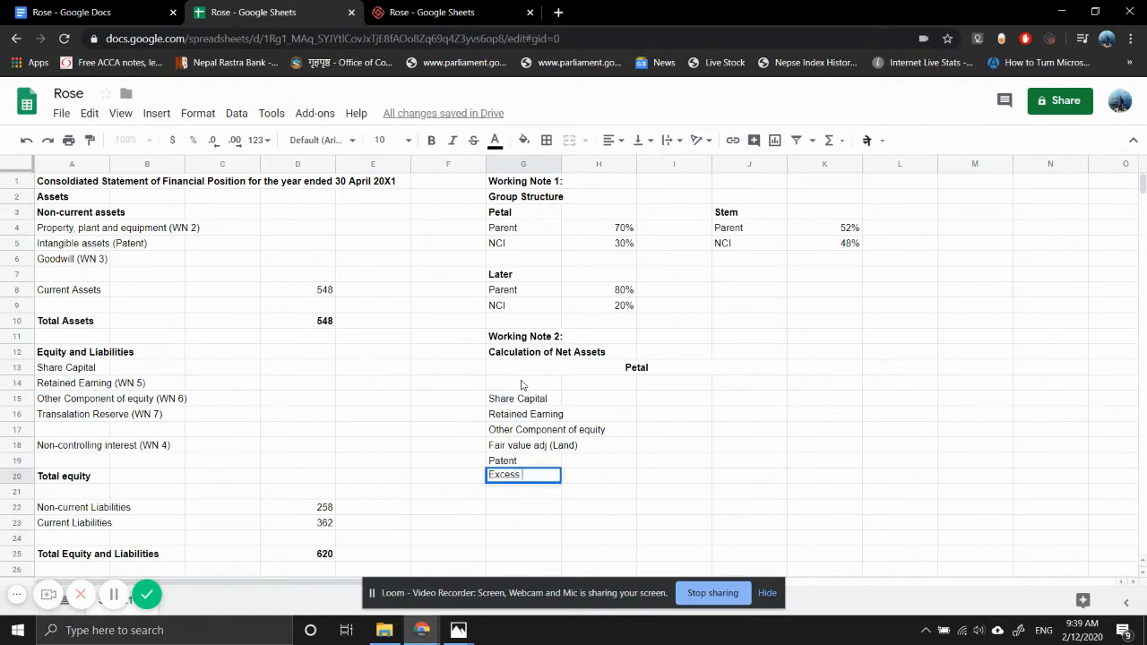
text( Amortisation)
key(Return)
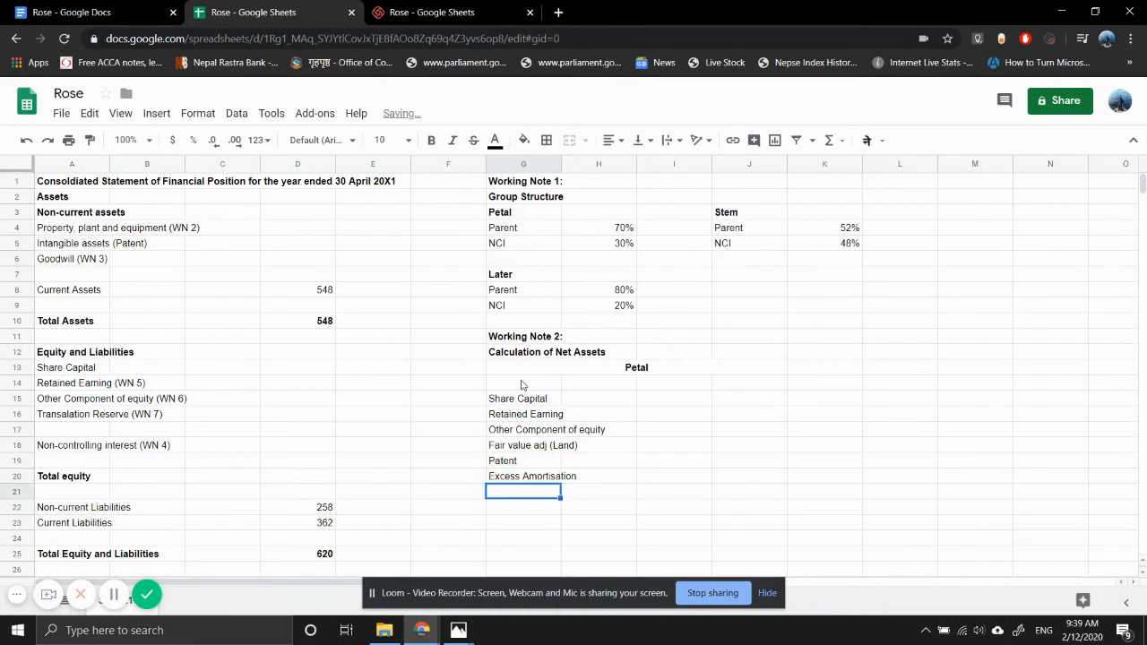
- Enter "Total" in G22, leaving a blank row above it, and make it bold
key(Down)
text(T)
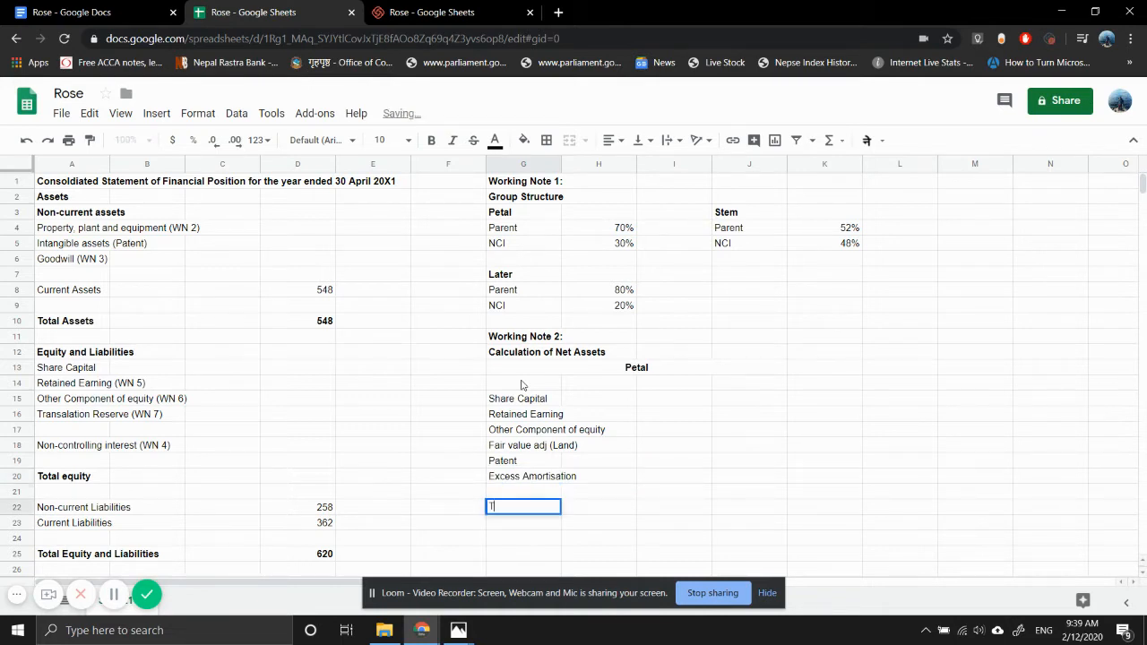
text(otal)
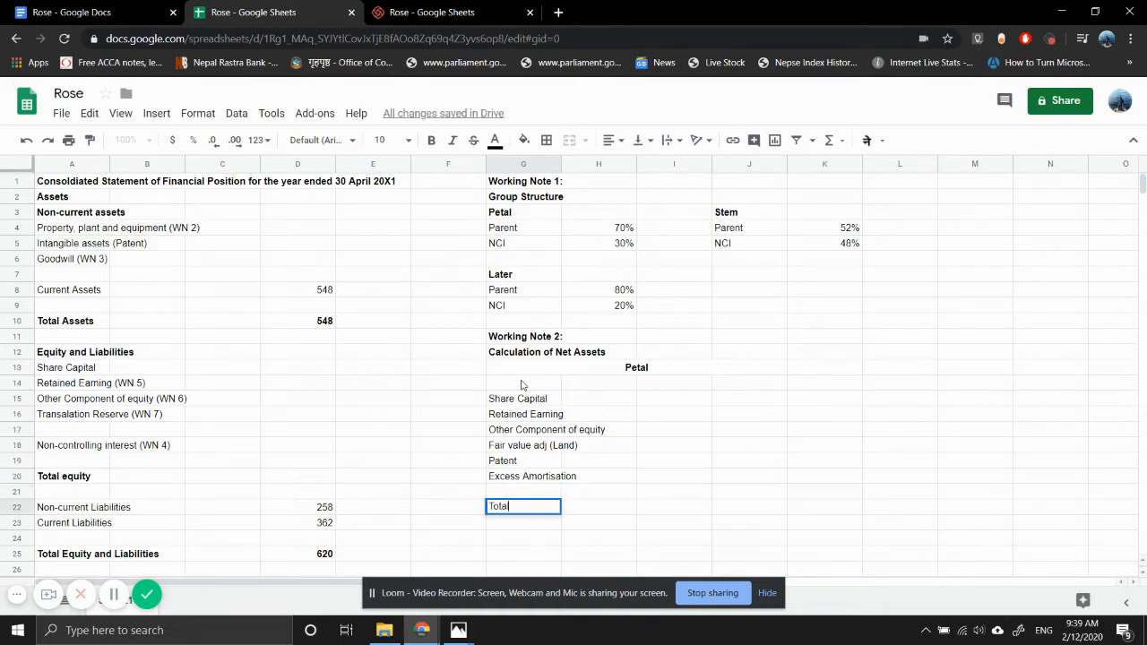
key(Return)
key(Up)
key(ctrl+b)
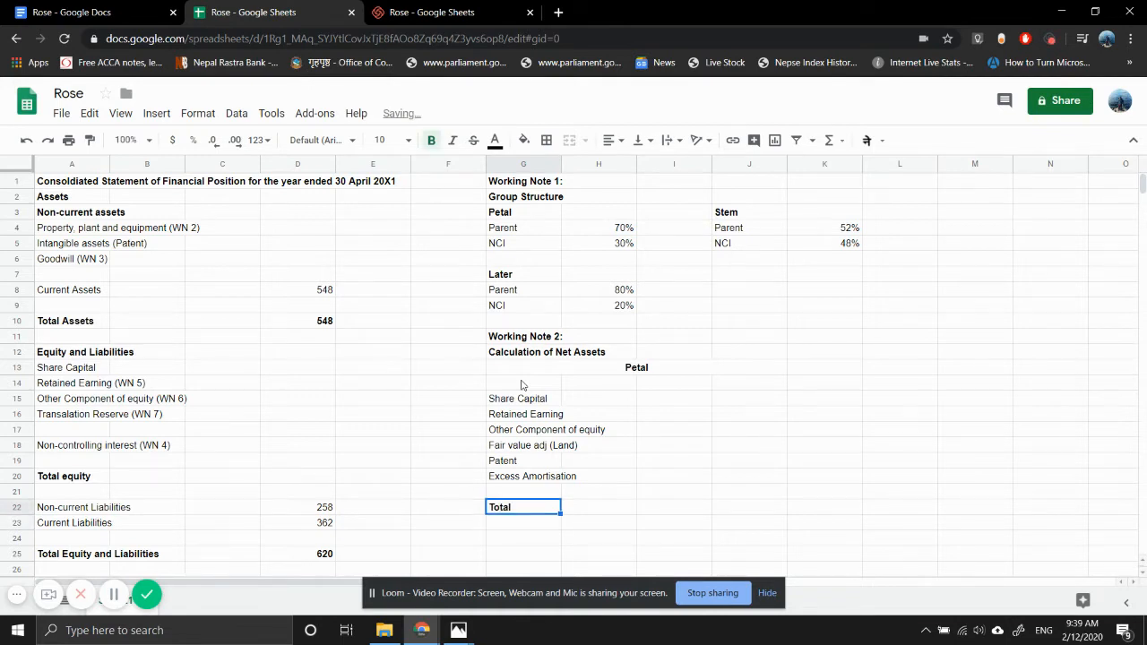
- Enter the column heading "At Acq" in I14 of Petal's net assets table
key(Right)
key(Right)
key(Right)
key(Up)
key(Up)
key(Up)
key(Up)
key(Up)
key(Up)
key(Up)
key(Up)
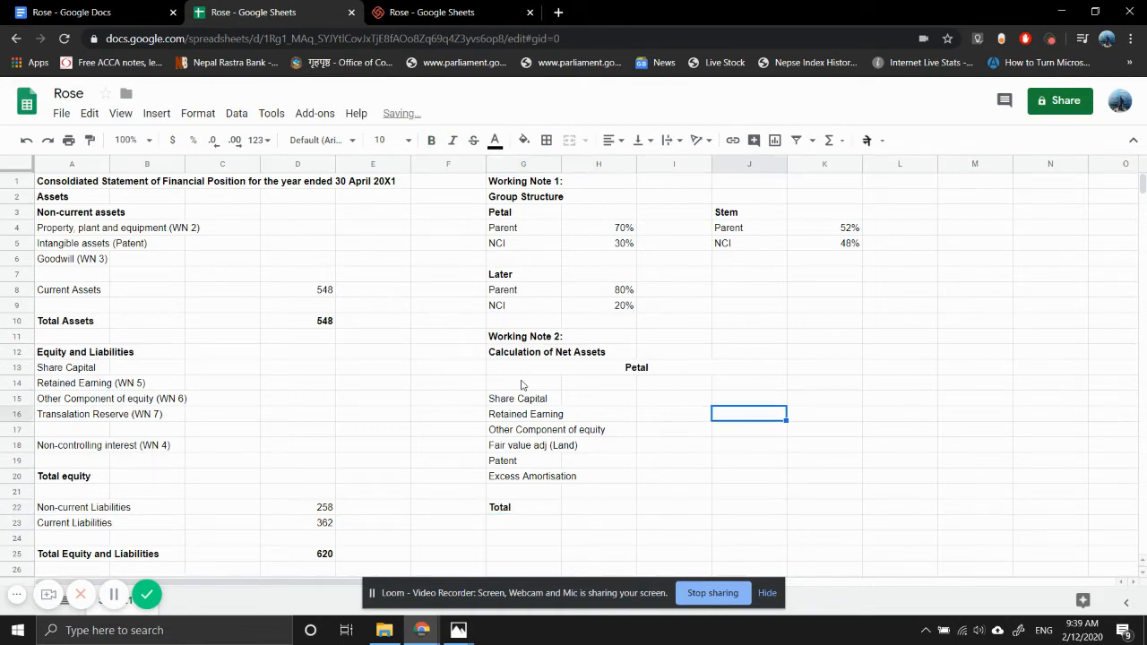
key(Left)
text(A)
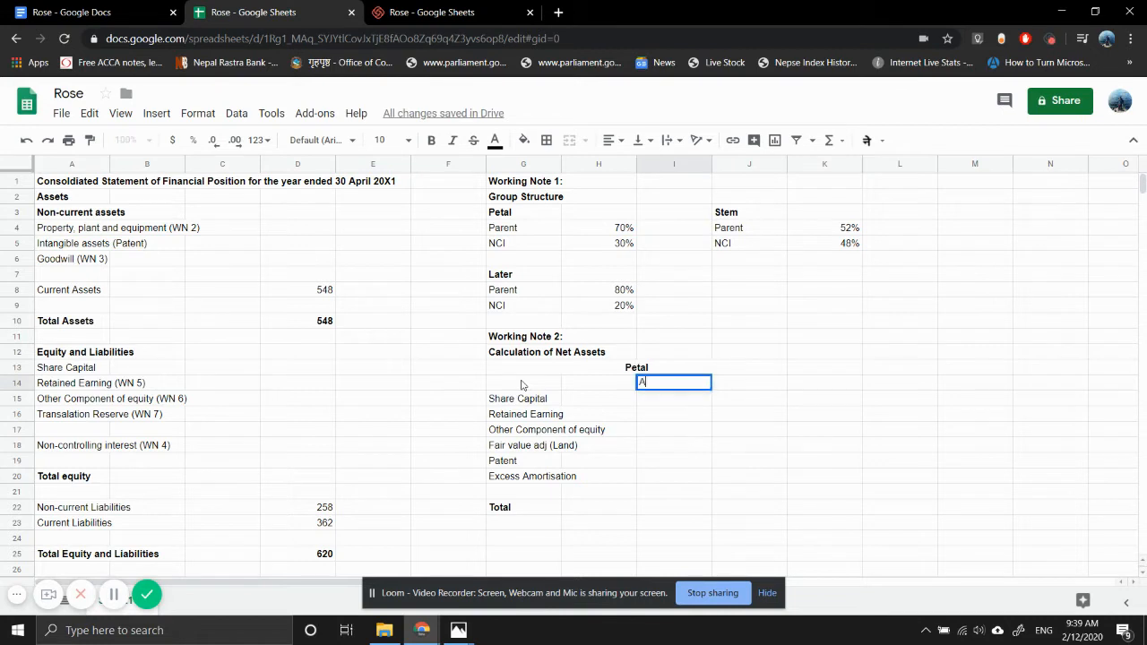
text(t Acq)
key(Tab)
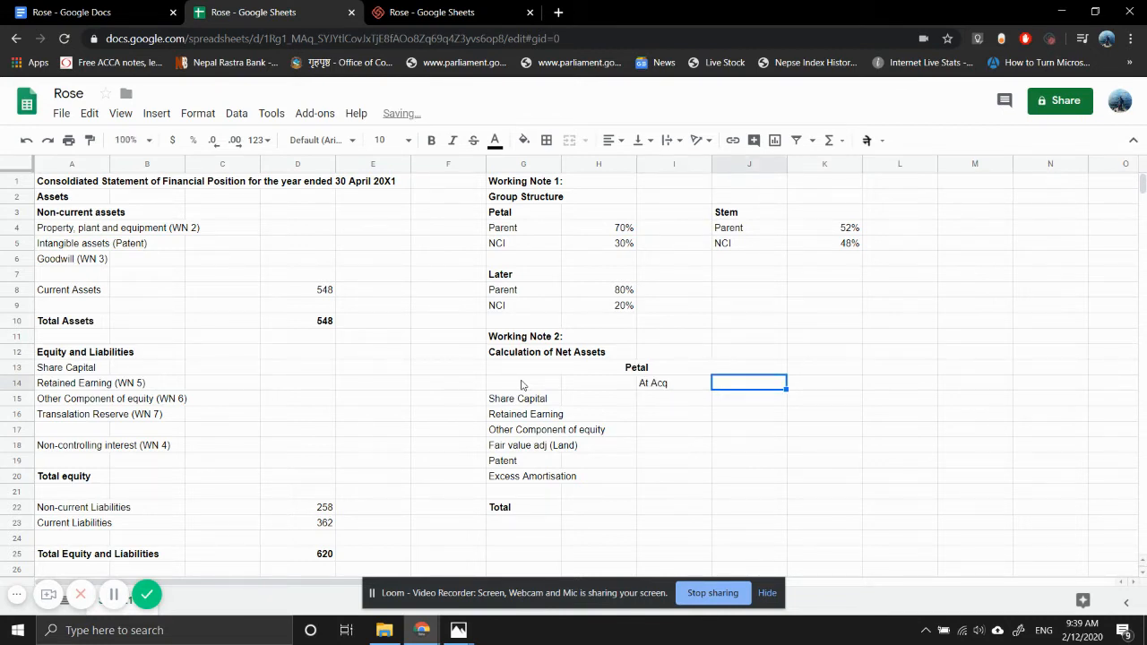
- Enter the column headings "At Rep" in J14 and "Post-acq" in K14
text(At)
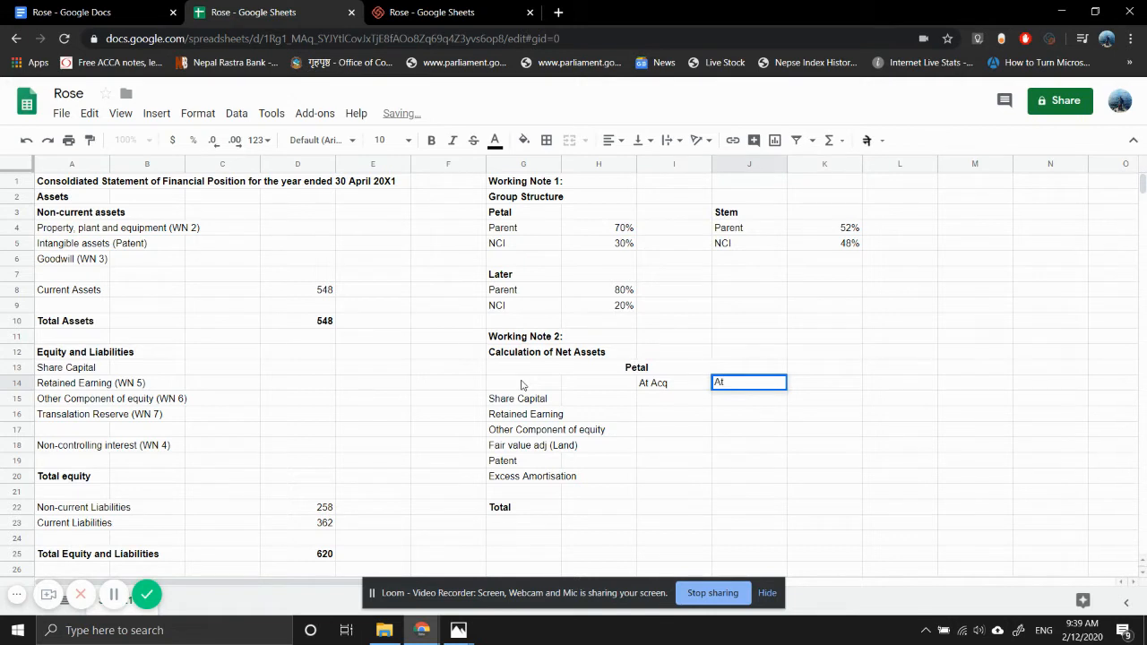
text( Rep)
key(Tab)
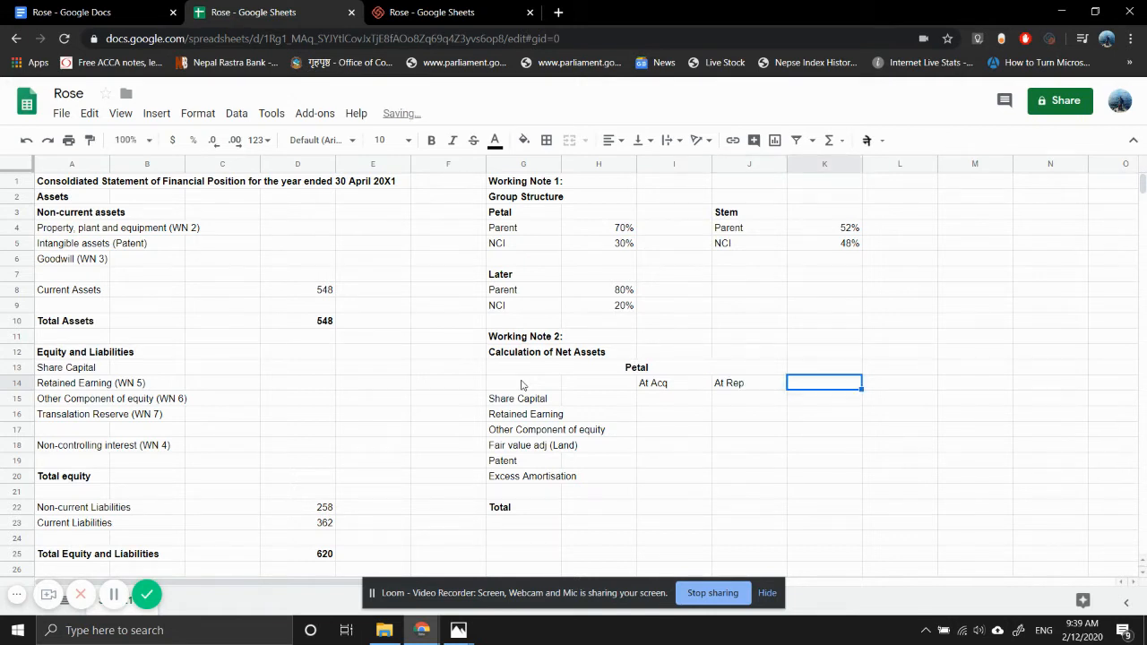
text(Post-acq)
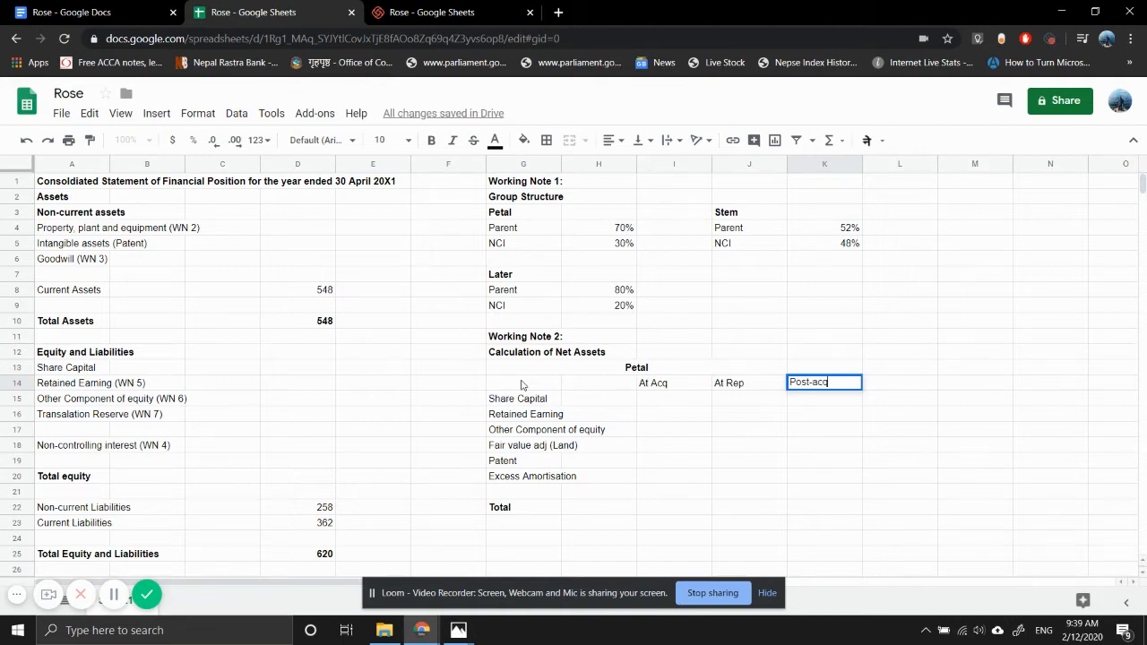
key(Return)
- Make the three column headings in I14:K14 bold
key(Up)
key(shift+Left)
key(shift+Left)
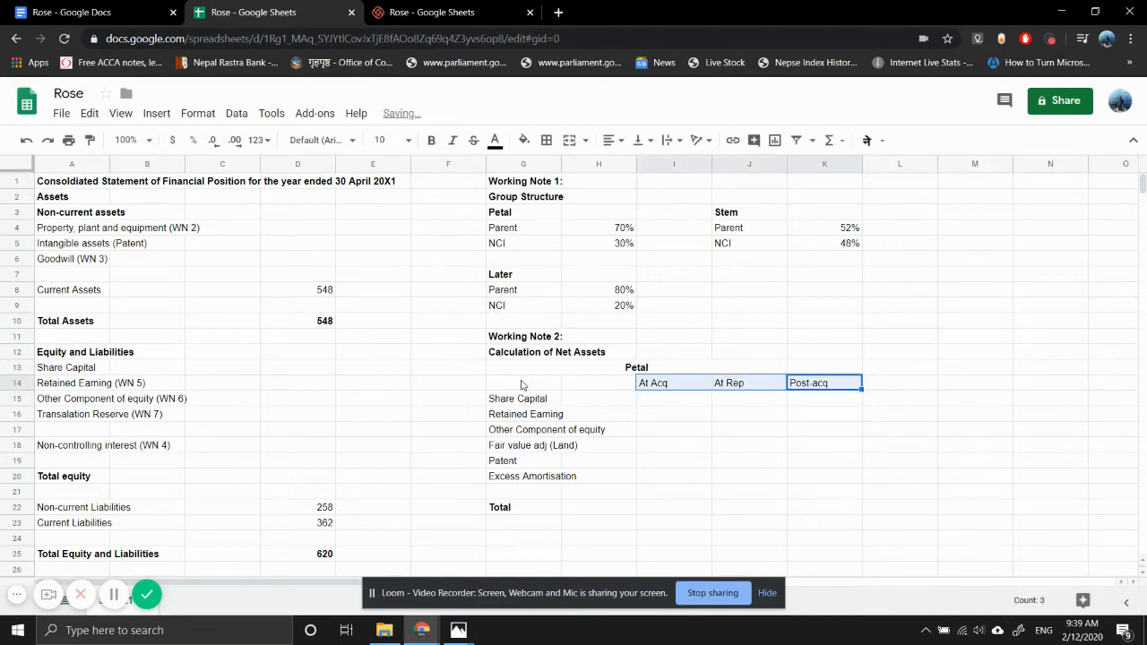
key(ctrl+b)
- Extend the merged "Petal" heading in row 13 to span columns G to K
key(Up)
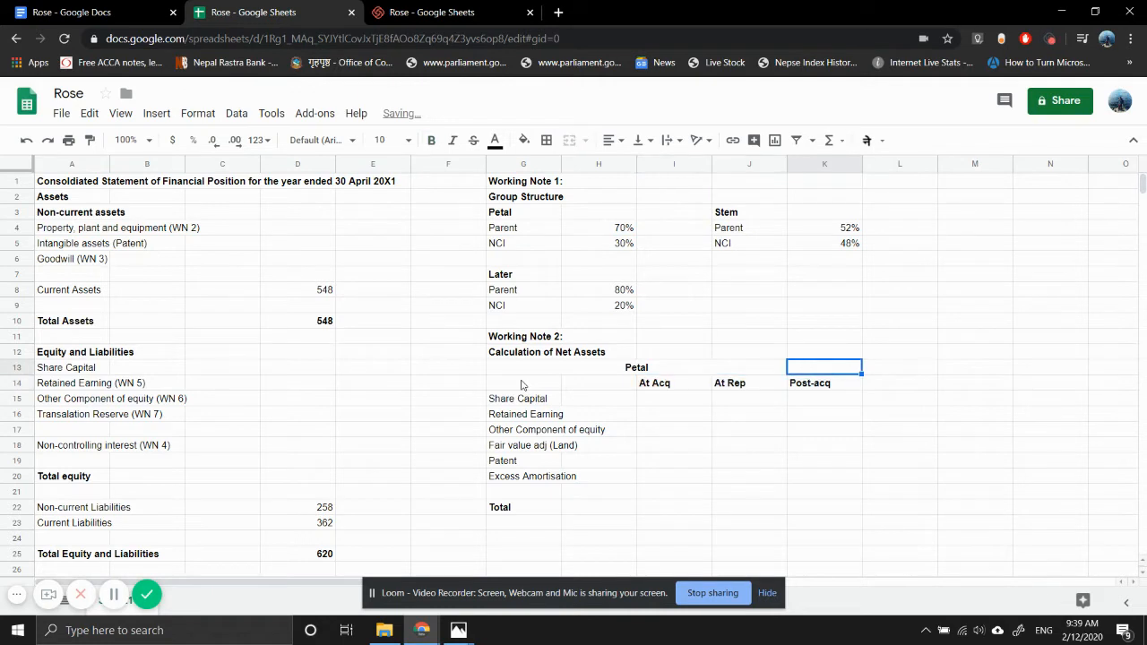
key(Left)
key(shift+Right)
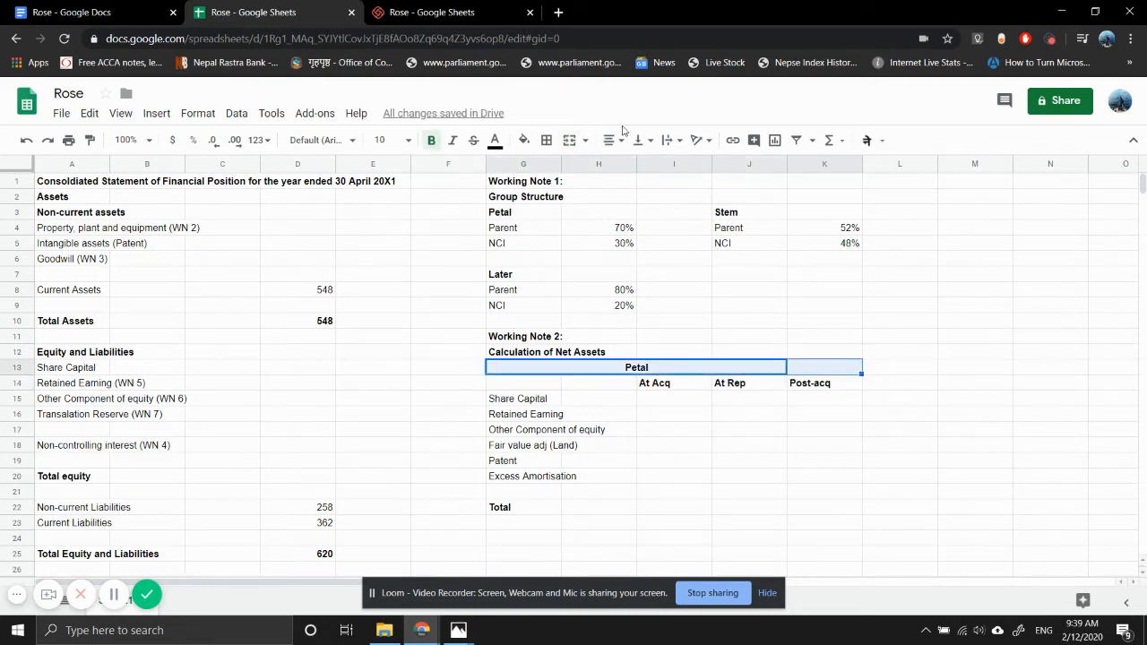
click(568, 139)
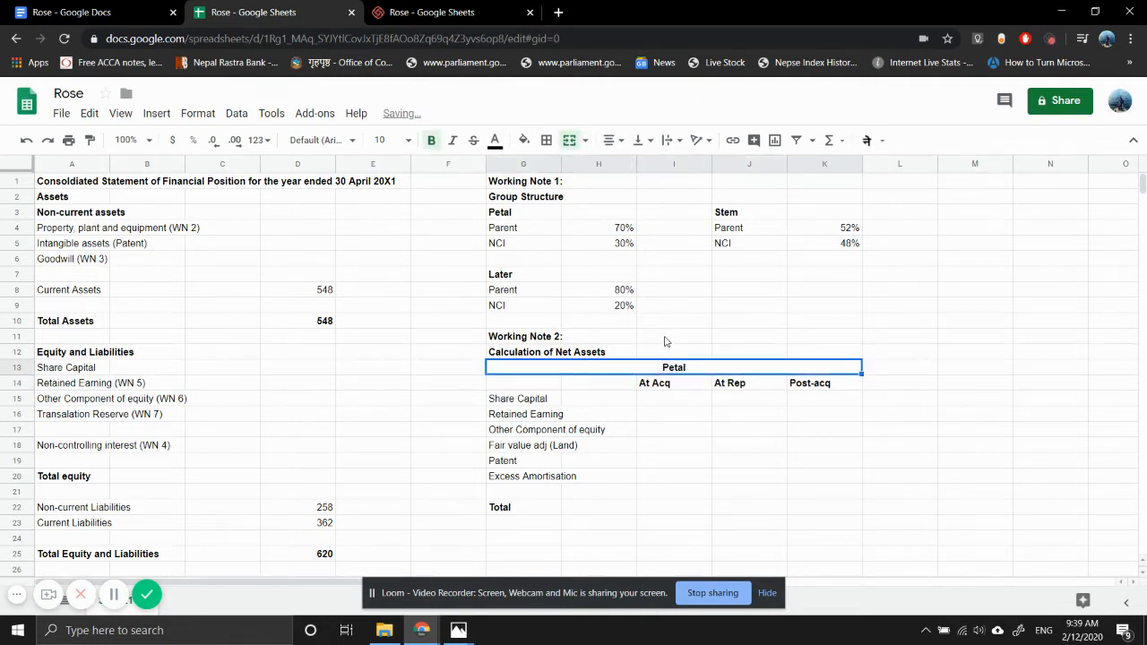
- Copy the merged "Petal" heading to M13 in the same row
key(ctrl+c)
key(Right)
key(Right)
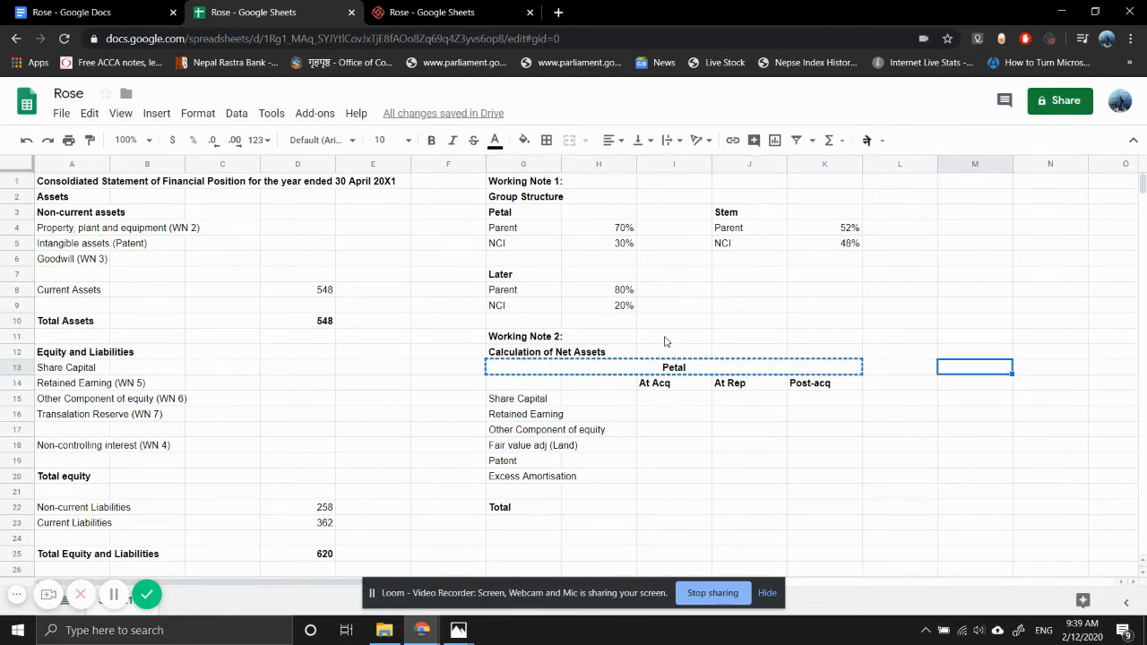
key(ctrl+v)
key(Right)
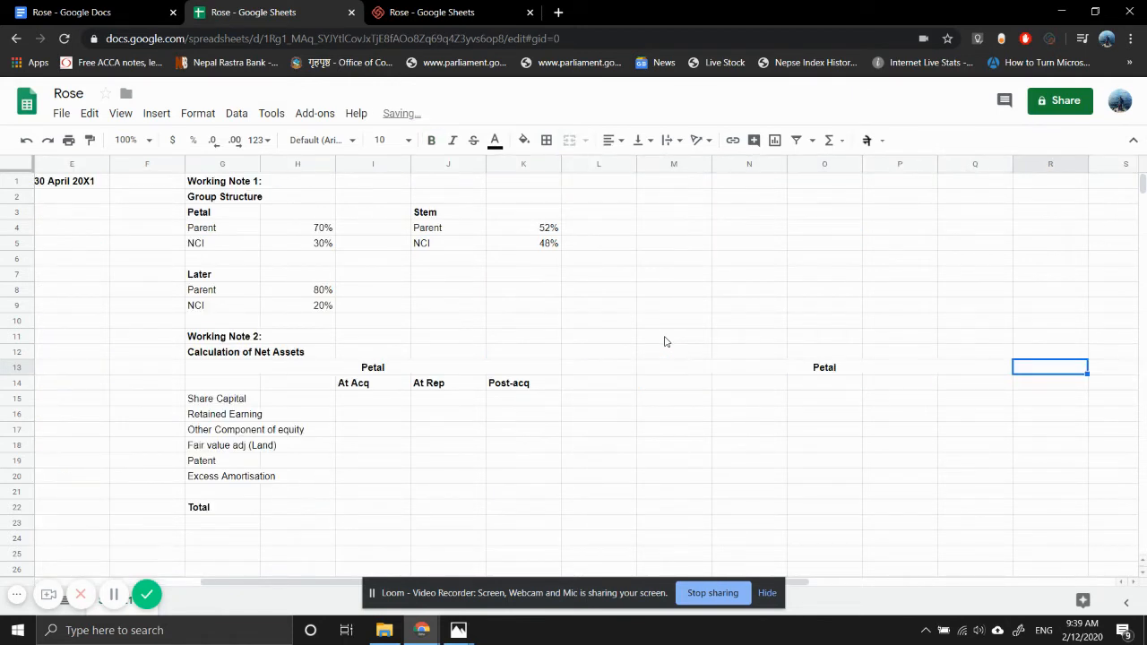
- Copy the net assets table's column headings and row labels in G14:K22 to the block starting at M14
key(Left)
key(Left)
key(Left)
key(Left)
key(Down)
key(Down)
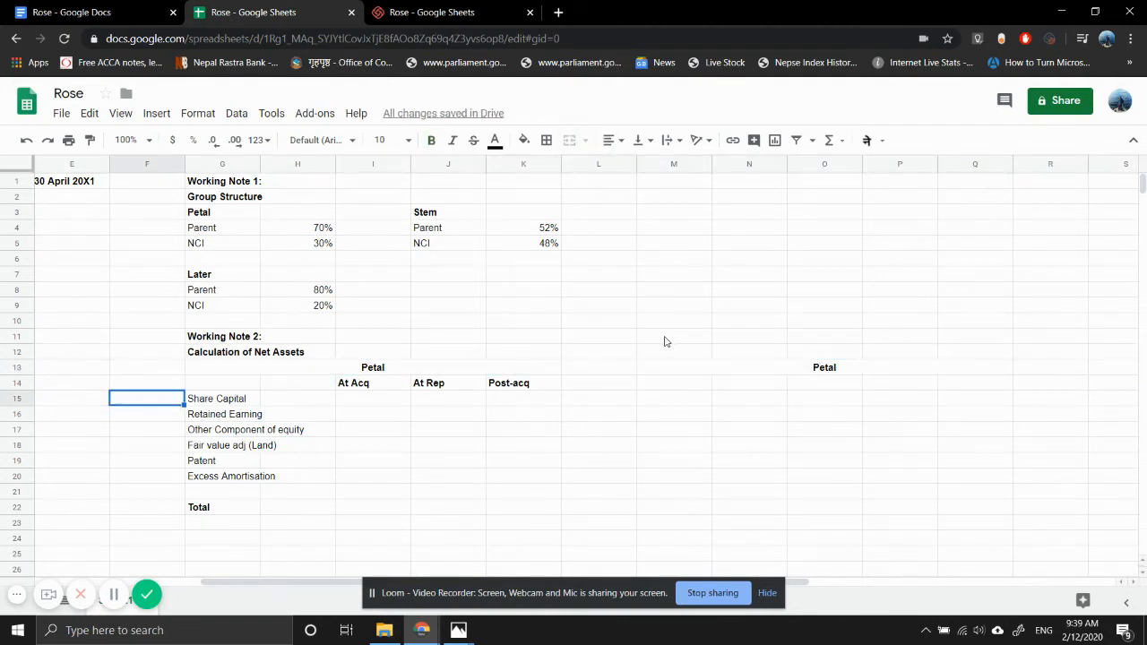
key(Right)
key(Right)
key(Left)
key(Up)
key(shift+Right)
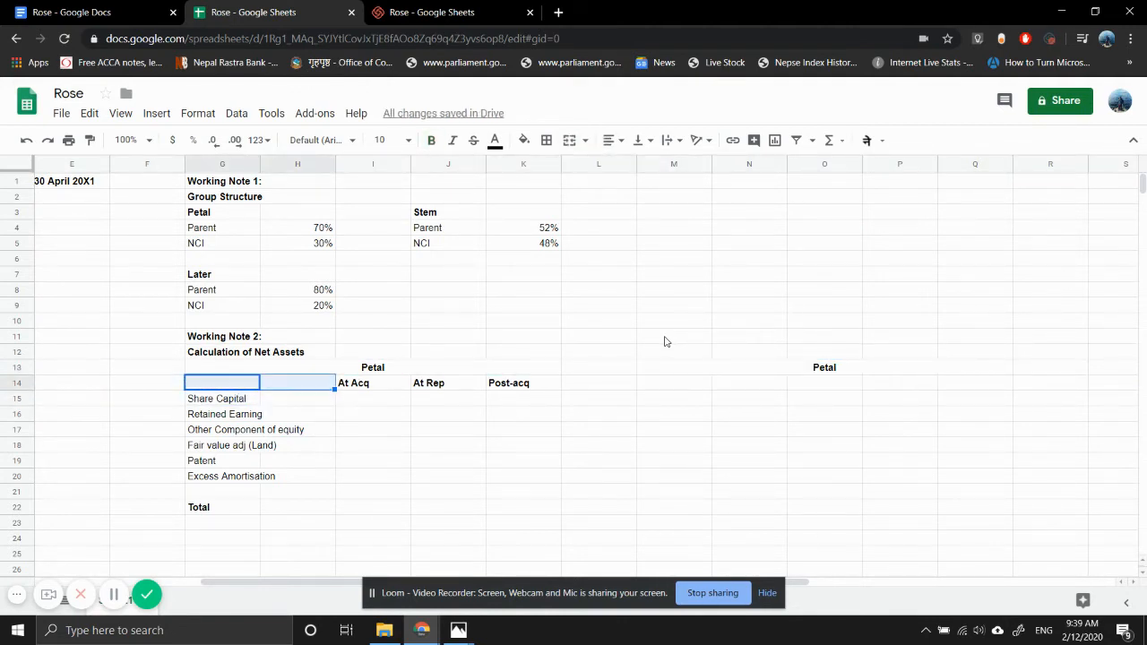
key(shift+Right)
key(shift+Right)
key(shift+Down)
key(shift+Right)
key(shift+Down)
key(shift+Down)
key(shift+Down)
key(shift+Down)
key(shift+Down)
key(shift+Down)
key(shift+Down)
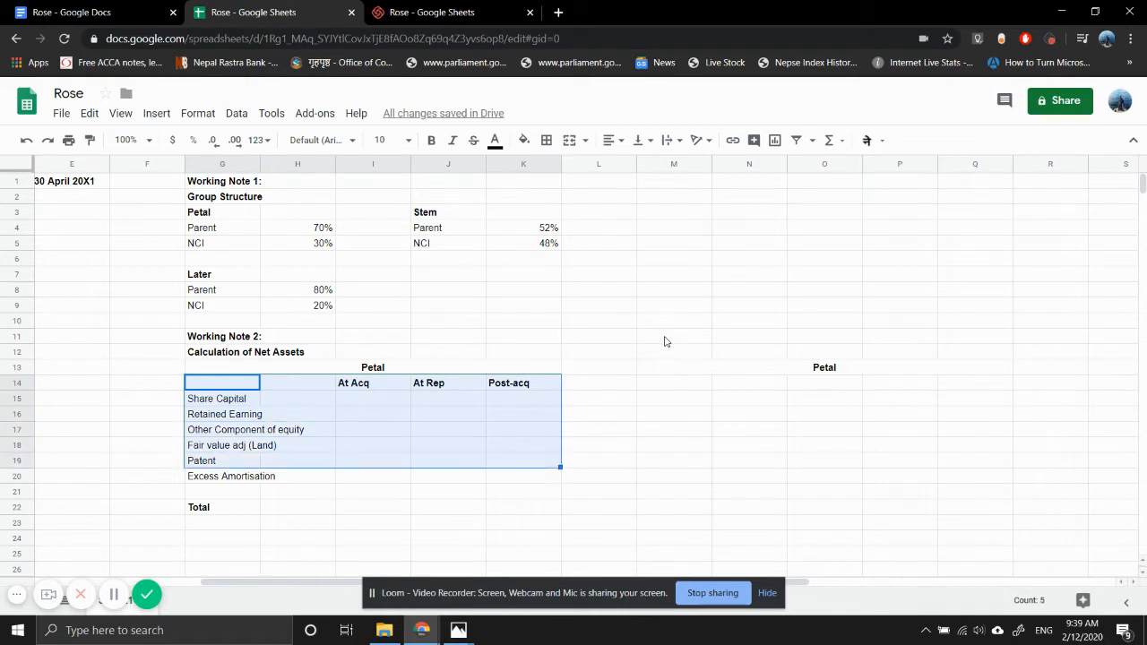
key(ctrl+c)
key(Right)
key(Right)
key(Right)
key(Right)
key(Right)
key(Right)
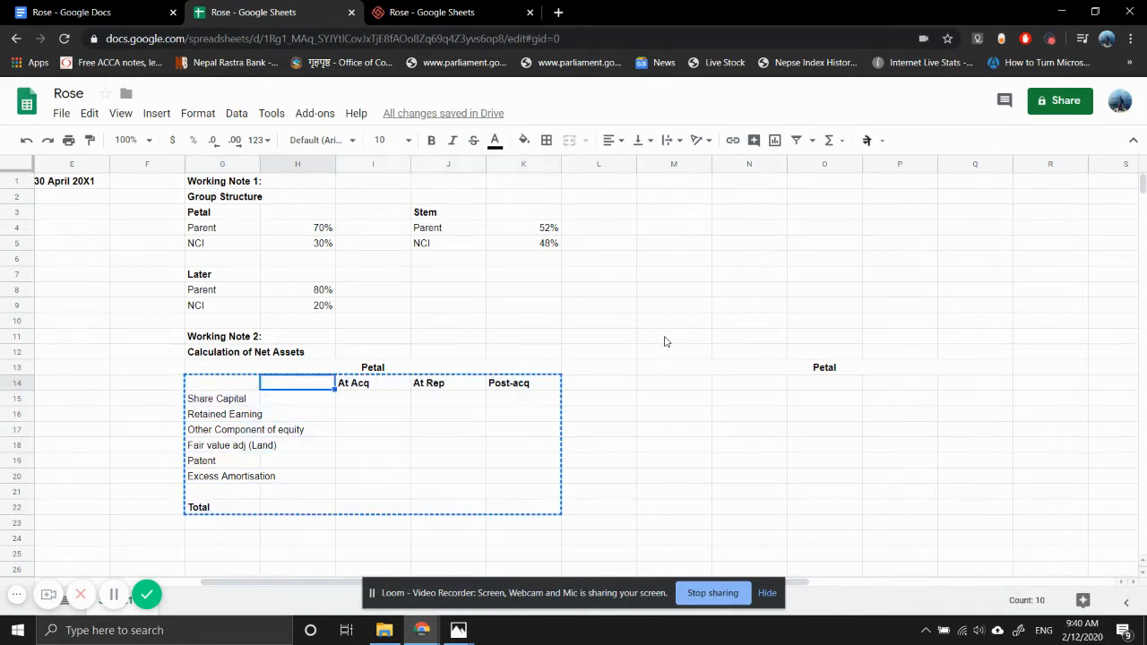
key(ctrl+v)
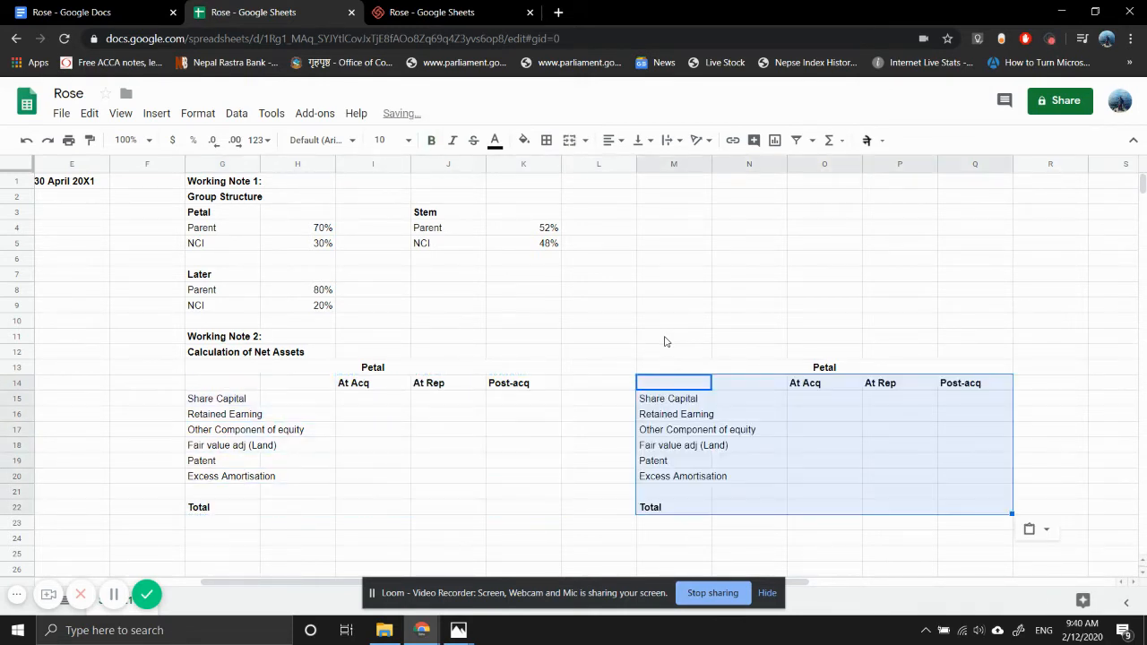
- Change the copied table's heading in M13 to "Stem"
key(Right)
key(Up)
text(Stem)
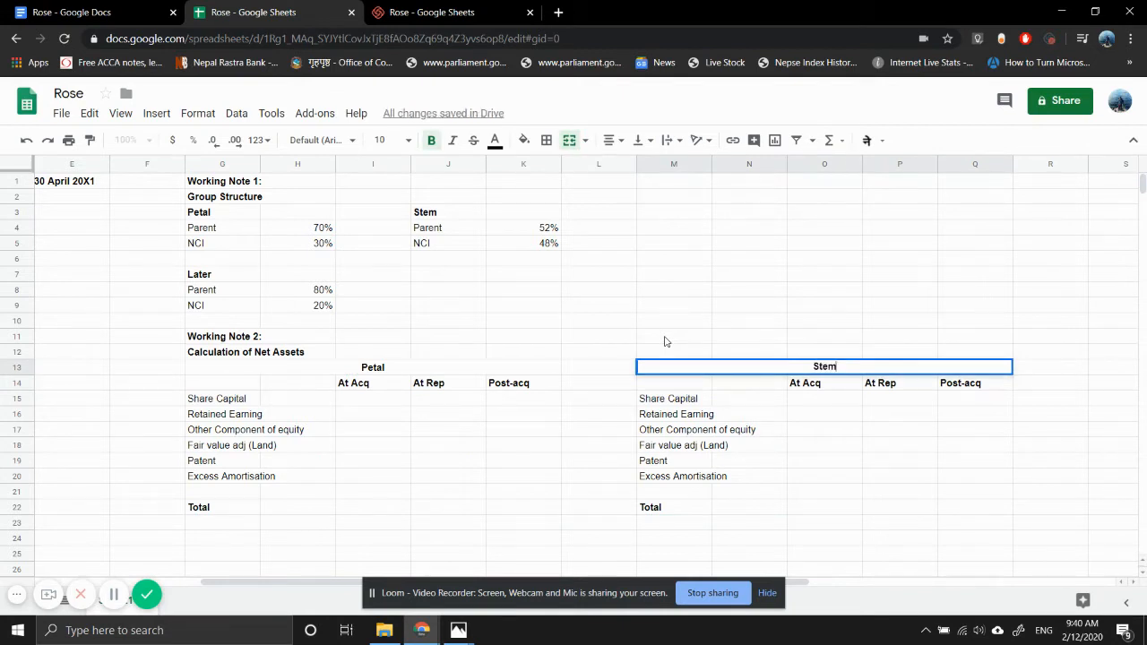
key(Return)
- Delete the "Patent" and "Excess Amortisation" row labels from Stem's table in M19:M20
key(Left)
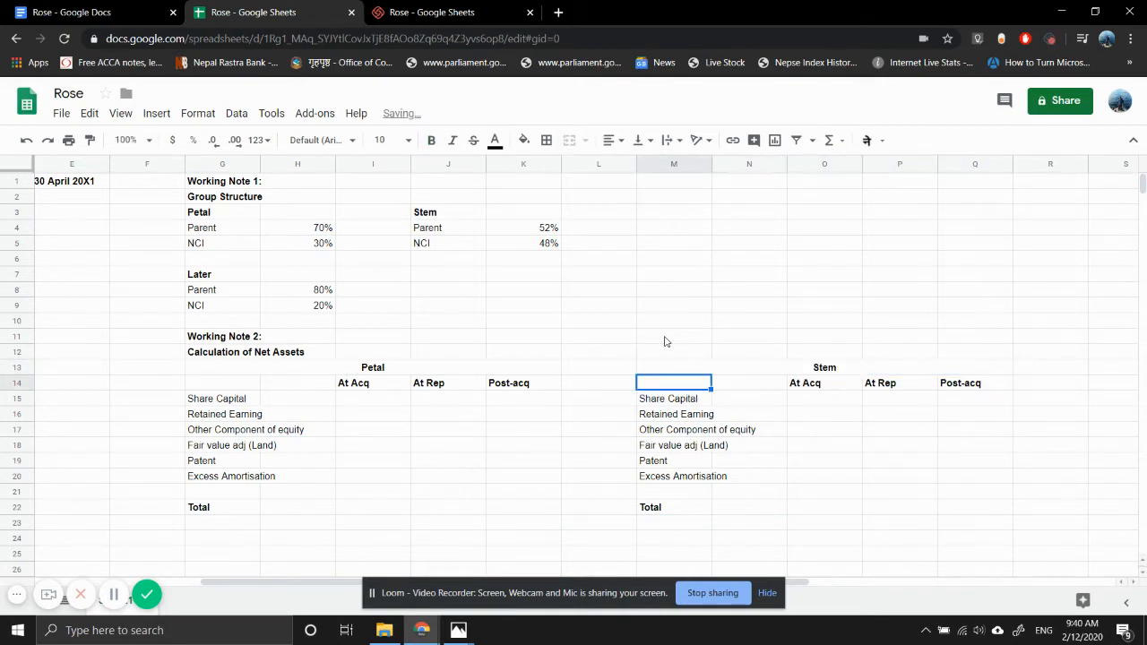
key(Down)
key(Down)
key(Down)
key(Down)
key(Down)
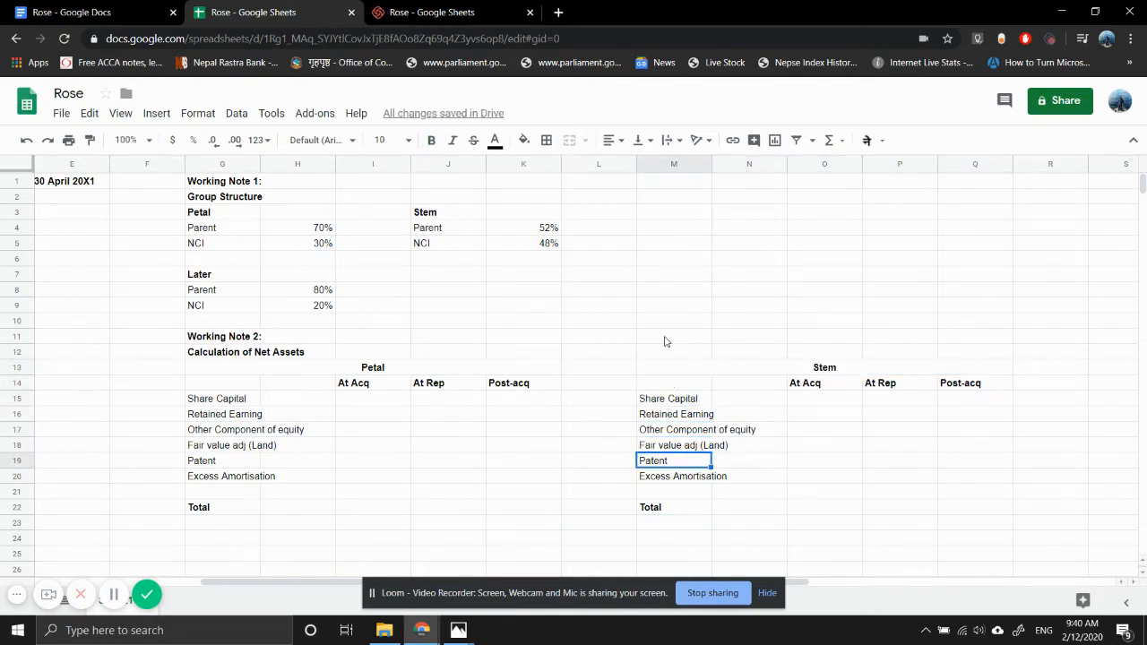
key(Down)
key(Delete)
key(Down)
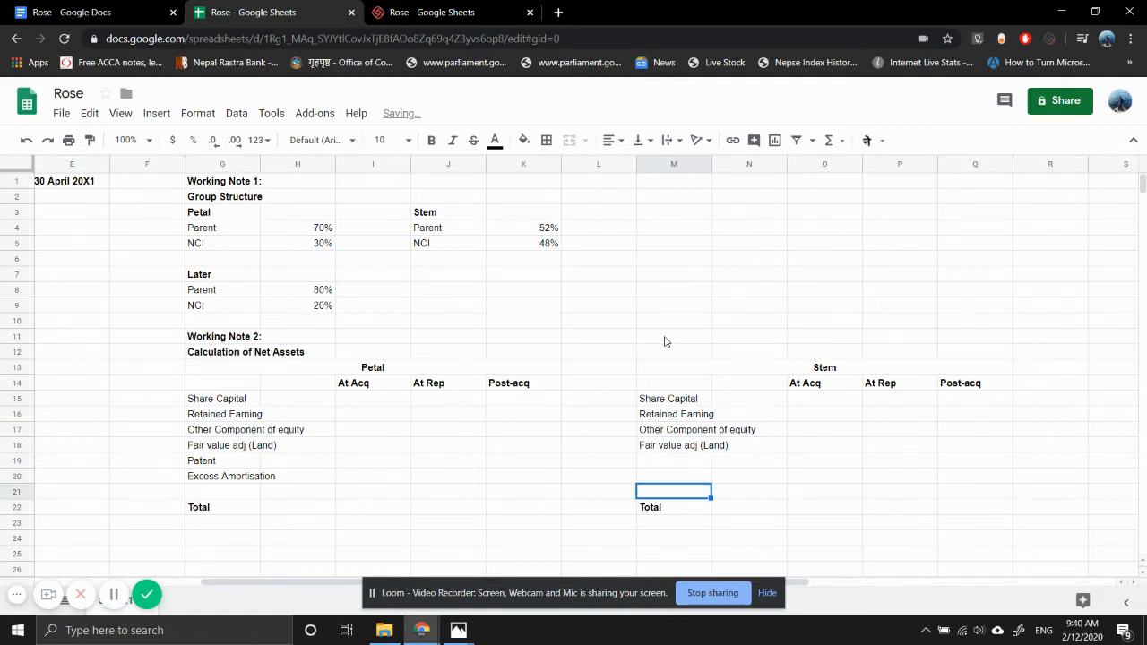
- Switch to the question photo in Photos and examine the note on Petal's identifiable net assets at acquisition
key(Left)
key(Left)
key(Left)
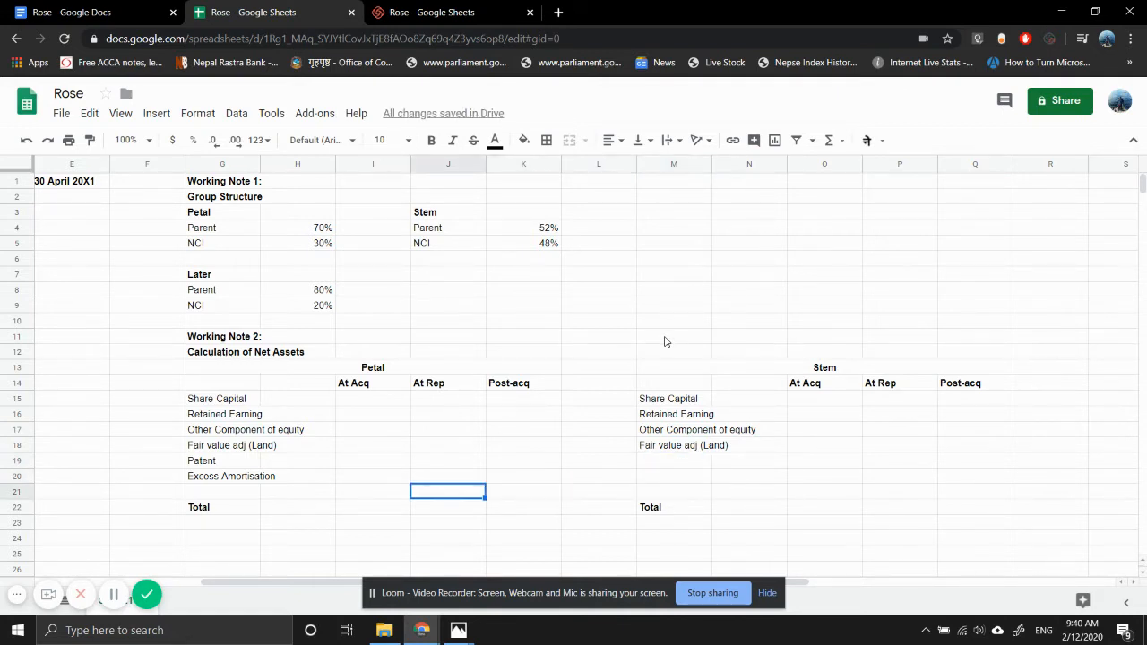
key(Up)
key(Up)
key(Up)
key(Up)
key(Up)
key(Left)
key(Up)
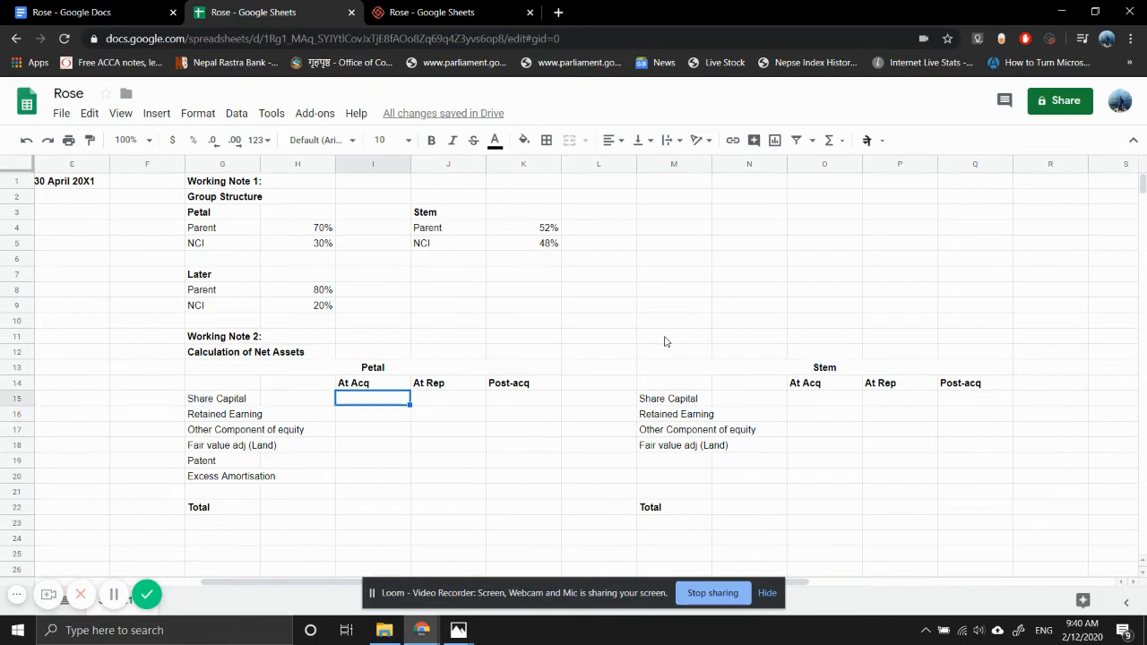
mouse_move(466, 629)
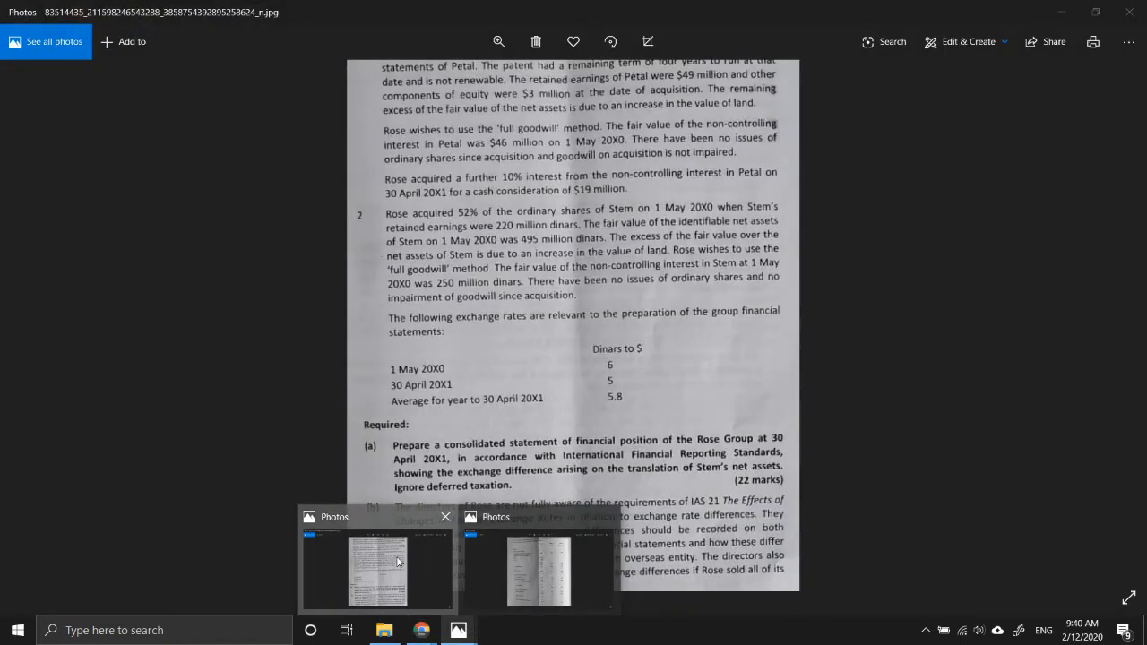
click(538, 569)
scroll(591, 109, up, 2)
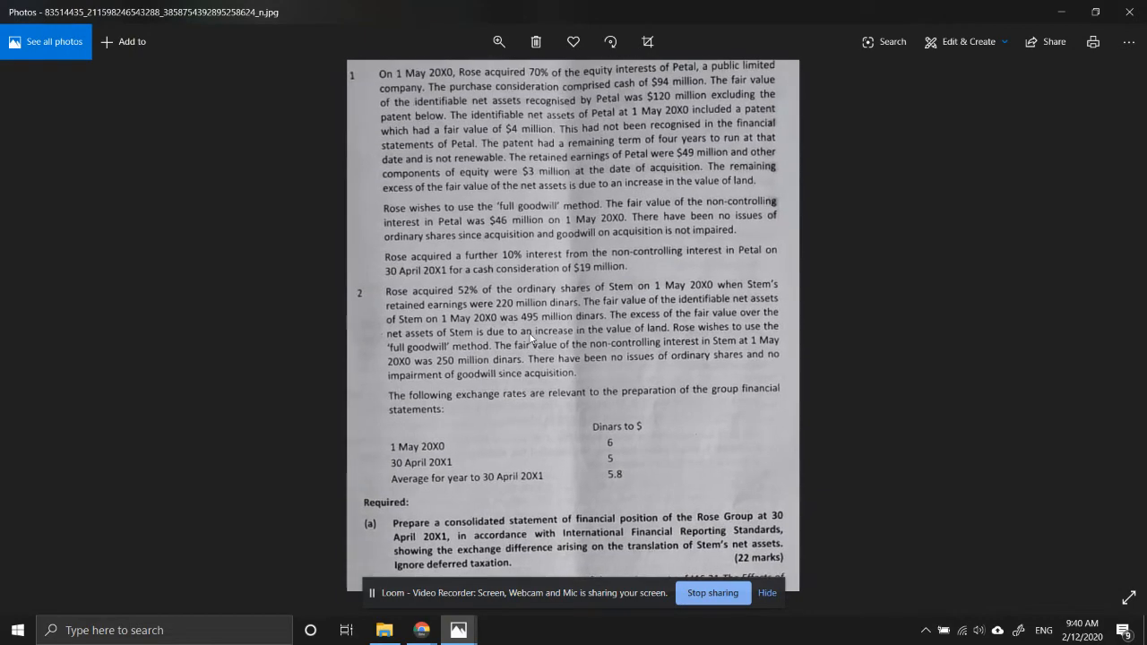
scroll(578, 156, up, 1)
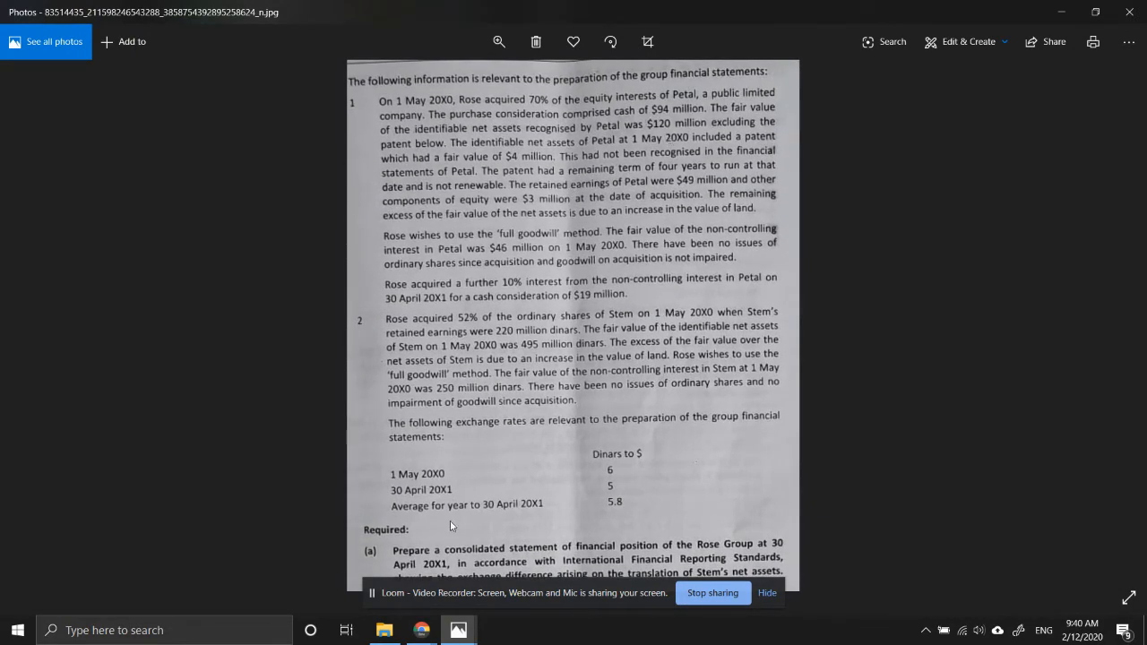
- Switch back to Google Sheets and enter 120 as Petal's total net assets at acquisition in I22
mouse_move(414, 636)
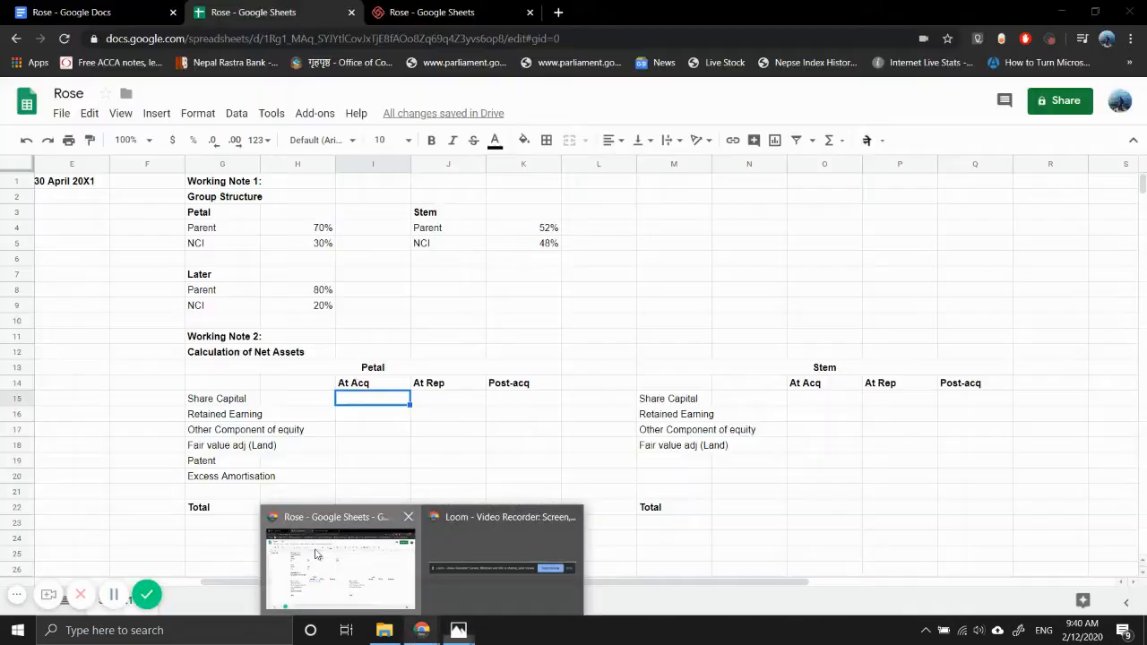
click(315, 555)
key(Down)
key(Down)
key(Down)
key(Down)
key(Down)
key(Down)
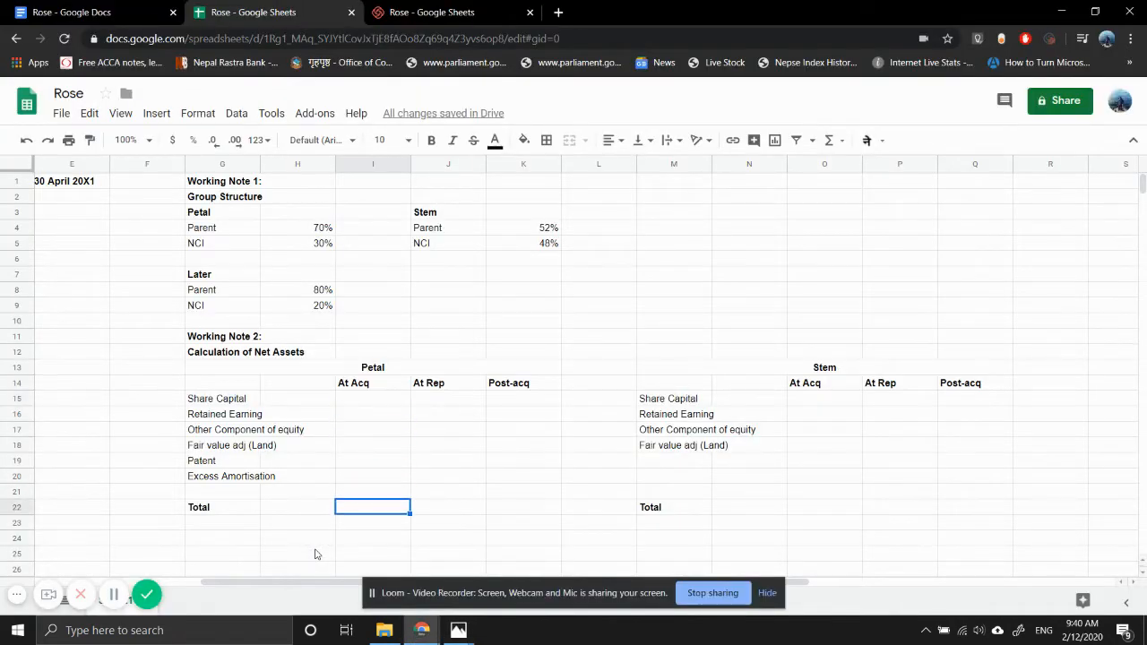
text(120)
key(Return)
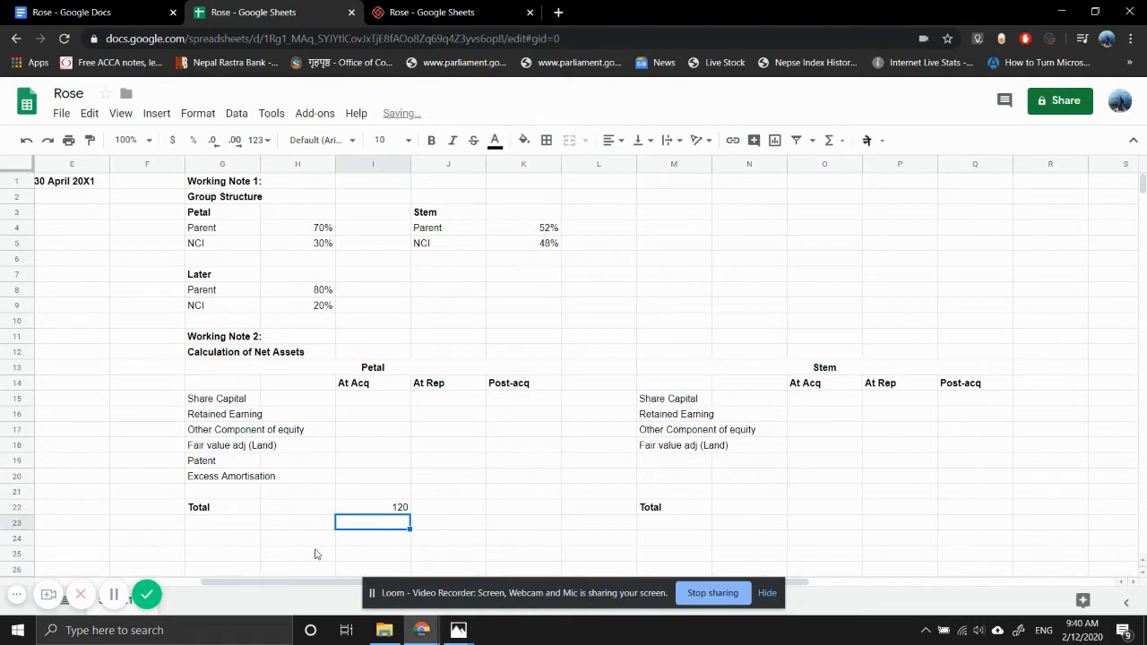
- Check the patent's fair value in the question photo, and enter 4 for Petal's Patent under At Acq in I19
mouse_move(466, 632)
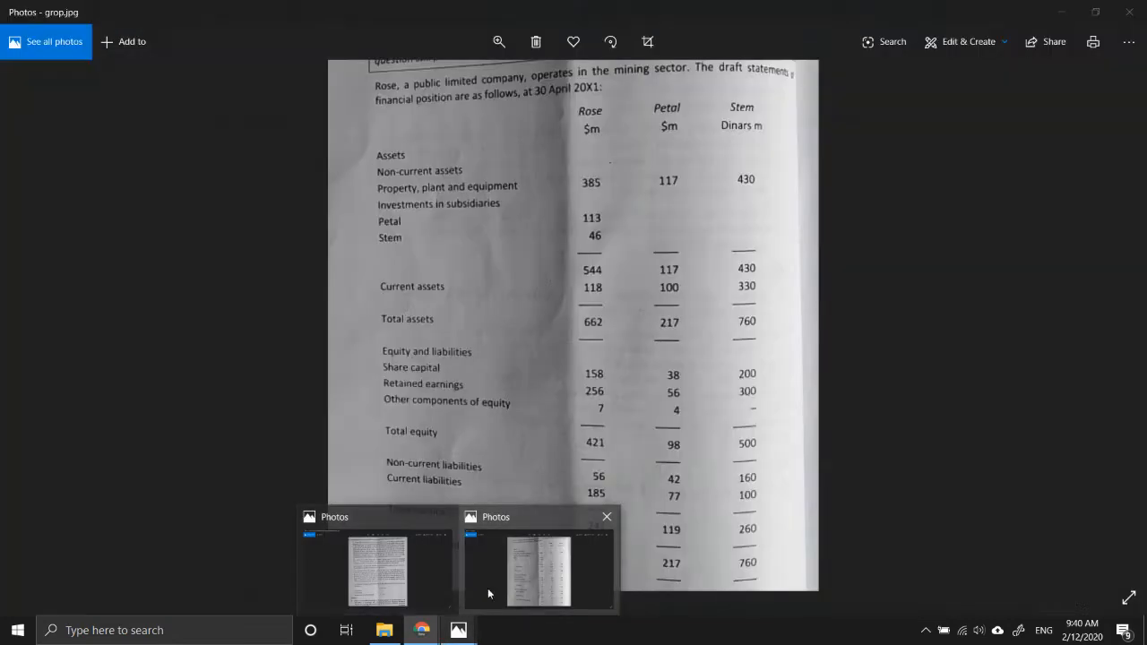
click(404, 576)
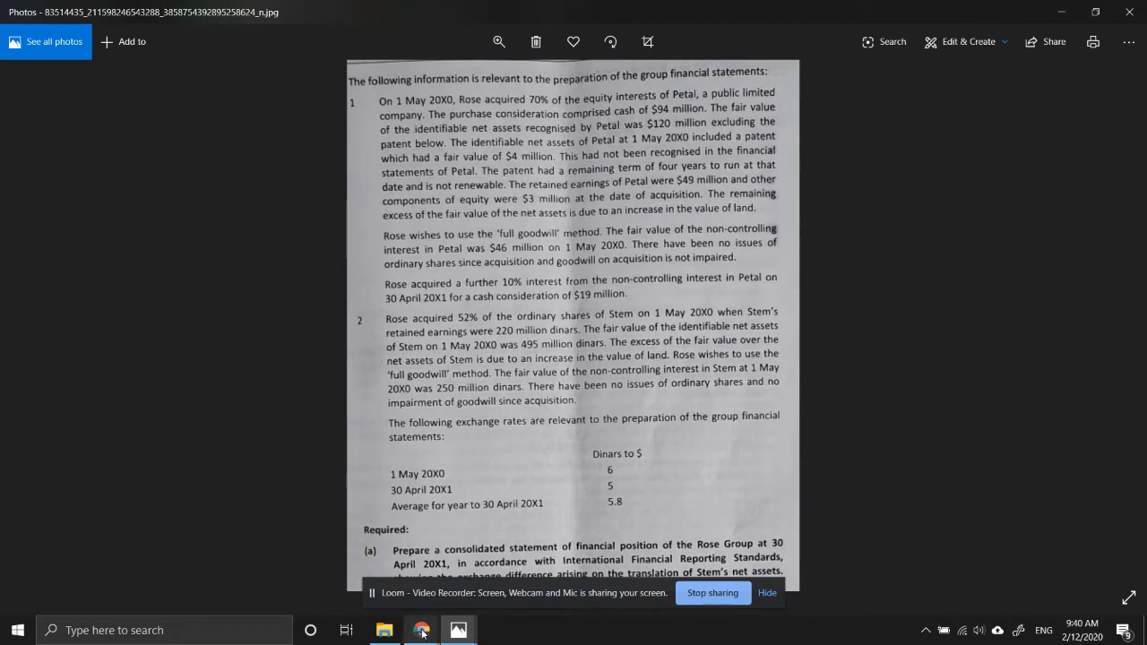
mouse_move(422, 631)
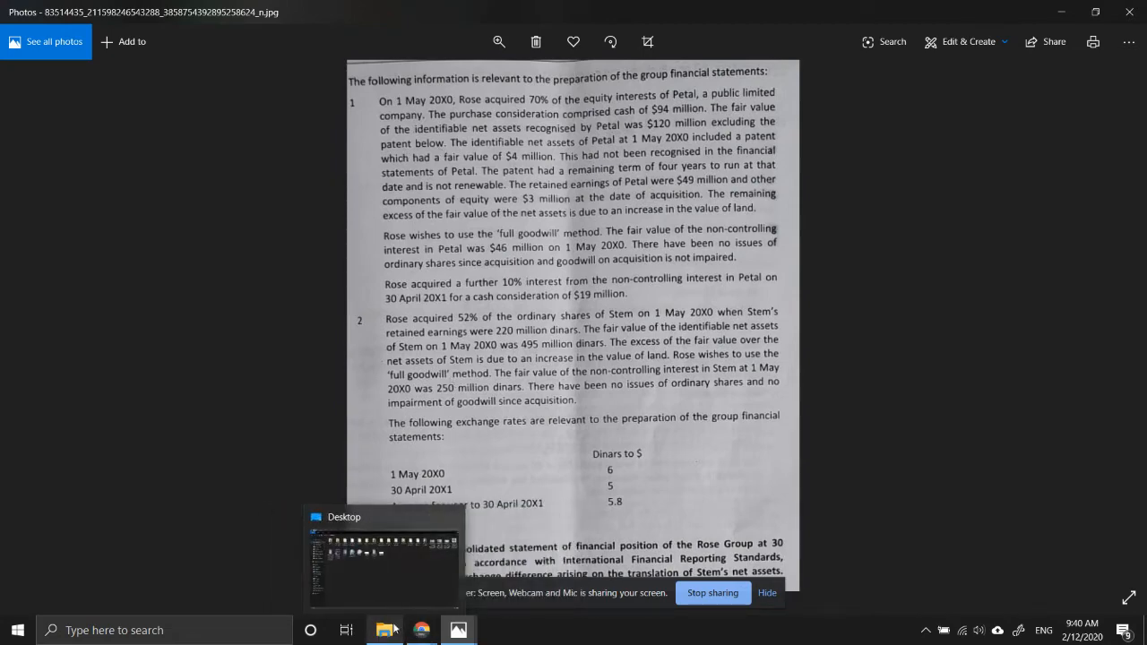
click(366, 581)
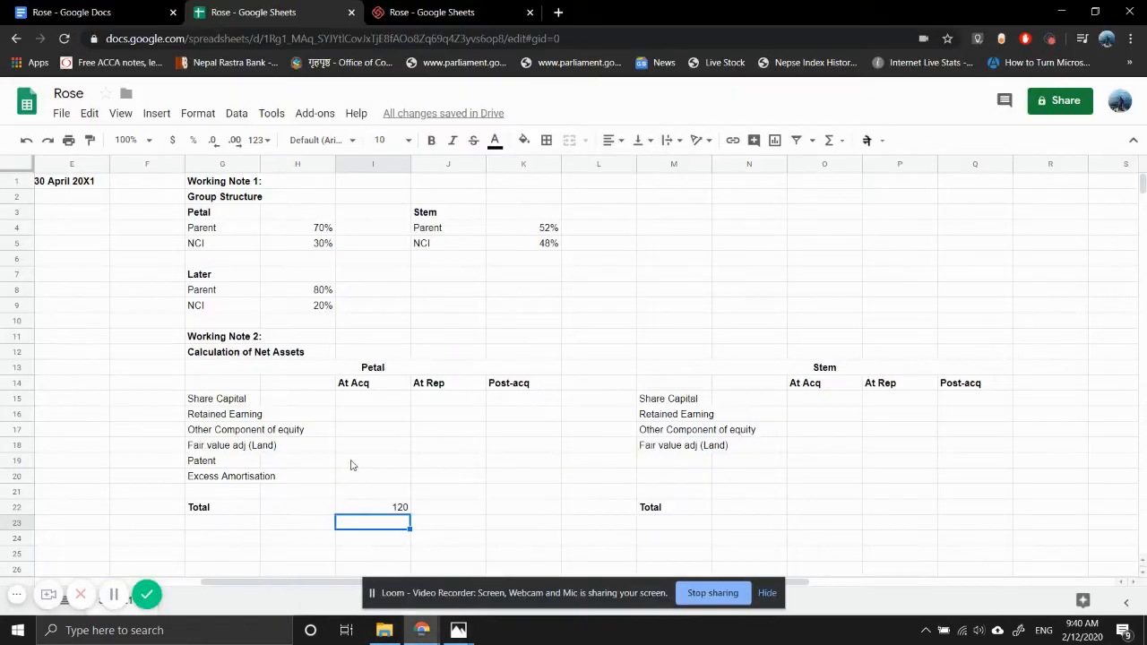
text(4)
key(Return)
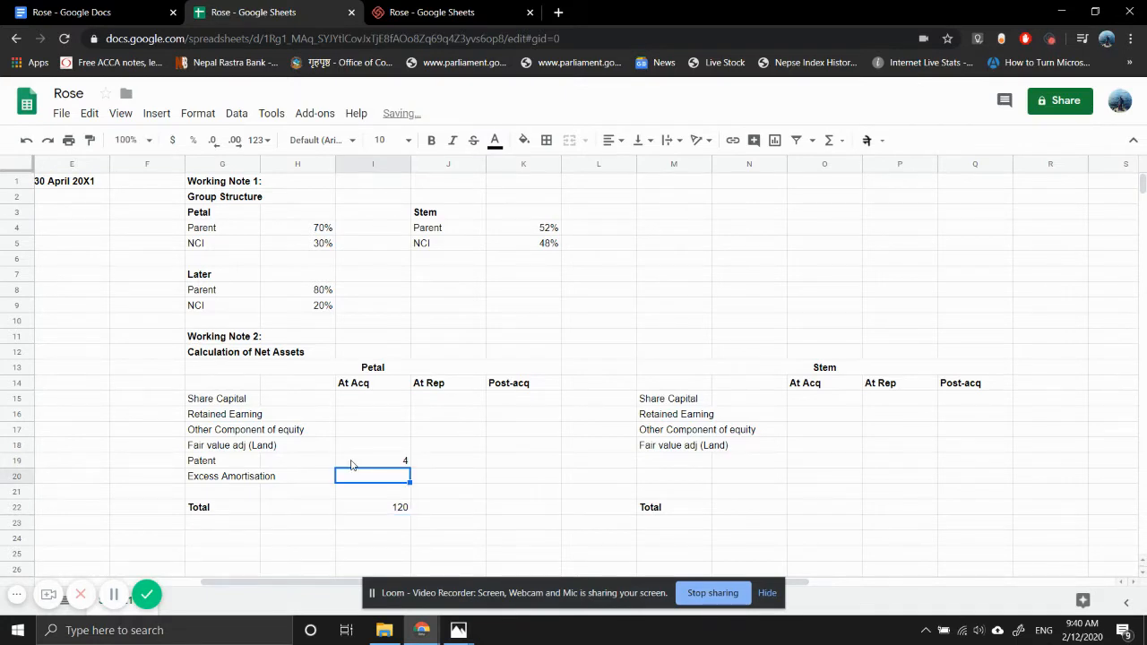
- Change Petal's total net assets under At Acq in I22 to 124 to include the patent
key(Up)
key(Up)
key(Up)
key(Up)
key(Up)
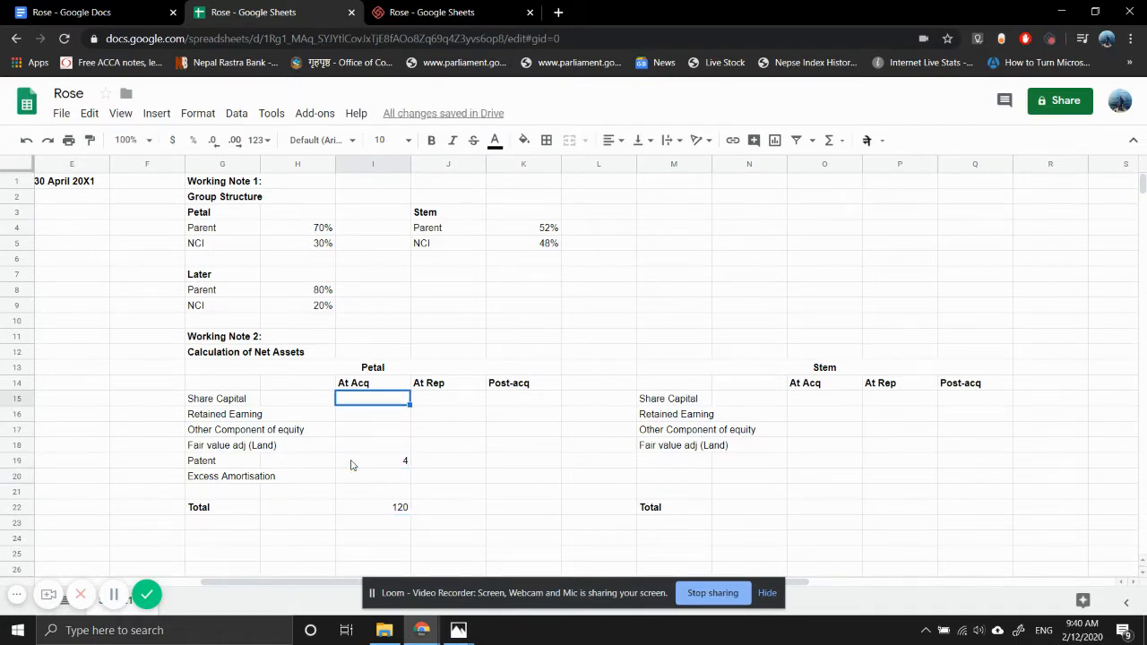
key(Down)
key(Down)
key(Down)
key(Down)
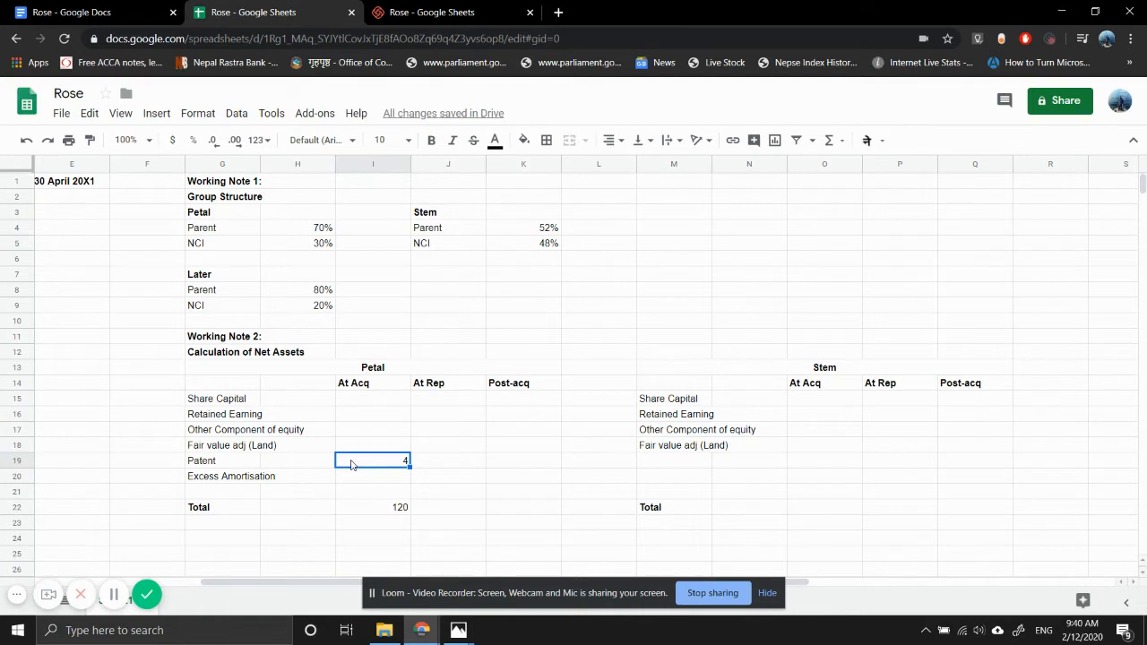
key(Down)
key(Down)
key(Down)
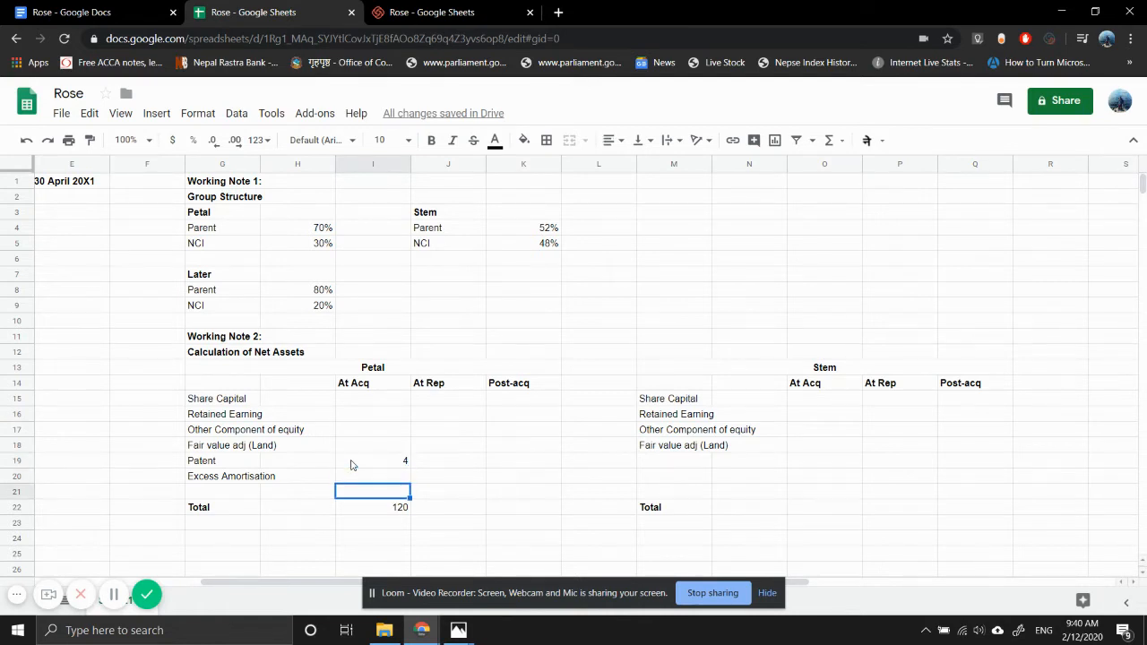
text(124)
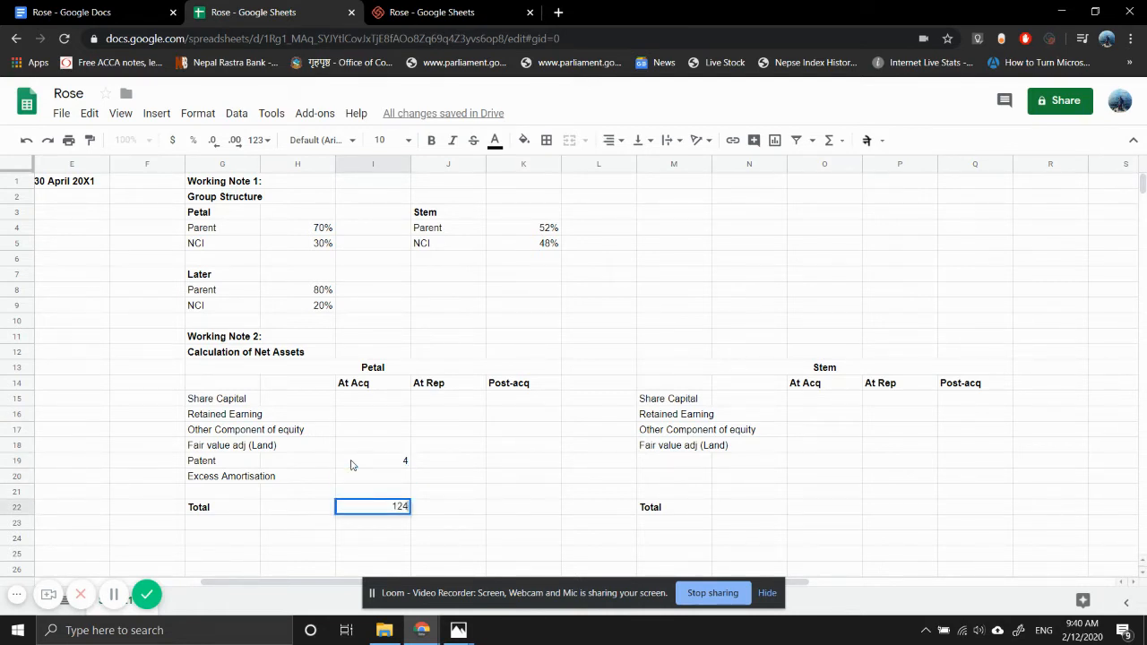
key(Return)
- Check Petal's share capital in the draft statements photo in Photos, and enter 38 under both At Acq and At Rep in Google Sheets
key(Up)
key(Up)
key(Up)
key(Up)
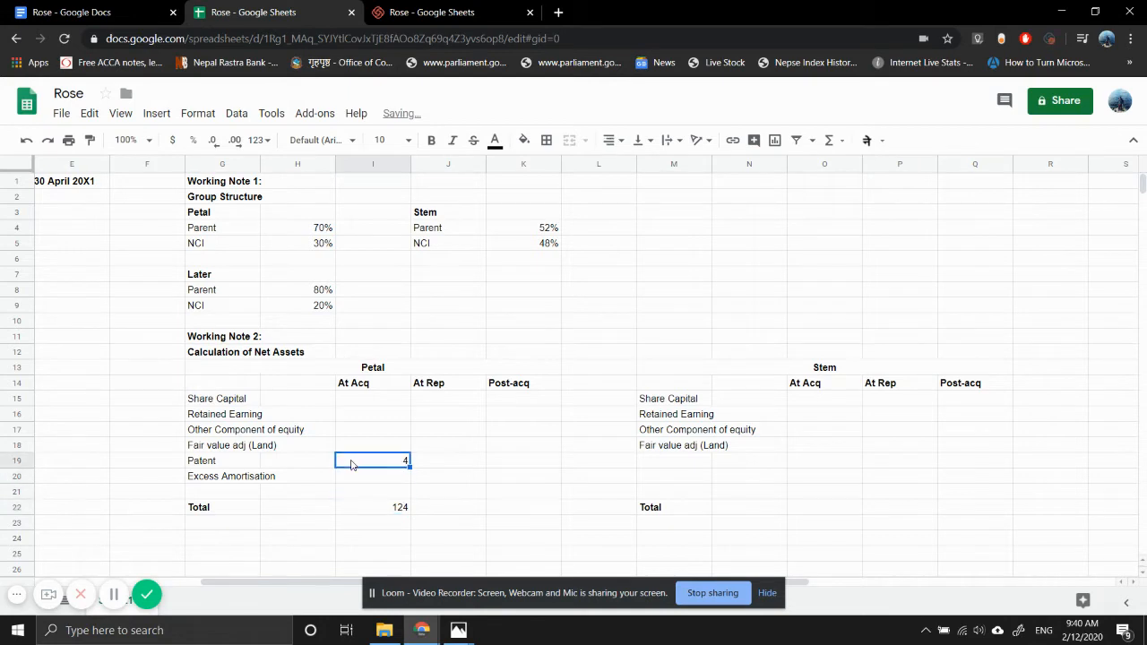
key(Up)
key(Up)
key(Up)
key(Up)
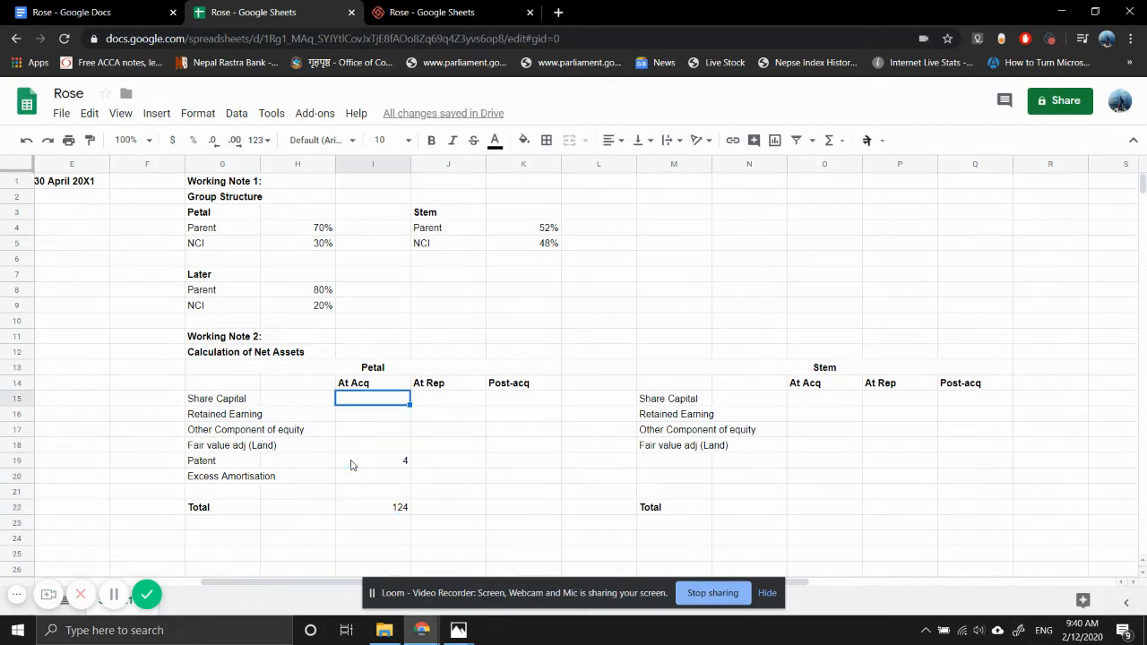
mouse_move(458, 630)
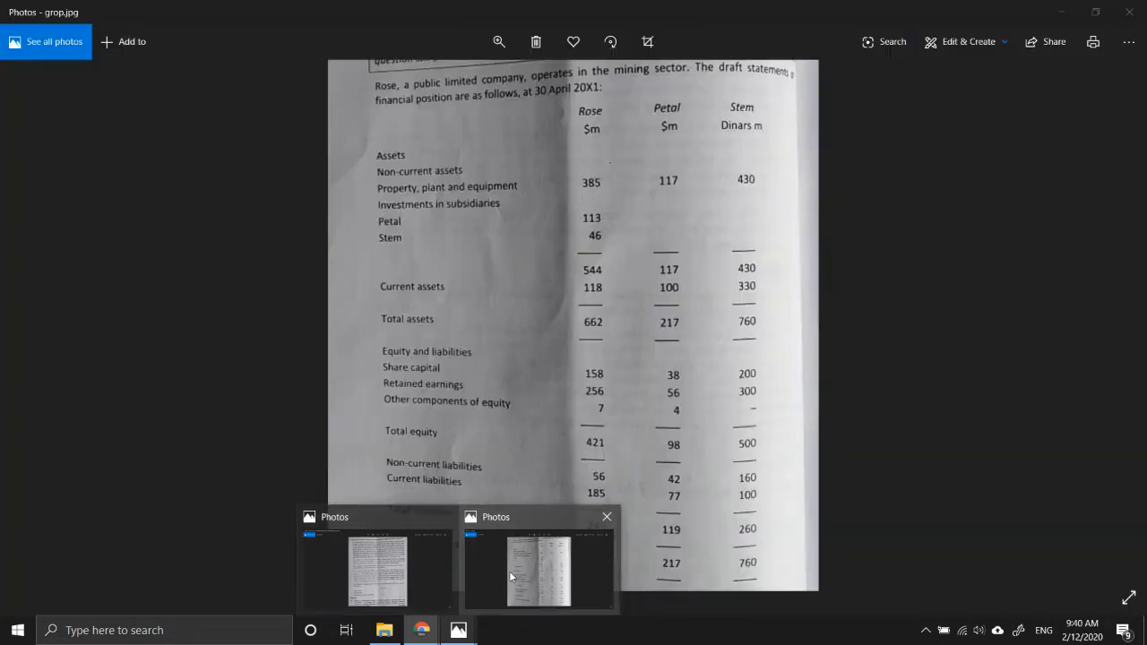
click(509, 570)
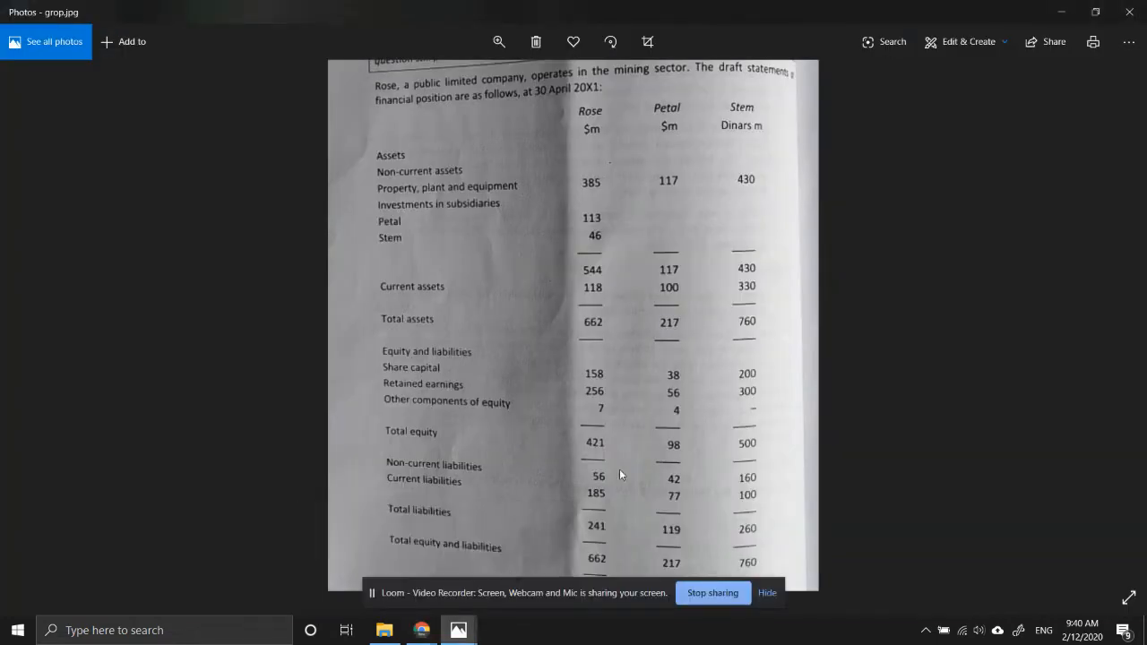
mouse_move(421, 629)
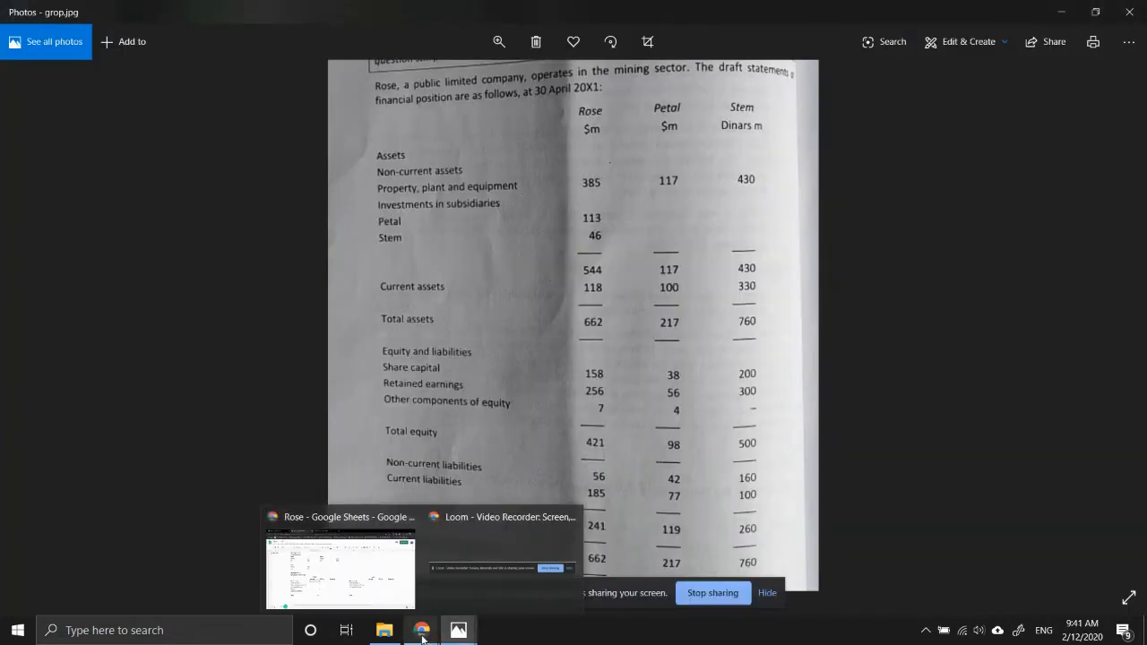
click(365, 599)
text(38)
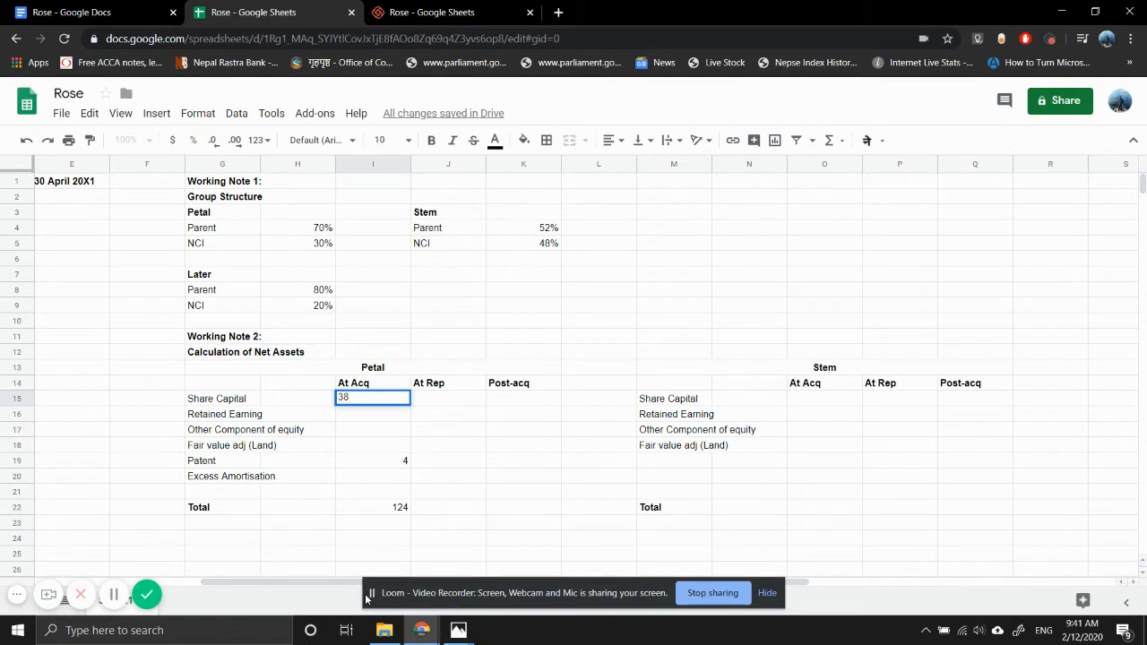
key(Tab)
text(38)
key(Return)
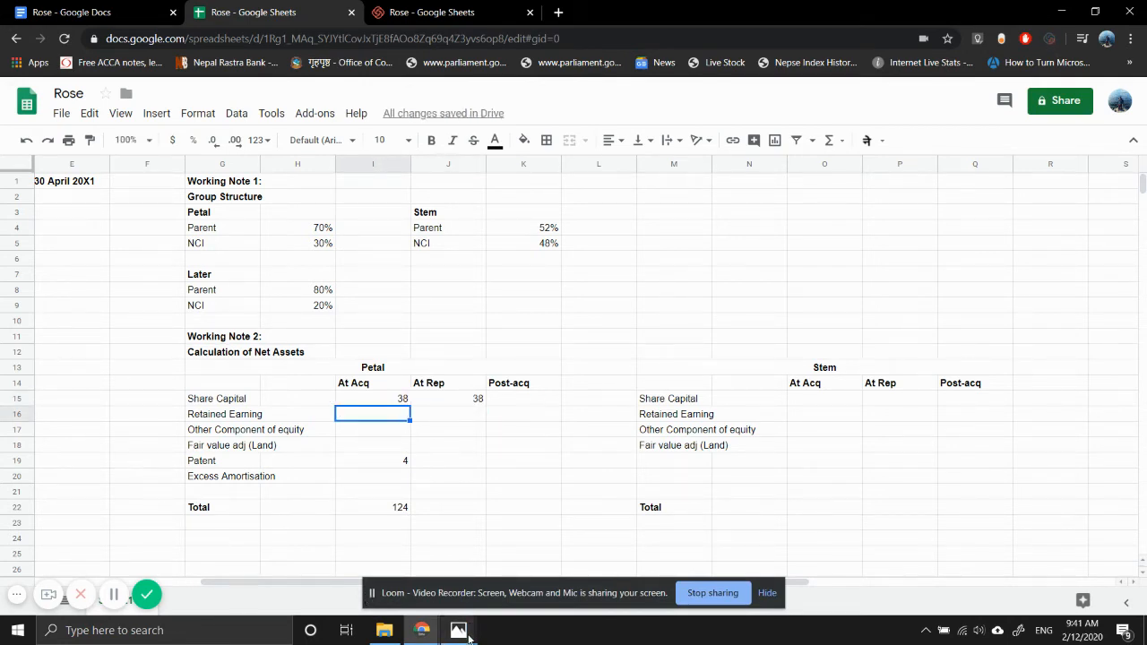
- Check the acquisition notes in Photos, and enter Petal's At Acq values in Google Sheets: Retained Earning 49 and Other Component of equity 3
mouse_move(458, 630)
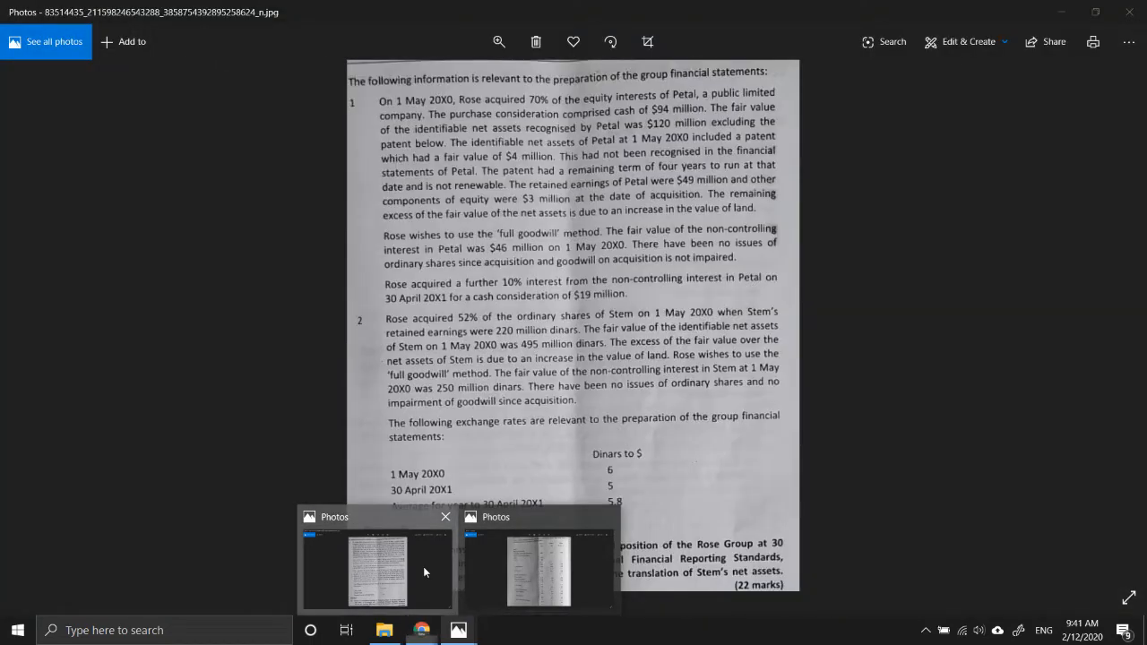
click(423, 567)
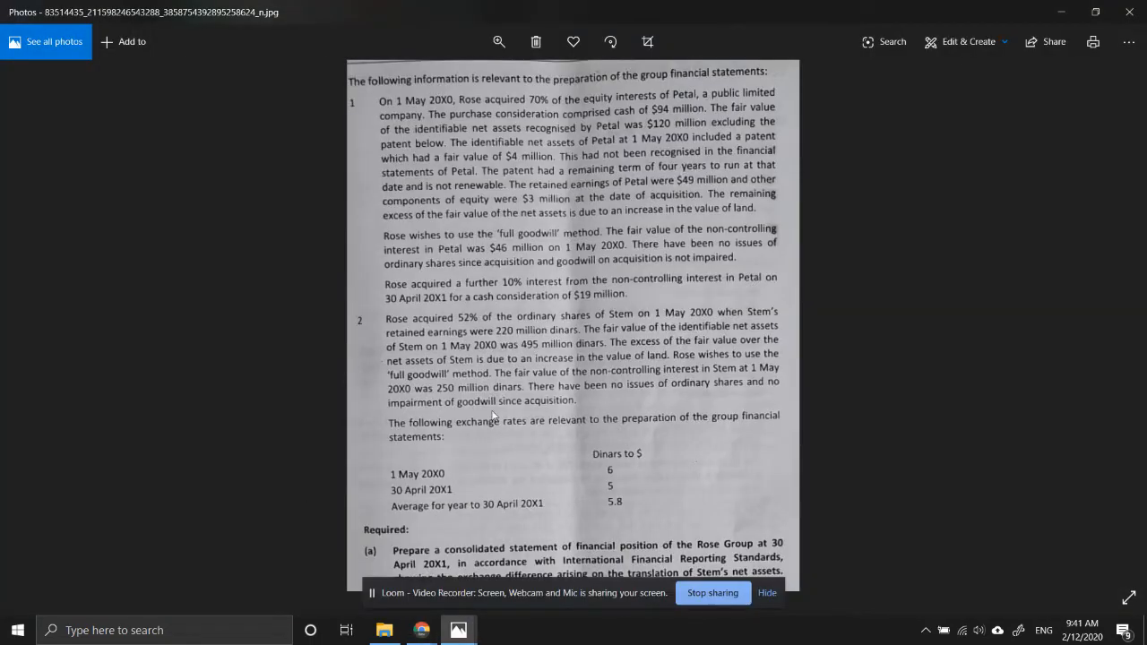
mouse_move(421, 627)
click(332, 557)
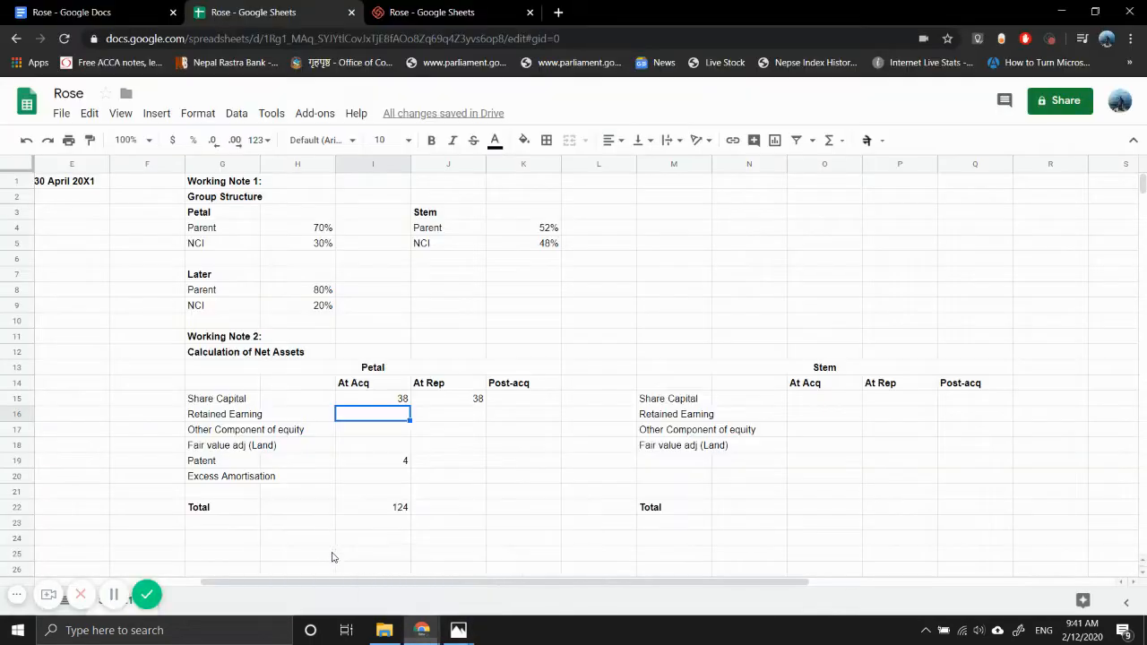
text(49)
key(Return)
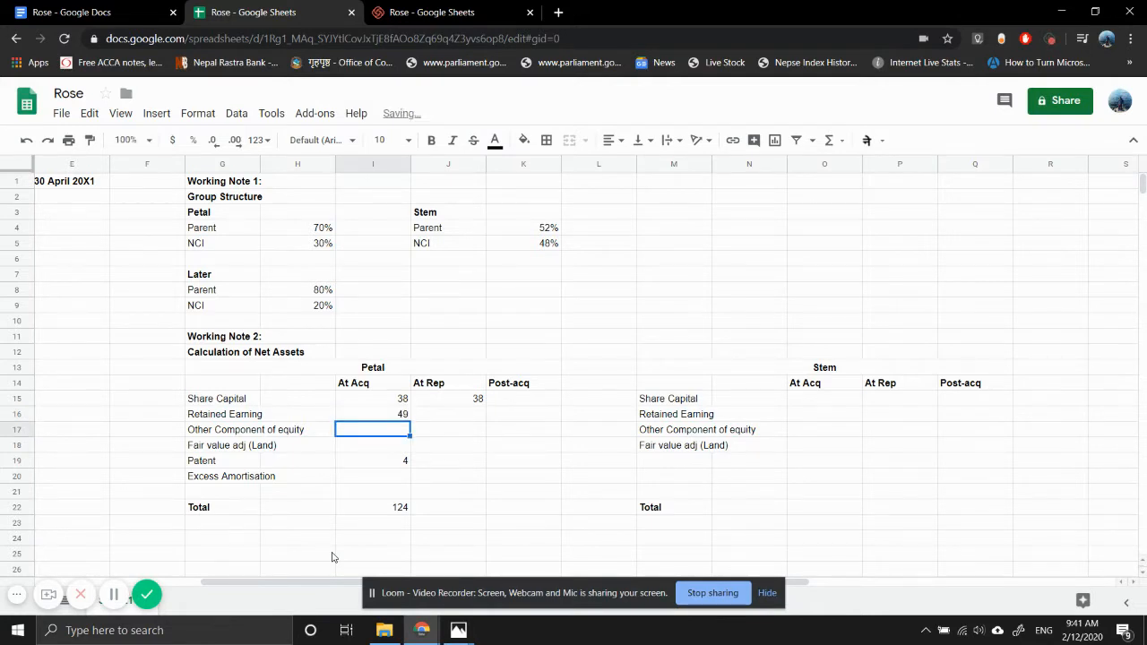
text(3)
key(Return)
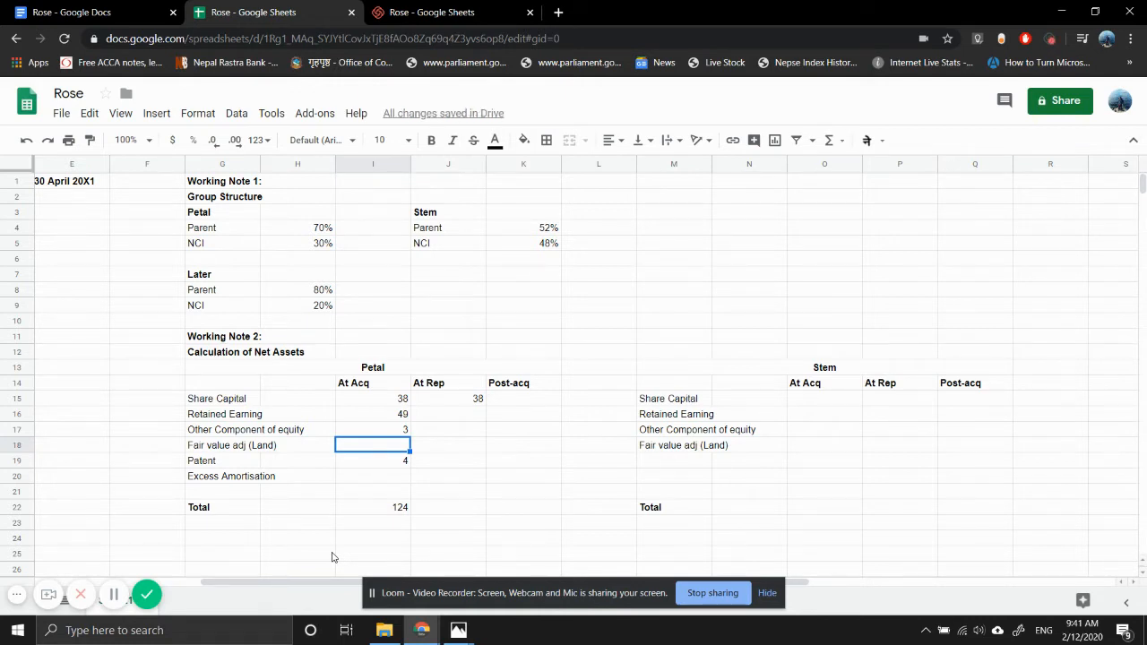
- Calculate Petal's land fair value adjustment under At Acq in I18 with the formula =120-I17-I16-I15
text(=120)
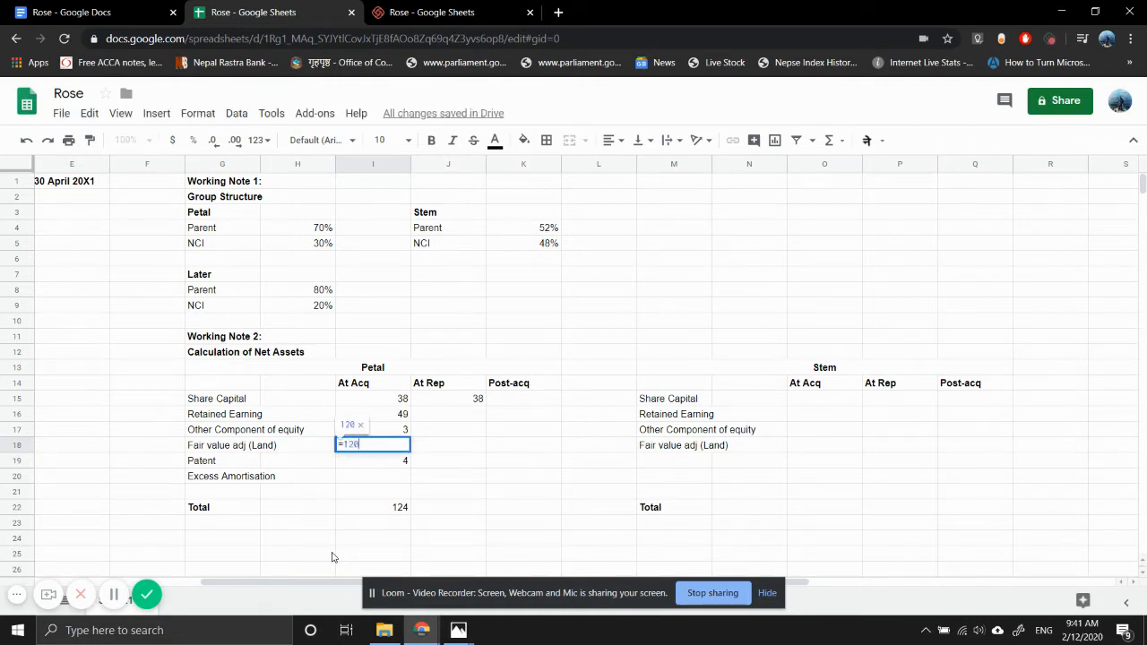
text(-I17)
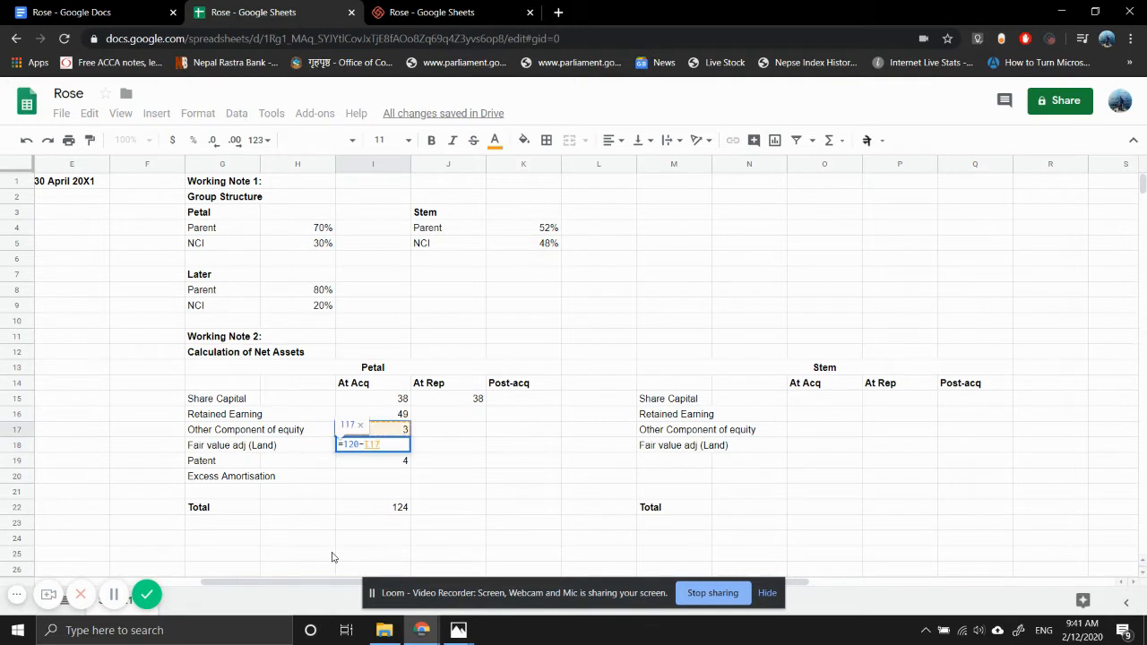
text(-I16-I15)
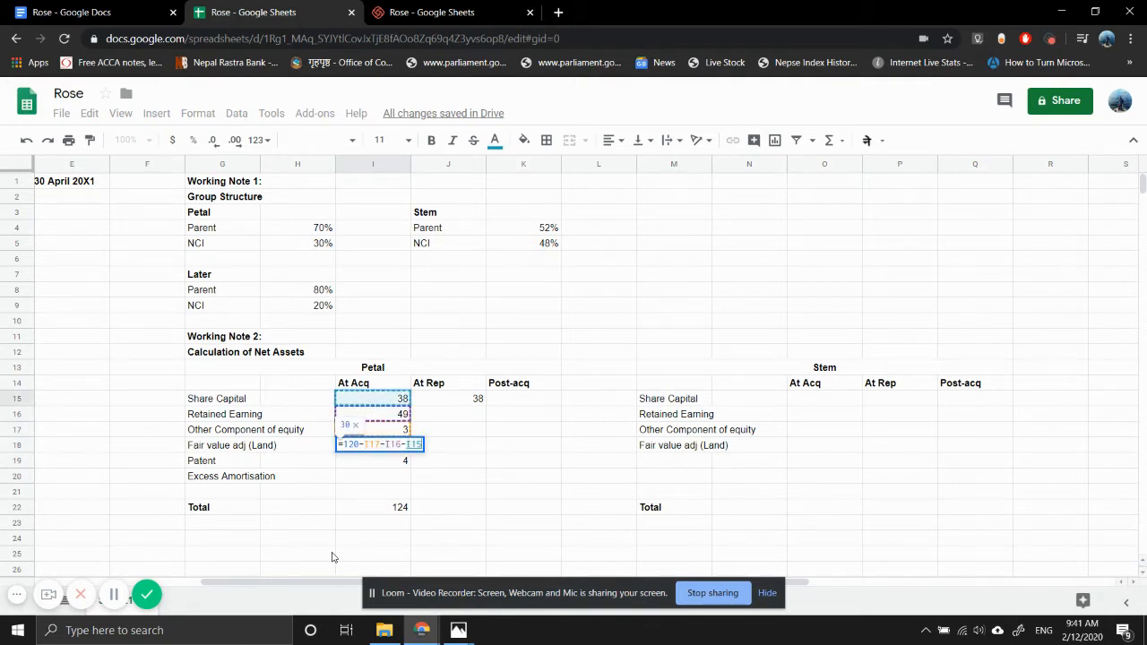
key(Return)
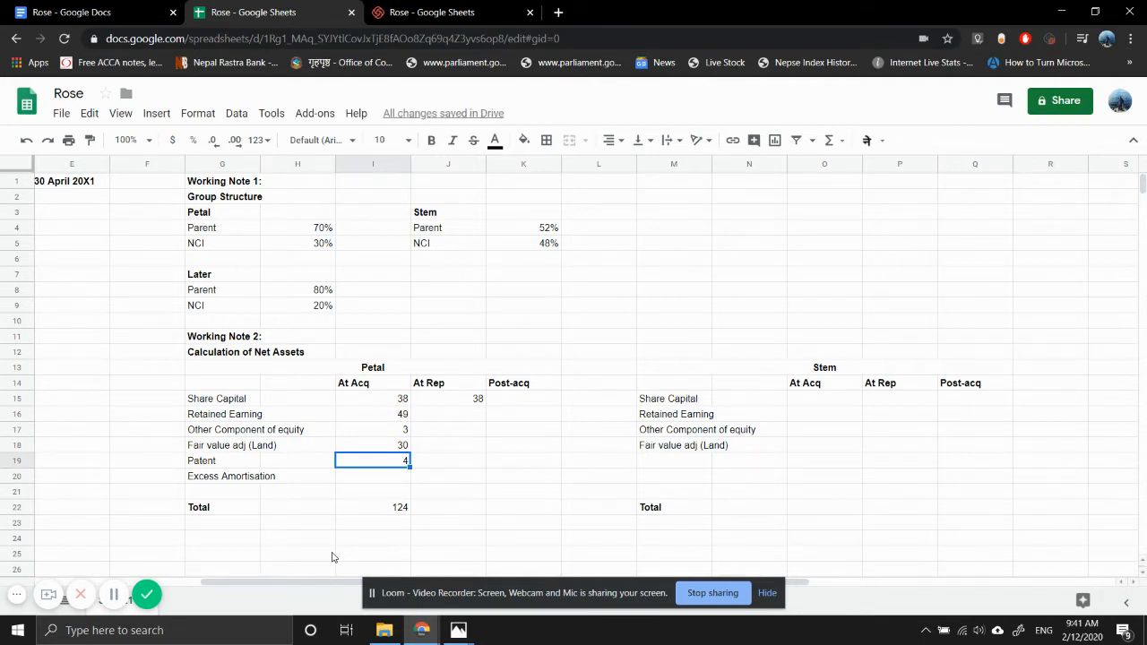
- Move Petal's Patent and Excess Amortisation rows, including the At Acq values, down one row to G20:I21
key(Up)
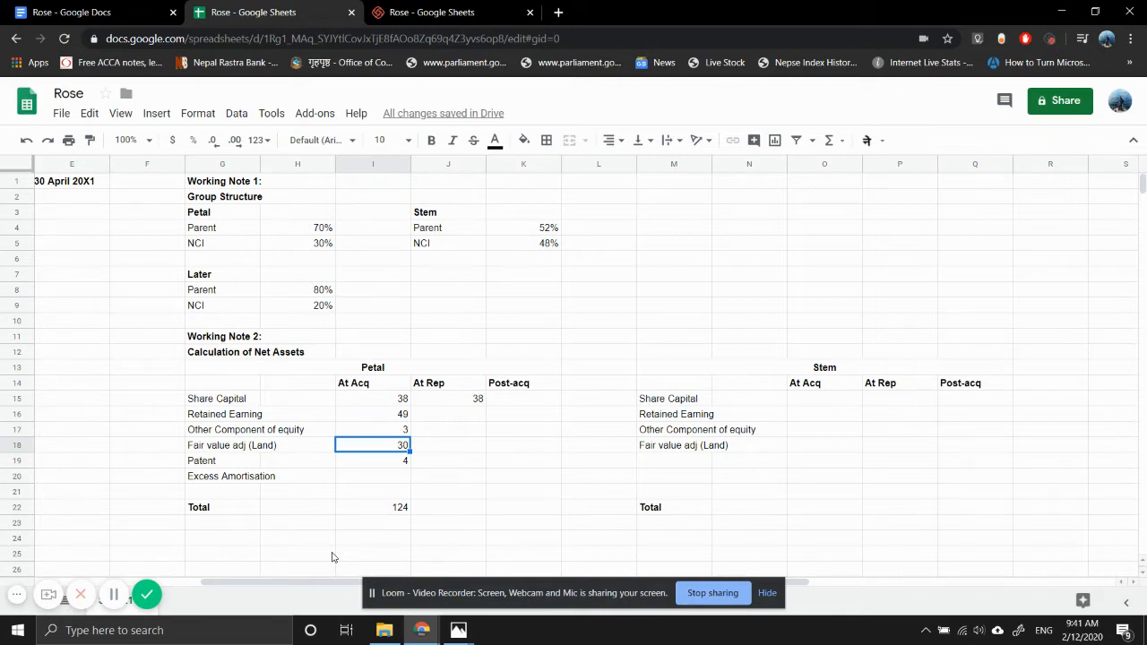
key(Left)
key(Left)
key(Left)
key(Right)
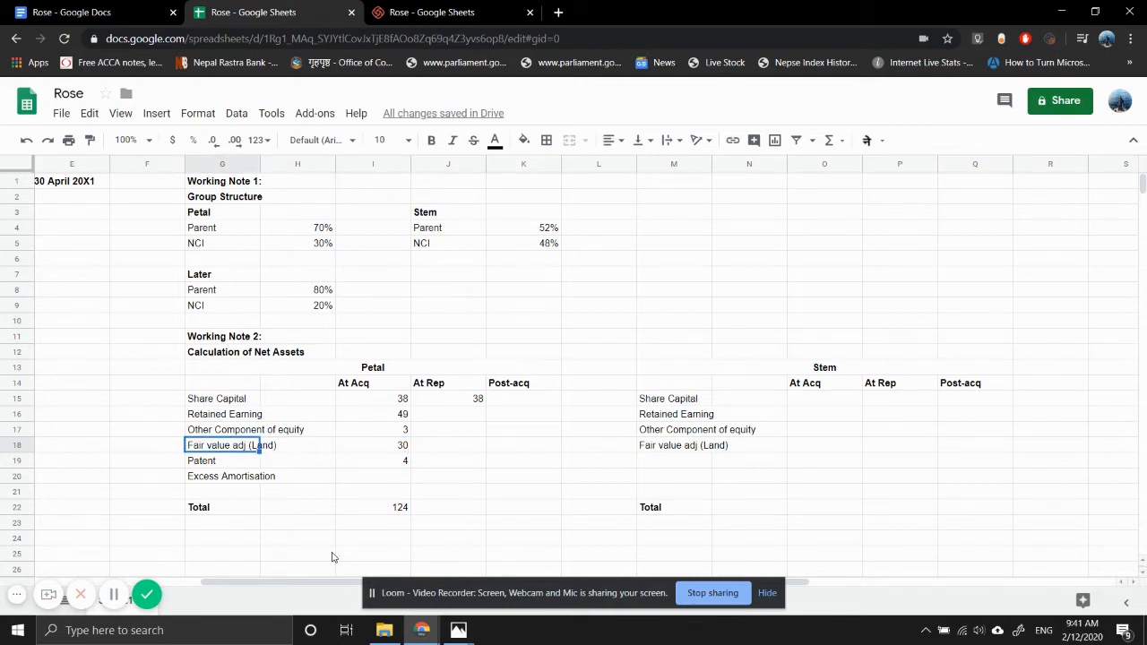
key(Down)
key(shift+Right)
key(shift+Right)
key(shift+Down)
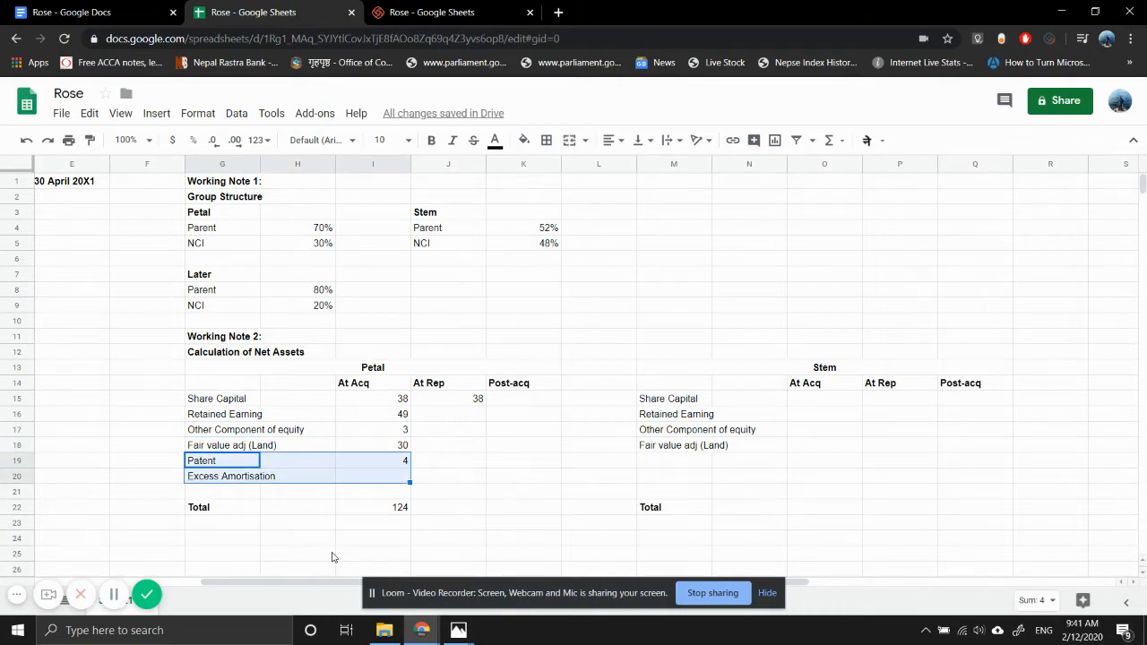
key(ctrl+c)
key(Down)
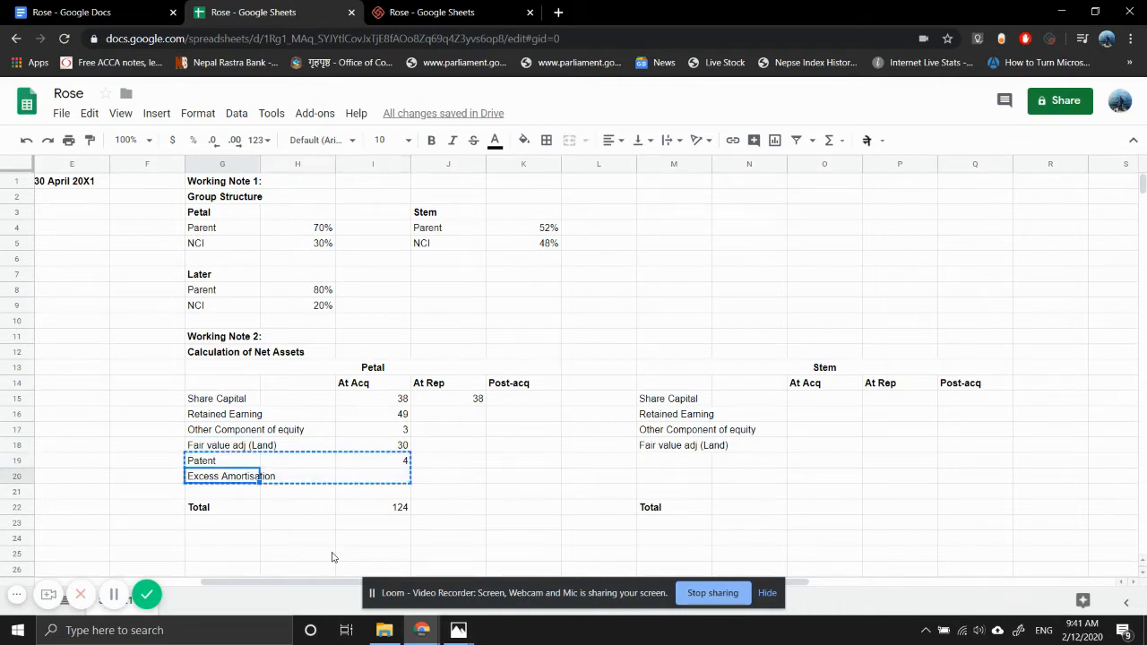
key(ctrl+v)
- Enter 120 in the empty cell I19 as Petal's At Acq subtotal excluding the patent
key(Up)
key(Right)
key(Right)
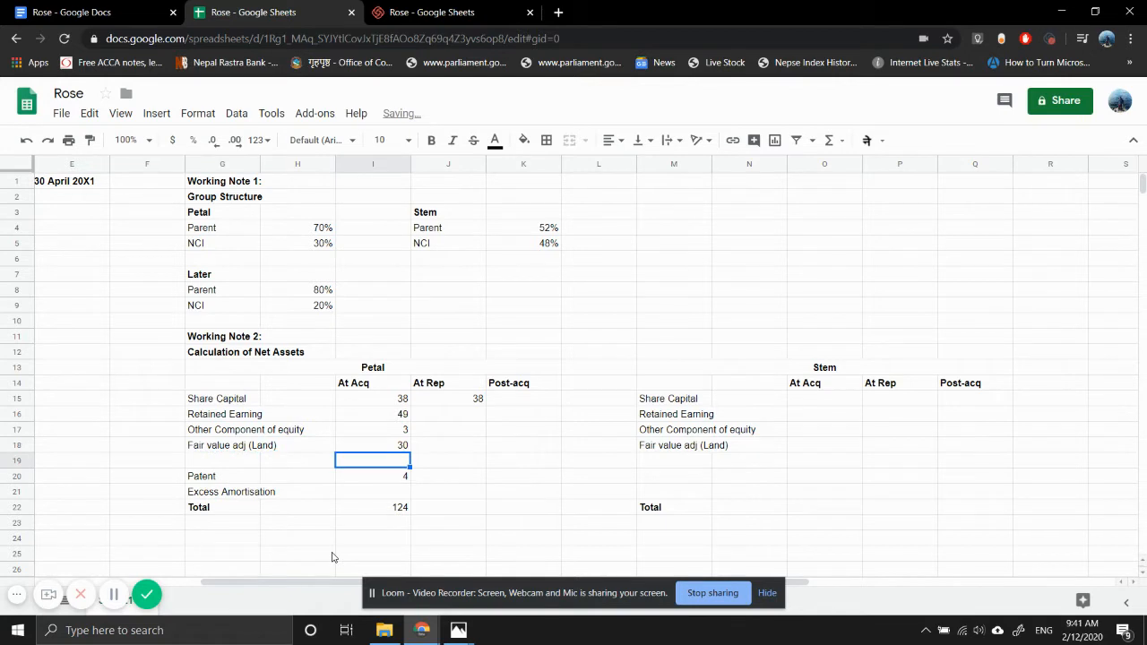
text(120)
key(Return)
- Replace the fixed 120 in the land adjustment formula in I18 with a reference to I19, giving =I19-I17-I16-I15
key(Up)
key(Up)
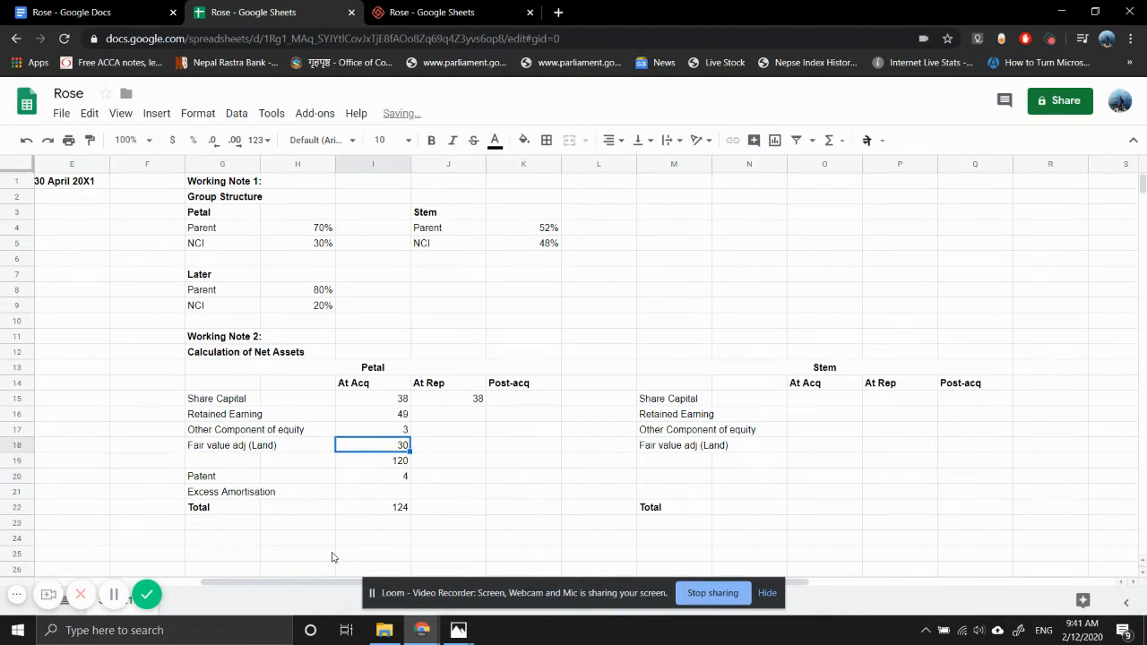
text(=120-I17-I16-I15)
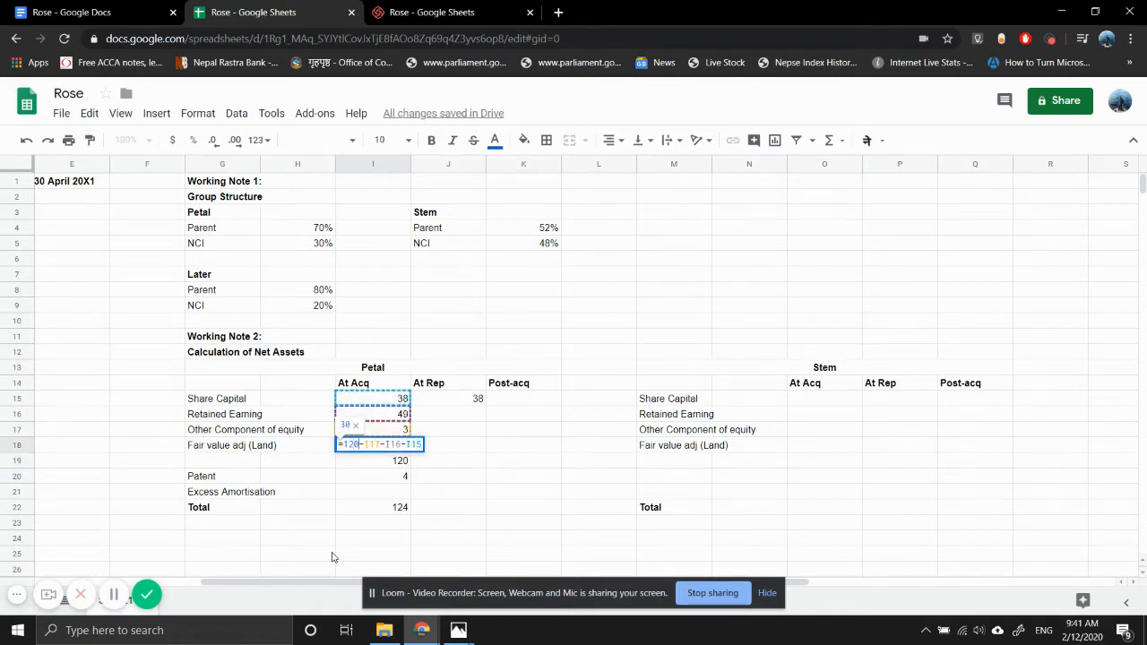
key(BackSpace)
key(BackSpace)
key(BackSpace)
text(I19)
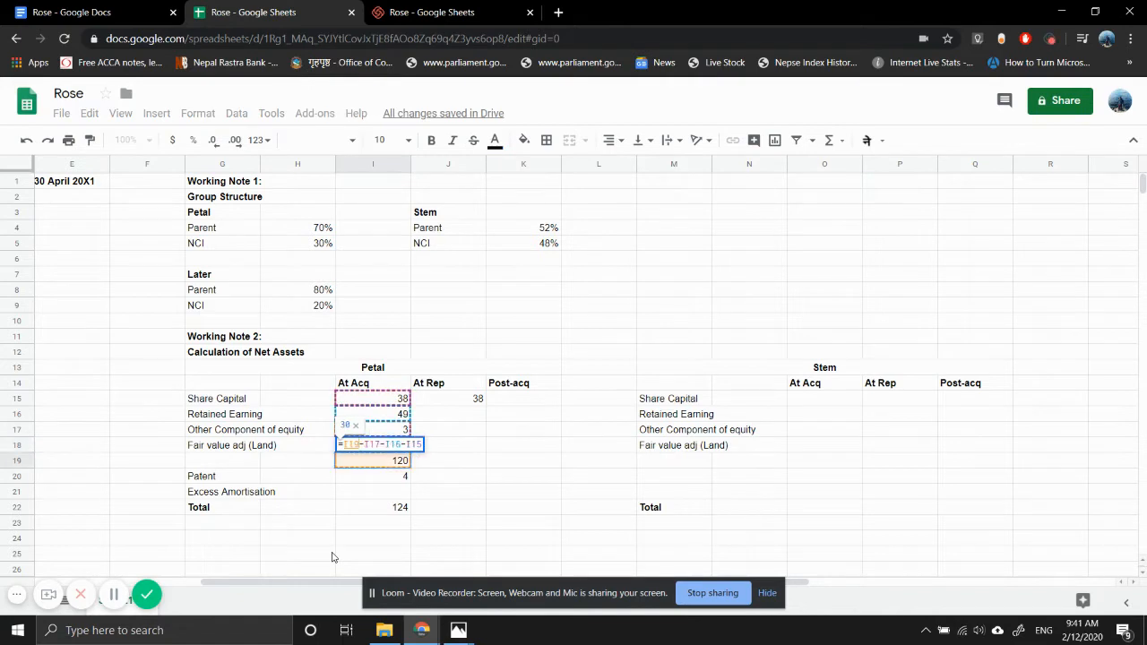
key(Return)
key(Up)
key(Down)
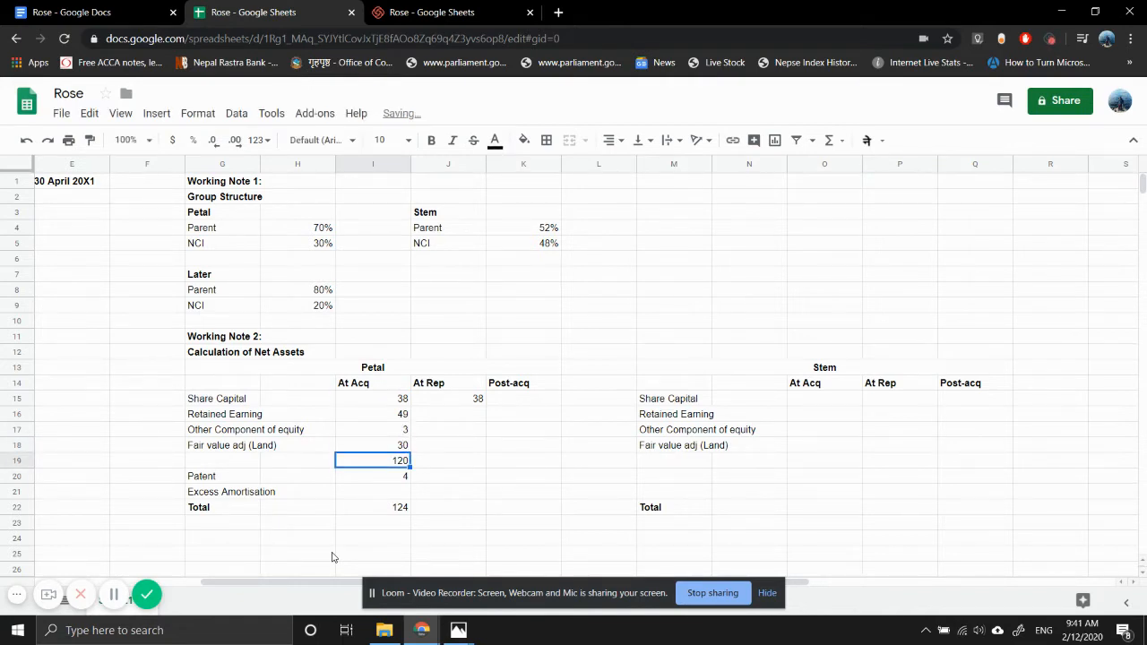
- Look up Petal's equity figures in the draft statements photo and enter At Rep retained earnings 56 in J16 and other components 4 in J17
key(Left)
key(Right)
key(Down)
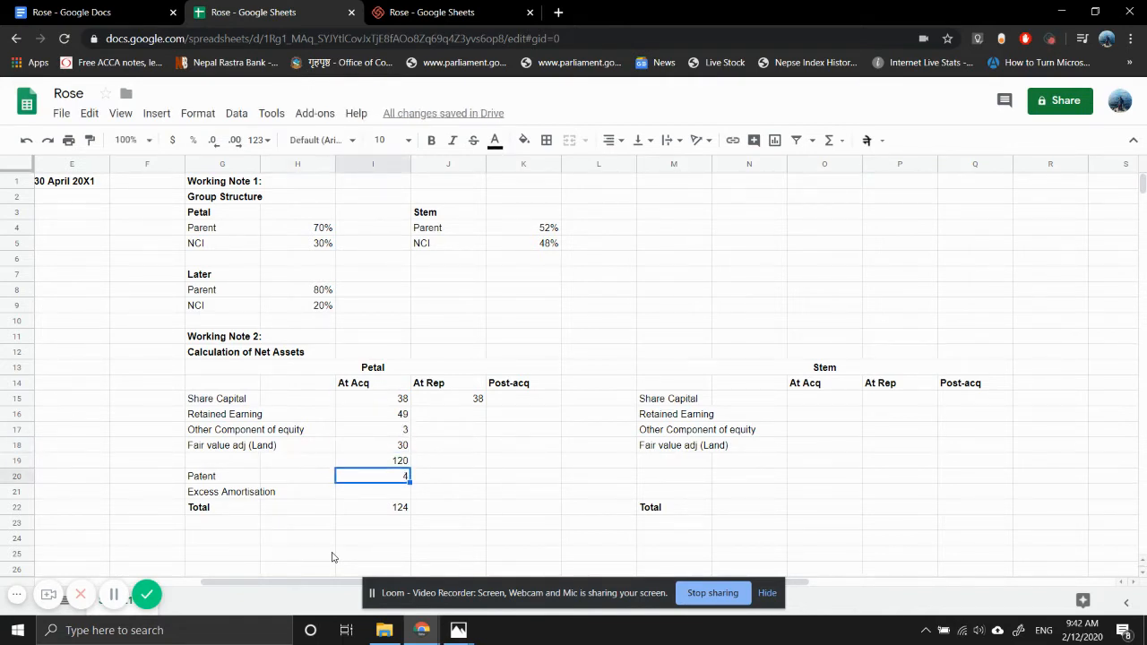
key(Right)
key(Up)
key(Up)
key(Up)
key(Up)
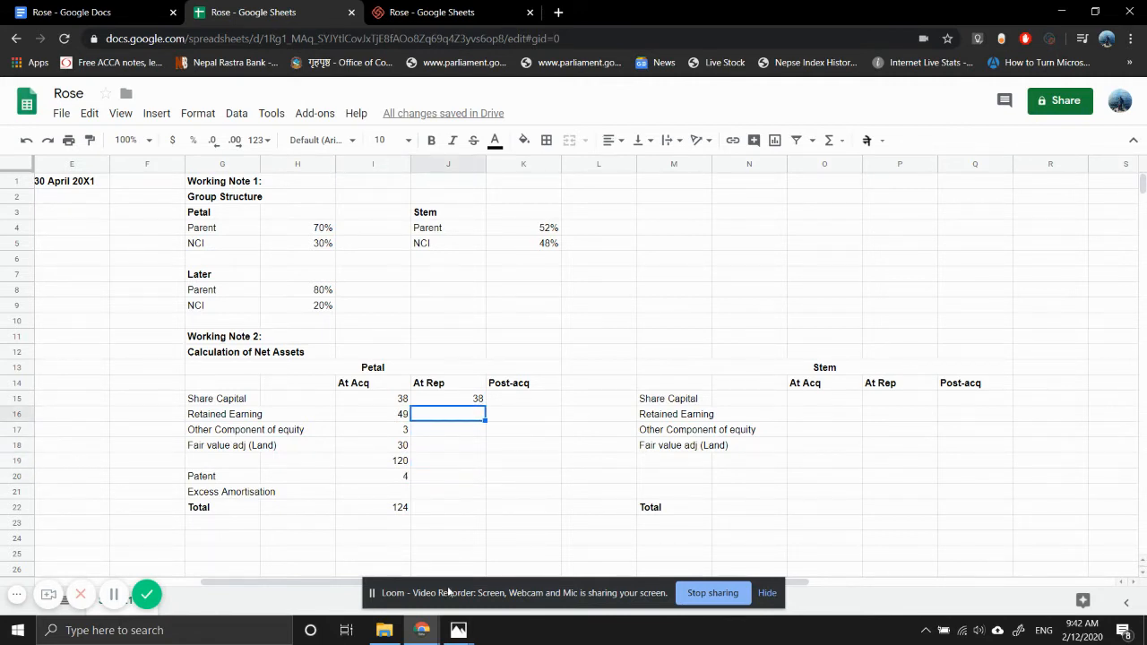
mouse_move(458, 630)
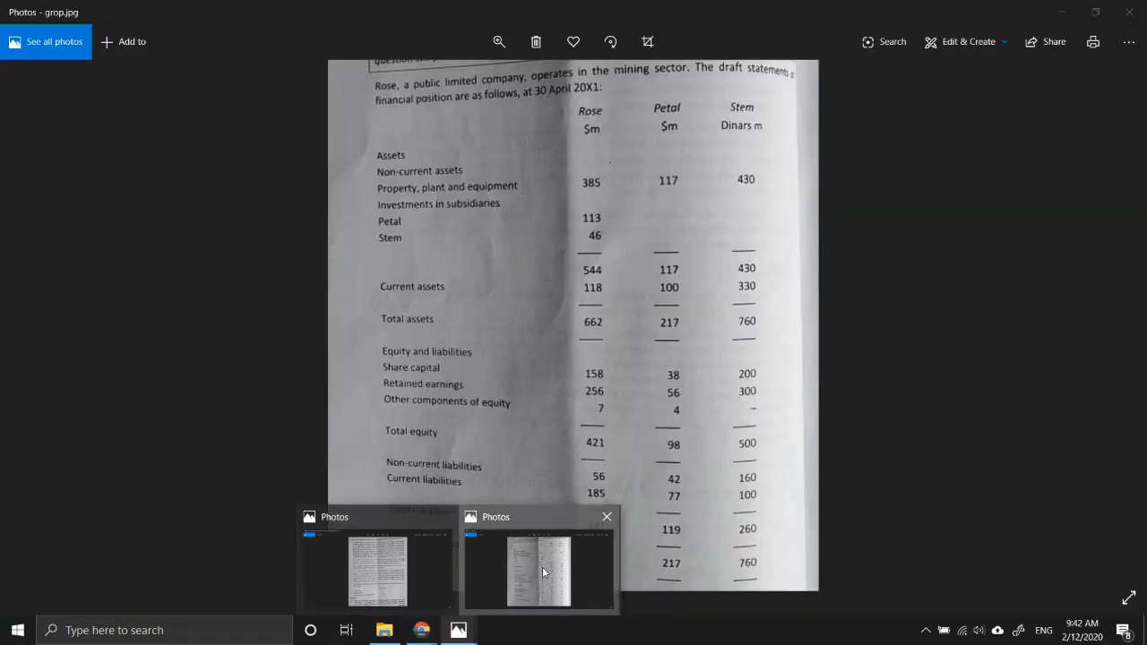
click(542, 566)
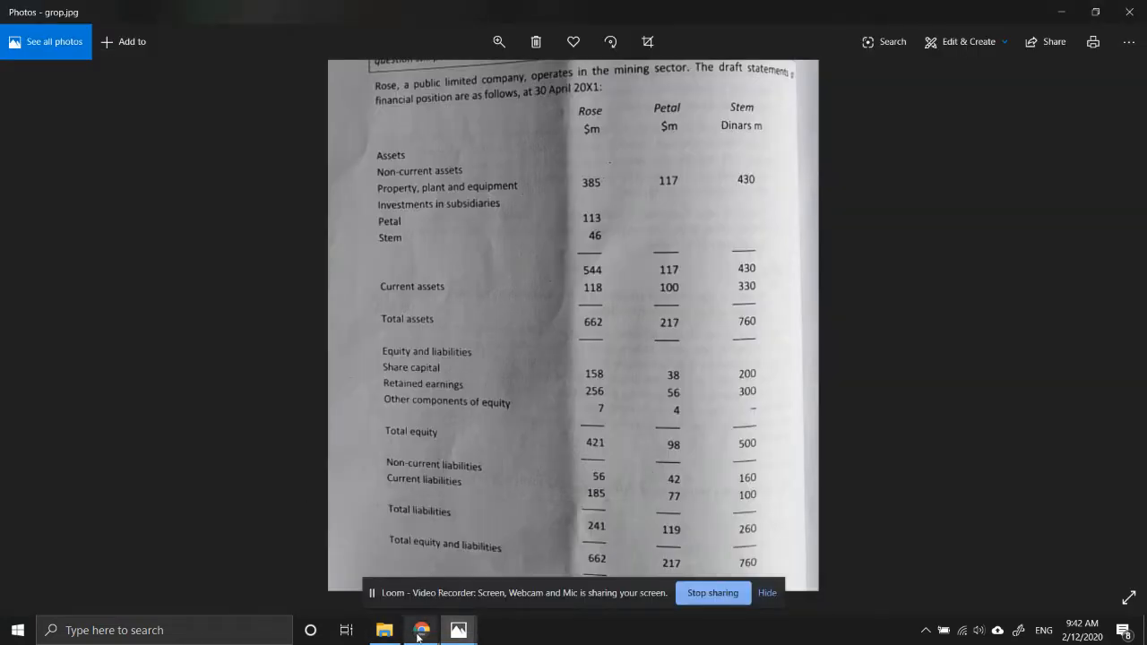
mouse_move(421, 629)
click(371, 590)
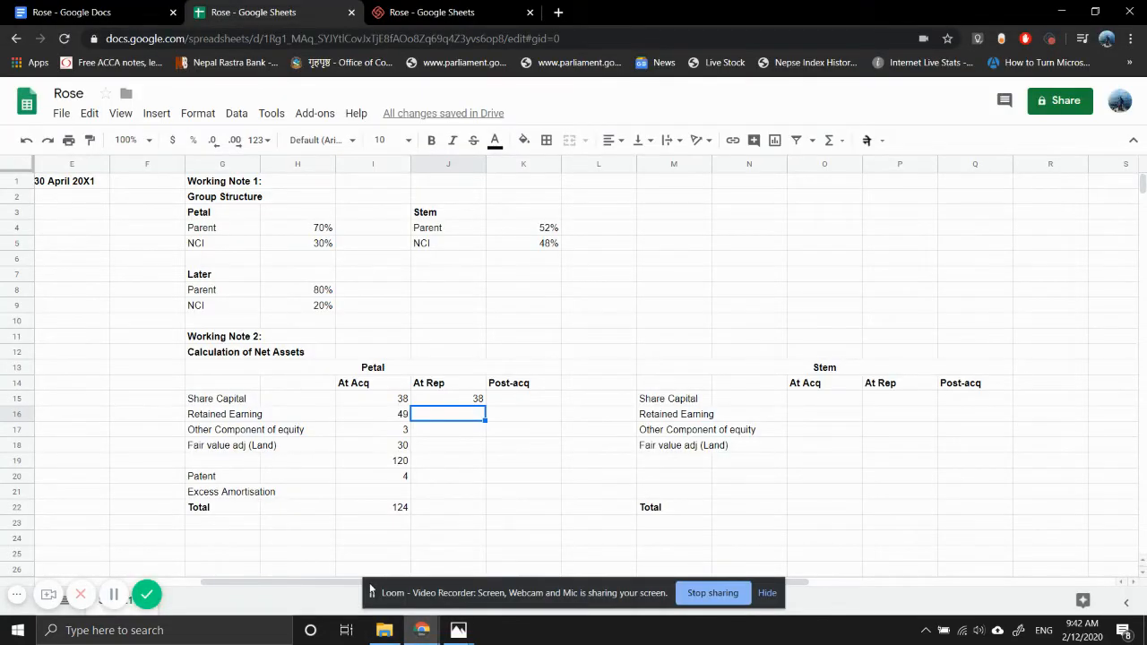
text(4)
text(56)
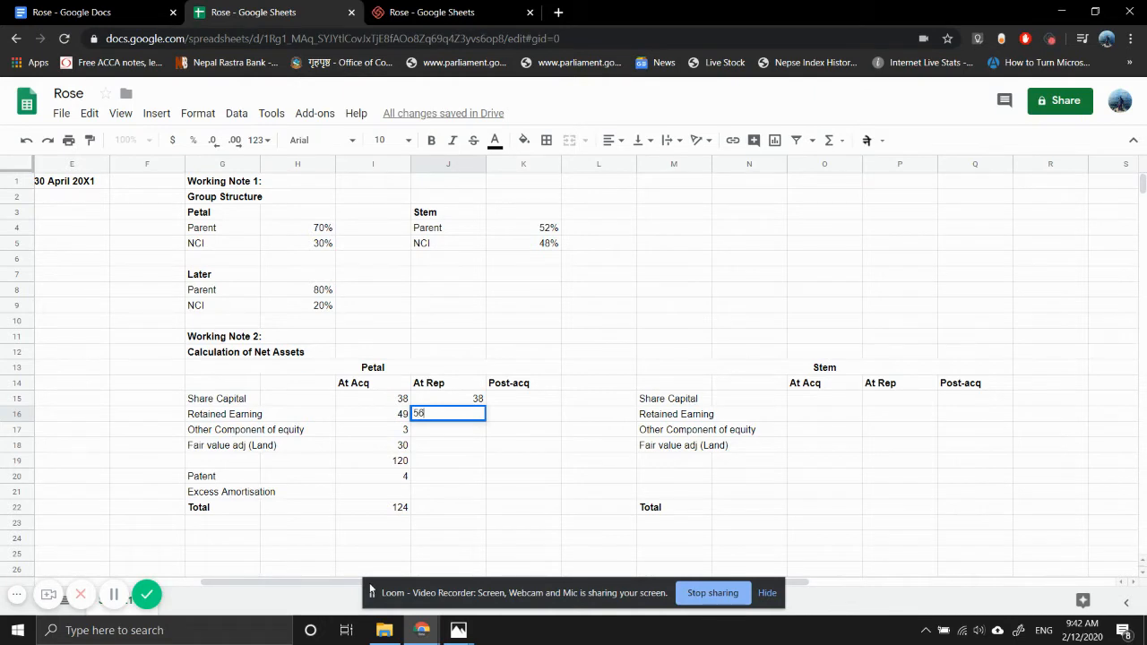
key(Return)
text(4)
key(Return)
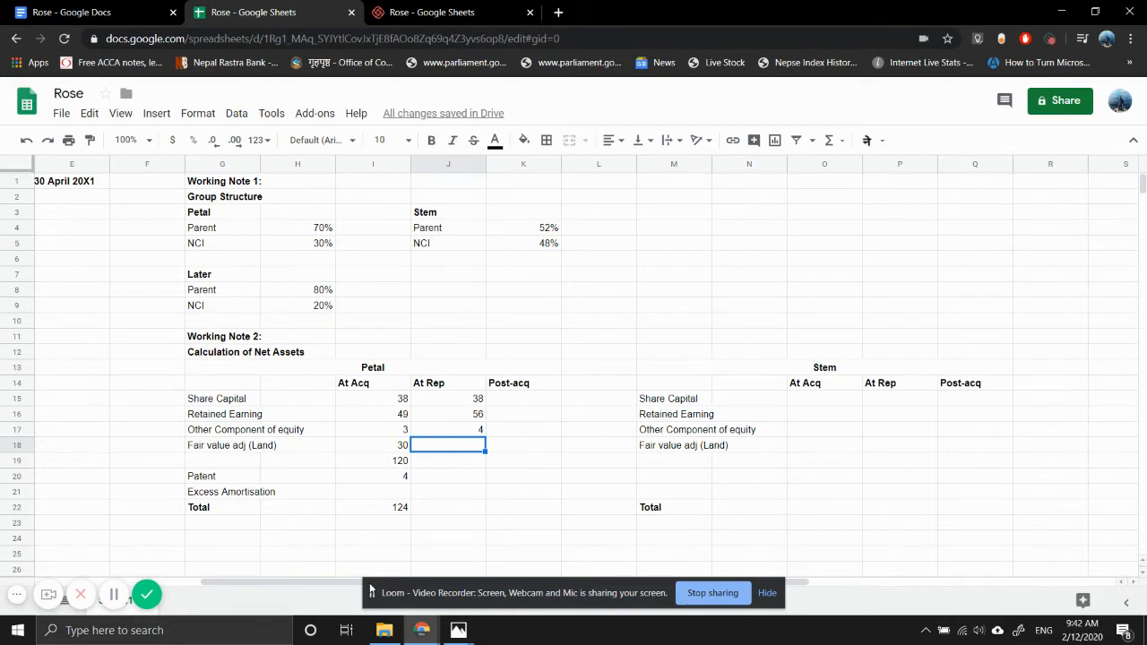
- Link Petal's At Rep land fair value adjustment in J18 to the At Acq value with =I18
text(=)
key(Left)
key(Return)
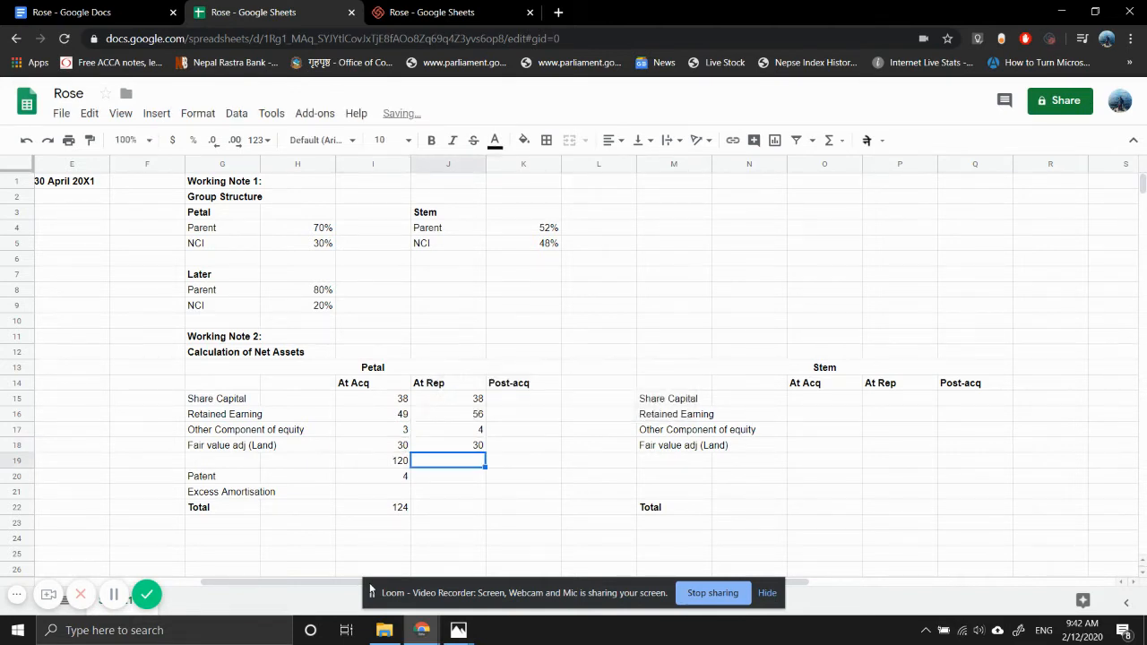
- Subtotal Petal's At Rep net assets excluding the patent in J19 with a SUM of J15:J18
text(=SUM()
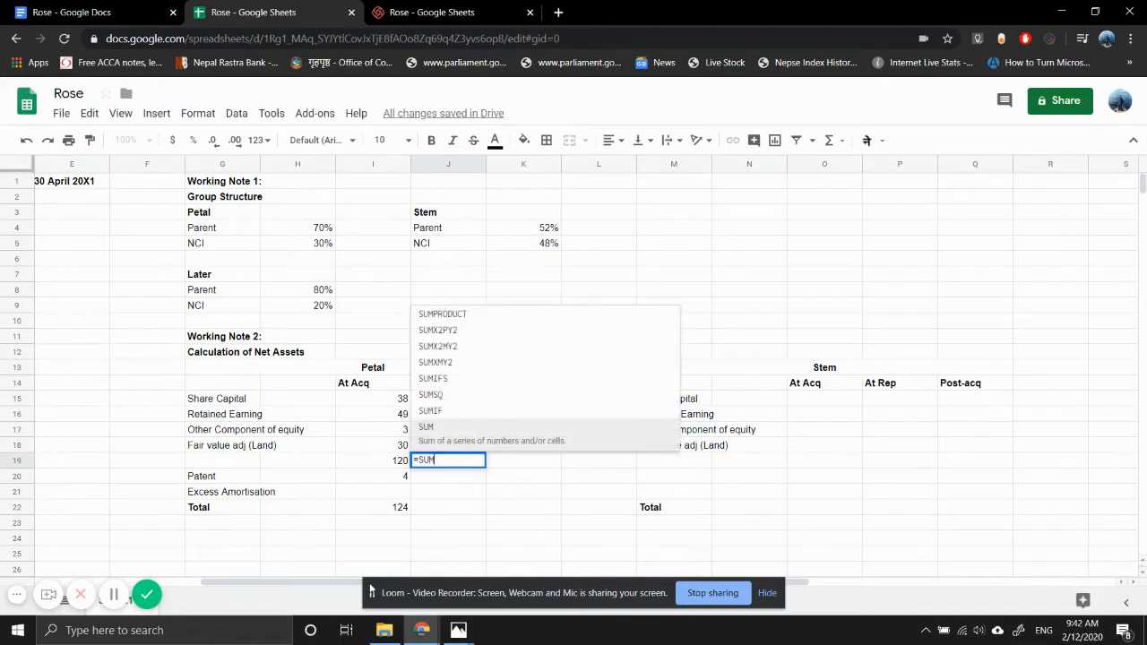
key(Up)
key(shift+Up)
key(shift+Up)
key(shift+Up)
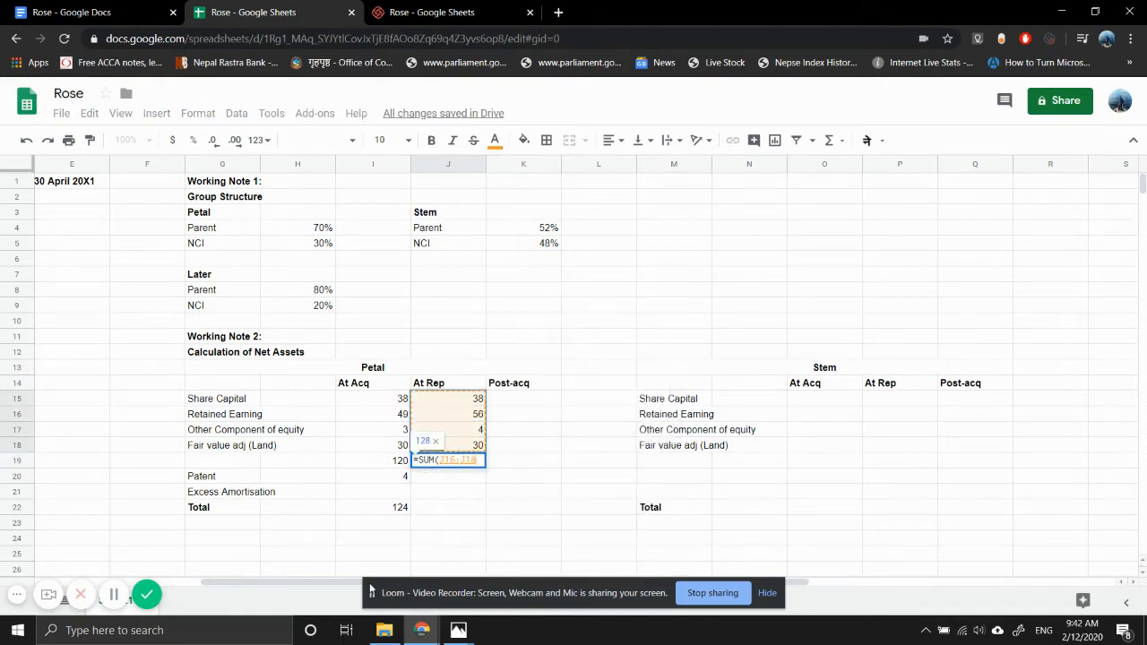
key(Return)
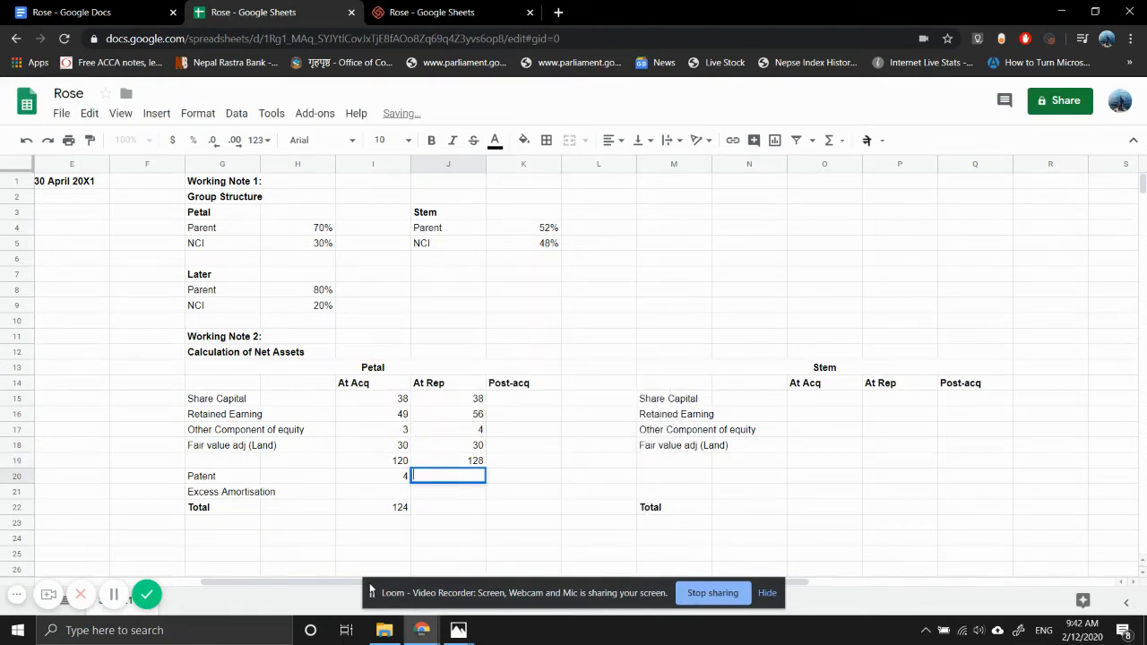
- Link Petal's At Rep patent value in J20 to the At Acq value with =I20
text(=)
key(Left)
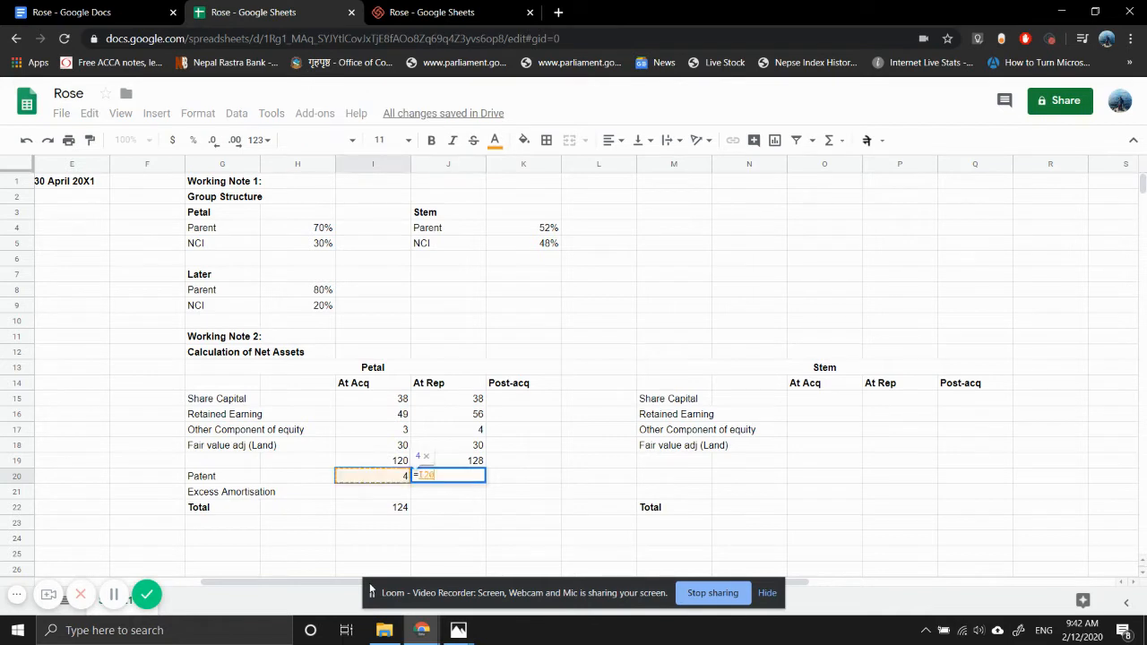
key(Return)
- Begin Petal's At Rep excess amortisation formula in J21 with =4/ and consult the question notes photo for the patent's remaining term
text(=4/)
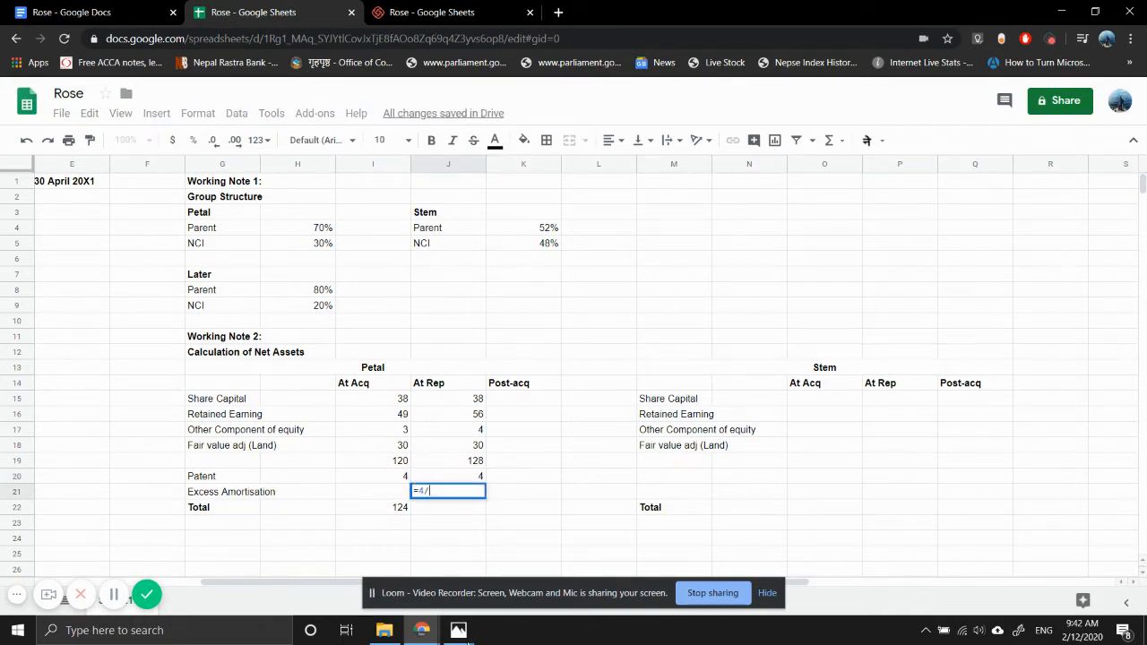
mouse_move(455, 630)
click(402, 584)
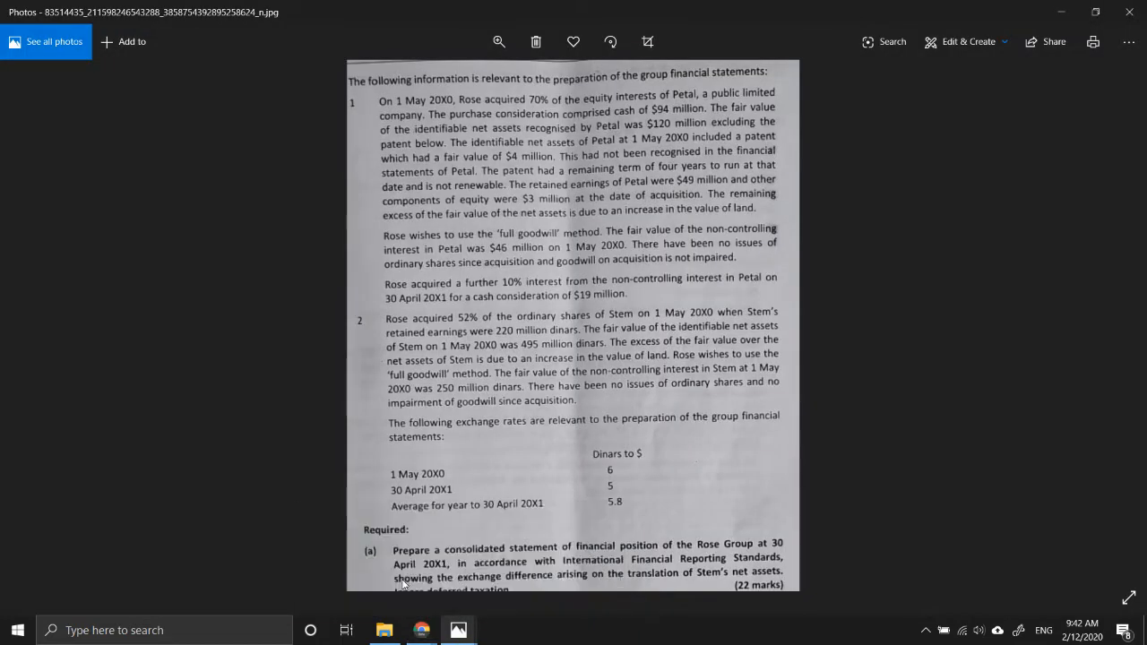
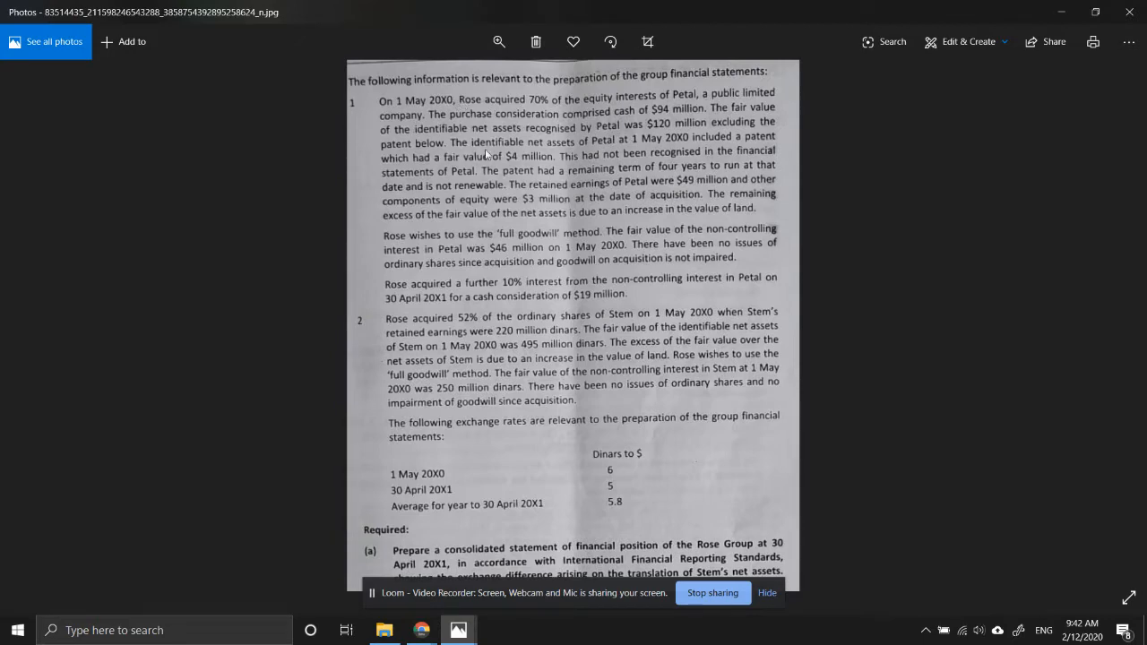
- Switch back to the Google Sheets workbook and enter Petal's At Rep excess amortisation in J21 as =-4/4
mouse_move(421, 629)
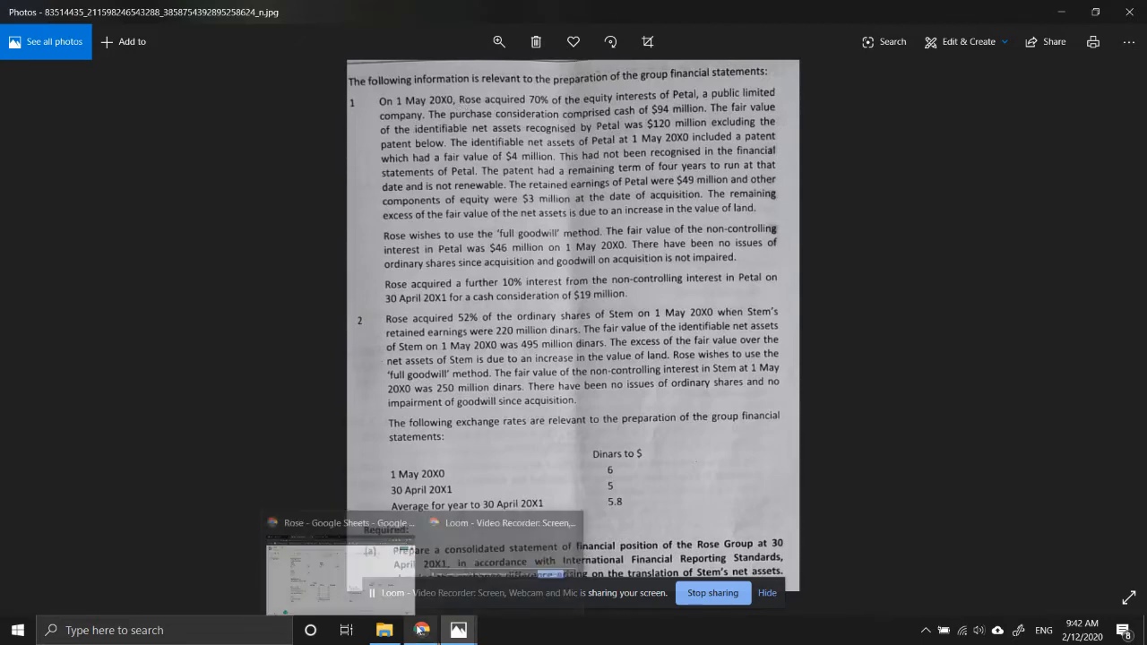
click(331, 543)
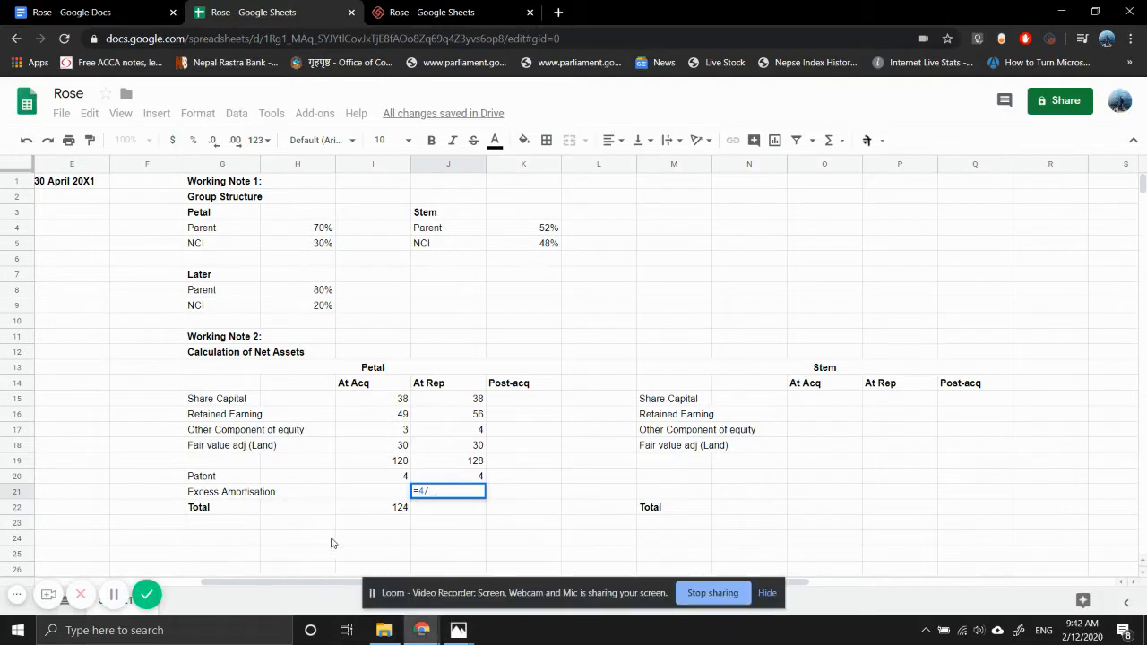
text(4*1)
key(Return)
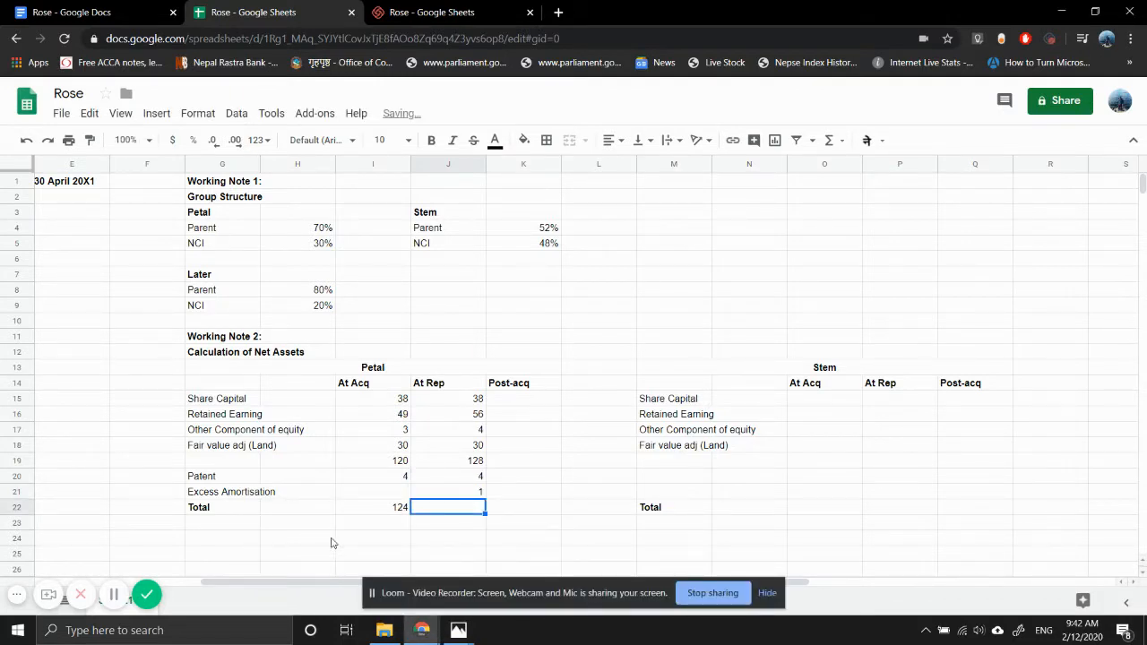
key(Up)
text(=-4/4)
key(Return)
- Total Petal's At Rep net assets in J22 with a SUM of J19:J21
text(=)
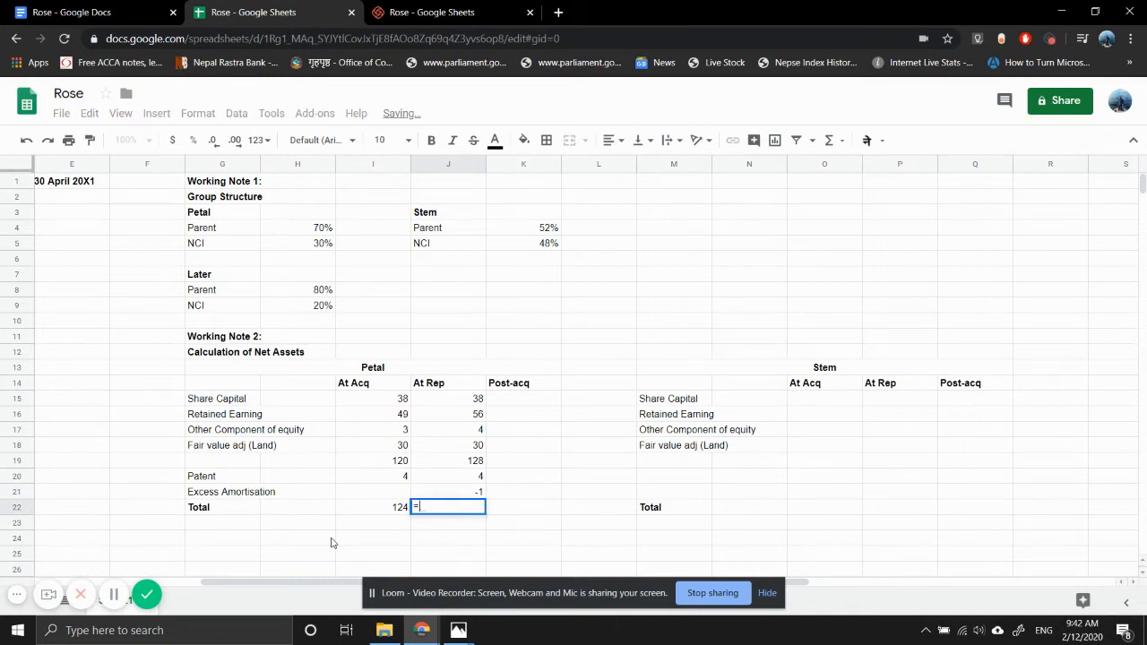
text(SUM()
key(Up)
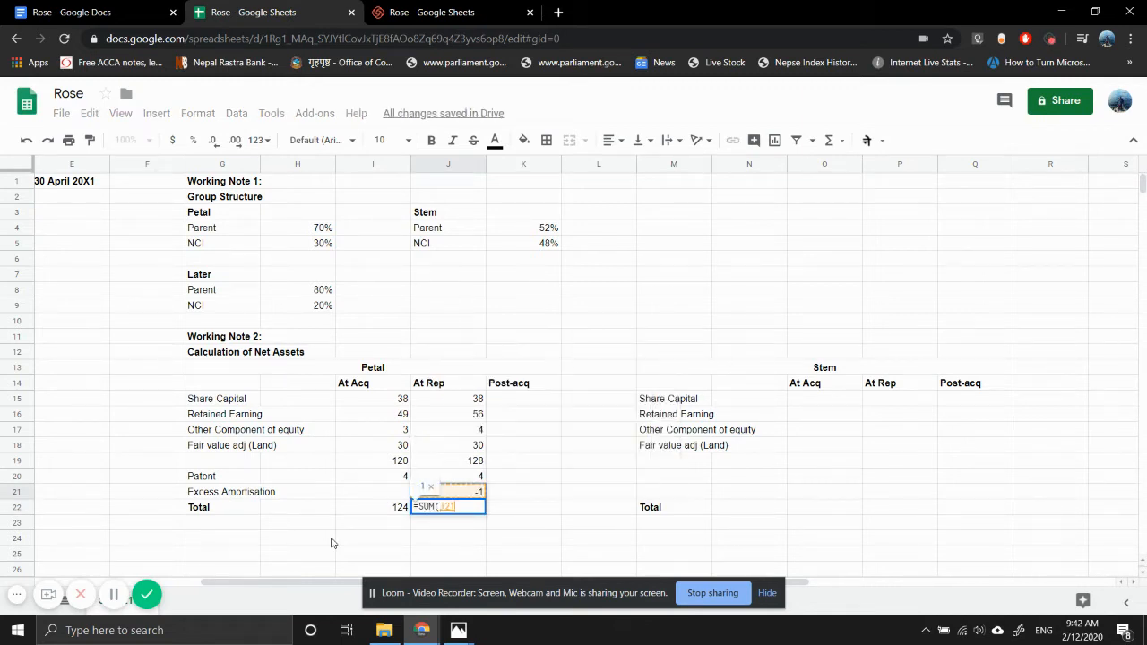
key(shift+Up)
key(shift+Up)
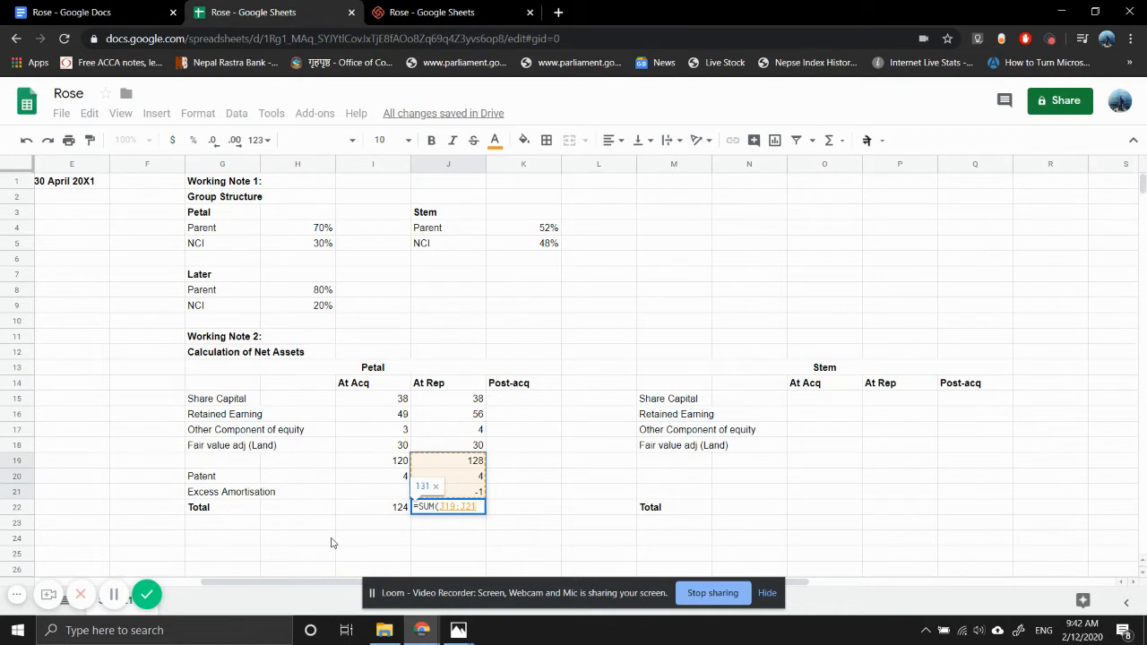
key(Return)
- Calculate Petal's total post-acquisition movement in K22 with =J22-I22
key(Up)
key(Right)
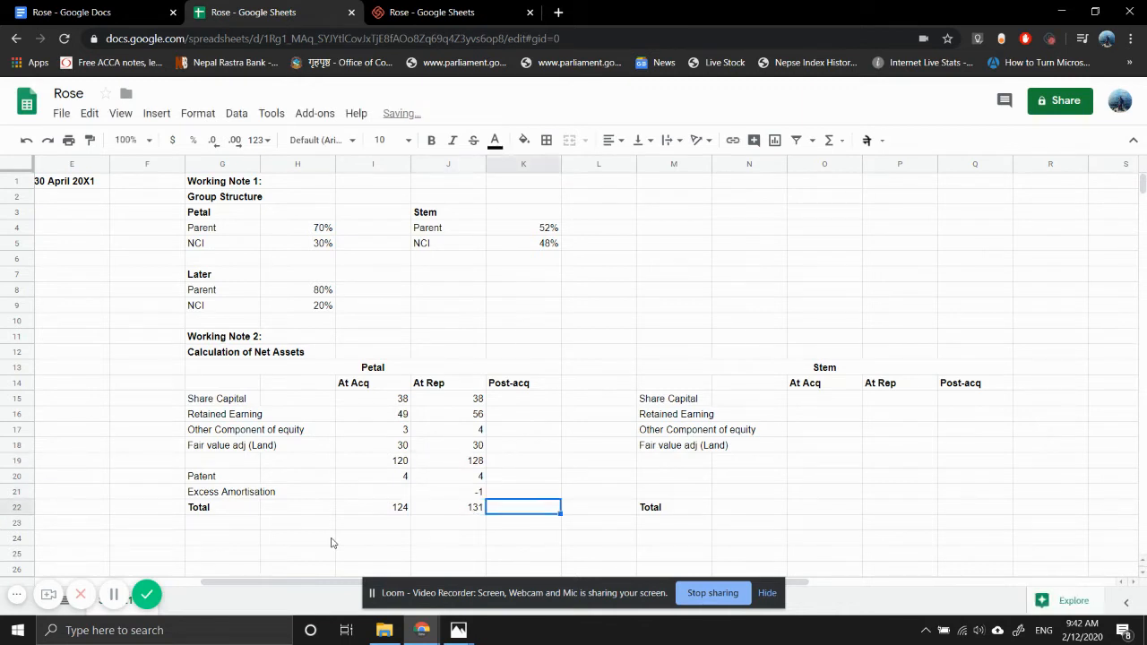
text(=)
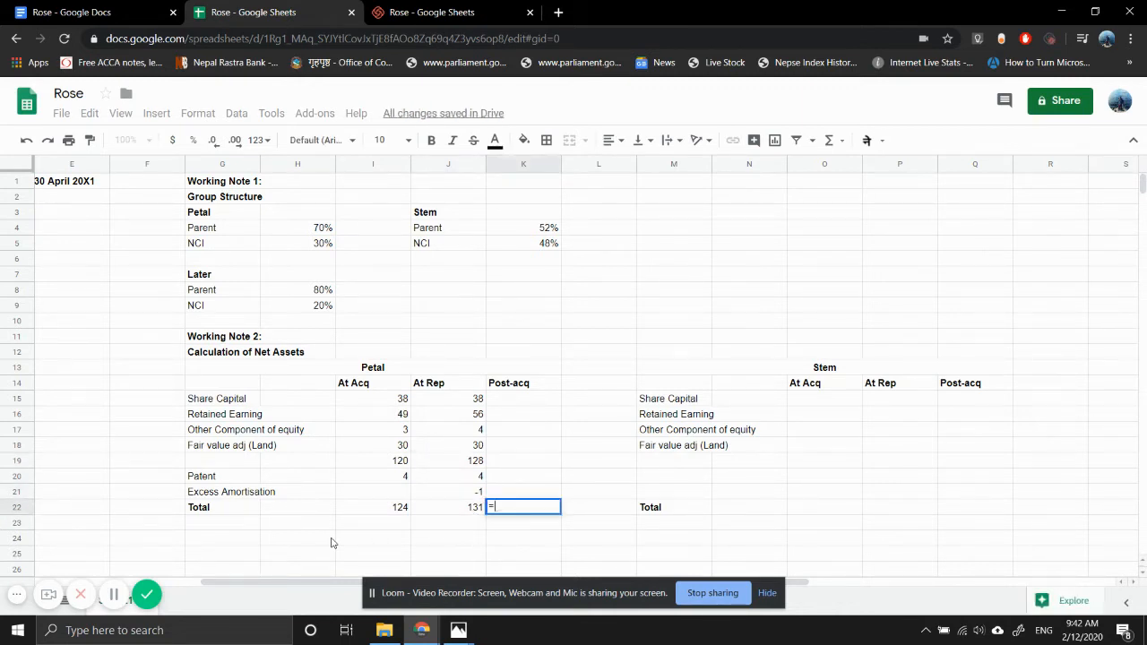
key(Left)
text(-)
key(Left)
key(Left)
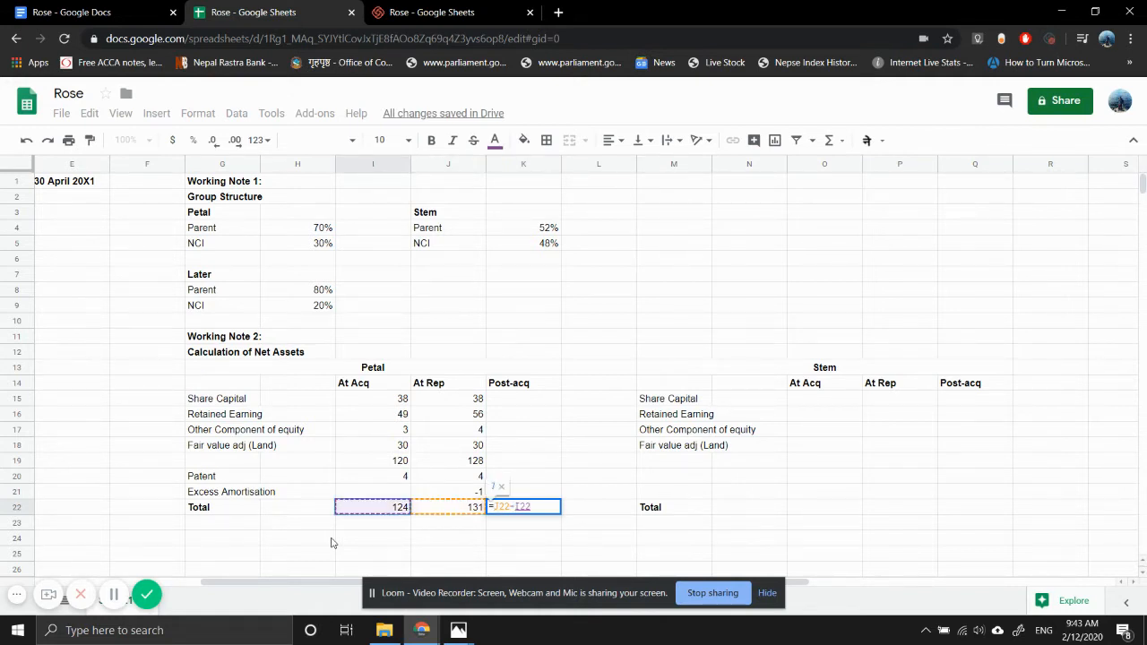
key(Return)
- Delete row 19, which holds the net assets subtotals excluding the patent
key(Up)
key(Up)
key(Up)
key(Up)
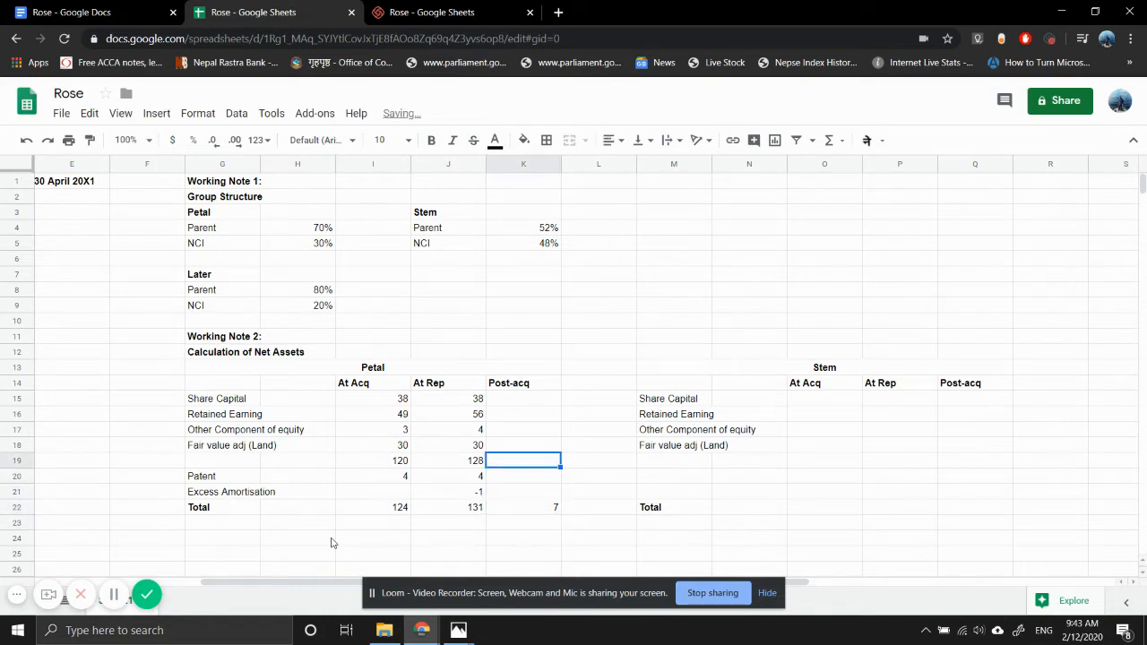
key(shift+Left)
key(shift+Left)
key(shift+Left)
key(shift+Left)
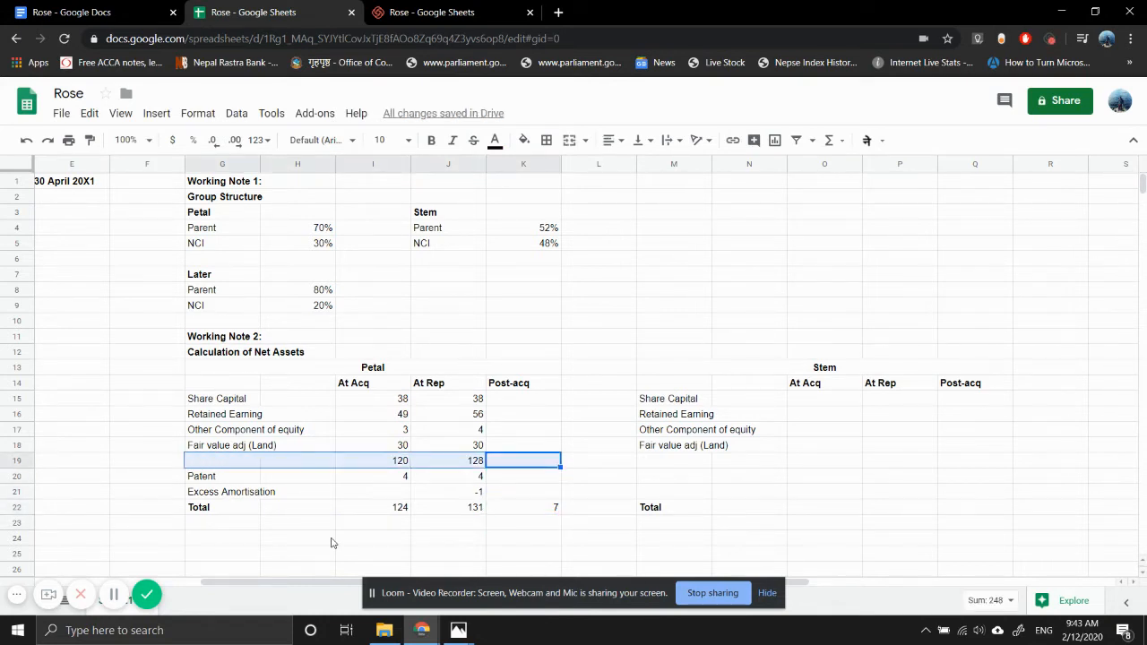
key(alt+e)
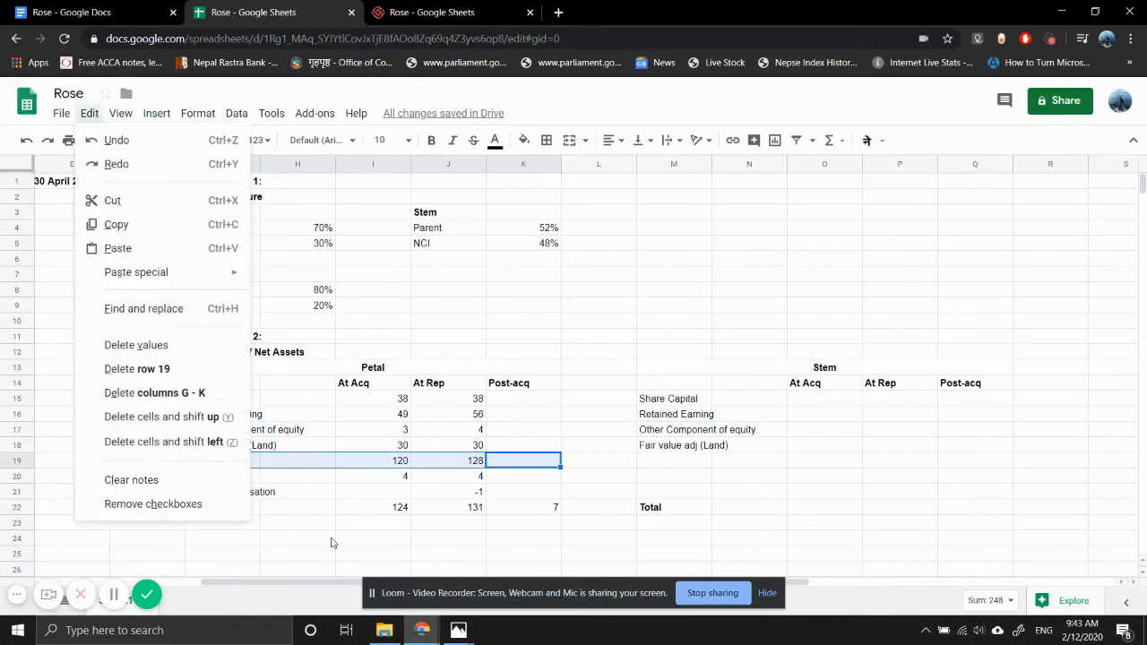
key(d)
key(Up)
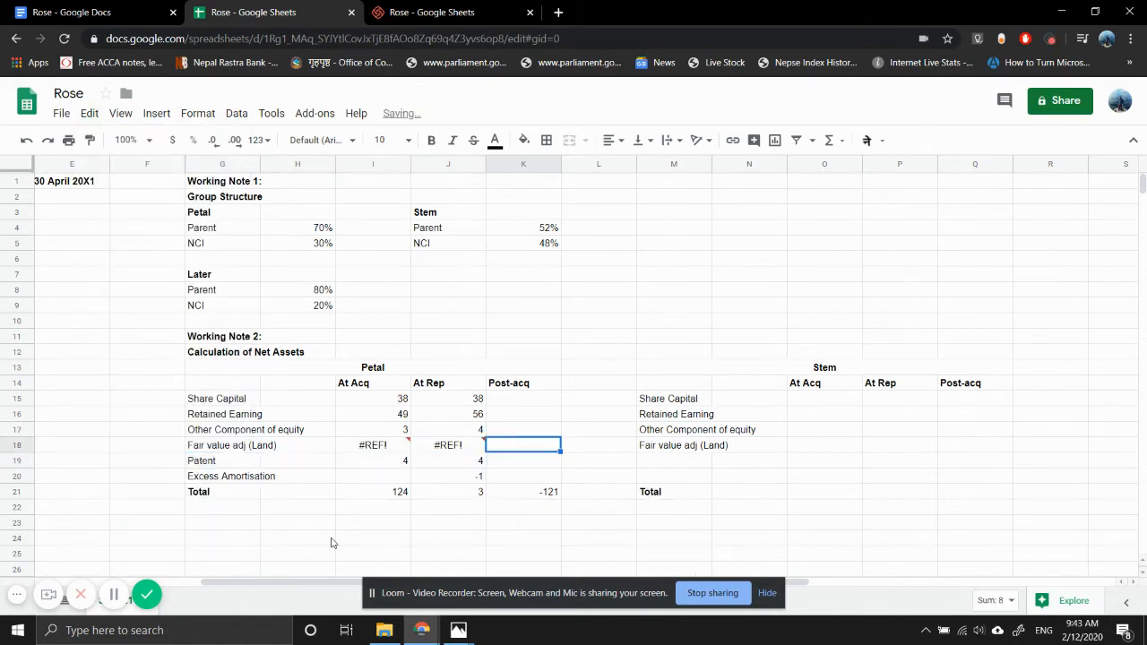
- Repair Petal's At Acq land fair value adjustment in I18 by replacing the broken reference with 120, giving =120-I17-I16-I15
key(Left)
key(Left)
key(F2)
key(Left)
key(Left)
key(Left)
key(Left)
key(Left)
key(Left)
key(Left)
key(Left)
key(Left)
key(Left)
key(Left)
key(Left)
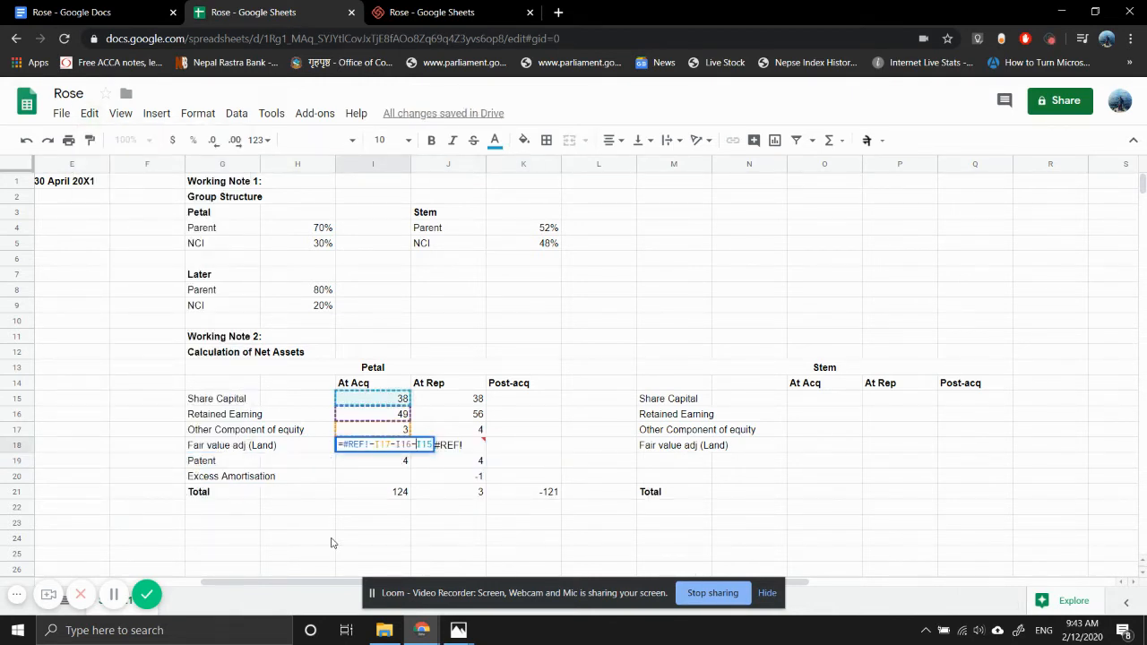
key(BackSpace)
key(BackSpace)
key(BackSpace)
key(BackSpace)
key(BackSpace)
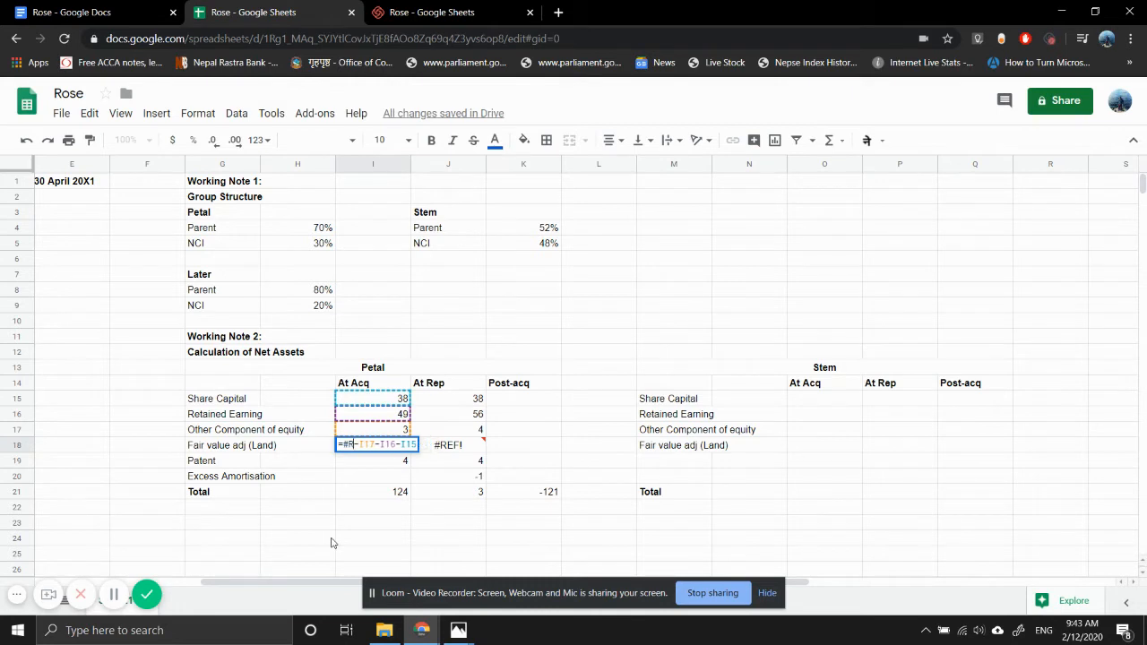
text(120)
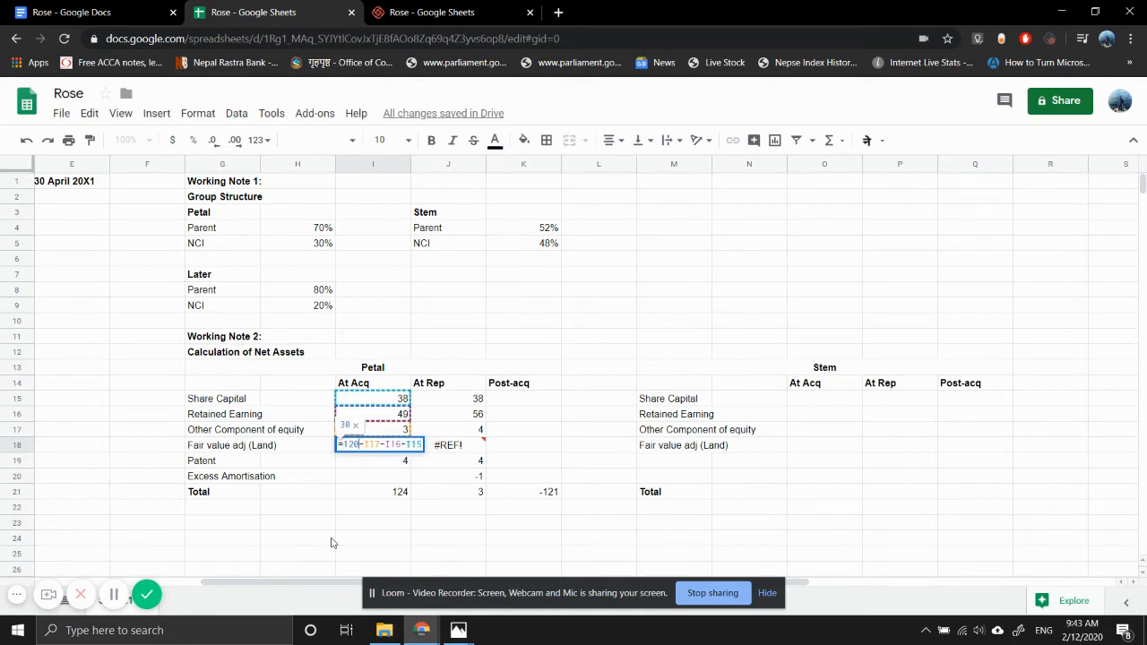
key(Return)
- Re-enter Petal's At Rep total in J21 as a SUM of J15:J20
key(Right)
key(Right)
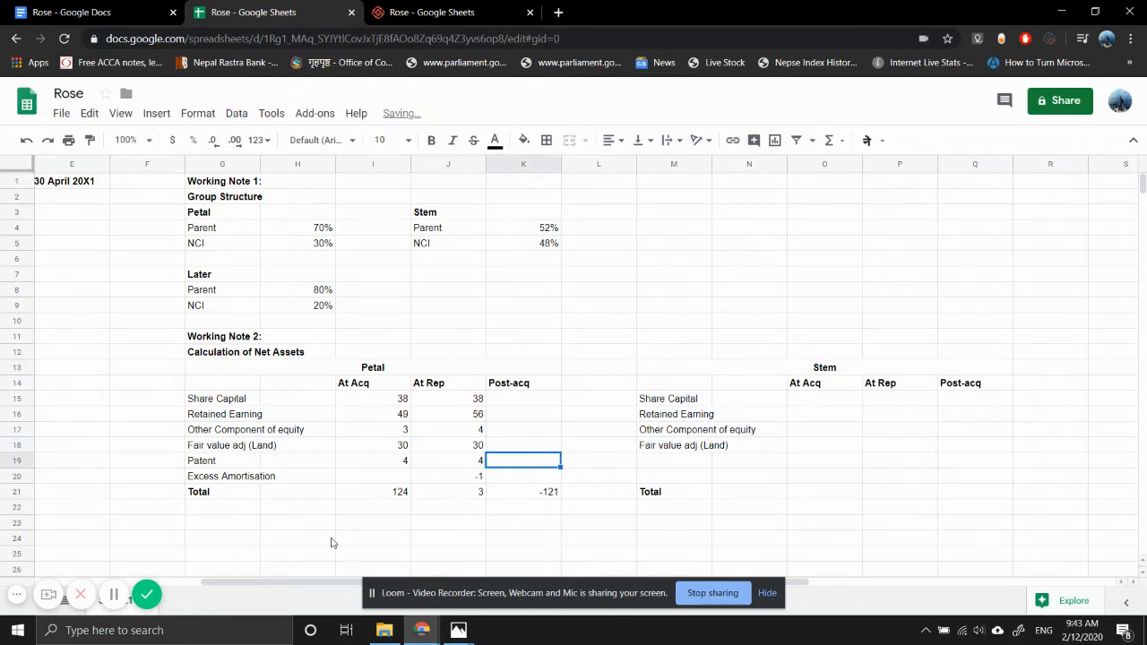
key(Up)
key(Up)
key(Down)
key(Down)
key(Down)
key(Down)
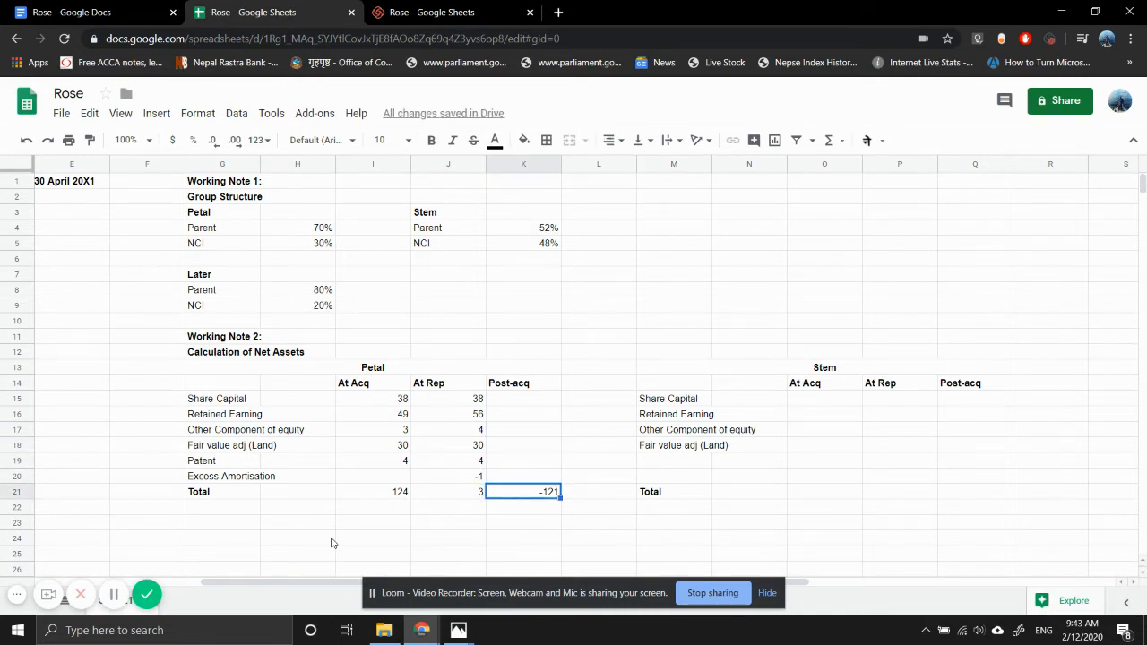
key(Left)
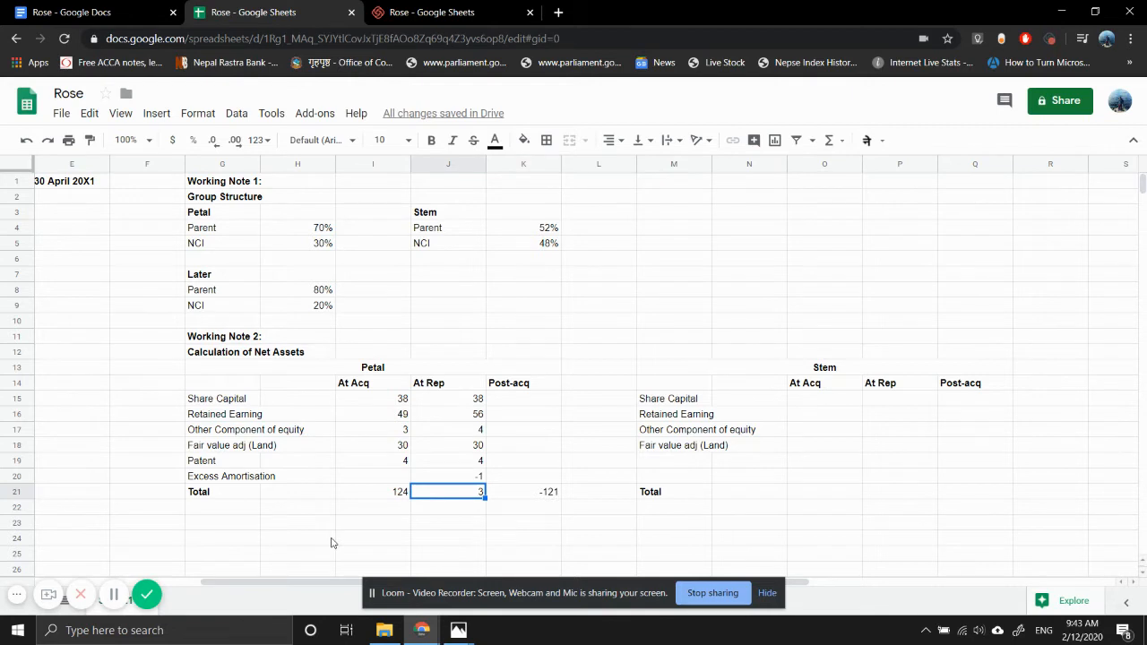
text(=SUM()
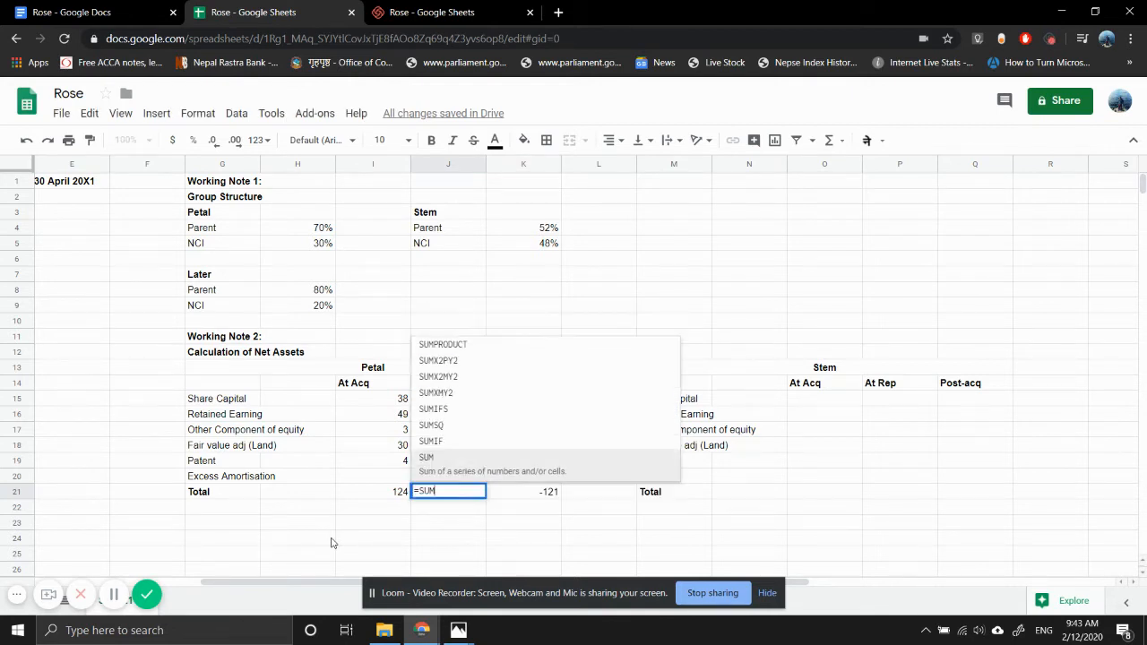
key(Up)
key(shift+Up)
key(shift+Up)
key(shift+Up)
key(shift+Up)
key(shift+Up)
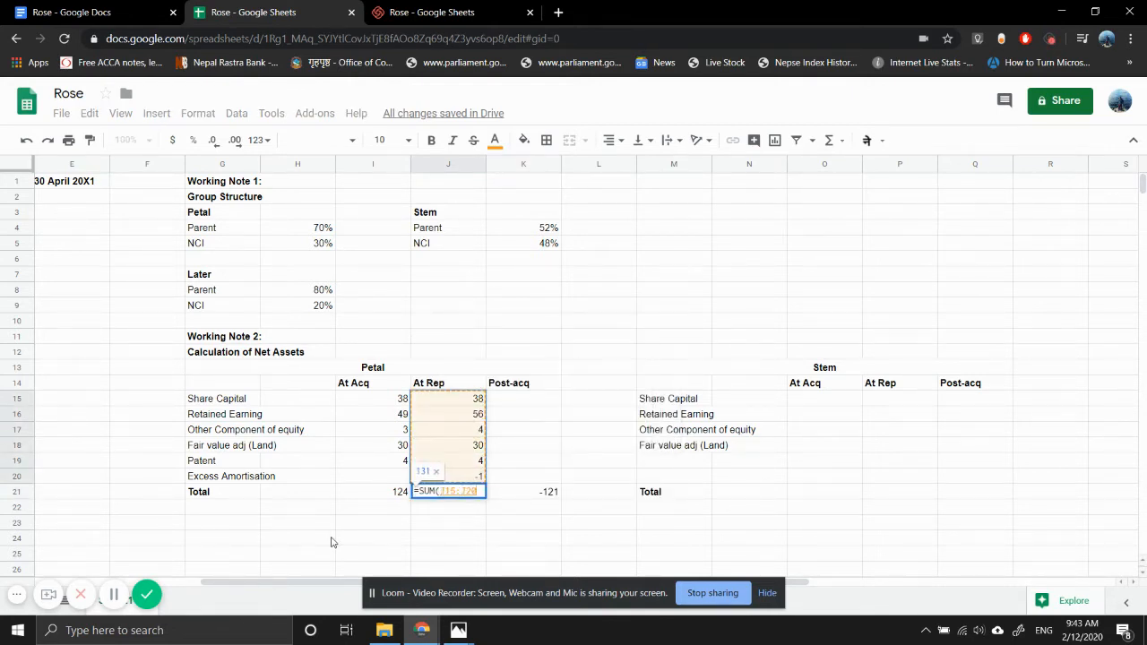
key(Return)
- Copy the At Rep total formula from J21 into Petal's At Acq total in I21
key(Up)
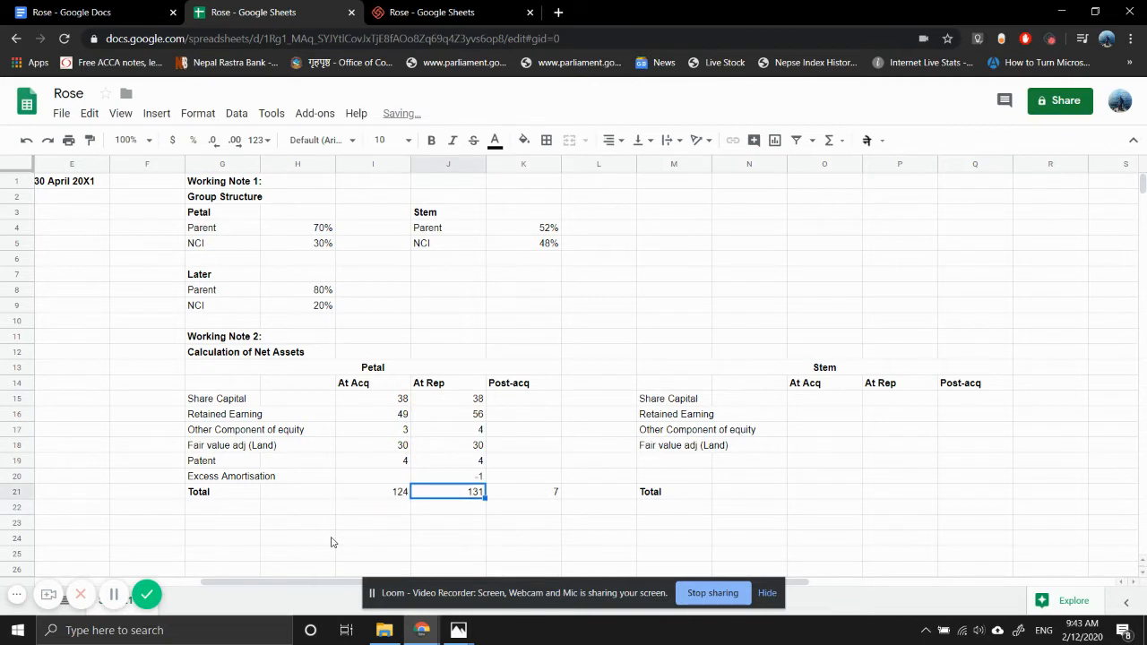
key(ctrl+c)
key(Left)
key(ctrl+v)
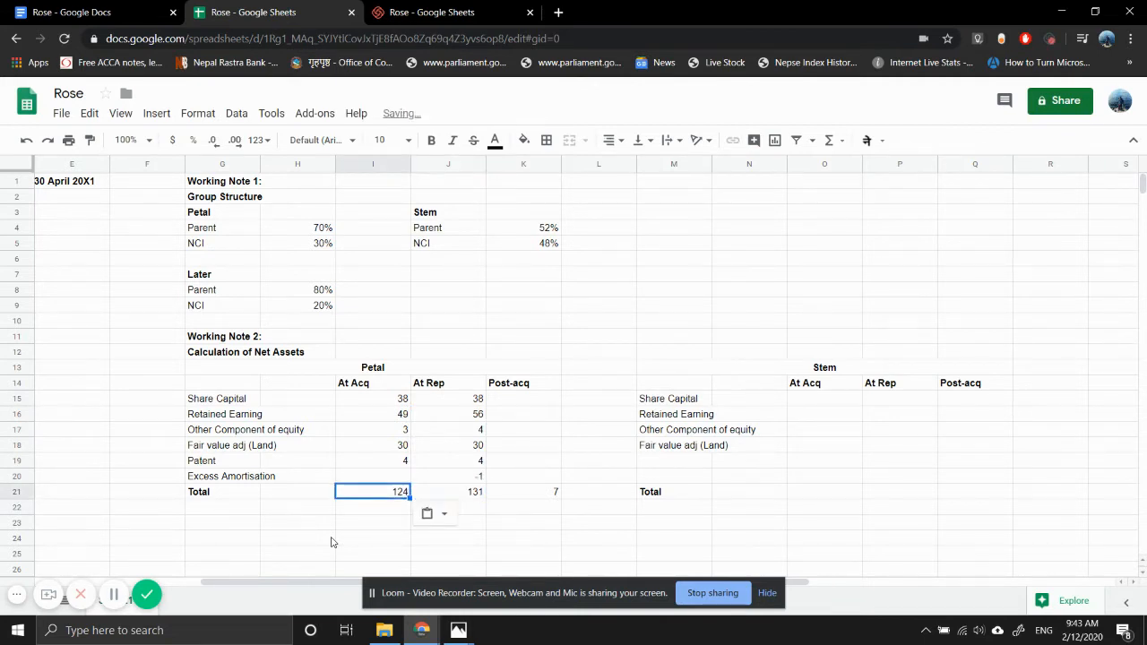
- Copy the post-acquisition formula from K21 to Petal's individual net asset lines in K15:K20
key(Right)
key(Right)
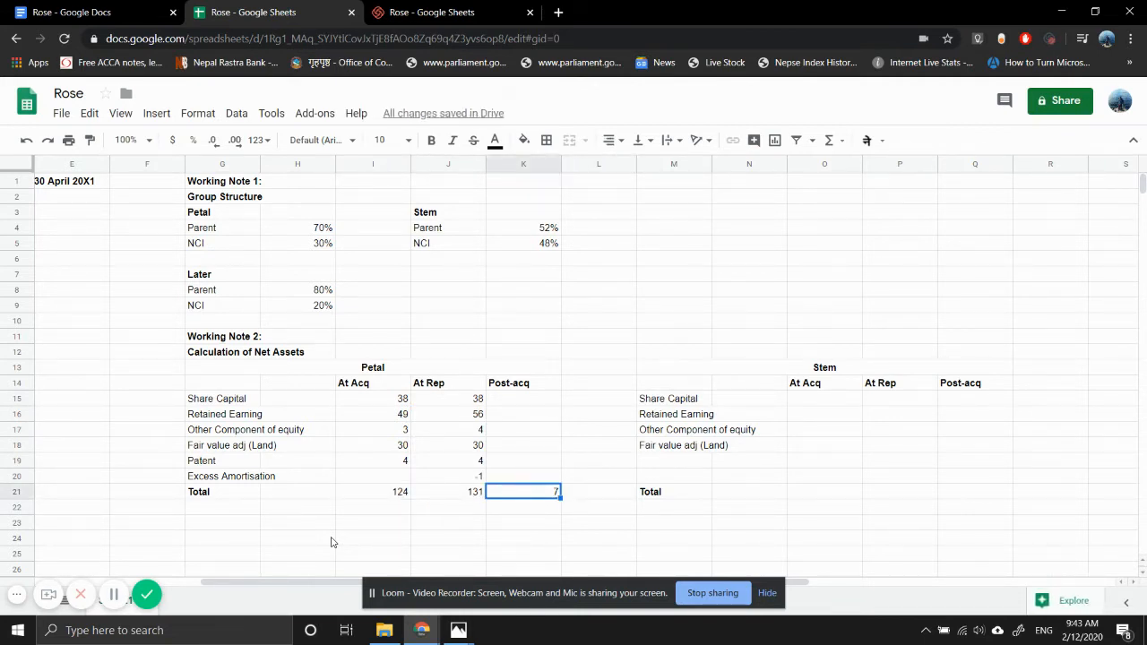
key(ctrl+c)
key(Up)
key(shift+Up)
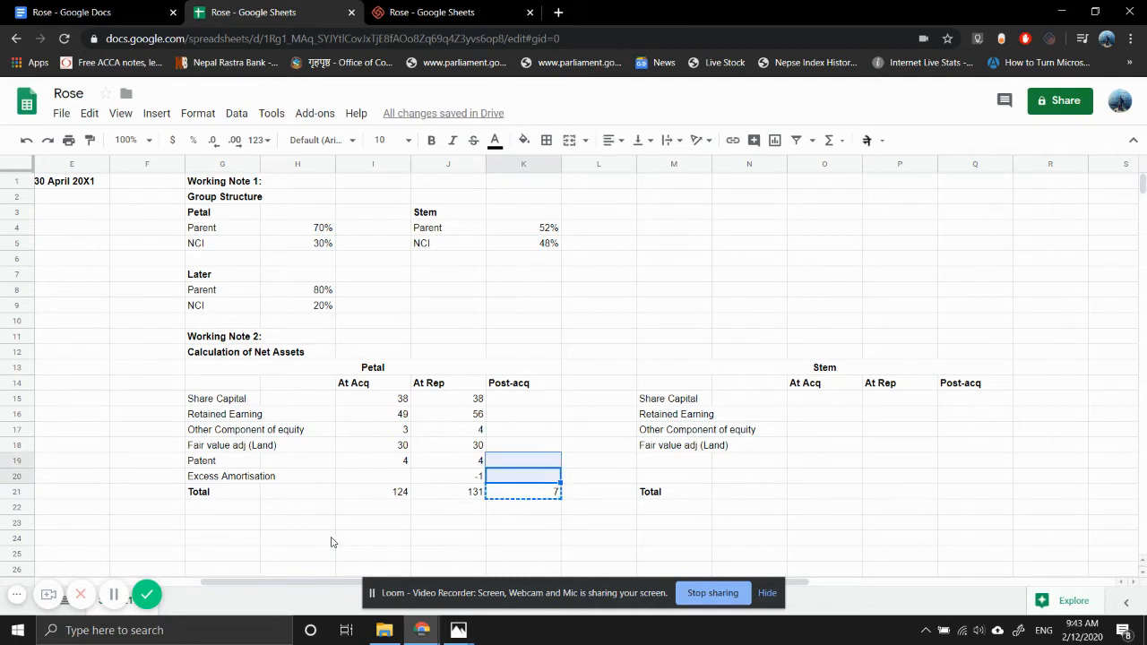
key(shift+Up)
key(shift+Up)
key(shift+Up)
key(shift+Up)
key(ctrl+v)
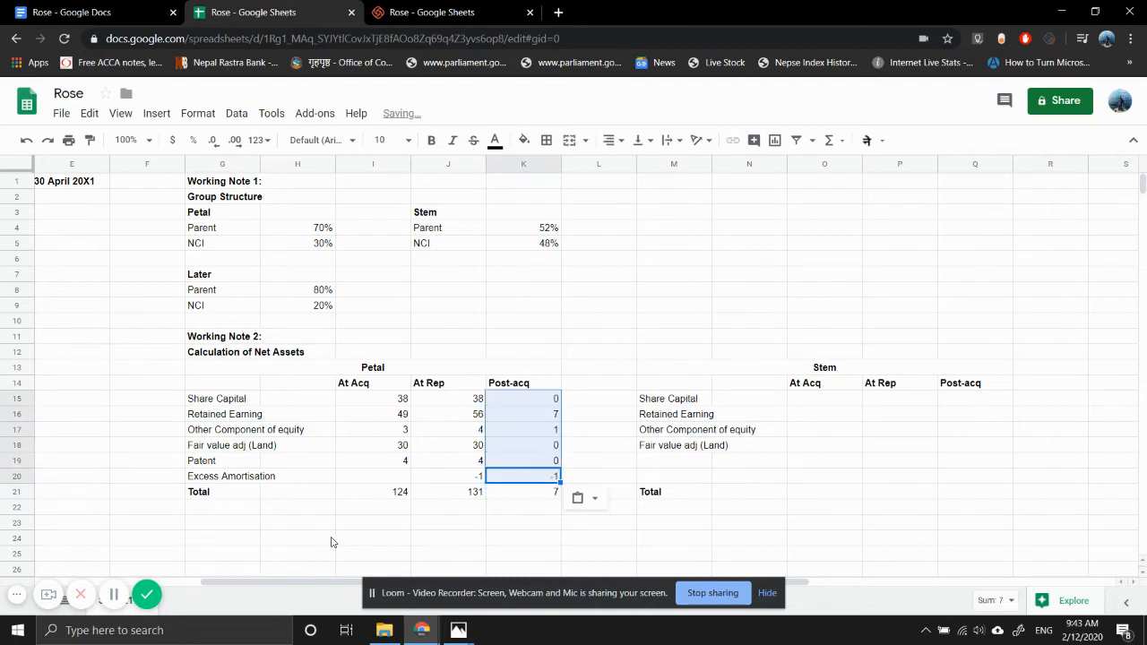
- Make Petal's net asset totals in I21:K21 bold
key(Down)
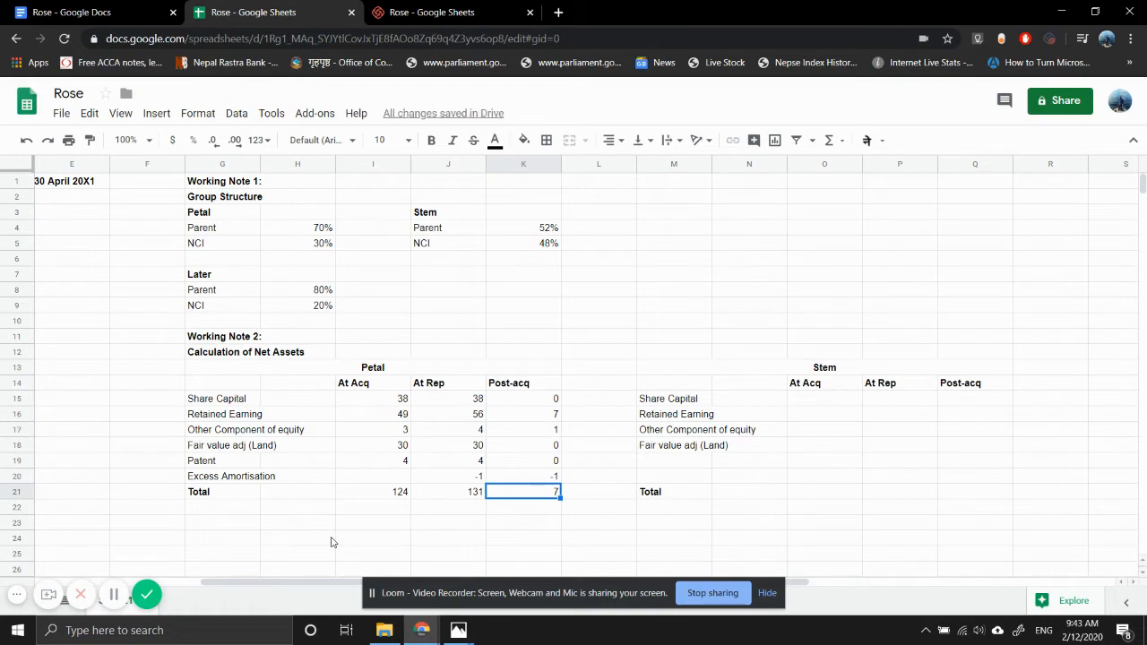
key(Right)
key(Right)
key(Right)
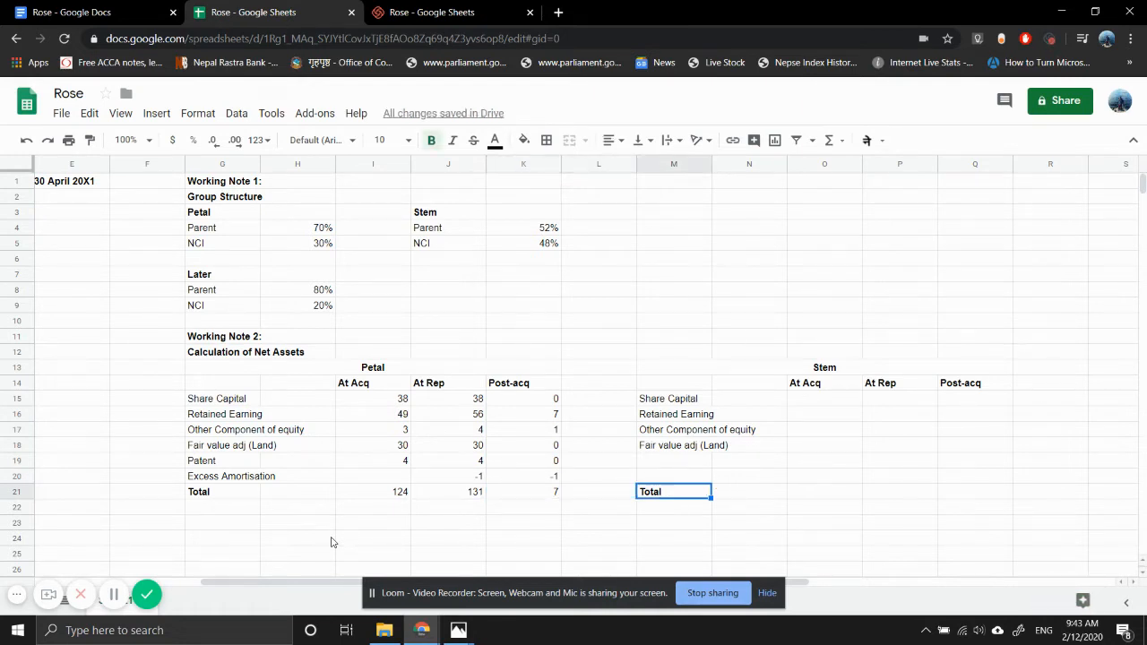
key(Left)
key(Left)
key(Left)
key(shift+Left)
key(shift+Left)
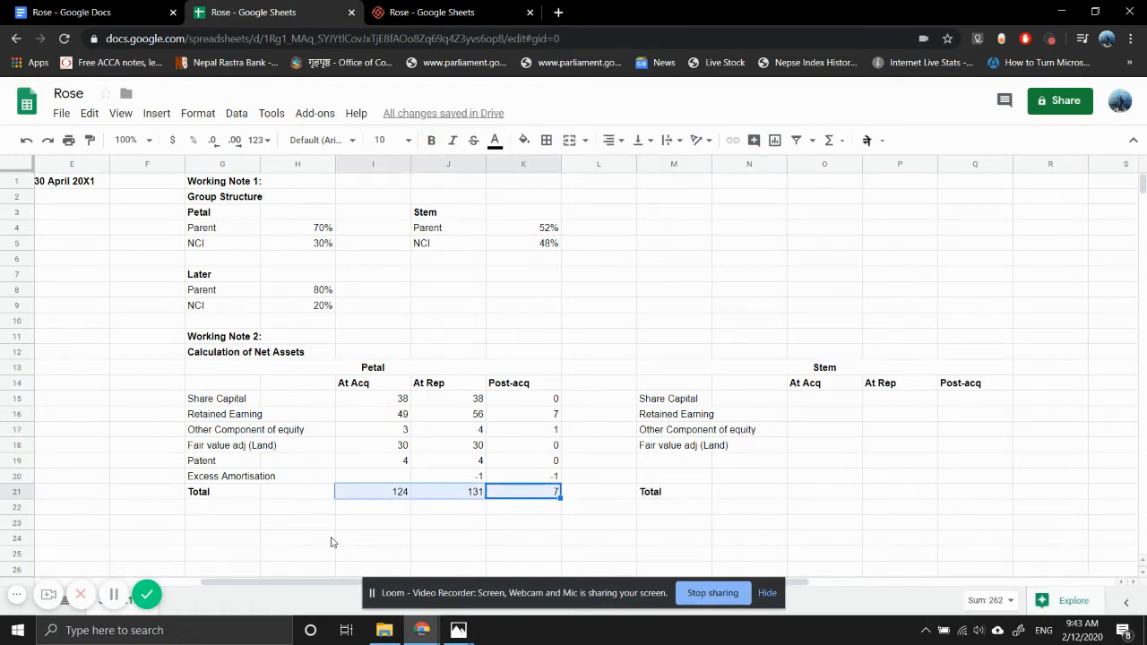
key(ctrl+b)
- Select Stem's At Acq share capital cell O15 and examine Stem's equity figures in the draft statements of financial position image
key(Right)
key(Right)
key(Right)
key(Right)
key(Up)
key(Up)
key(Up)
key(Up)
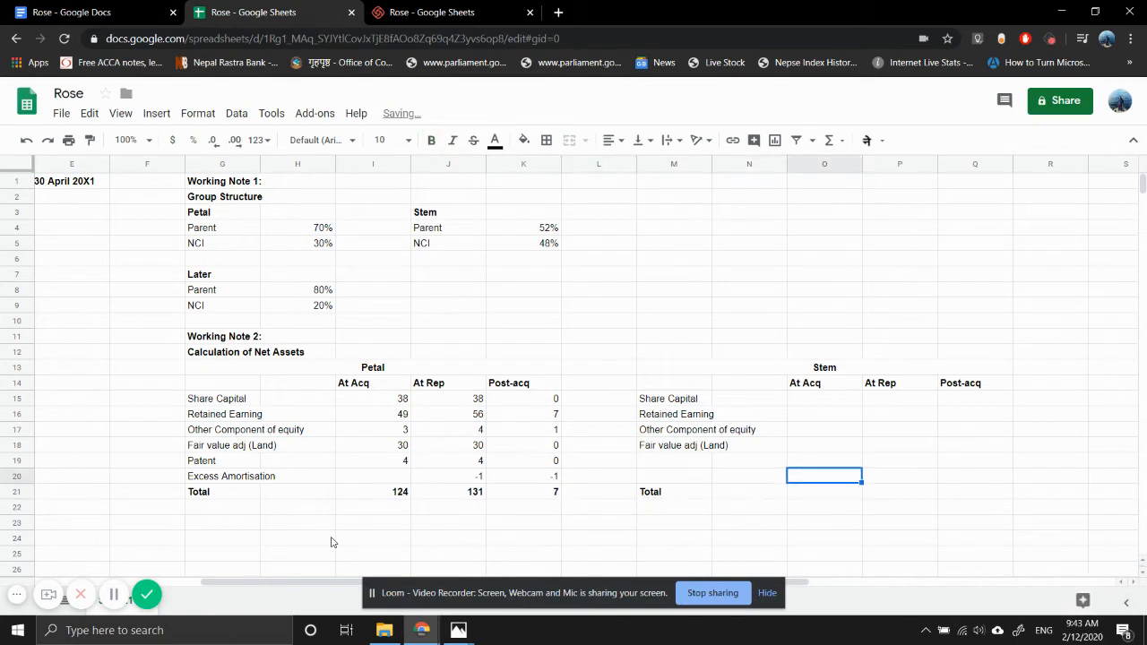
key(Up)
key(Up)
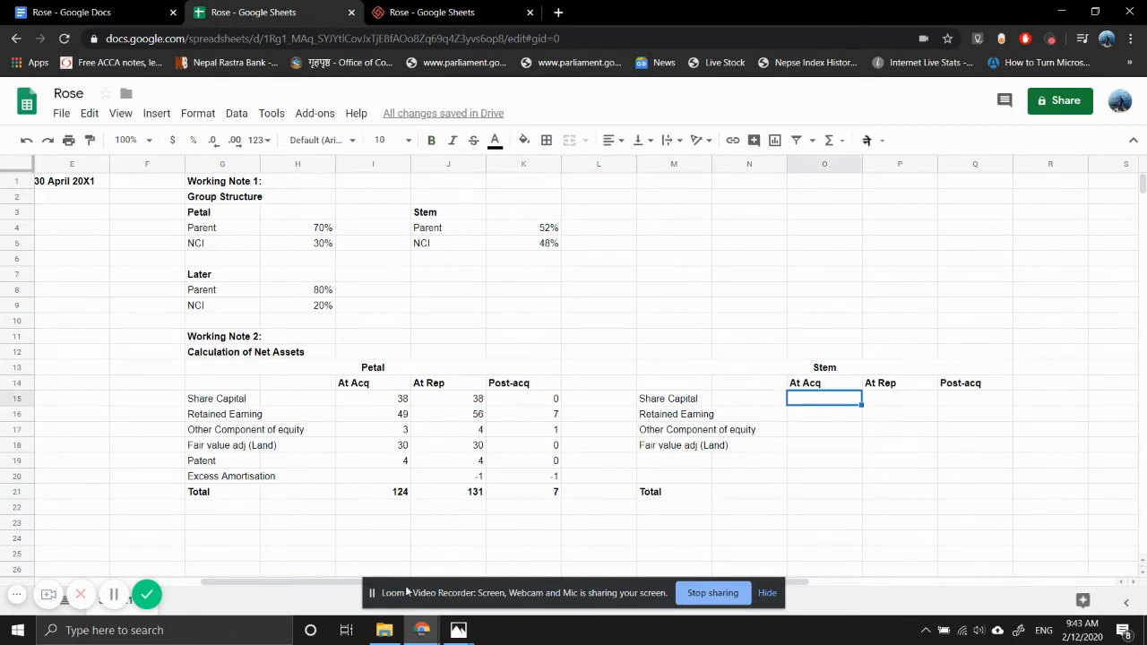
mouse_move(455, 633)
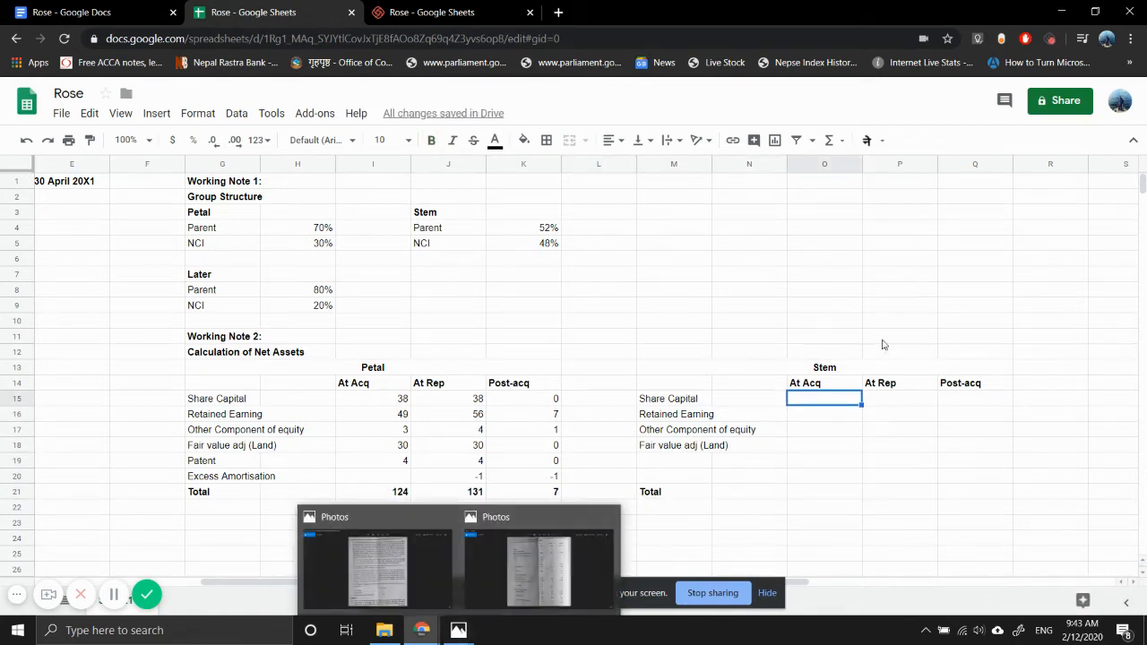
click(840, 372)
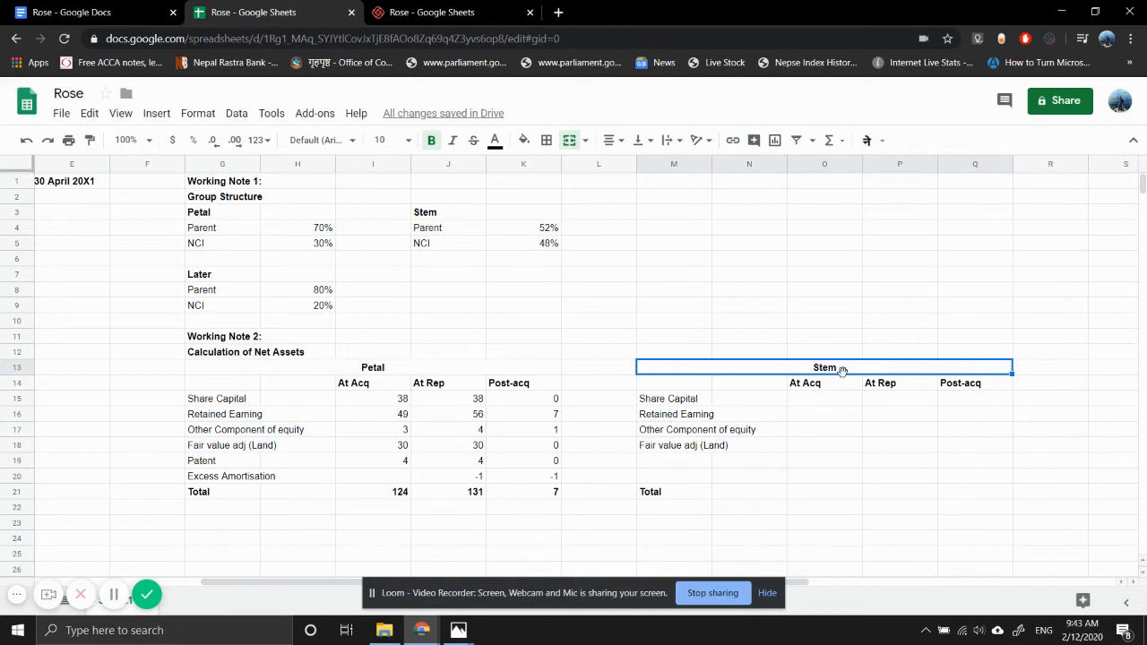
click(827, 398)
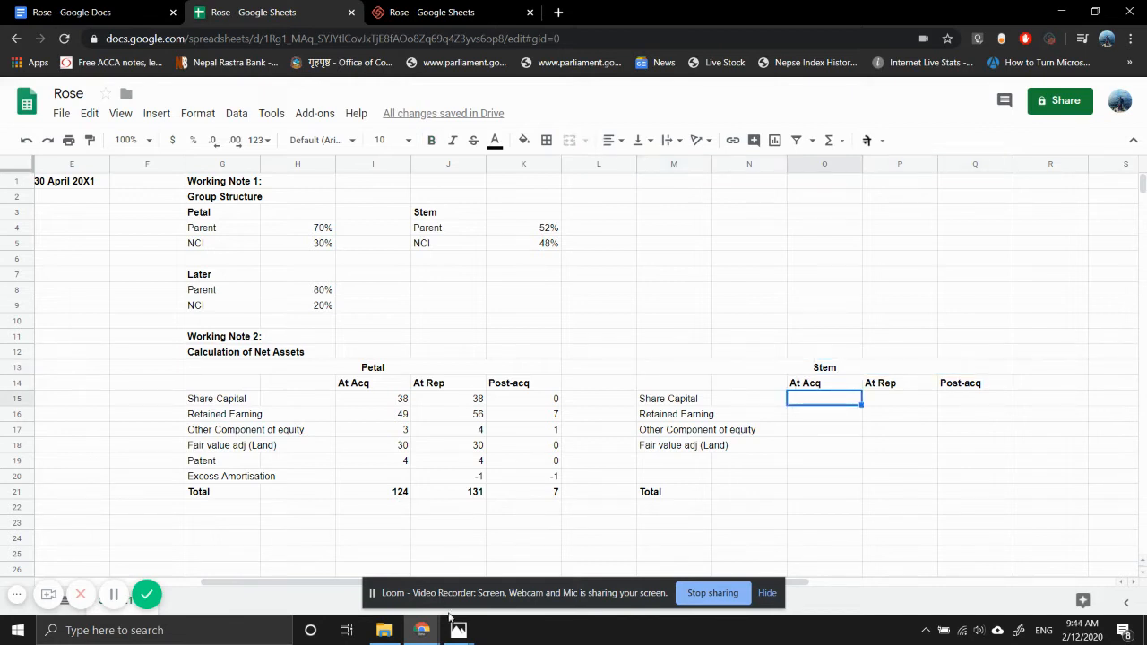
mouse_move(458, 630)
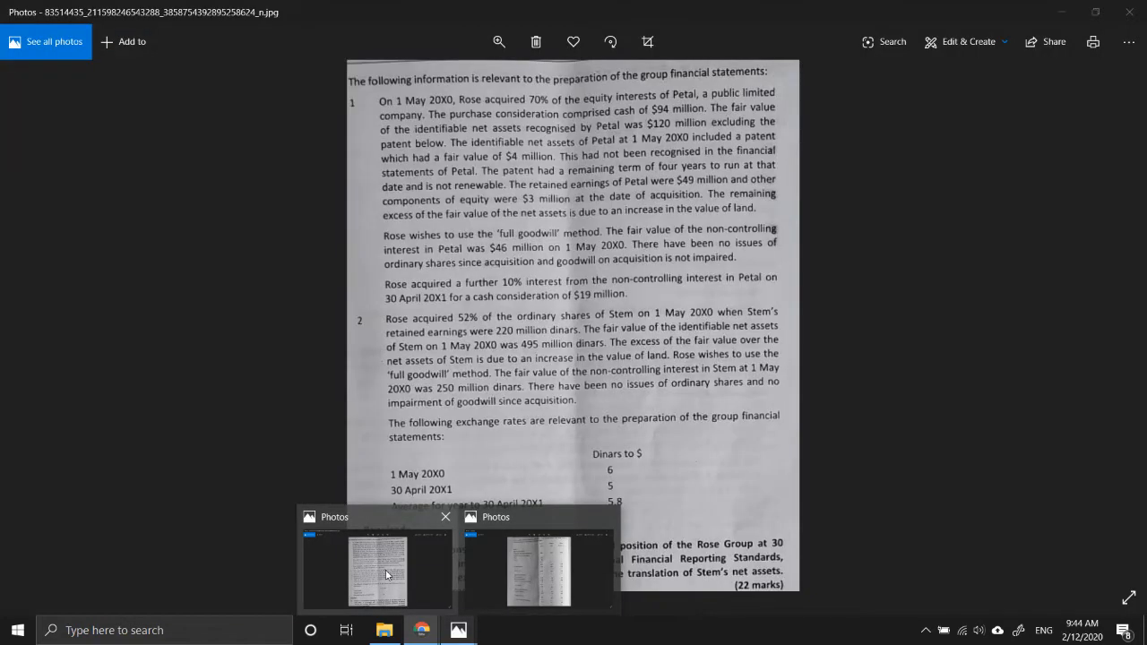
mouse_move(531, 572)
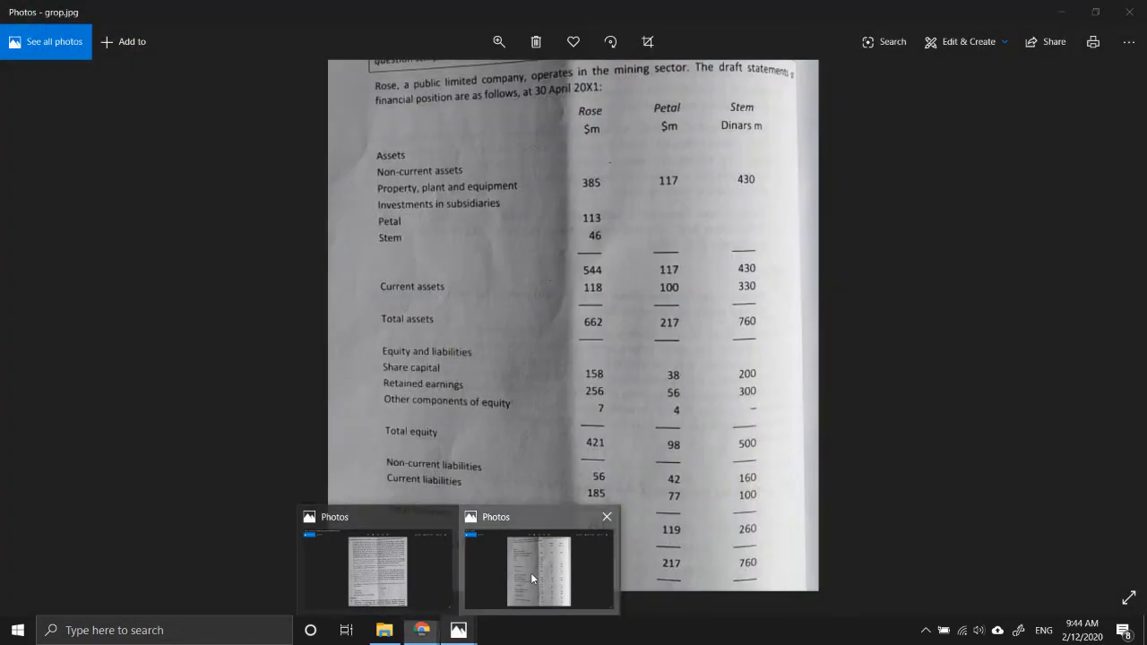
click(531, 572)
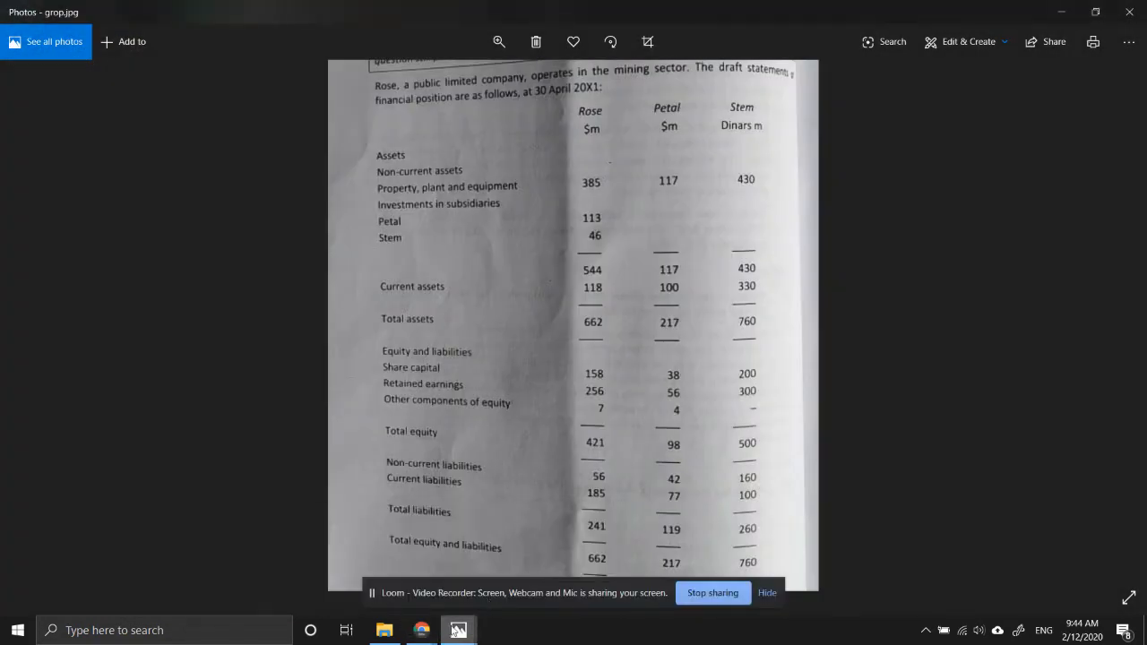
- Return to the Rose spreadsheet and enter 200 as Stem's At Acq share capital in O15
mouse_move(421, 630)
click(387, 579)
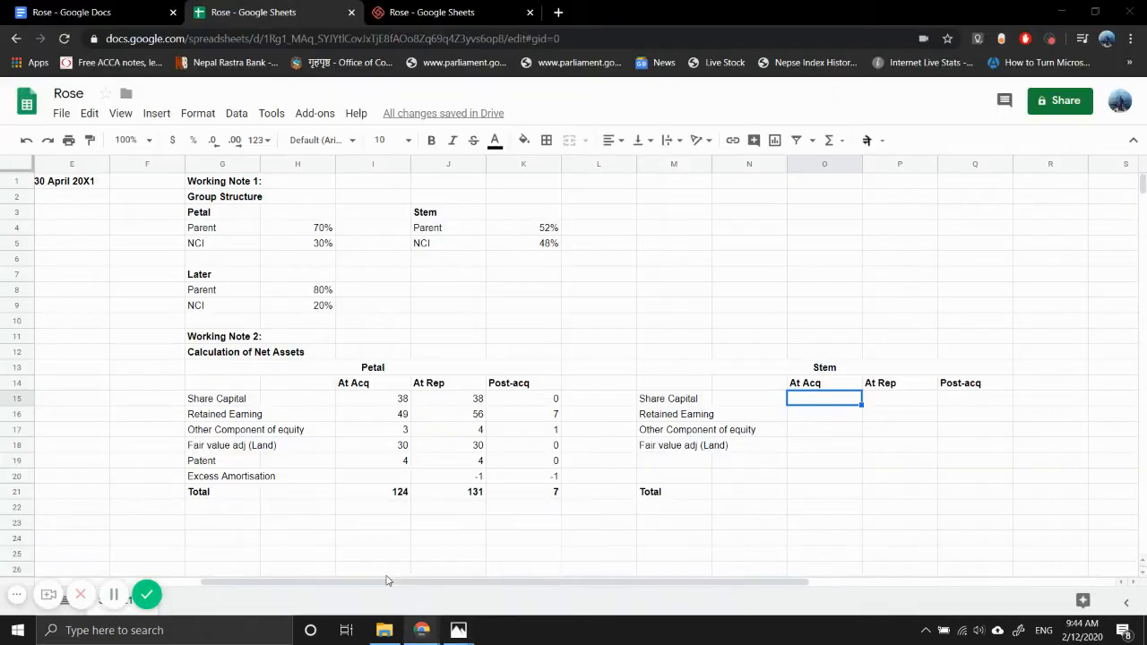
text(200)
key(Return)
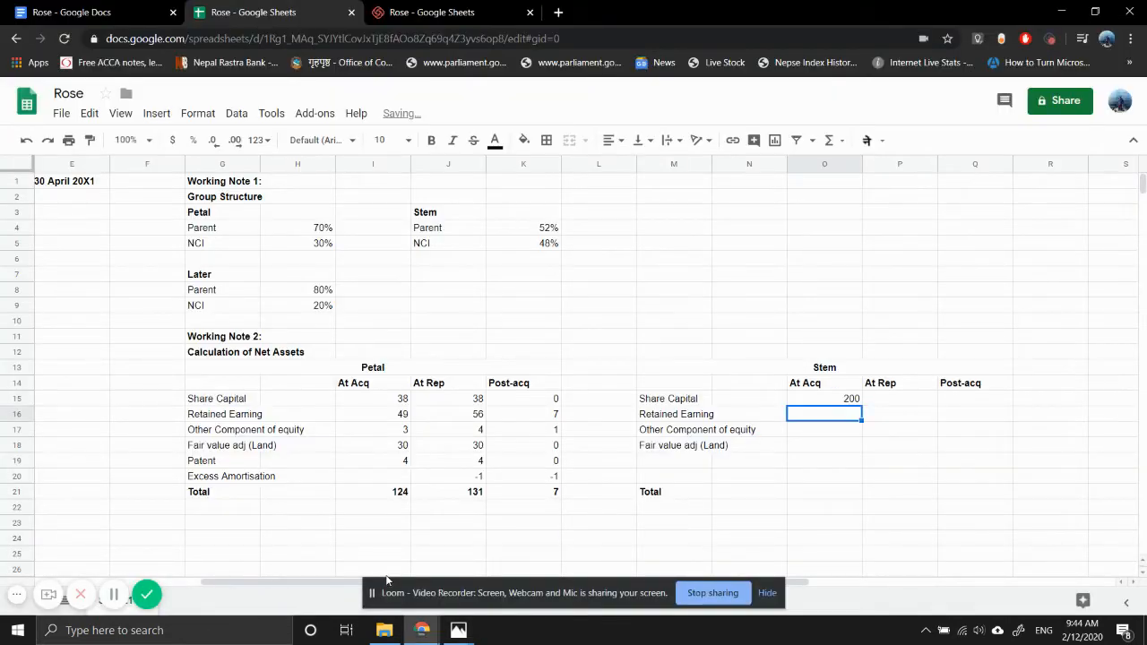
- Link Stem's At Rep share capital in P15 to O15 and enter 300 as its At Rep retained earnings in P16
key(Up)
key(Right)
text(=)
key(Left)
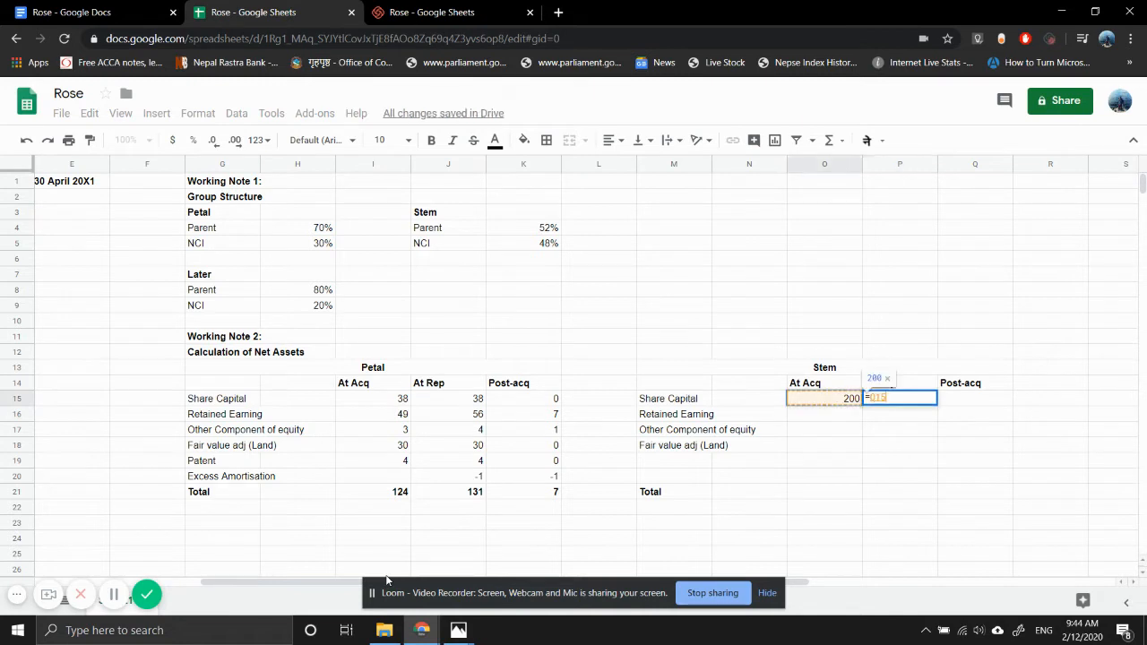
key(Return)
text(300)
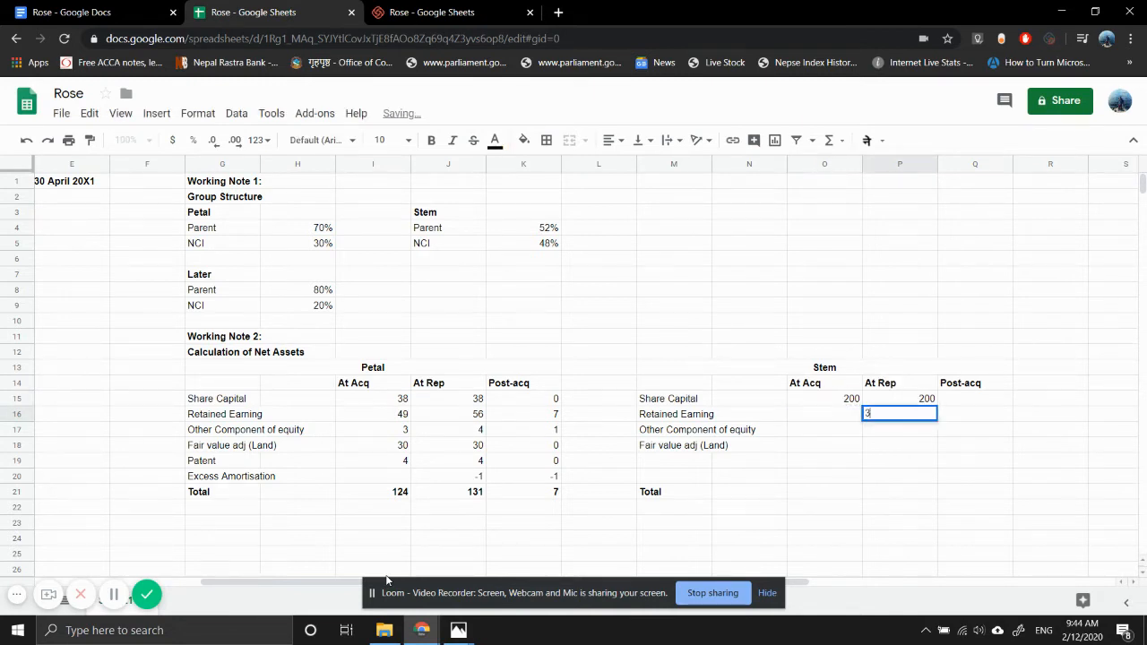
key(Return)
- Format Stem's At Rep share capital in P15 as dollar Currency
key(Up)
key(Up)
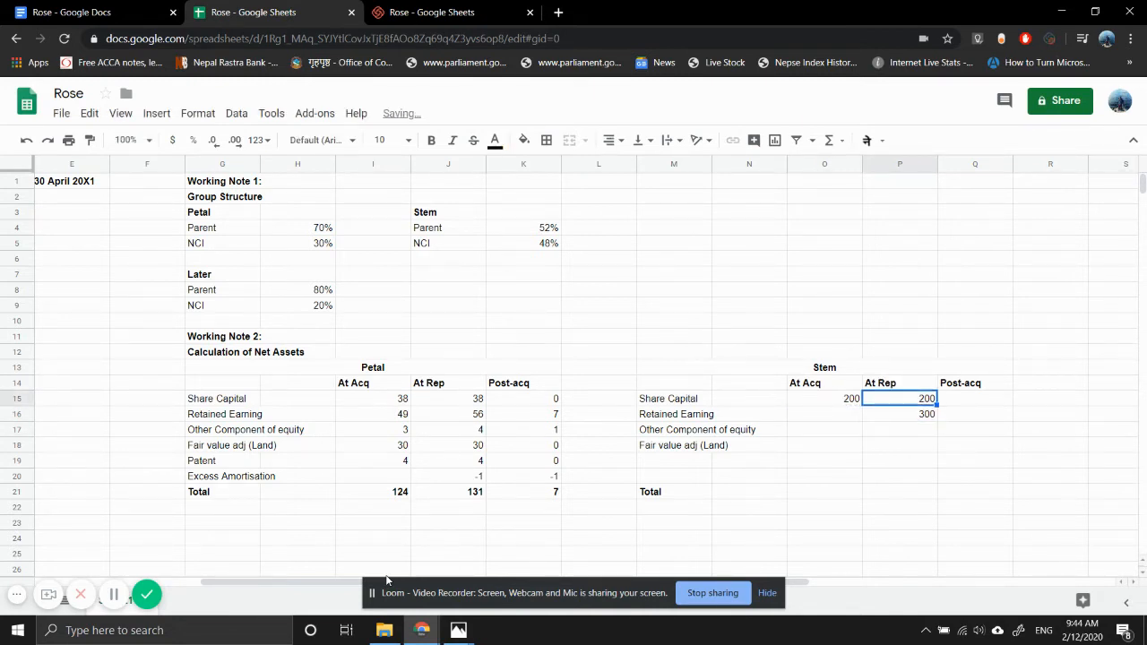
click(269, 143)
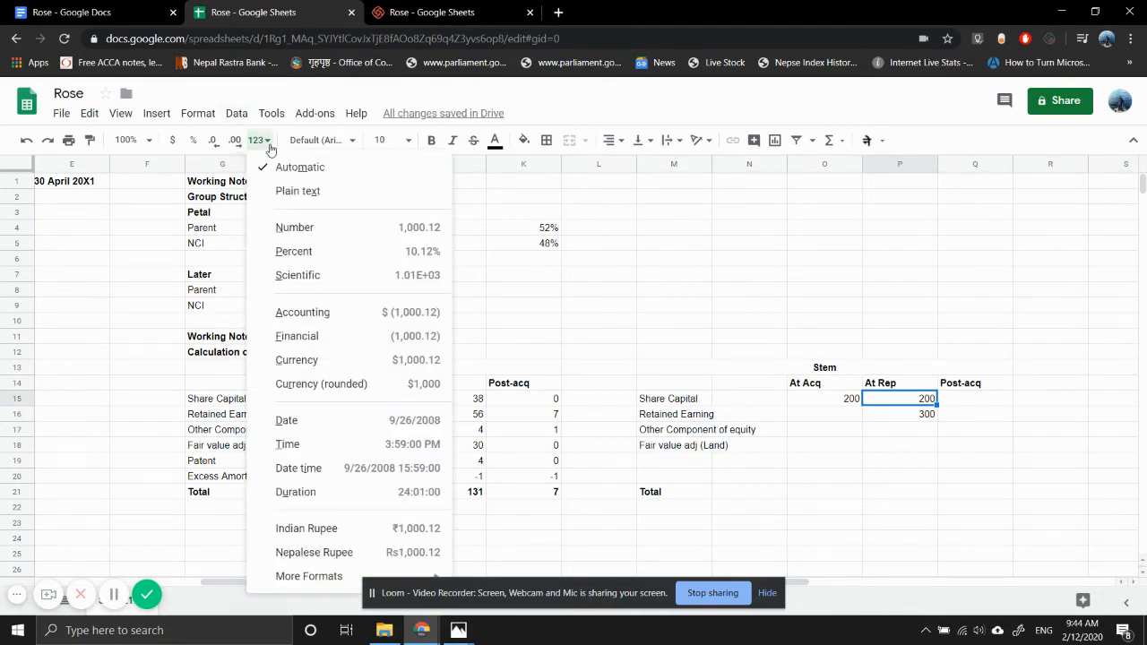
click(344, 361)
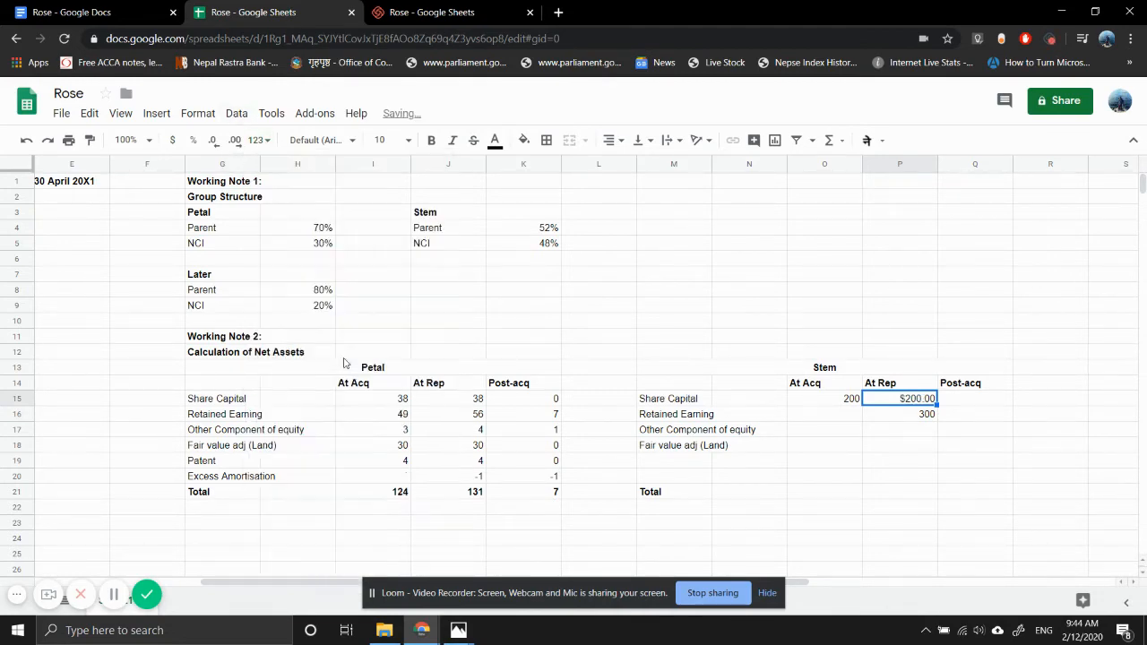
- Apply a custom currency format with the symbol din and no decimals to Stem's At Rep share capital in P15
click(260, 141)
mouse_move(315, 584)
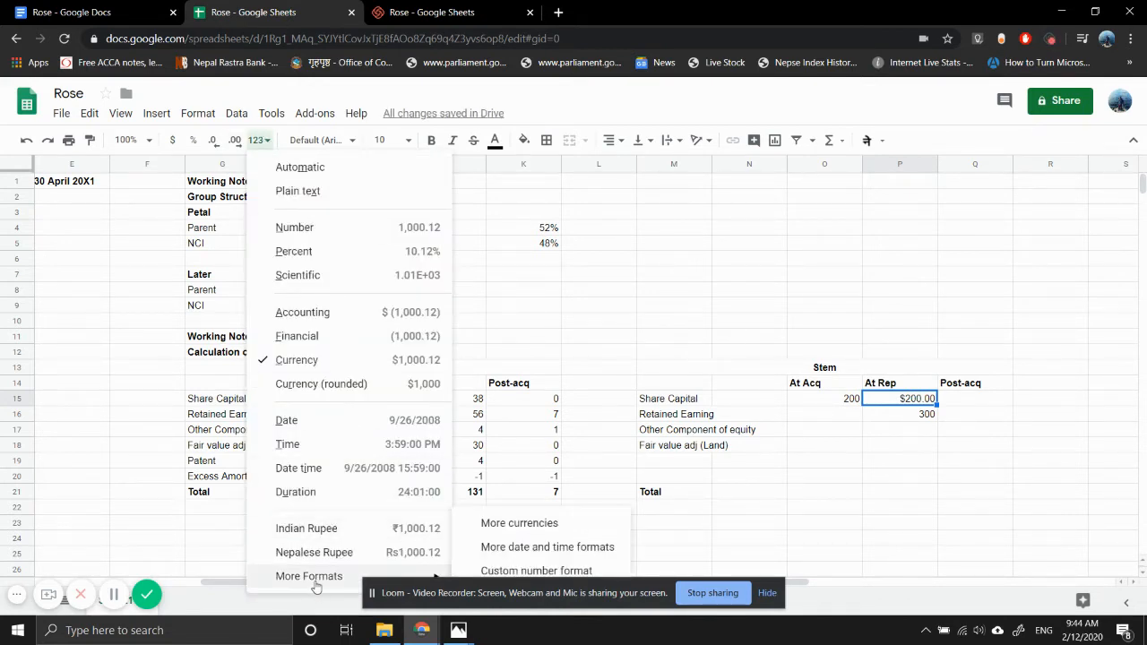
click(493, 528)
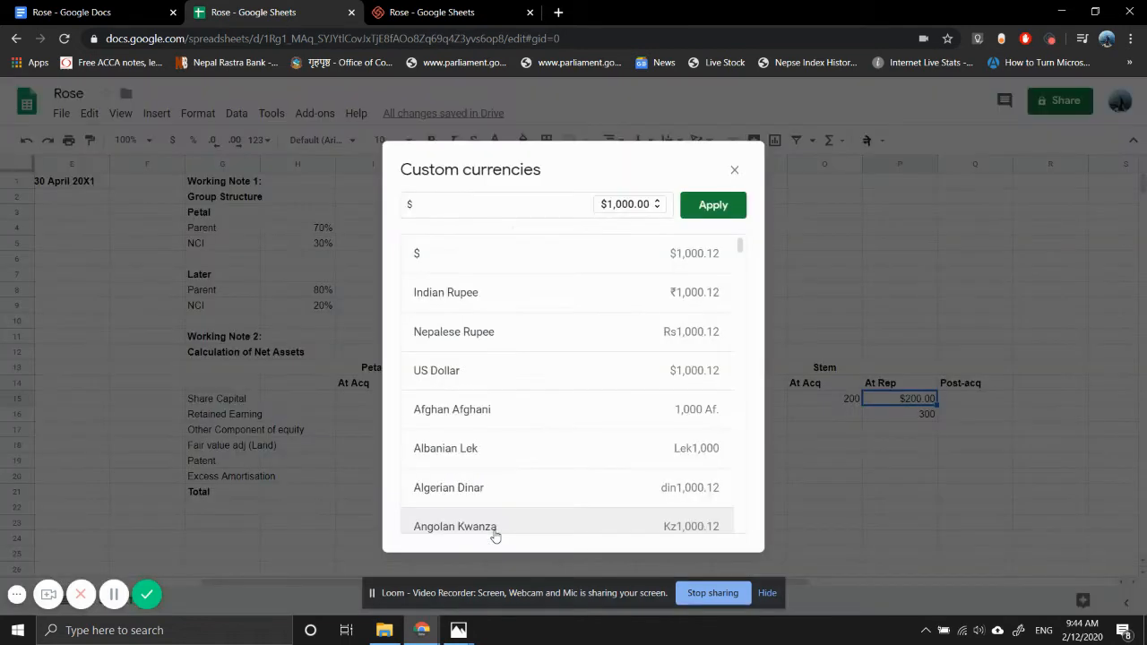
click(529, 210)
text(dina)
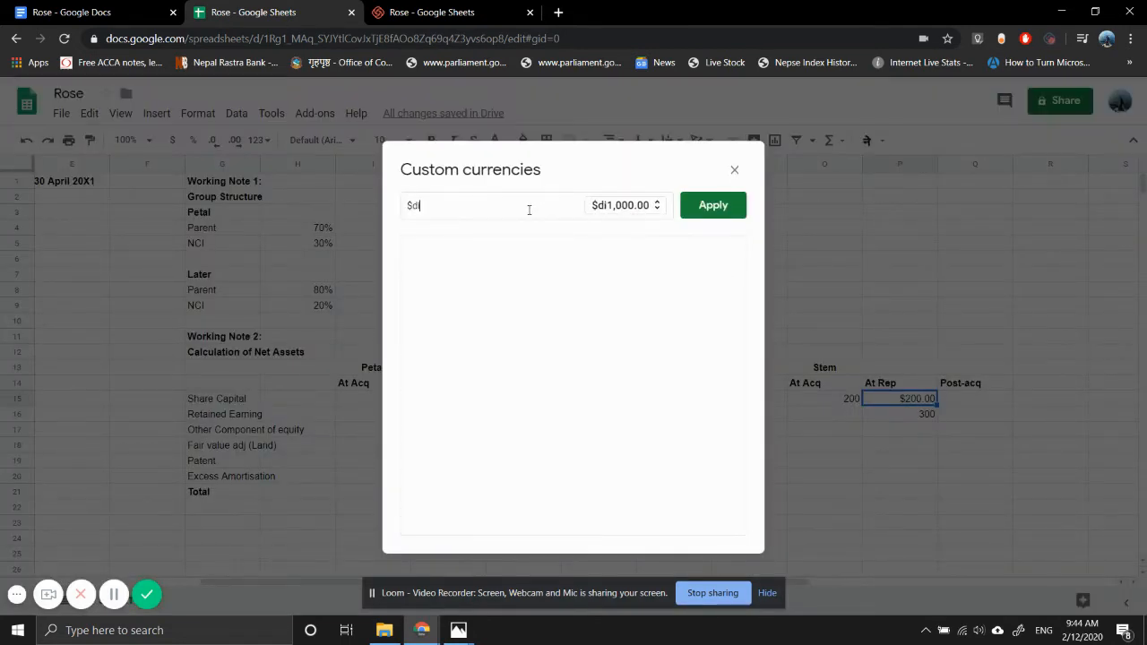
key(BackSpace)
key(BackSpace)
key(BackSpace)
key(BackSpace)
key(BackSpace)
text(dina)
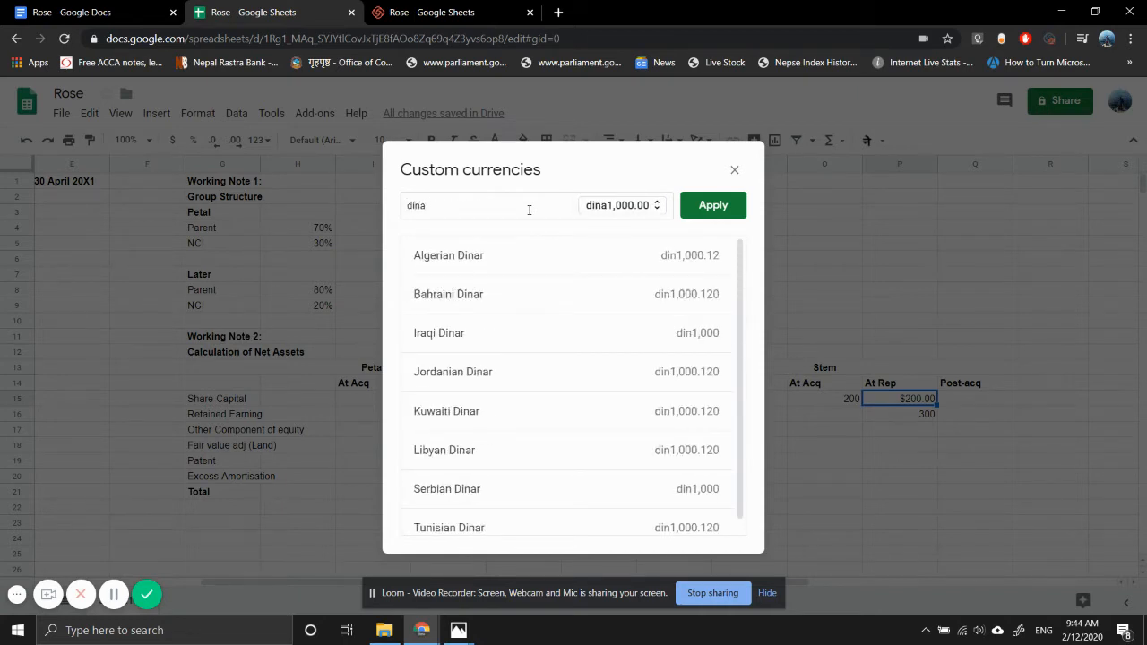
text(r)
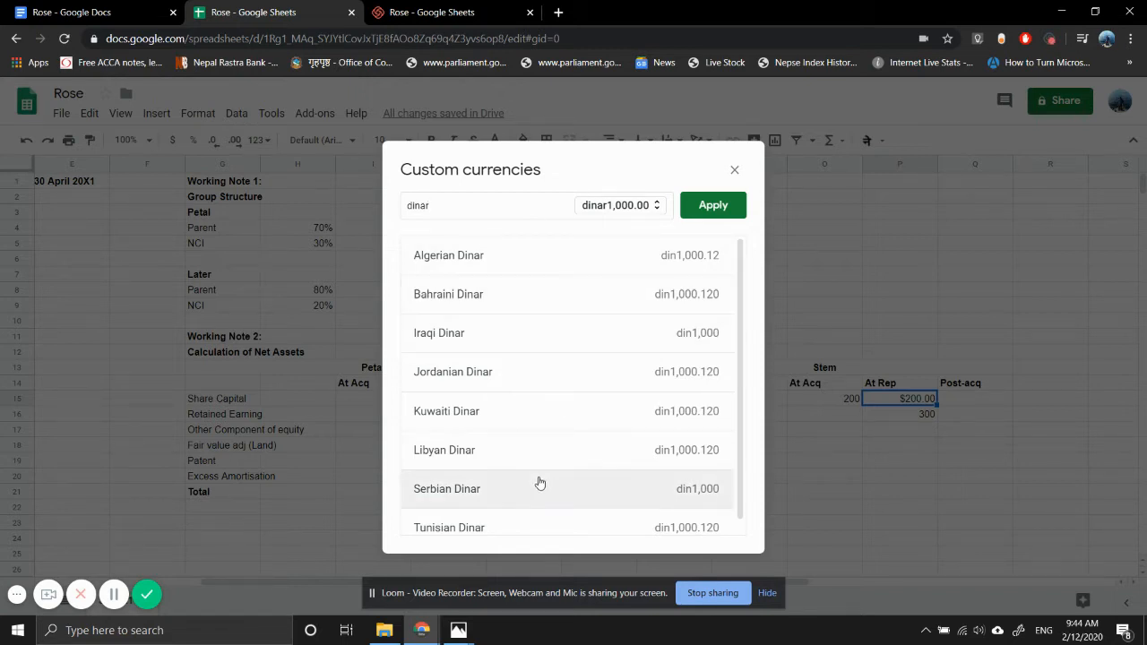
scroll(539, 483, down, 1)
key(BackSpace)
key(BackSpace)
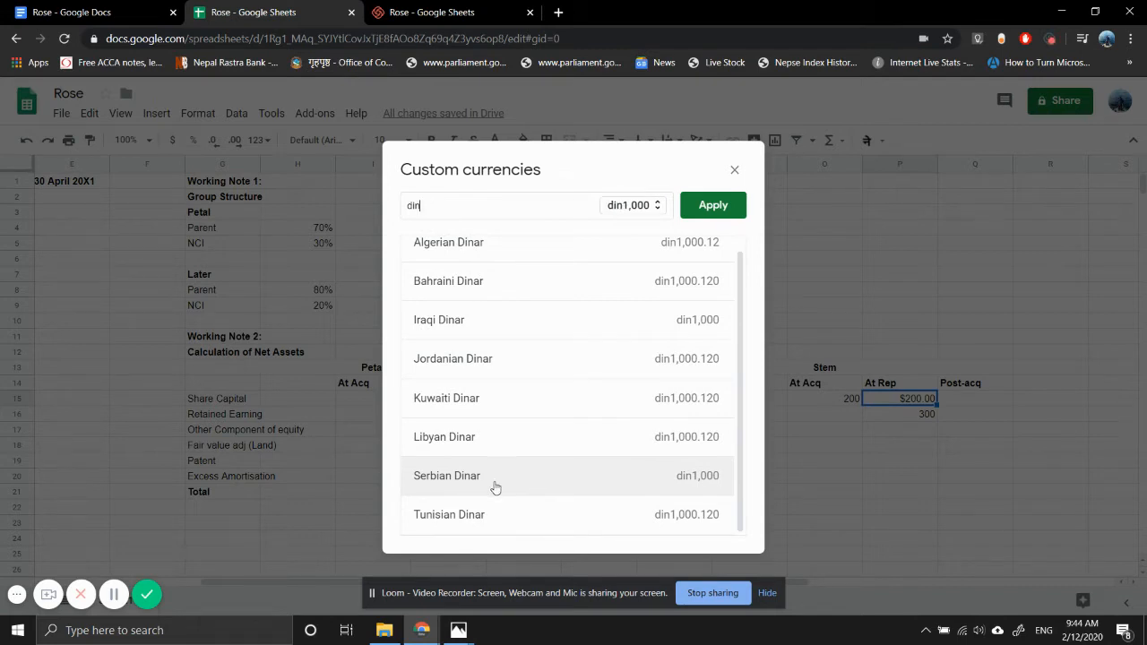
click(706, 205)
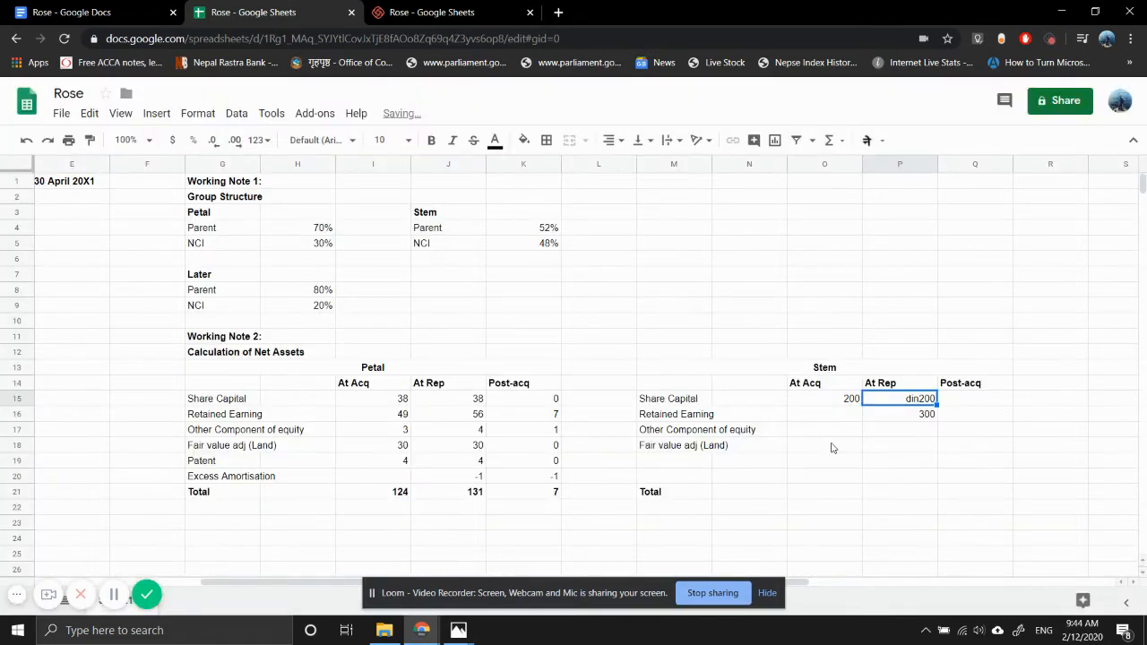
- Copy Stem's dinar-formatted At Rep share capital cell P15 into the At Acq cell O15
key(Left)
key(Right)
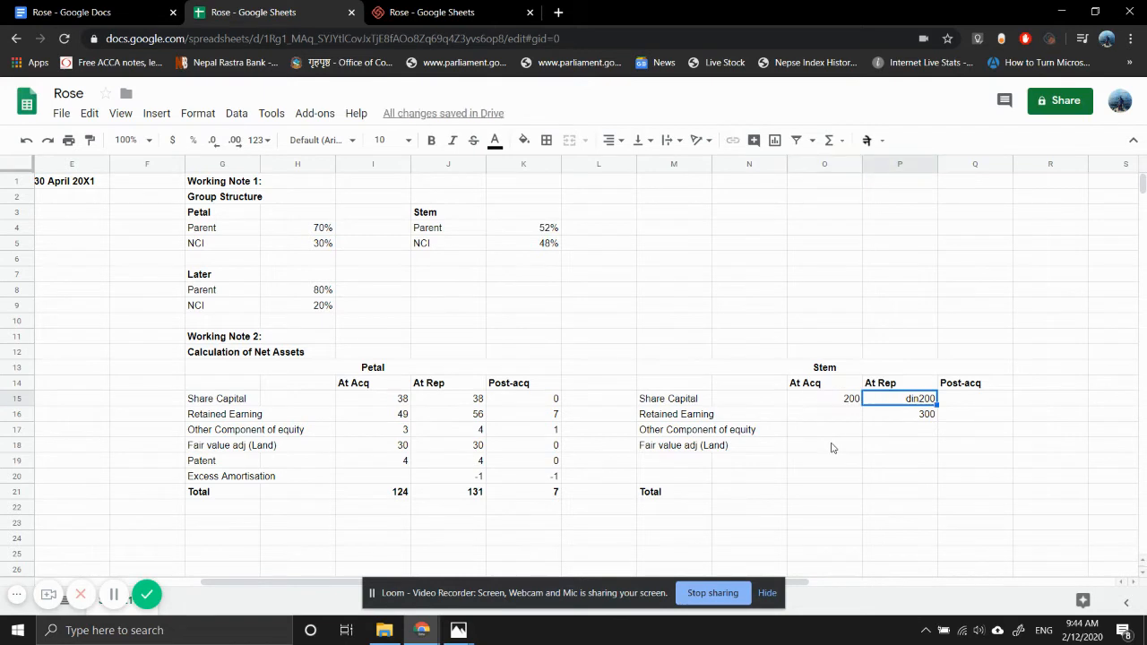
key(Left)
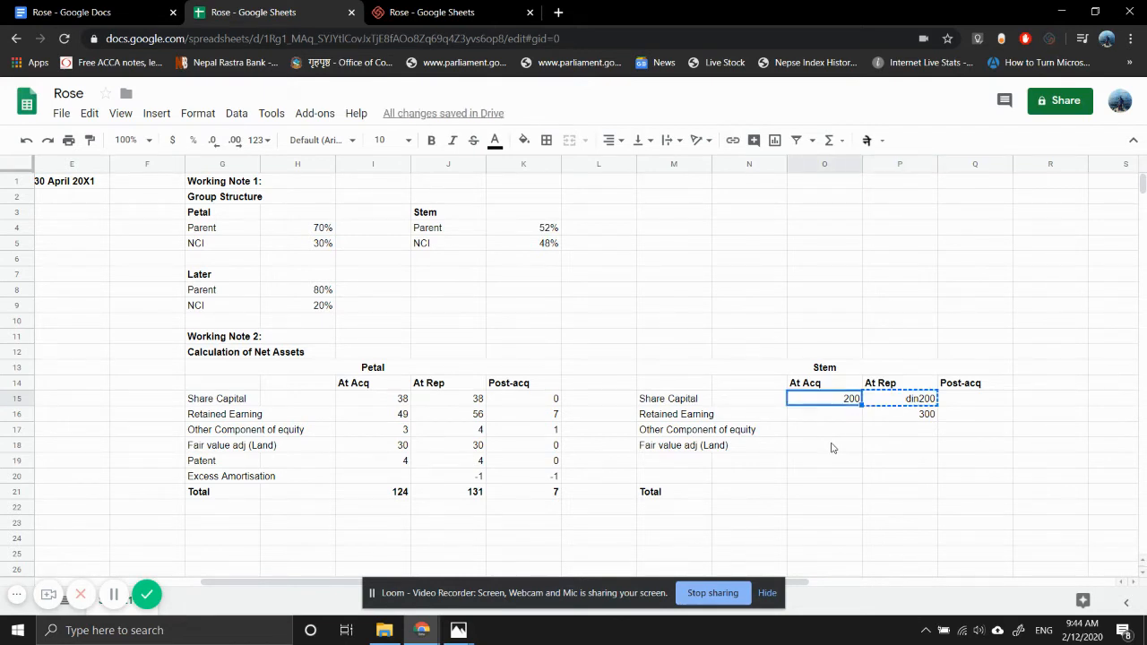
key(ctrl+v)
key(Right)
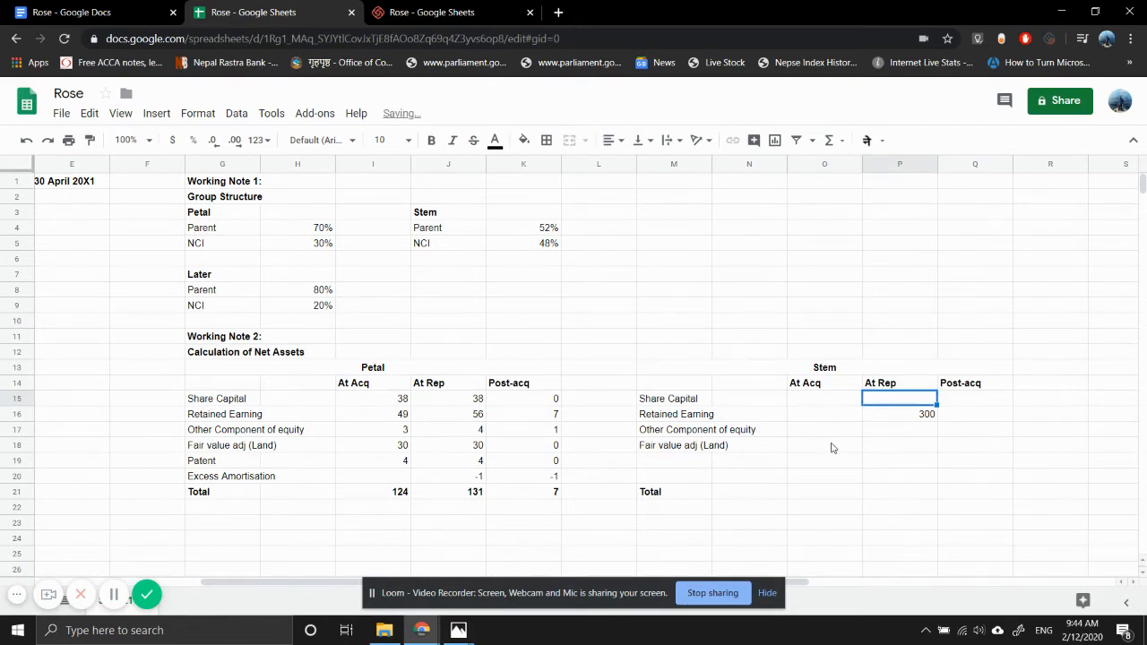
- Re-enter 200 as Stem's At Acq share capital in O15
key(Left)
text(2)
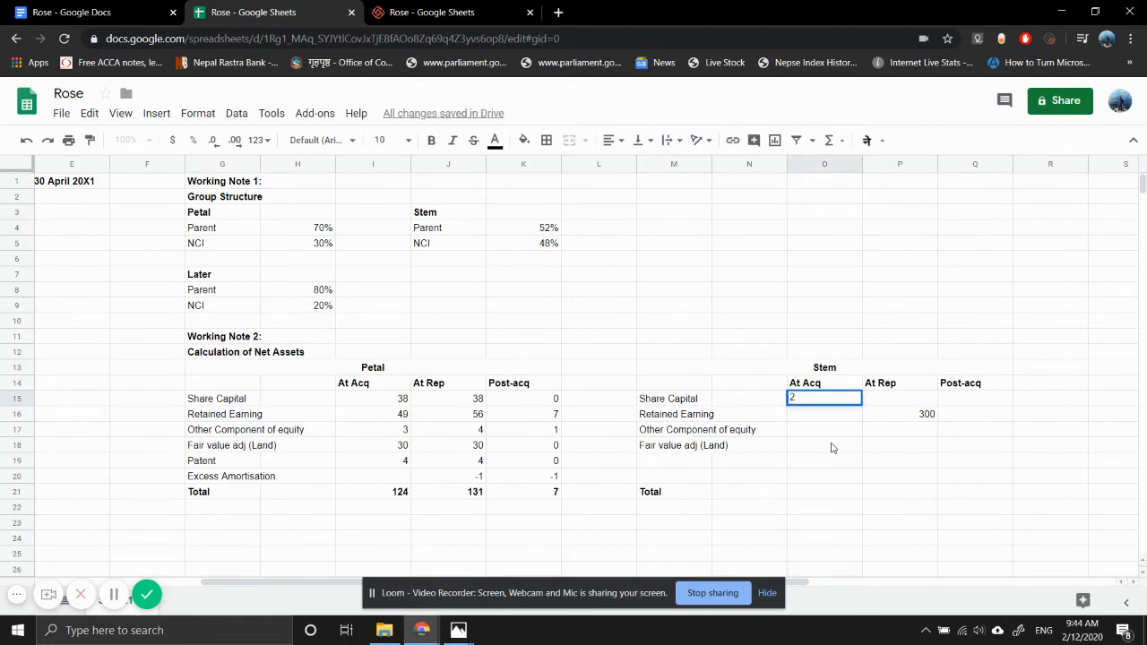
text(00)
key(Return)
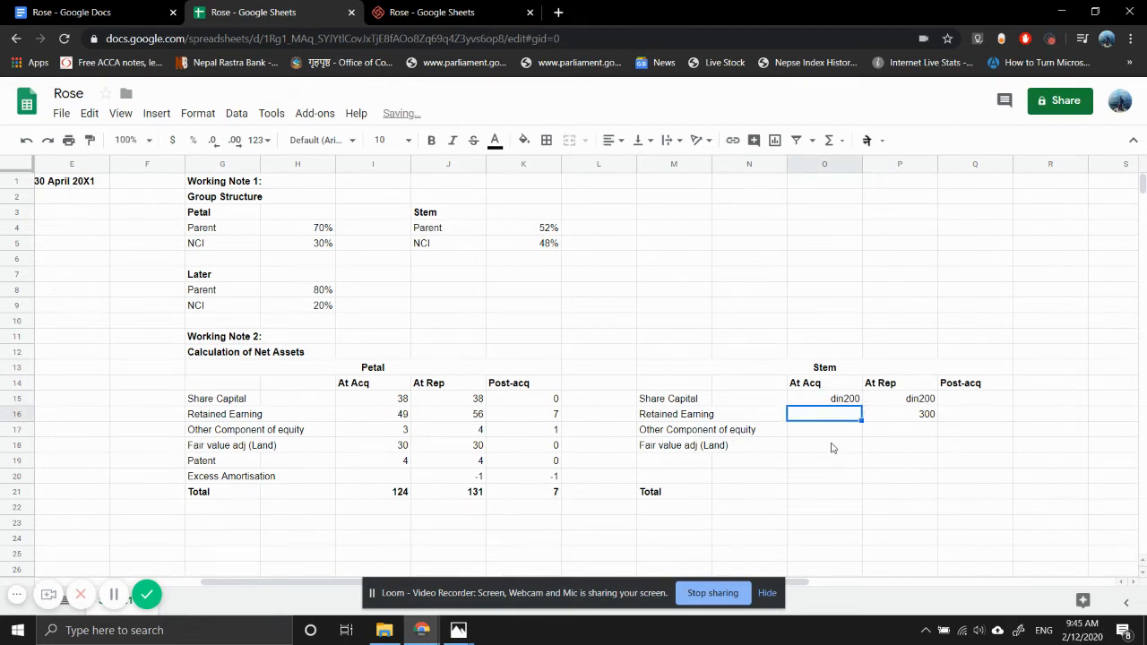
- Format Stem's At Rep retained earnings in P16 as dollar currency and re-enter the amount as 300
key(Right)
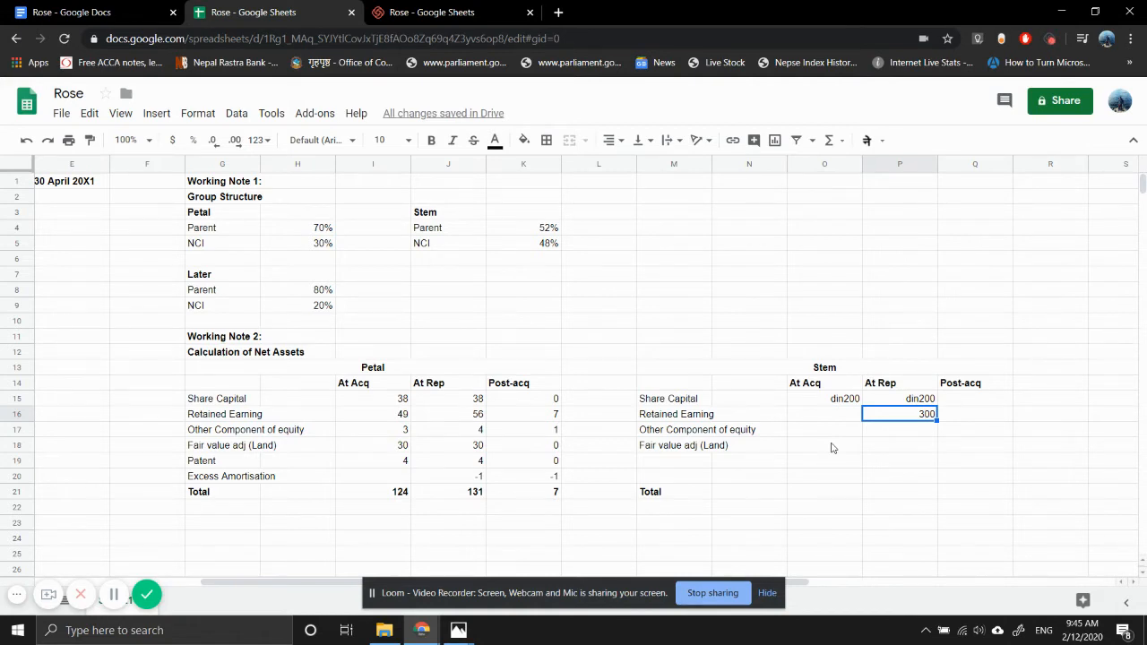
click(171, 142)
key(Delete)
text(300)
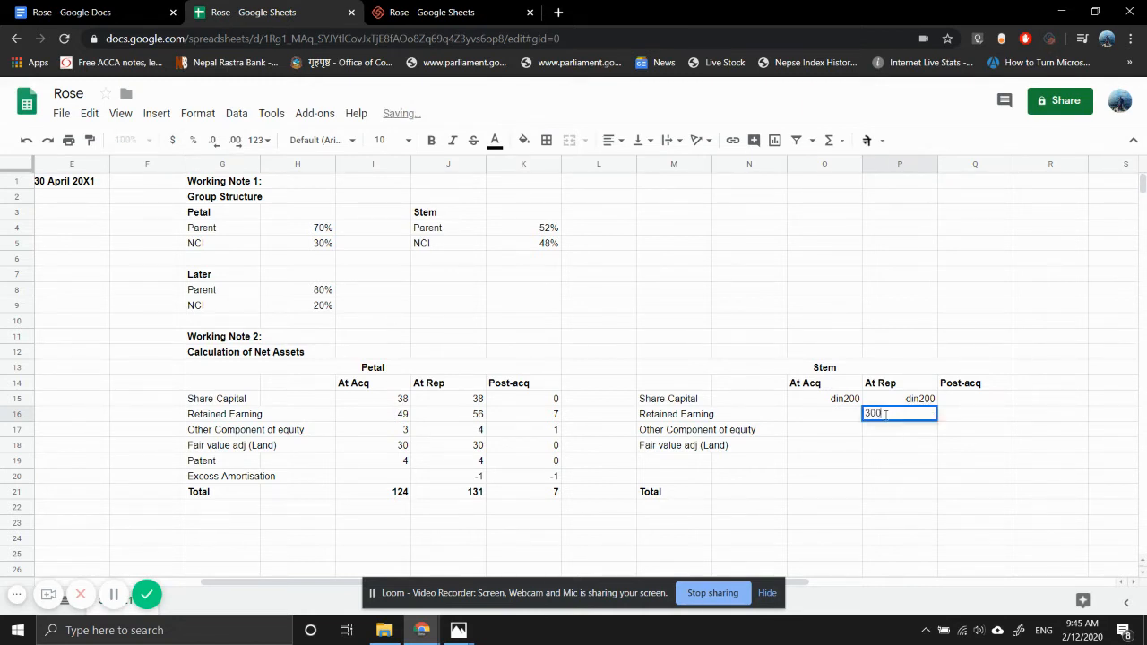
key(Return)
- Format Stem's At Rep retained earnings in P16 as Serbian Dinar
click(885, 419)
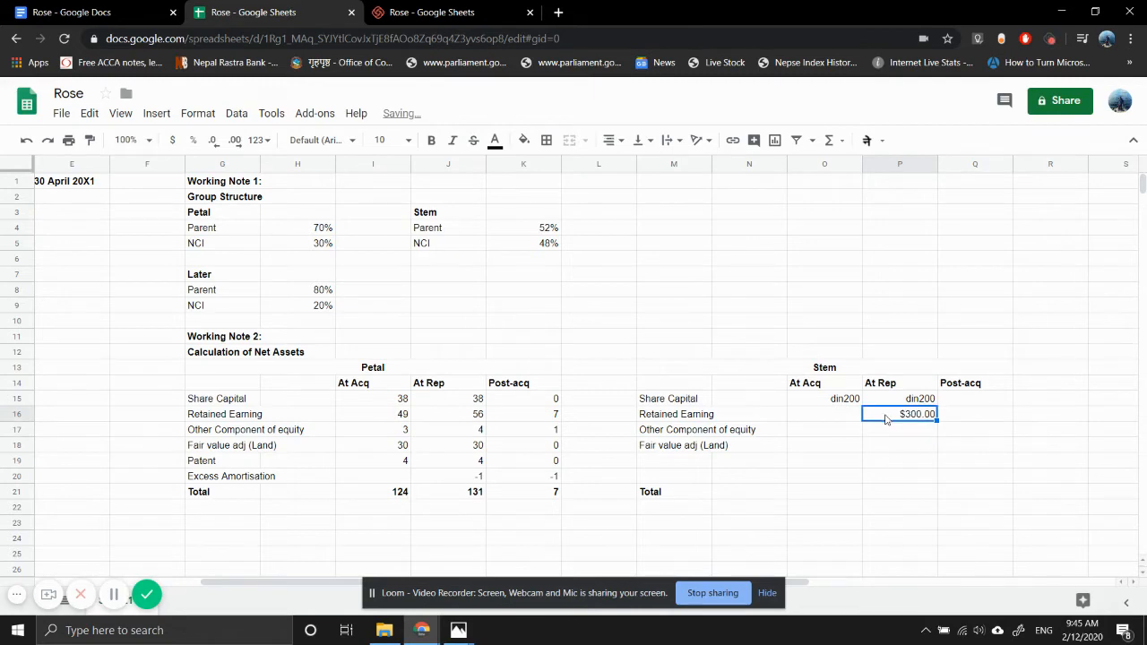
click(265, 144)
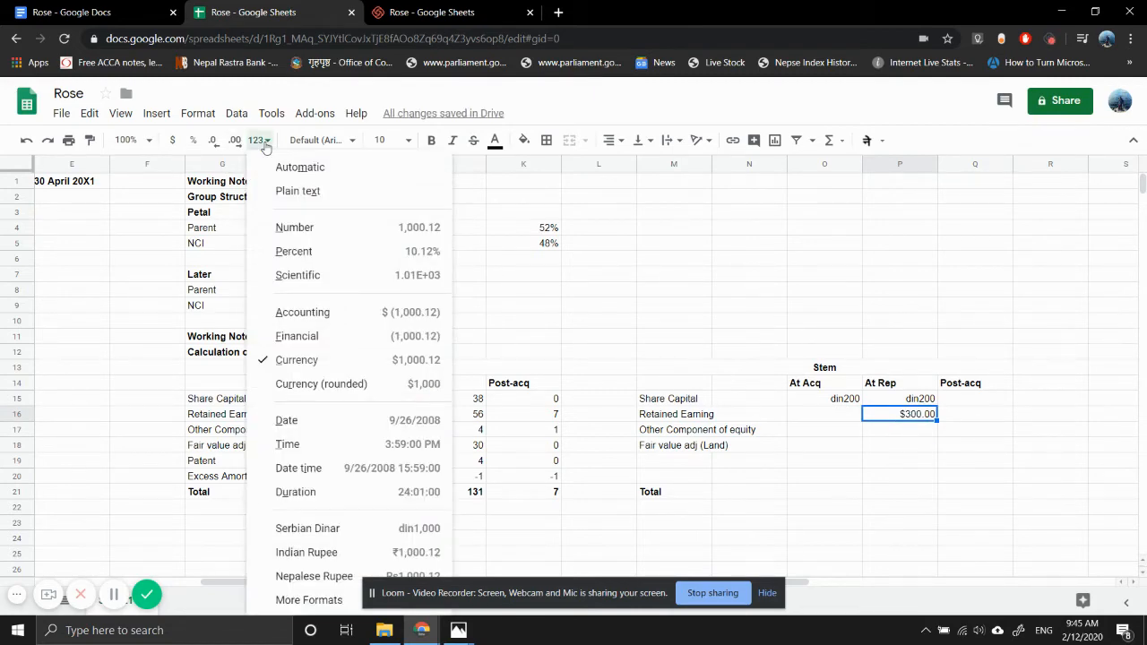
click(340, 529)
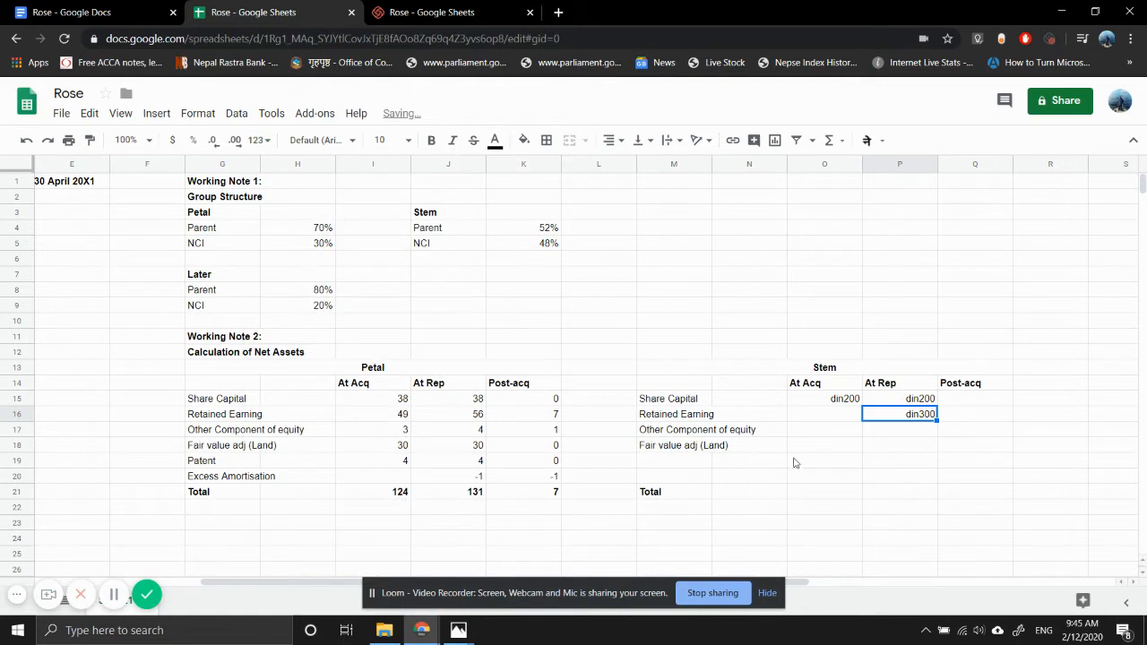
- Clear Stem's At Acq and At Rep share capital and retained earnings amounts in O15:P16
click(879, 435)
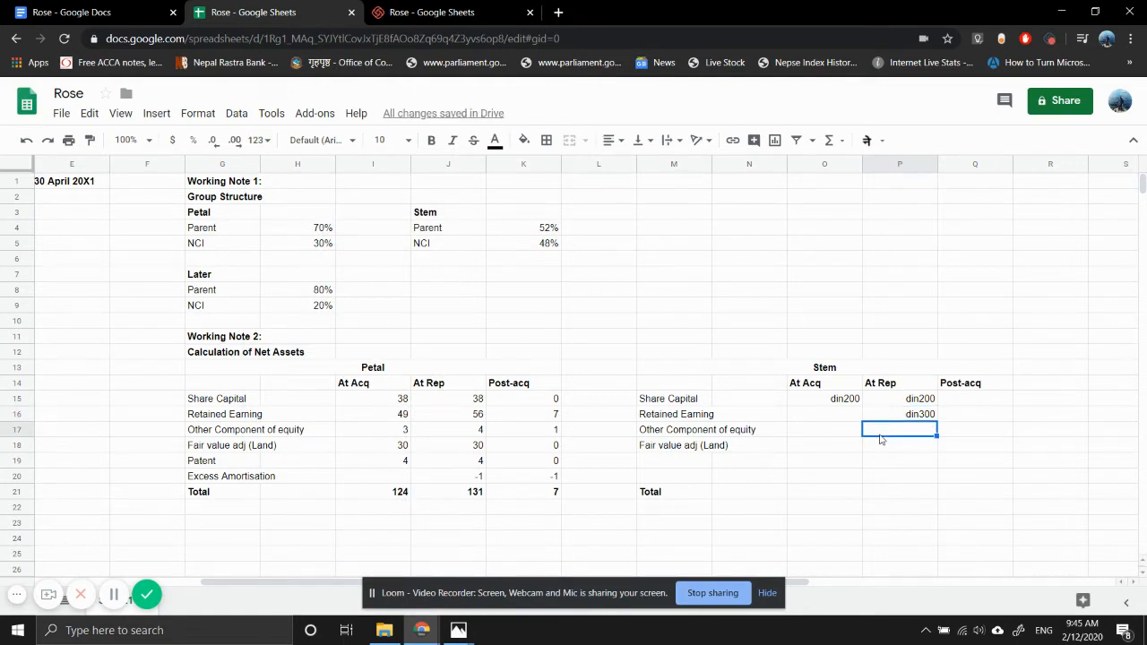
click(833, 417)
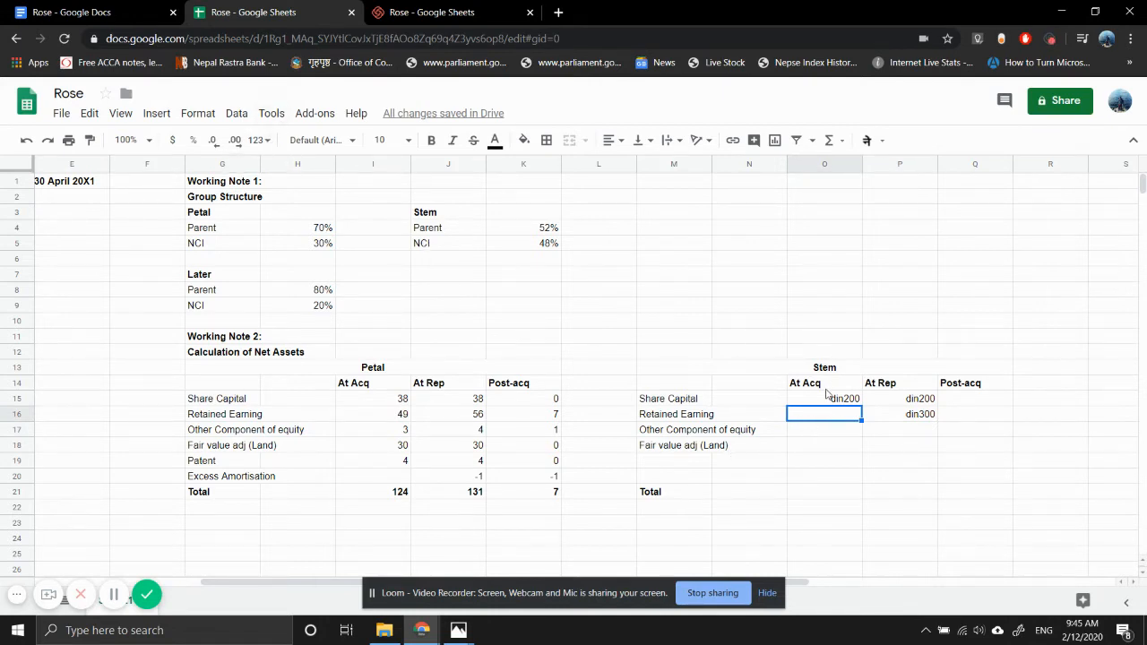
drag(828, 396, 893, 419)
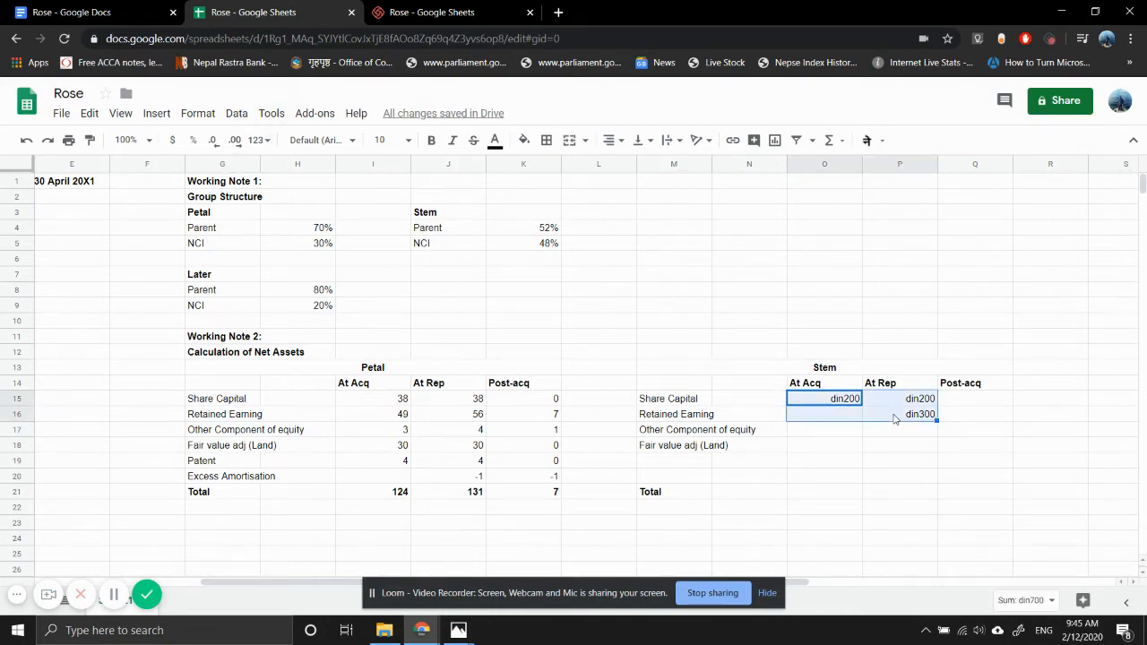
key(Delete)
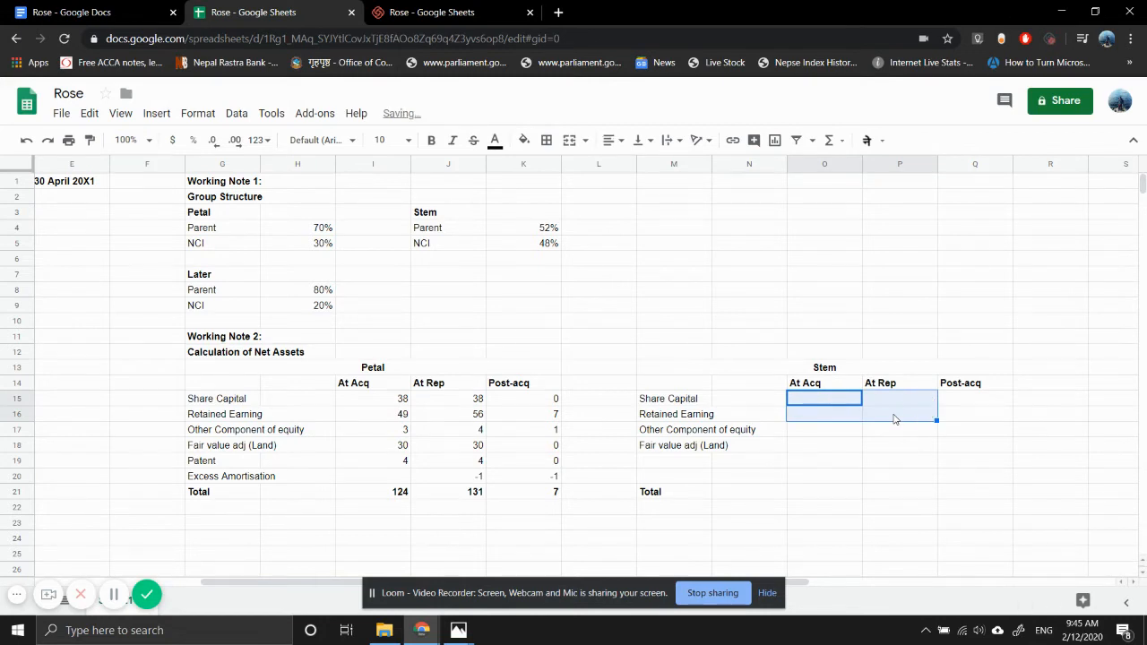
- Enter 200 as Stem's At Acq share capital in O15 and apply the Number format to O15:P16
text(200)
key(Return)
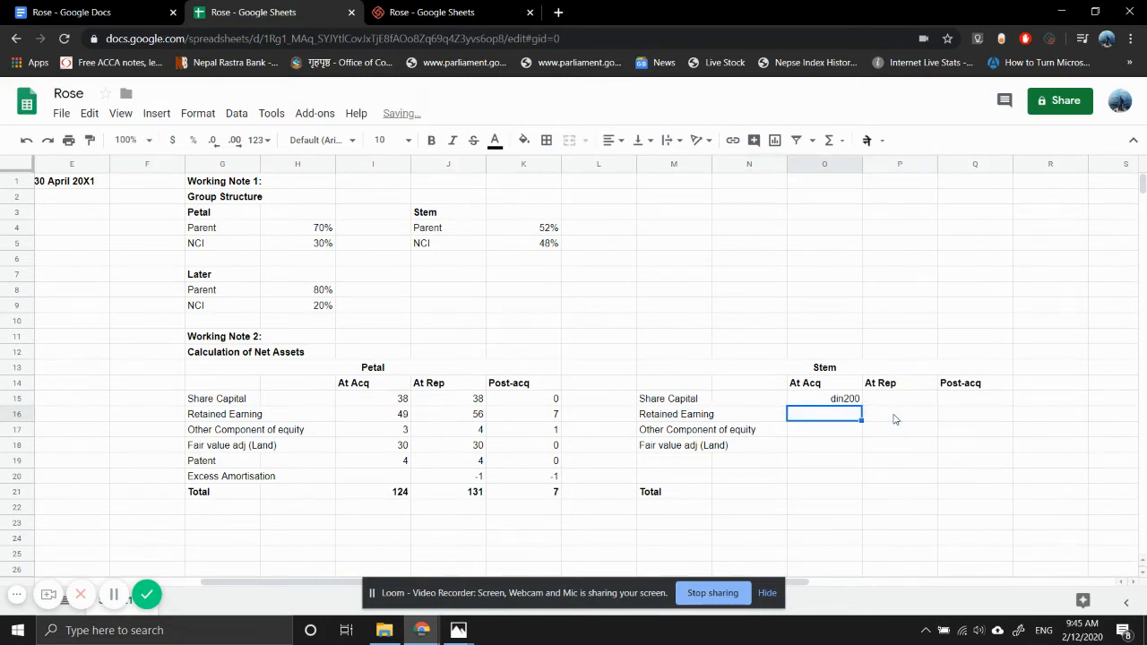
key(Up)
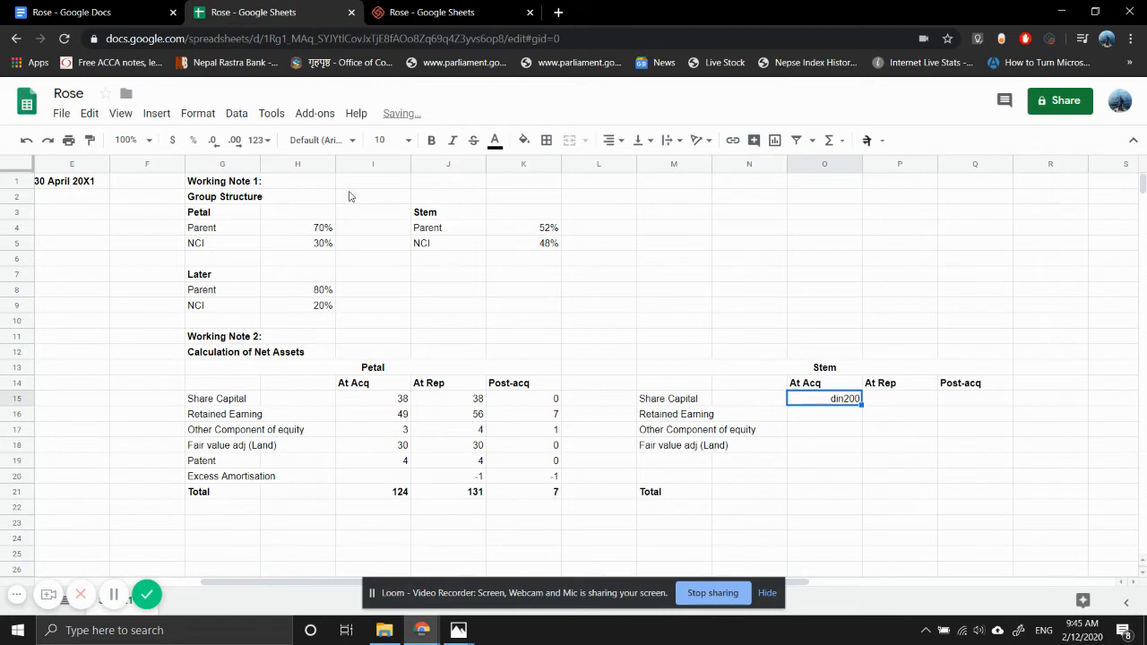
click(259, 139)
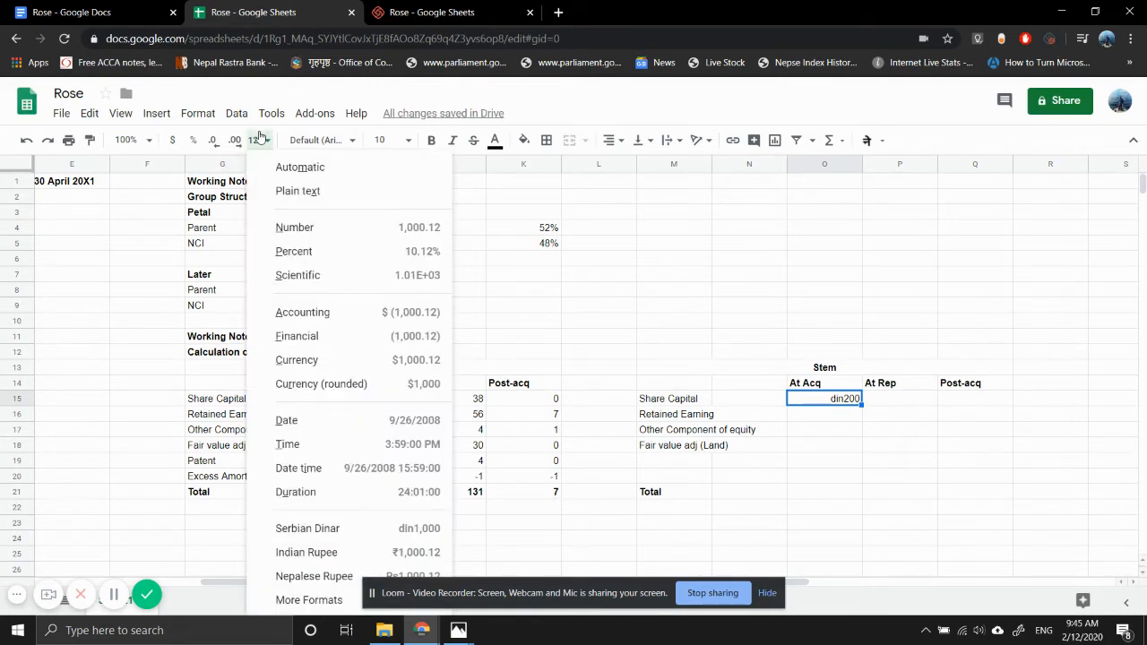
click(296, 227)
key(shift+Right)
key(shift+Down)
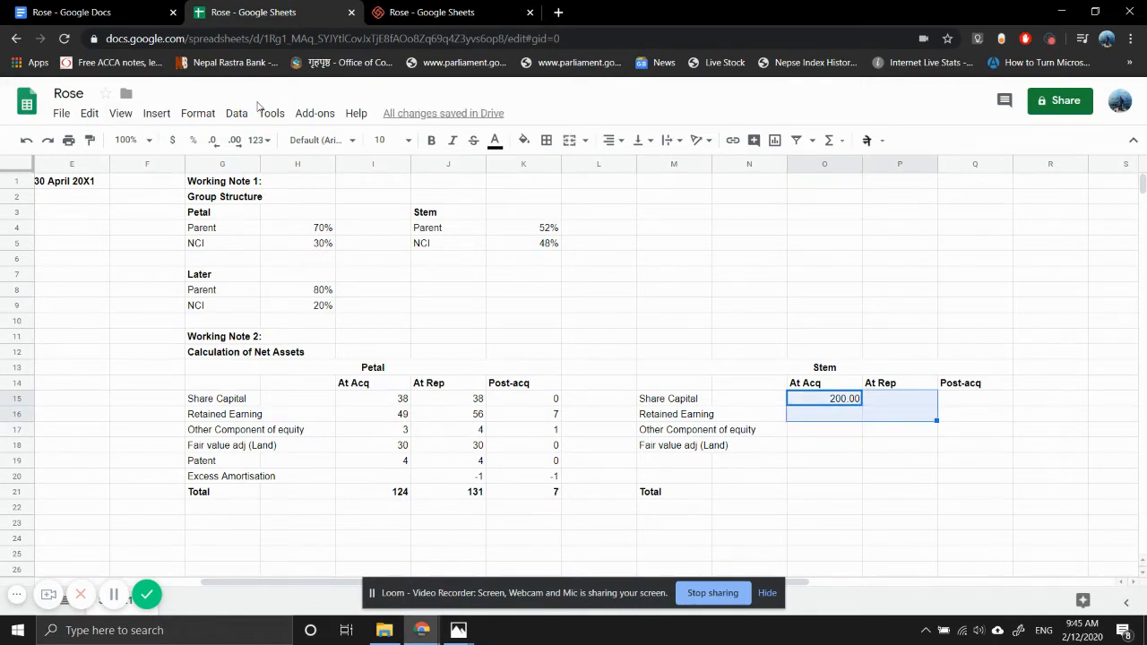
click(258, 140)
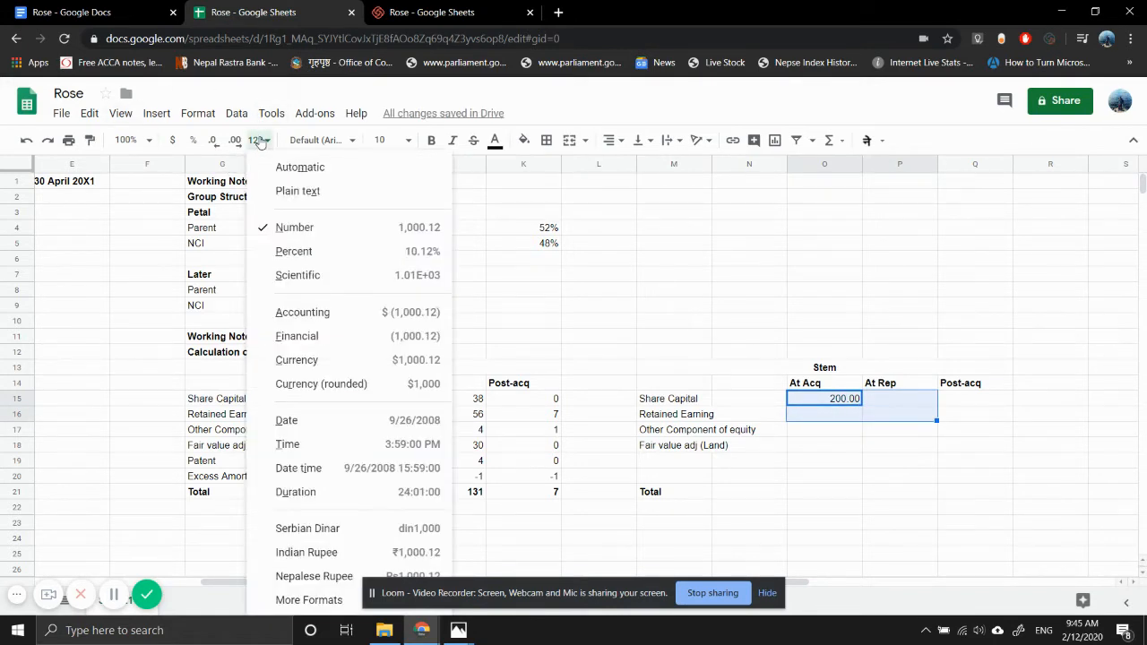
click(301, 227)
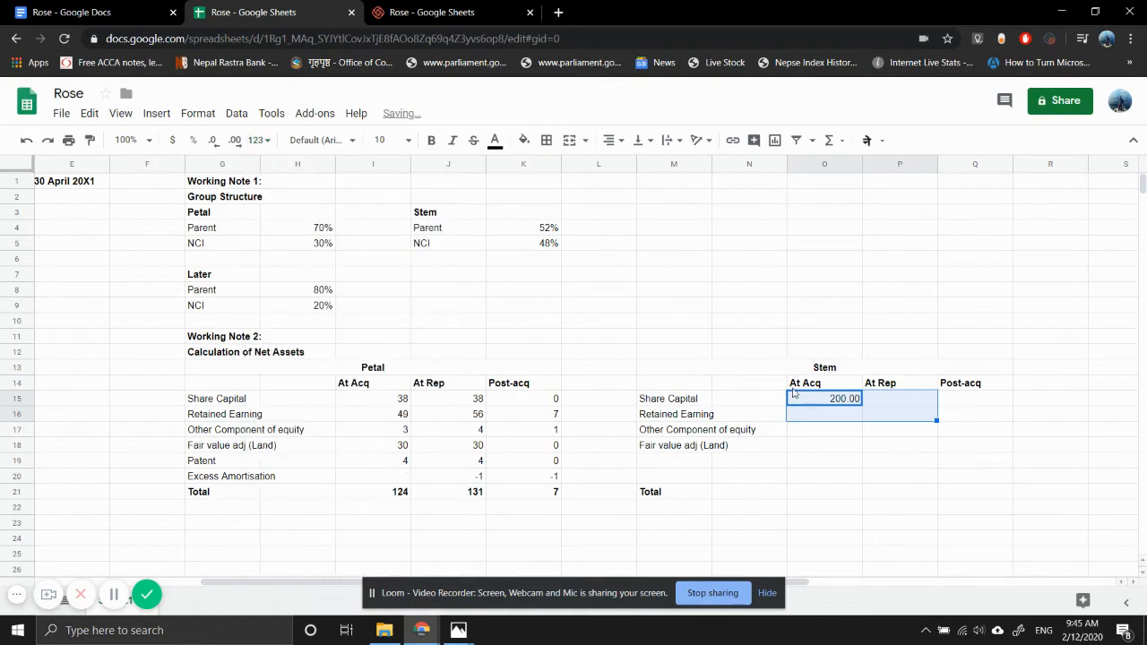
- Enter Stem's At Rep share capital as 200 in P15 and retained earnings as 300 in P16
click(876, 401)
text(200)
key(Return)
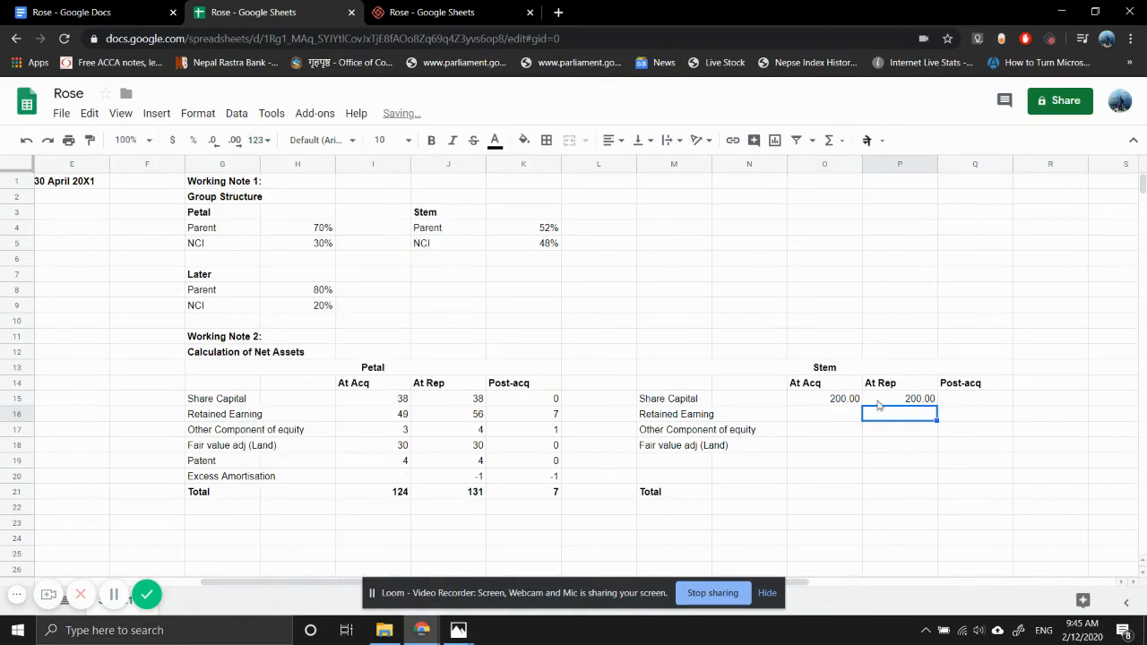
text(300)
key(Return)
- Extend the Stem net assets table heading to read "Stem (Dinar)"
key(Up)
key(Up)
key(Up)
key(Up)
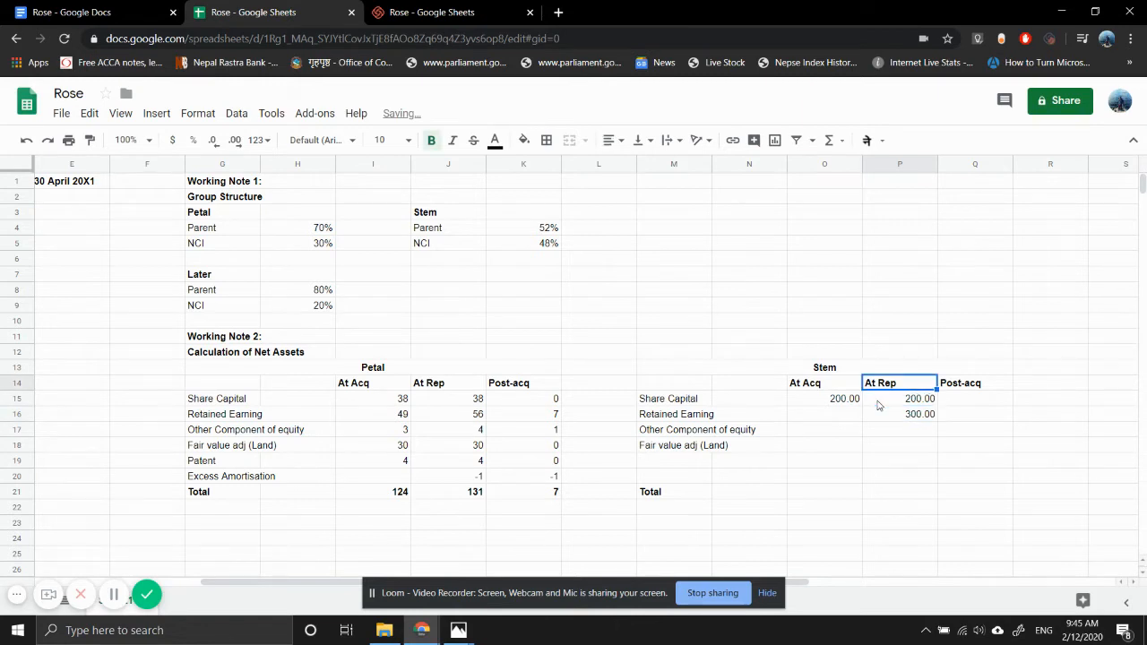
key(Return)
text(()
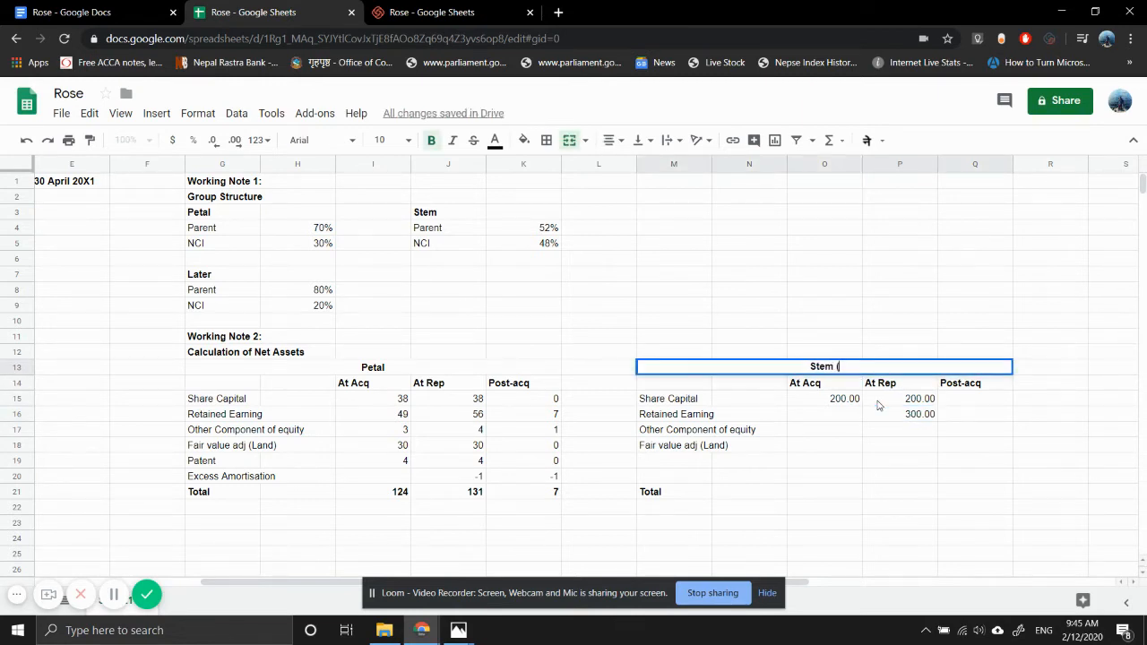
text(Dinar))
key(Return)
- Extend the Petal net assets table heading to read "Petal ($)"
key(Up)
key(Left)
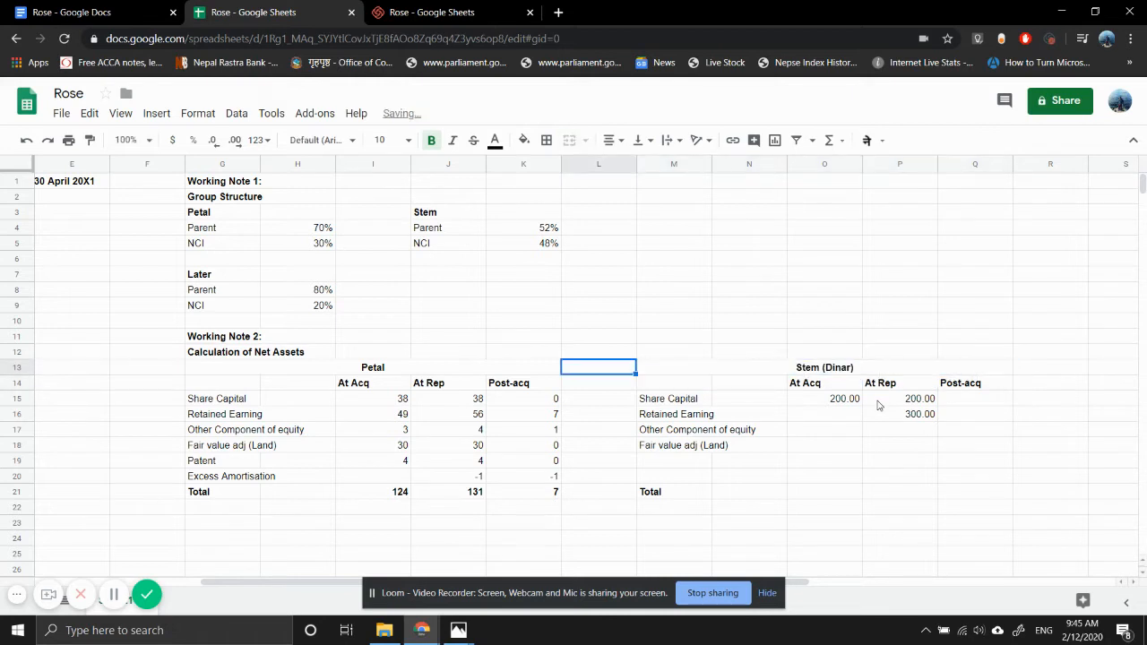
key(Left)
key(Return)
text((s)
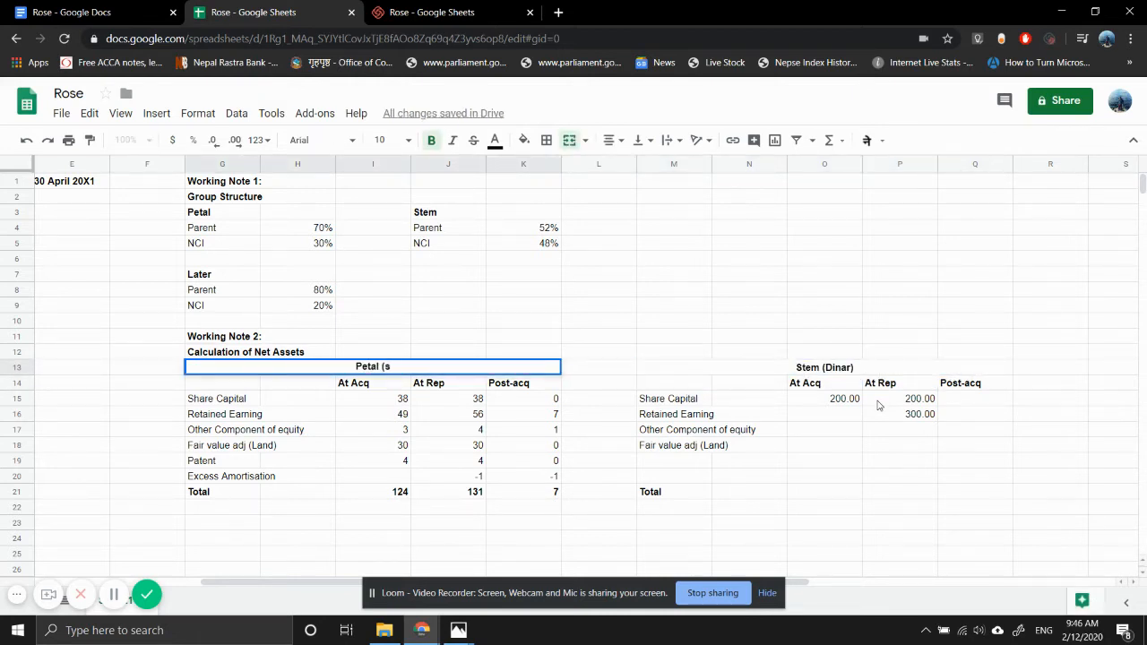
key(BackSpace)
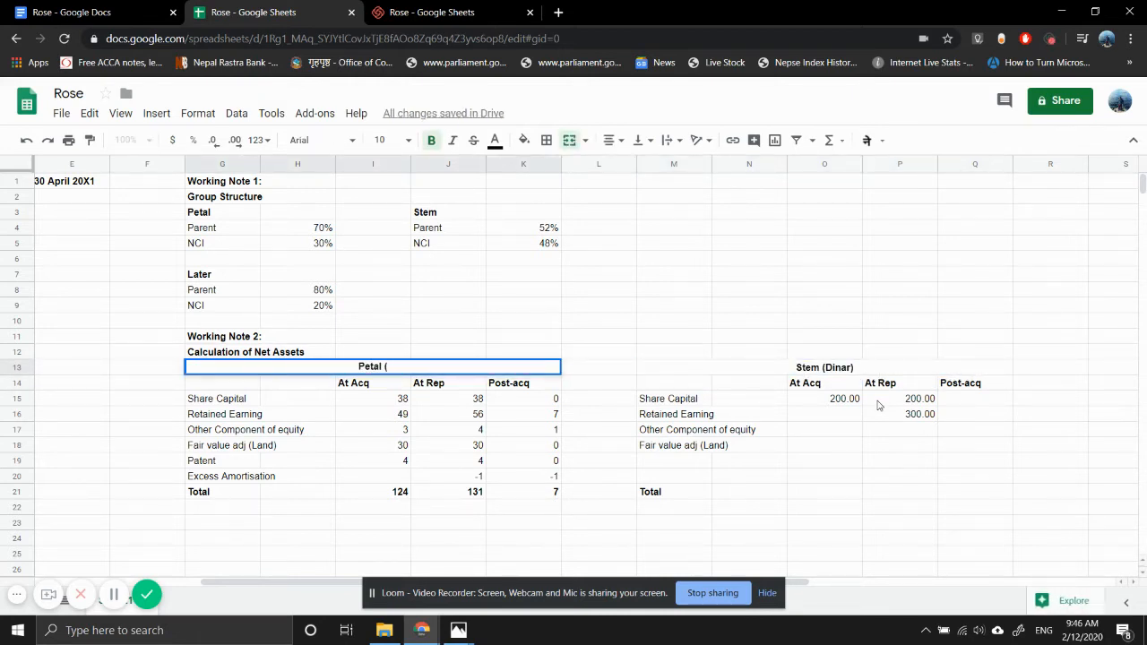
text($))
key(Return)
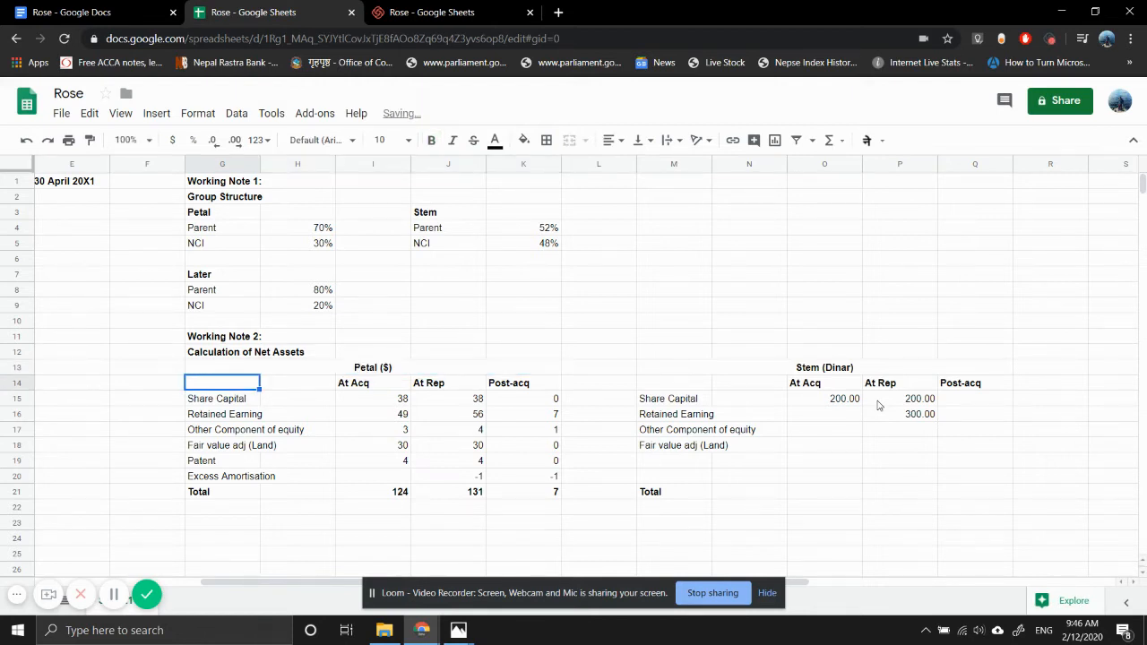
key(Right)
key(Right)
key(Right)
key(Right)
key(Right)
key(Right)
key(Right)
key(Right)
key(Right)
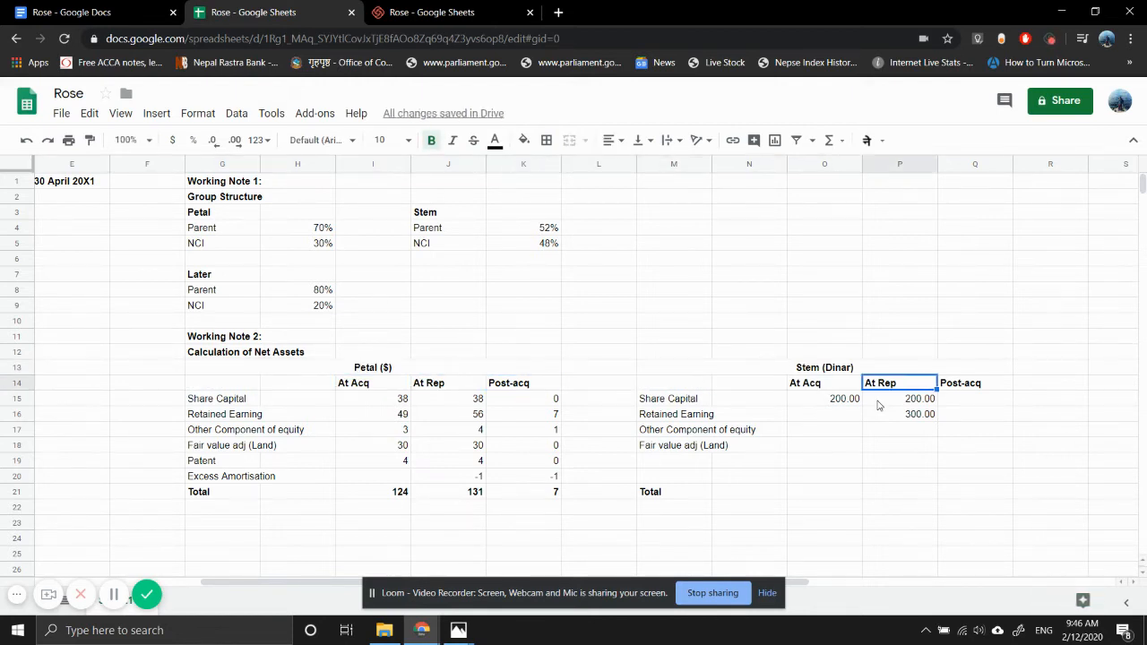
key(Down)
key(Down)
key(Down)
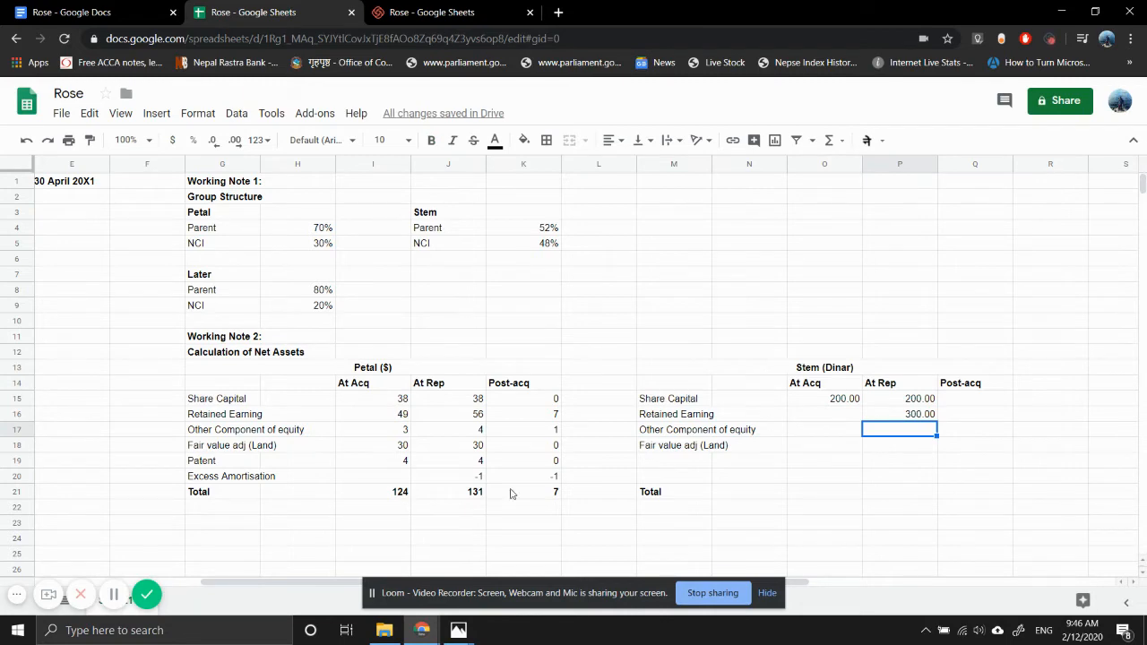
- Consult the question notes image in Photos for Stem's acquisition-date net assets, and enter 495 as the At Acq total in O21
mouse_move(463, 629)
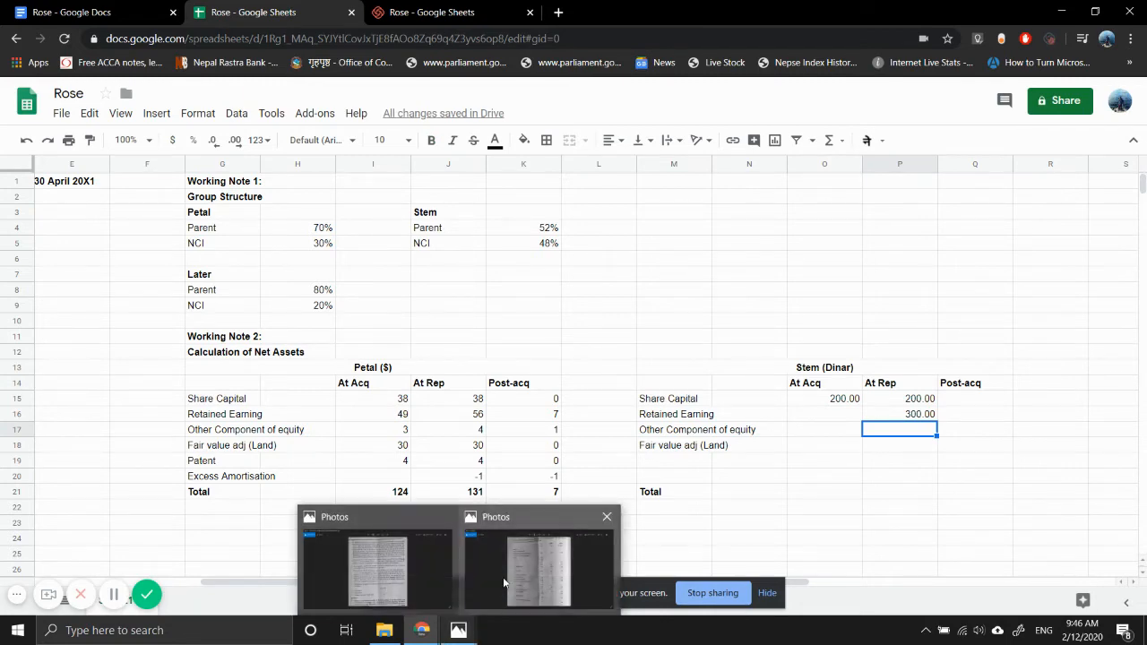
click(378, 572)
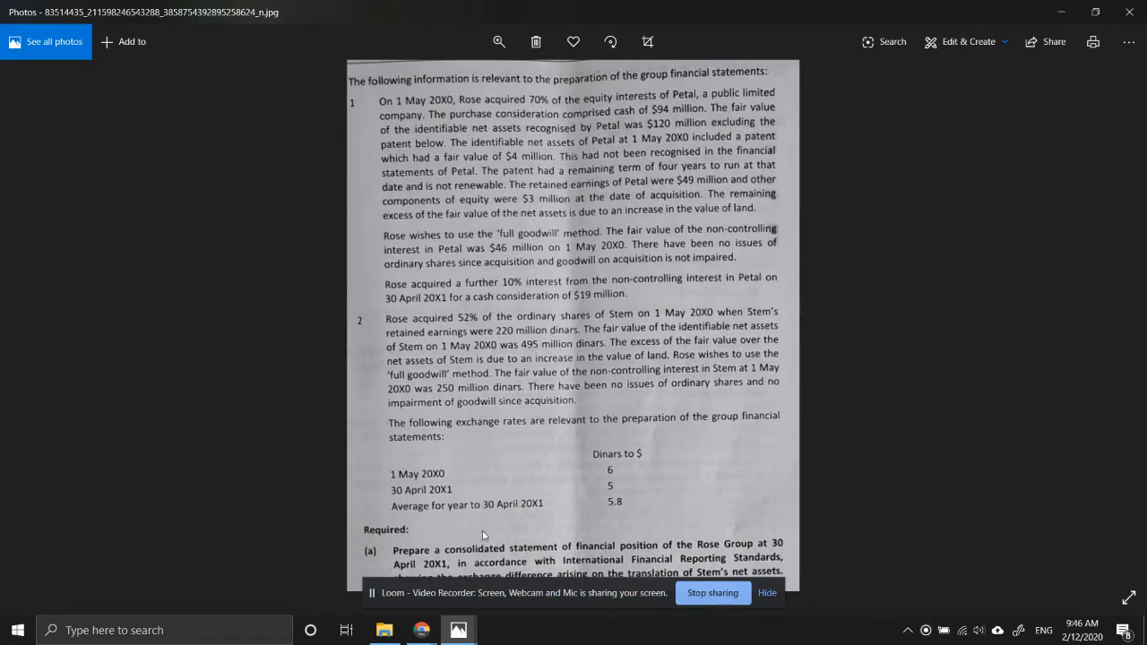
mouse_move(430, 639)
click(332, 565)
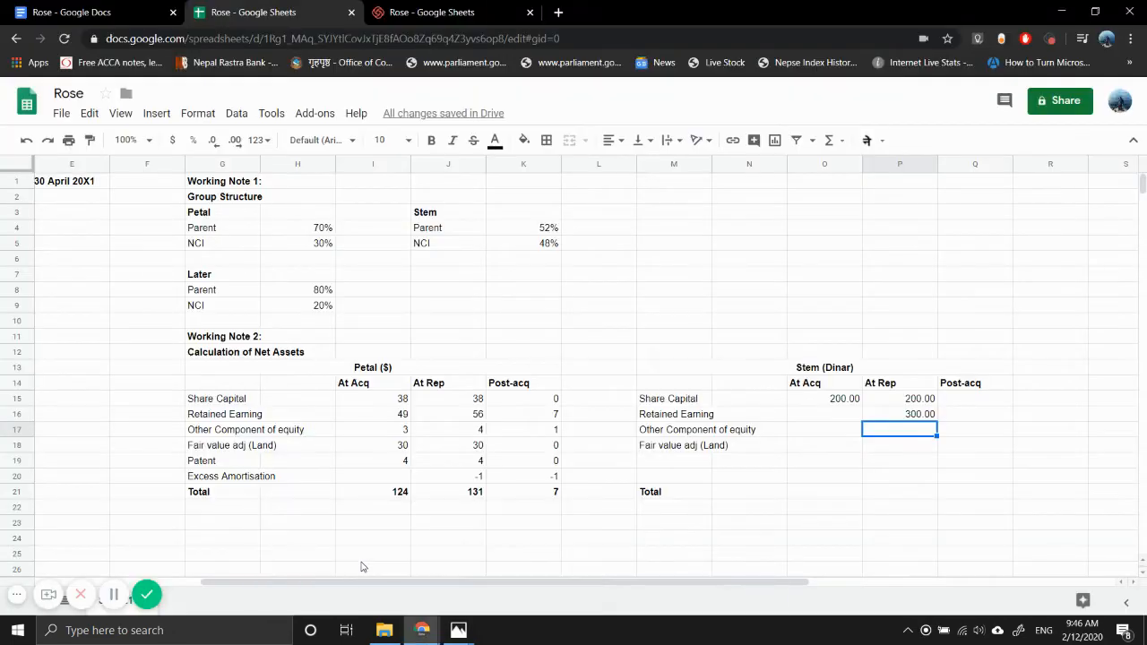
click(810, 498)
text(495)
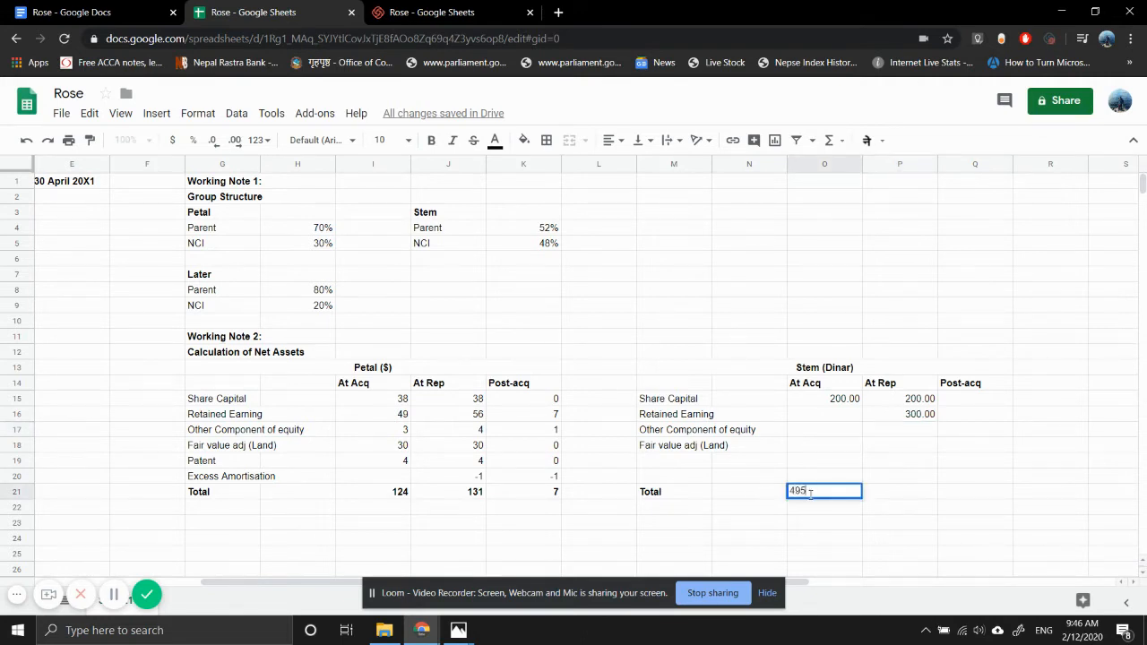
key(Return)
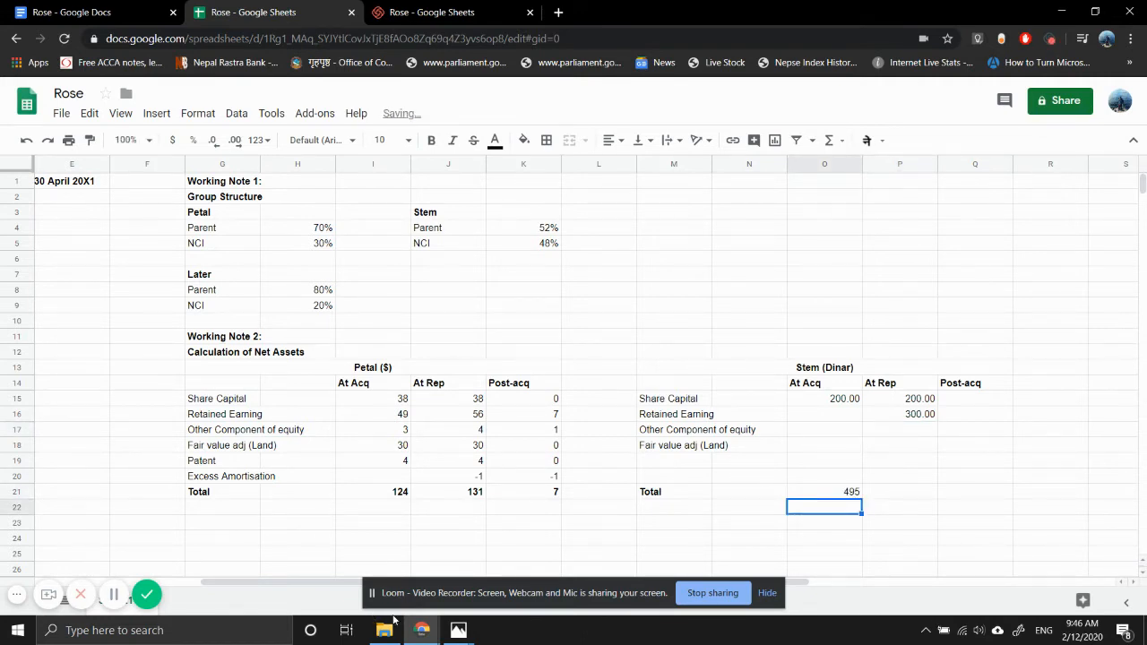
- Check the question notes image in Photos for Stem's retained earnings at acquisition, and enter 220 in O16
mouse_move(428, 636)
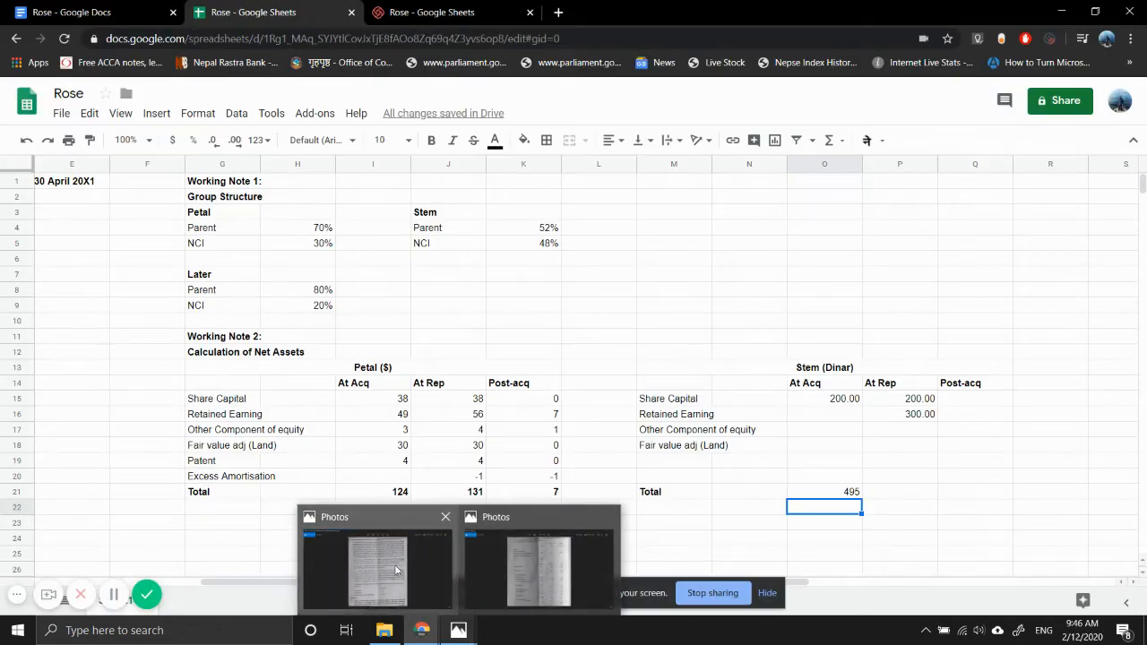
click(397, 568)
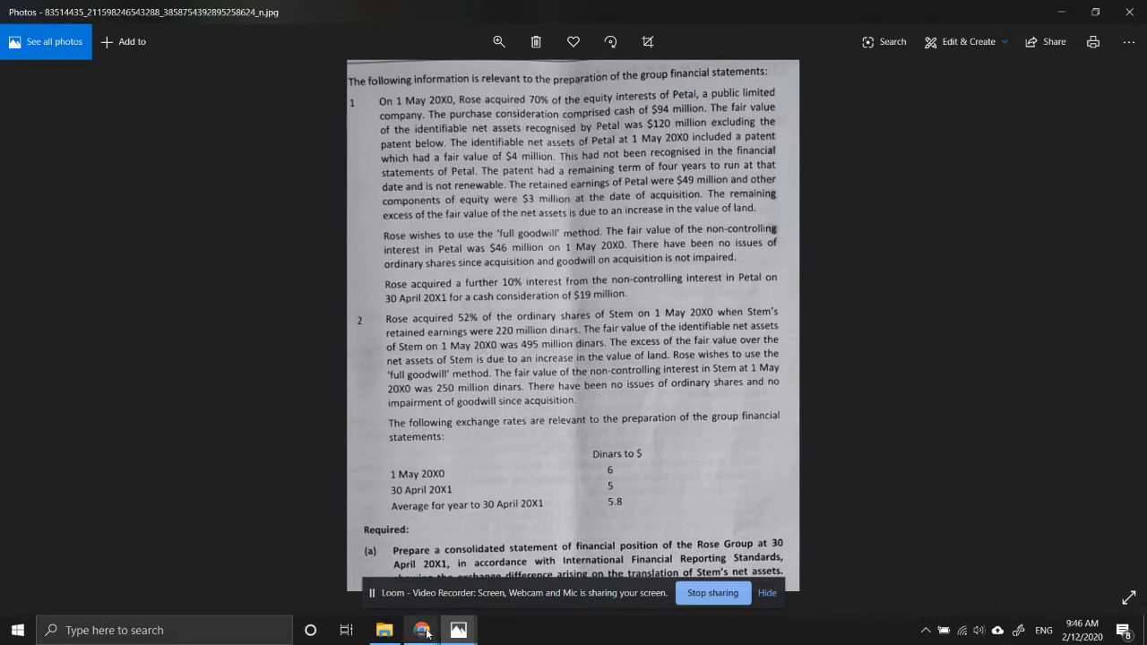
mouse_move(426, 632)
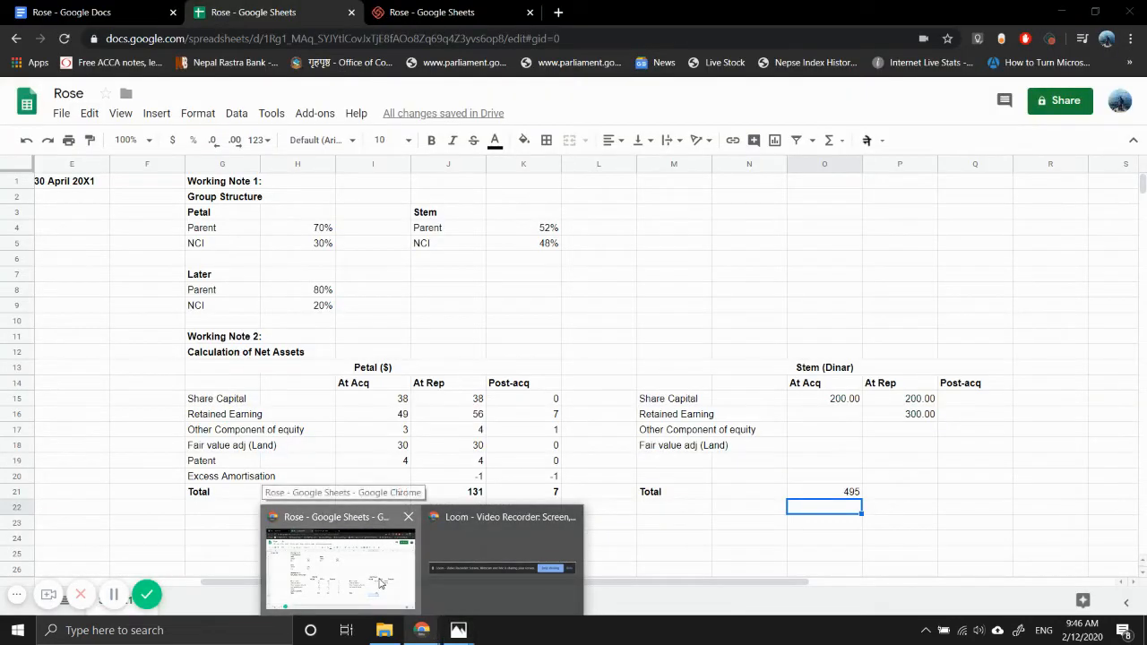
click(380, 583)
click(834, 414)
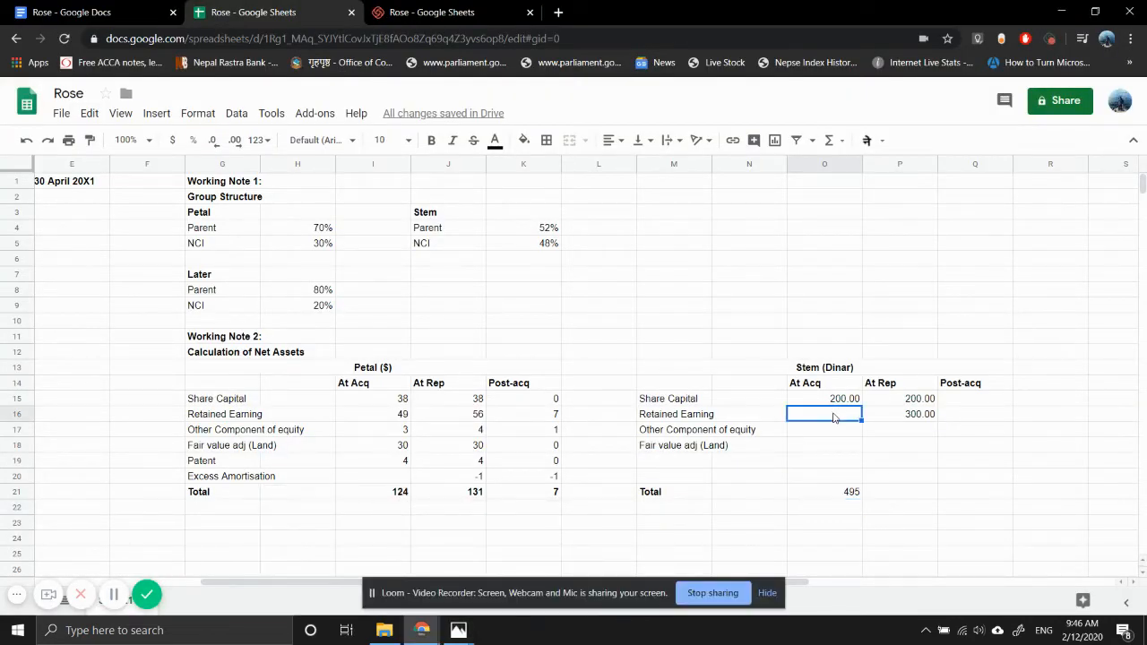
text(220)
key(Return)
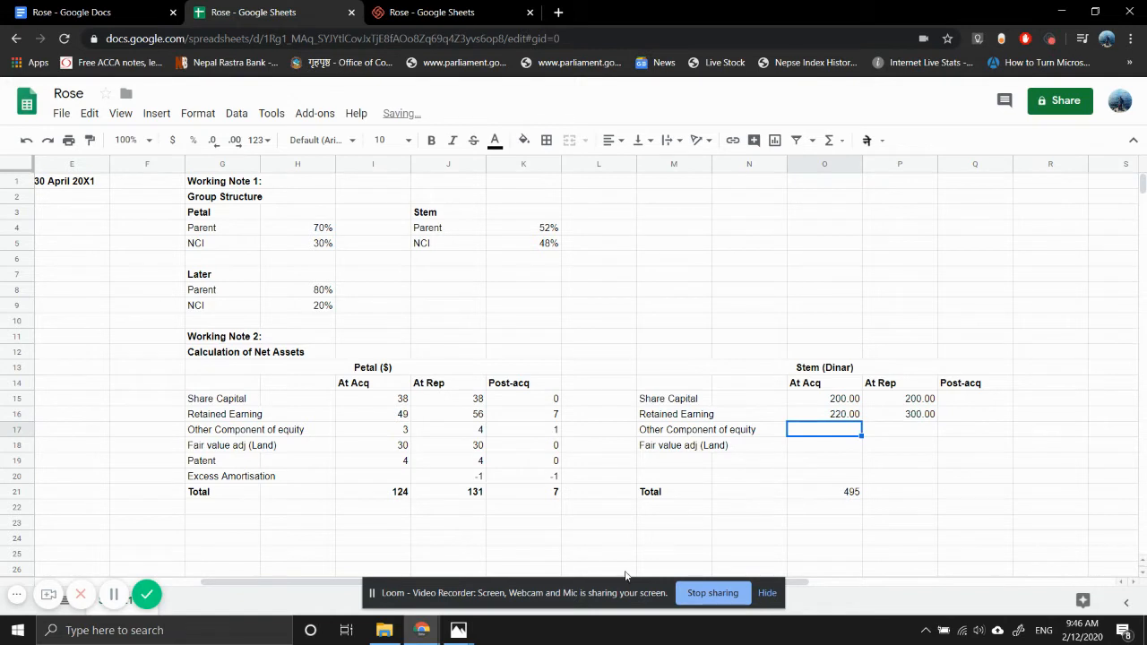
- Look up Stem's other components of equity in the draft statements image in Photos and return to the spreadsheet
mouse_move(458, 630)
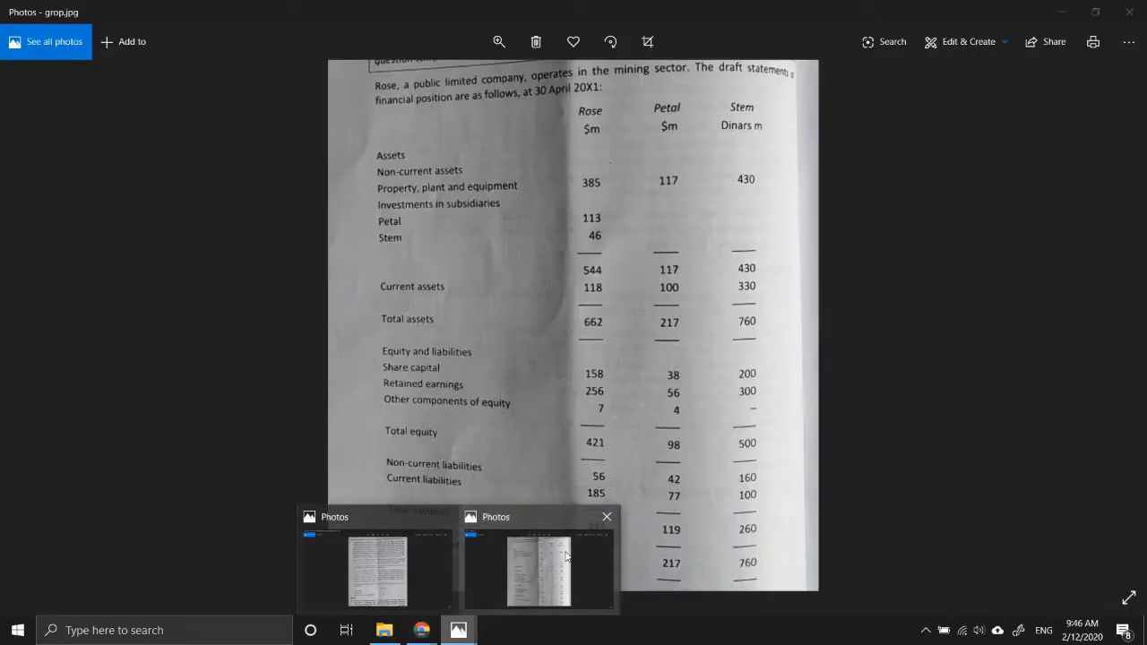
click(565, 557)
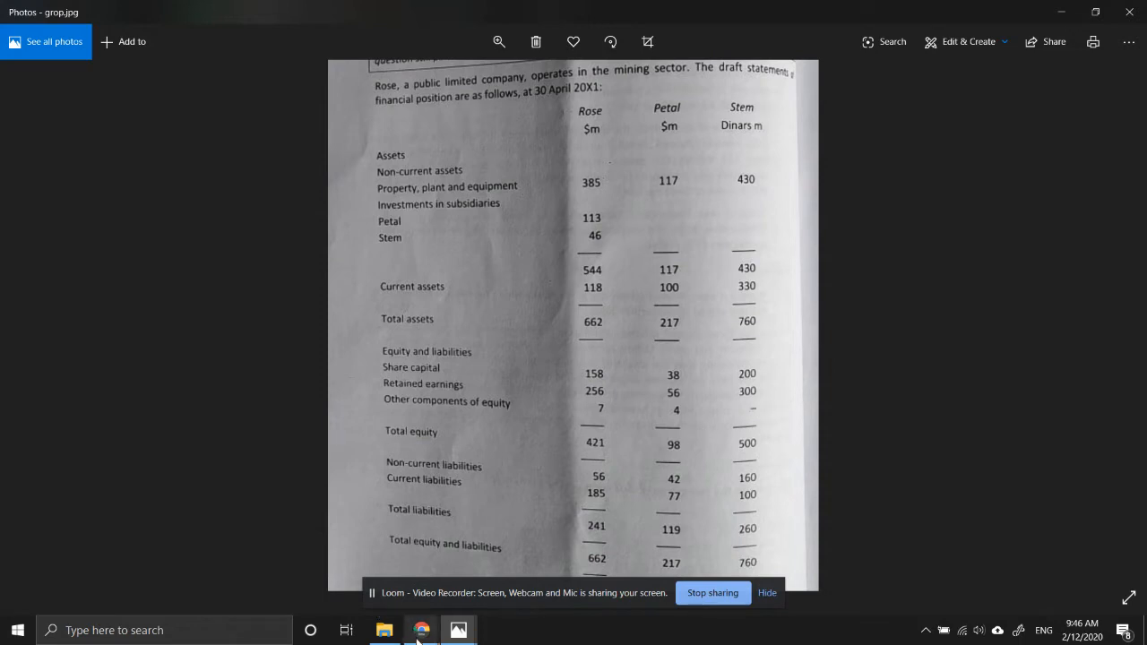
mouse_move(419, 632)
click(357, 595)
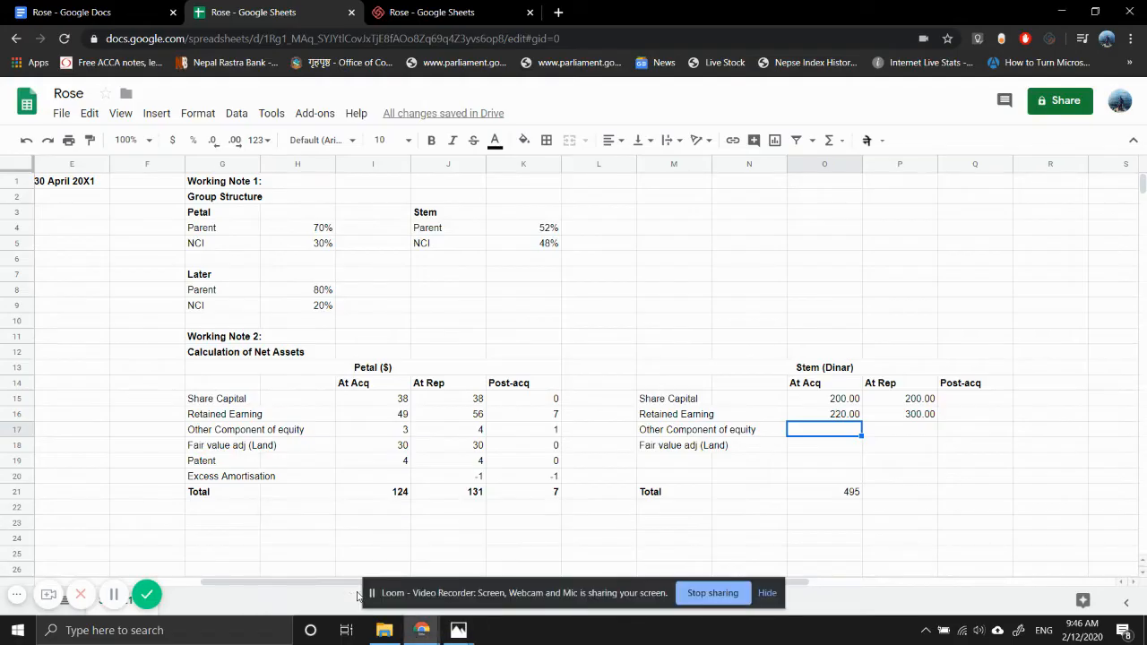
text(0)
key(Escape)
- Calculate Stem's At Acq land fair value adjustment in O18 as 495 less retained earnings O16 and share capital O15
key(Down)
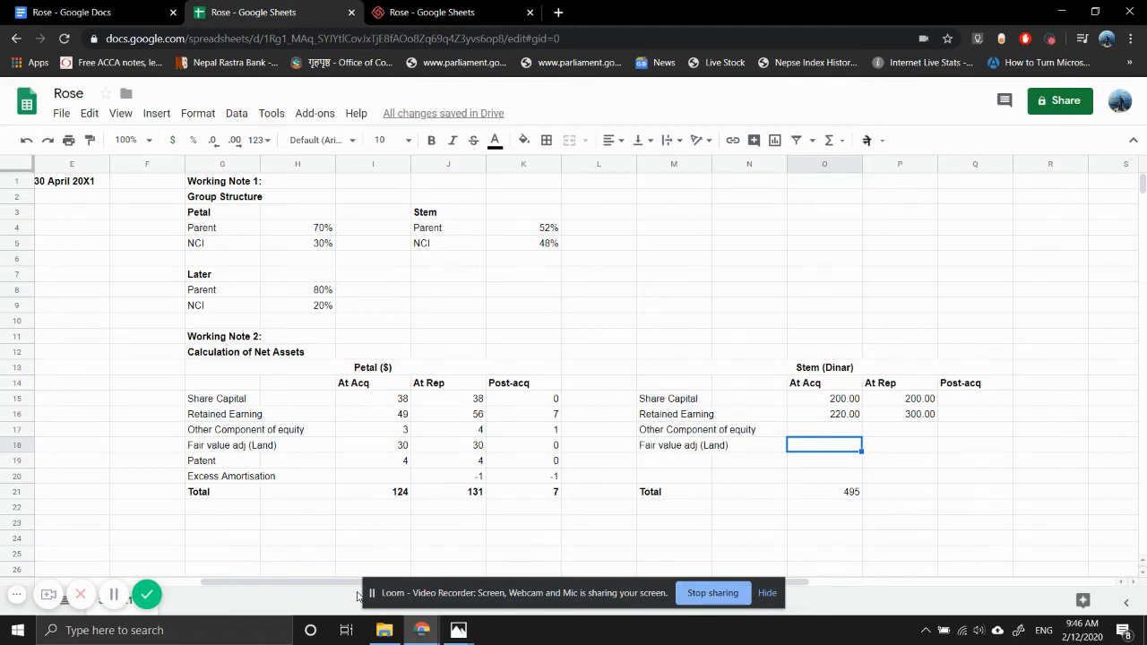
text(=495-)
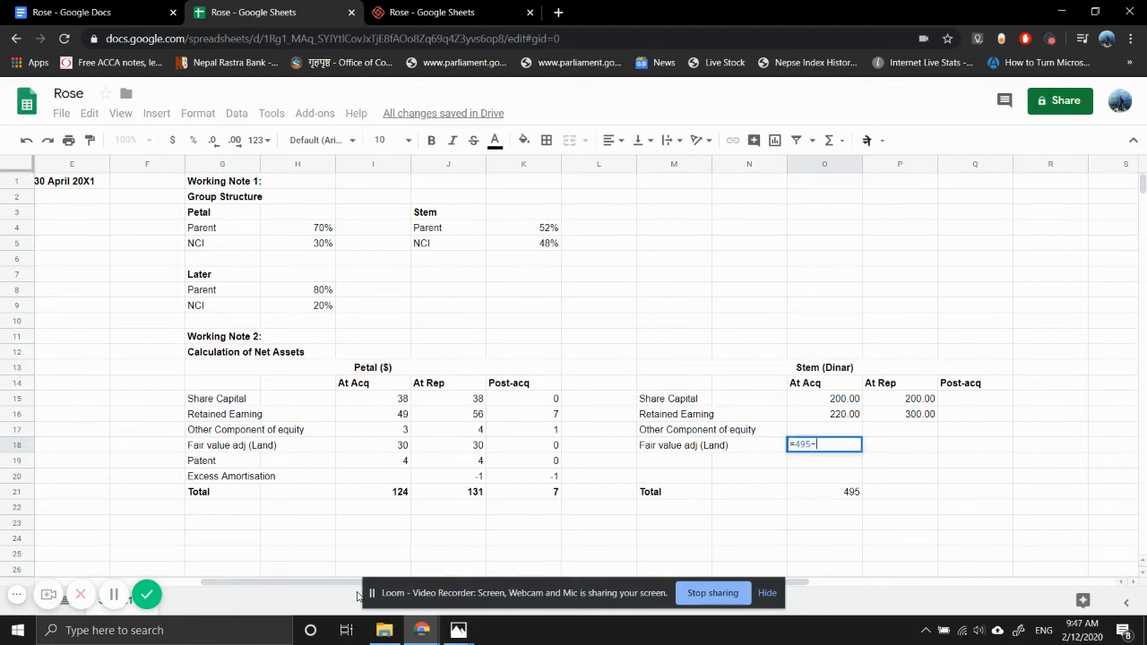
key(Up)
key(Up)
text(-)
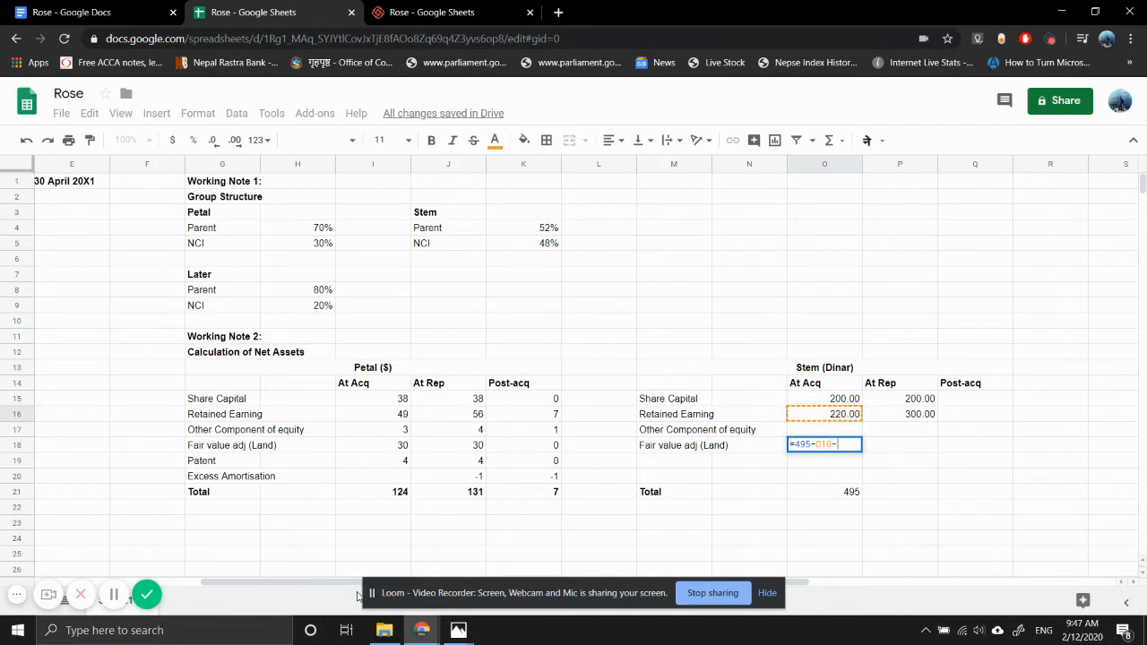
key(Up)
key(Up)
key(Up)
key(Return)
- Carry Stem's land fair value adjustment into the At Rep column by linking P18 to O18
key(Up)
key(Right)
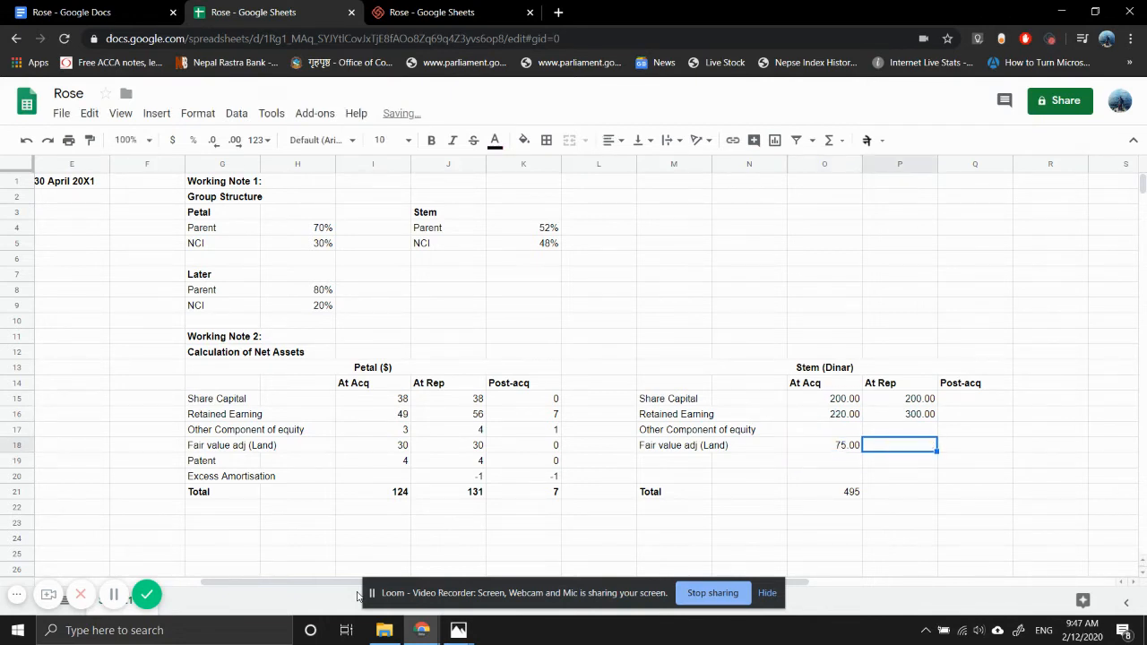
text(=)
key(Left)
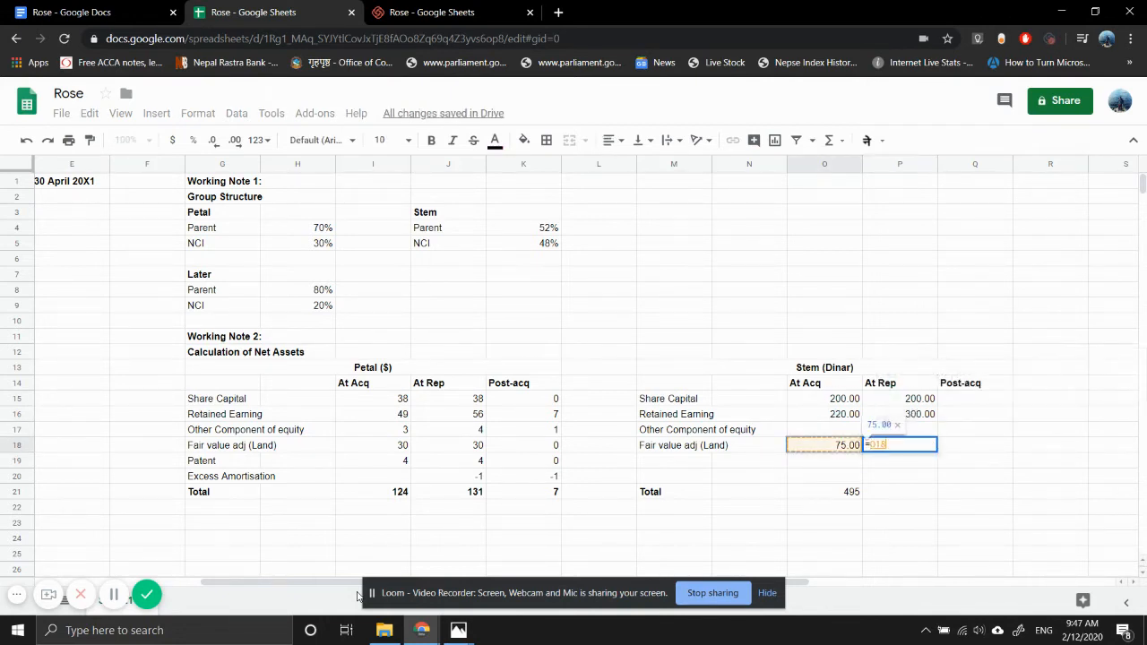
key(Return)
- Total Stem's At Rep net assets in P21 with a SUM of the share capital, retained earning and fair value rows above
key(Down)
key(Down)
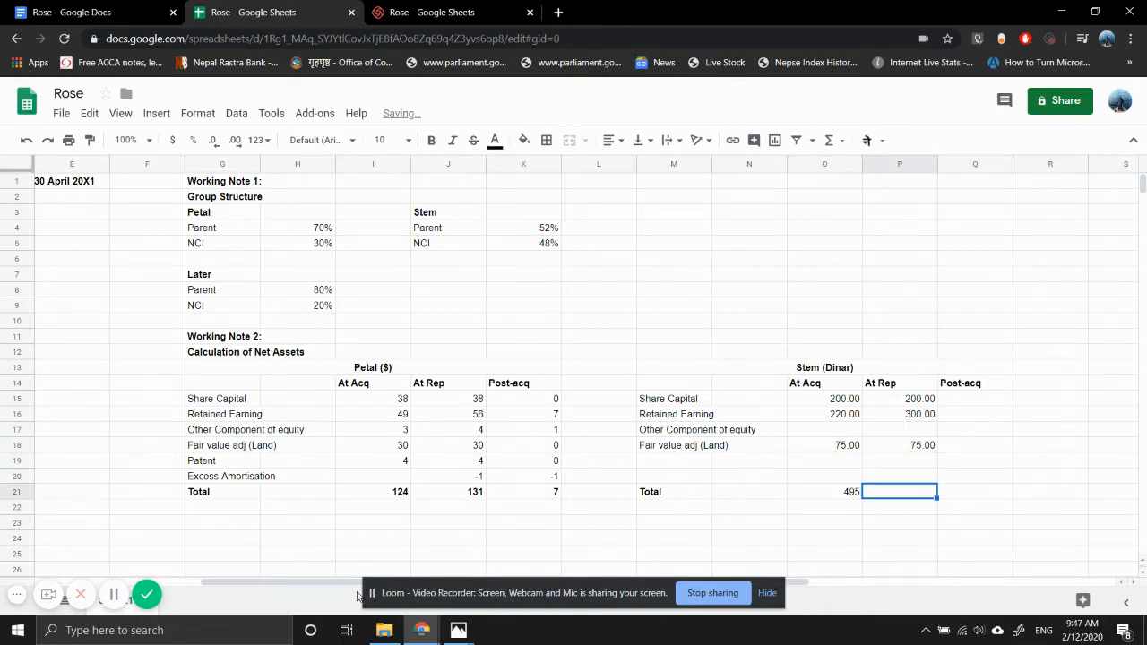
text(=SUM()
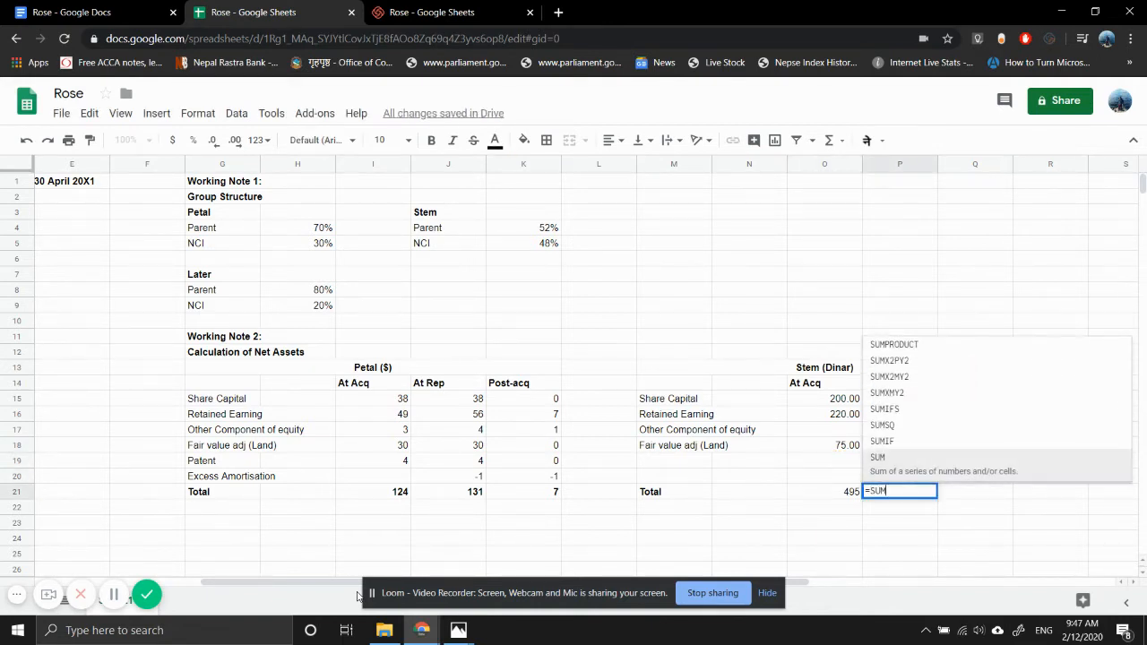
key(BackSpace)
key(BackSpace)
text(()
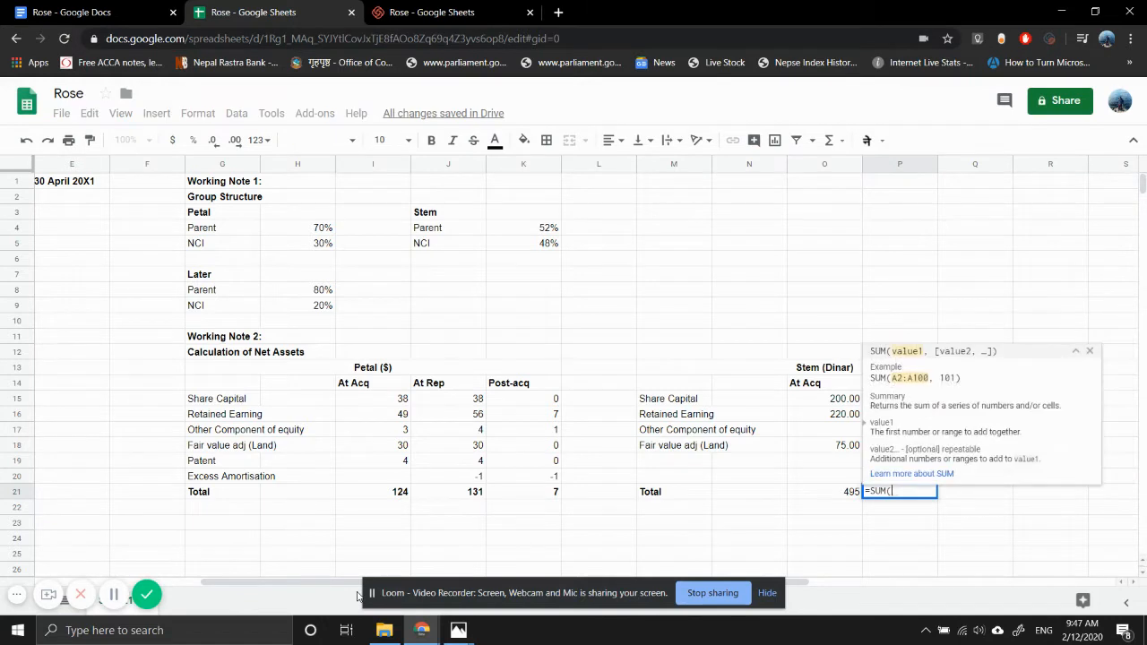
key(Up)
key(shift+Up)
key(shift+Up)
key(shift+Up)
key(Return)
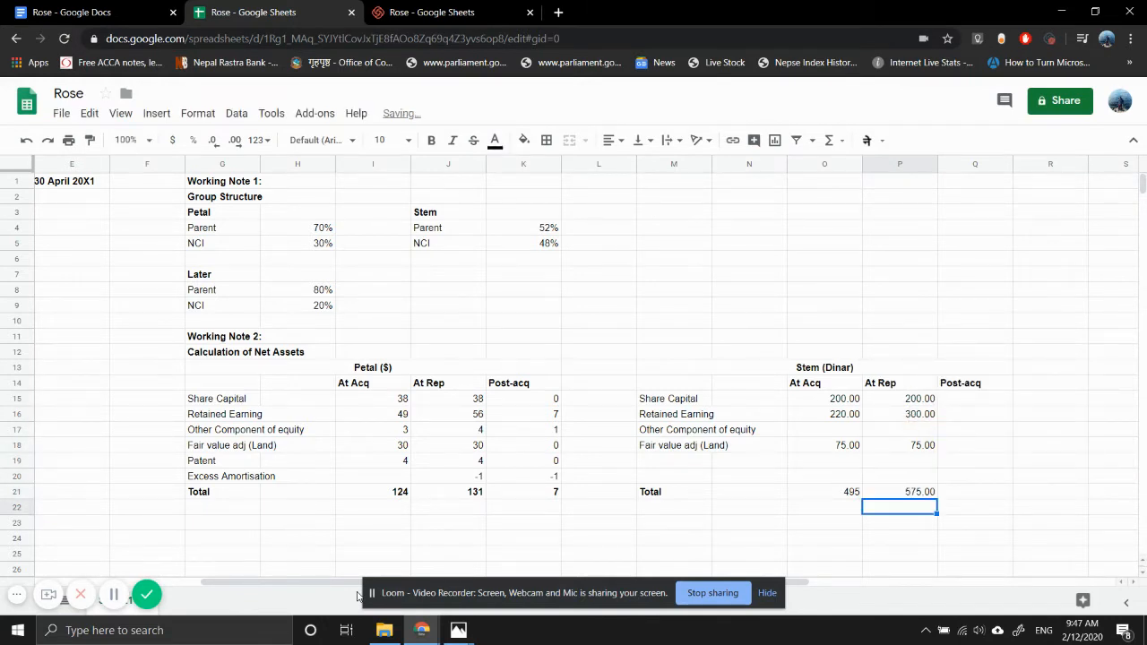
- Calculate Stem's total Post-acq movement in Q21 as the At Rep total P21 minus the At Acq total O21
key(Up)
key(Left)
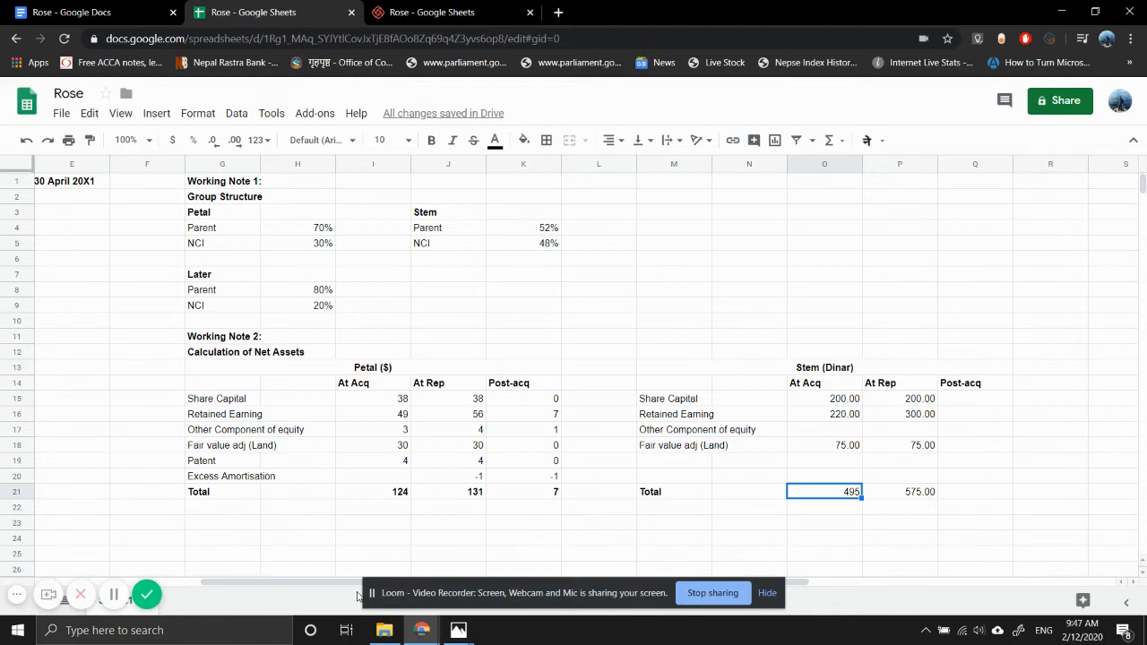
key(Right)
key(Right)
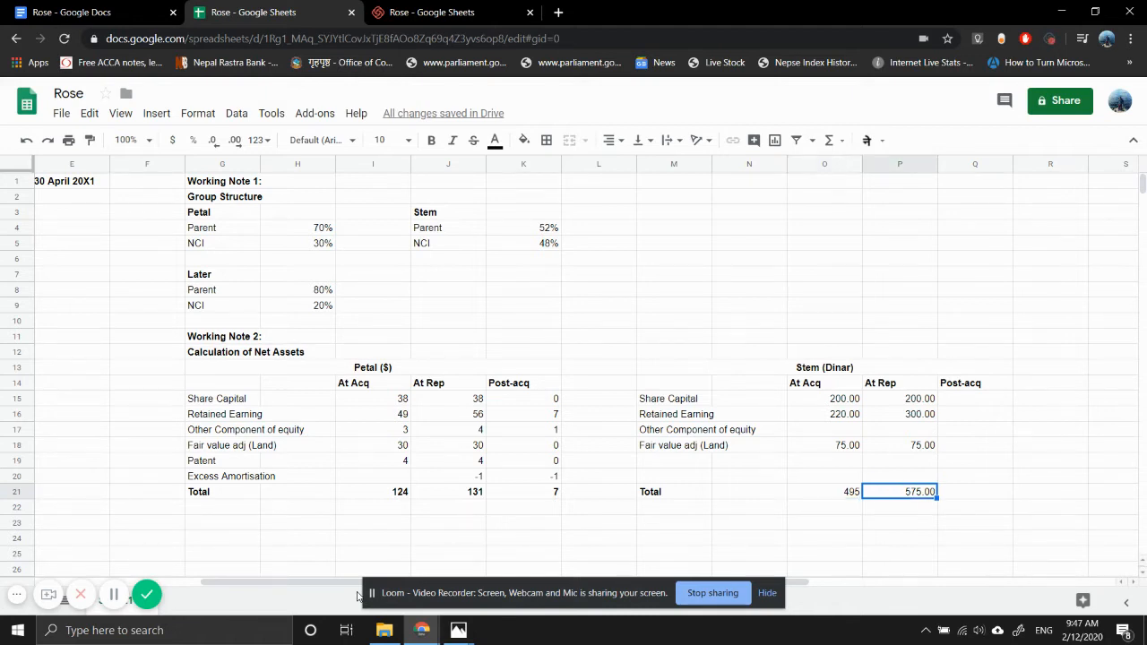
text(=)
key(Left)
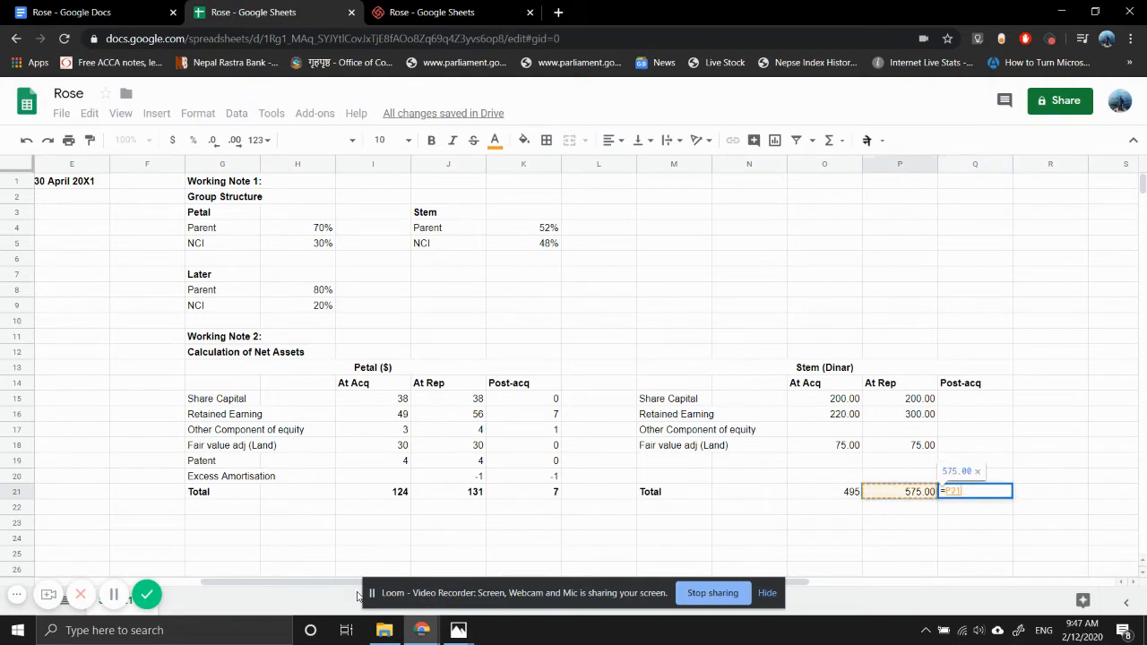
text(-)
key(Left)
key(Left)
key(Return)
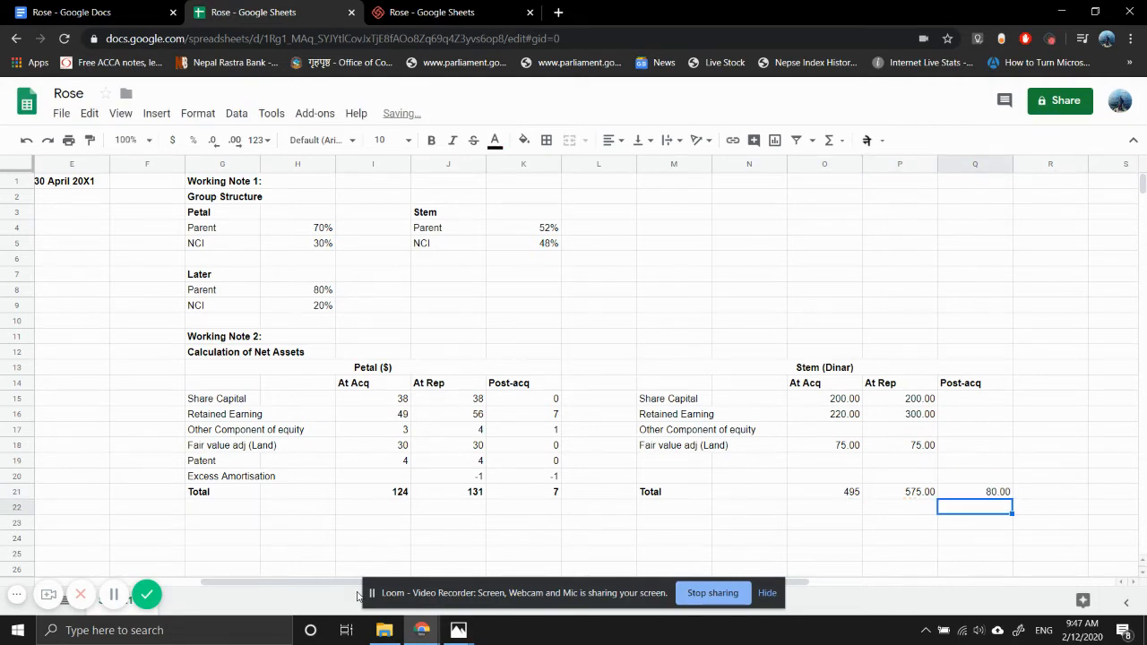
- Copy the Post-acq formula from Q21 to Stem's land fair value, retained earning and share capital rows in Q18, Q16 and Q15
key(Up)
key(ctrl+c)
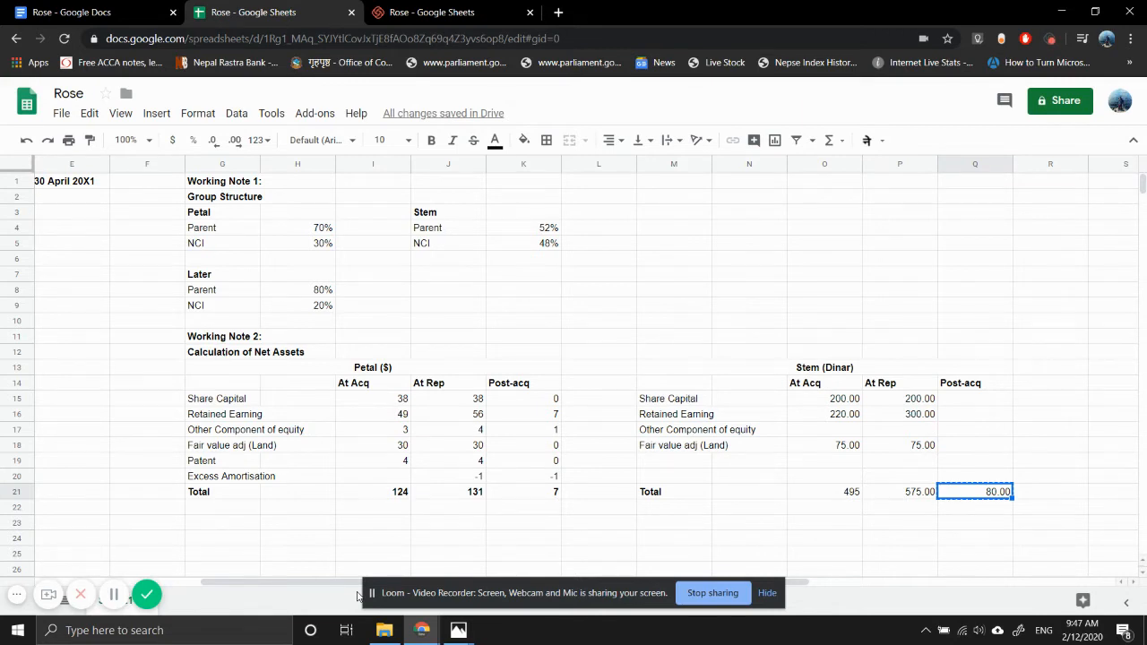
key(Up)
key(Up)
key(Up)
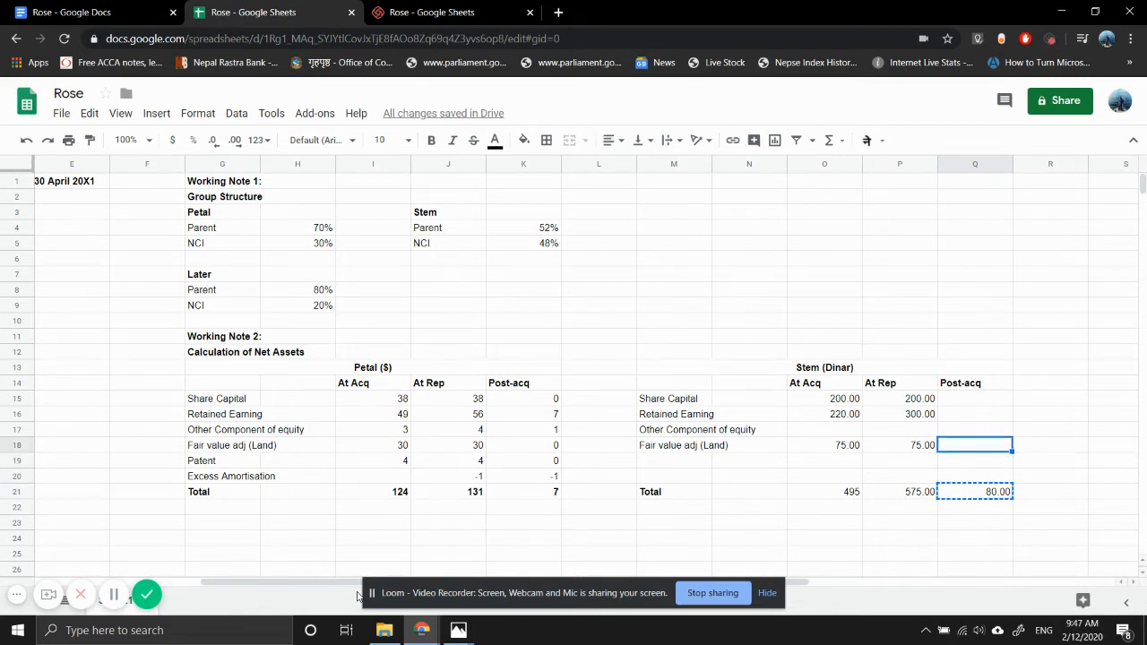
key(ctrl+v)
key(Up)
key(Up)
key(ctrl+v)
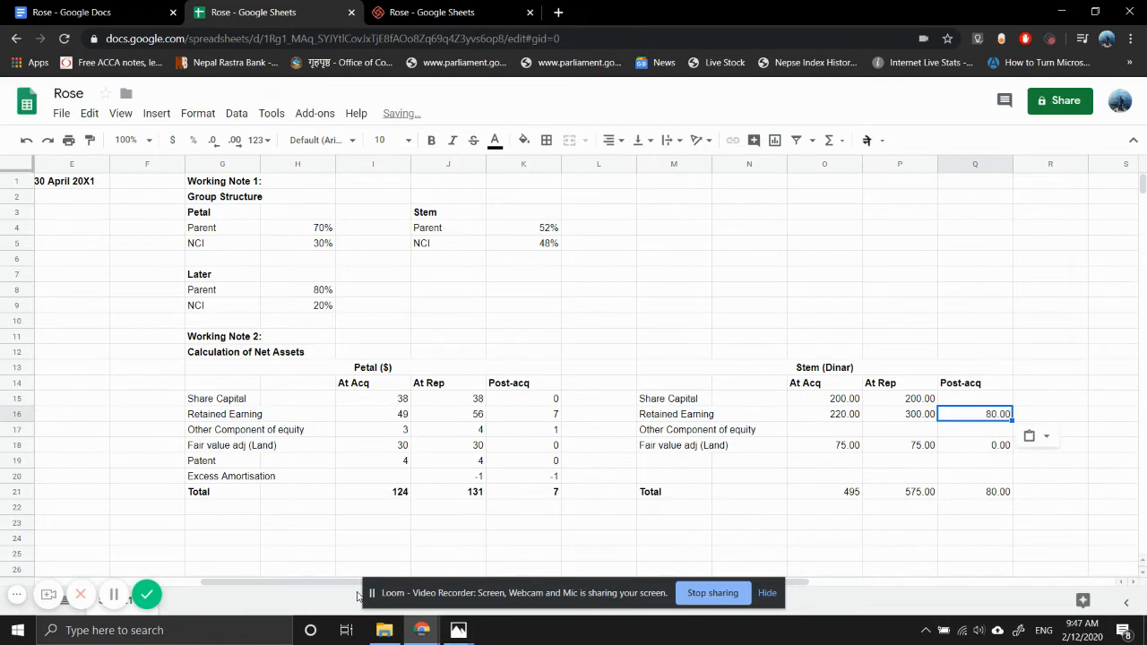
key(Up)
key(ctrl+v)
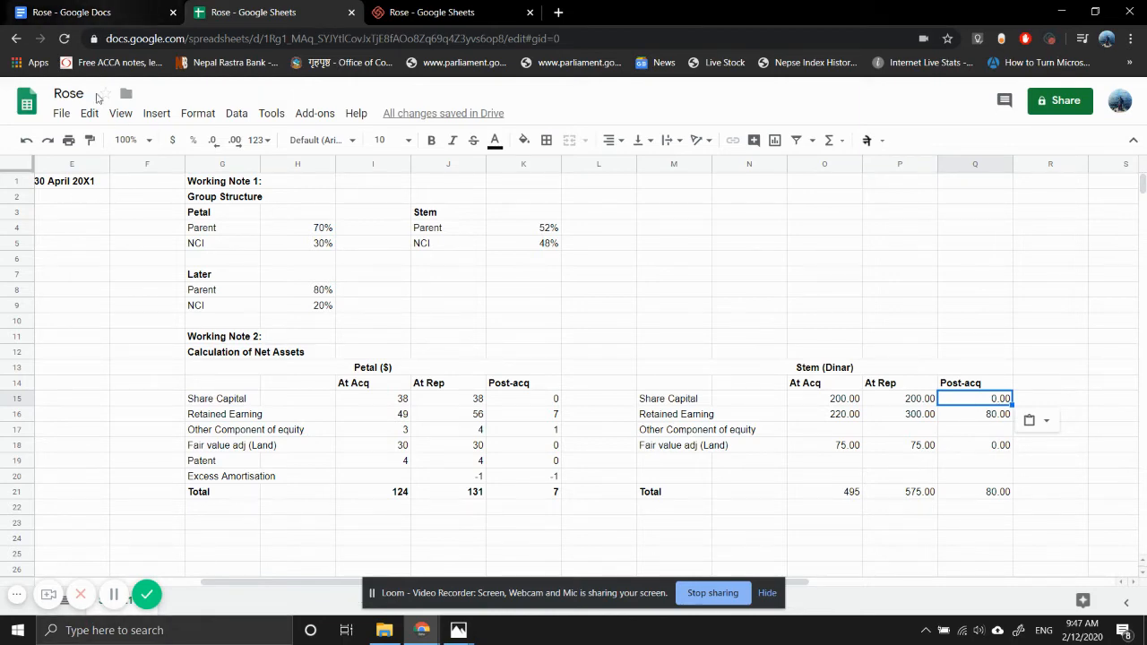
- Add the bold heading "Working Note 3:" in G23 below the Petal net assets table
scroll(189, 402, down, 2)
click(235, 407)
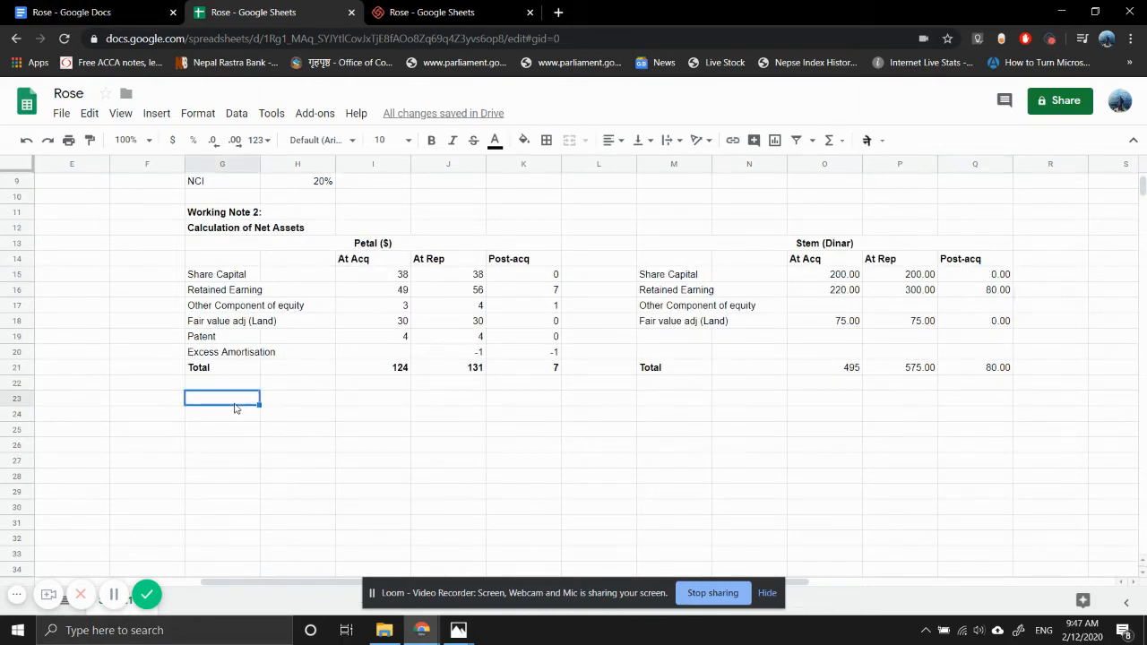
text(Working Note 3)
key(Return)
double_click(236, 404)
text(:)
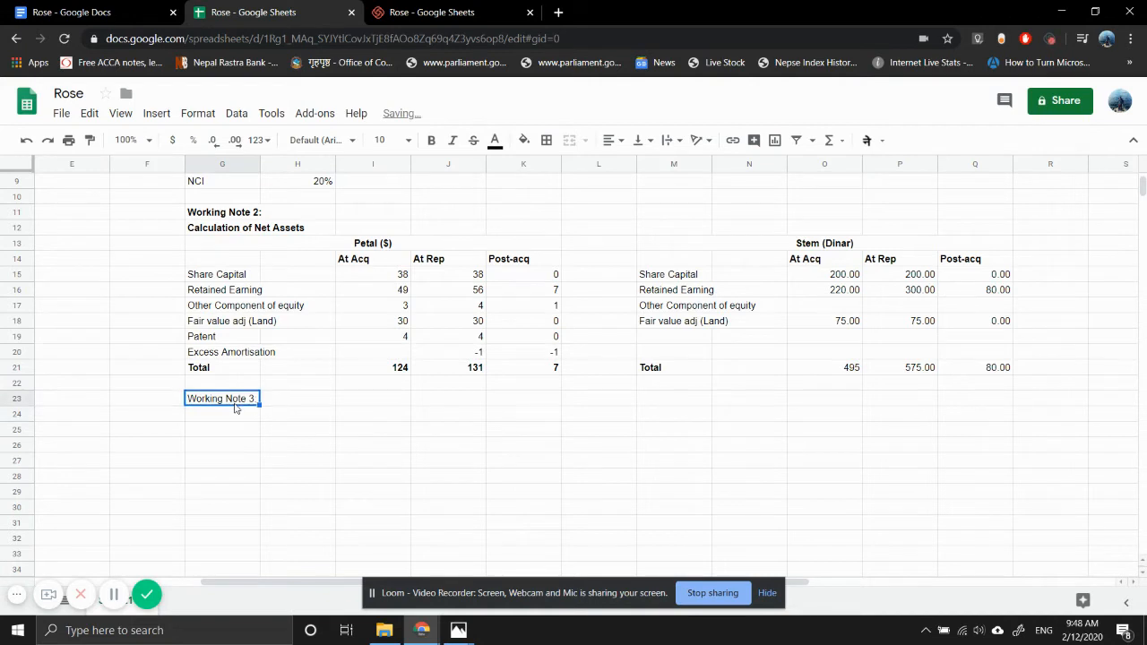
key(ctrl+b)
key(Return)
- Add the bold subheading "Calculation of Goodwill" in G24
text(Cl)
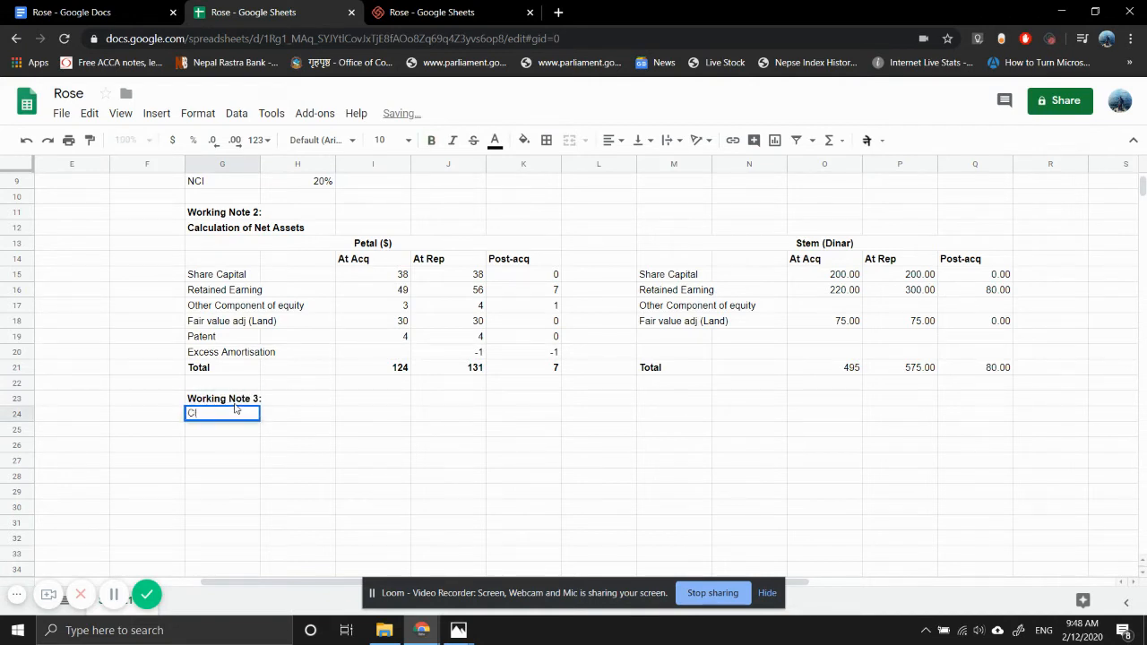
text(alculation)
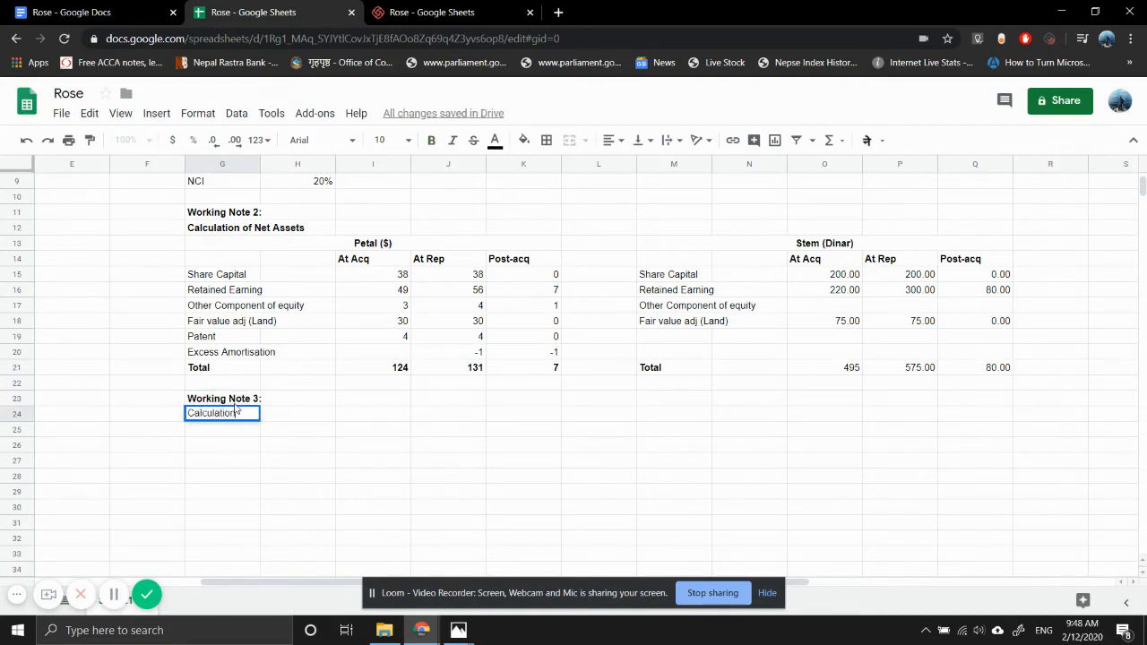
text( of Goodwill)
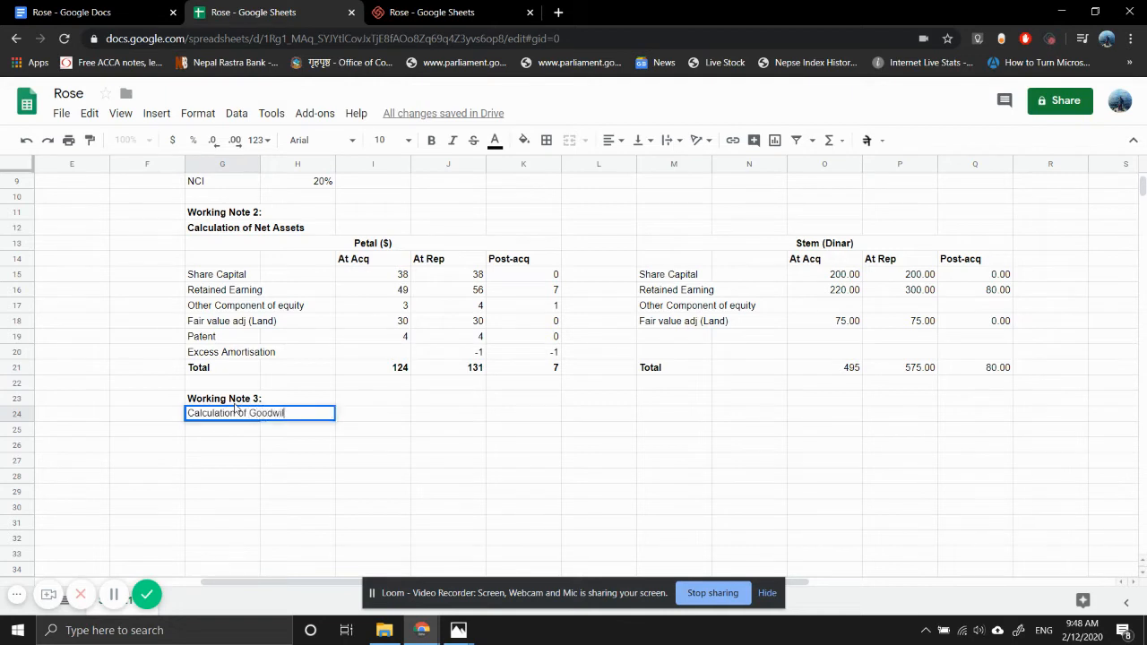
key(Return)
click(235, 411)
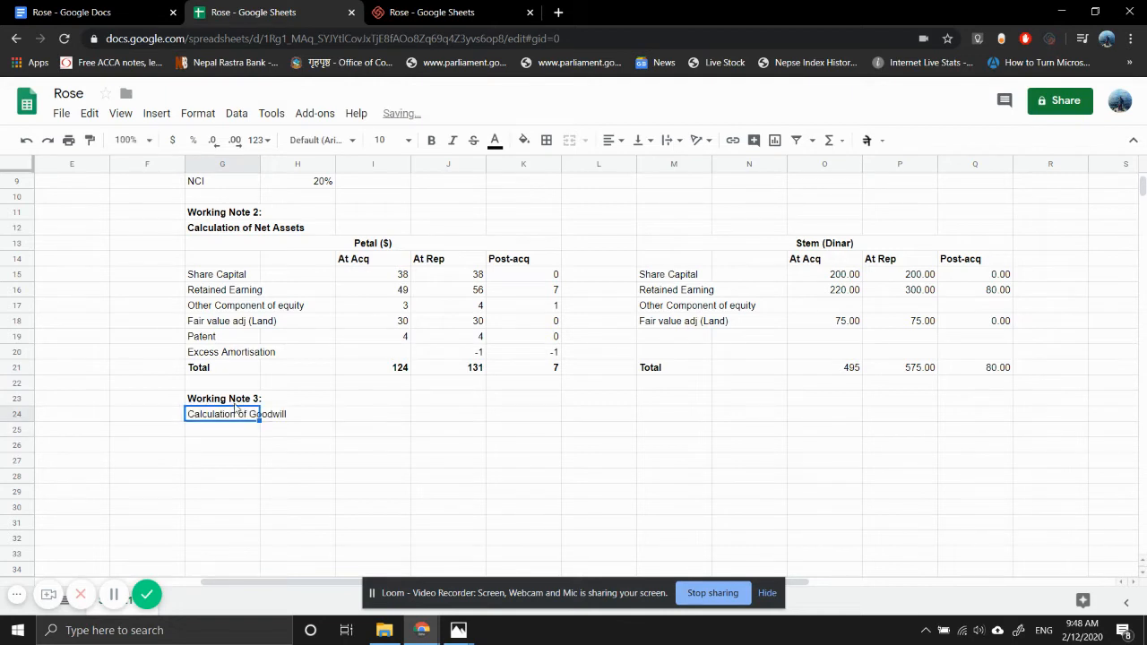
key(ctrl+b)
- Copy the merged "Petal ($)" heading from row 13 to row 25, beneath the goodwill subheading
key(Down)
key(Down)
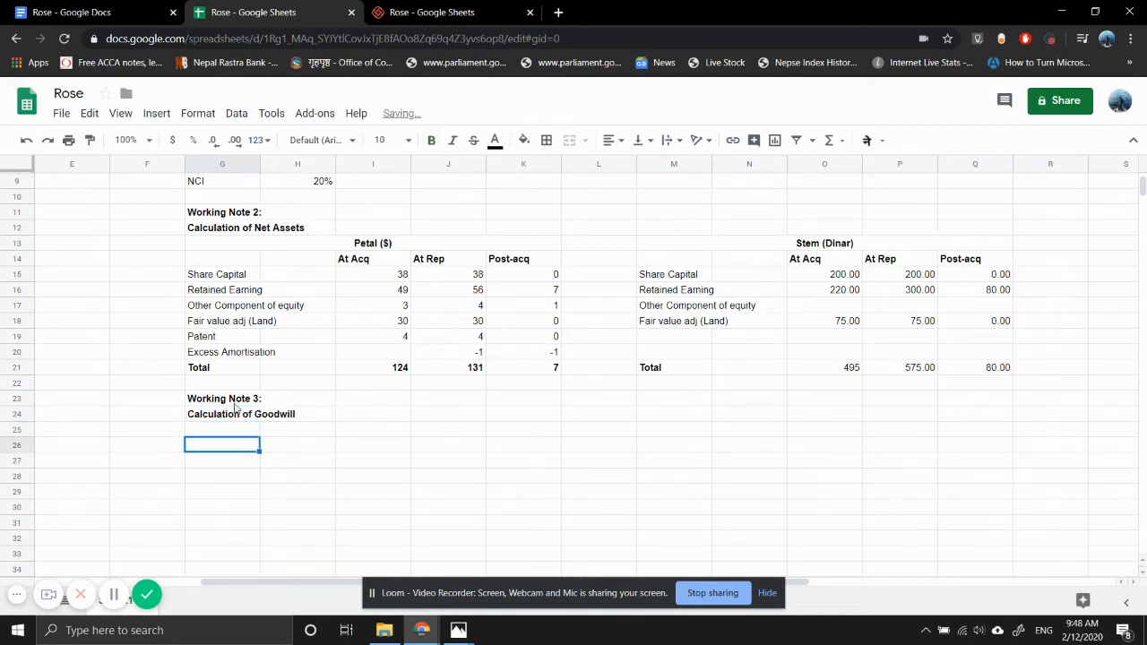
key(Up)
key(Down)
key(Up)
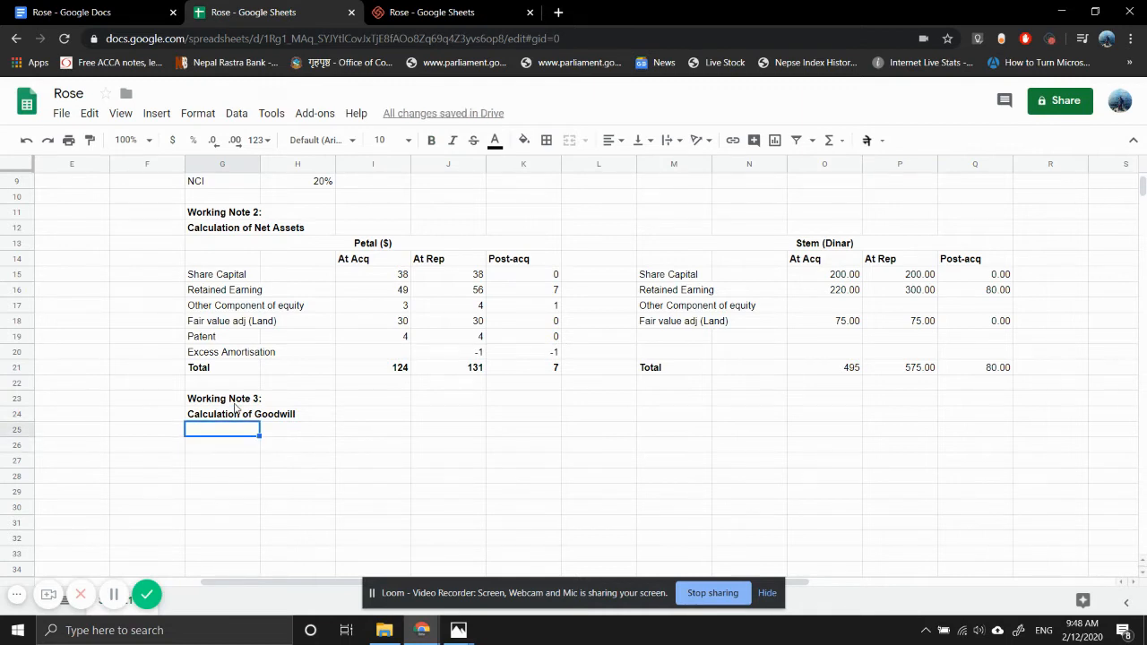
key(shift+Right)
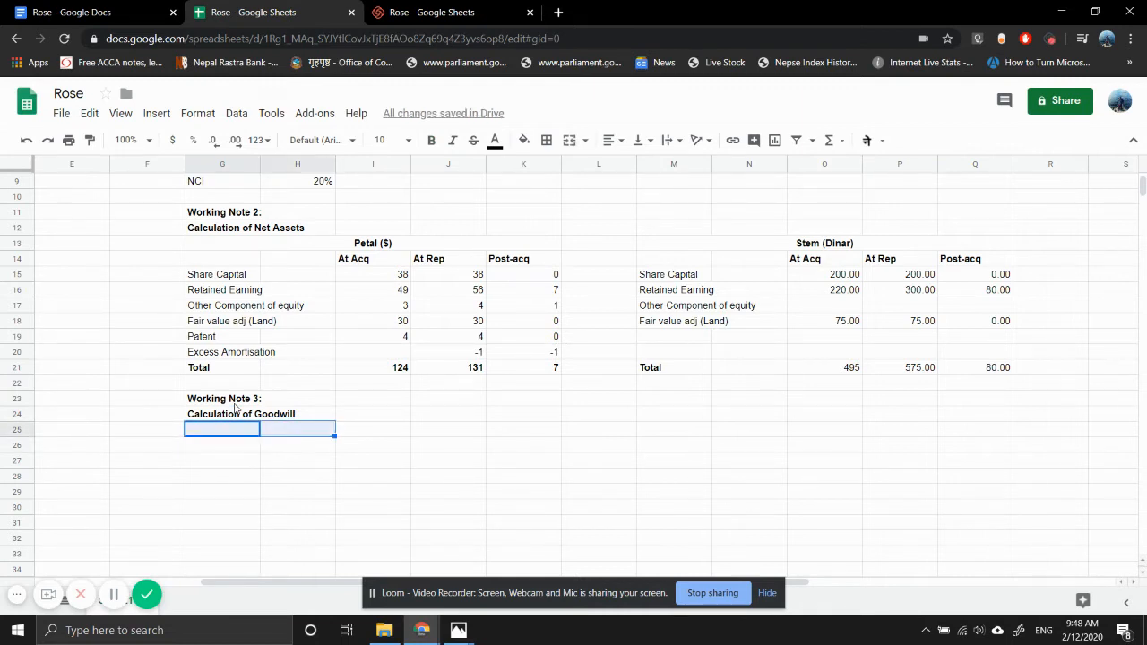
click(364, 237)
key(ctrl+c)
key(Down)
key(Down)
key(Down)
key(Down)
key(Down)
key(Down)
key(Down)
key(Down)
key(Down)
key(Down)
key(Down)
key(Down)
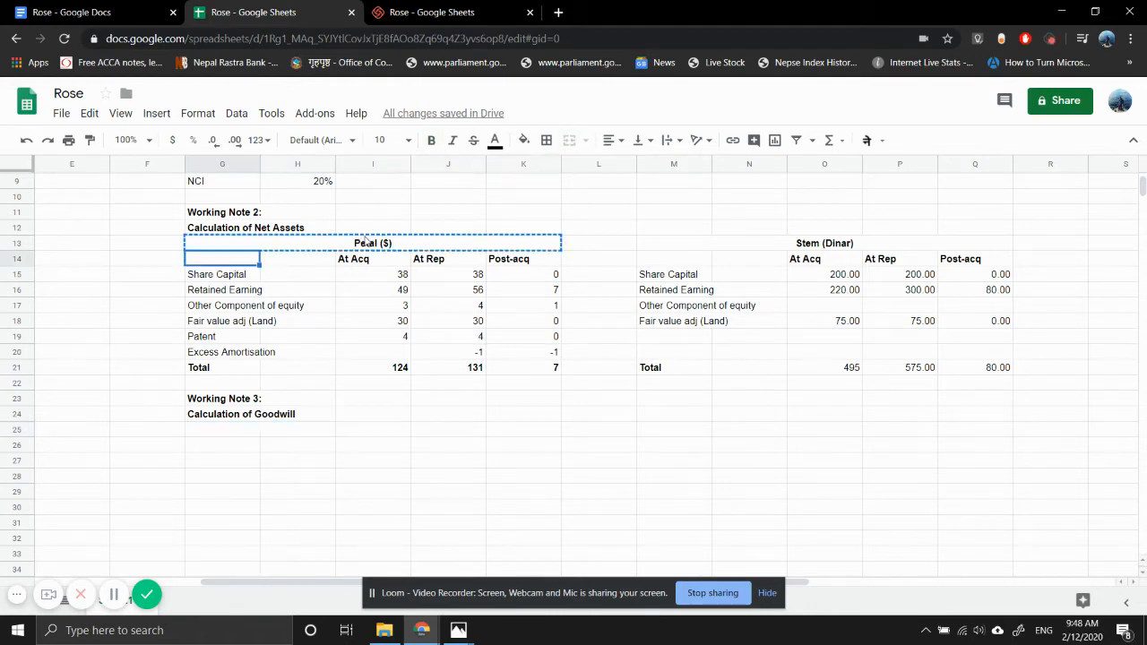
key(ctrl+v)
- Enter the goodwill row labels "Cost of investment" in G26 and "Fair value of Non-controlling interest" in G27
key(Down)
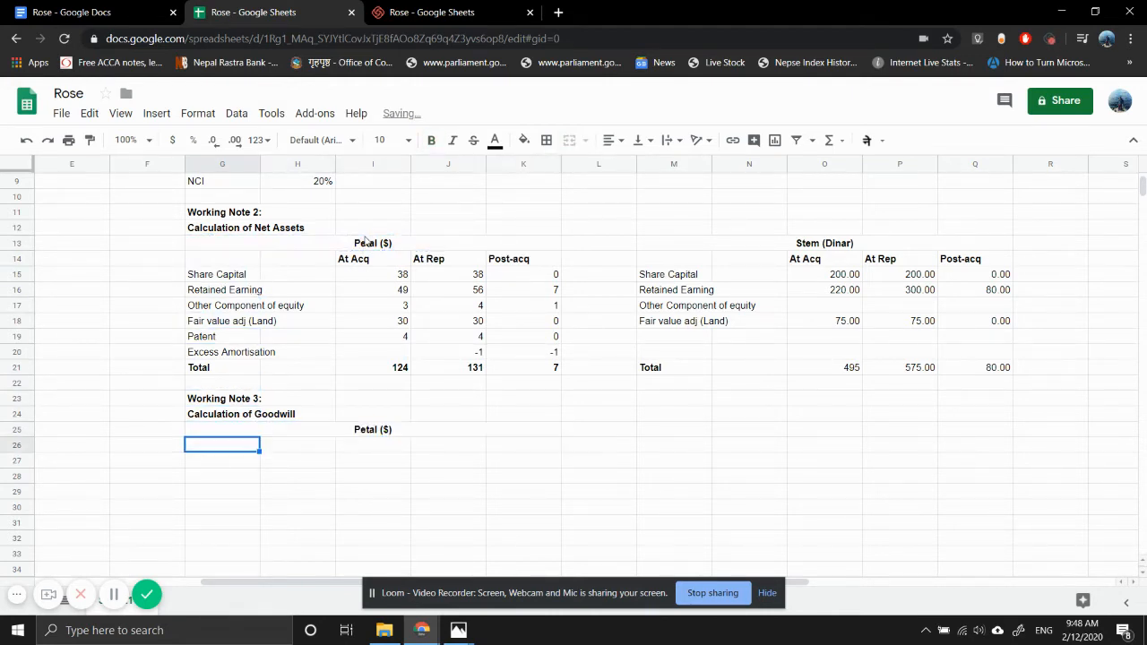
text(Cost of )
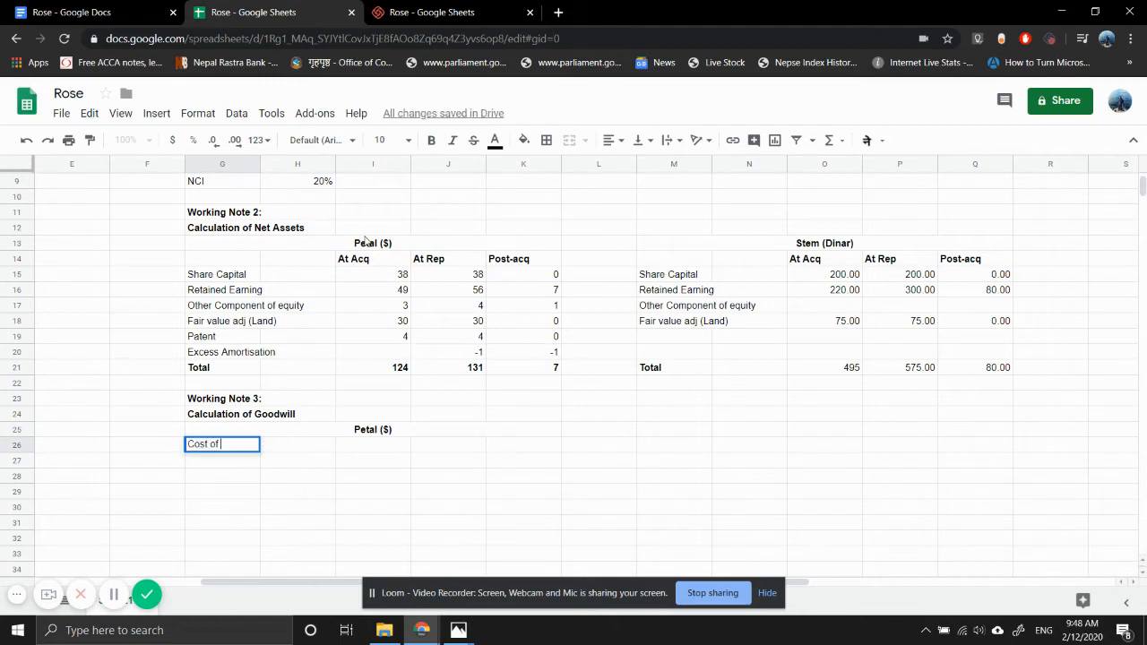
text(investment)
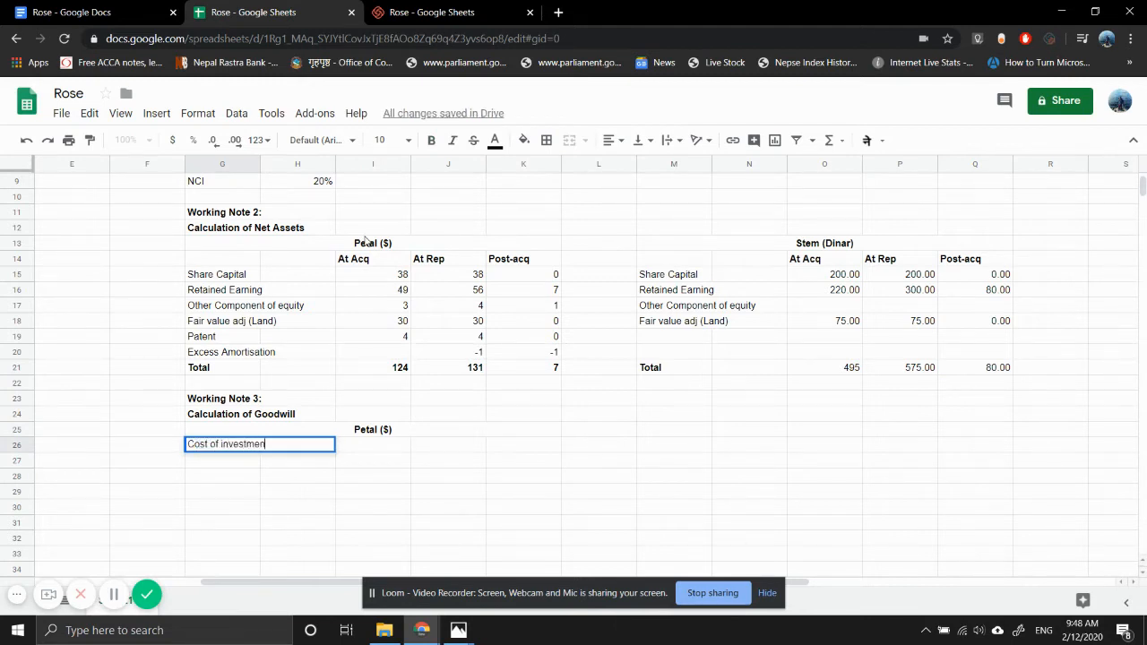
key(Return)
text(Fai)
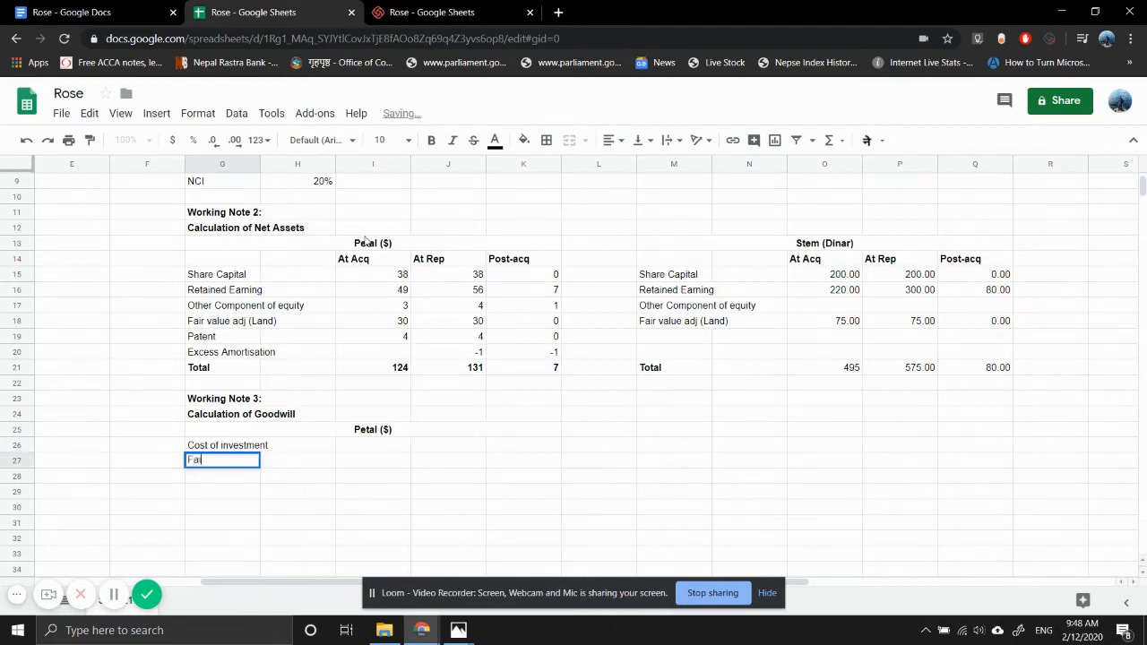
text(r value of)
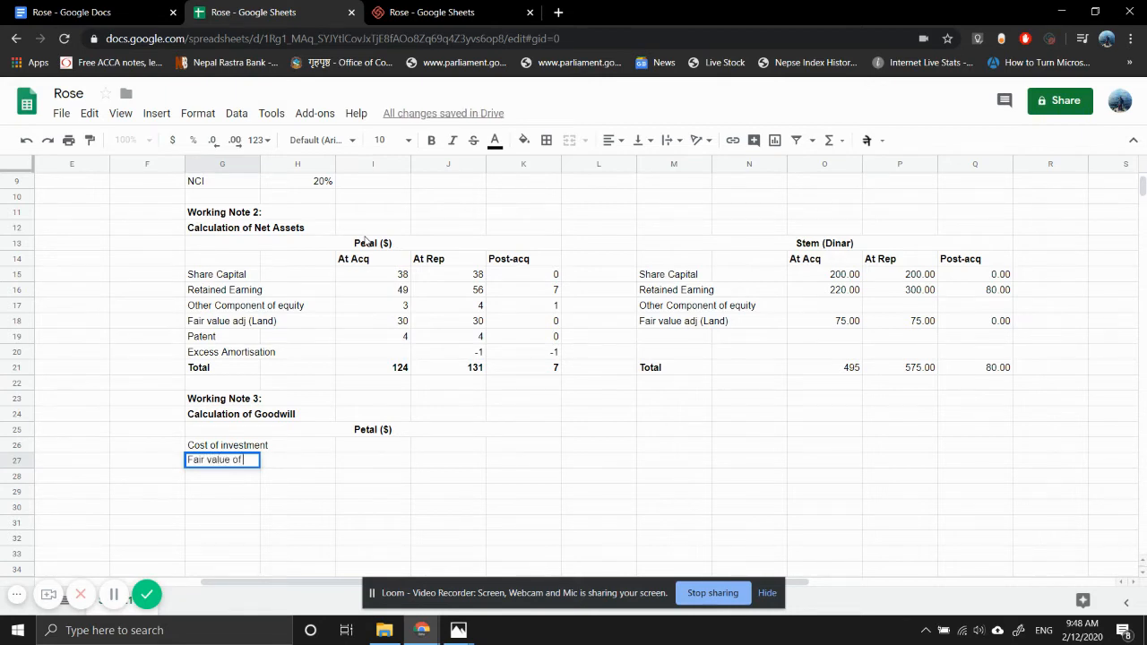
text( Non-c)
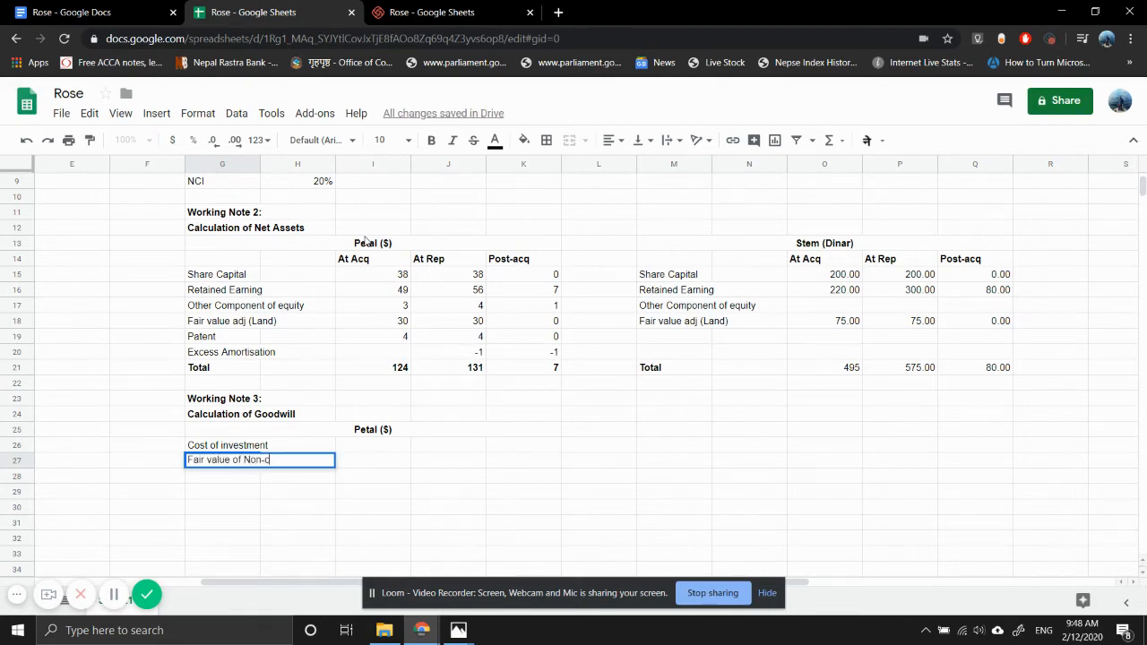
text(ontrolling interest)
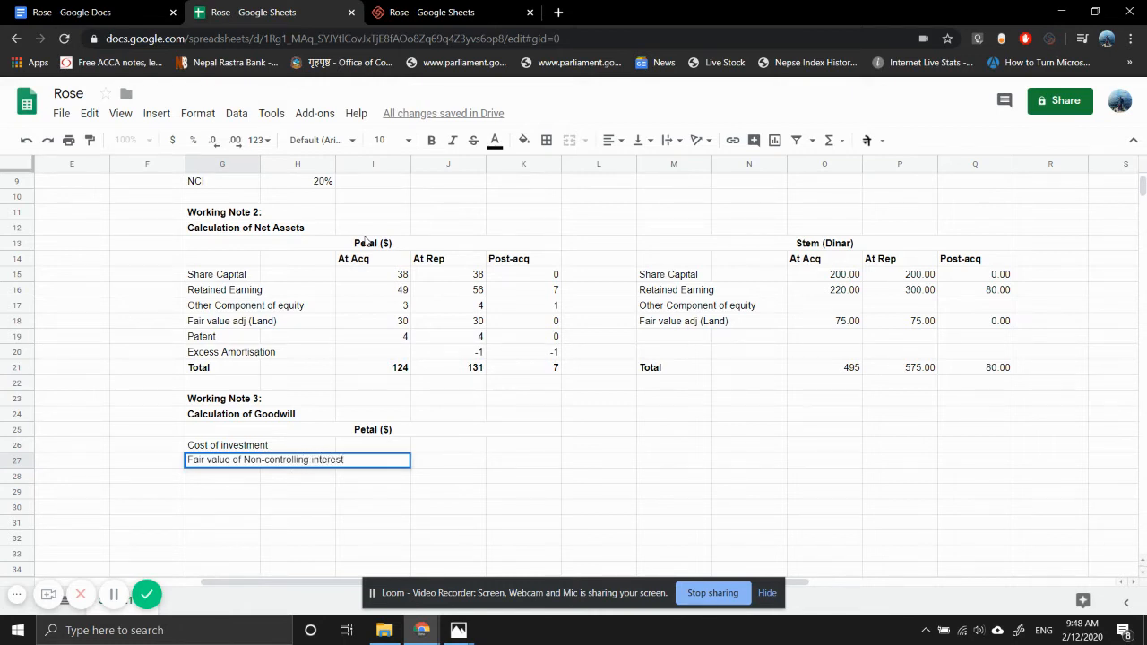
key(Return)
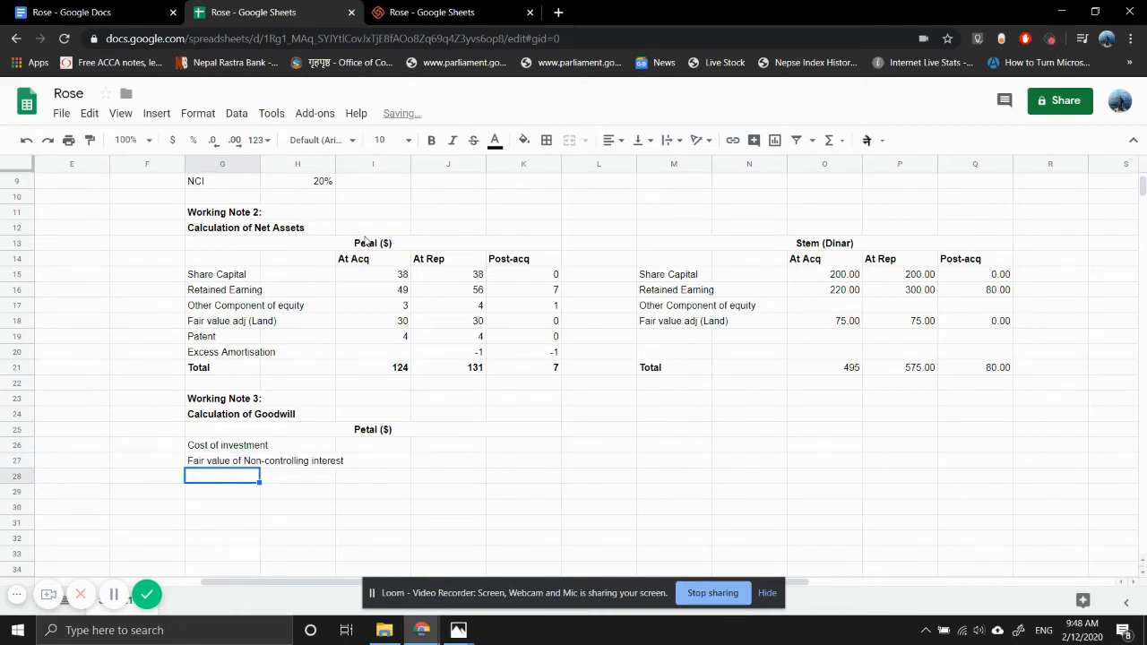
- Enter the row label "Less: Fair vlaue of net assets at acquisition date" in G29, leaving row 28 blank for the subtotal
key(Return)
text(Less)
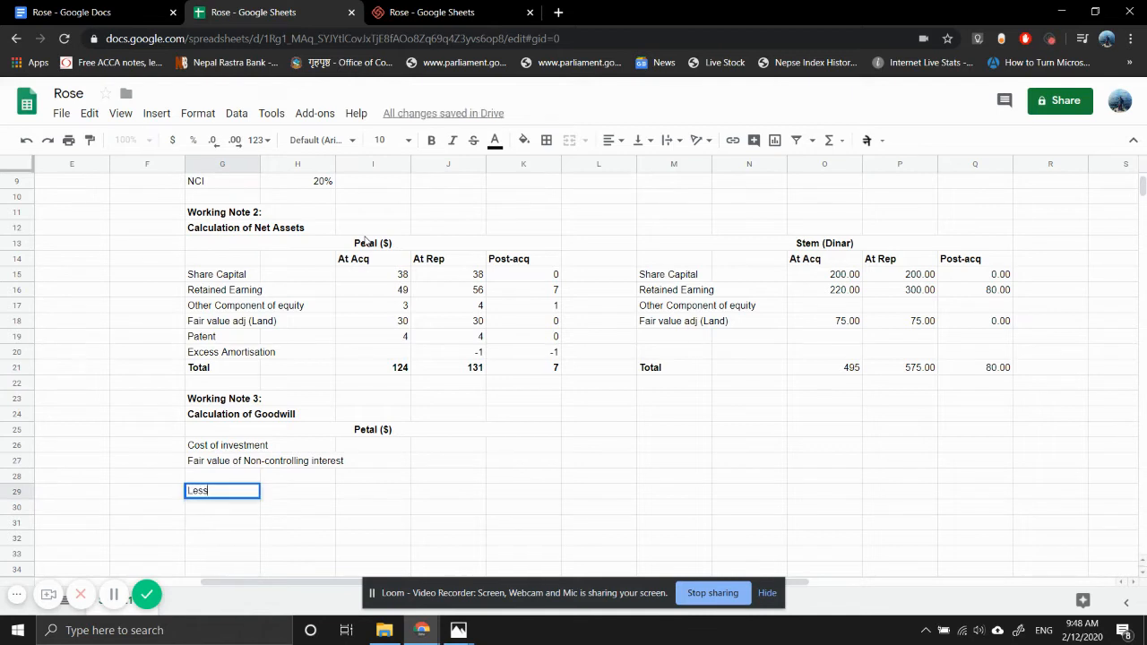
text(: Fair vlaue of net a)
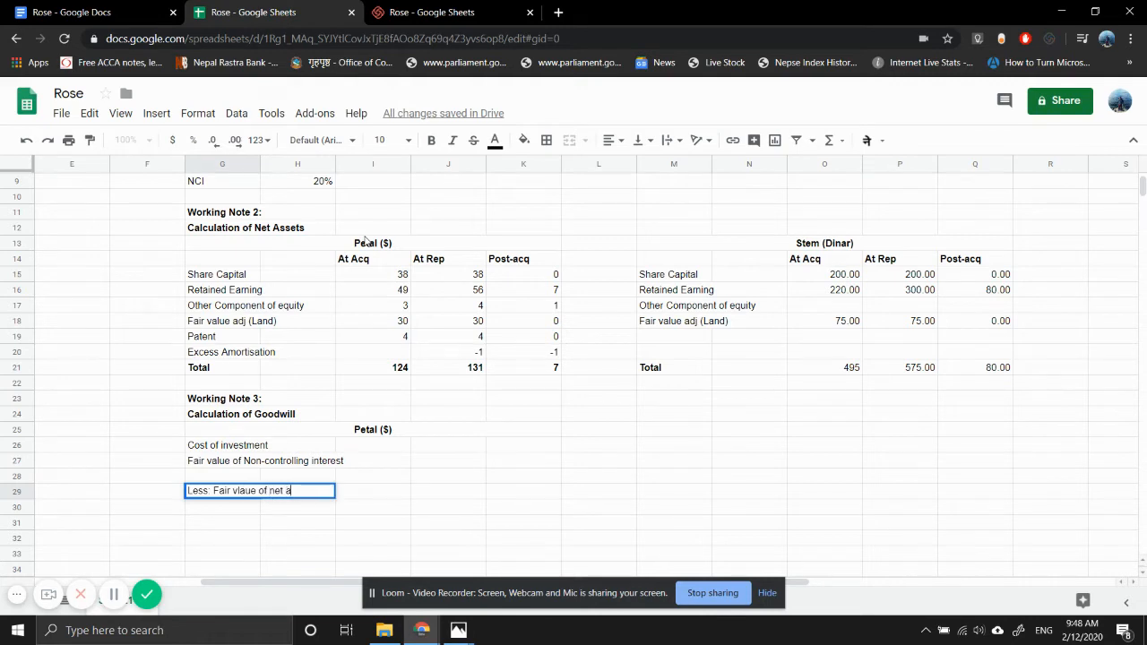
text(ssets at acquis)
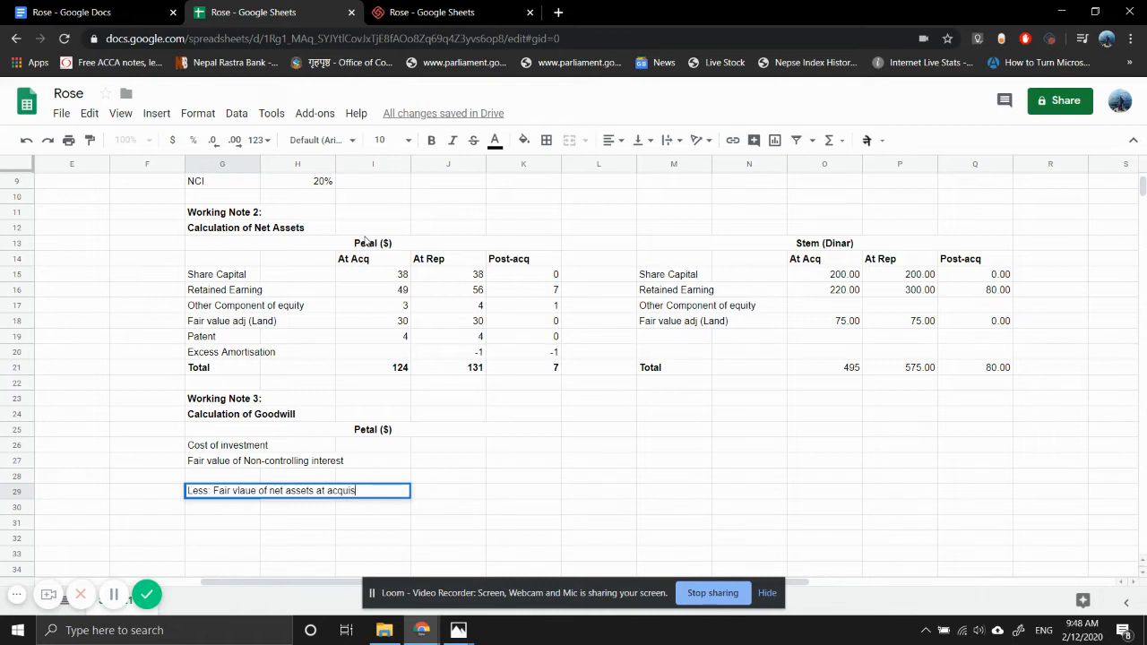
text(ition date)
key(Return)
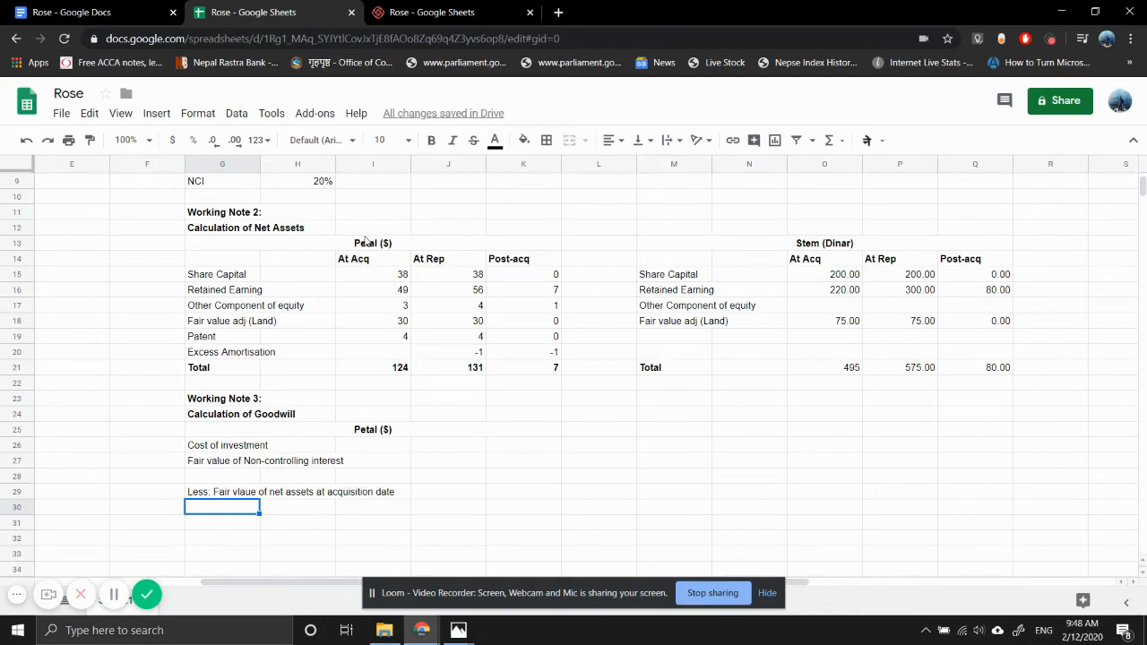
- Enter the row label "Goodwill at acquistion" in G30
text(Goodwill at acqui)
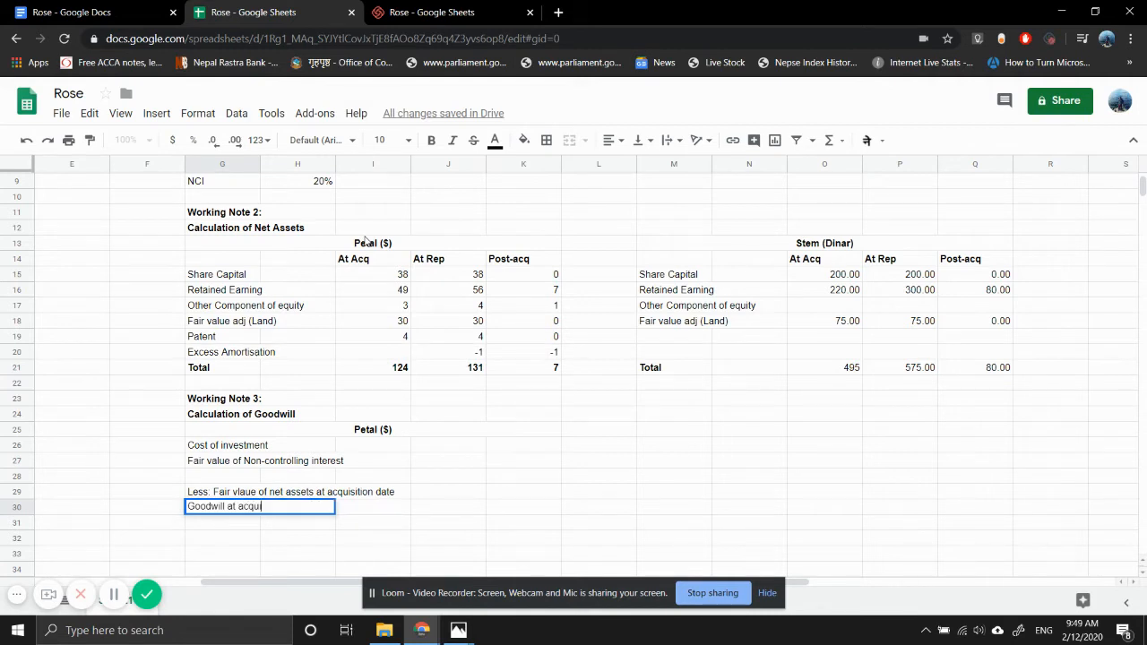
text(stiio)
key(BackSpace)
key(BackSpace)
text(on)
key(Return)
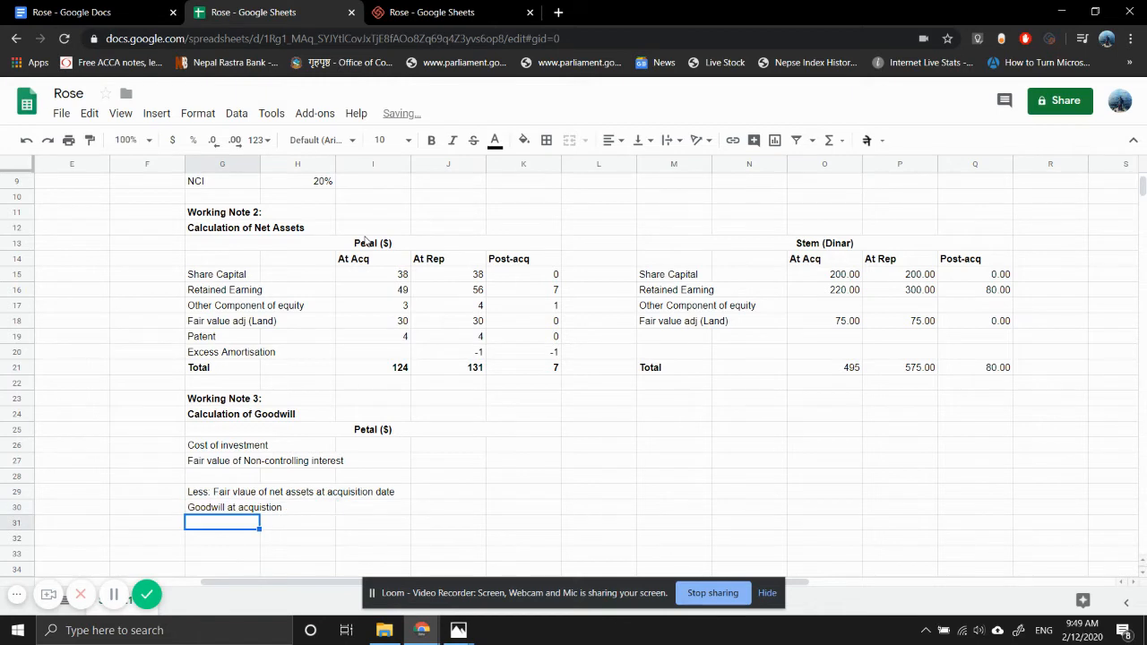
- Make the goodwill row G30:K30 bold
key(Up)
key(shift+Right)
key(shift+Right)
key(shift+Right)
key(shift+Right)
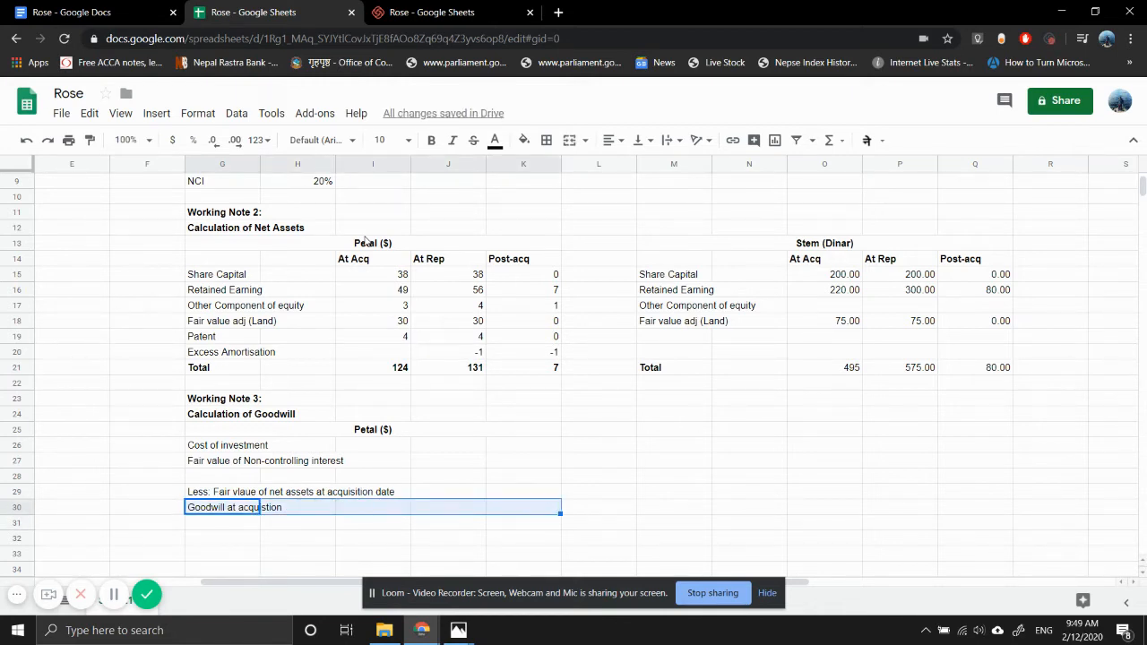
key(ctrl+b)
- Copy the Petal goodwill table G25:K30 to M25, below the Stem net assets table
key(Right)
key(Up)
key(Up)
key(Up)
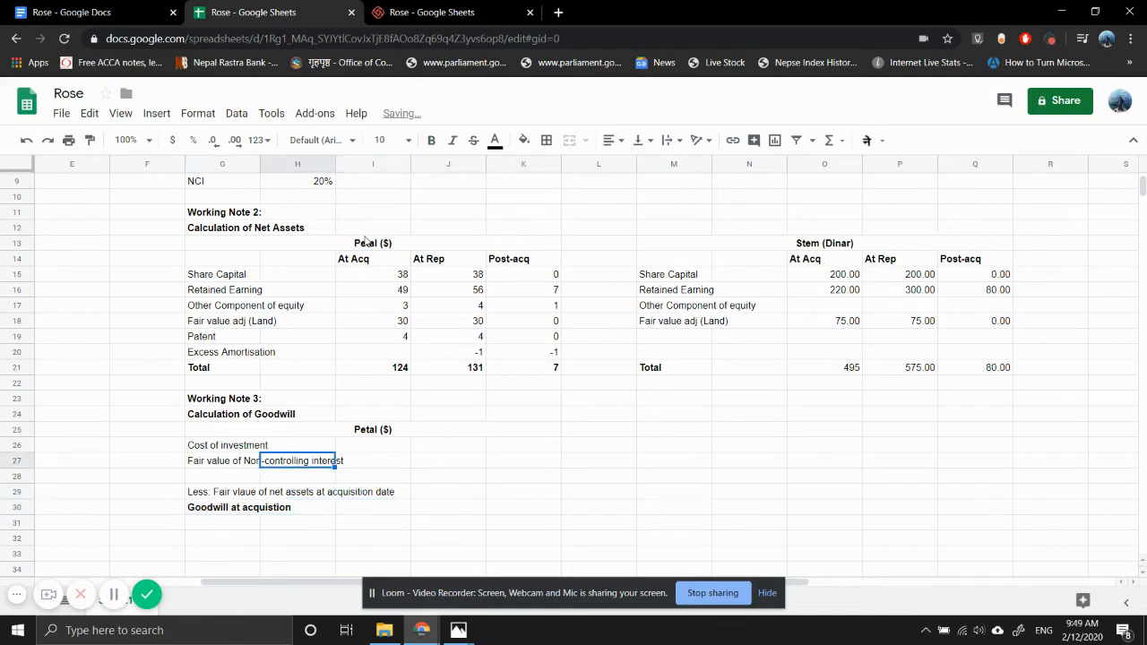
key(Up)
key(Up)
key(shift+Down)
key(shift+Down)
key(shift+Down)
key(shift+Down)
key(shift+Down)
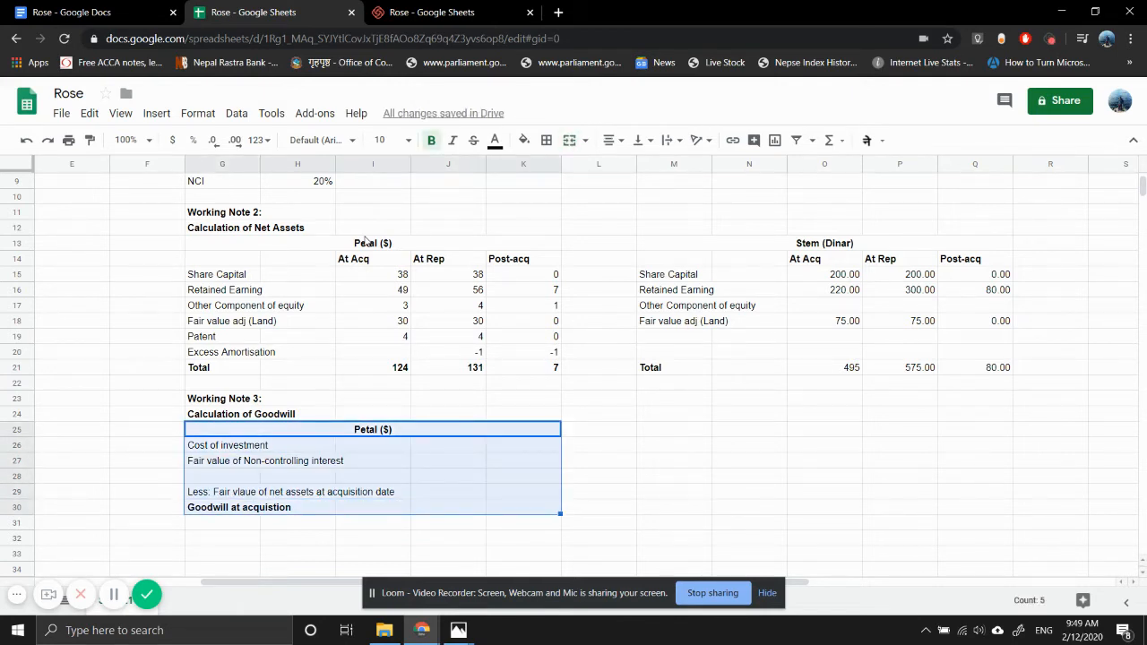
key(ctrl+c)
key(Right)
key(Right)
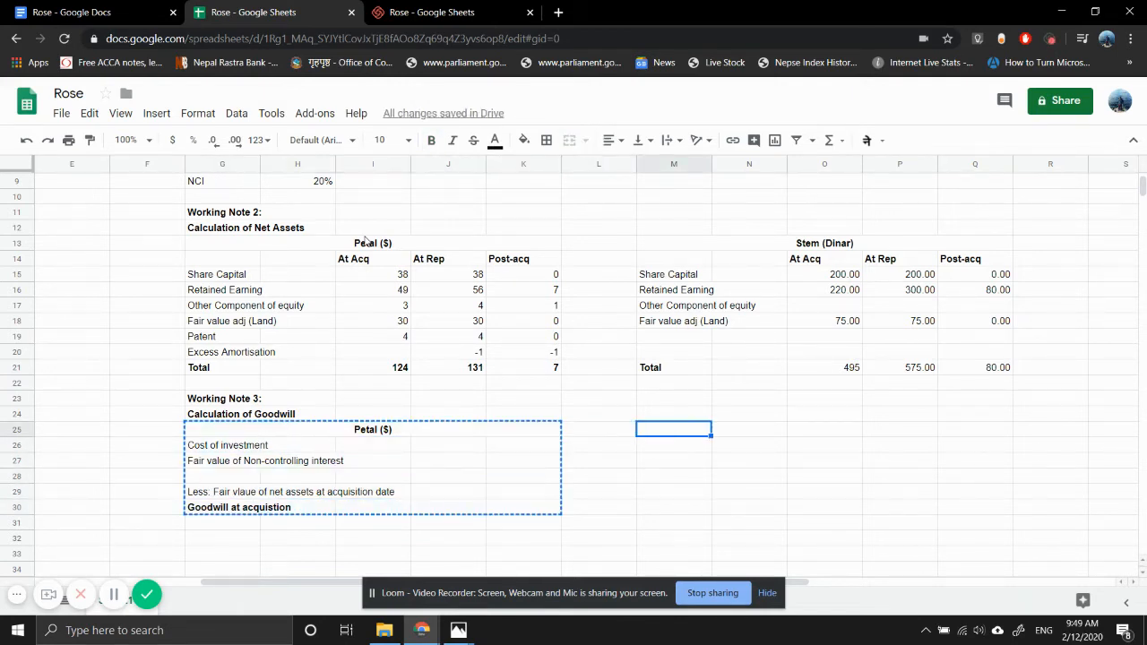
key(ctrl+v)
- Replace the heading of the copied goodwill table in row 25 with the "Stem (Dinar)" heading copied from row 13
key(Up)
key(Up)
key(Up)
key(Up)
key(Up)
key(Up)
key(Up)
key(Up)
key(Up)
key(Up)
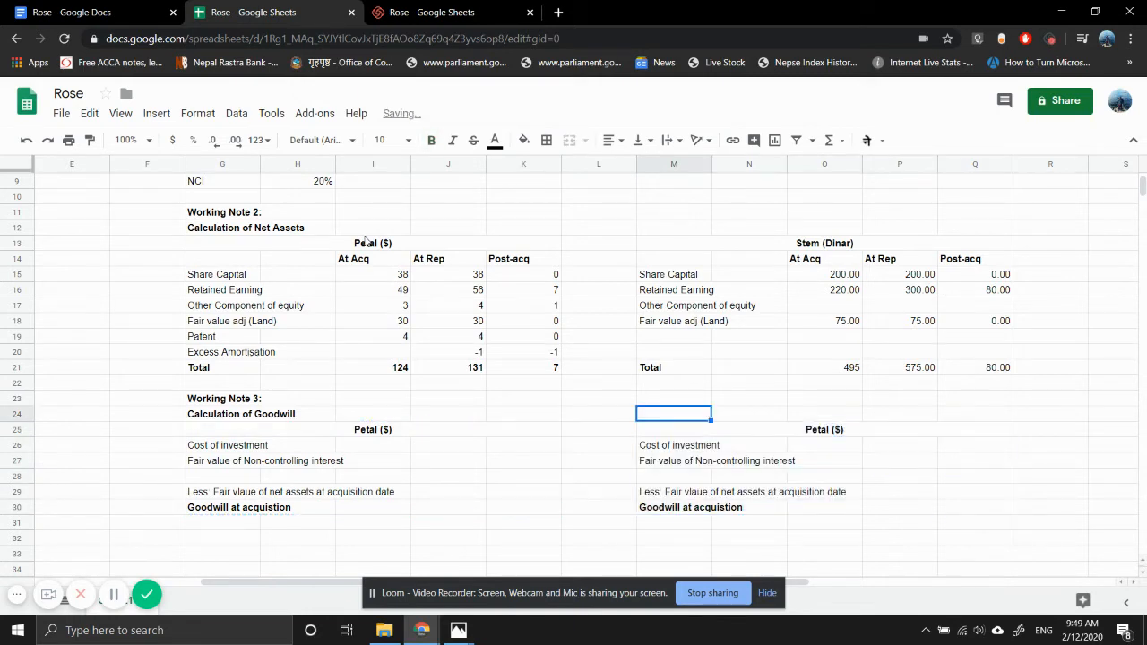
key(Up)
key(Up)
key(ctrl+c)
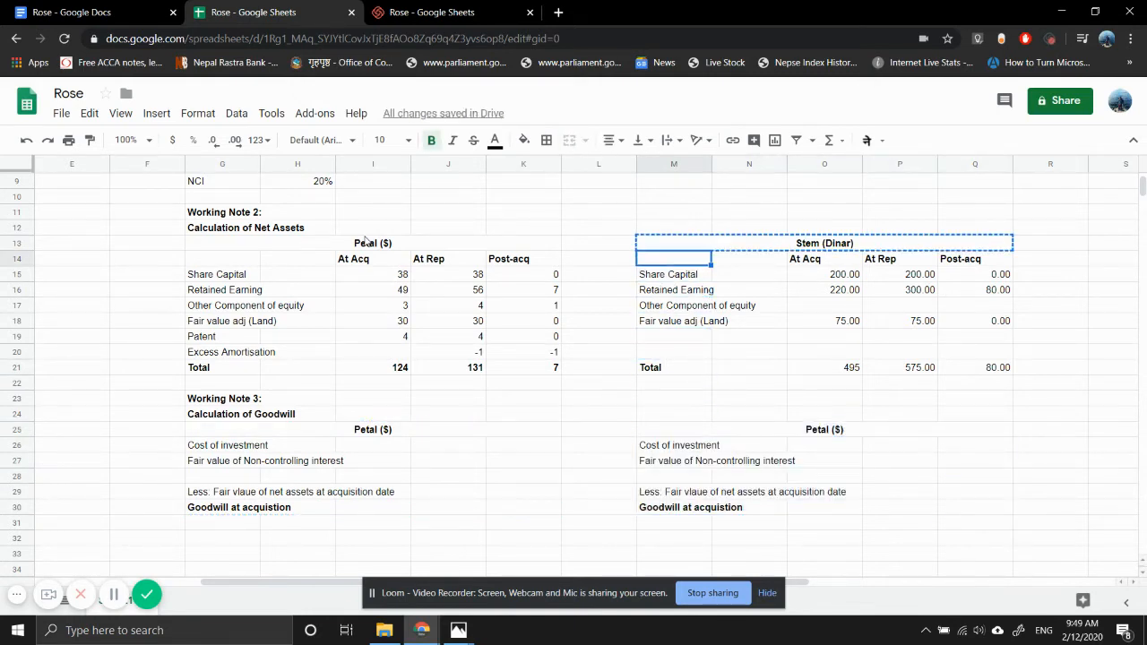
key(Down)
key(Down)
key(Down)
key(Down)
key(Down)
key(Down)
key(Down)
key(Down)
key(Down)
key(Down)
key(Down)
key(Down)
key(Down)
key(Down)
key(Up)
key(Up)
key(ctrl+v)
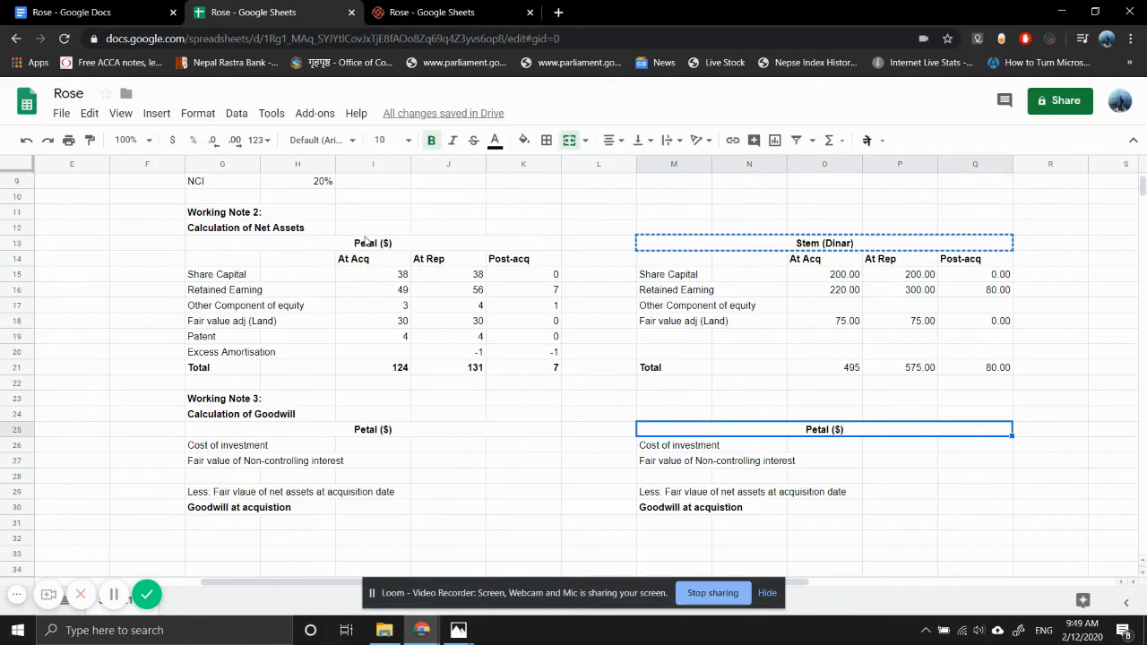
- Consult the question notes in Photos and enter Petal's cost of investment as 94 in K26 and non-controlling interest as 46 in K27
key(Down)
key(Left)
key(Left)
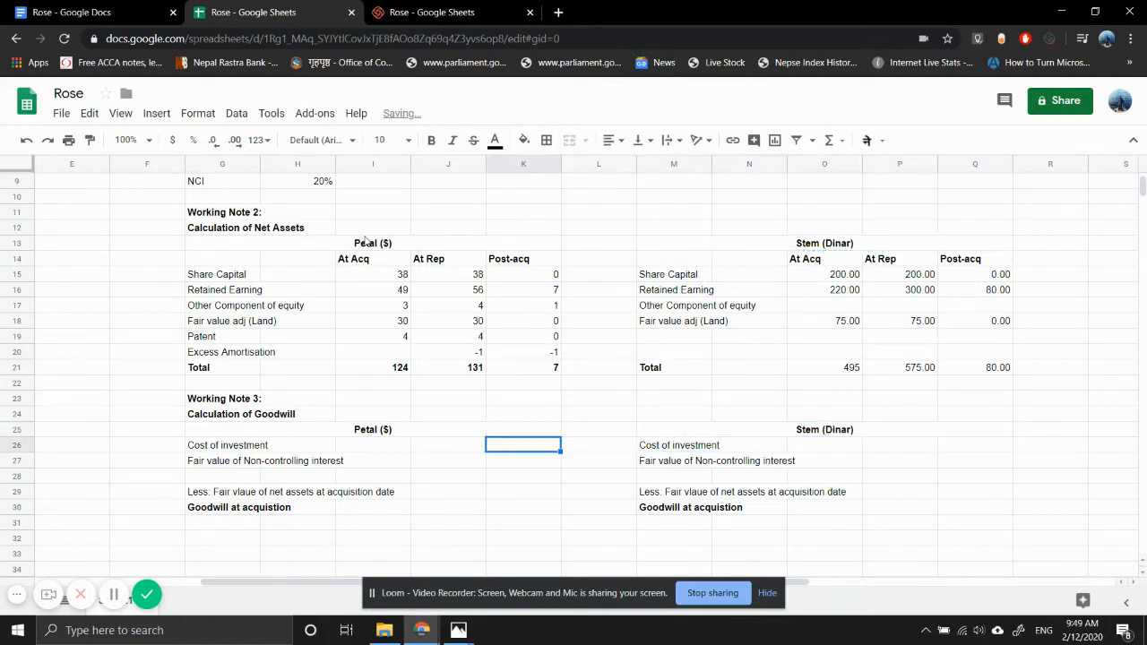
text(=)
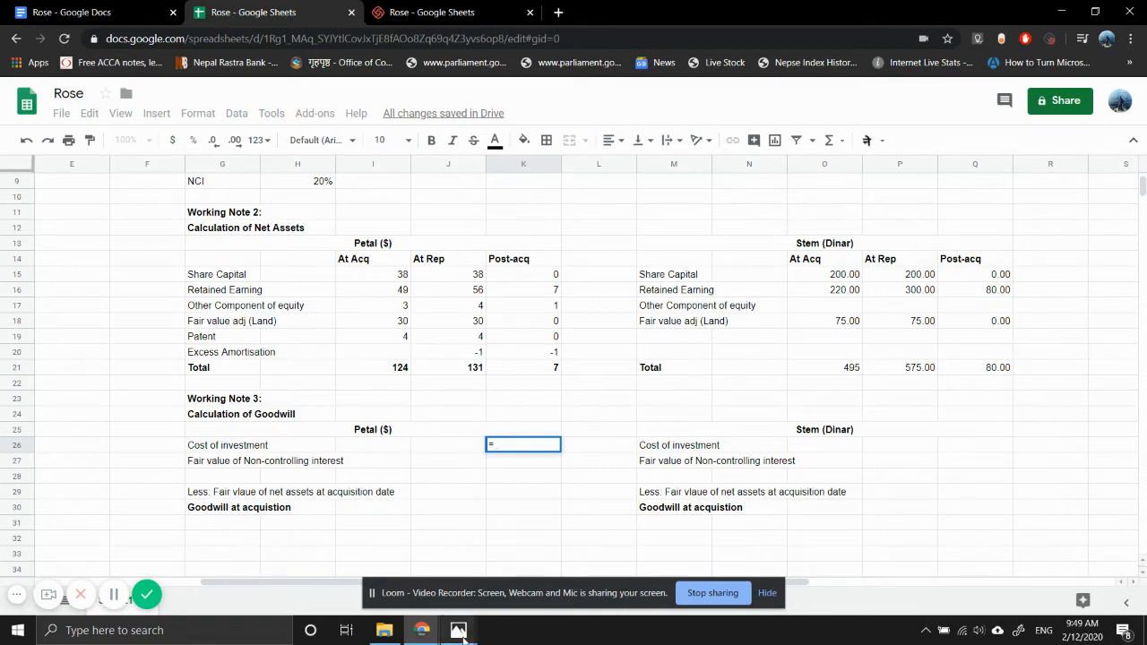
mouse_move(457, 629)
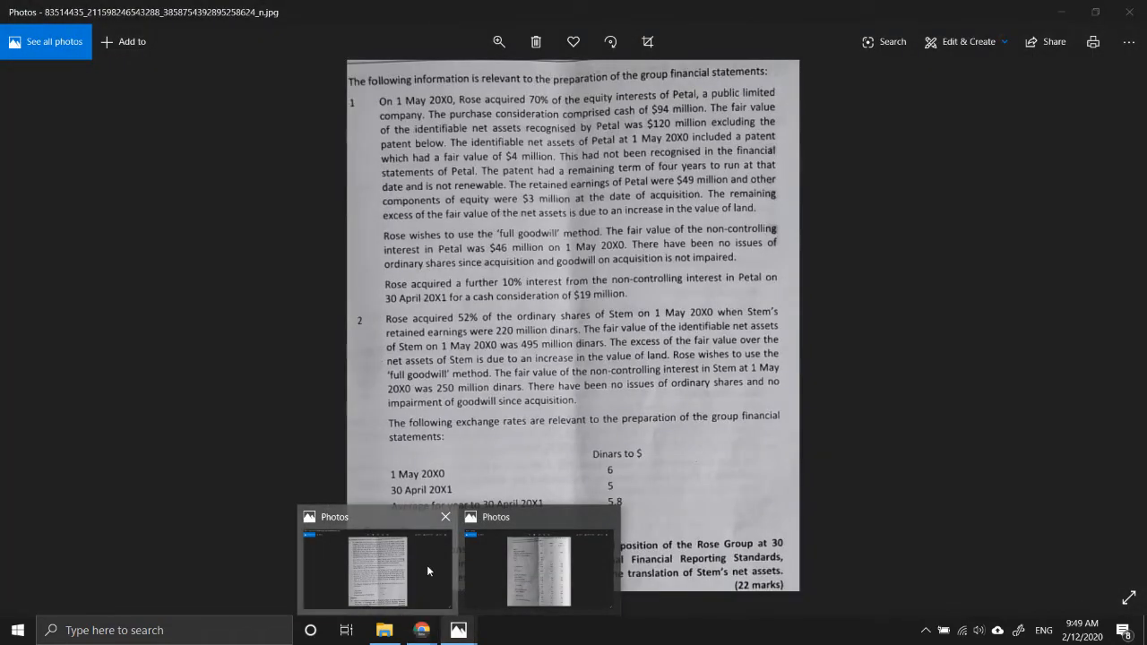
click(426, 565)
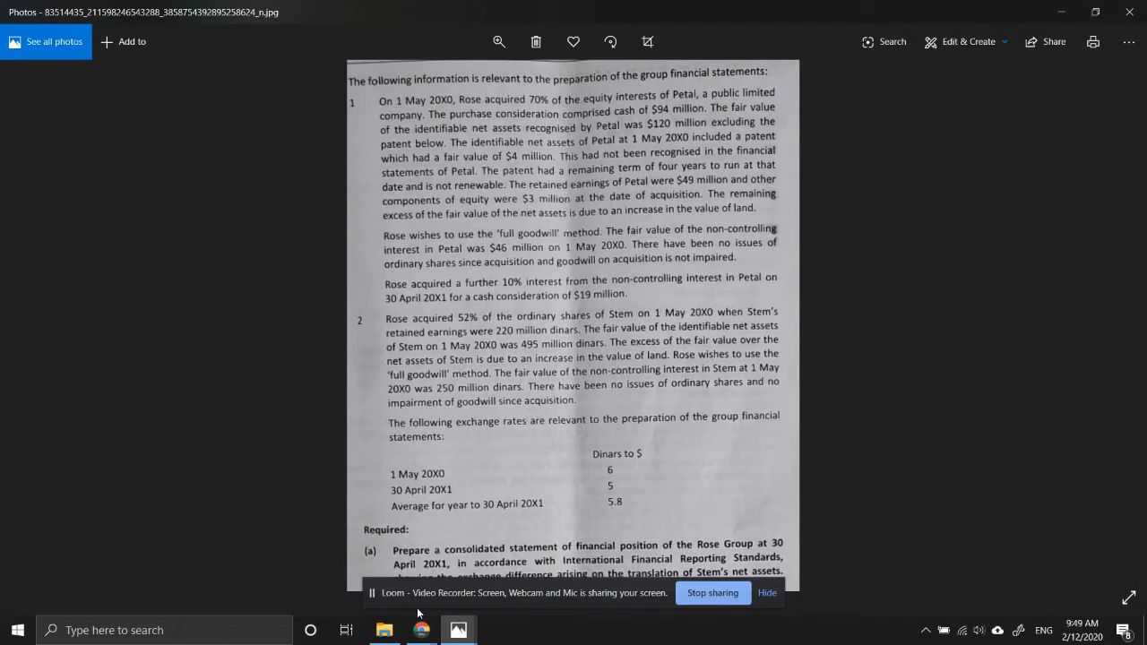
mouse_move(420, 623)
click(352, 580)
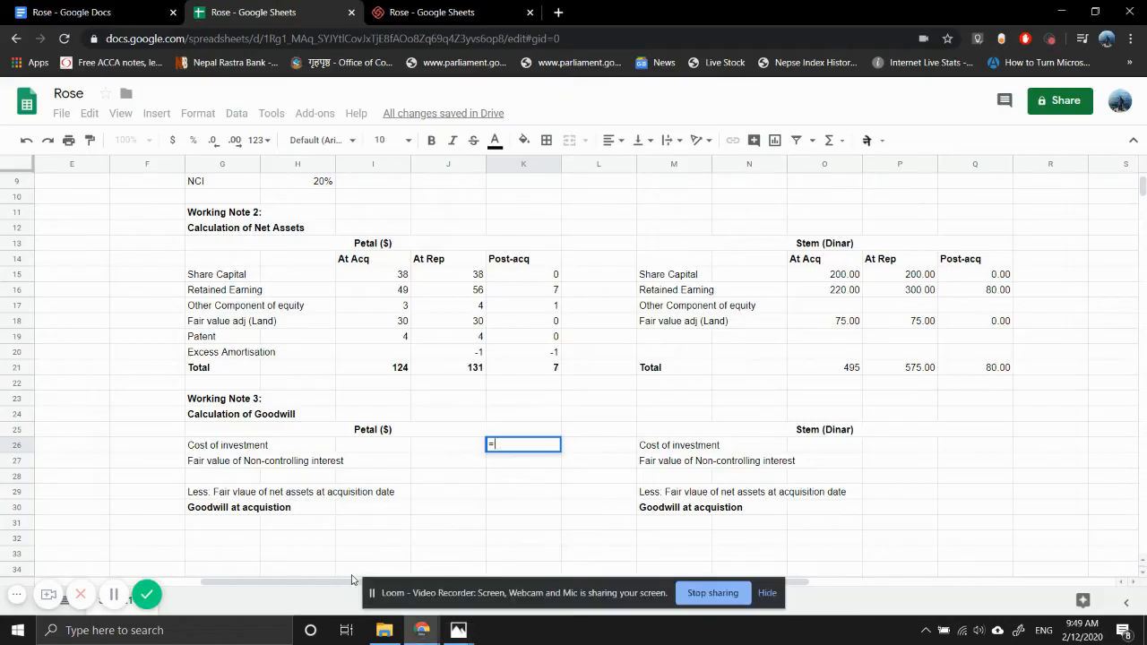
text(94)
key(Return)
text(4)
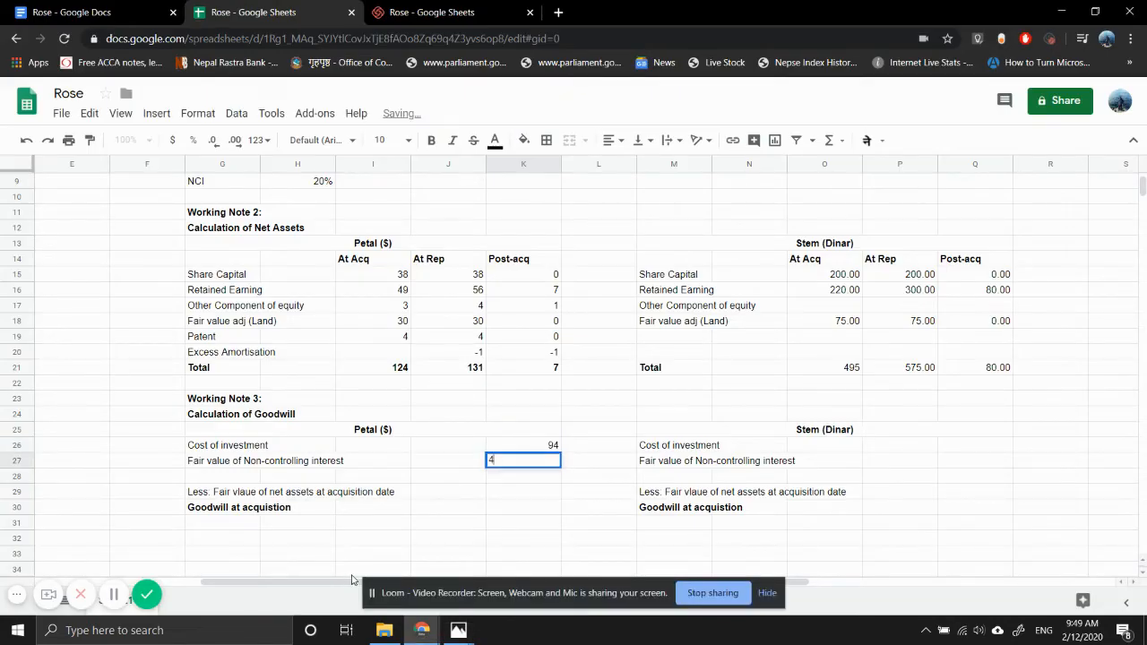
text(6)
key(Return)
- Add Petal's cost of investment and non-controlling interest in K28 with a formula summing K27 and K26
text(=)
key(Up)
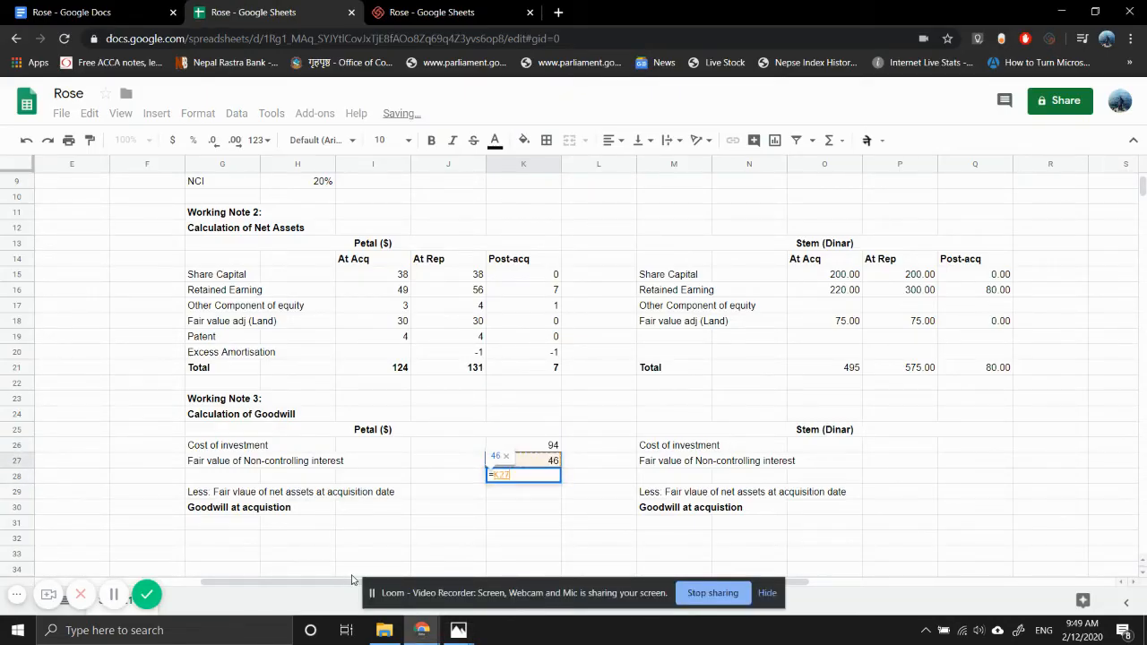
text(+)
key(Up)
key(Up)
key(Return)
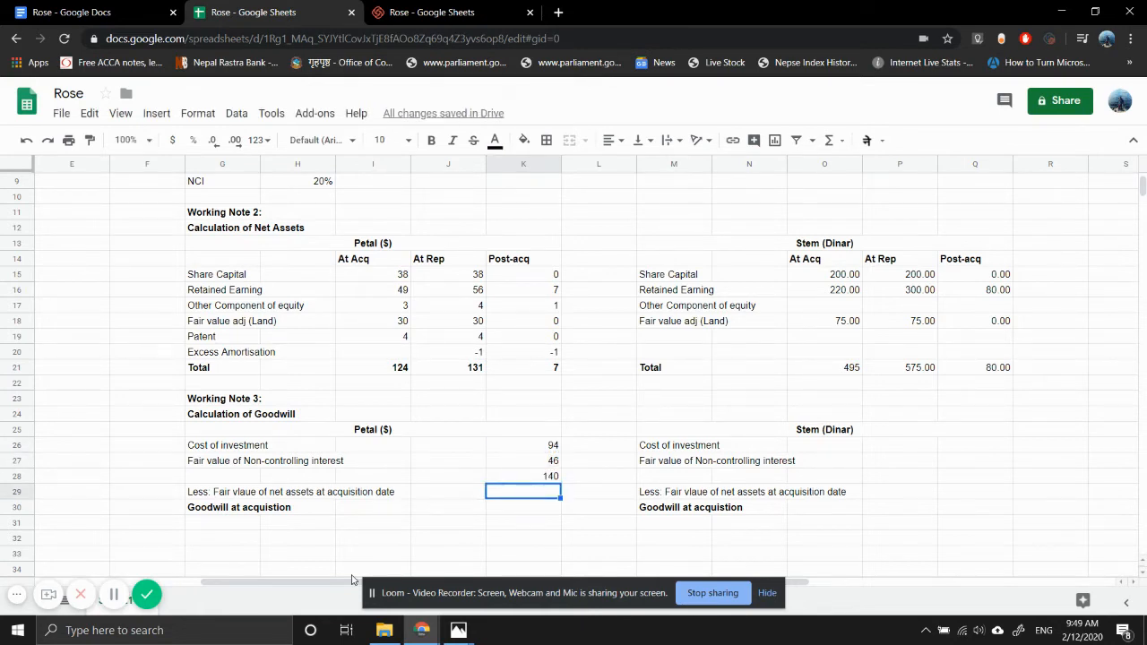
- Link K29 to Petal's total net assets at acquisition in I21 as a negative amount
text(=)
key(Left)
key(Left)
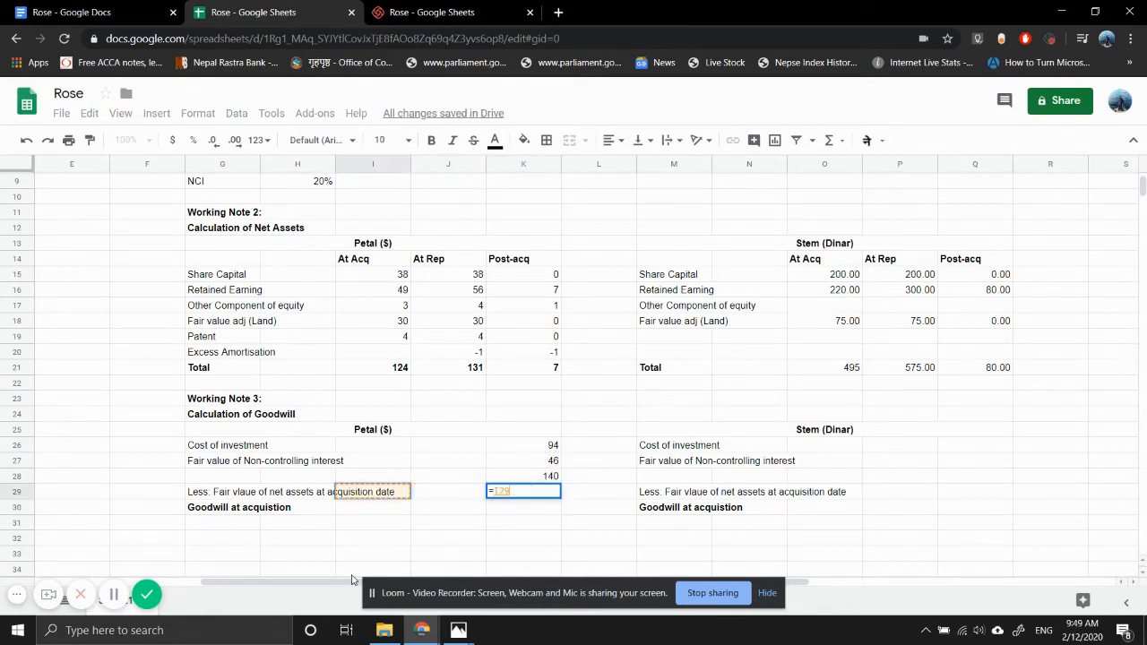
key(Up)
key(Up)
key(Up)
key(Up)
key(Up)
key(Up)
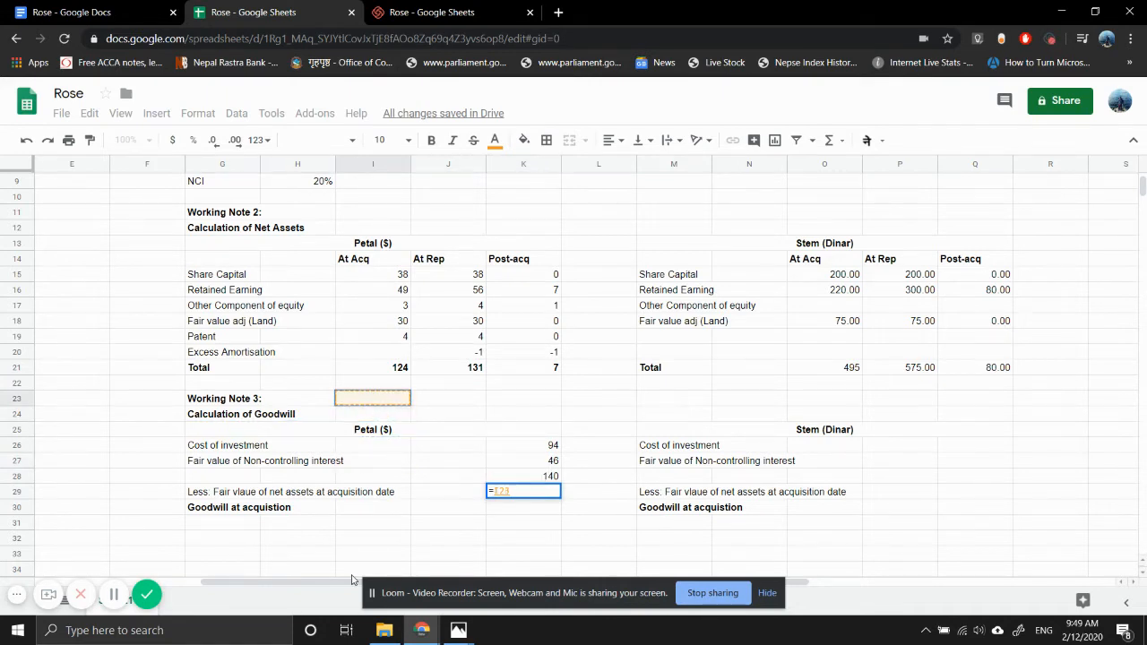
key(Up)
key(Up)
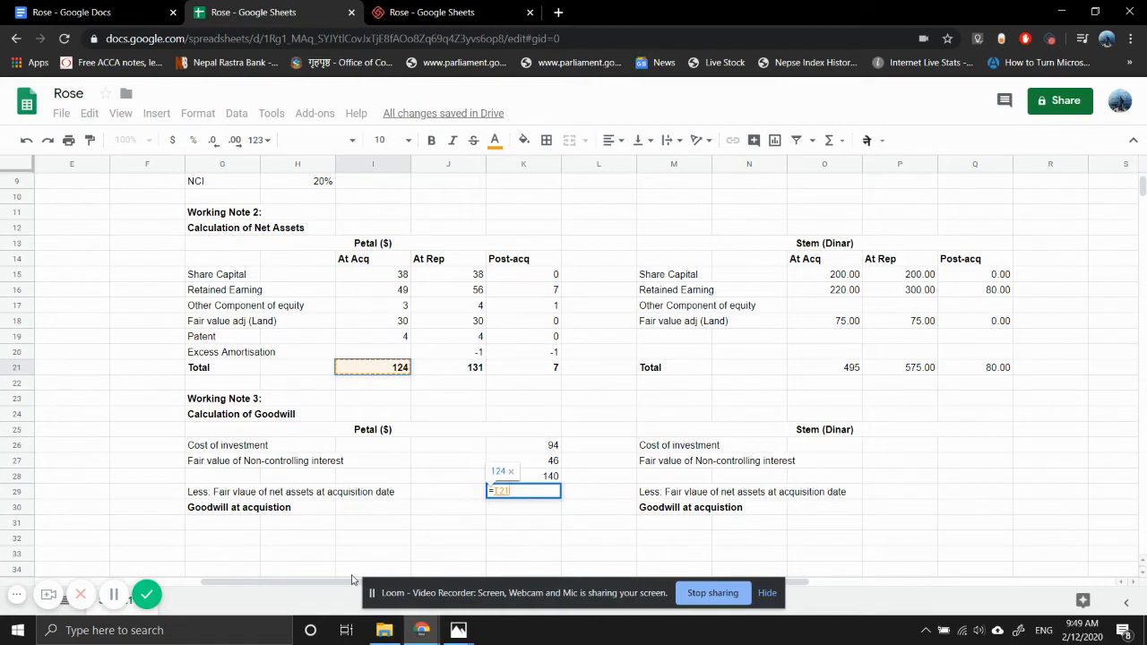
key(Return)
key(Up)
key(Return)
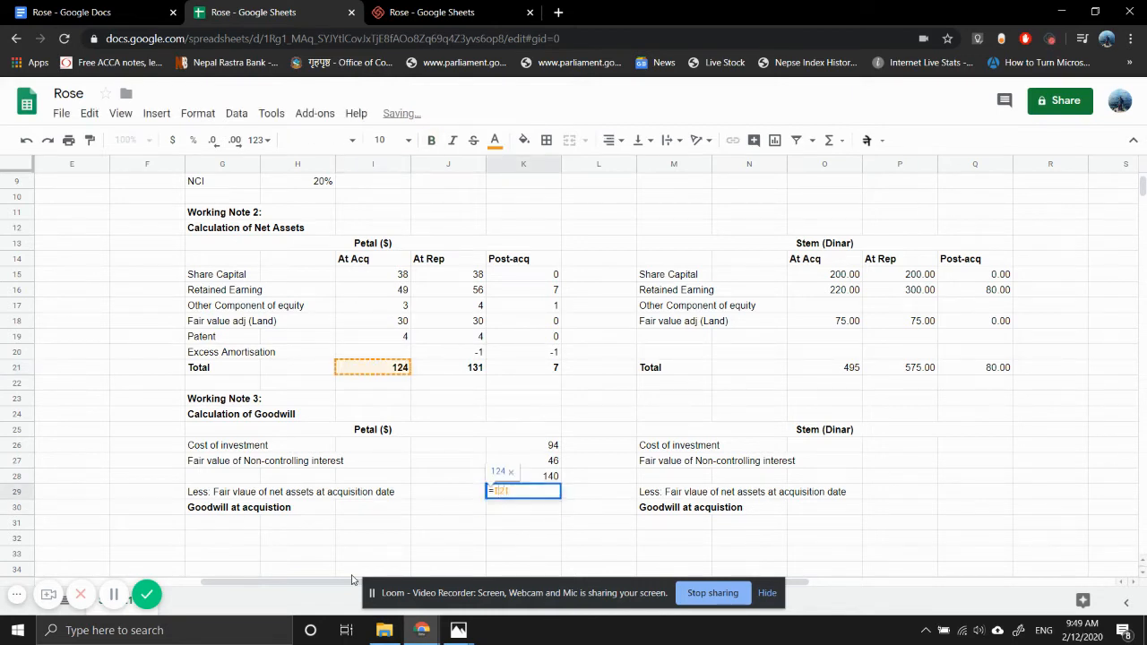
text(-)
key(Return)
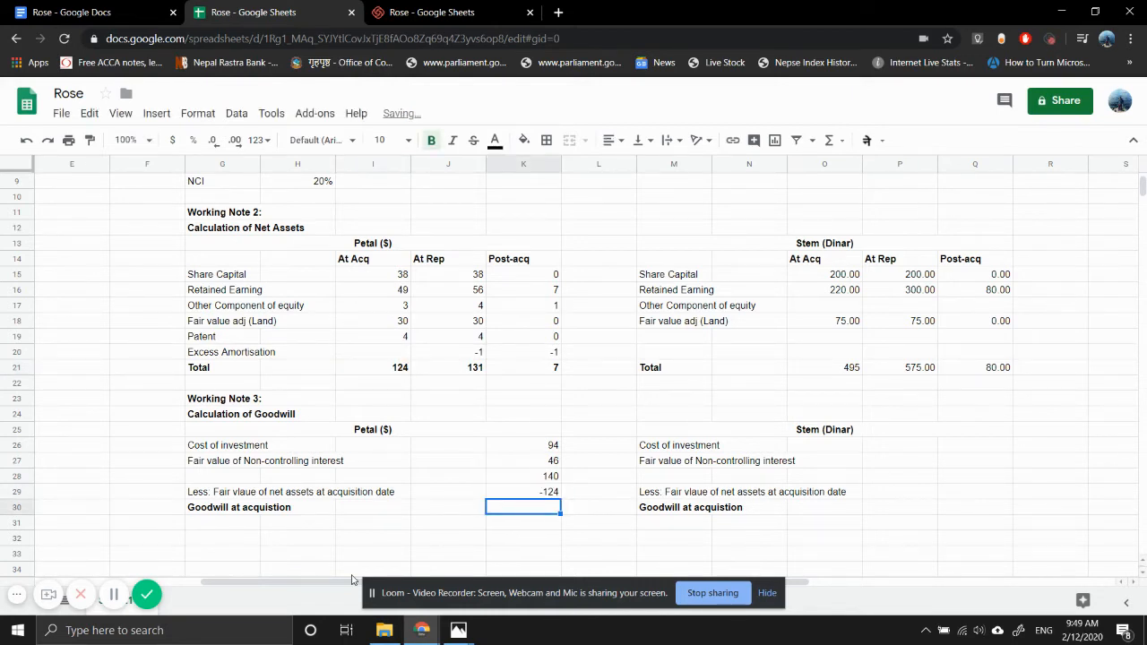
- Calculate Petal's goodwill at acquisition in K30 by adding K29 and K28
text(=K29+K29)
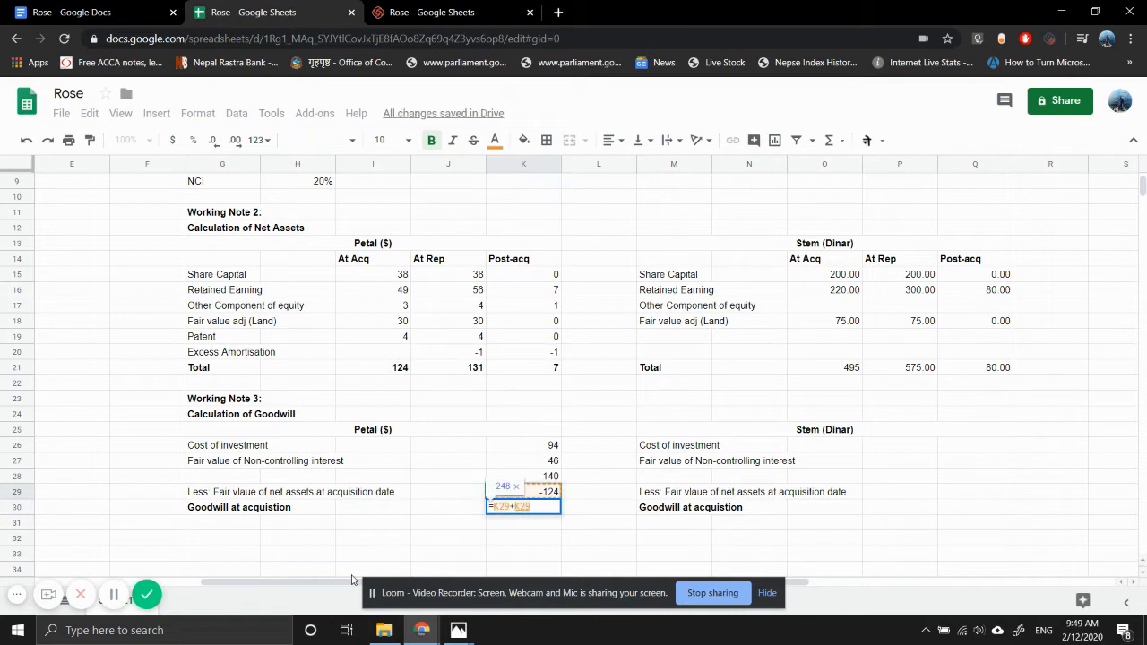
key(Up)
key(Return)
- Consult the question notes in Photos and enter Stem's fair value of non-controlling interest as 250 in Q27
key(Up)
key(Right)
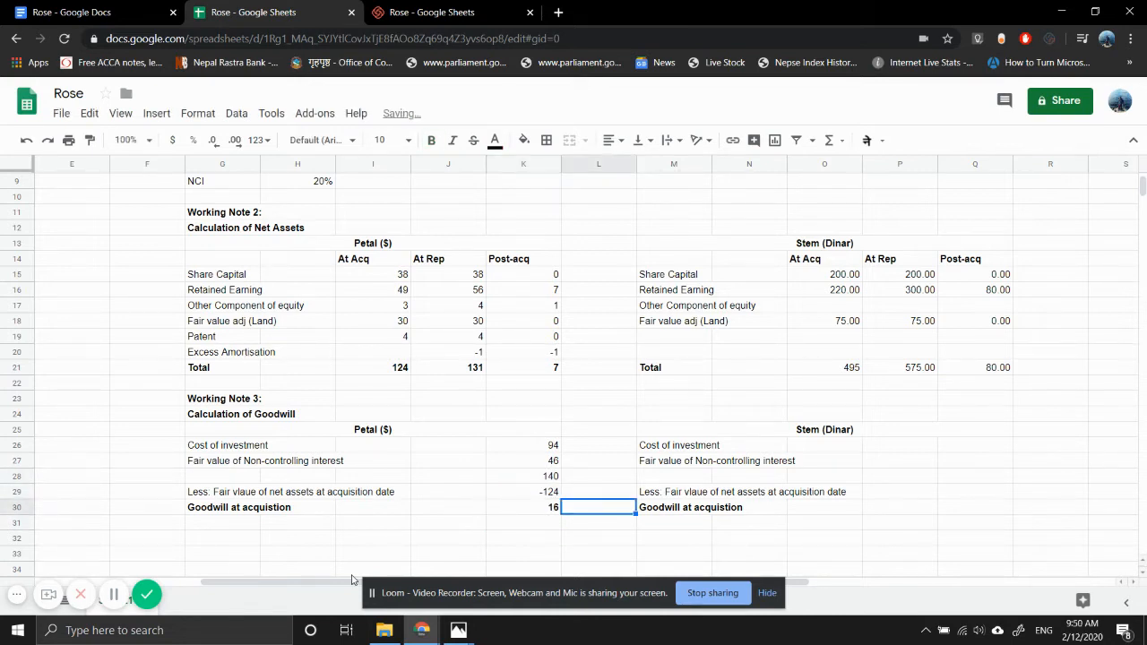
key(Right)
key(Right)
key(Right)
key(Right)
key(Right)
key(Up)
key(Up)
key(Up)
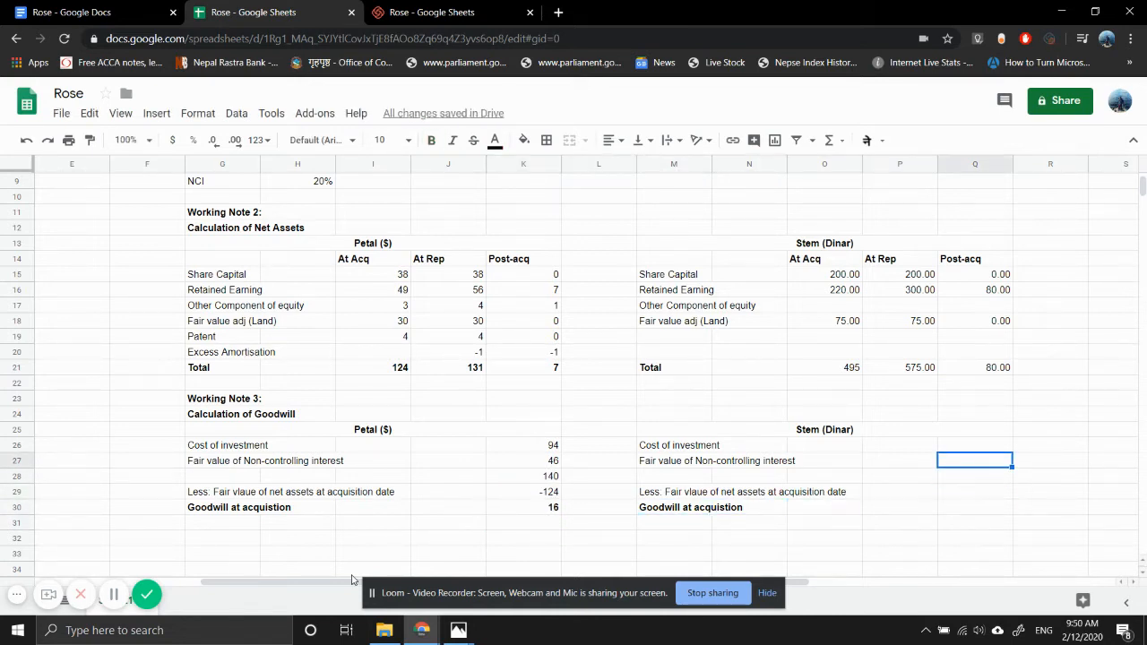
text(=)
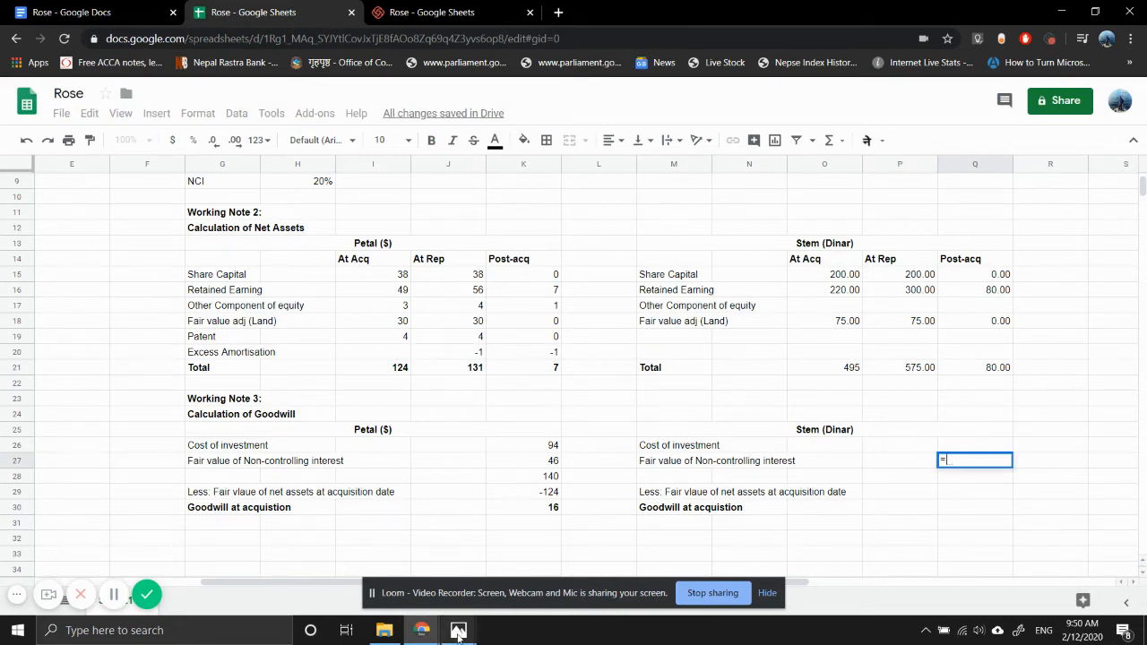
mouse_move(456, 631)
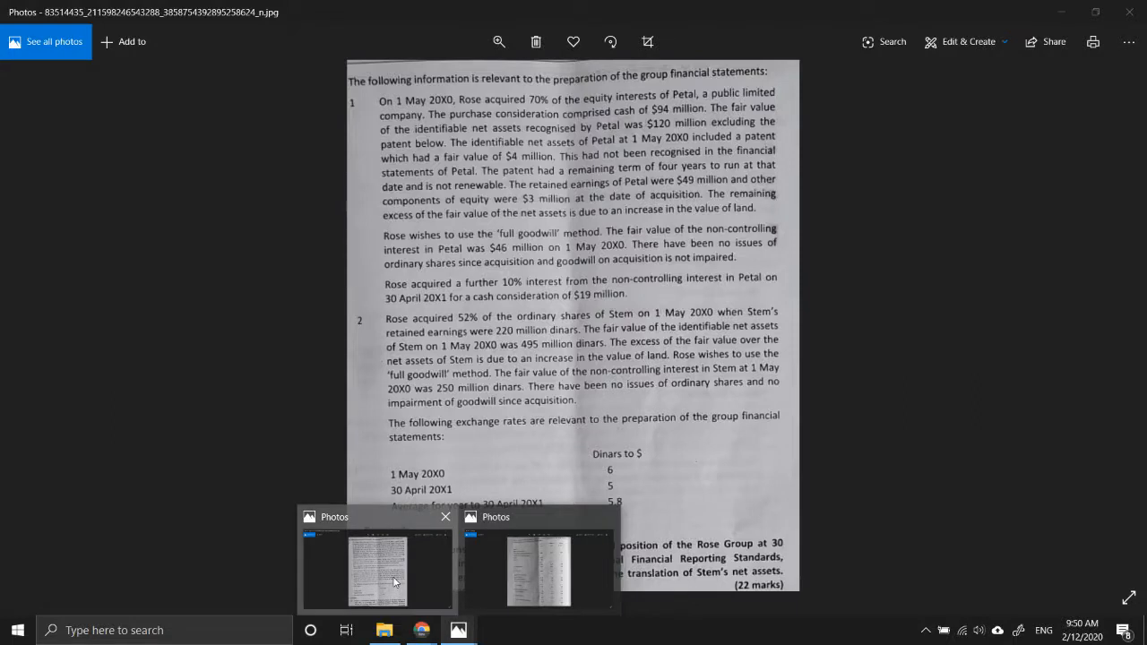
click(425, 565)
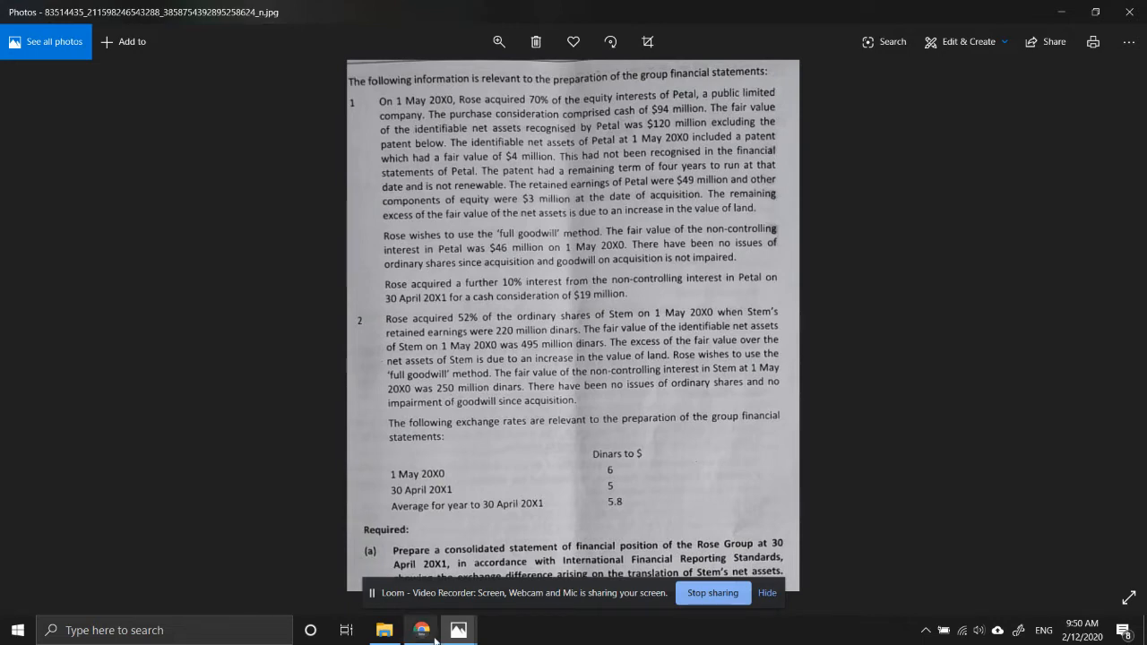
mouse_move(421, 630)
click(374, 562)
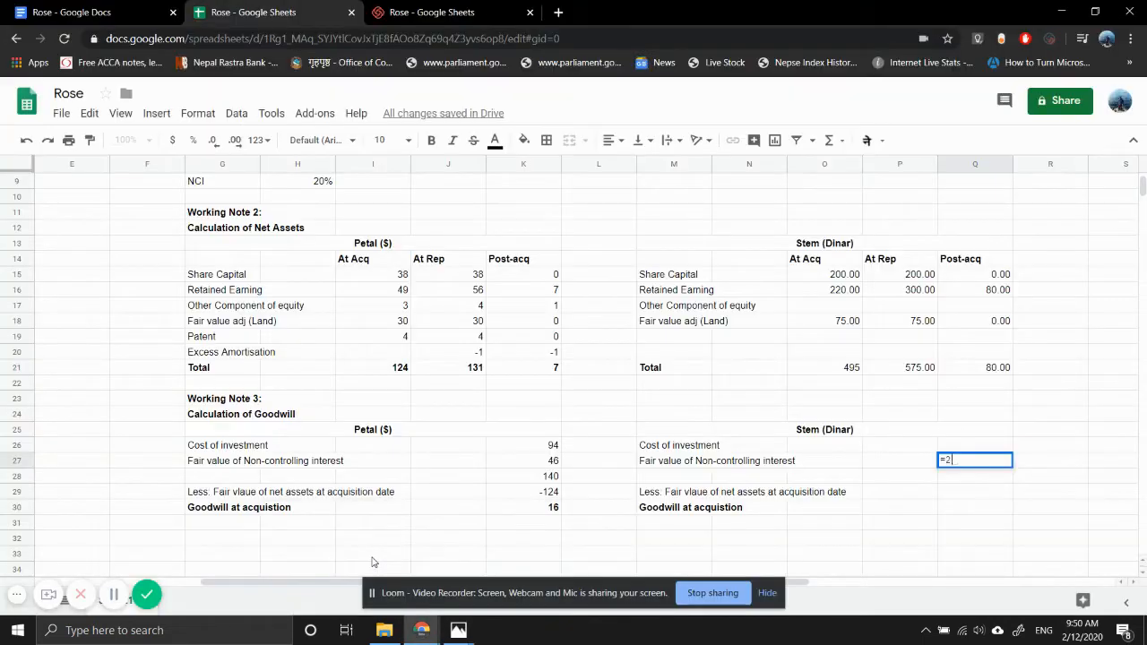
text(250)
key(Return)
- Link Q29 to Stem's total net assets at acquisition in O21 as a negative amount
key(Down)
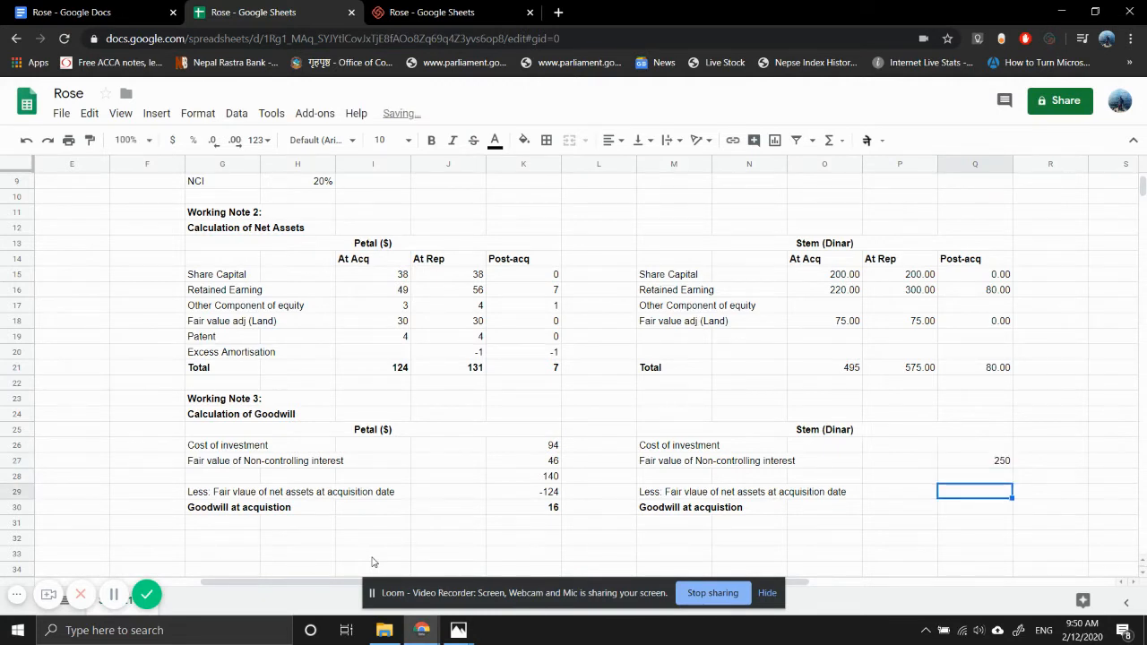
text(=)
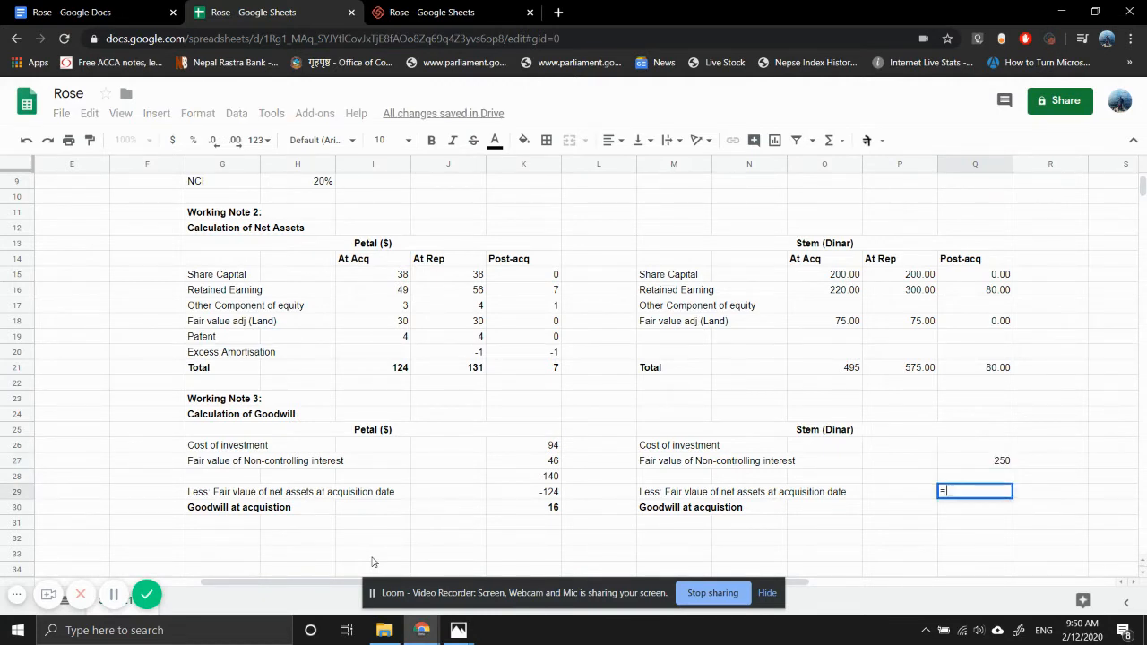
text(-)
key(Left)
key(Left)
key(Up)
key(Up)
key(Up)
key(Up)
key(Up)
key(Up)
key(Up)
key(Up)
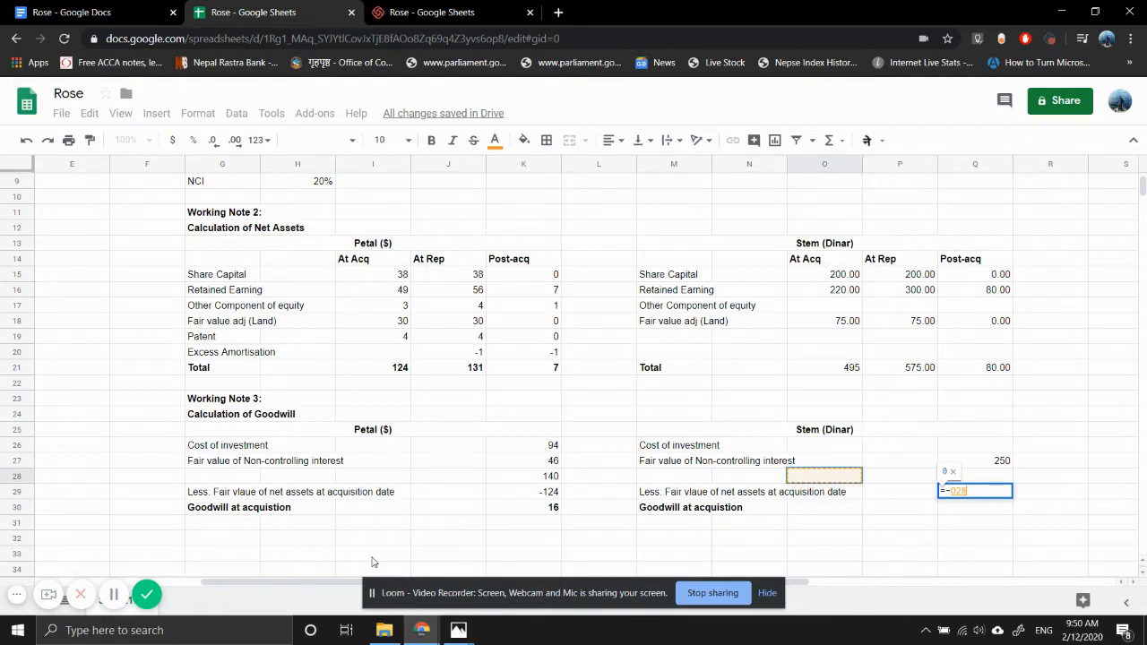
key(Return)
key(Up)
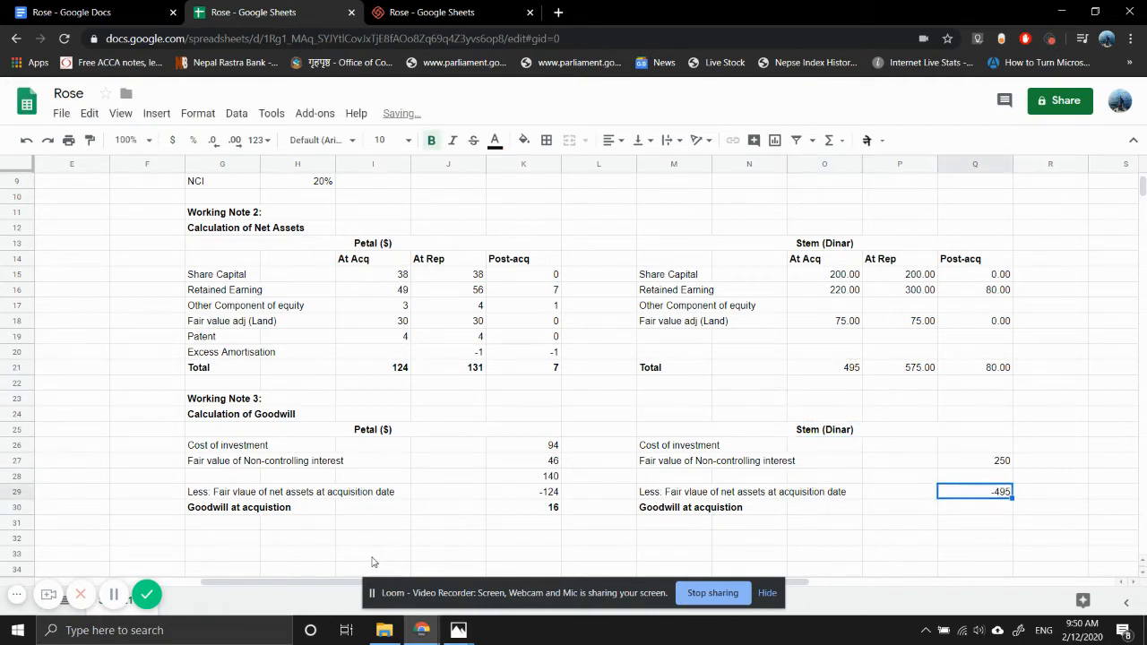
key(Up)
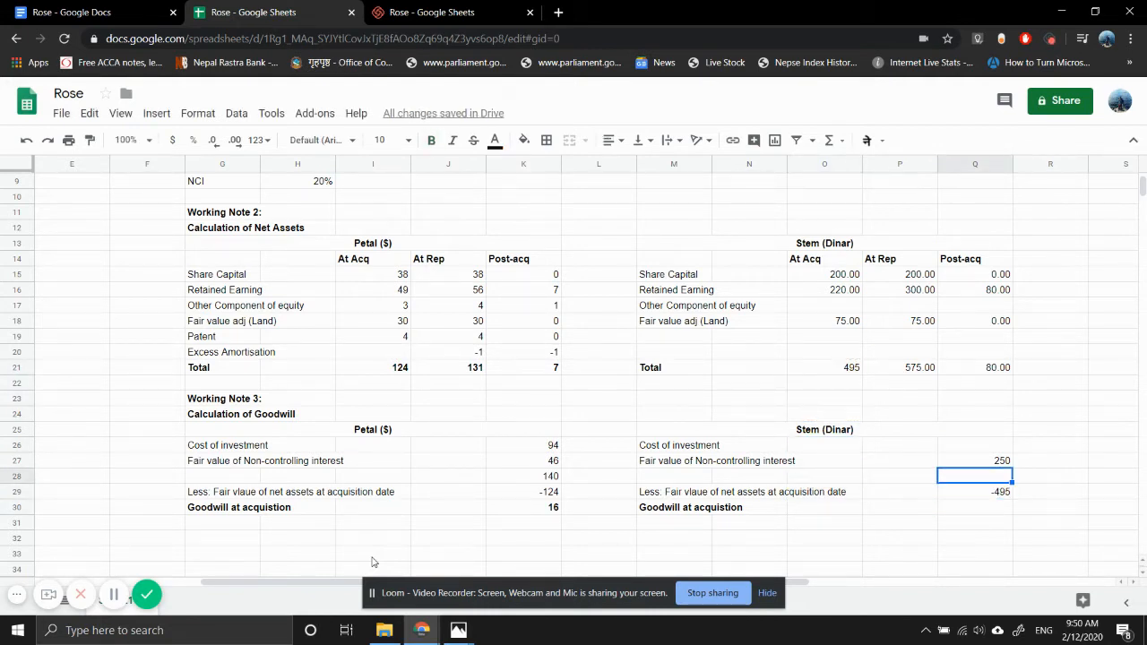
- Make Stem's net asset totals in O21:Q21 bold
click(828, 369)
key(shift+Right)
key(shift+Right)
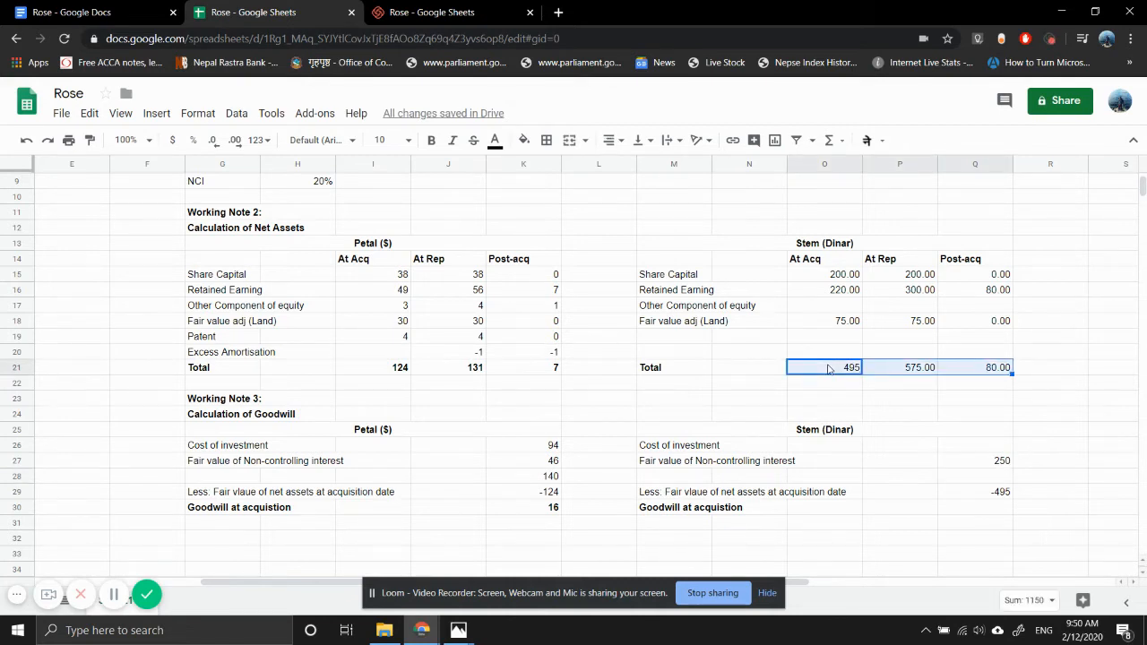
key(ctrl+b)
- Consult the draft statements in Photos and begin Stem's cost of investment formula in Q26 with 46
key(Down)
key(Down)
key(Down)
key(Down)
key(Down)
key(Right)
key(Right)
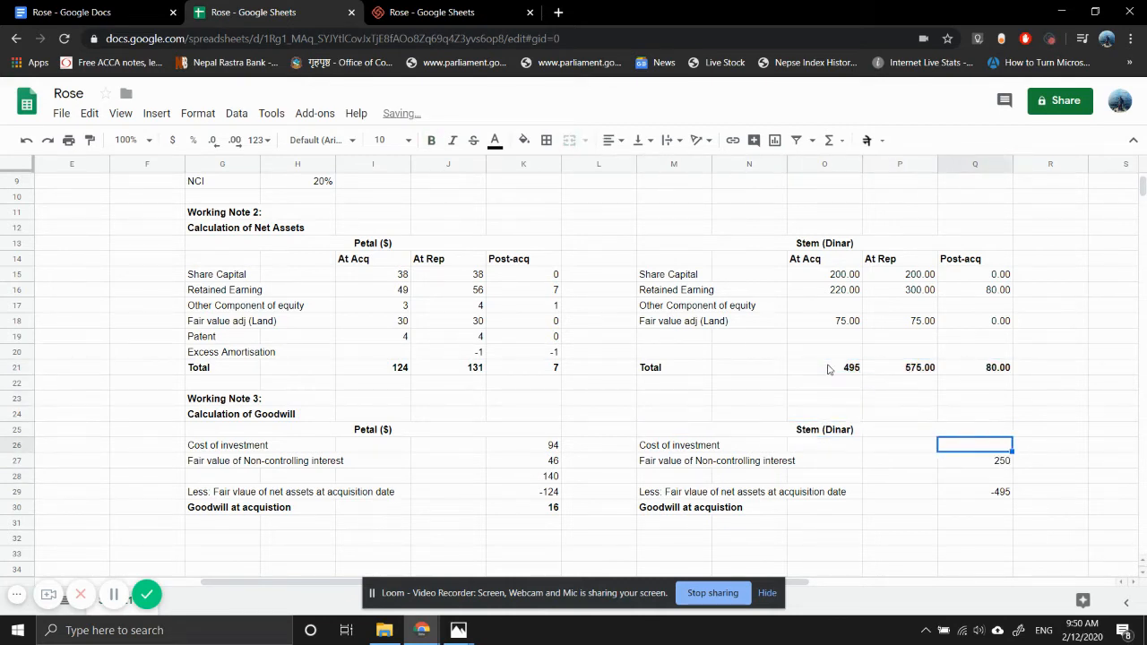
text(=)
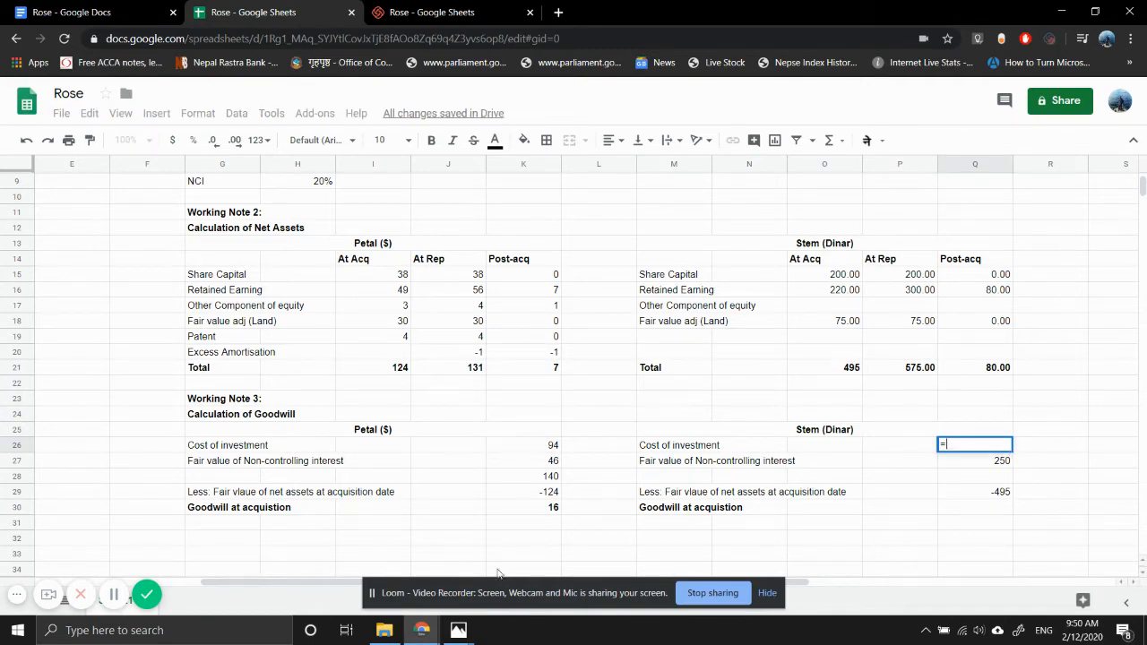
mouse_move(458, 630)
click(527, 573)
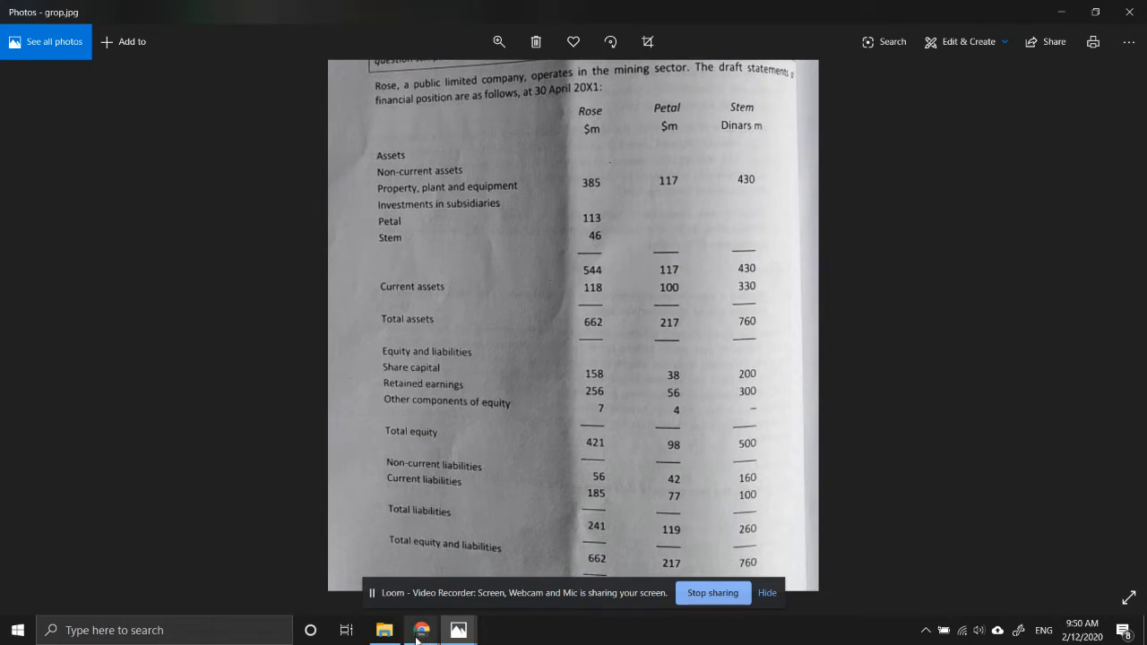
mouse_move(417, 624)
click(336, 578)
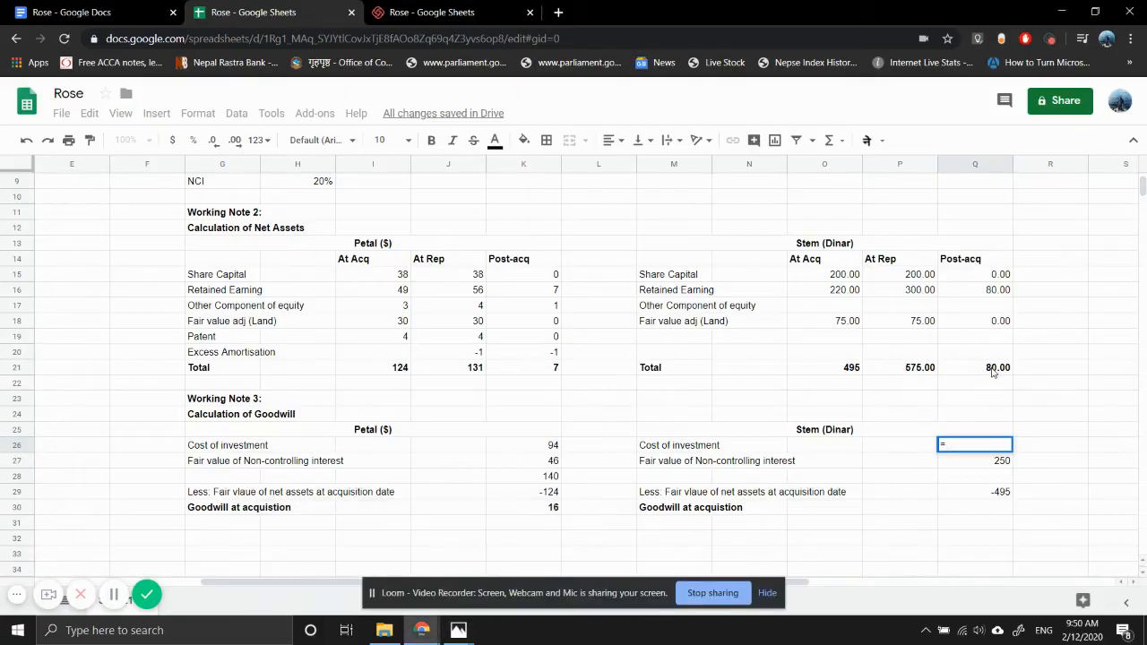
text(46)
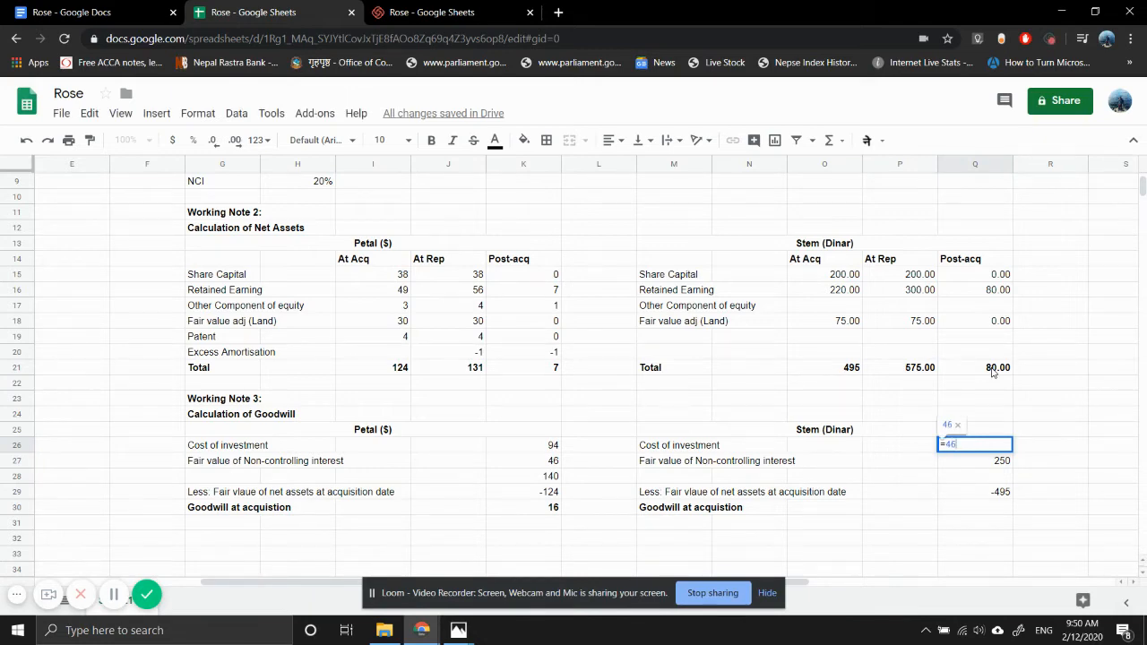
text(*)
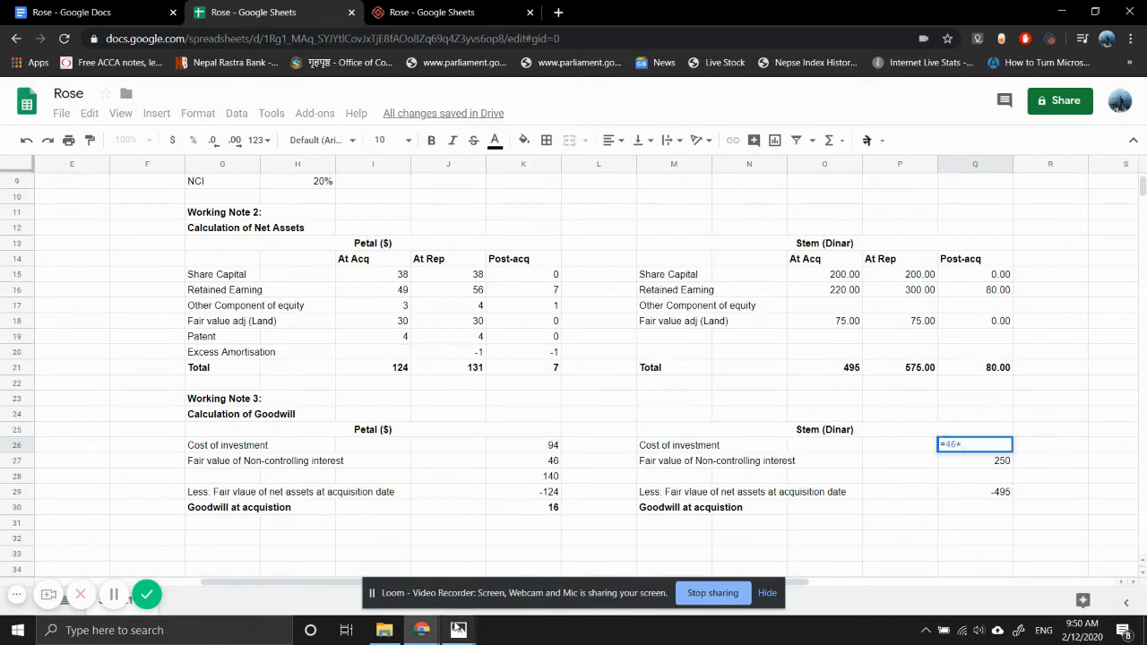
- Look up the 1 May 20X0 exchange rate in the question notes and complete Q26 as =46*6
mouse_move(458, 628)
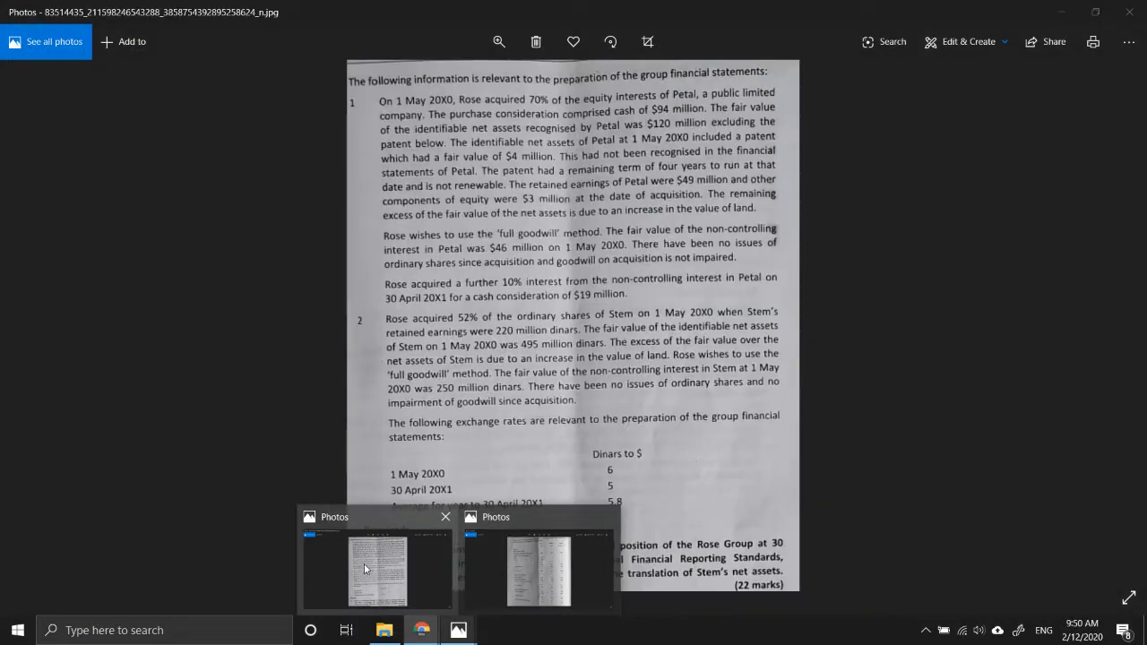
click(364, 563)
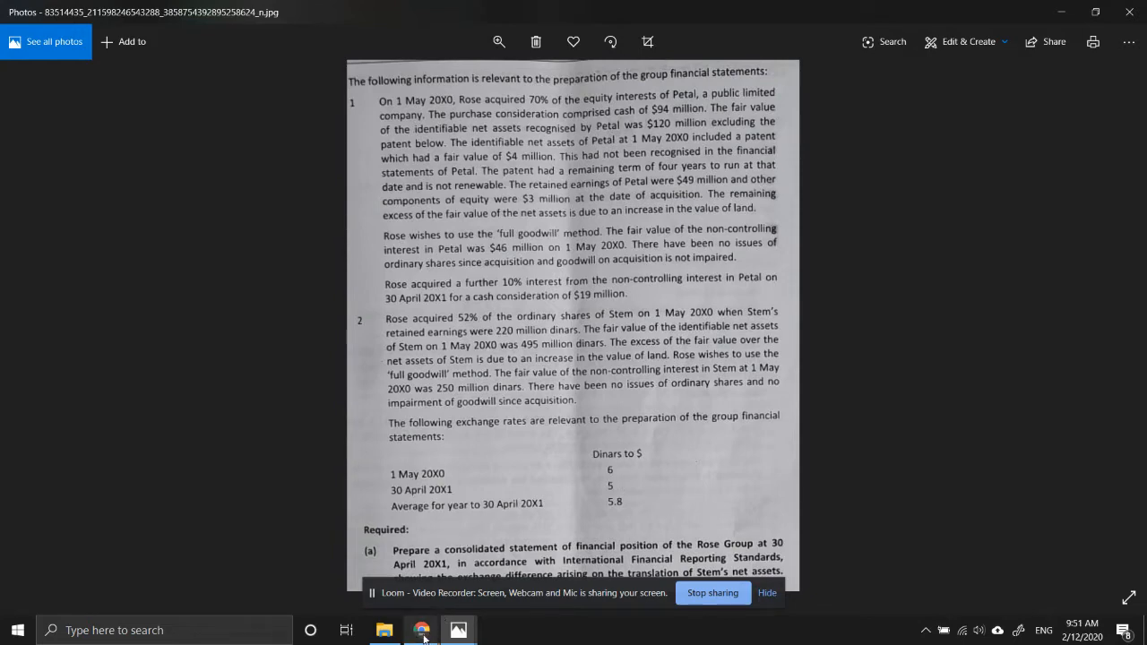
mouse_move(423, 634)
click(381, 587)
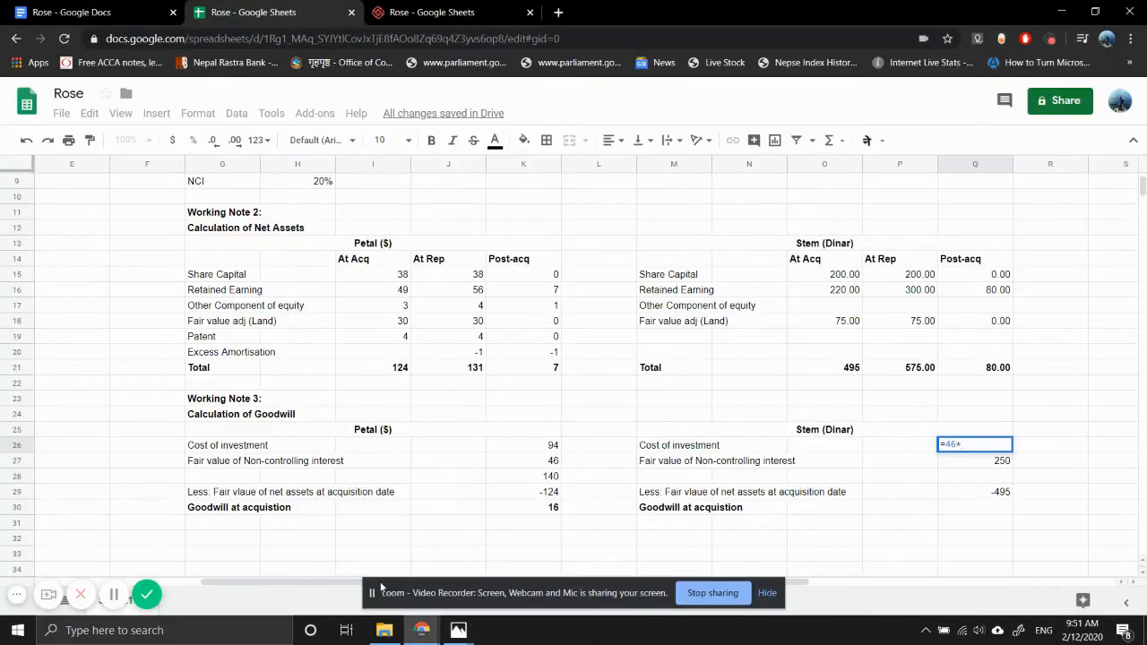
text(6)
key(Return)
- Add Stem's cost of investment and non-controlling interest in Q28 with a formula summing Q27 and Q26
key(Down)
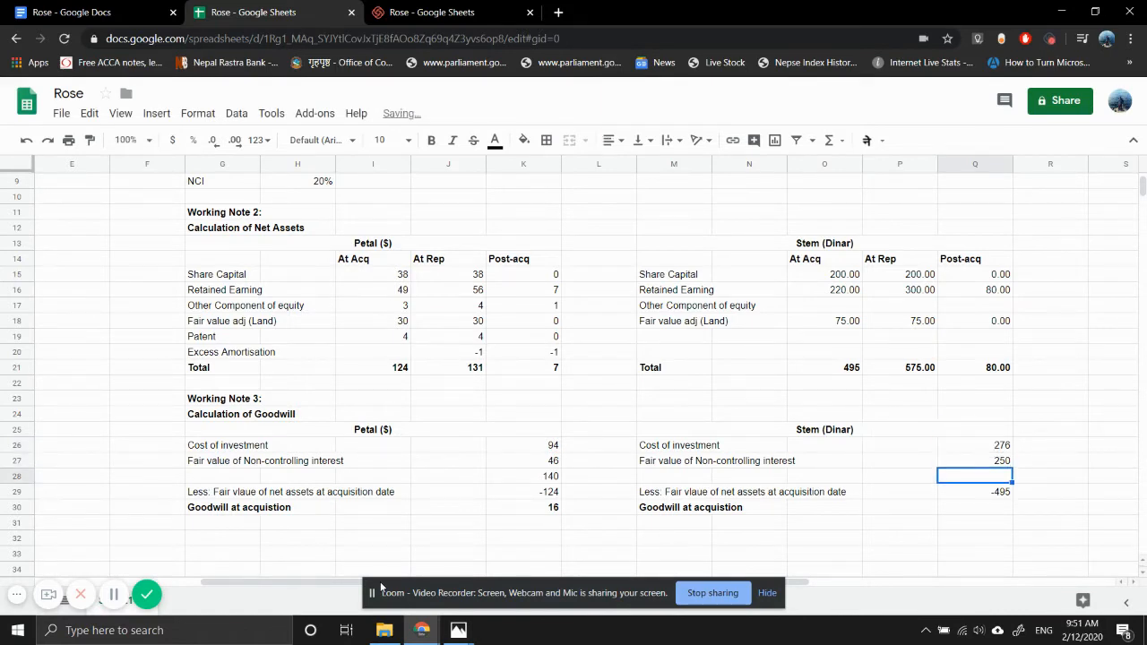
text(=)
key(Up)
text(+)
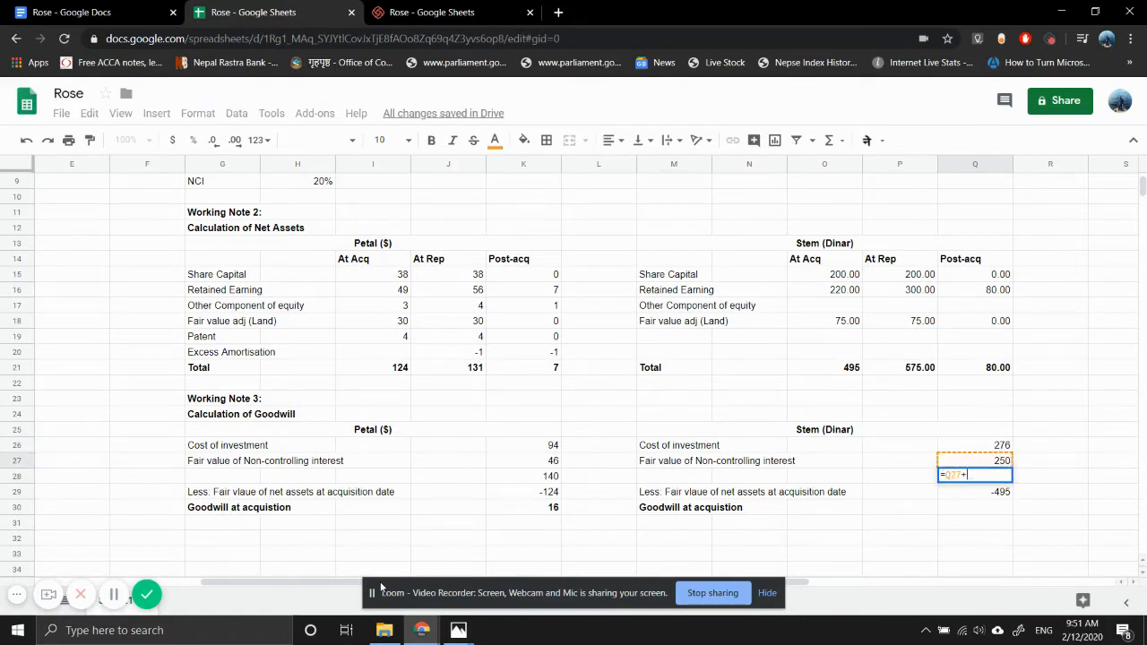
key(Up)
key(Up)
key(Return)
- Calculate Stem's goodwill at acquisition in Q30 by adding Q29 and Q28
key(Down)
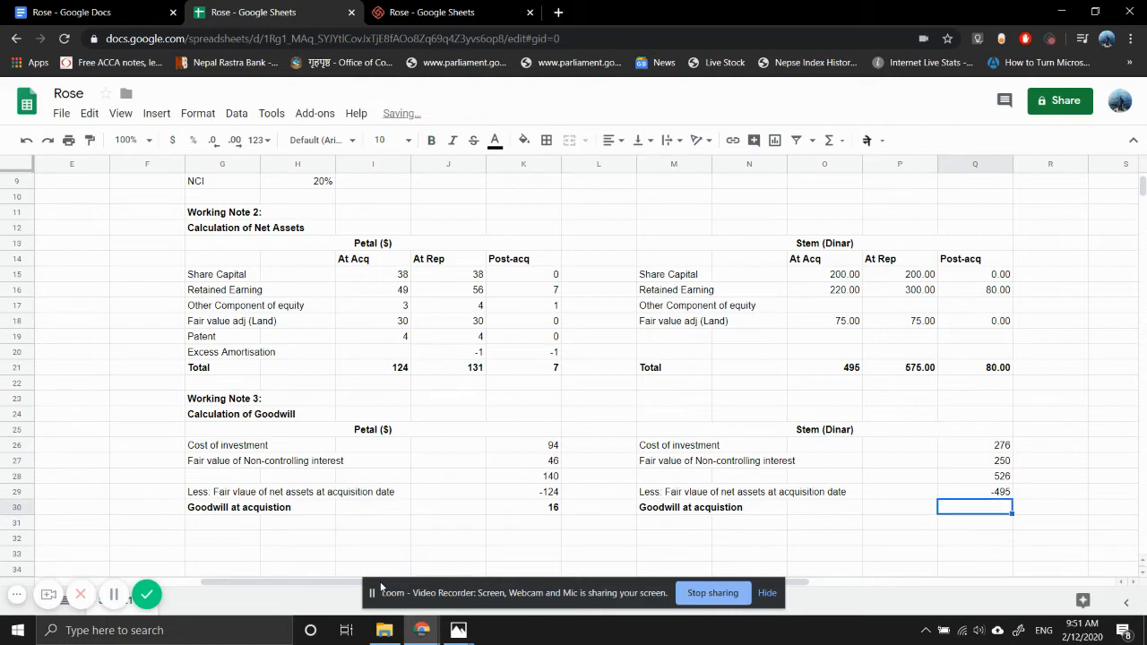
text(=)
key(Up)
text(+)
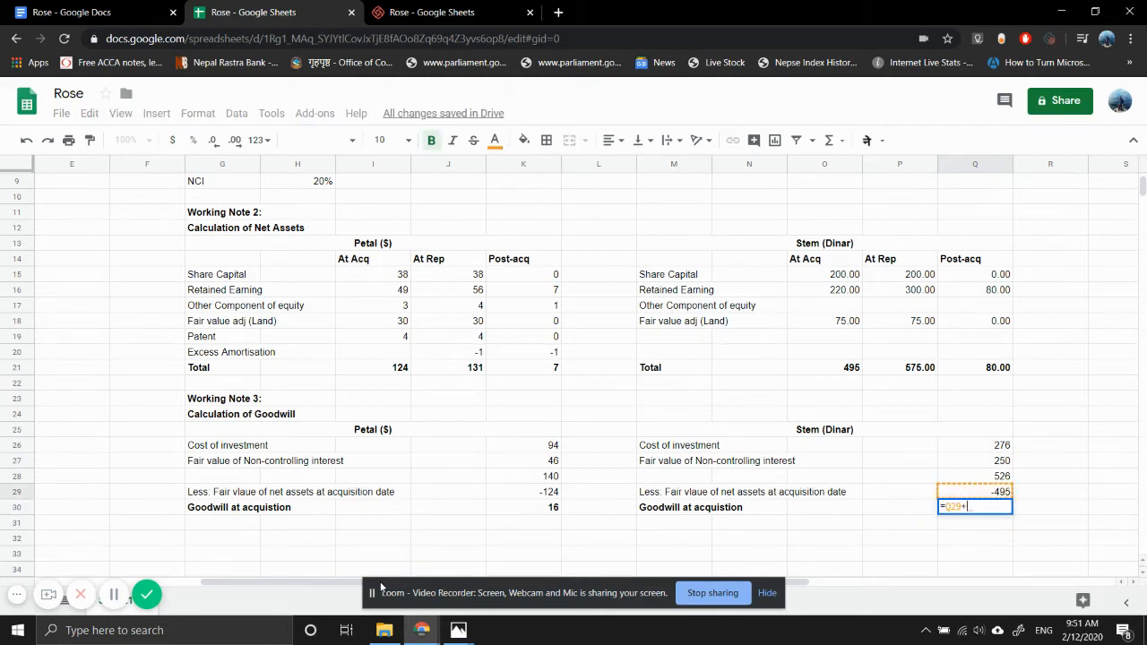
key(Up)
key(Up)
key(Return)
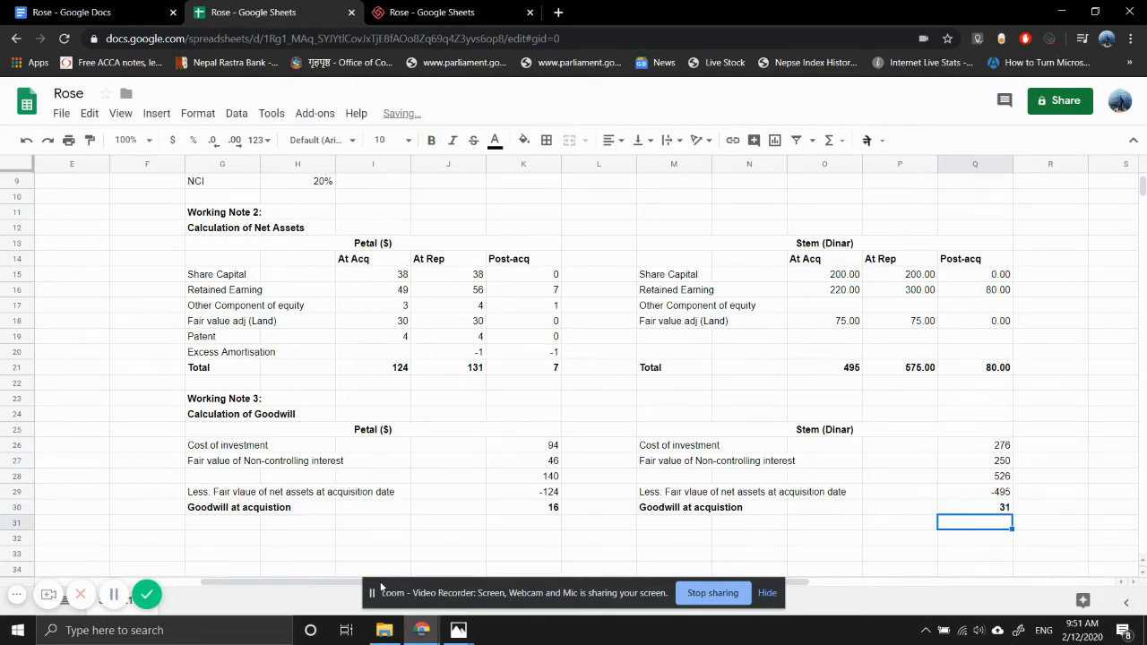
key(Up)
key(Left)
key(Left)
key(Left)
key(Left)
key(Left)
key(Left)
key(Left)
key(Left)
key(Left)
key(Left)
key(Left)
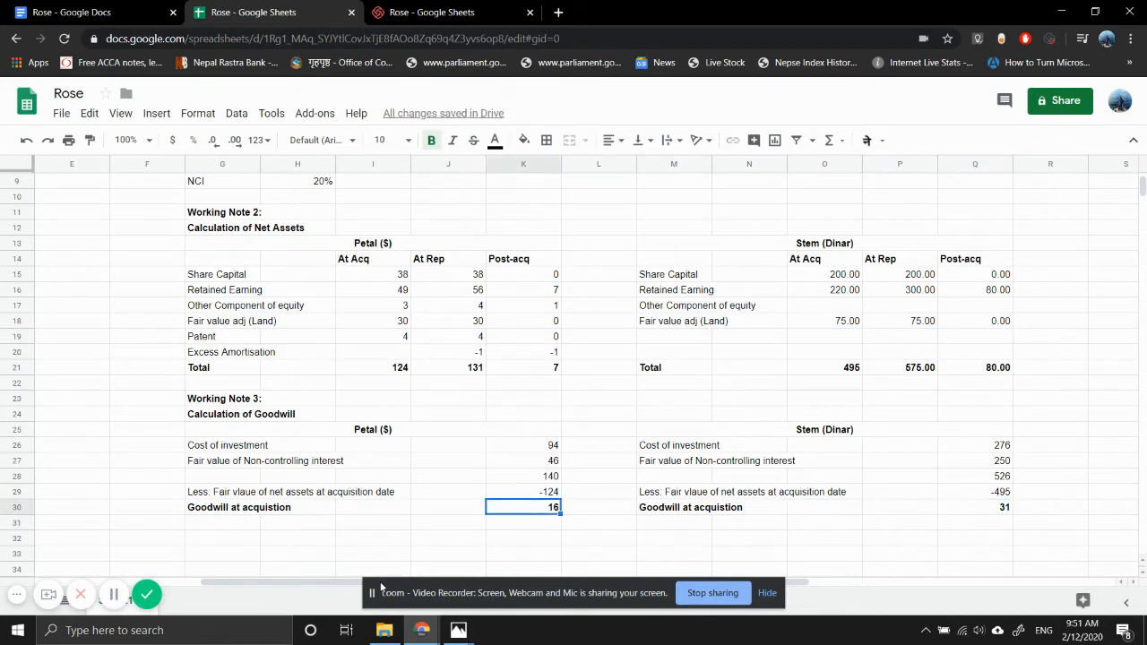
key(Right)
key(Down)
key(Down)
key(Down)
key(Down)
key(Down)
key(Down)
key(Down)
key(Down)
key(Down)
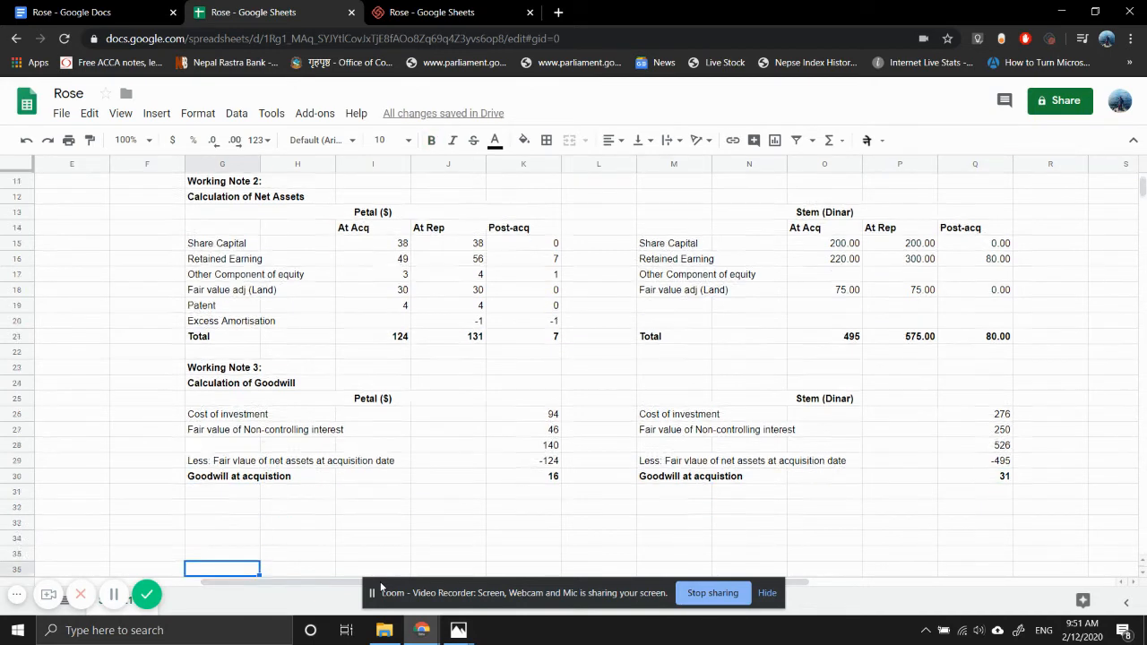
key(Up)
key(Up)
key(Up)
key(Up)
key(Up)
key(Up)
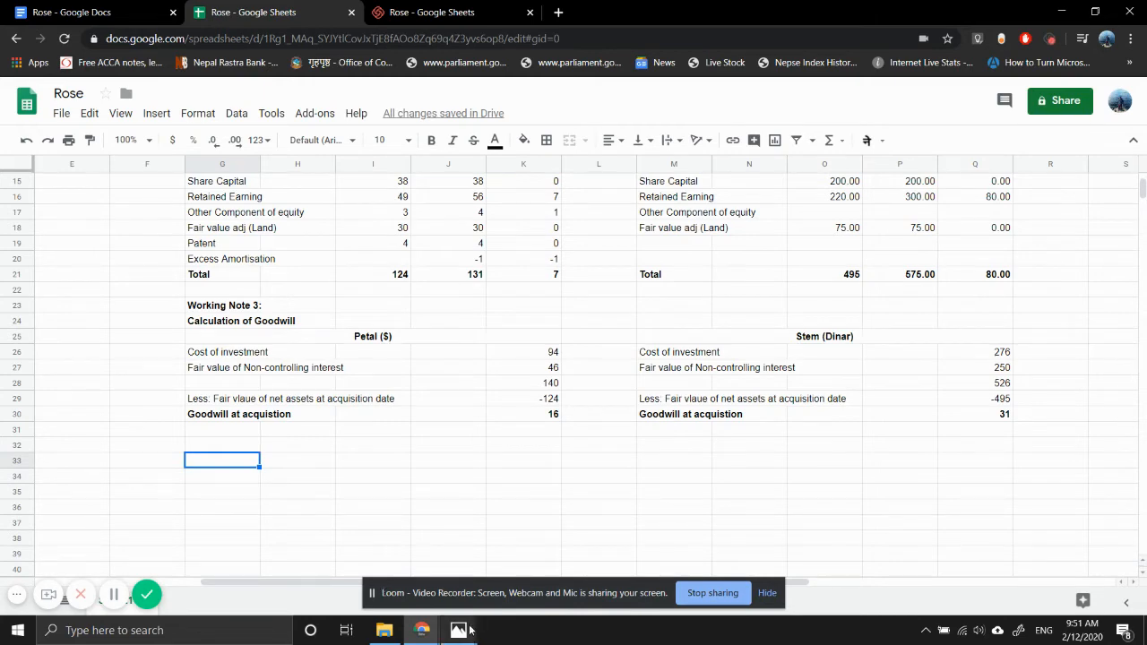
- Review the draft statements and the notes on goodwill and exchange rates in Photos
mouse_move(465, 633)
mouse_move(516, 558)
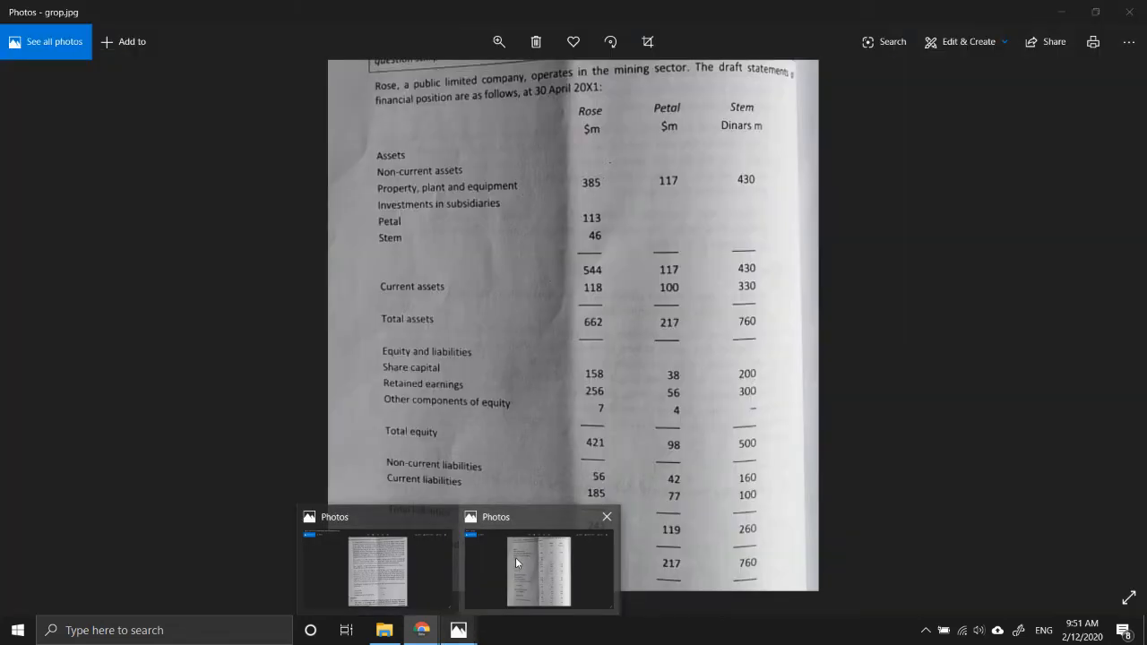
click(385, 557)
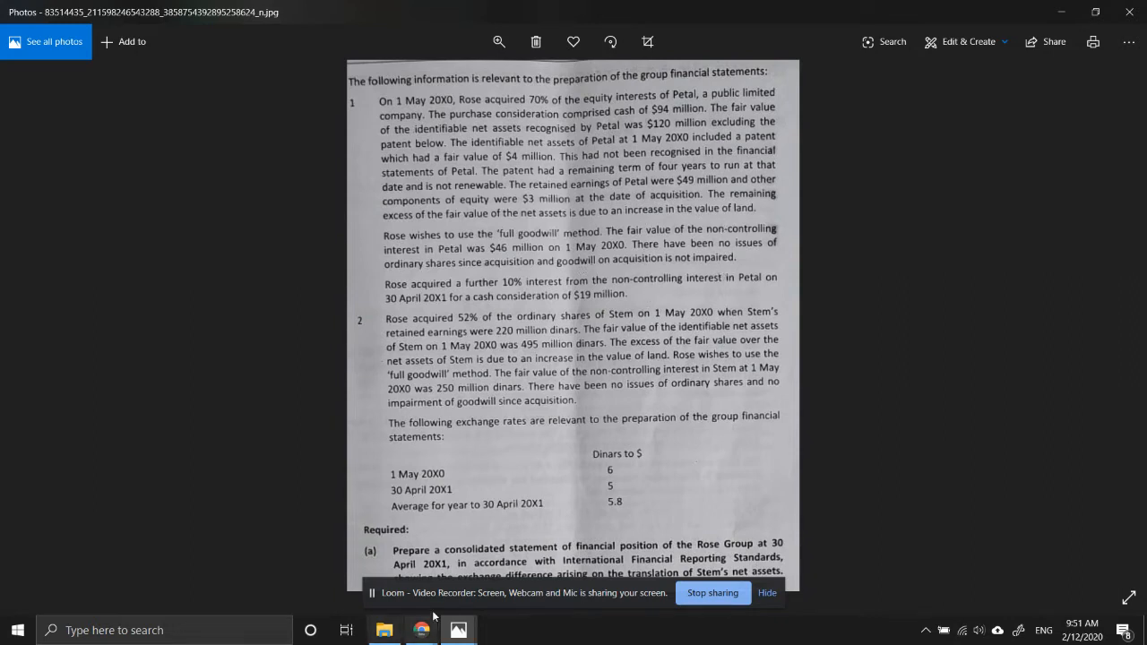
mouse_move(423, 639)
click(332, 554)
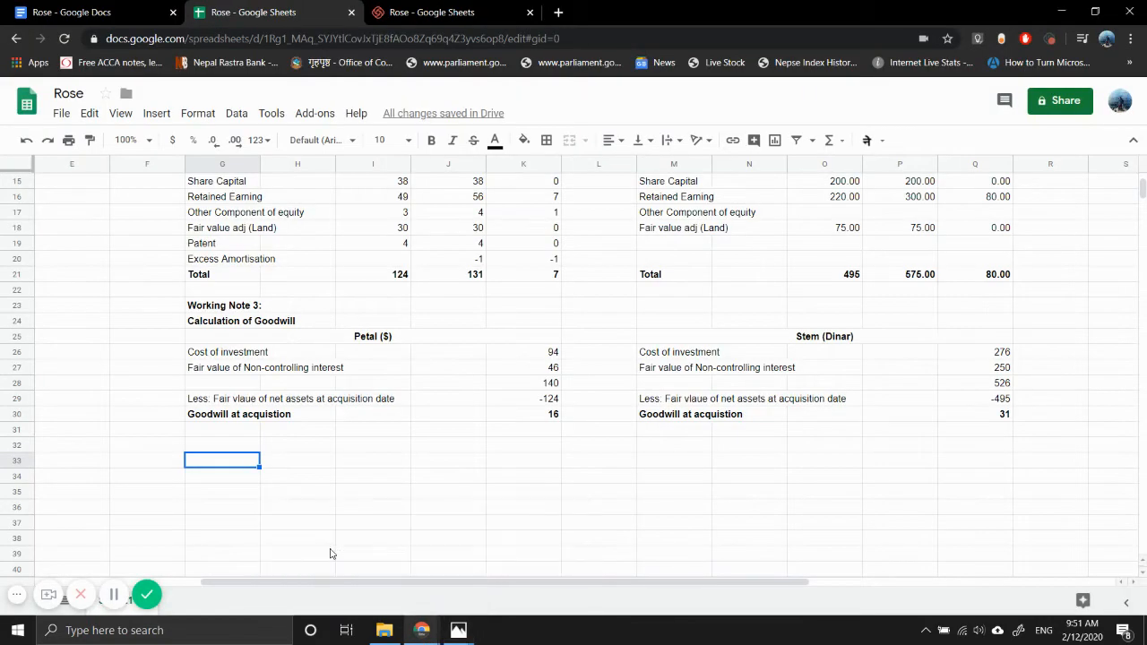
- Enter goodwill in D6 of the consolidated statement as the sum of Petal's goodwill in K30 and Stem's in Q30
key(Left)
key(Left)
key(Left)
key(Left)
key(Left)
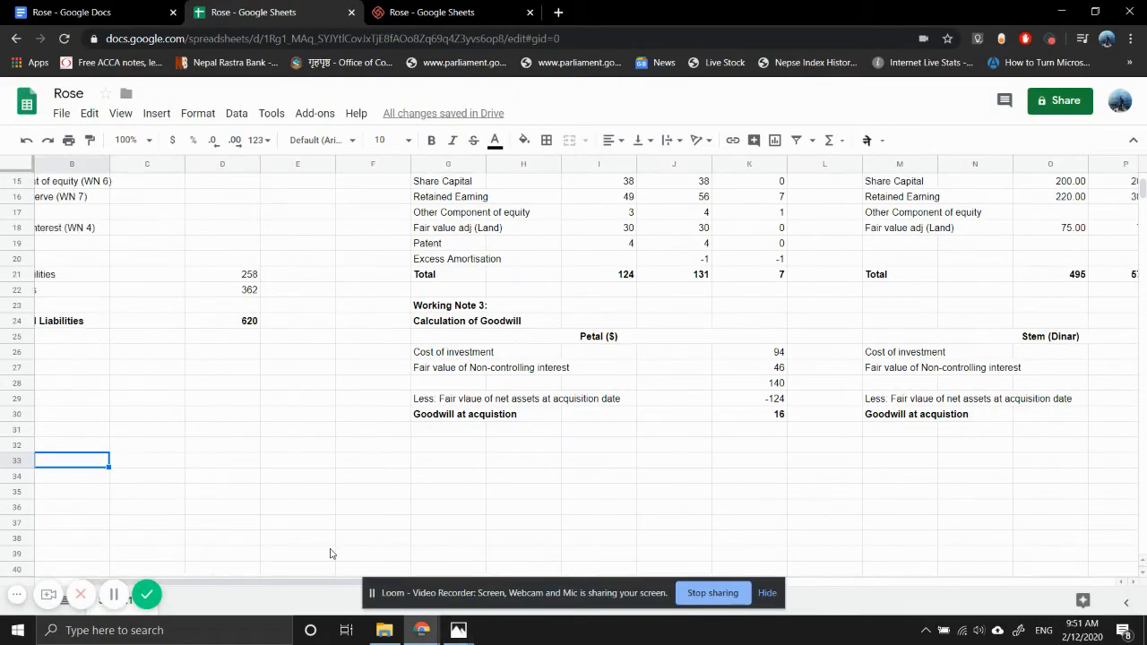
key(Right)
key(Up)
key(Up)
key(Up)
key(Up)
key(Up)
key(Up)
key(Up)
key(Up)
key(Up)
key(Up)
key(Up)
key(Up)
key(Up)
key(Up)
key(Up)
key(Up)
key(Up)
key(Up)
key(Up)
key(Up)
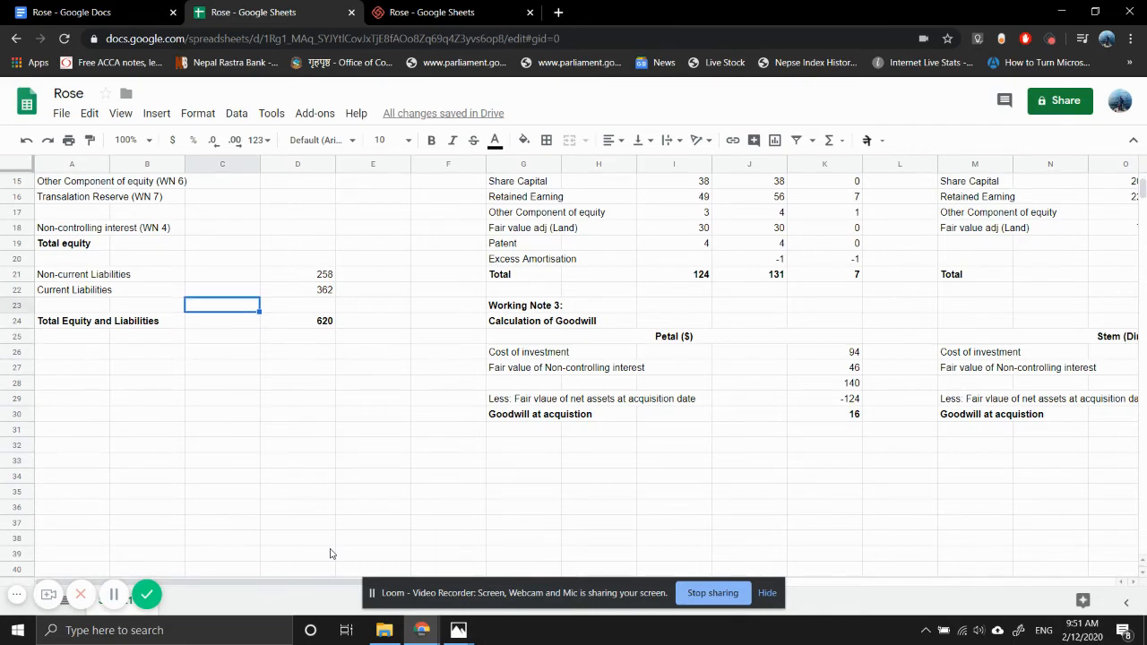
key(Right)
key(Down)
key(Down)
key(Down)
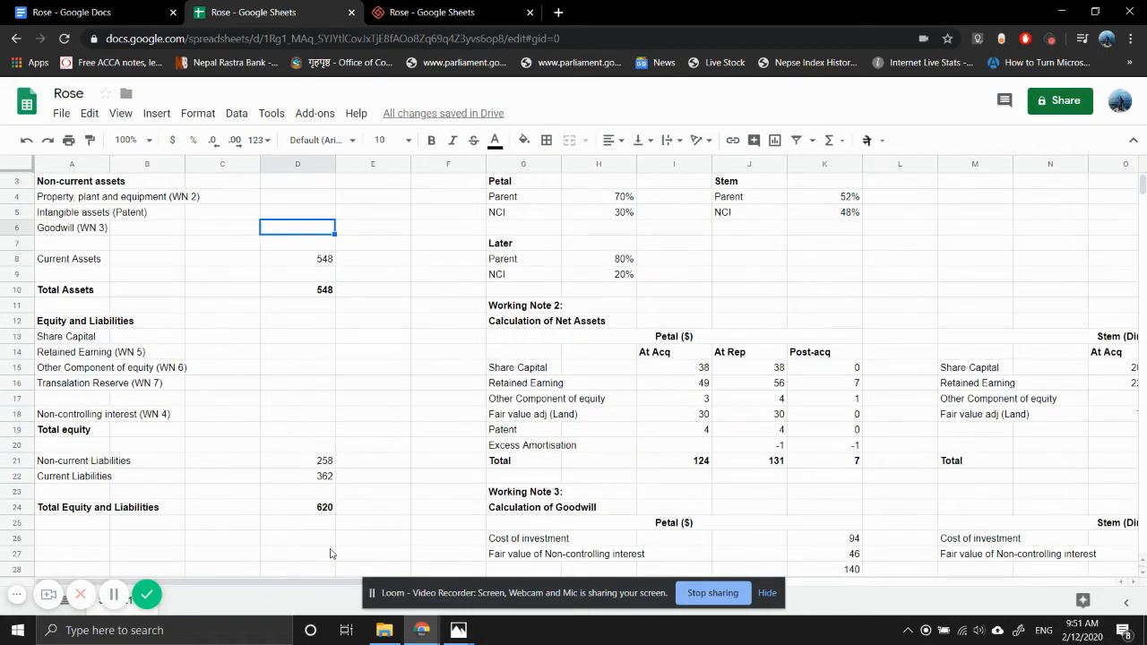
text(=)
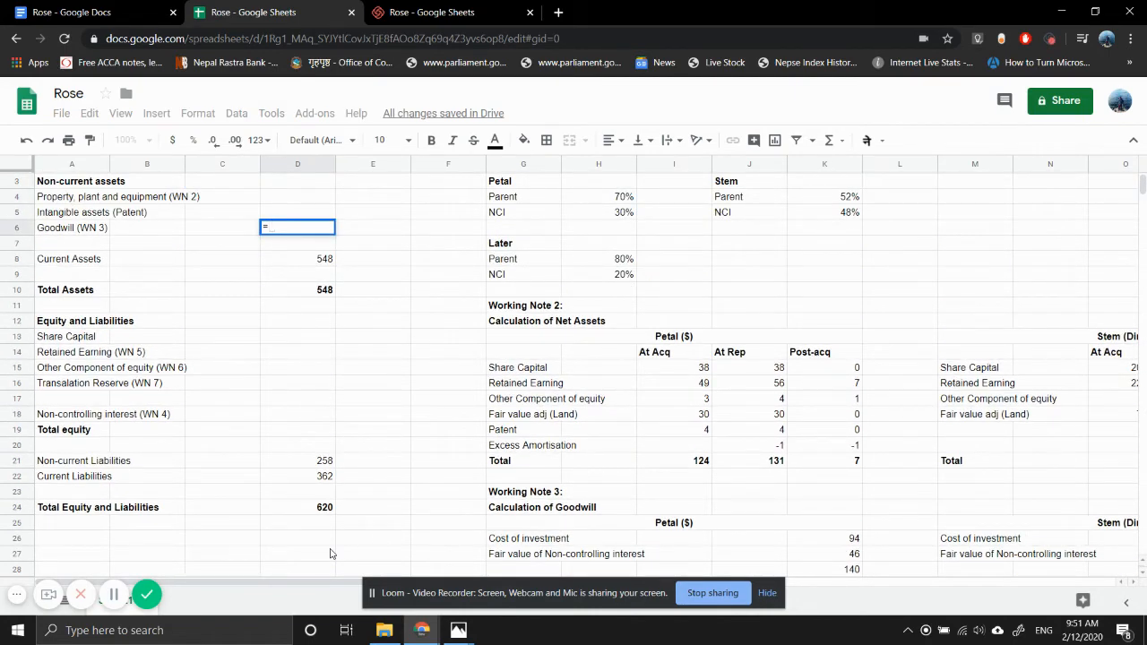
scroll(866, 402, down, 3)
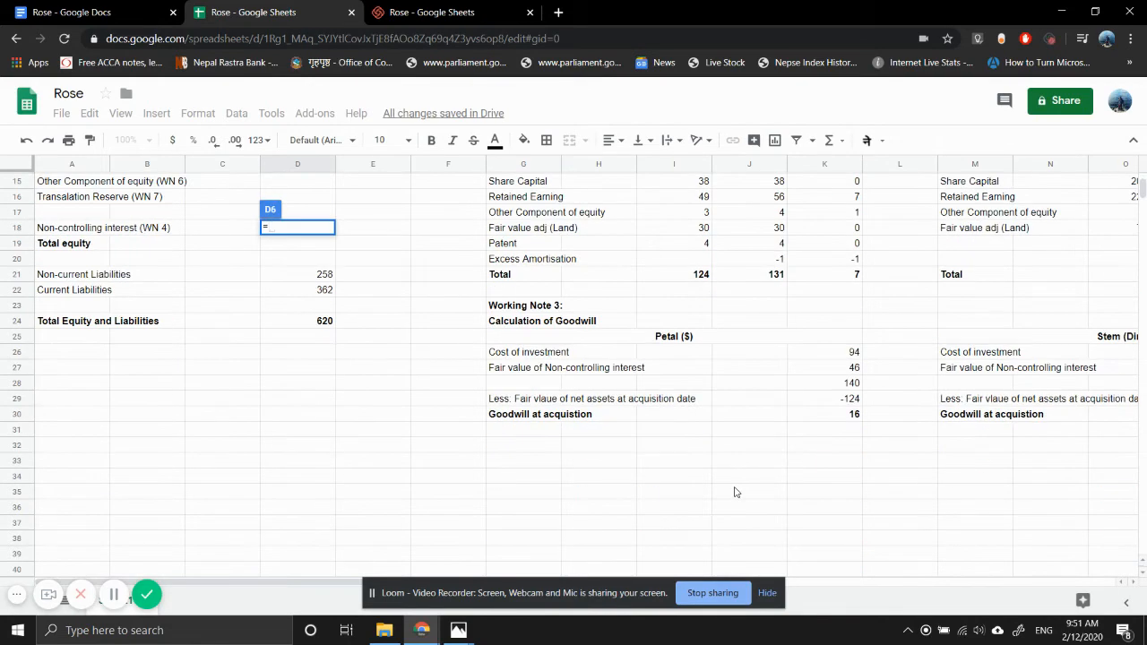
click(841, 416)
text(+)
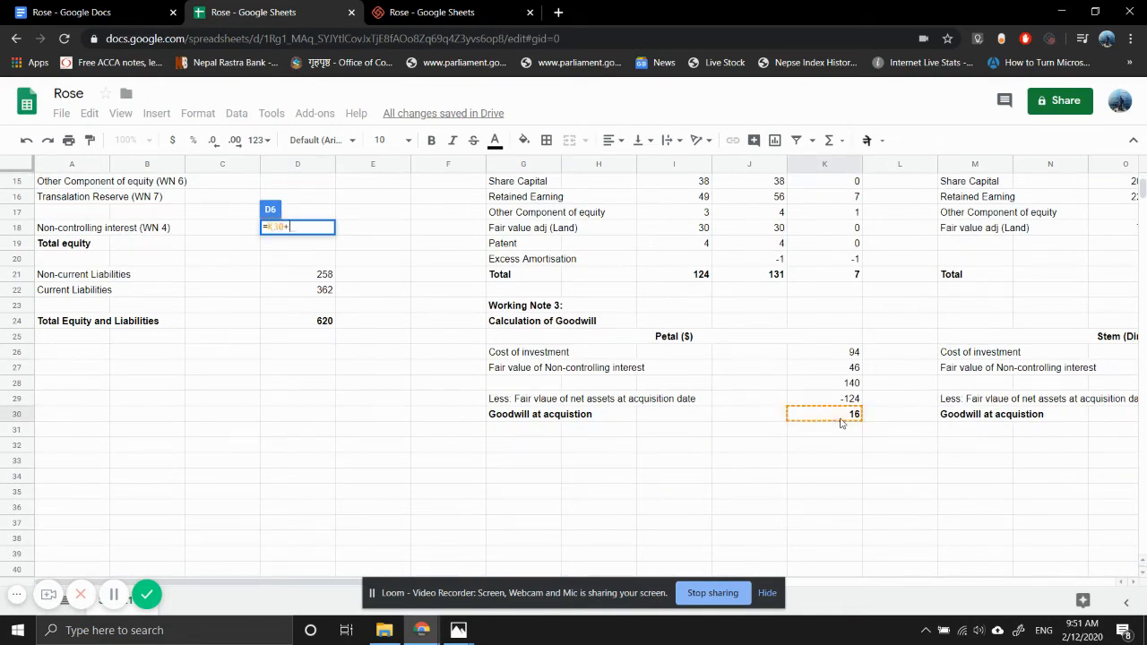
scroll(966, 452, right, 5)
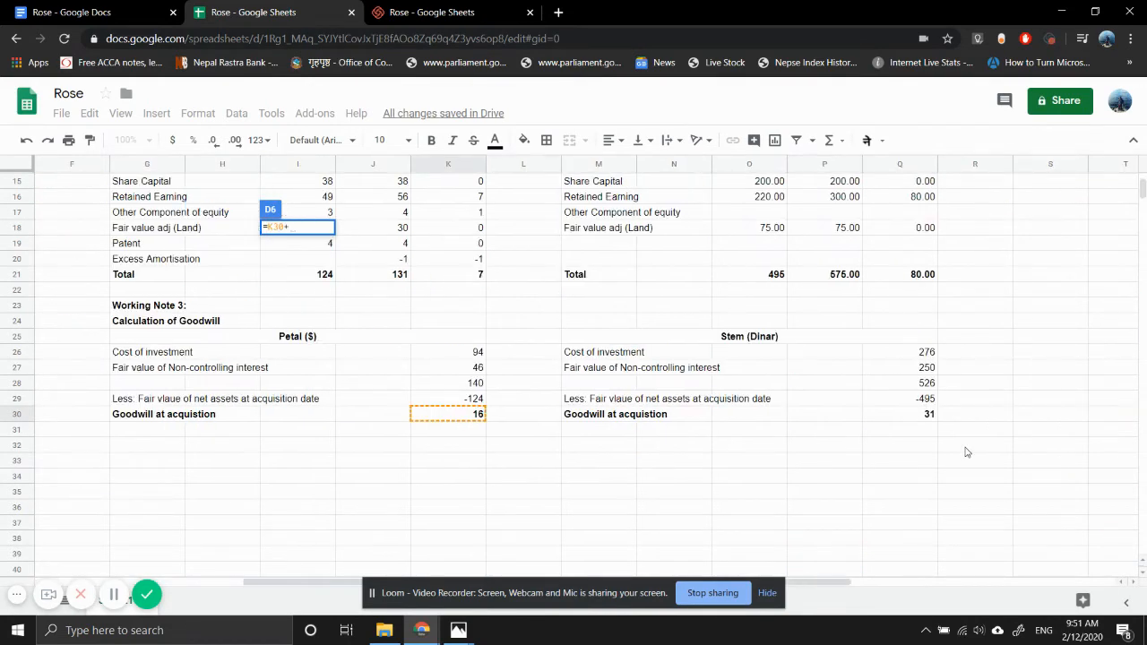
click(925, 419)
key(Return)
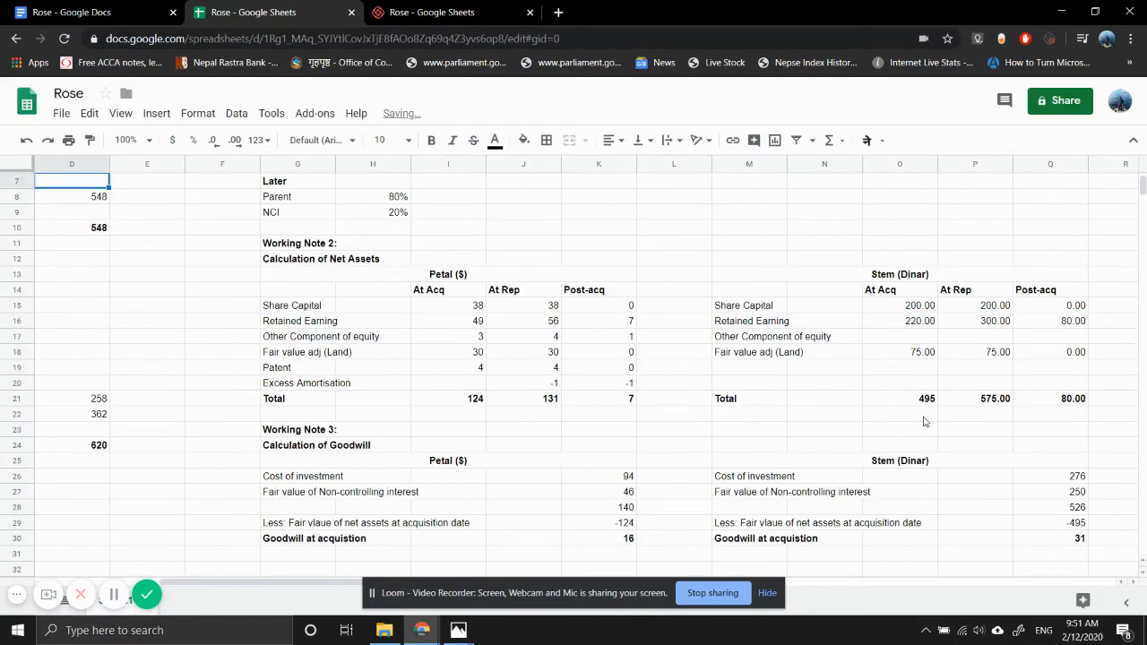
scroll(273, 362, down, 1)
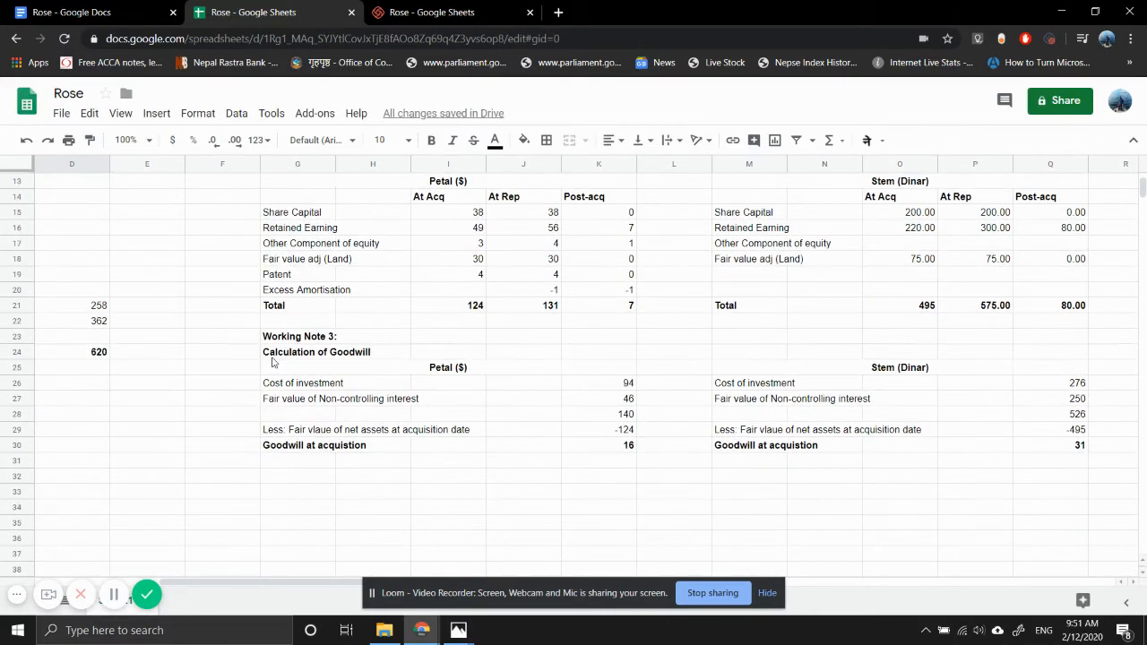
- Clear the goodwill figure from D6 of the consolidated statement of financial position
scroll(273, 362, down, 1)
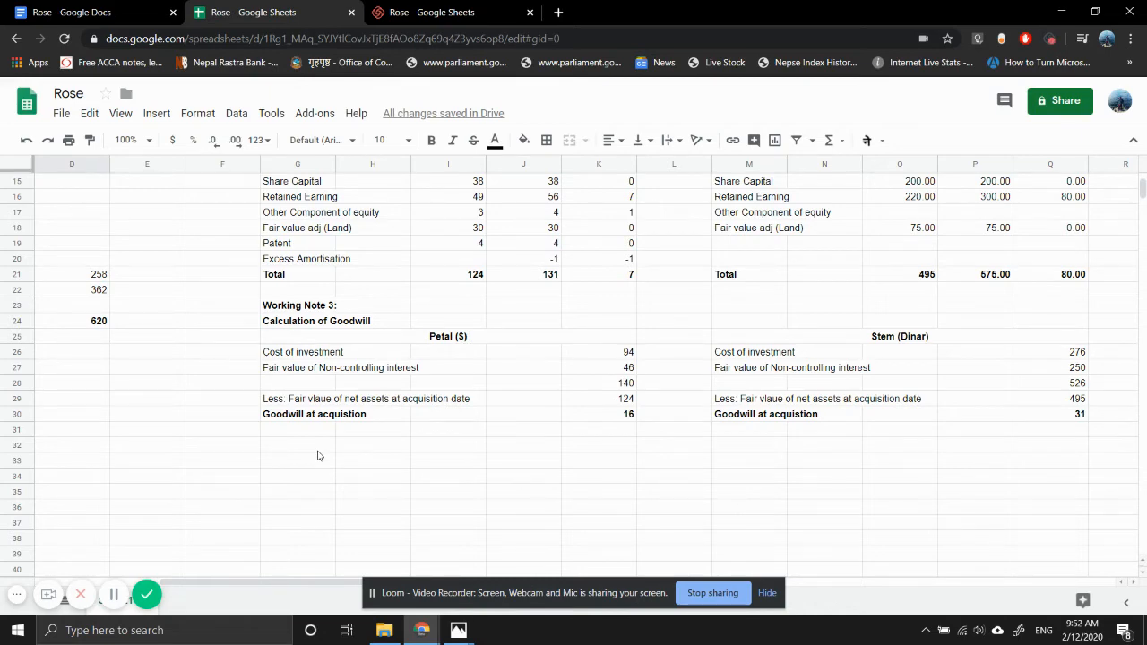
scroll(182, 326, left, 2)
scroll(182, 326, up, 5)
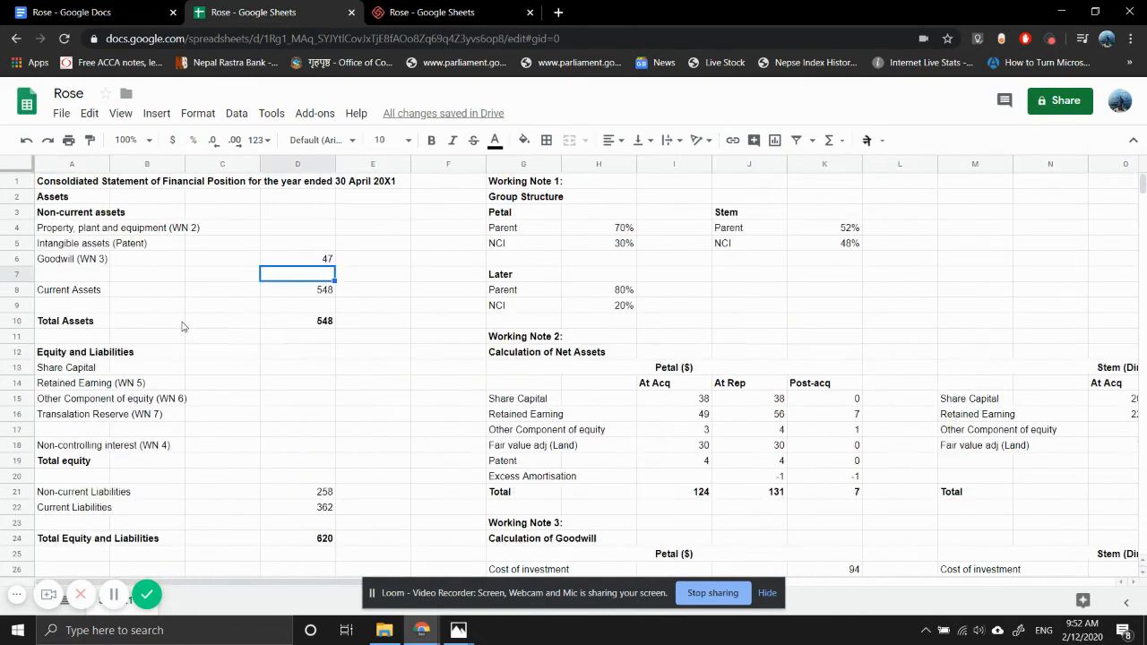
click(293, 263)
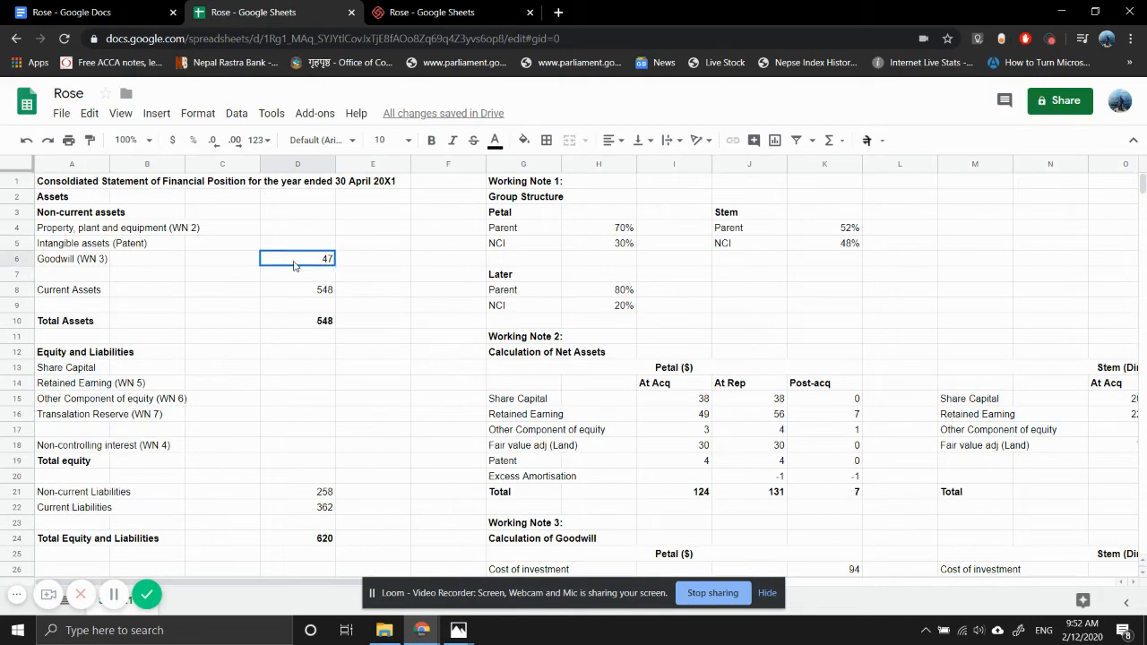
key(Delete)
- Add the bold heading "Translation of Net assets of stem" in S13, beside Stem's net assets working
scroll(484, 399, down, 6)
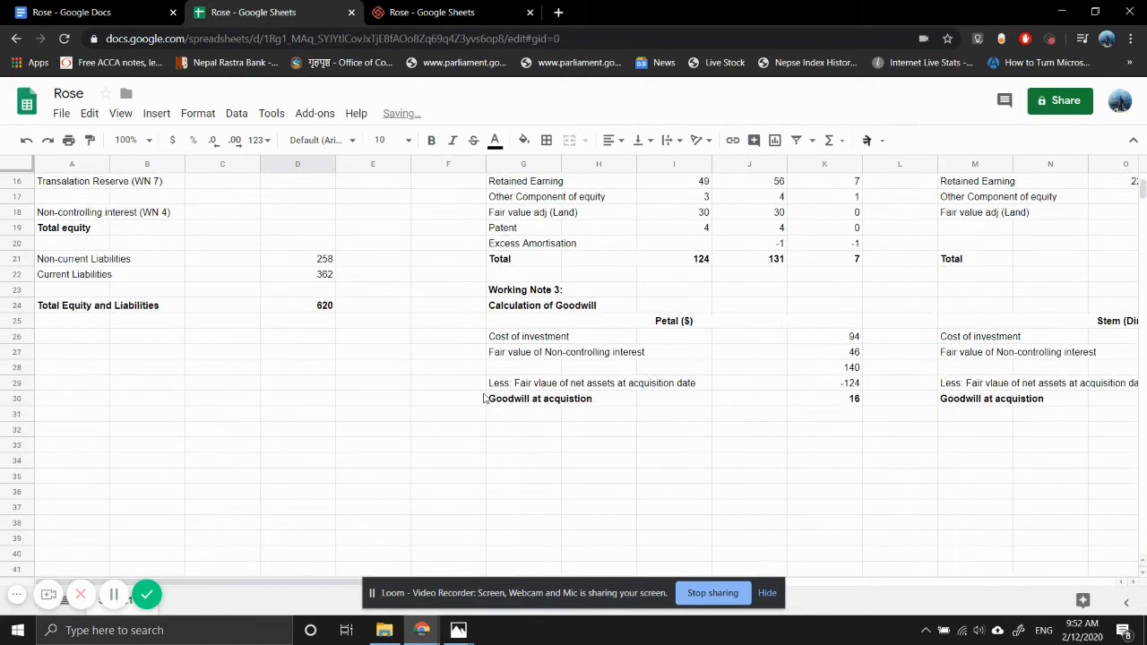
scroll(353, 370, right, 4)
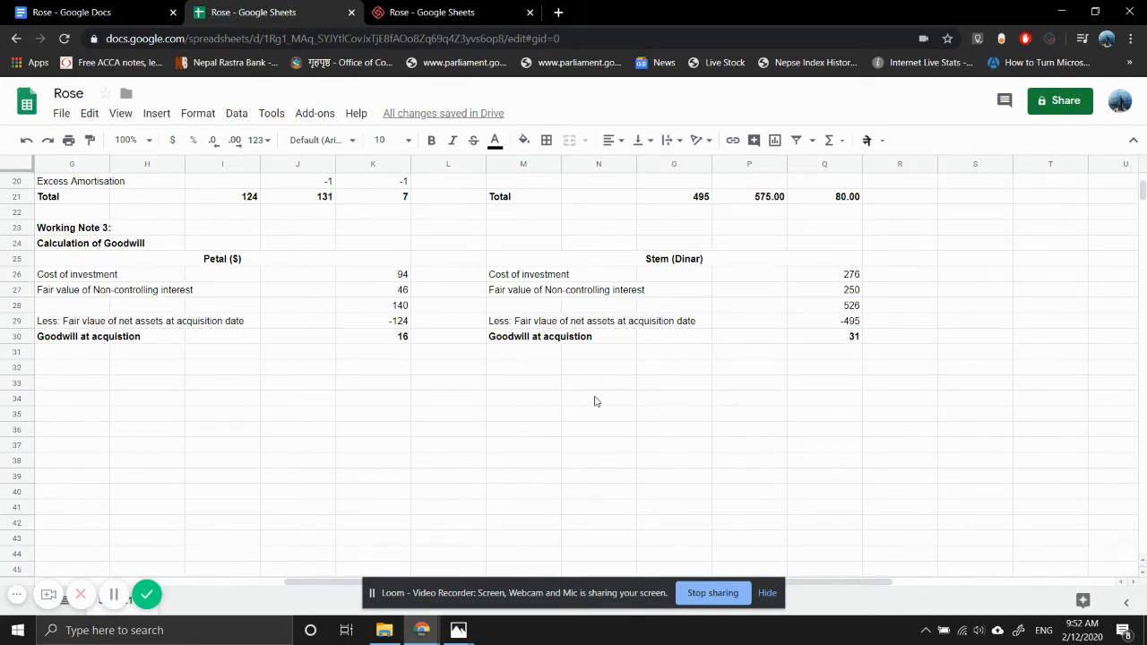
scroll(992, 349, up, 3)
scroll(992, 349, right, 2)
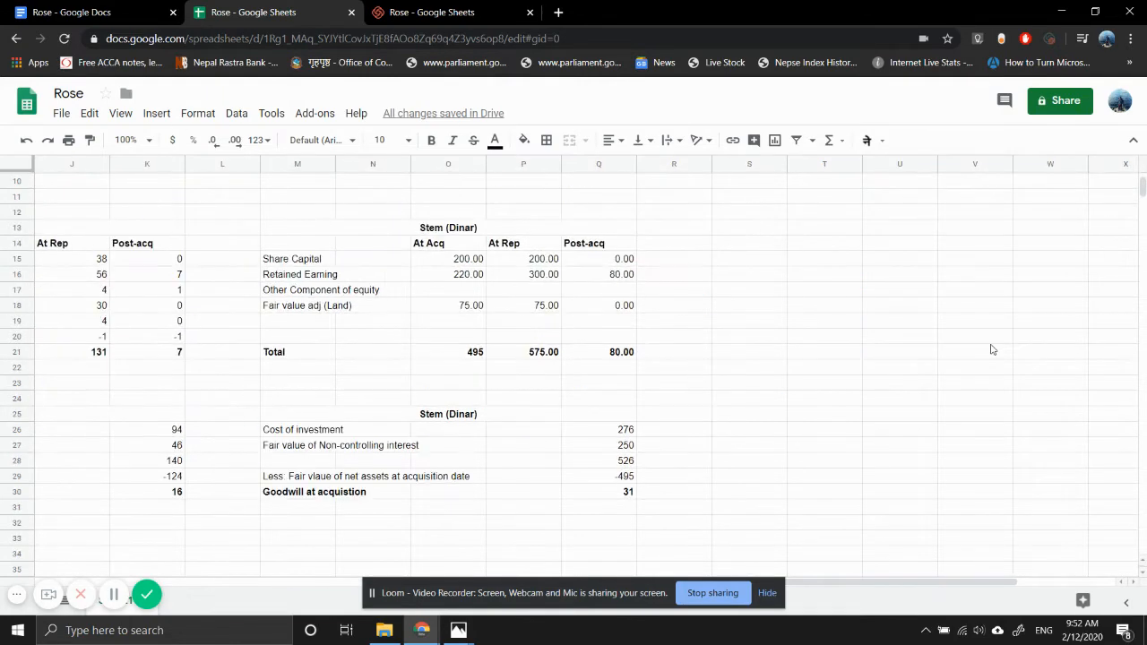
click(755, 230)
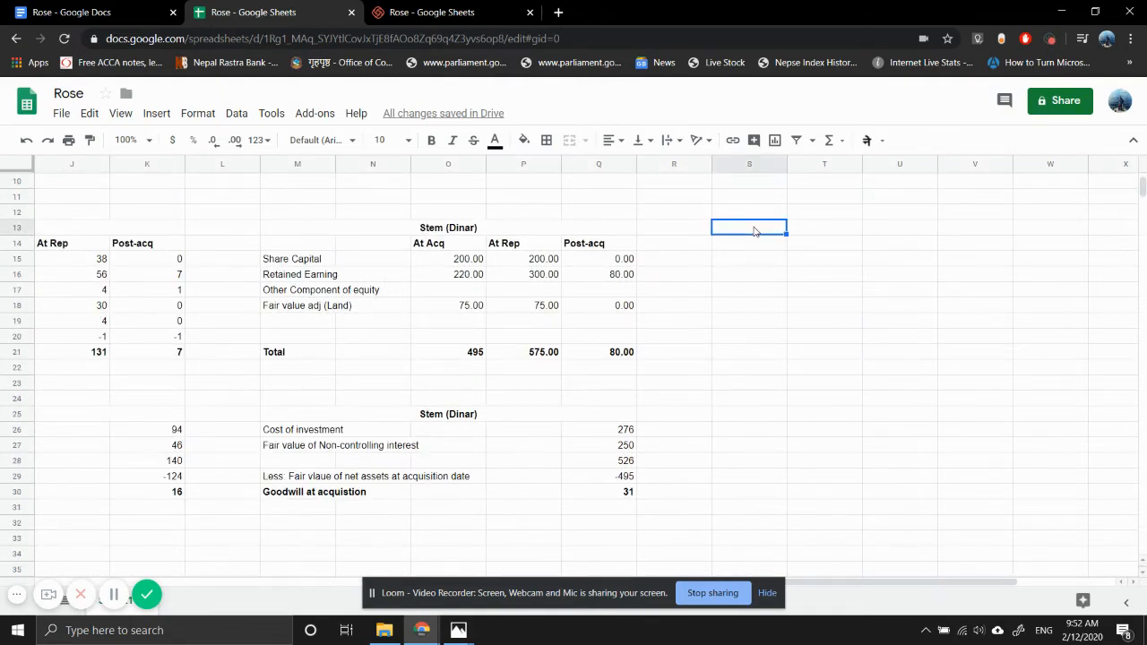
text(Translation)
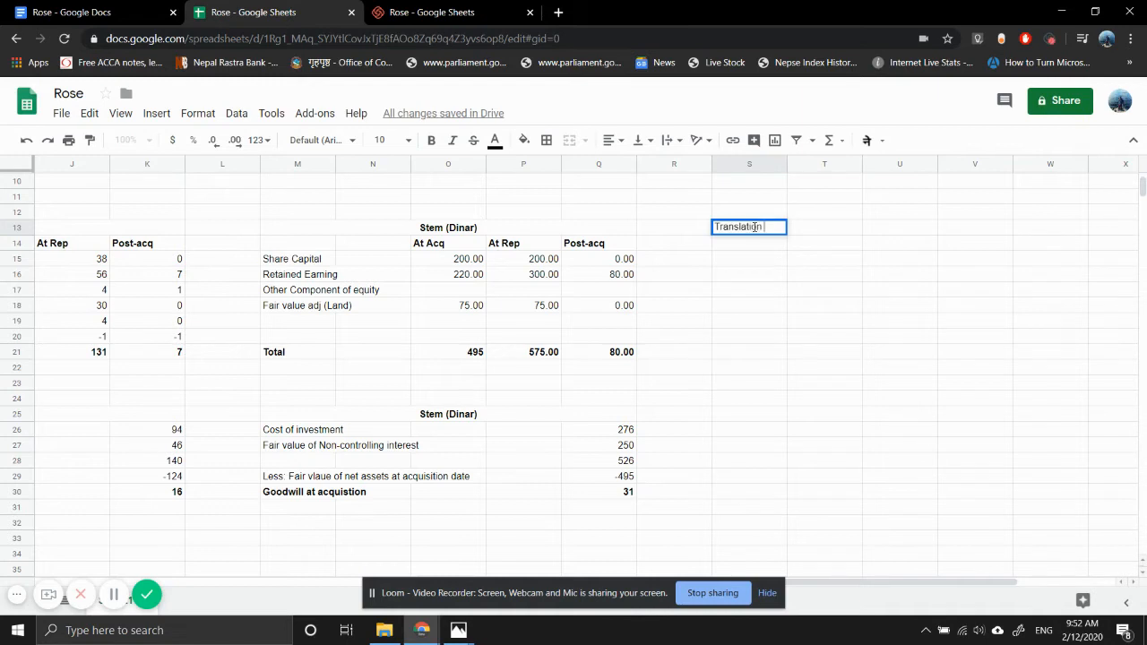
text( of Net assets of s)
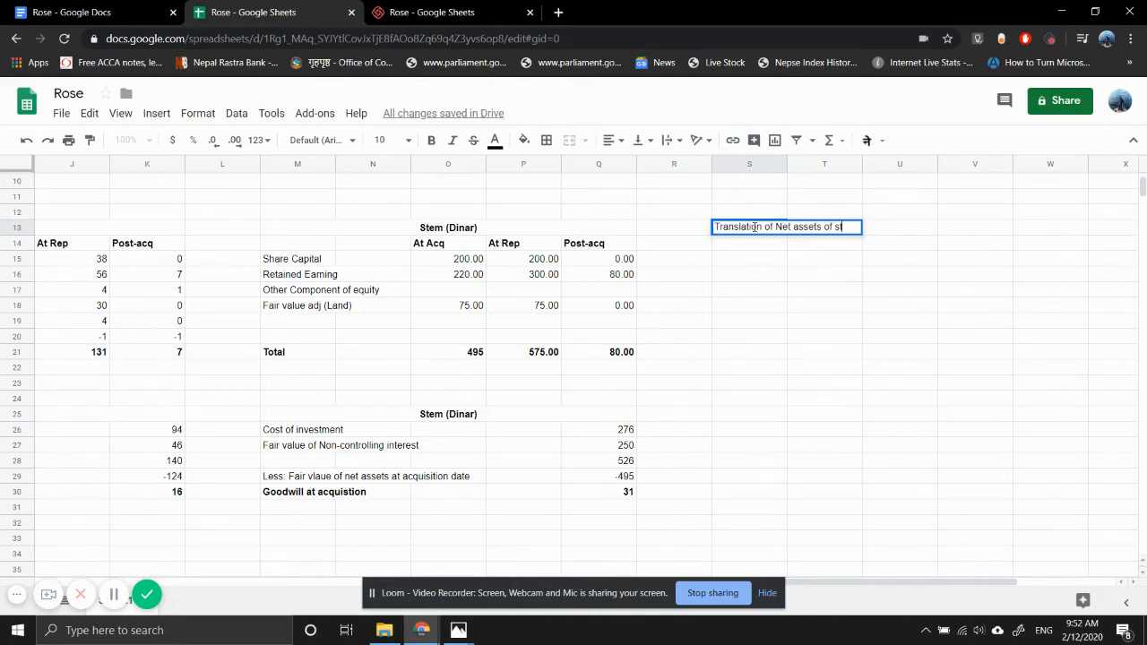
text(tem)
key(Return)
click(754, 229)
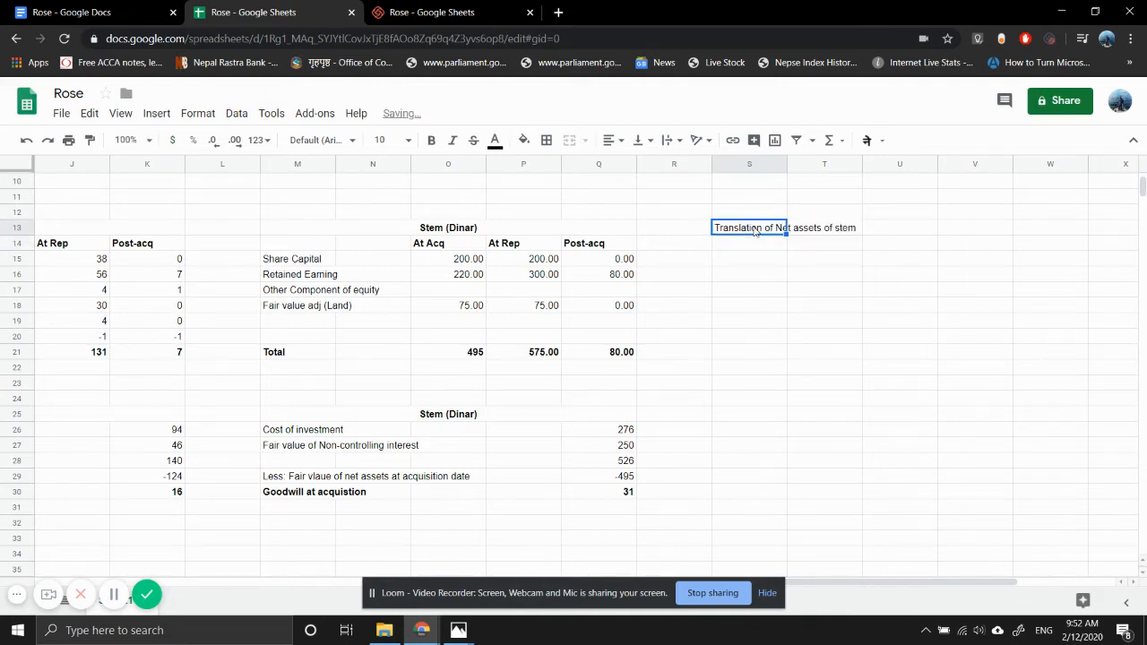
key(ctrl+b)
- Enter the labels "Particulars" in S14 and "Opening Balance" in S15 under the translation heading
key(Down)
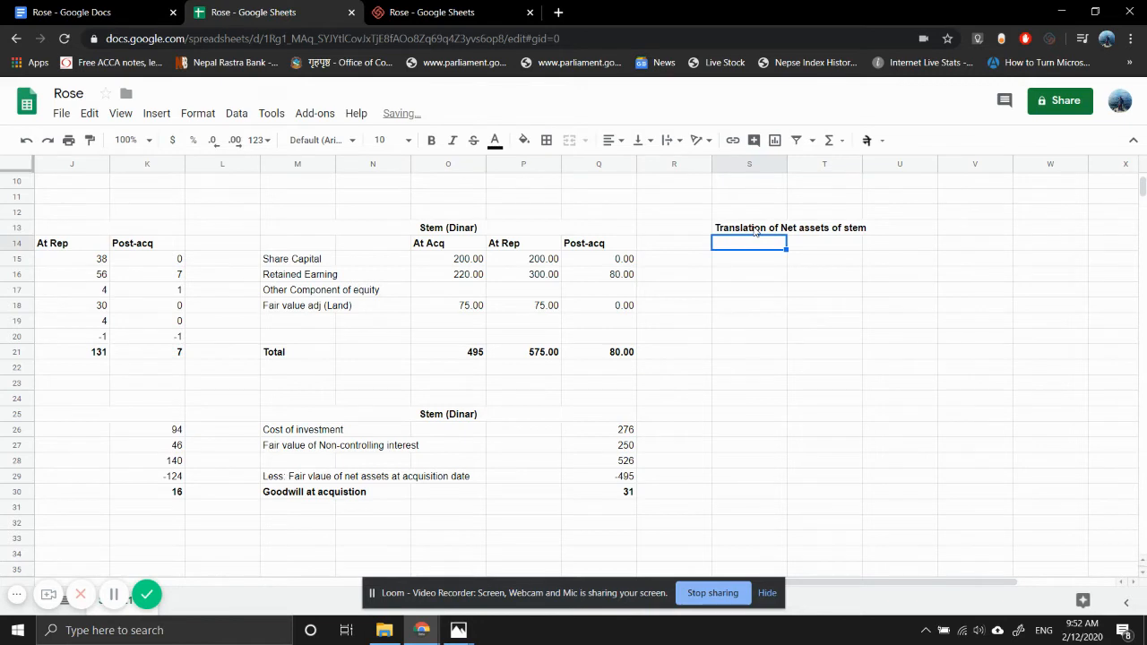
text(Particu)
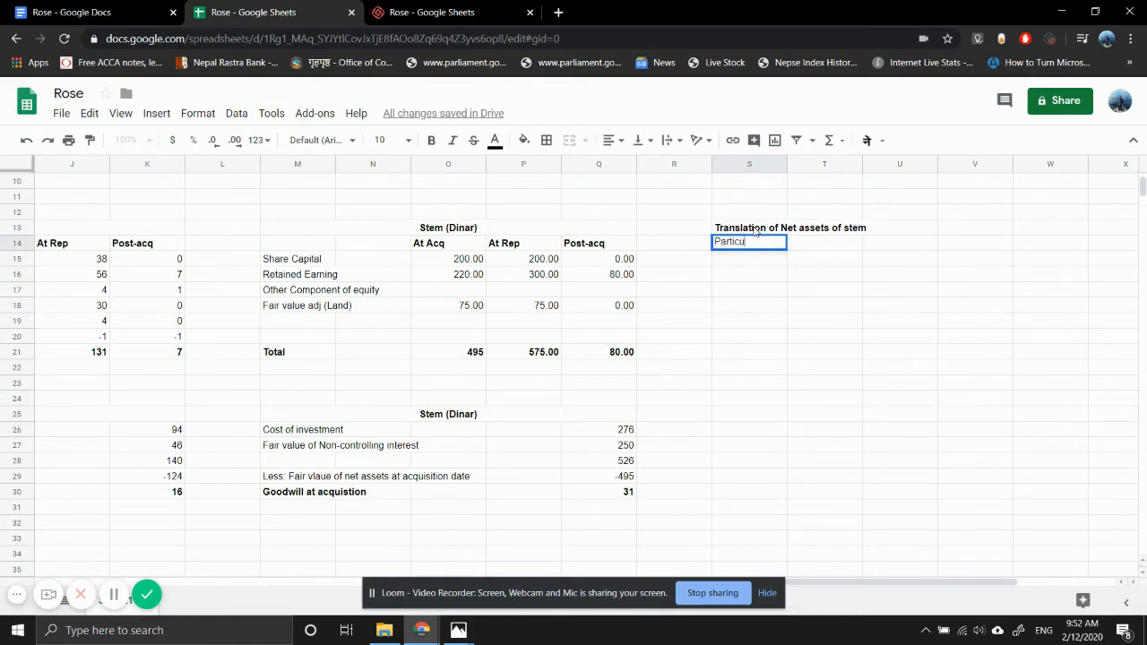
text(lars)
key(Return)
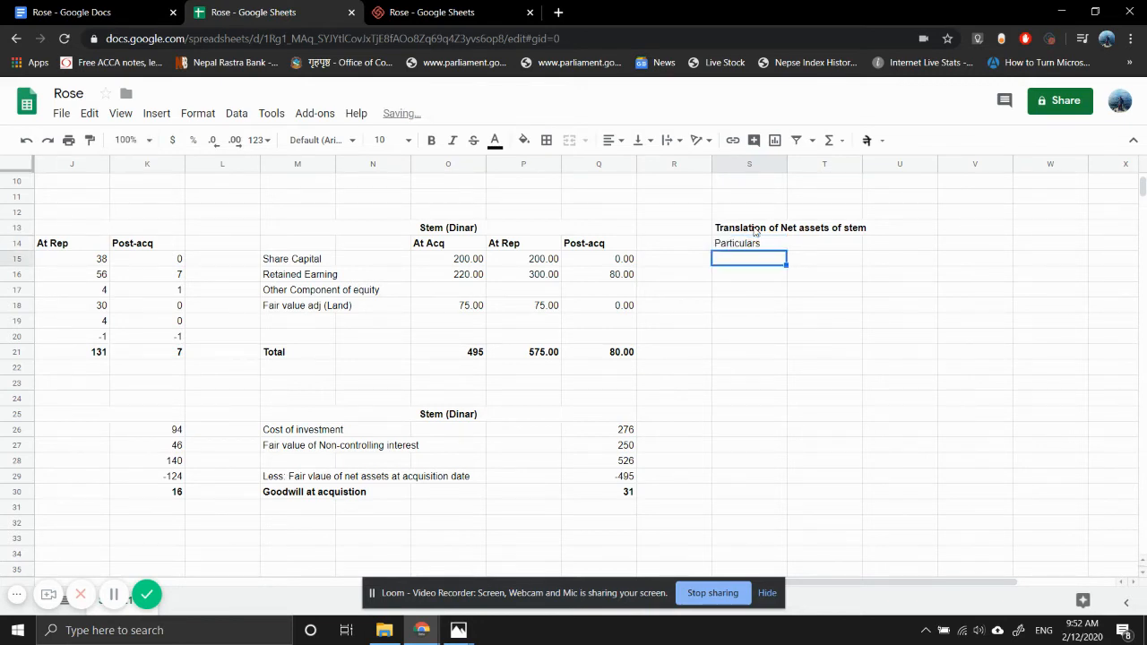
text(Openin)
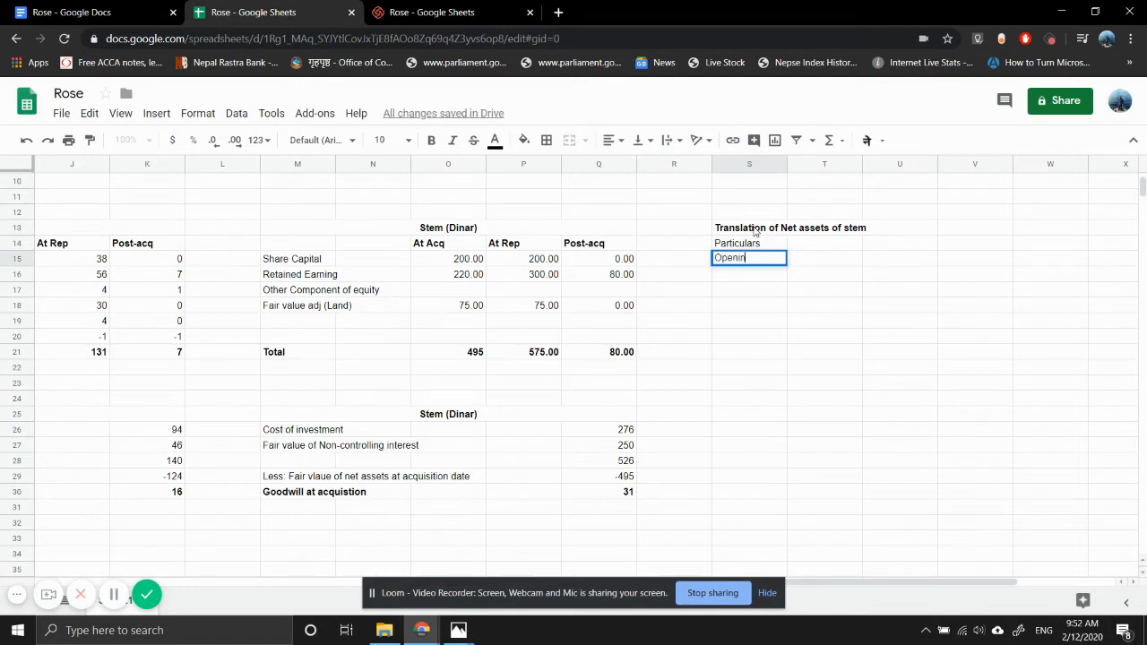
text(g Baloance)
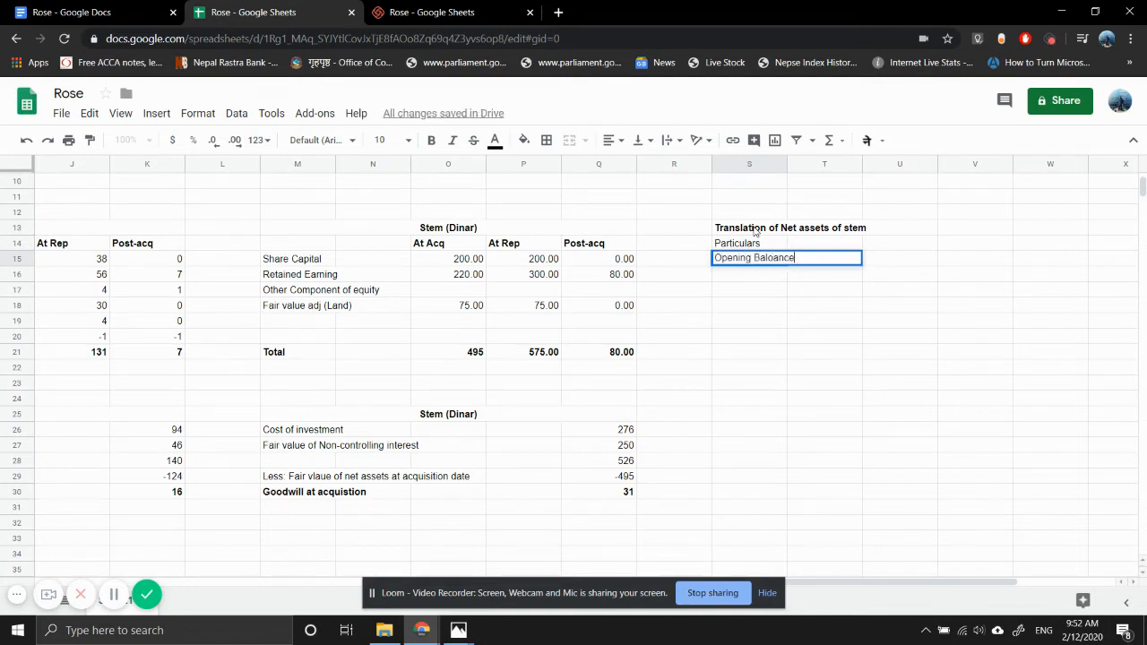
key(BackSpace)
key(BackSpace)
key(BackSpace)
text(ance)
key(Return)
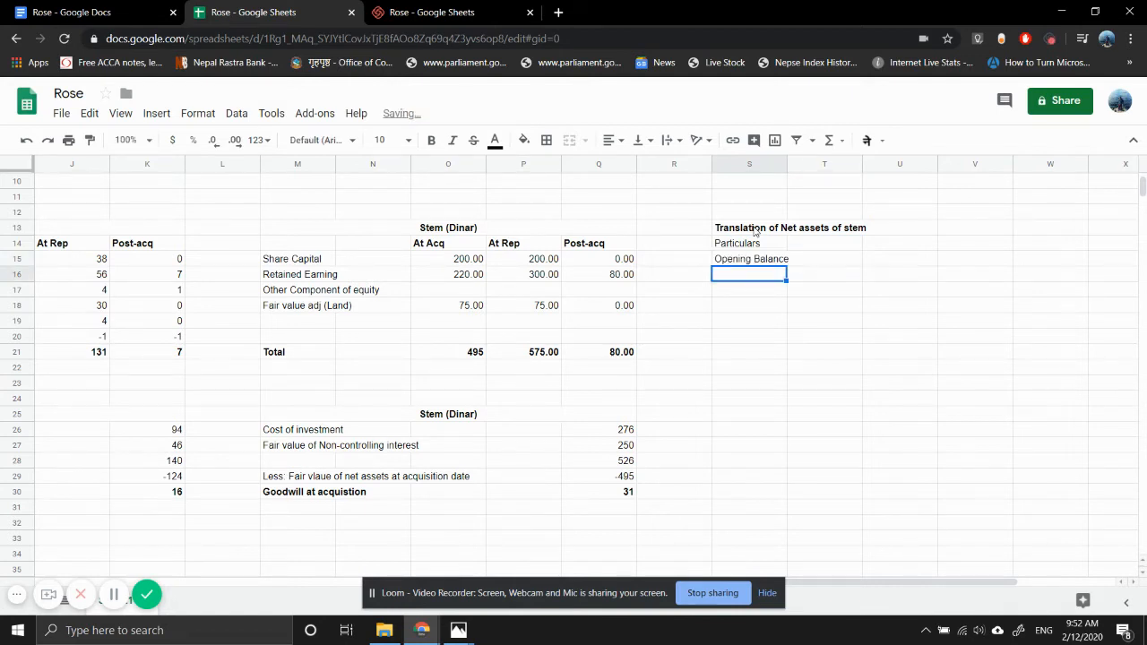
- Enter the label "Profit for the year" in S16, below the opening balance
text(Profit for )
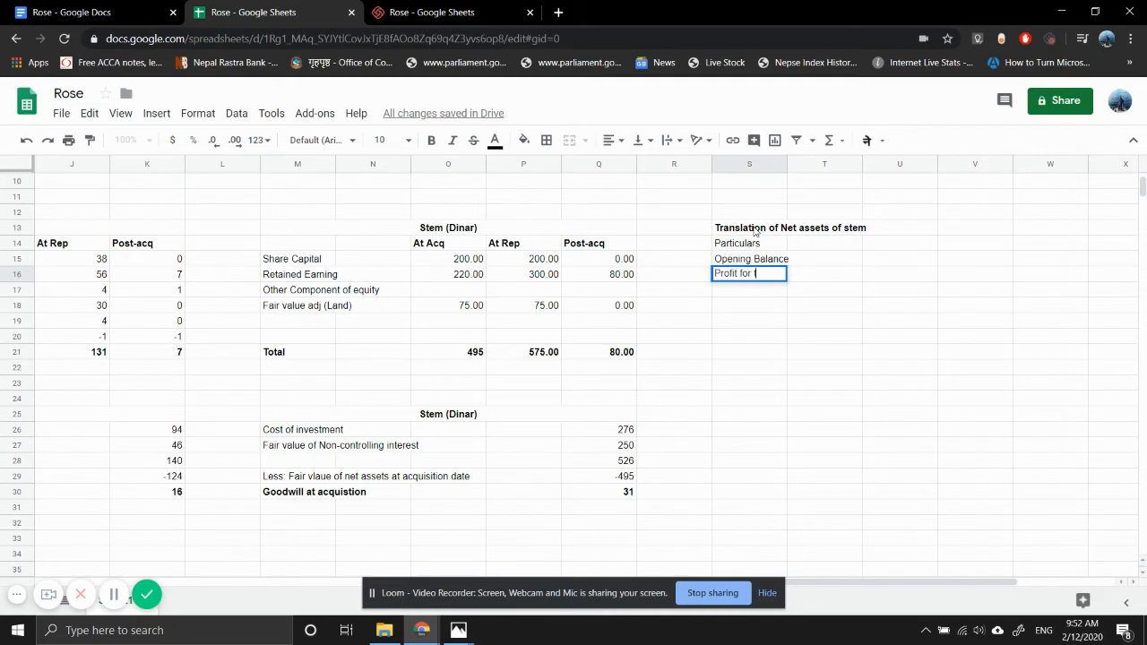
text(the year)
key(Return)
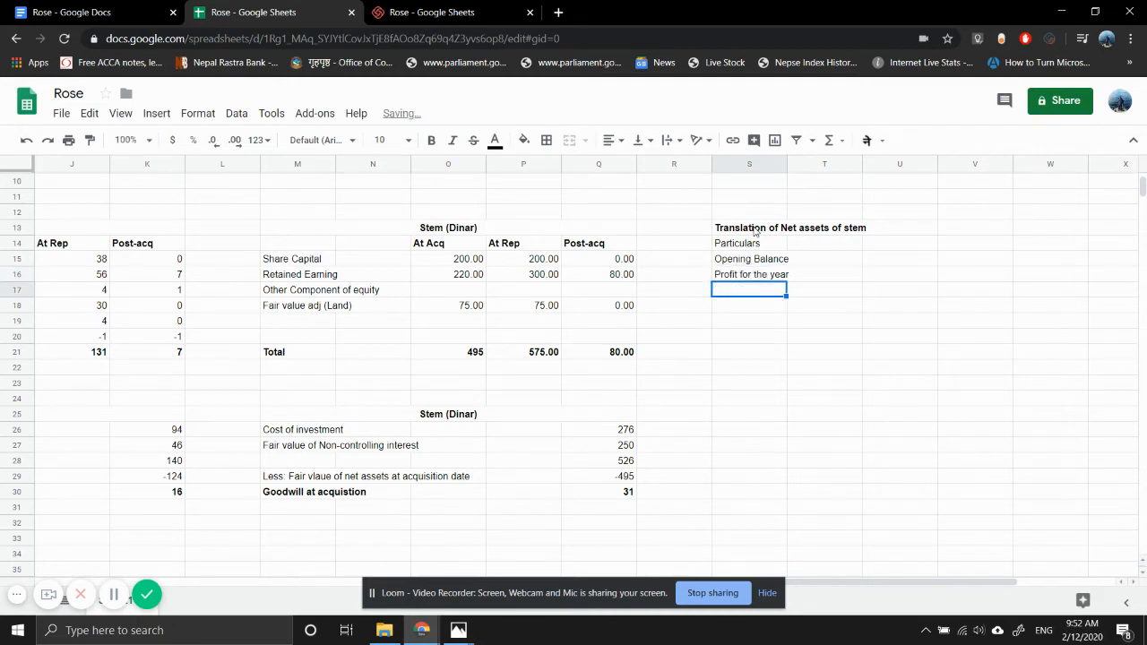
- Label S18 "Closing Balance" and enter a translation gain label in S17, the row above it
key(Down)
key(Down)
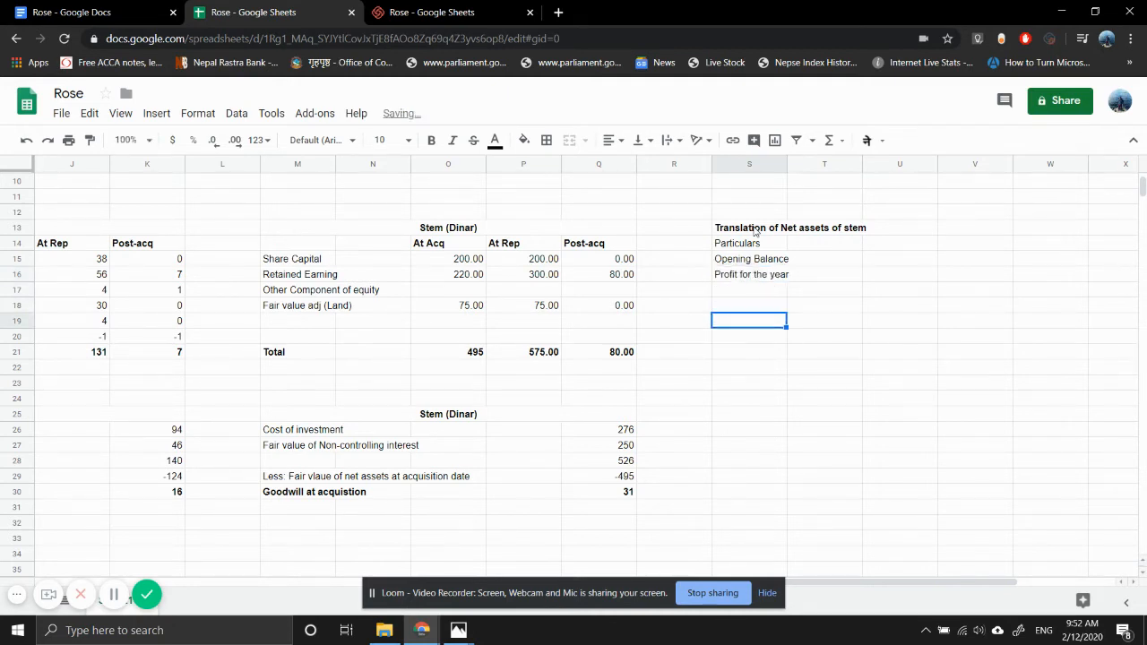
key(Up)
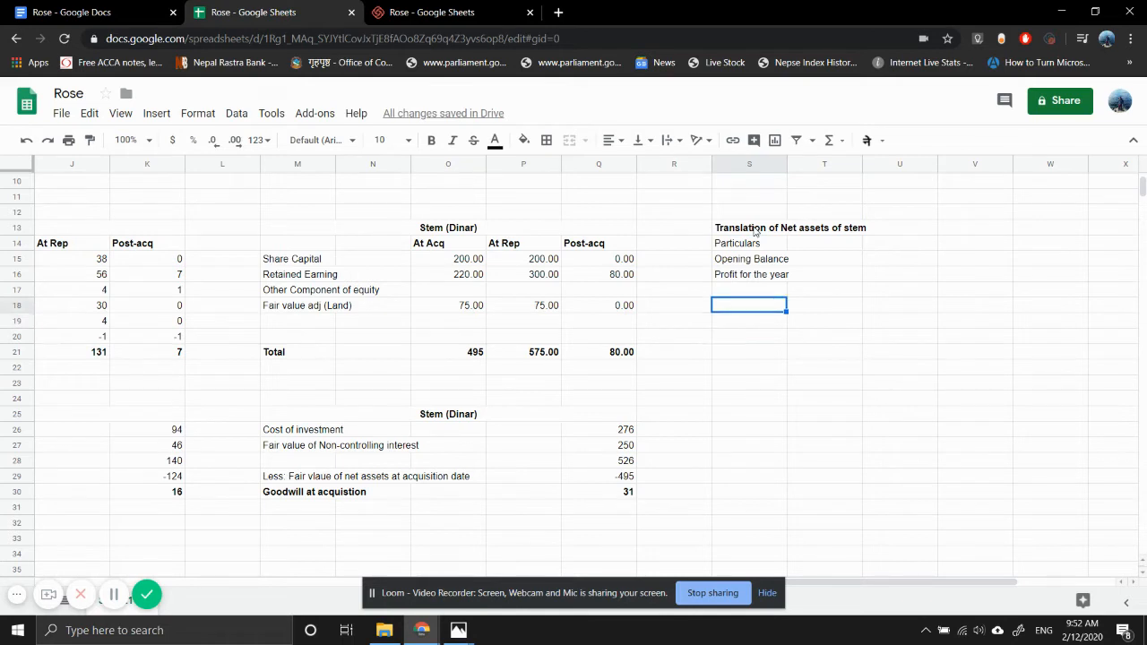
text(Closing )
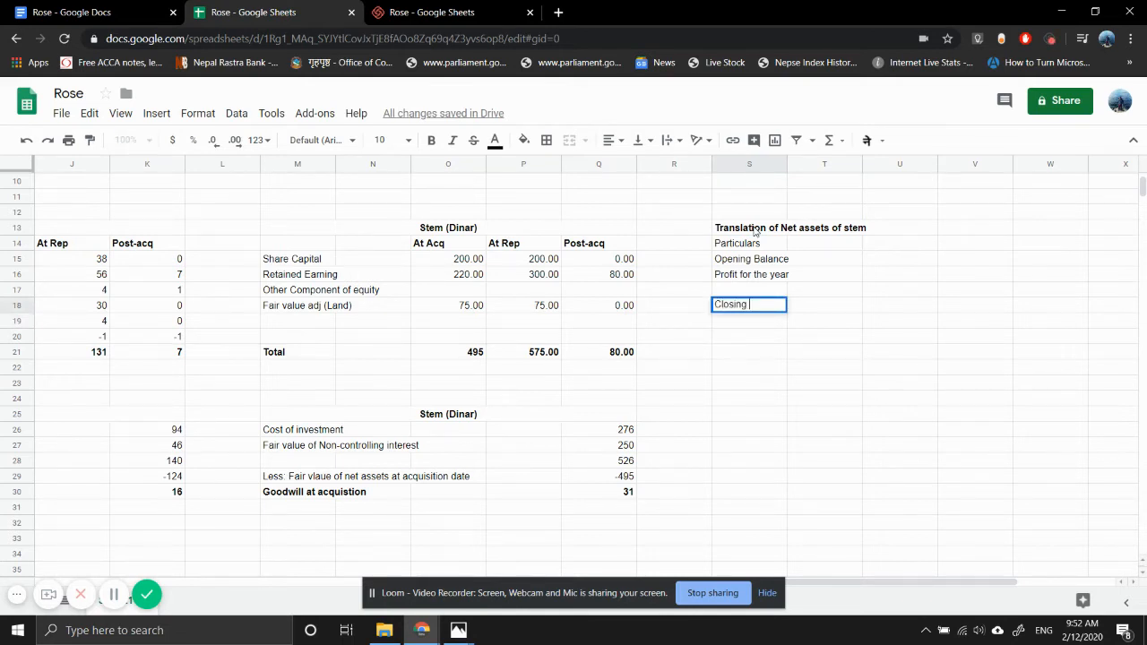
text(Balance)
key(Up)
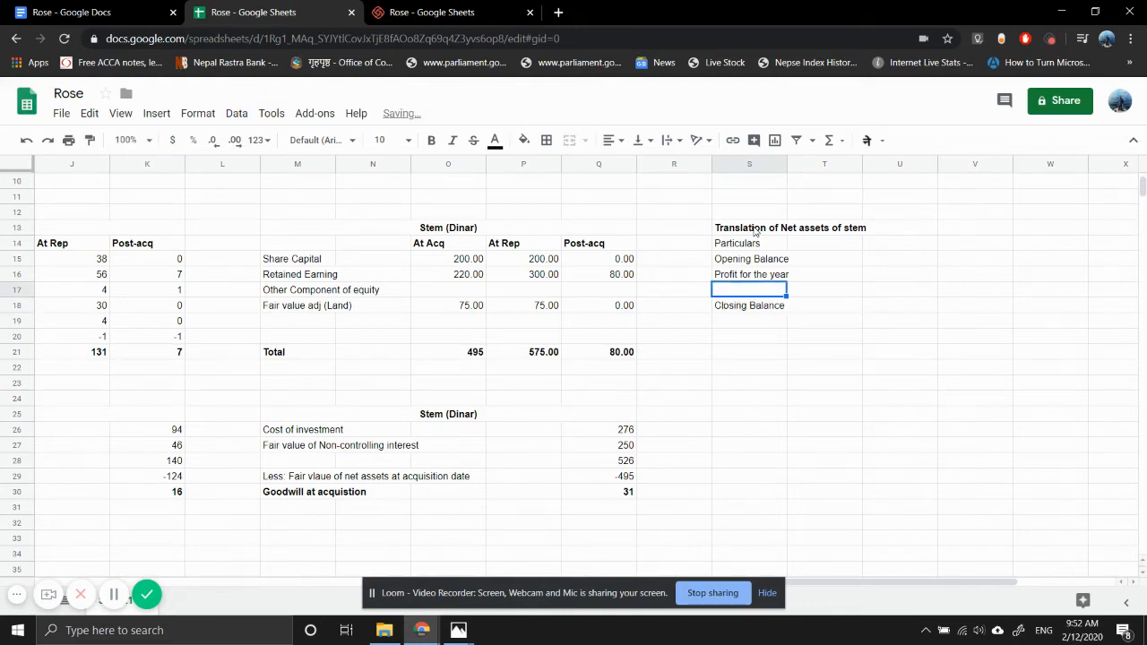
text(Transa)
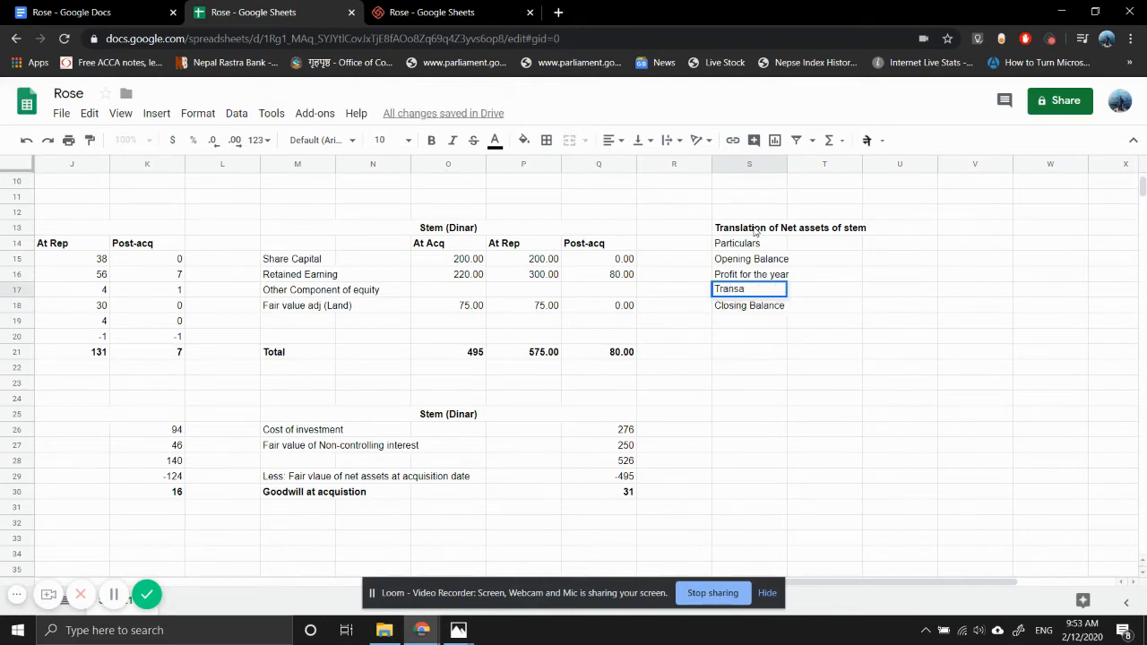
- Complete the translation row label in S17 as "Translation gain / (loss)"
text(lation gain)
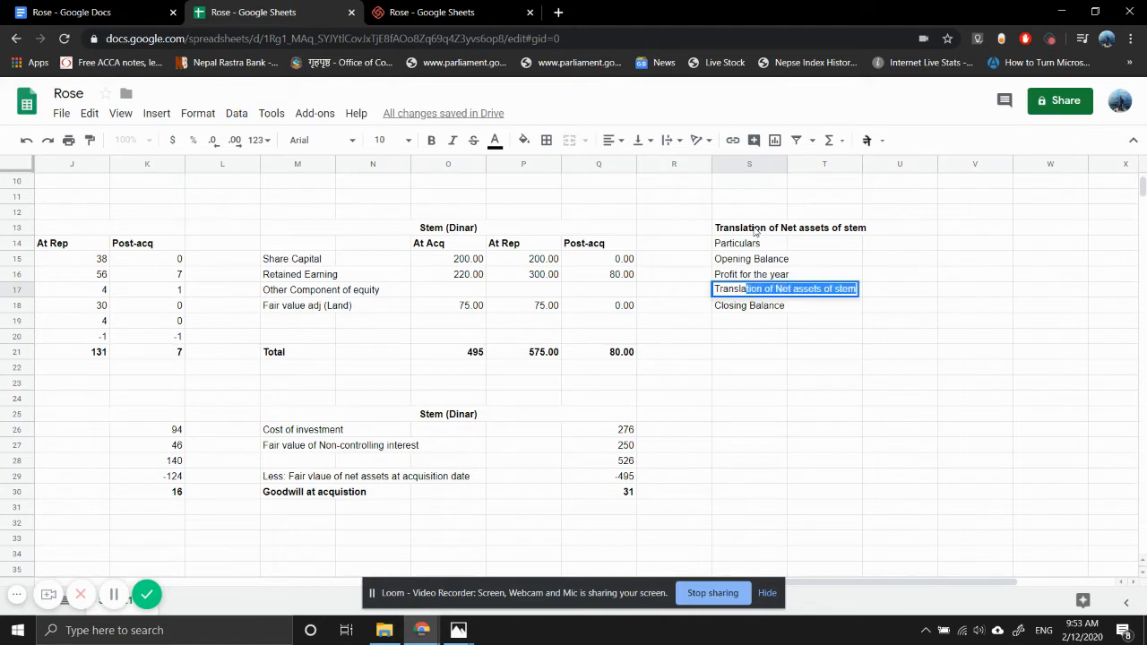
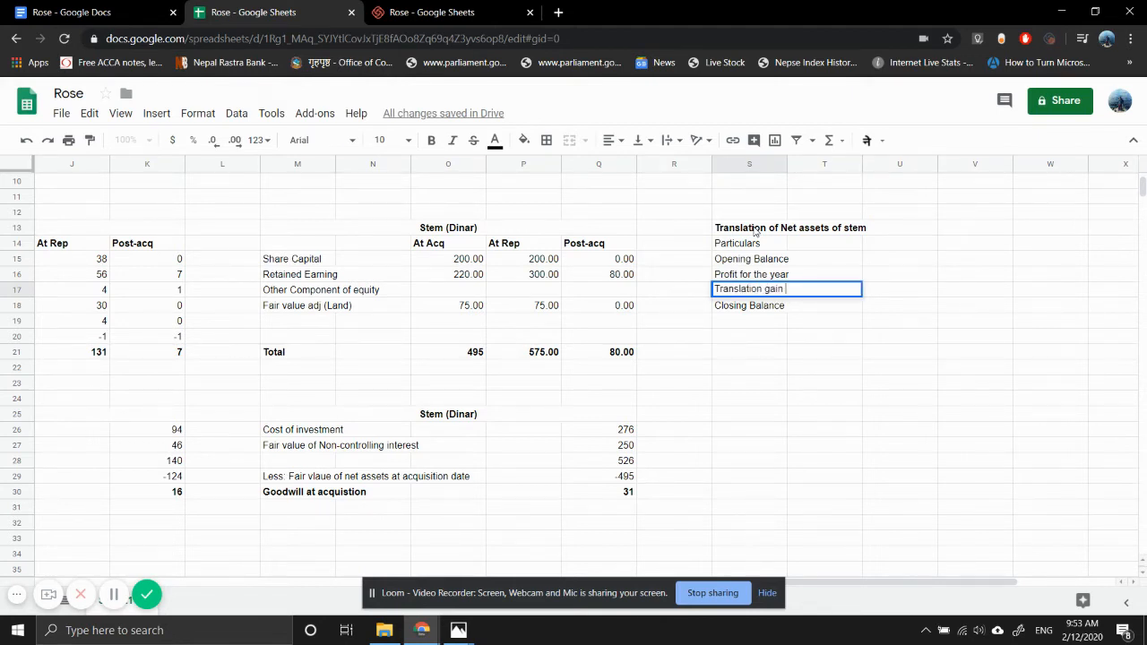
- Complete the translation row label in S17 as "Translation gain / (loss)"
text( / (Loss))
key(Return)
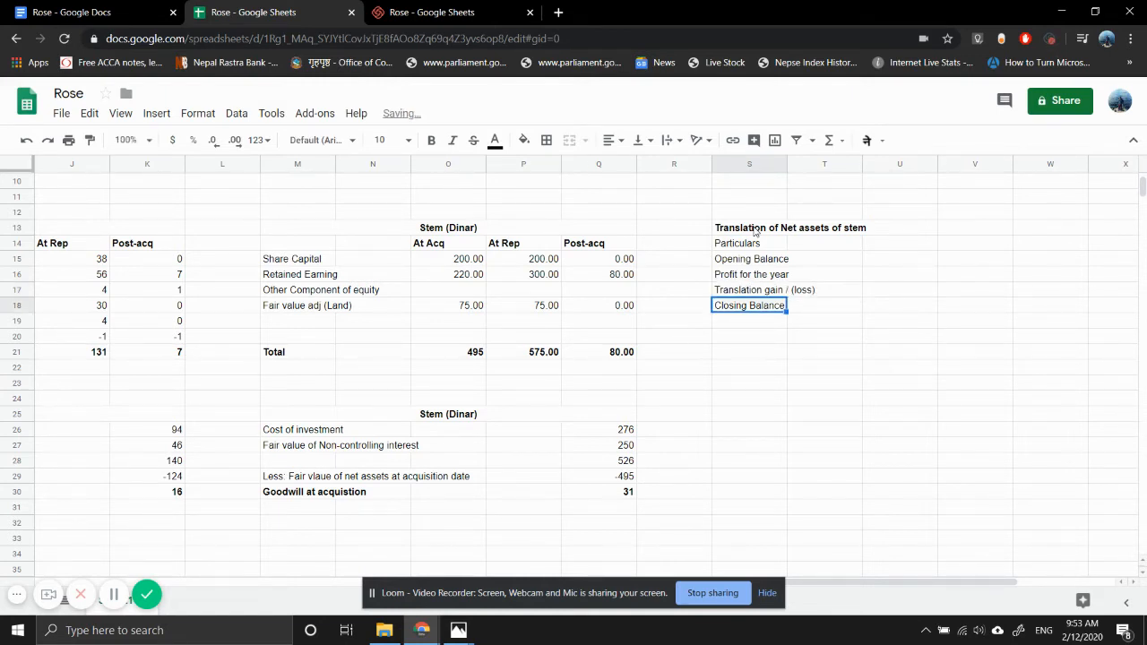
- Enter the column headings "DInar" in U14, "Exchange rate" in V14 and "$" in W14, in the Particulars row
key(Right)
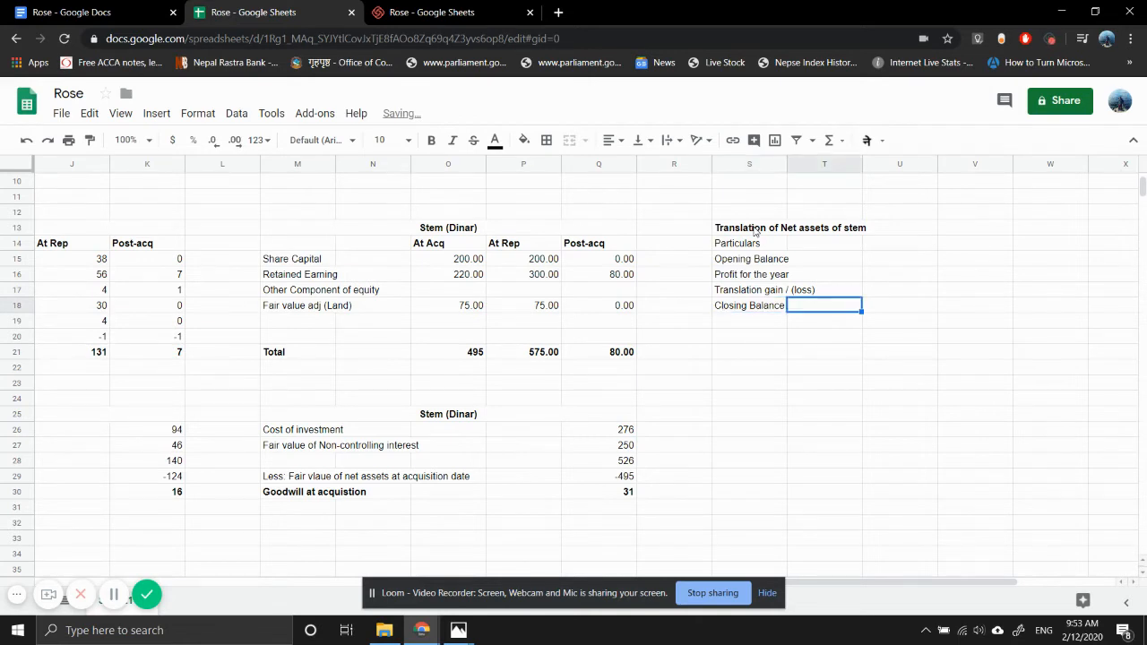
key(Right)
key(Up)
key(Up)
key(Up)
key(Up)
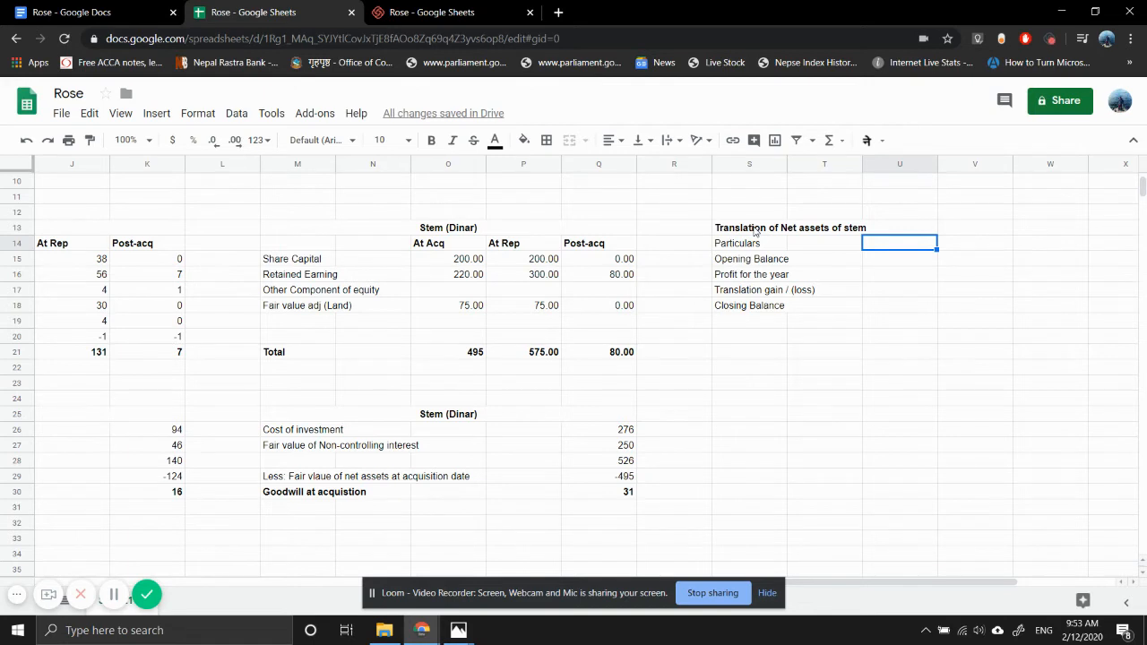
text(Dinar)
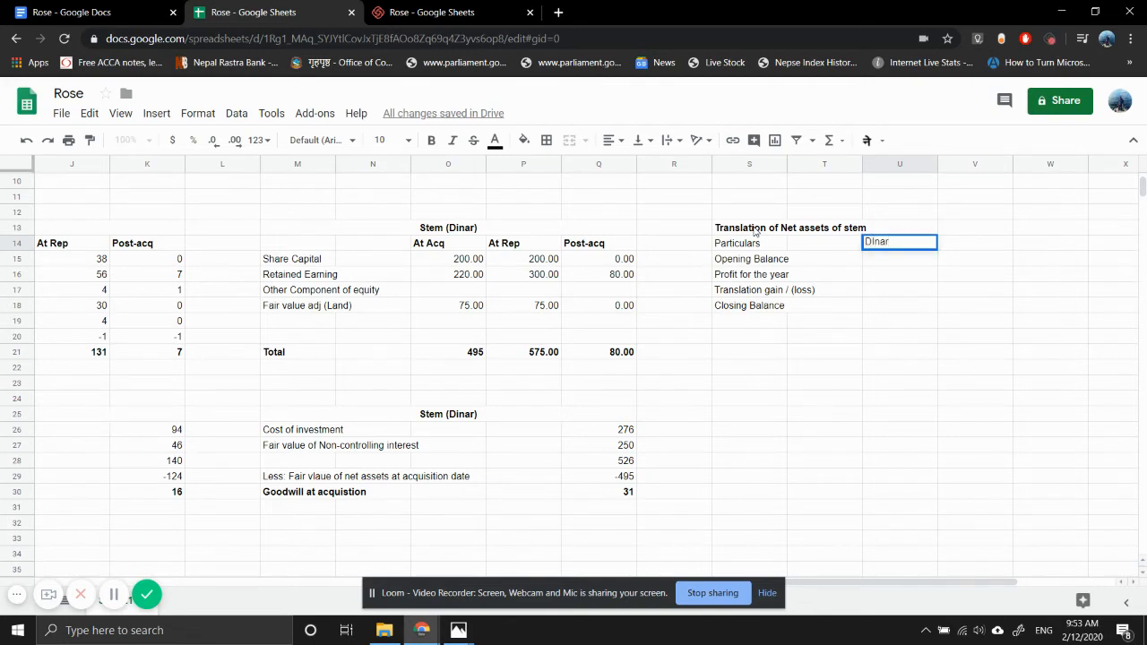
key(Tab)
text(Ex)
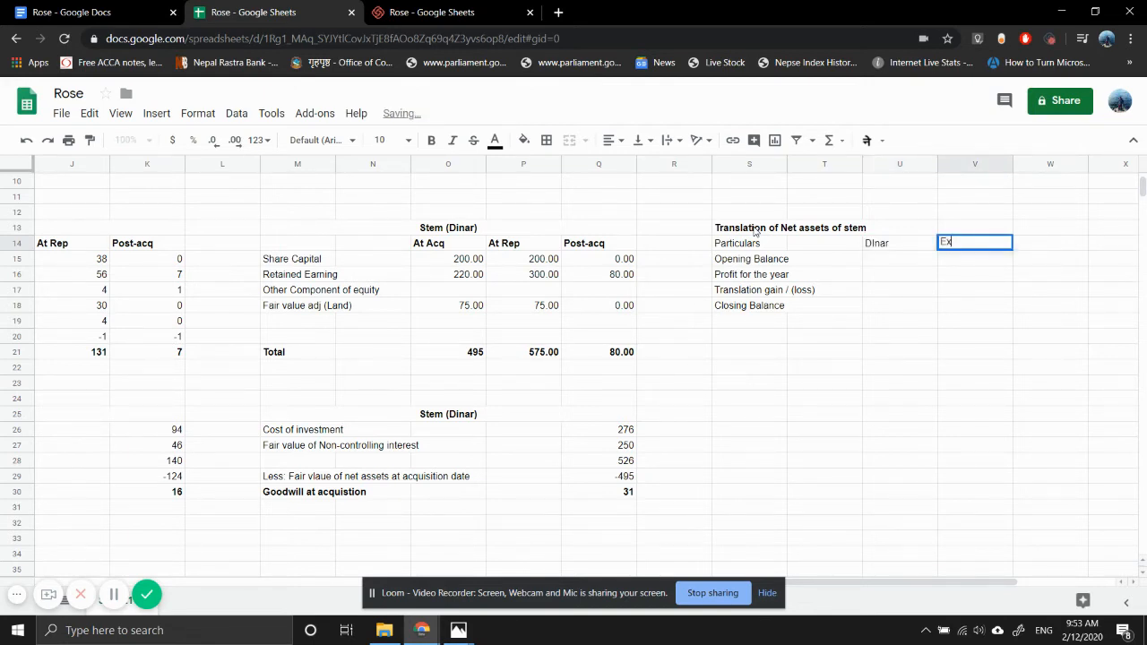
text(change ra)
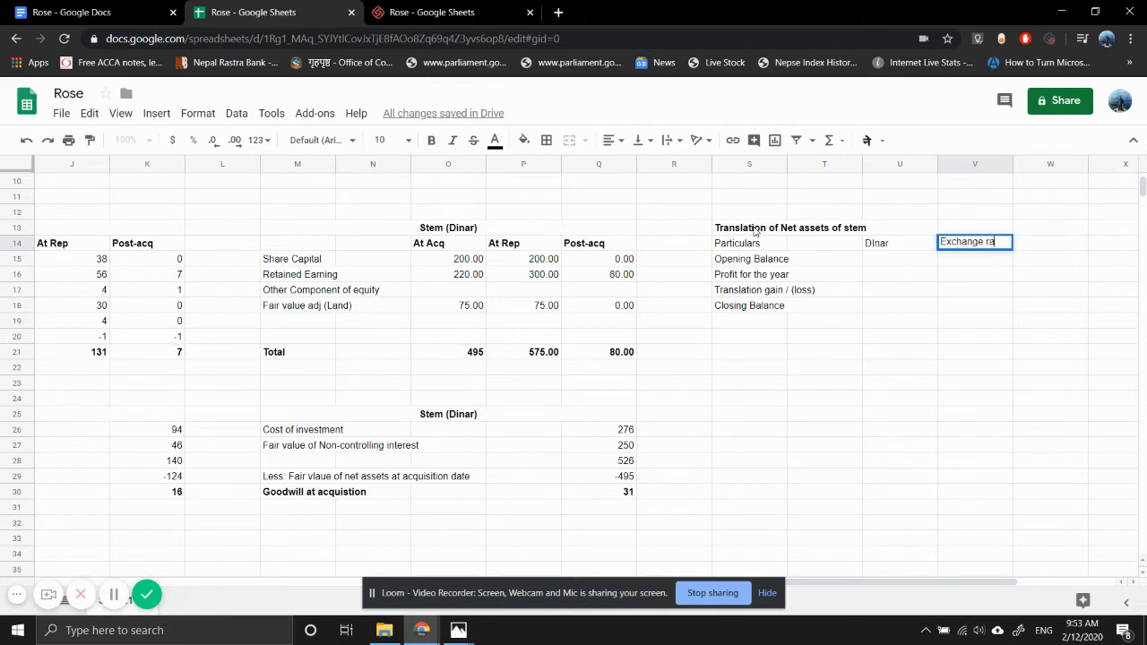
text(te)
key(Tab)
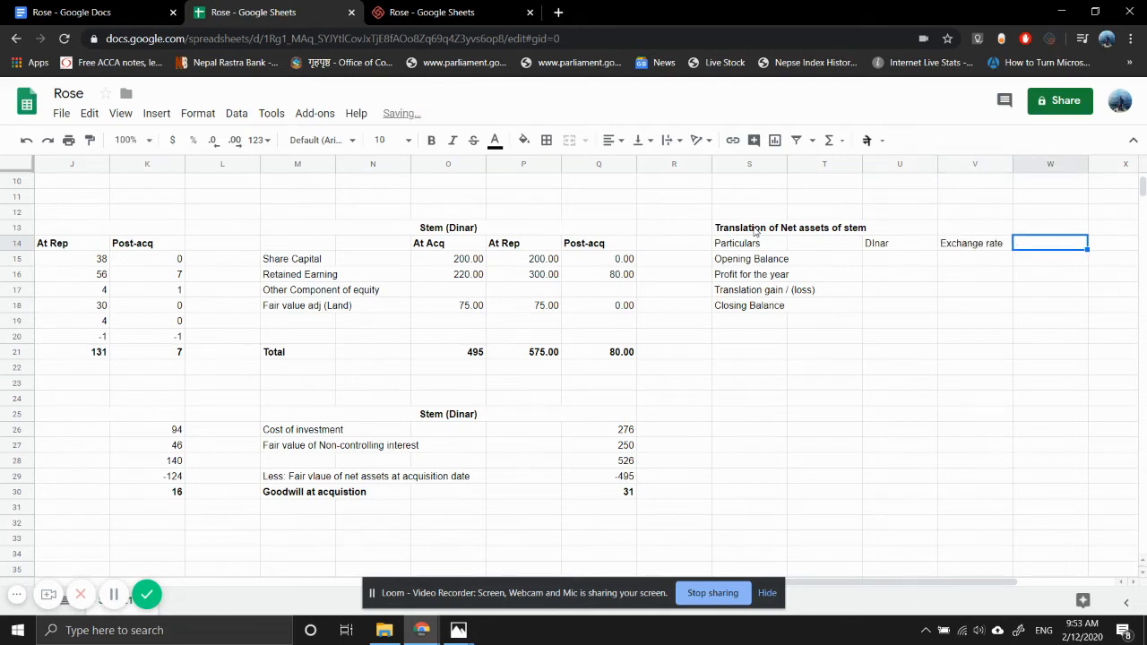
text($)
key(Return)
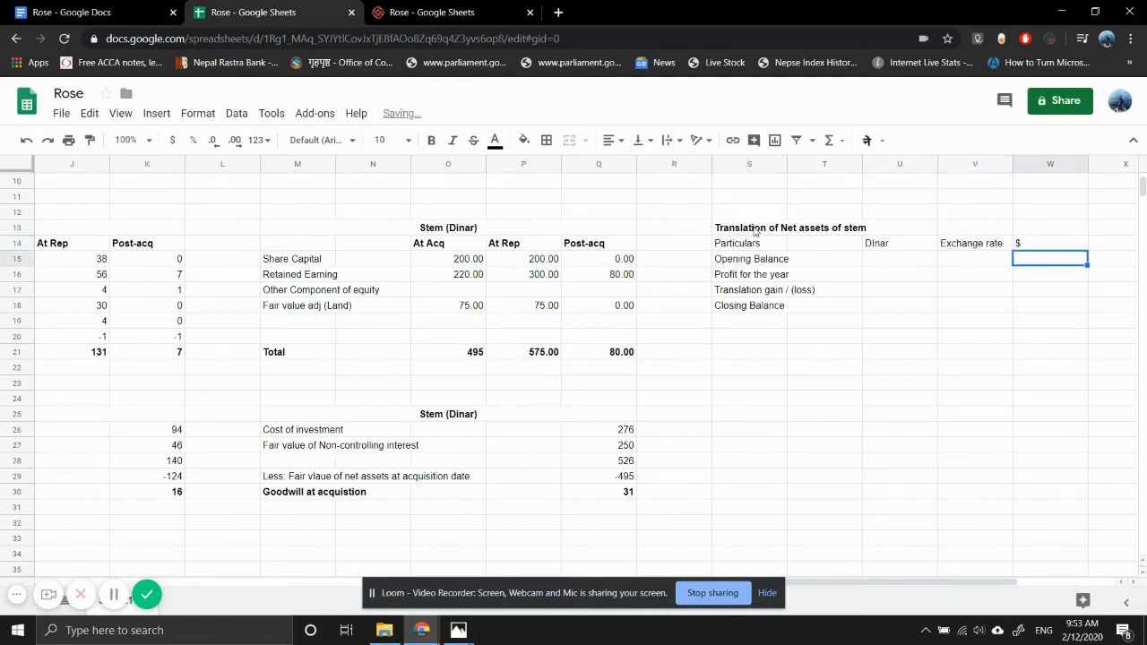
- Center the headings in U14:W14 and bold the whole translation heading row S14:W14
key(Up)
key(shift+Left)
key(shift+Left)
key(shift+Left)
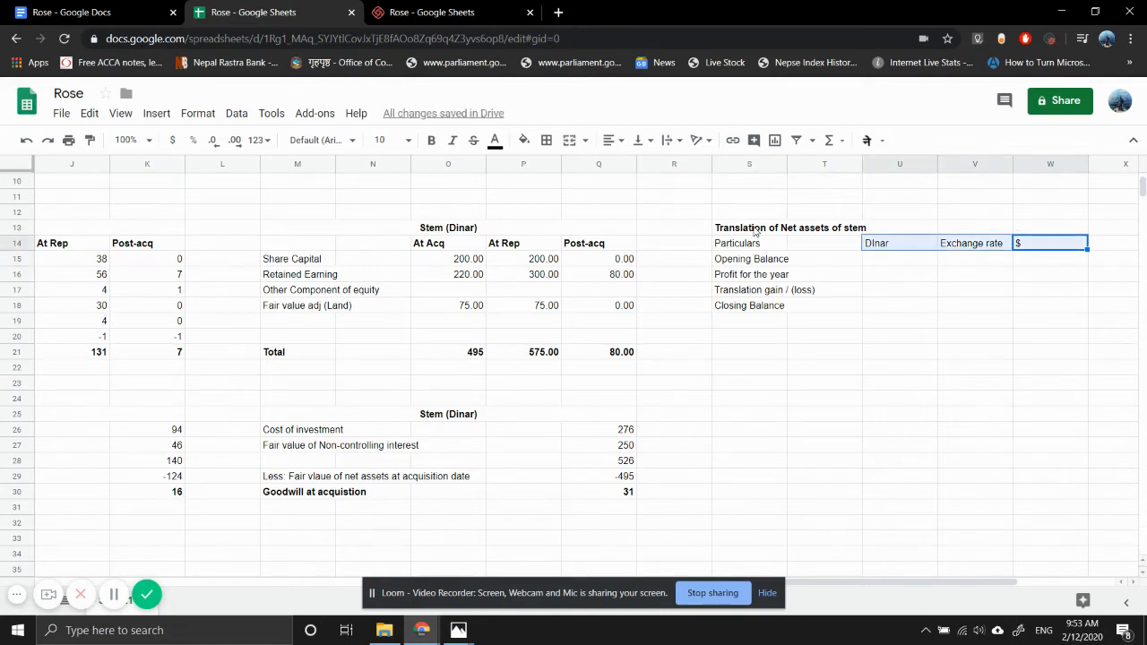
key(shift+Right)
click(609, 141)
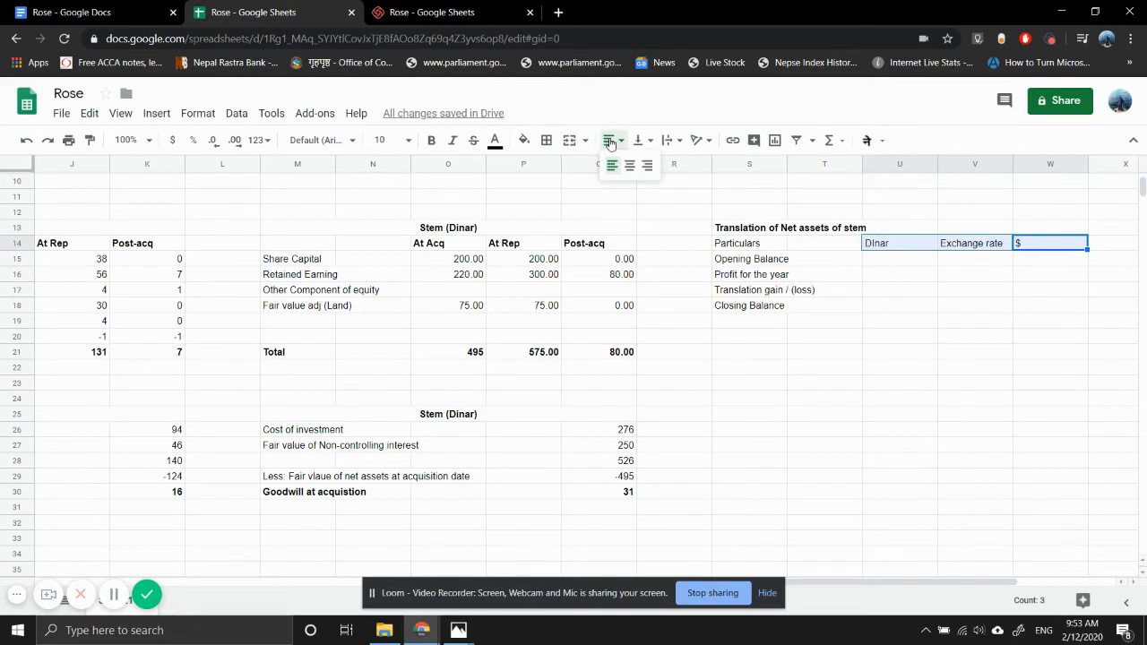
click(629, 166)
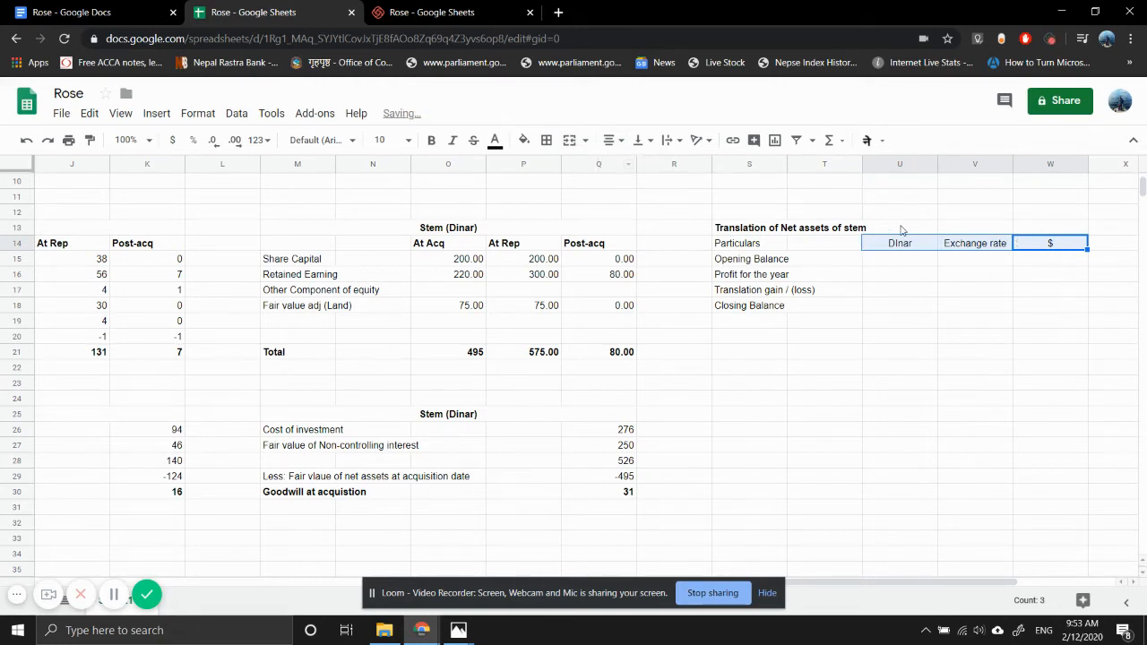
key(shift+Left)
key(shift+Left)
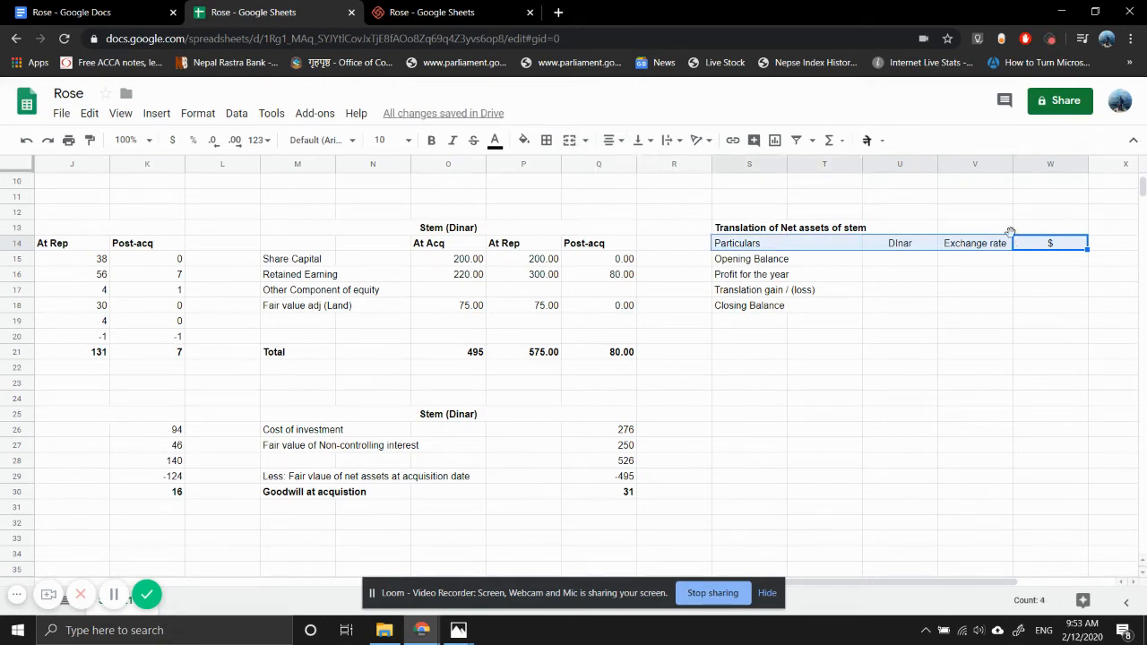
key(ctrl+b)
- Link the dinar opening balance in U15 to Stem's total net assets at acquisition in O21
key(Up)
key(Left)
key(Left)
key(Left)
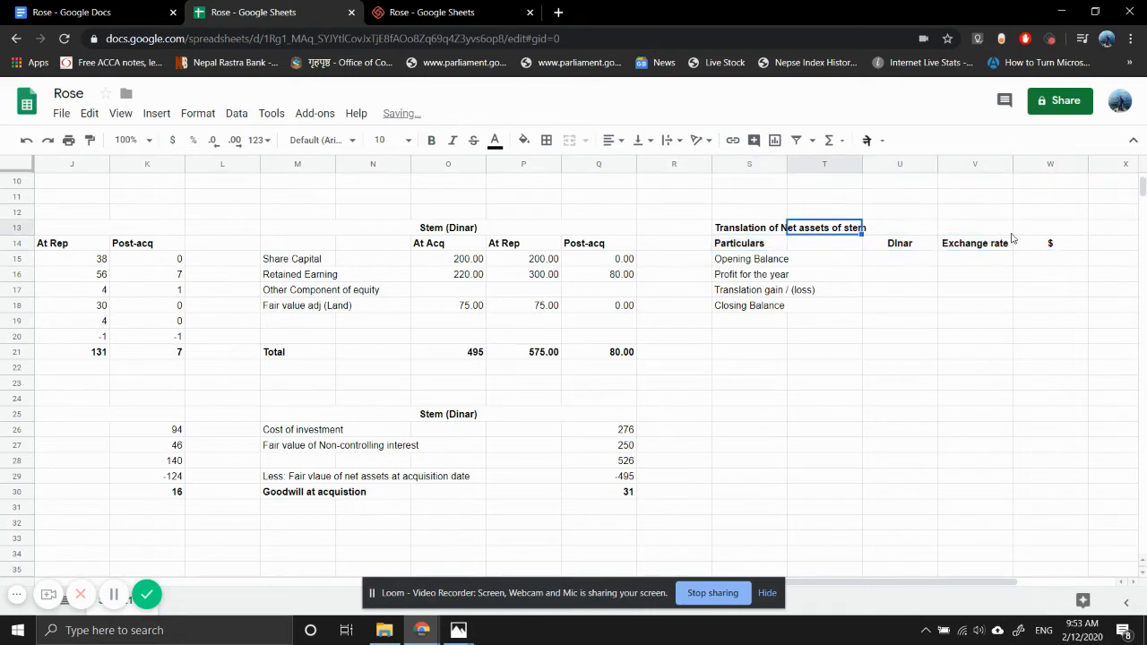
key(Left)
key(Down)
key(Down)
key(Down)
key(Down)
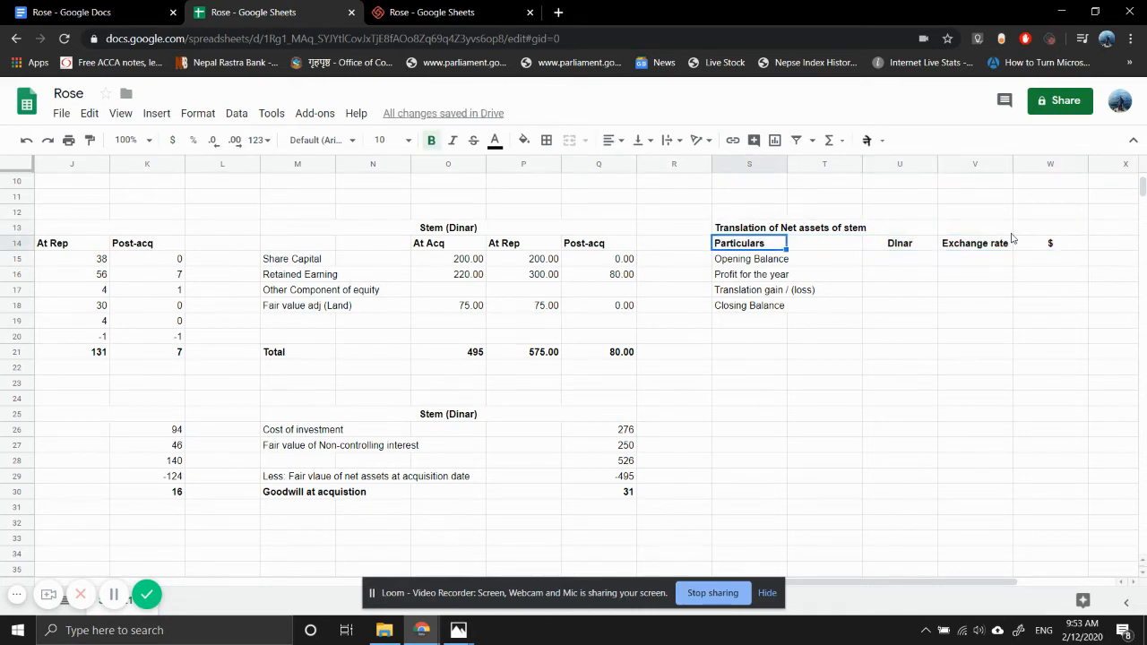
key(Up)
key(Up)
key(Right)
key(Right)
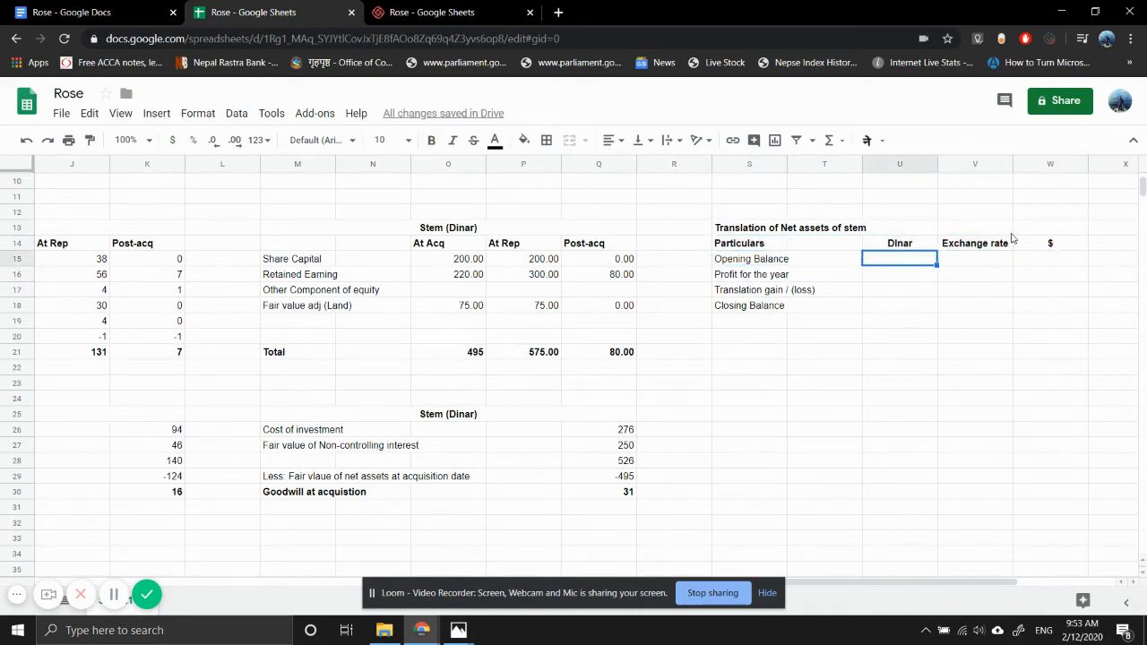
text(=)
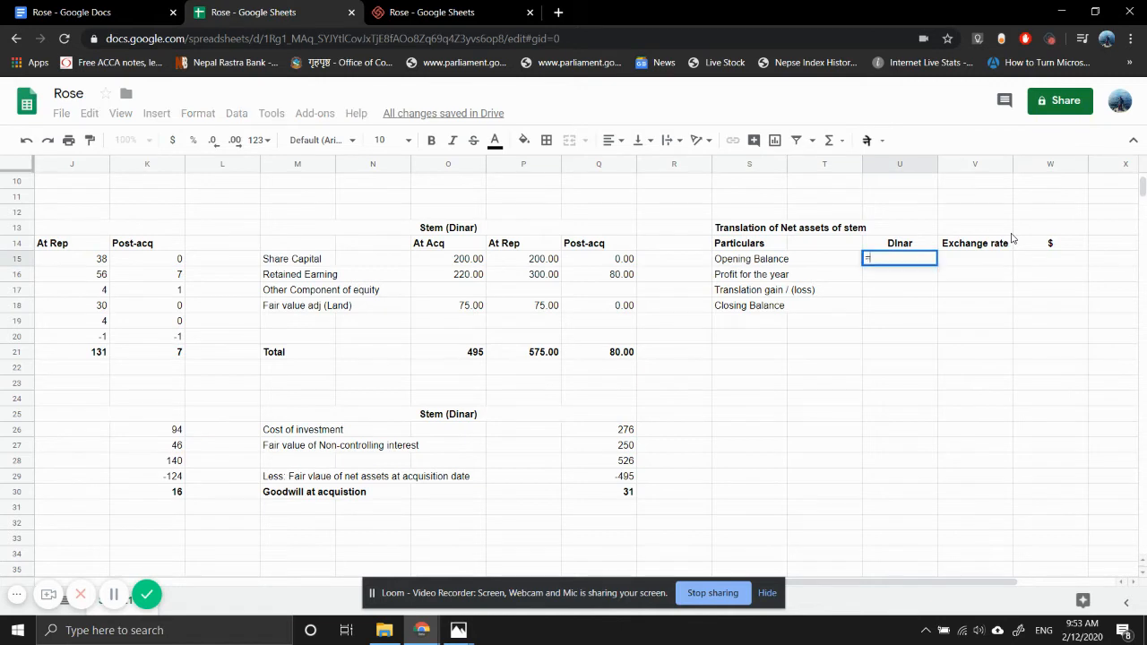
click(457, 357)
key(Return)
- Link the dinar closing balance in U18 to Stem's total net assets at the reporting date in P21
key(Down)
key(Down)
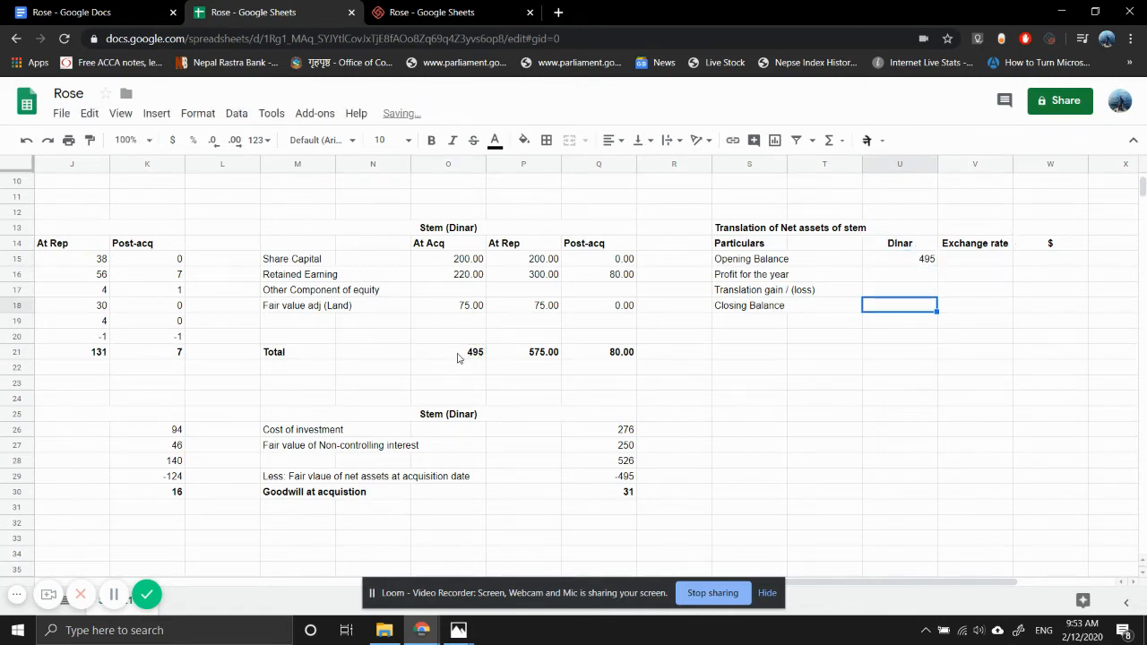
text(=)
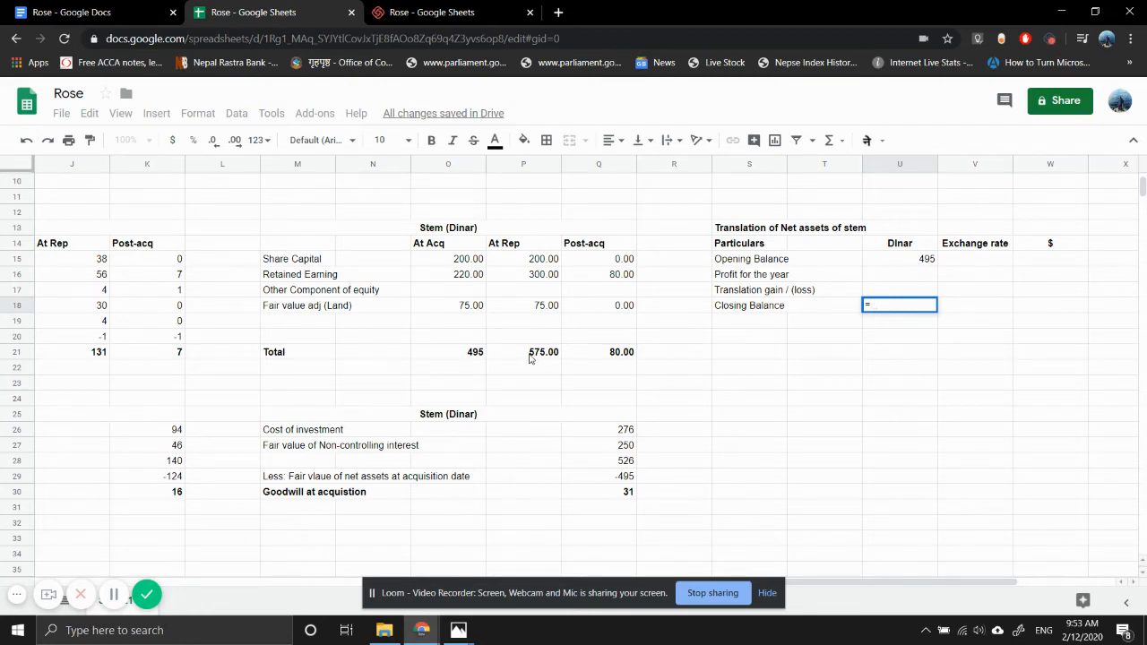
click(529, 355)
key(Return)
- Link the dinar profit for the year in U16 to Stem's total post-acquisition movement in Q21
key(Up)
key(Up)
key(Up)
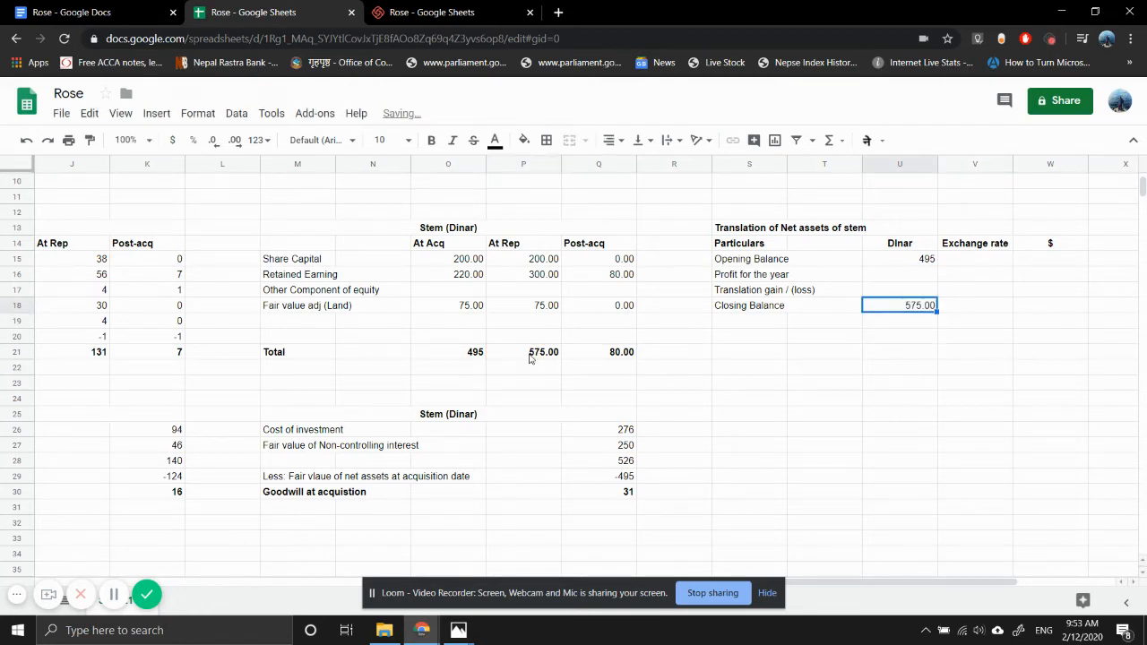
text(=)
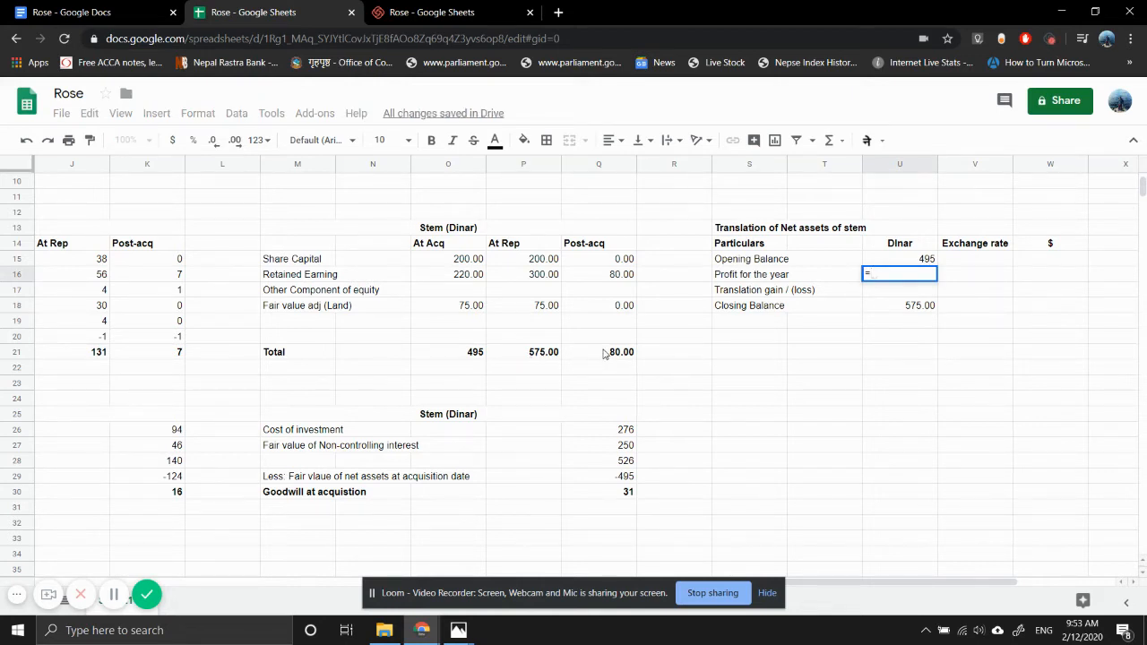
click(605, 353)
key(Return)
- Look up the dinar-to-dollar exchange rates in the question image open in Photos, and return to the spreadsheet
key(Up)
key(Right)
key(Right)
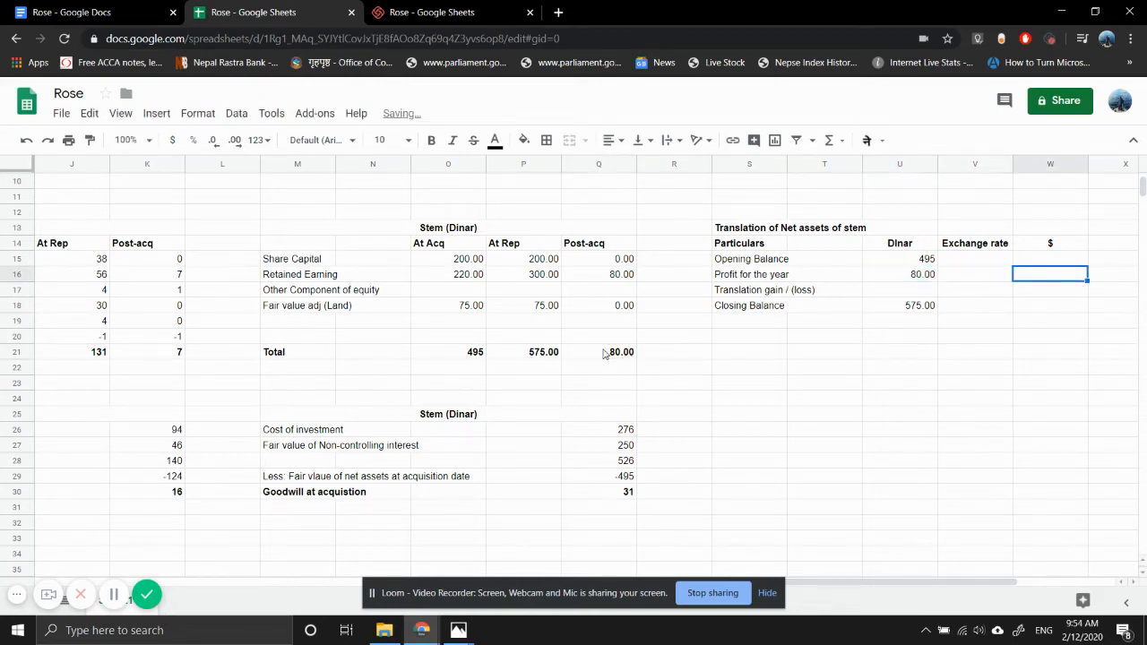
key(Up)
key(Left)
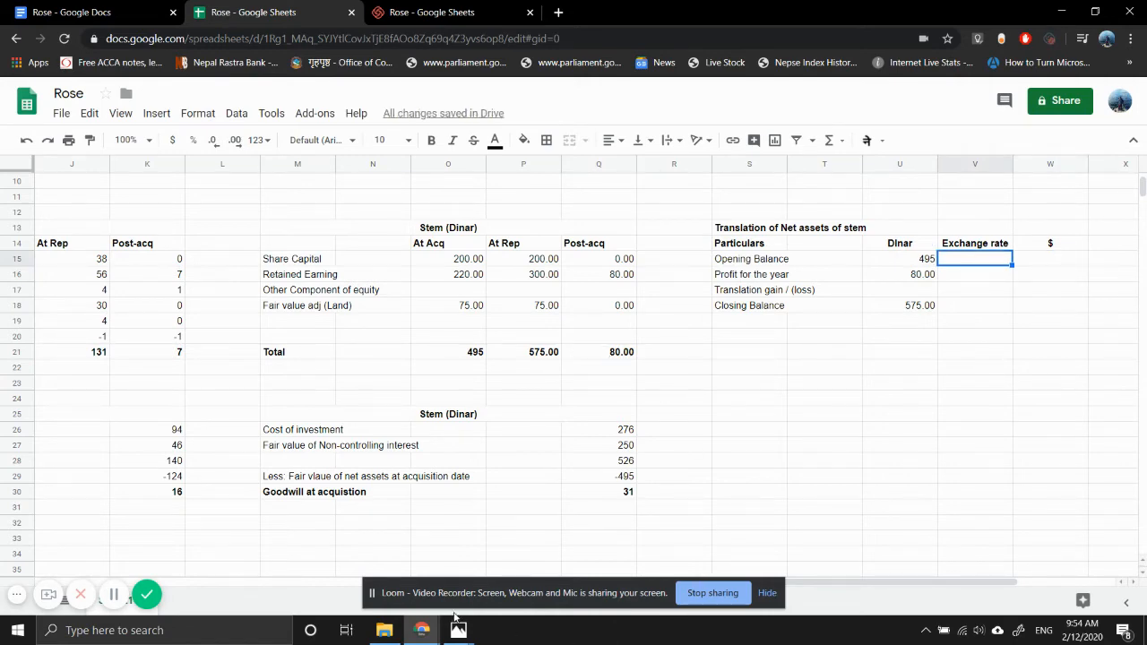
mouse_move(456, 632)
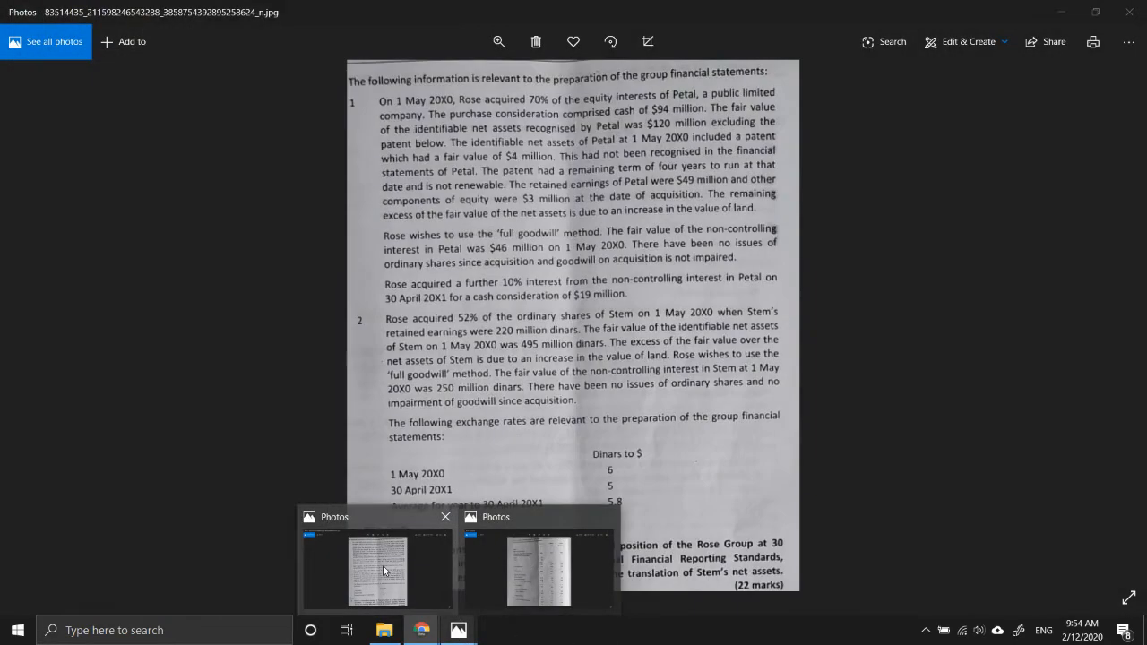
click(383, 565)
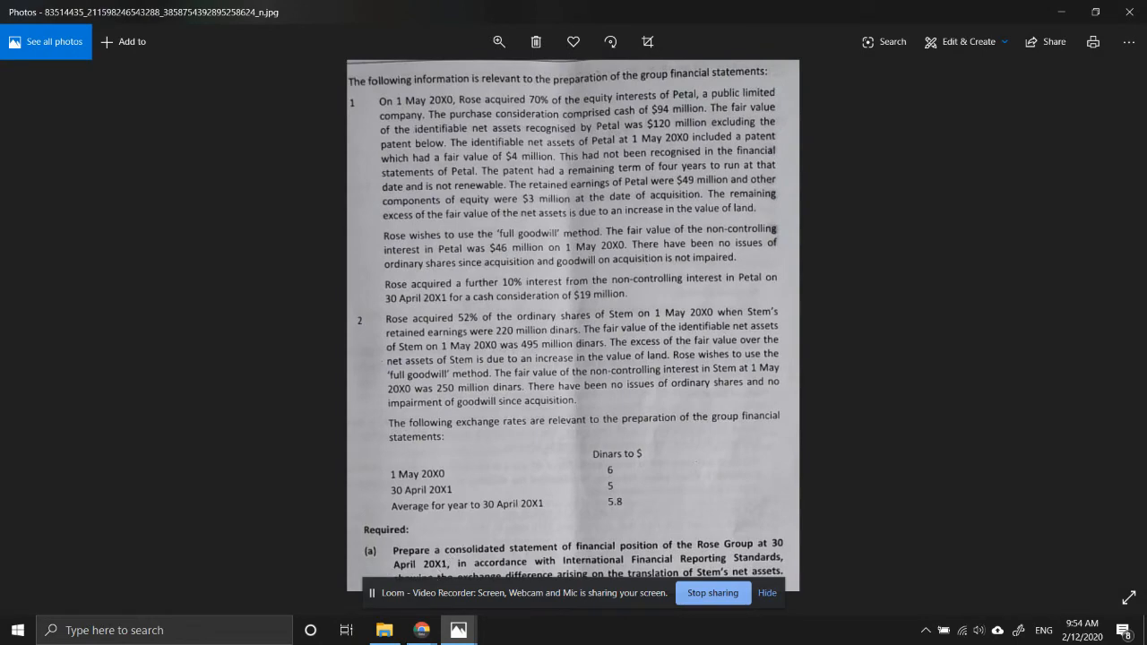
mouse_move(415, 633)
click(374, 589)
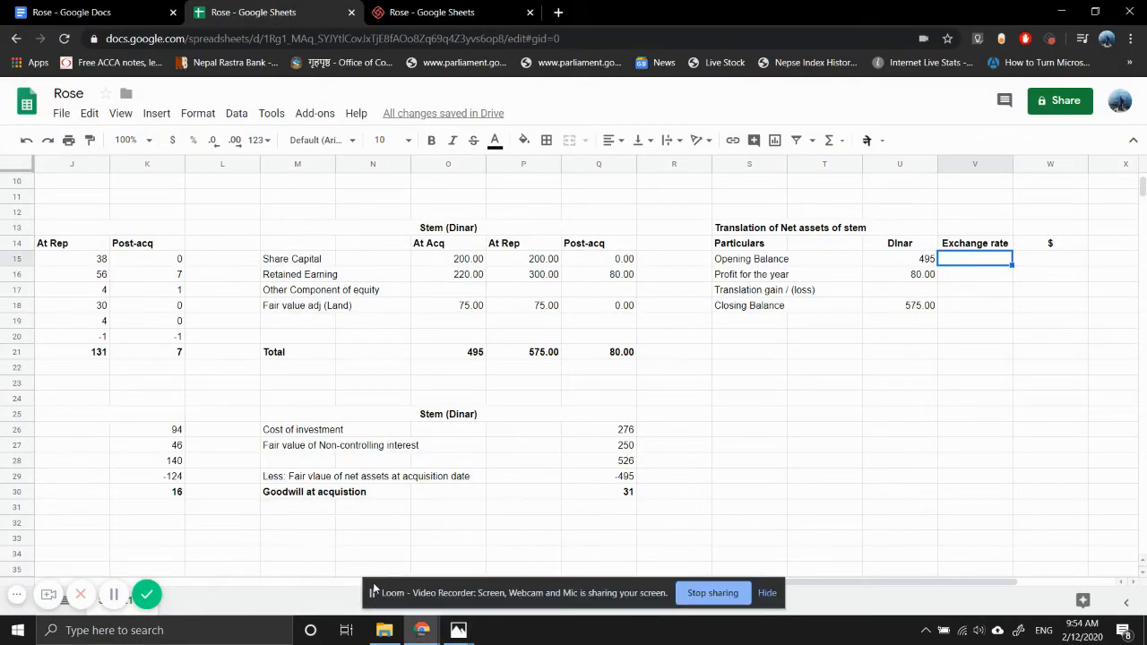
- Enter the exchange rates 6 for the opening balance, 5.8 for the profit and 5 for the closing balance in column V
text(6)
key(Return)
text(5.8)
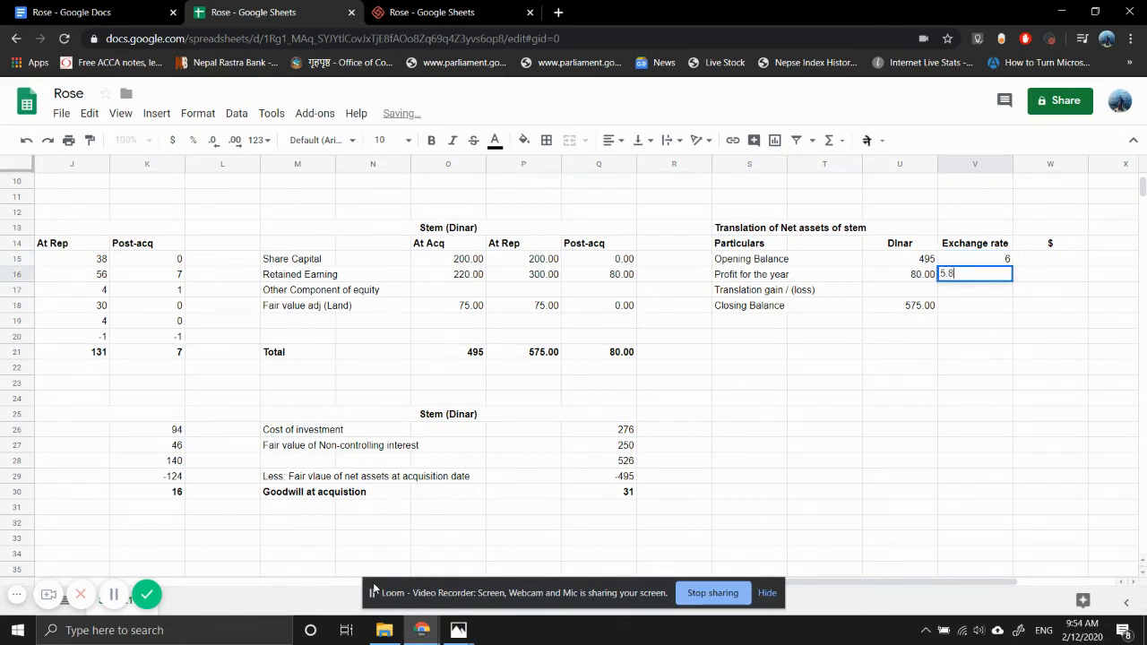
key(Return)
key(Down)
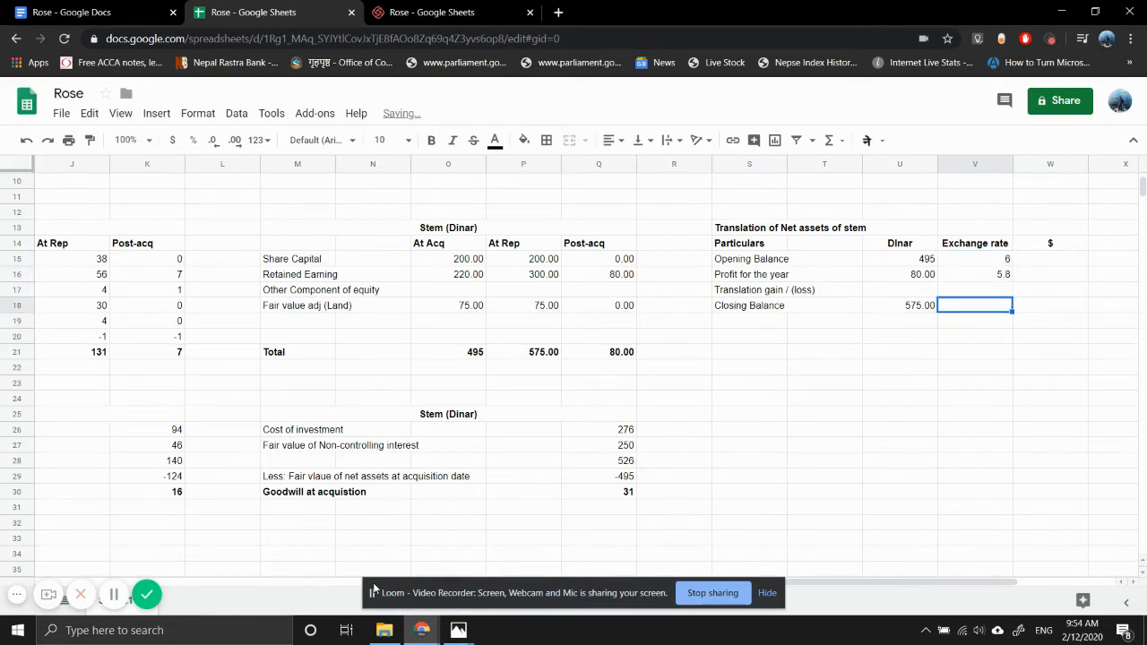
text(5)
- Translate the opening balance into dollars in W15 with the formula =U15/V15, and copy that cell
key(Tab)
key(Up)
key(Up)
key(Up)
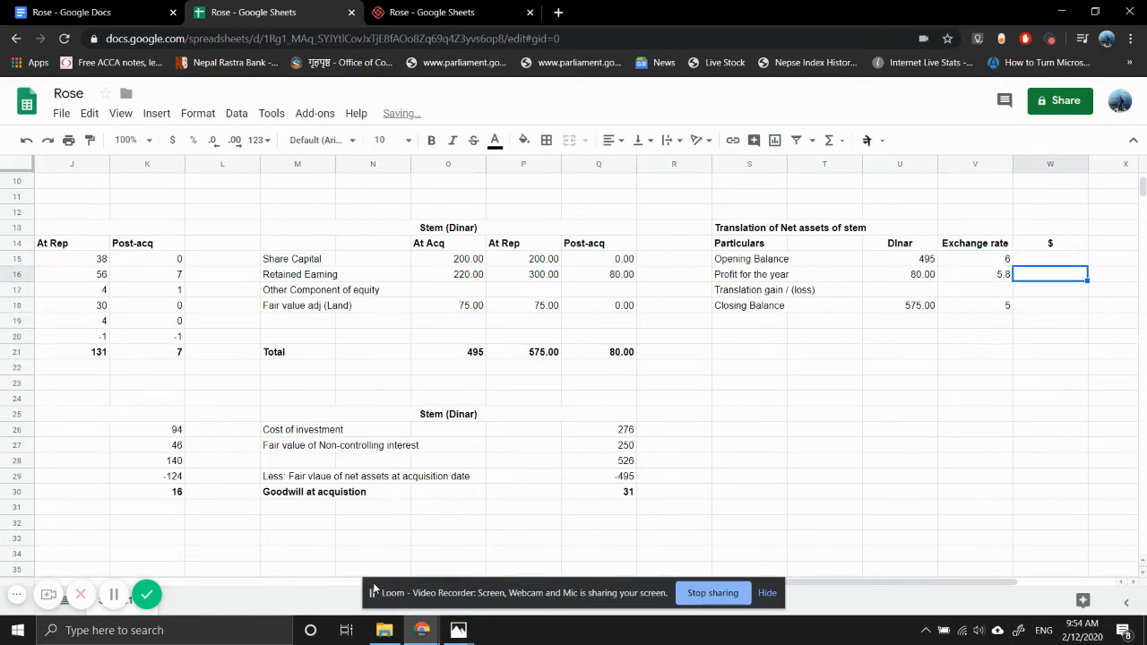
text(=)
key(Left)
key(Left)
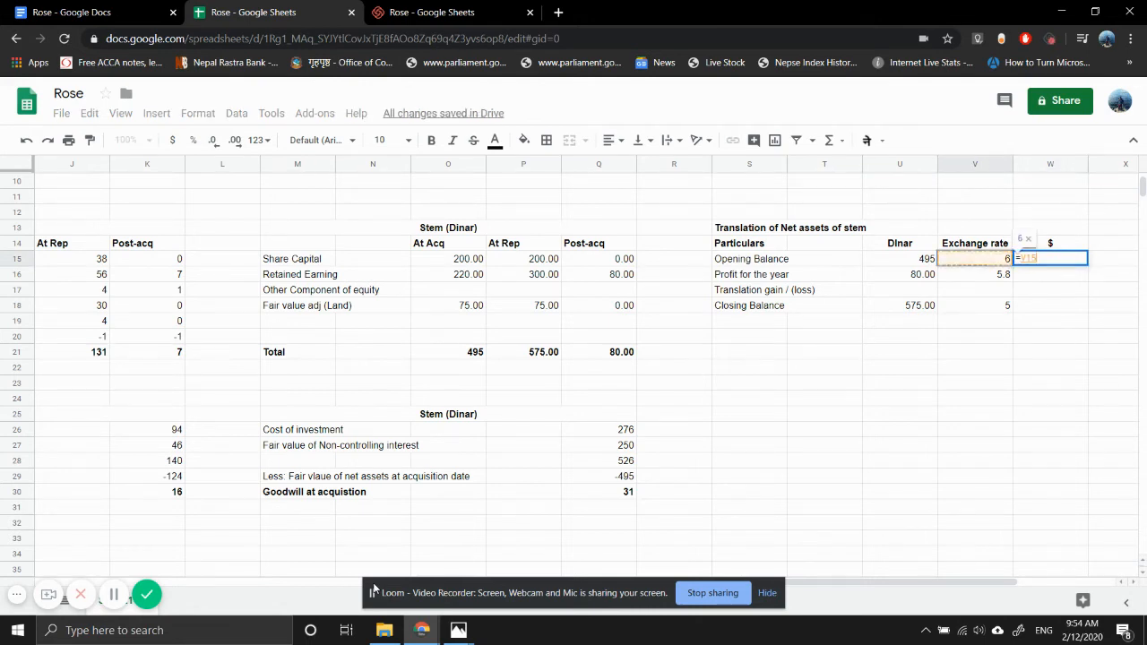
text(/)
key(Right)
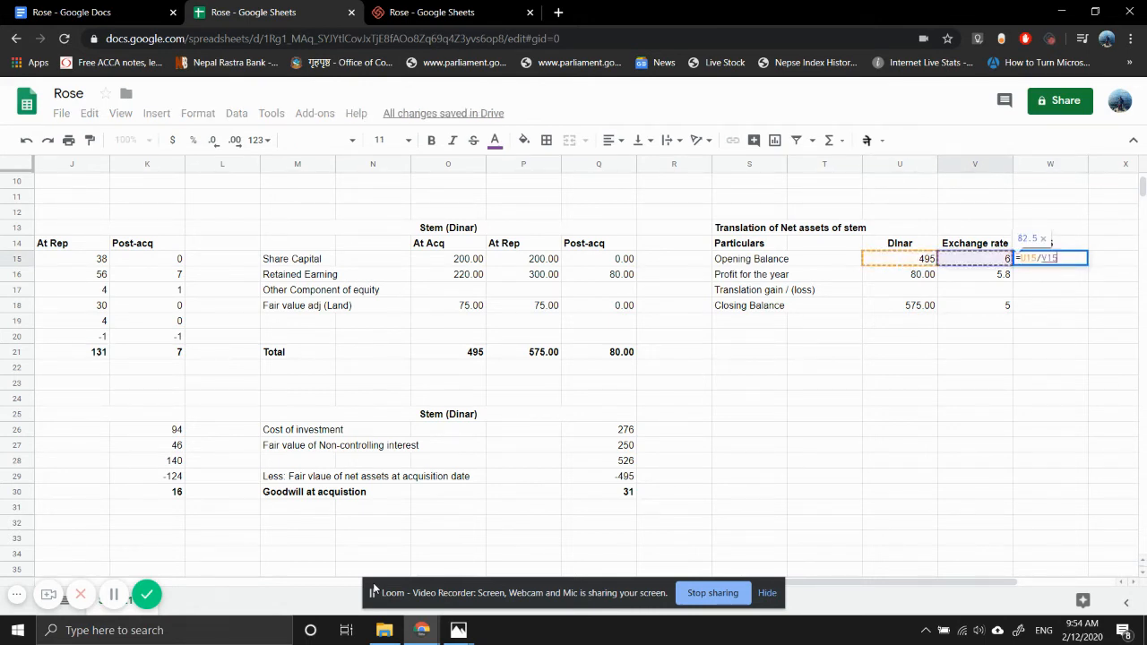
key(Return)
key(Up)
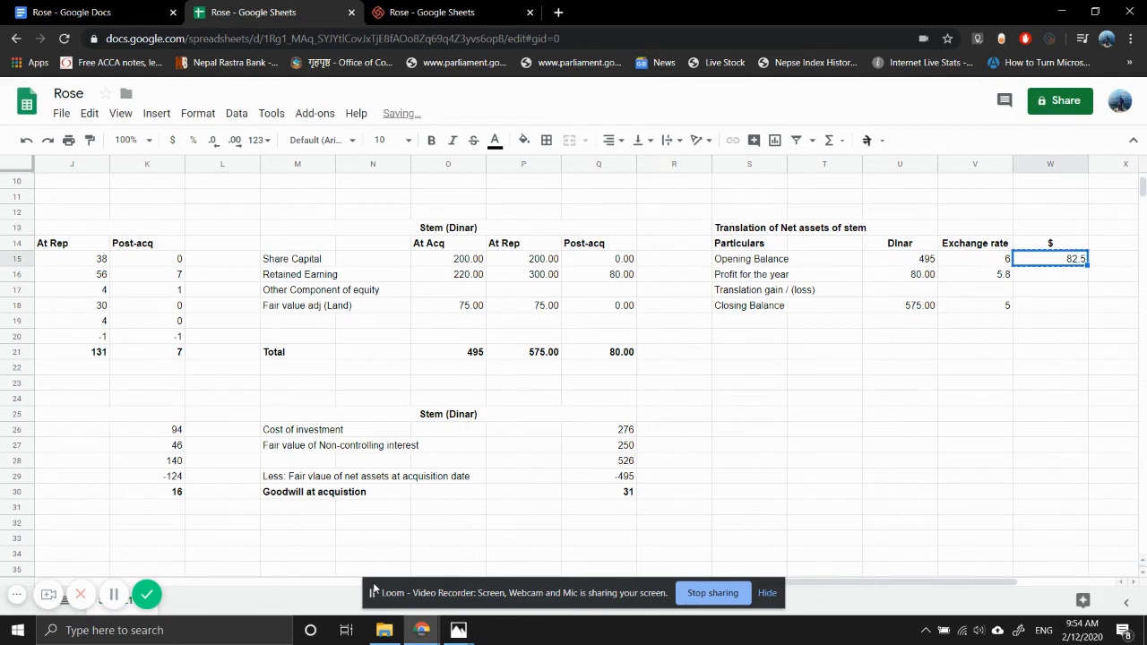
key(ctrl+Down)
key(ctrl+Left)
key(ctrl+Up)
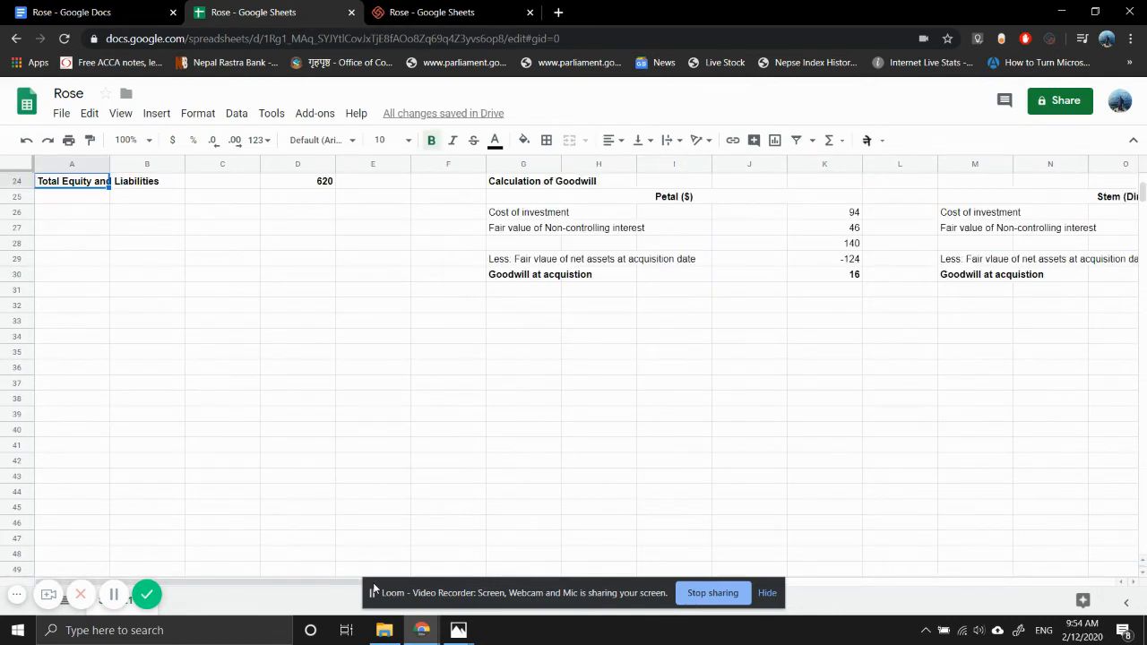
key(Right)
key(Right)
key(Right)
key(Right)
key(Right)
key(Right)
key(Right)
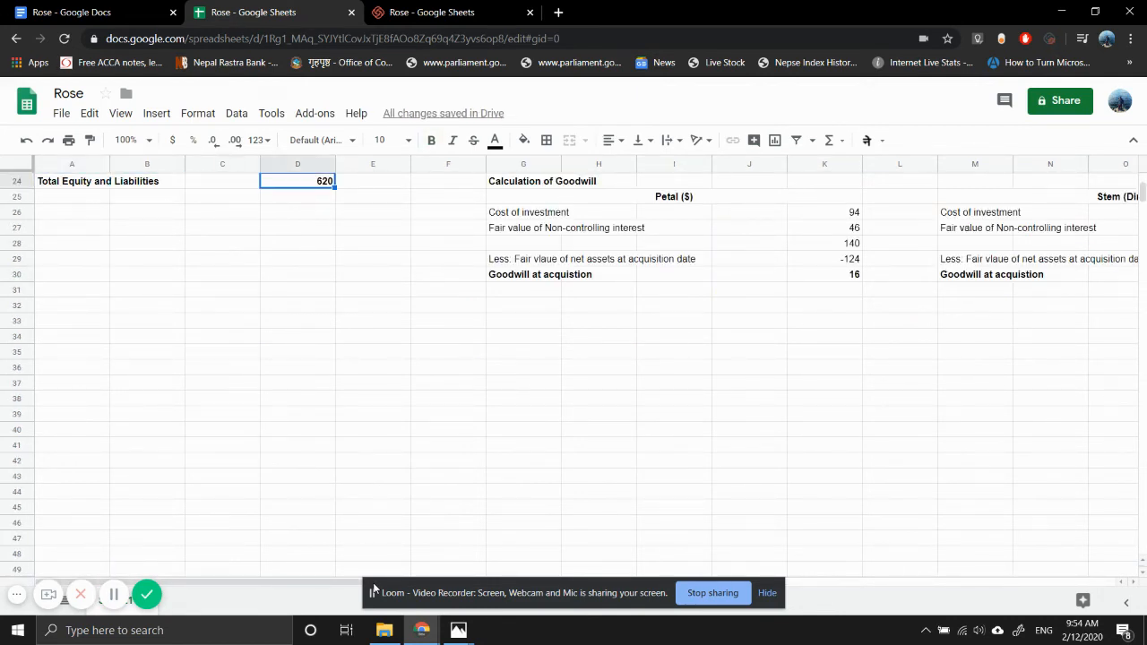
key(Right)
key(Right)
key(Right)
key(Right)
key(Right)
key(Right)
key(Right)
key(Up)
key(Up)
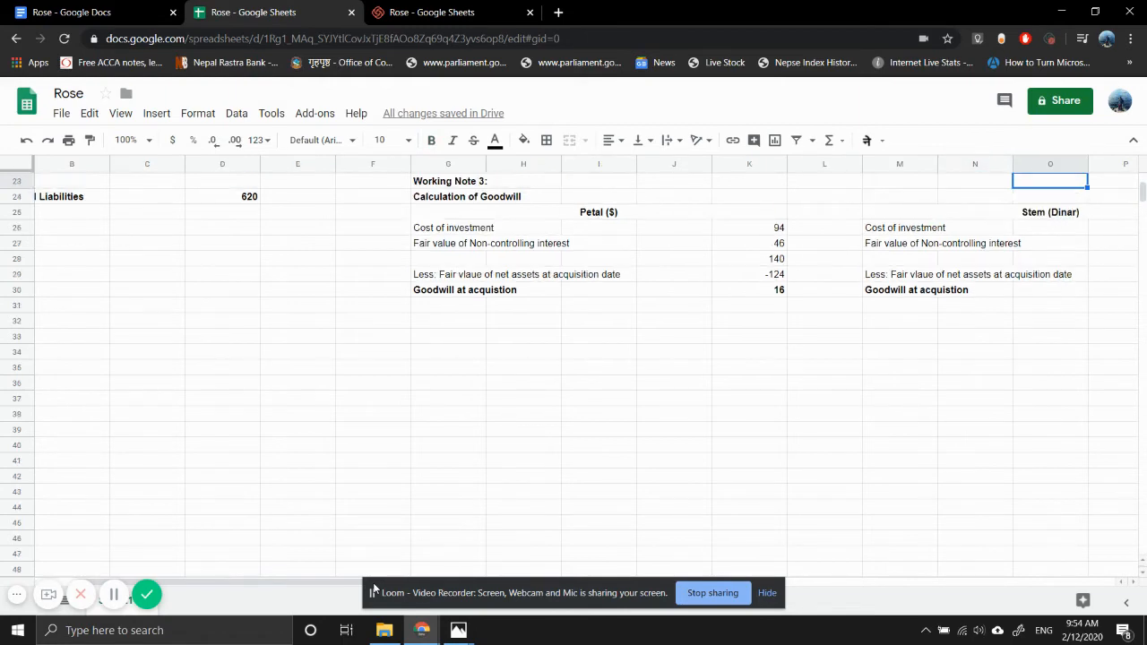
key(Up)
key(Up)
key(Up)
key(Up)
key(Up)
key(Up)
key(Up)
key(Up)
key(Up)
key(Up)
key(Up)
key(Up)
key(Right)
key(Right)
key(Right)
key(Right)
key(Right)
key(Right)
key(Right)
key(Right)
key(Right)
key(Right)
key(Right)
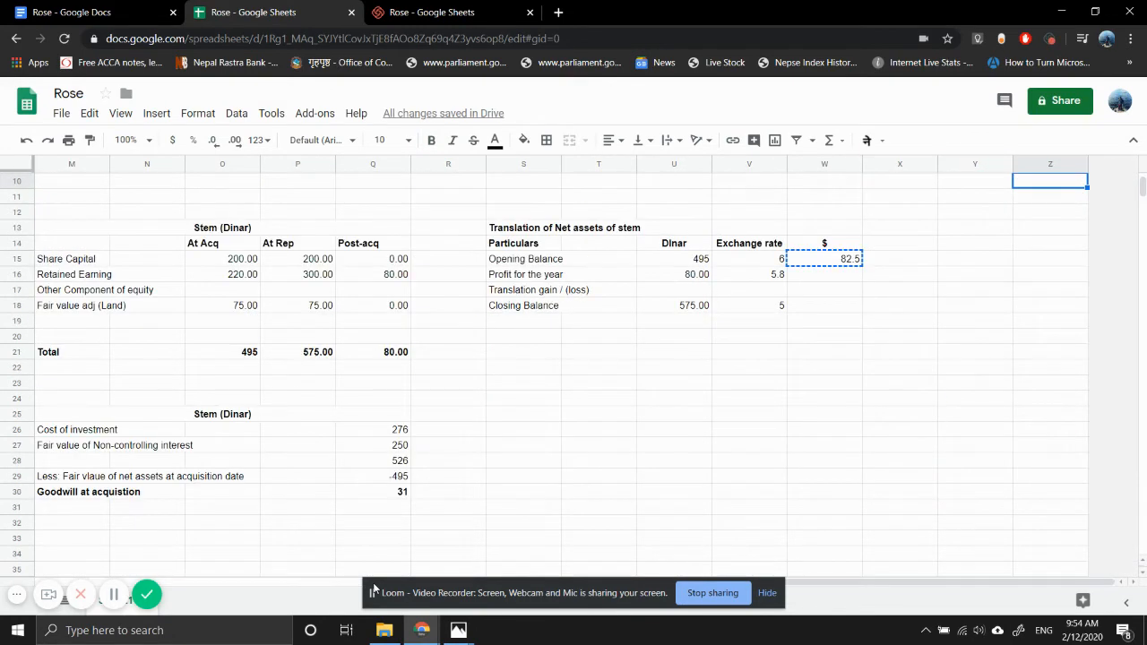
- Paste the copied translation formula into W16 for the profit and W18 for the closing balance
key(Left)
key(Down)
key(Down)
key(Left)
key(Left)
key(Down)
key(Down)
key(Down)
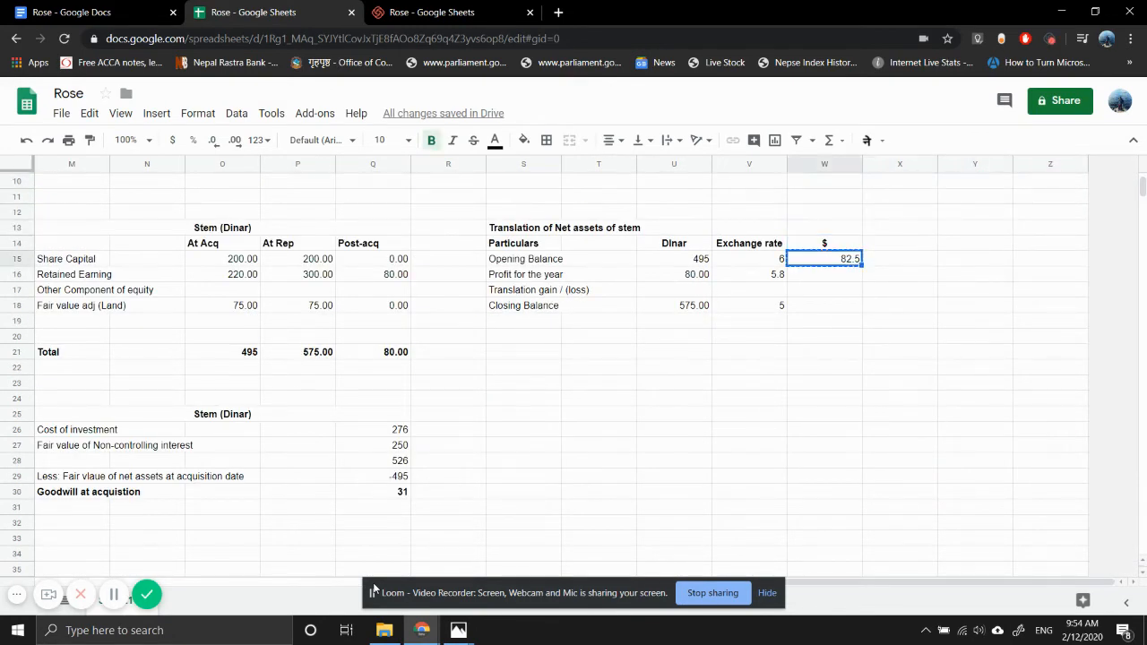
key(Down)
text(13.79310345)
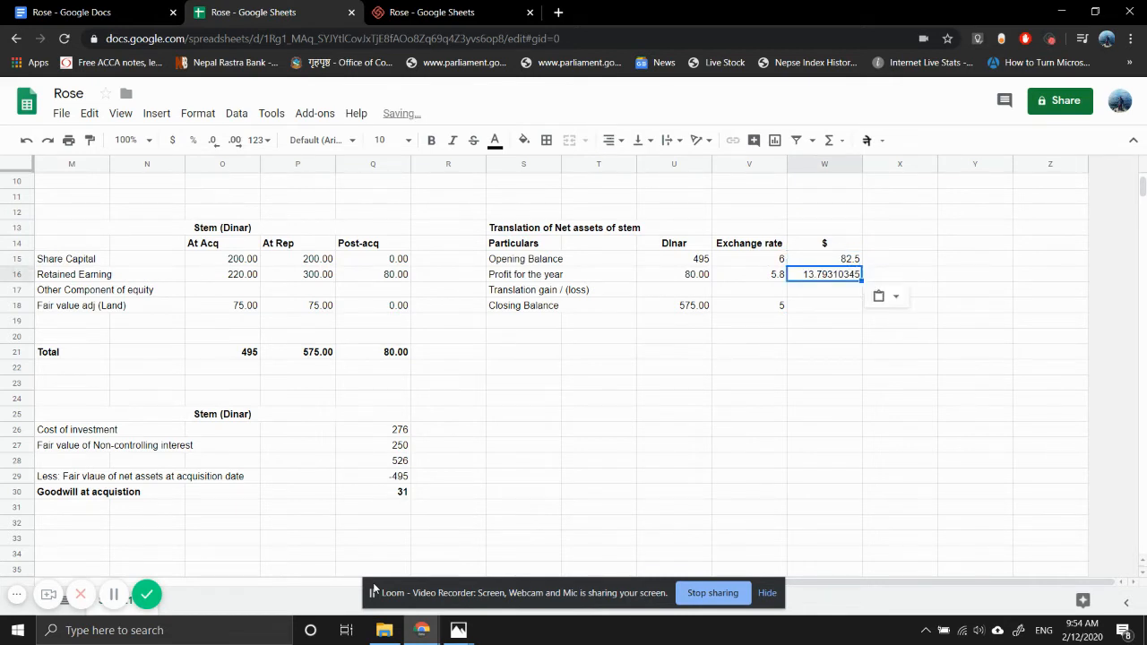
key(Down)
key(Down)
text(115)
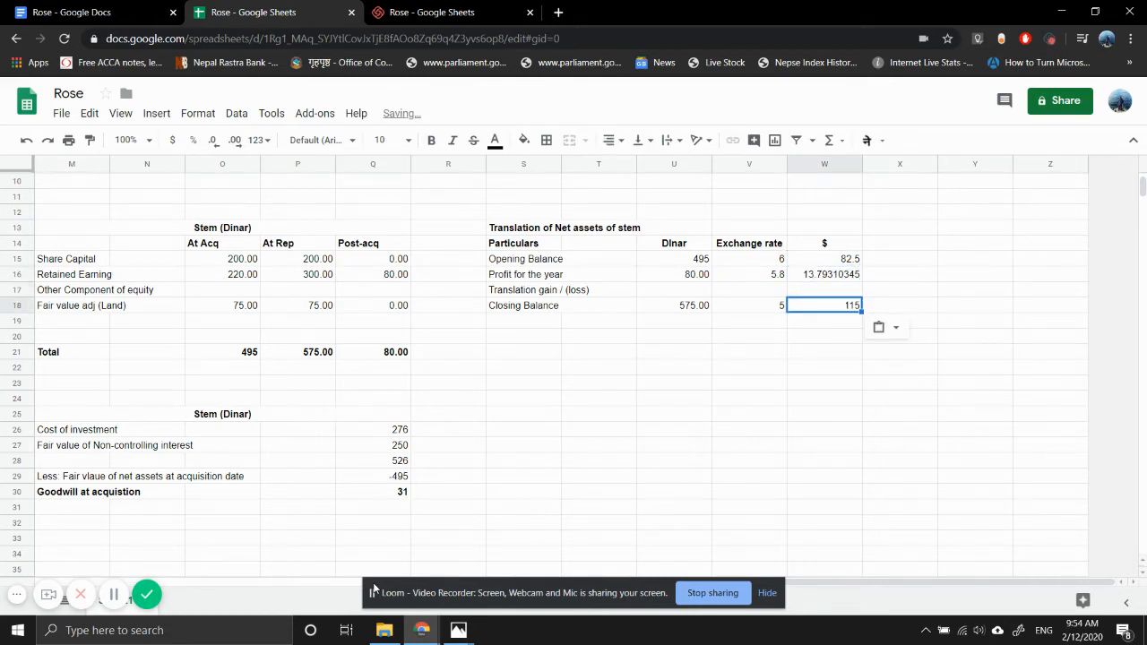
- Calculate the translation gain or loss in W17 with the formula =W18-W15-W16
key(Up)
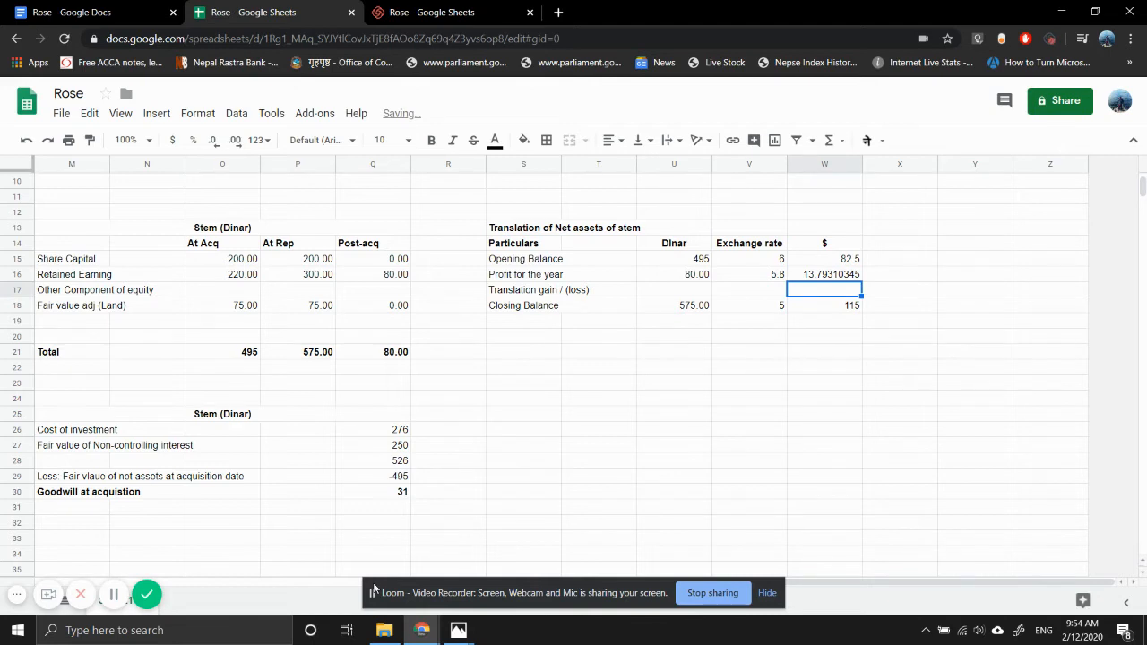
key(Right)
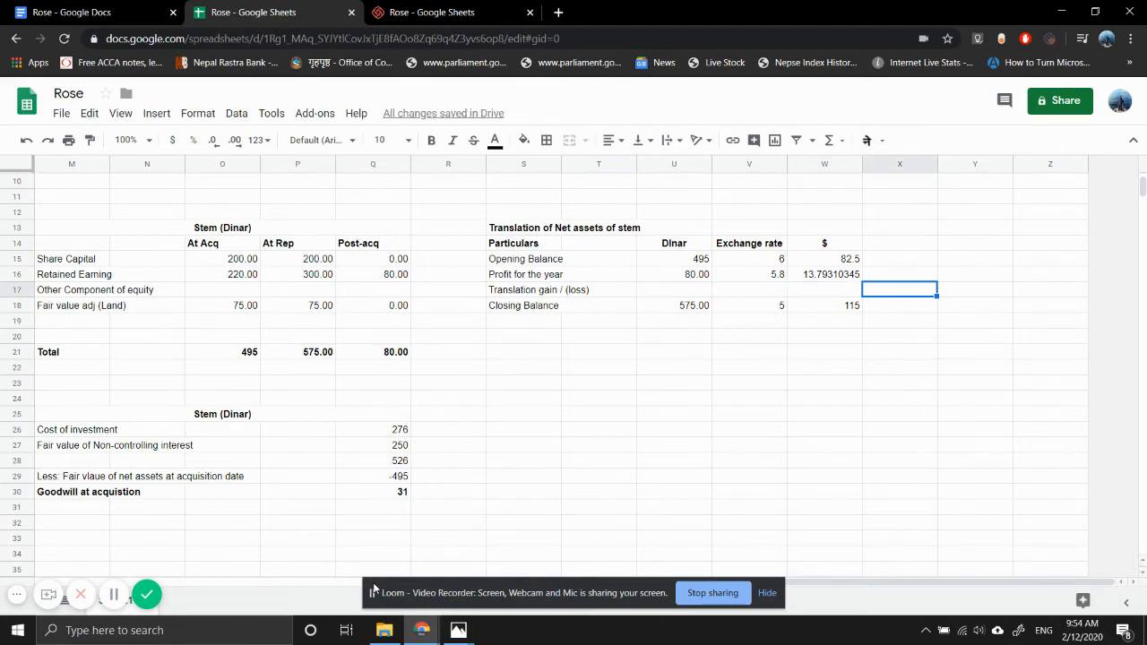
key(Left)
text(=)
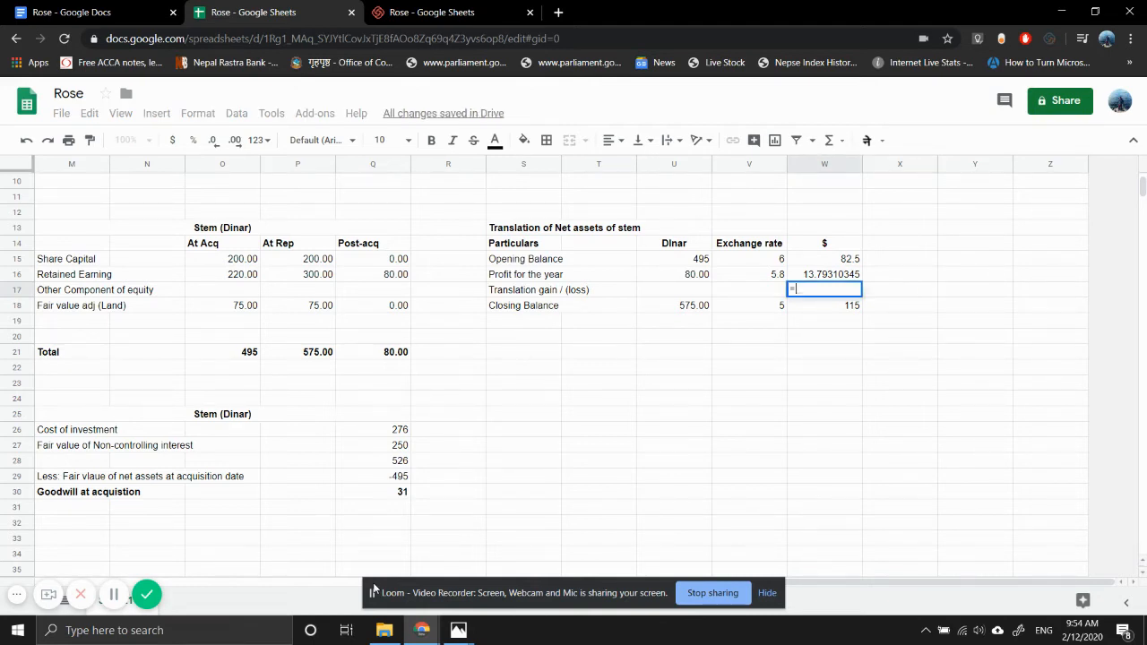
text(W18-W15)
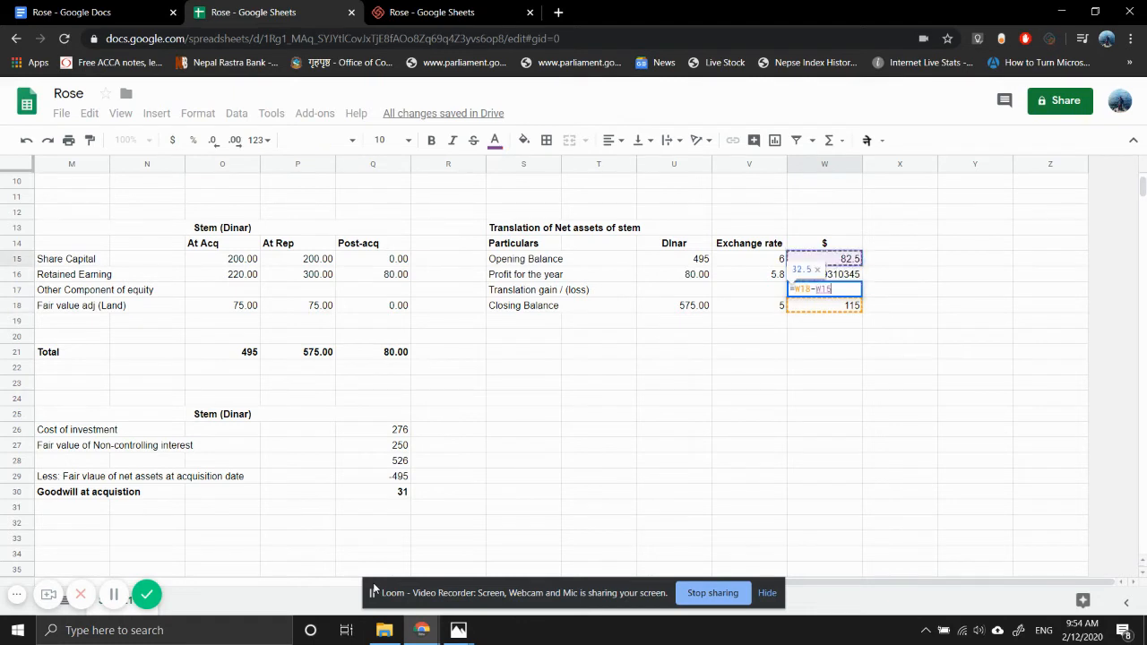
text(-W16)
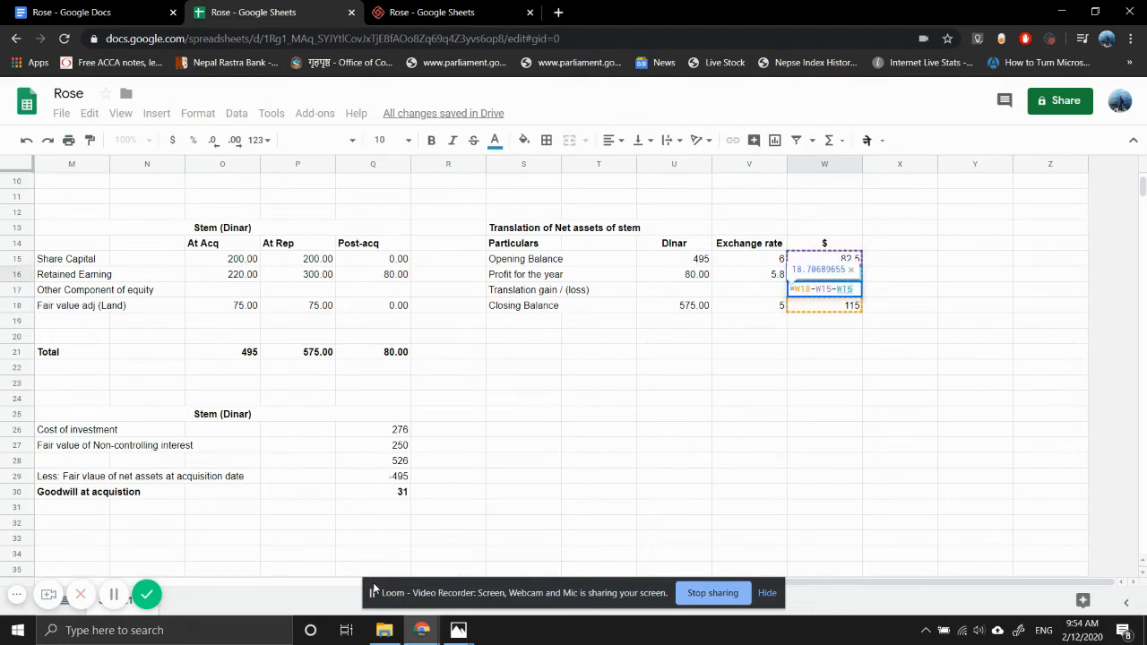
key(Return)
key(Up)
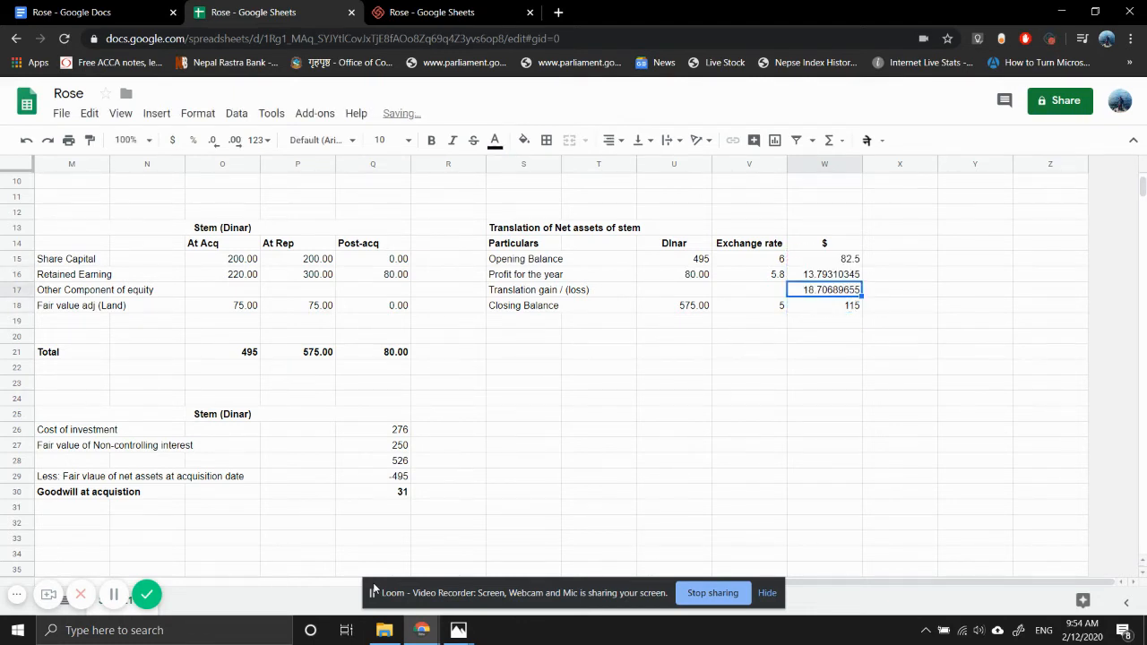
- Add the bold heading "Translation gain attributable to:" in S20 below the translation table
key(Left)
key(Left)
key(Left)
key(Left)
key(Down)
key(Down)
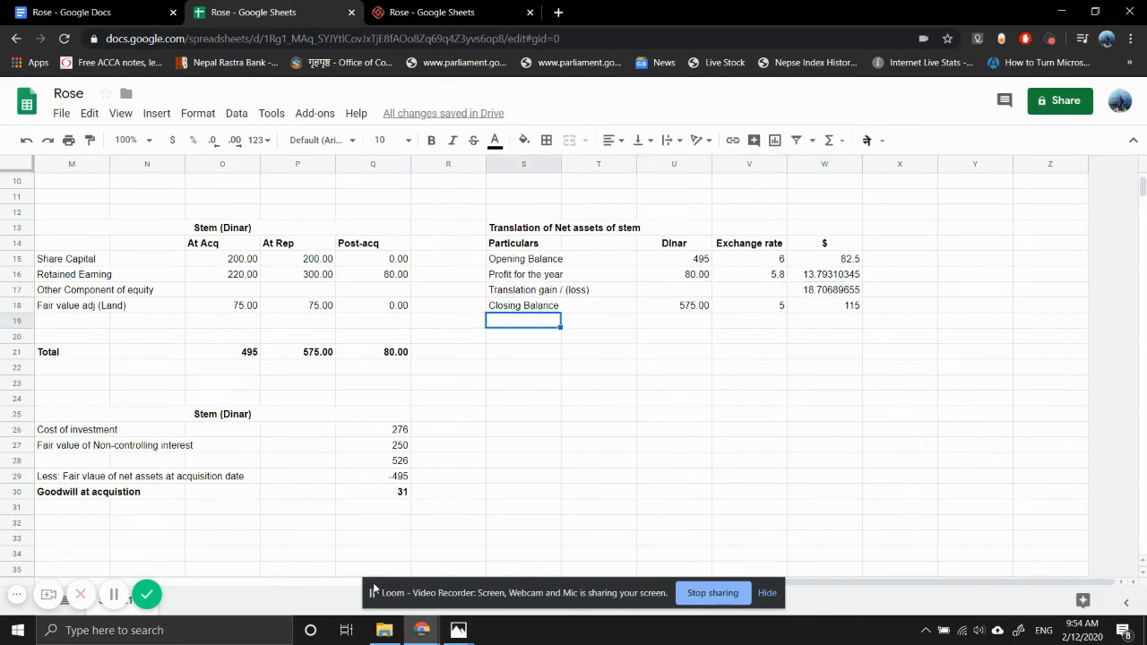
key(Down)
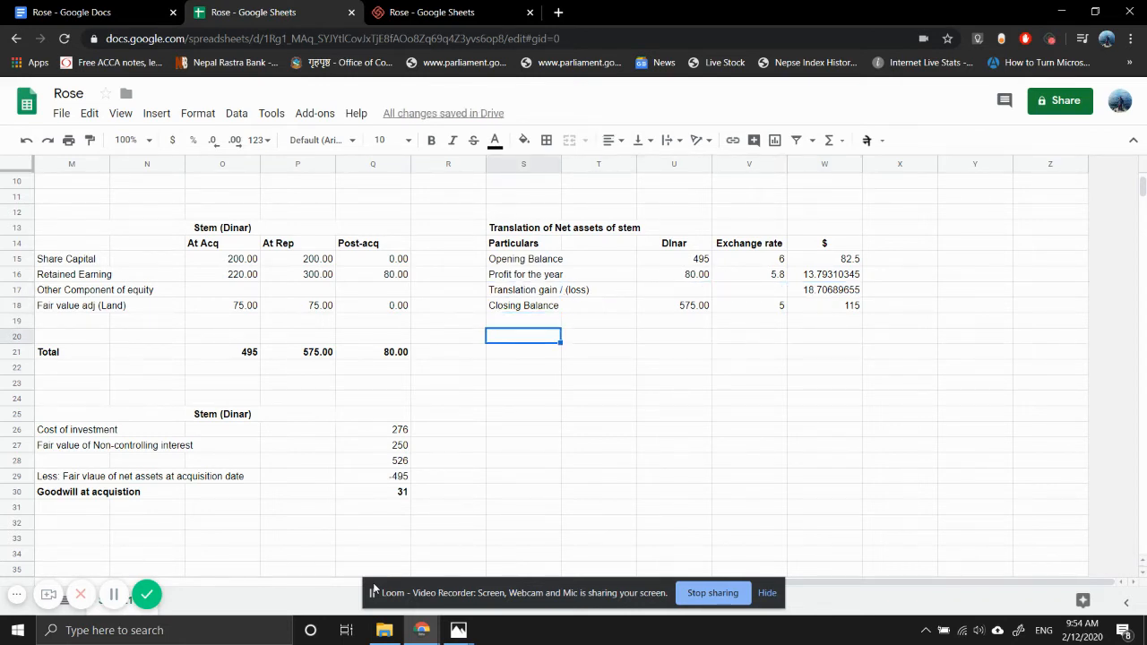
text(Trans)
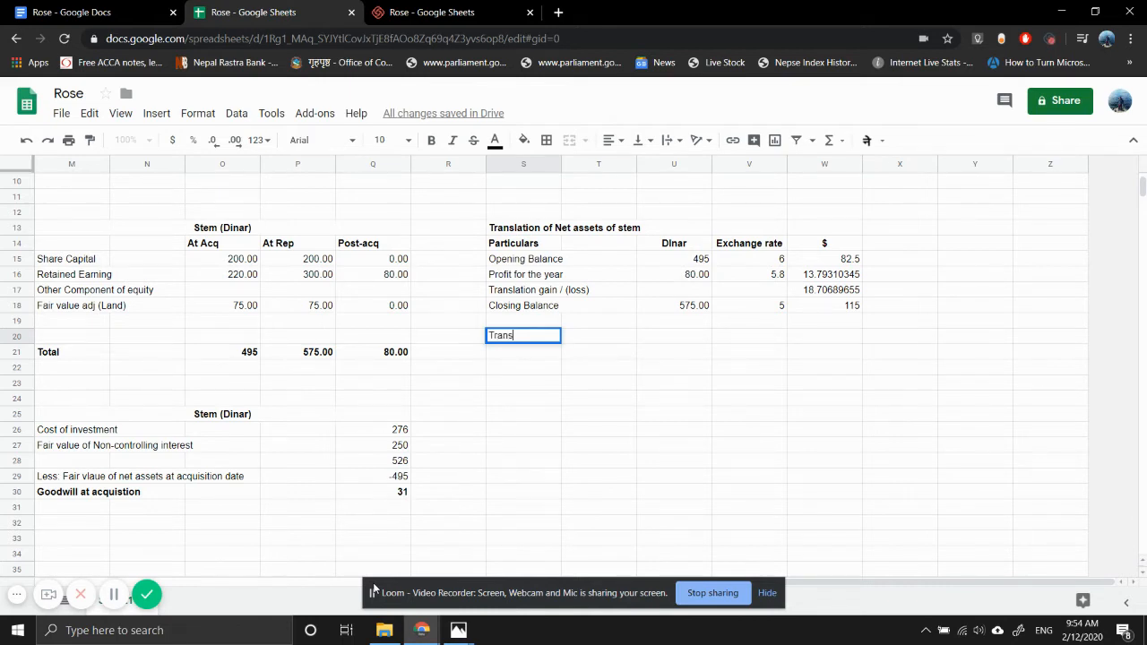
text(lation gain)
key(BackSpace)
text(n )
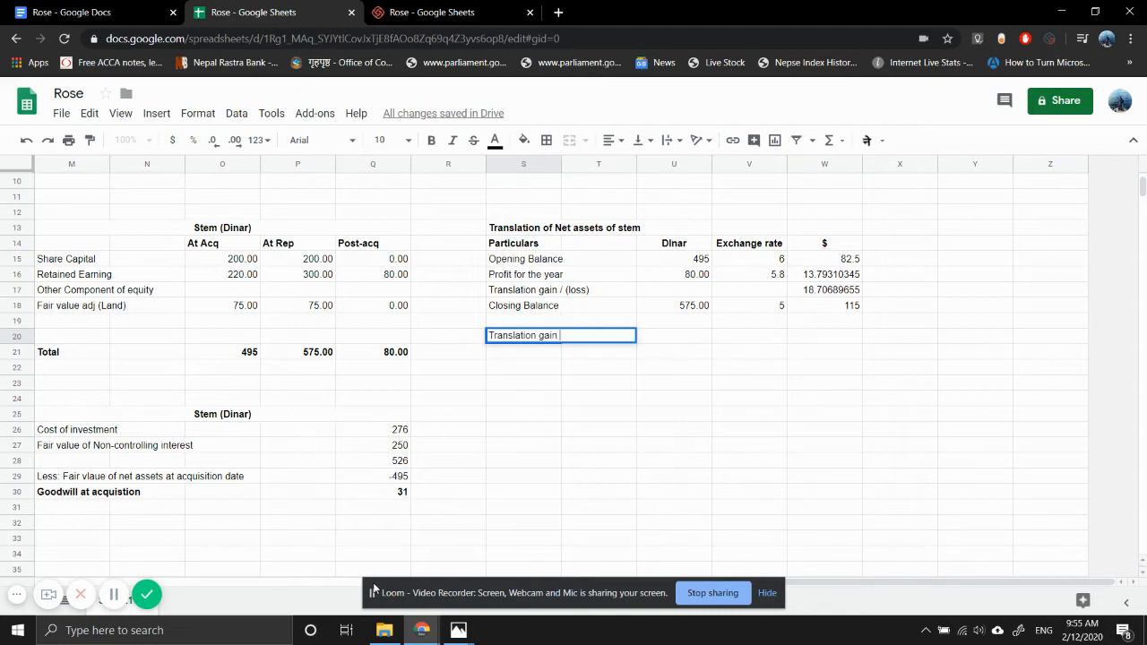
text(attributable to:)
key(Return)
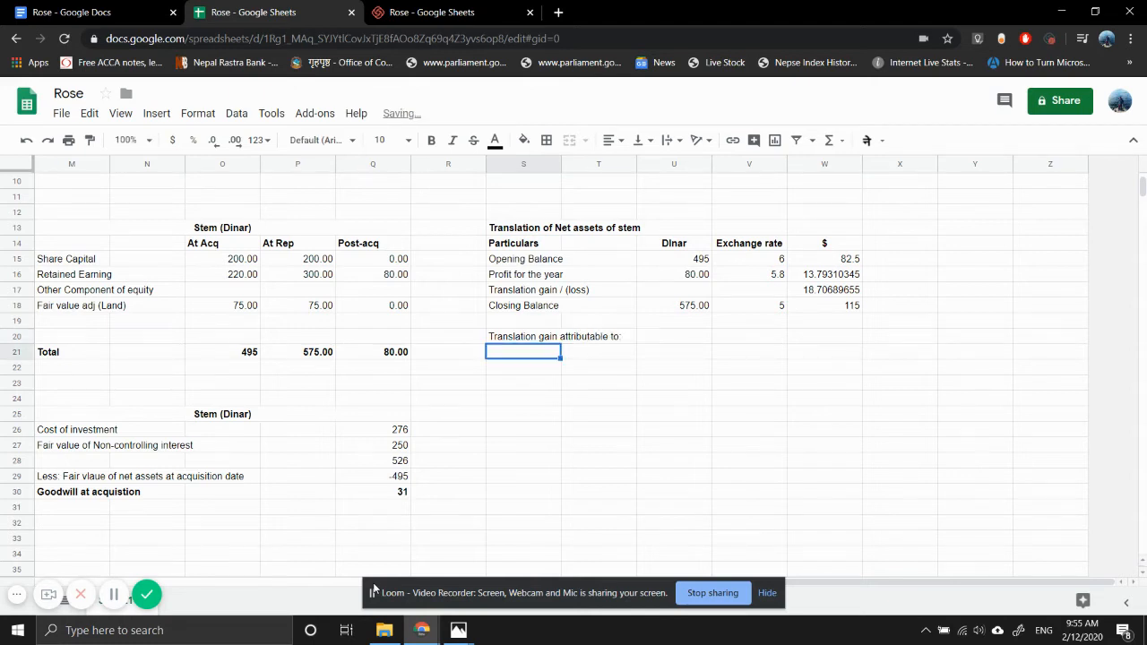
key(Up)
key(ctrl+b)
key(Down)
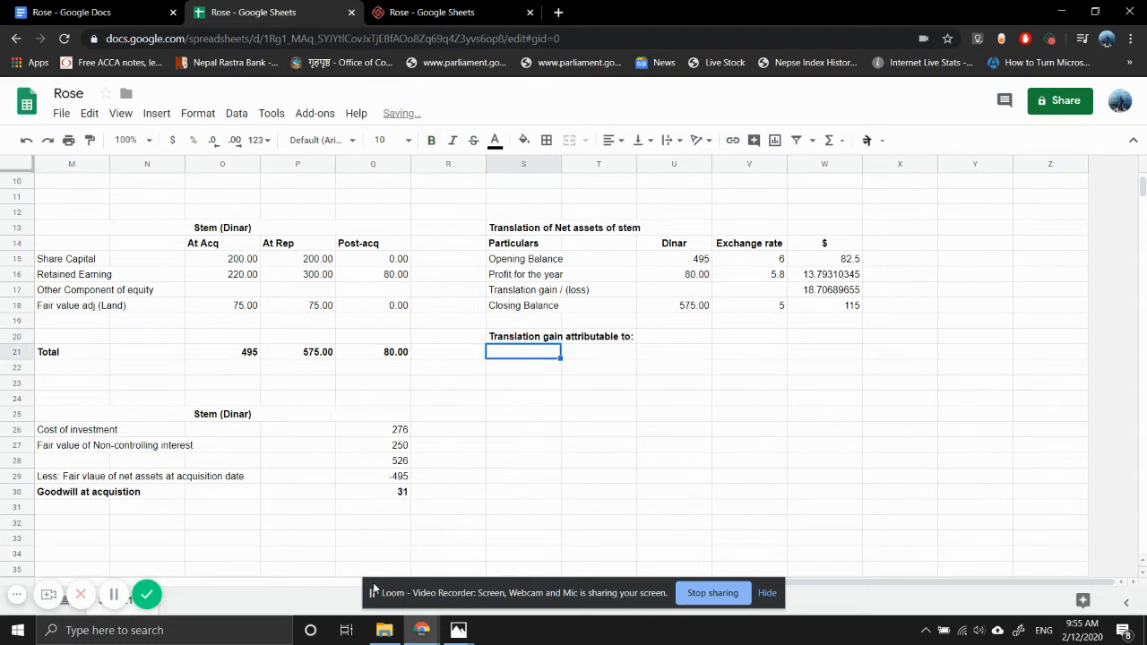
- Label the rows under the heading "Parent" in S21 and "NCI" in S22
text(Parent)
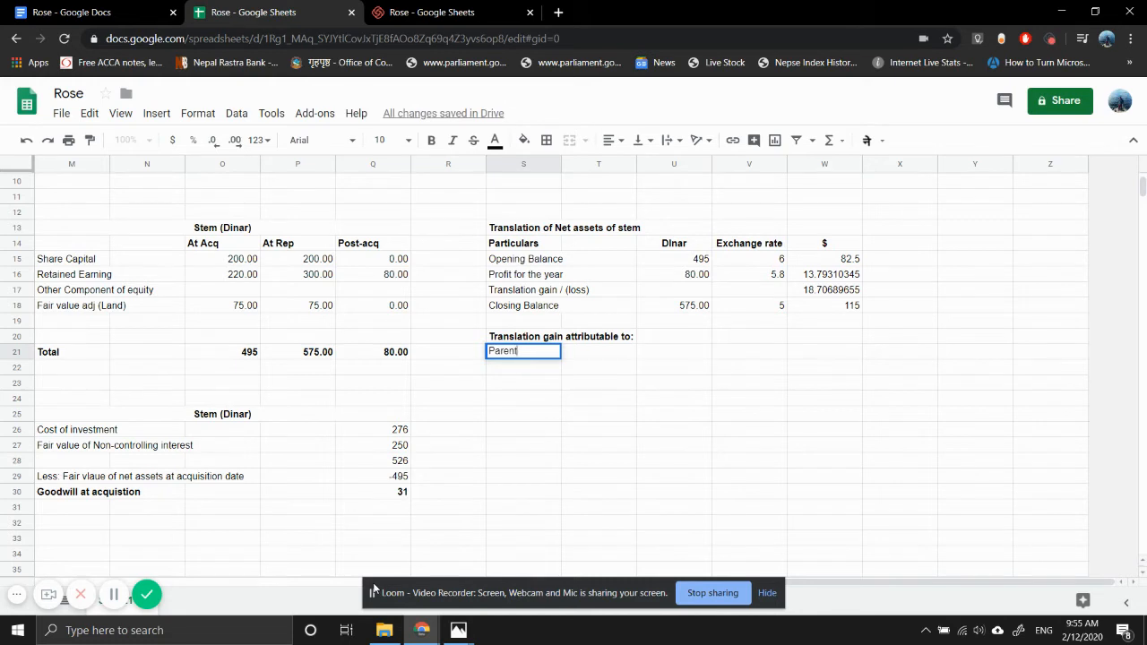
key(Return)
text(NCI)
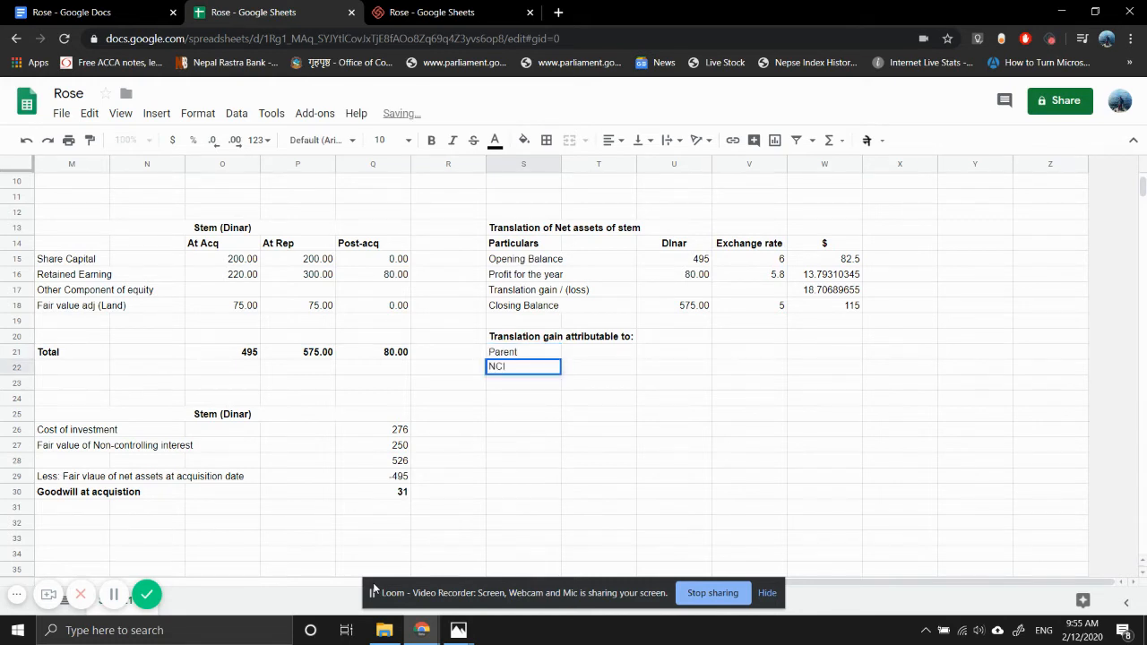
key(Return)
- Calculate the parent's share of the translation gain in T21 with the formula =W17*K4
key(Up)
key(Right)
key(Up)
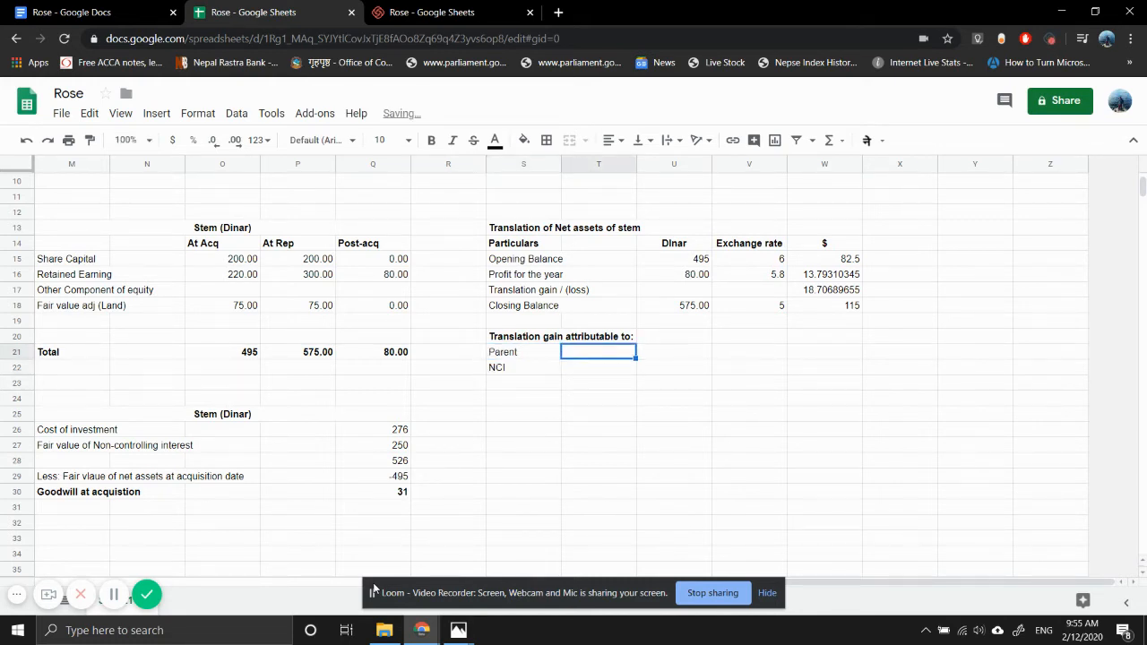
text(=)
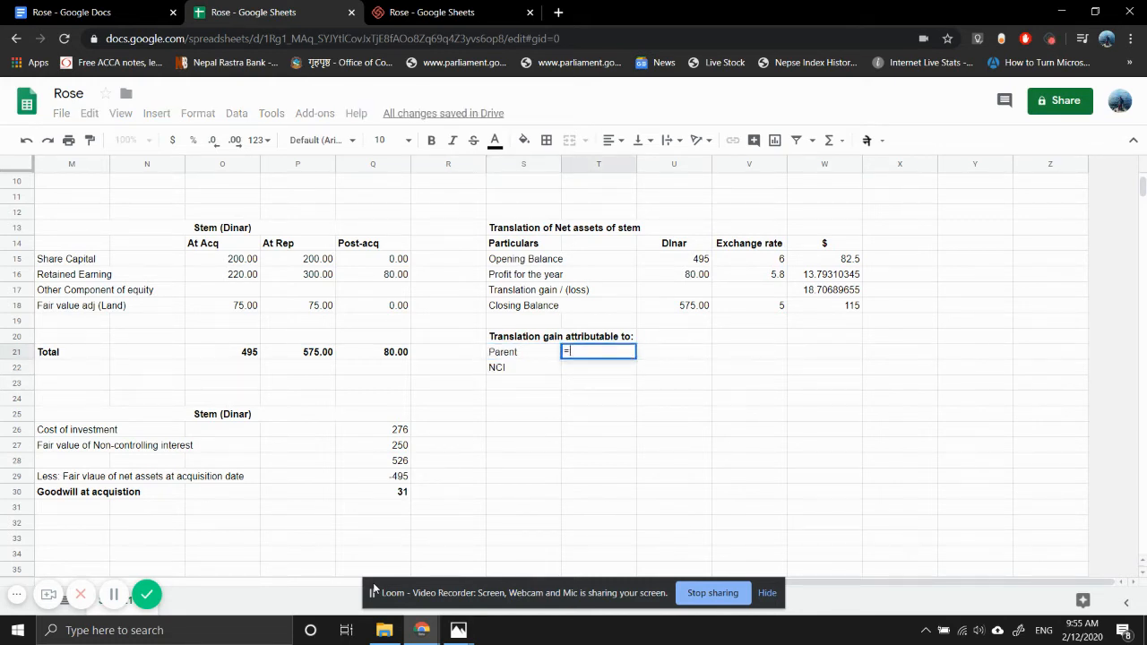
click(821, 295)
text(*)
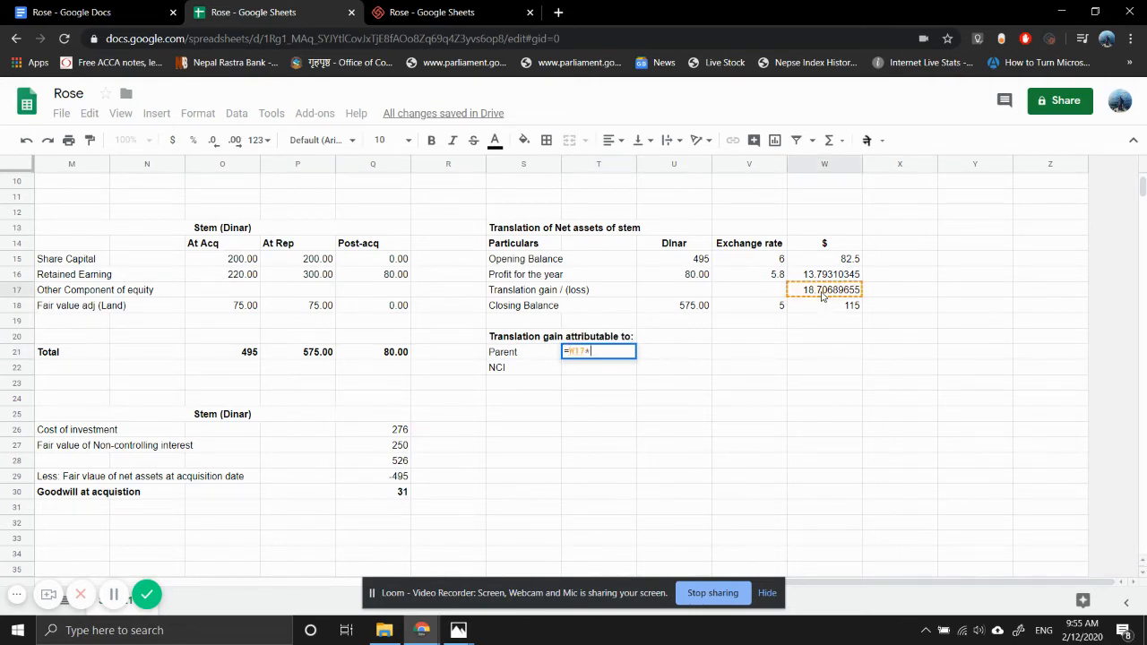
scroll(227, 272, up, 2)
scroll(228, 272, left, 2)
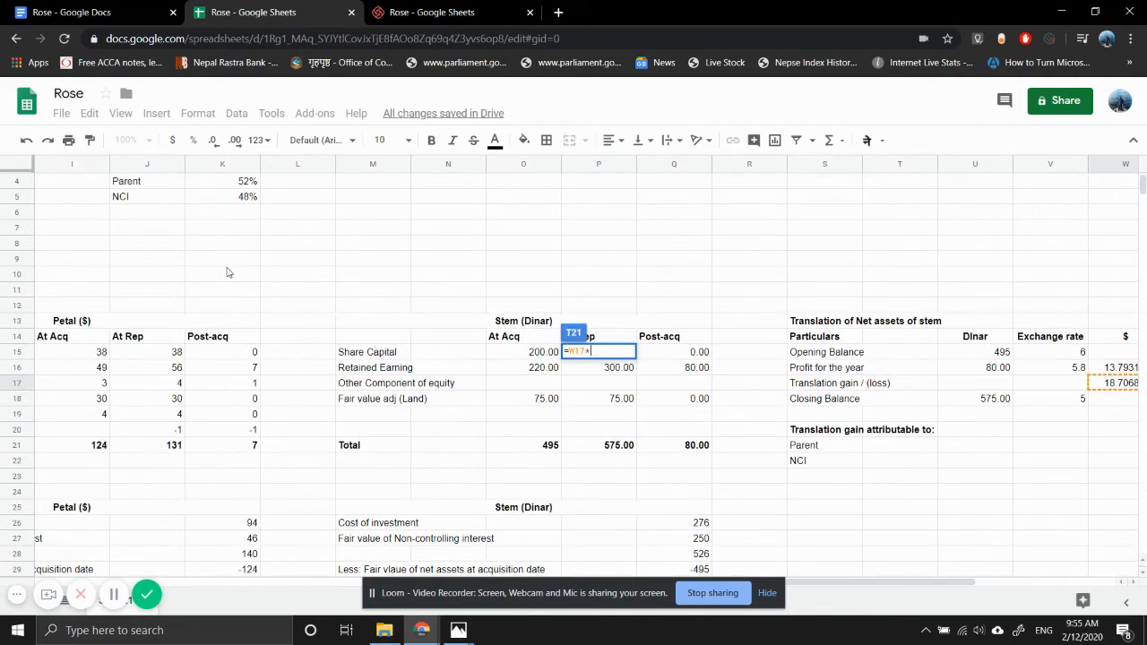
click(231, 185)
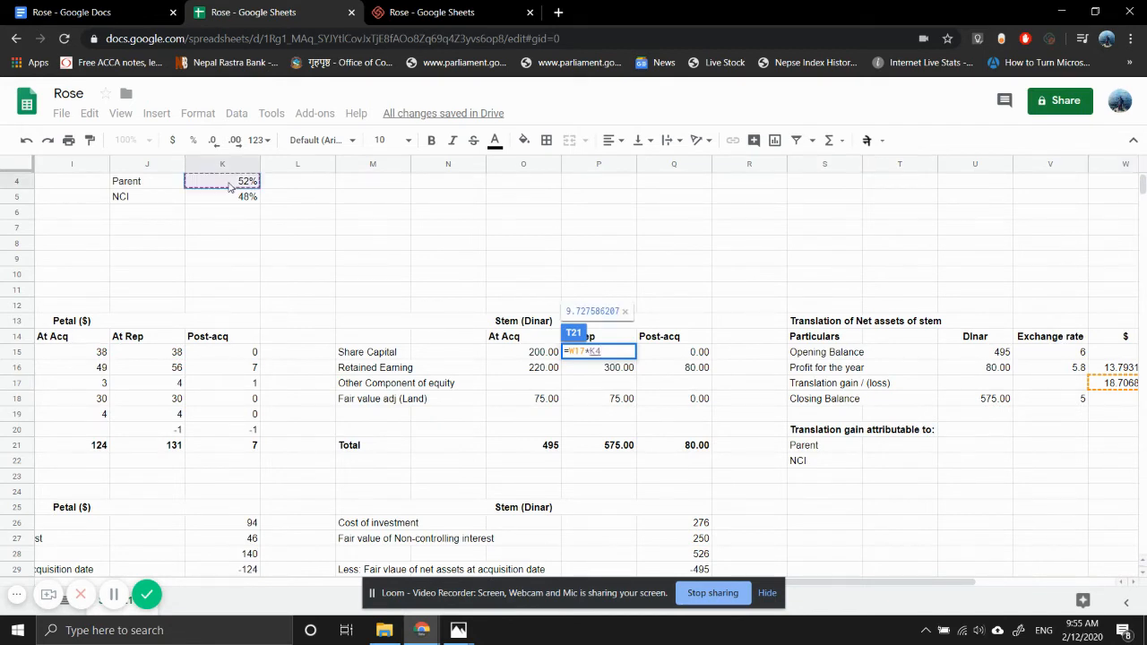
key(Return)
key(Up)
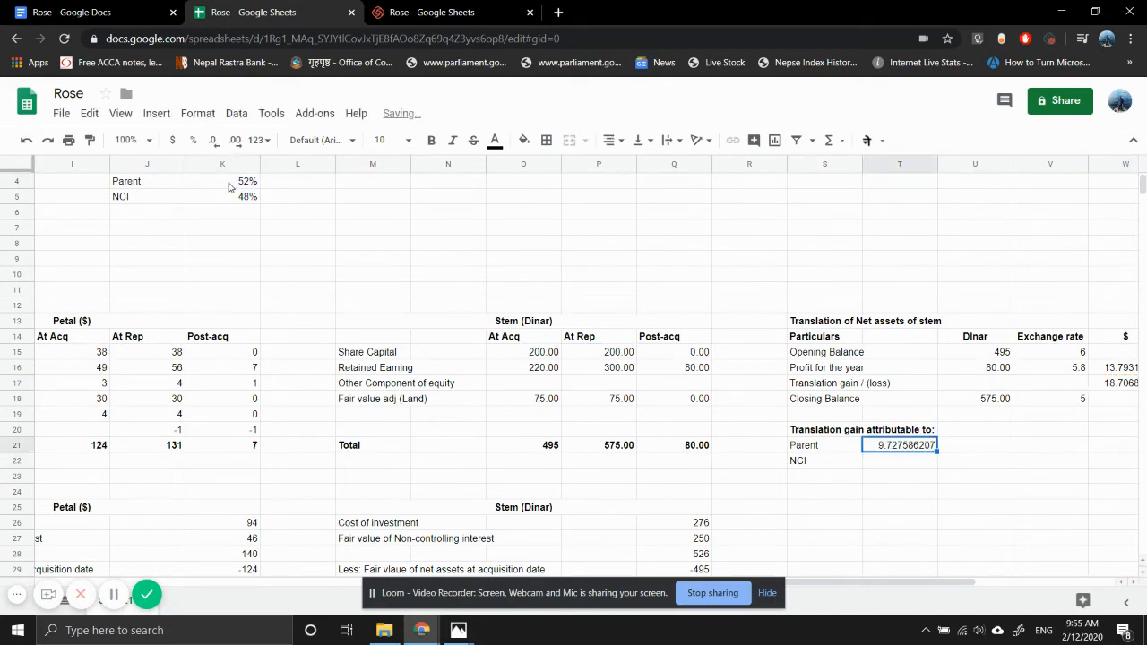
- Calculate the NCI's share of the translation gain in T22 by multiplying W17 by the NCI percentage in K5
key(Down)
text(=)
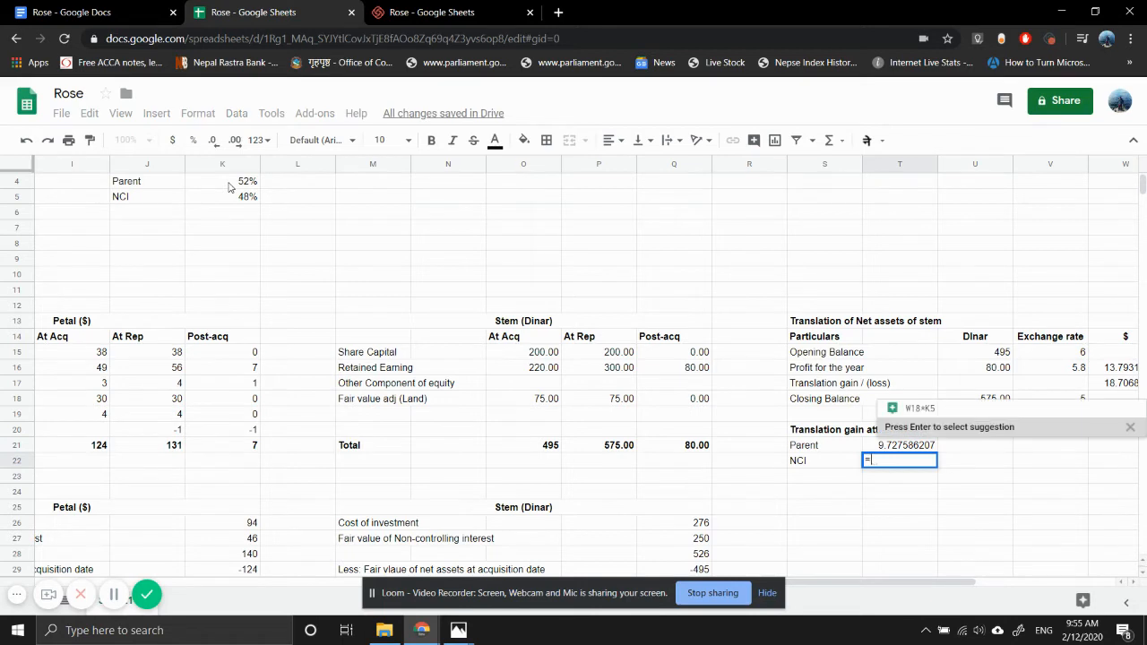
click(1109, 387)
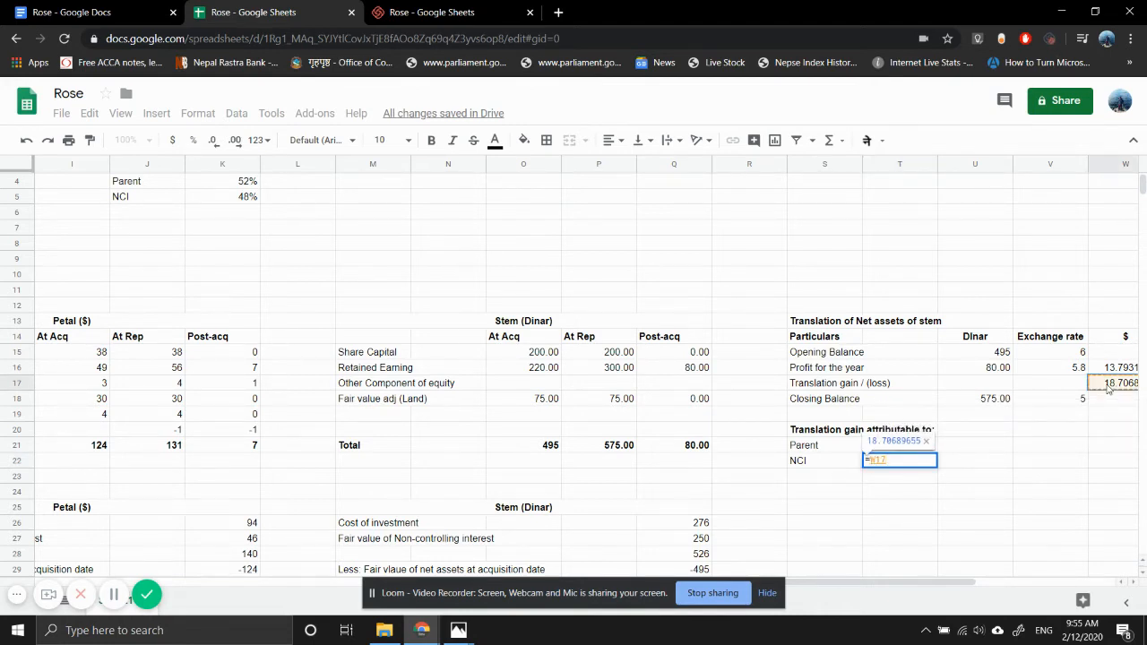
text(*)
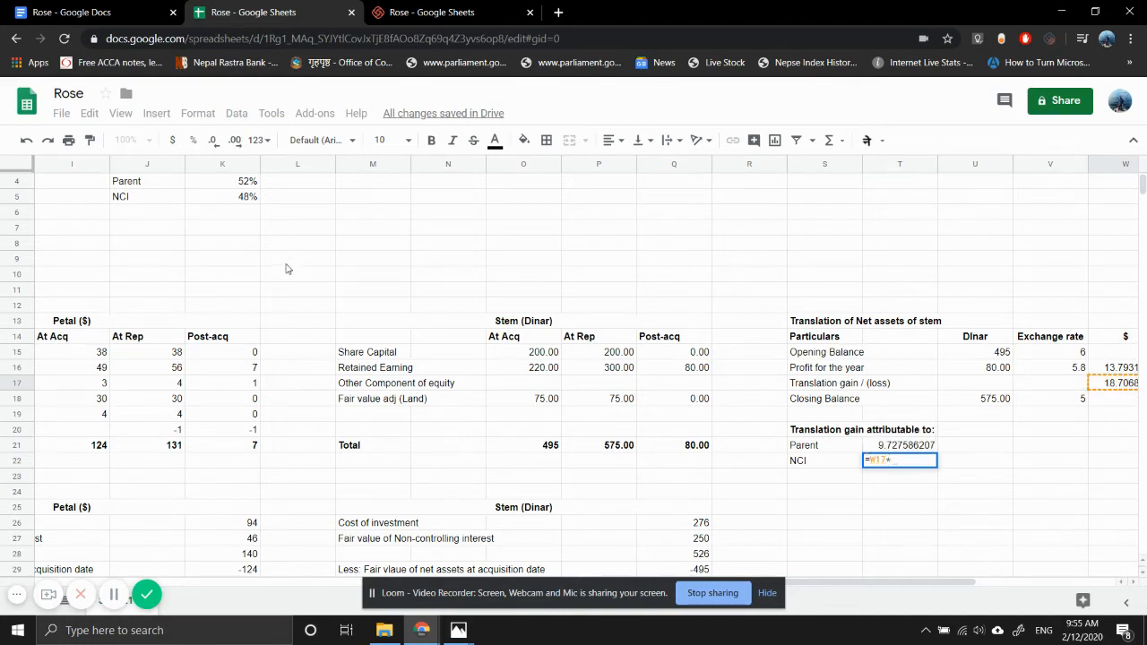
click(241, 201)
key(Return)
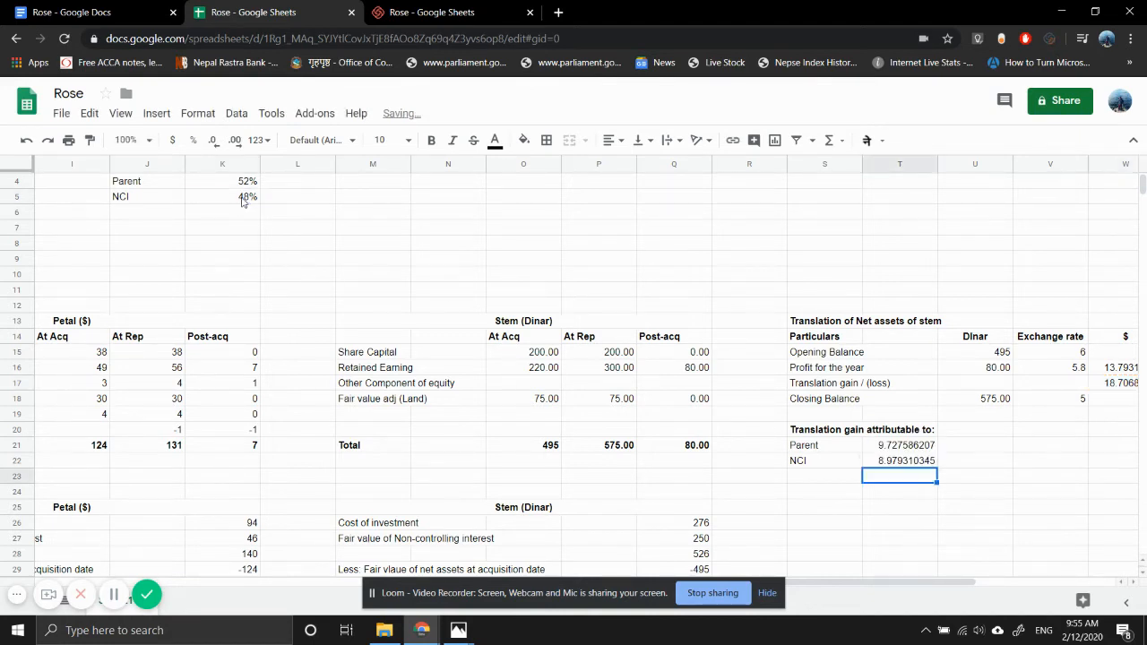
- Copy the whole net assets translation table with its gain allocation, S13:W22, and paste it starting at S25
key(Left)
key(Down)
key(Down)
key(Up)
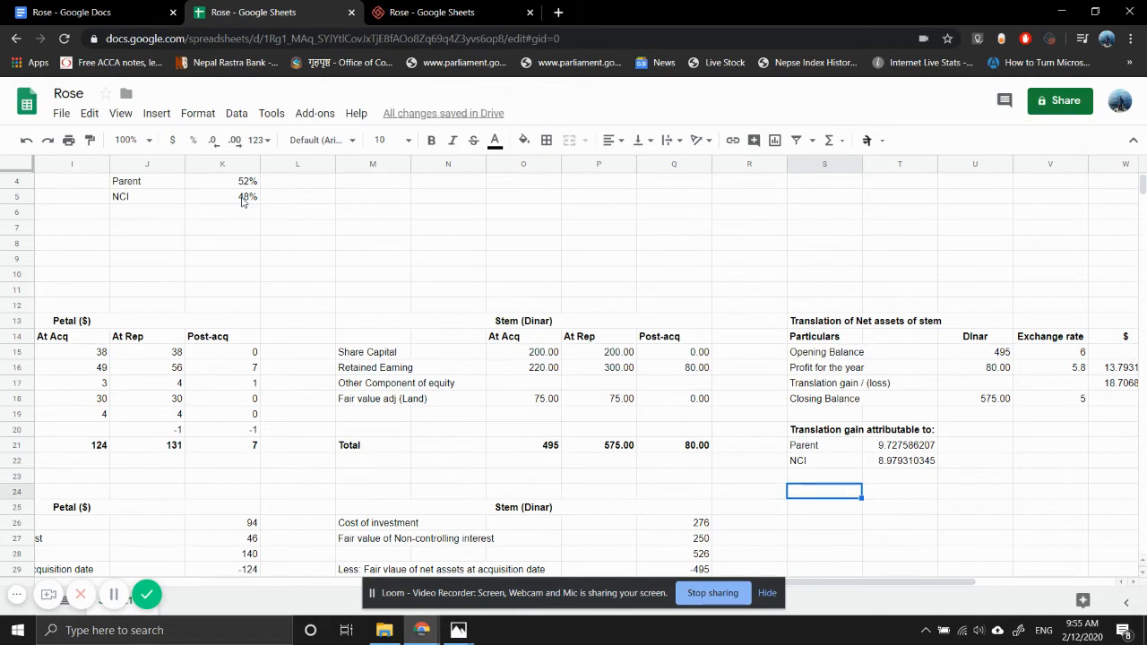
key(Up)
key(Up)
key(Up)
key(Up)
key(Up)
key(Up)
key(Up)
key(Up)
key(Up)
key(Up)
key(Up)
key(shift+Down)
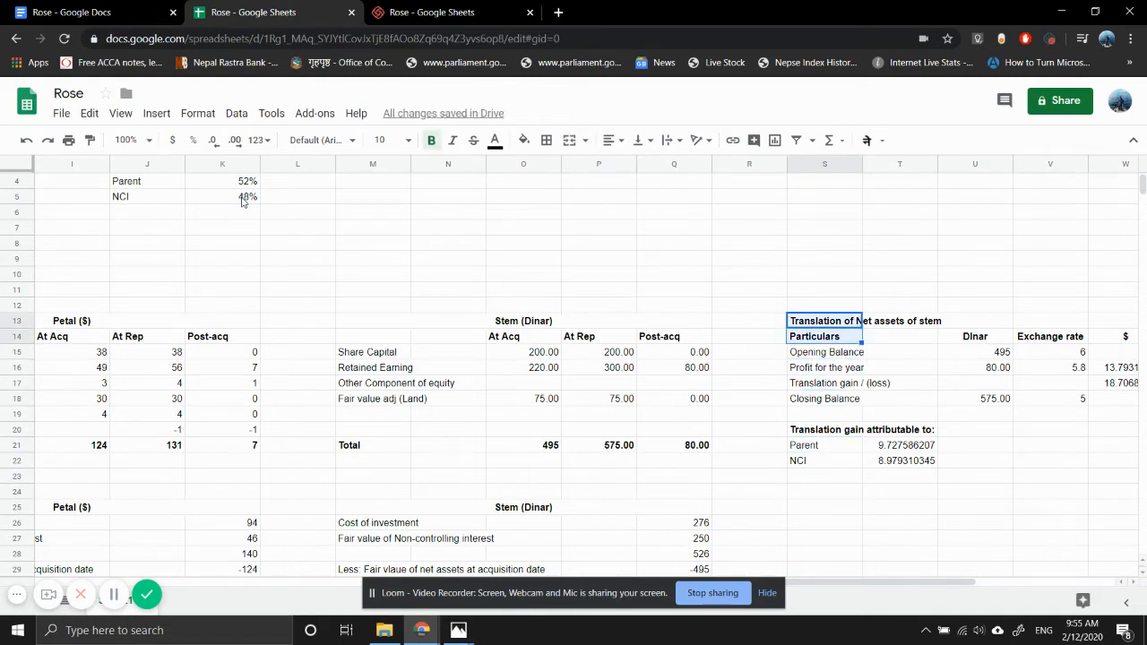
key(shift+Down)
key(shift+Down)
key(shift+Down)
key(shift+Down)
key(shift+Down)
key(shift+Down)
key(shift+Down)
key(shift+Down)
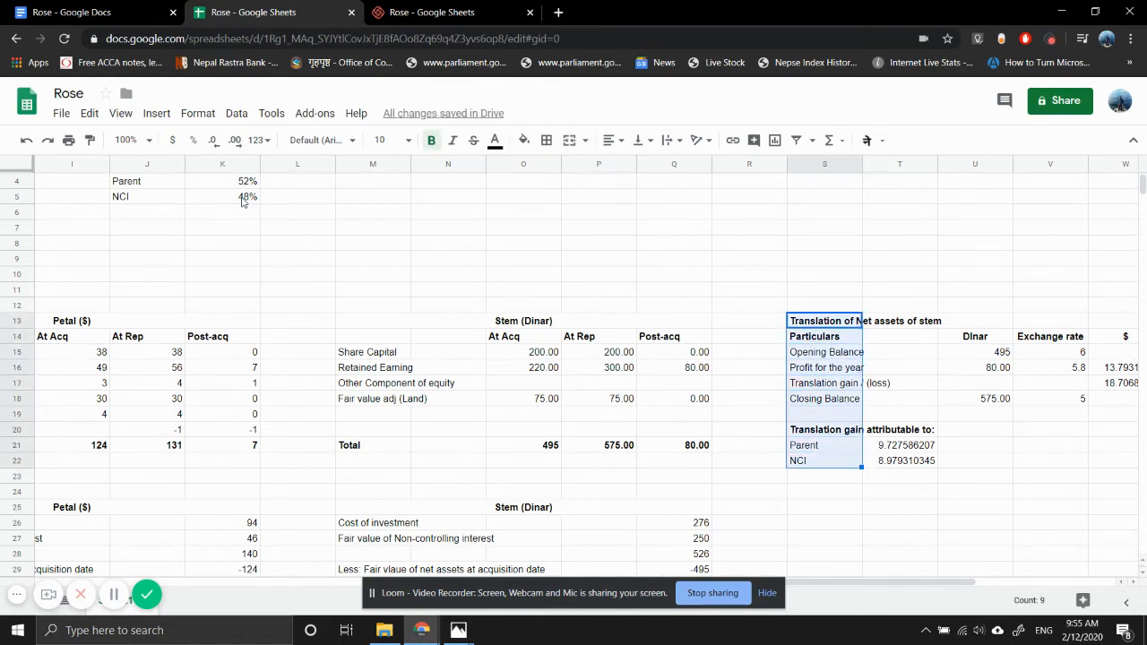
key(shift+Right)
key(shift+Right)
key(shift+Right)
key(shift+Right)
key(shift+Left)
key(shift+Right)
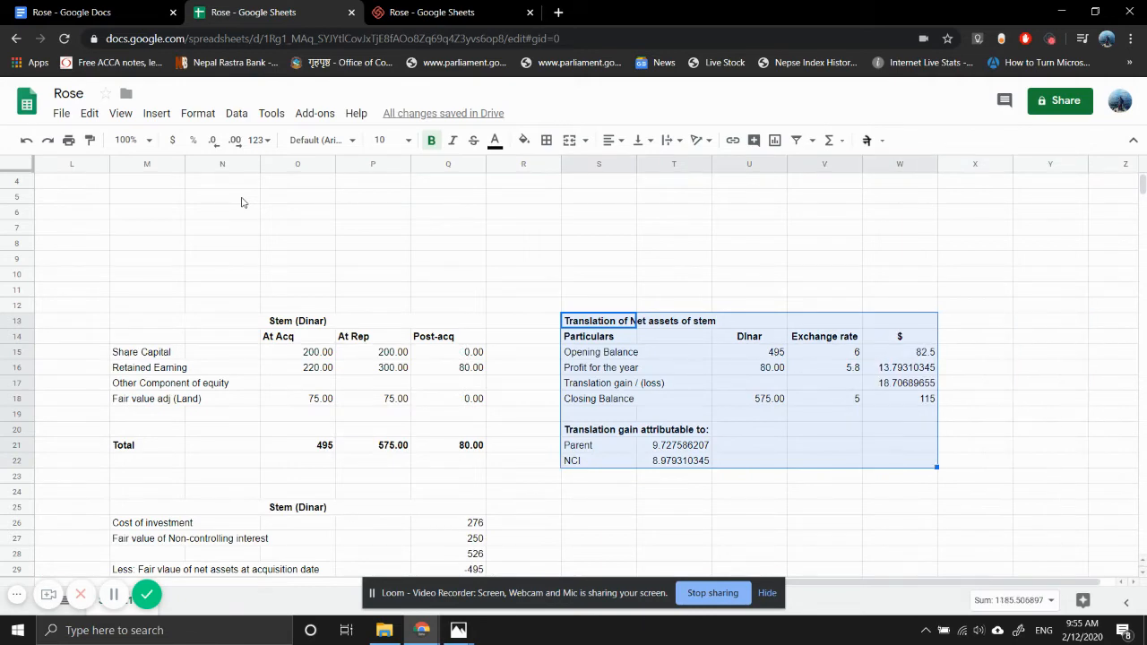
key(ctrl+c)
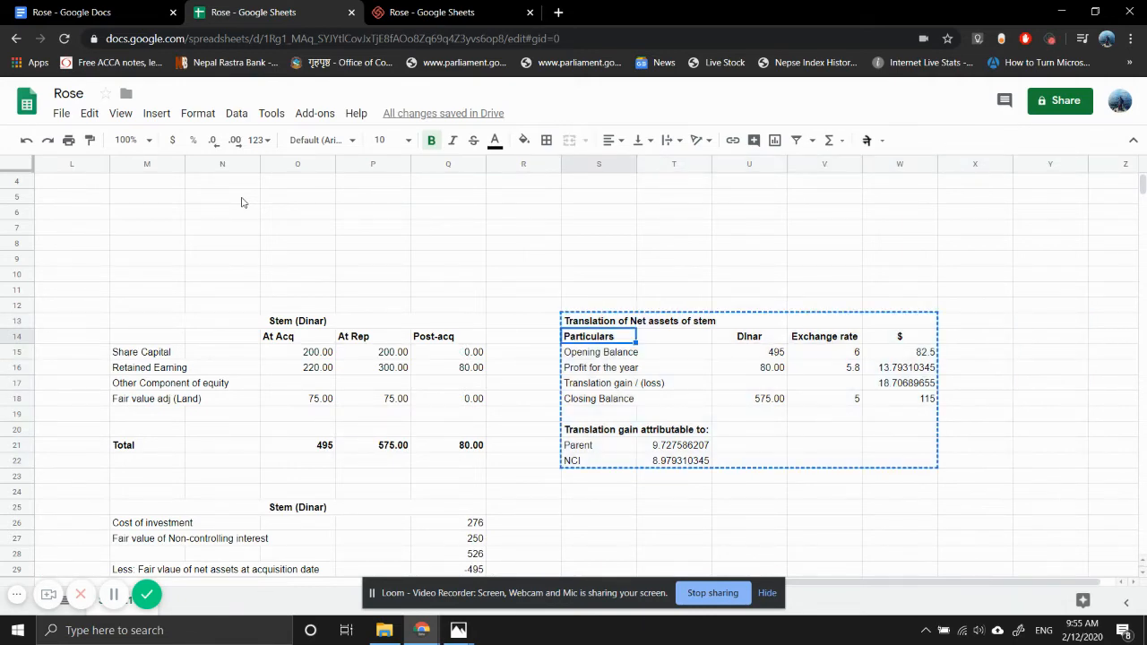
key(Down)
key(Down)
key(Down)
key(Down)
key(Down)
key(Down)
key(Down)
key(Down)
key(Down)
key(Down)
key(Down)
key(Down)
key(Down)
key(Down)
key(Down)
key(Down)
key(Down)
key(Down)
key(Down)
key(Down)
key(Up)
key(Up)
key(Up)
key(Up)
key(Up)
key(Up)
key(Up)
key(Up)
key(Up)
key(Up)
key(Up)
key(Up)
key(Up)
key(Up)
key(Up)
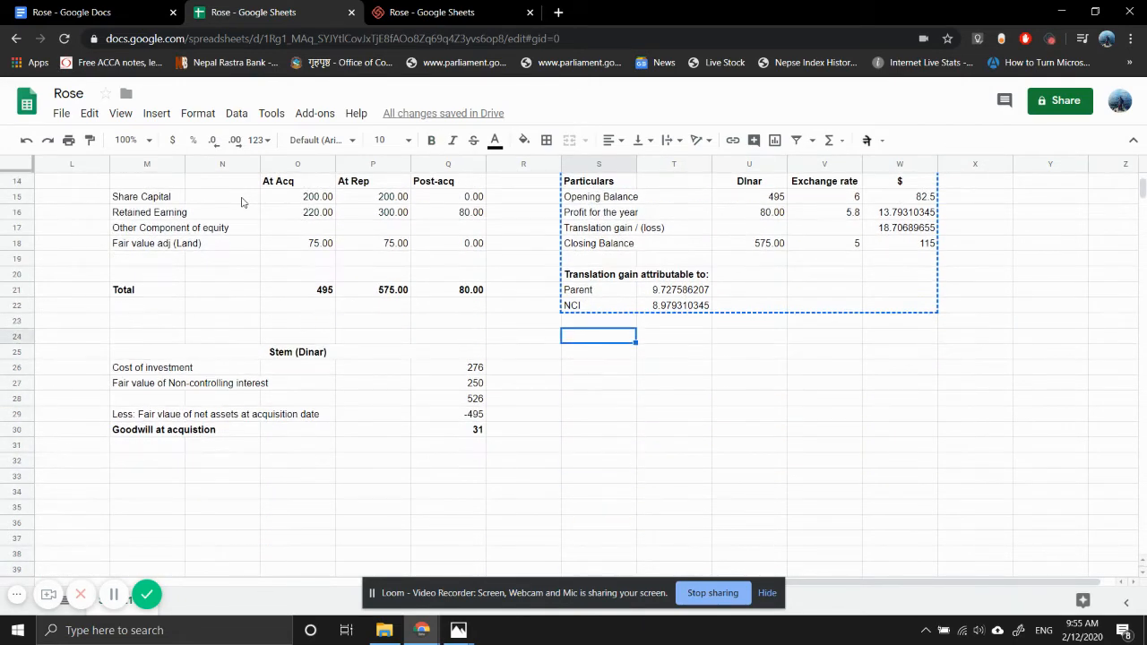
key(Down)
key(ctrl+v)
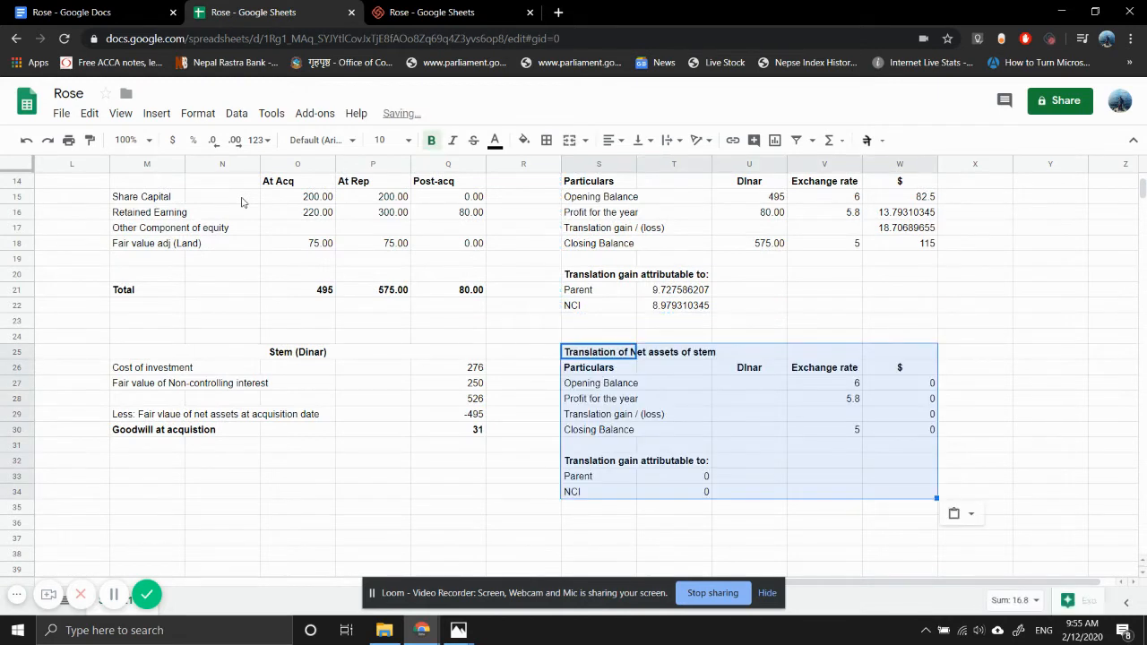
- Retitle the copied table in S25 as "Translation of goodwill of stem"
key(F2)
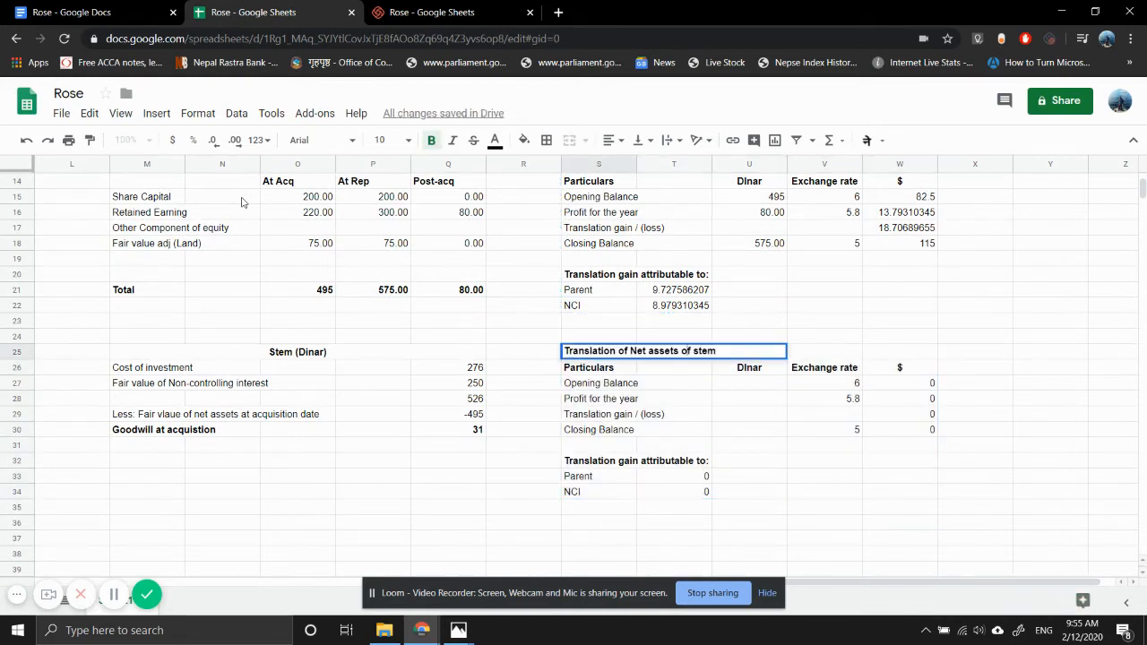
key(BackSpace)
key(BackSpace)
key(BackSpace)
key(BackSpace)
key(BackSpace)
key(BackSpace)
key(BackSpace)
key(BackSpace)
key(BackSpace)
key(BackSpace)
text(goodwill)
key(Return)
key(Down)
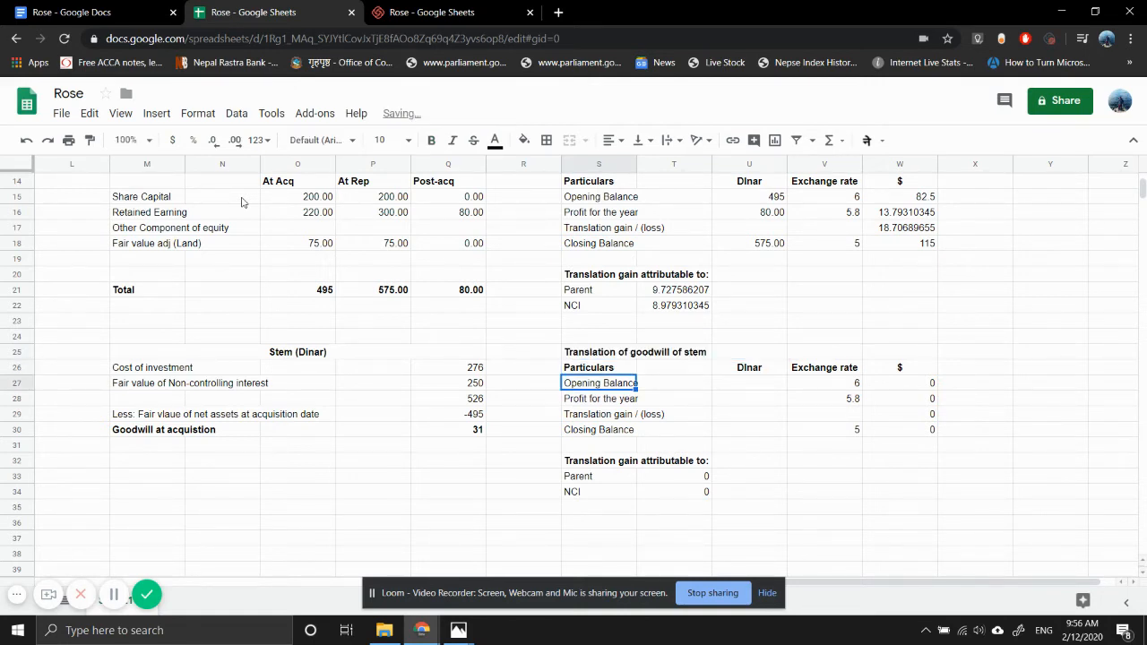
- Link the goodwill table's opening dinar balance in U27 to Stem's goodwill at acquisition with the formula =Q30
key(Right)
key(Right)
text(=)
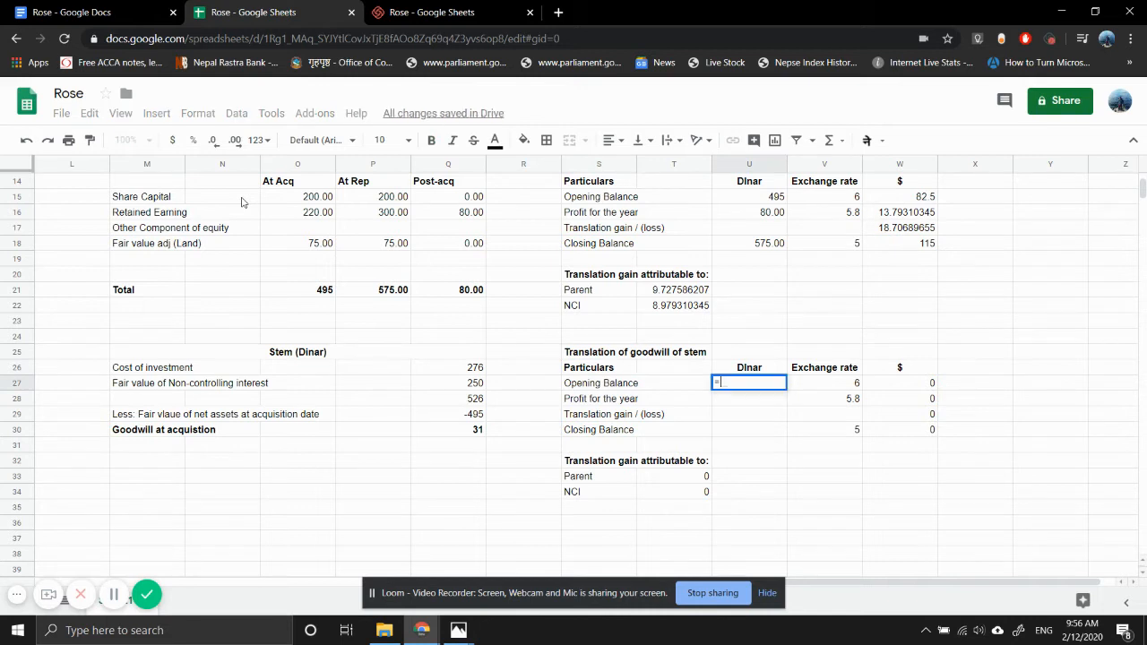
click(468, 434)
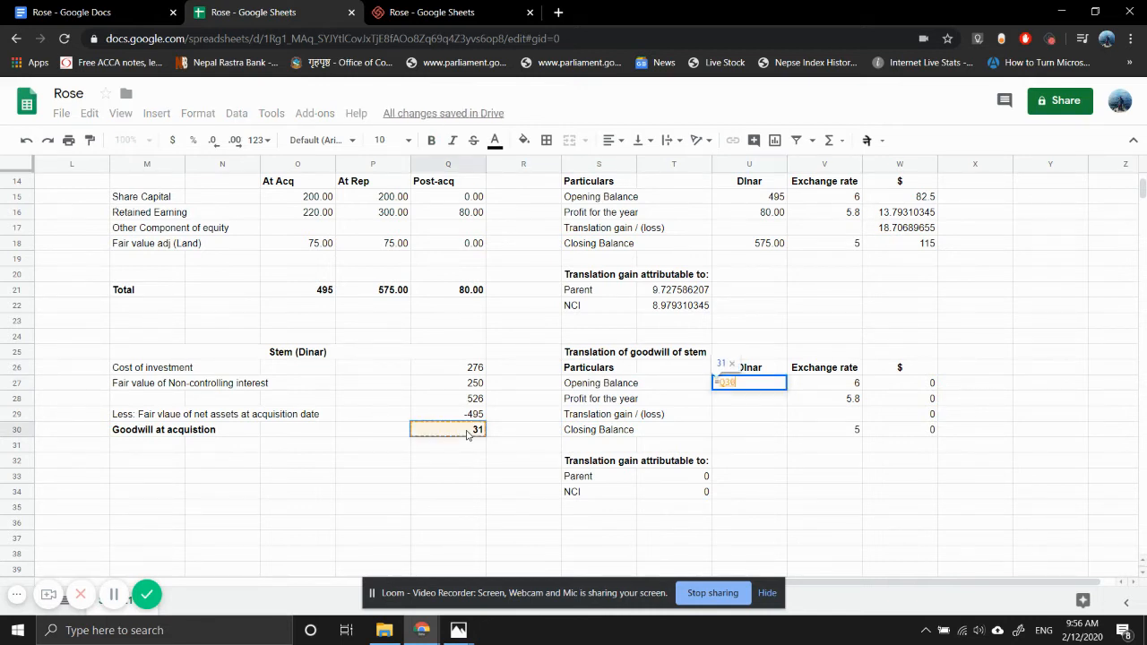
key(Return)
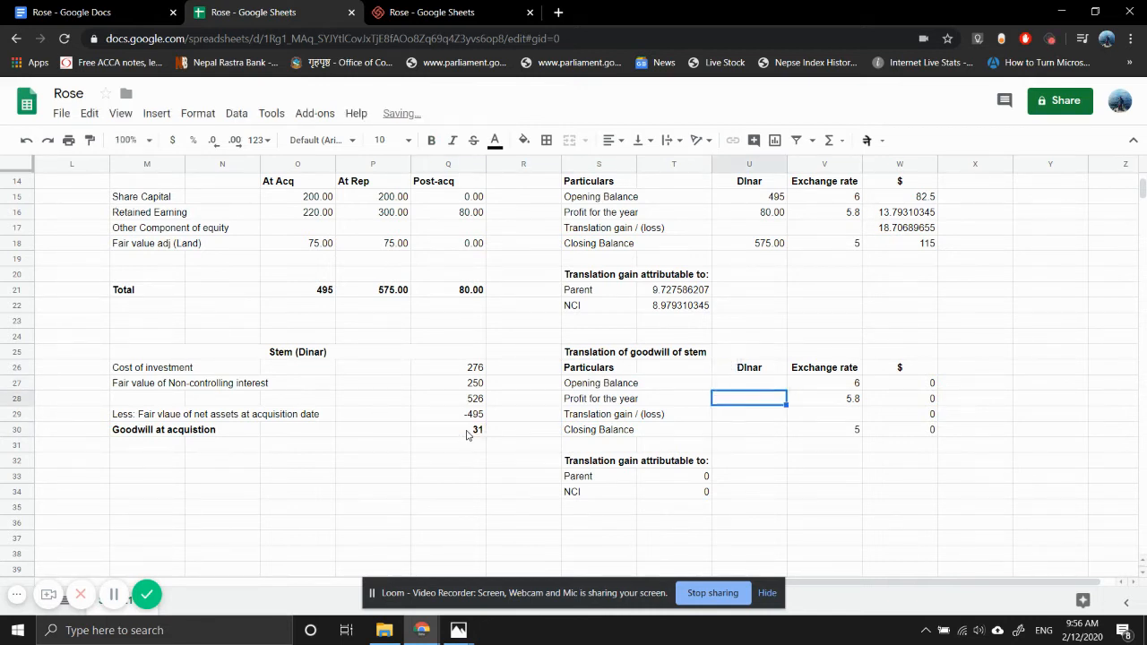
- Replace the profit label in S28 of the goodwill table with "Impairemnt for the year"
key(Left)
key(Left)
text(I)
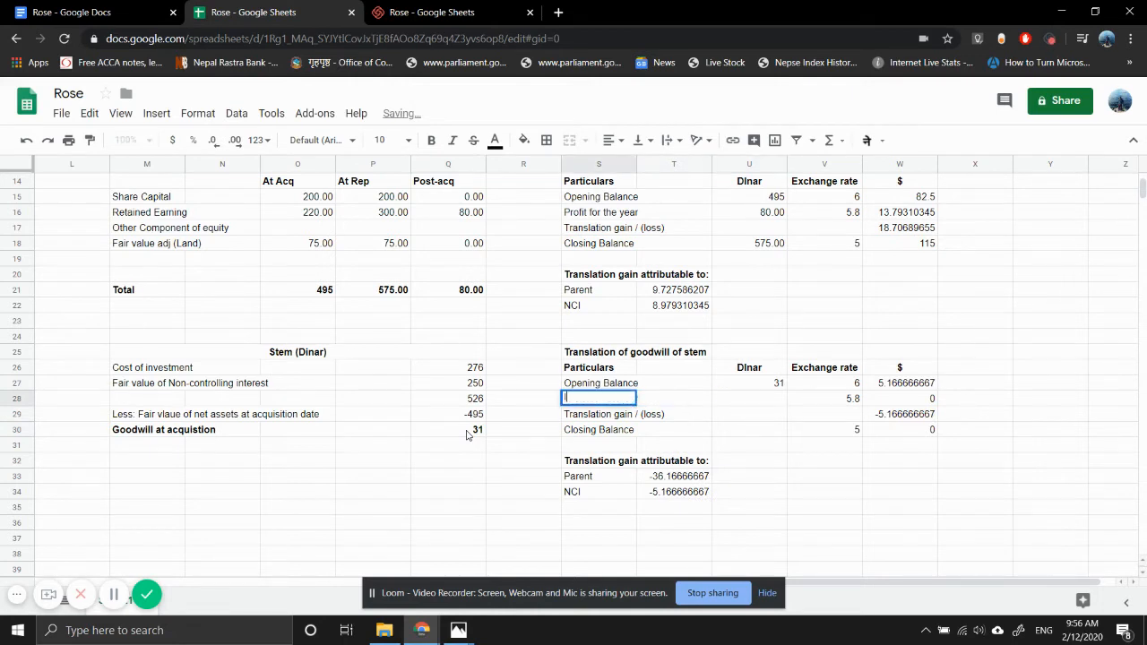
text(mpairem)
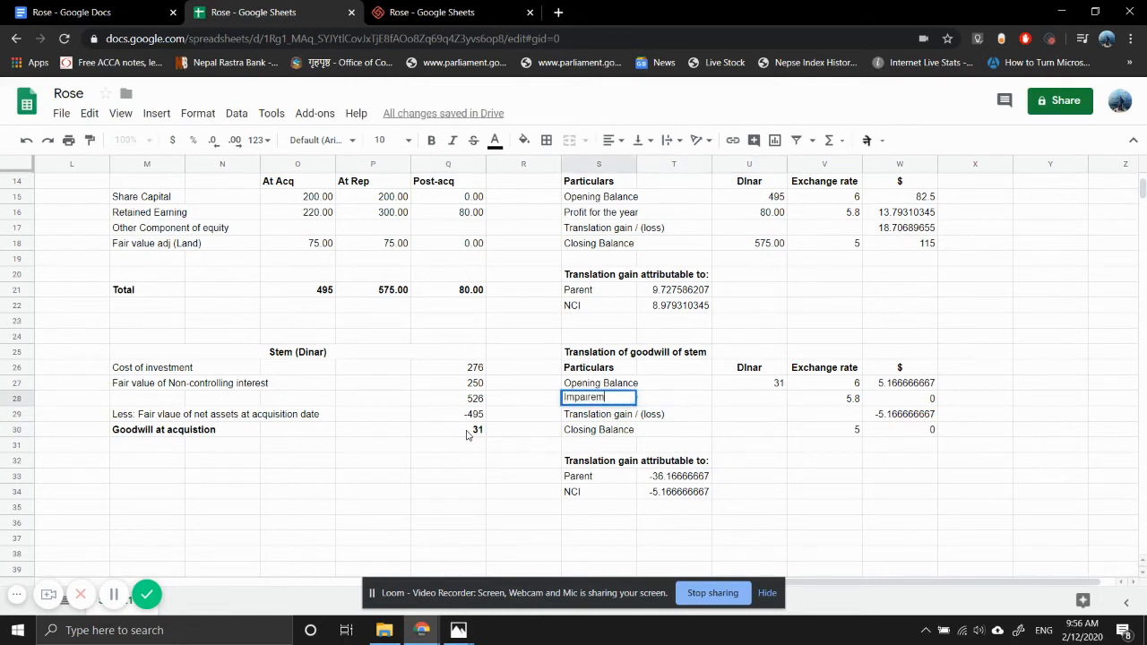
text(nt for the y)
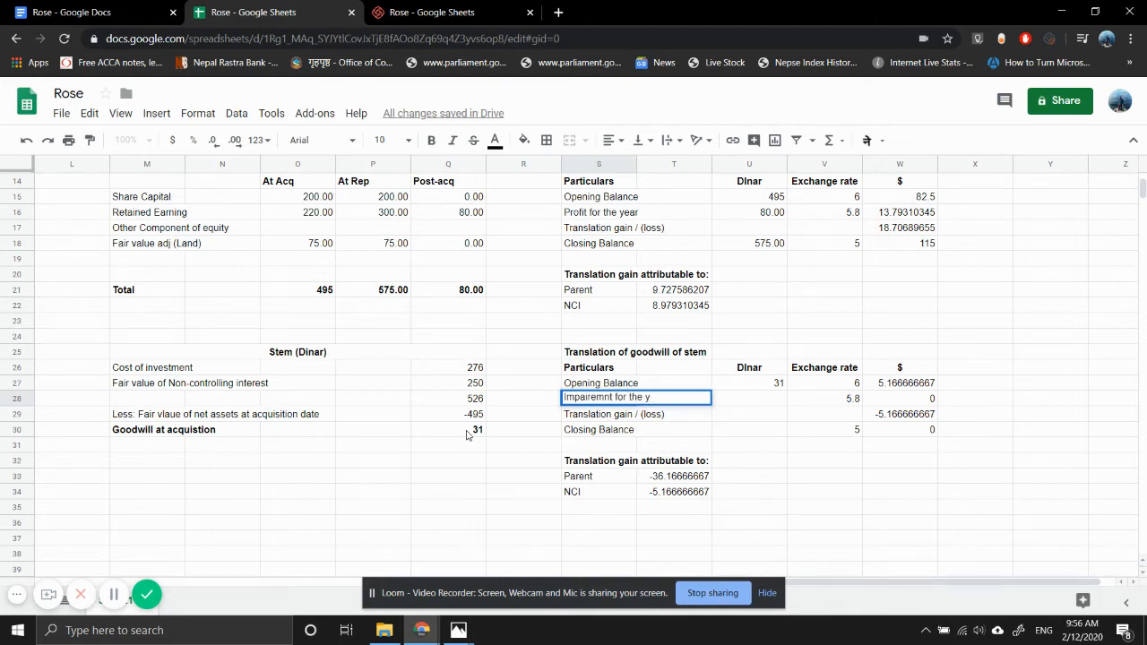
text(ear)
key(Return)
- Calculate the goodwill table's closing dinar balance in U30 by summing U27:U29
key(Right)
key(Right)
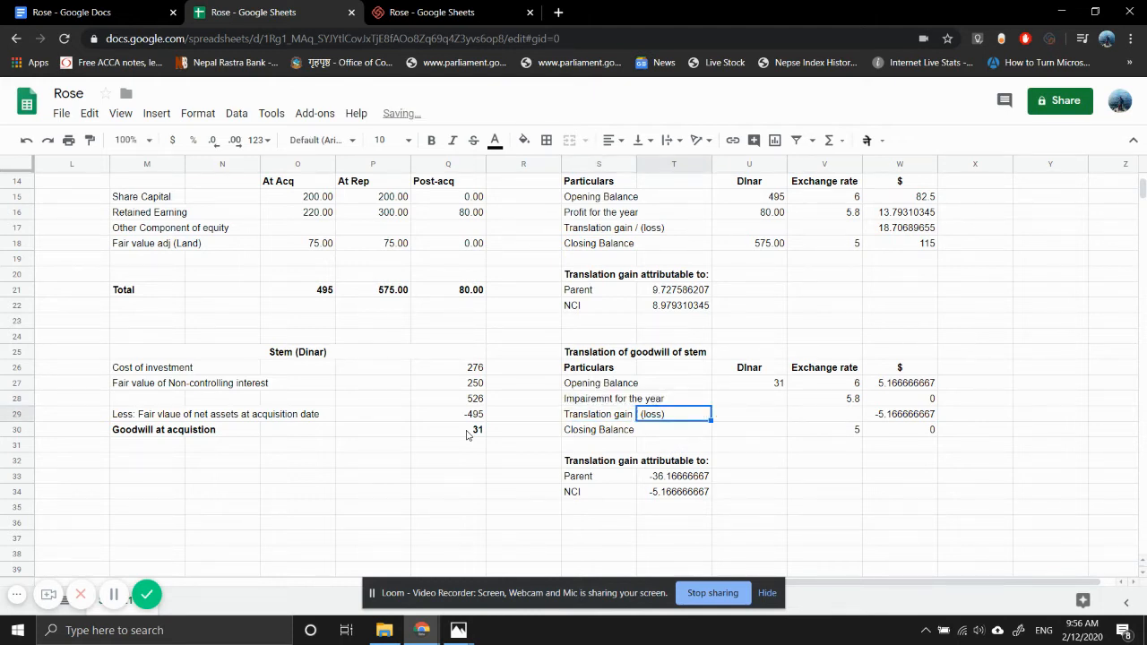
key(Down)
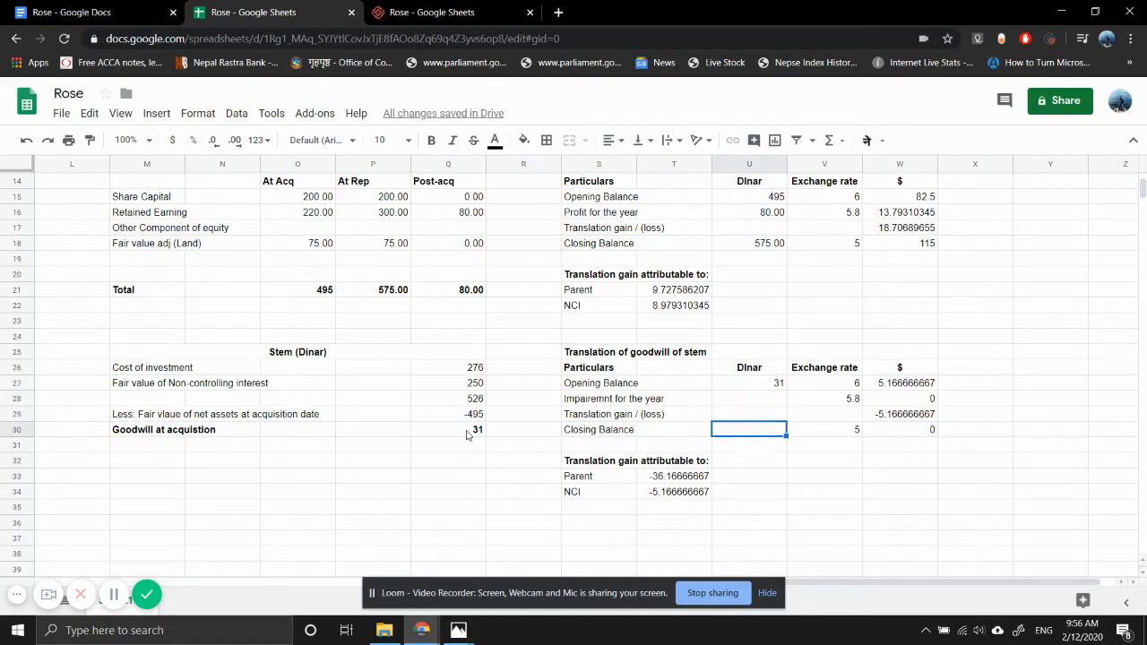
text(=S)
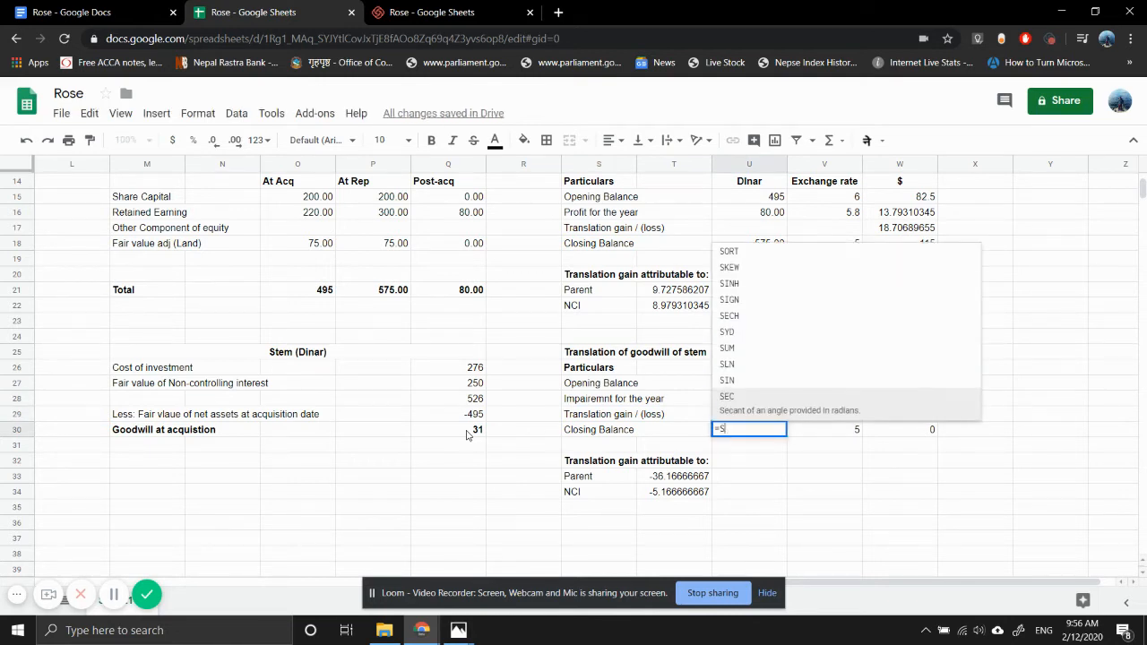
text(UM()
key(Up)
key(shift+Up)
key(shift+Up)
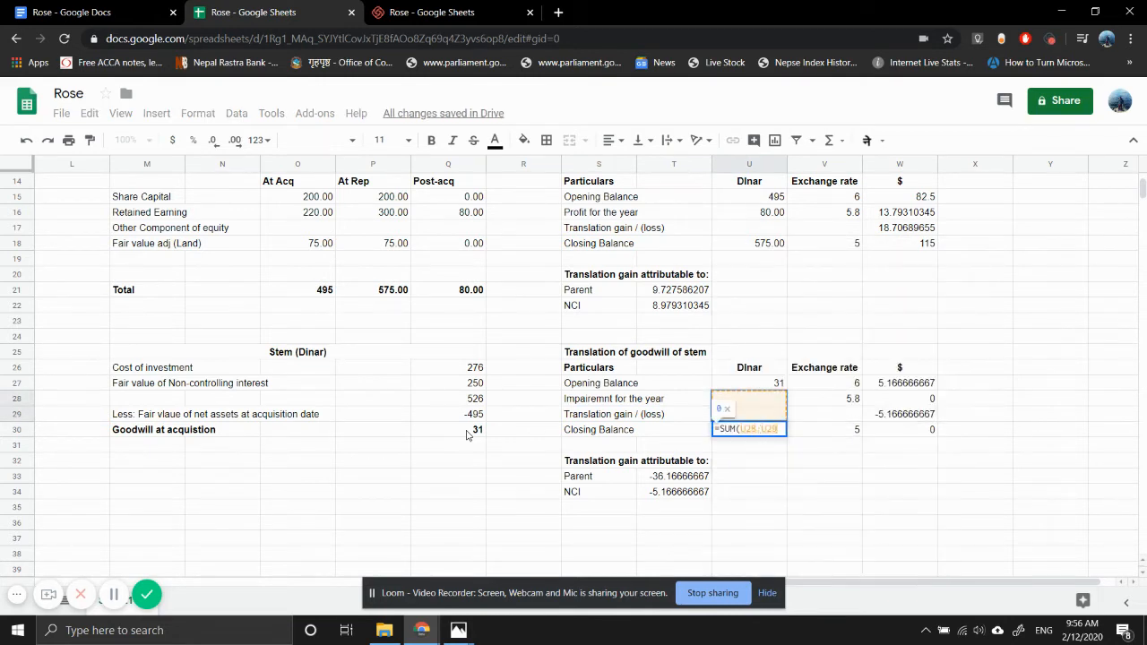
key(Return)
key(Up)
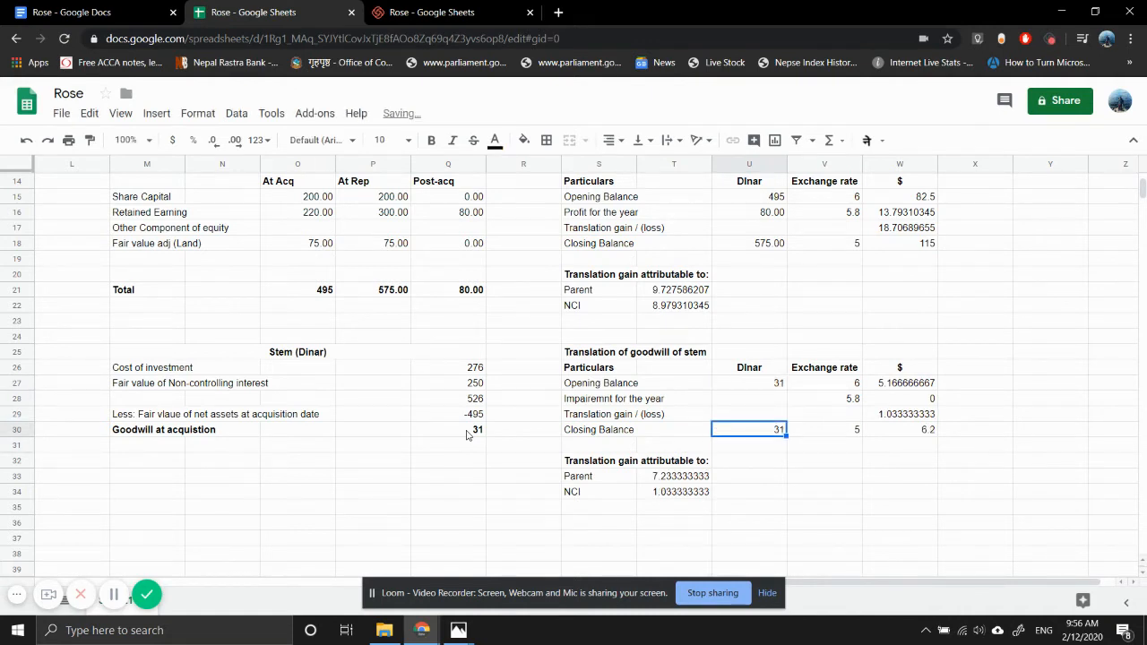
- Review the dollar amounts in the goodwill translation table and the parent's share of the gain in T33
key(Right)
key(Right)
key(Up)
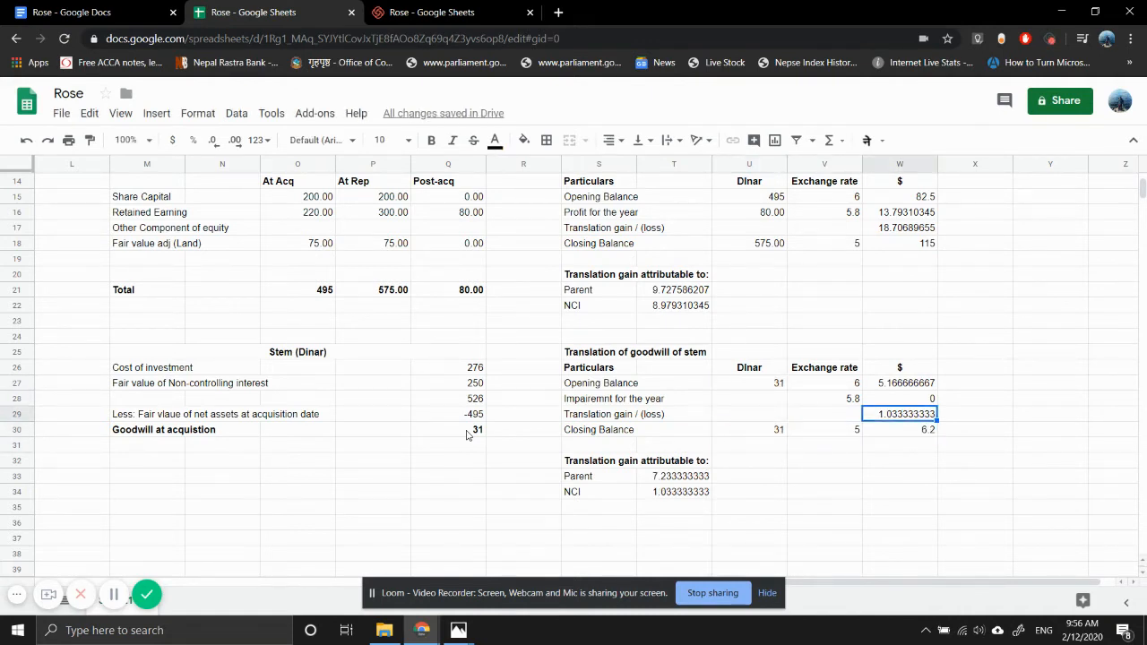
key(Up)
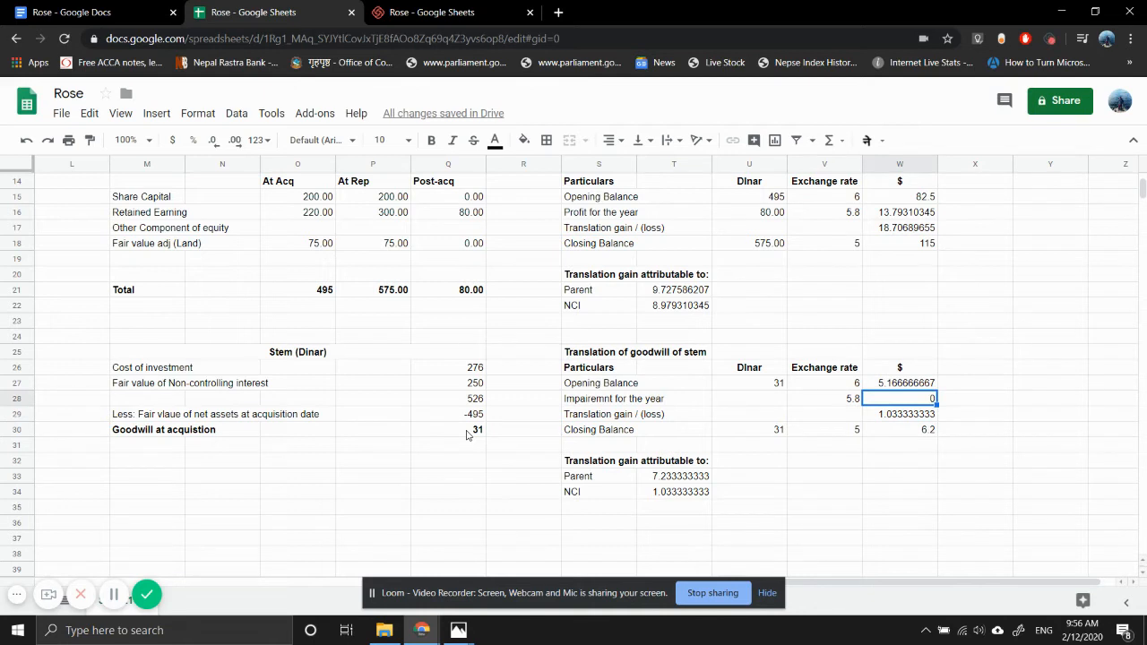
key(Down)
key(Left)
key(Left)
key(Left)
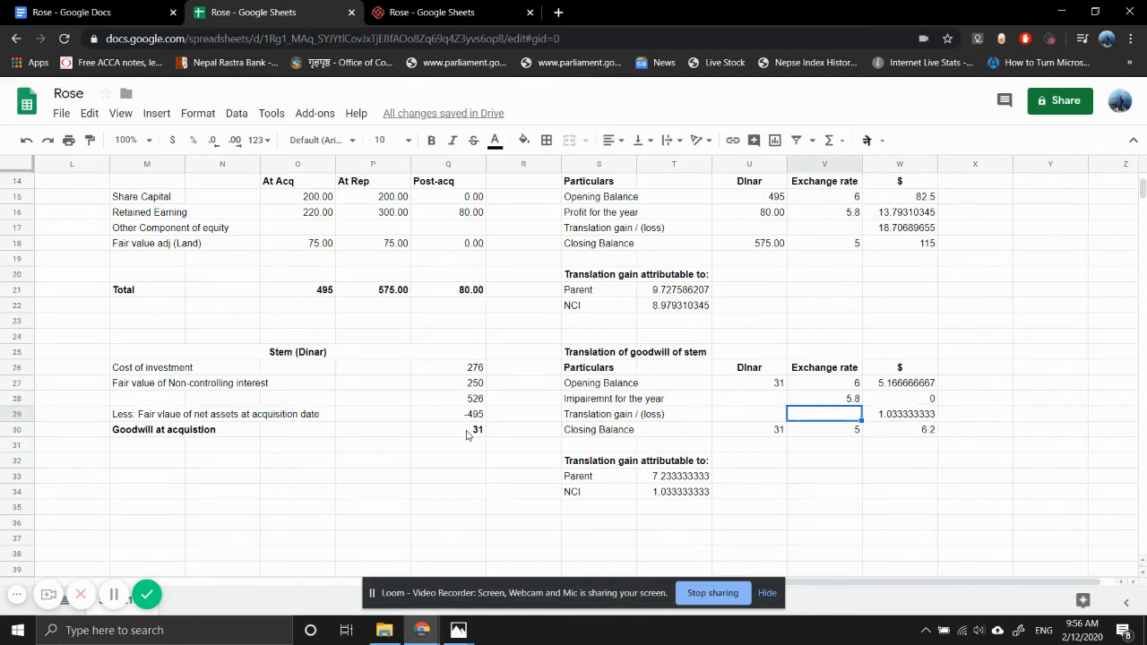
key(Down)
key(Down)
key(Down)
key(Down)
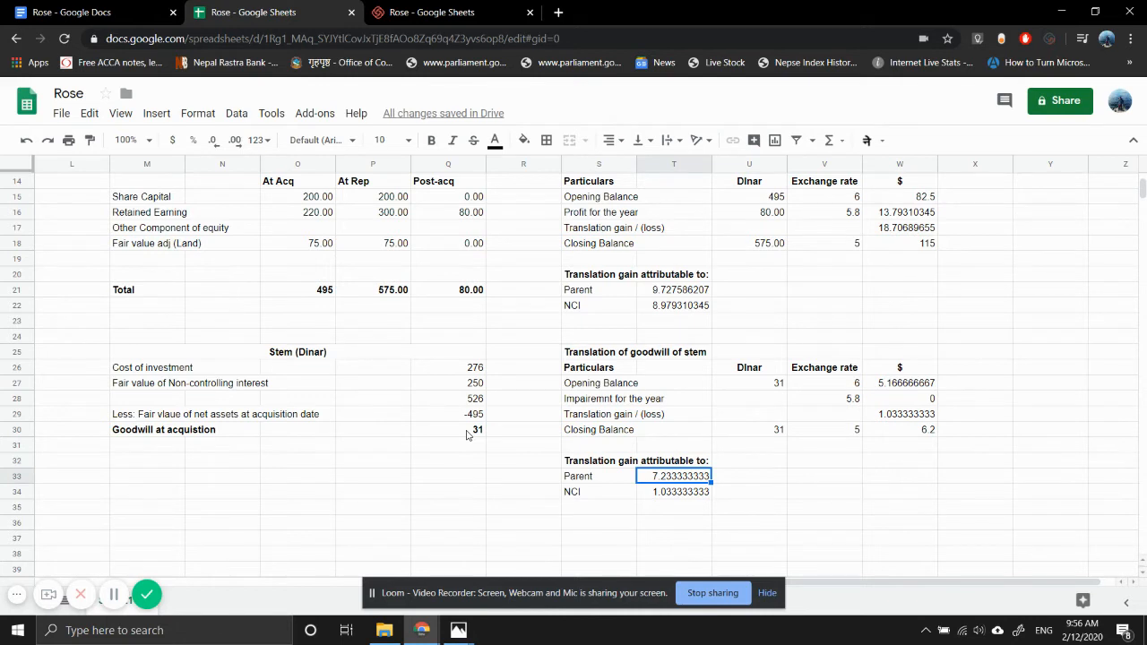
- Inspect the parent's share formula in T33 and locate the parent's ownership percentage in Stem in K4
key(F2)
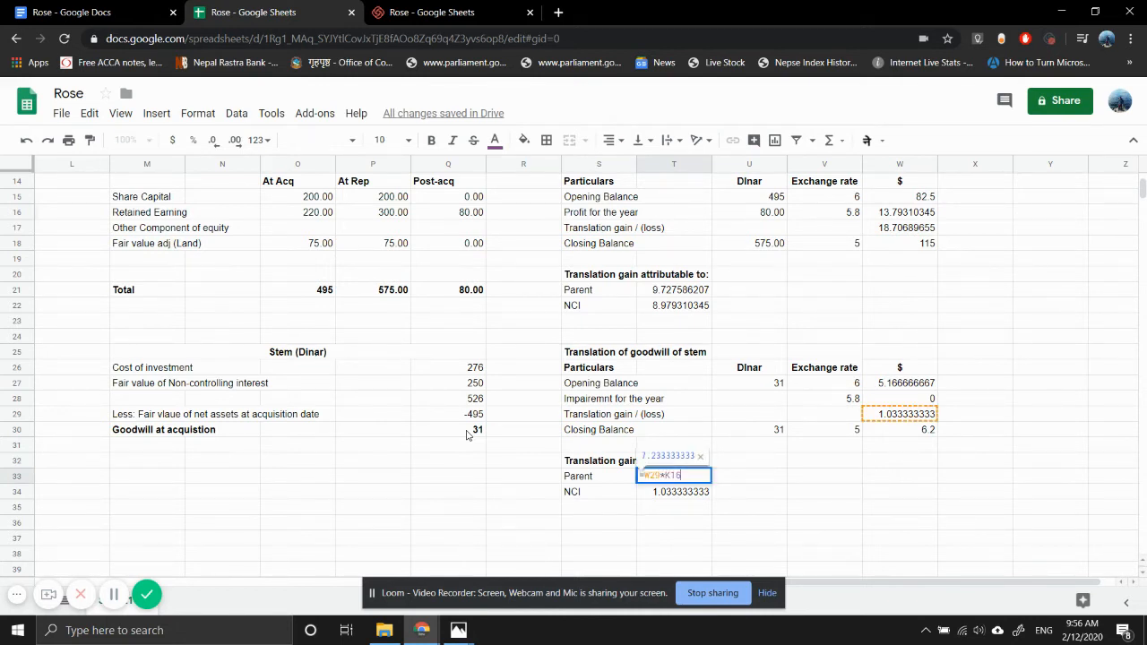
scroll(227, 258, up, 5)
scroll(227, 258, left, 3)
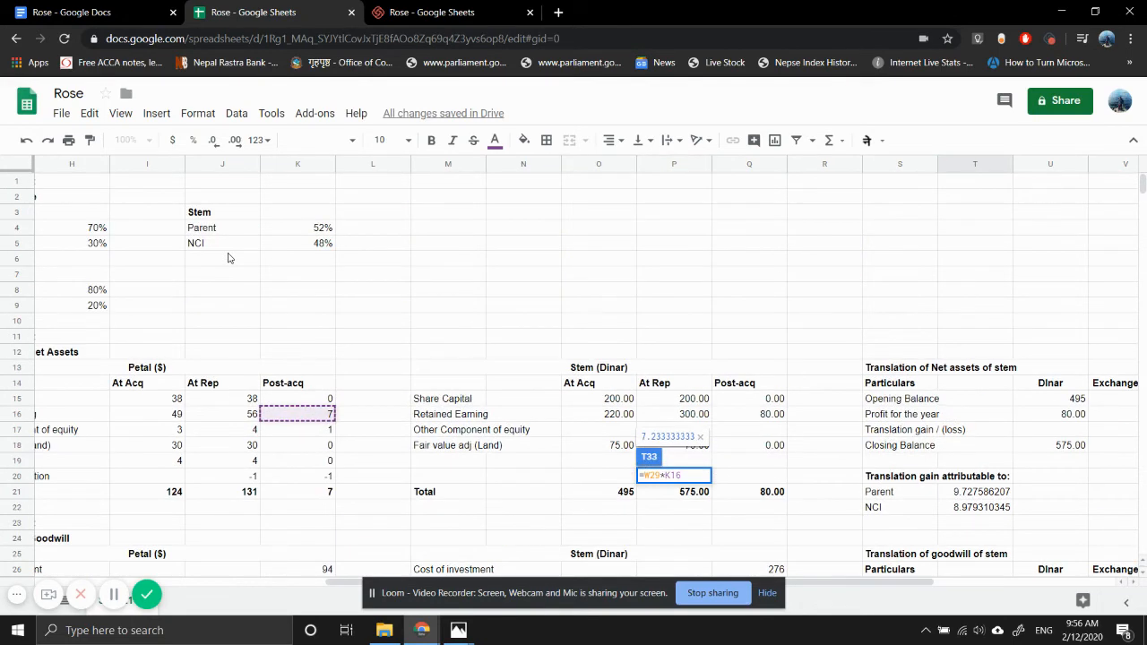
click(313, 231)
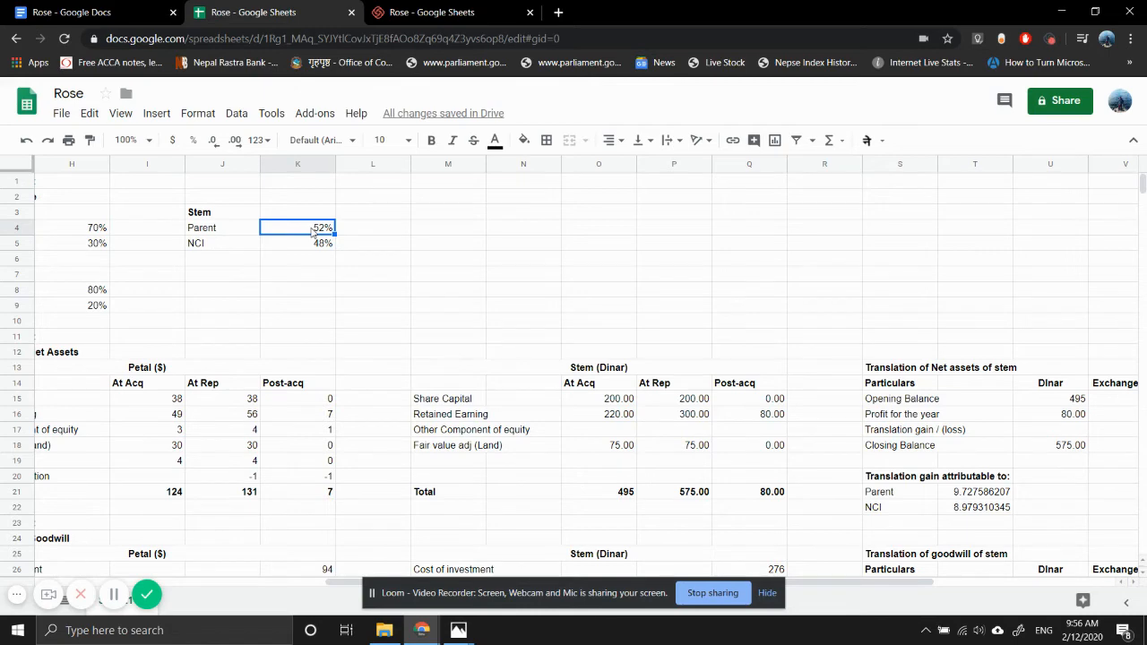
double_click(312, 229)
key(Return)
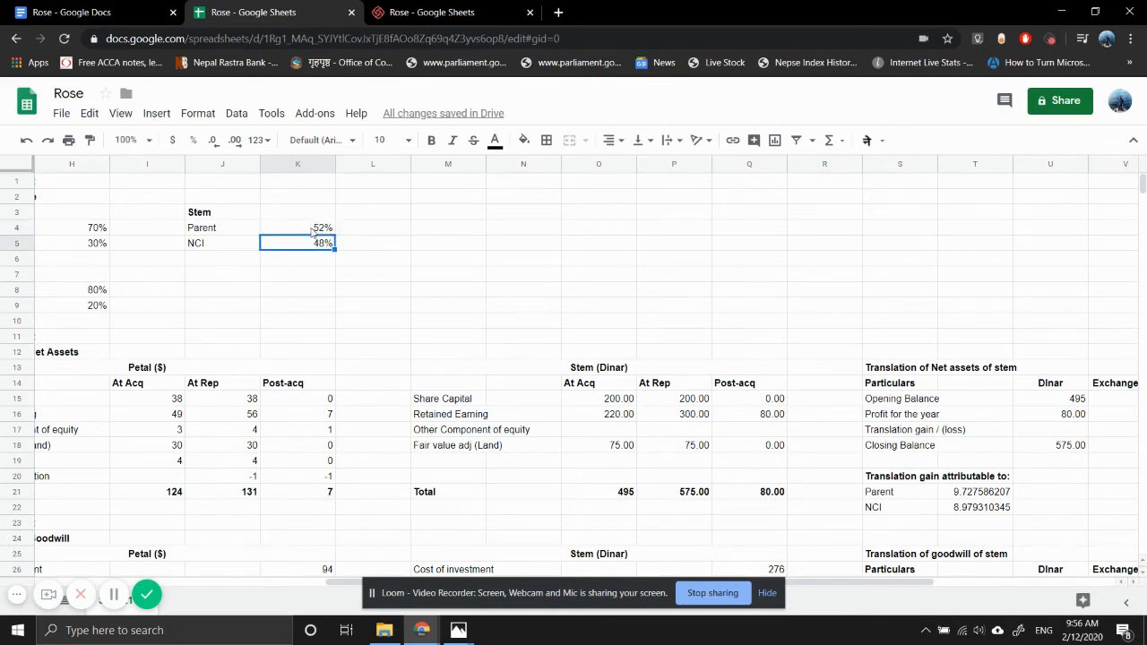
- Correct the parent's share of the goodwill translation gain in T33 to =W29*K4
scroll(397, 346, down, 5)
scroll(396, 346, right, 1)
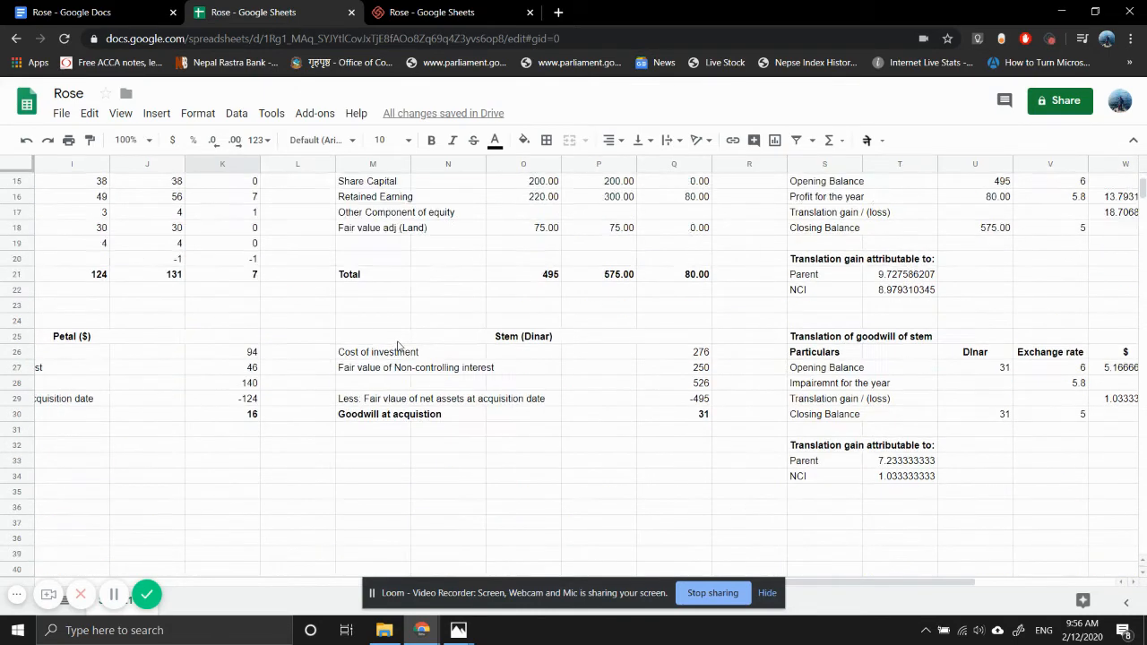
scroll(819, 422, right, 4)
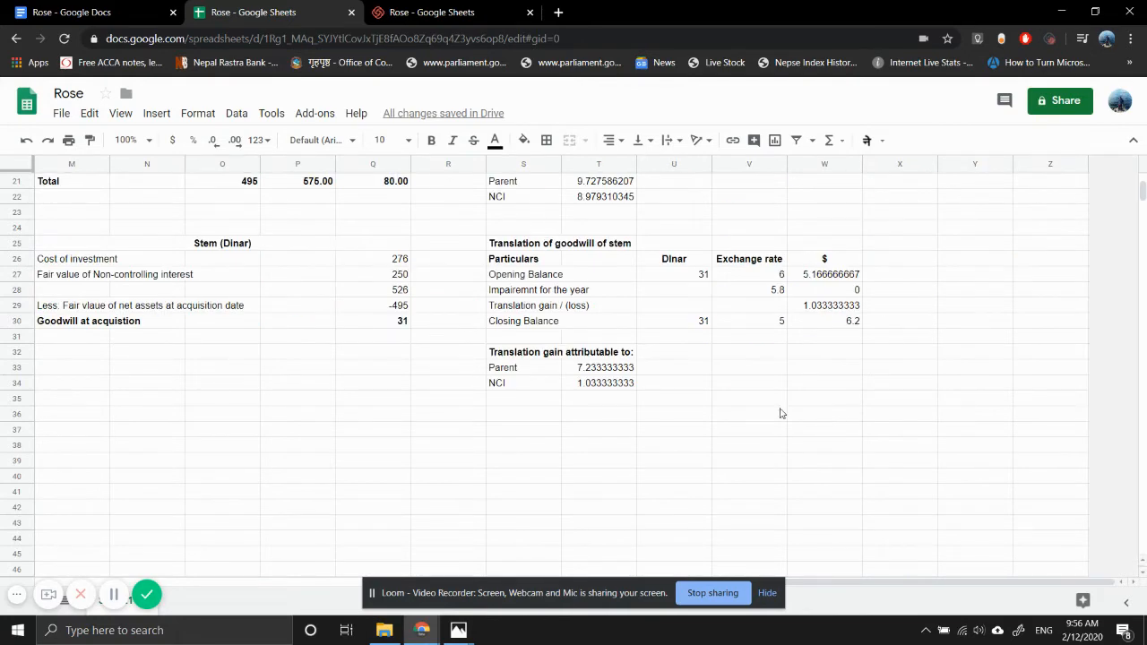
click(611, 369)
double_click(611, 368)
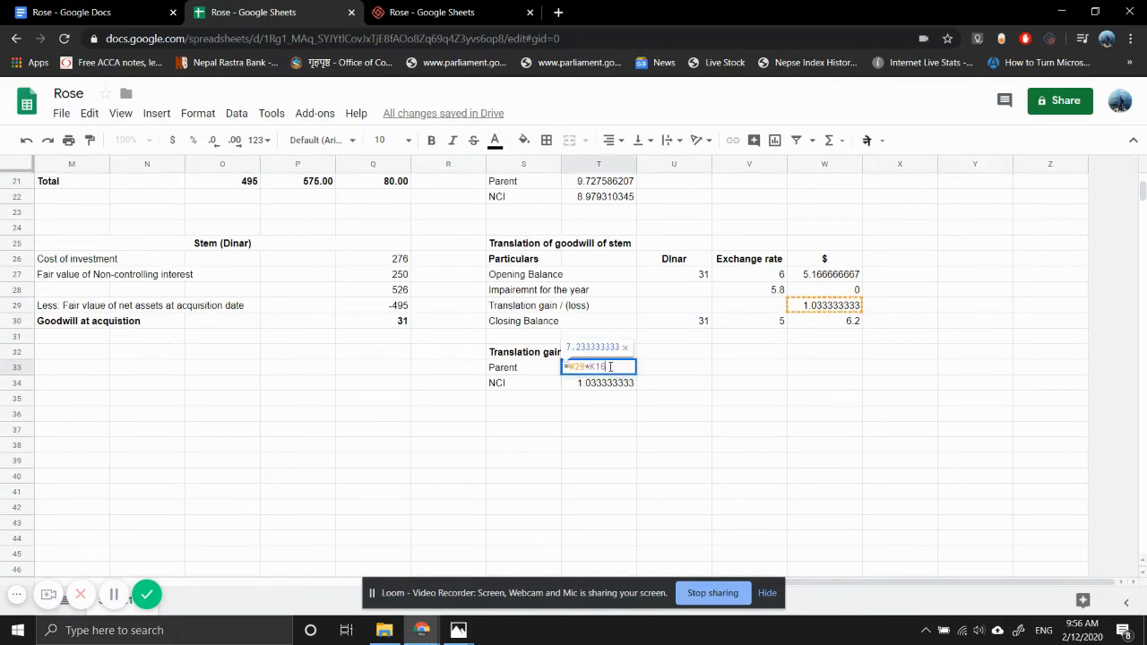
key(BackSpace)
key(BackSpace)
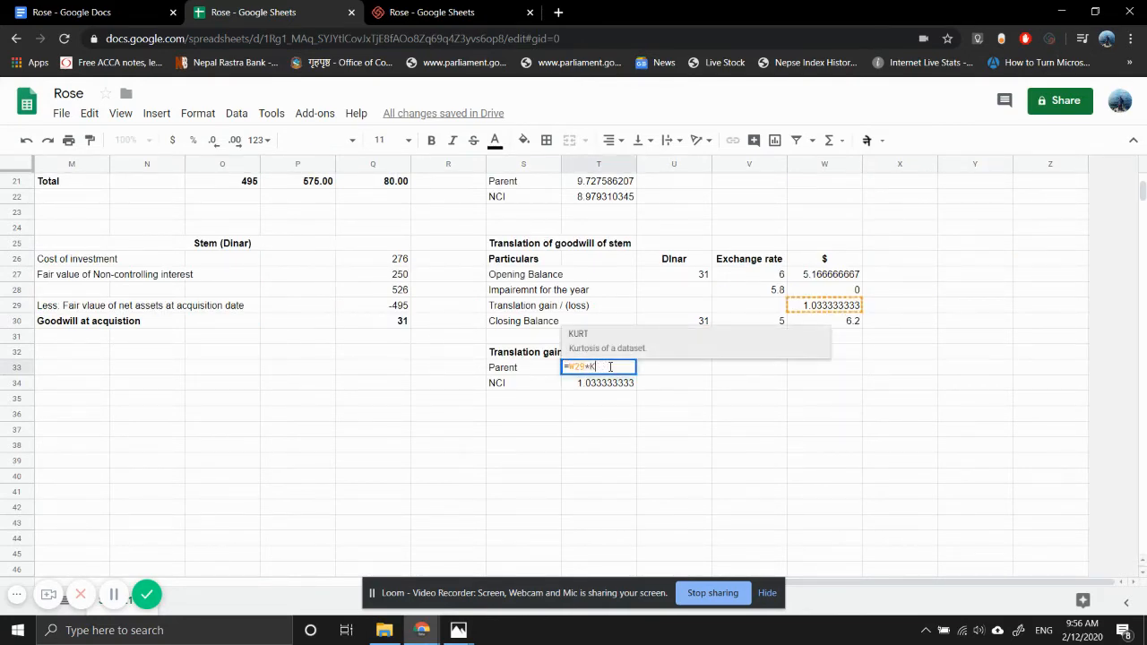
text(4)
key(Return)
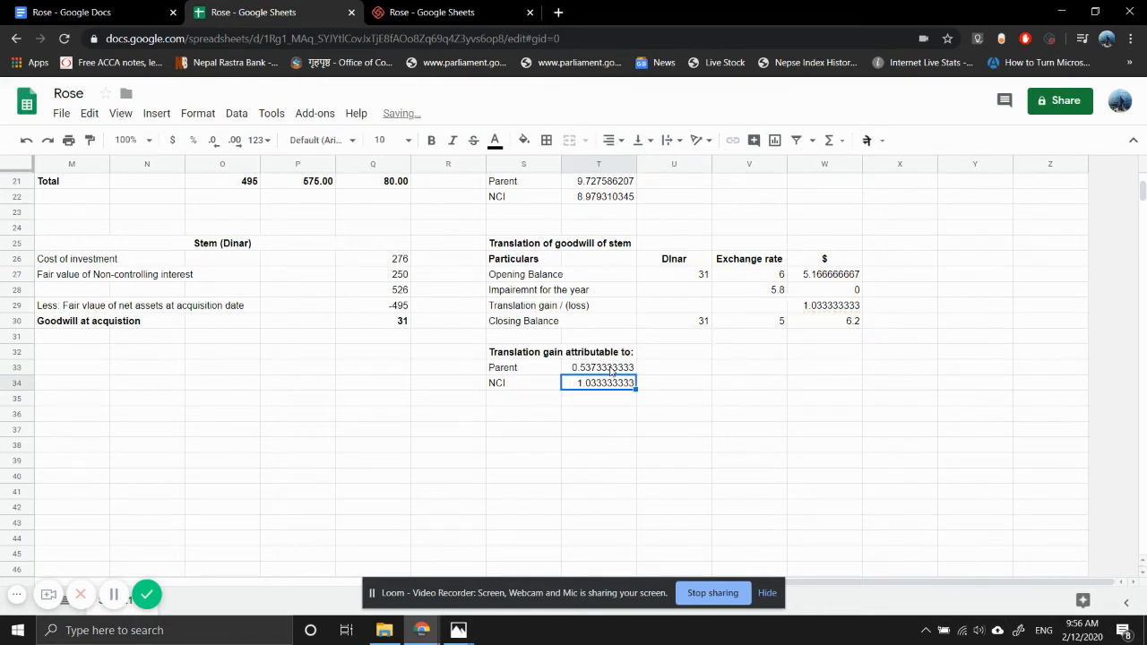
- Correct the NCI's share of the goodwill translation gain in T34 to =W29*K5
key(Return)
key(BackSpace)
key(BackSpace)
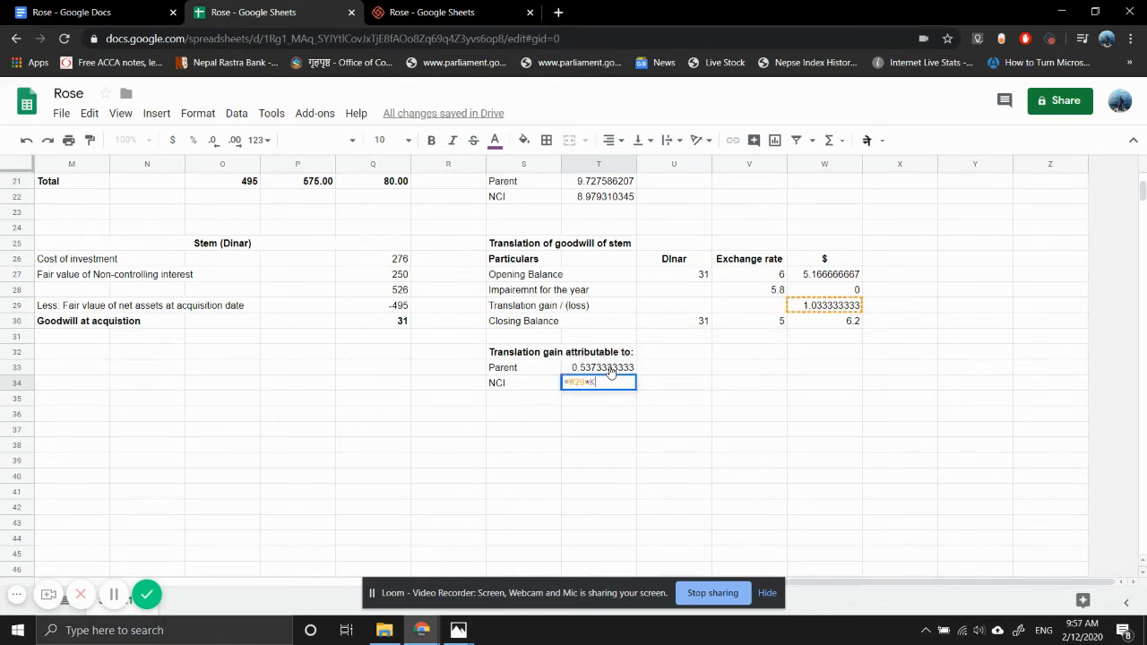
text(5)
key(Return)
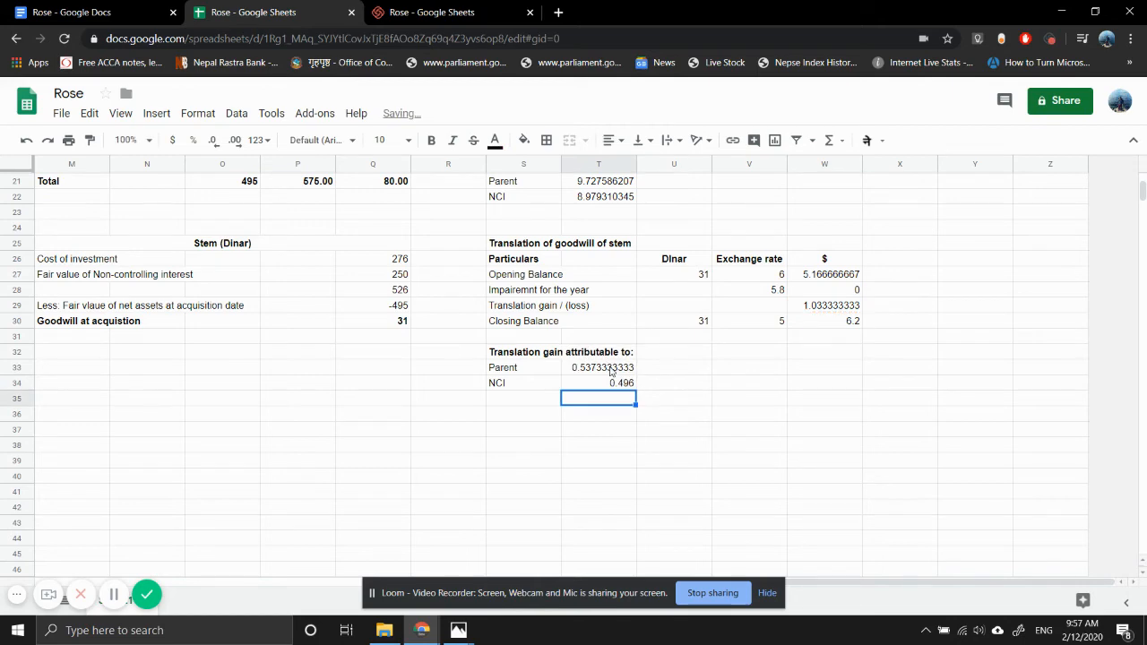
- Review the group structure, net assets and goodwill working notes for Petal and Stem, including the goodwill translation table
scroll(327, 394, left, 1)
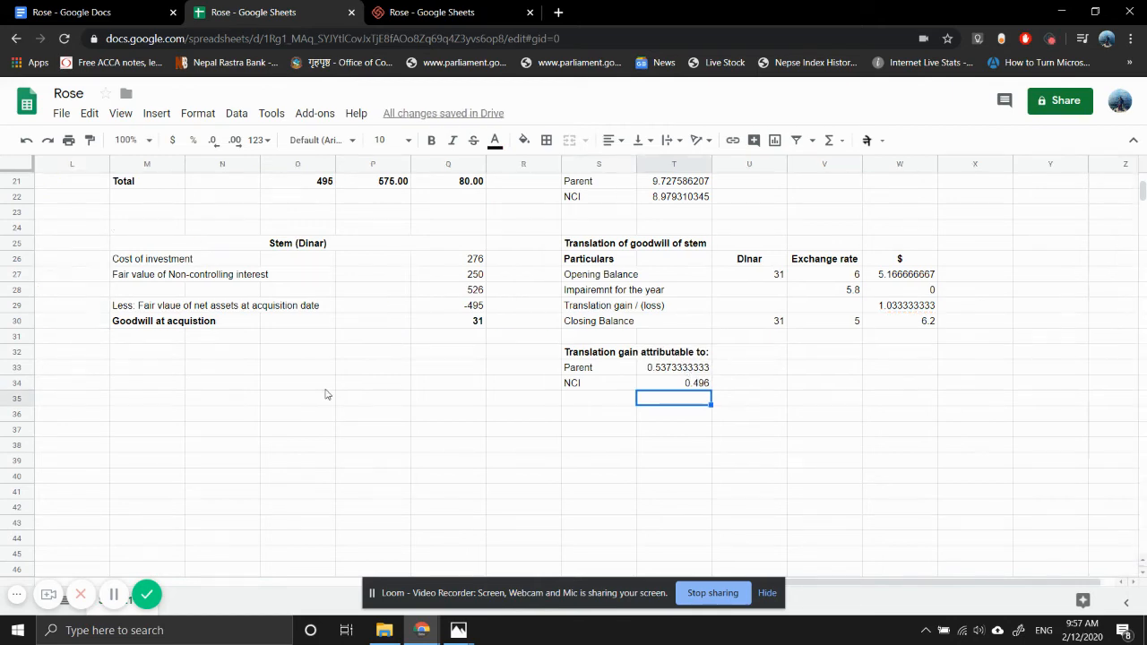
scroll(327, 394, left, 5)
scroll(325, 391, up, 5)
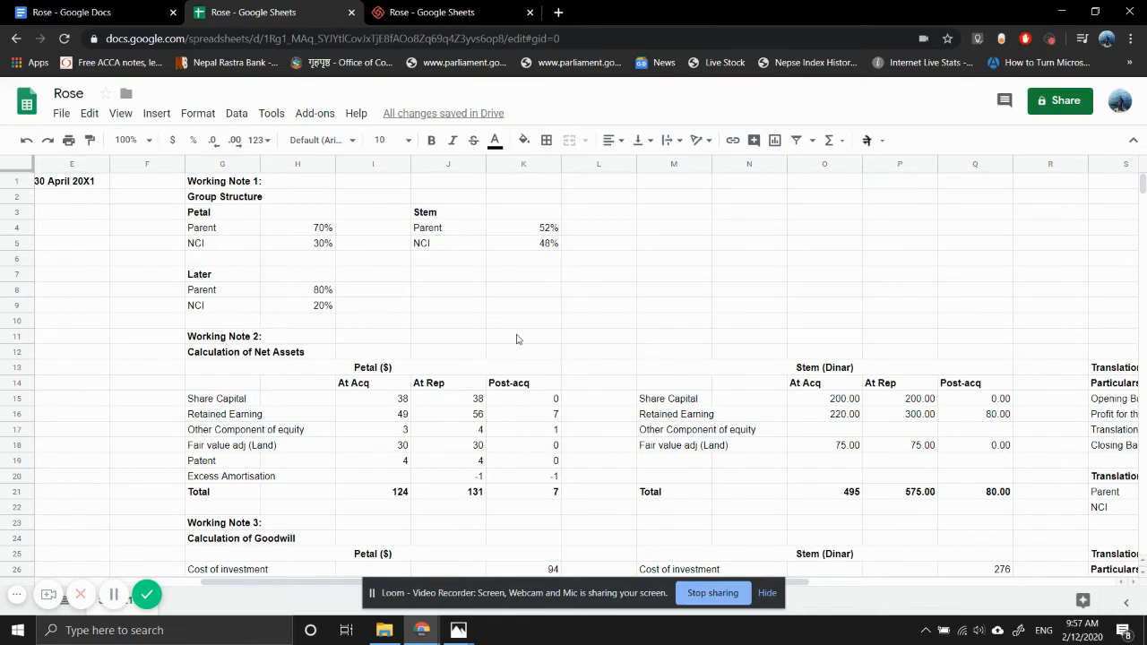
scroll(517, 339, down, 3)
scroll(516, 339, right, 4)
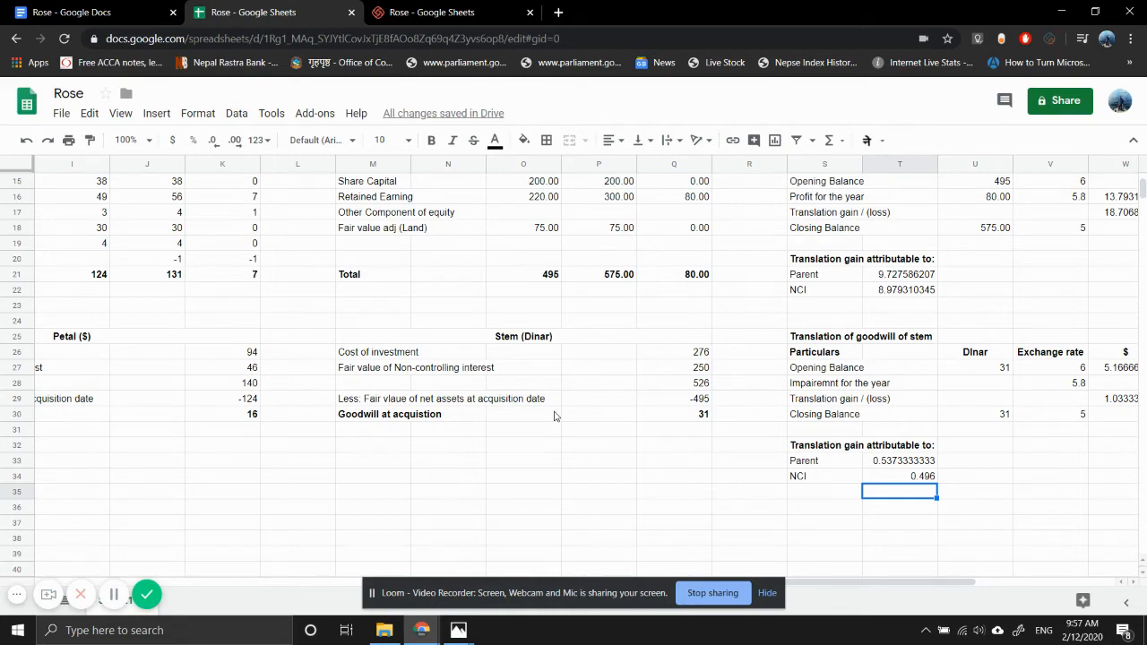
scroll(553, 415, up, 1)
scroll(554, 415, left, 6)
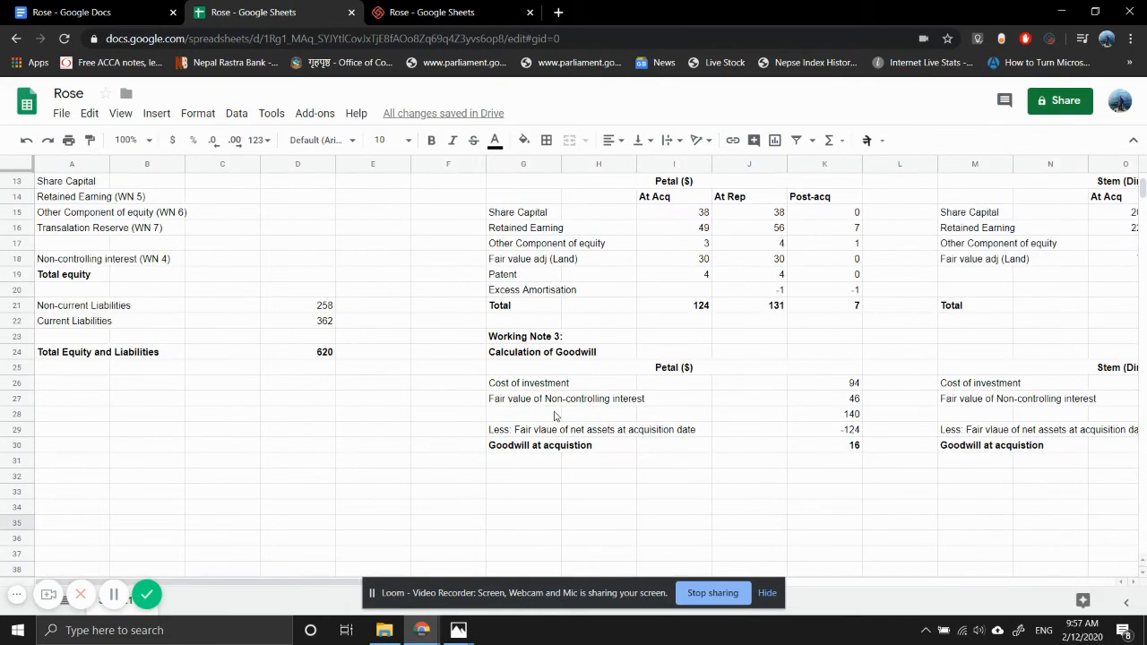
scroll(553, 415, up, 4)
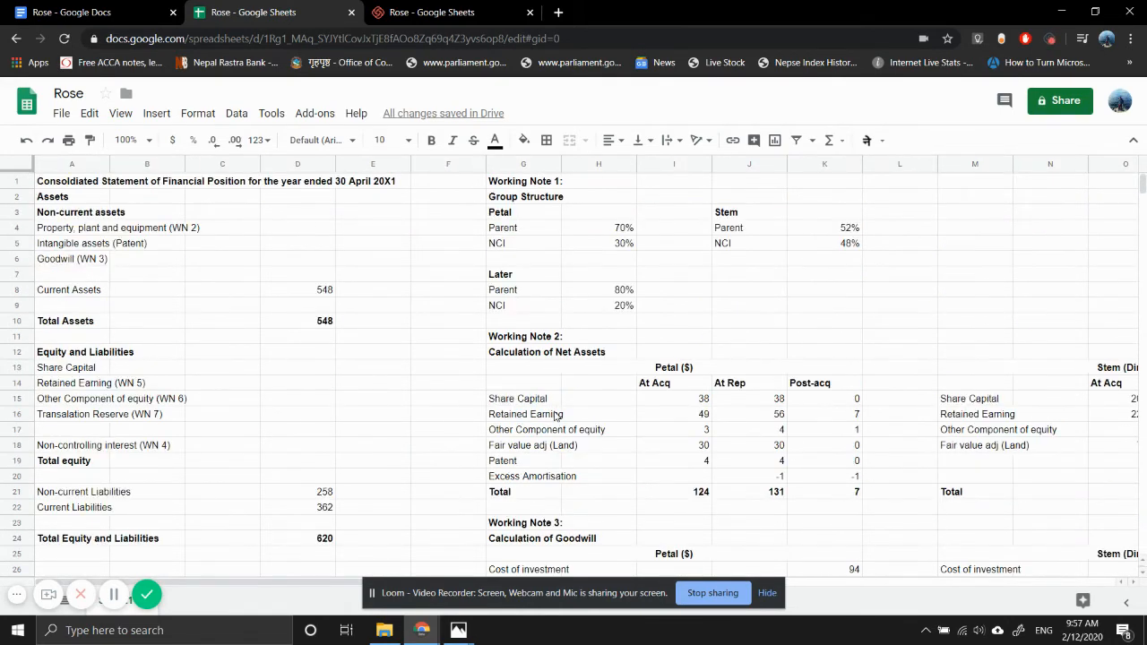
- Enter total goodwill in D6 of the statement as =K30+W30, adding Petal's goodwill and Stem's translated closing balance
click(289, 264)
text(=)
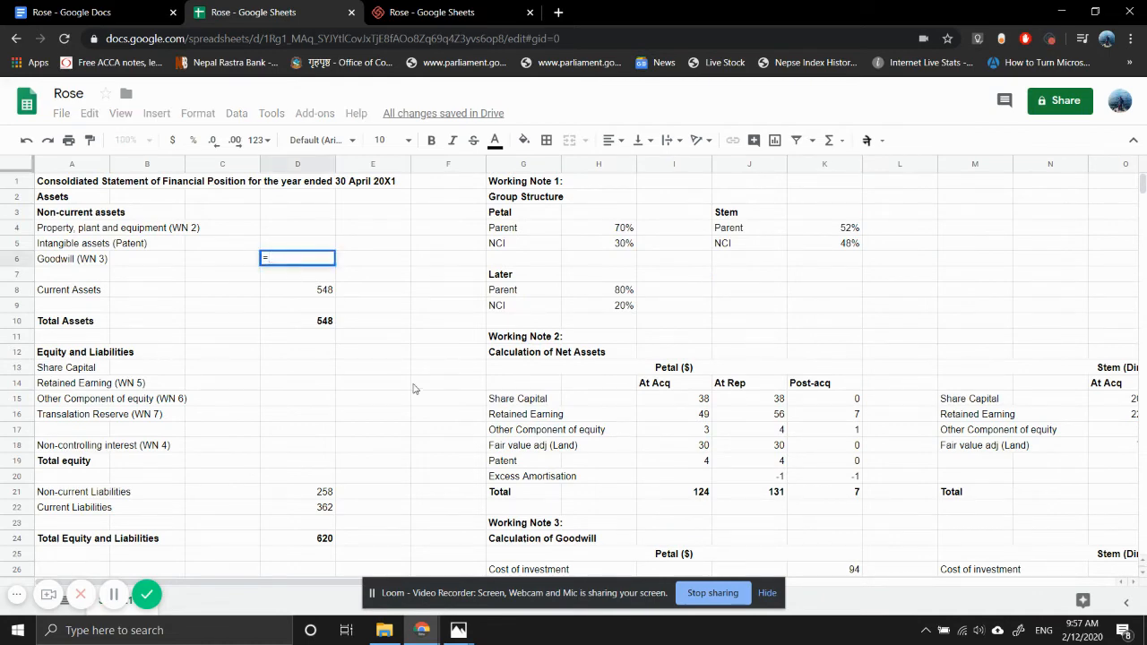
scroll(414, 390, down, 4)
scroll(414, 390, right, 2)
scroll(414, 390, down, 1)
scroll(414, 389, right, 1)
click(597, 402)
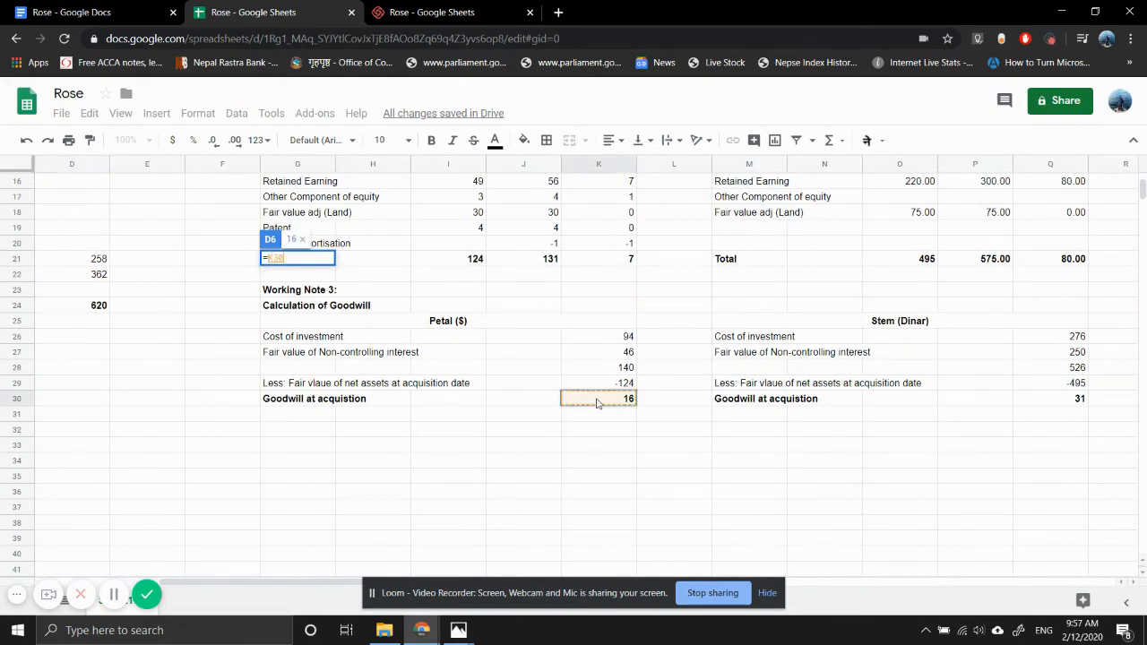
text(+)
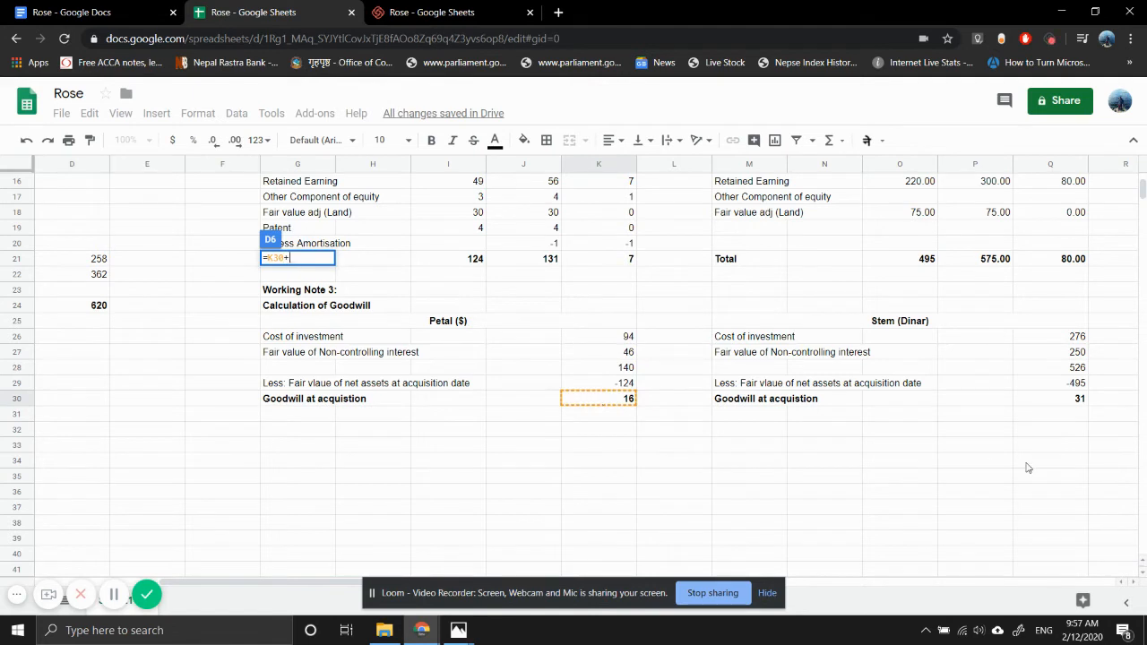
scroll(1027, 467, right, 3)
scroll(1028, 467, right, 1)
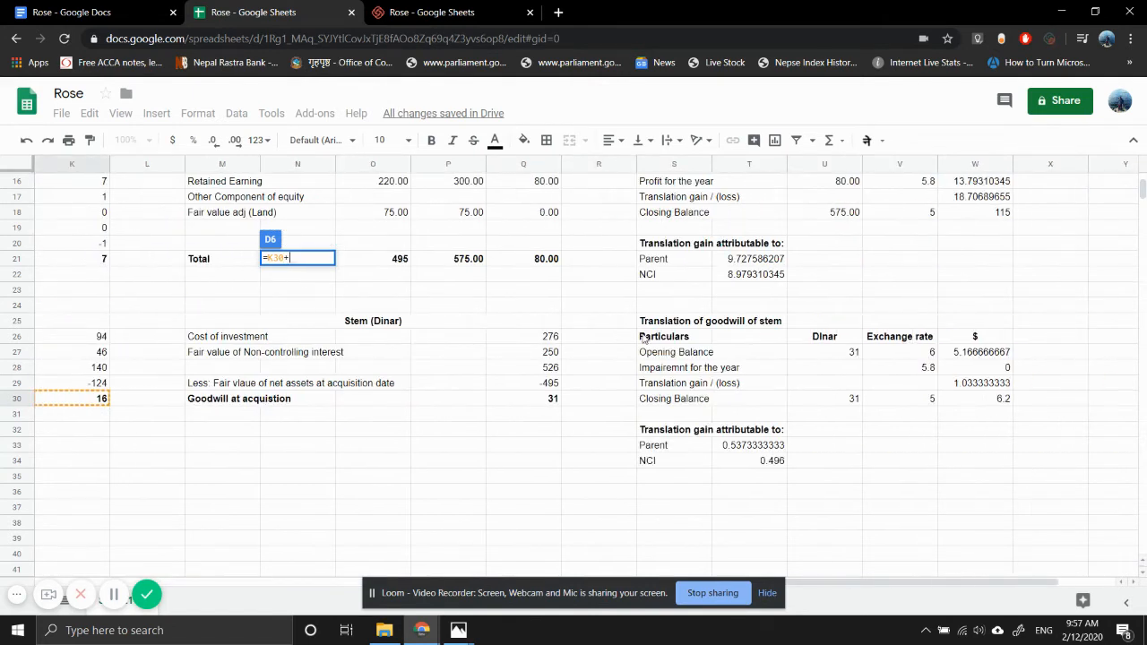
click(989, 405)
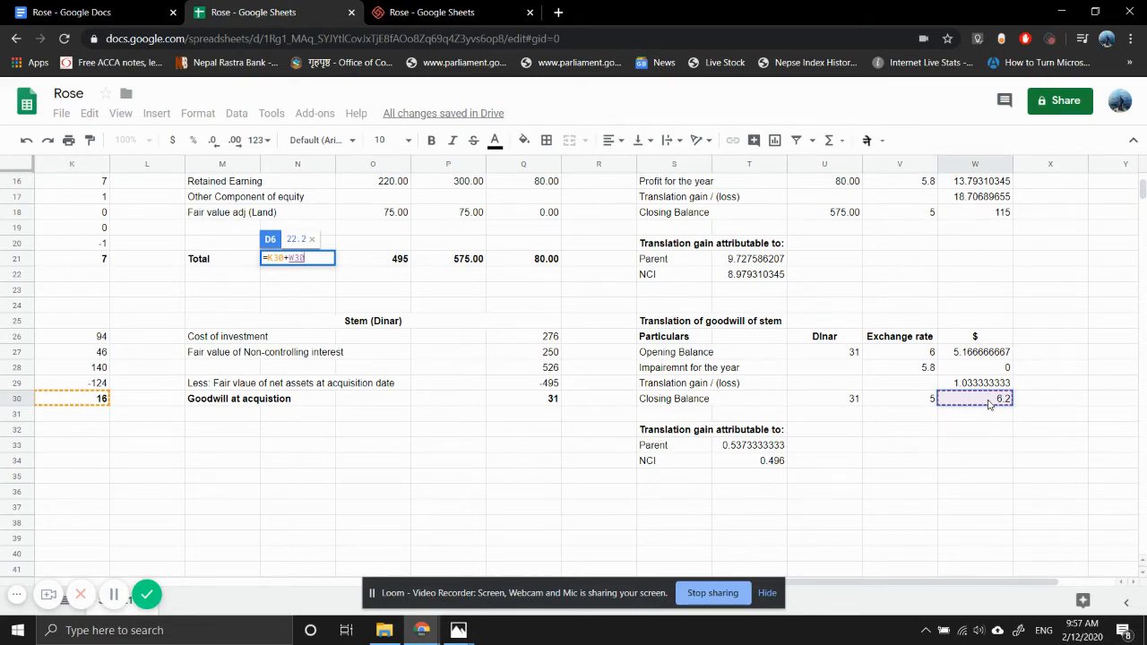
key(Return)
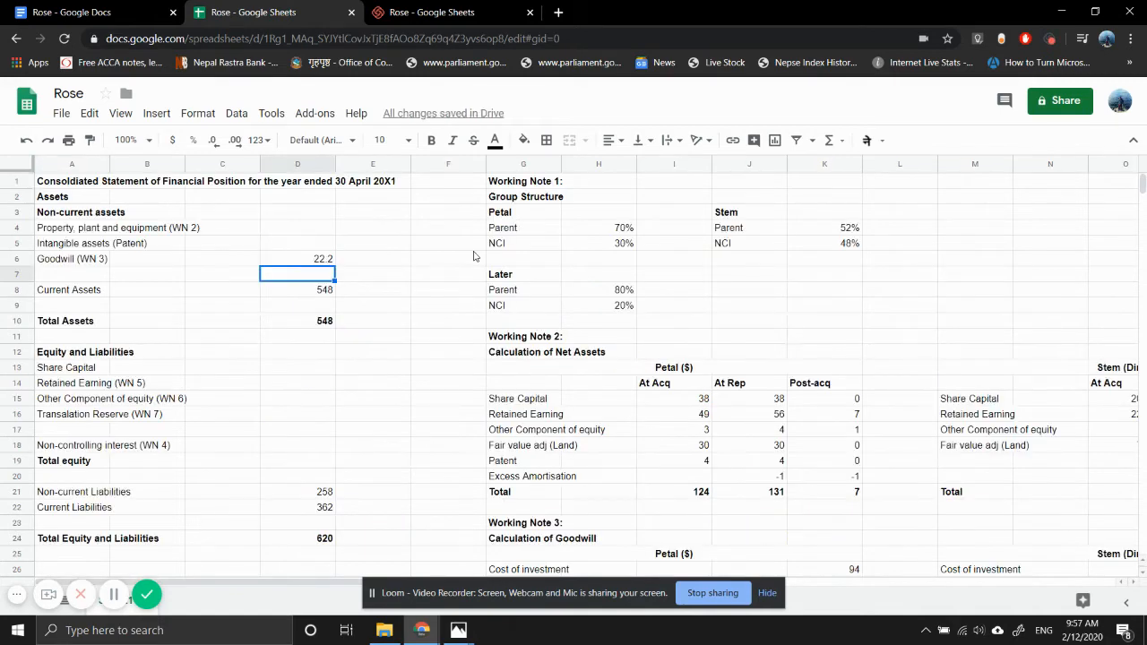
- Enter the heading Working Note 4 in G36, below Petal's goodwill calculation
scroll(662, 338, down, 5)
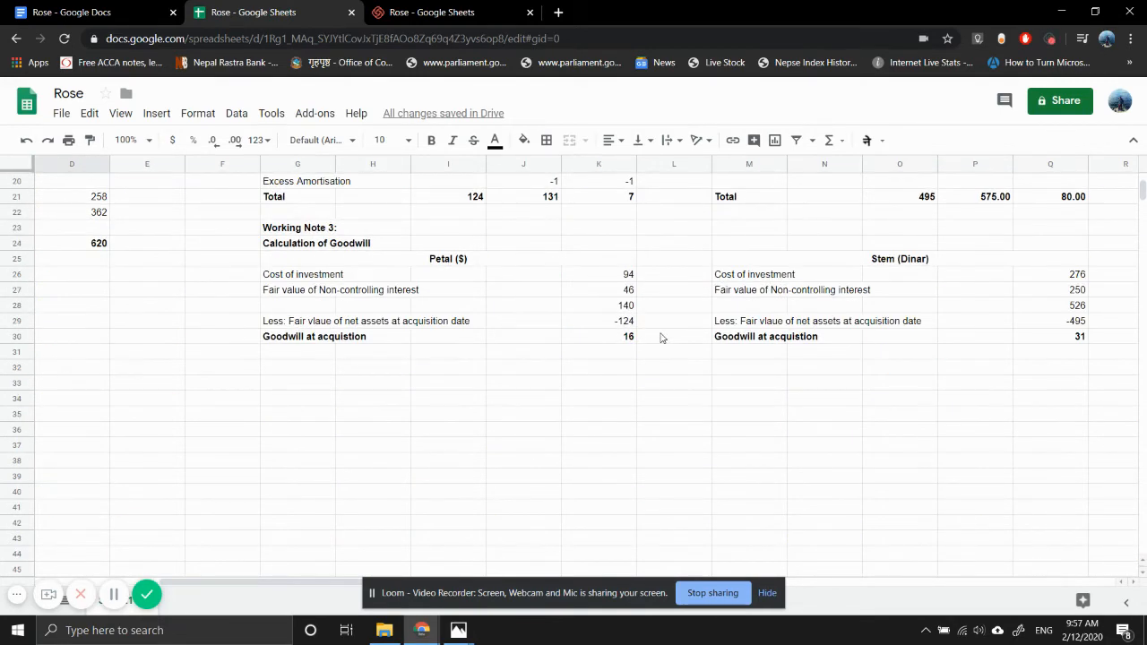
scroll(661, 338, right, 3)
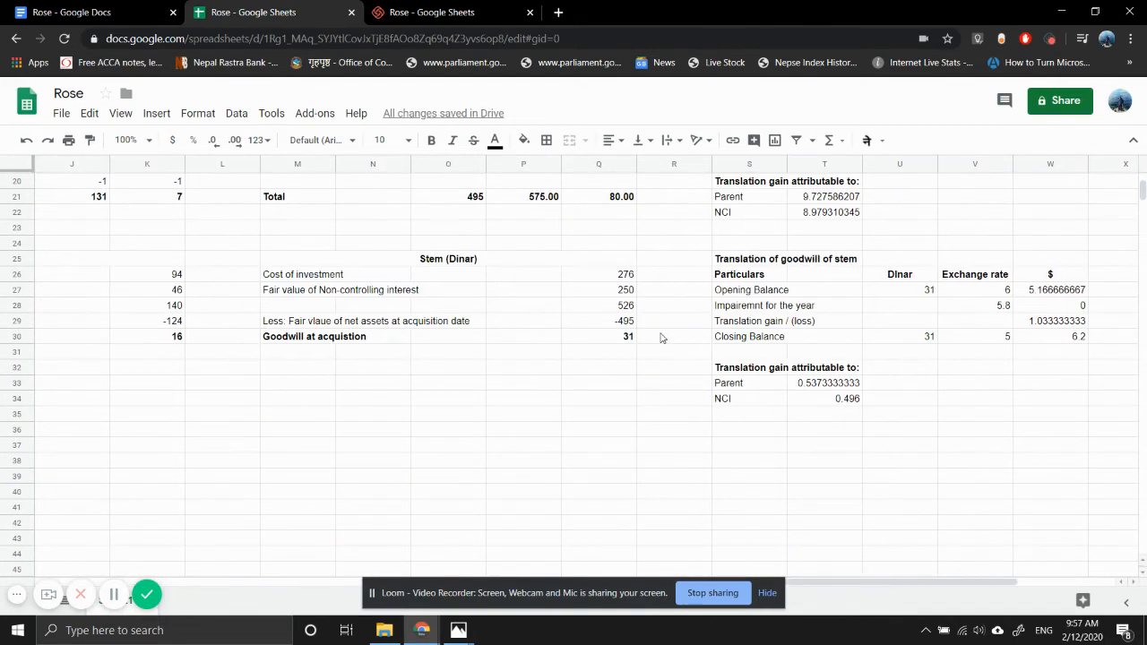
scroll(661, 338, left, 3)
scroll(661, 338, right, 2)
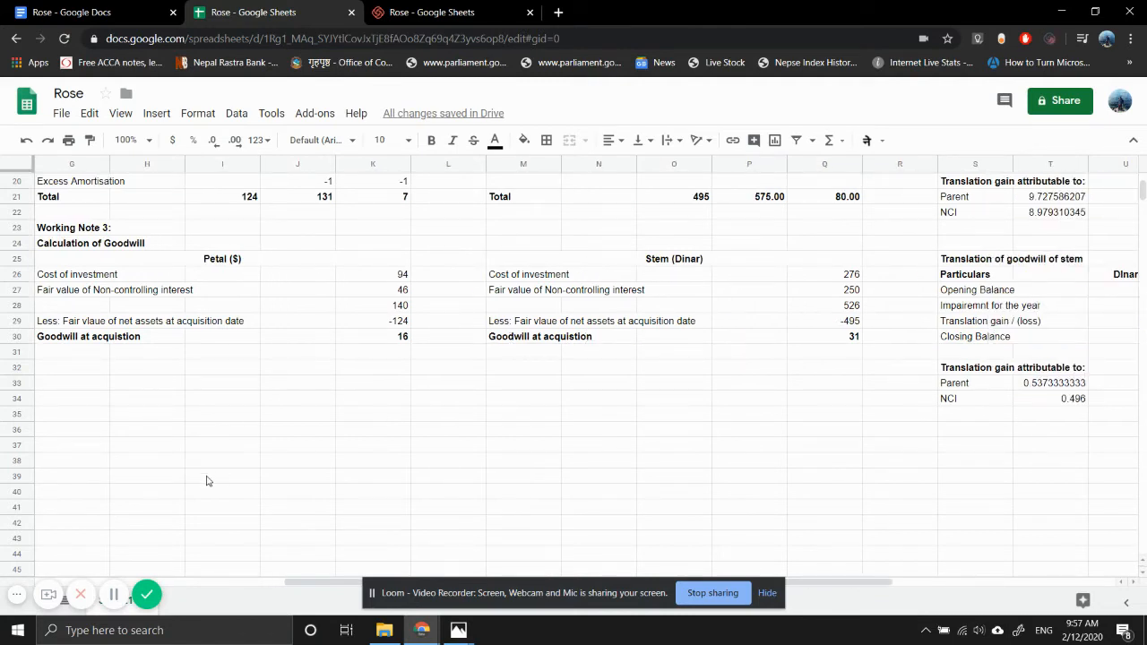
click(91, 435)
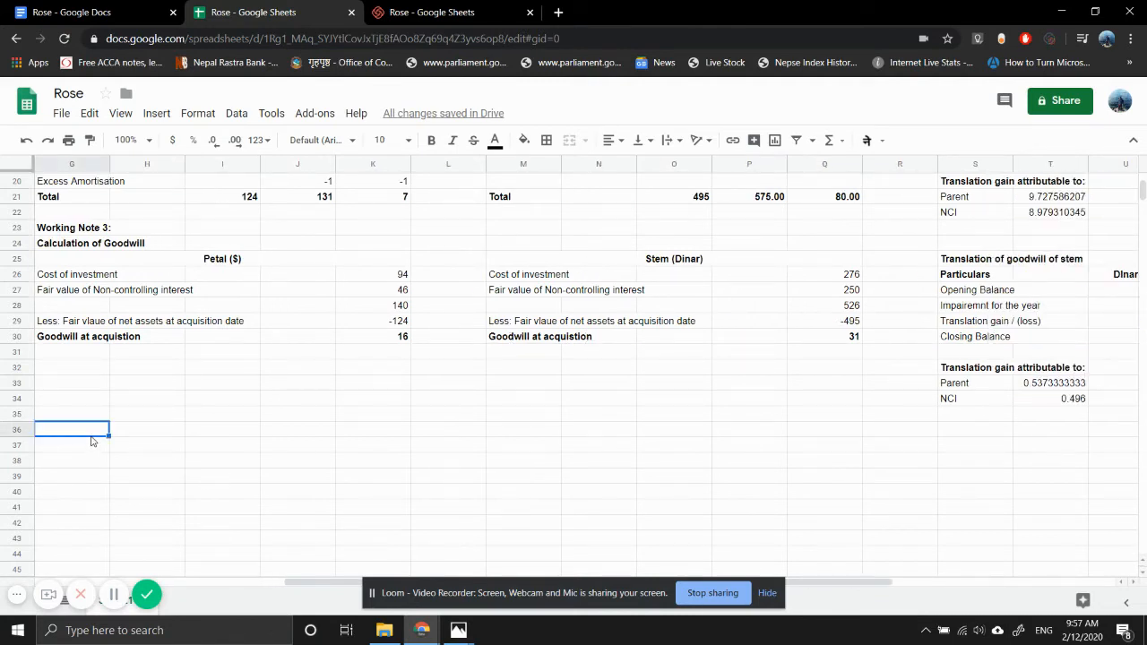
text(Working Note 4)
key(Return)
key(Home)
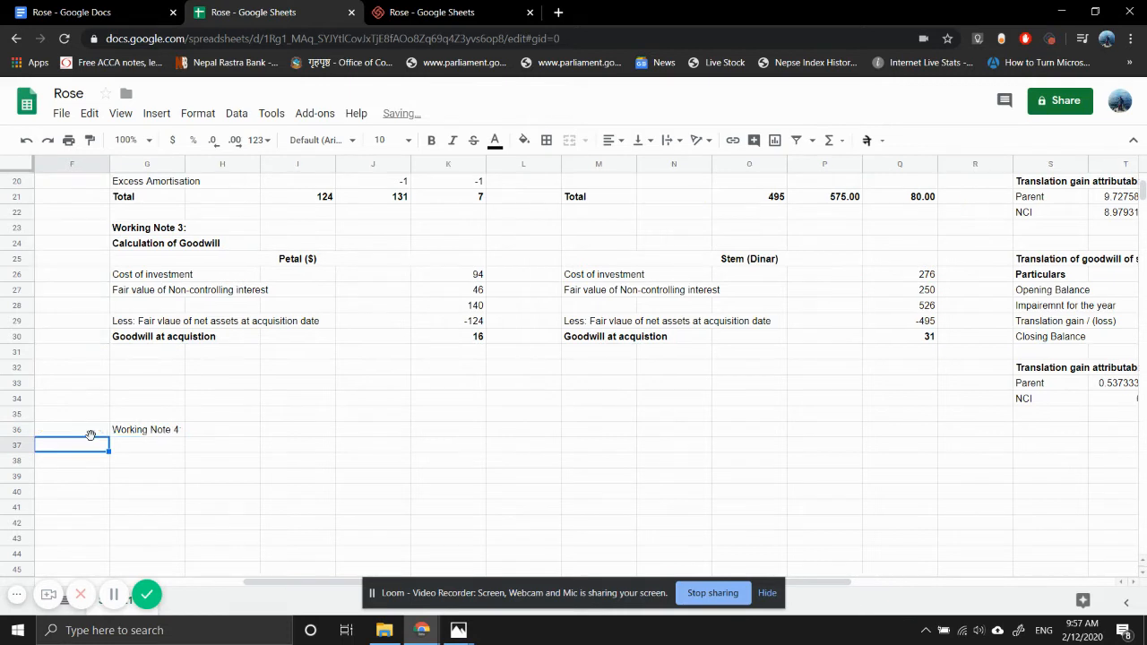
- Make the Working Note 4 heading in G36 bold and end it with a colon
key(Right)
key(Right)
key(Right)
key(Right)
key(Right)
key(Right)
key(Right)
key(Right)
key(Right)
key(Left)
key(Left)
key(Left)
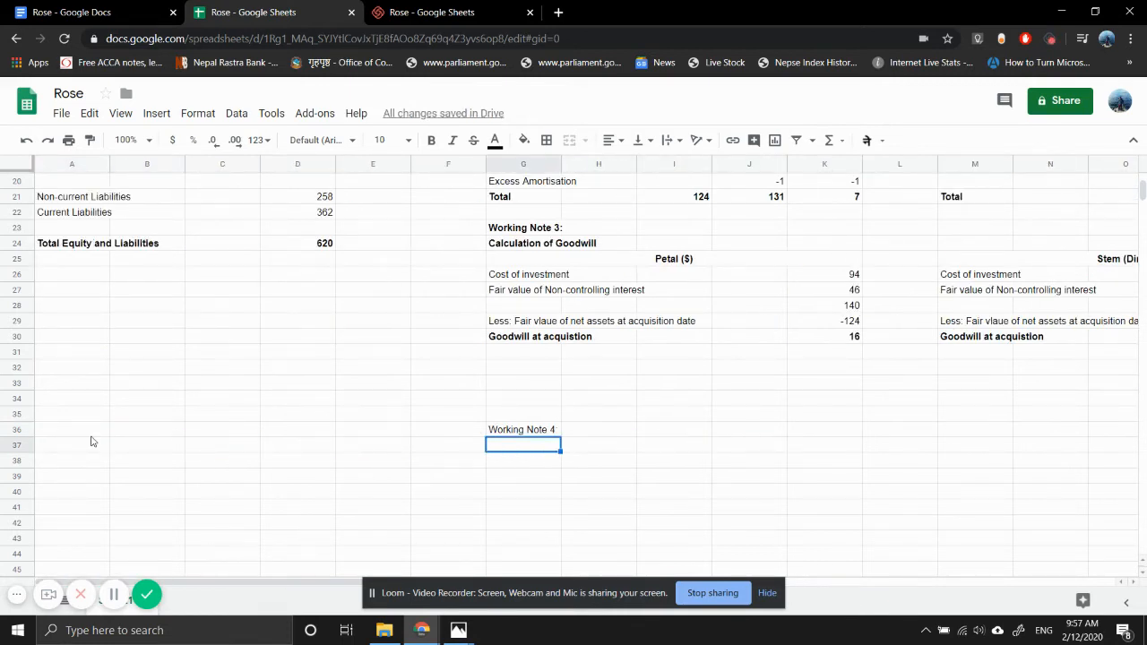
key(Up)
key(ctrl+b)
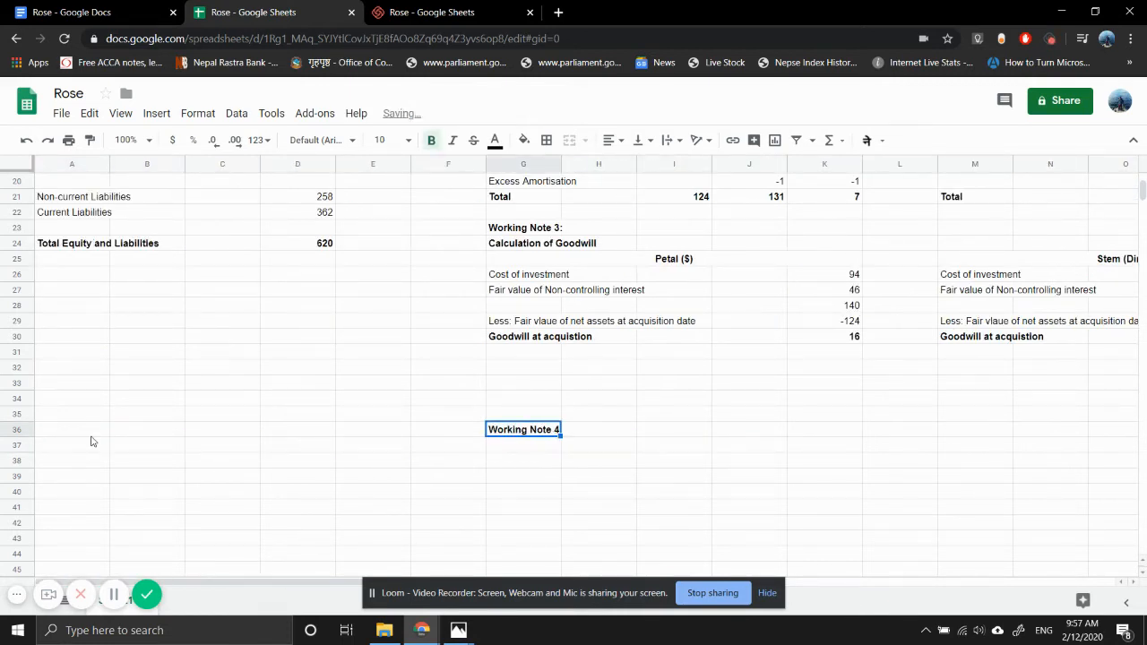
key(Return)
text(:)
key(Return)
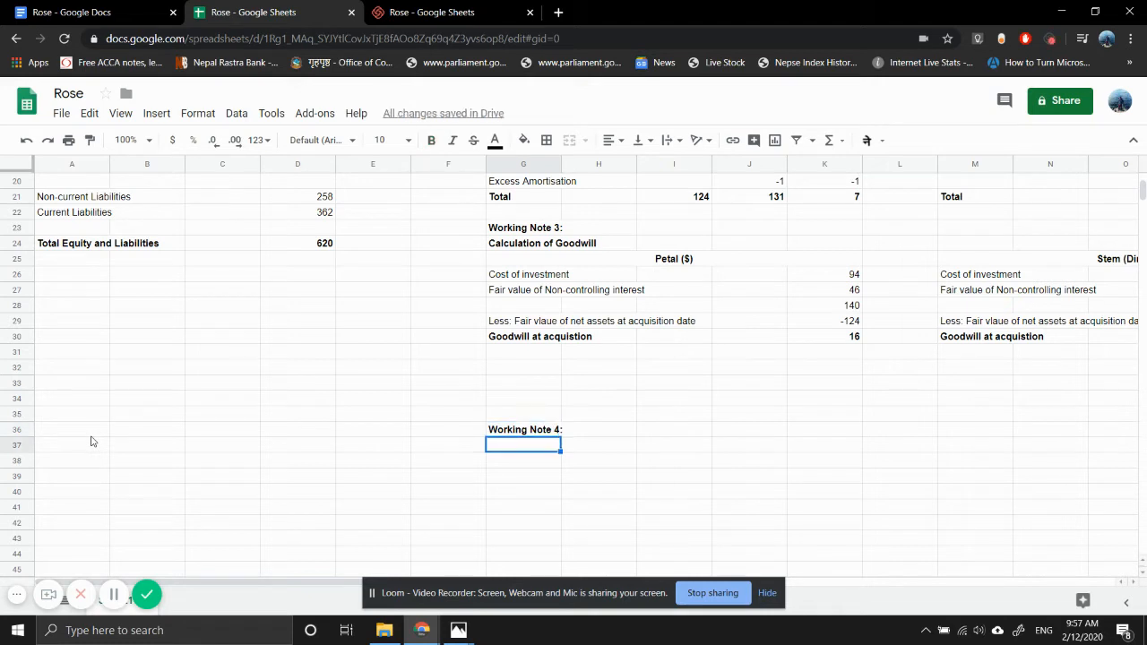
- Add the bold subheading "Calcualtion of NCI" in G37 beneath the Working Note 4 heading
text(Clau)
key(BackSpace)
key(BackSpace)
key(BackSpace)
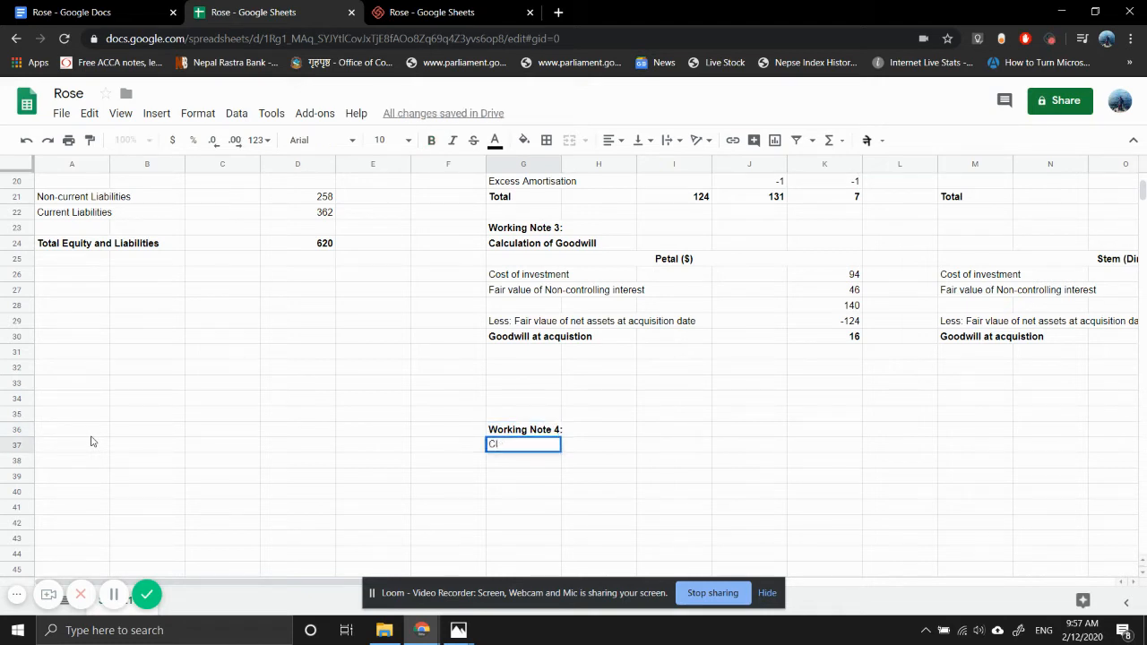
text(alcualtion of NCI)
key(Return)
key(Up)
key(ctrl+b)
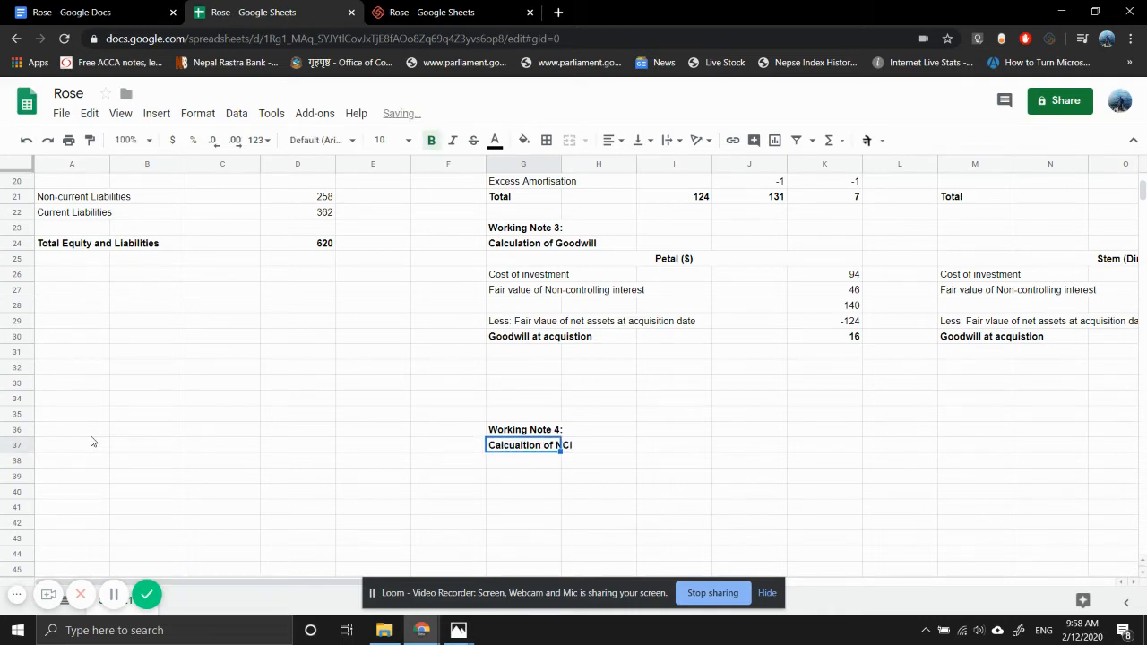
- Look up property, plant and equipment in the grop.jpg draft statements and start the D4 formula with Rose's and Petal's figures, =385+117+
scroll(163, 317, up, 1)
scroll(163, 317, up, 3)
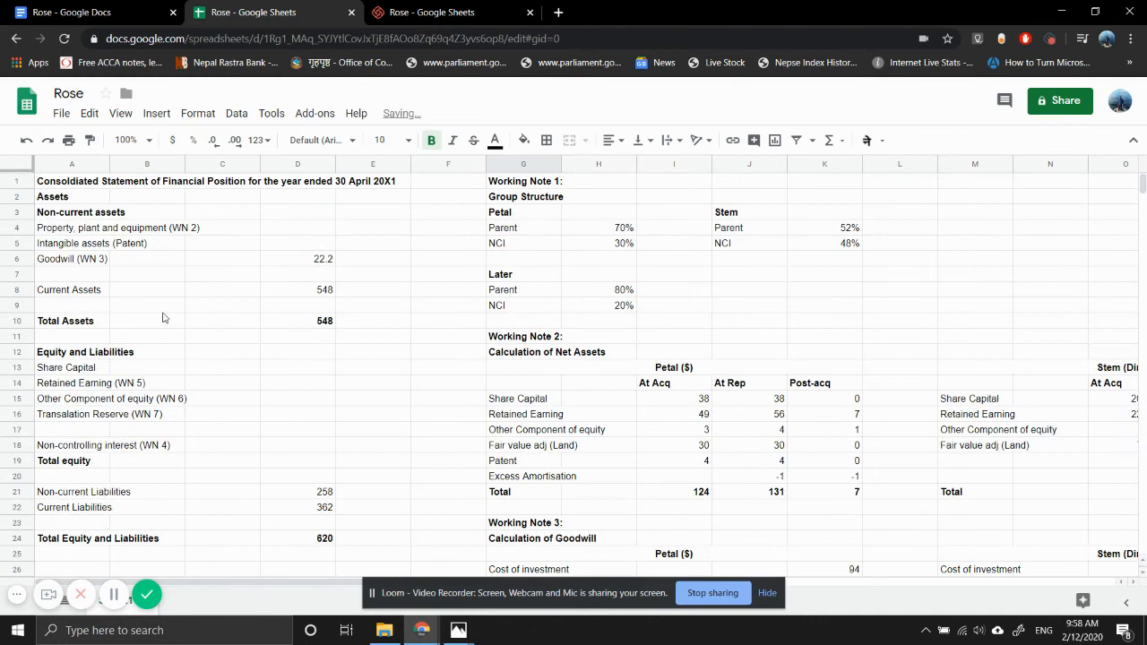
click(317, 231)
text(=)
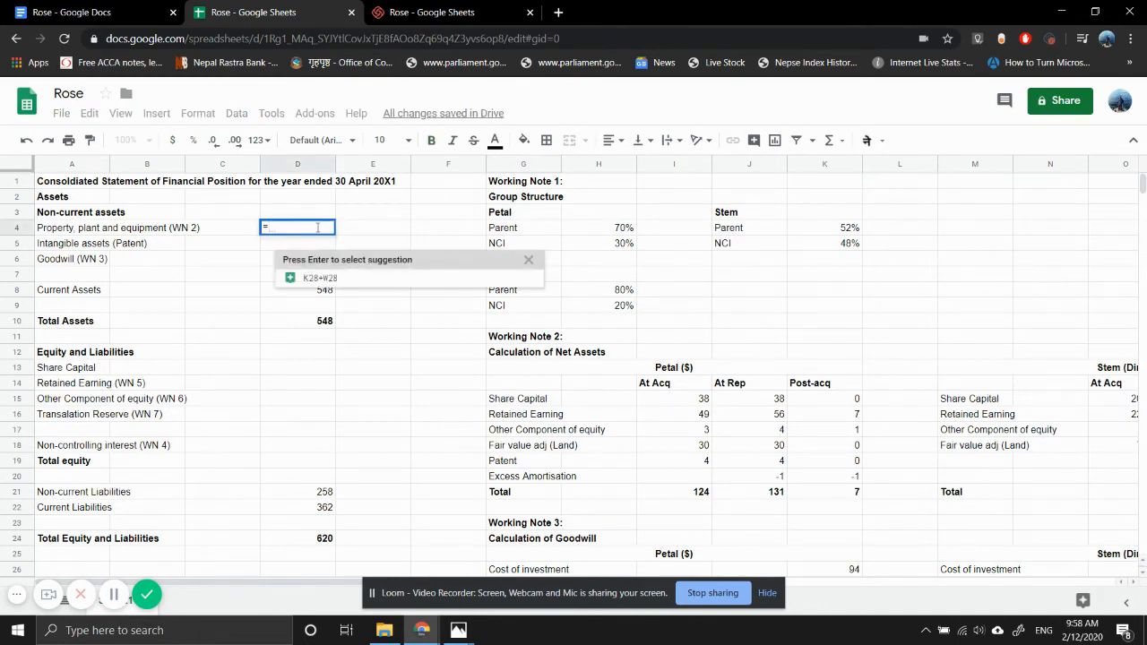
mouse_move(457, 631)
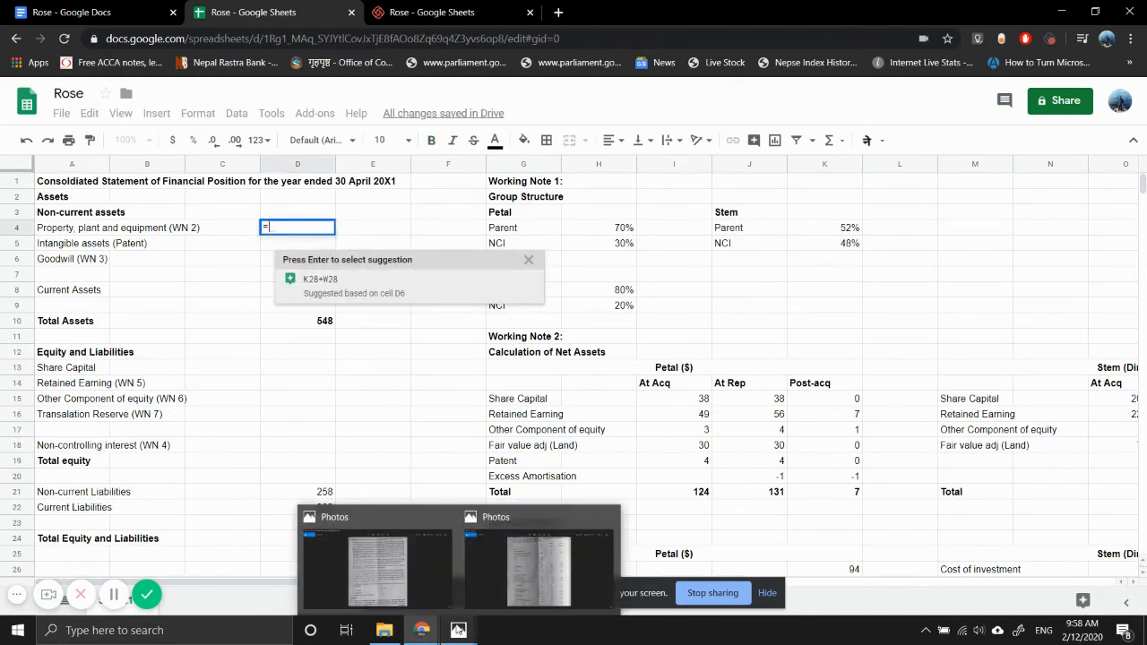
click(531, 589)
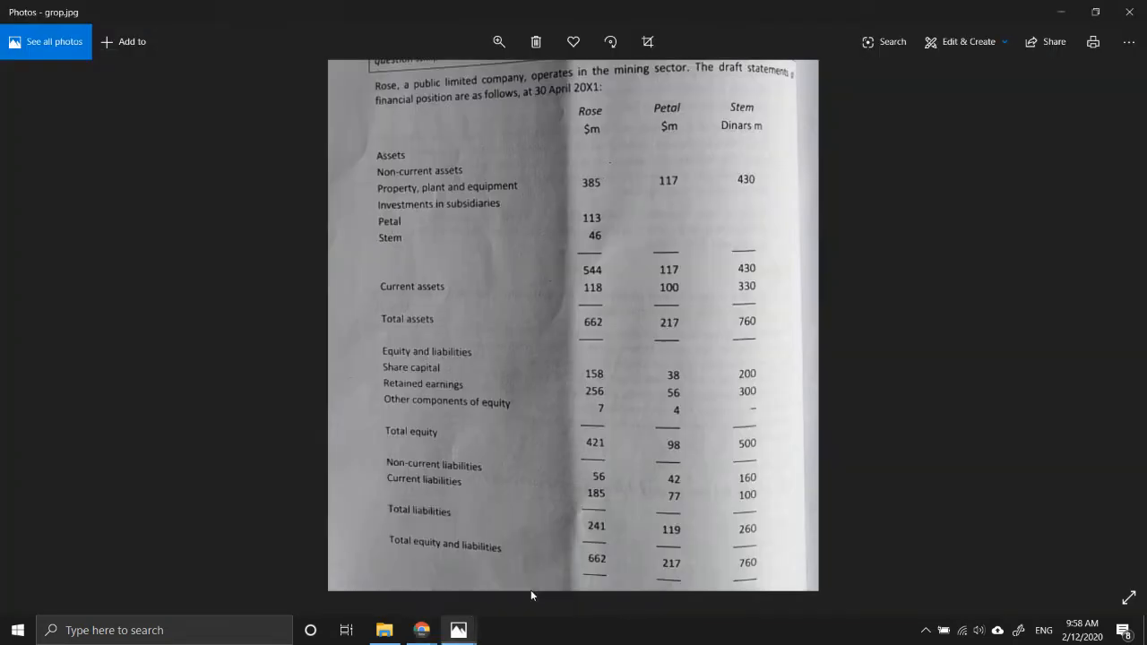
mouse_move(421, 629)
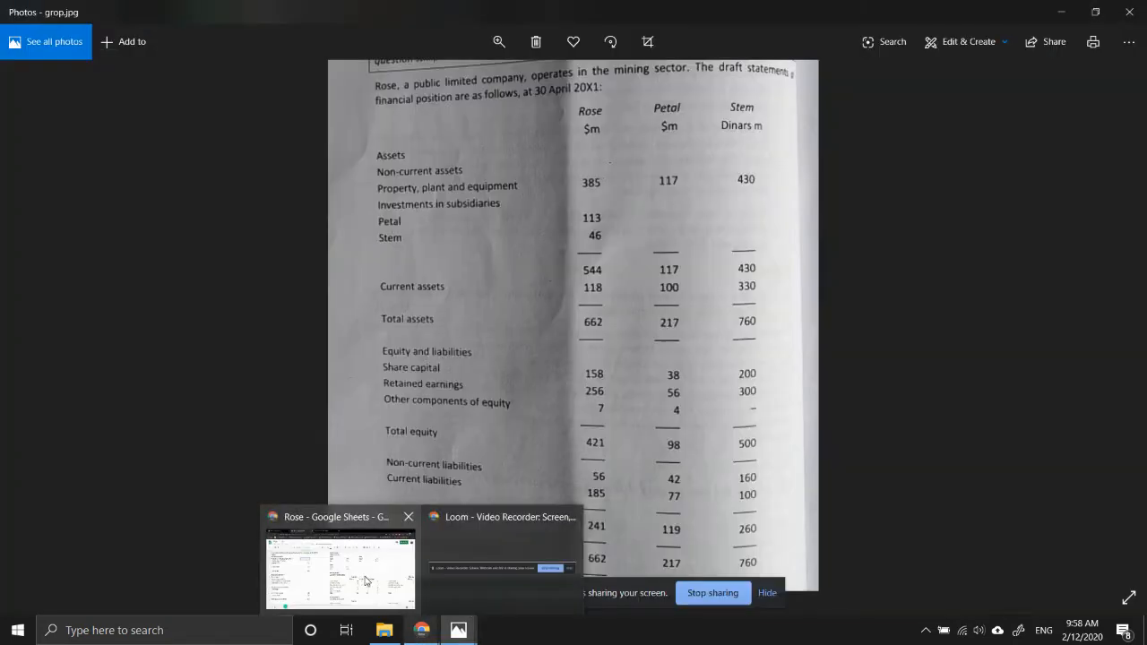
click(365, 580)
text(385+)
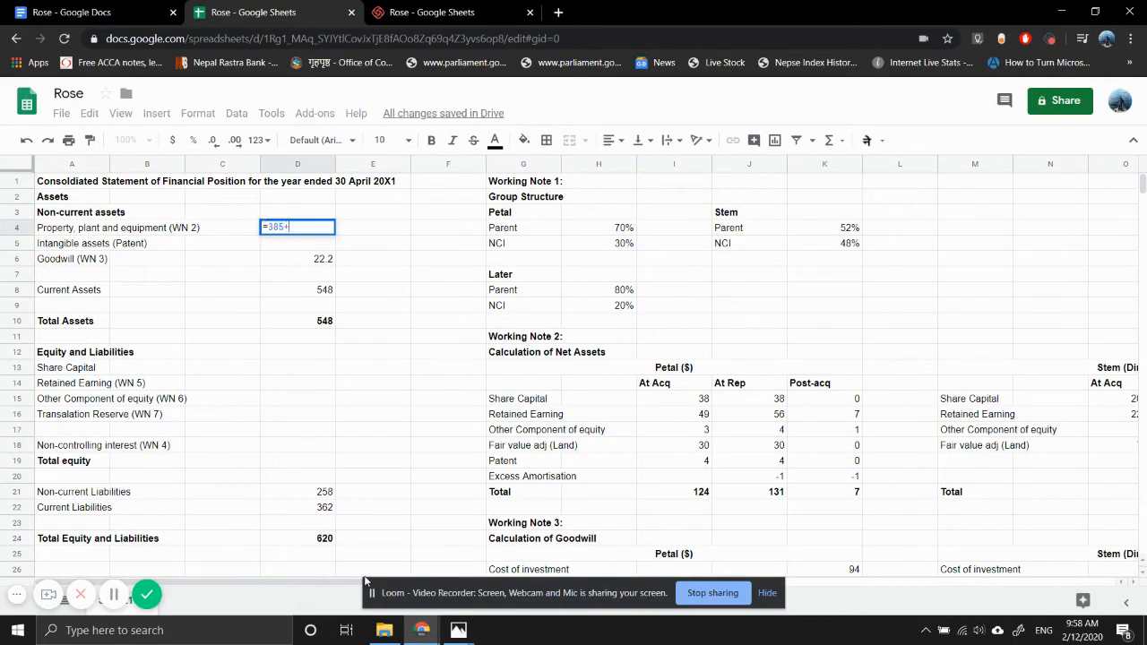
text(117+)
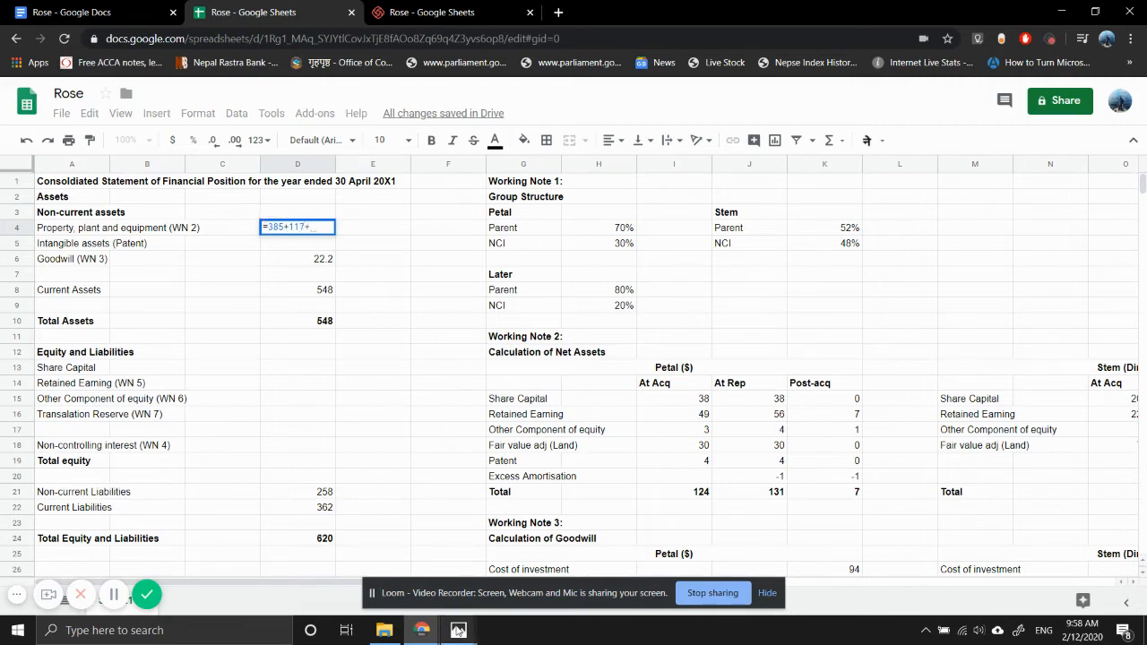
- Complete the property, plant and equipment formula in D4 with Stem's 430 from grop.jpg and the land adjustments: =385+117+430+I18+O18
mouse_move(458, 630)
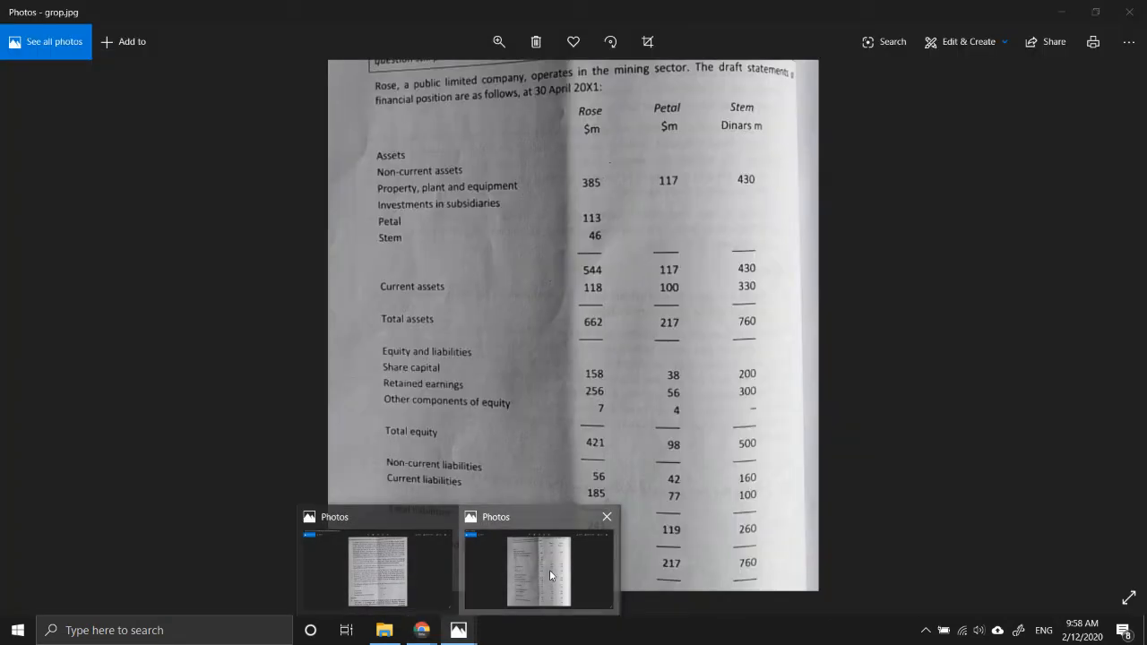
click(550, 572)
click(332, 583)
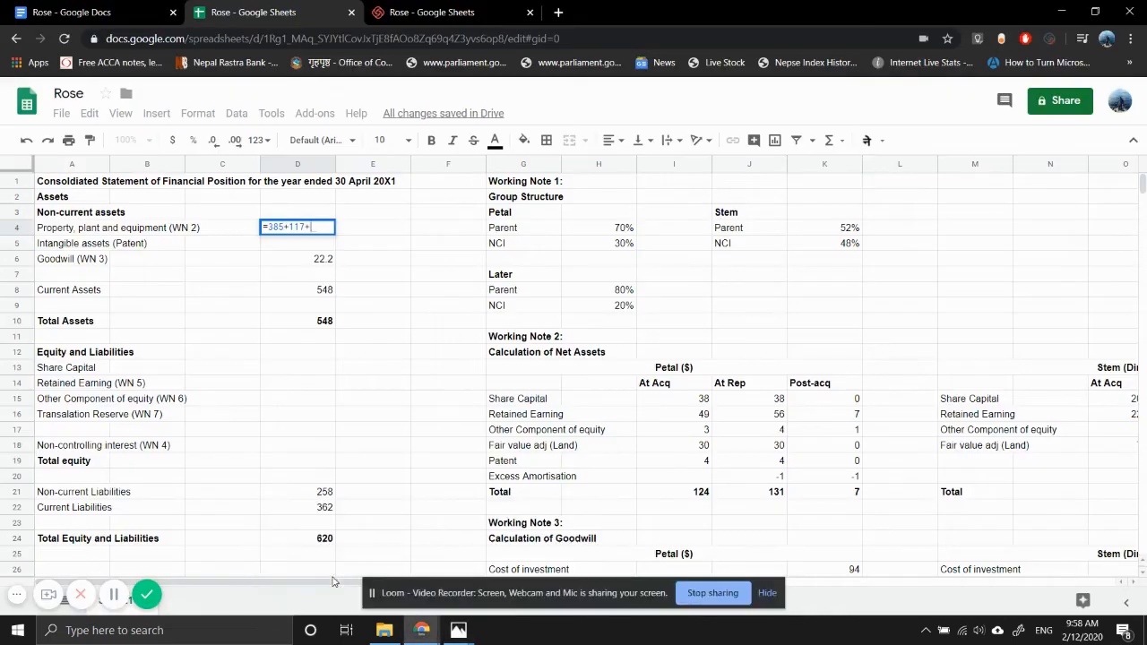
text(430+)
click(699, 450)
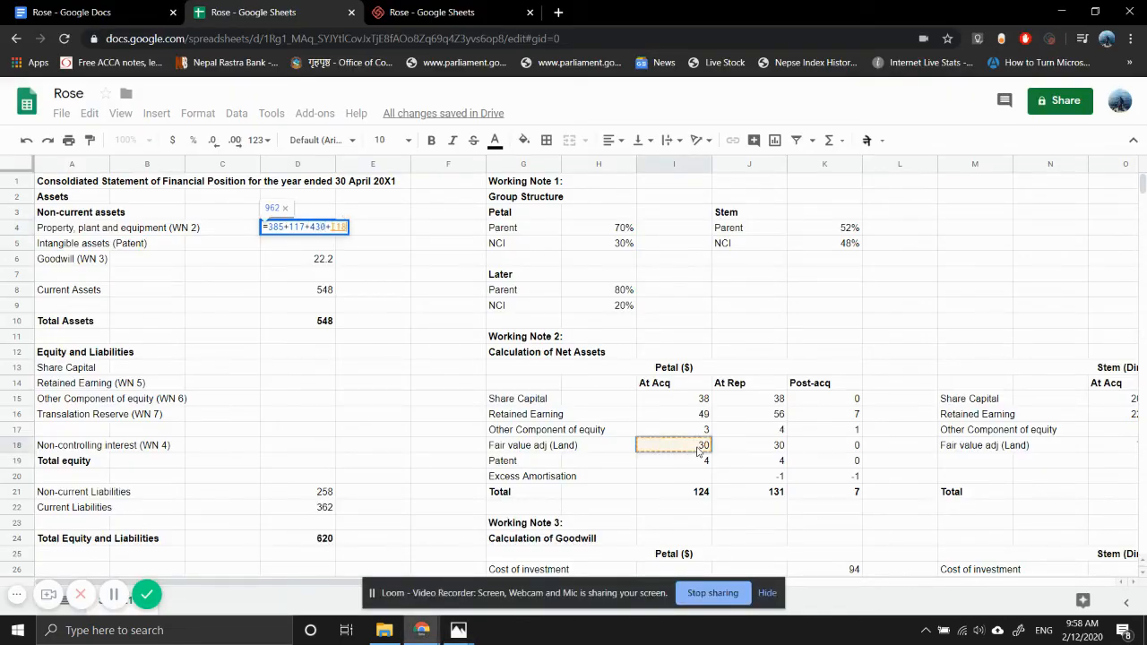
text(+)
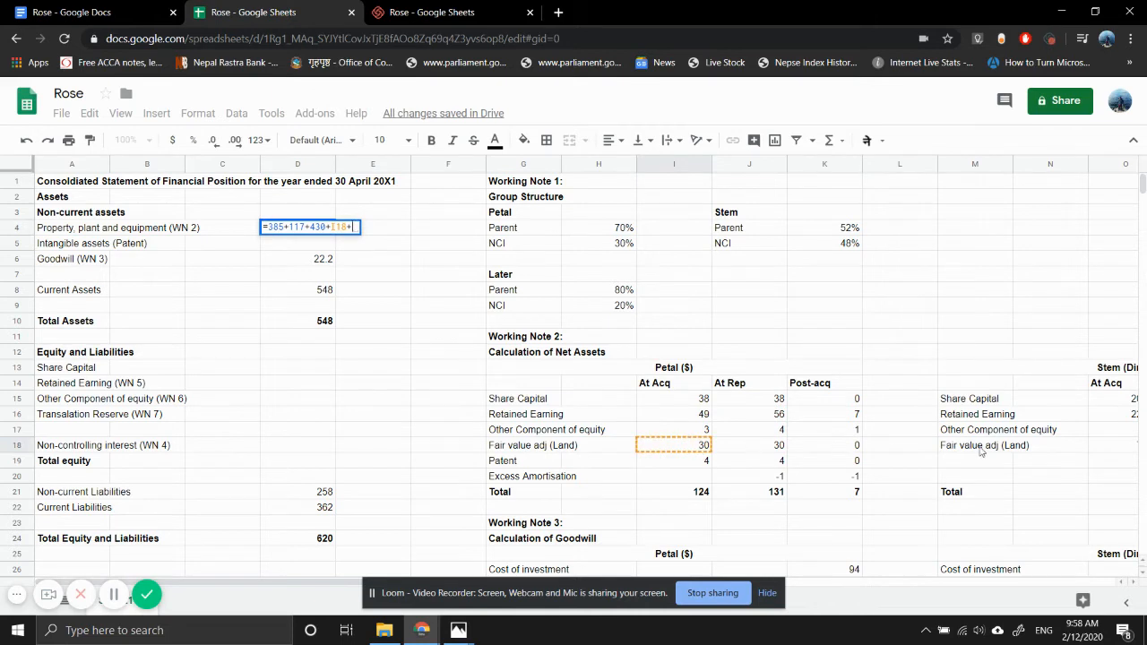
scroll(1067, 478, right, 1)
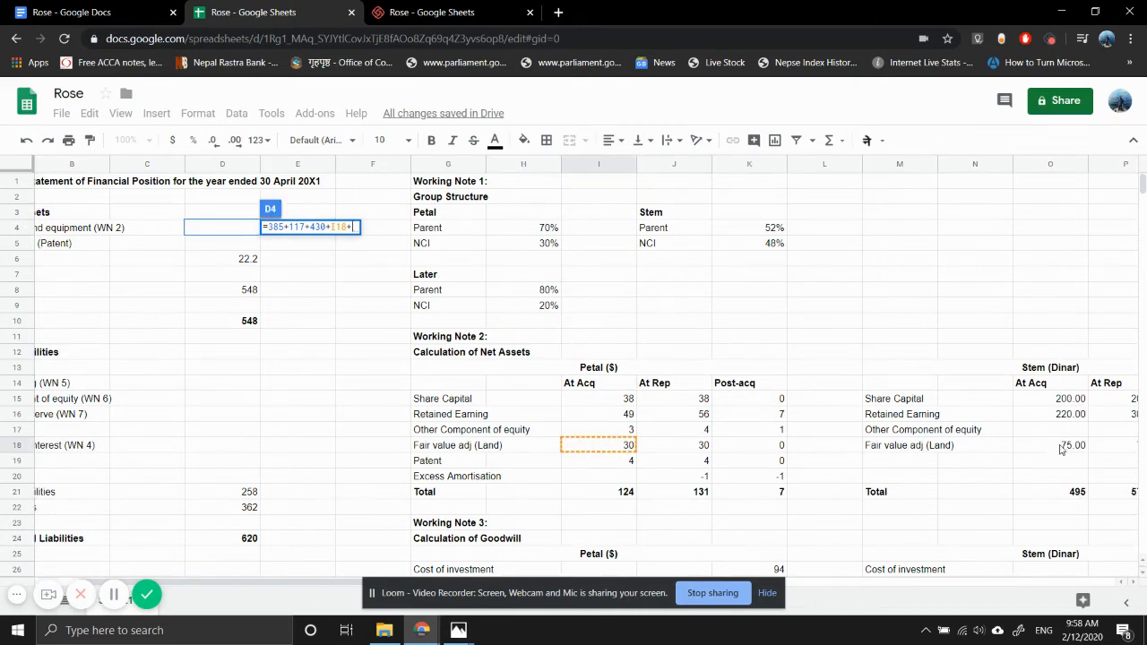
click(1060, 448)
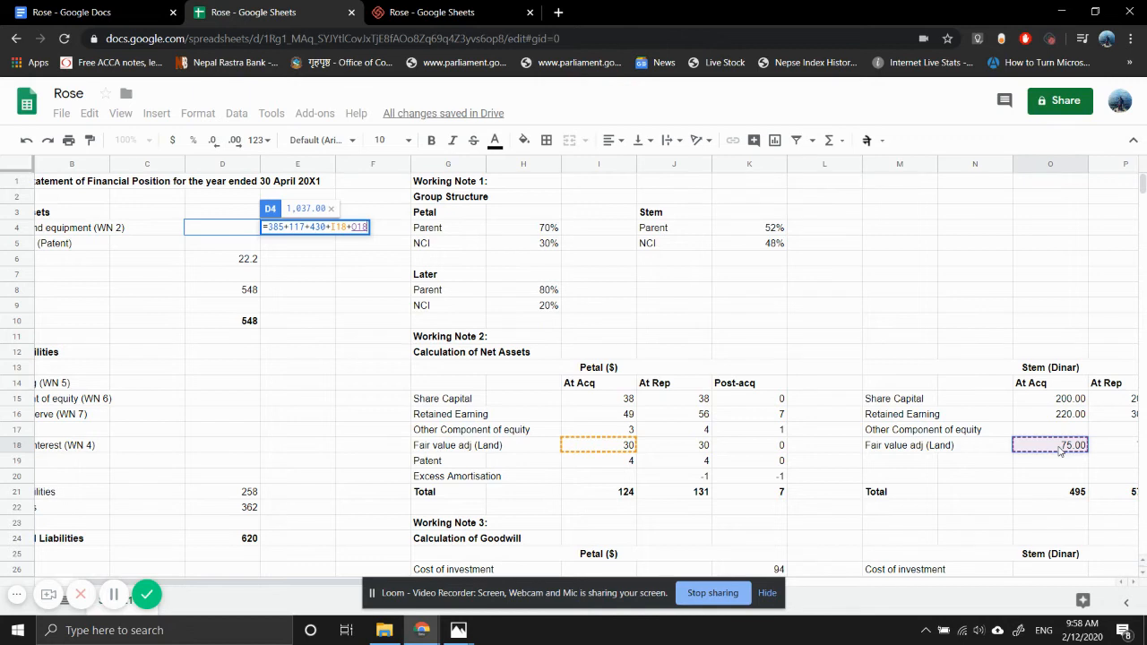
key(Return)
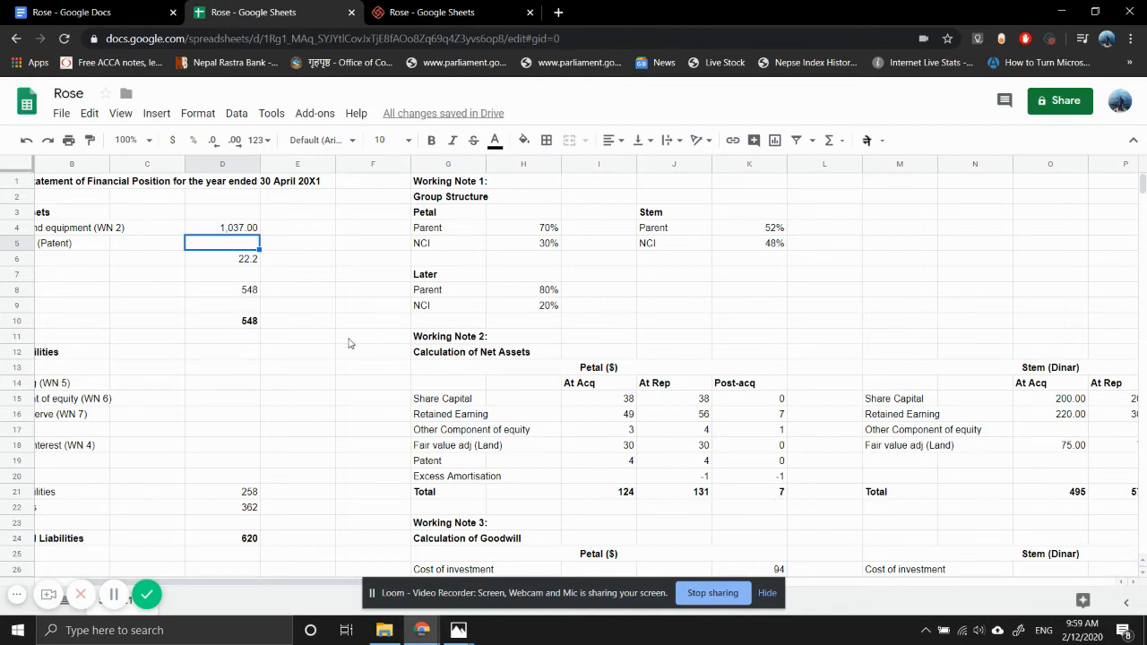
- Remove the working note number 2 from the property, plant and equipment label in A4 and clear the formula in D4
scroll(115, 305, left, 1)
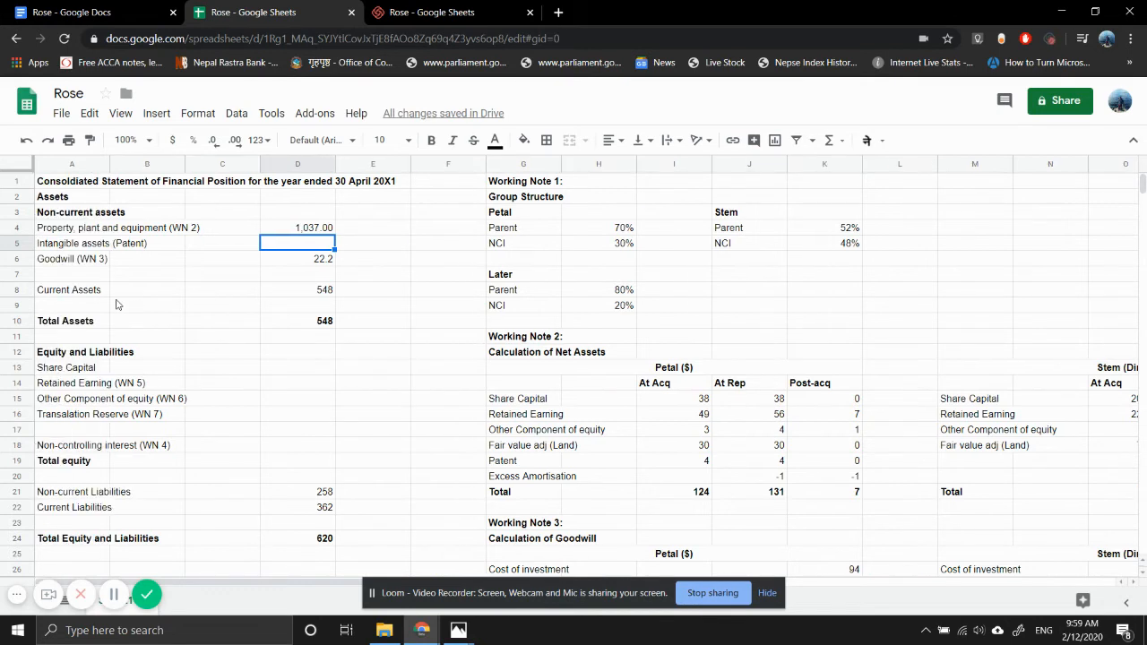
click(132, 231)
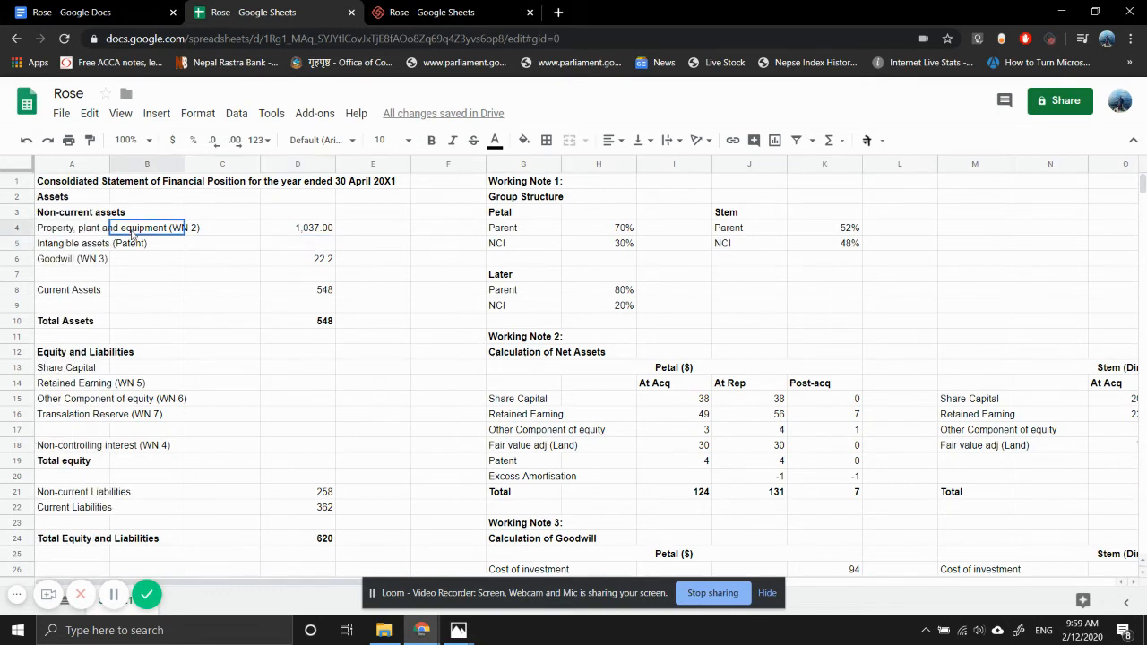
double_click(81, 229)
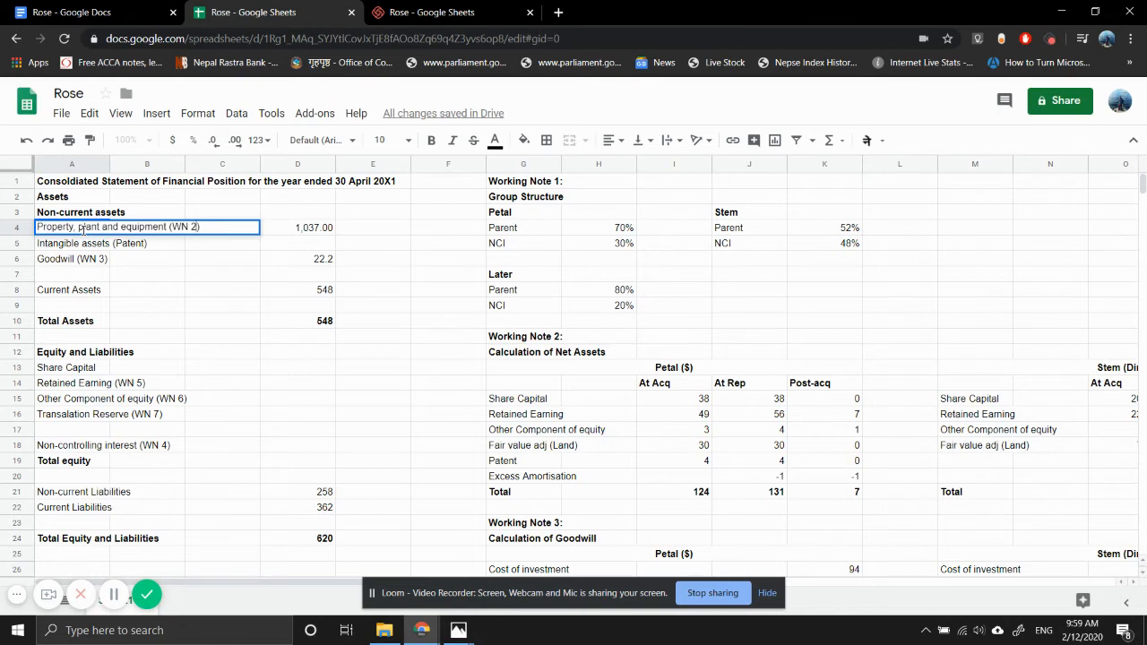
key(BackSpace)
key(Return)
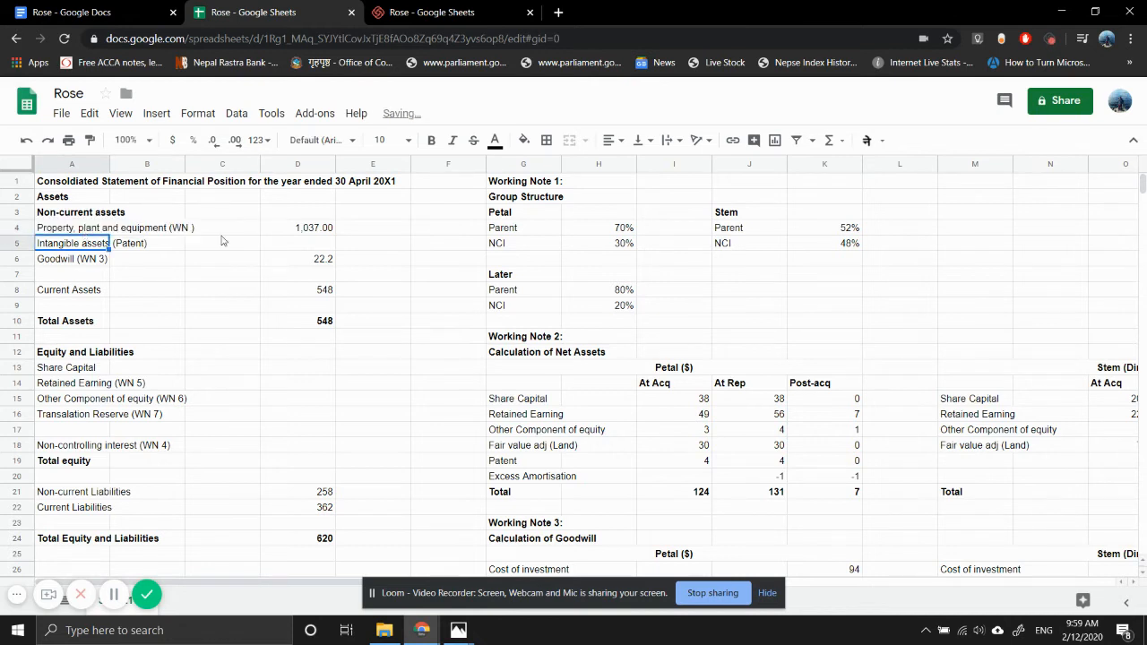
click(293, 228)
key(Delete)
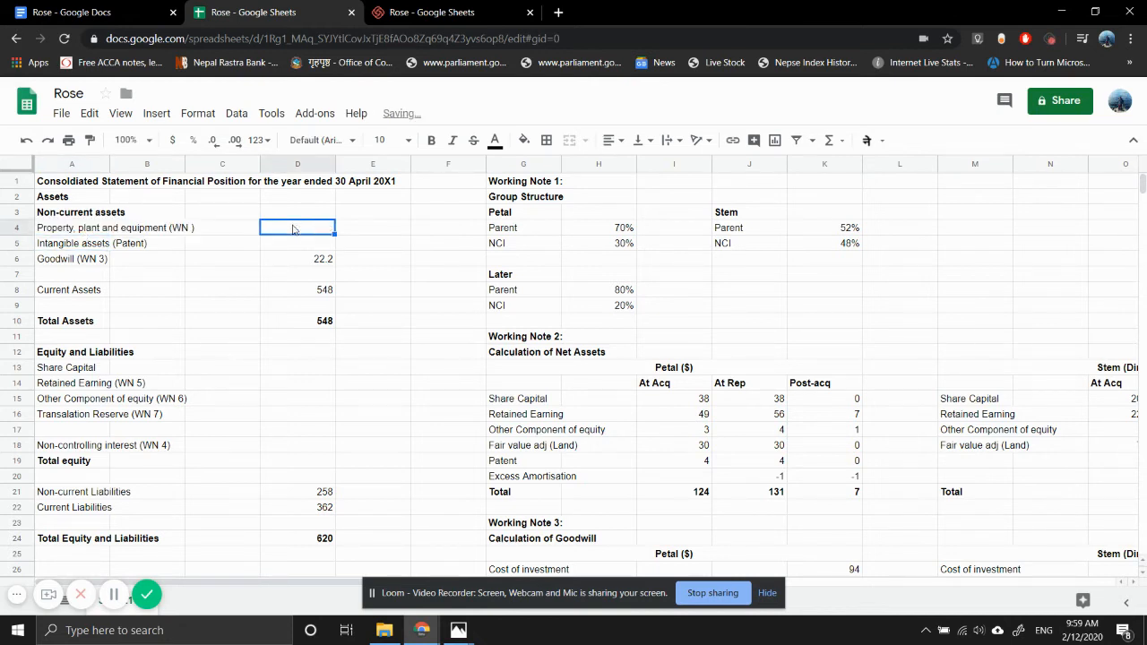
- Enter the label "Fair vlaue of NCI of petal" in G38 beneath the NCI subheading of Working Note 4
scroll(822, 436, down, 2)
scroll(822, 435, right, 3)
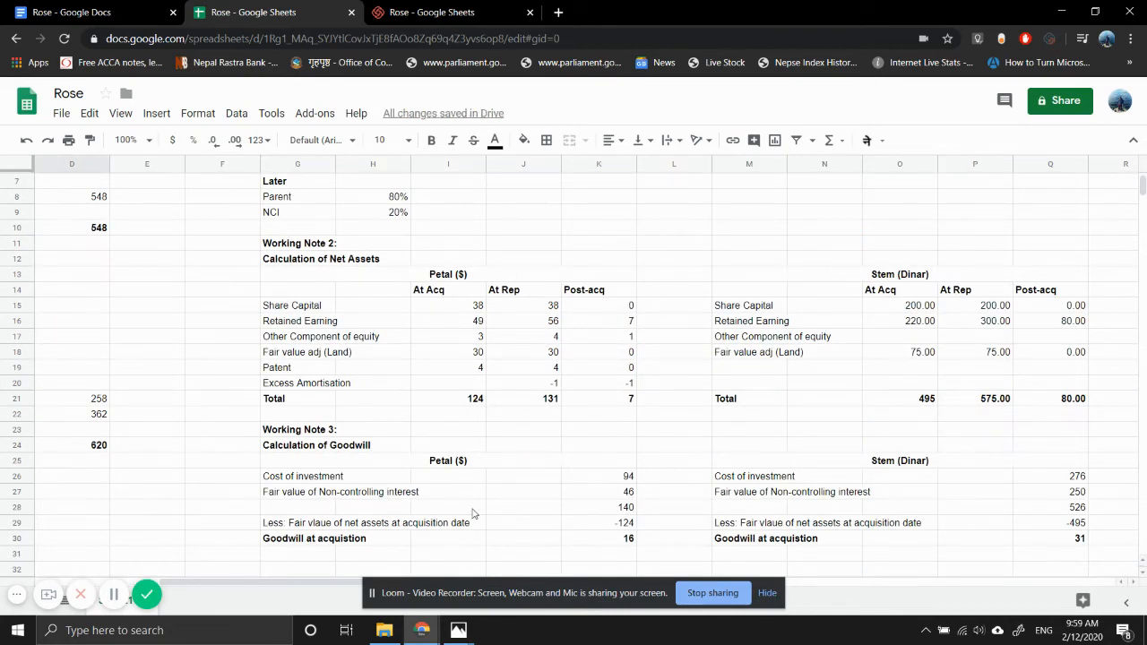
scroll(436, 497, down, 2)
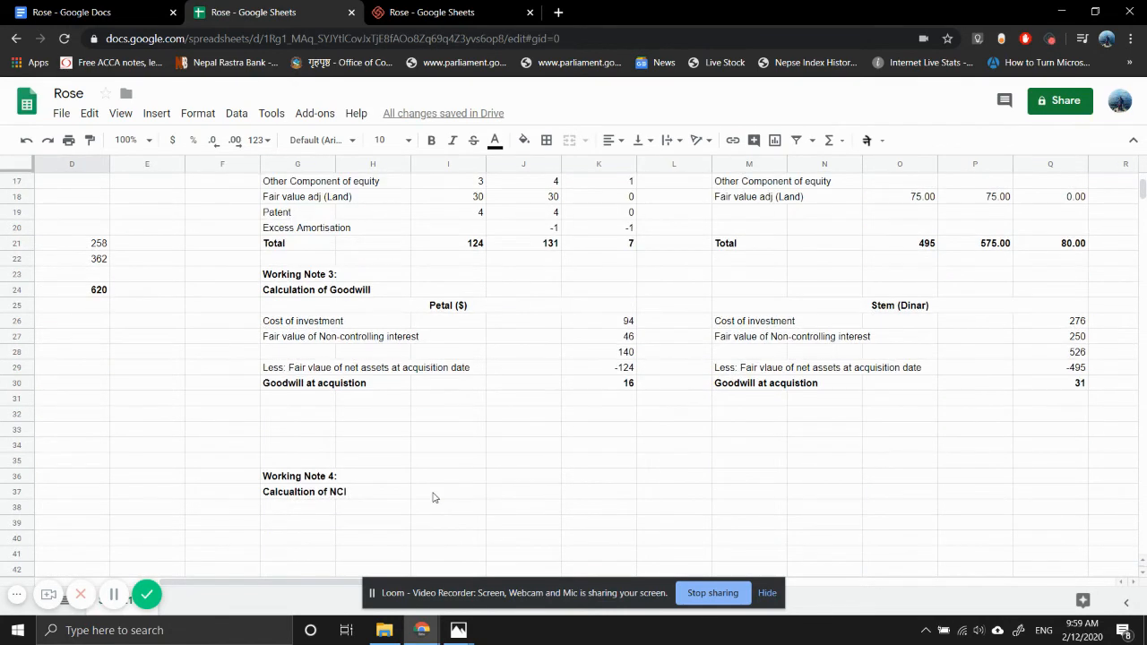
click(318, 512)
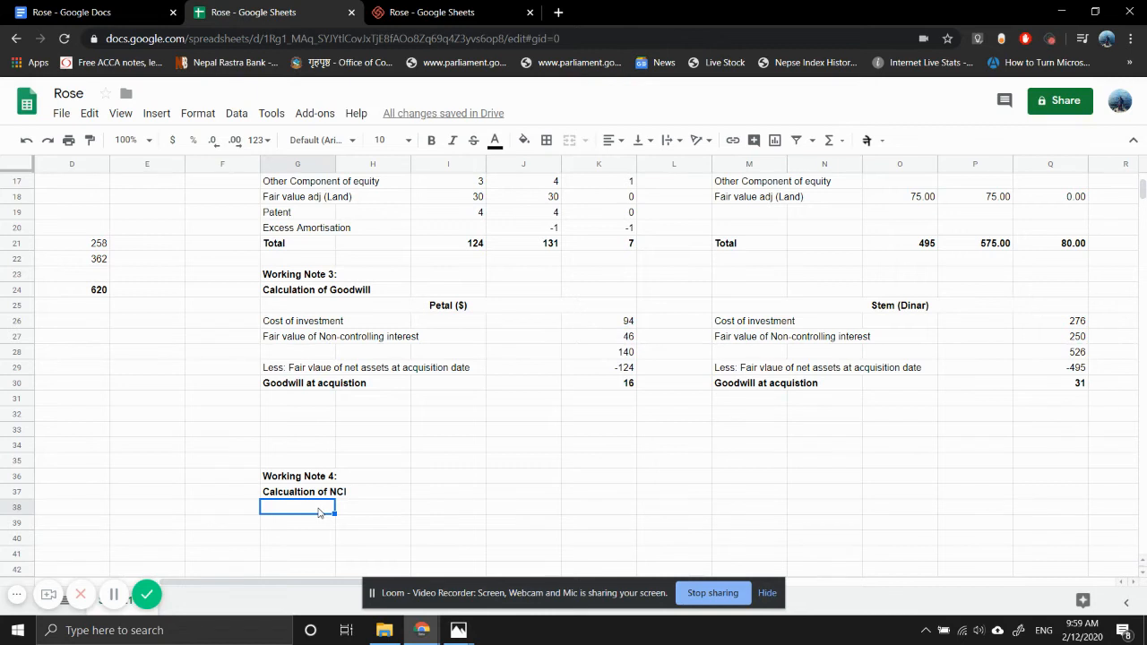
text(Fair vlaue of NCI at)
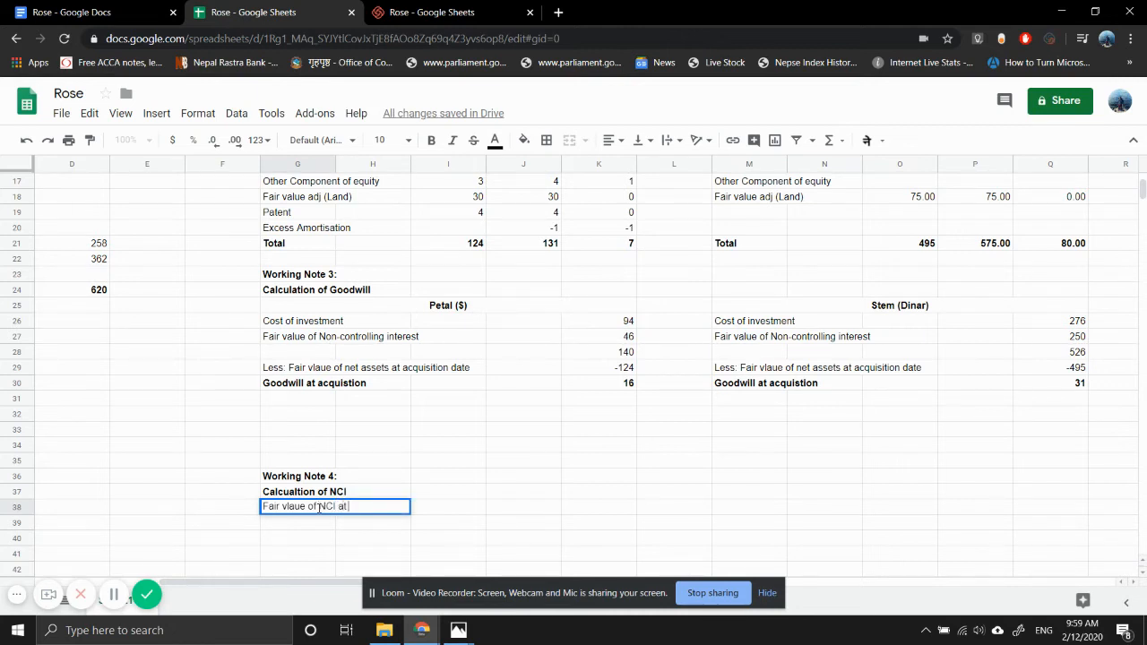
key(BackSpace)
key(BackSpace)
text(of petal)
key(Return)
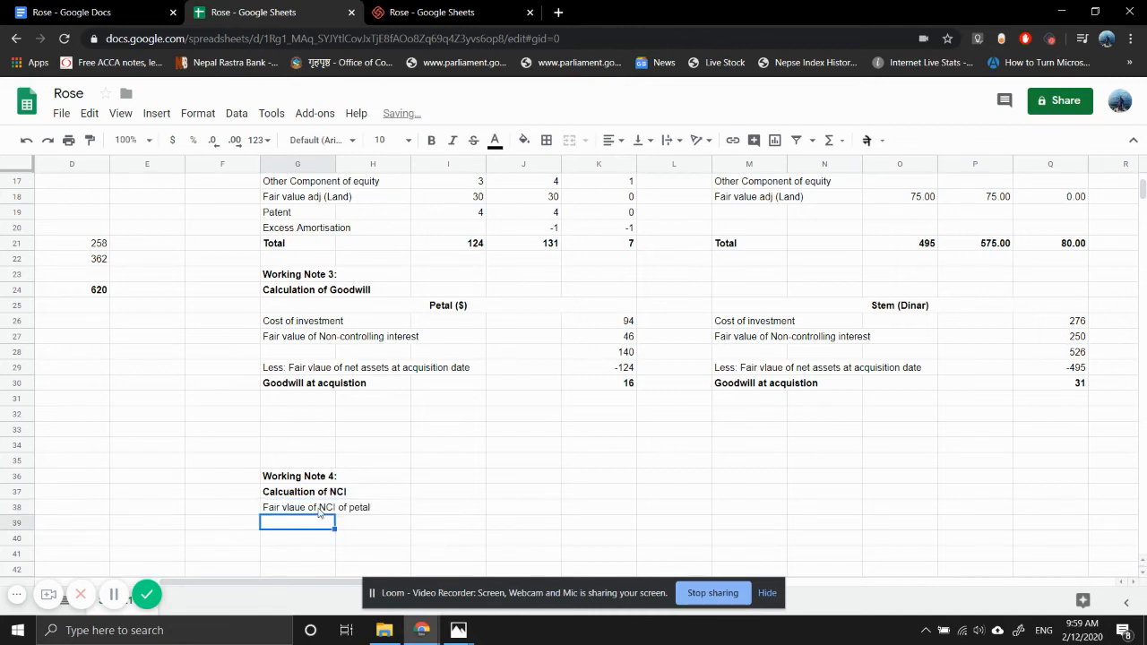
- Link J38 to Petal's fair value of non-controlling interest in the goodwill note with =K27
key(Up)
key(Right)
key(Right)
key(Right)
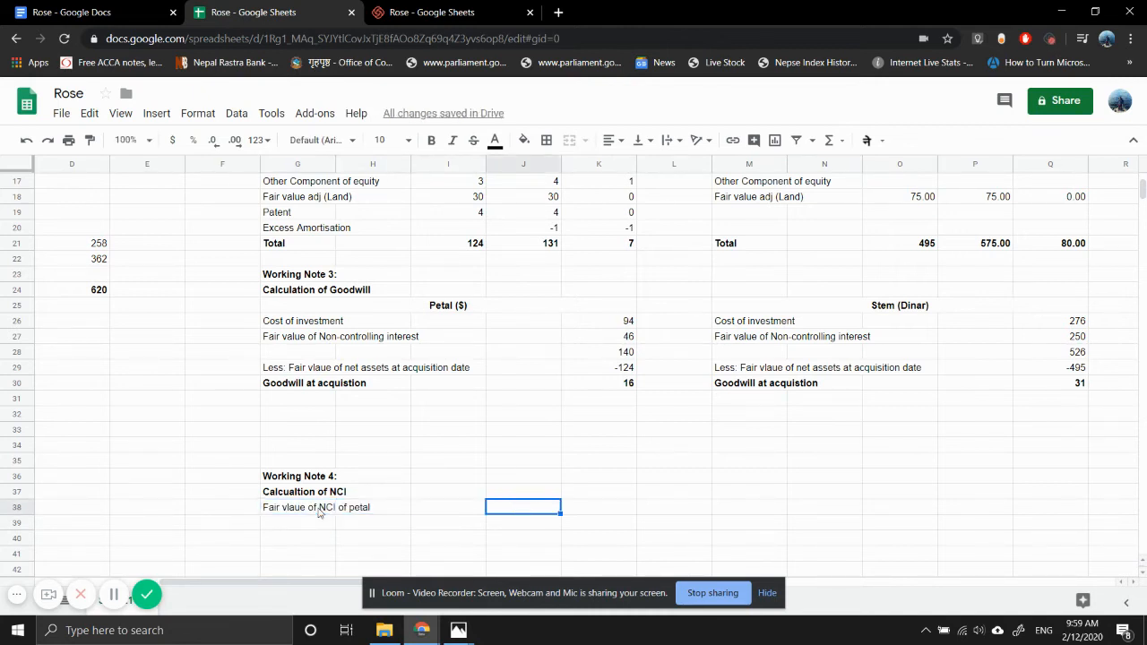
text(=)
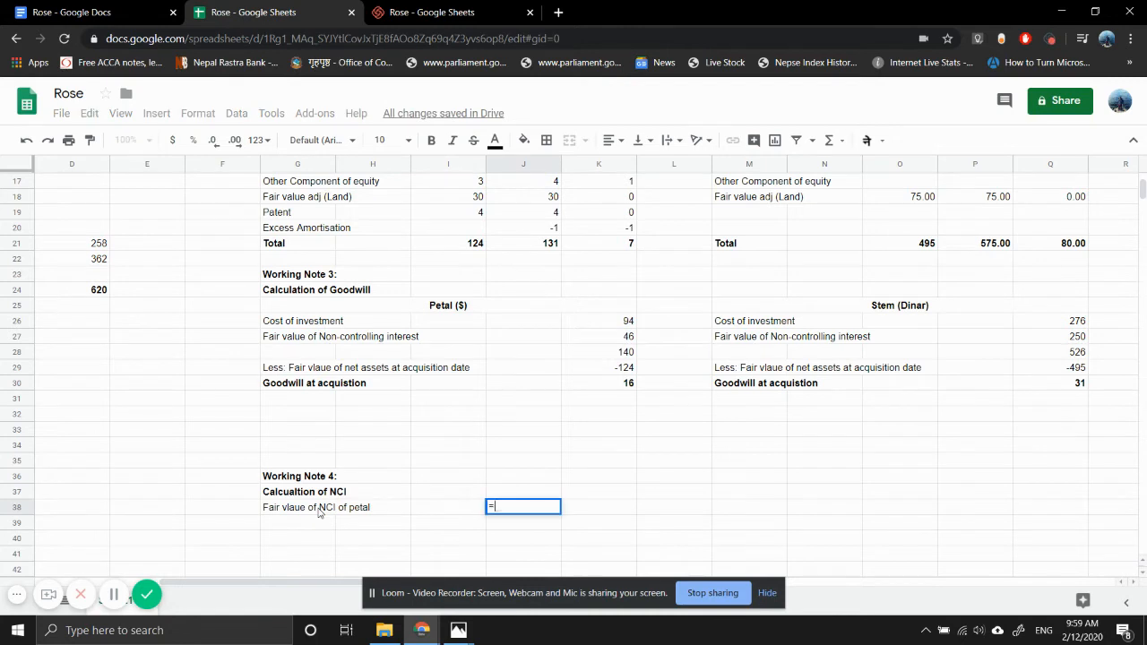
click(628, 339)
key(Return)
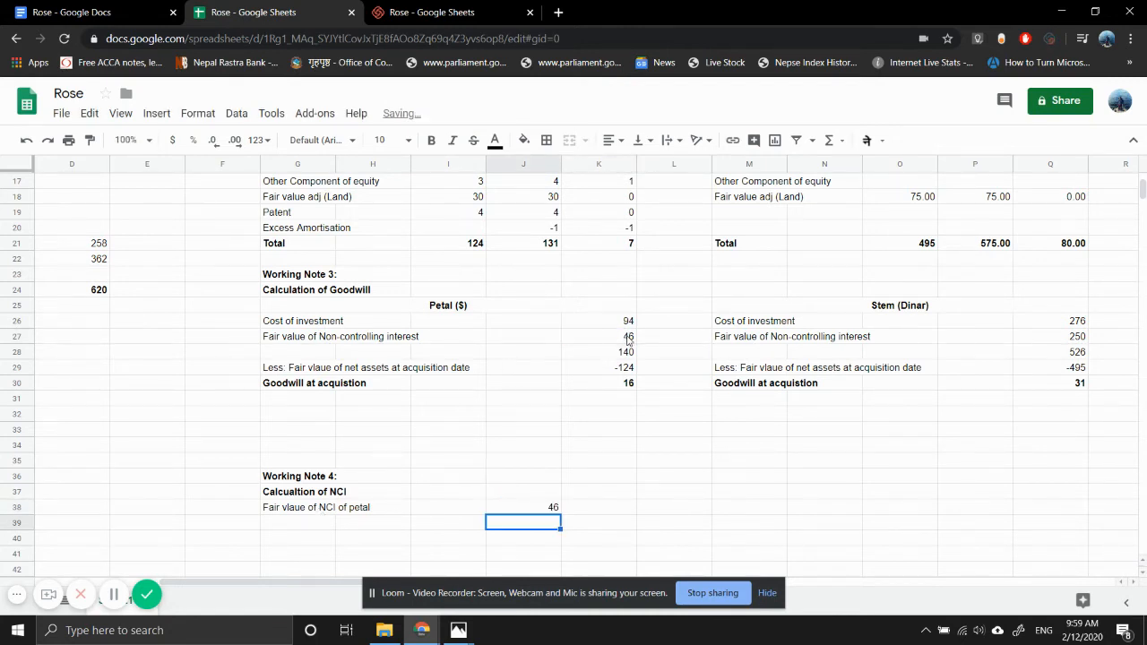
key(Left)
key(Left)
key(Left)
key(Up)
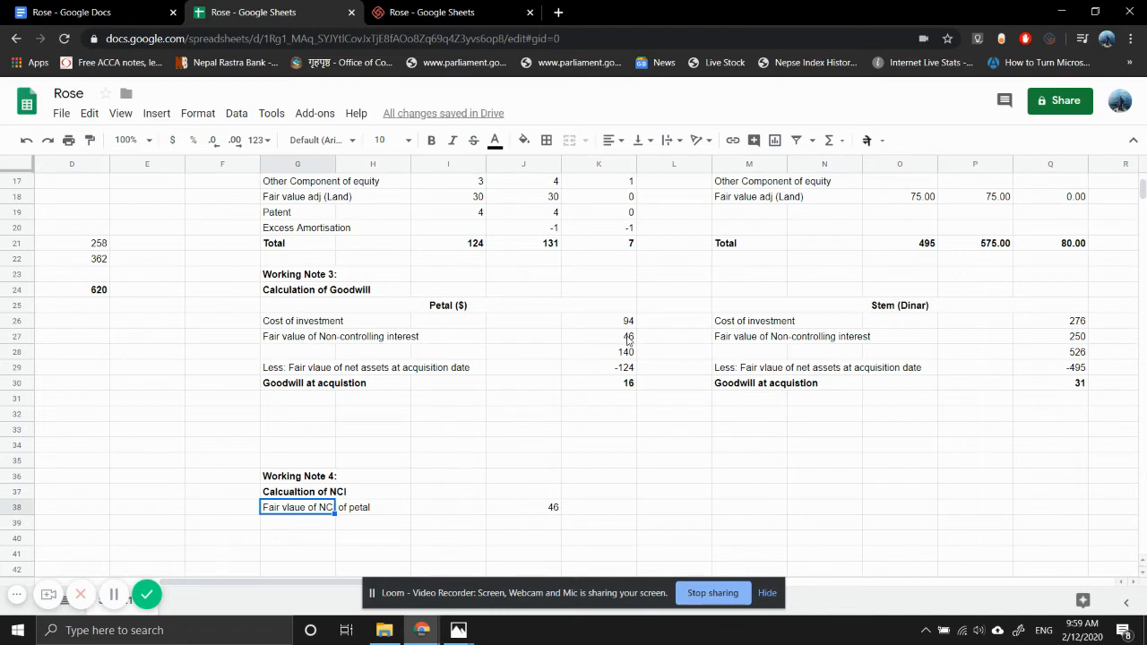
key(ctrl+c)
key(Down)
key(ctrl+v)
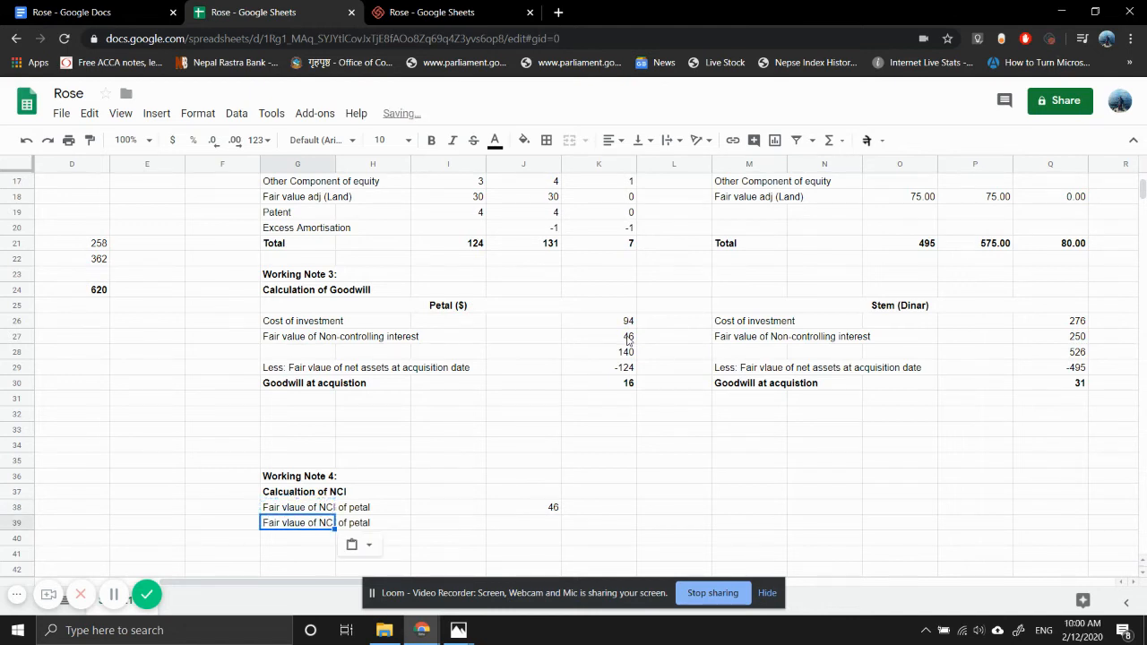
key(Return)
key(BackSpace)
key(BackSpace)
key(BackSpace)
key(BackSpace)
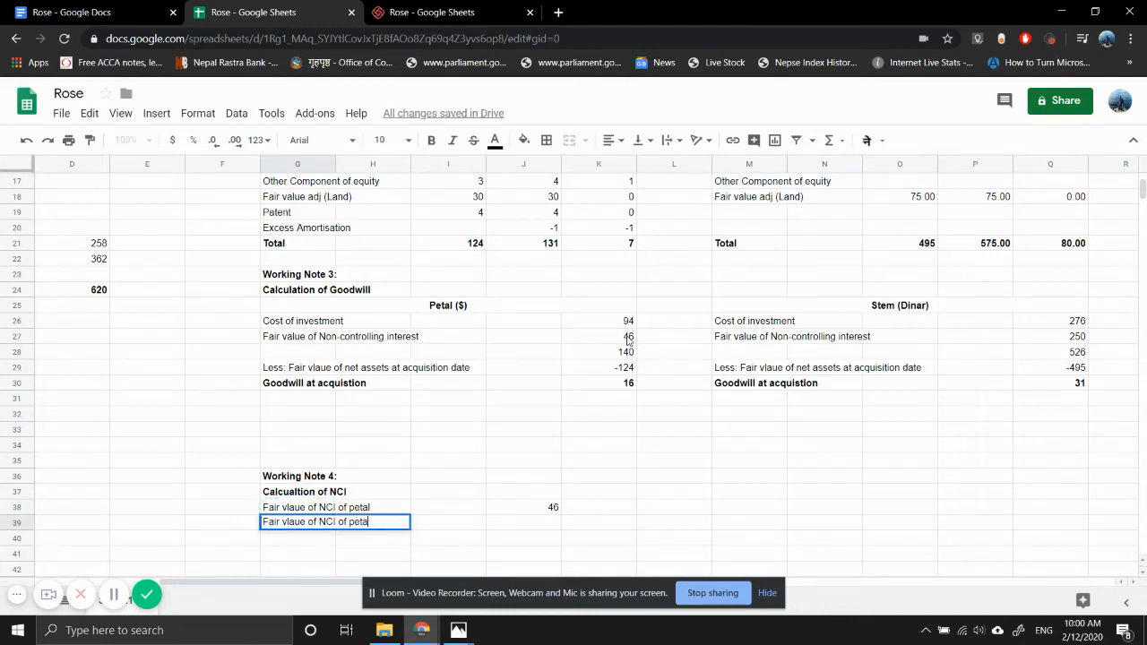
key(BackSpace)
key(BackSpace)
key(BackSpace)
key(BackSpace)
key(BackSpace)
key(BackSpace)
key(BackSpace)
key(BackSpace)
key(BackSpace)
key(BackSpace)
key(BackSpace)
key(BackSpace)
key(BackSpace)
key(BackSpace)
key(BackSpace)
key(BackSpace)
key(BackSpace)
key(BackSpace)
key(BackSpace)
key(BackSpace)
key(BackSpace)
key(Return)
- Enter the label "Share of Profit of petal" in G39 beneath the fair value line
key(Up)
text(Shar)
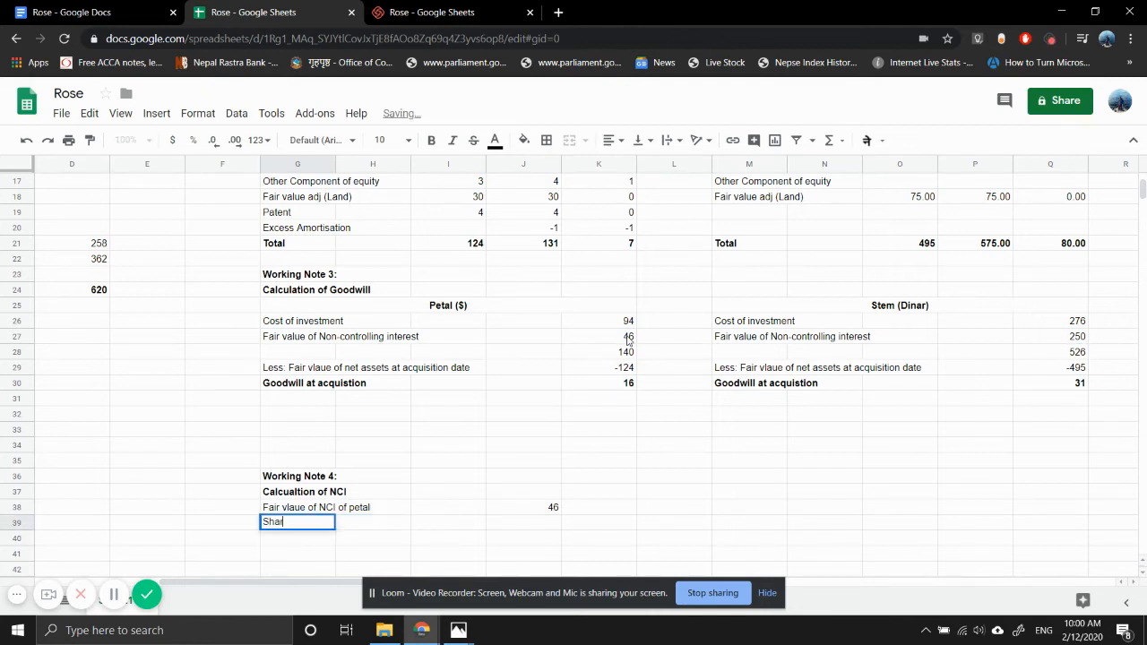
text(e of Profit)
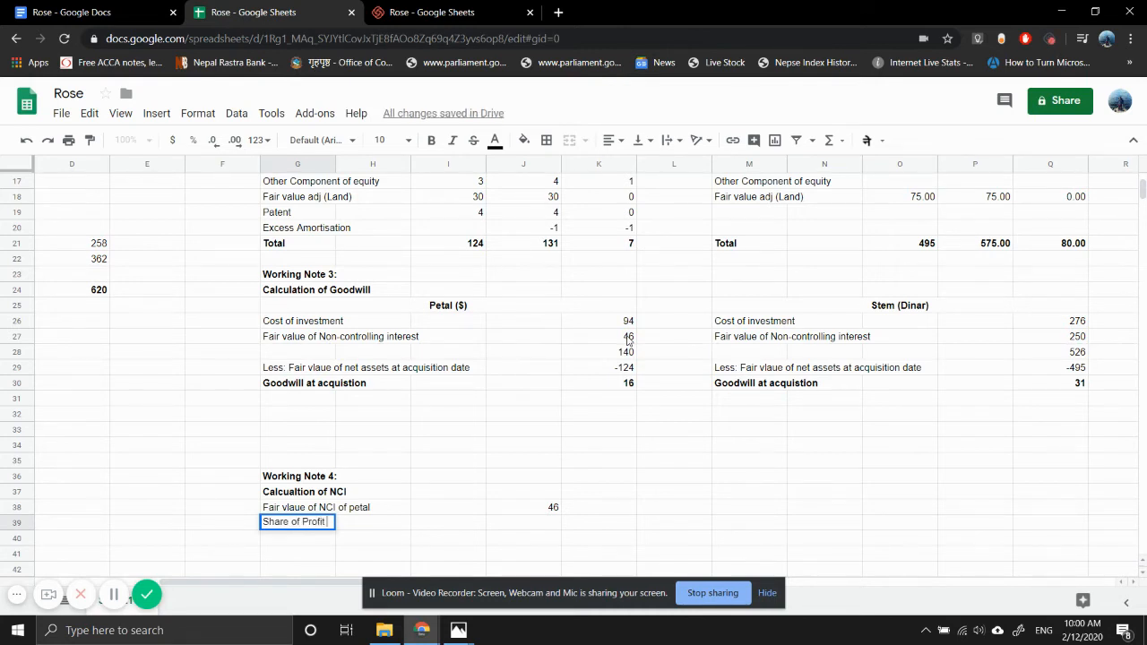
text( of P)
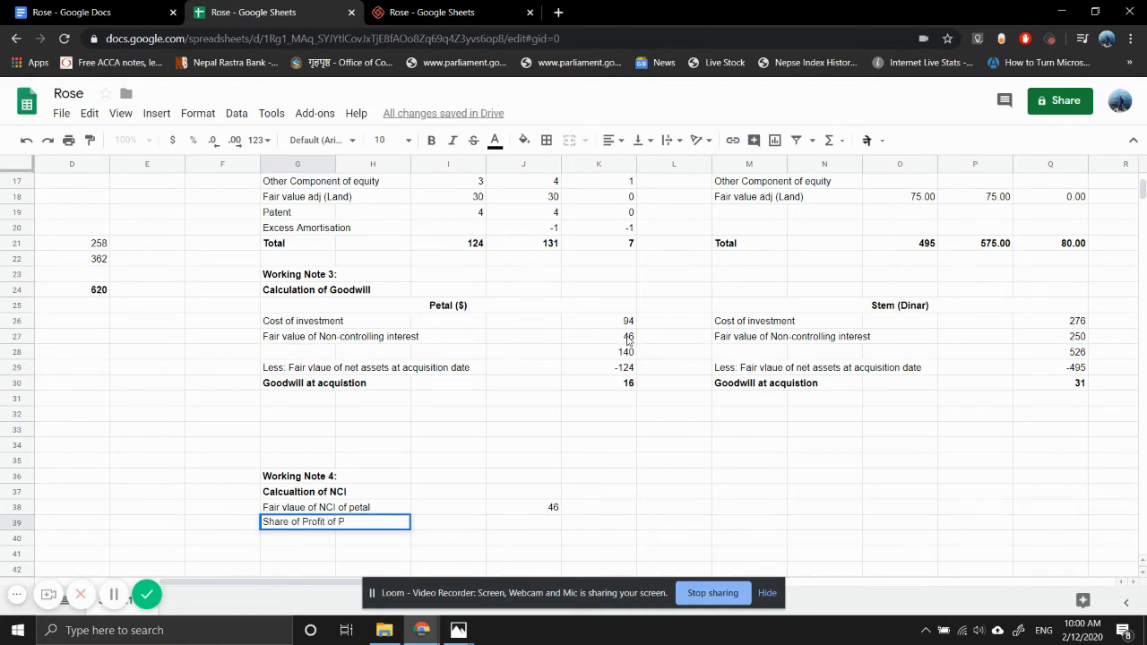
text( petal)
key(Return)
- Calculate the NCI share of Petal's post-acquisition total in J39 with =K21*H5, using the 30% NCI holding
key(Up)
key(Right)
key(Right)
key(Right)
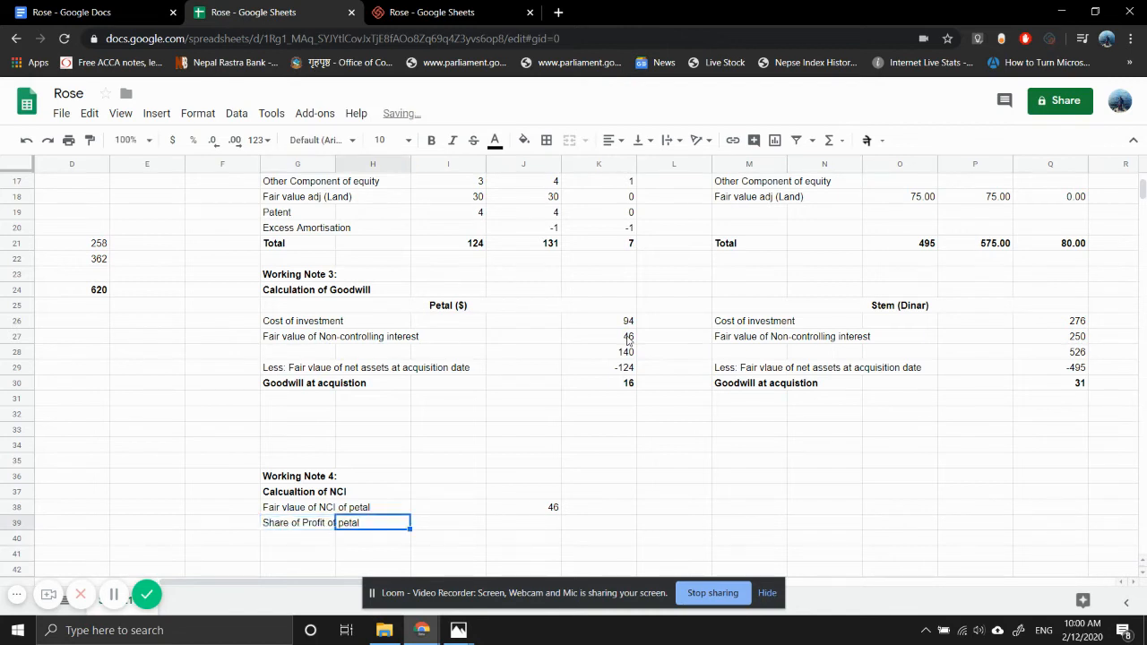
text(=)
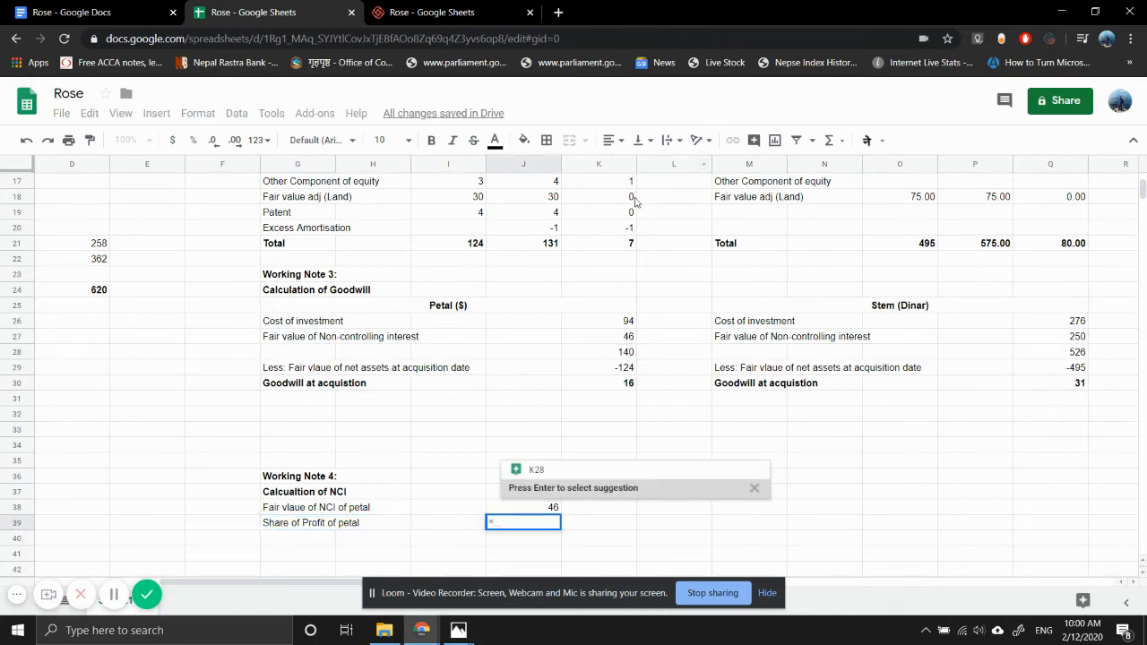
click(605, 248)
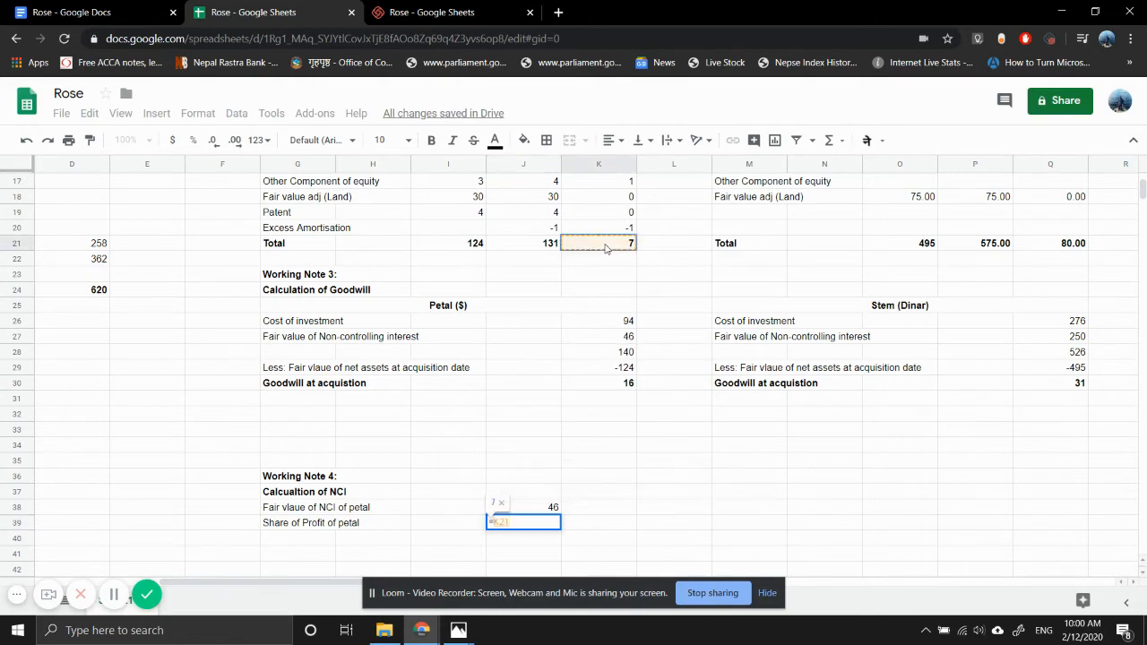
text(*)
scroll(458, 285, up, 3)
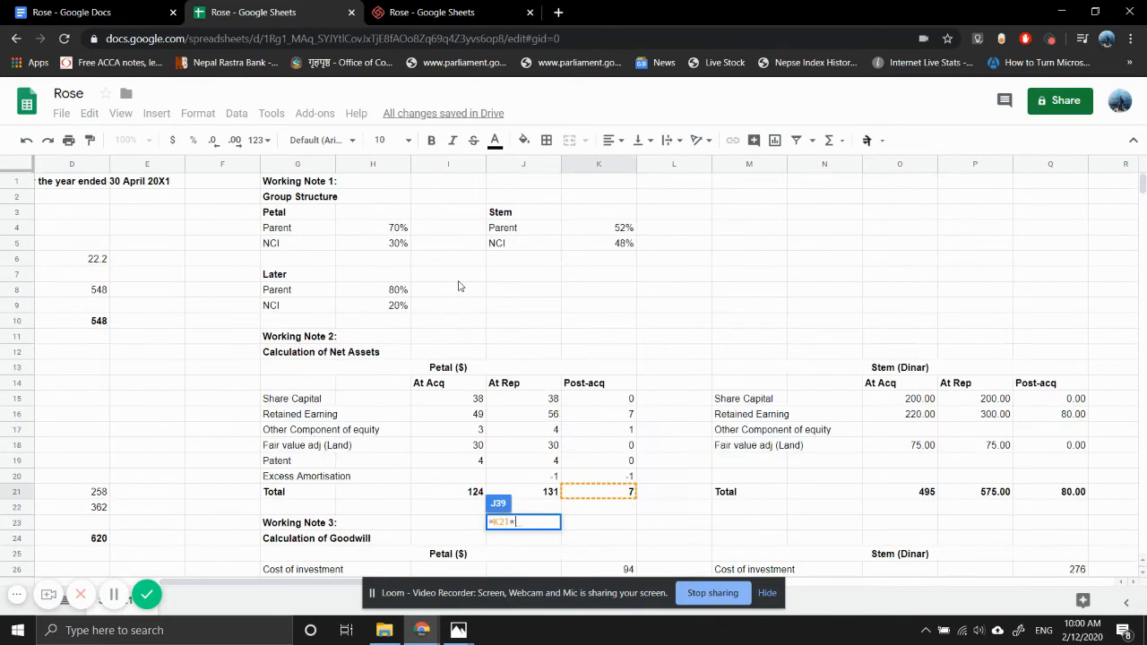
click(383, 231)
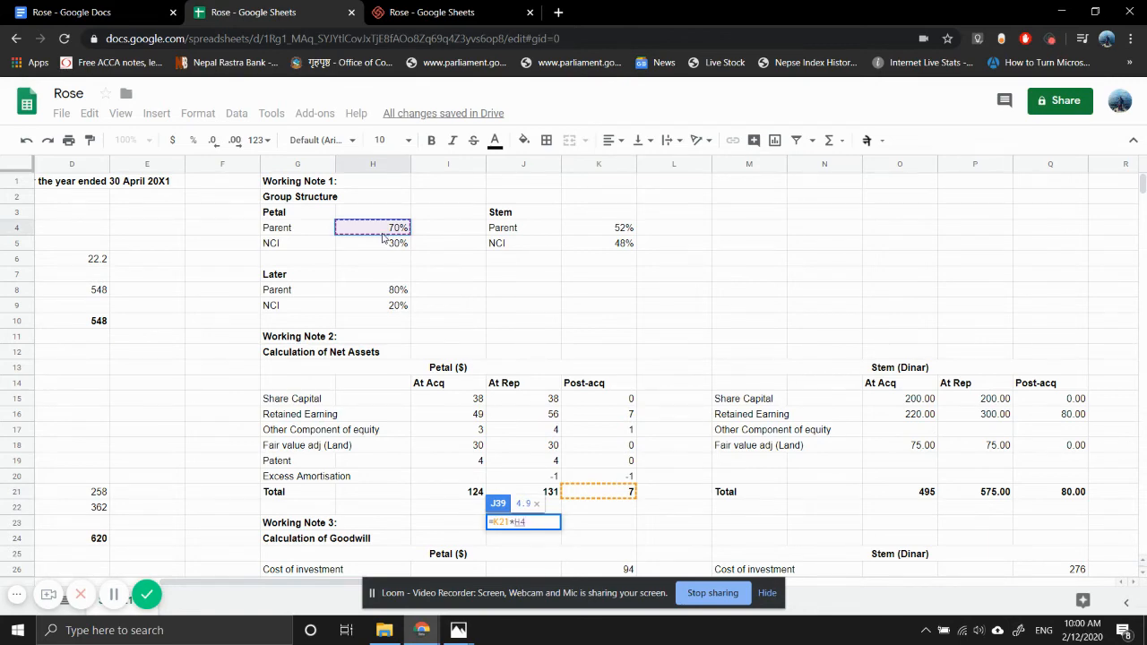
click(378, 246)
key(Return)
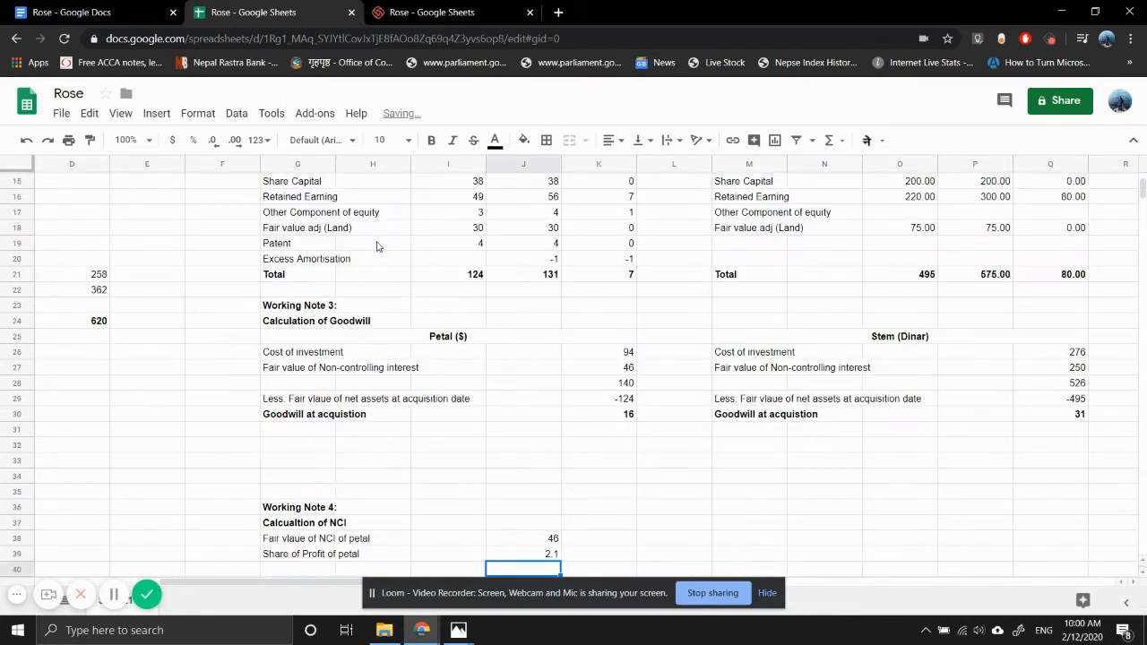
- Enter the heading "Working Note 8" in M36, checking the note numbers already used in the statement of financial position
scroll(354, 423, down, 2)
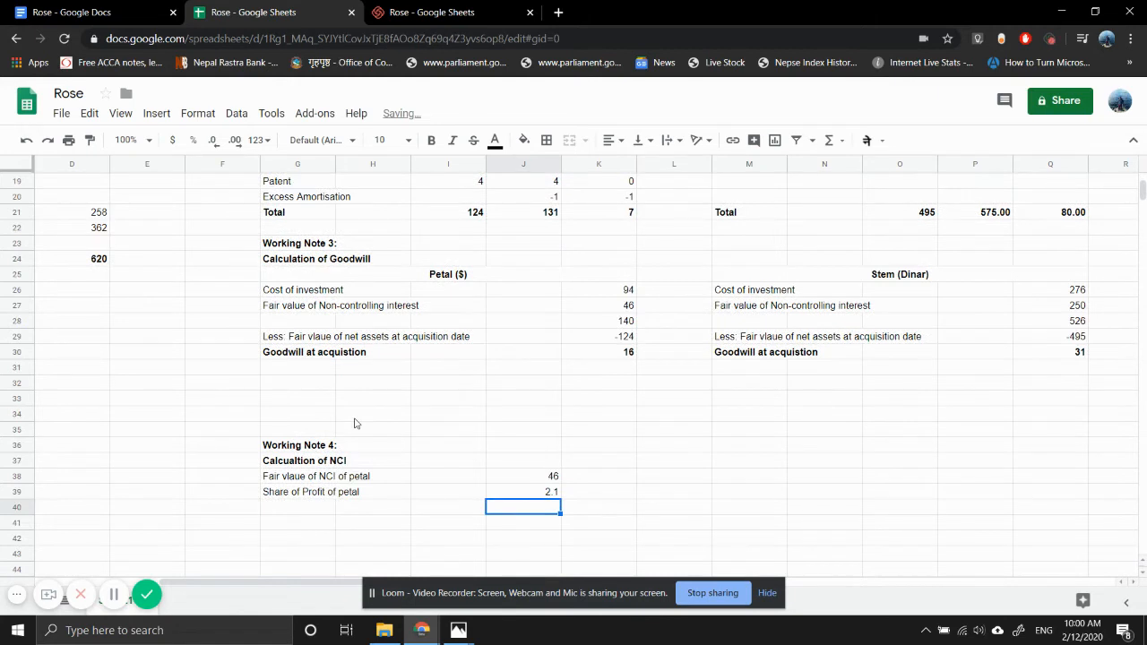
click(313, 512)
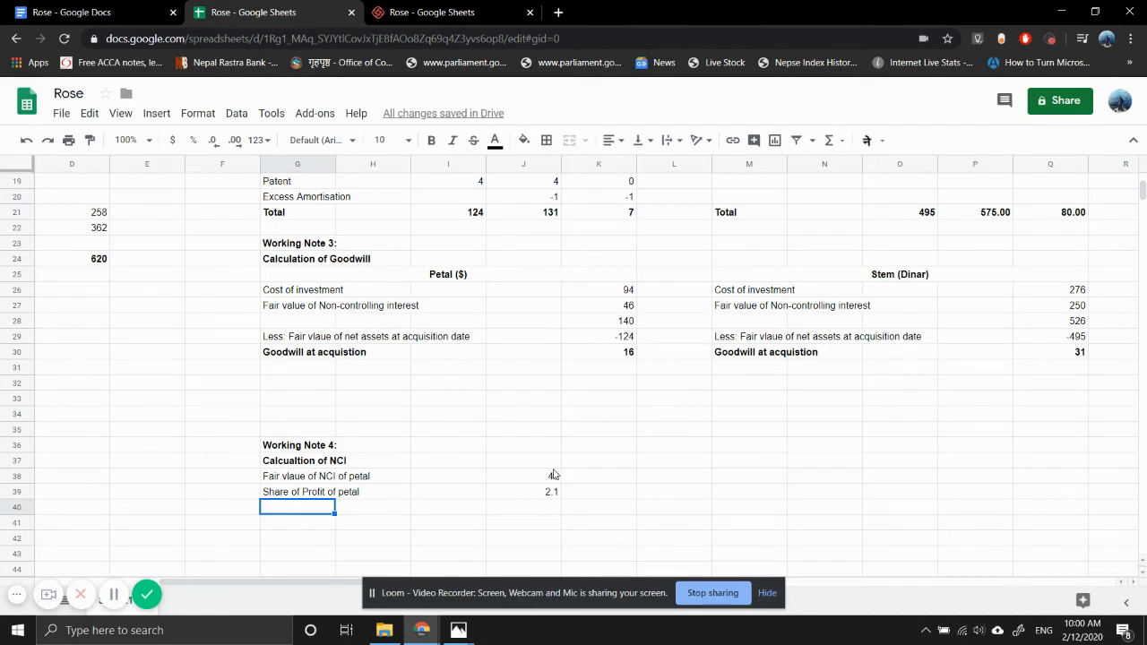
click(733, 451)
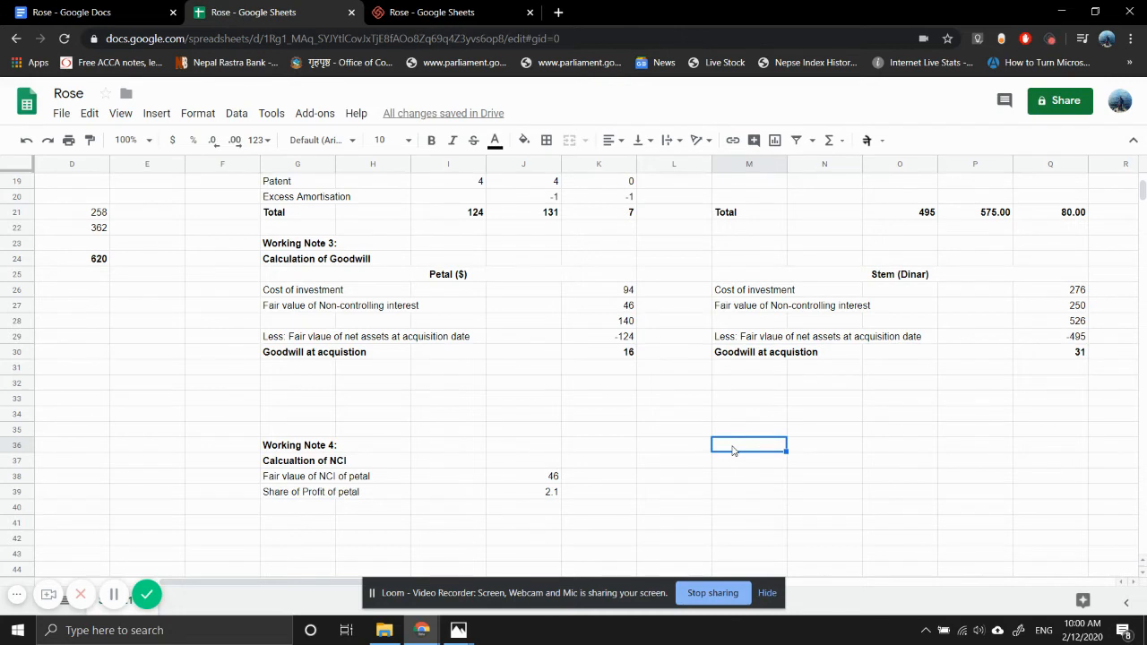
text(WOkring)
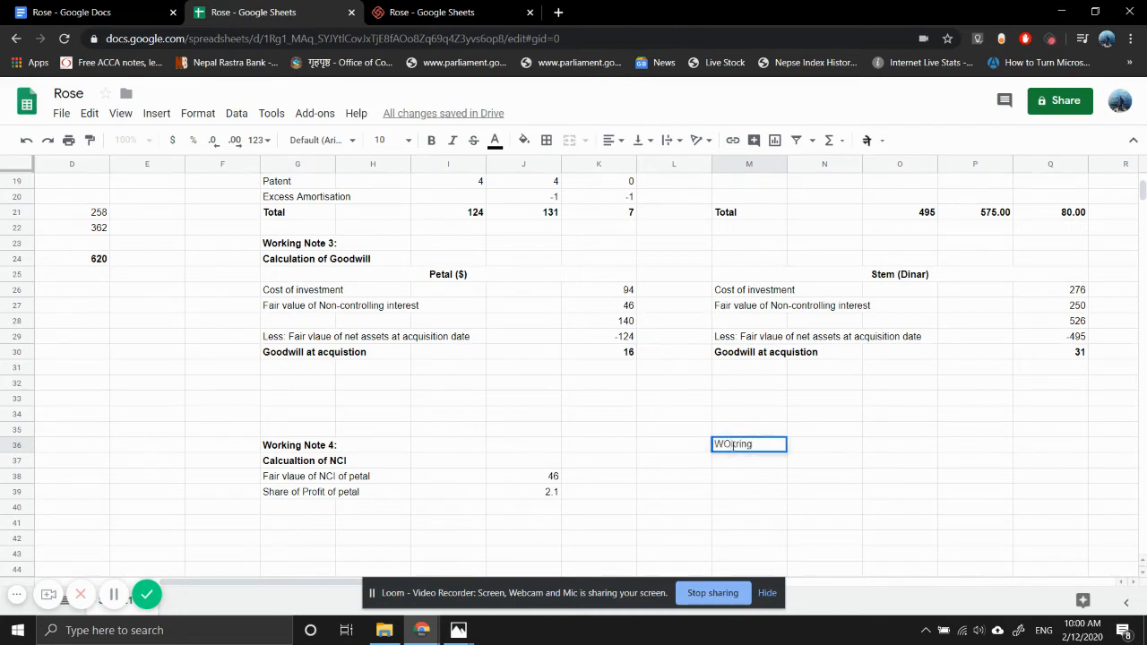
key(BackSpace)
key(BackSpace)
key(BackSpace)
key(BackSpace)
key(BackSpace)
key(BackSpace)
text(orking Note)
scroll(276, 354, up, 3)
scroll(276, 354, left, 3)
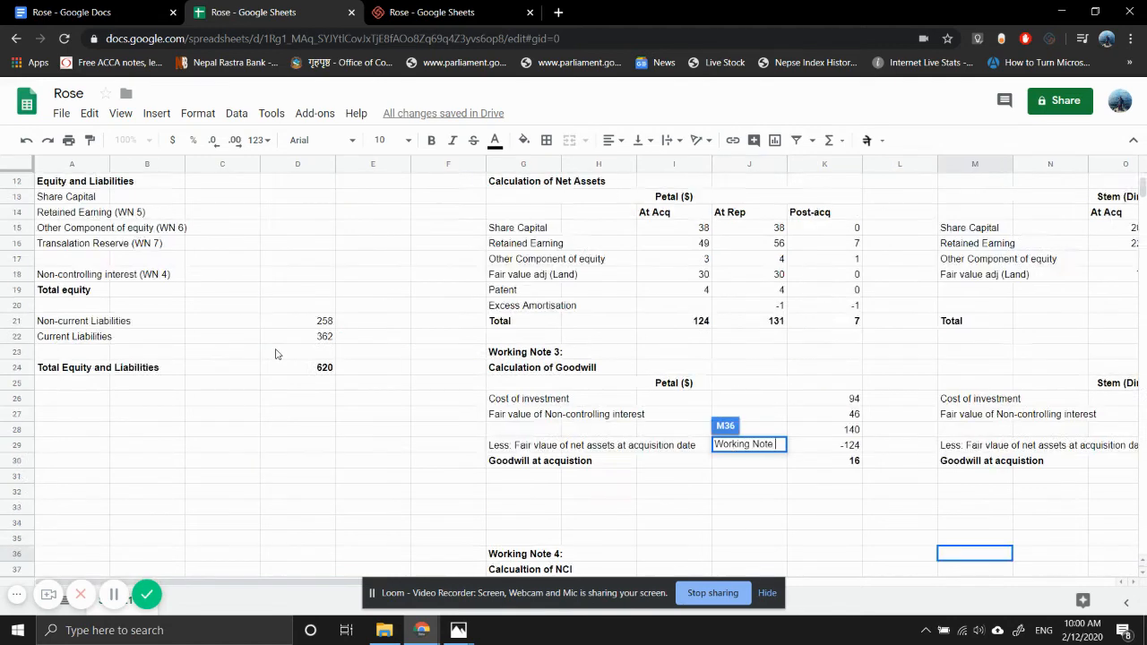
scroll(276, 354, up, 4)
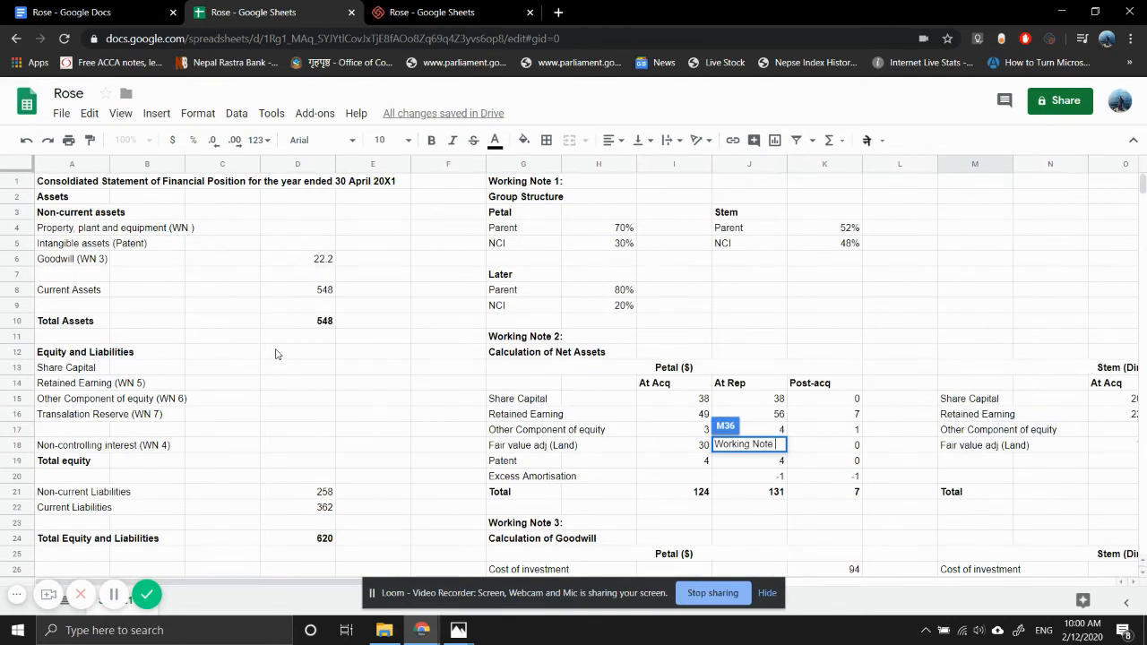
scroll(276, 354, down, 2)
scroll(276, 354, down, 6)
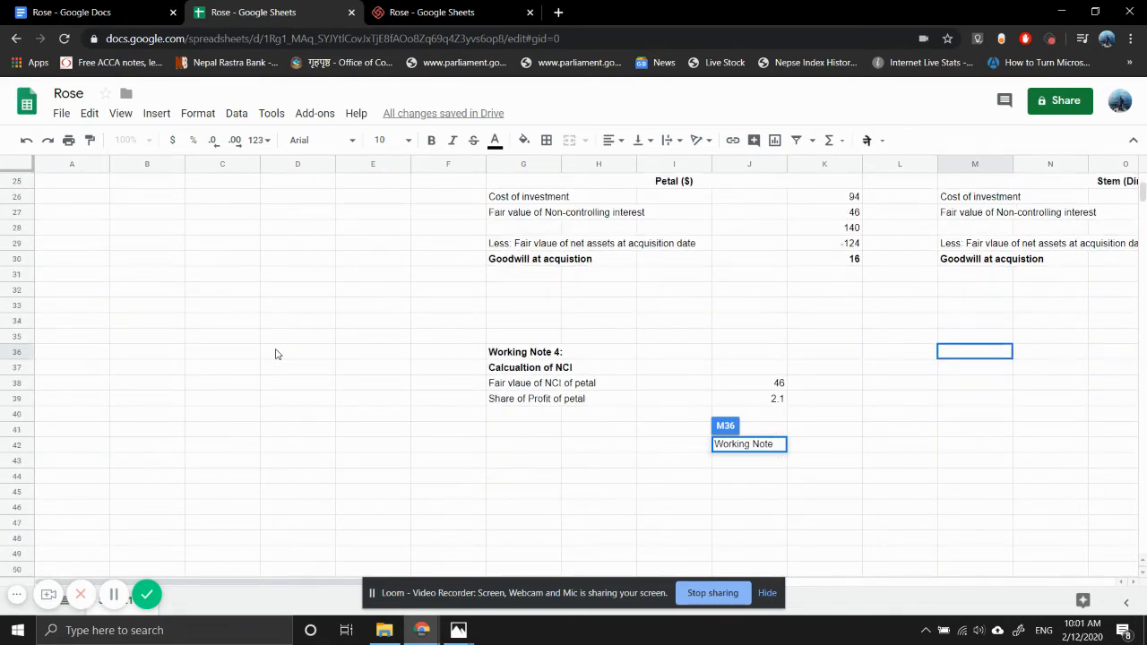
text(8)
key(Return)
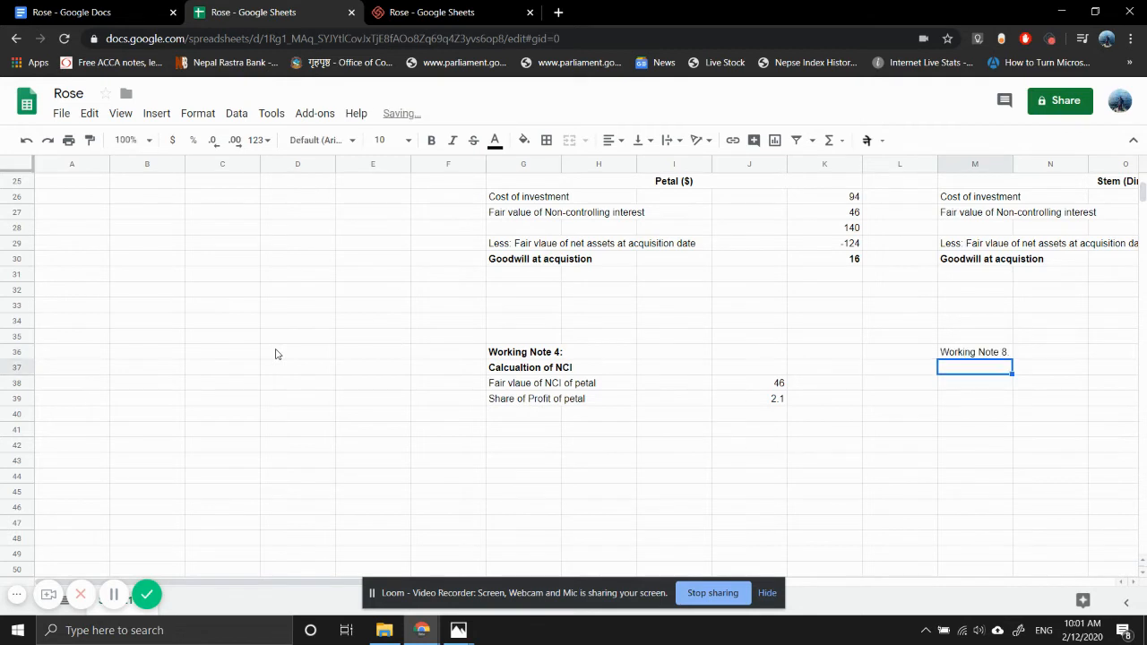
- Make the Working Note 8 heading in M36 bold and end it with a colon
key(Up)
text(:)
key(Return)
key(Right)
key(Right)
key(Right)
key(Right)
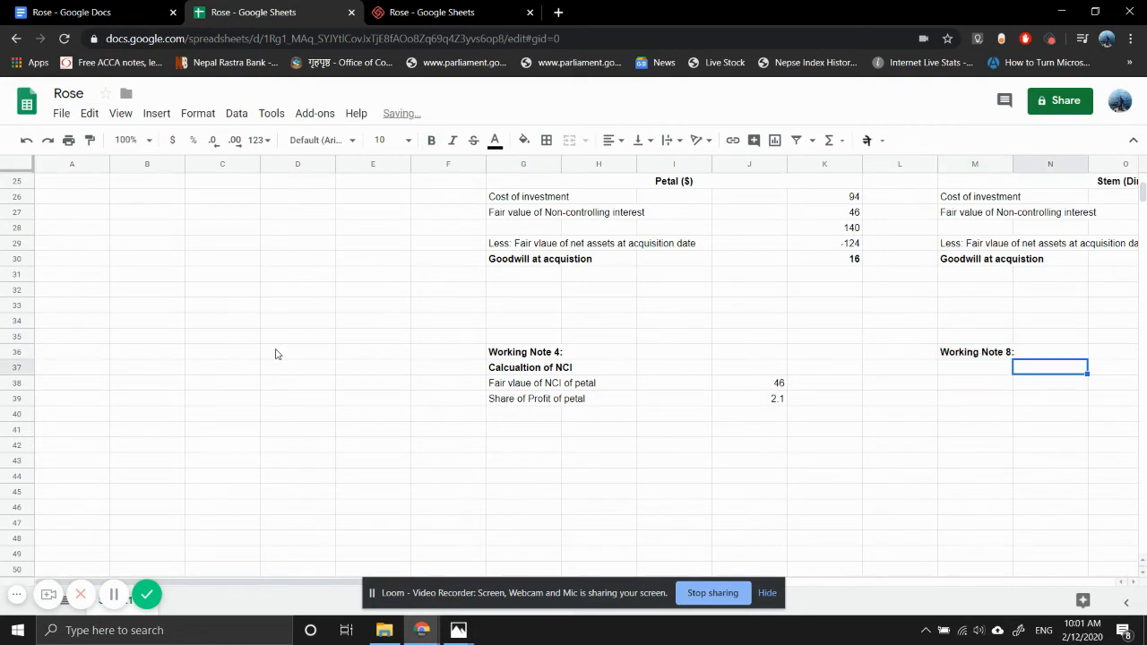
key(Right)
key(Left)
key(Left)
key(Left)
key(Left)
key(Left)
key(Left)
key(Left)
key(Right)
key(Right)
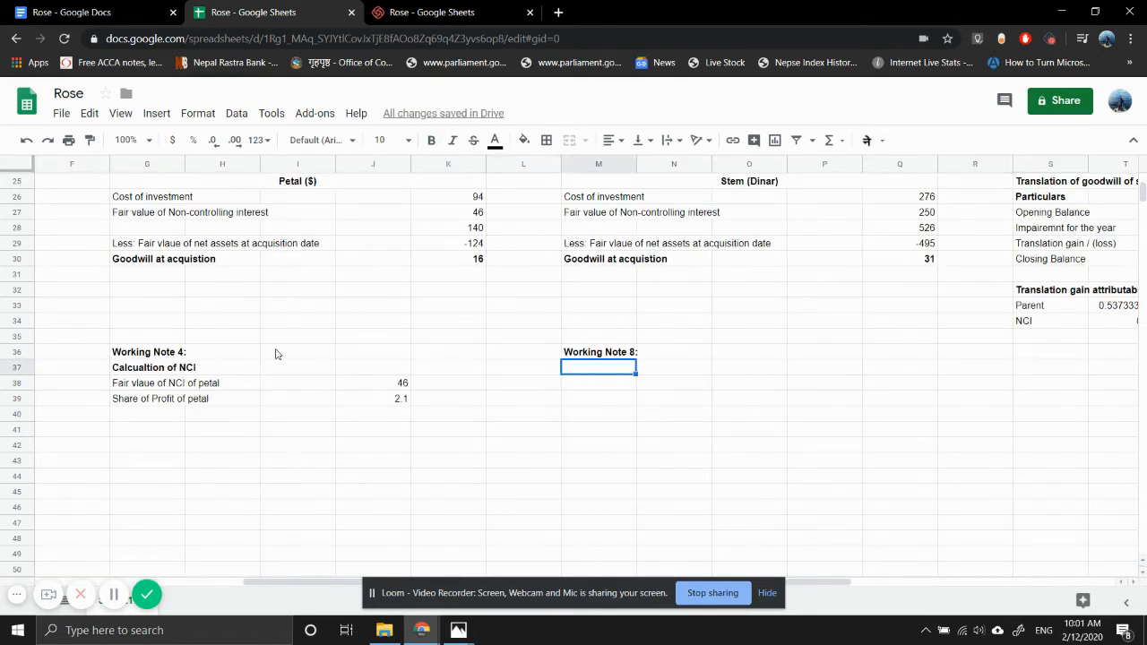
- Enter the bold subheading "Decrease in NCI" in M37 under Working Note 8
text(Decrease in NCI)
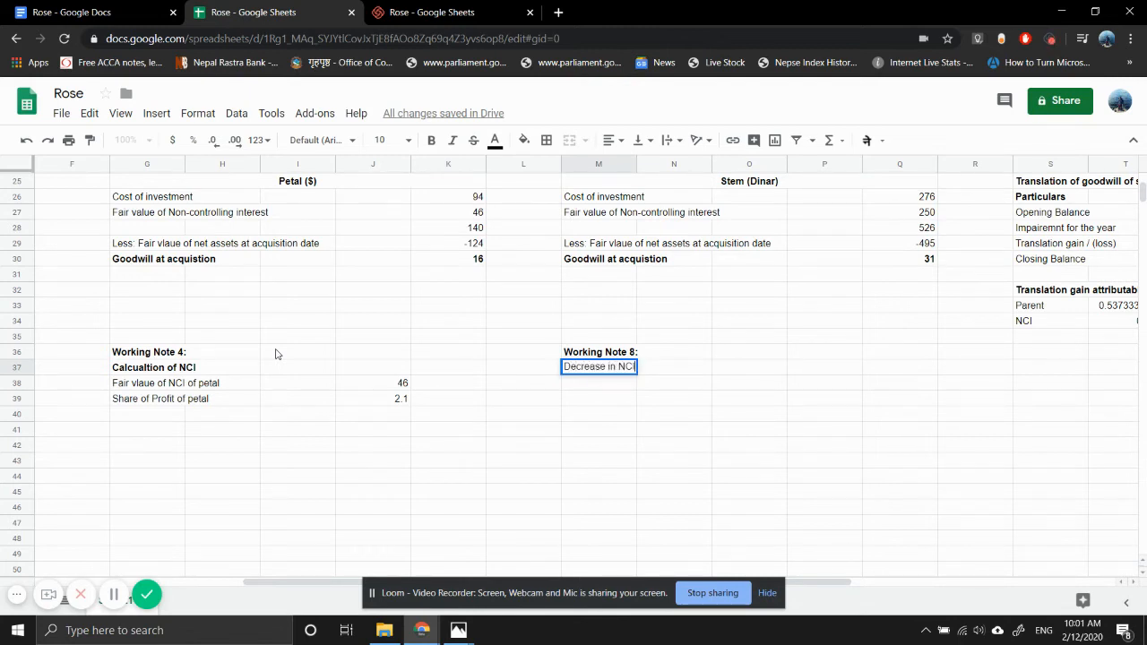
key(Return)
key(Up)
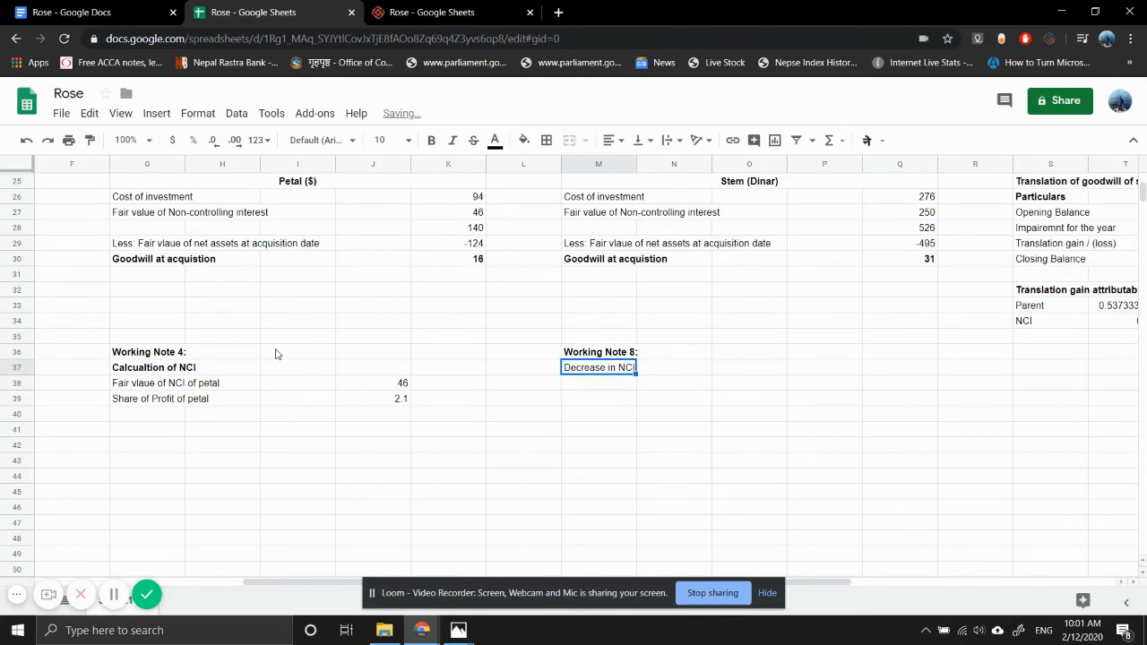
key(ctrl+b)
- Enter the journal line labels "Cr Cash" in M39 and "Dr NCI" in M40
key(Return)
key(Down)
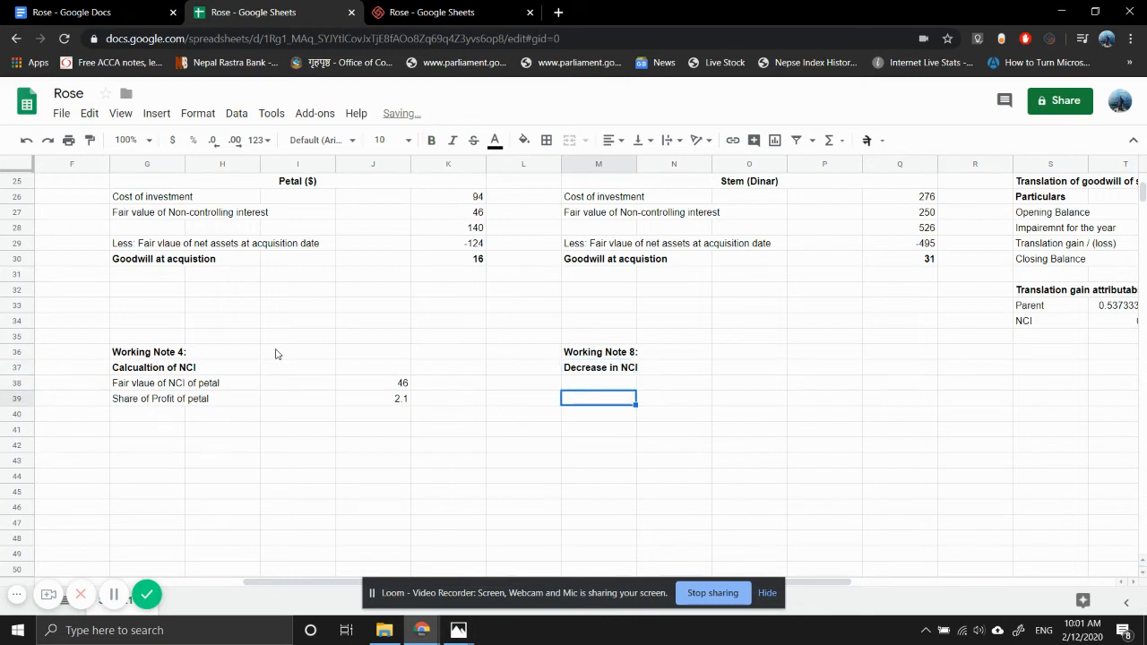
text(Cr Cash)
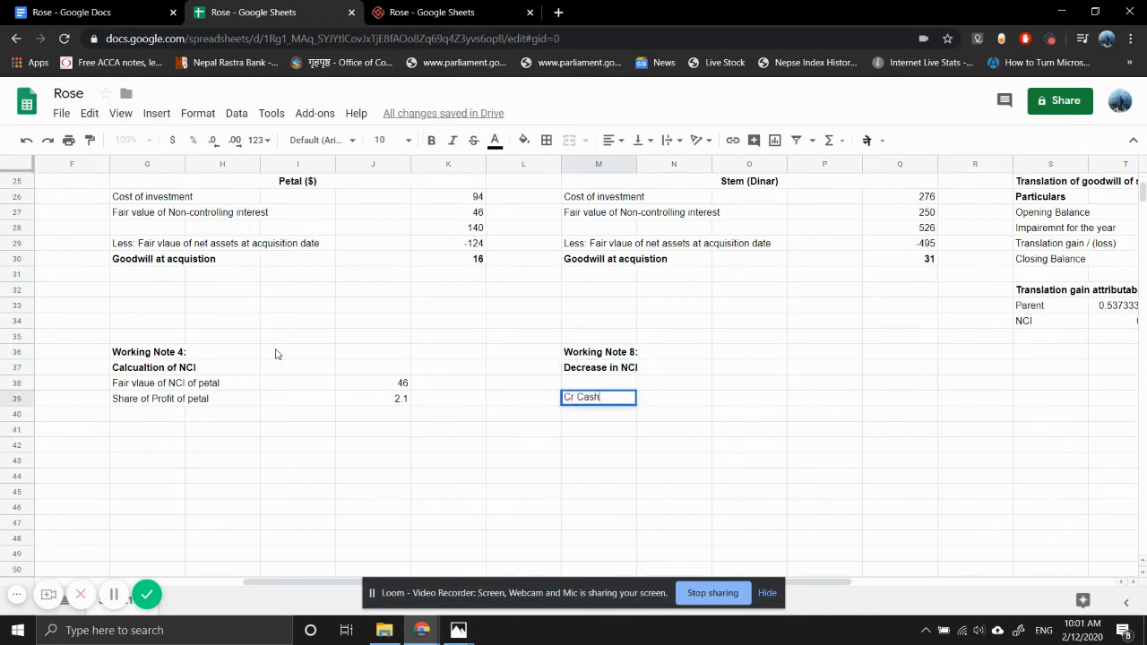
key(Return)
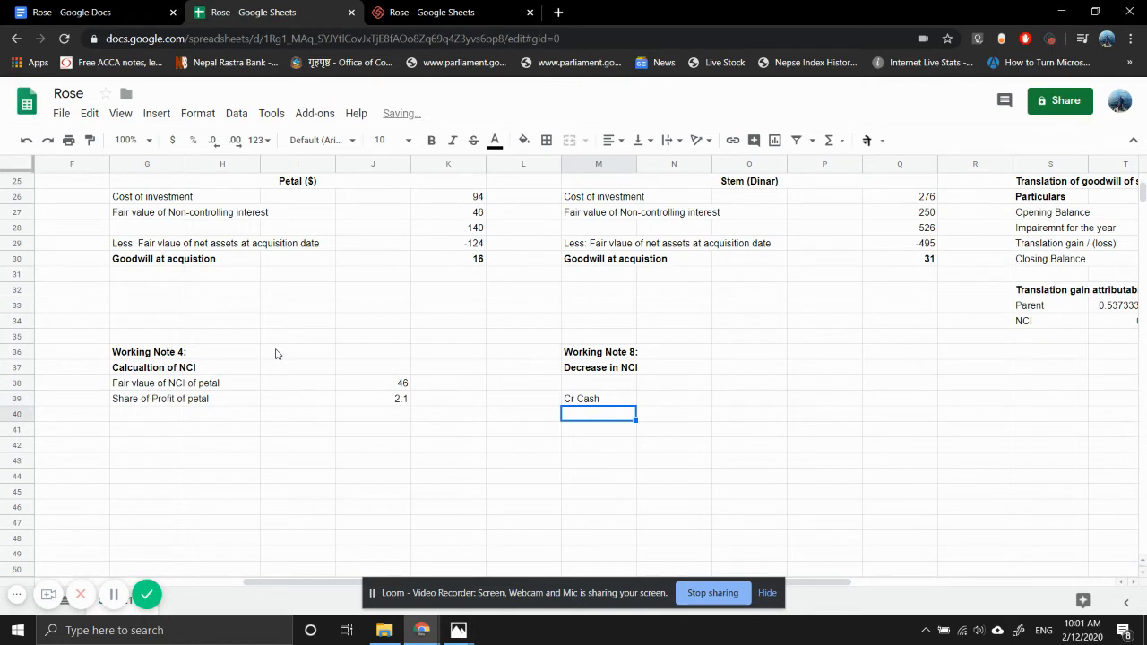
text(Dr NCI)
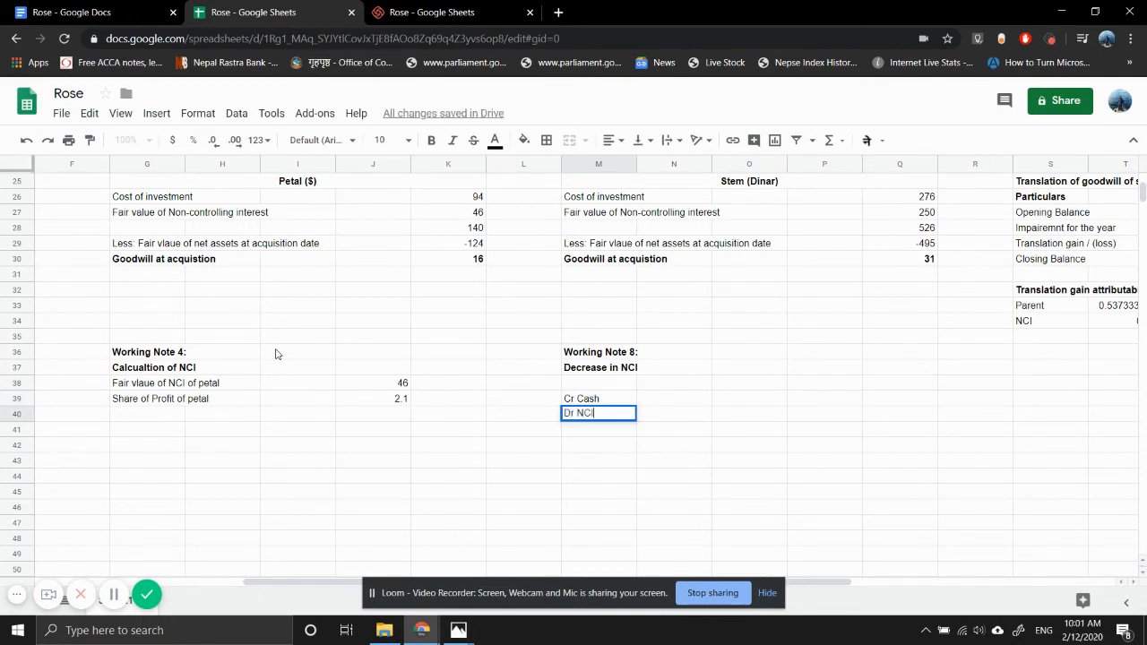
key(Return)
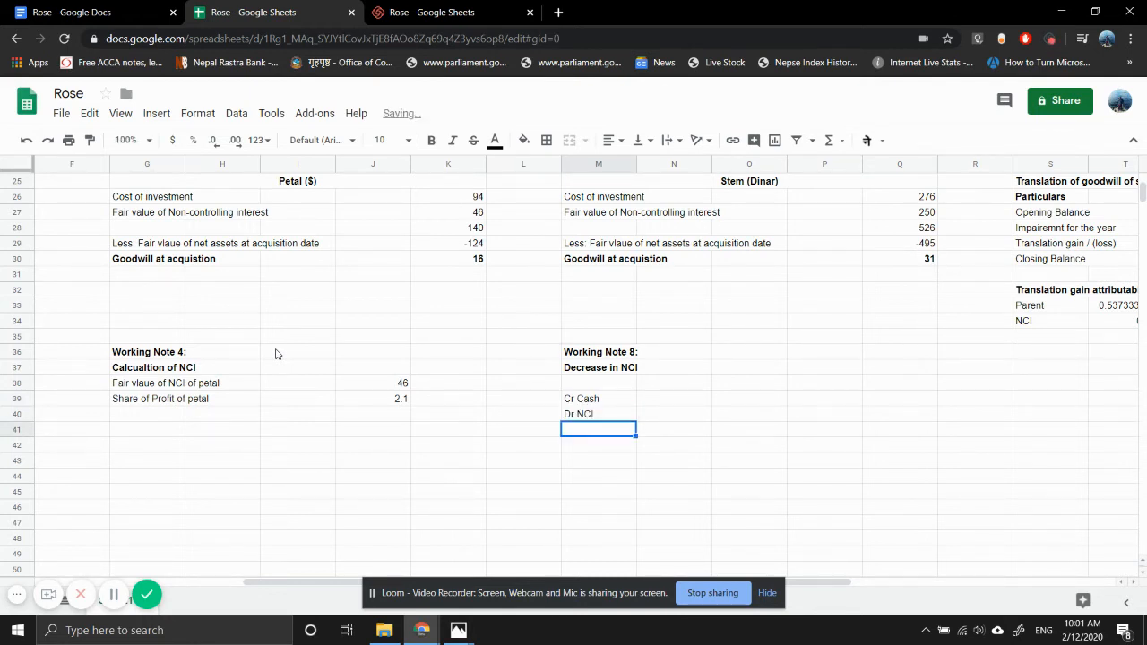
- Enter the cash consideration of 19 in O39 beside Cr Cash, checking the question image in Photos for the further 10% Petal acquisition
key(Right)
key(Up)
key(Left)
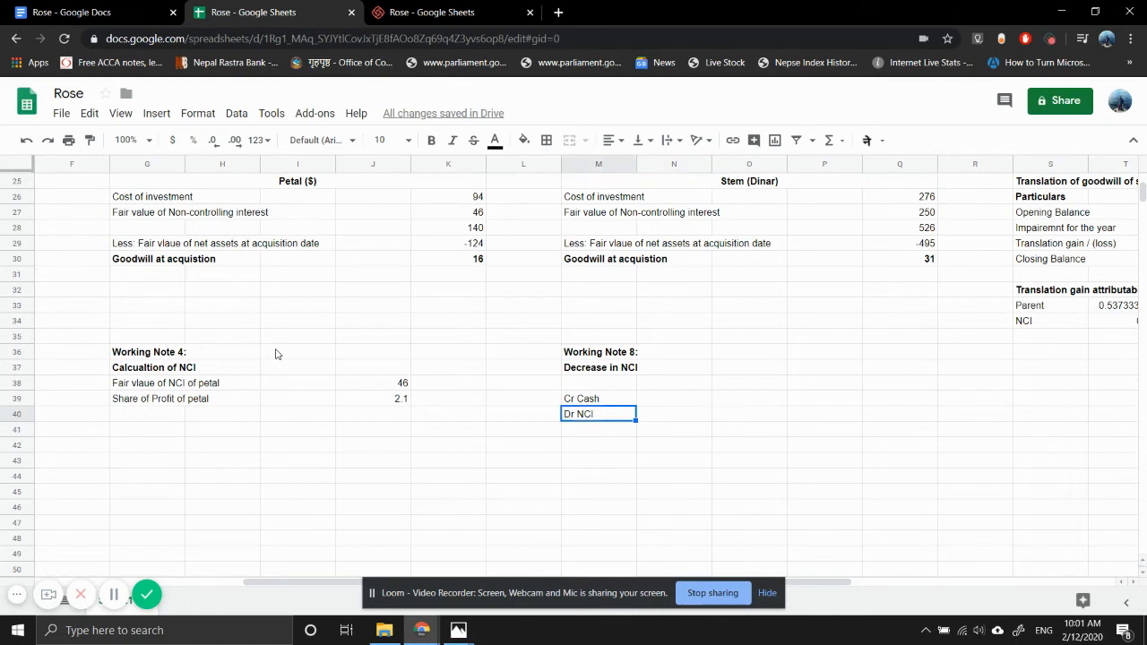
key(Down)
key(Right)
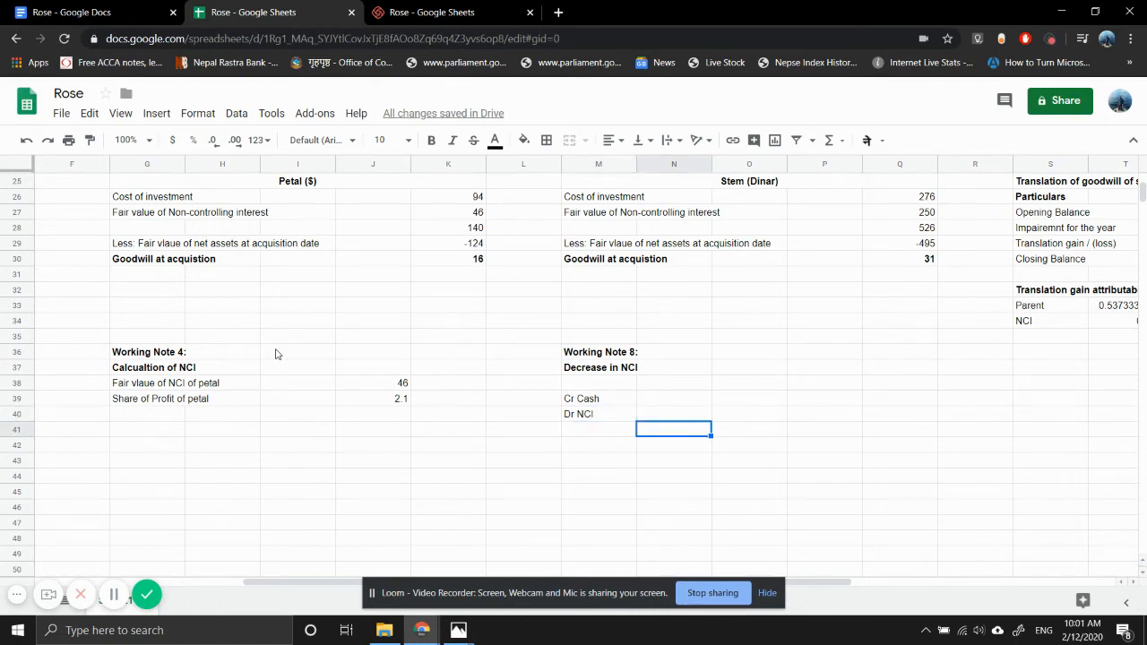
key(Up)
key(Up)
key(Right)
text(=)
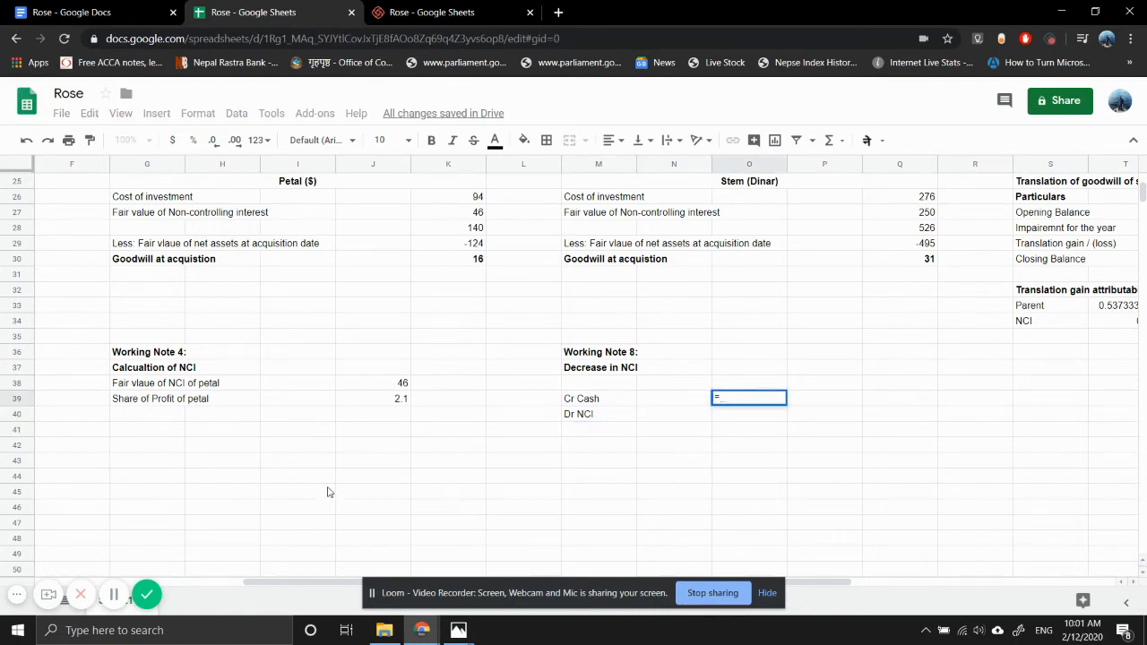
mouse_move(458, 630)
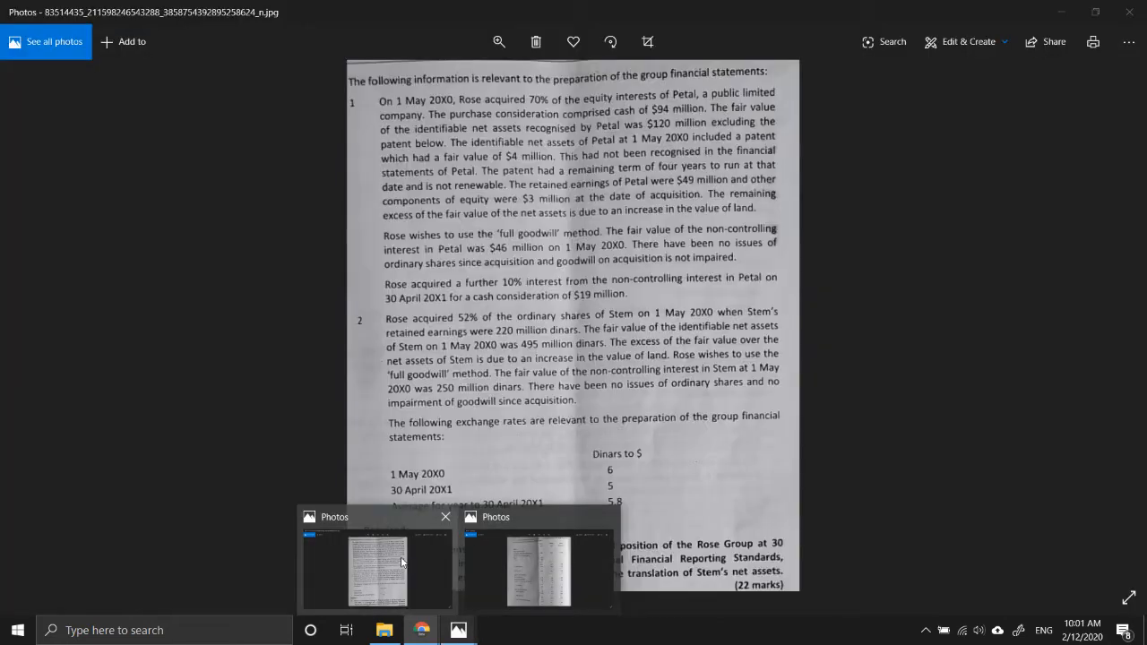
click(401, 563)
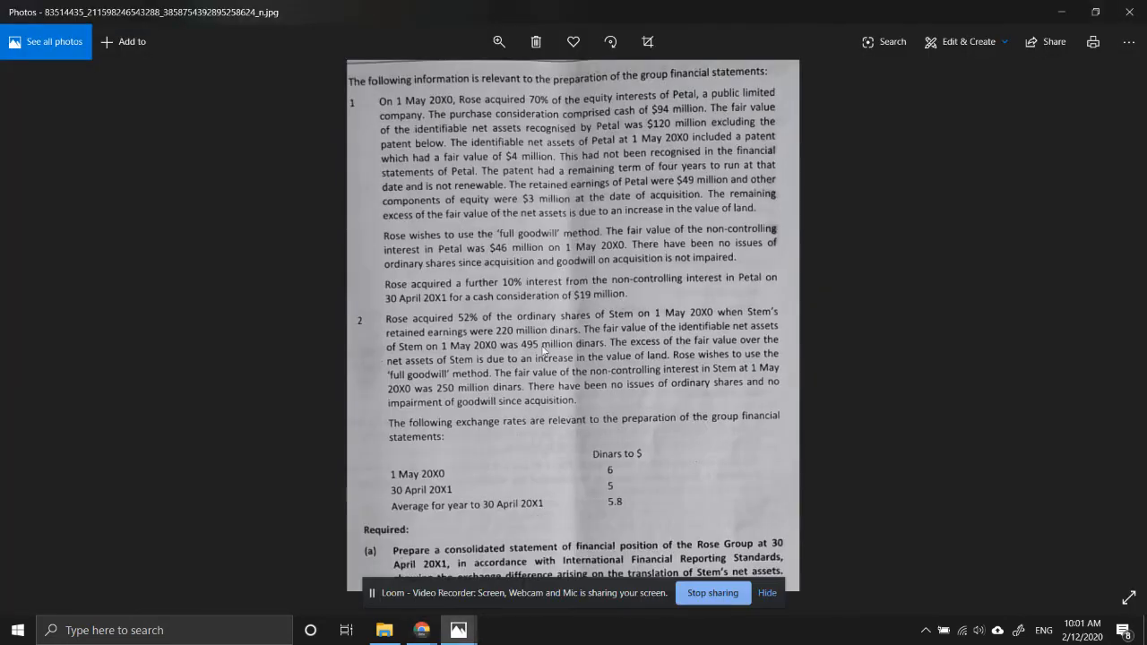
mouse_move(431, 636)
click(363, 559)
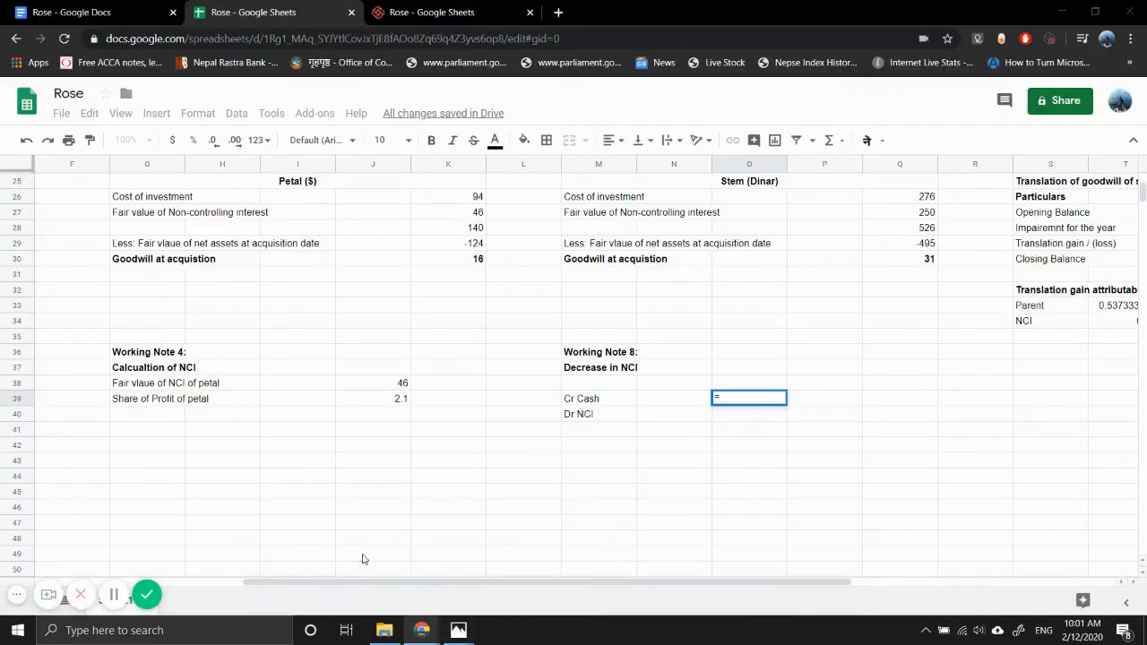
text(19)
key(Return)
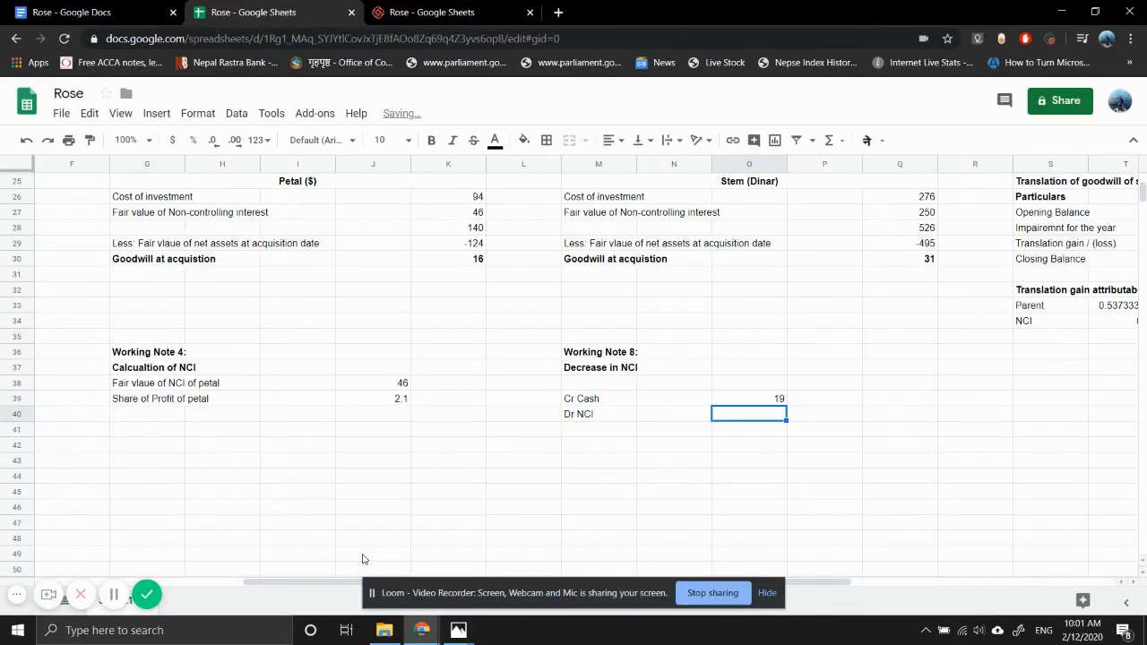
- Calculate the Dr NCI amount in O40 with =(J38+J39)*10/30, using Petal's NCI fair value and profit share
text(=)
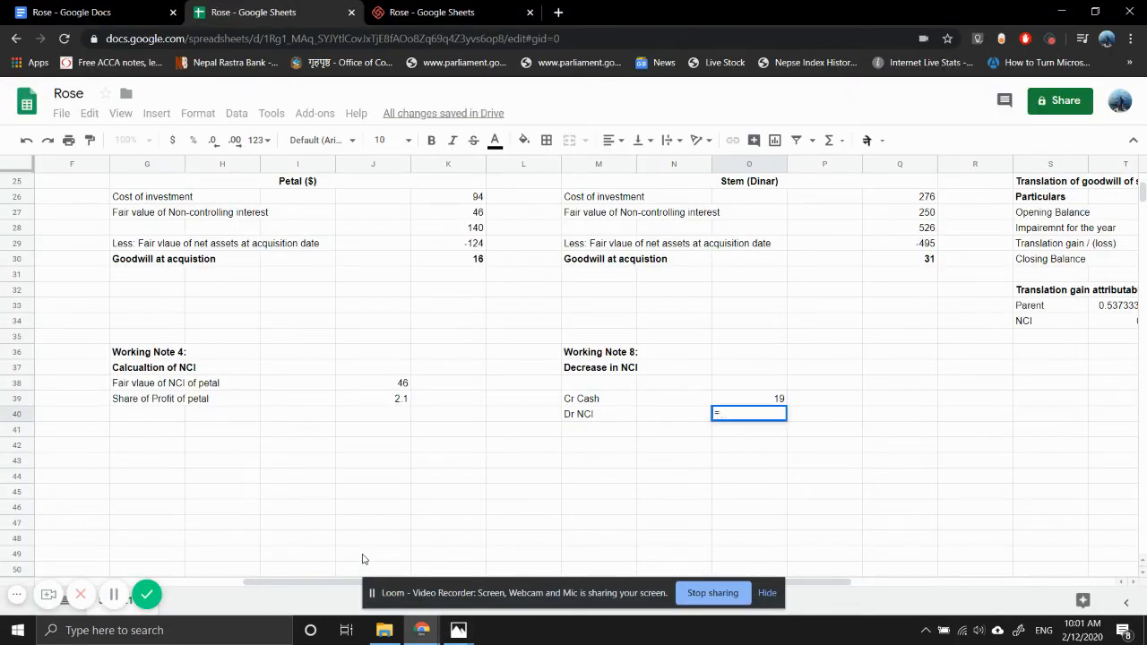
text(()
click(389, 384)
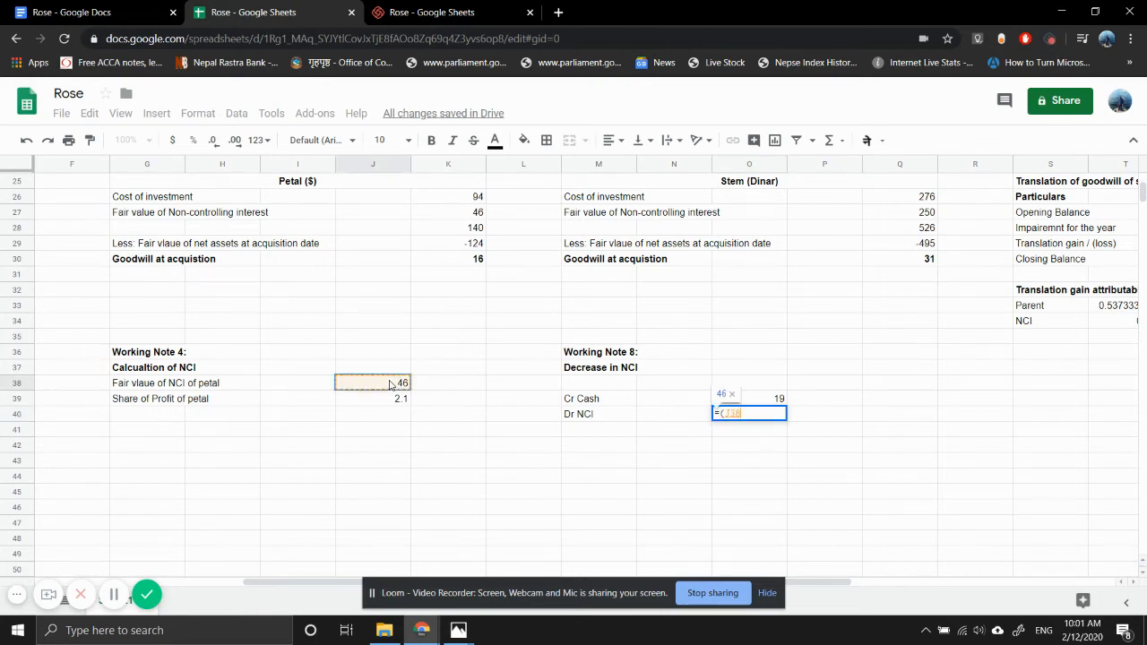
text(+)
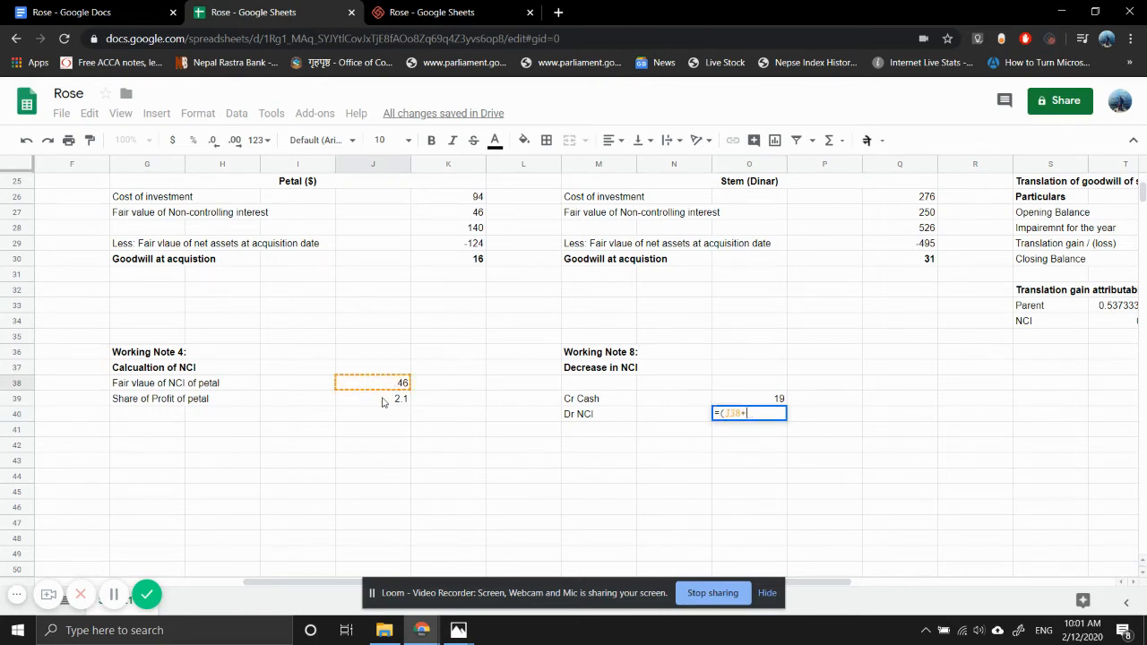
click(393, 403)
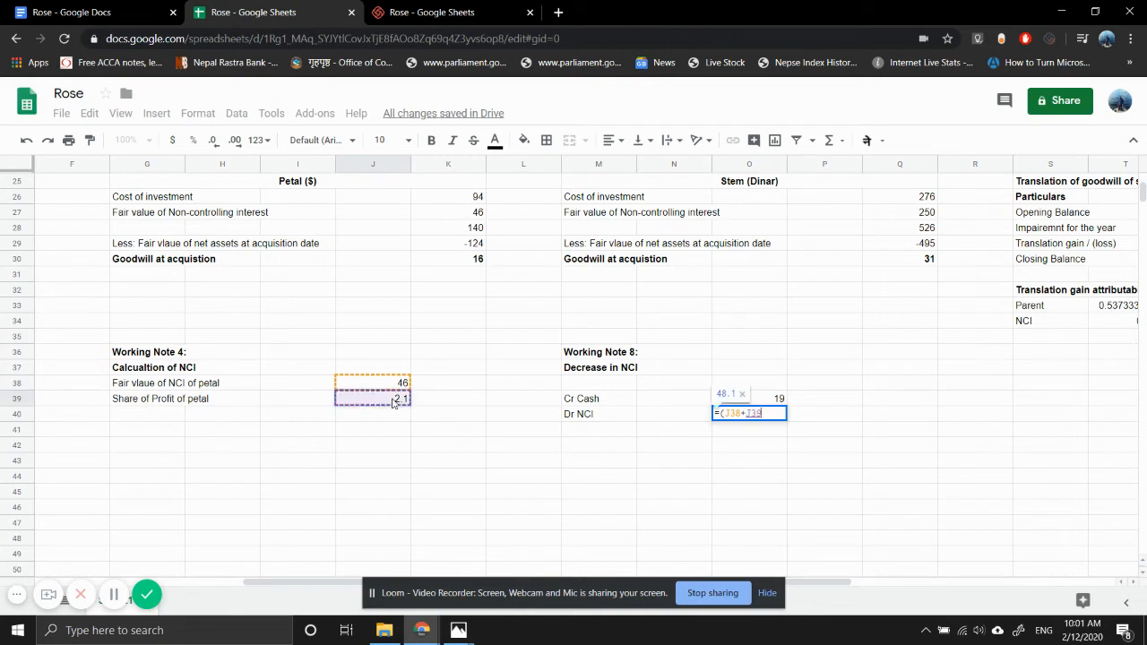
text())
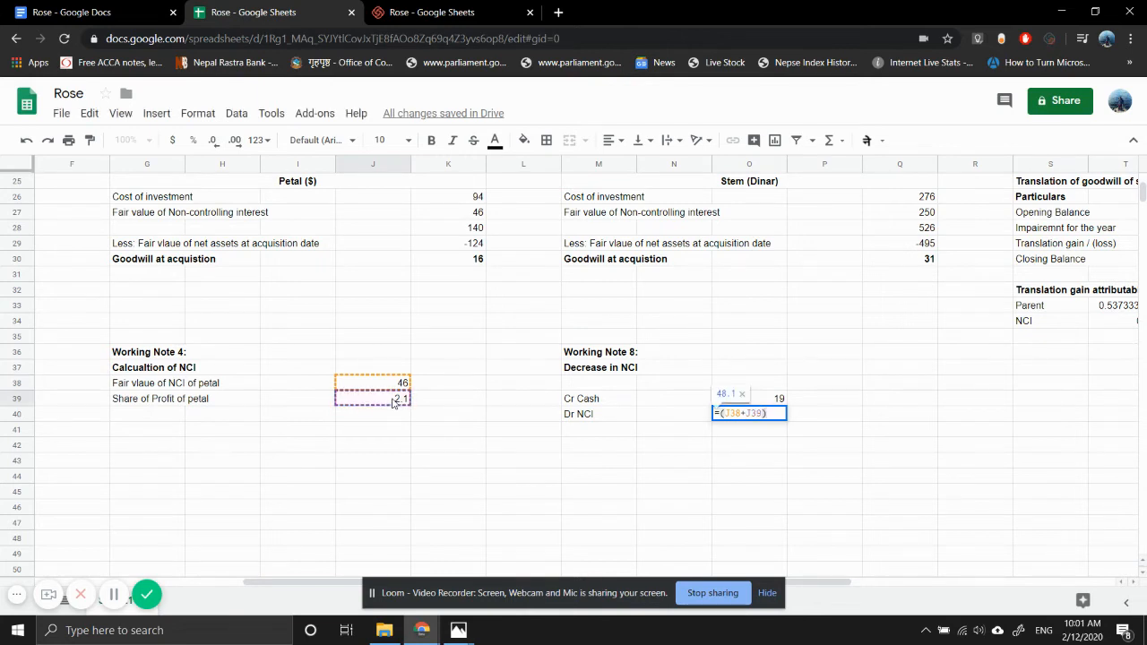
text(*10/)
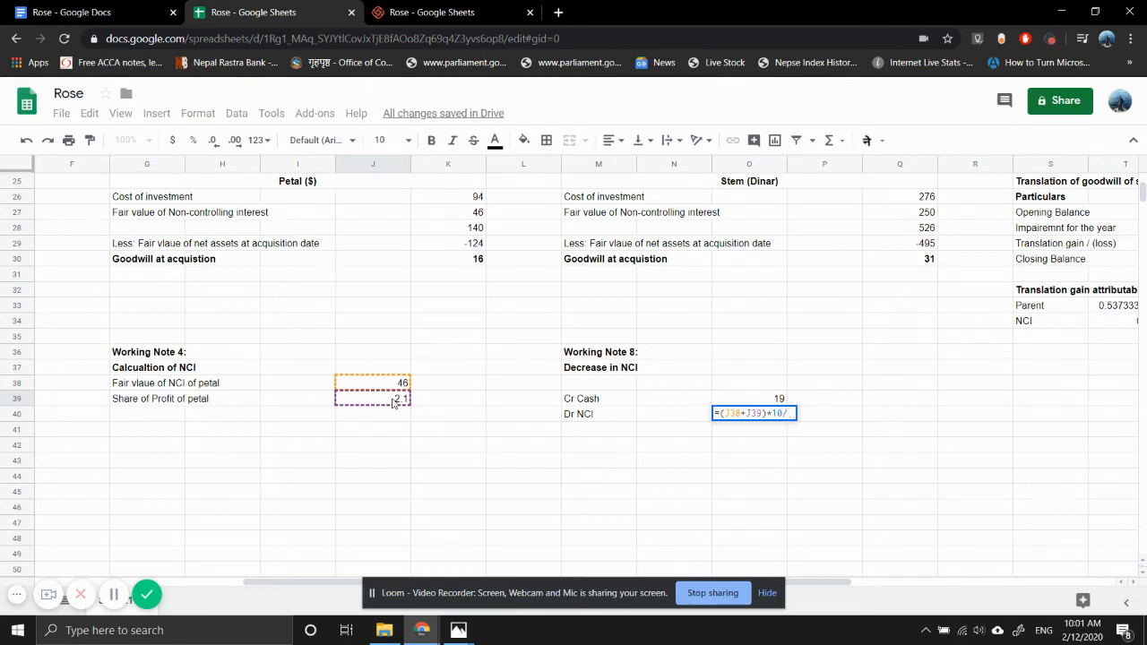
text(30)
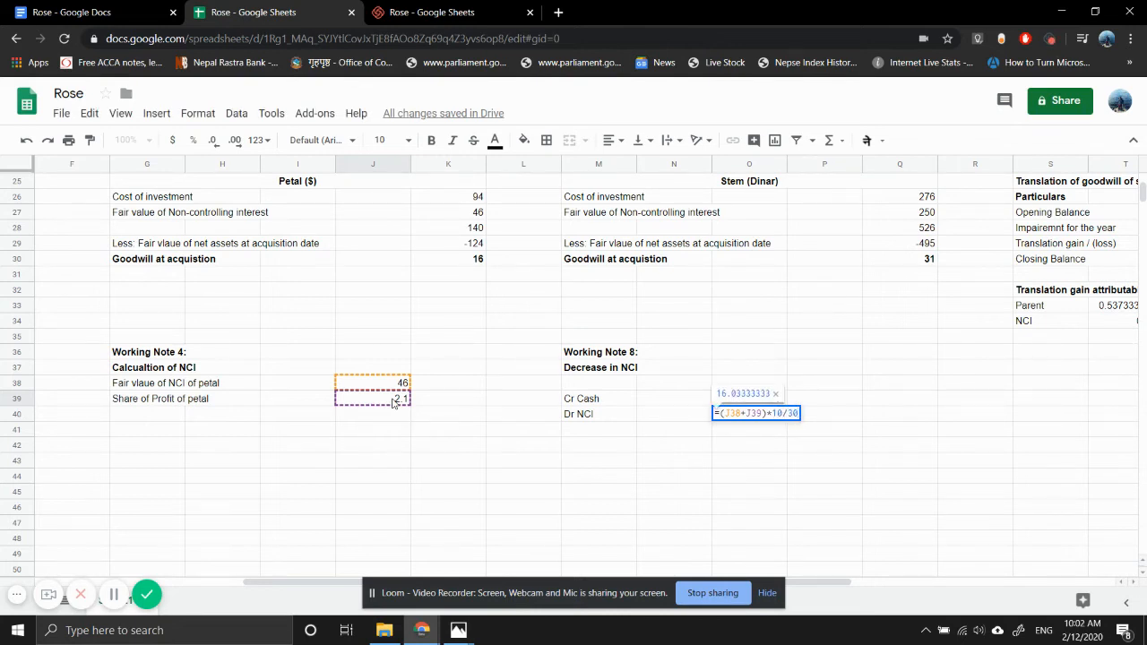
key(Return)
- Calculate the difference between cash paid and the NCI reduction in O41 with =O39-O40
text(=)
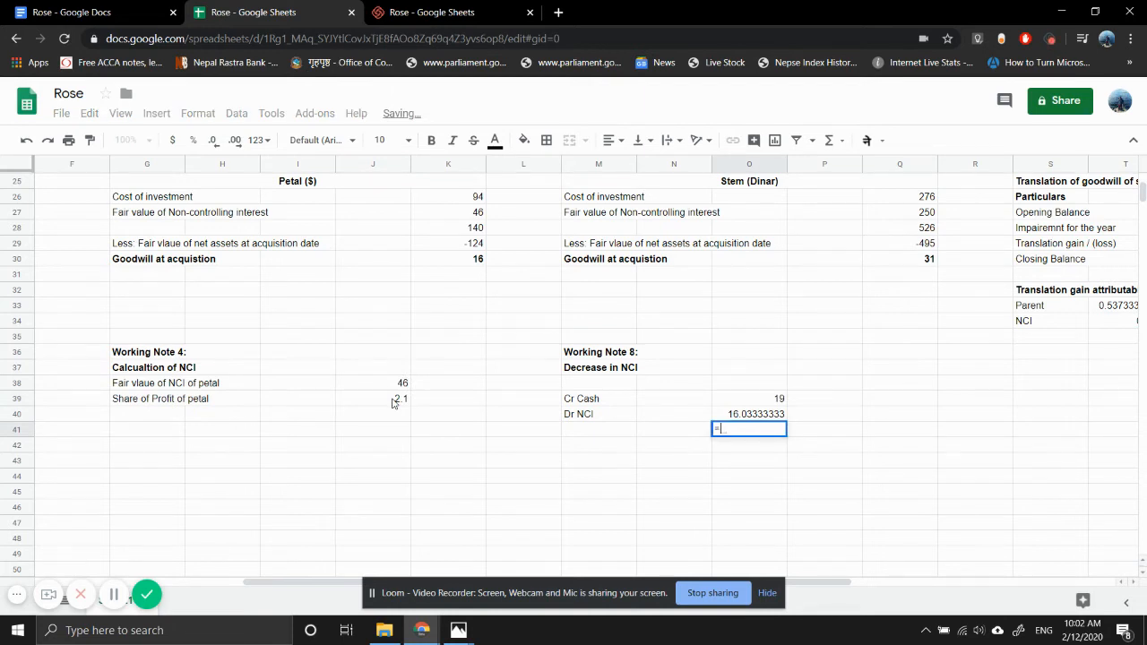
text(O39-O40)
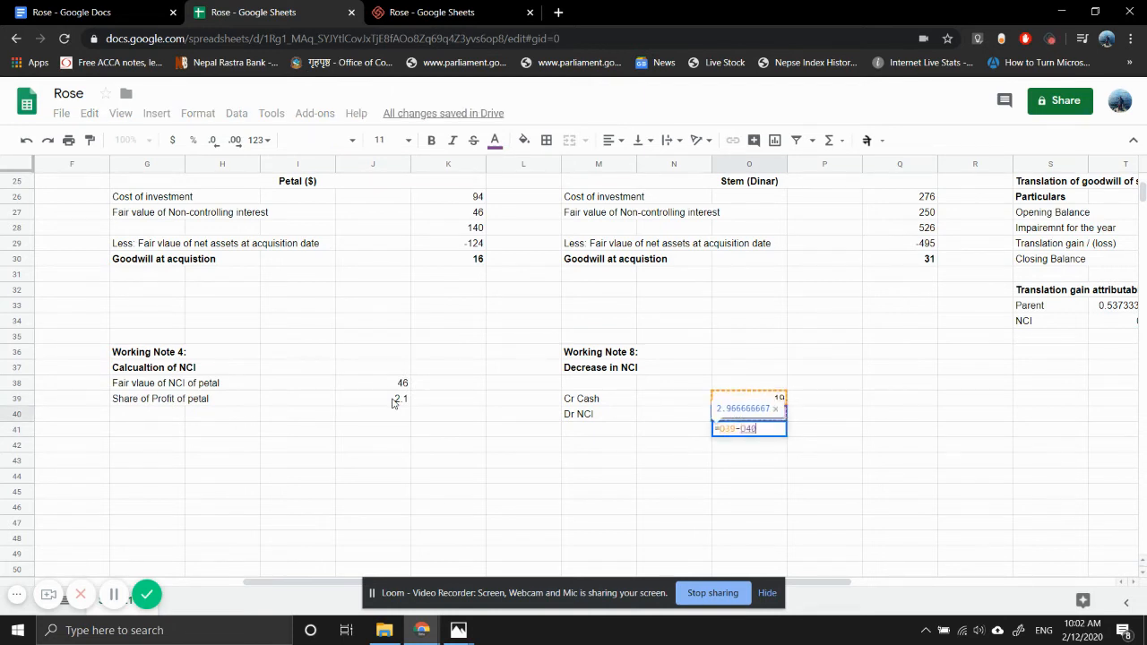
key(Return)
- Label the balancing line in M41 as "Dr Other Component of Equity"
key(Up)
key(Left)
key(Left)
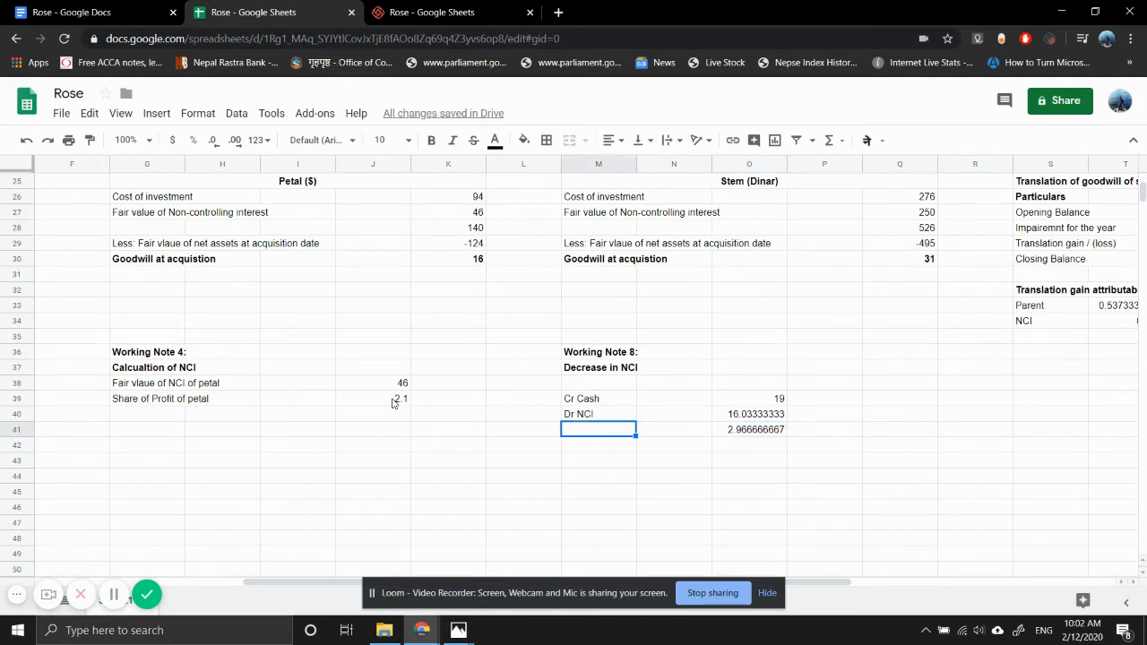
text(Dr)
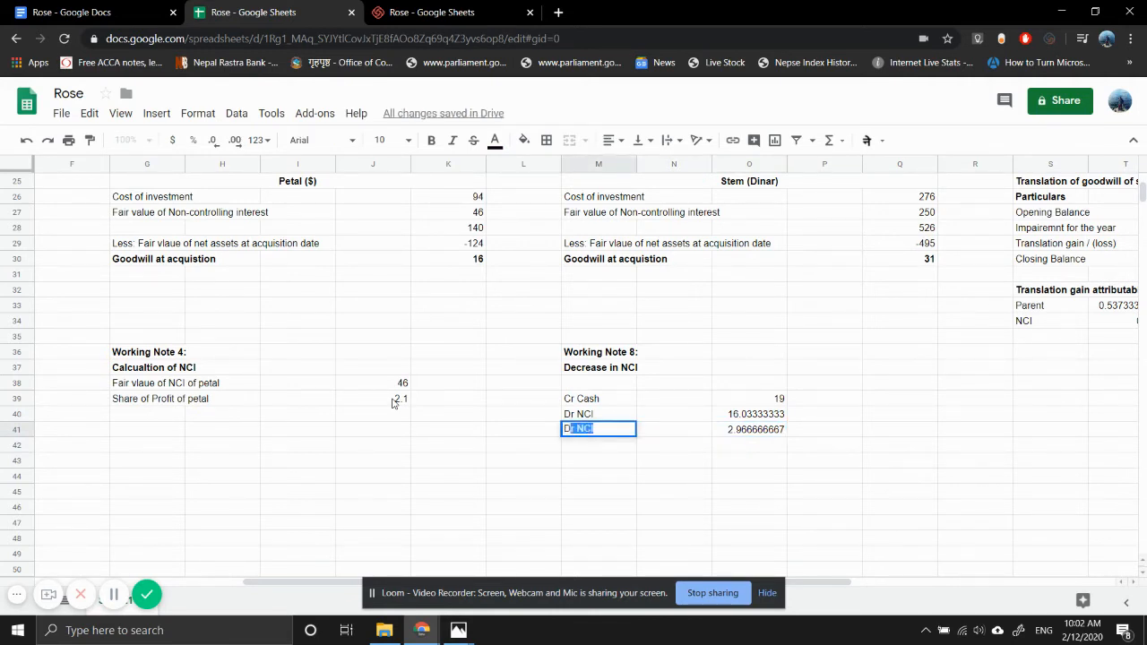
text( C)
text(ther Compo)
text(nent of)
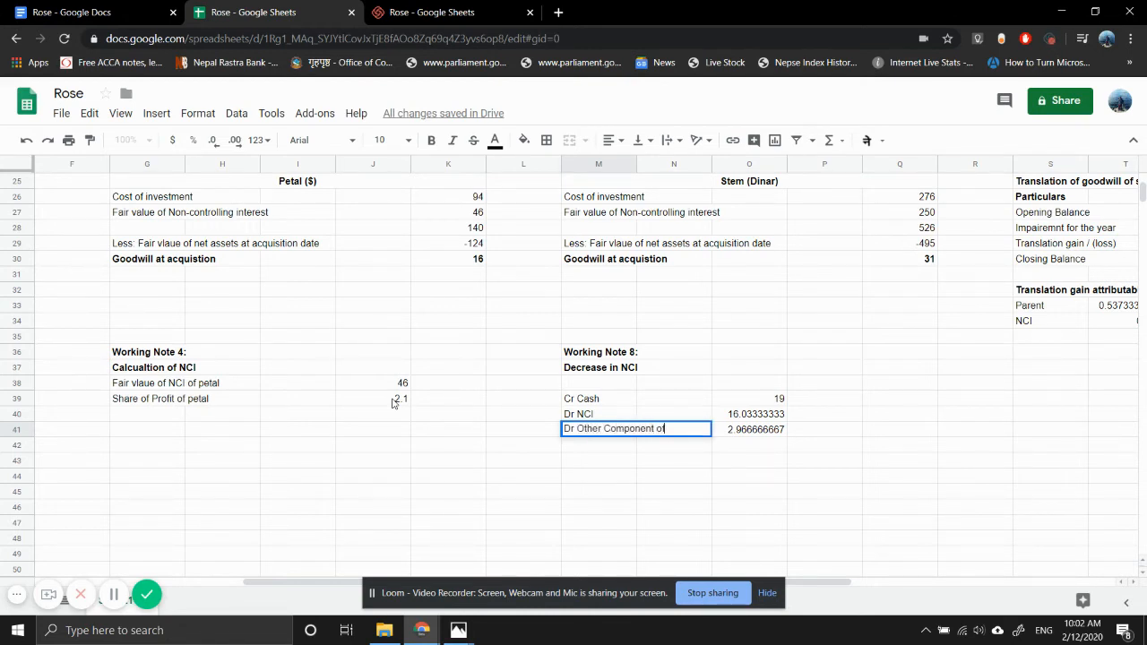
text( Equity)
key(Return)
- Bring the NCI reduction into Working Note 4 as a negative in J40 with =-O40
key(Up)
key(Left)
key(Left)
key(Left)
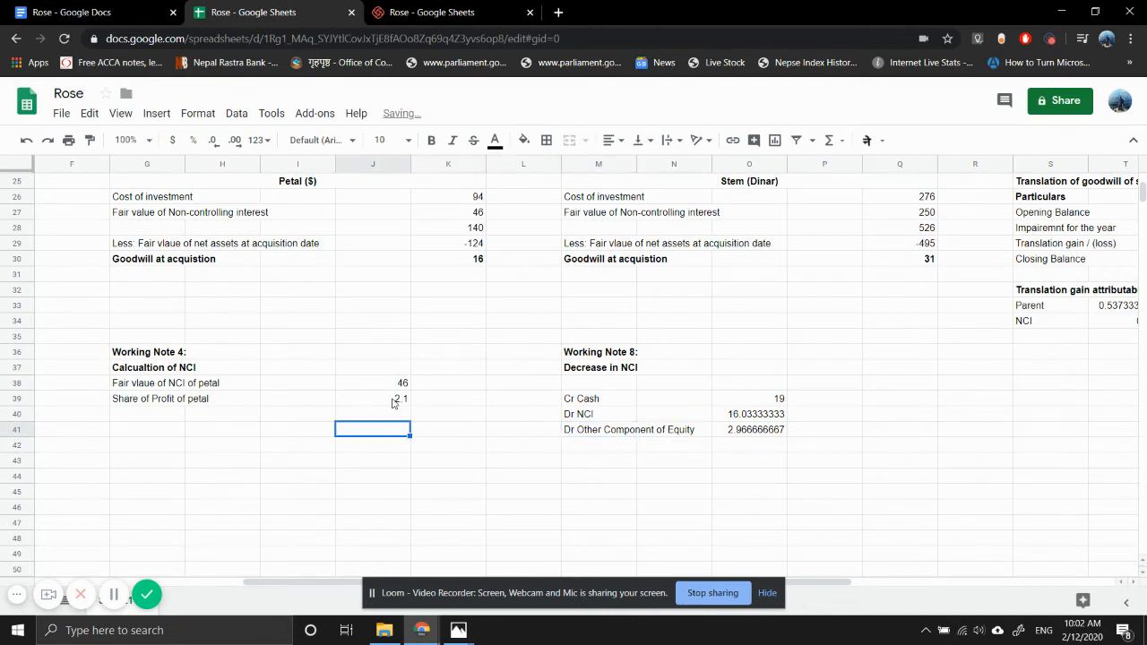
key(Up)
text(=-)
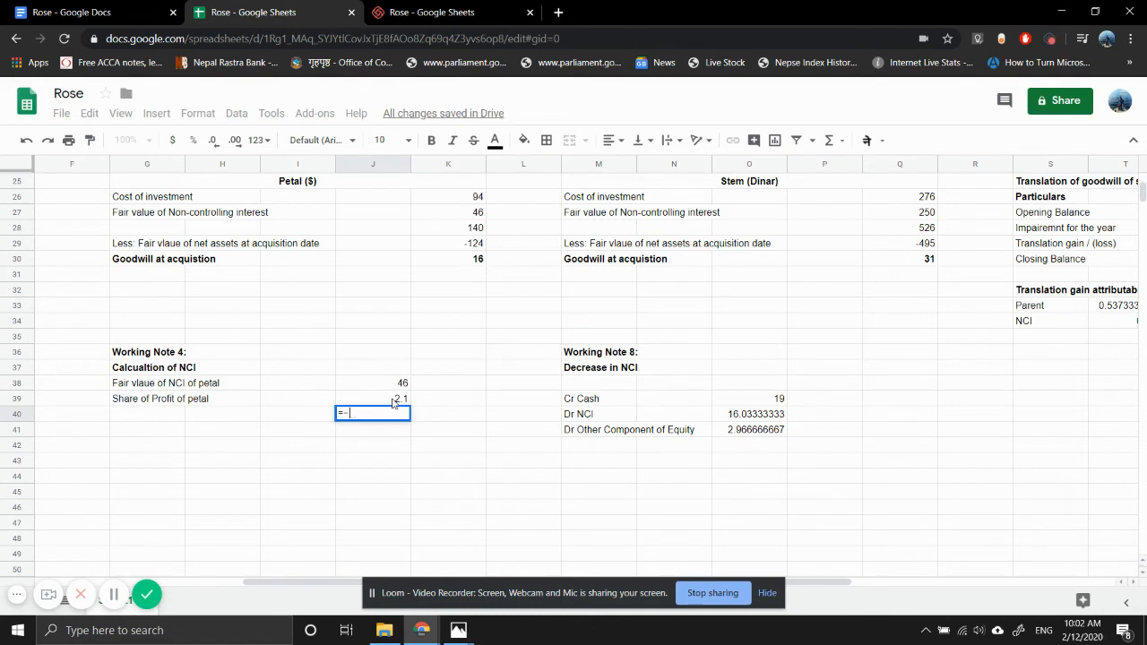
click(723, 417)
key(Return)
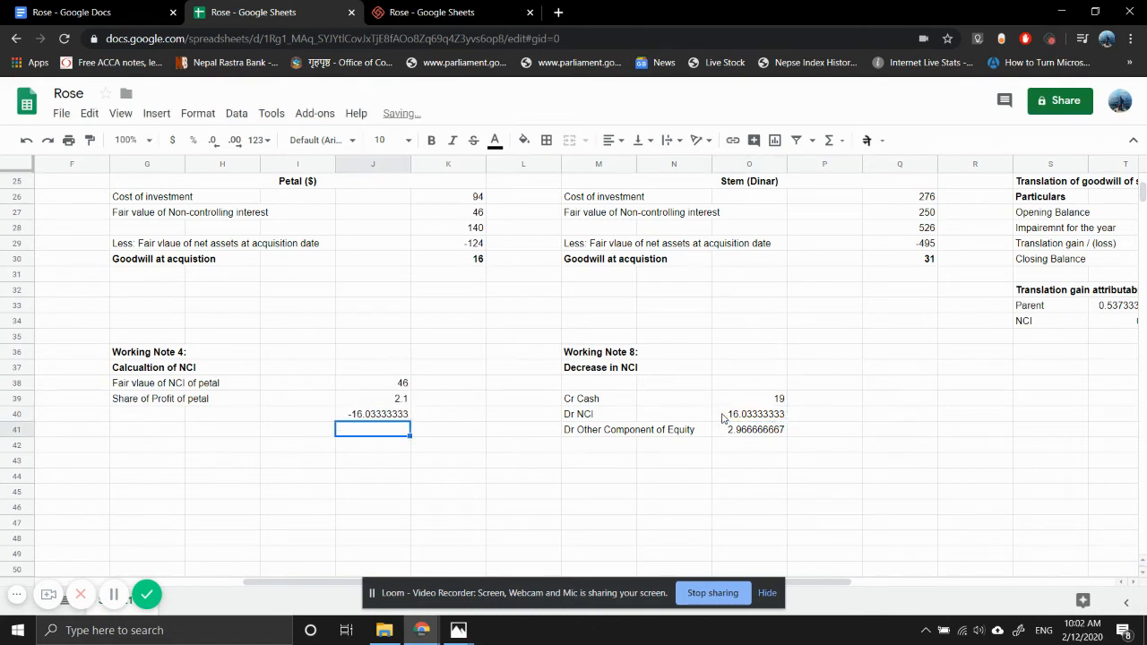
- Enter the label "Less: Reduction in NCI (WN 8)" in G40 beside the deducted amount
key(Up)
key(Left)
key(Left)
key(Left)
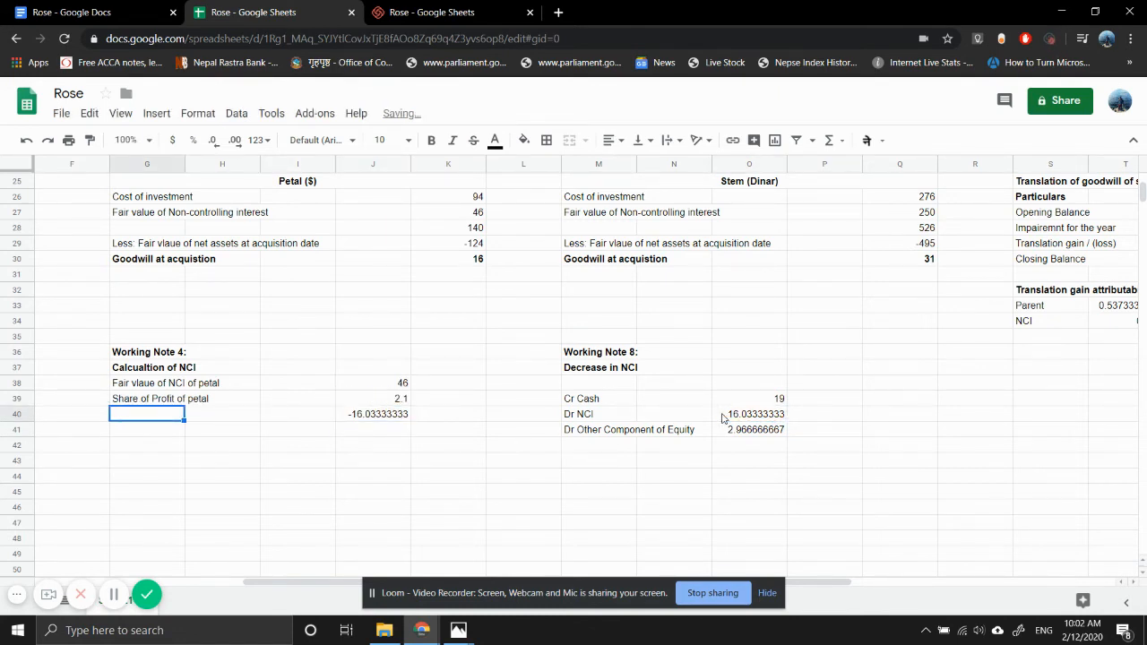
text(Less:)
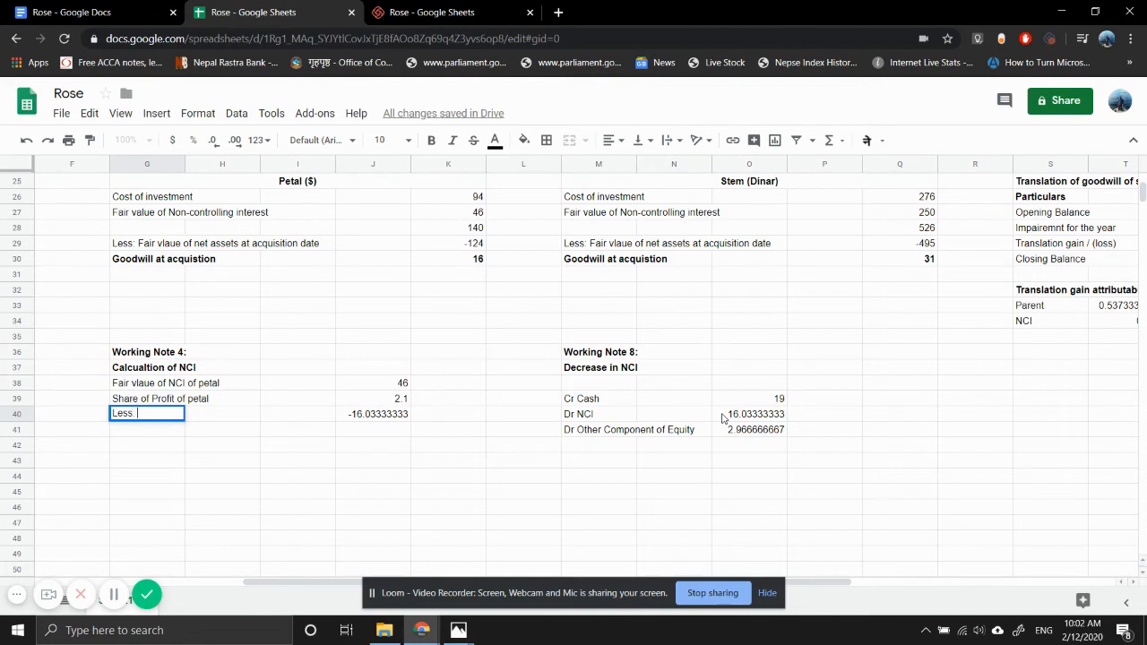
text(Reduction in NCI)
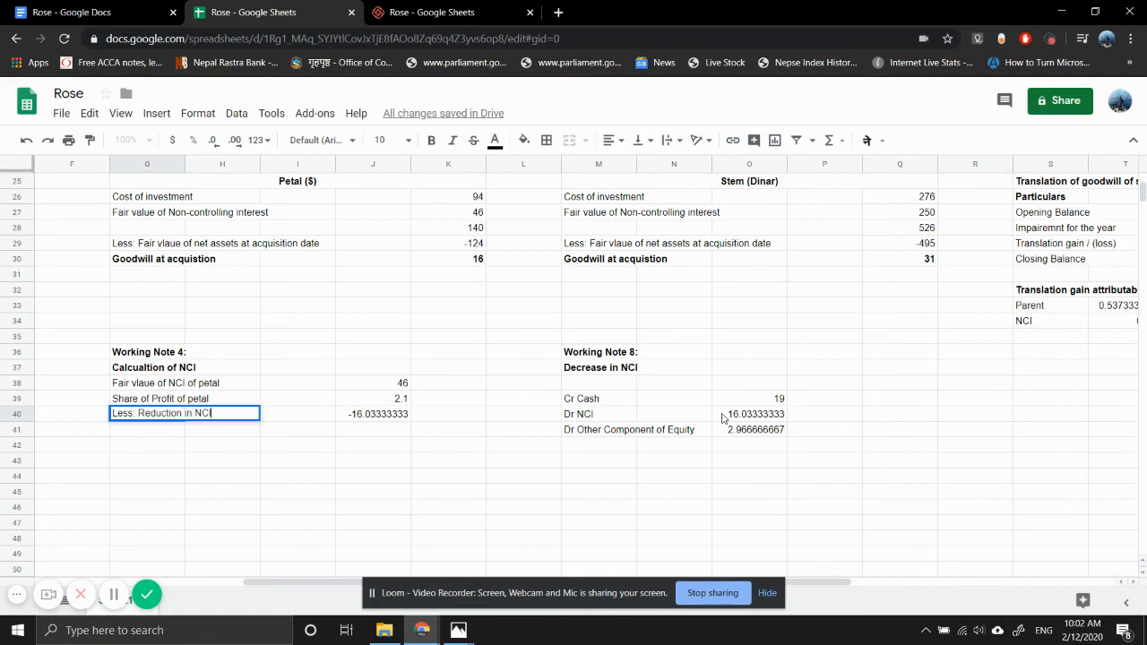
text( i)
text(WN 8))
key(Return)
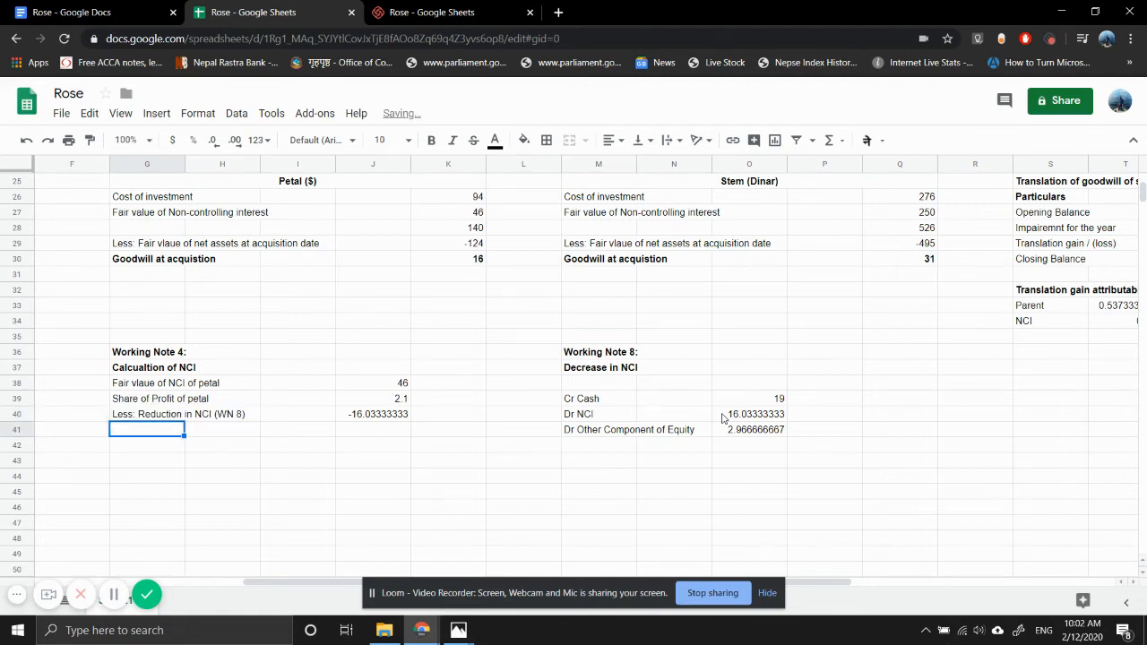
- Correct the net assets label in G29 of Petal's goodwill calculation to "Less: Fair value of net assets at acquisition date (WN 2)"
key(Up)
key(Up)
key(Up)
key(Up)
key(Up)
key(Up)
key(Up)
key(Up)
key(Up)
key(Up)
key(Up)
key(Up)
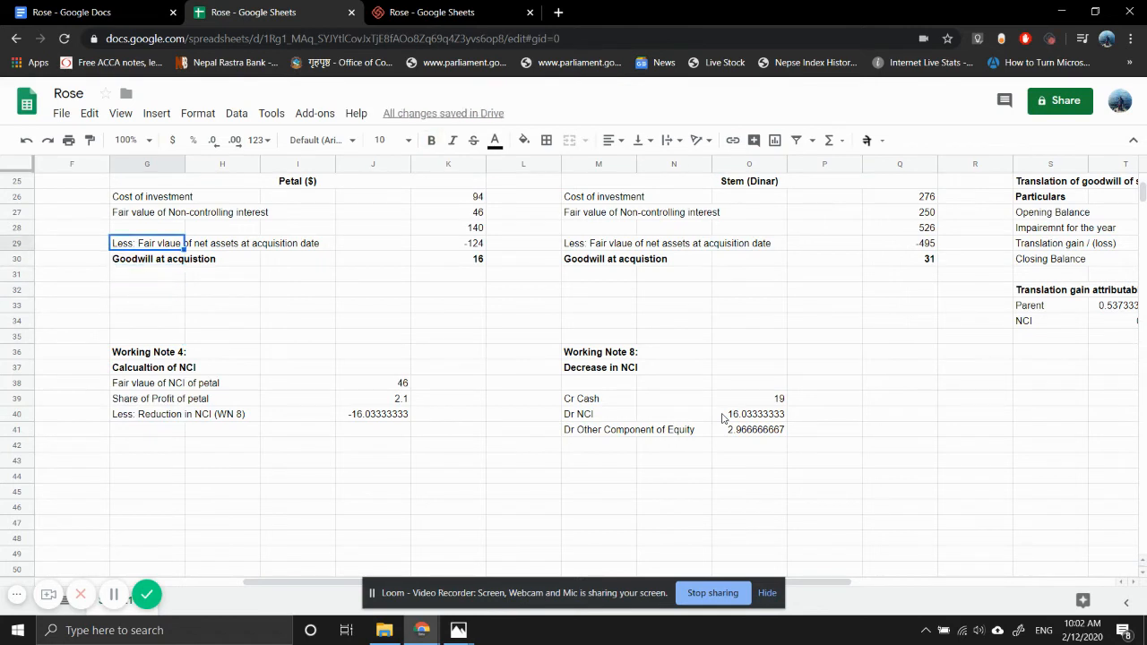
key(F2)
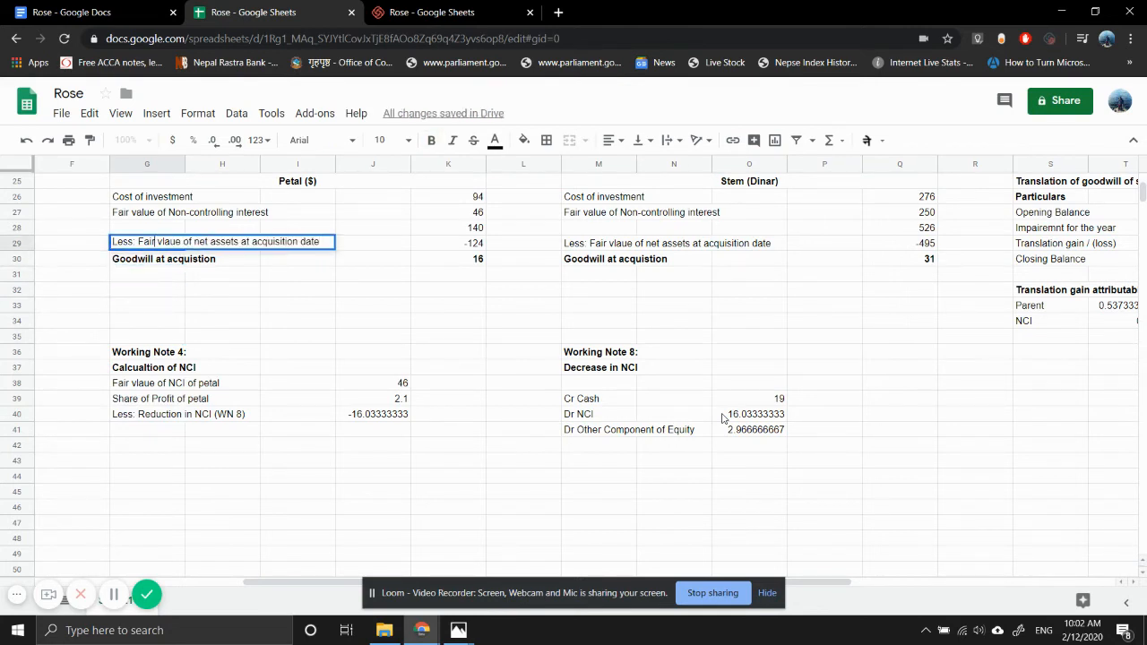
key(Right)
key(Right)
key(Right)
key(BackSpace)
key(Right)
text(l)
text( (WN)
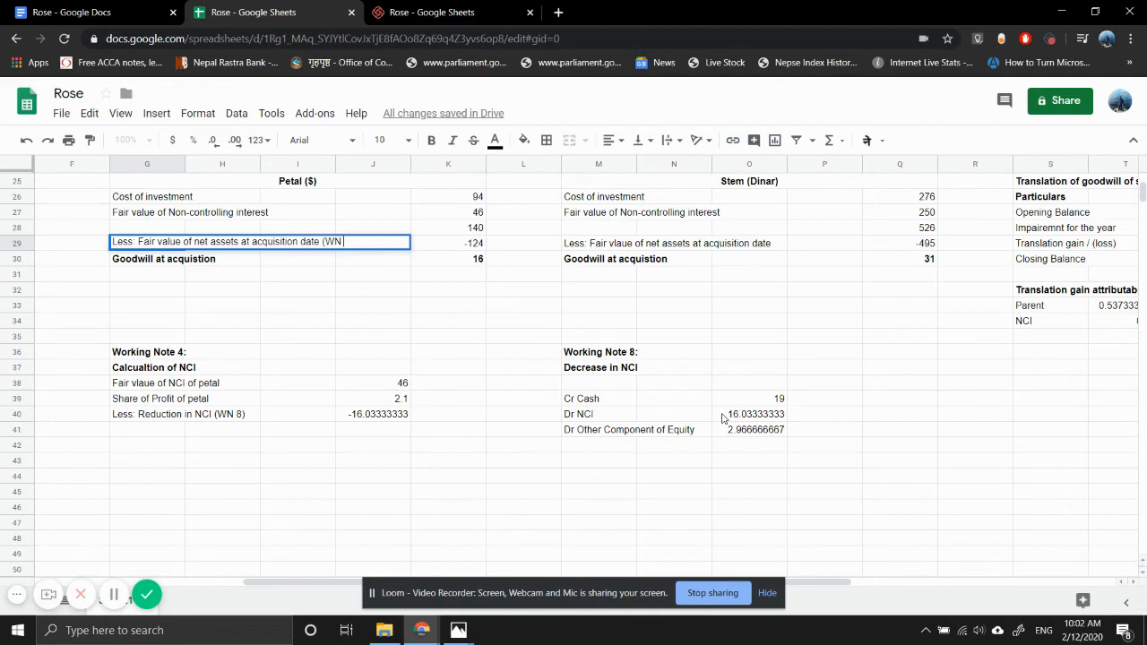
text( 2))
key(Return)
- Copy the corrected net assets label from G29 over the matching label in Stem's goodwill calculation at M29
key(Up)
key(ctrl+c)
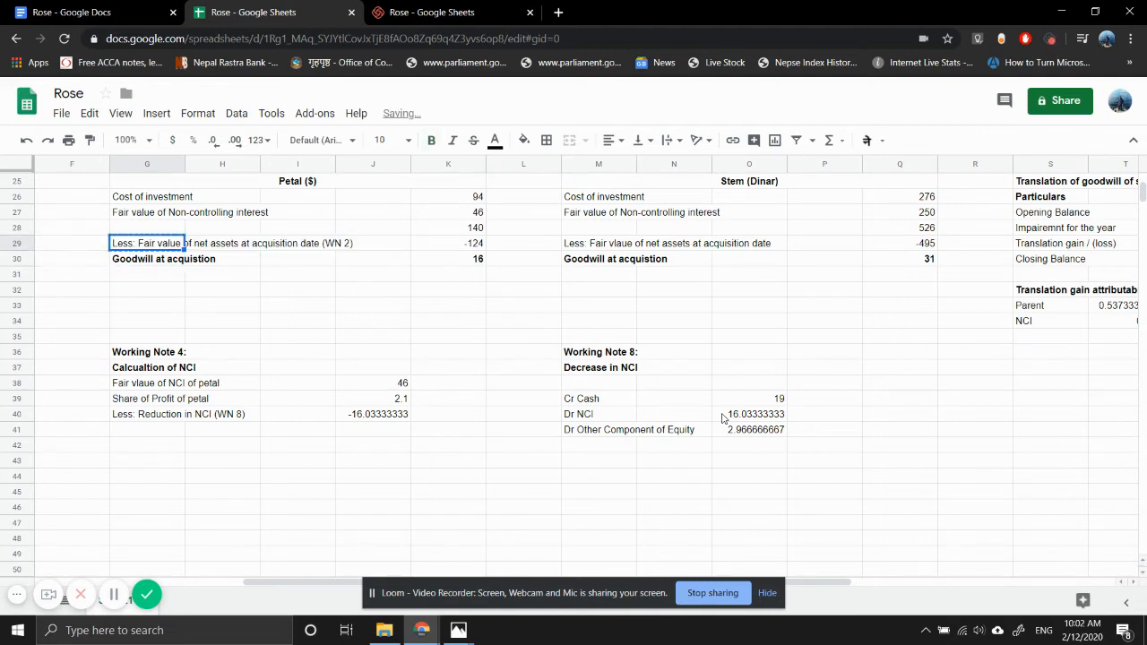
key(Right)
key(Right)
key(Right)
key(Right)
key(Right)
key(Right)
key(Right)
key(Right)
key(Right)
key(Right)
key(Left)
key(Left)
key(Left)
key(Left)
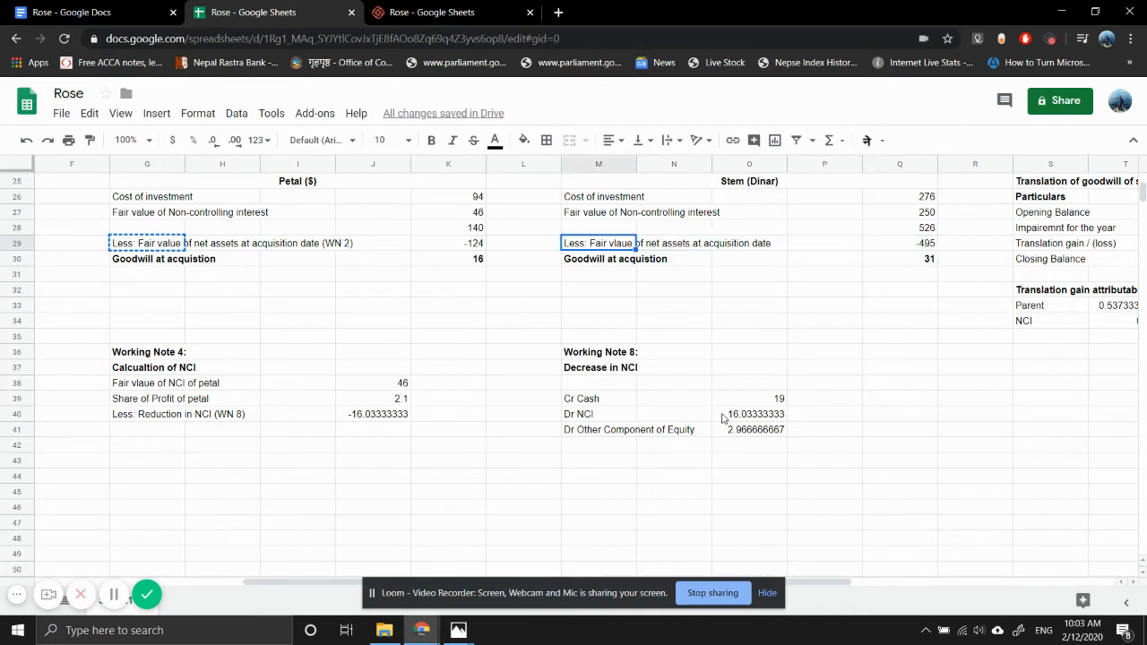
key(ctrl+v)
- Enter the label "Fair value of NCI of Stem" in G41 under the NCI reduction line of Working Note 4
key(Down)
key(Down)
key(Down)
key(Down)
key(Down)
key(Down)
key(Down)
key(Down)
key(Down)
key(Down)
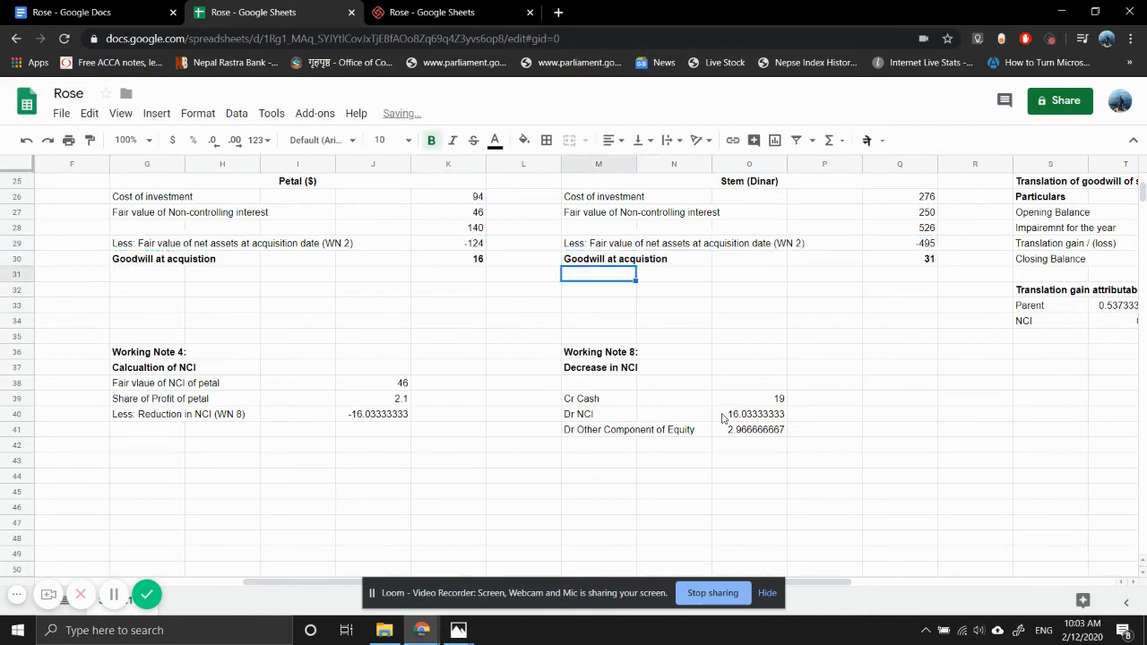
key(Left)
key(Left)
key(Left)
key(Left)
key(Left)
key(Left)
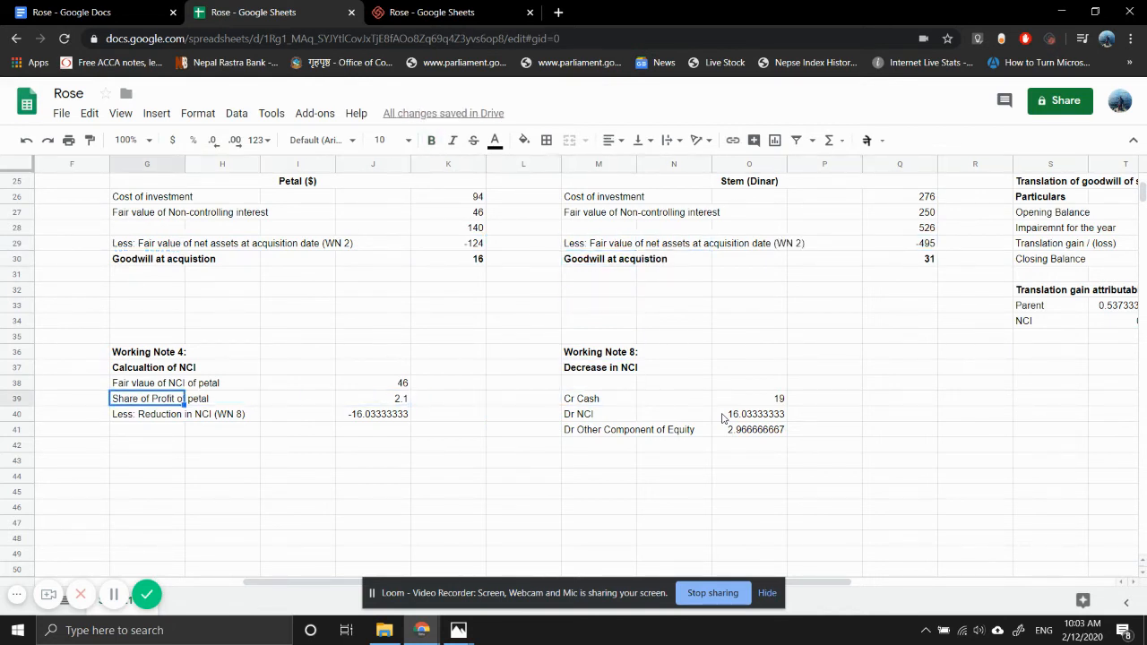
key(Down)
key(Down)
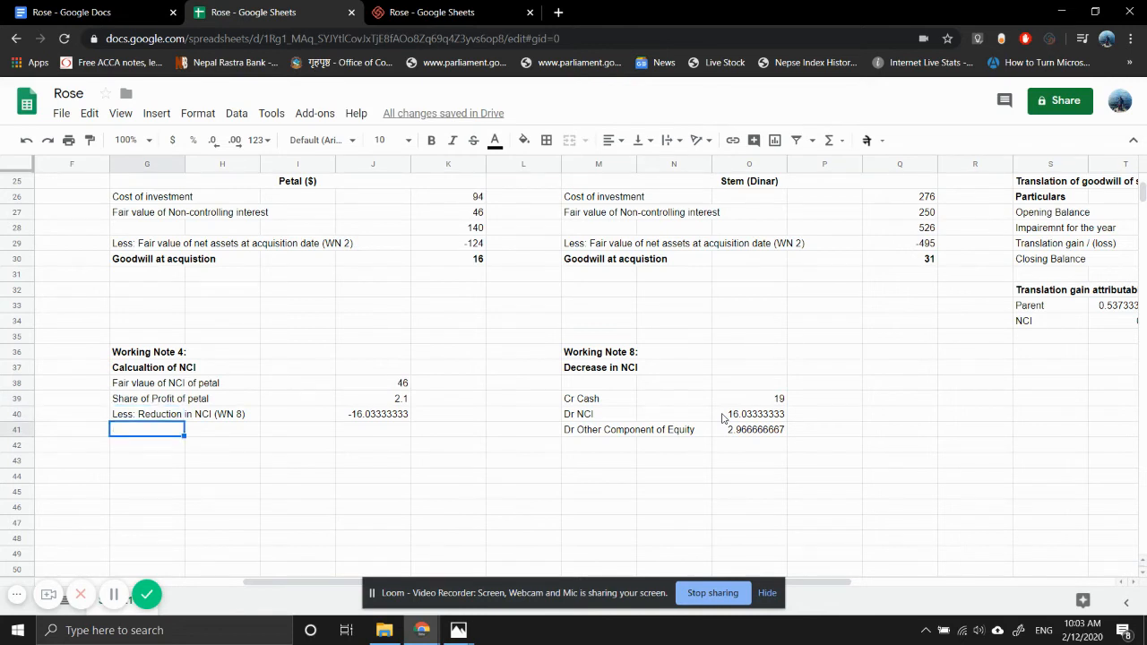
text(Fair value o)
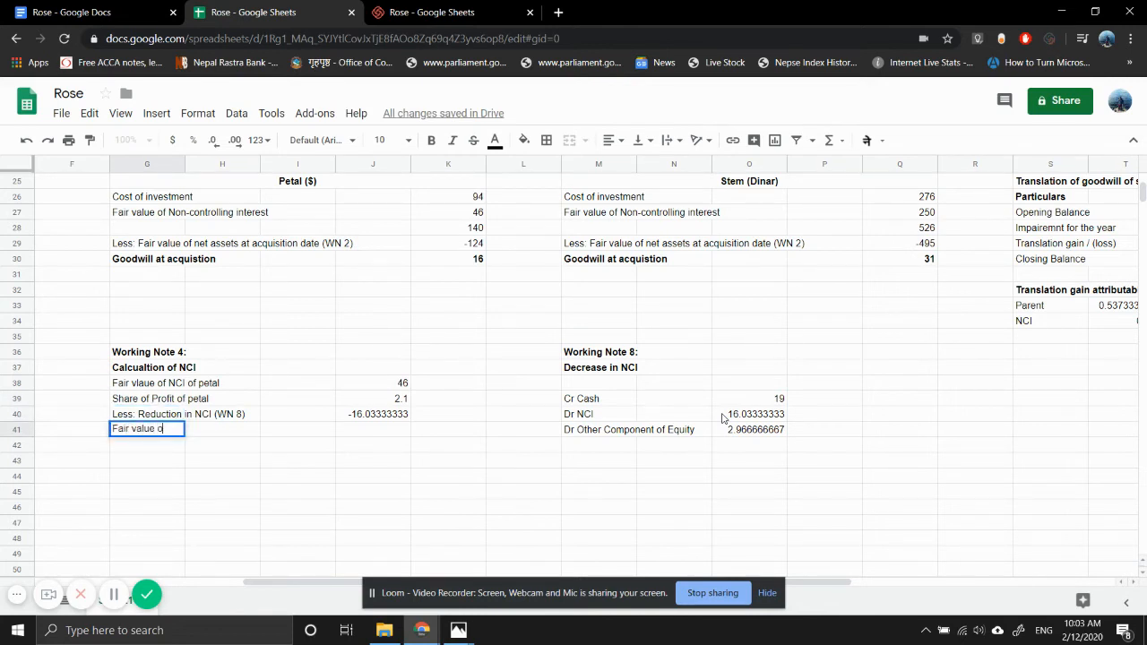
text(f NCI )
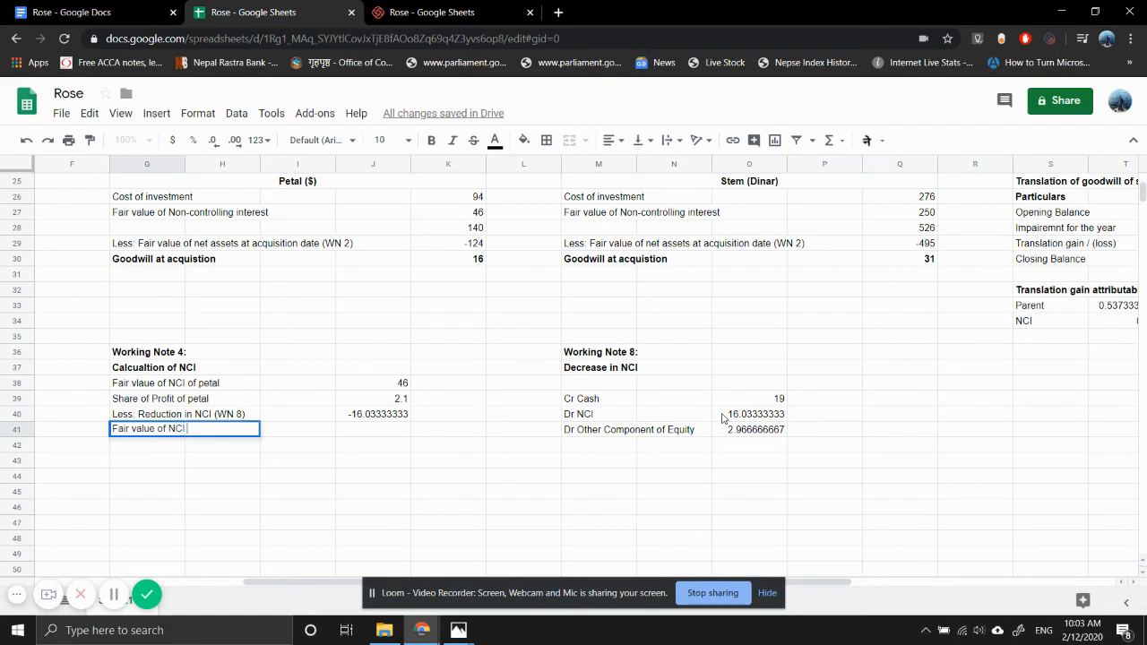
text(of Stem)
key(Return)
- Translate Stem's NCI fair value into dollars in J41 with =Q27/V27, using the opening exchange rate
key(Up)
key(Right)
key(Right)
key(Right)
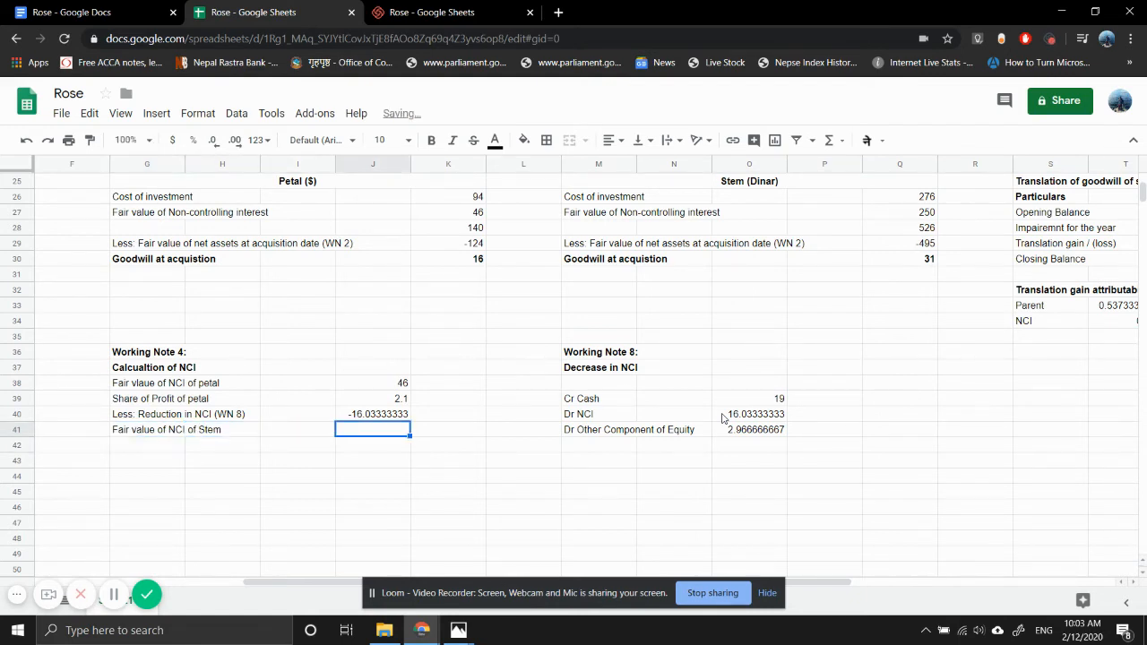
text(=)
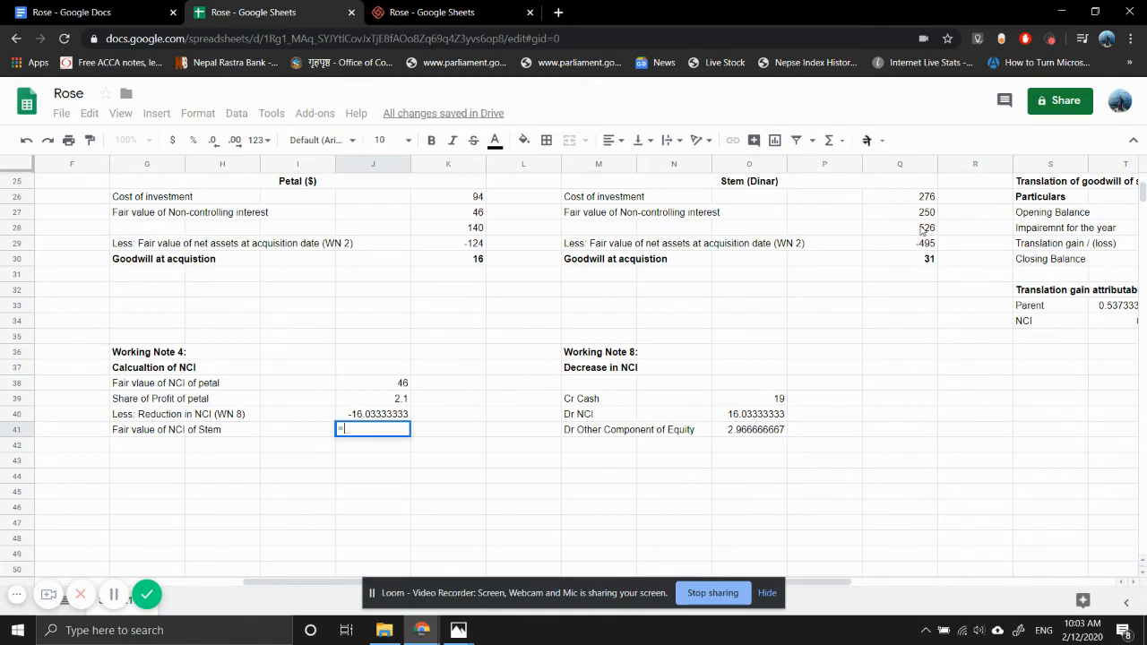
click(918, 219)
text(/)
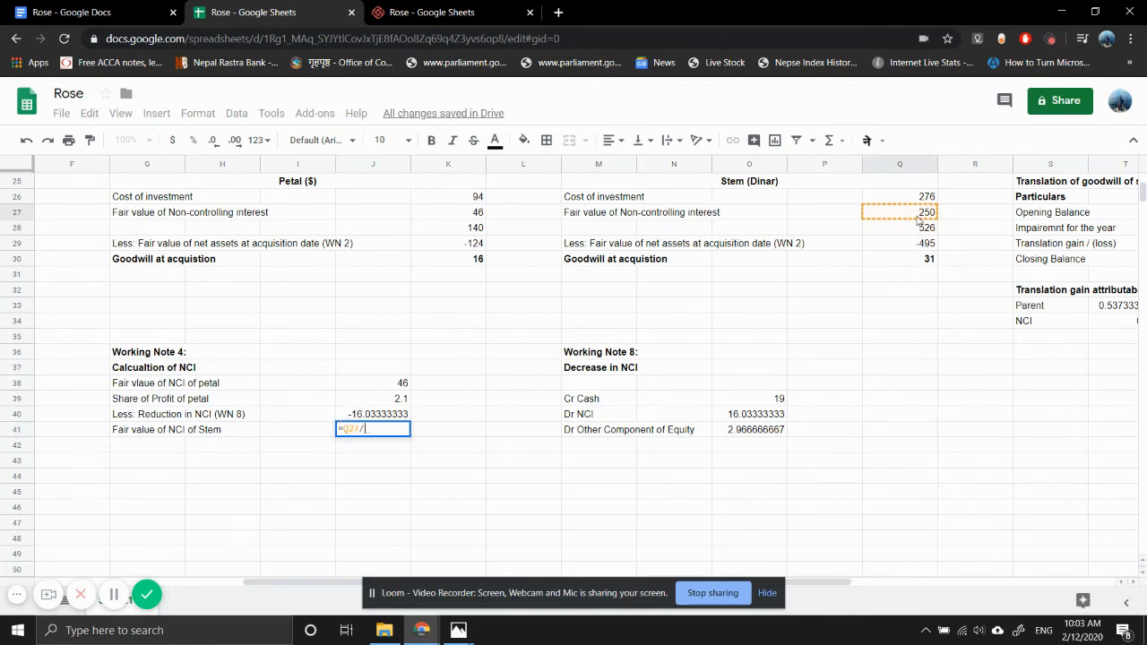
scroll(997, 312, right, 2)
scroll(997, 312, right, 3)
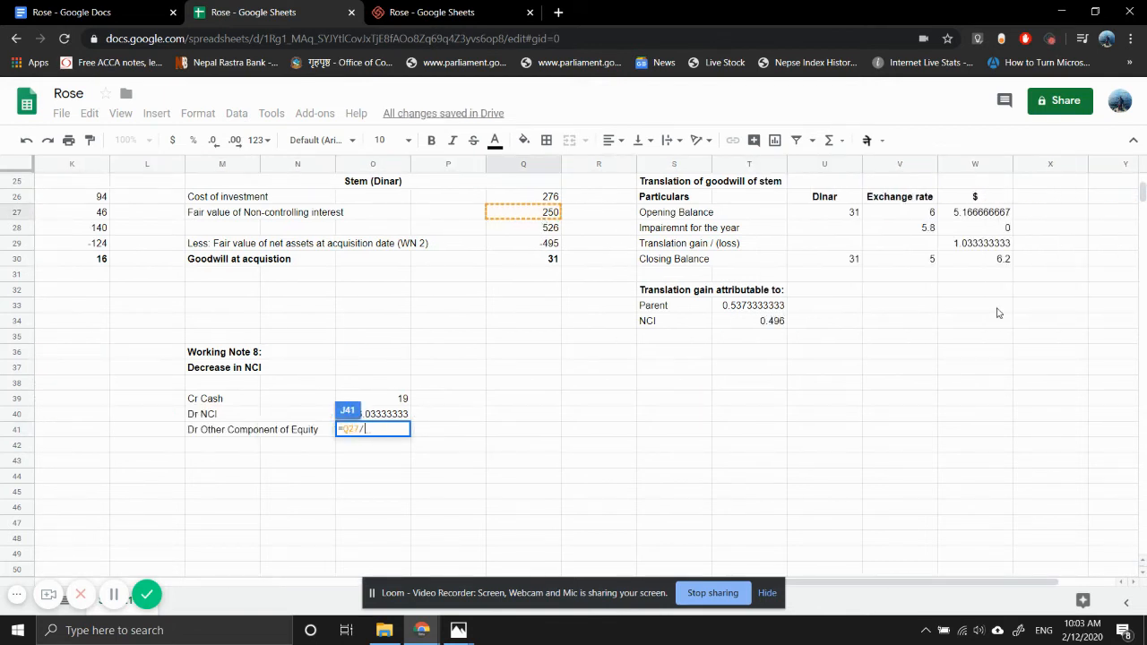
click(923, 220)
key(Return)
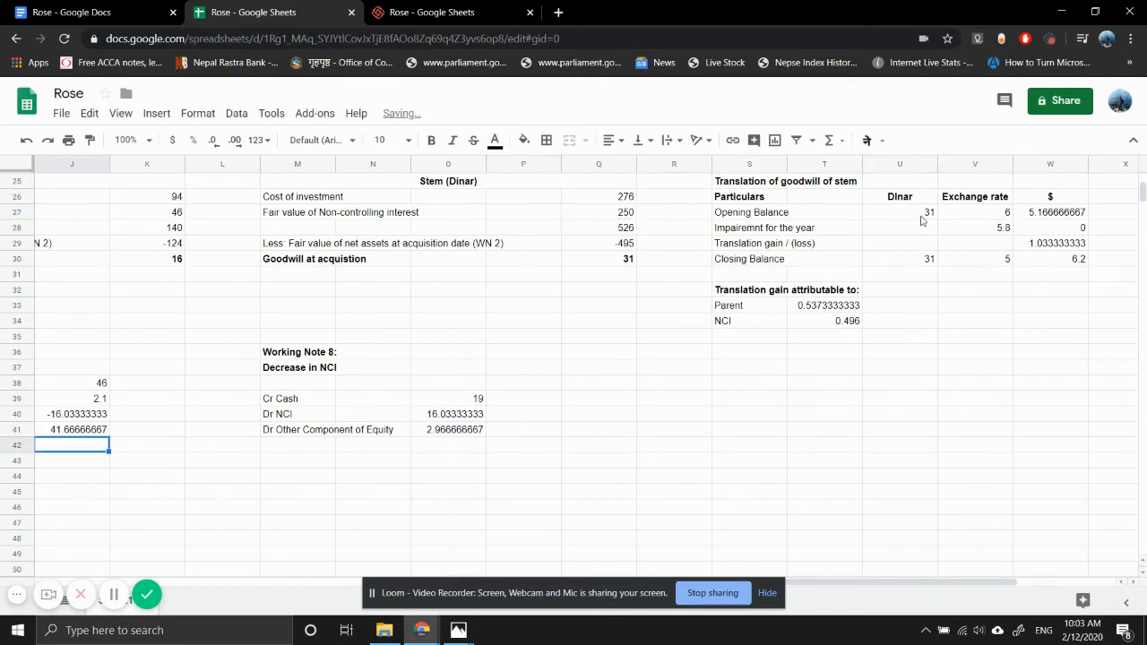
- Enter the label "Share of post acq profit" in G42 below the fair value of Stem's NCI
scroll(116, 399, left, 4)
scroll(116, 398, up, 1)
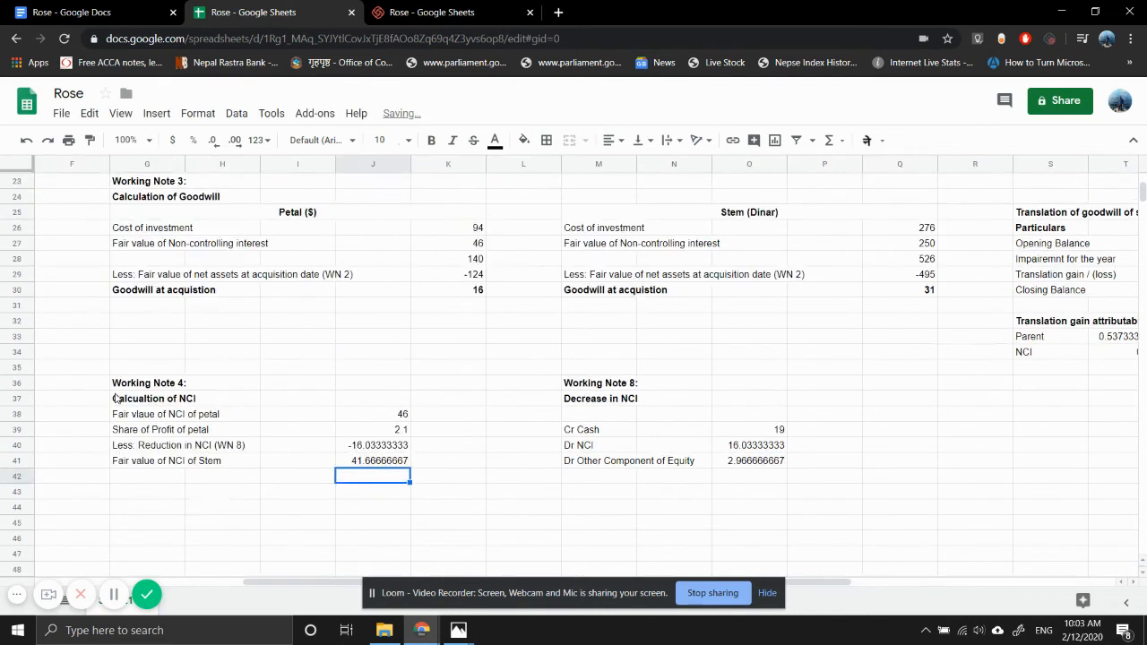
scroll(117, 398, left, 2)
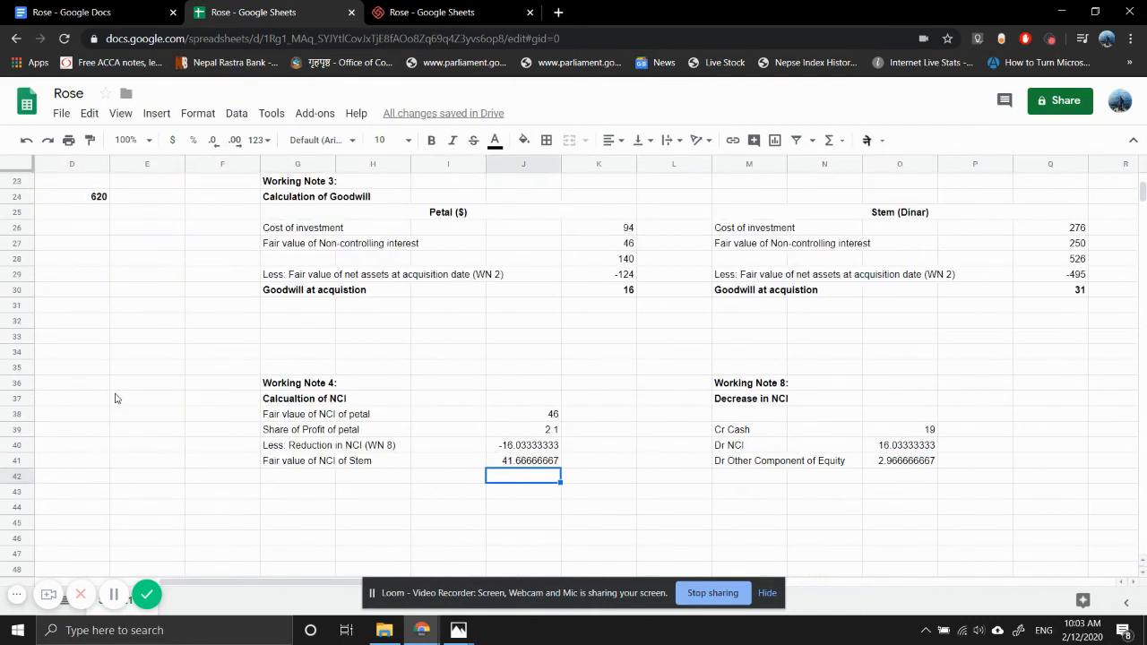
click(301, 480)
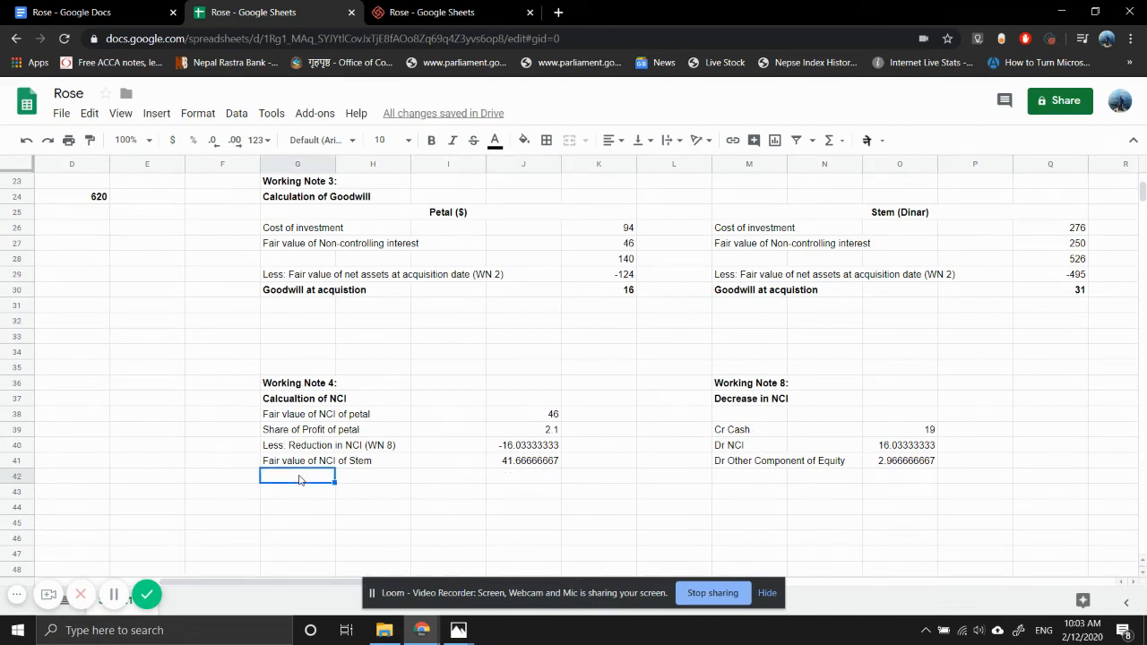
text(SHare)
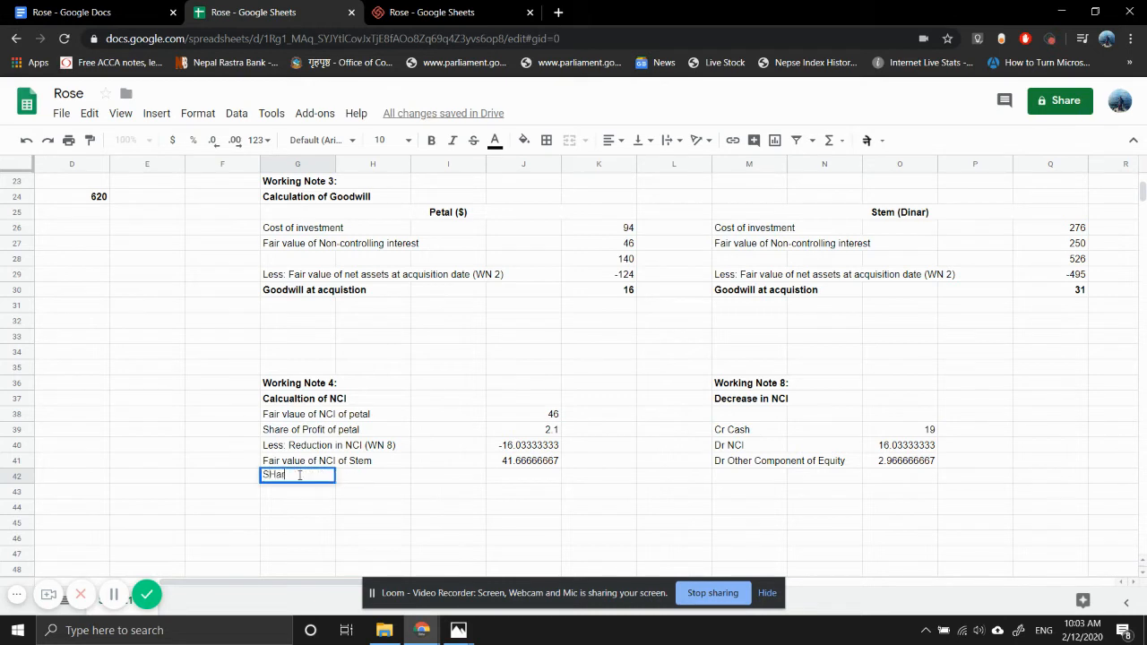
key(BackSpace)
key(BackSpace)
key(BackSpace)
key(BackSpace)
key(BackSpace)
key(BackSpace)
text(hare of post acc)
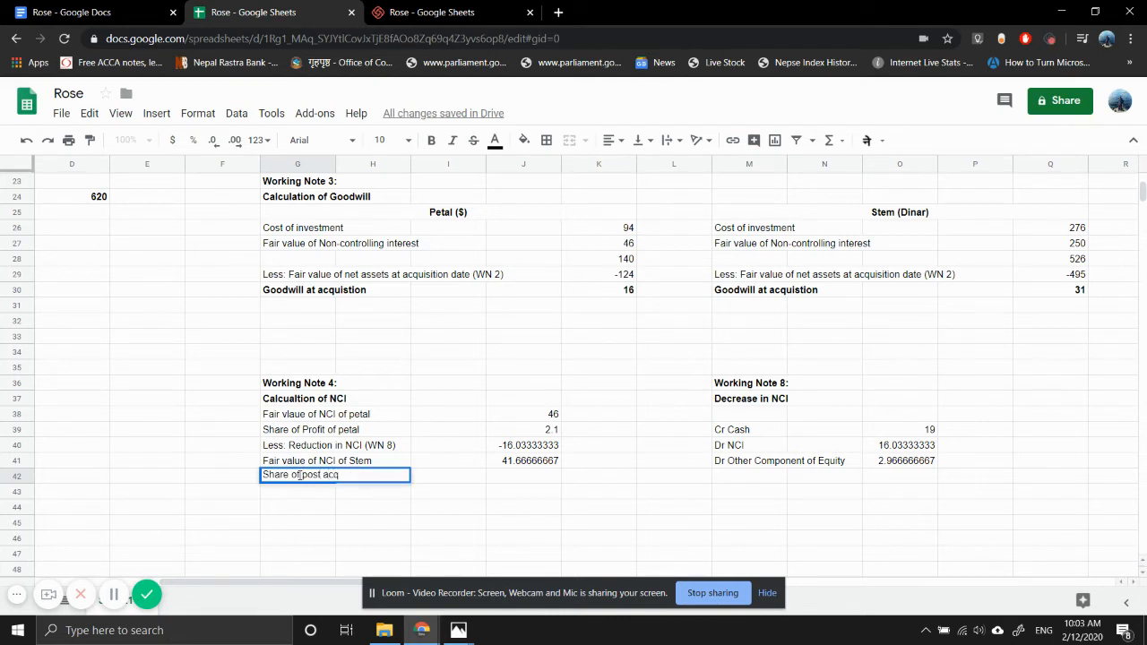
text( profit)
key(Return)
- Start the formula for the share of post-acquisition profit in J42 and bring up the translation of Stem's net assets
key(Up)
key(Right)
key(Right)
key(Right)
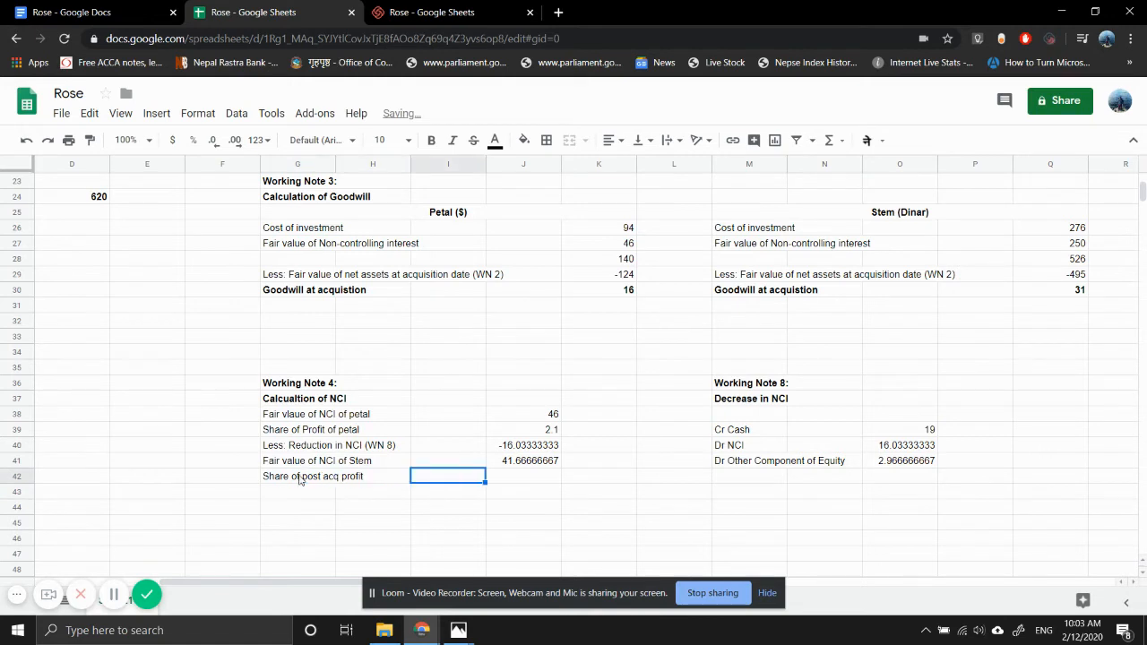
text(=)
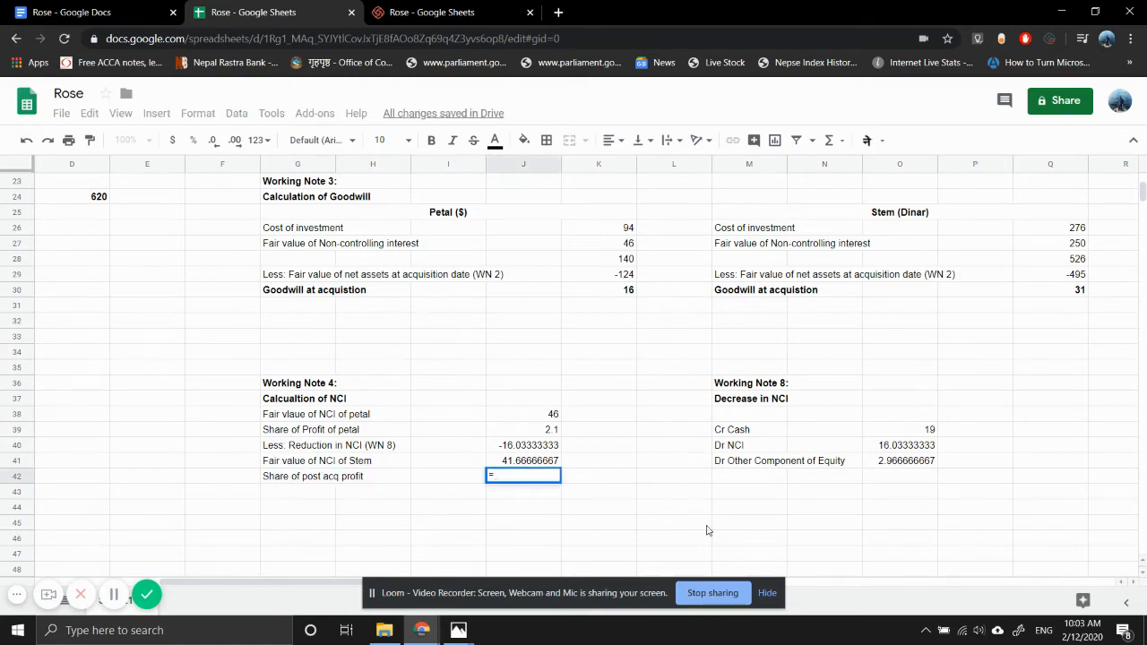
scroll(855, 358, right, 6)
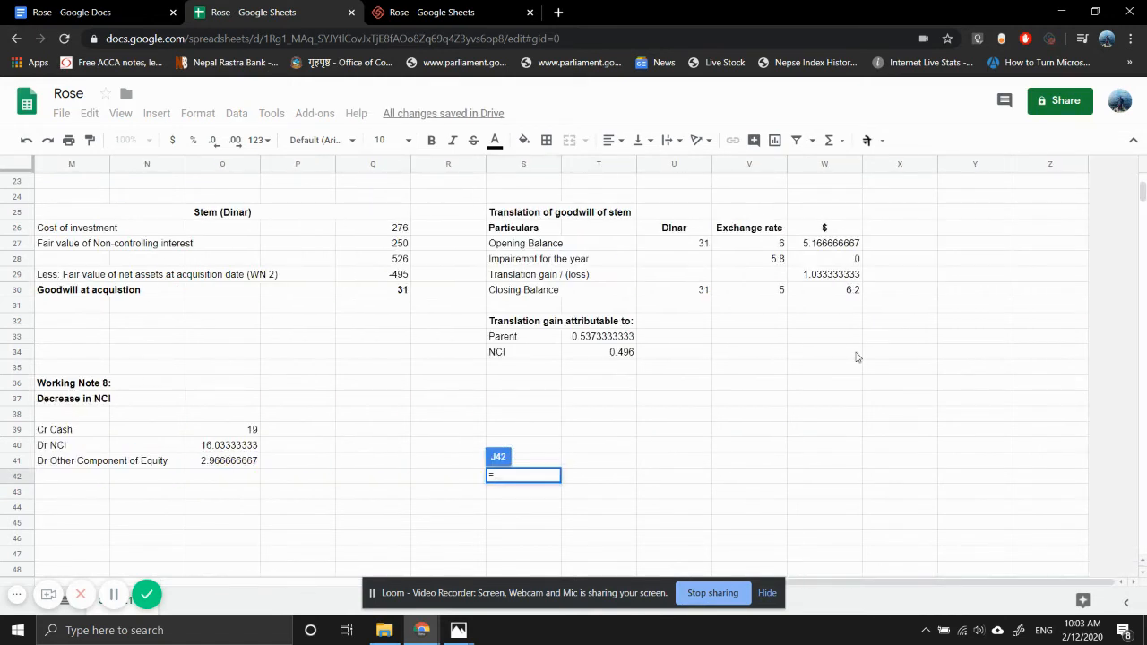
scroll(750, 302, up, 5)
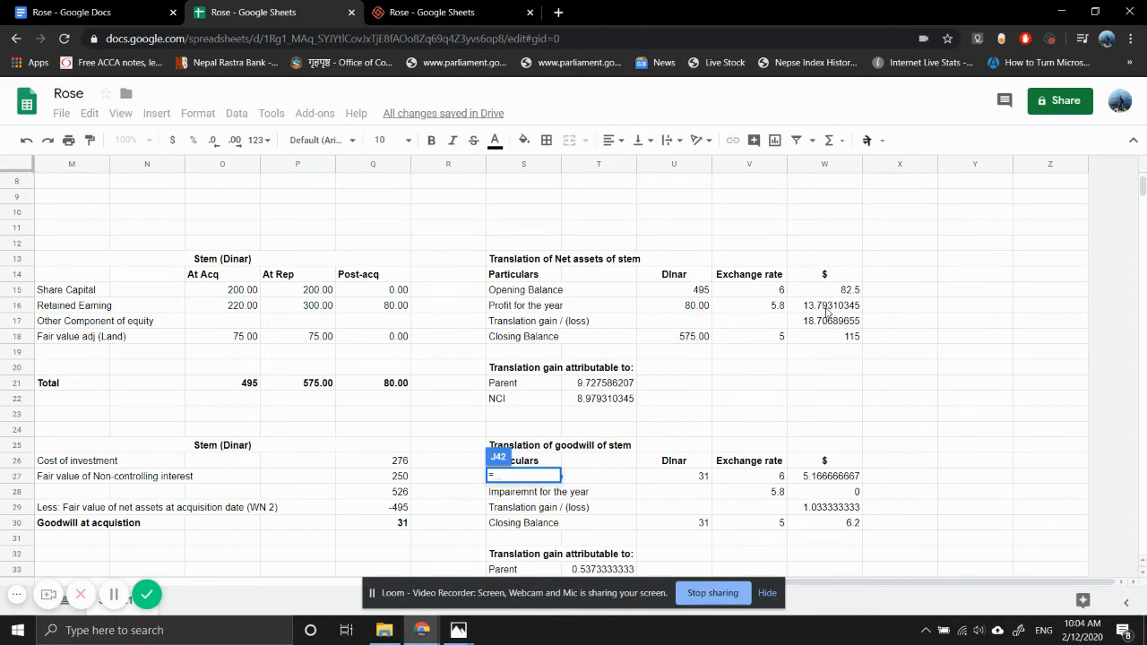
- Complete the share of post-acquisition profit formula in J42 as =W16*K5, multiplying Stem's translated profit for the year by the NCI percentage
click(827, 309)
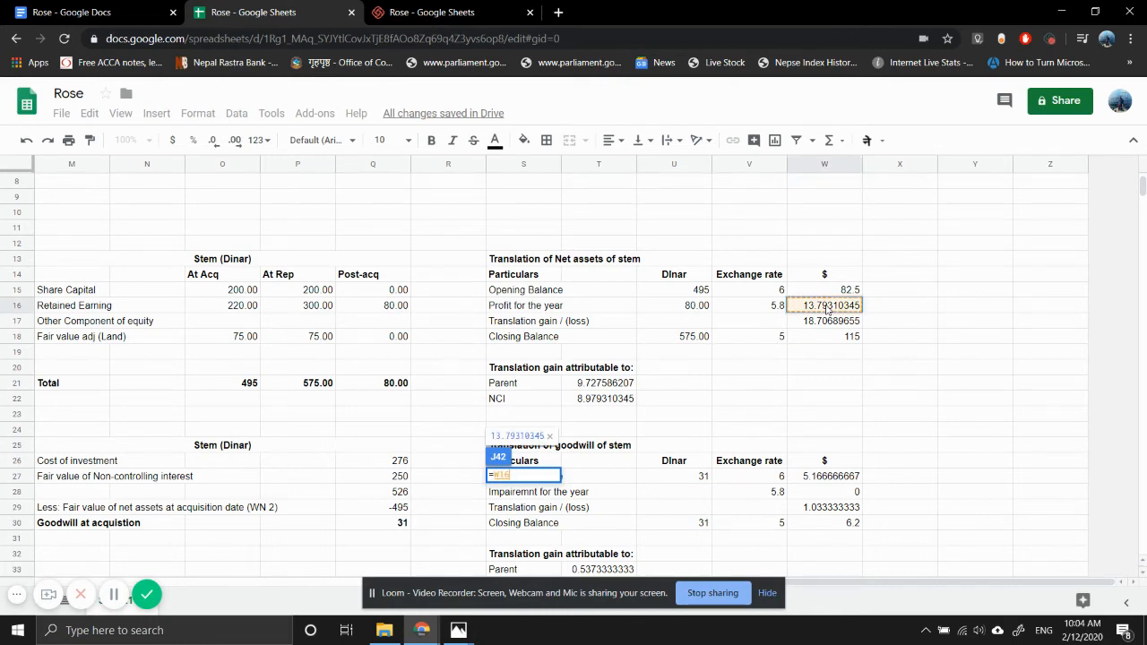
text(*)
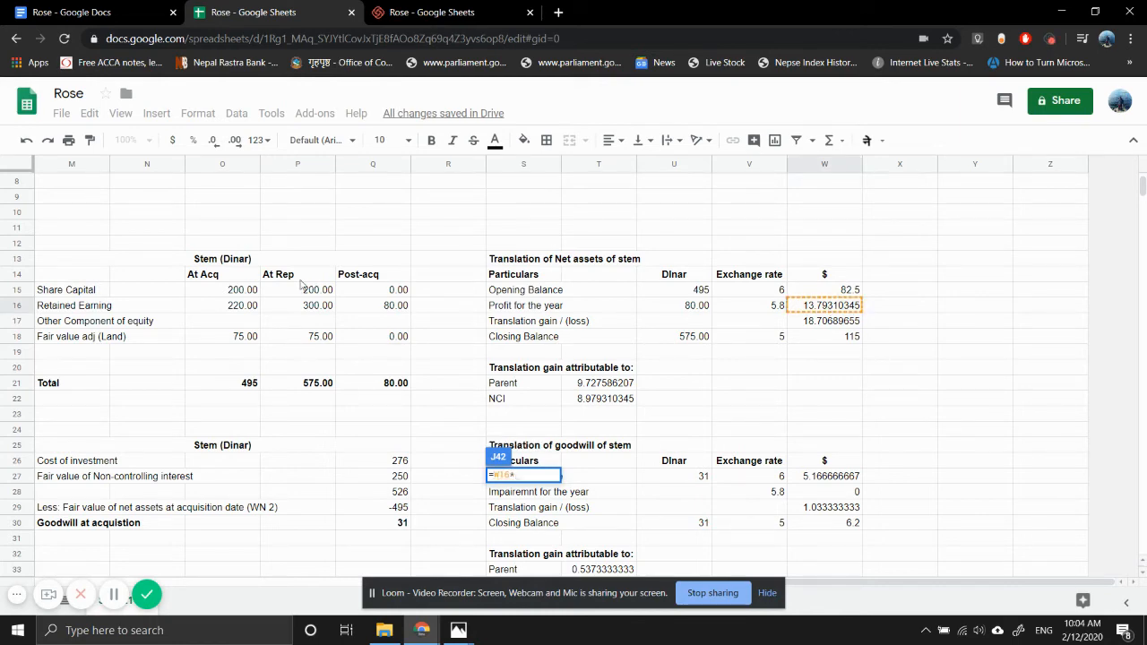
scroll(196, 262, up, 2)
scroll(198, 262, left, 5)
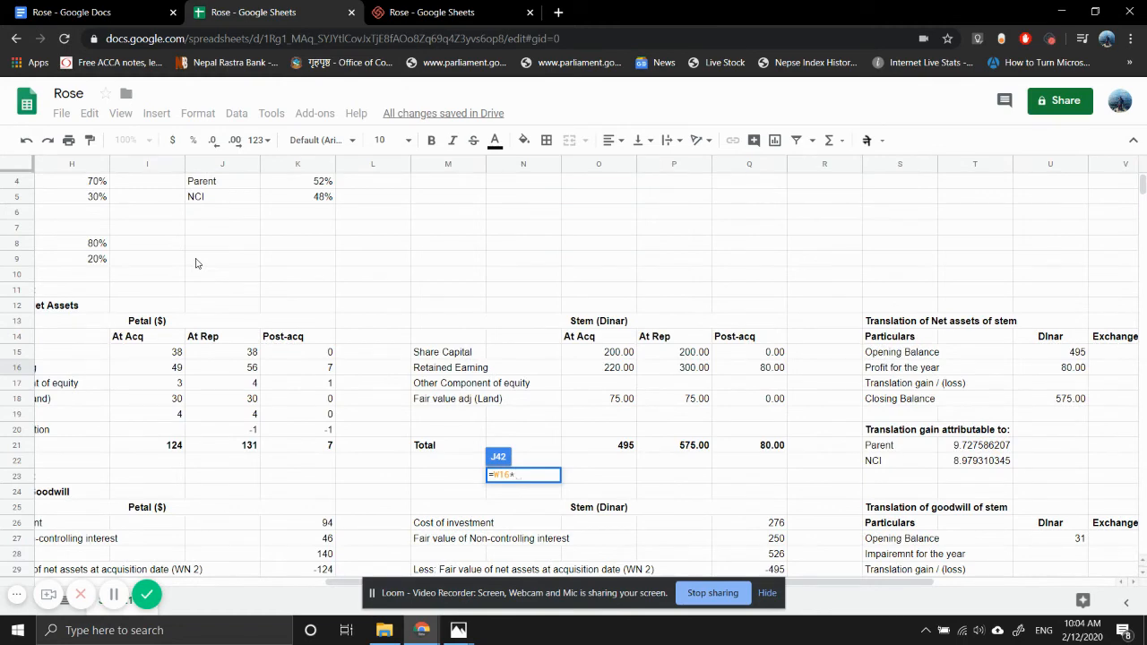
scroll(197, 263, up, 1)
click(309, 234)
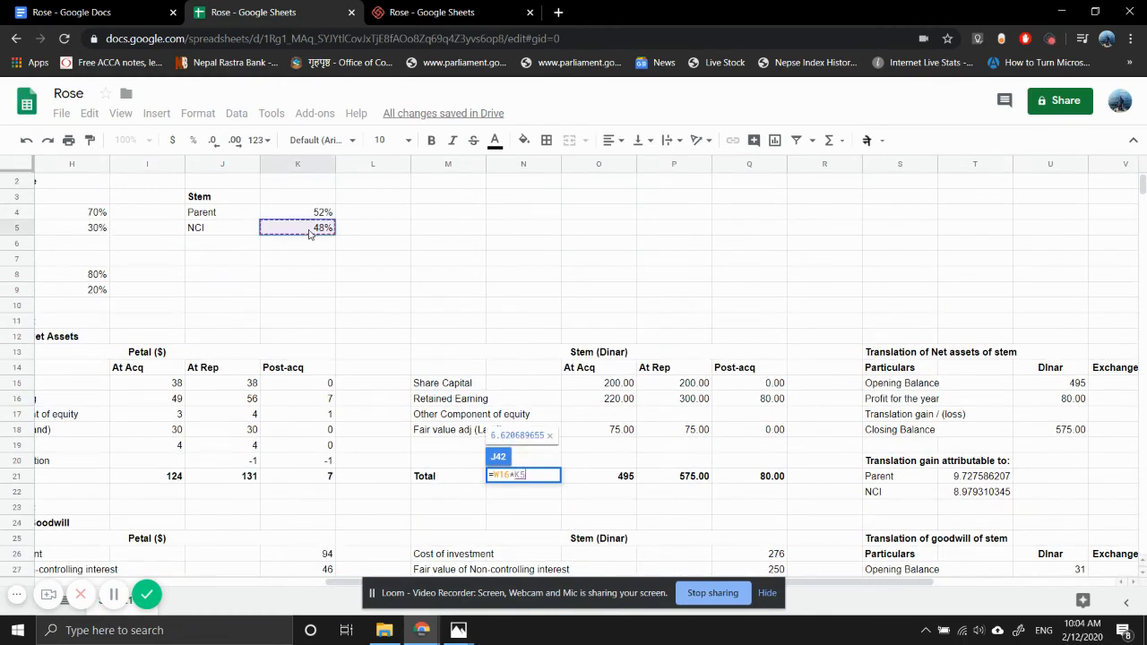
key(Return)
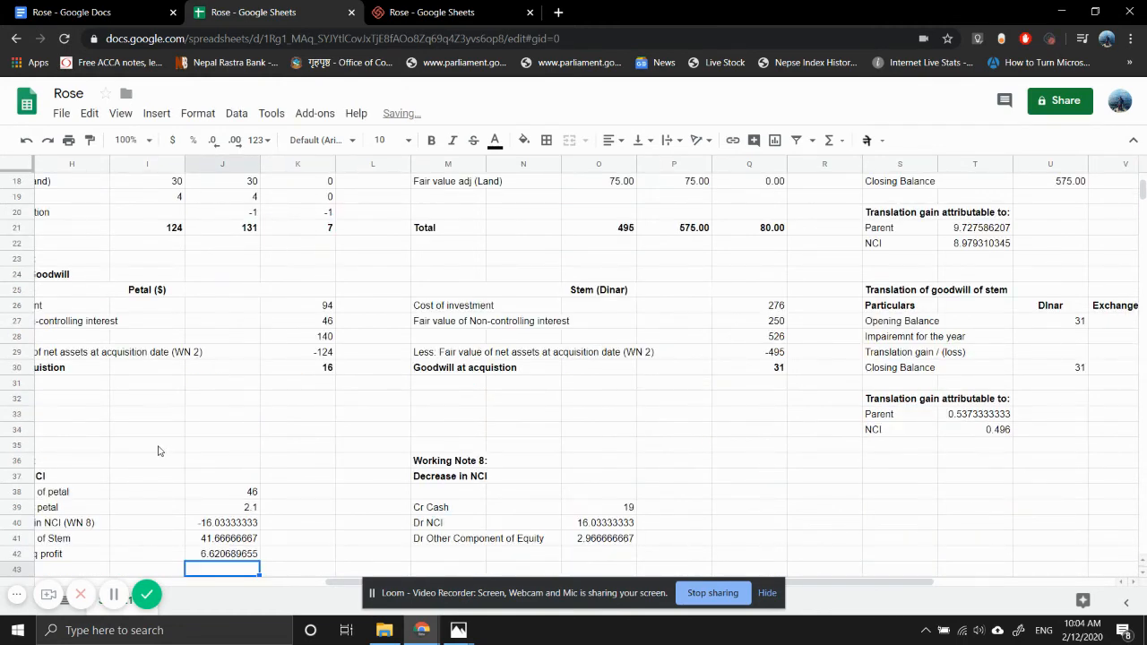
- Enter the label "Translation gain of goodwill" in G43 under the post-acquisition profit line of Working Note 4
scroll(159, 452, left, 5)
scroll(159, 451, down, 3)
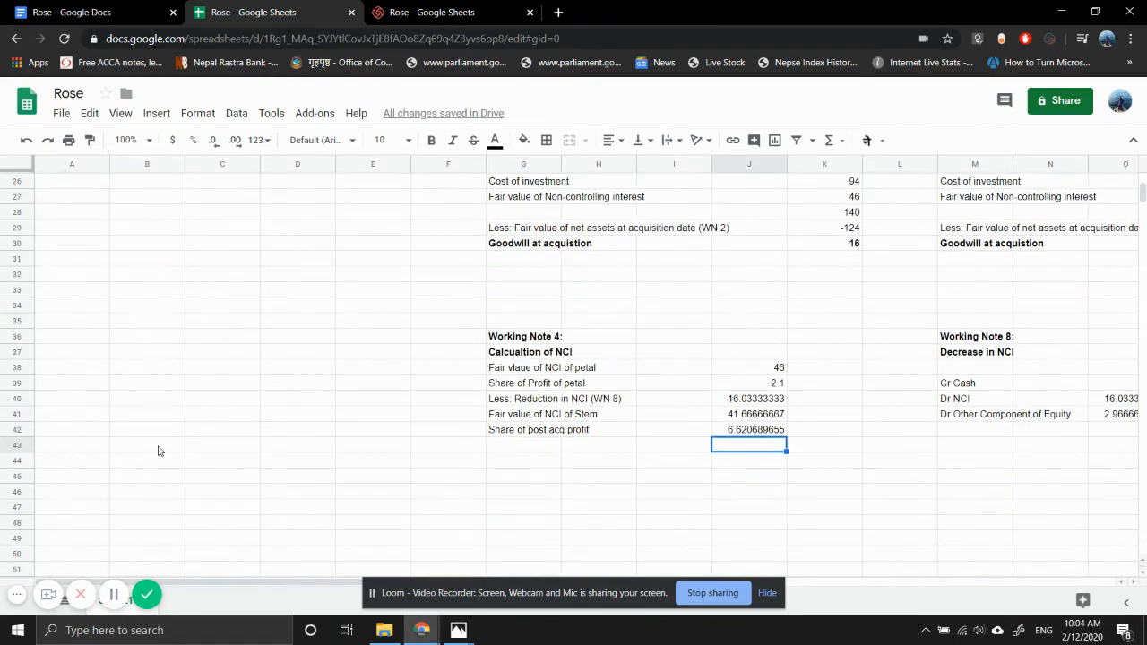
click(529, 447)
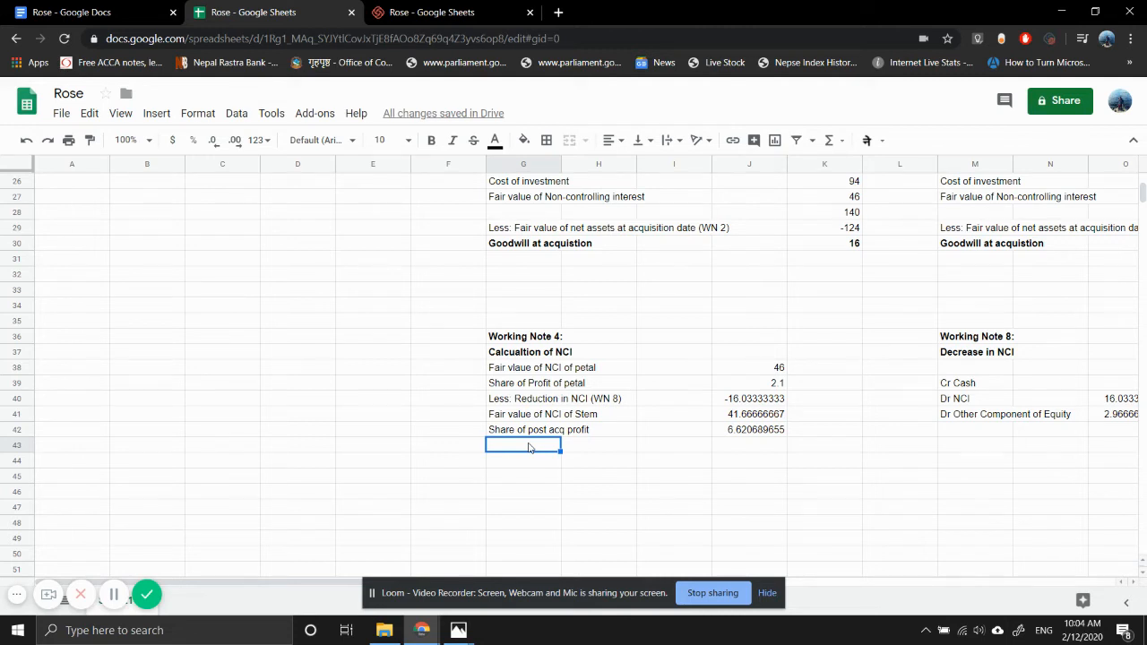
scroll(631, 477, right, 4)
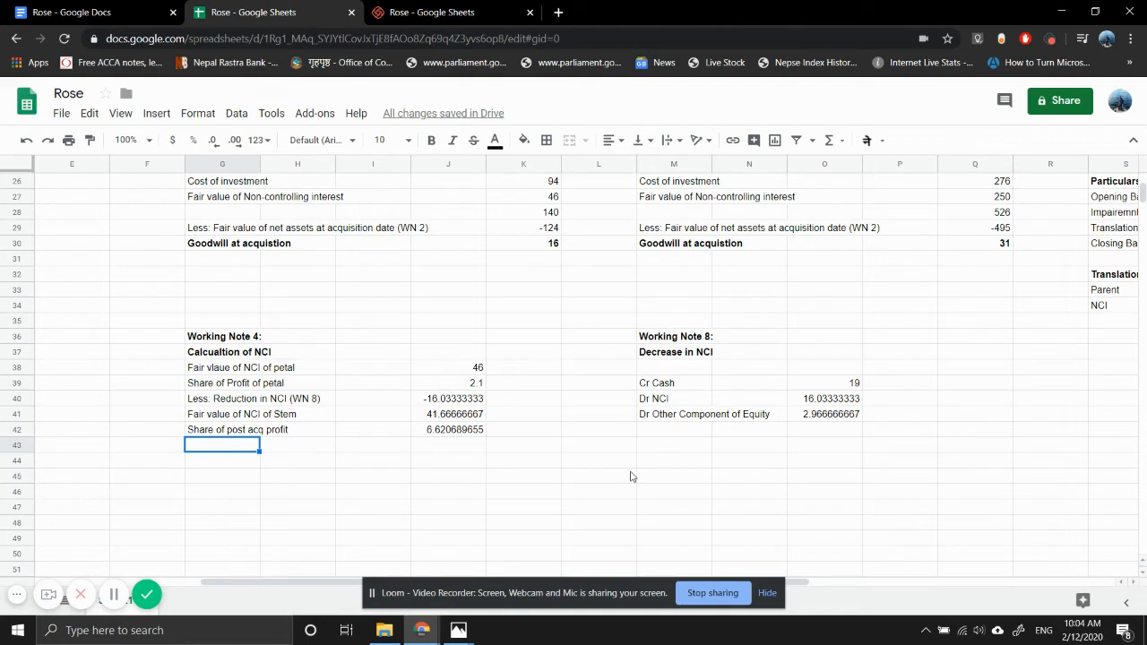
text(Translation gain)
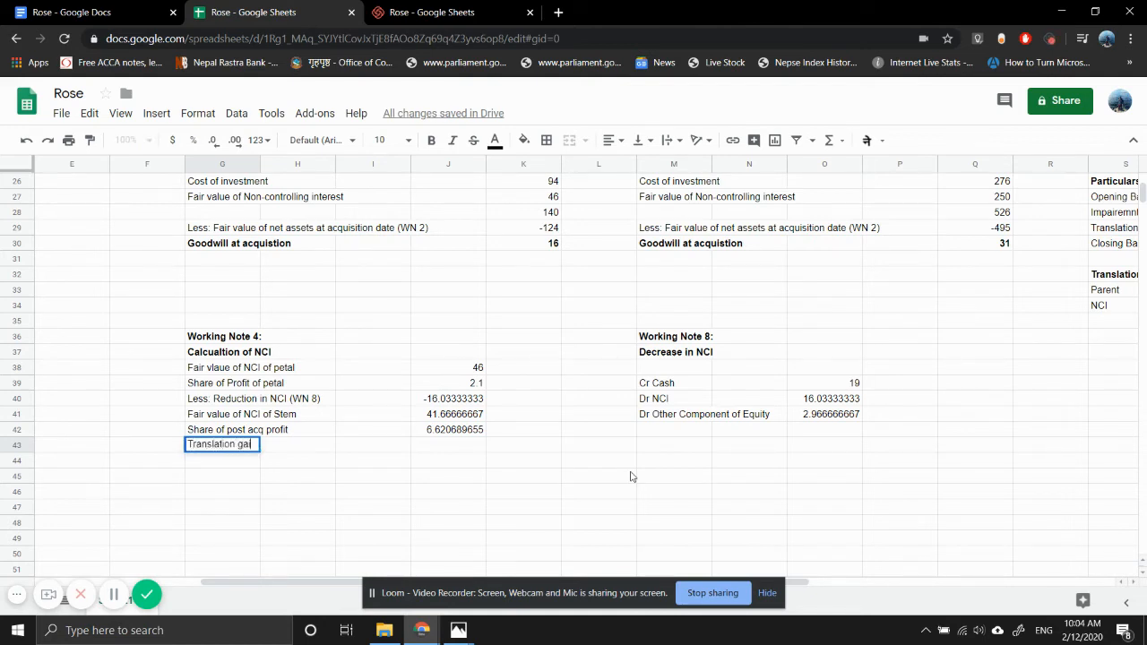
text( o)
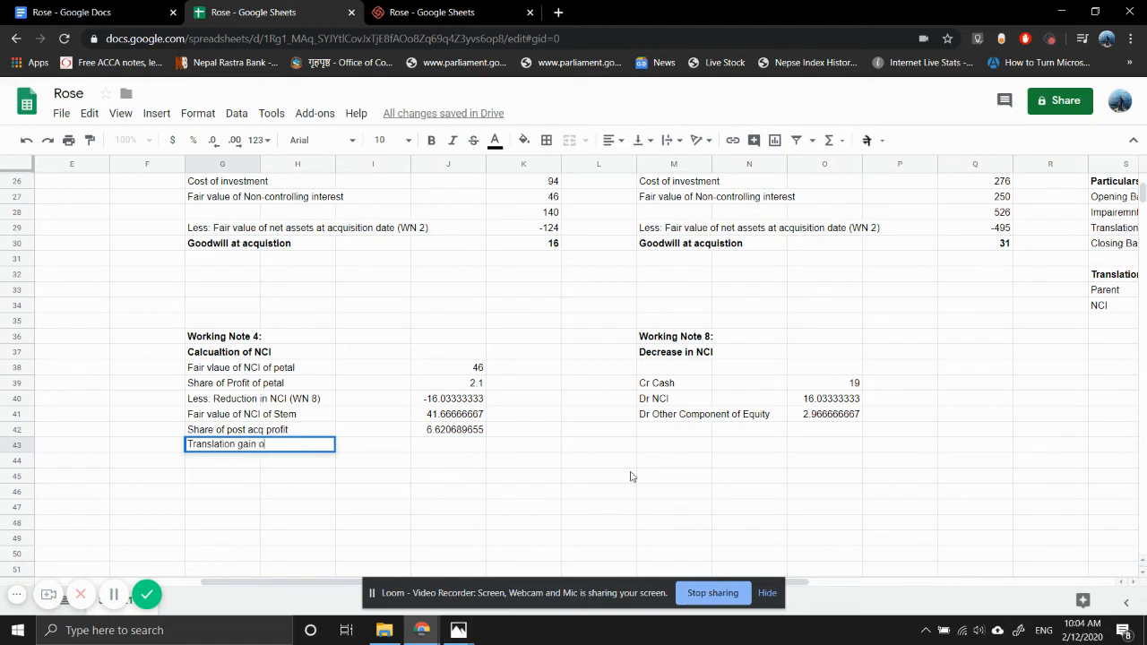
text(f goodwill)
key(Return)
- Copy the goodwill translation gain label into G44 and reword it as "Translation gain of net assets"
key(Up)
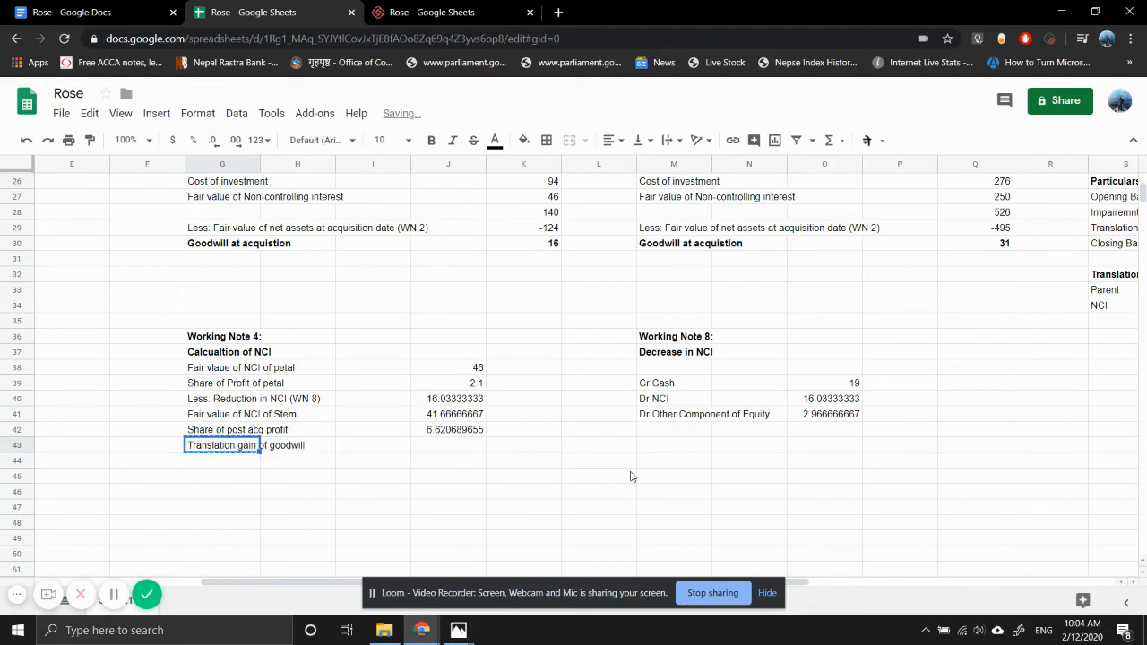
key(ctrl+Down)
key(ctrl+Up)
key(ctrl+c)
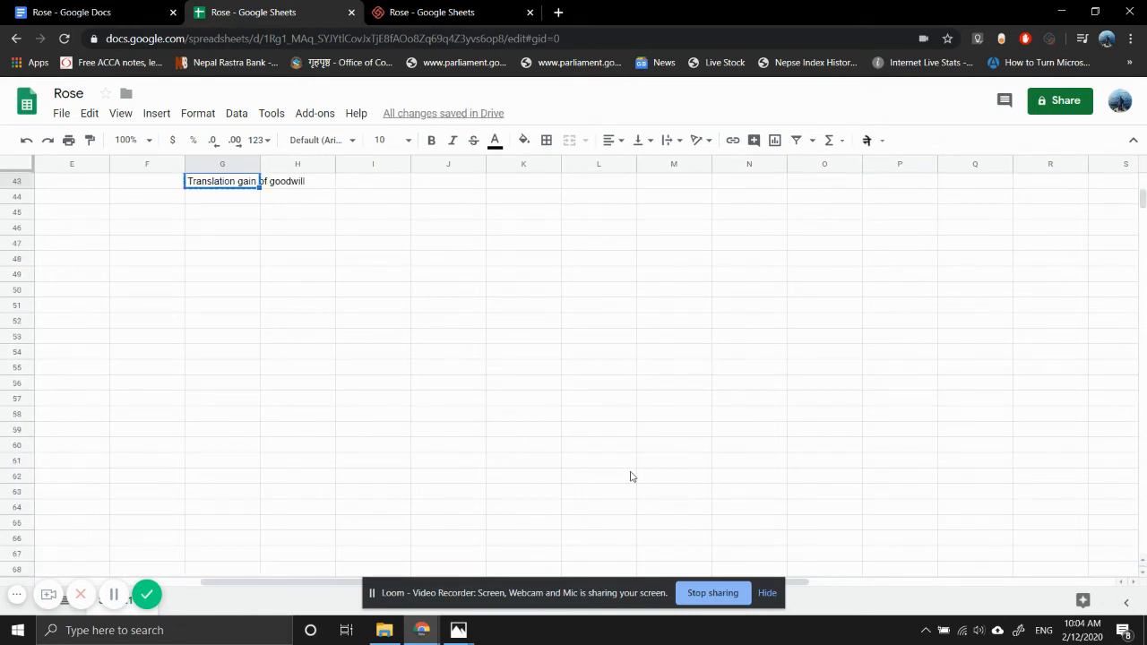
key(Down)
key(ctrl+v)
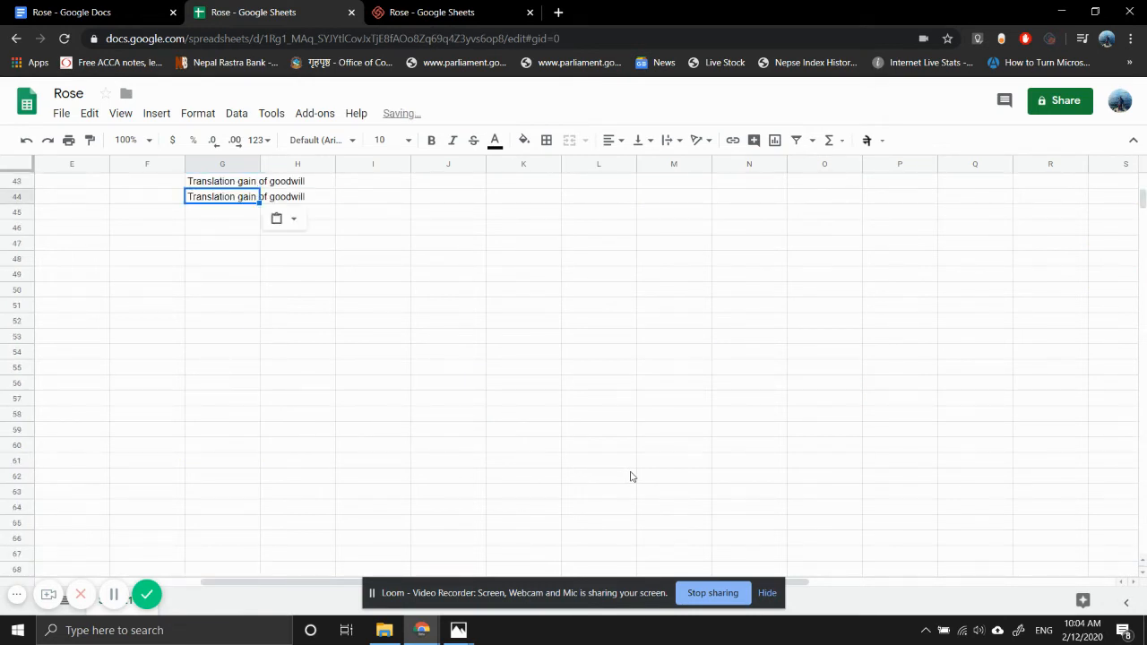
key(F2)
key(BackSpace)
key(BackSpace)
key(BackSpace)
key(BackSpace)
key(BackSpace)
key(BackSpace)
key(BackSpace)
key(BackSpace)
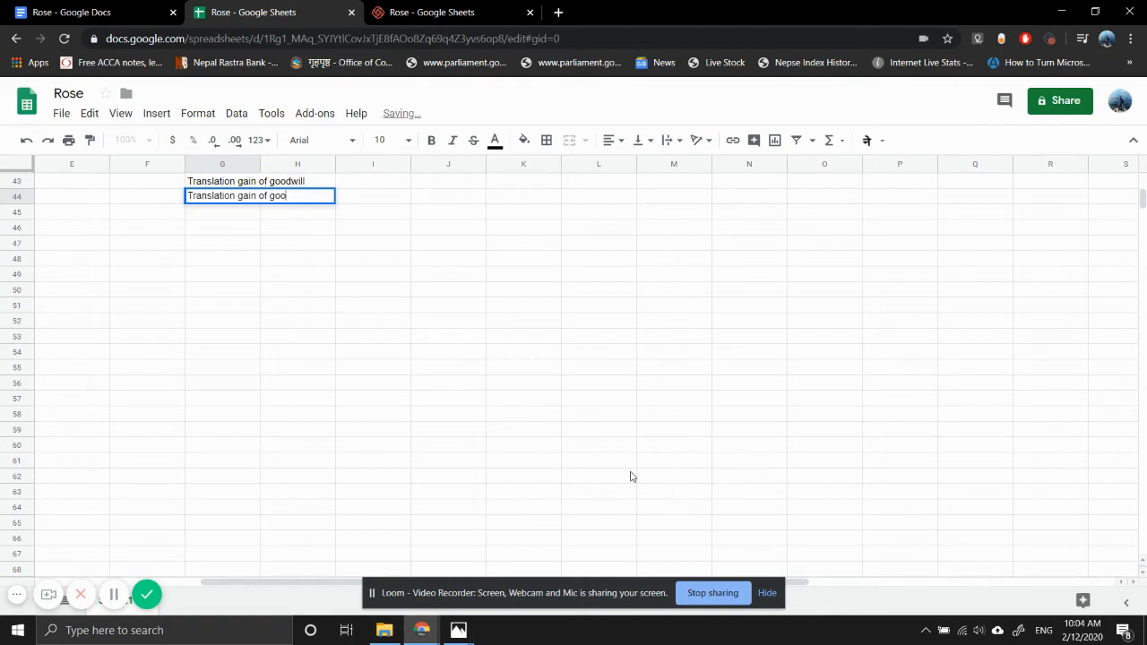
text(net )
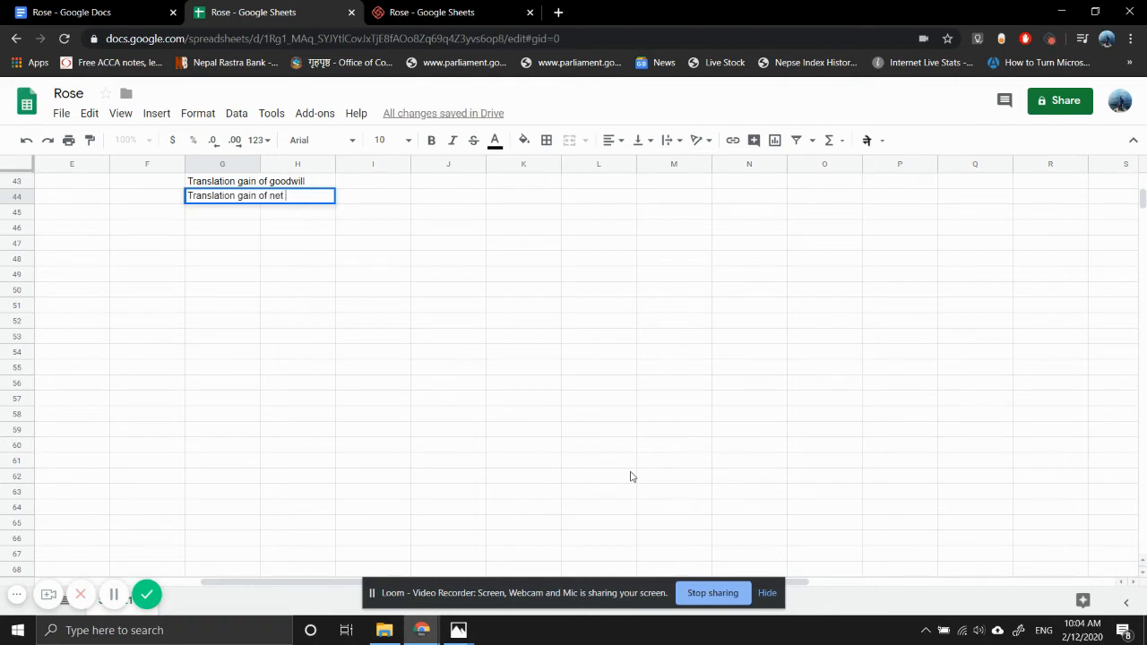
text(assets)
key(Return)
- Link the goodwill translation gain in J43 to the NCI share in T34 of the goodwill translation table
key(Up)
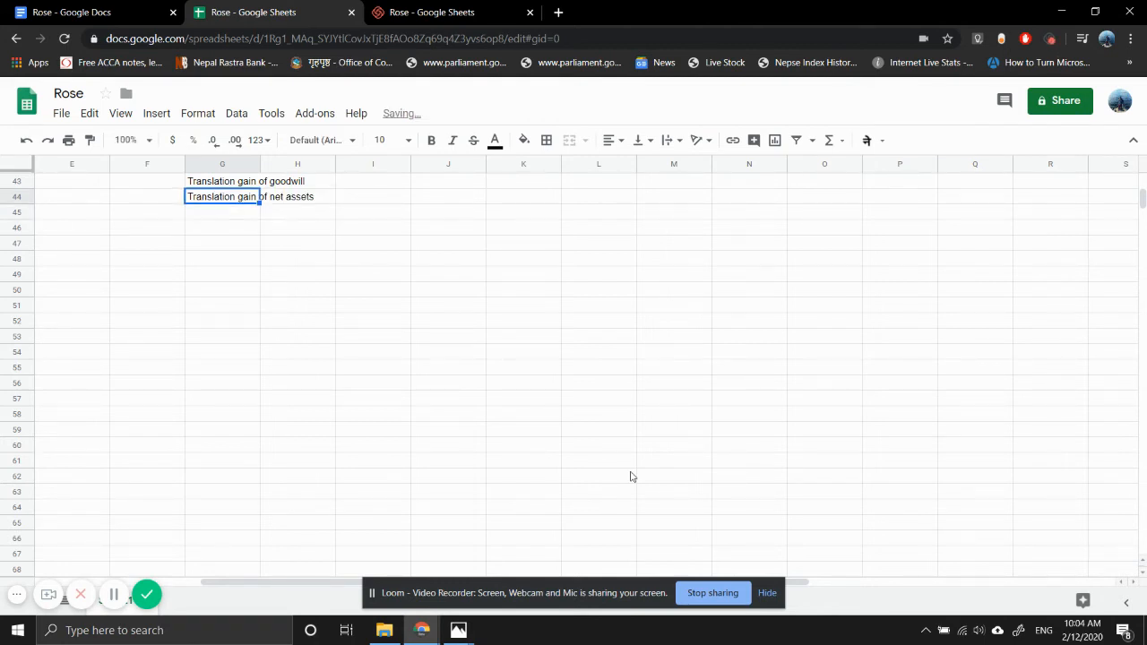
key(Up)
key(Up)
key(Up)
key(Up)
key(Up)
key(Up)
key(Up)
key(Up)
key(Up)
key(Up)
key(Up)
key(Down)
key(Down)
key(Down)
key(Down)
key(Down)
key(Down)
key(Down)
key(Down)
key(Down)
key(Down)
key(Right)
key(Right)
key(Right)
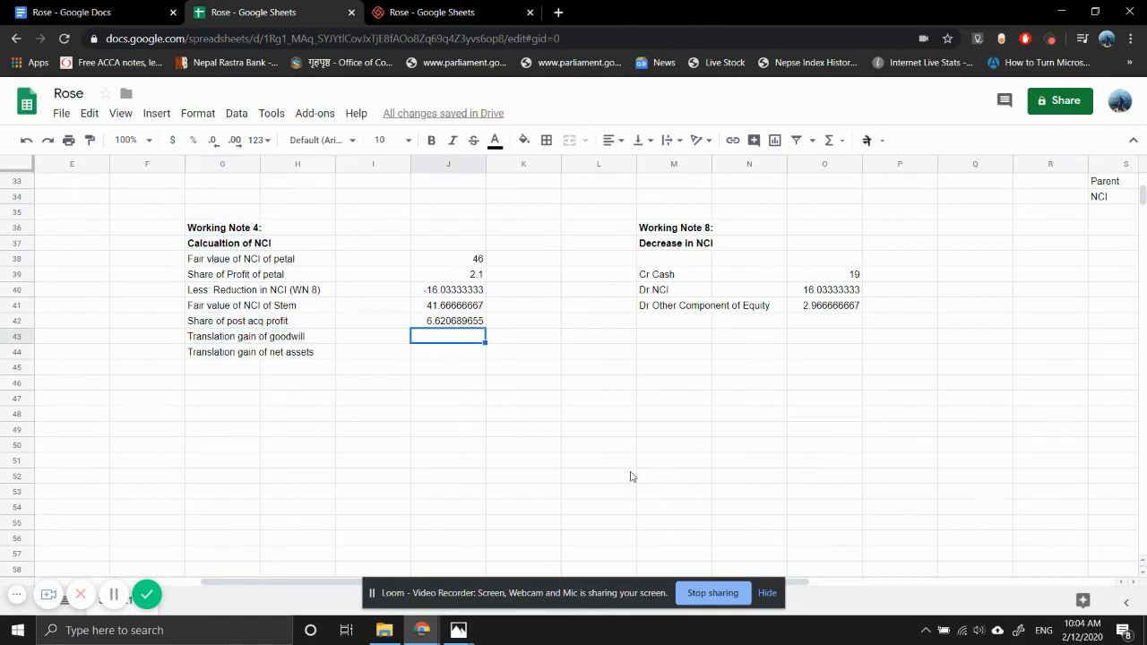
text(=)
scroll(1100, 421, right, 3)
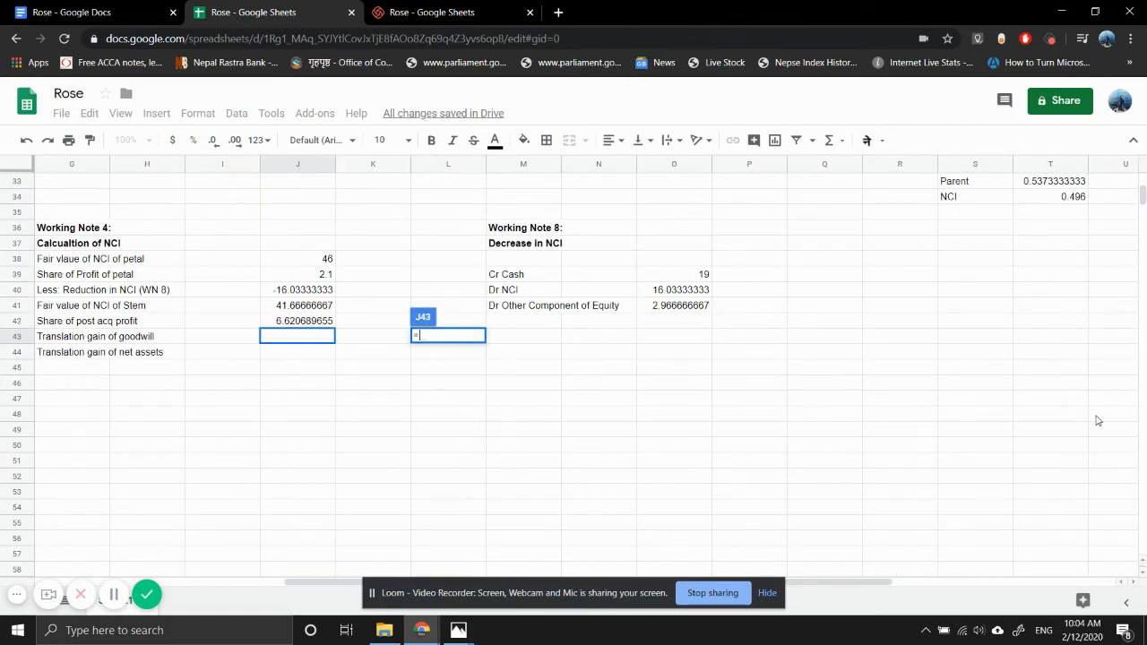
click(994, 197)
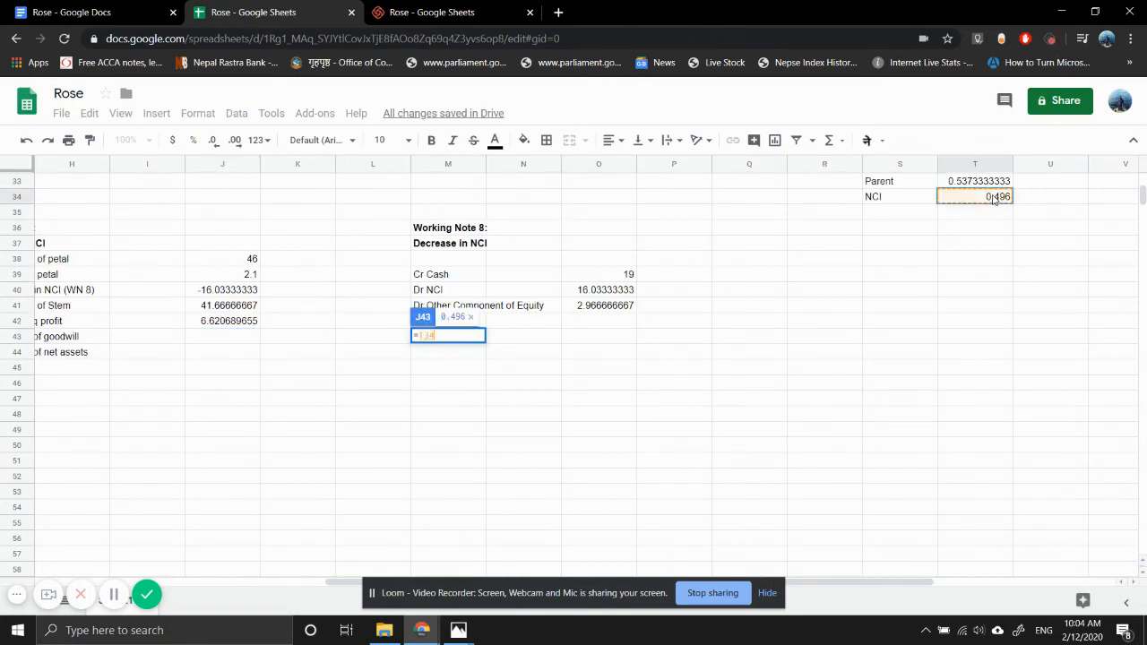
key(Return)
- Link the net assets translation gain in J44 to the NCI share in T22 of Stem's net assets translation
text(=)
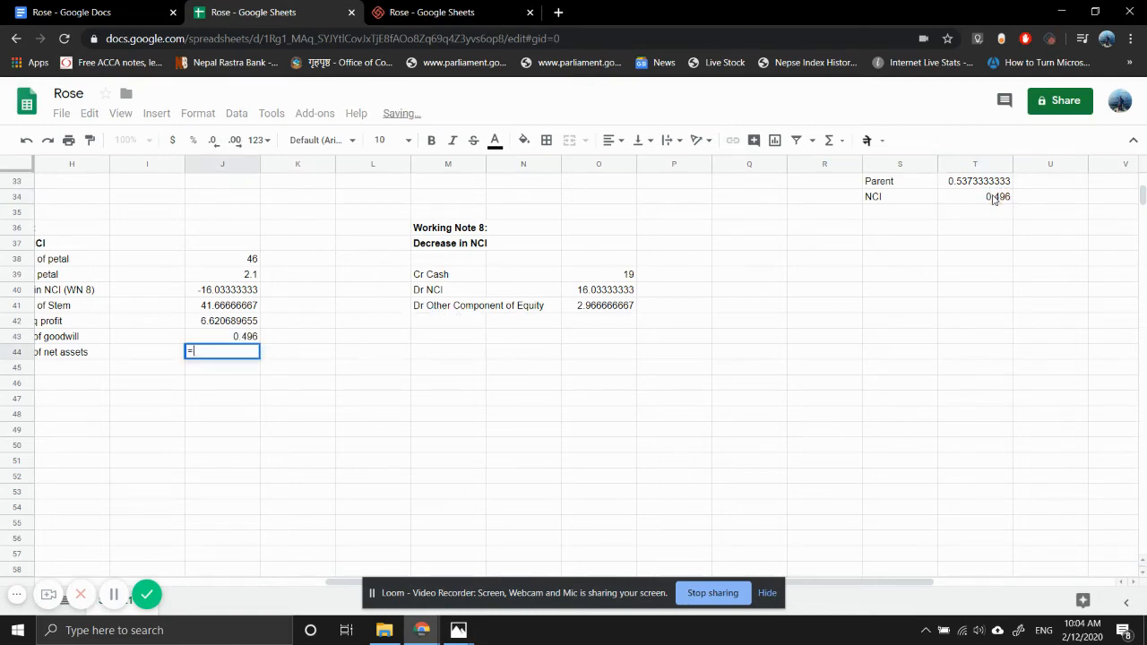
scroll(1146, 258, right, 2)
scroll(1146, 257, up, 4)
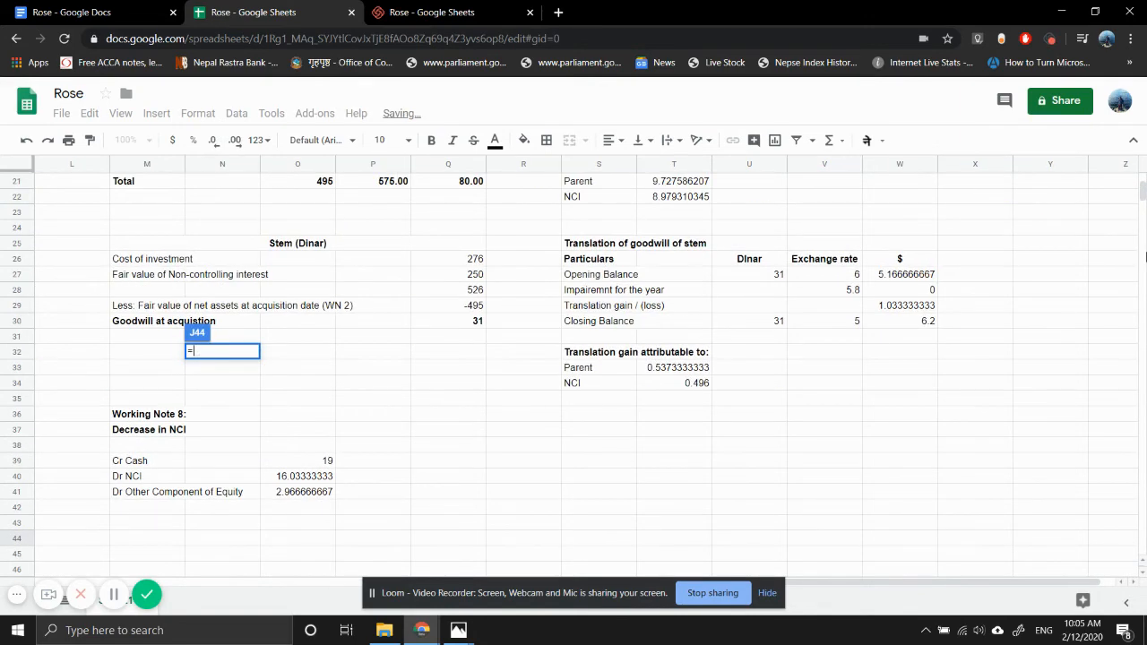
click(692, 199)
key(Return)
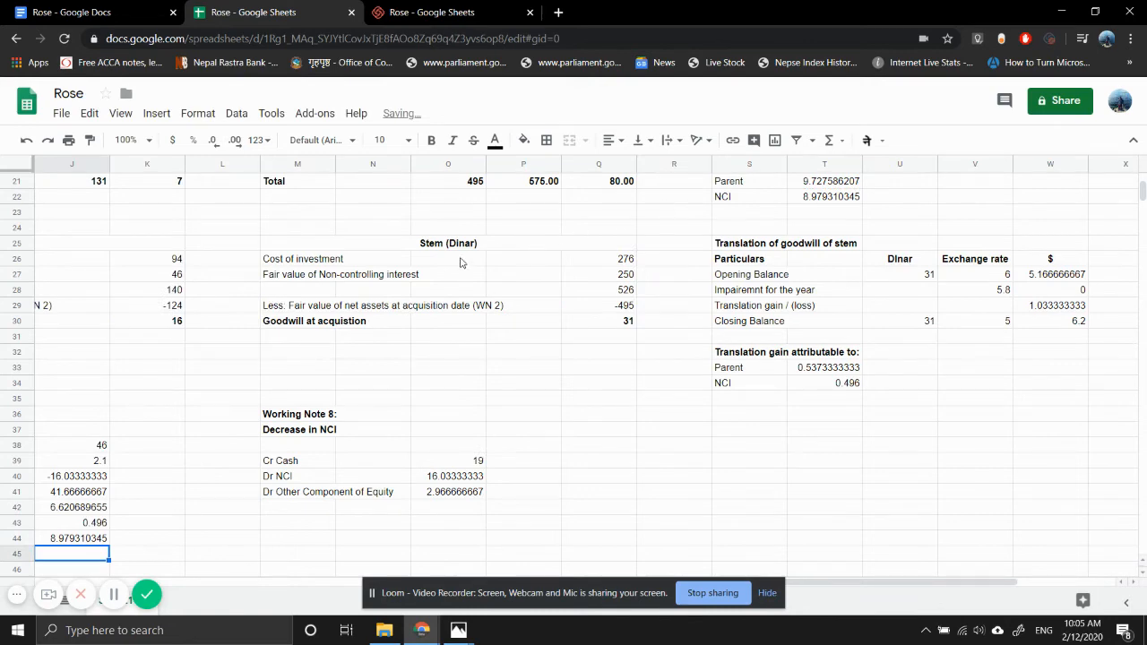
- Total the NCI amounts of Working Note 4 in J45 with =SUM(J38:J44)
scroll(188, 382, left, 3)
scroll(188, 382, up, 2)
scroll(188, 383, down, 3)
scroll(189, 383, right, 1)
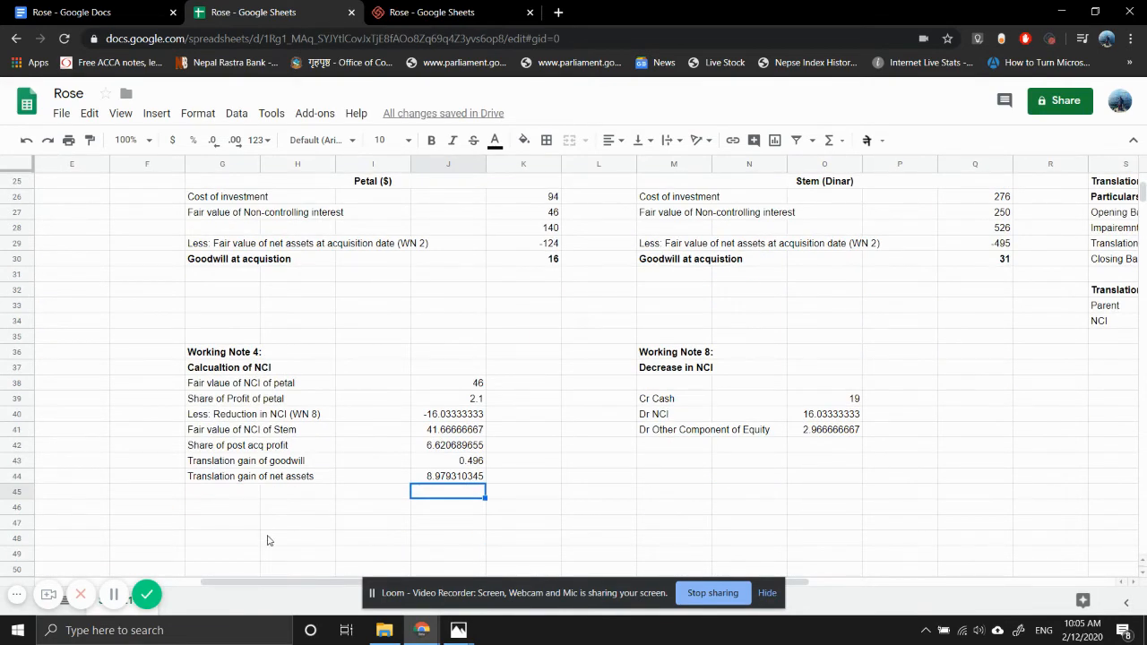
text(=S)
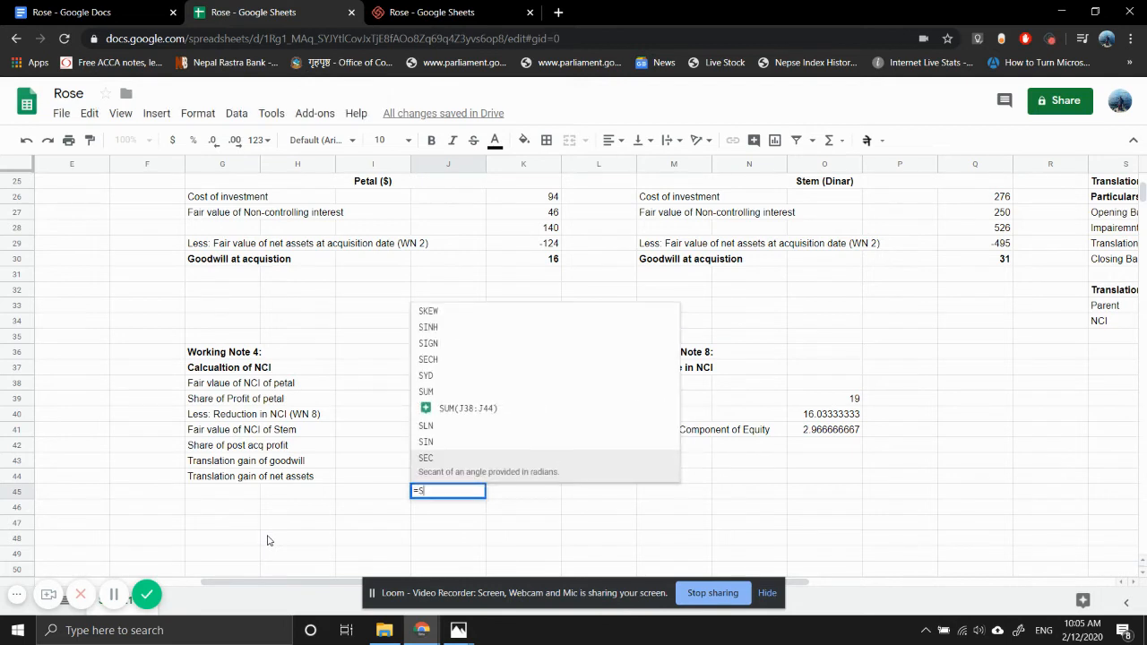
key(Up)
key(Up)
key(Up)
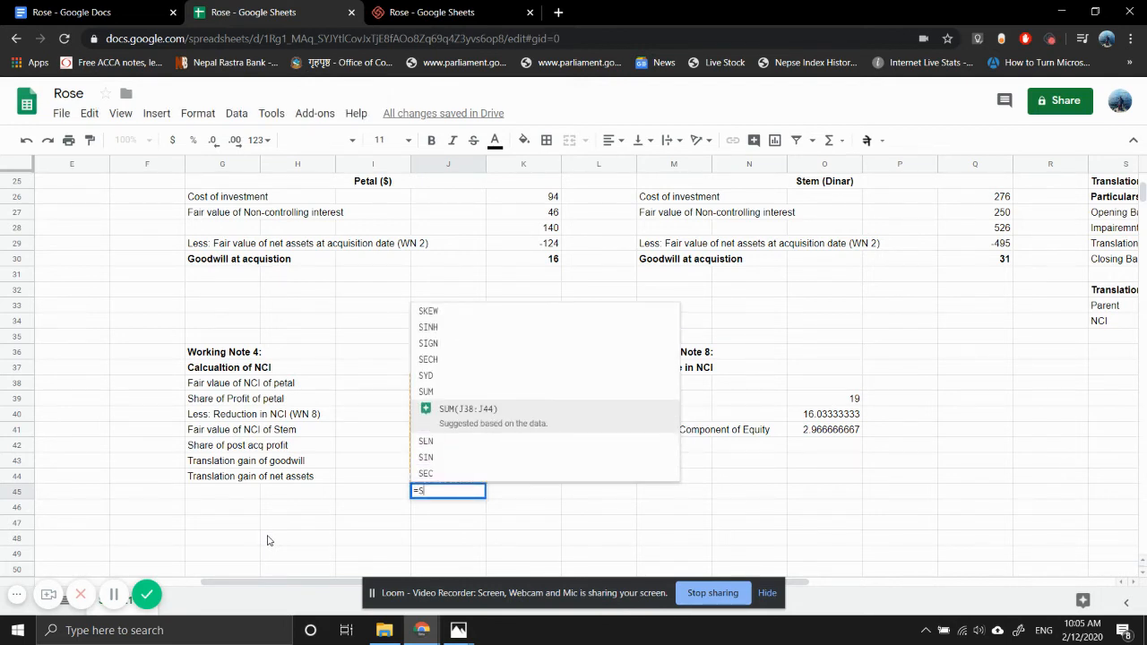
key(Tab)
key(Return)
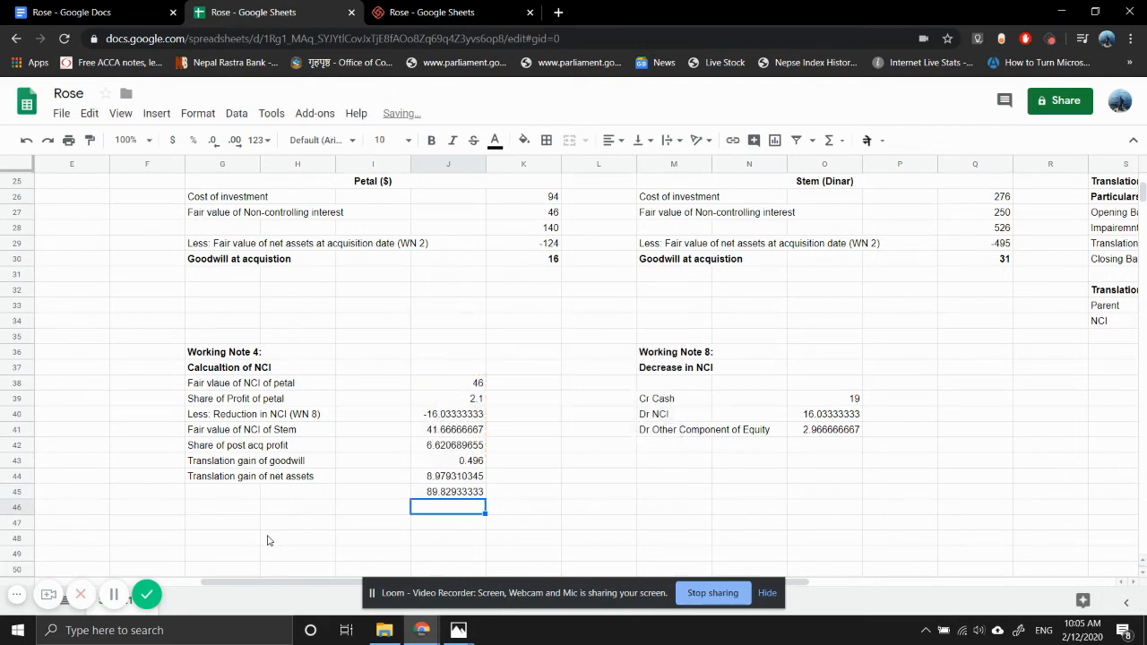
- Label the sum row of Working Note 4 "Total" in G45
key(Up)
key(Left)
key(Left)
key(Left)
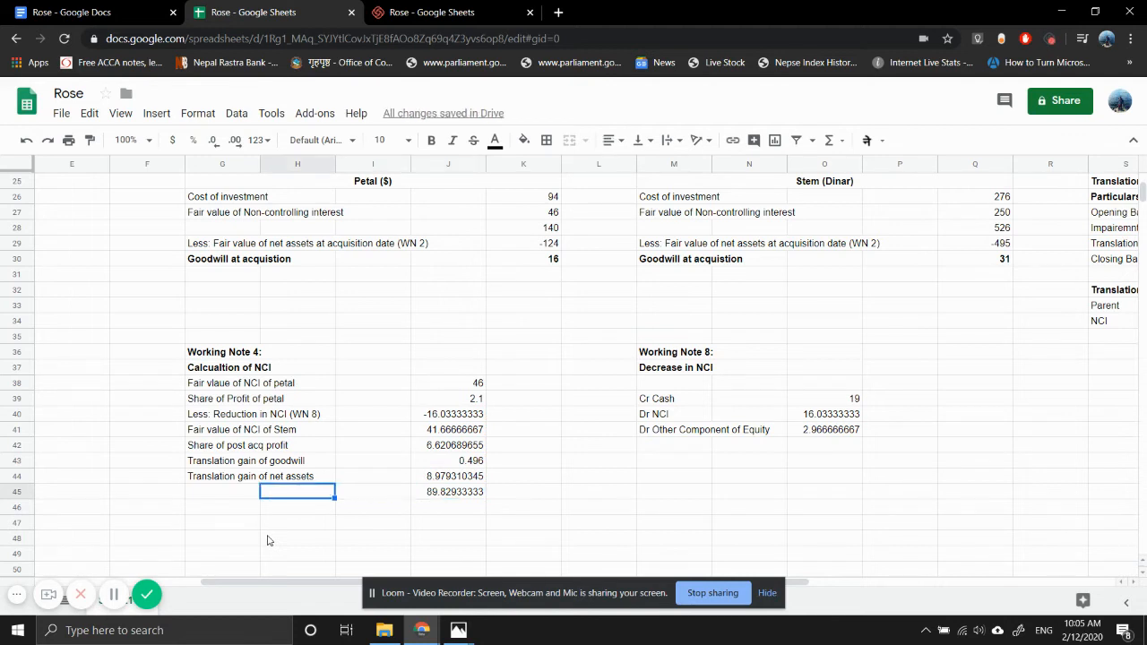
text(Total)
key(Return)
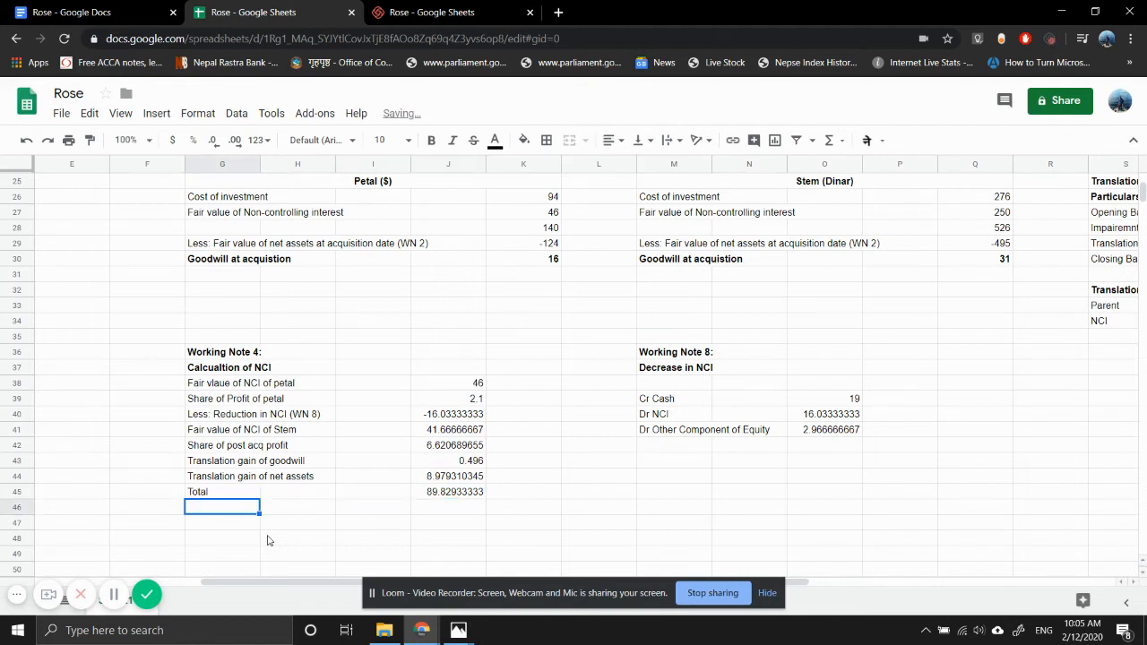
- Make the Total row of Working Note 4, G45:J45, bold
key(Up)
key(shift+Right)
key(shift+Right)
key(shift+Right)
key(ctrl+b)
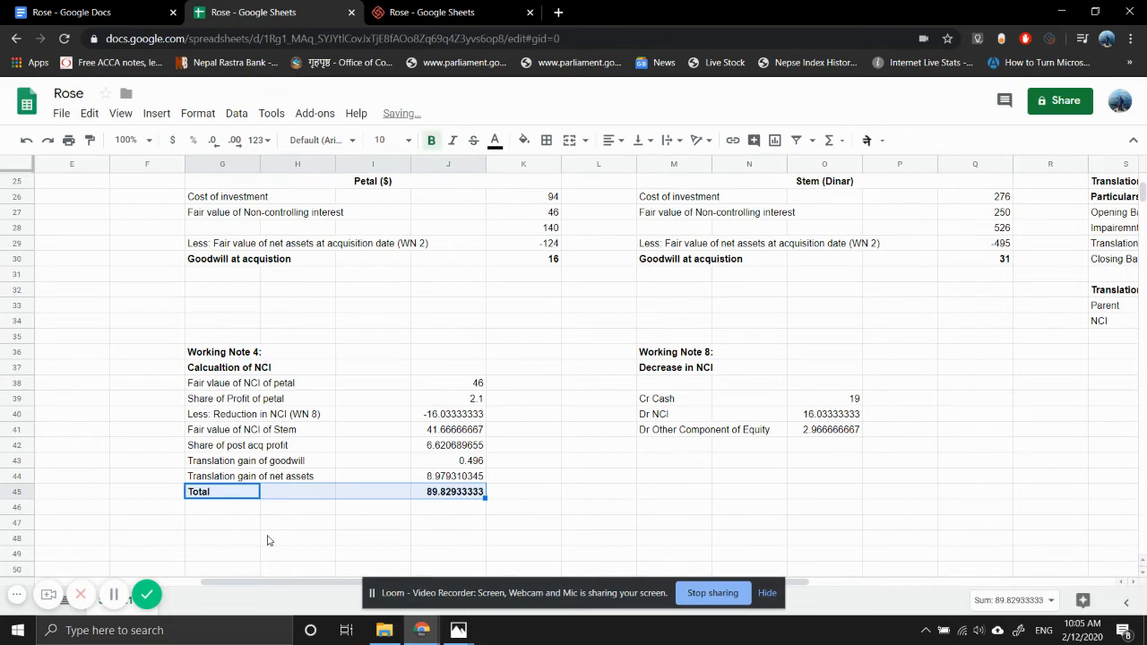
- Try to fill the non-controlling interest line of the consolidated statement in D18 with =J55
scroll(80, 354, up, 5)
scroll(81, 354, left, 2)
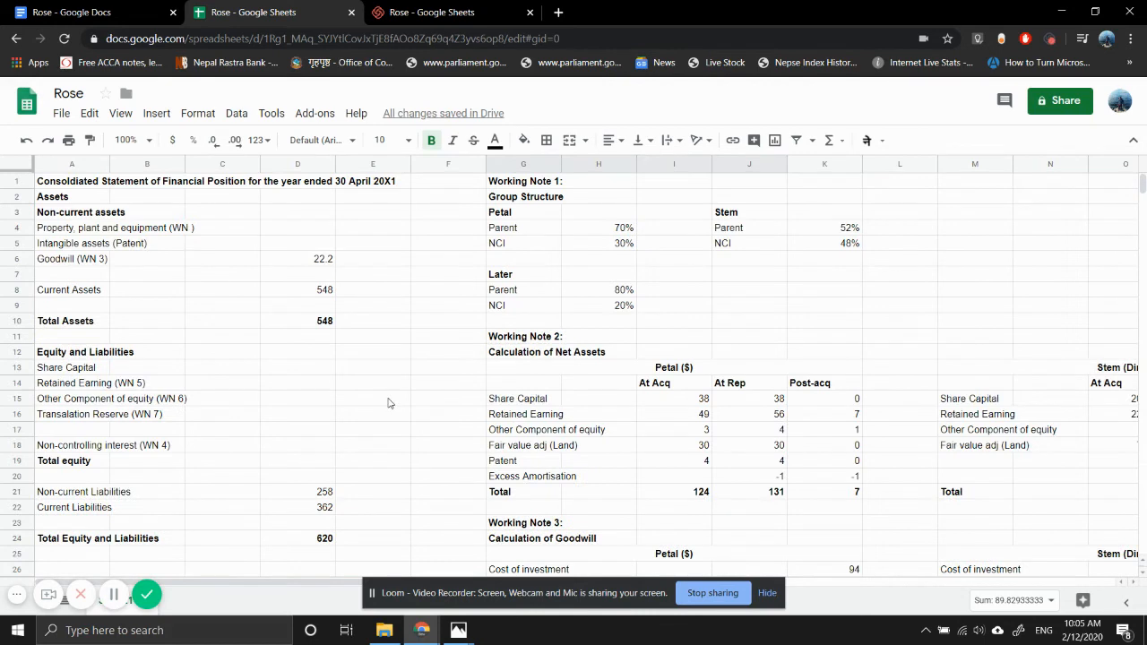
click(302, 452)
text(=j55)
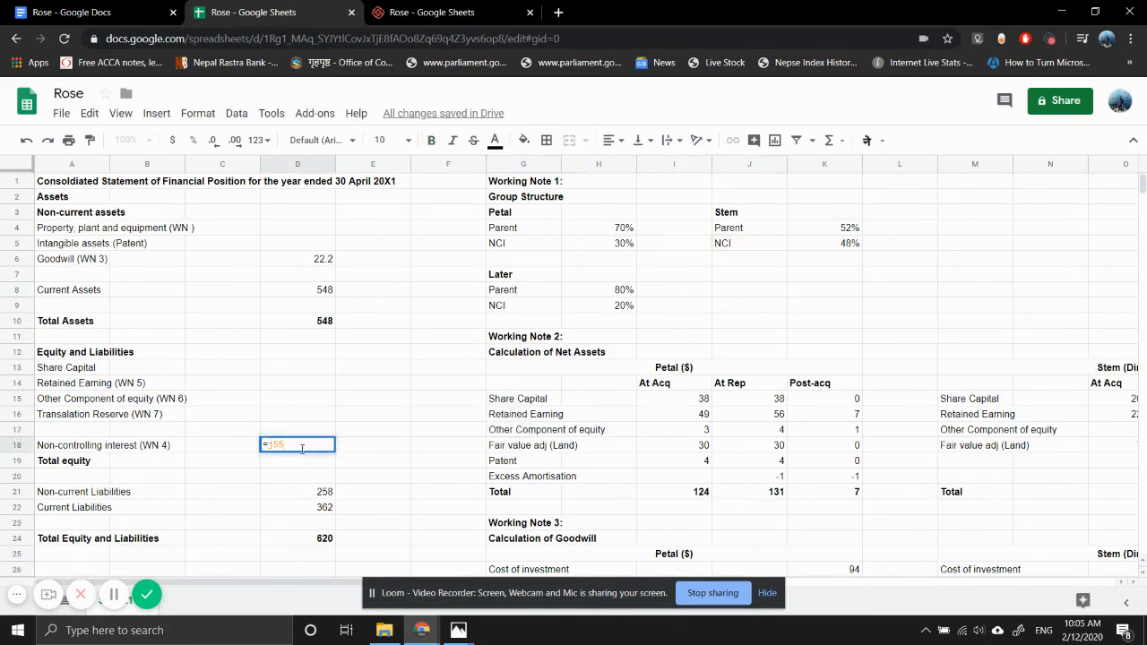
key(Return)
- Link the non-controlling interest amount in D18 to the Working Note 4 total with =J45
key(Up)
text(=)
scroll(508, 484, down, 10)
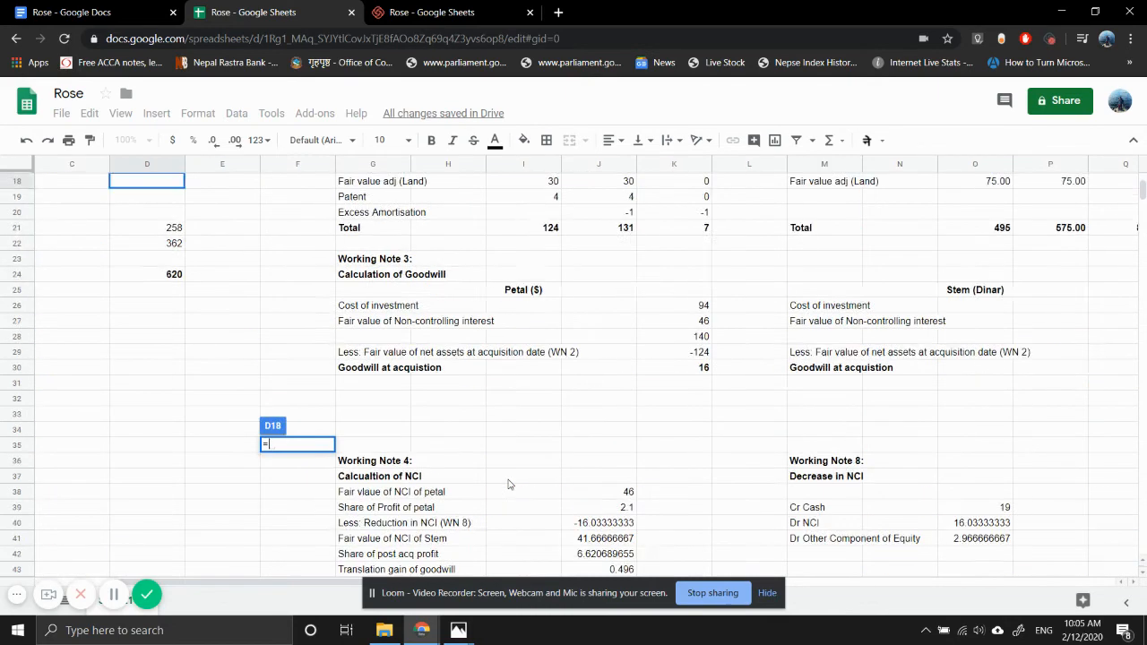
scroll(508, 483, right, 3)
click(527, 413)
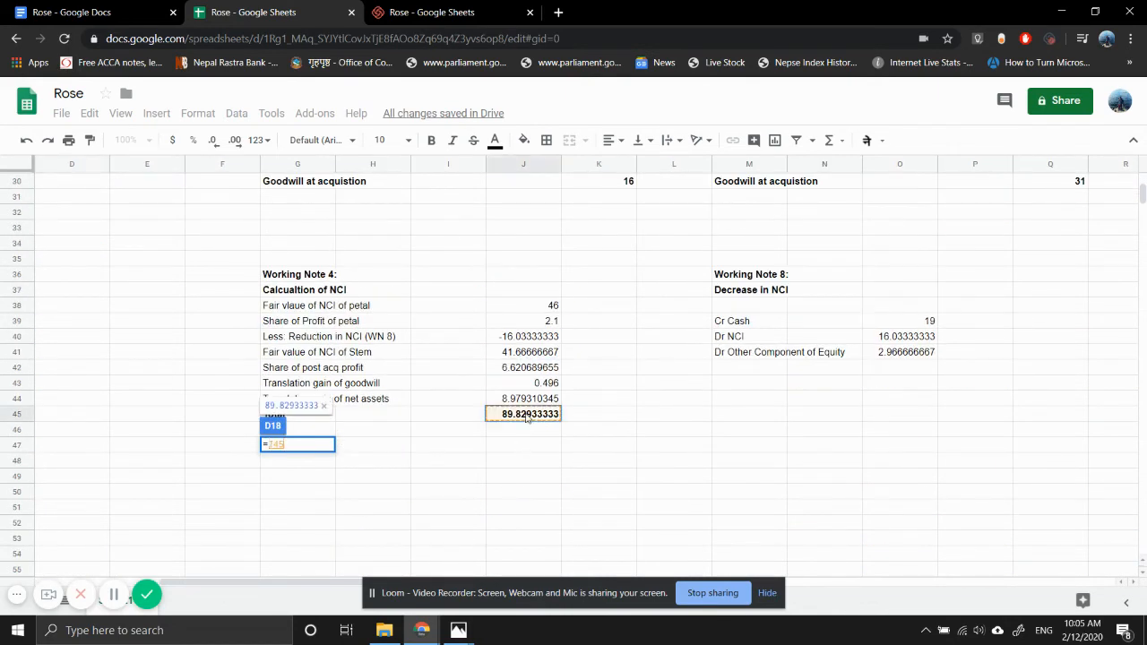
key(Return)
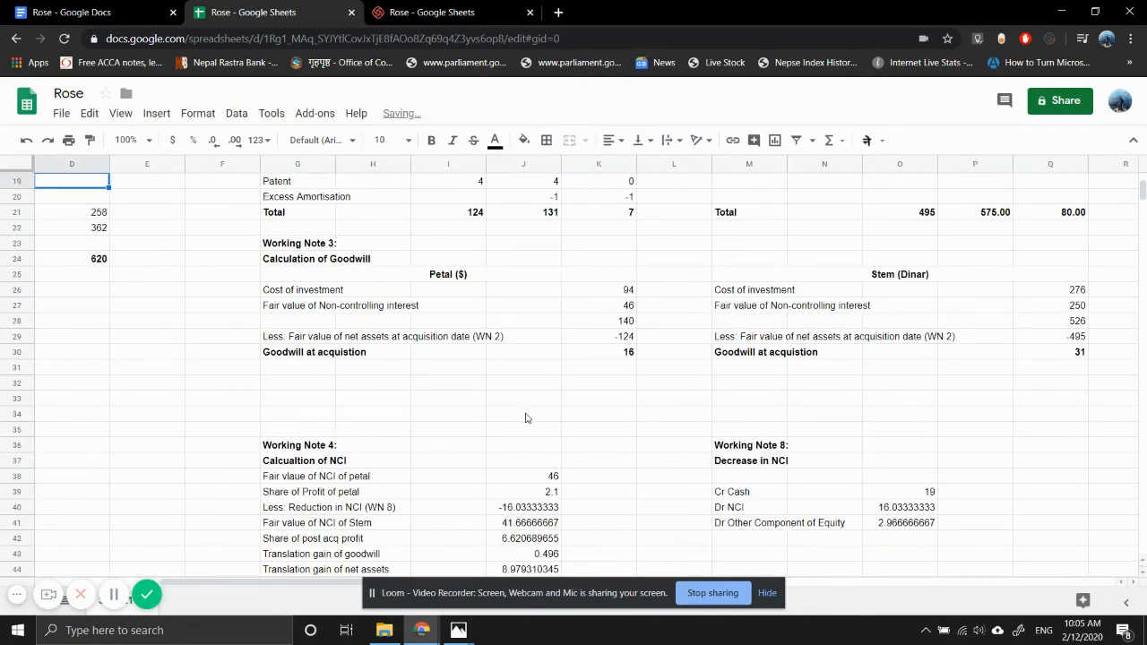
key(ctrl+Down)
key(ctrl+Down)
key(ctrl+Down)
key(ctrl+Down)
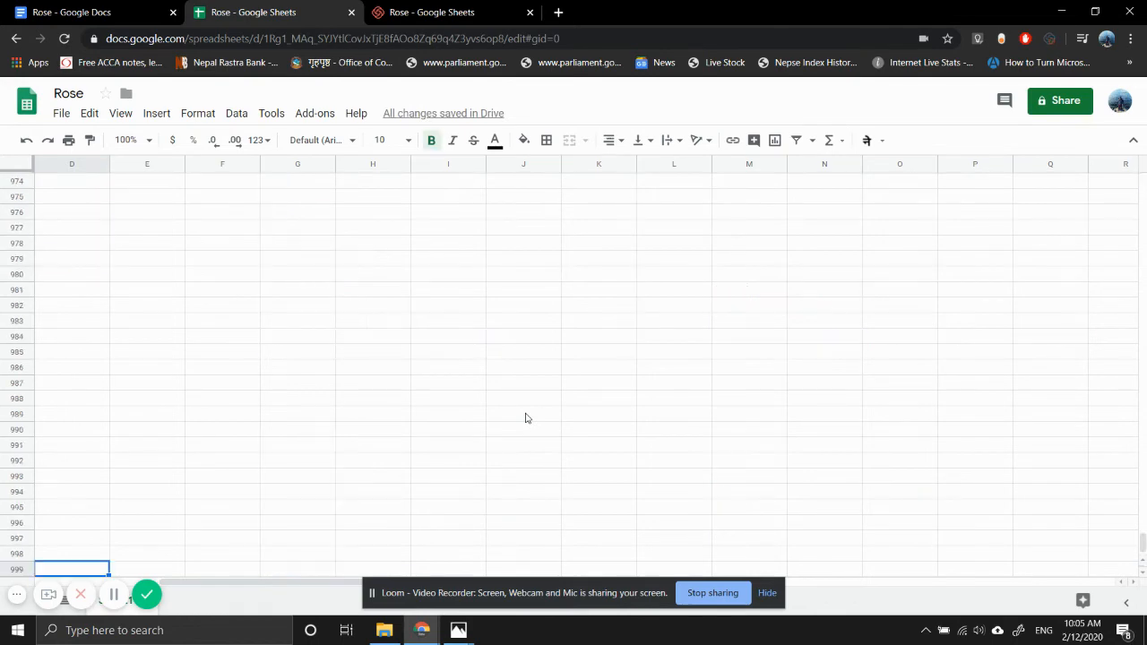
- Add a bold "Working Note 5:" heading in G47, beneath the Working Note 4 total
key(ctrl+Right)
key(ctrl+Up)
key(ctrl+Left)
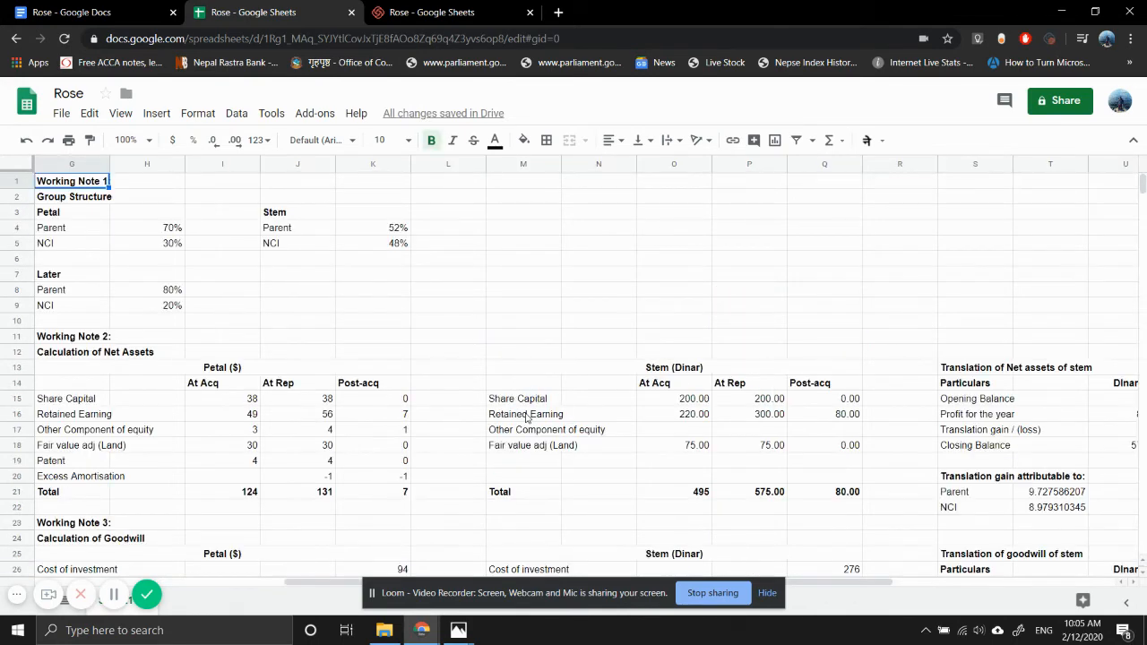
key(ctrl+Down)
key(ctrl+Down)
key(ctrl+Down)
key(ctrl+Down)
key(ctrl+Down)
key(ctrl+Down)
key(ctrl+Down)
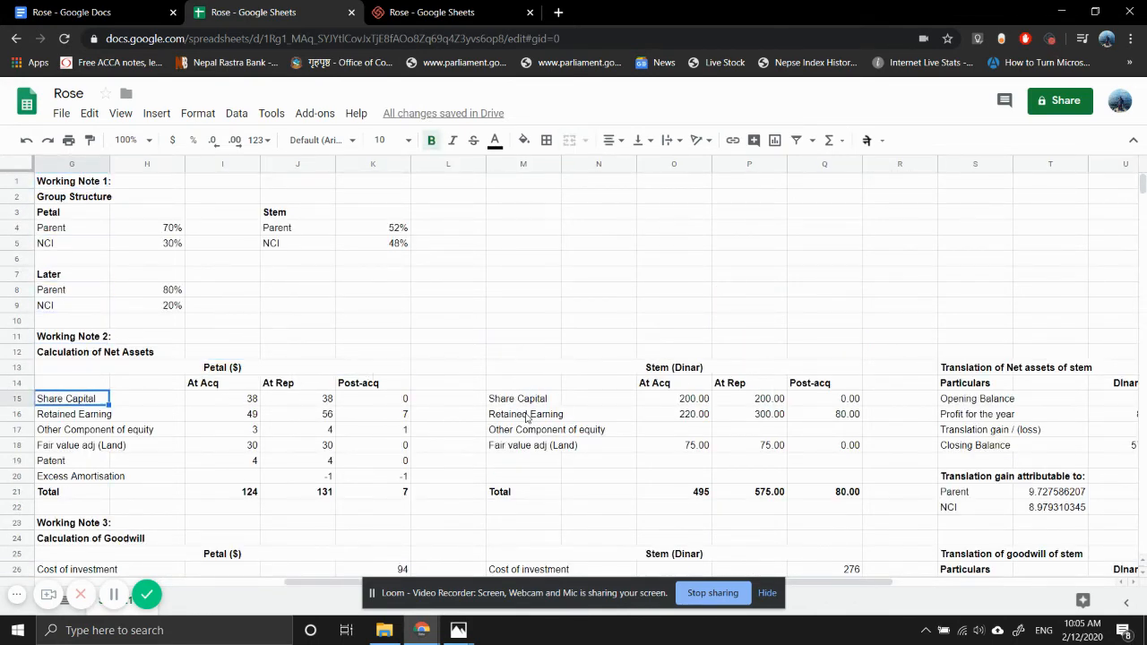
key(ctrl+Down)
key(ctrl+Down)
key(ctrl+Down)
key(ctrl+Up)
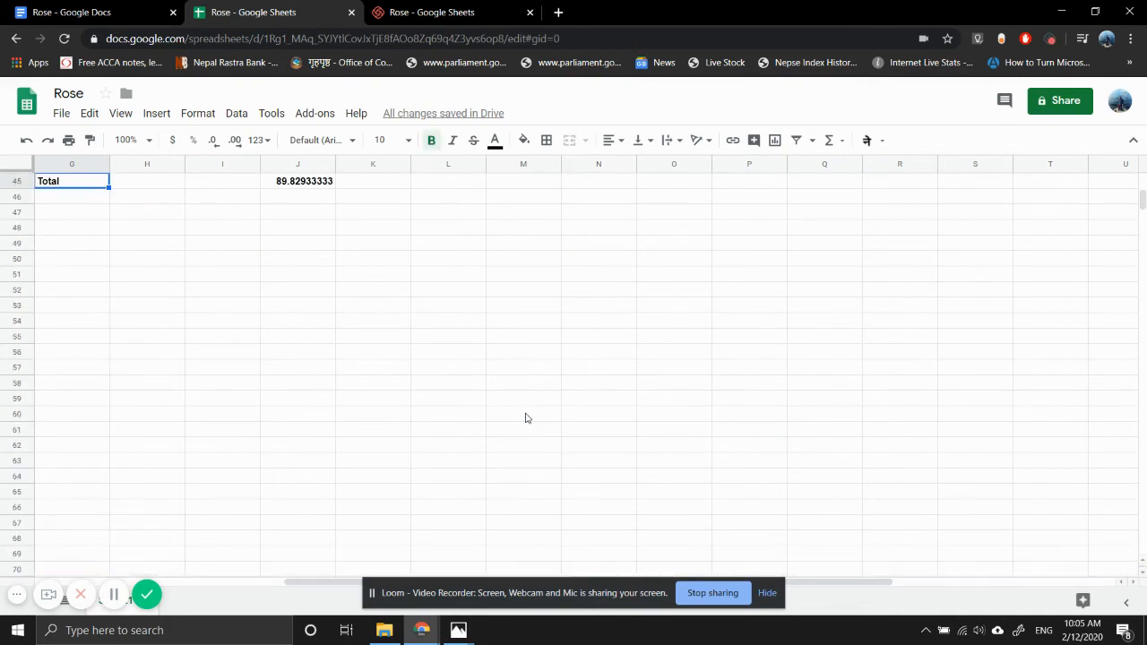
key(Right)
key(Right)
key(Right)
key(Up)
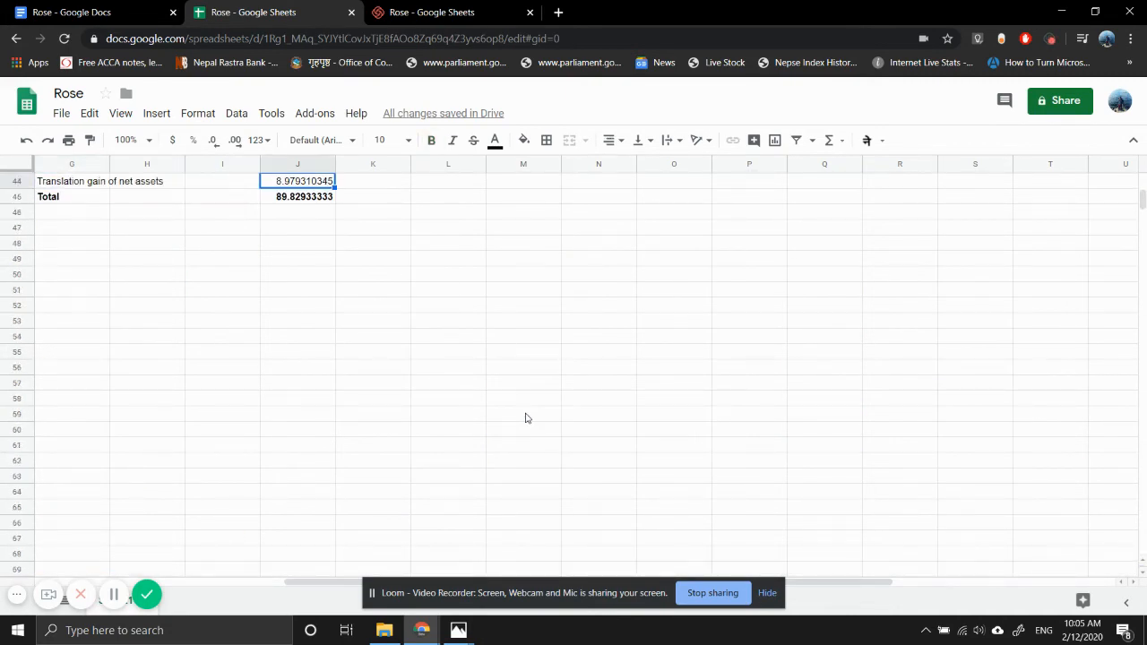
key(ctrl+Up)
key(ctrl+Up)
key(Left)
key(ctrl+Left)
key(ctrl+Left)
key(Right)
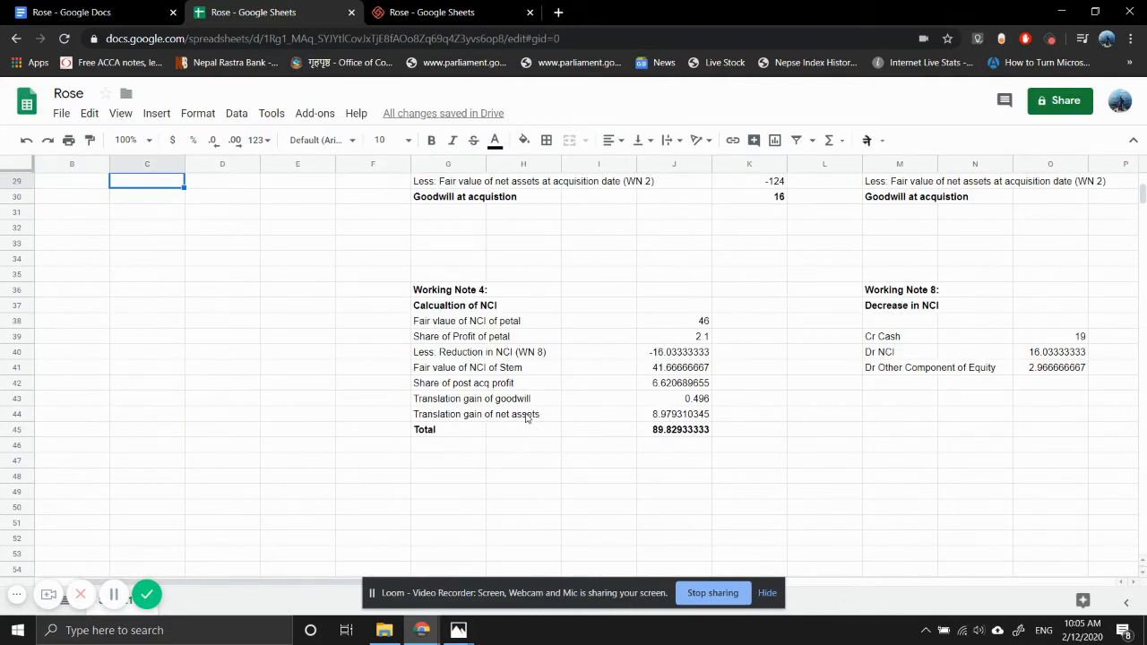
key(ctrl+Right)
key(Right)
key(Down)
key(ctrl+Down)
key(Left)
key(Down)
key(Down)
key(Down)
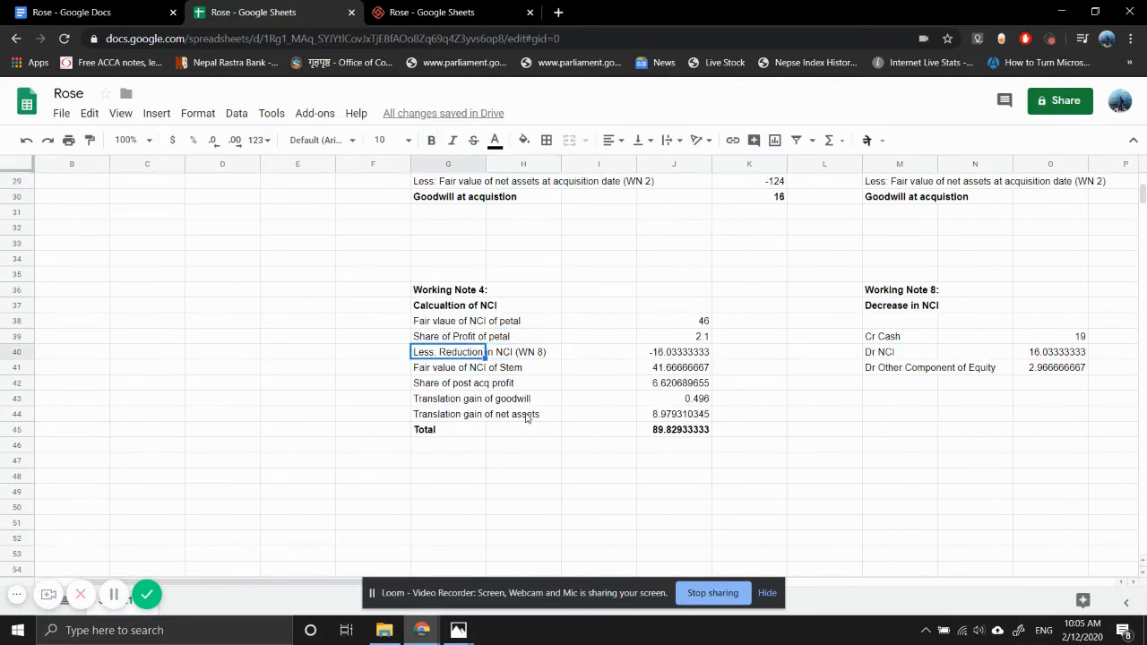
key(Down)
key(Down)
key(Down)
key(Down)
key(Down)
key(Down)
key(Up)
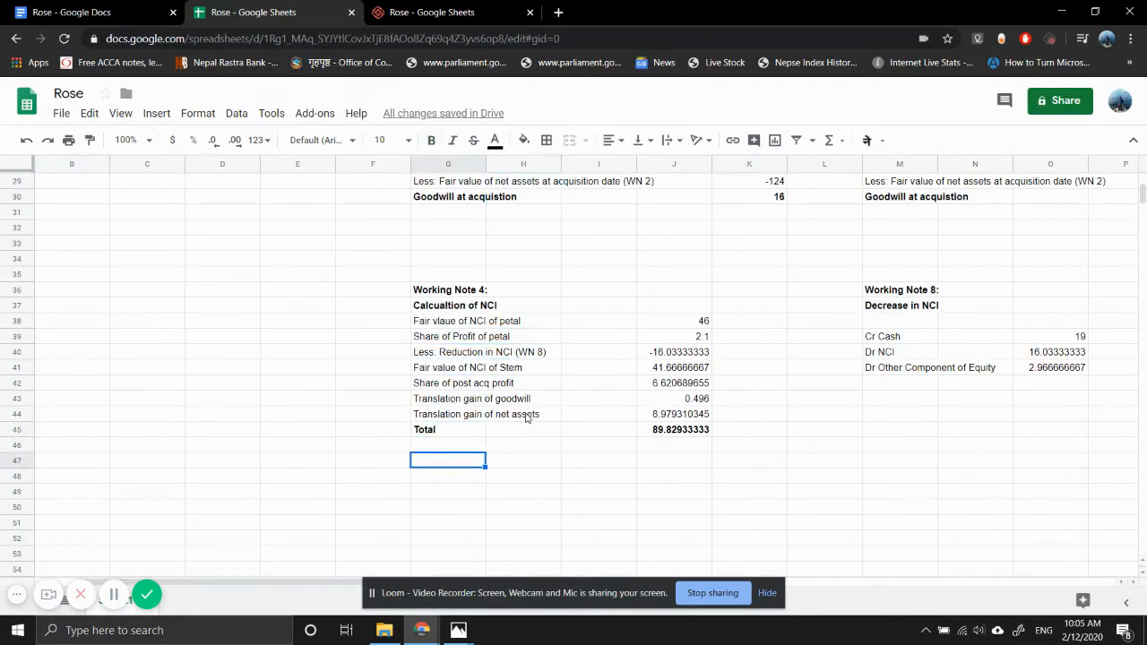
text(Working)
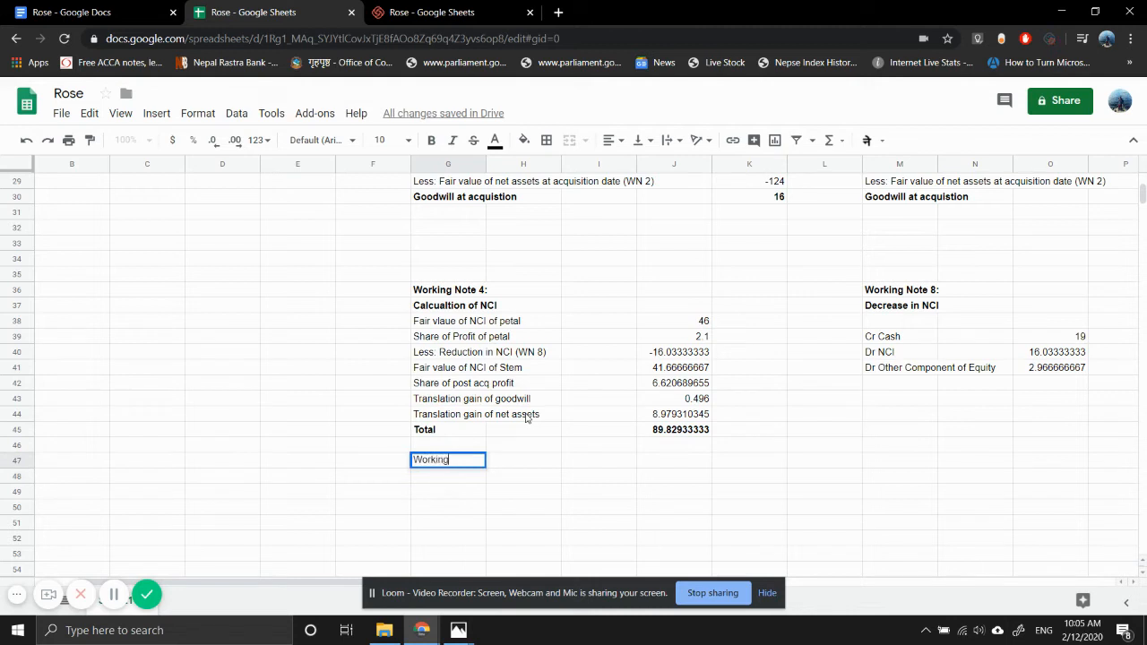
text( Note 5)
key(Return)
key(Up)
key(ctrl+b)
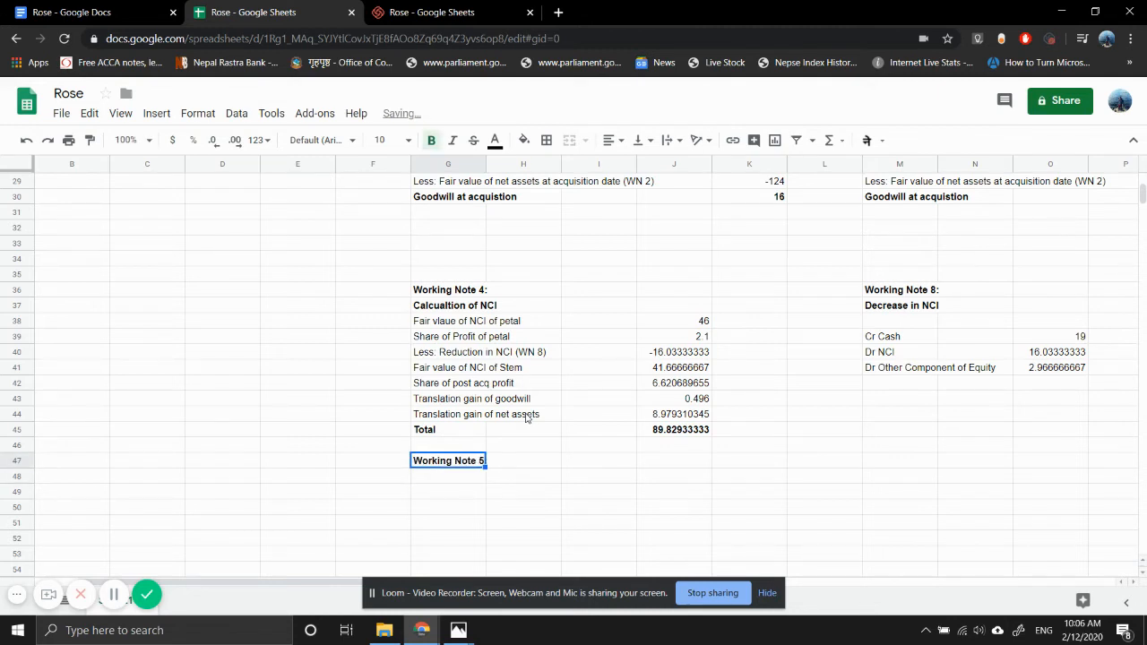
- Enter the bold subtitle "Calculation of Group Reserves" in G48 under the Working Note 5 heading
key(Down)
text(Cla)
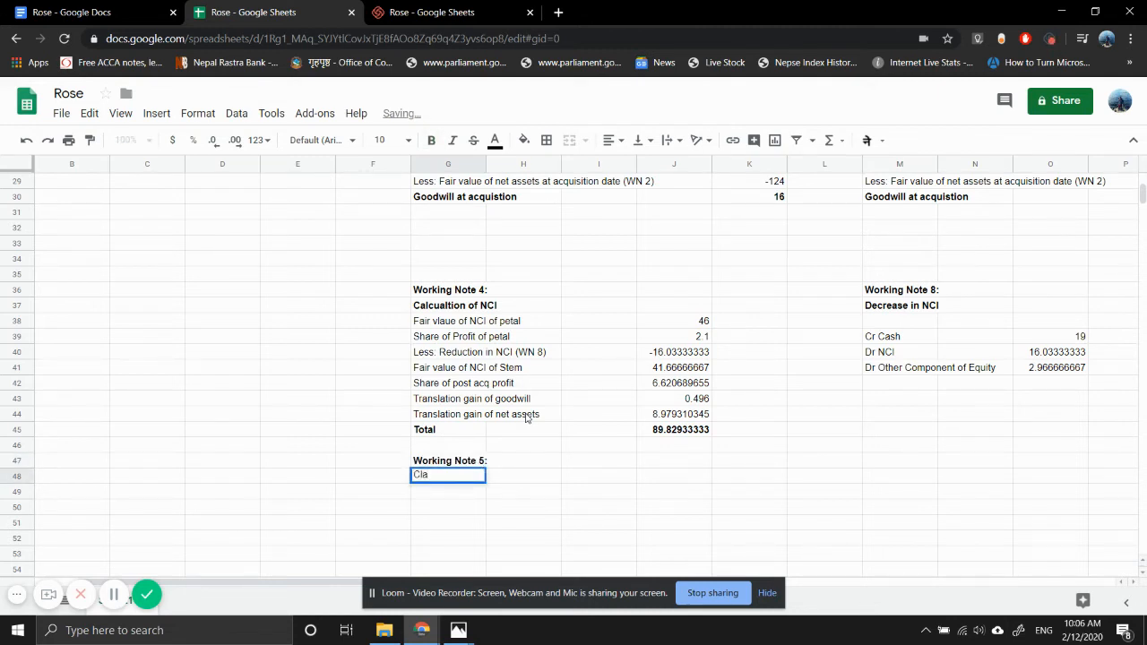
key(BackSpace)
key(BackSpace)
text(alcula)
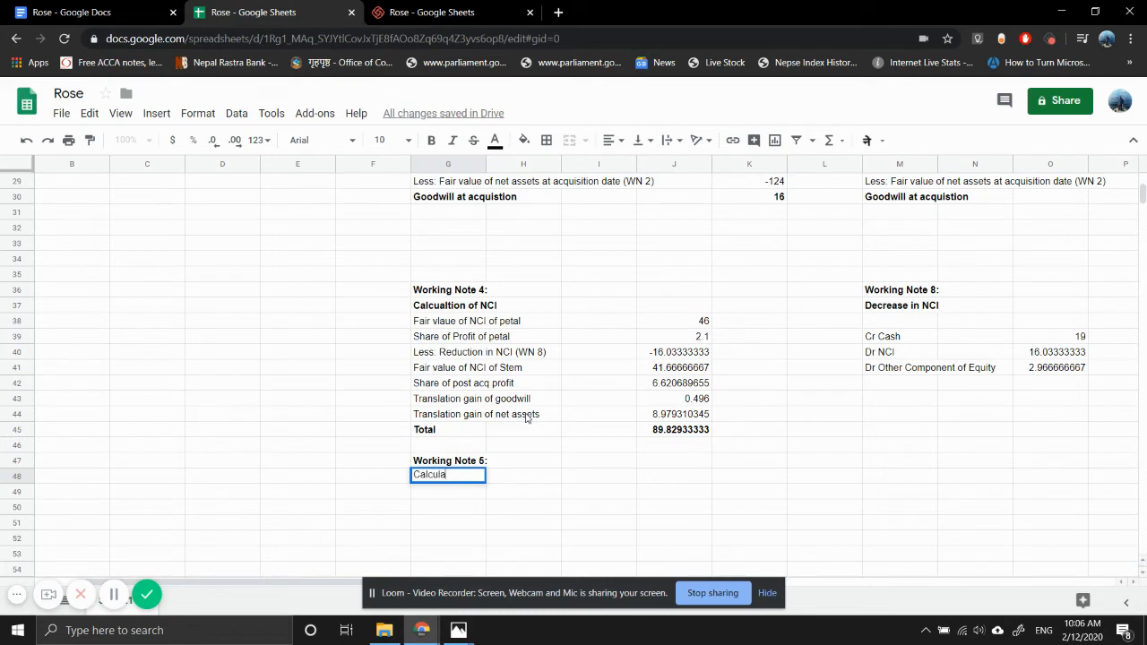
text(tion og)
text( Gro)
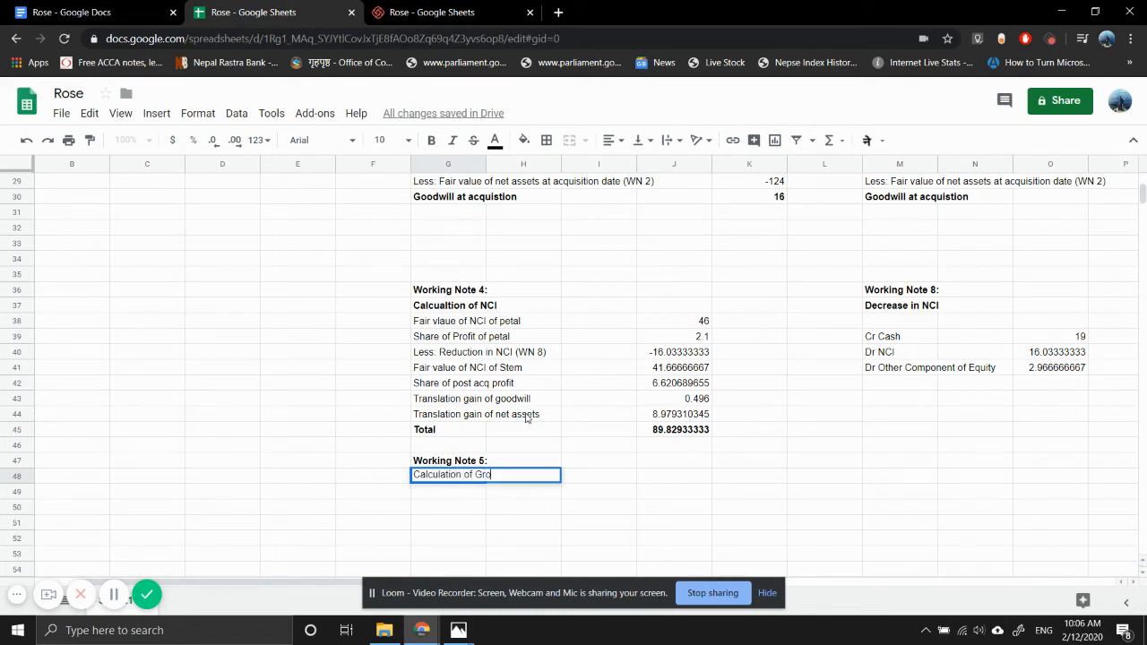
text(up Reserves)
key(Return)
key(Up)
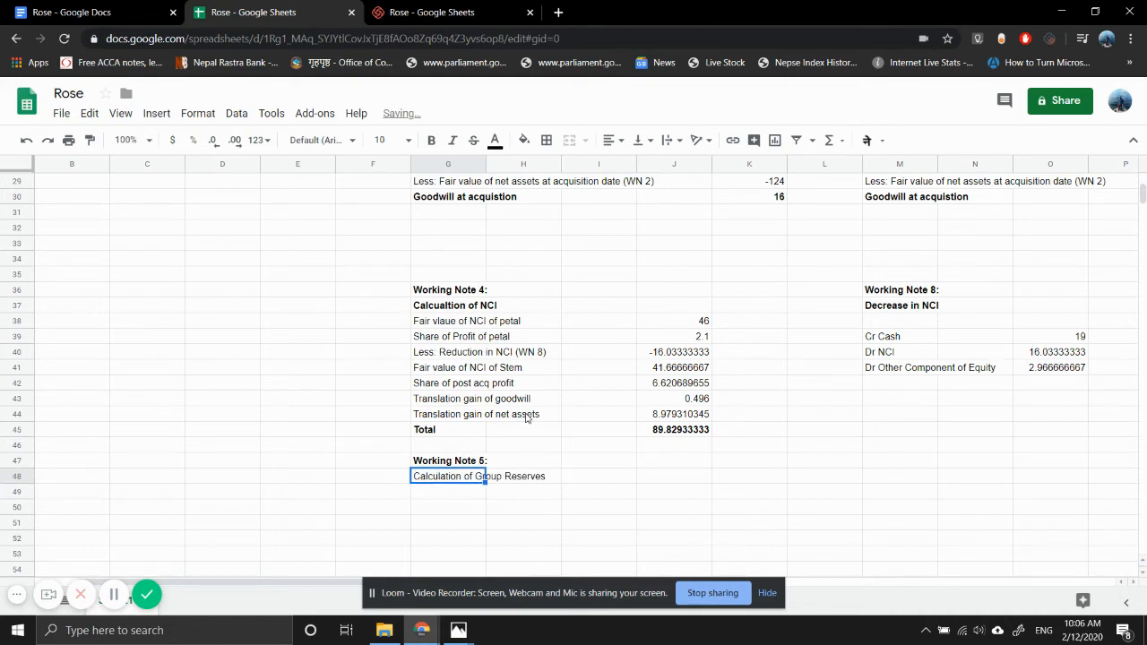
key(ctrl+b)
key(Down)
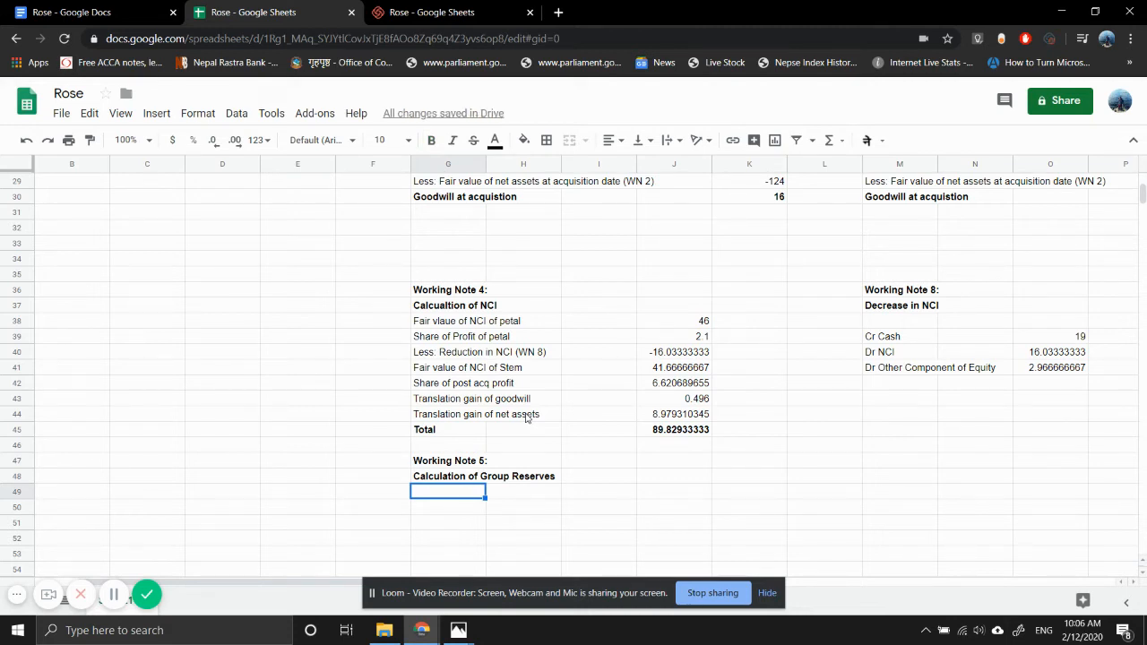
- Label the first line of Working Note 5 "100% of Parent" in G49
text(100% of P)
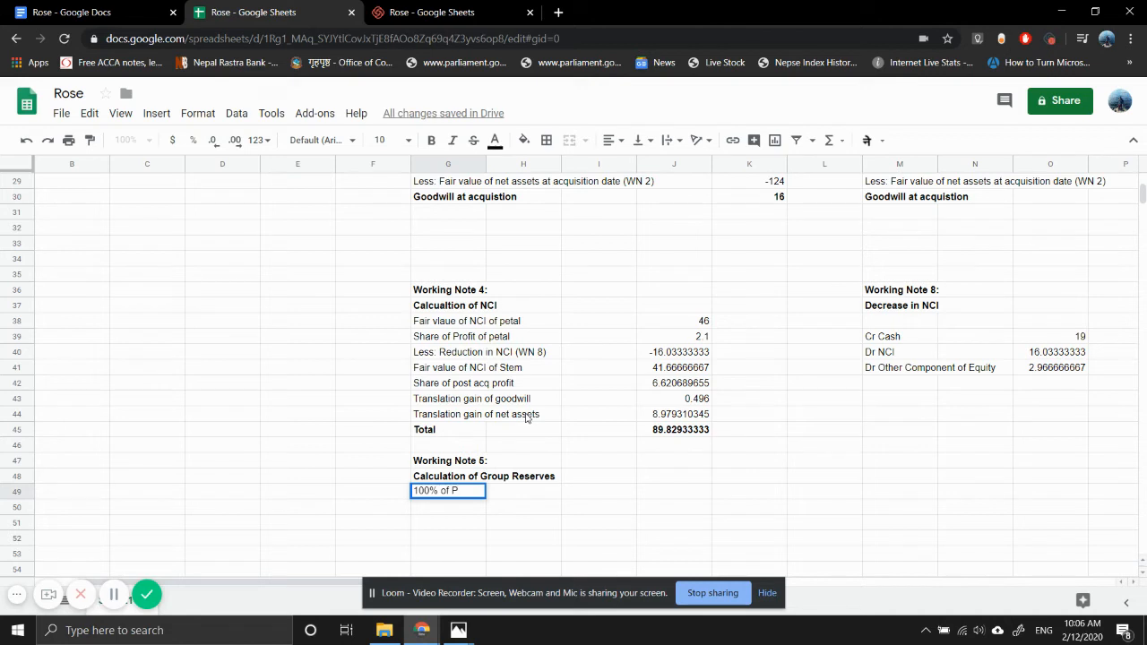
text(arent)
key(Return)
key(Up)
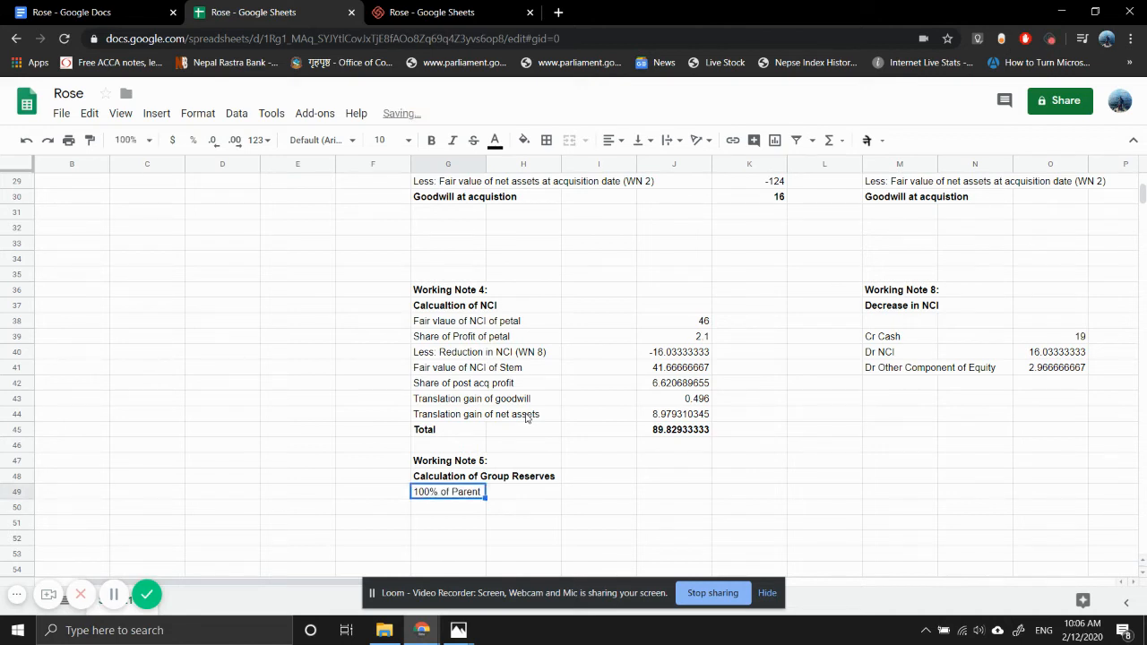
- Look up Rose's retained earnings in the grop.jpg draft statements photo and enter them in J49 as =256
key(Right)
key(Right)
key(Right)
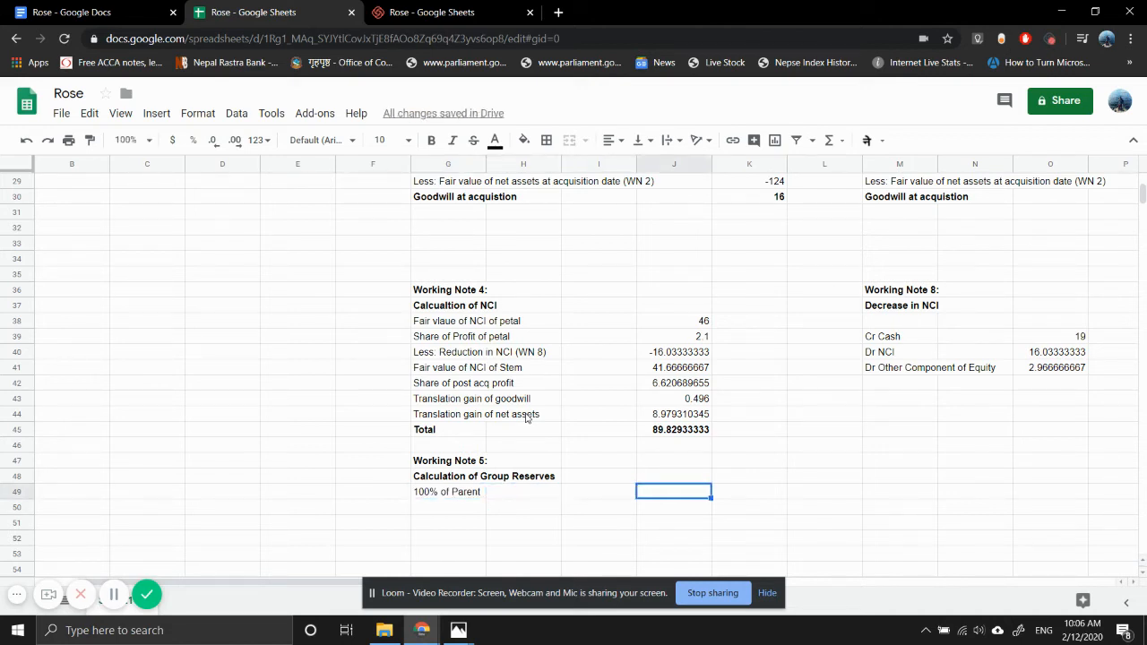
text(=)
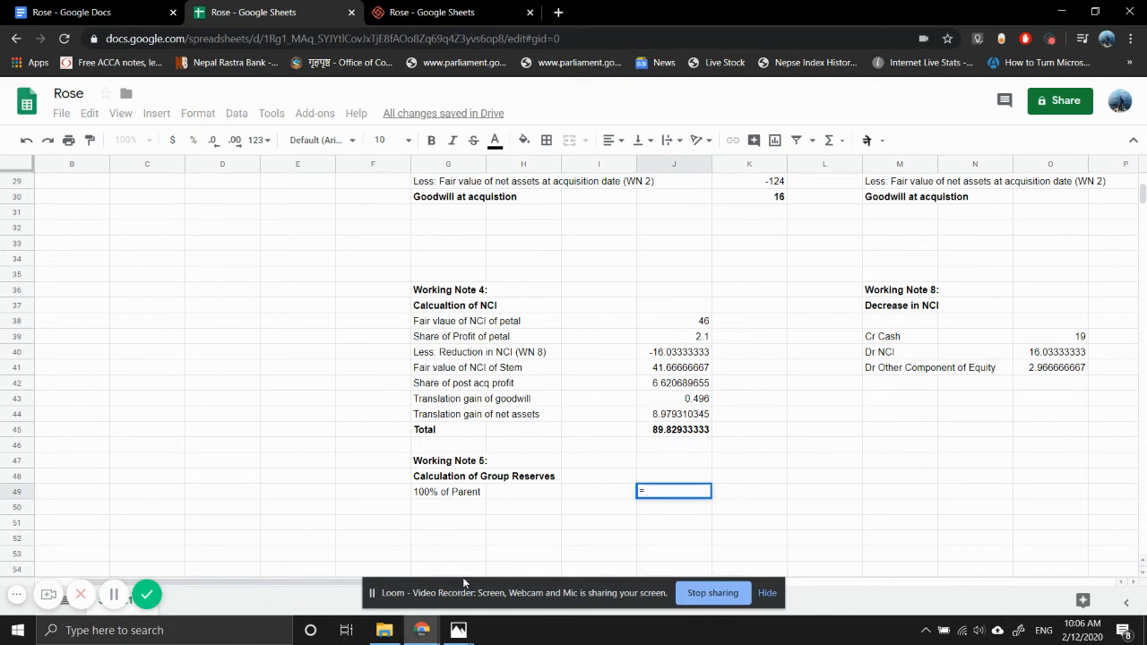
mouse_move(470, 638)
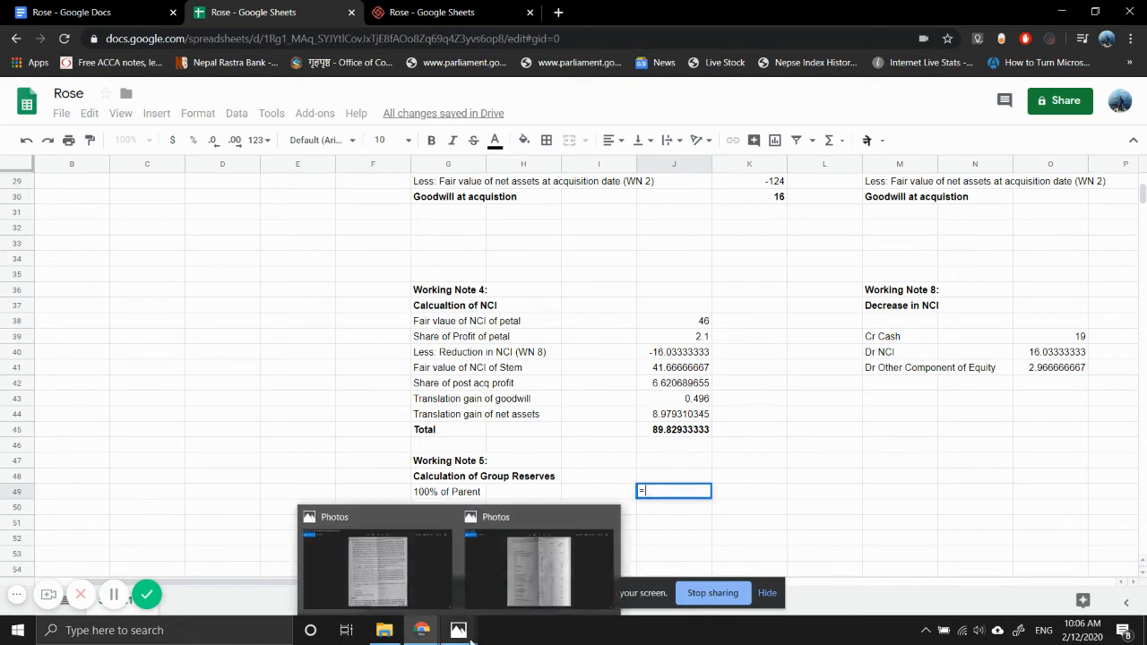
click(531, 581)
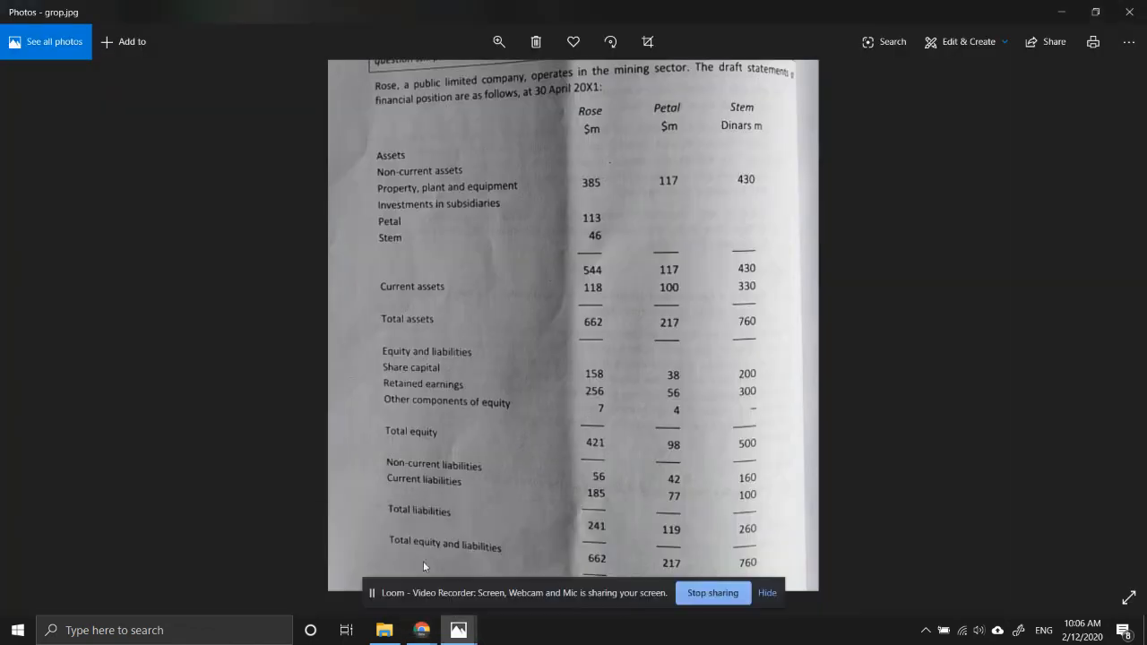
mouse_move(421, 629)
click(357, 582)
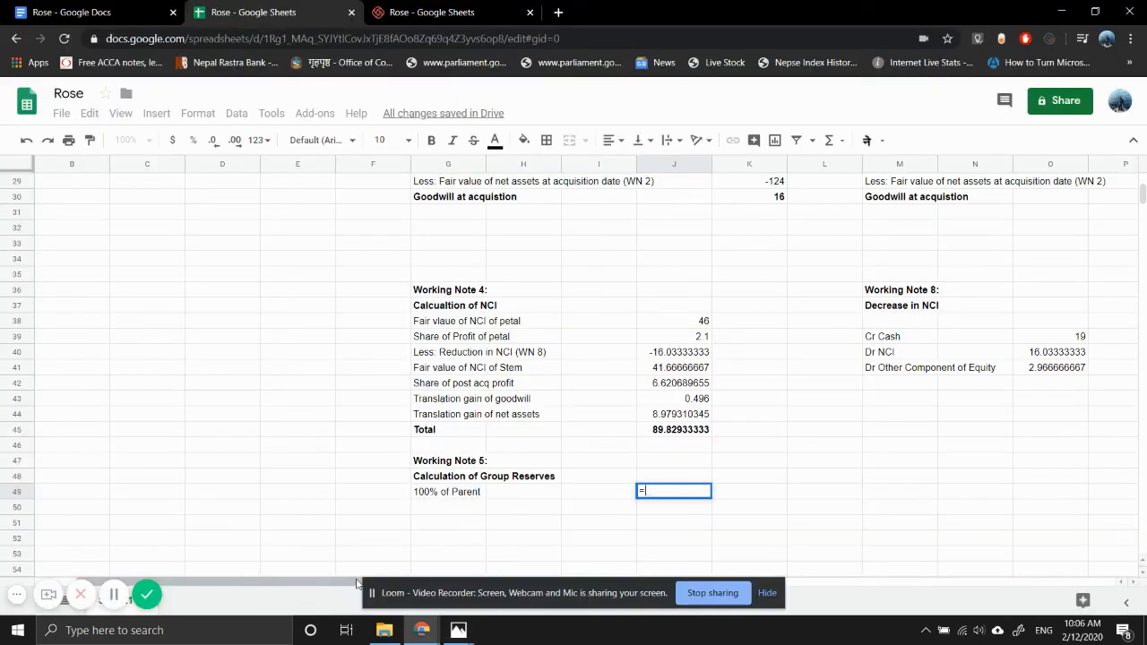
text(256)
key(Return)
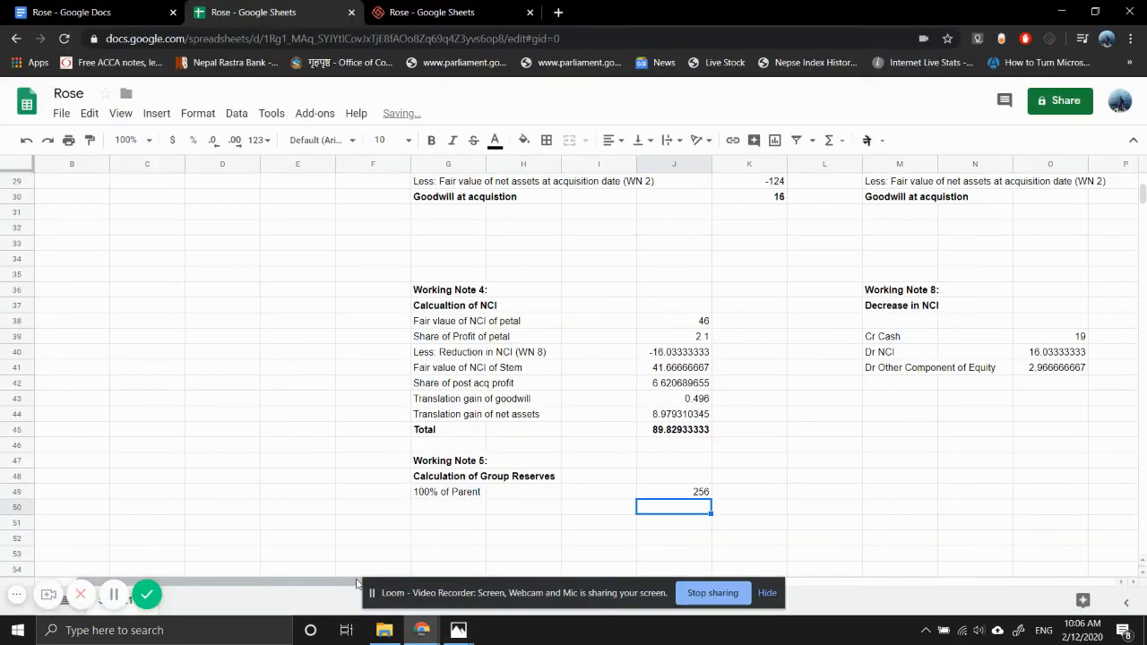
- Add the Working Note 5 labels "Share of profit of Petal" in G50 and "Share of profit of Stem" in G51
key(Left)
key(Left)
key(Left)
text(Shar)
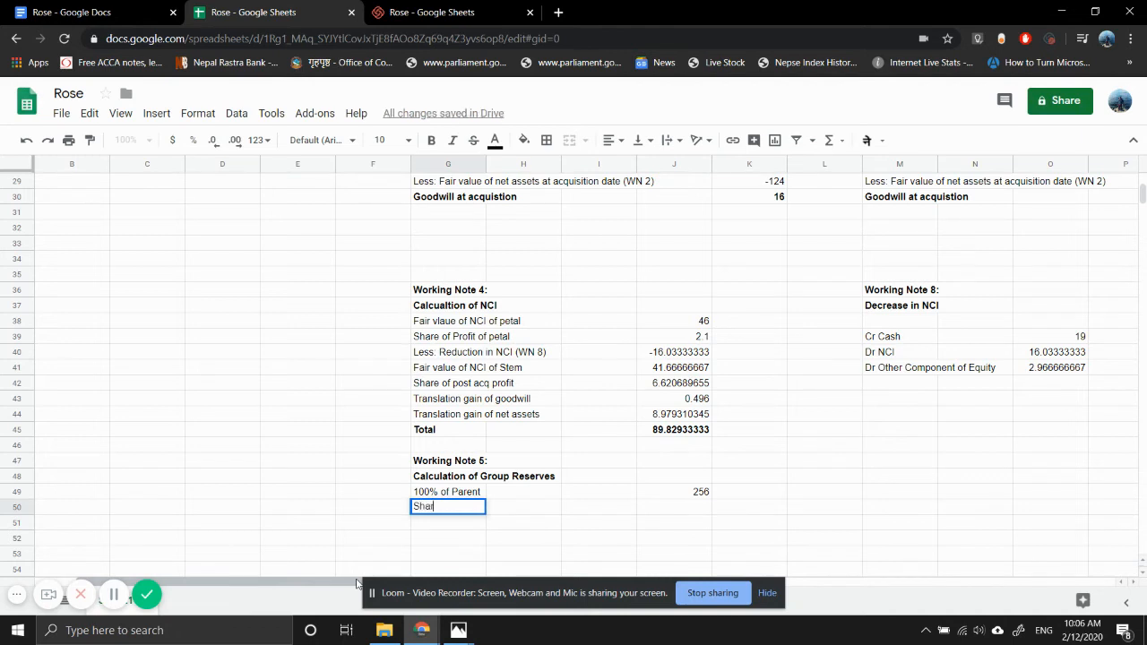
text(e of profit of)
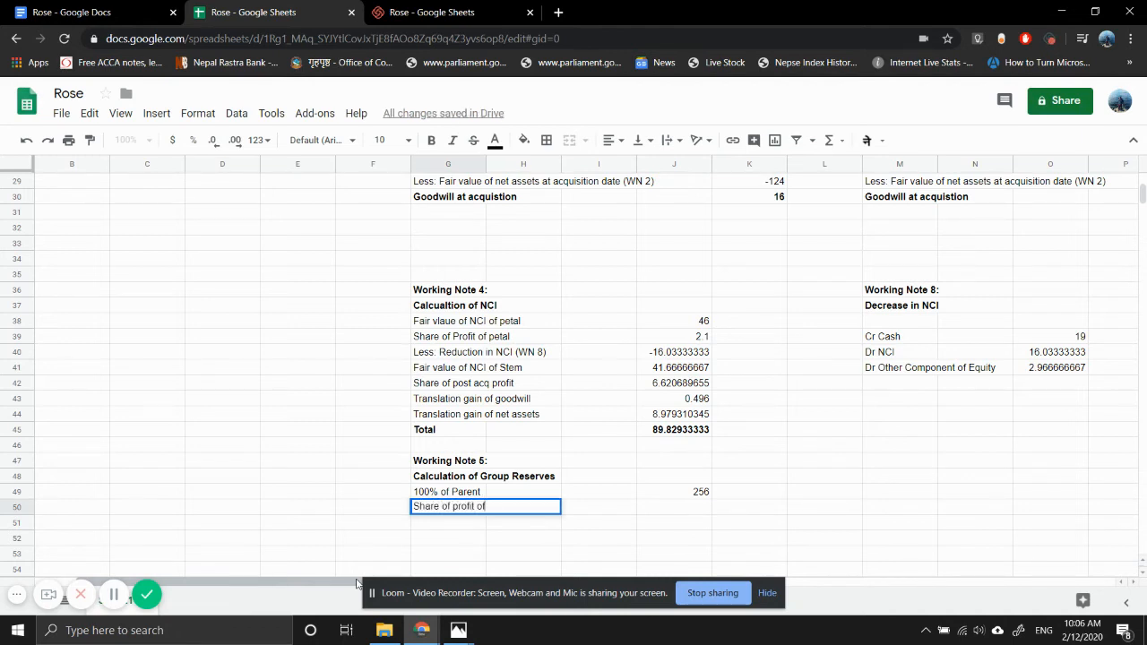
text( Petal)
key(Return)
text(Share of pro)
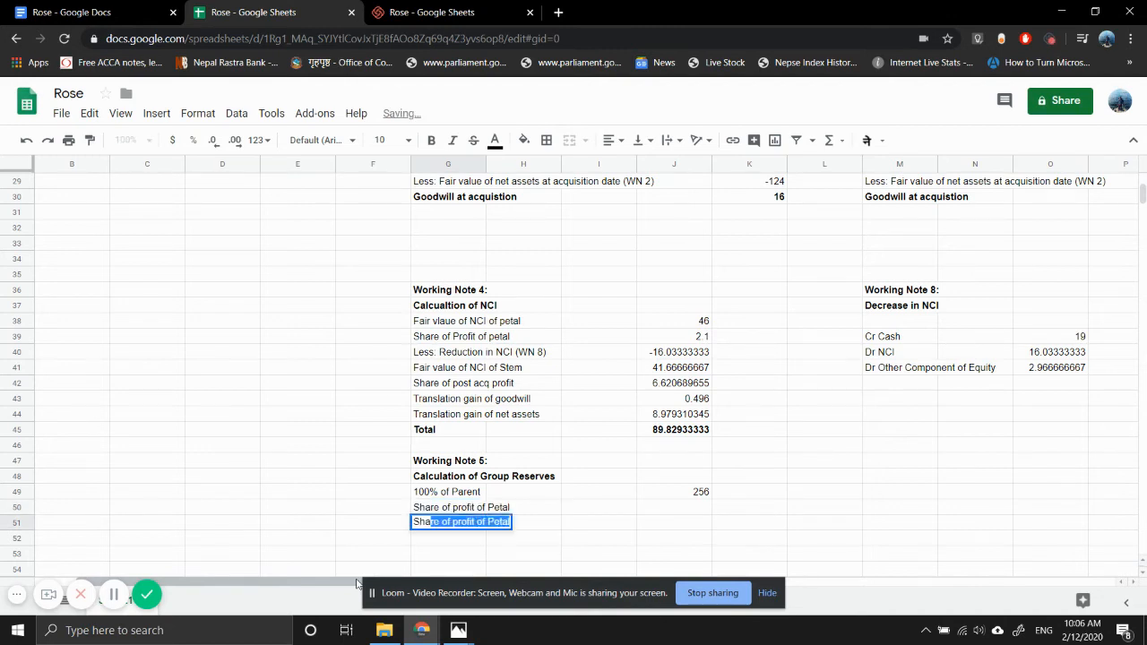
text(fit)
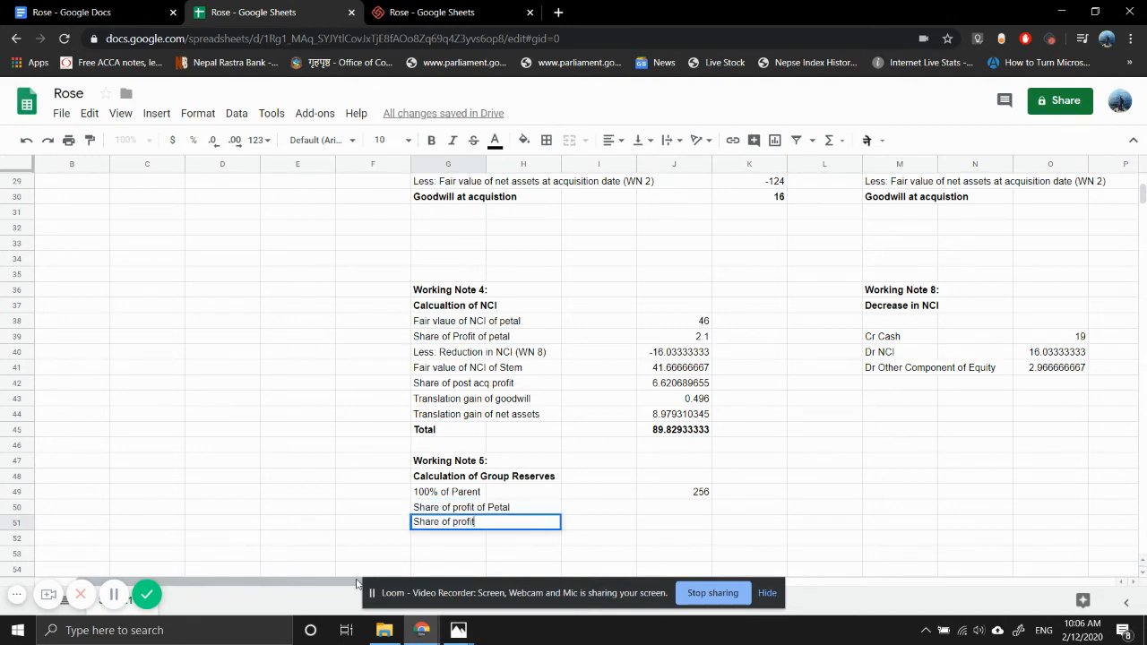
text( of Stem)
key(Return)
- Calculate the parent's share of Petal's post-acquisition profit, excluding other components of equity, in J50 with =(K21-K17)*H4
key(Up)
key(Right)
key(Right)
key(Right)
key(Up)
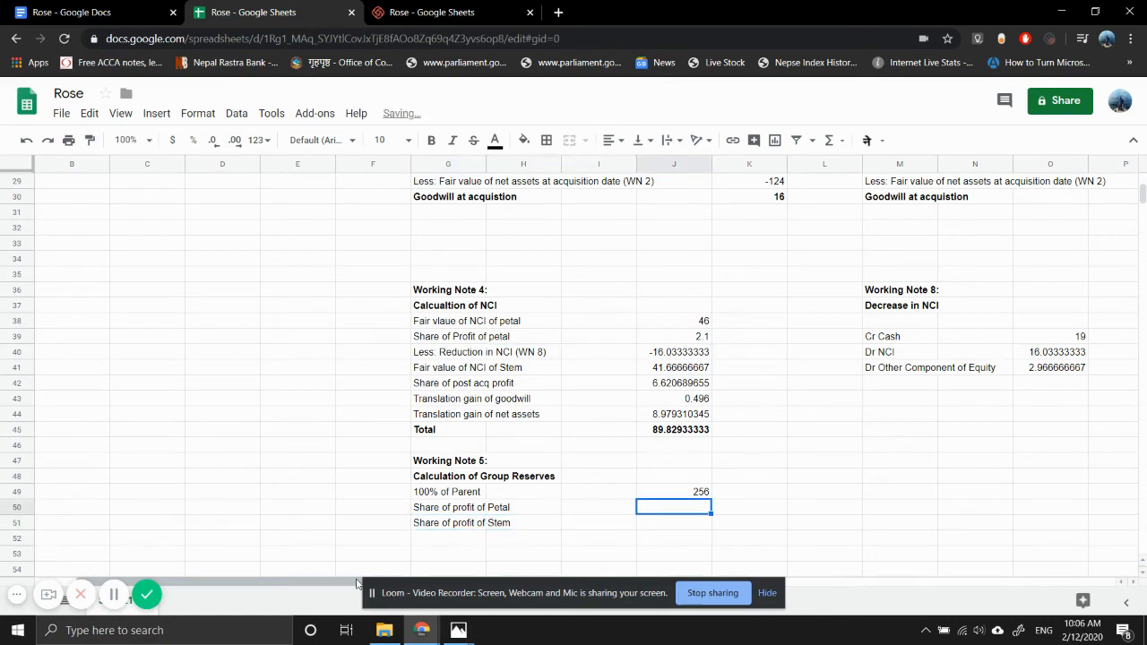
text(=)
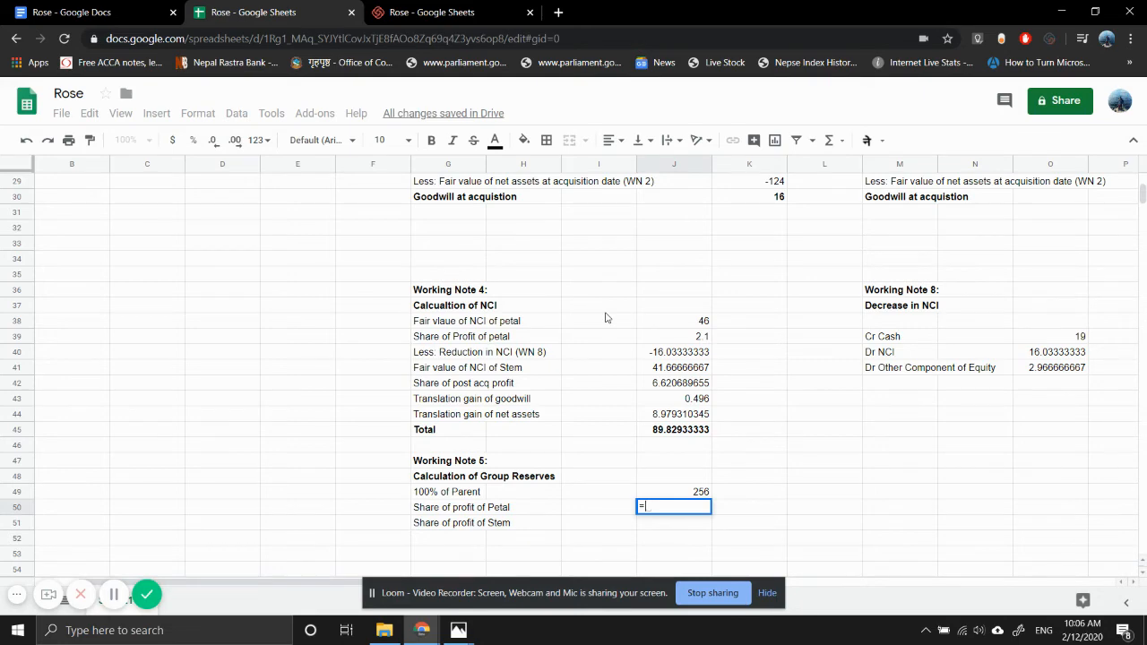
scroll(606, 317, up, 3)
scroll(606, 317, up, 1)
scroll(605, 318, right, 1)
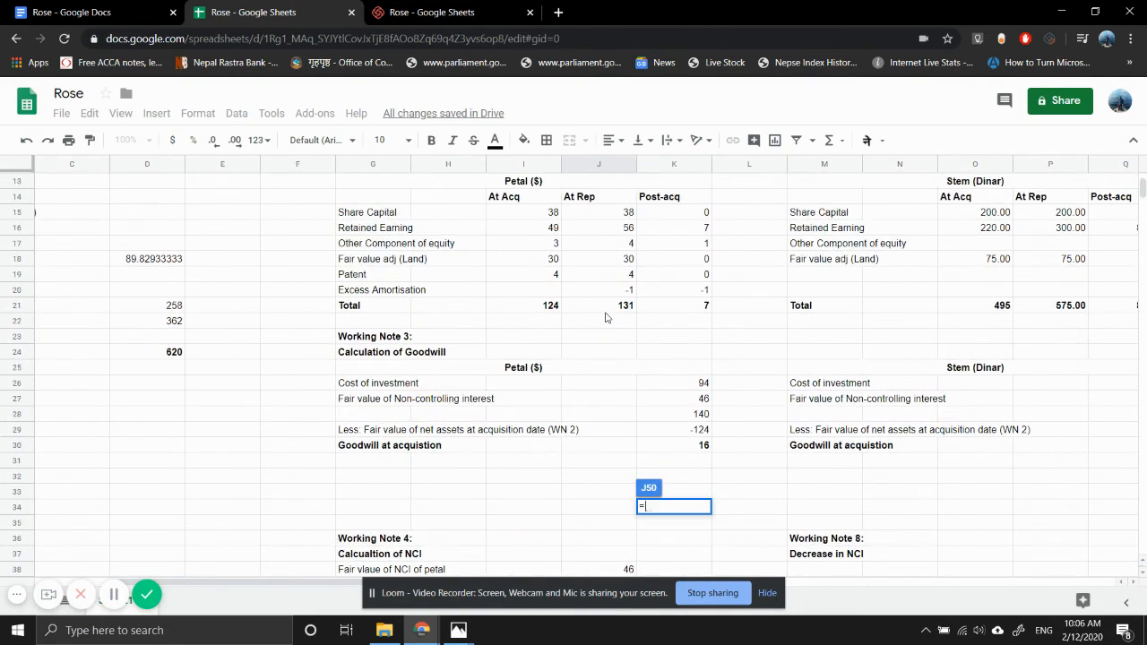
text(()
click(701, 308)
text(-)
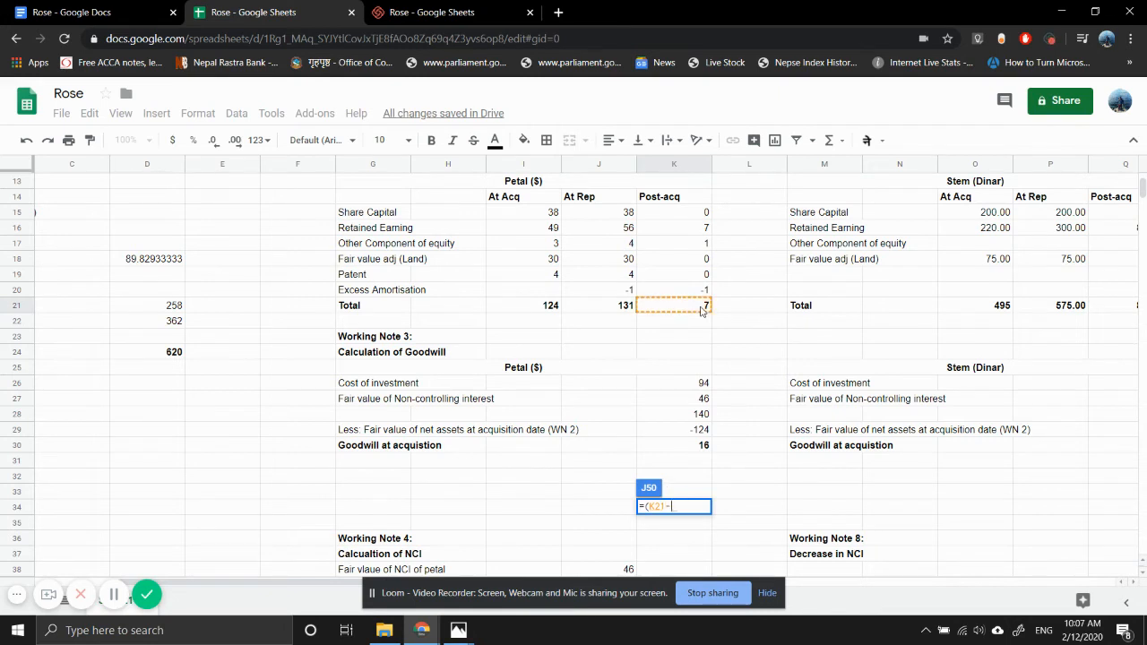
click(684, 247)
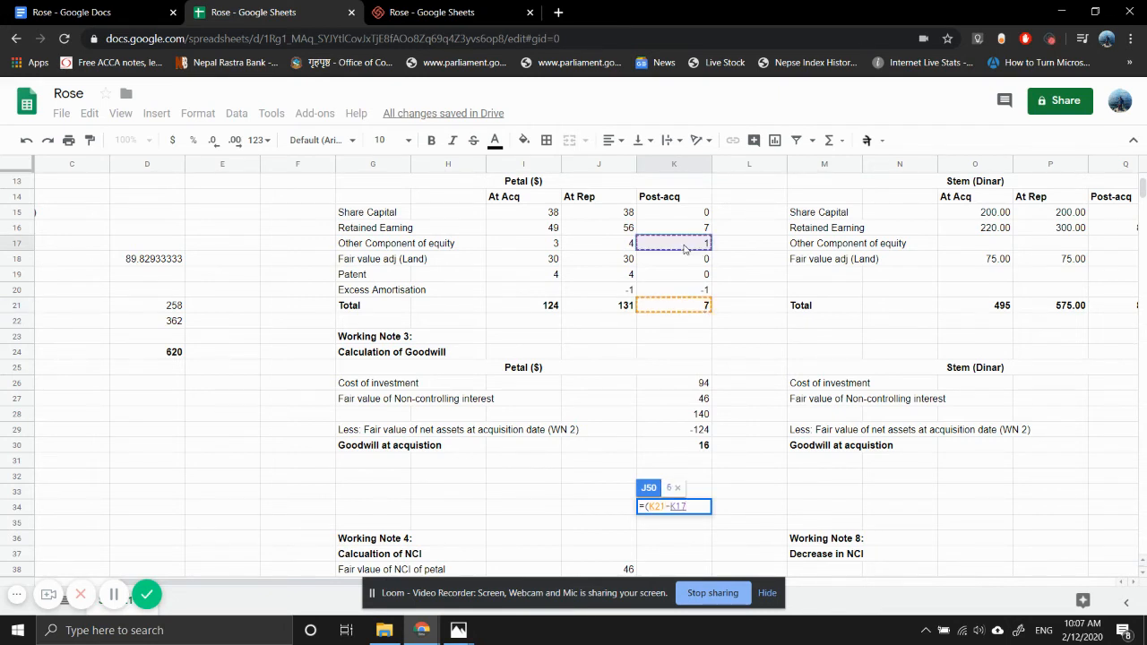
text()*)
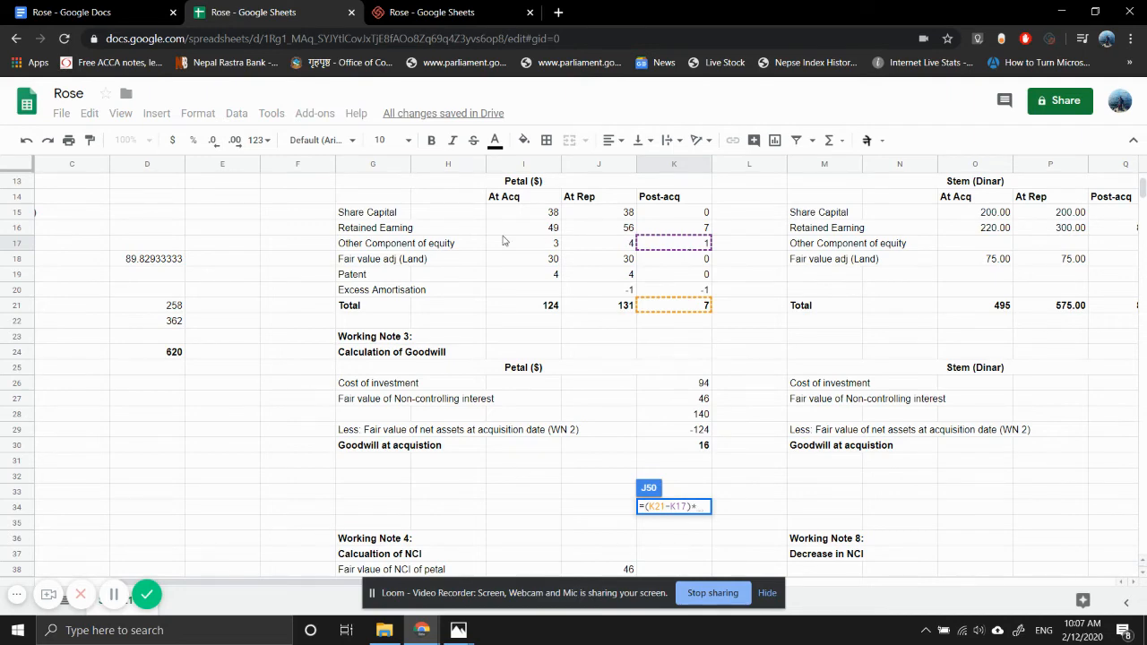
scroll(506, 242, up, 4)
text(*)
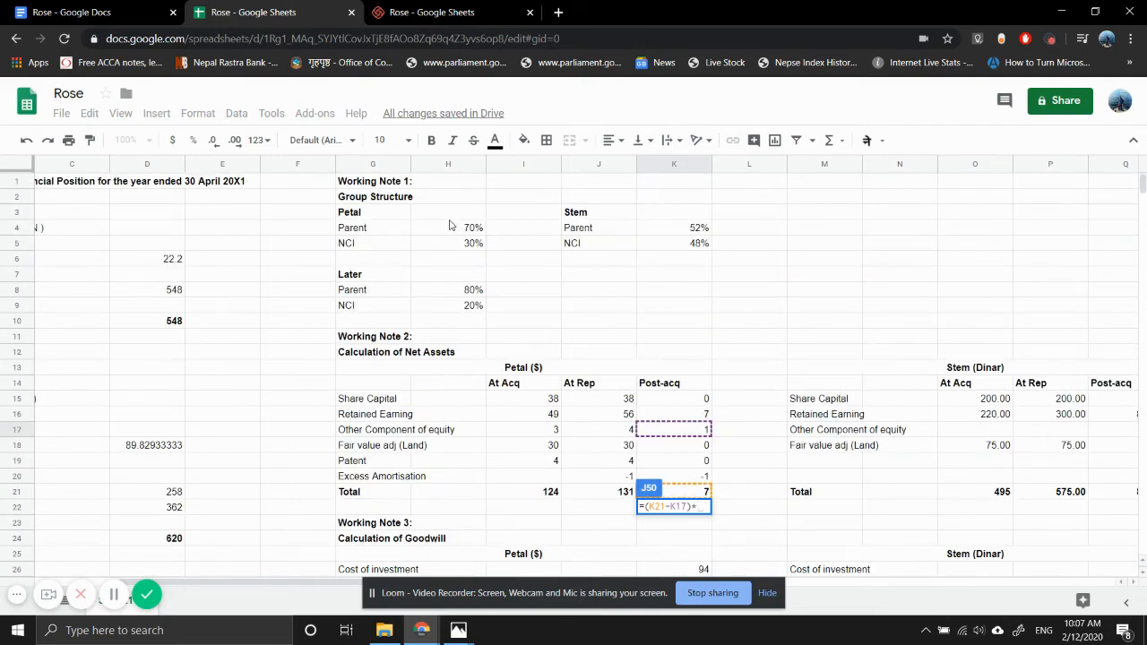
click(446, 231)
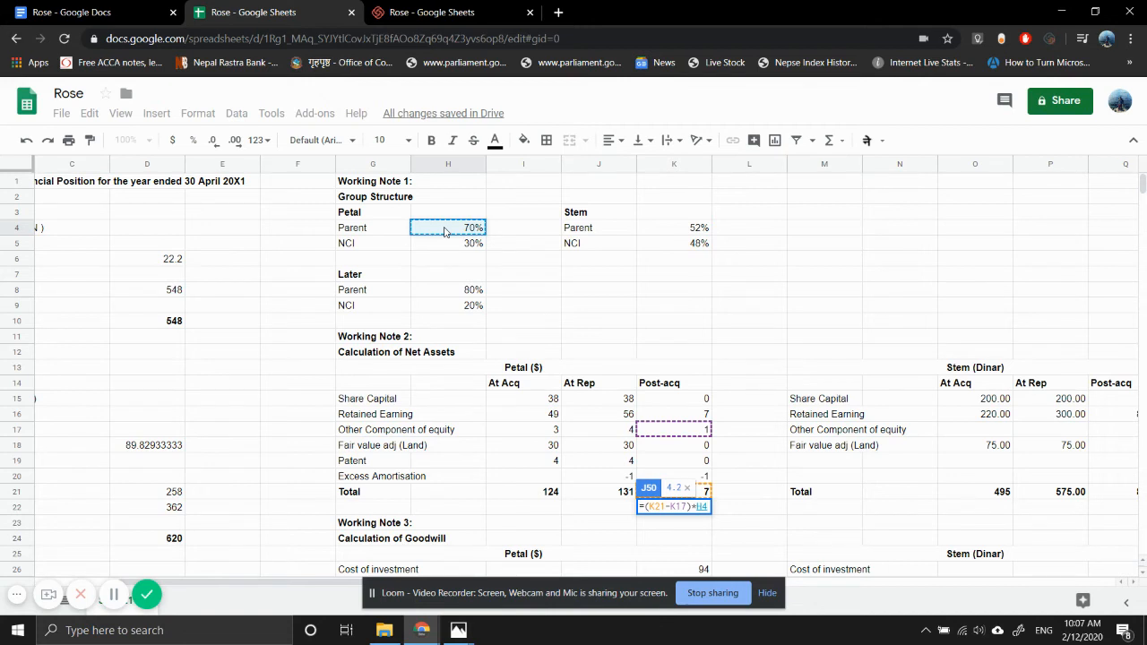
key(Return)
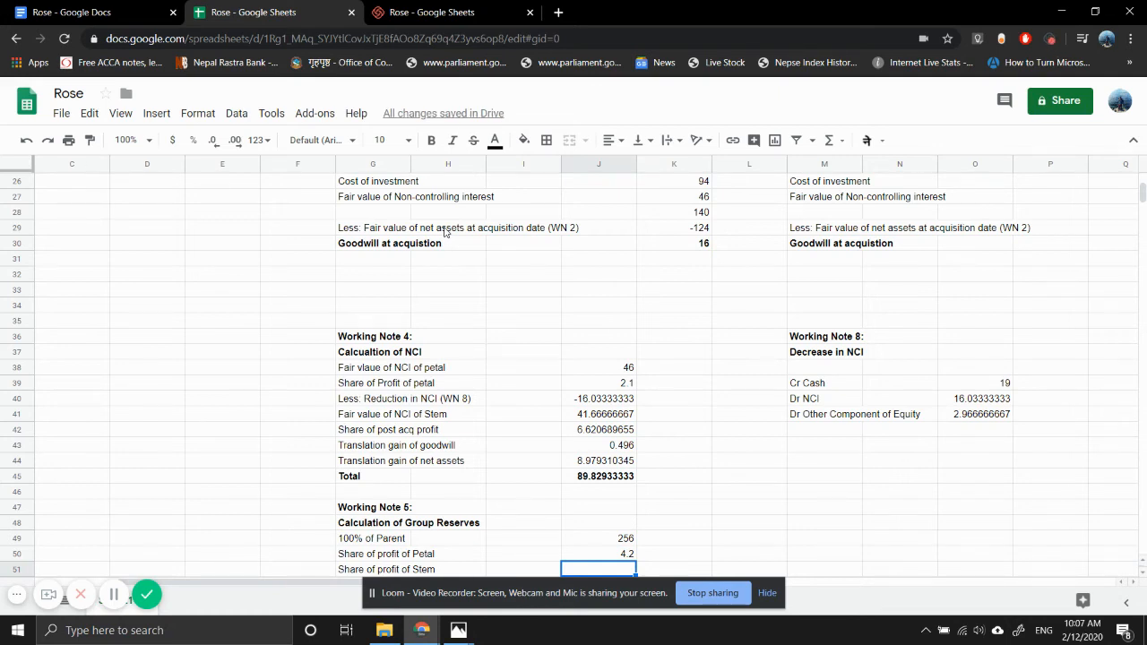
- Add the reference "(WN 2)" to the "Share of Profit of petal" label in G39 of Working Note 4
scroll(443, 232, down, 1)
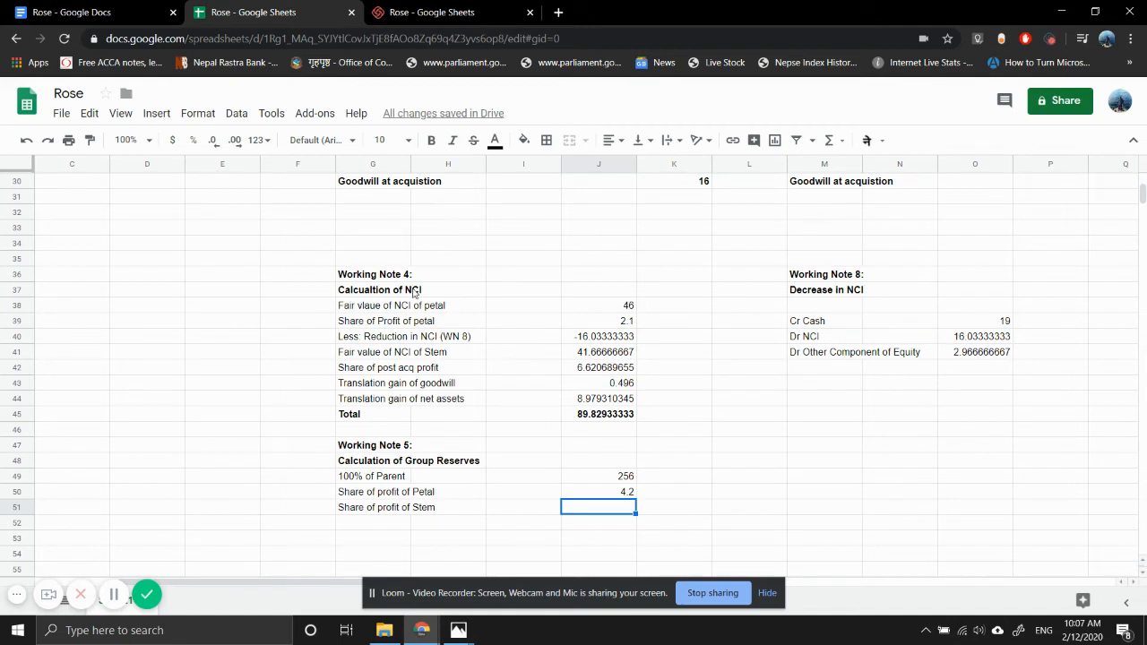
double_click(398, 325)
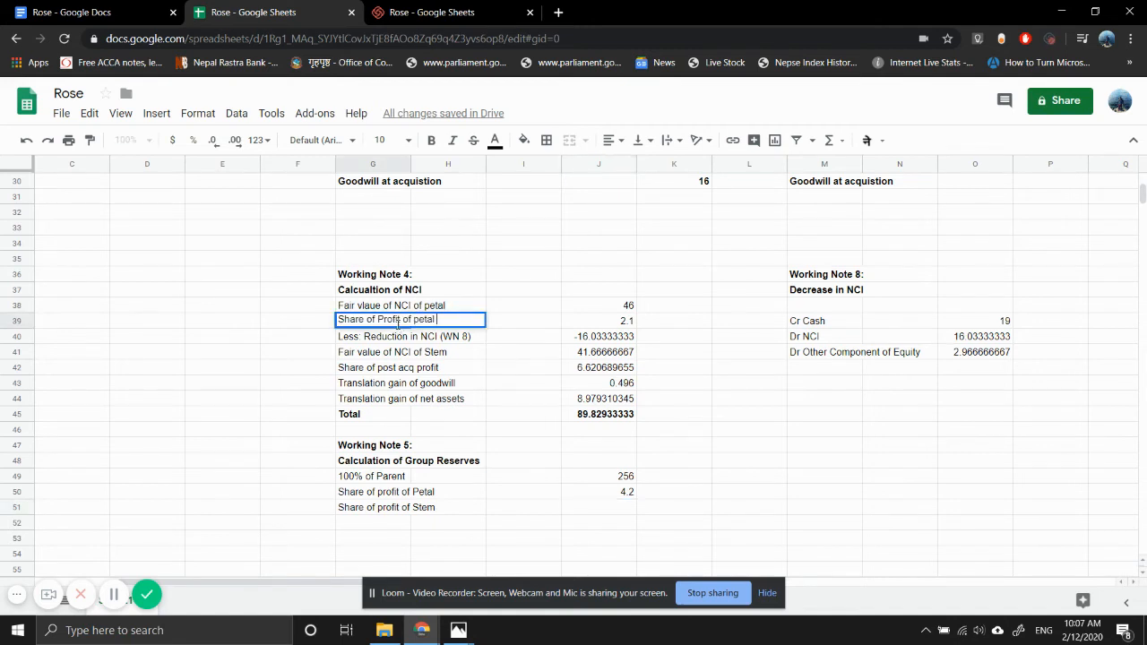
text((WN 2))
key(Return)
- Change the label in G42 of Working Note 4 to "Share of post acq profit of stem (WN 2)"
key(Down)
key(Down)
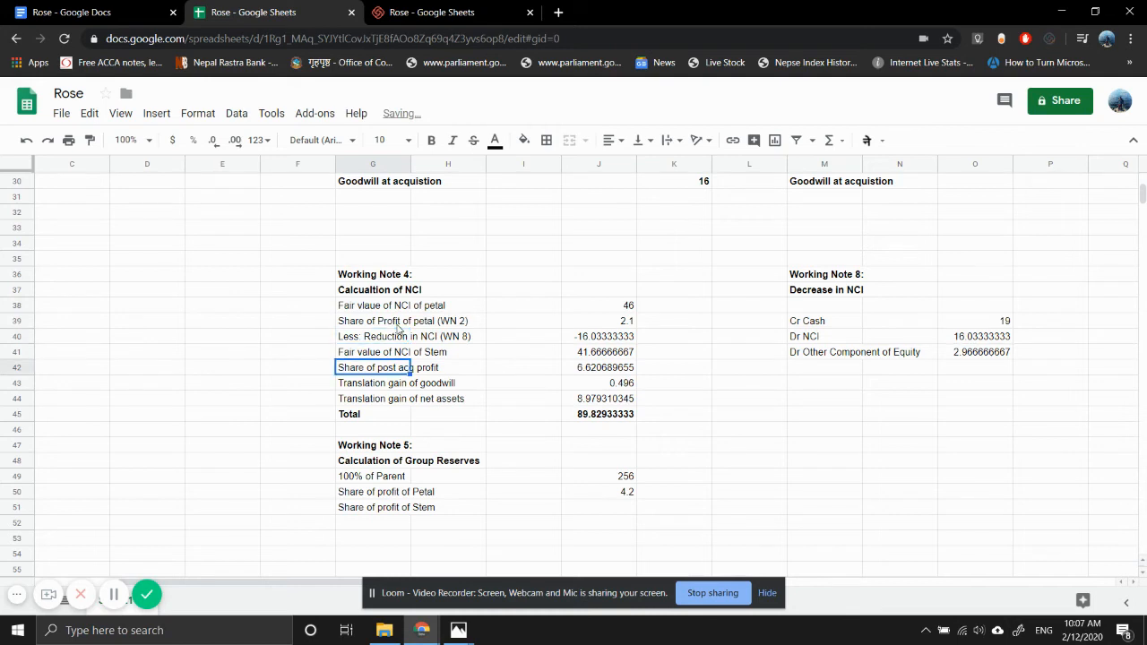
key(Return)
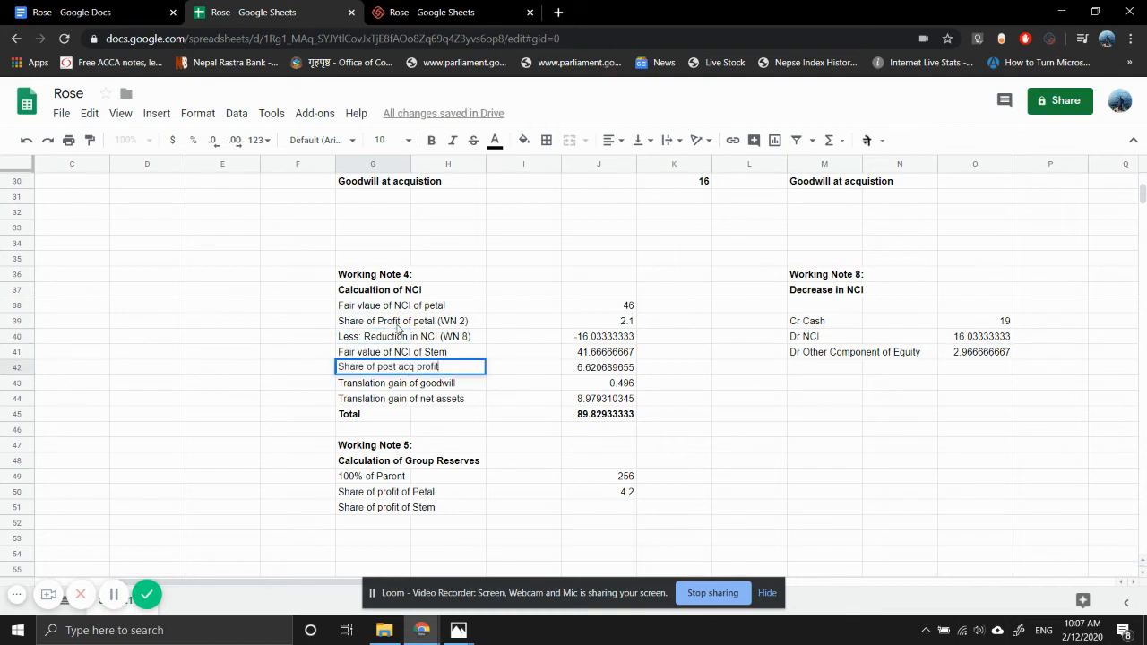
text((WN 2))
key(Left)
key(Left)
text(of ste)
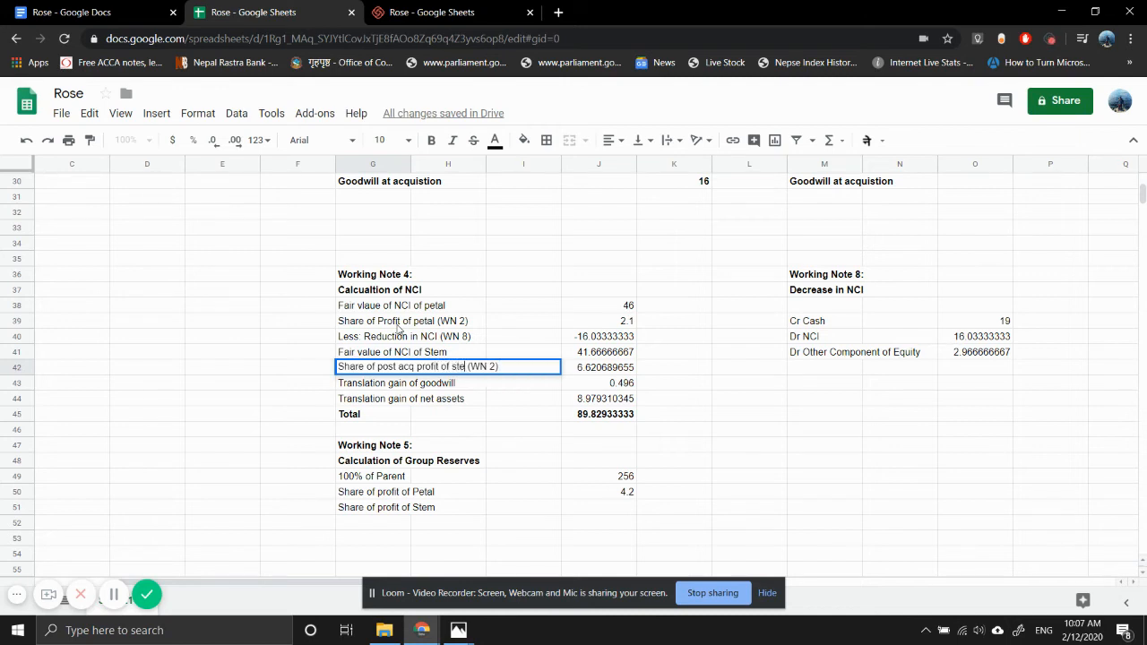
text(m)
key(Return)
key(Return)
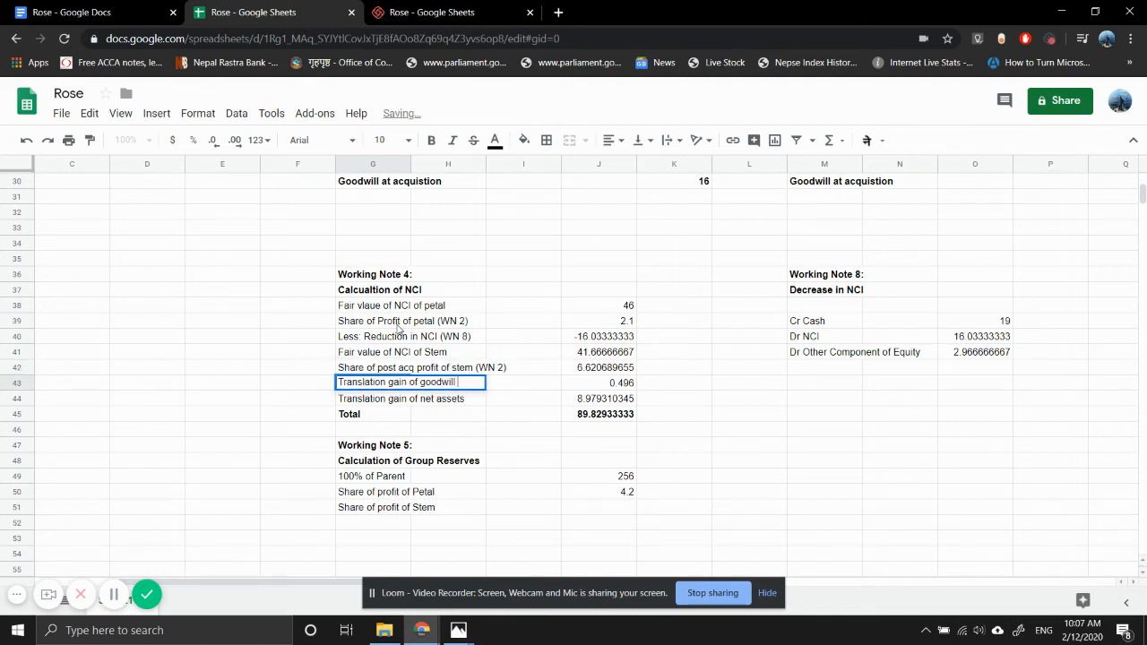
- Add "(WN 3)" to the goodwill translation gain label in G43 and "(WN 2)" to the net assets translation gain label in G44
text((WN 3)
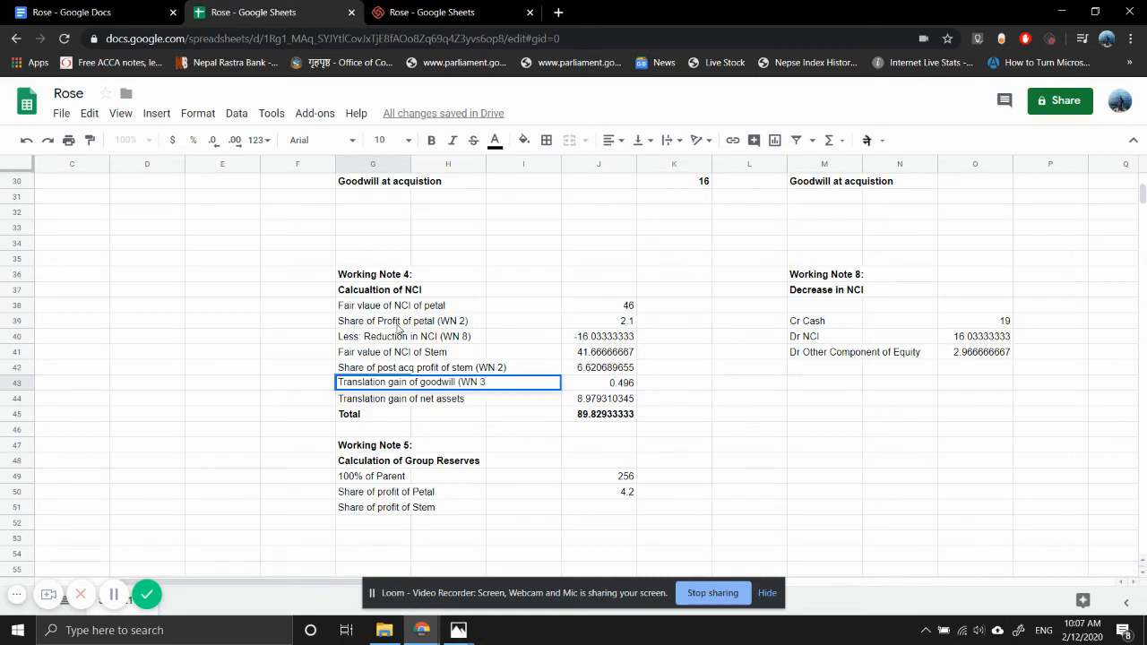
text())
key(Return)
key(Return)
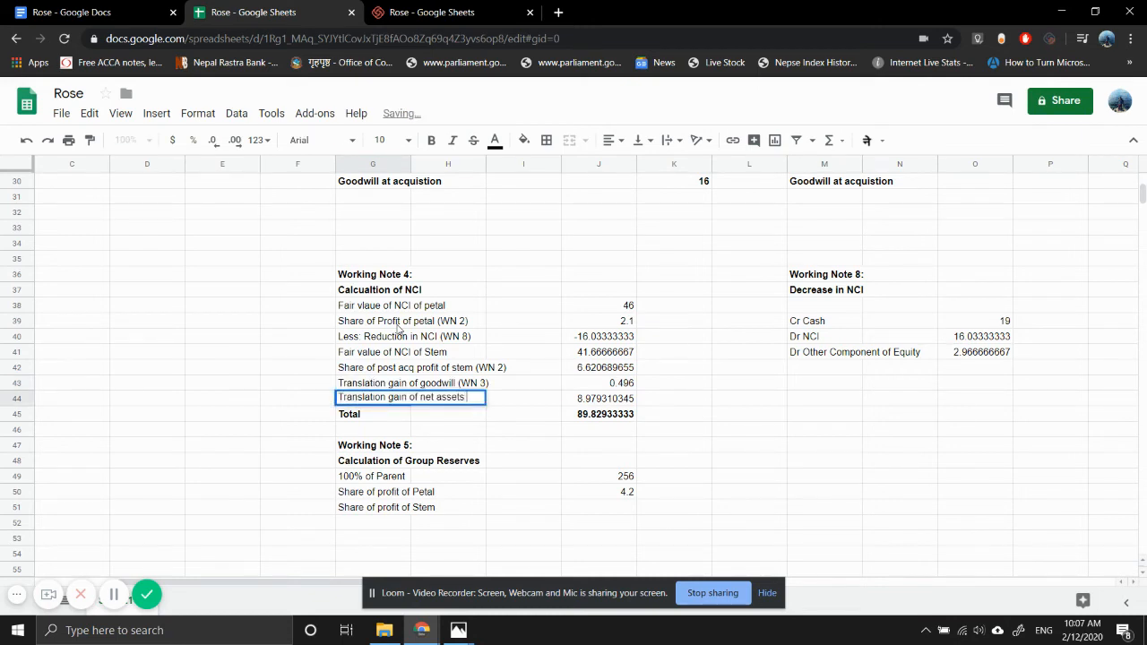
text((WN 2))
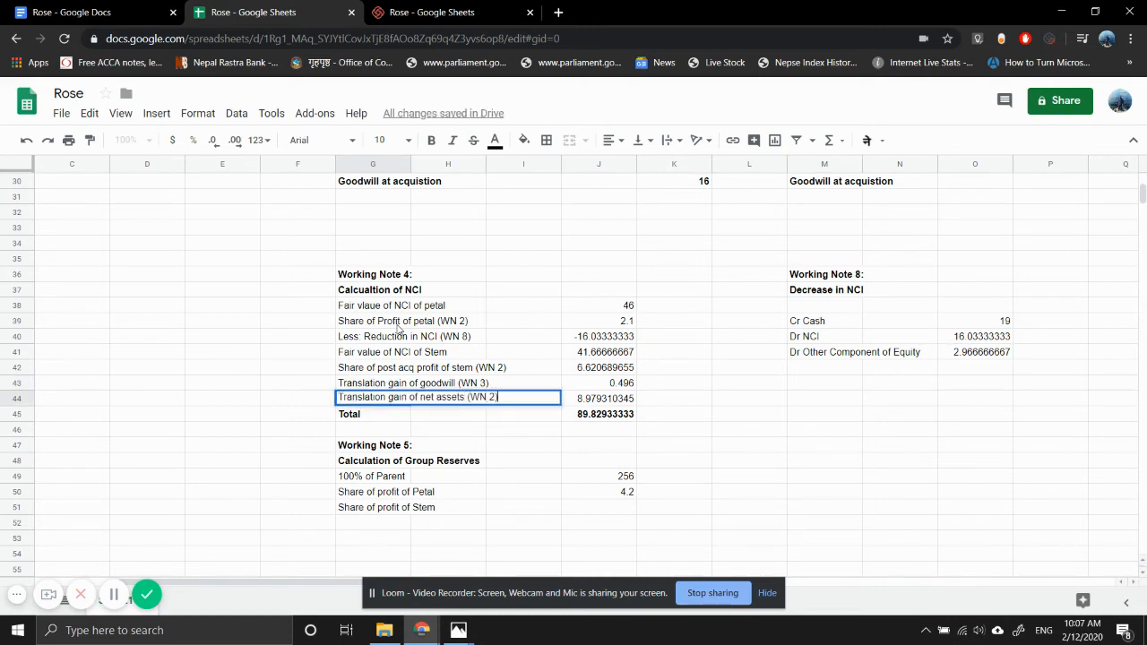
key(Return)
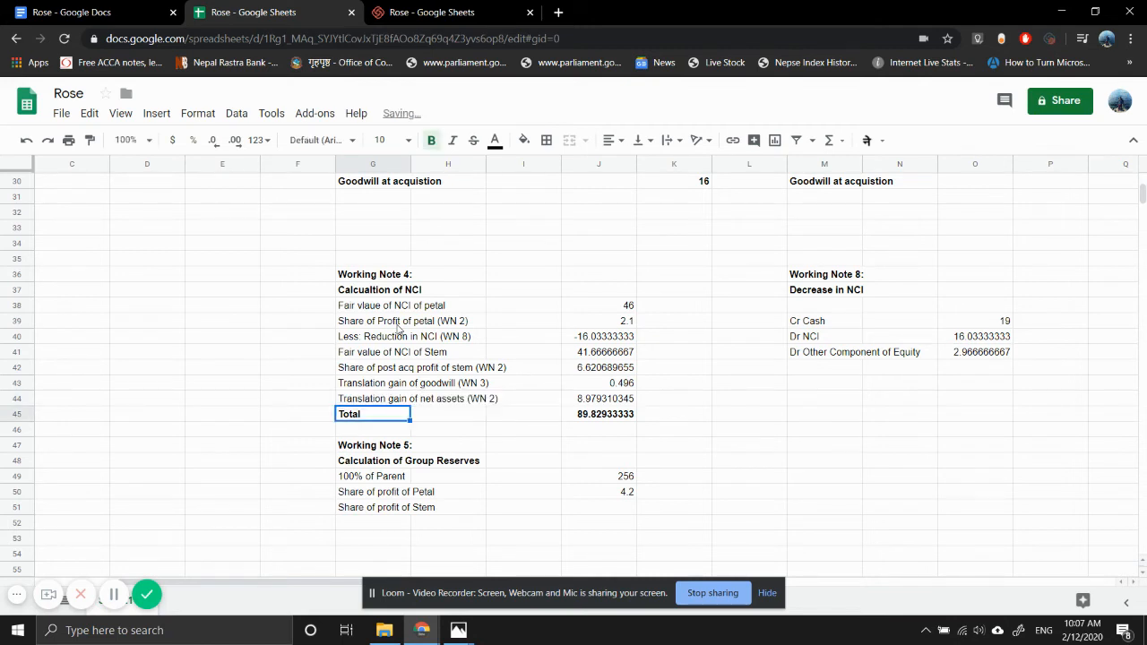
- Add the reference "(WN 3)" to the "Fair value of NCI of Stem" label in G41
key(Up)
key(Up)
key(Up)
key(Up)
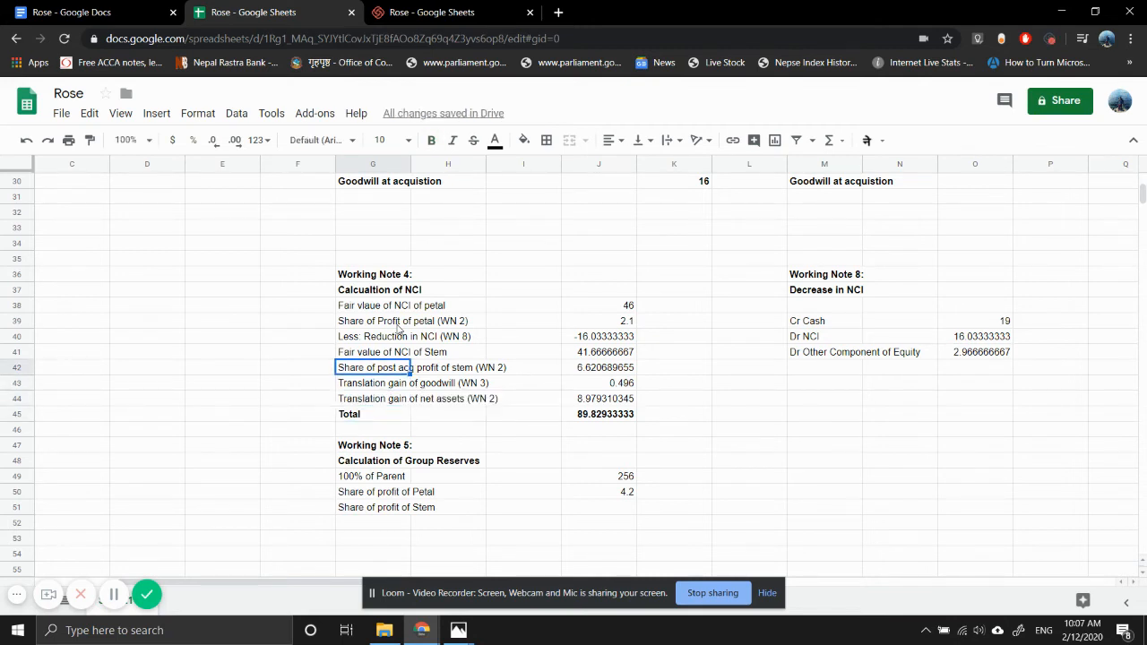
key(Return)
text((WN)
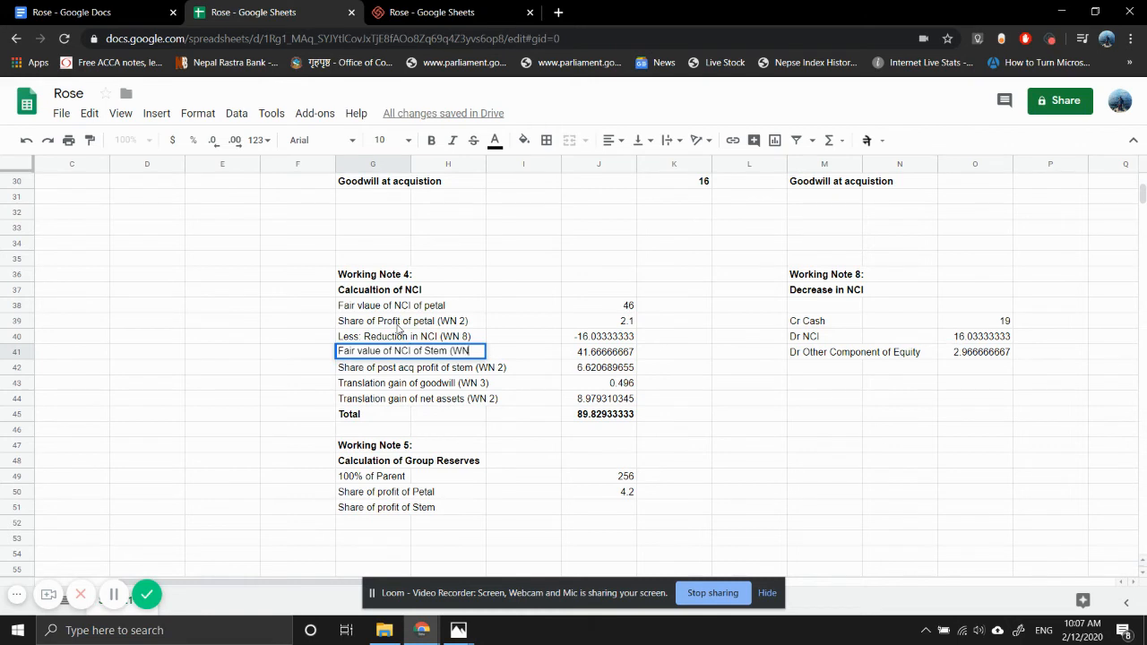
text( 3))
key(Return)
- Add the reference "(WN 3)" to the label for Petal's NCI fair value in G38
key(Up)
key(Up)
key(Up)
key(Up)
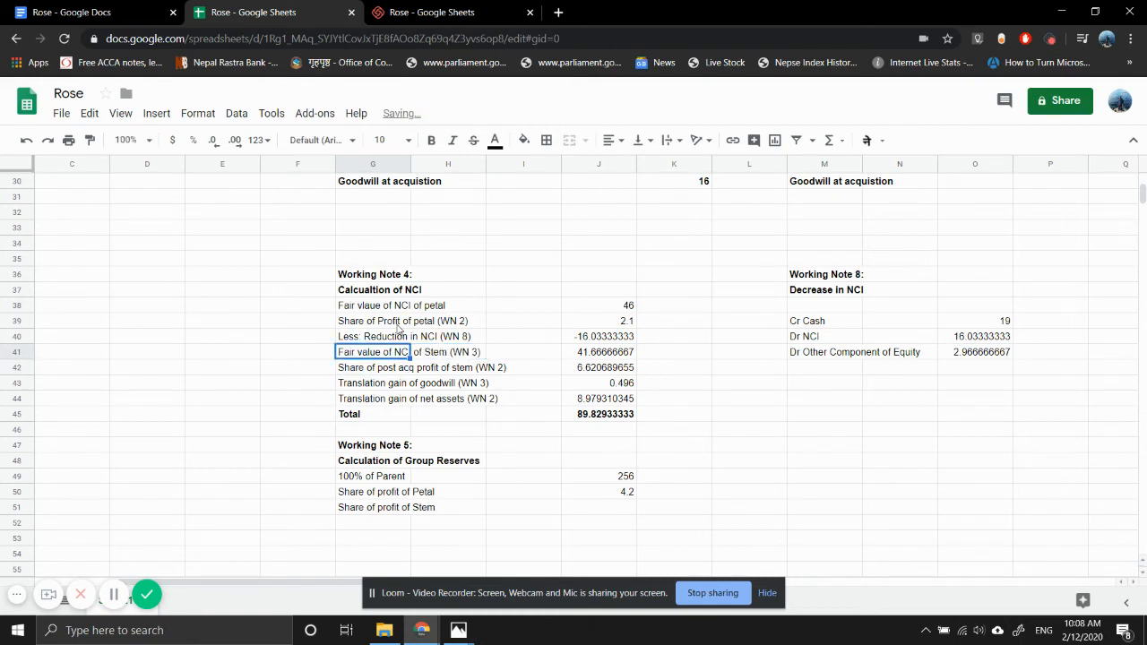
key(Return)
text((W)
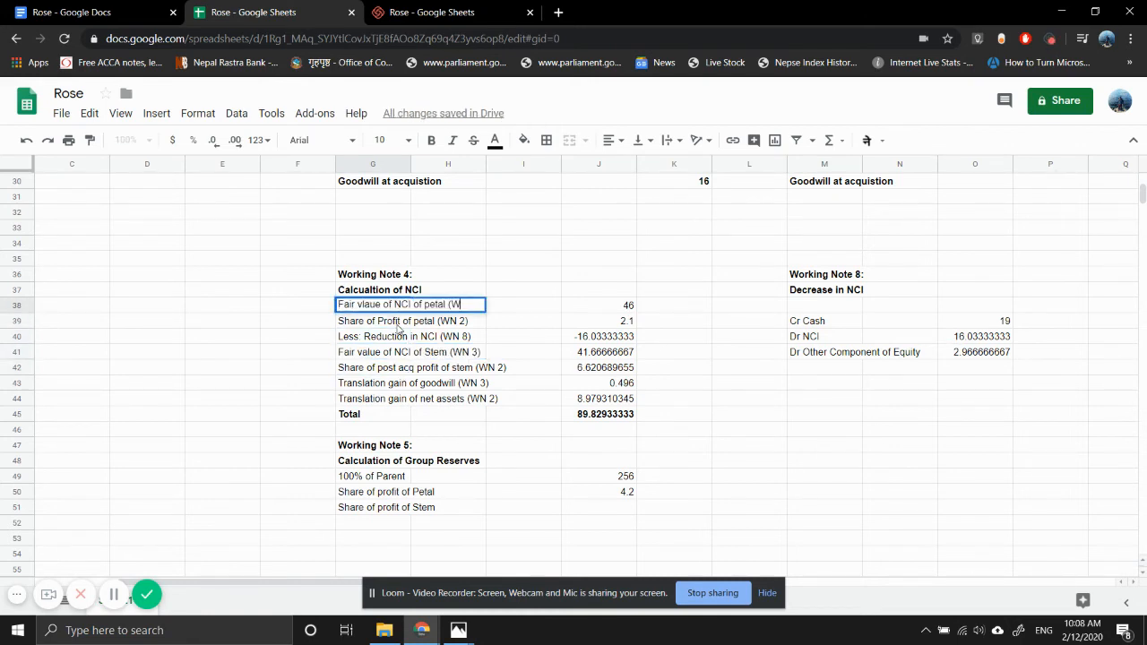
text(N 3))
key(Return)
- Add the reference "(WN 2)" to the Petal and Stem share of profit labels in G50 and G51 of Working Note 5
key(Down)
key(Down)
key(Down)
key(Down)
key(Down)
key(Down)
key(Down)
key(Down)
key(Down)
key(Down)
key(Down)
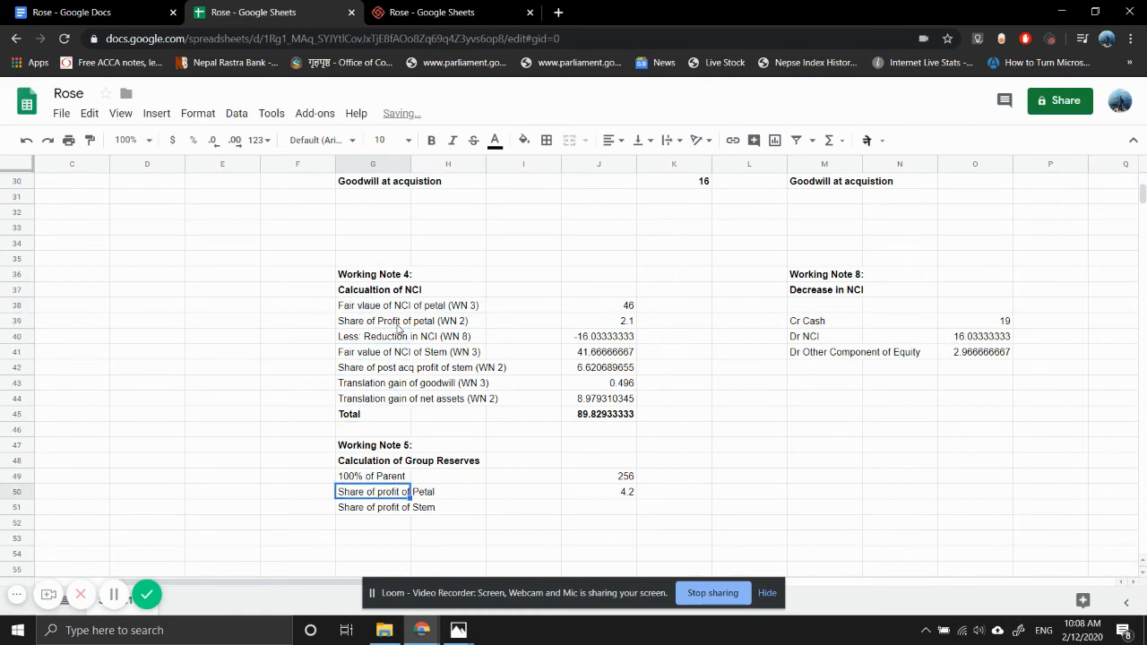
key(F2)
text((WN)
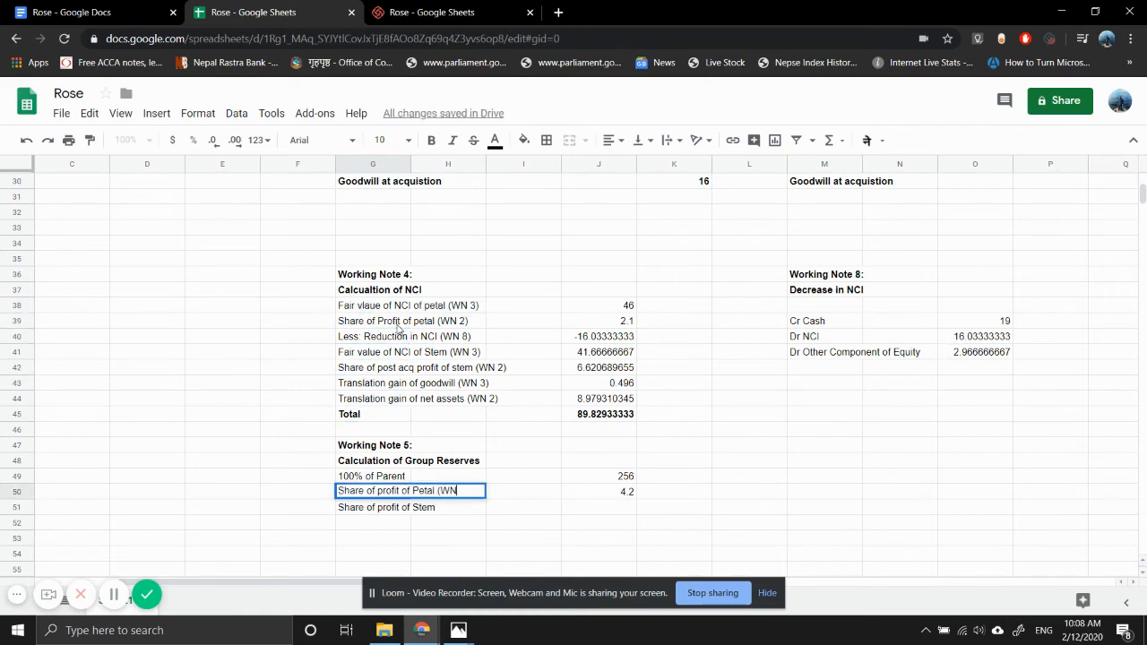
text( 2))
key(Return)
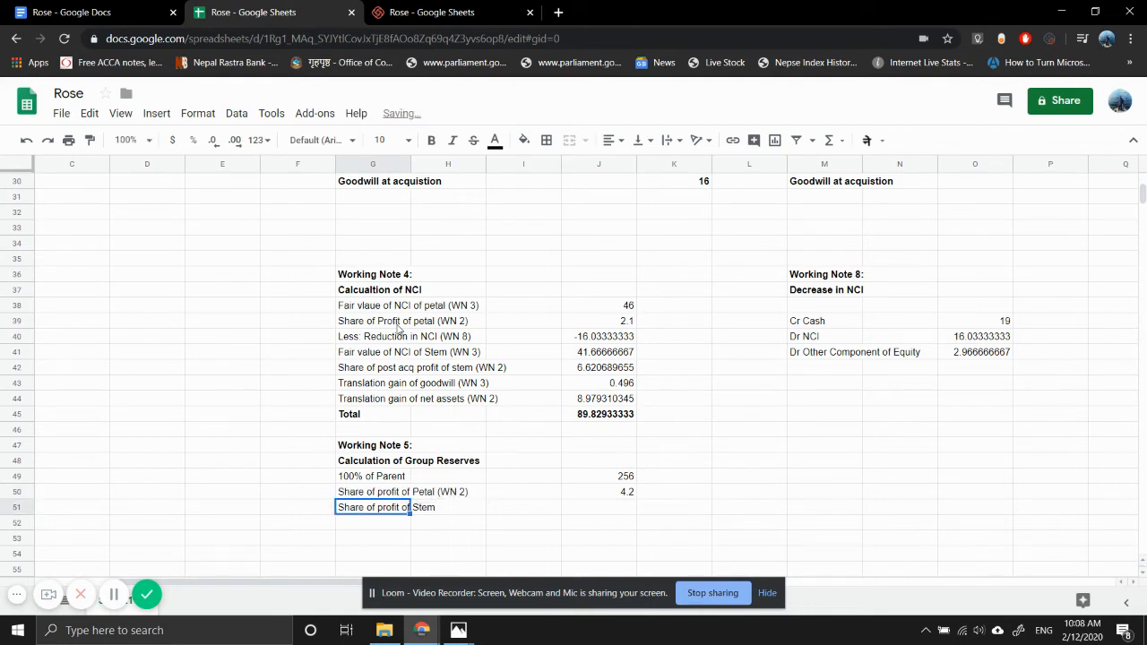
key(F2)
text(()
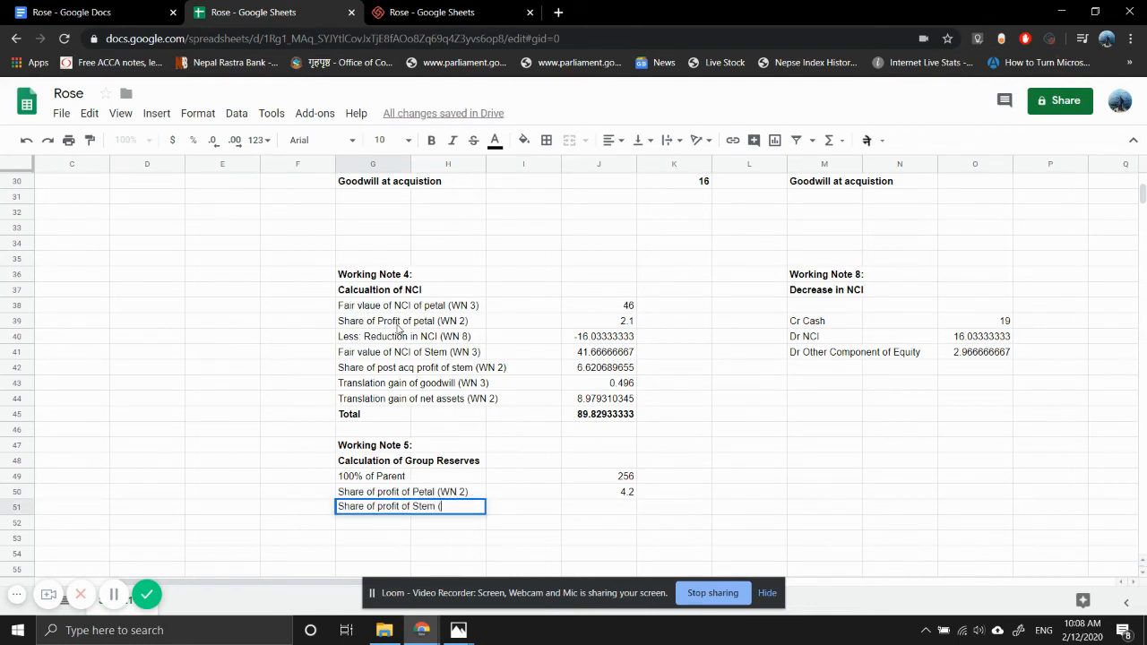
text(WN 2))
key(Return)
- Calculate the parent's share of Stem's translated profit for the year in J51 with =W16*K4, and check the Petal formula in J50
key(Up)
key(Right)
key(Right)
key(Right)
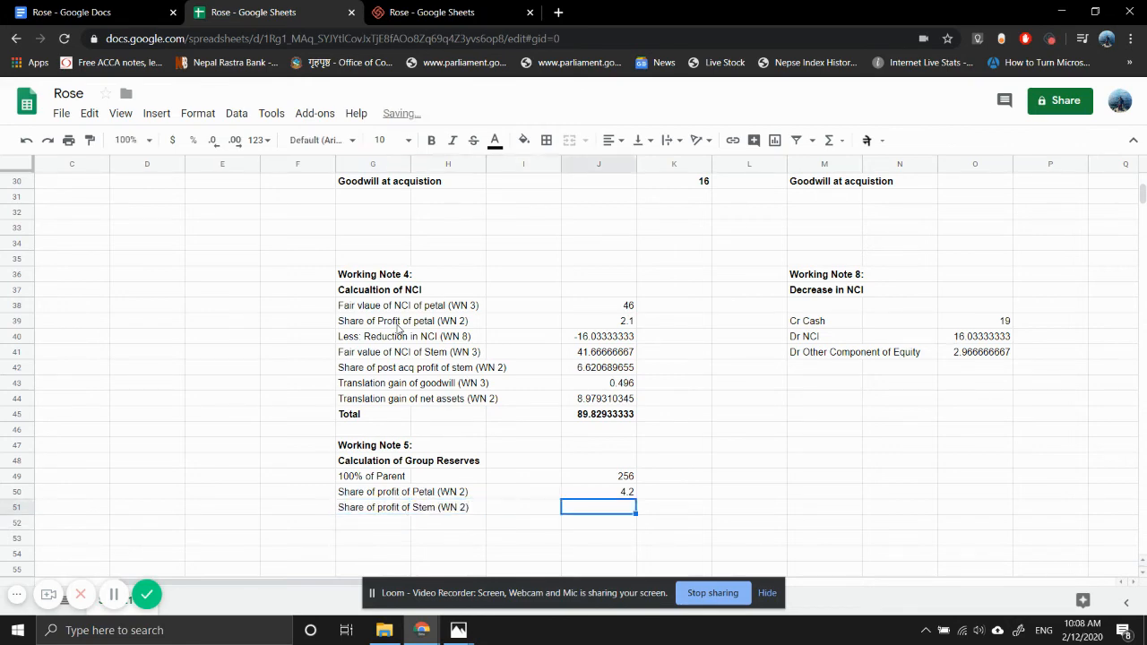
text(=)
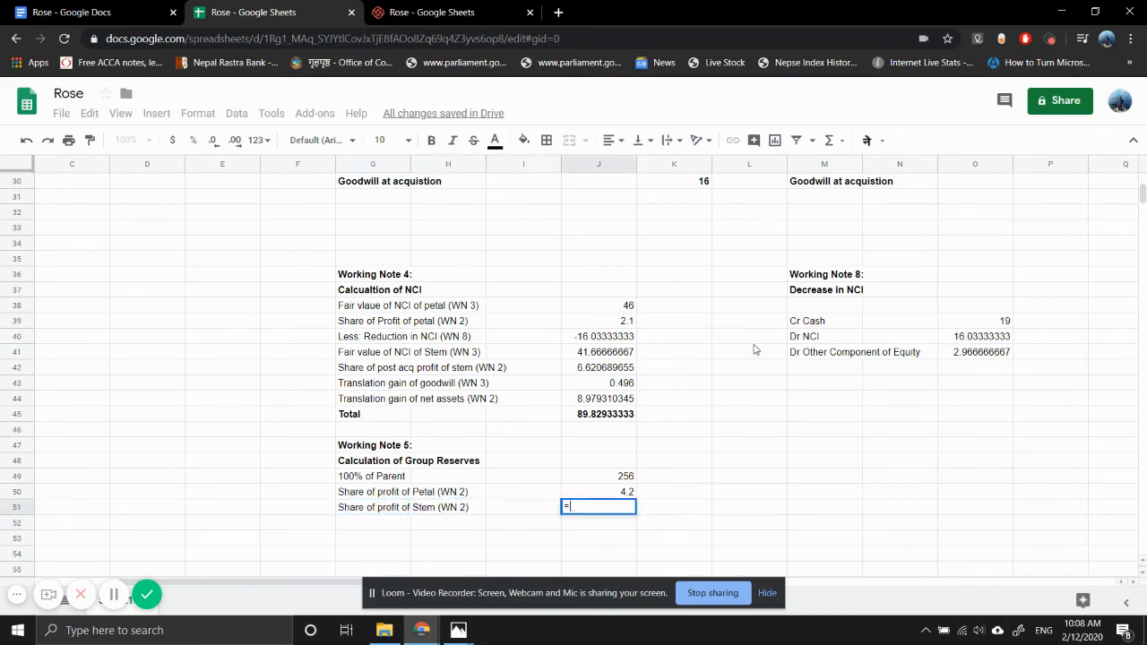
scroll(812, 335, up, 5)
scroll(812, 335, right, 5)
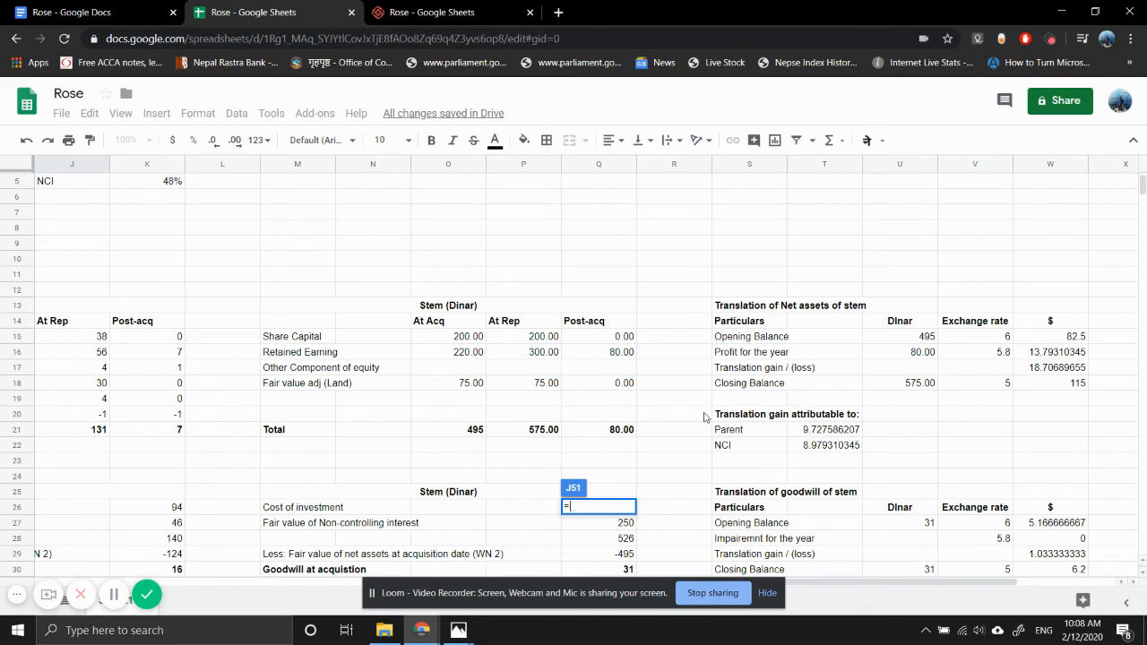
click(1049, 355)
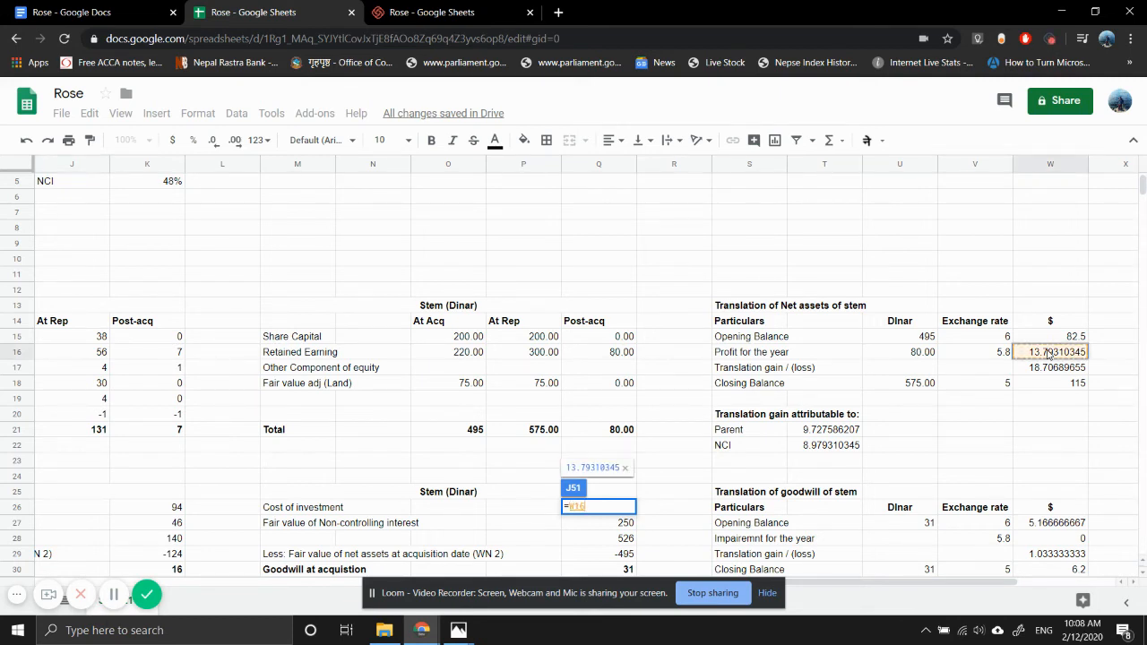
text(*)
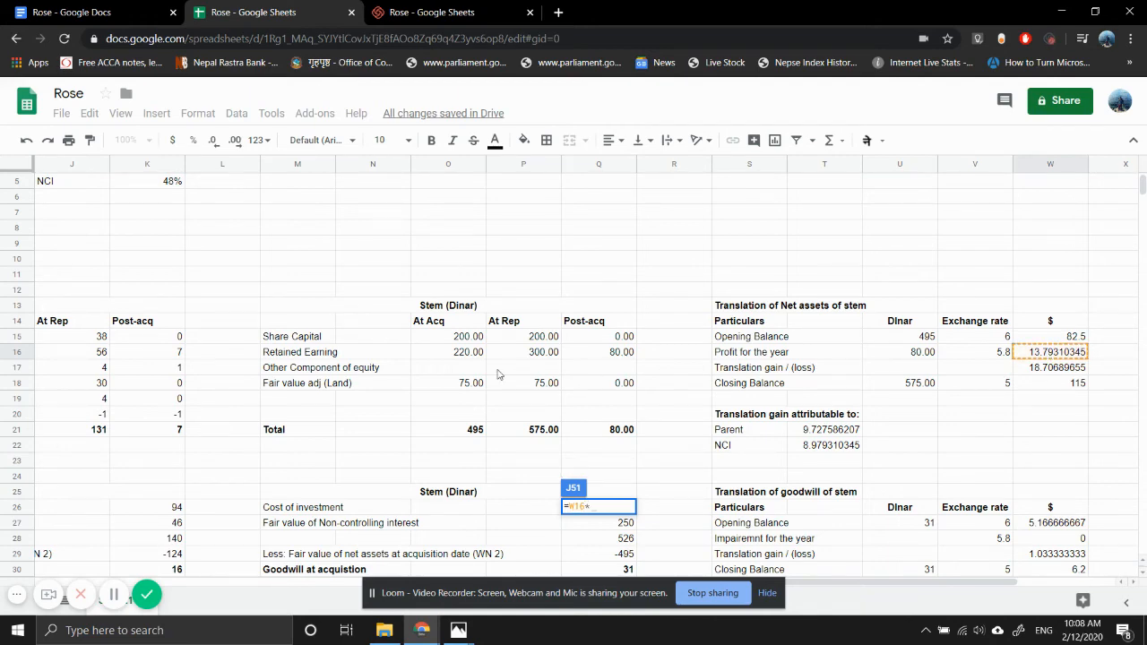
scroll(499, 374, left, 5)
scroll(499, 374, up, 1)
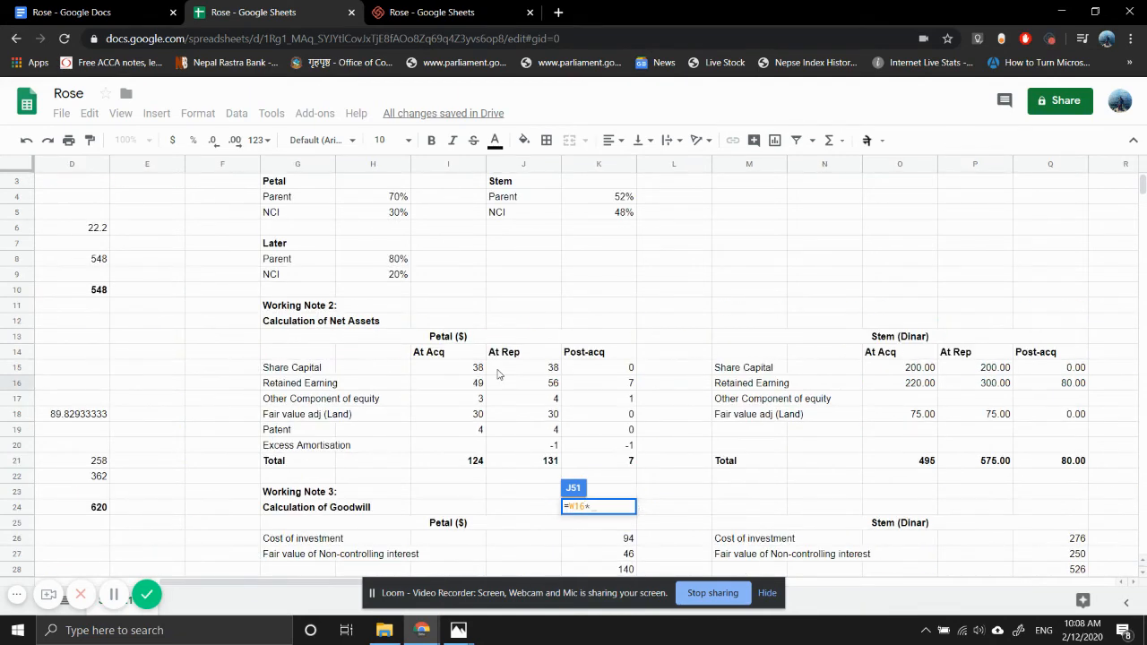
click(611, 204)
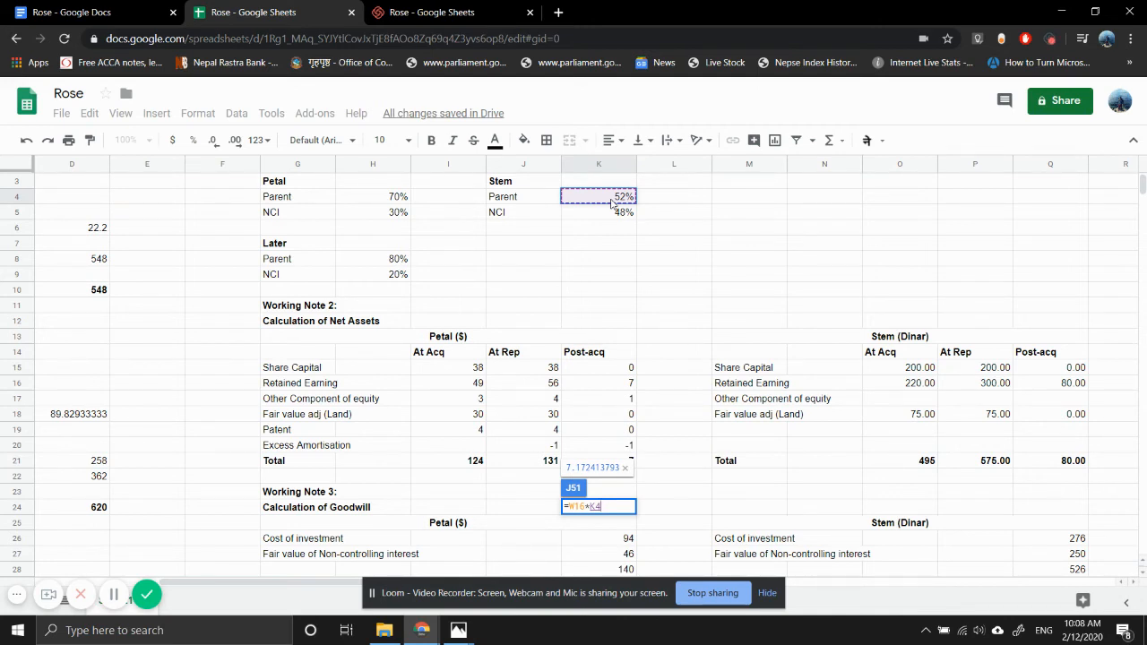
key(Return)
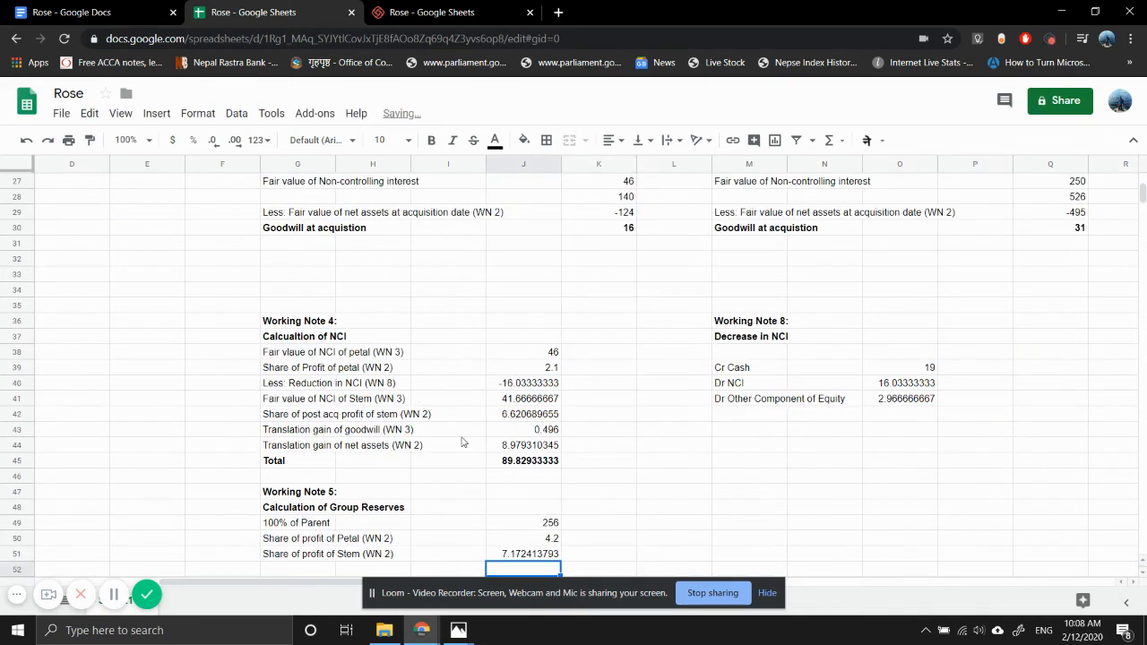
double_click(516, 536)
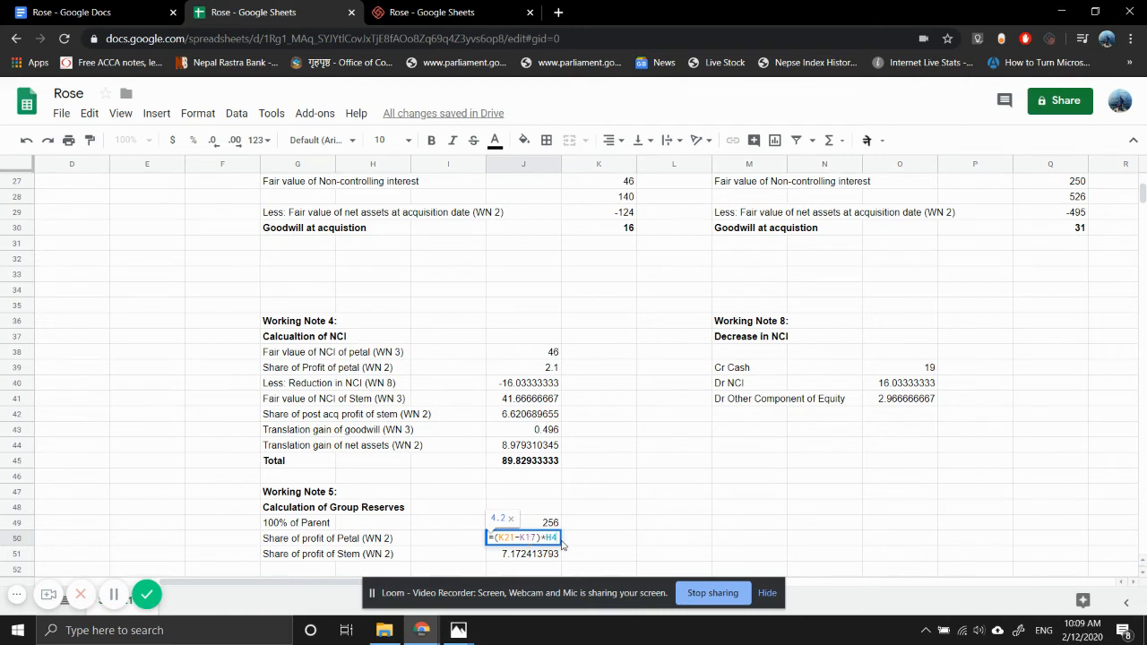
click(515, 570)
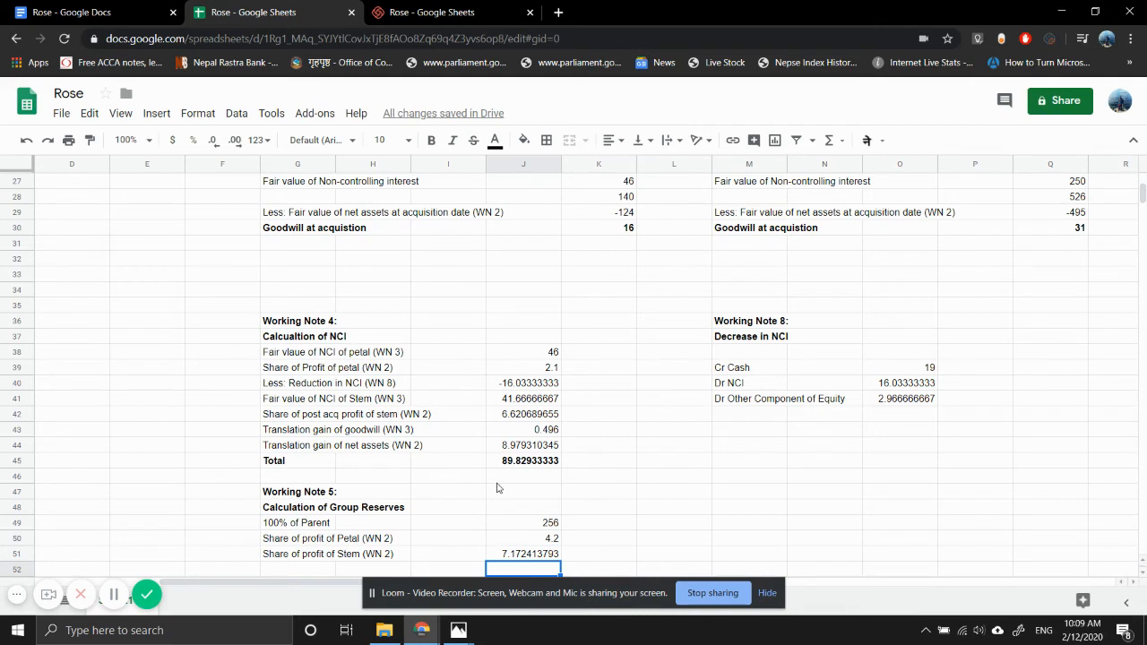
scroll(495, 486, down, 3)
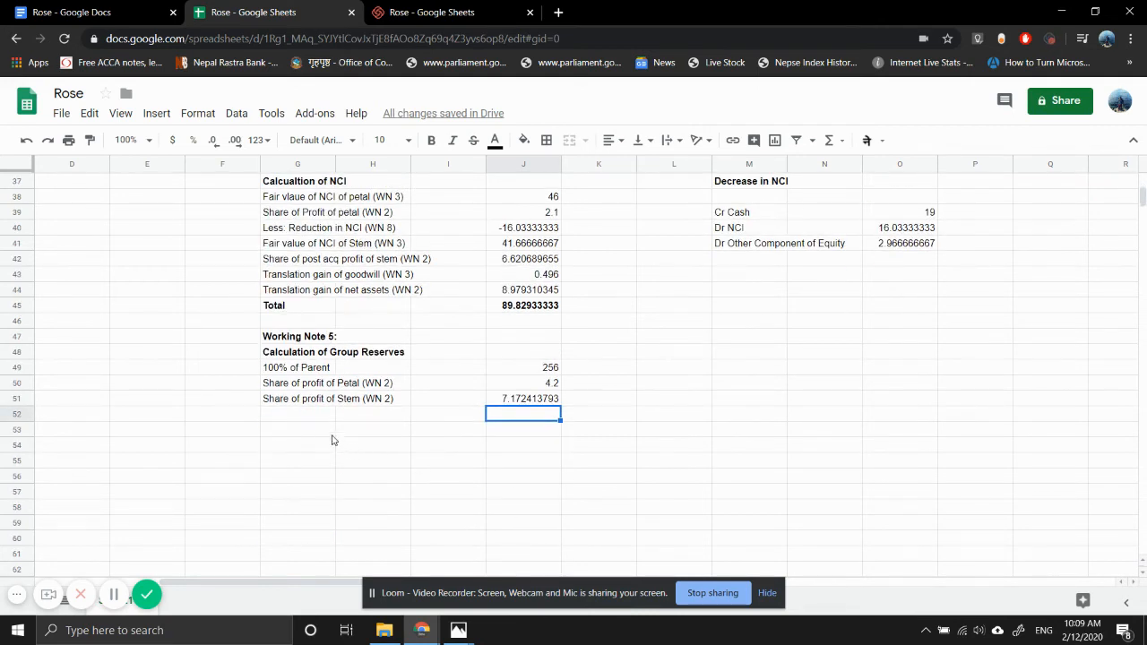
click(309, 419)
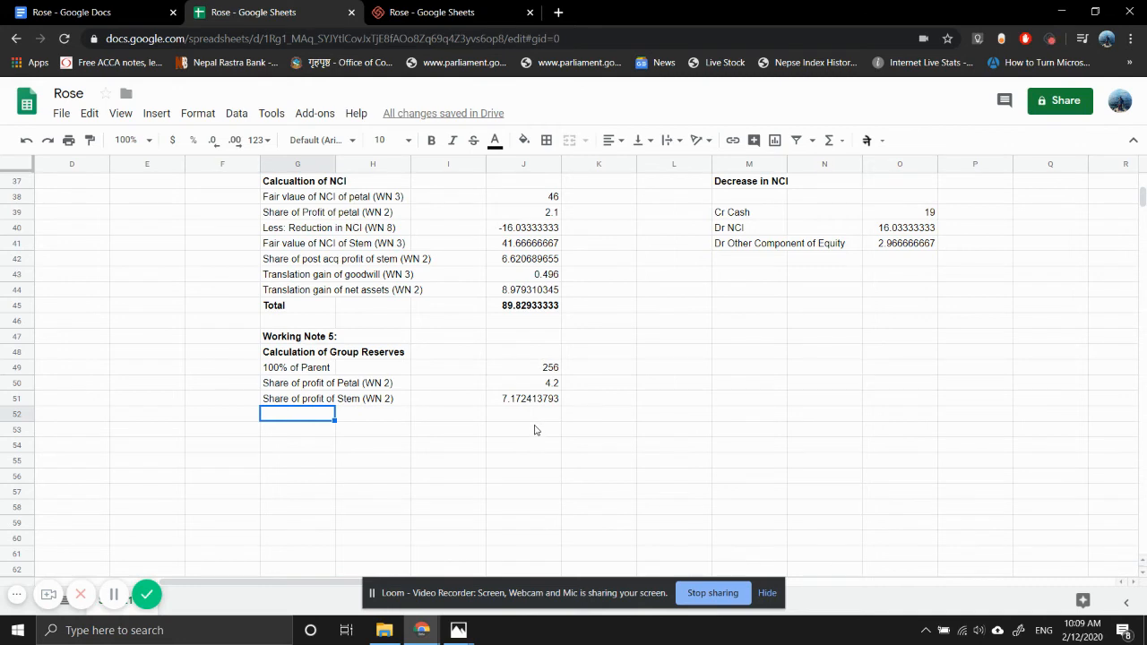
click(305, 434)
text(WORK)
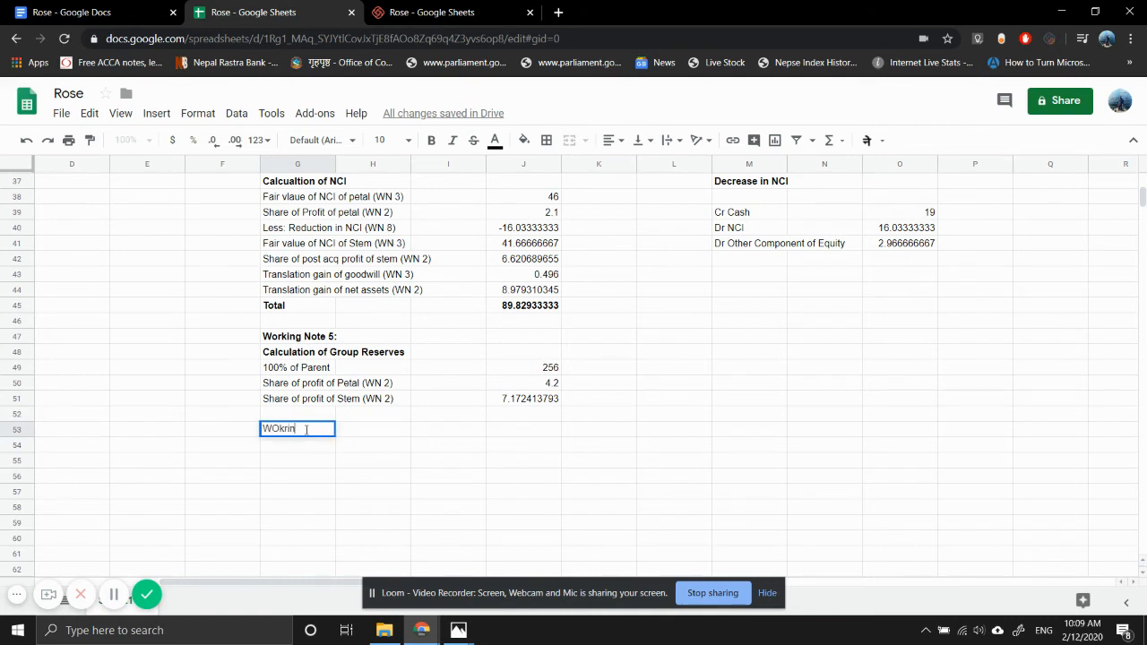
key(BackSpace)
key(BackSpace)
key(BackSpace)
key(BackSpace)
key(Return)
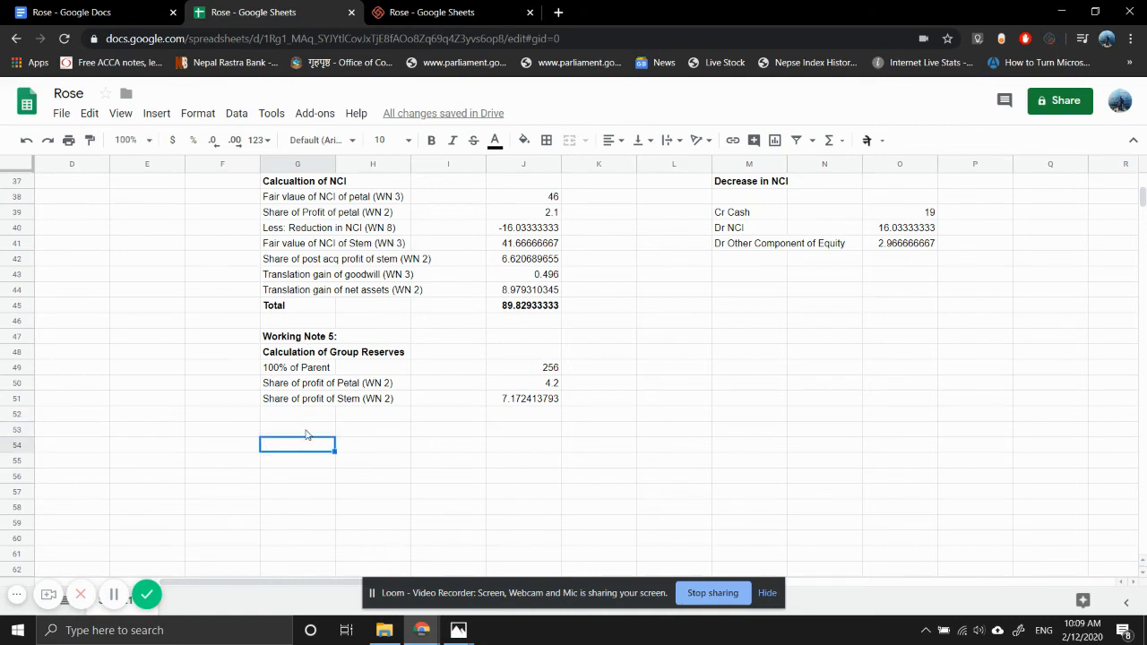
- Enter the bold heading "Working Note 6:" in G54 below the group reserves calculation
text(Working N)
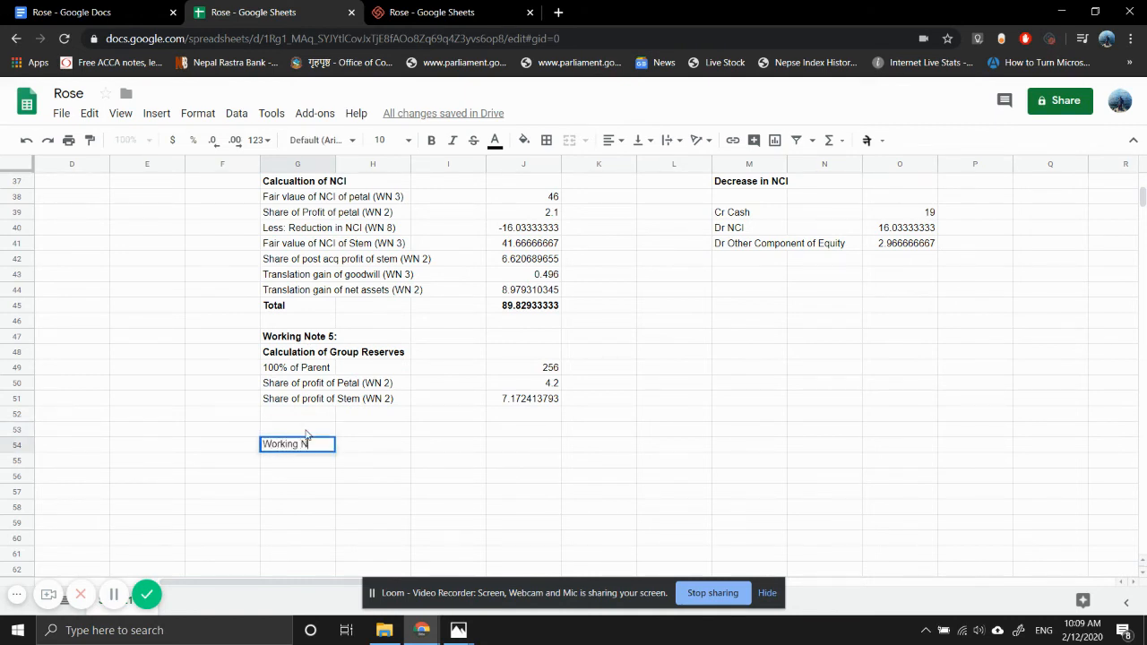
text(ote 6)
key(Return)
key(Up)
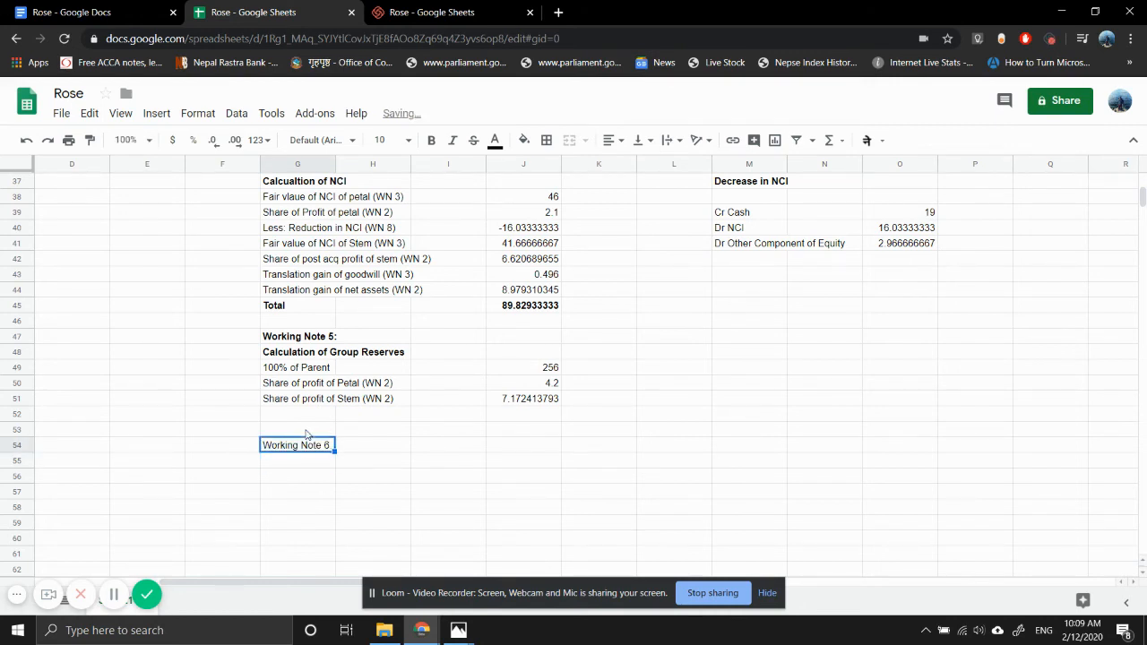
key(ctrl+b)
key(Return)
text(:)
key(Return)
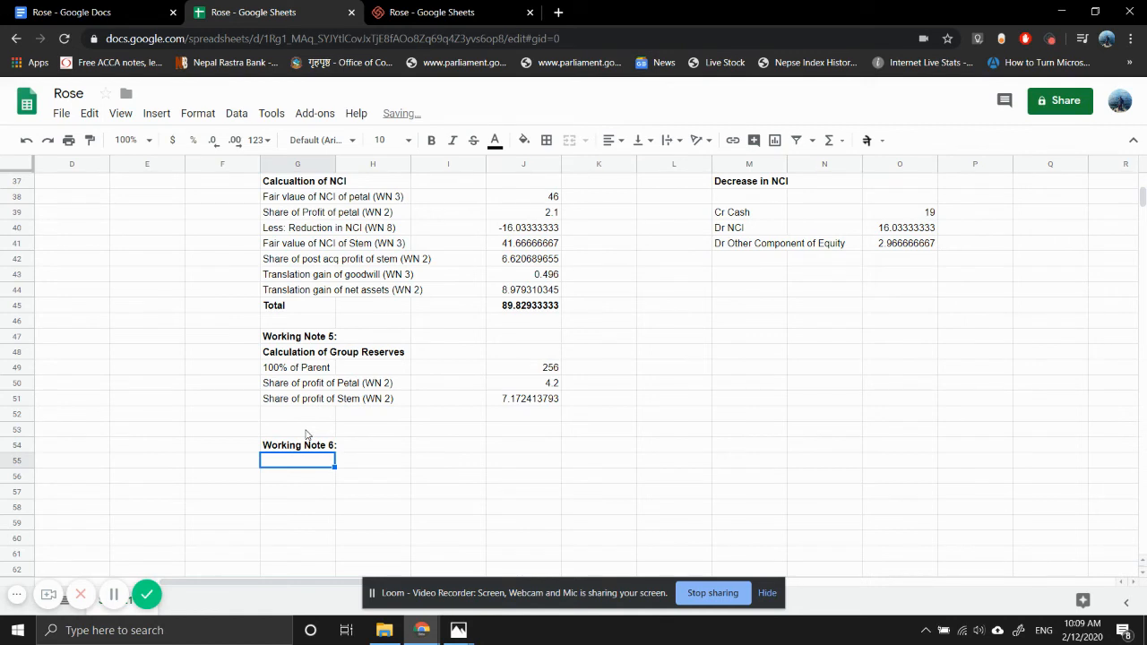
- Enter the bold heading "Other Component of Equity" in G55 under Working Note 6
text(Oth)
key(BackSpace)
key(BackSpace)
key(BackSpace)
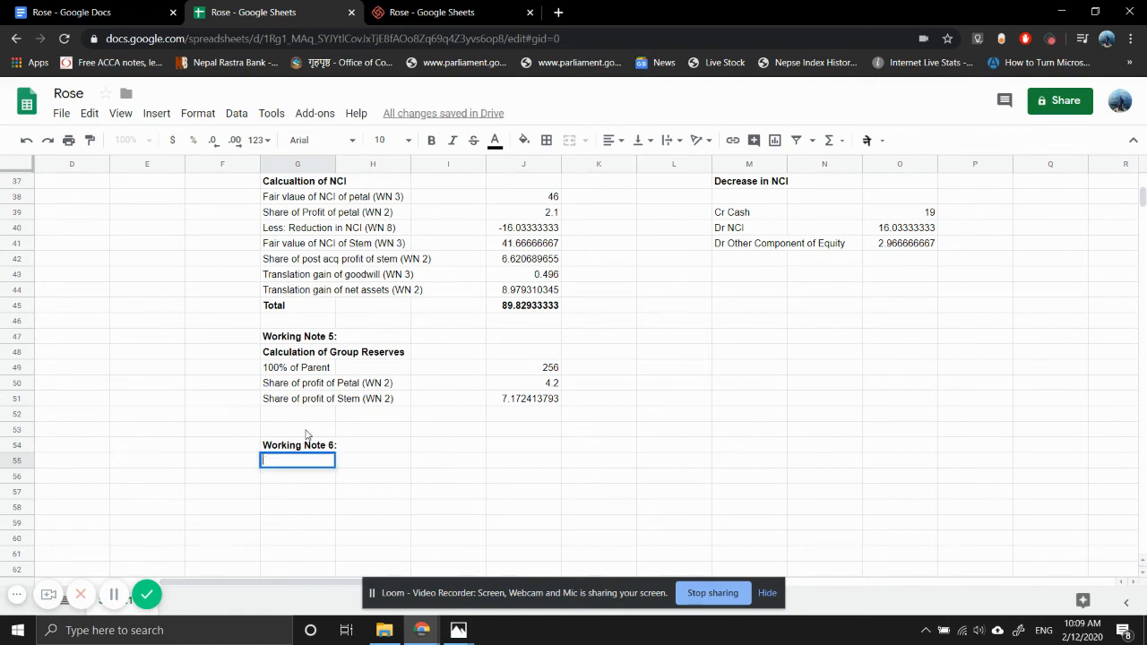
text(Other Component of)
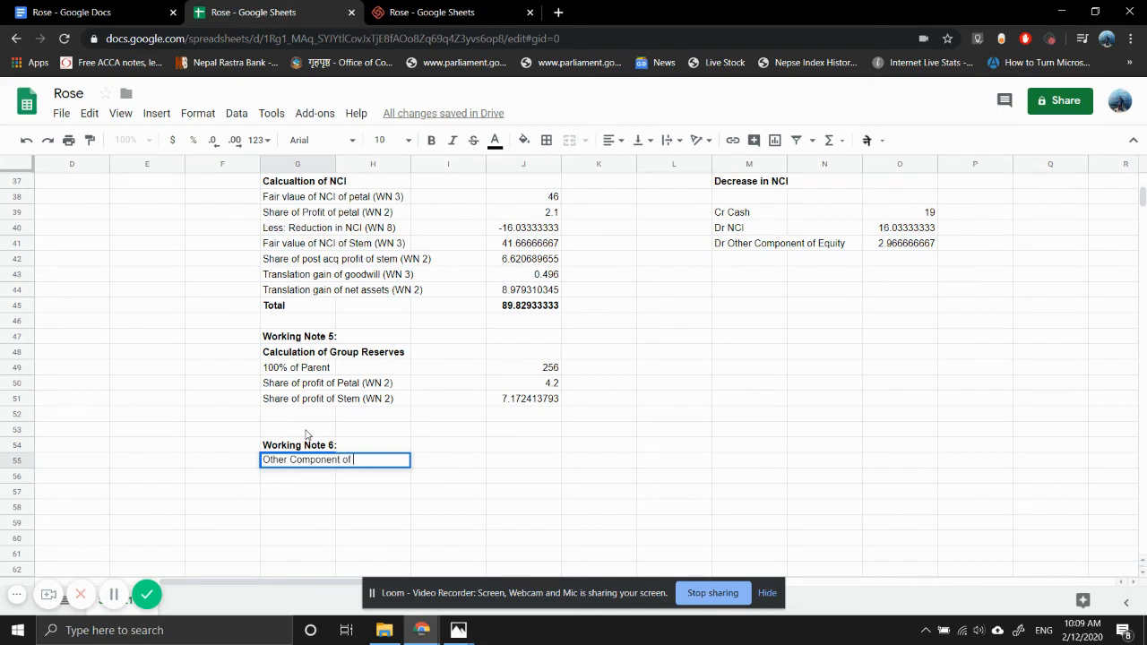
text( Equity)
key(Up)
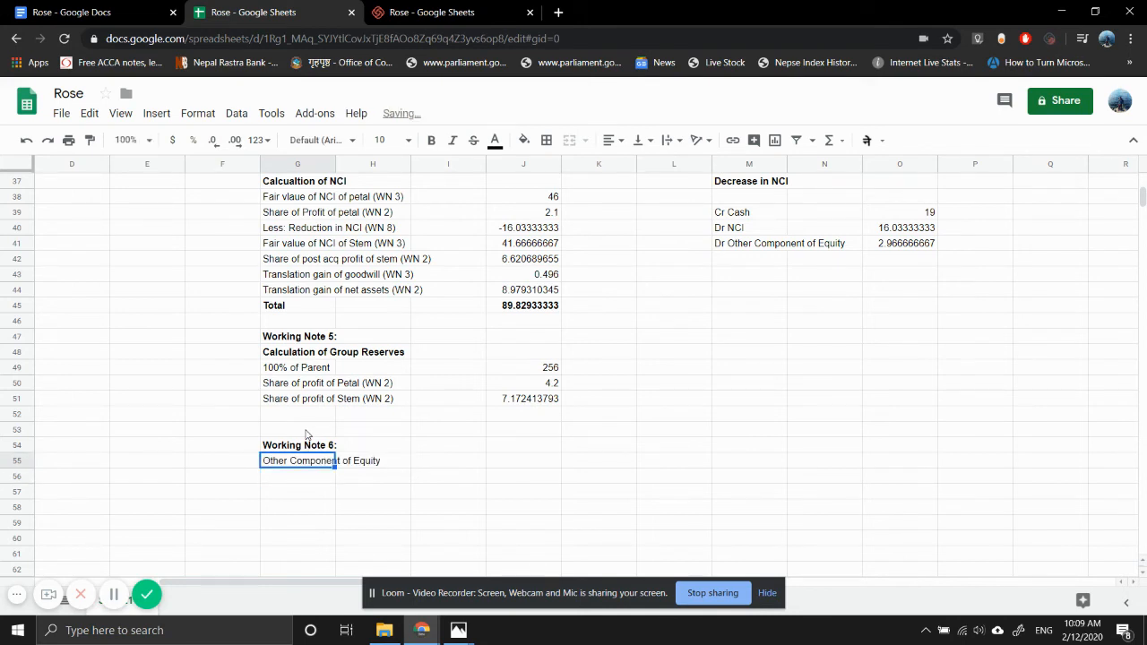
key(ctrl+b)
key(Down)
- Enter the row labels "Rose" in G56 and "SHare of petal" in G57 under the Other Component of Equity heading
text(Par)
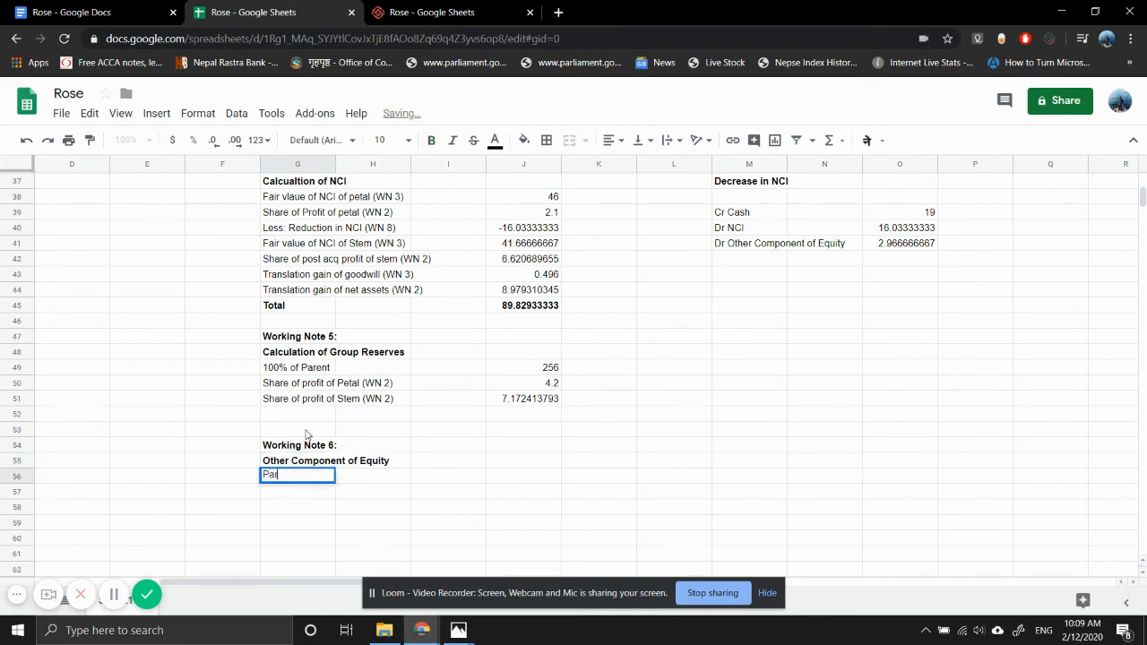
text(ent)
key(Return)
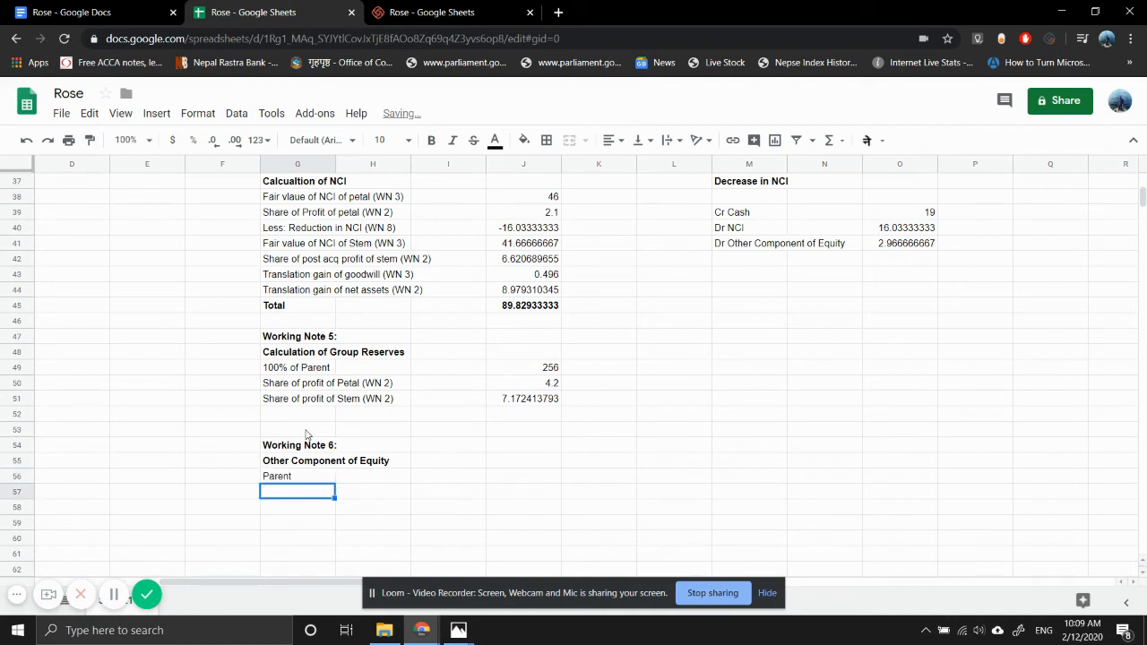
key(Up)
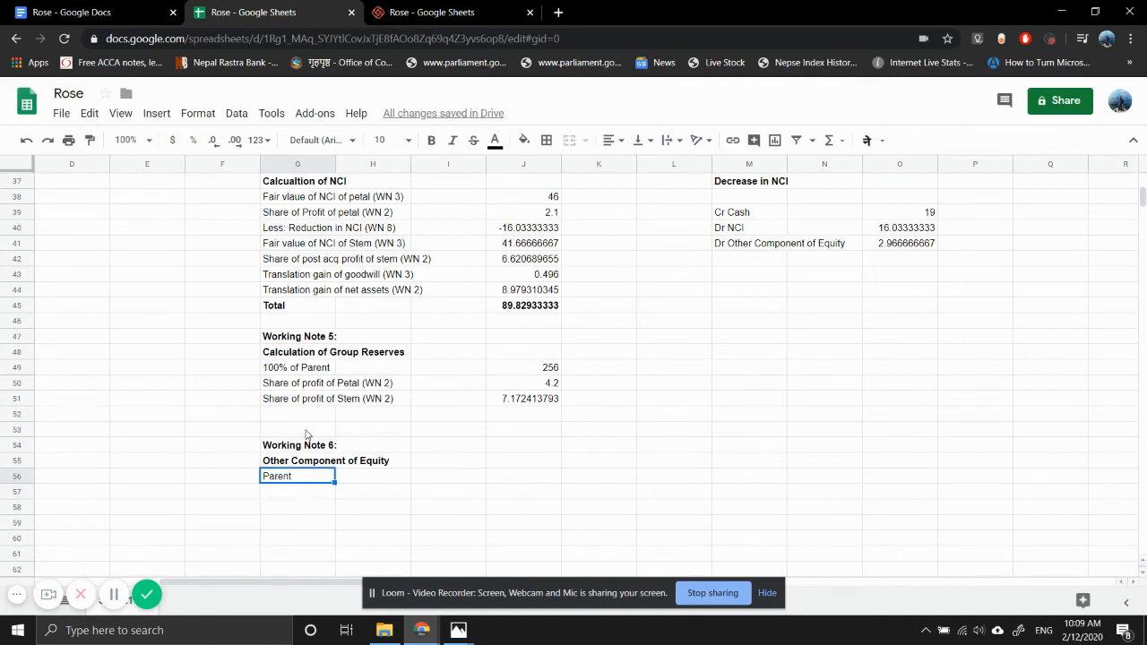
text(Rose)
key(Return)
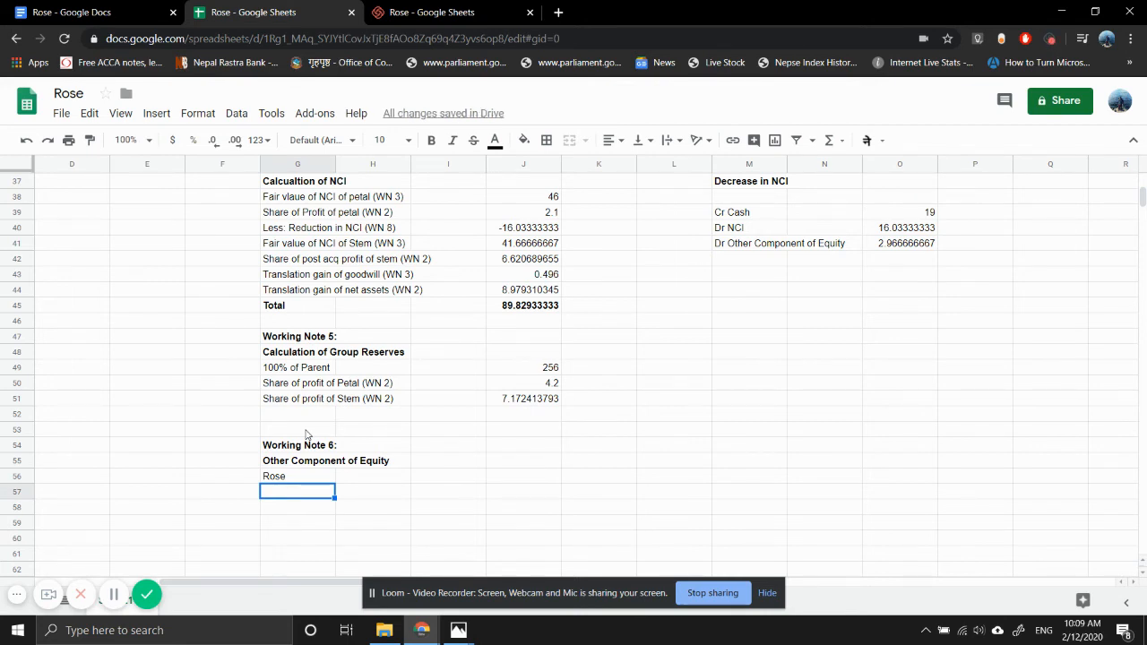
text(SHare )
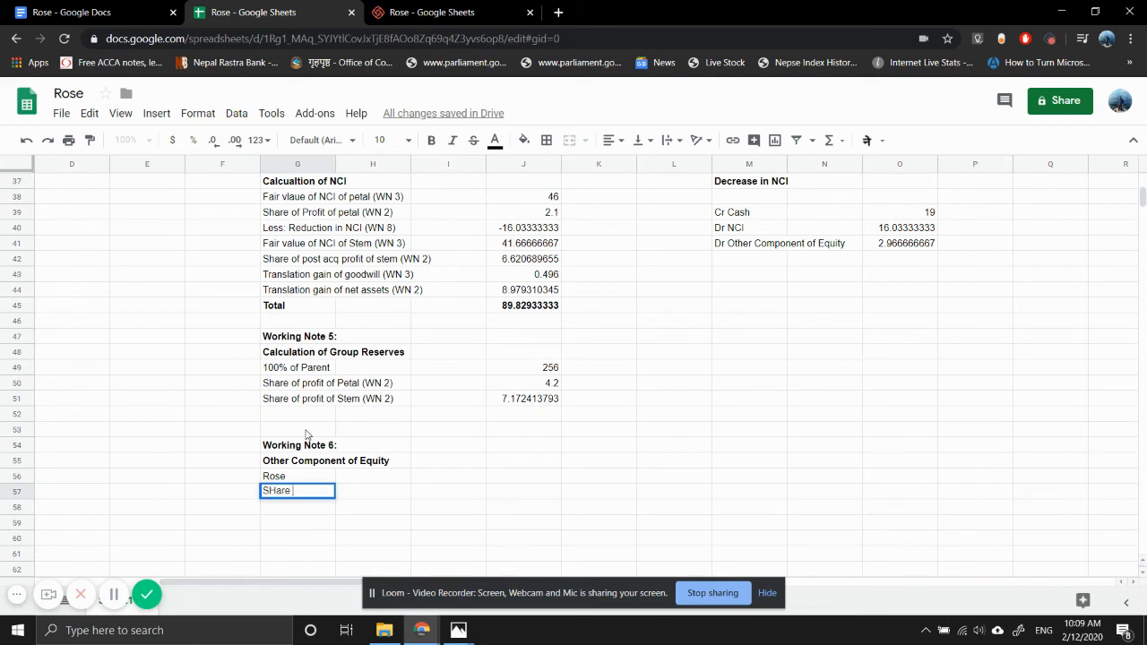
text(of petal)
key(Return)
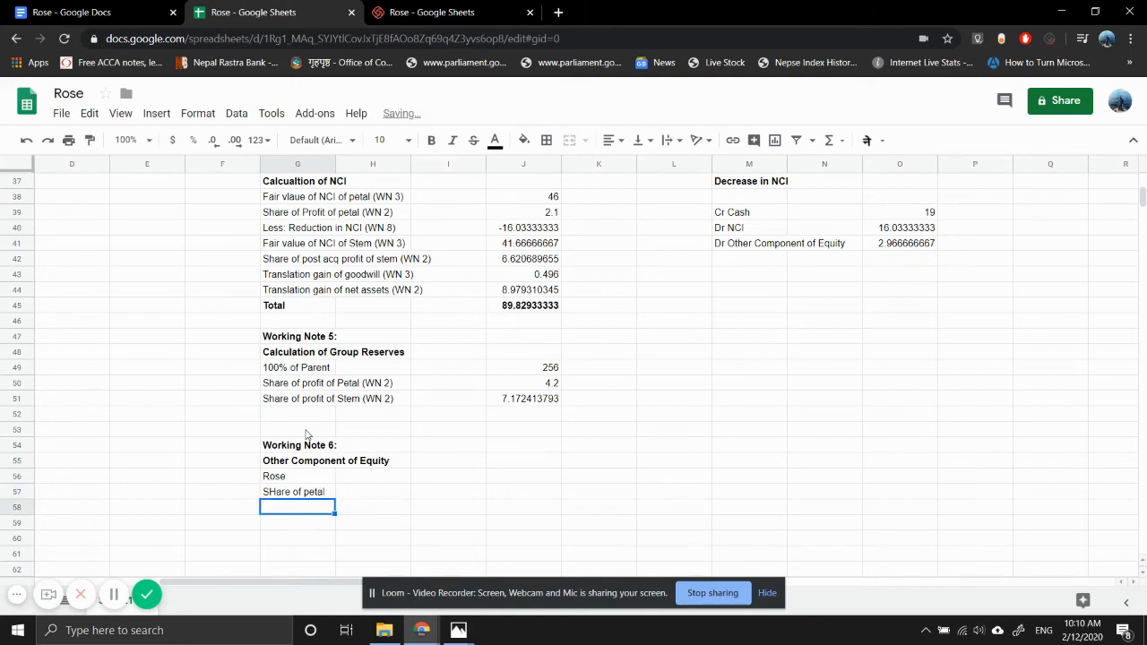
text(SHare of)
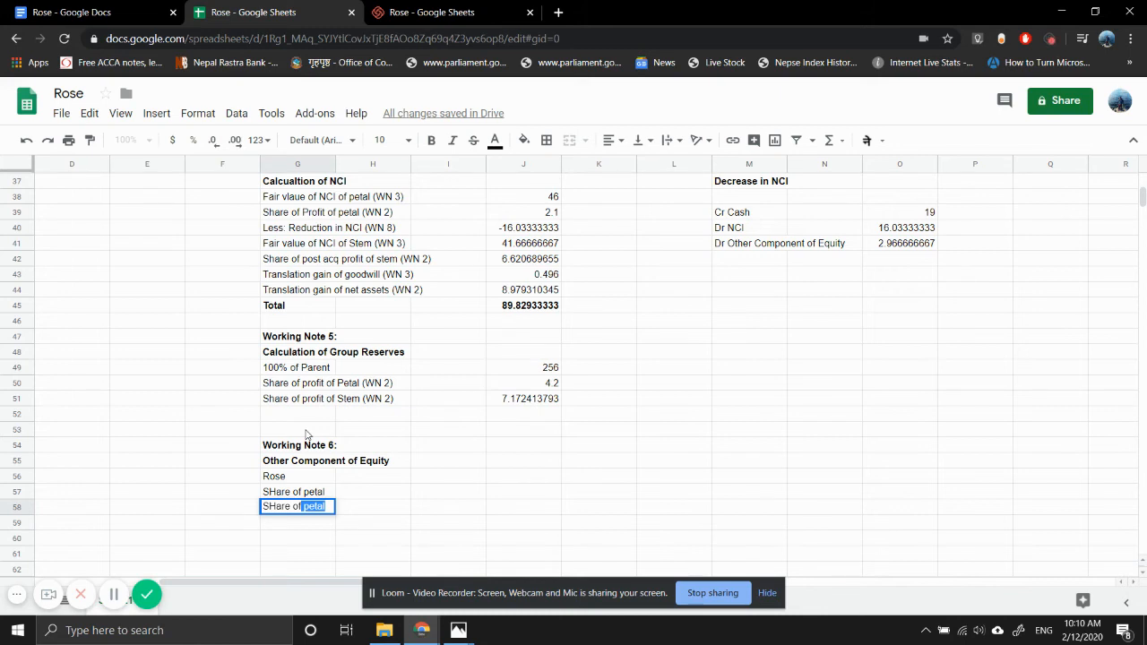
key(BackSpace)
text(stem)
key(Return)
key(Up)
key(Return)
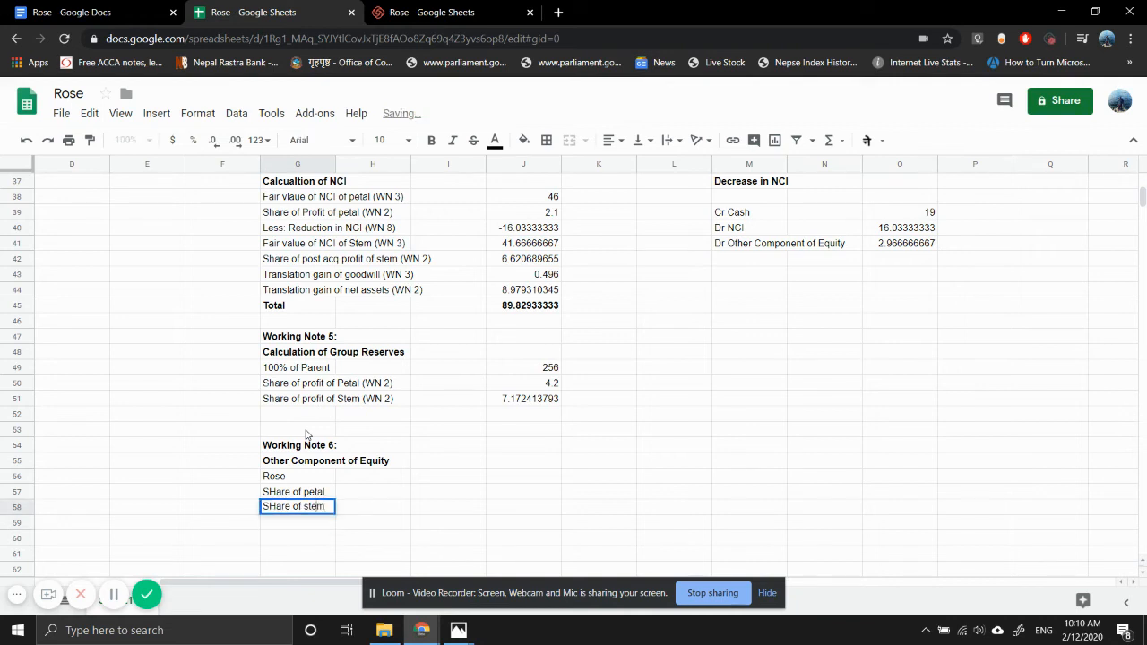
key(Left)
key(Left)
key(Left)
key(Left)
key(Left)
key(Left)
key(Left)
key(Left)
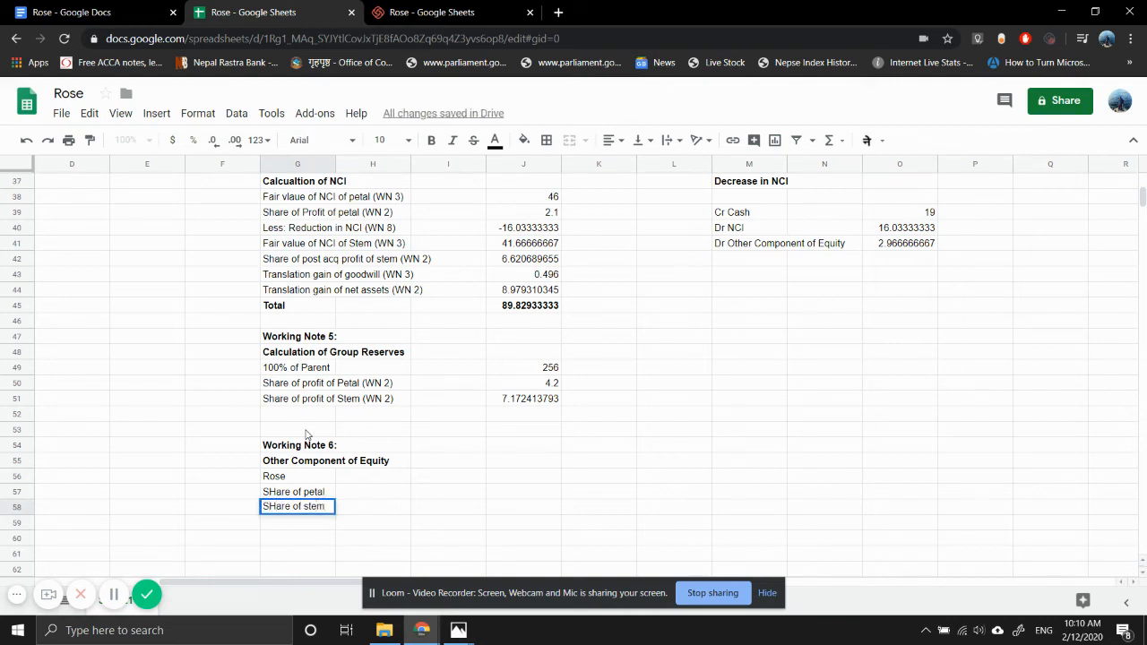
key(Delete)
key(Return)
key(Up)
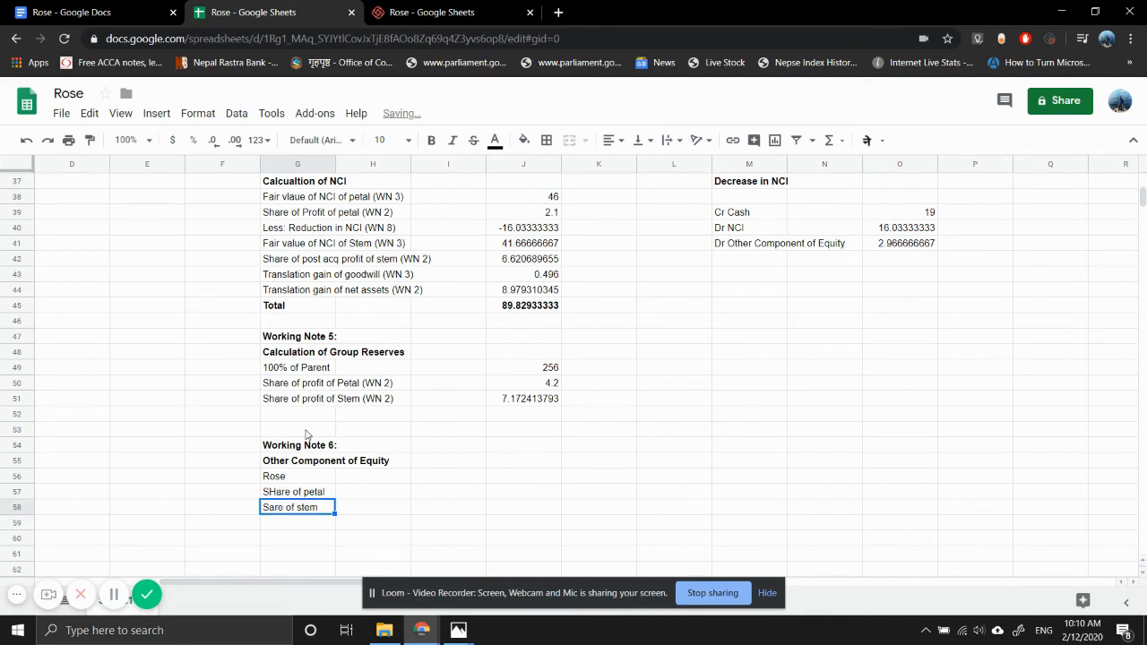
key(Delete)
- Look up Rose's other components of equity in the photographed draft statements and enter 7 in J56
click(532, 482)
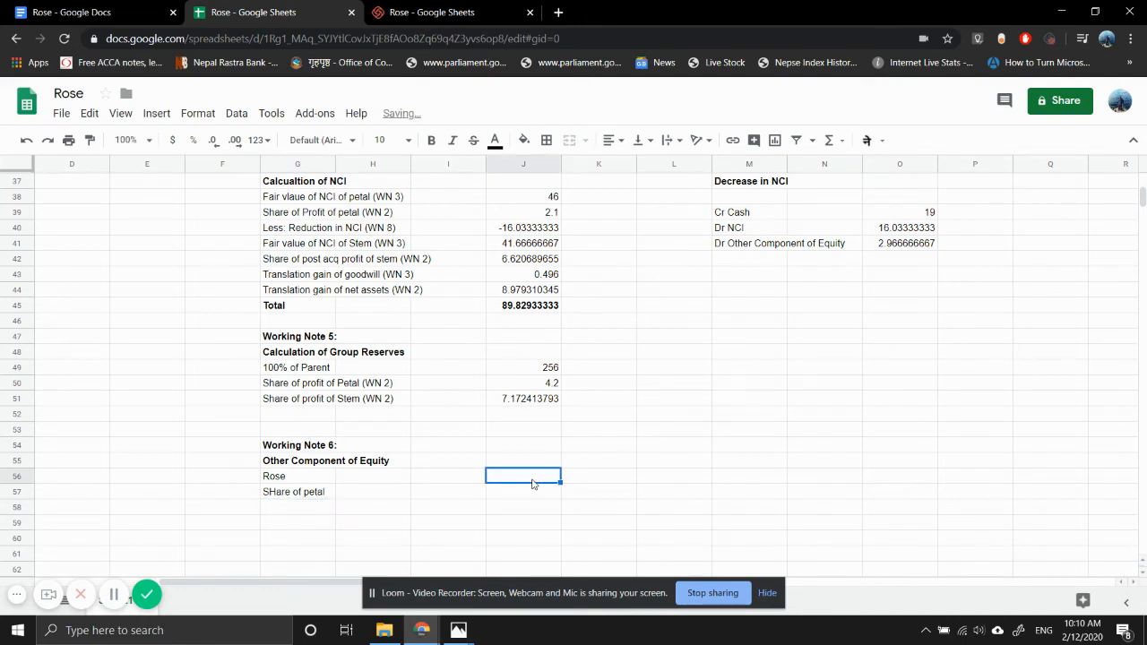
mouse_move(458, 629)
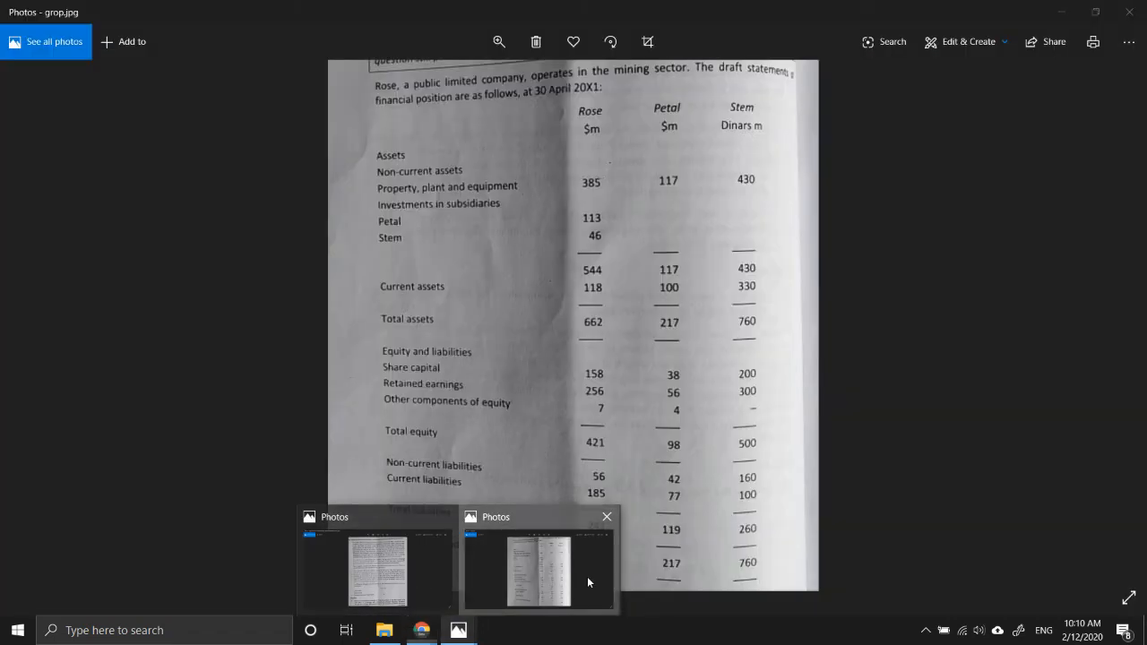
click(587, 576)
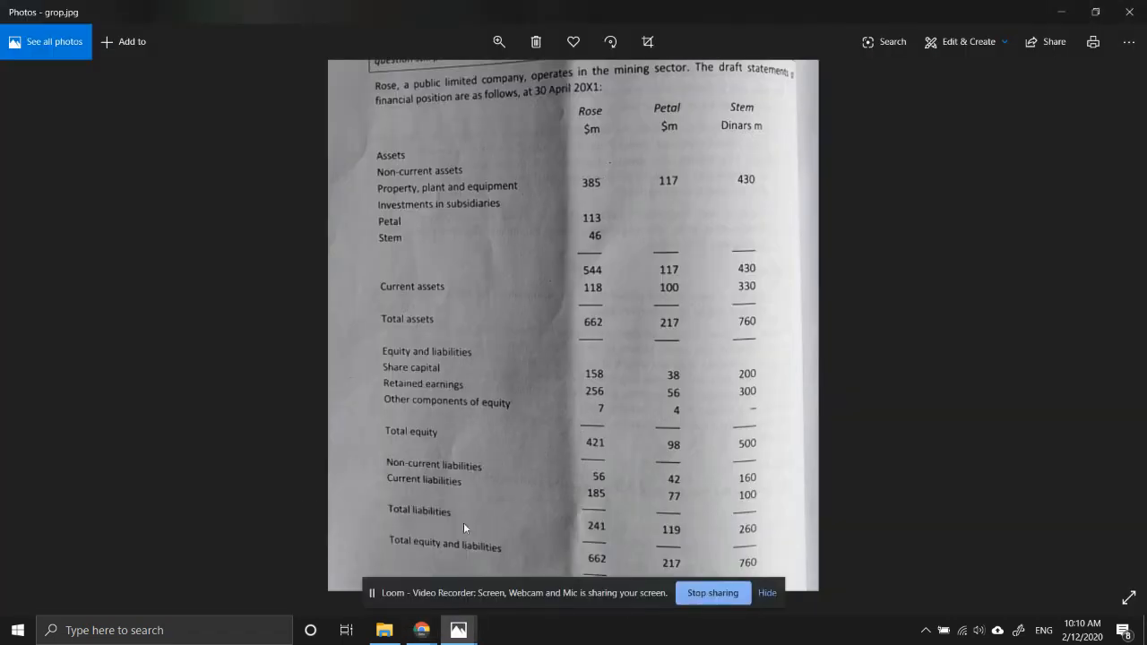
mouse_move(421, 630)
click(368, 566)
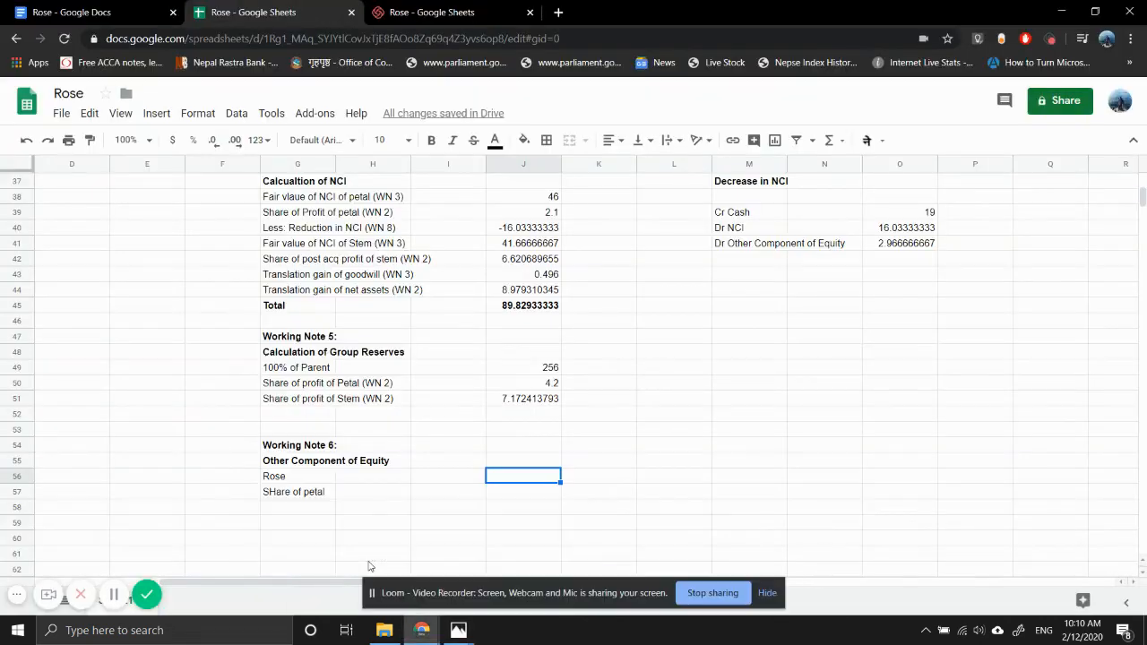
text(7)
key(Return)
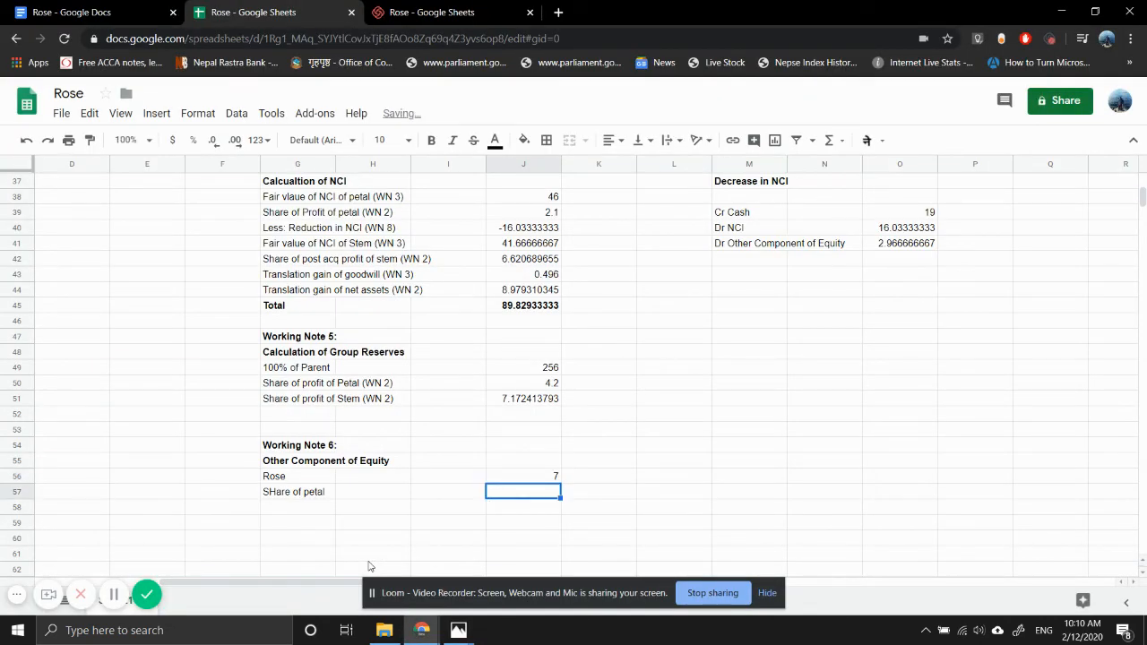
- Calculate the parent's share of Petal's post-acquisition other component of equity in J57 with =K17*H4
text(=)
scroll(453, 392, up, 5)
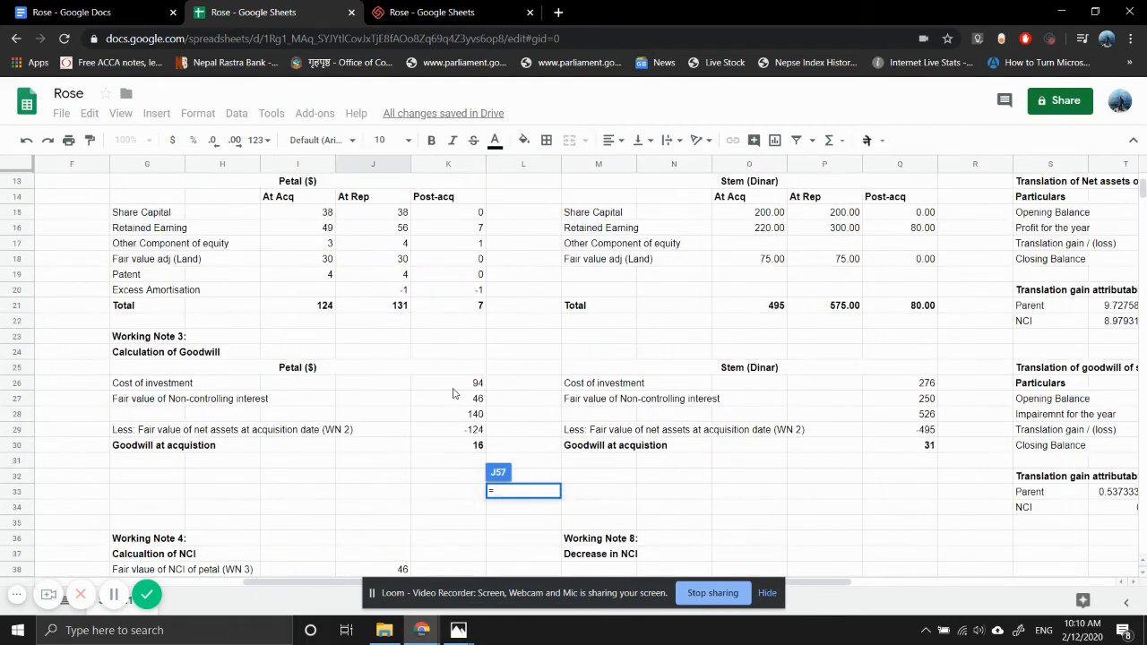
click(460, 246)
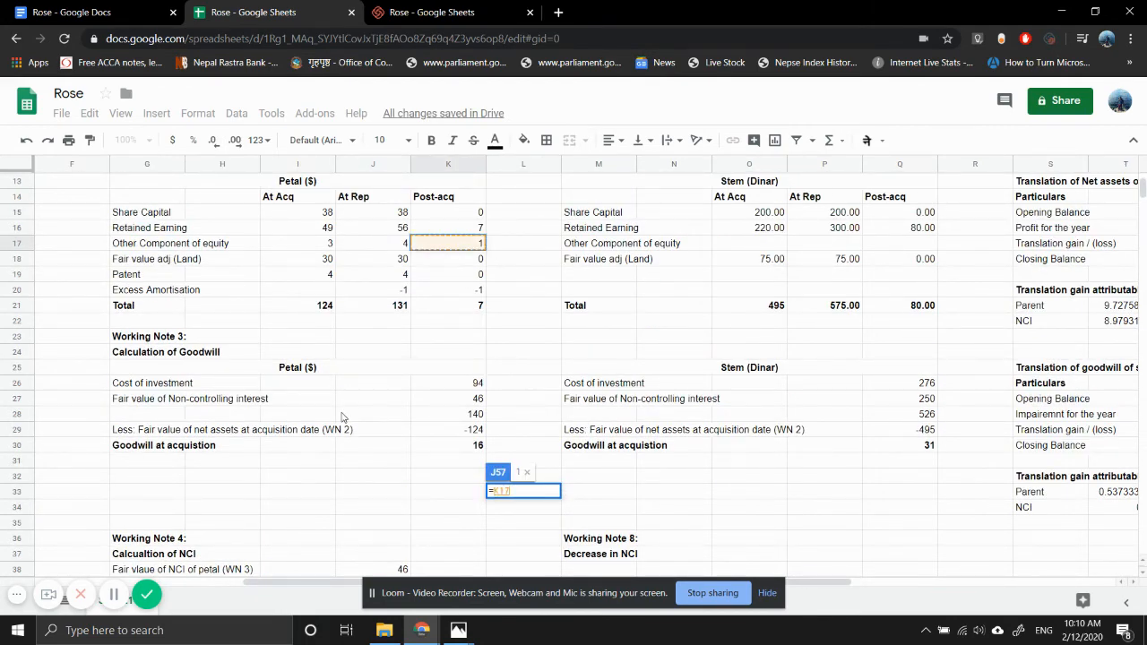
text(*)
scroll(310, 368, up, 4)
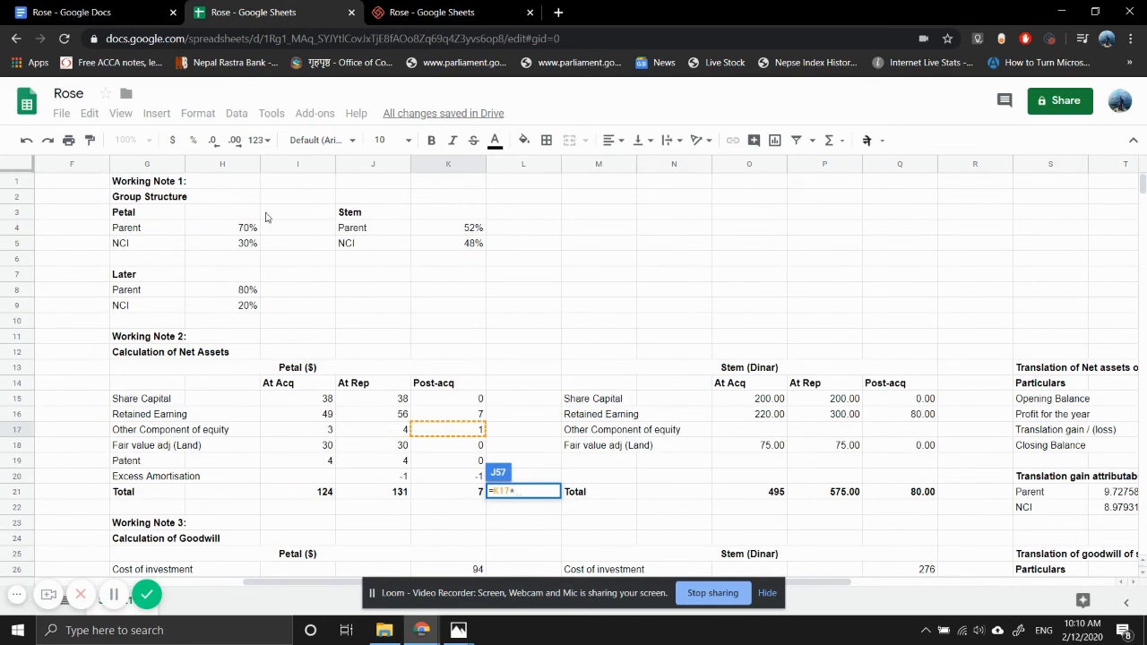
click(234, 229)
key(Return)
- Change the Petal share label in G57 to "SHare of post-acq oce of petal"
key(Left)
key(Left)
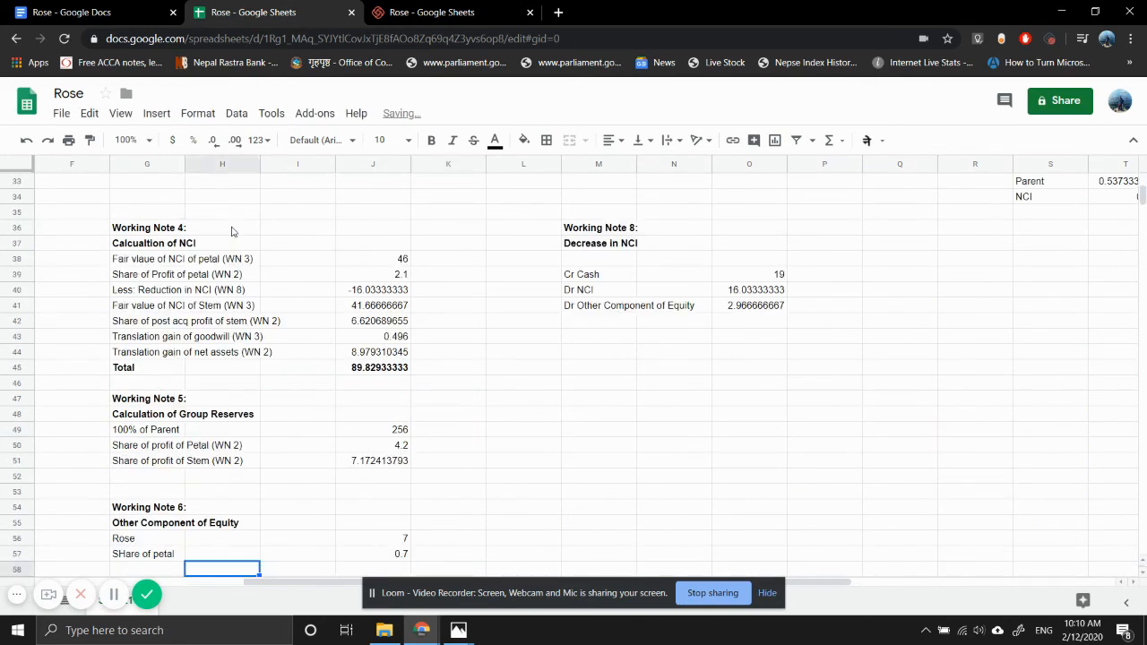
key(Left)
key(Up)
key(Return)
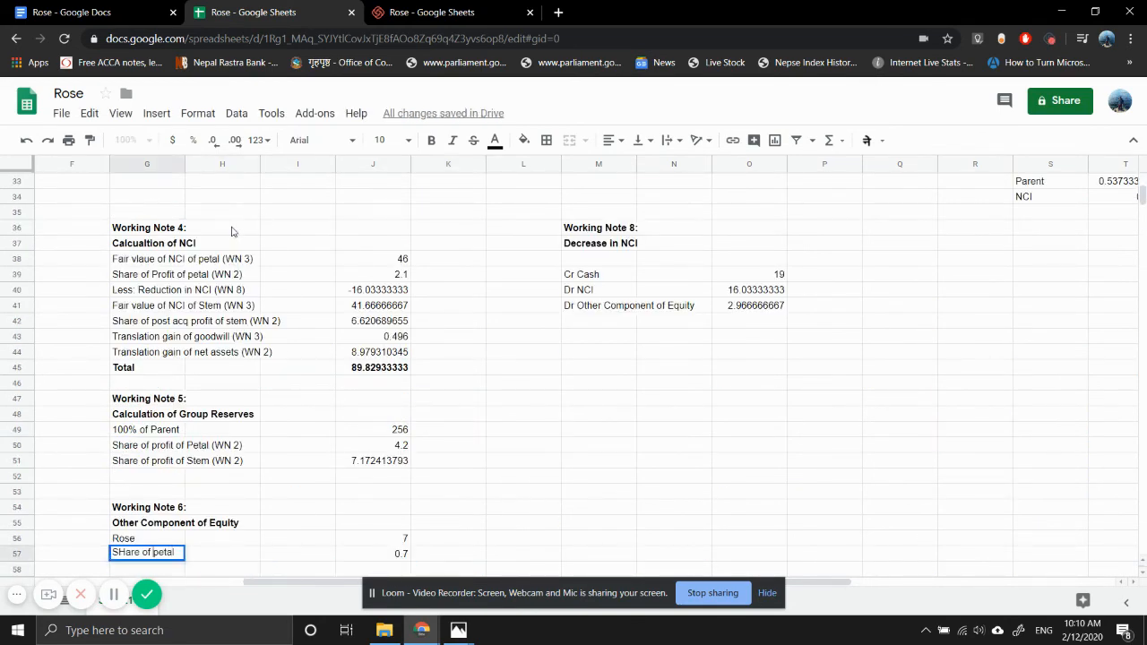
text(post-)
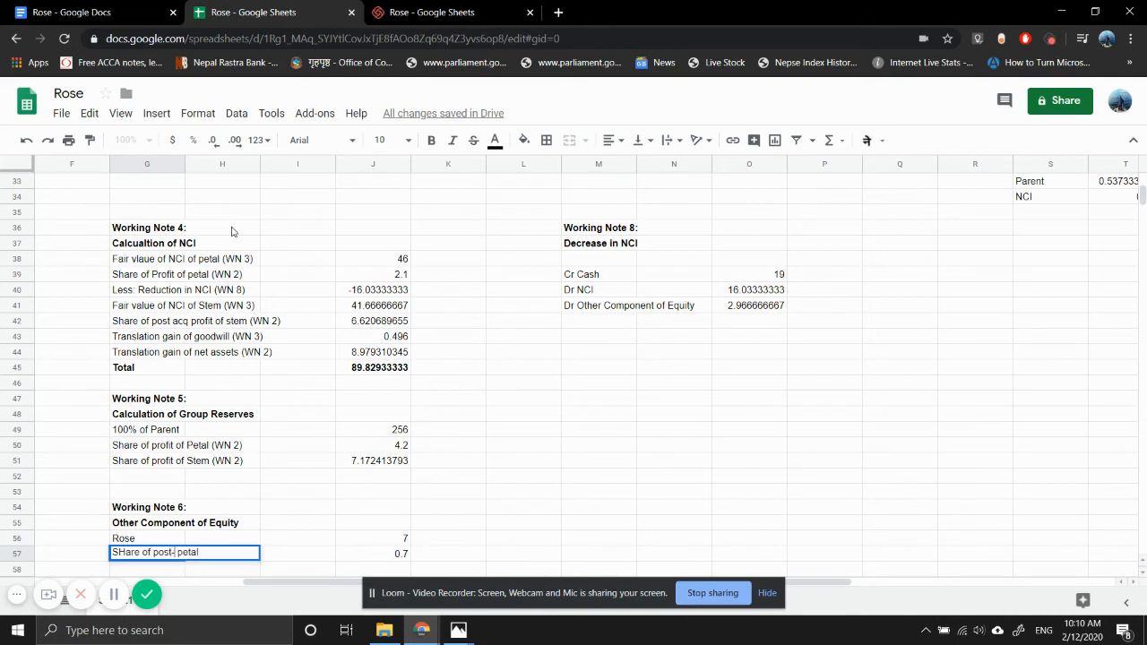
text(acq oce of)
key(Return)
key(Down)
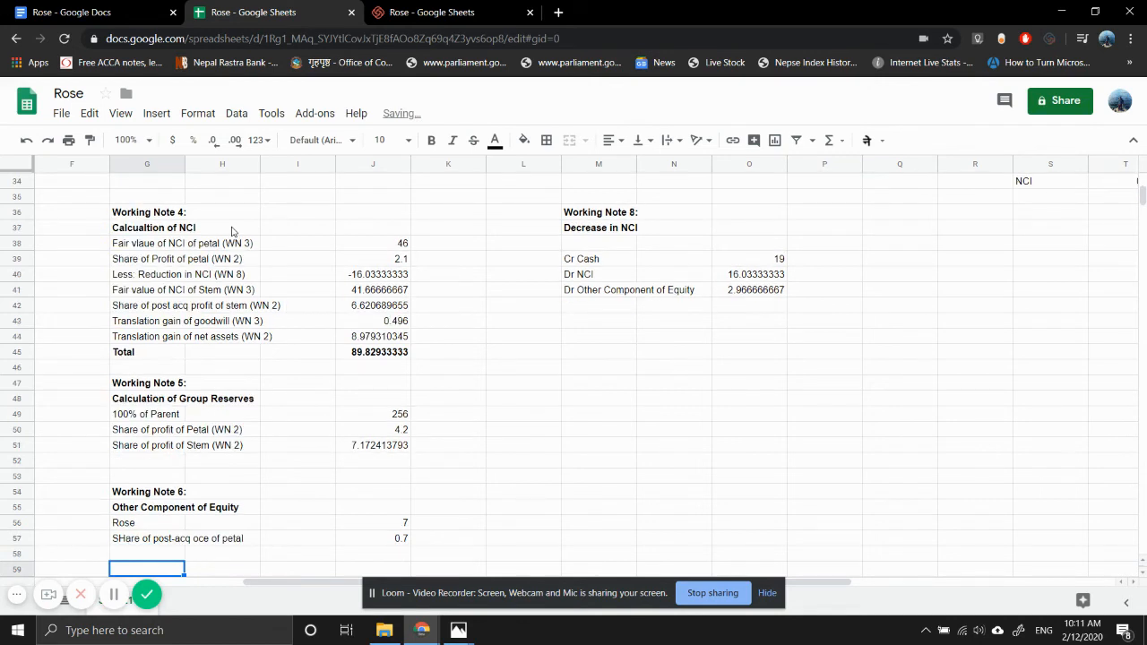
- Enter the label "Less: Negative momement from purchase" in G58
key(Up)
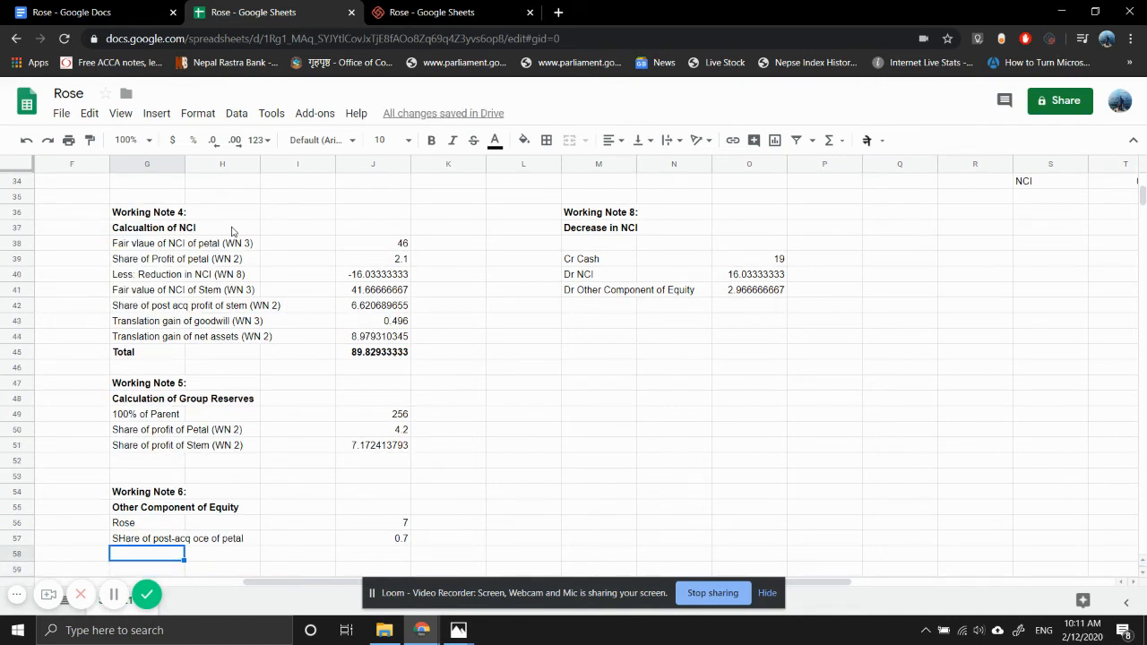
text(=)
key(BackSpace)
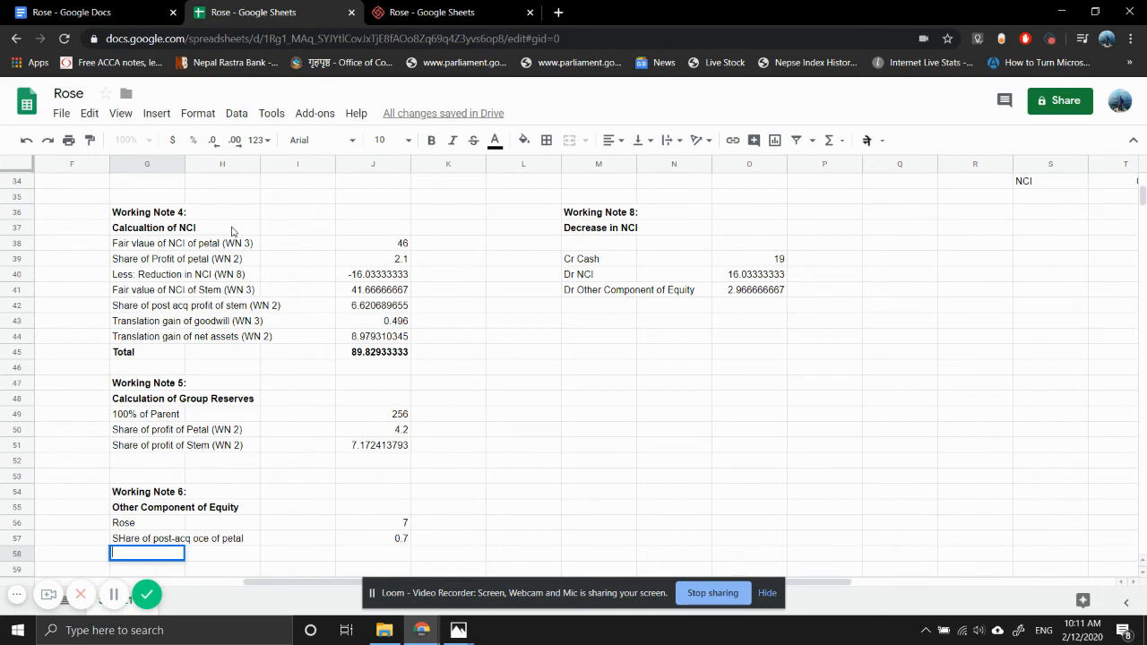
text(Less: Negative mome)
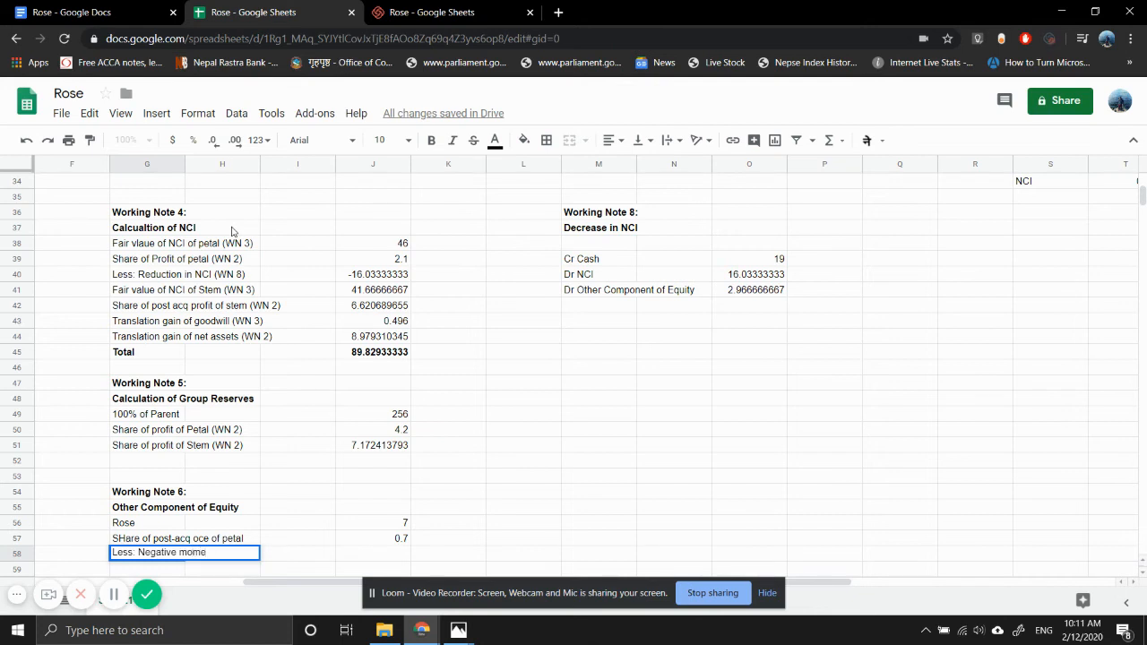
text(ment from purchase)
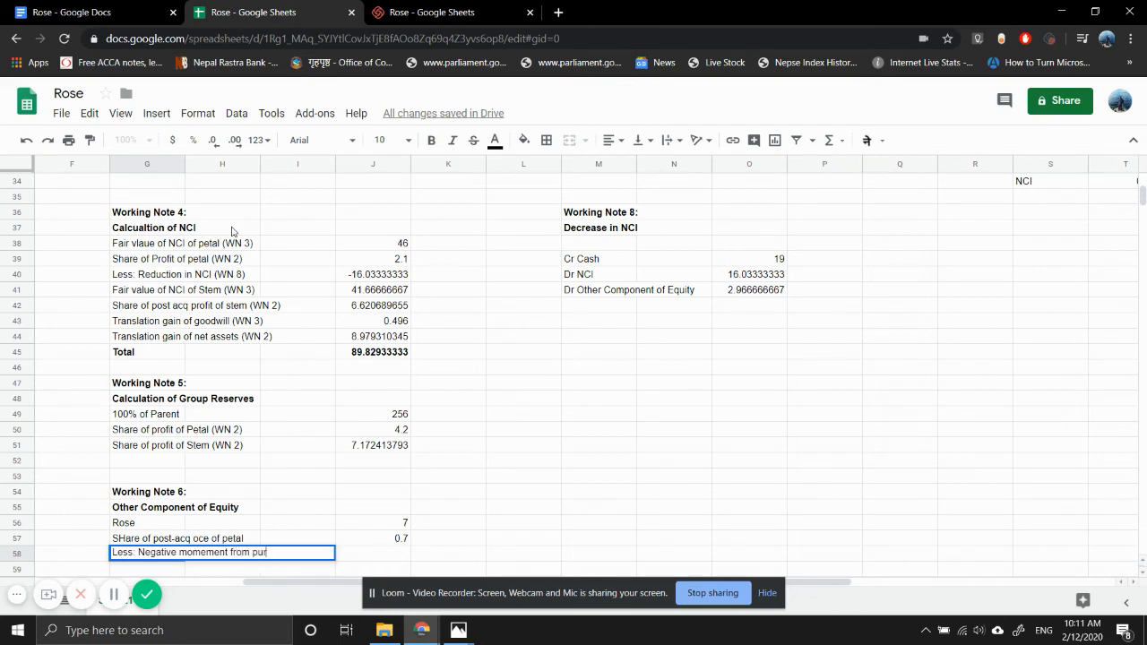
key(Return)
- Enter the negative of Working Note 8's other component of equity debit in K58 with =-O41
key(Up)
key(Right)
key(Right)
key(Right)
key(Right)
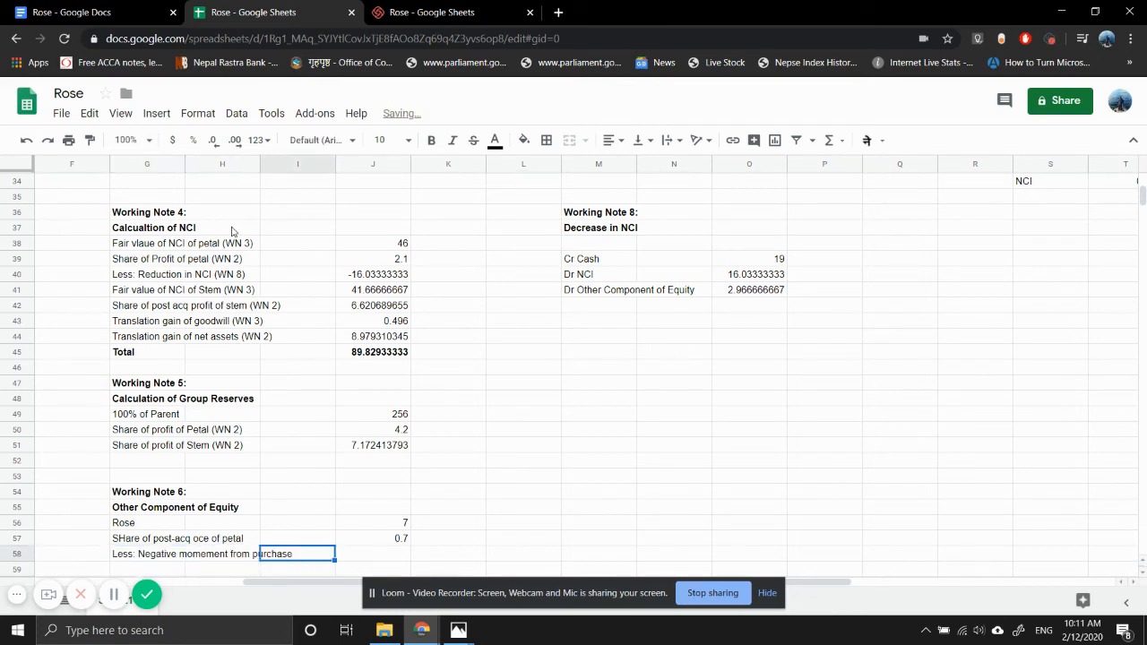
text(=)
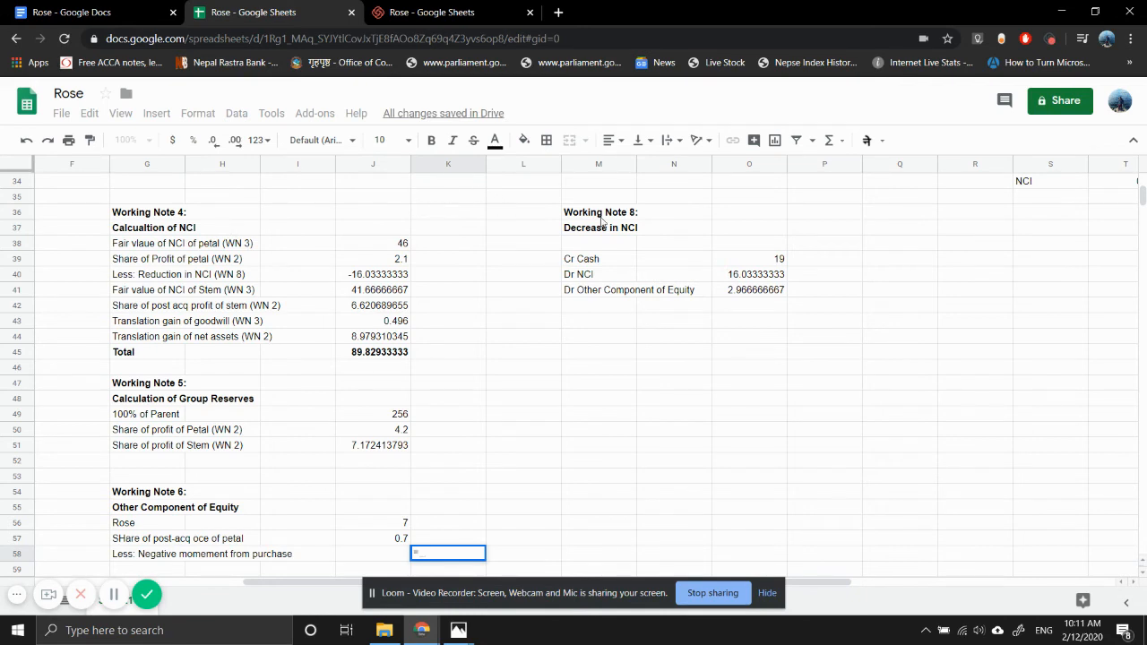
text(-)
click(727, 291)
key(Return)
- Move the negative movement formula from K58 to J58 so it lines up with the other Working Note 6 figures
key(Left)
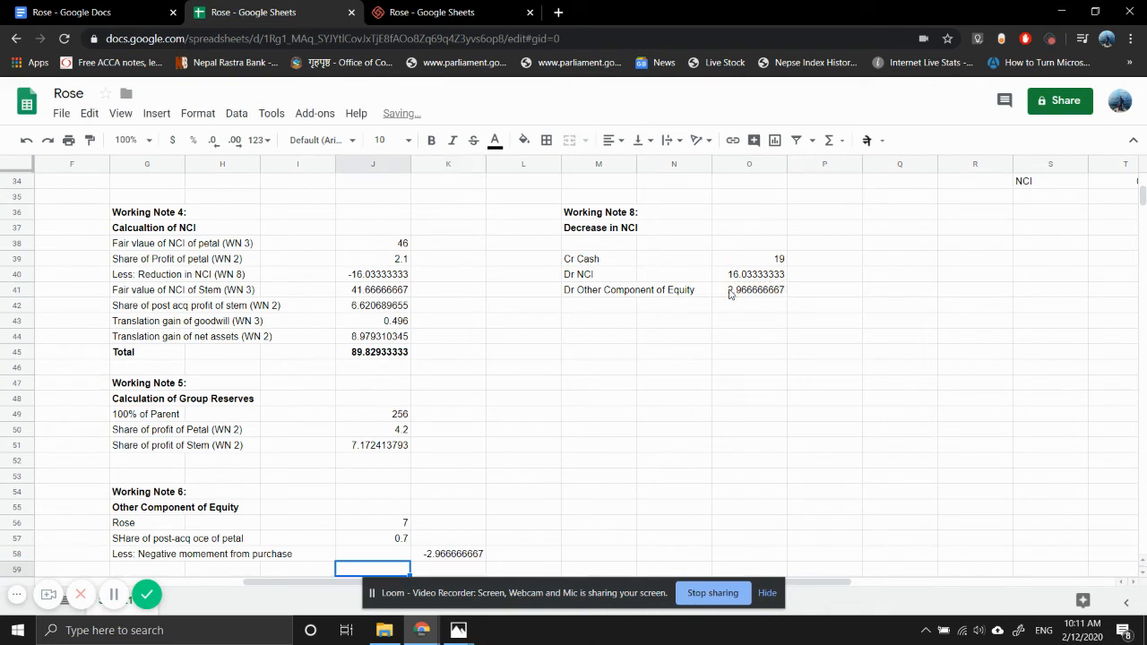
key(Up)
key(Right)
key(ctrl+x)
key(Left)
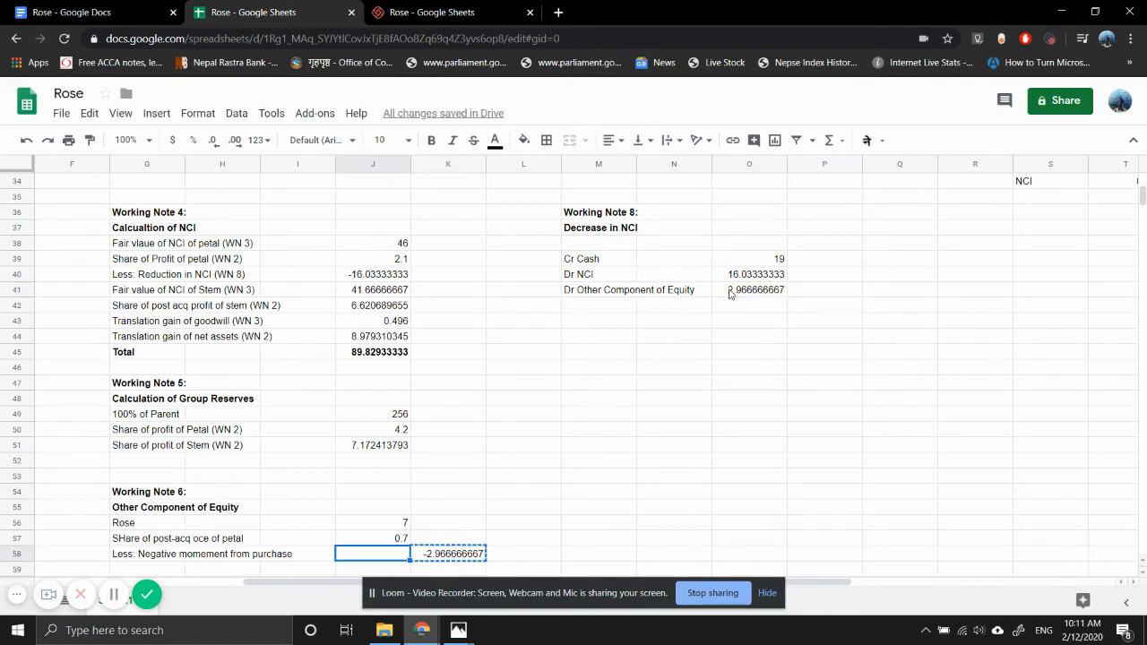
key(ctrl+v)
- Sum the Working Note 6 figures J56:J58 in J59
key(Down)
scroll(730, 294, down, 2)
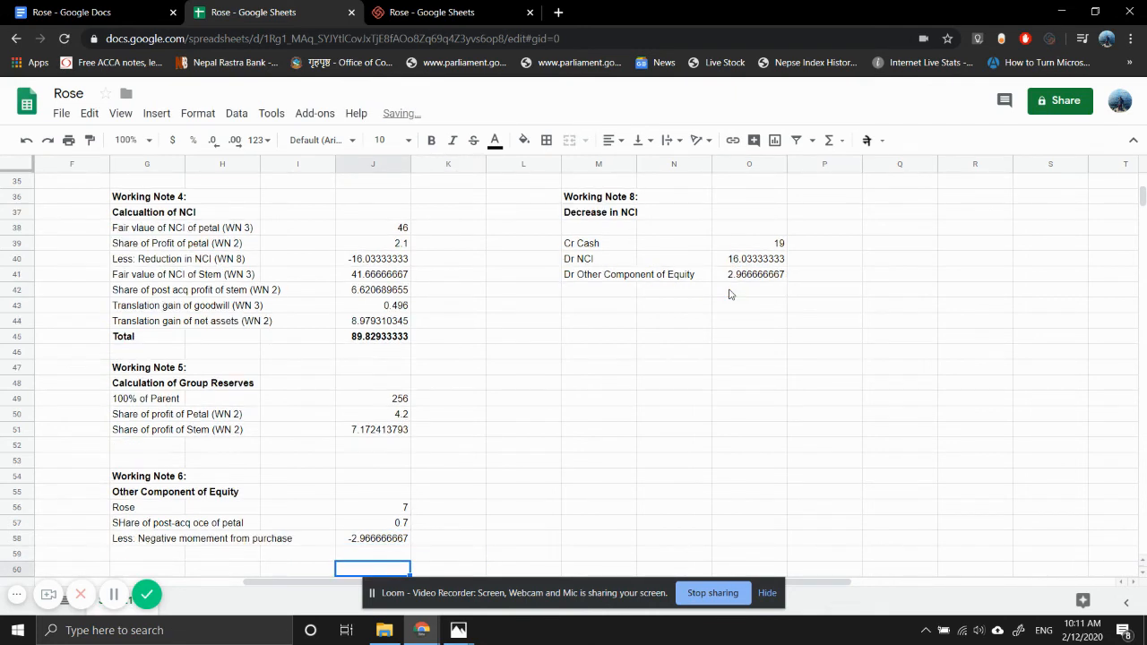
text(=)
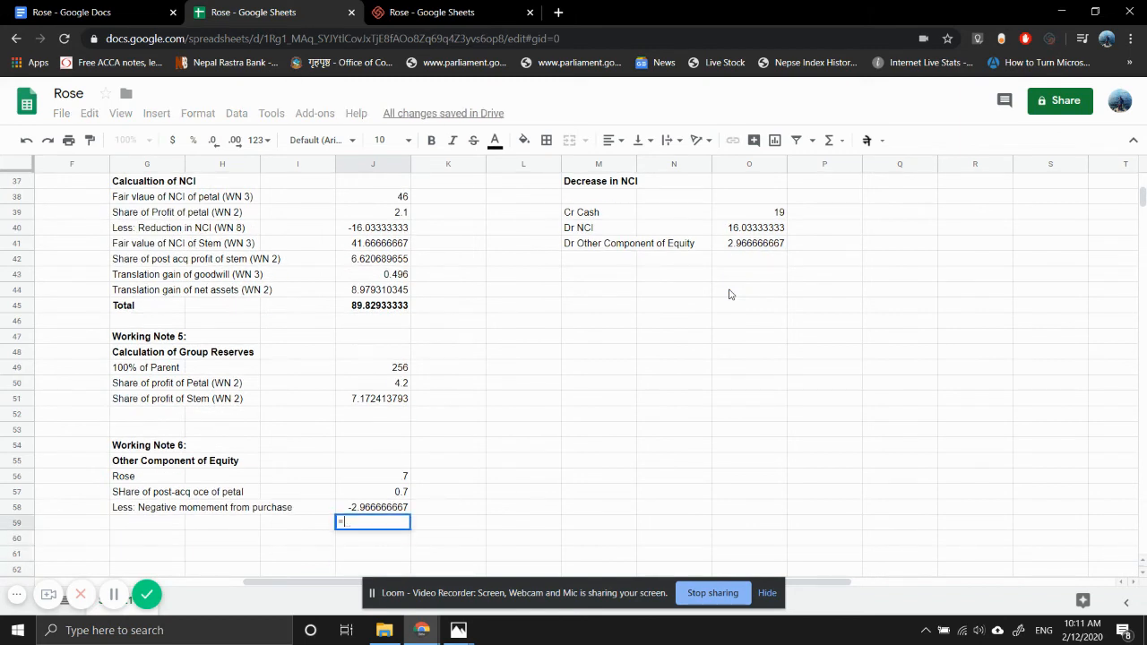
text(sum)
key(Tab)
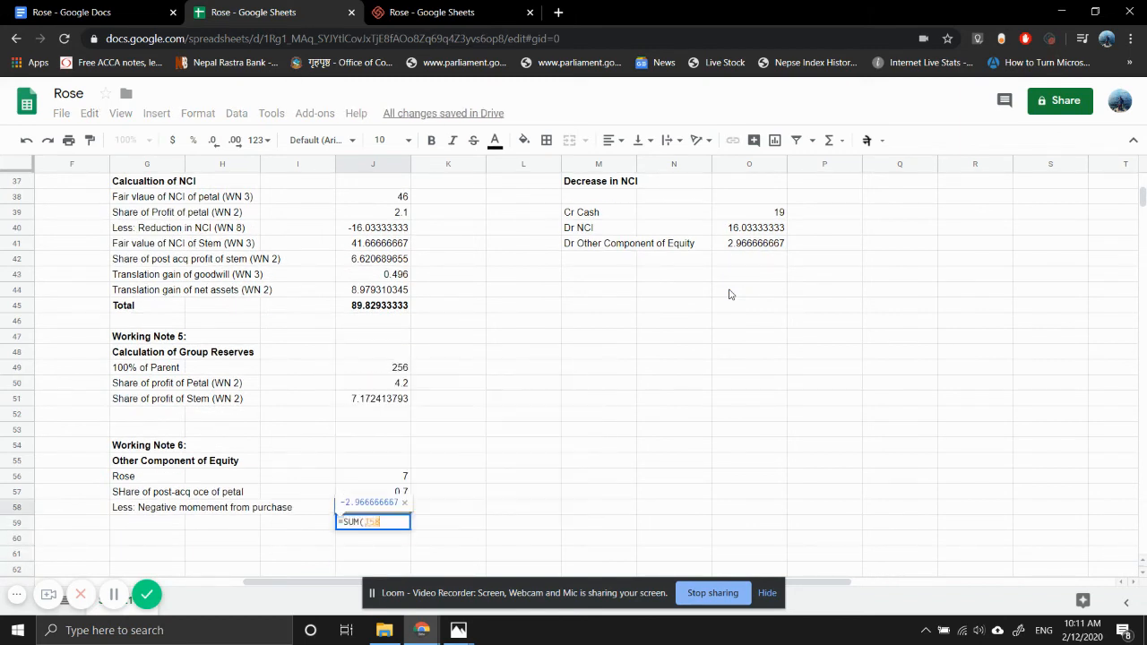
key(shift+Up)
key(shift+Up)
key(Return)
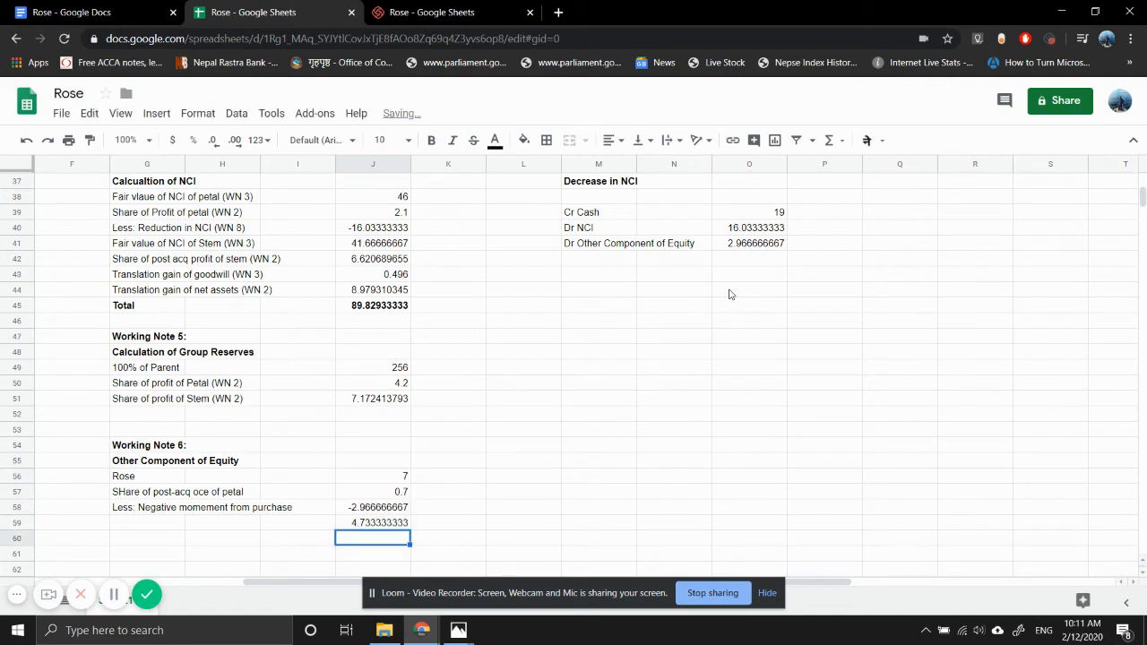
- Enter the label "Total" in G59 for the Working Note 6 sum
key(Up)
key(Left)
key(Left)
key(Left)
text(T)
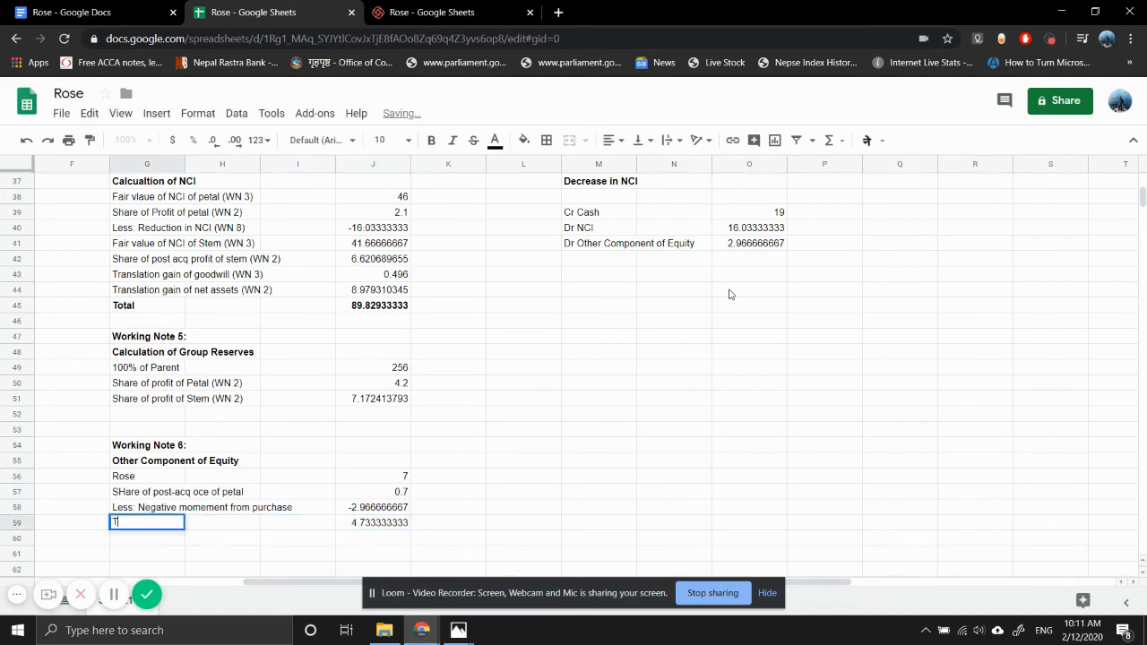
text(ota)
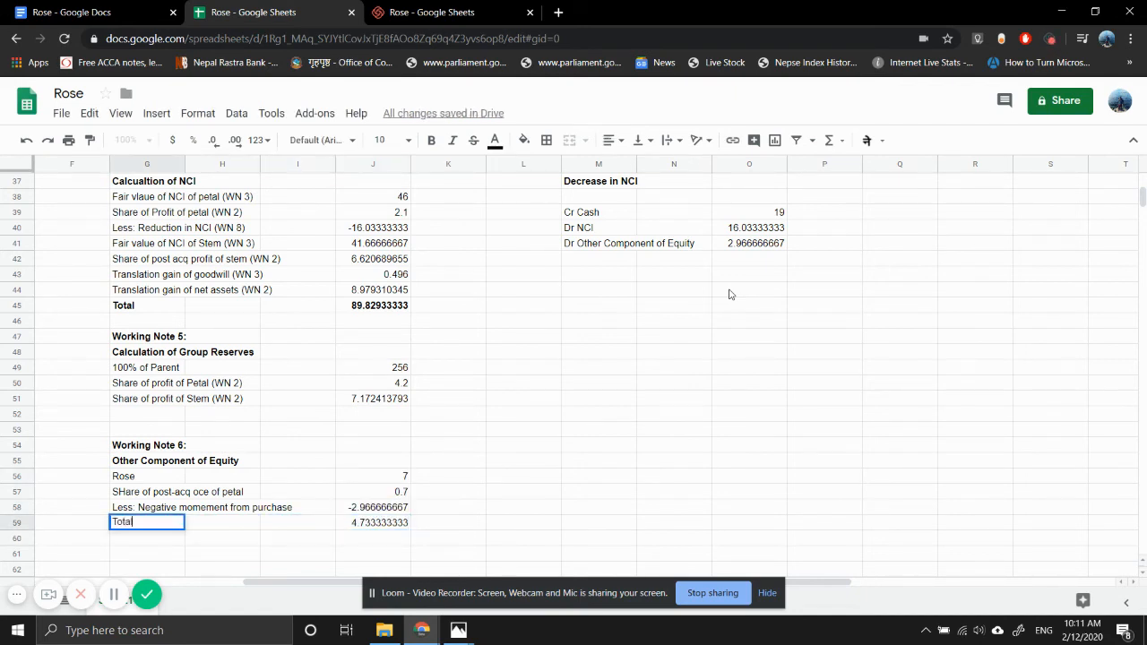
text(l)
key(Return)
- Copy the "Total" label from G59 to G52 beneath the Working Note 5 entries
key(Up)
key(ctrl+c)
key(Up)
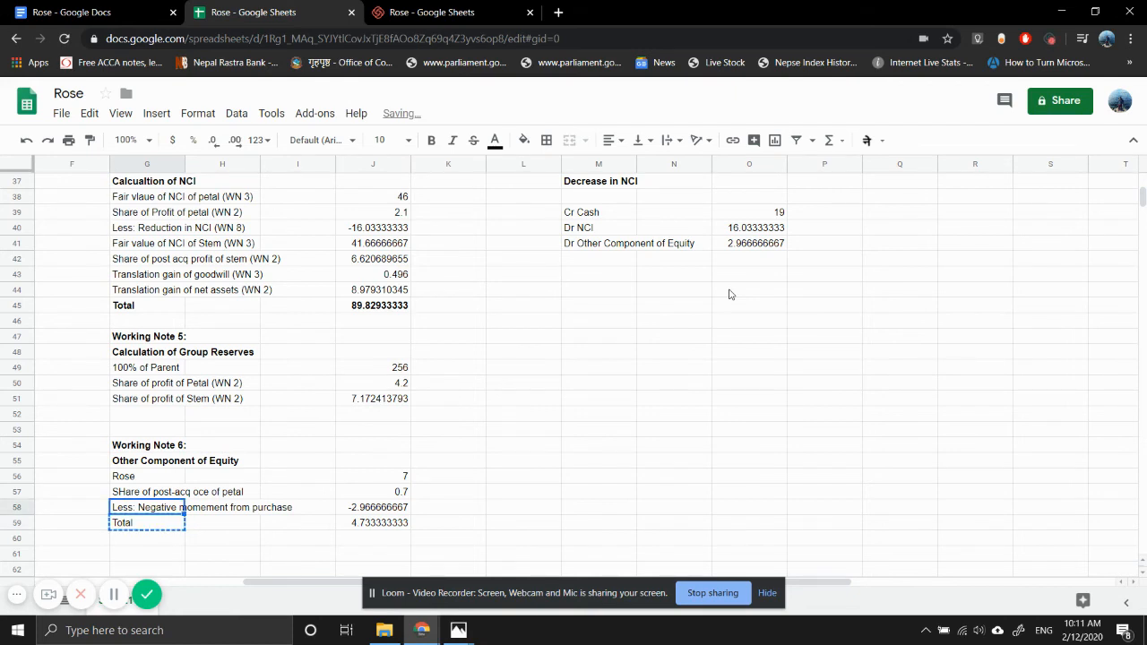
key(Up)
key(Up)
key(Up)
key(Up)
key(Up)
key(Up)
key(Up)
key(Down)
key(ctrl+v)
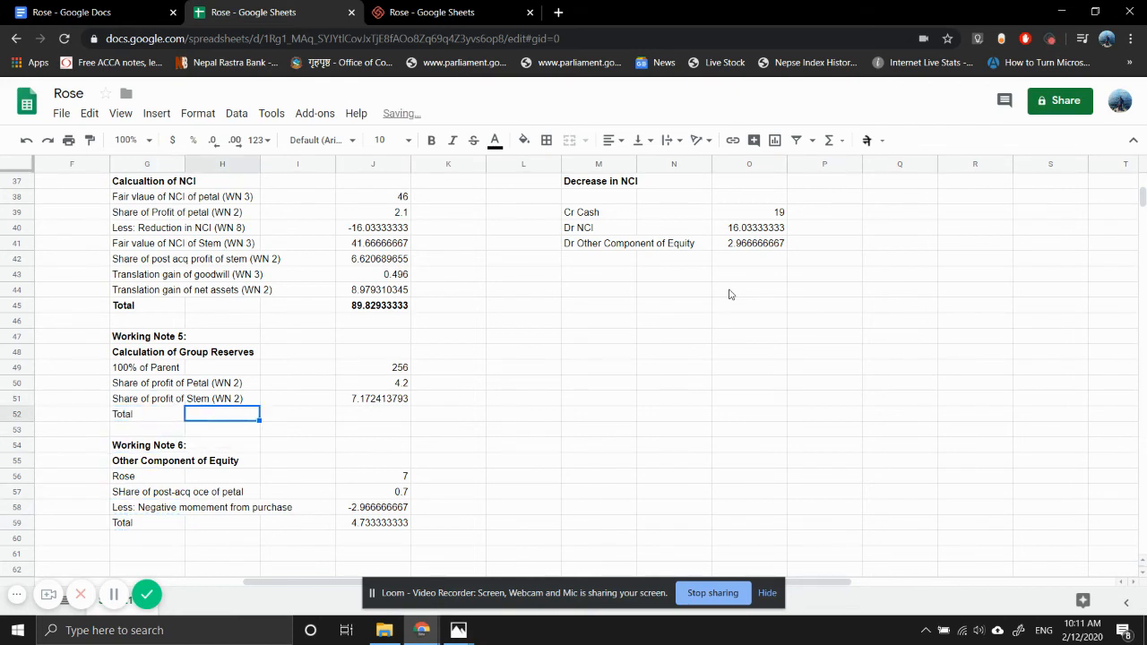
- Make the Working Note 5 total row G52:J52 bold
key(shift+Right)
key(shift+Right)
key(shift+Right)
key(ctrl+b)
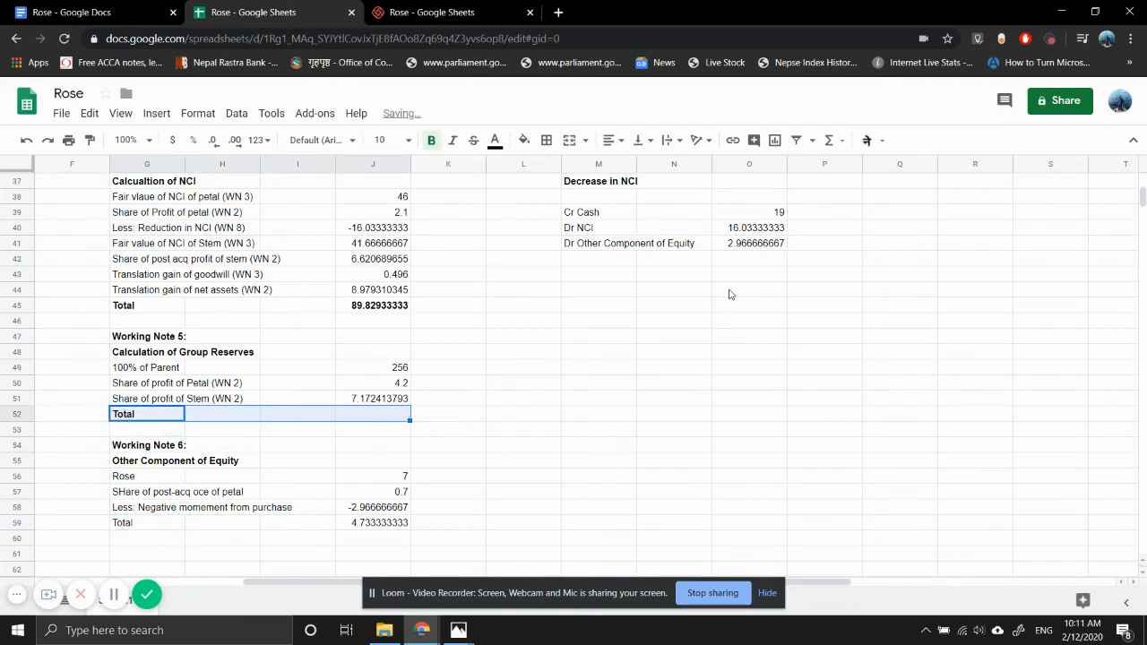
- Sum the group reserves figures J49:J51 in J52
key(Right)
key(Right)
key(Right)
text(=SUM()
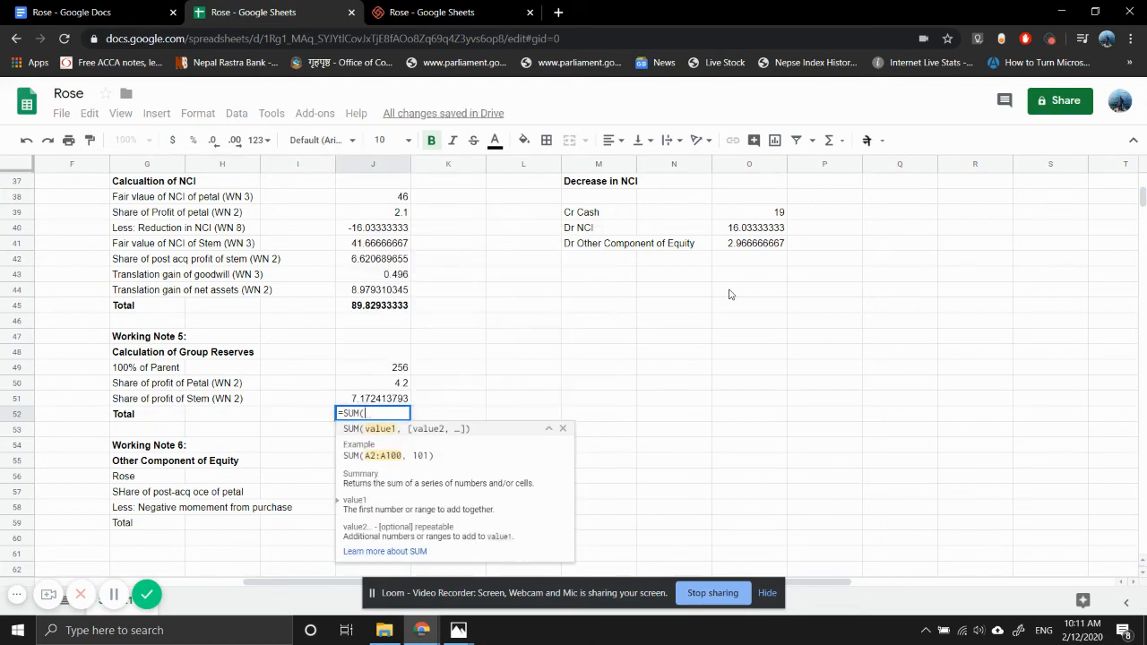
key(Up)
key(shift+Up)
key(shift+Up)
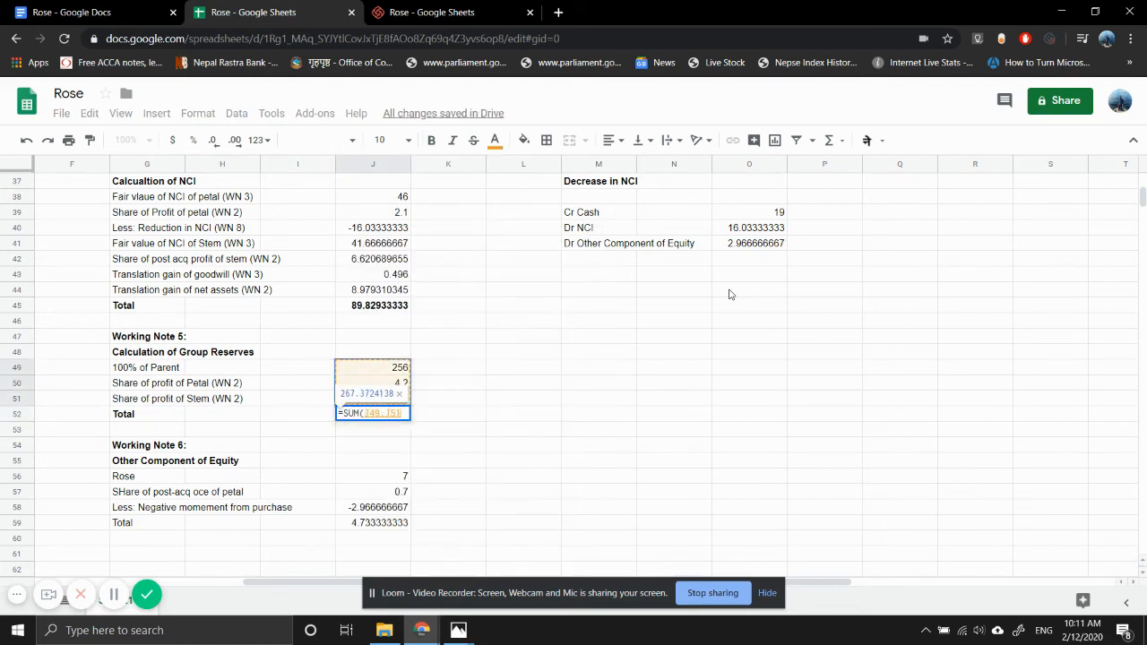
key(Return)
- Make the Working Note 6 total row G59:J59 bold
key(Down)
key(Down)
key(Down)
key(Down)
key(Down)
key(Down)
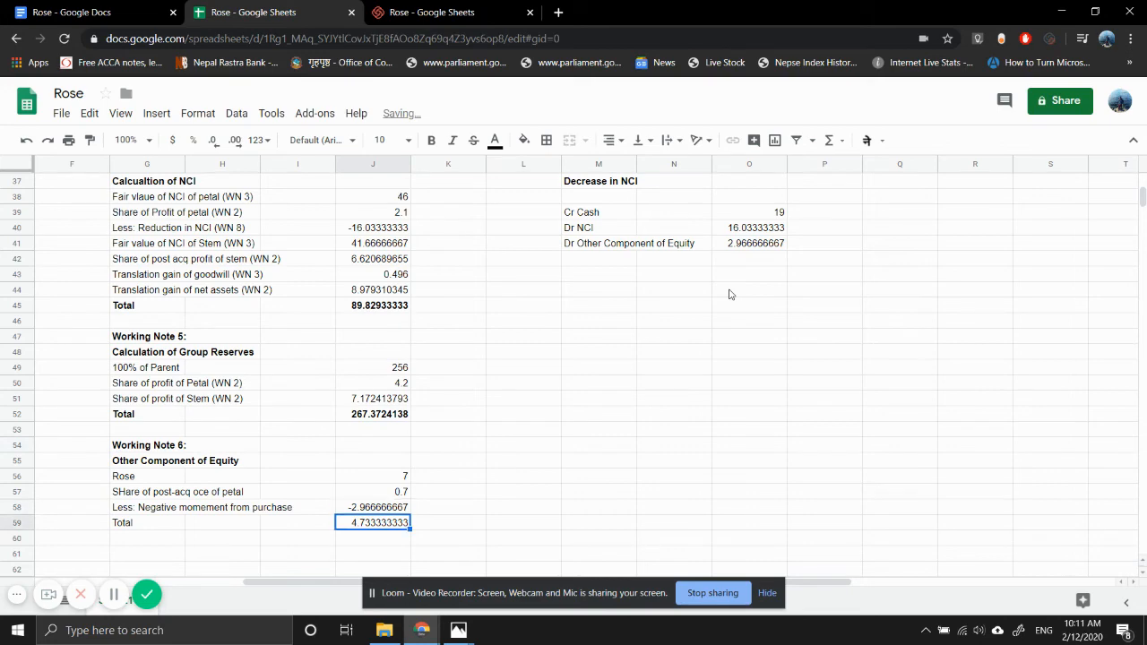
key(shift+Left)
key(shift+Left)
key(shift+Left)
key(ctrl+b)
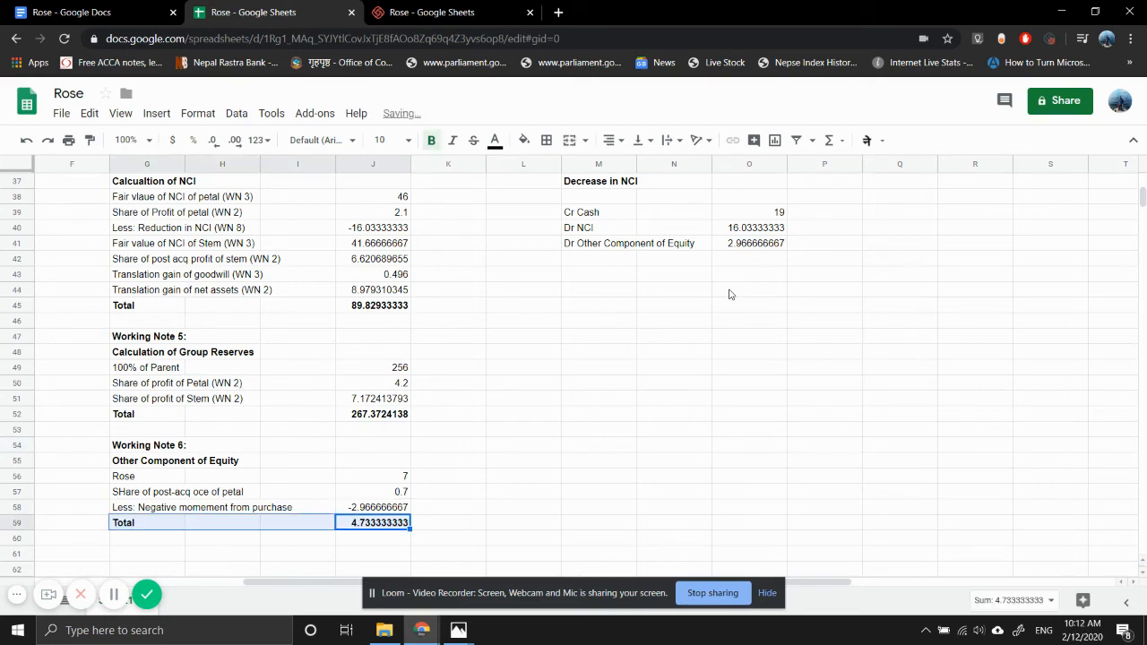
- Enter the intangible assets (Patent) figure in D5 as Petal's reporting-date patent plus excess amortisation, =J19+J20
key(Left)
key(ctrl+Left)
key(ctrl+Left)
key(ctrl+Up)
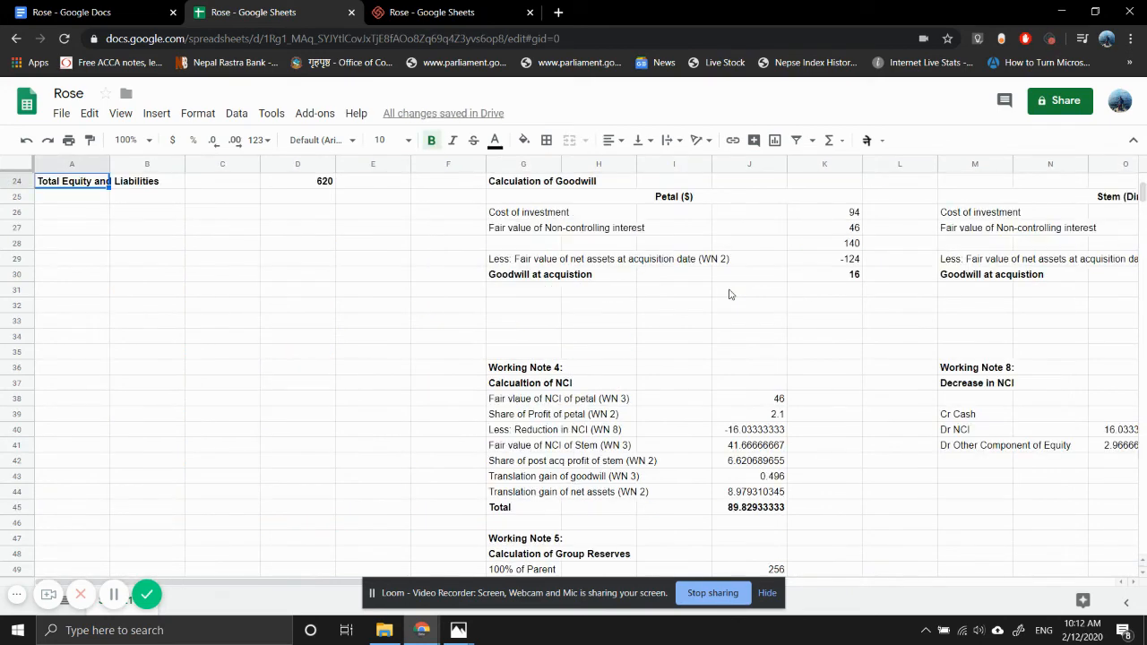
key(Right)
key(Right)
key(Right)
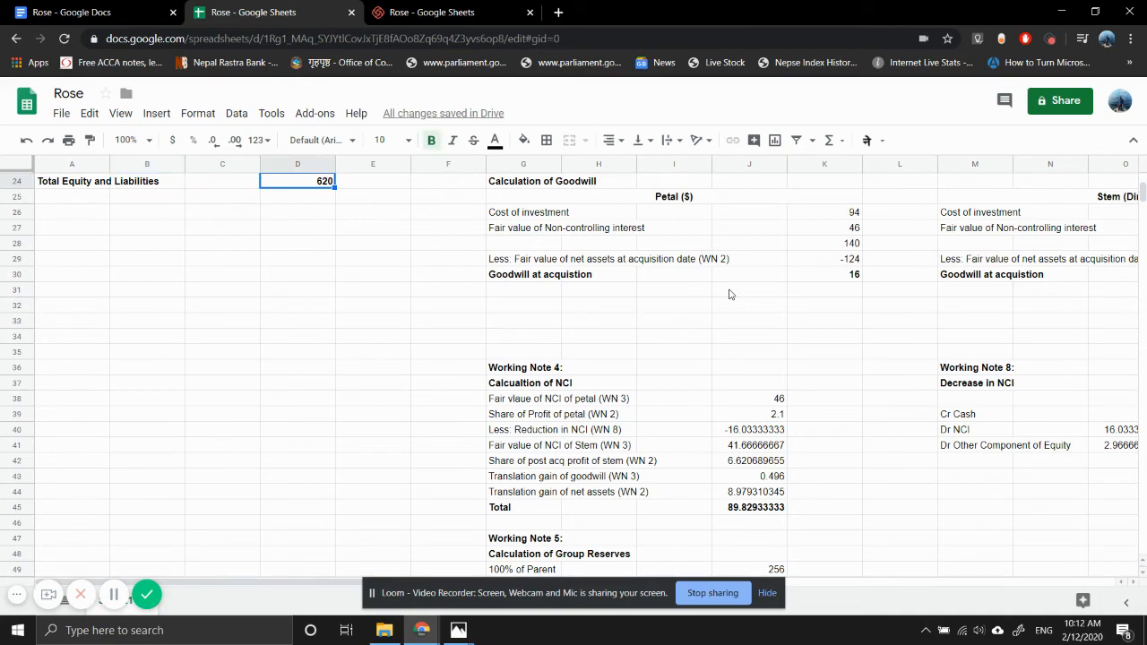
scroll(343, 256, up, 4)
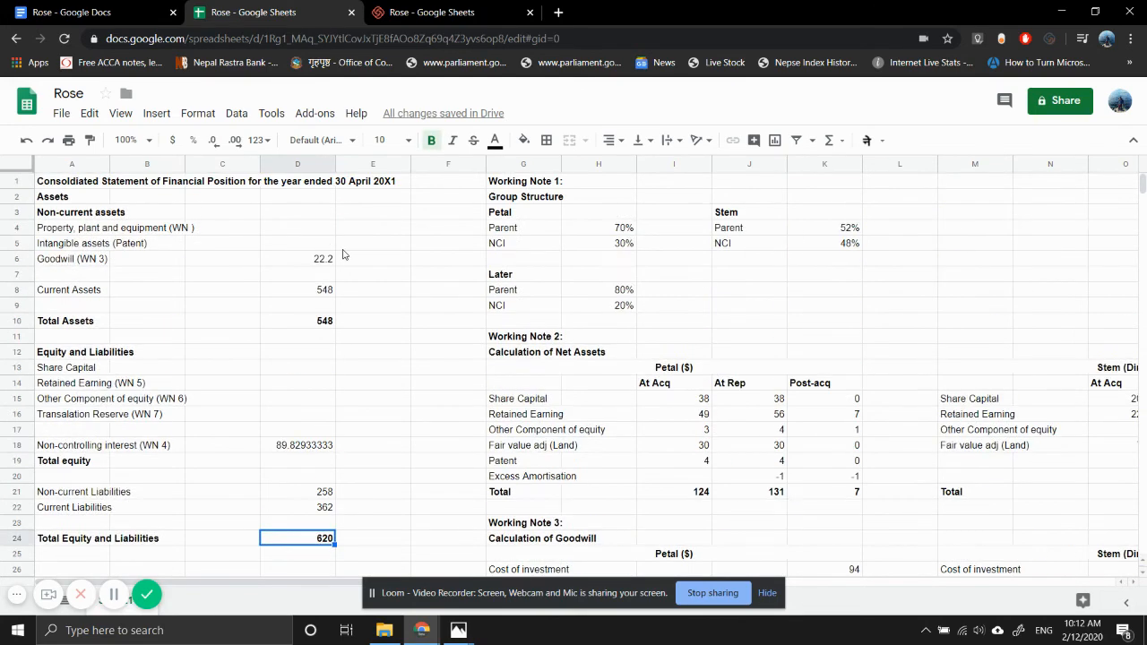
click(291, 388)
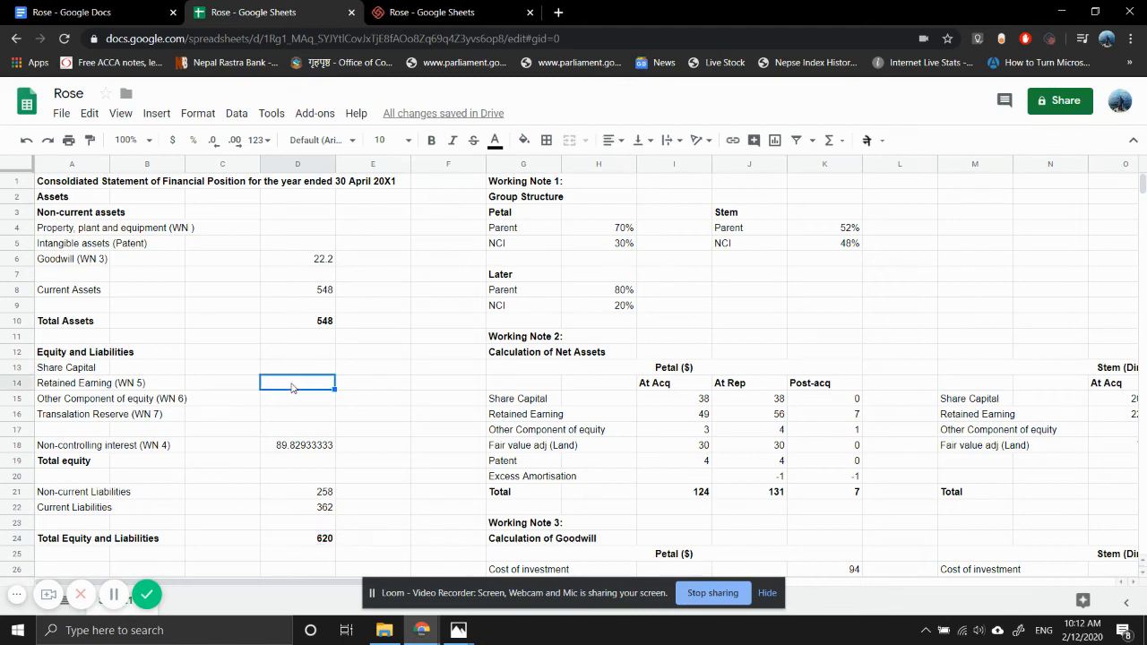
click(308, 247)
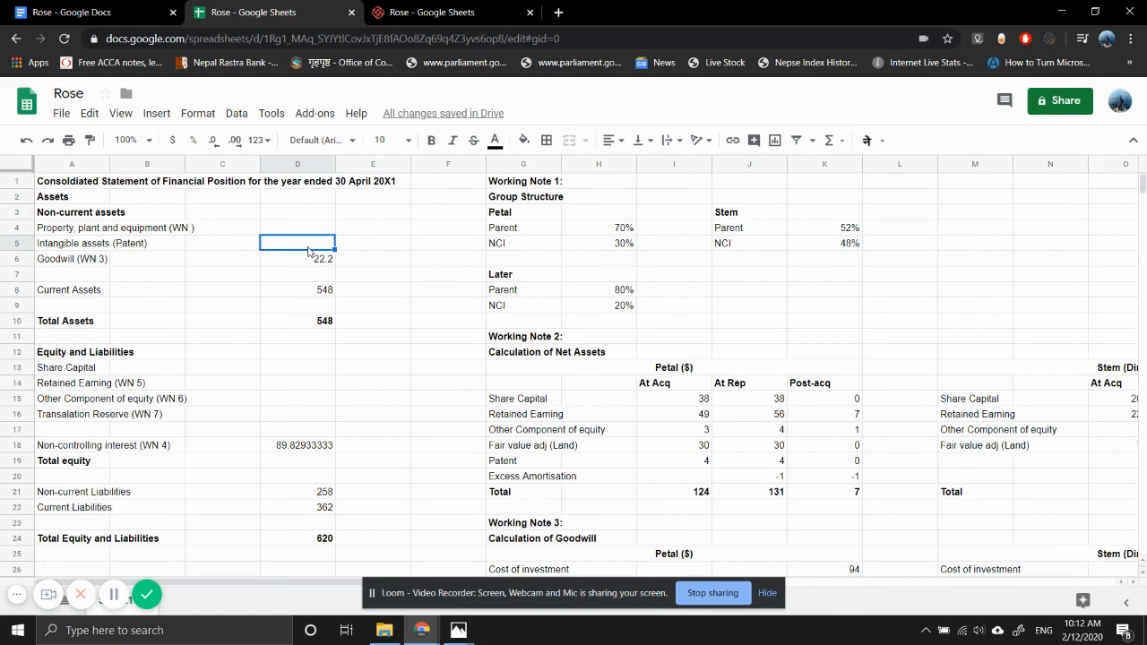
text(=)
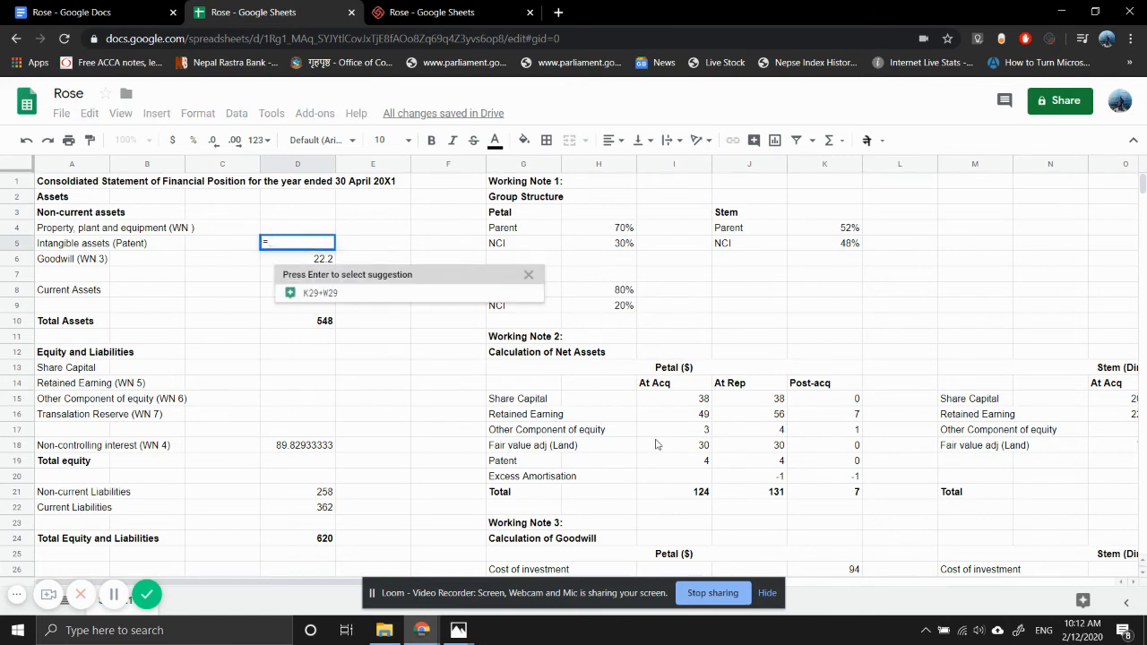
click(769, 464)
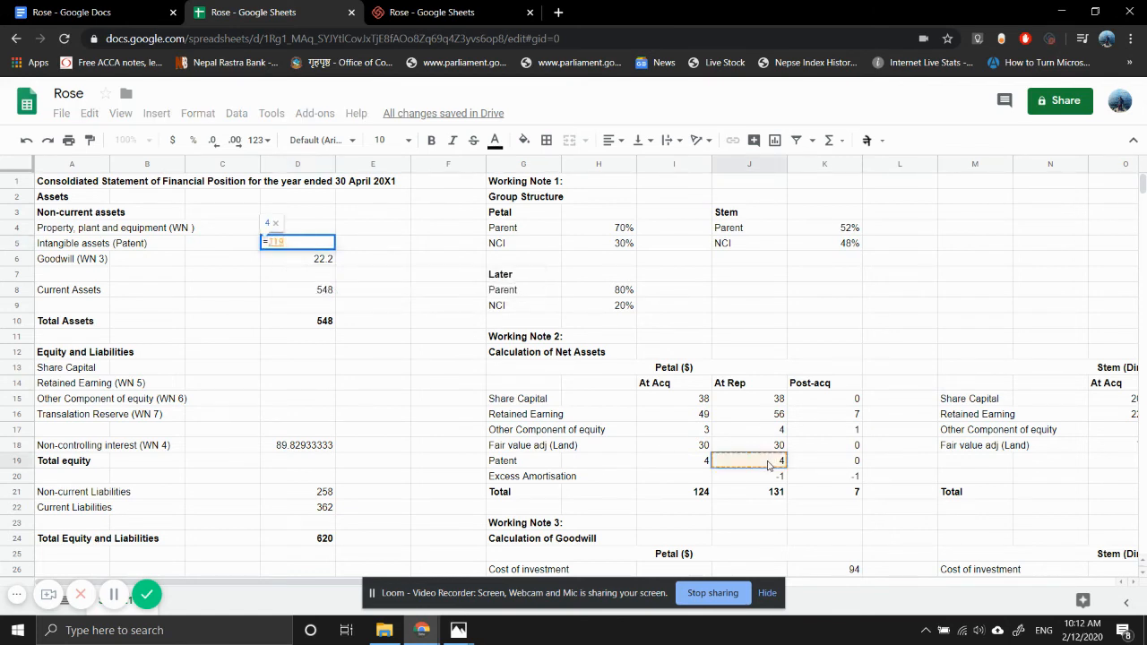
text(+)
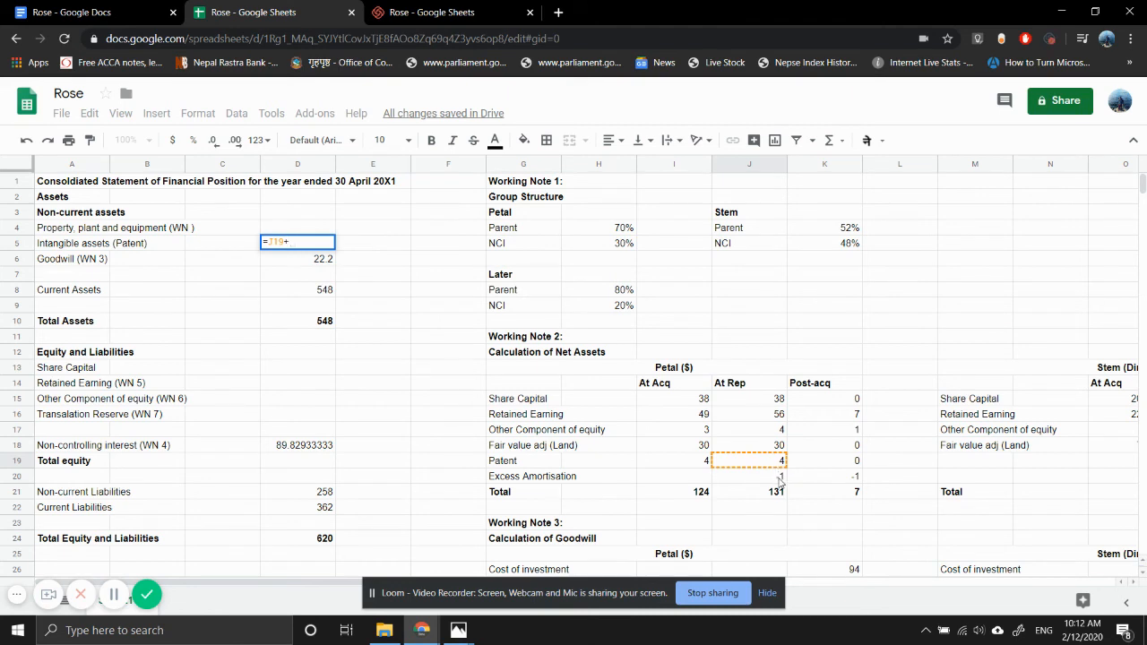
click(779, 480)
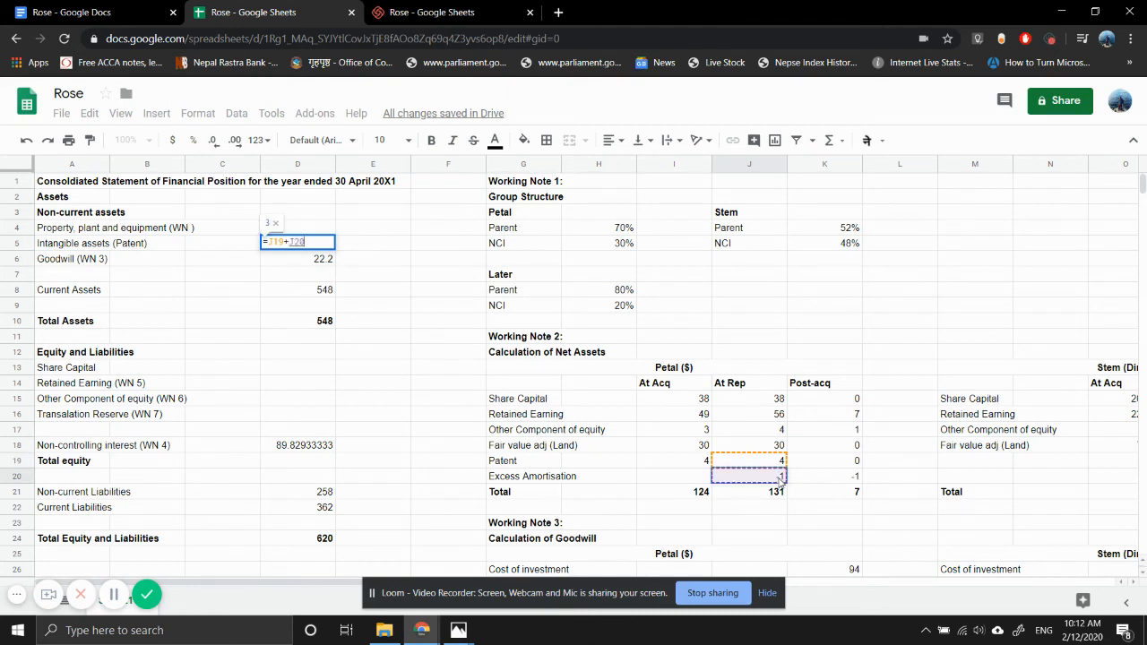
key(Return)
- Add a SUM subtotal of the non-current asset figures in D7
key(Down)
key(Down)
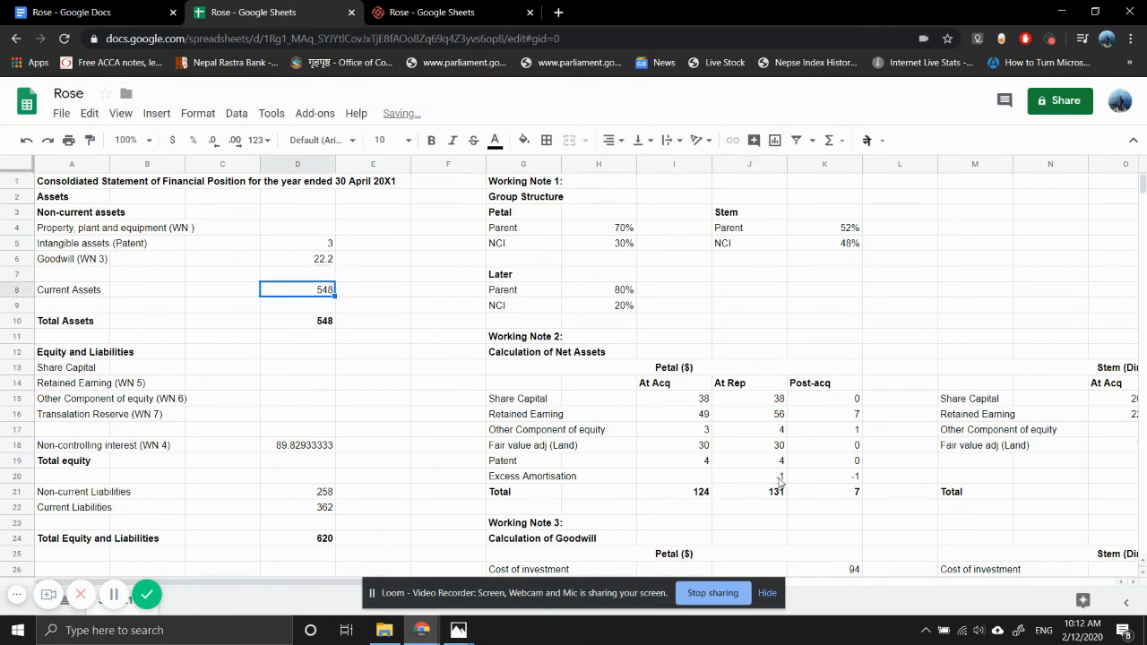
key(Up)
text(=S)
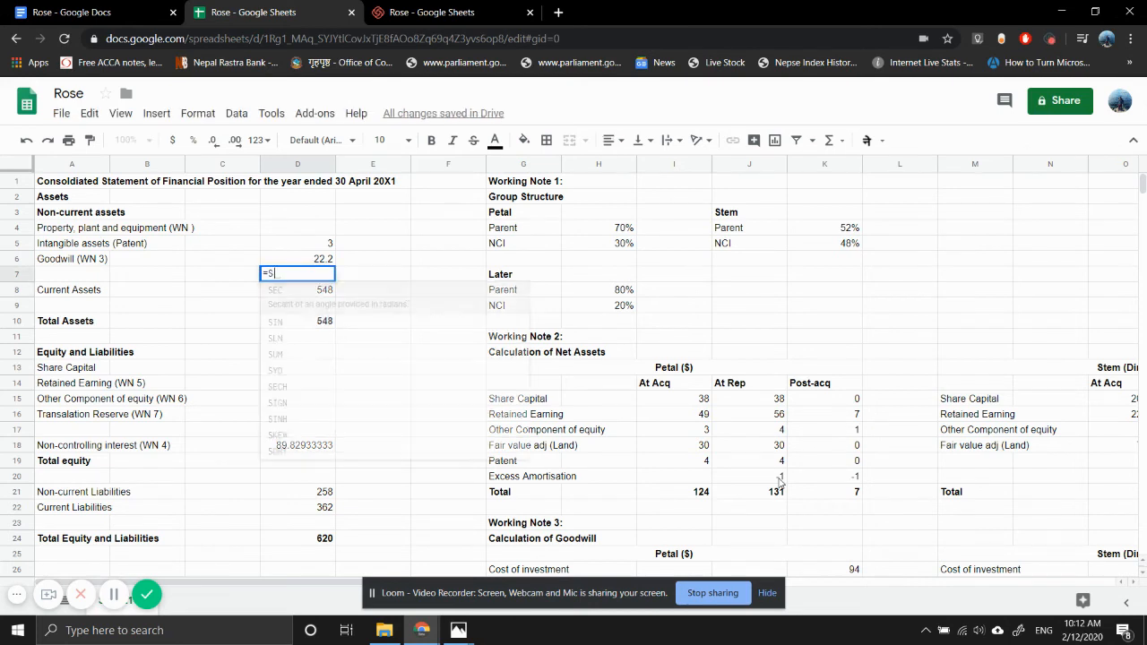
text(UM()
key(Up)
key(shift+Up)
key(shift+Up)
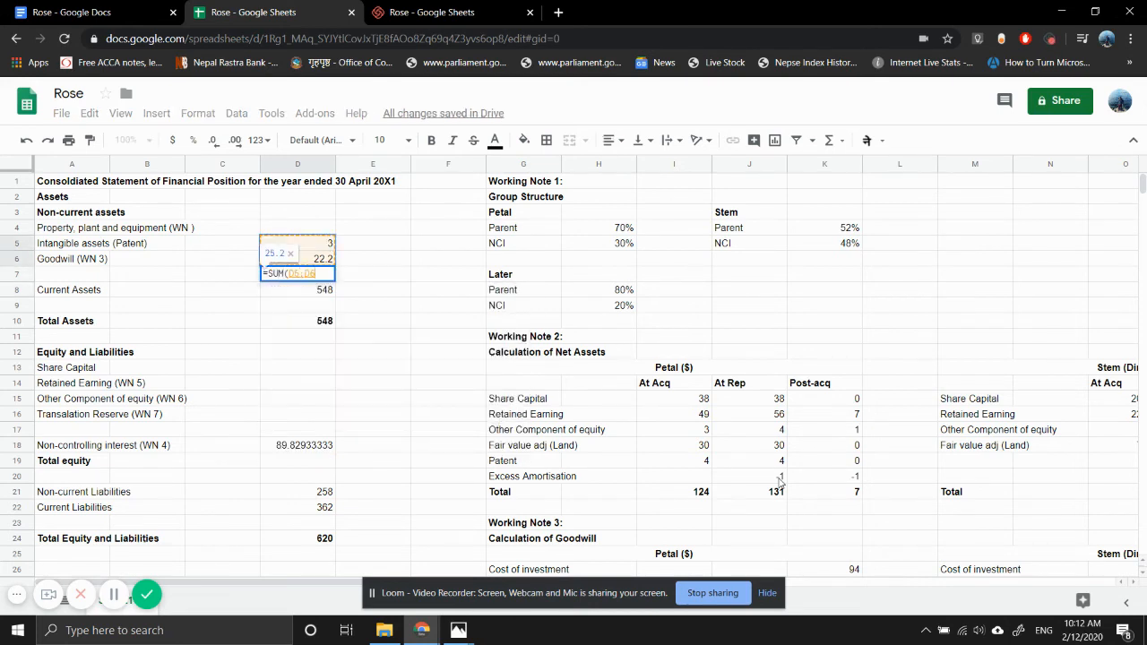
key(Return)
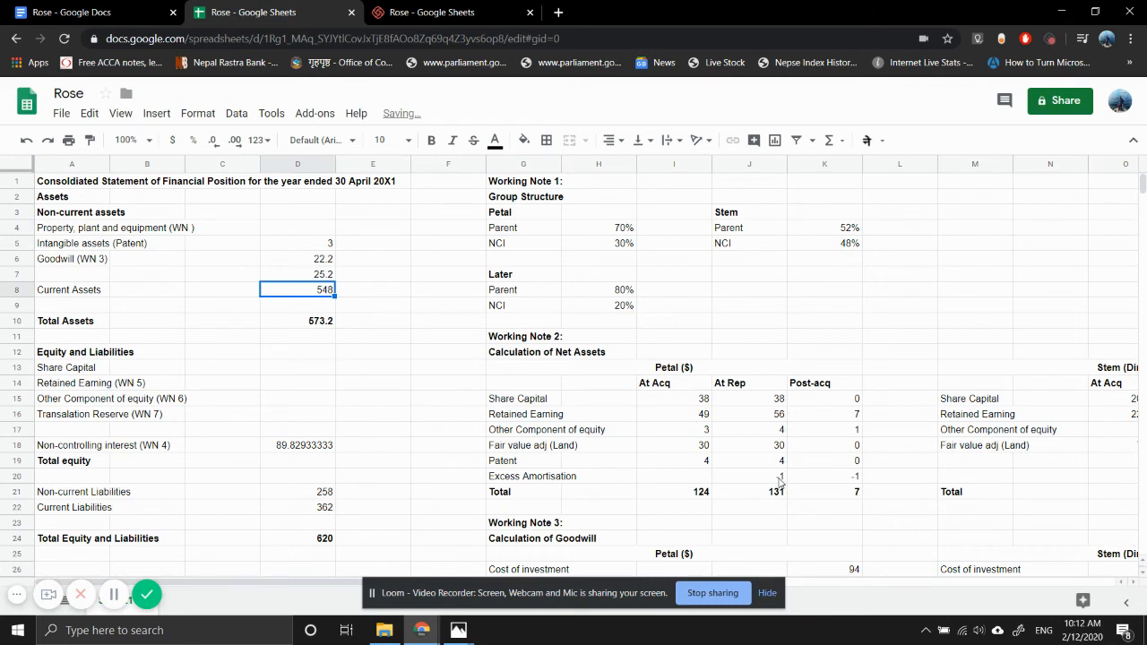
- Look up Rose's share capital in the question photo grop.jpg and enter 158 as Share Capital in D13
key(Down)
key(Down)
key(Down)
key(Down)
key(Down)
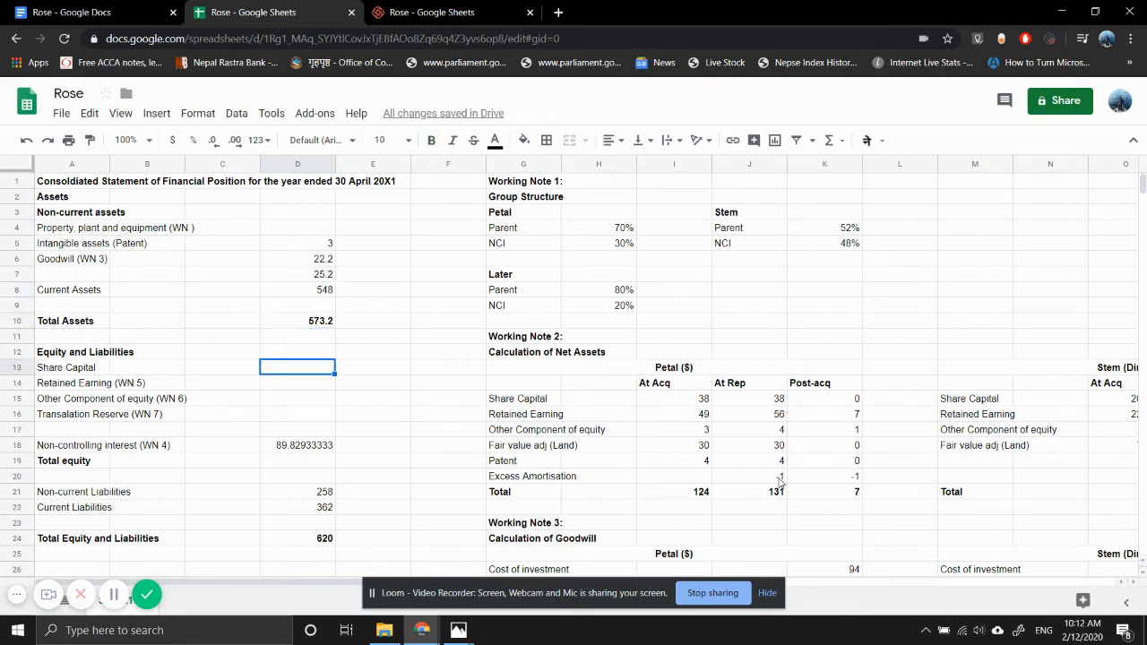
text(=)
mouse_move(460, 627)
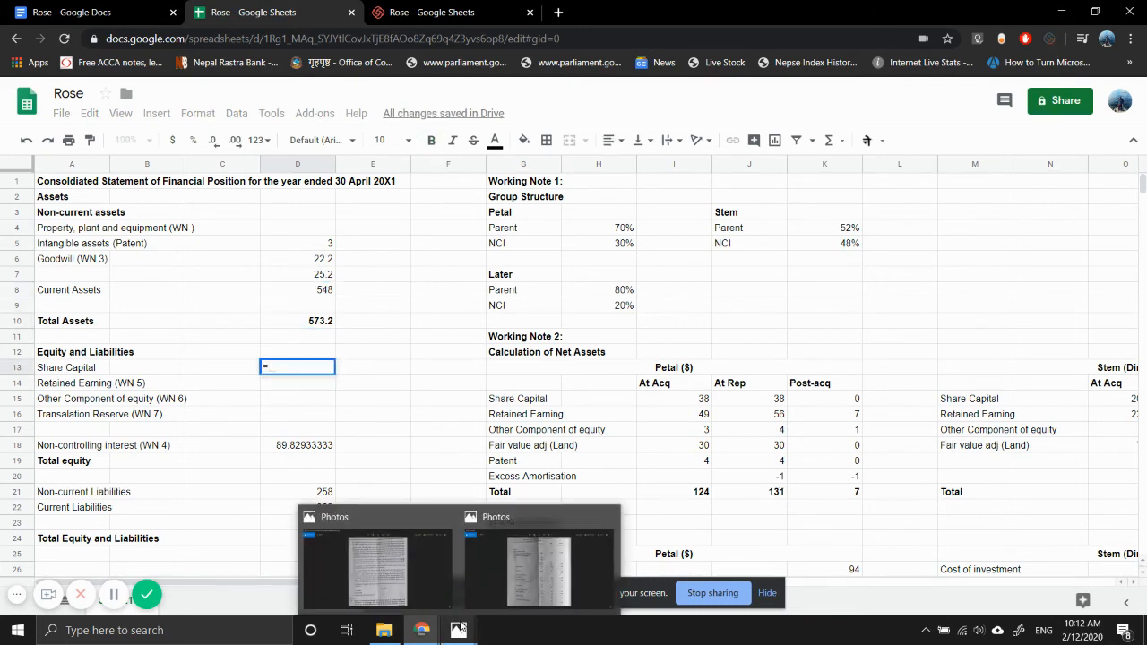
click(512, 584)
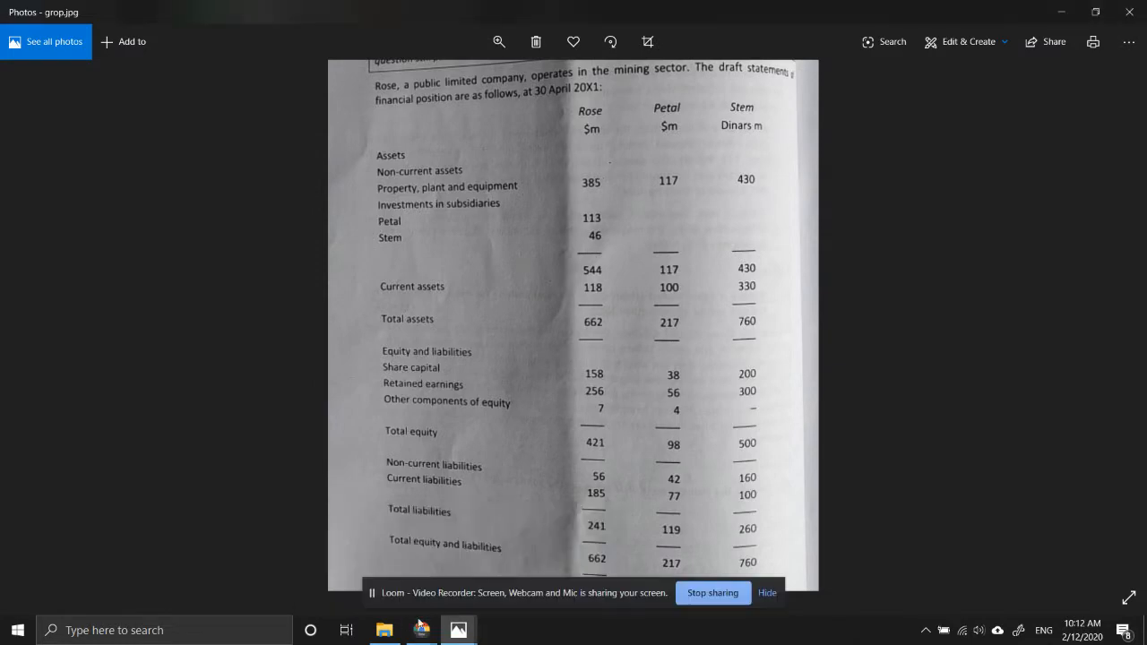
mouse_move(417, 630)
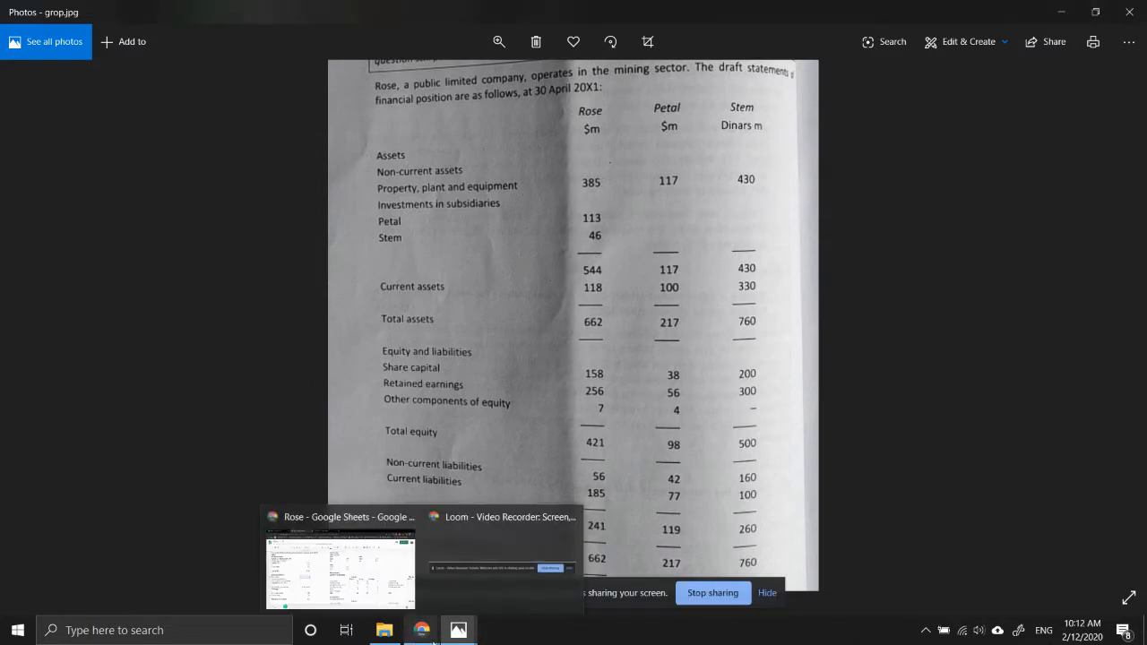
click(342, 557)
text(58)
key(Return)
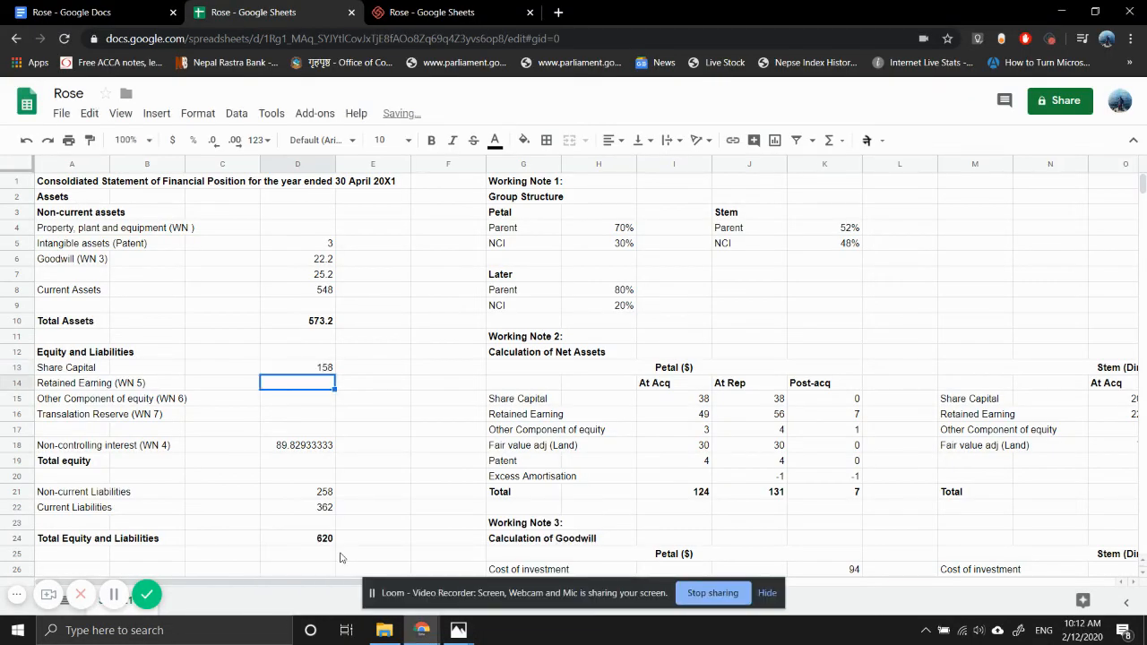
- Link Retained Earning (WN 5) in D14 to the Working Note 5 total in J52
text(=)
scroll(500, 528, down, 6)
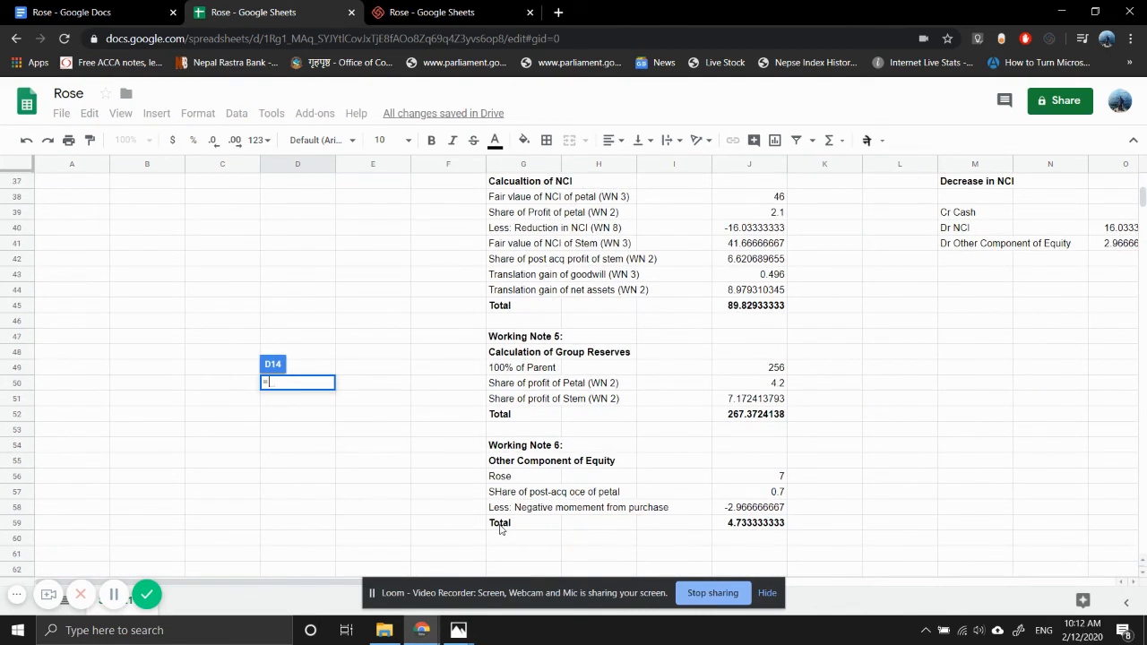
click(760, 415)
key(Return)
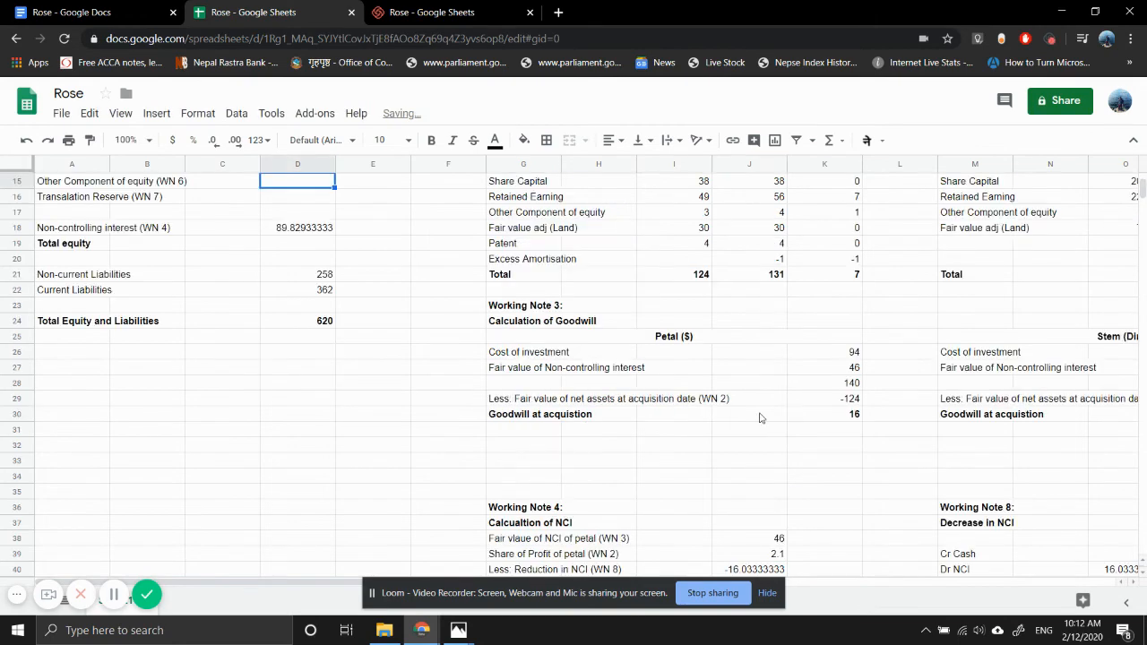
- Link Other Component of equity (WN 6) in D15 to the Working Note 6 total in J59
scroll(374, 268, up, 2)
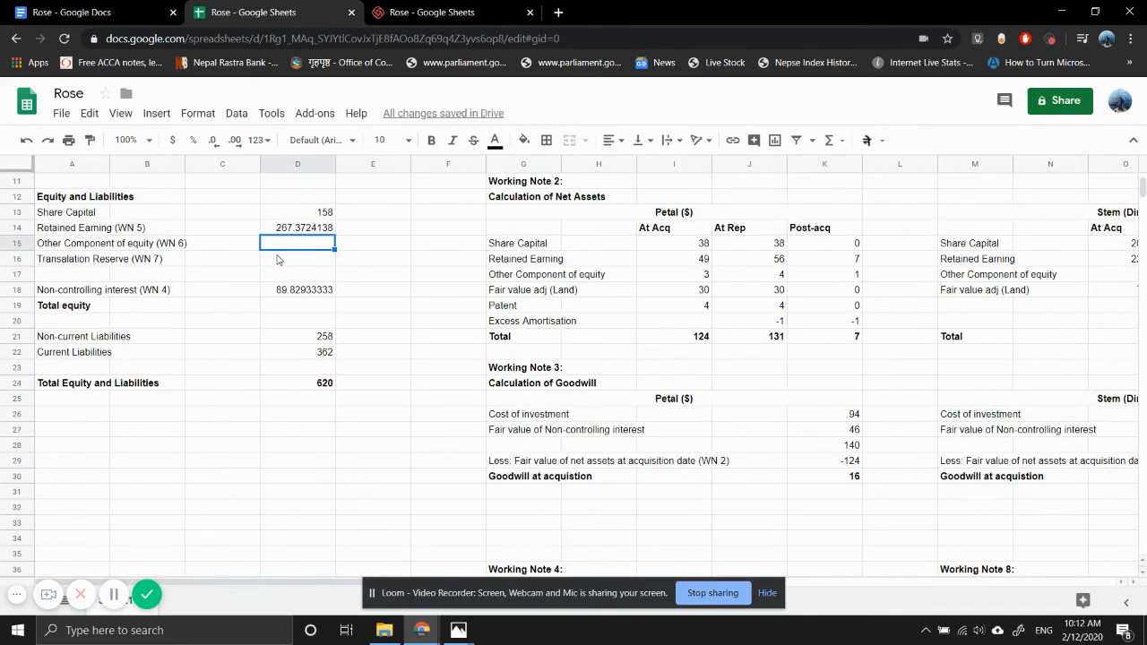
text(=)
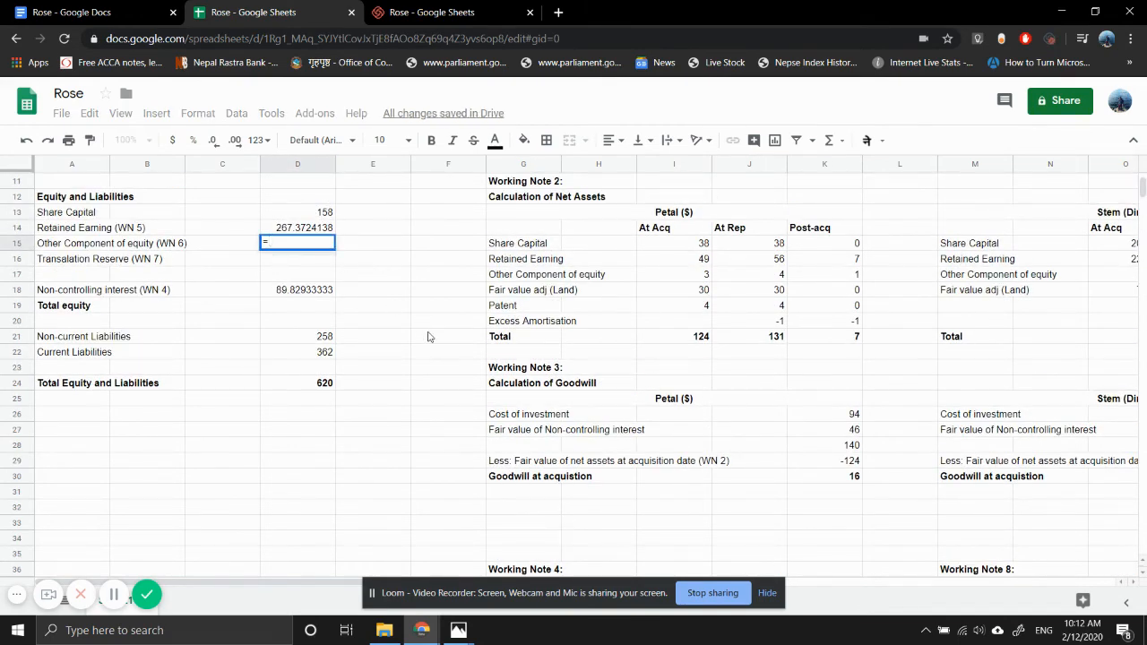
scroll(428, 336, down, 5)
scroll(429, 336, right, 2)
scroll(428, 336, down, 2)
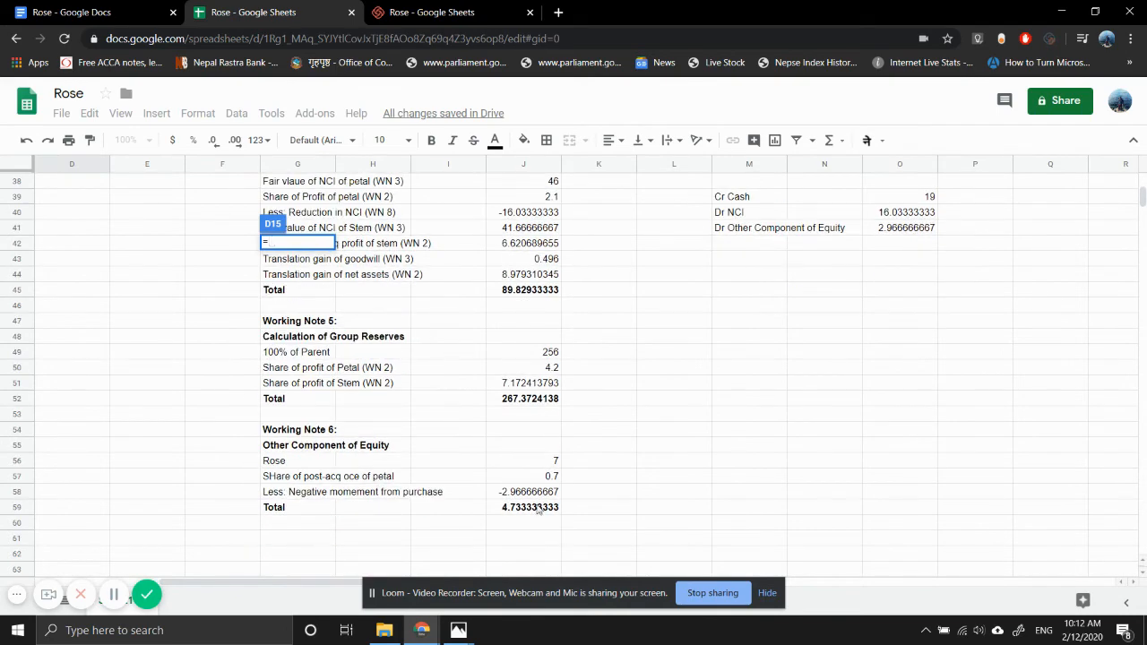
click(535, 508)
key(Return)
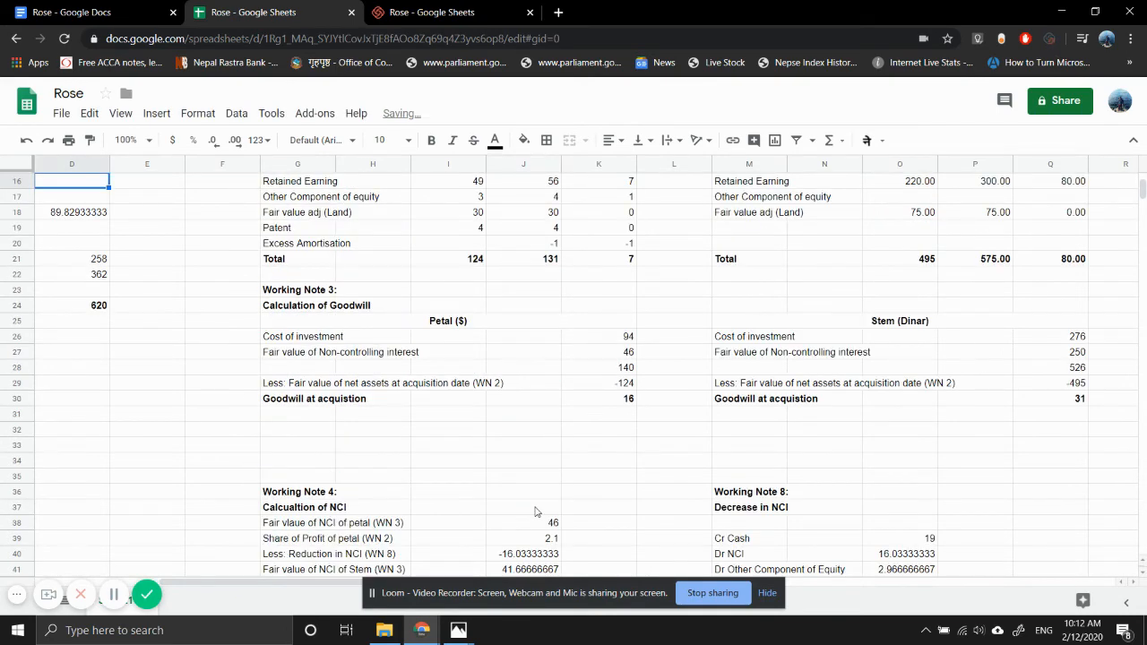
- Add the bold heading "Working Note 7:" in G61, below the Working Note 6 table
key(Down)
key(Down)
key(Down)
key(Down)
key(Down)
key(Down)
key(Down)
key(Down)
key(Down)
key(Down)
key(Down)
key(Down)
key(Down)
key(Down)
key(Down)
key(Down)
key(Down)
key(Down)
key(Down)
key(Down)
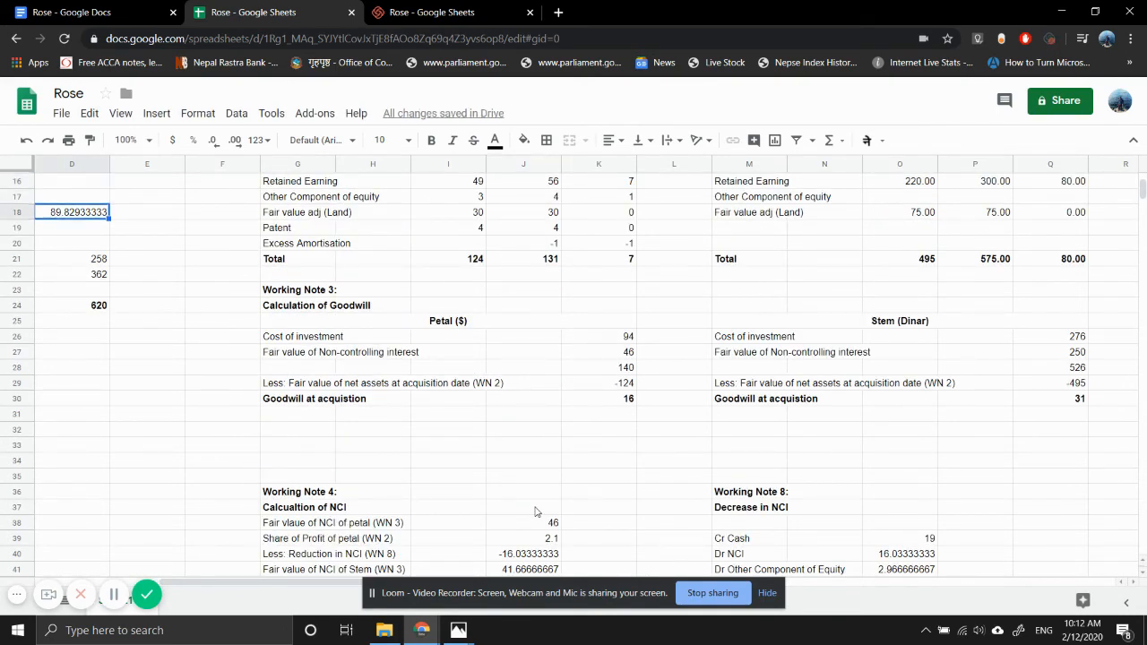
key(Down)
key(Down)
key(Down)
key(Down)
key(Down)
key(Down)
key(Down)
key(Down)
key(Down)
key(Down)
key(Down)
key(Down)
key(Down)
key(Down)
key(Down)
key(Down)
key(Down)
key(Down)
key(Down)
key(Down)
key(Right)
key(Right)
key(Right)
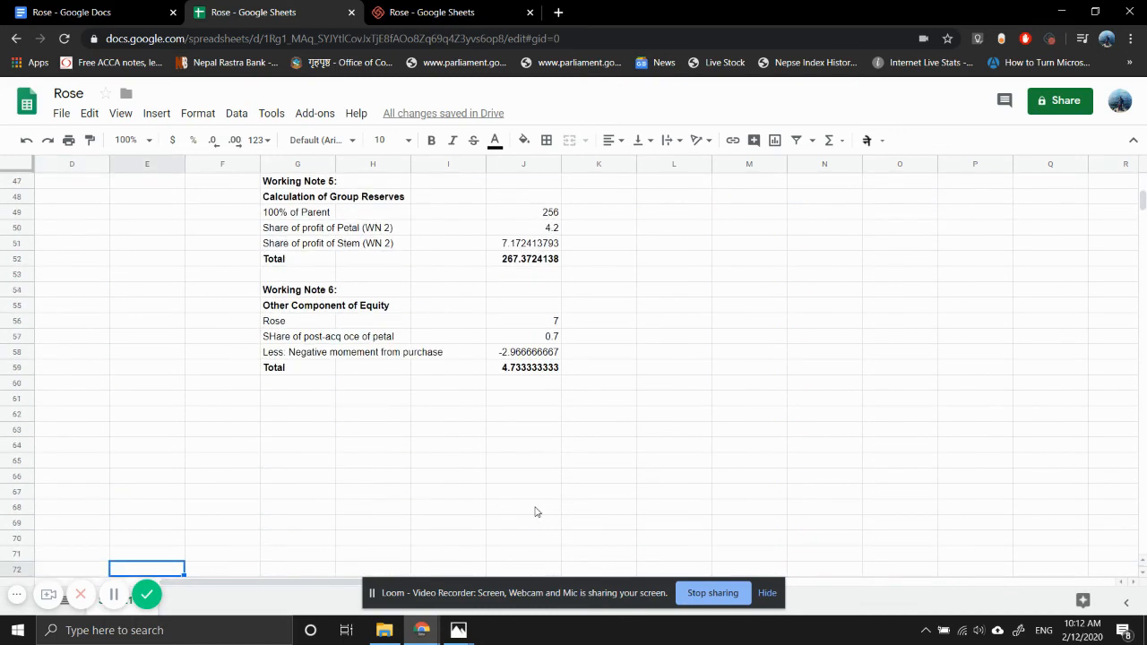
key(Up)
key(Up)
key(Up)
key(Up)
key(Up)
key(Up)
key(Up)
key(Up)
key(Up)
key(Up)
key(Up)
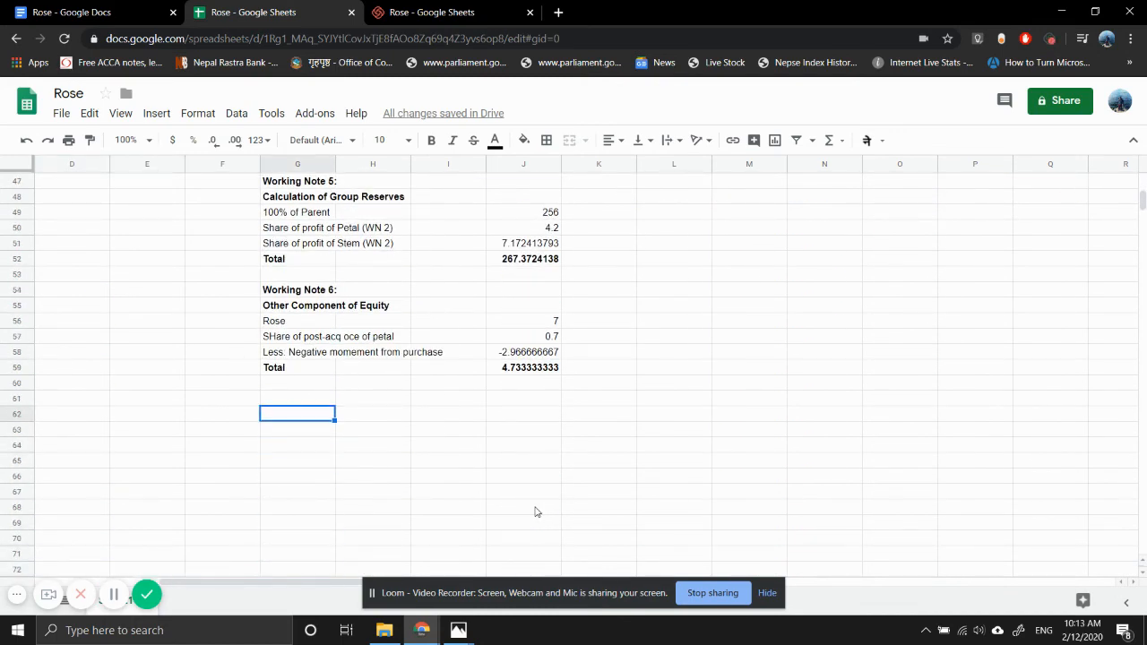
text(Wo)
key(BackSpace)
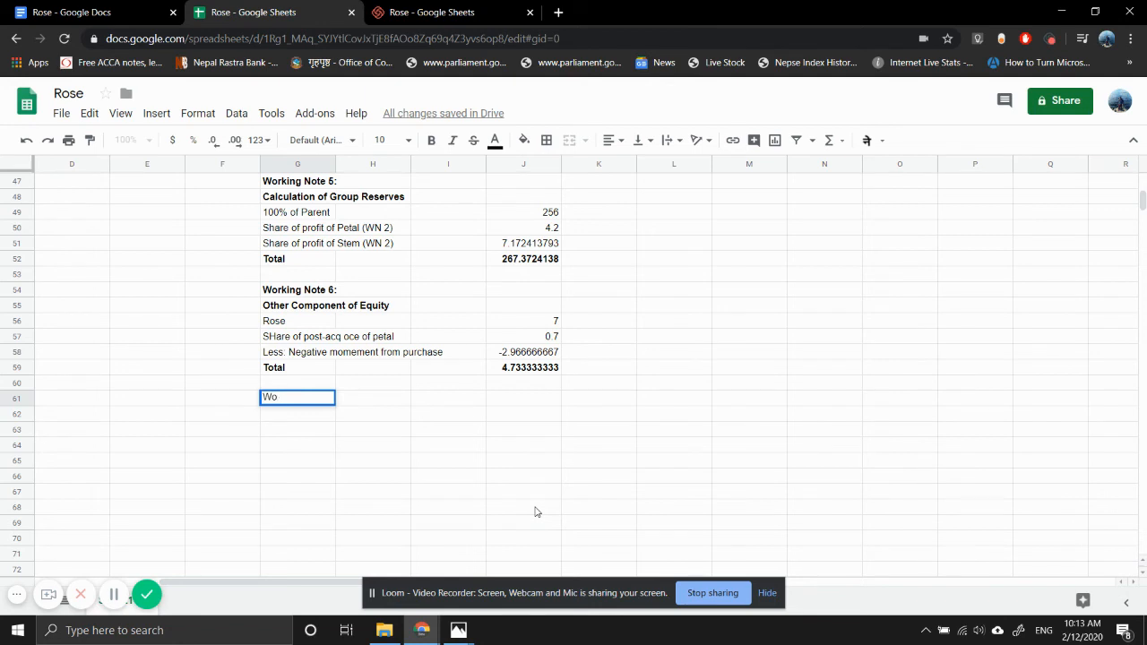
text(rking Note)
key(Return)
key(Up)
key(ctrl+b)
key(Return)
text(:)
key(Return)
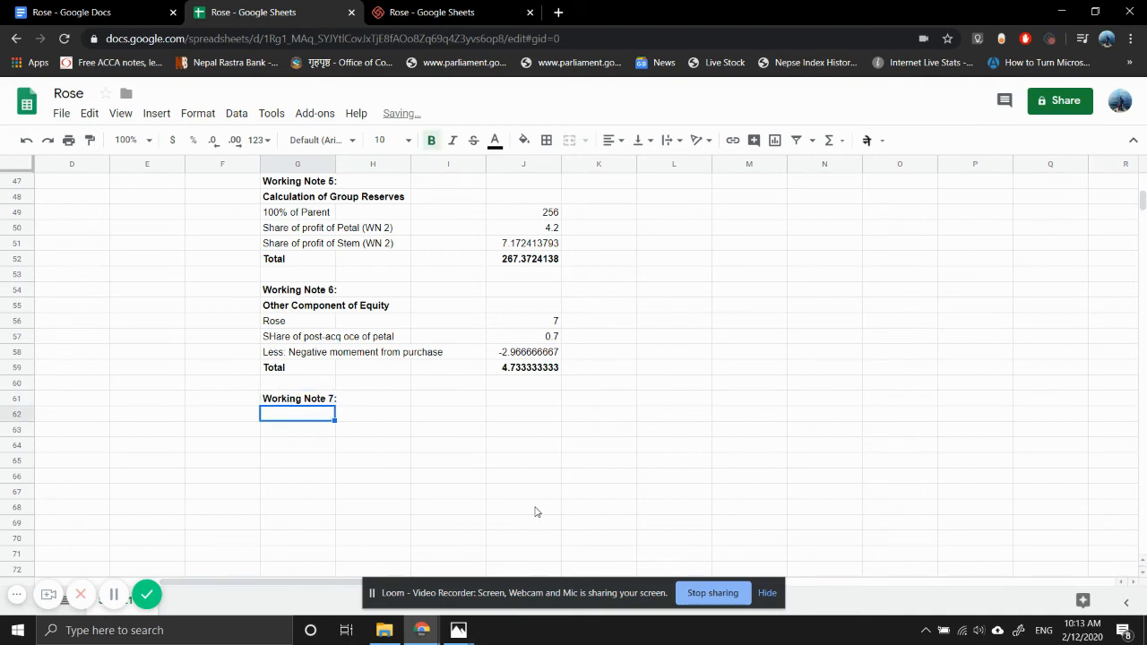
- Enter the bold subheading "Transaltion Reserve" in G62 under the Working Note 7 heading
text(Transal)
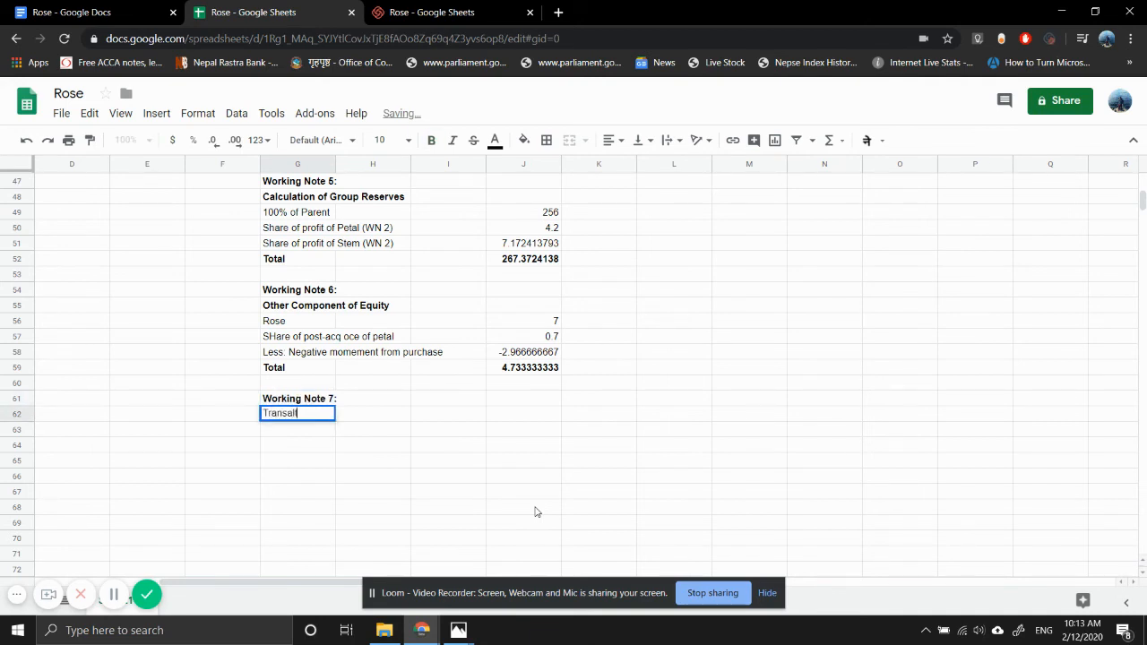
text(tion Reserv)
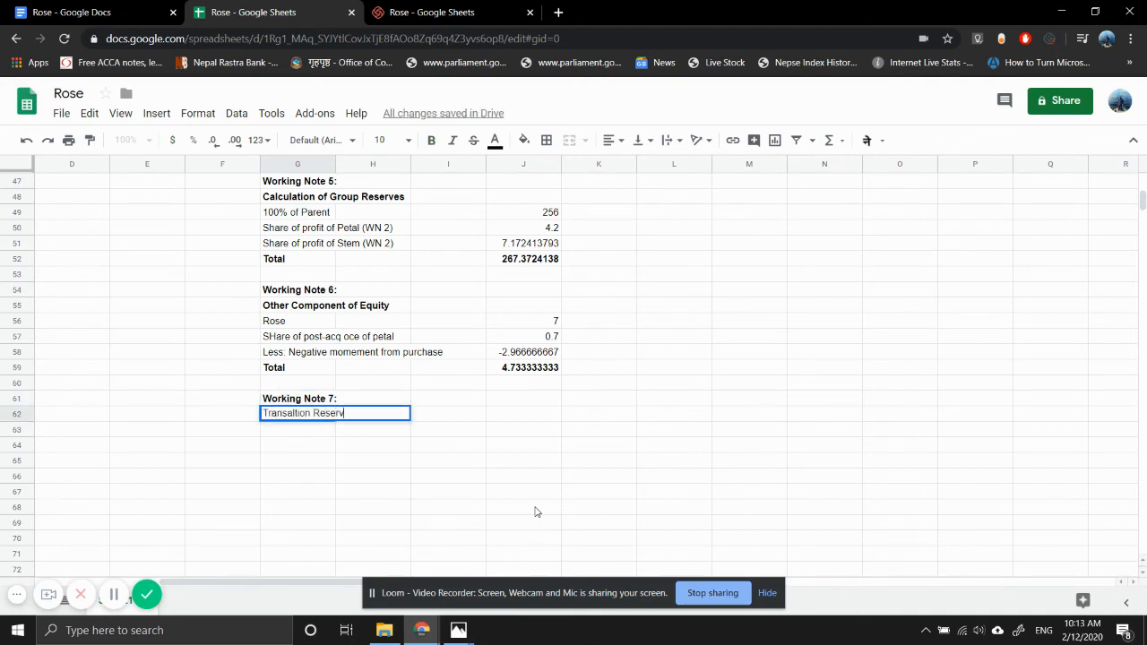
text(e)
key(Return)
key(Up)
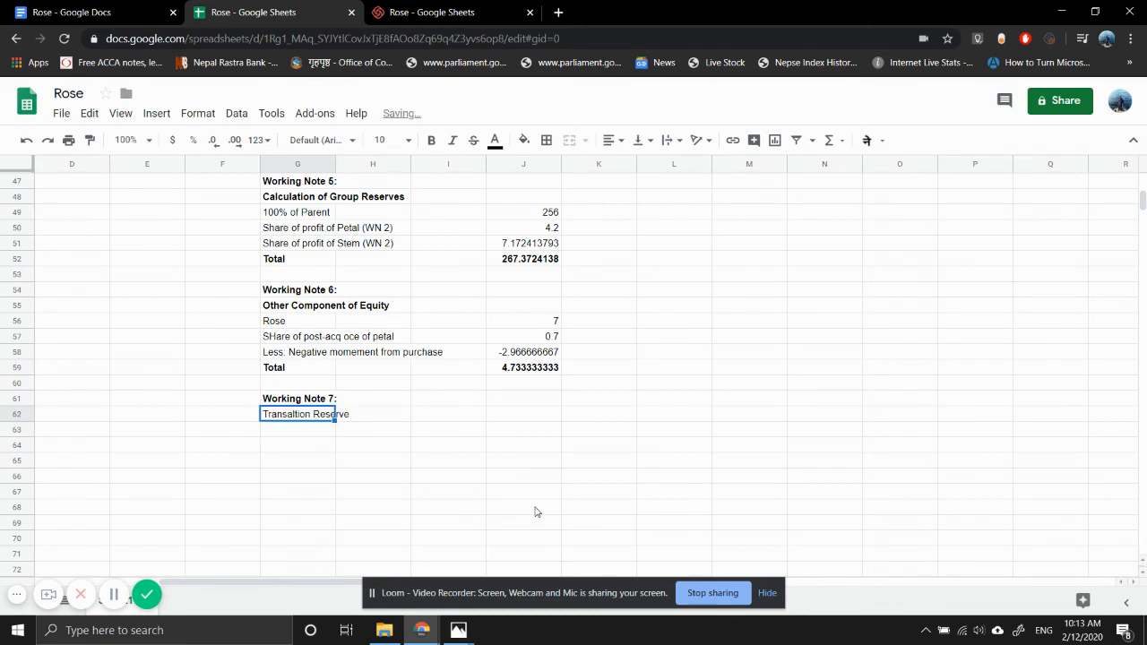
key(ctrl+b)
key(Down)
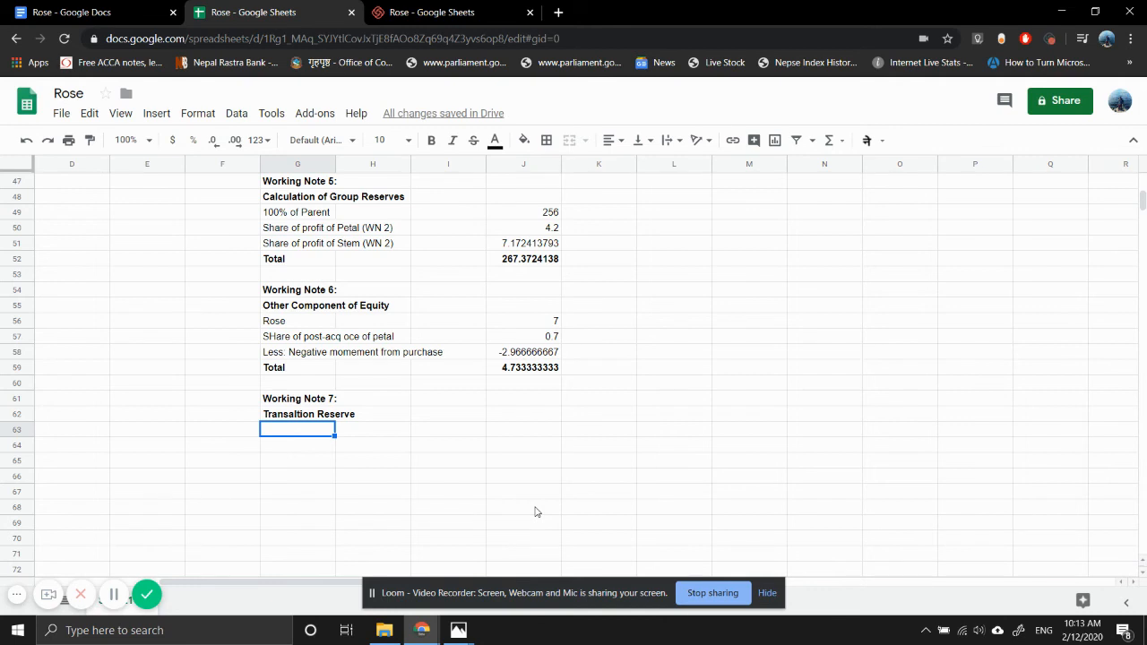
- Enter the row label "Translation gain on net assets" in G63, correcting the spelling of Translation
text(Transaltion)
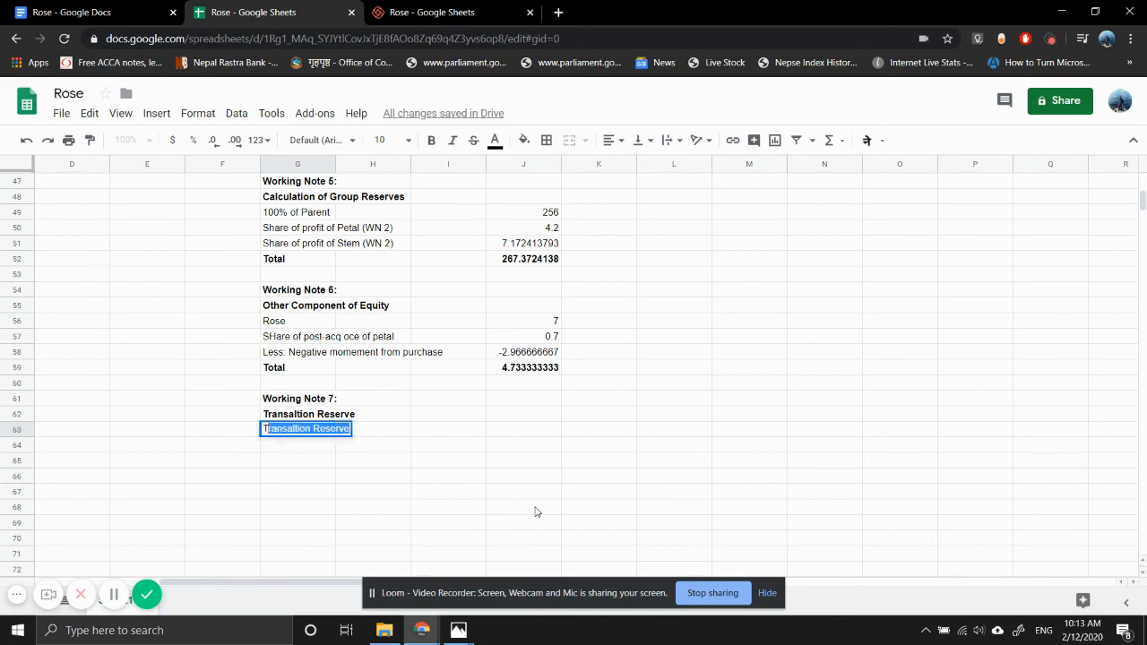
text( gain on)
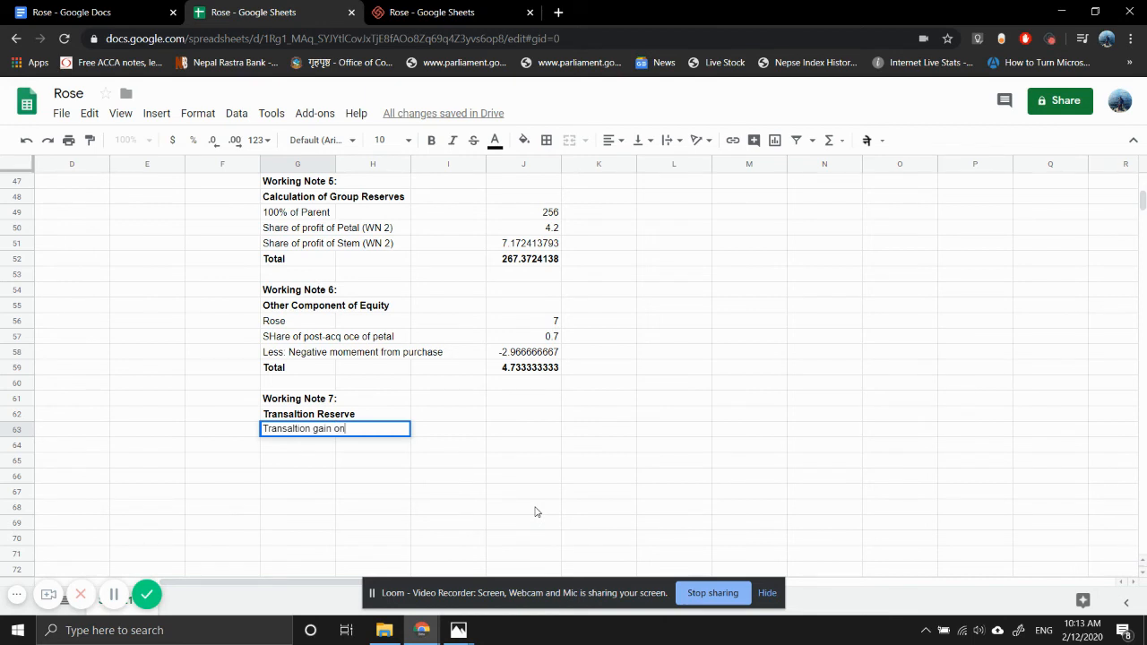
text( net asasets)
key(Return)
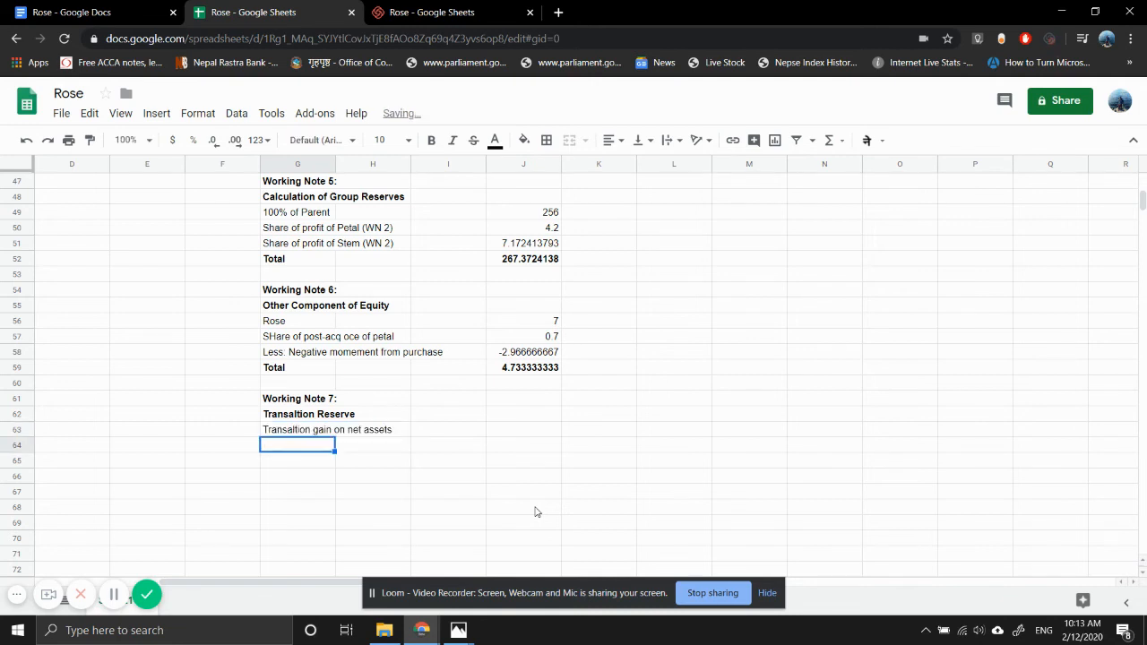
key(Up)
key(Return)
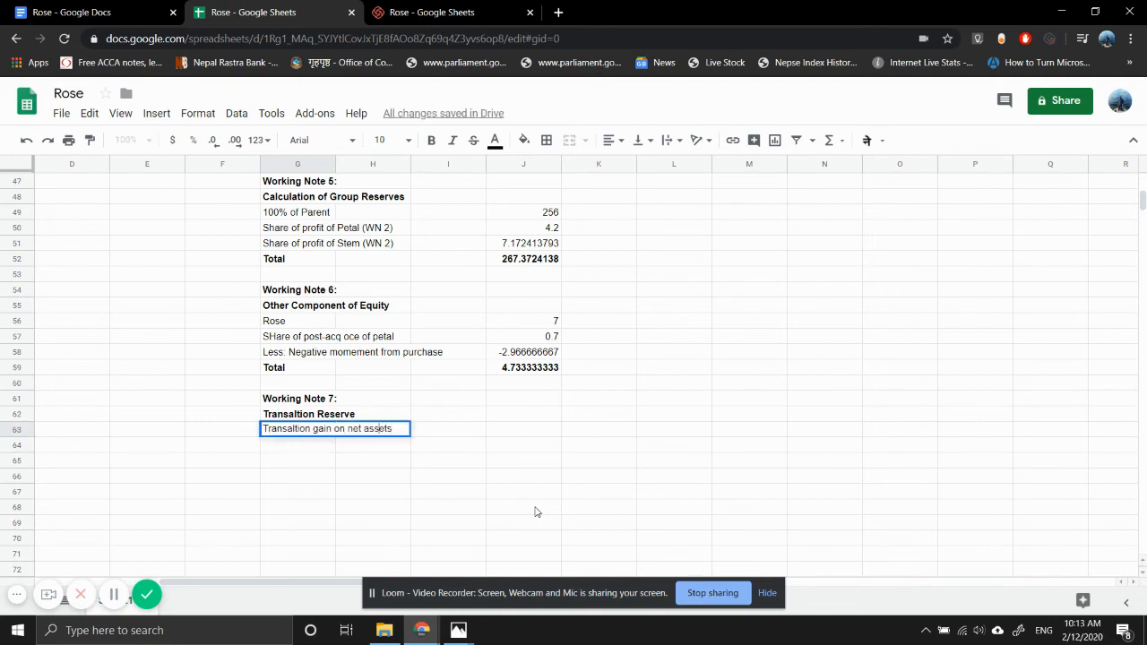
key(BackSpace)
text(a)
key(Return)
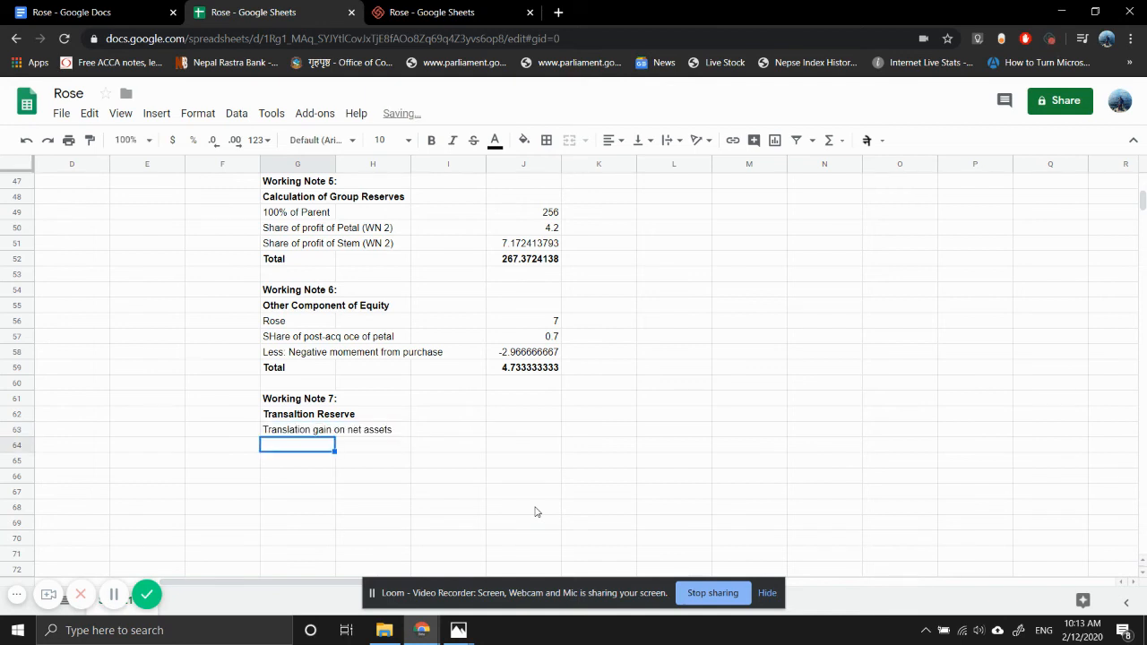
- Copy the net assets label from G63 into G64 and change it to "Translation gain on goodwill"
key(Up)
key(Down)
key(Up)
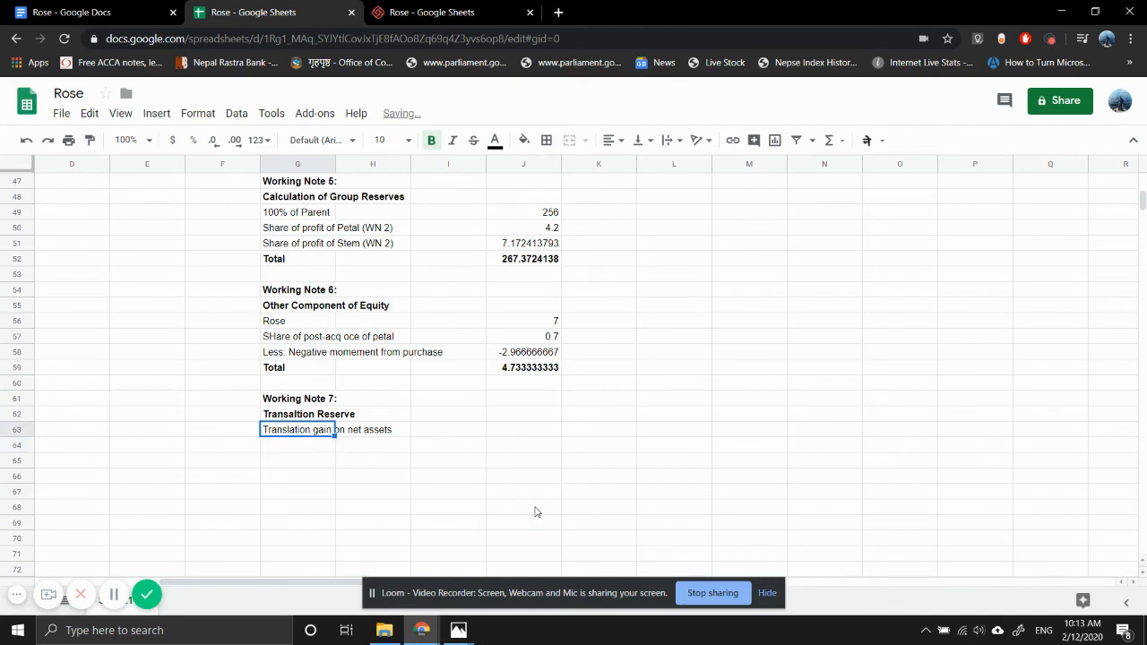
key(ctrl+c)
key(Down)
key(ctrl+v)
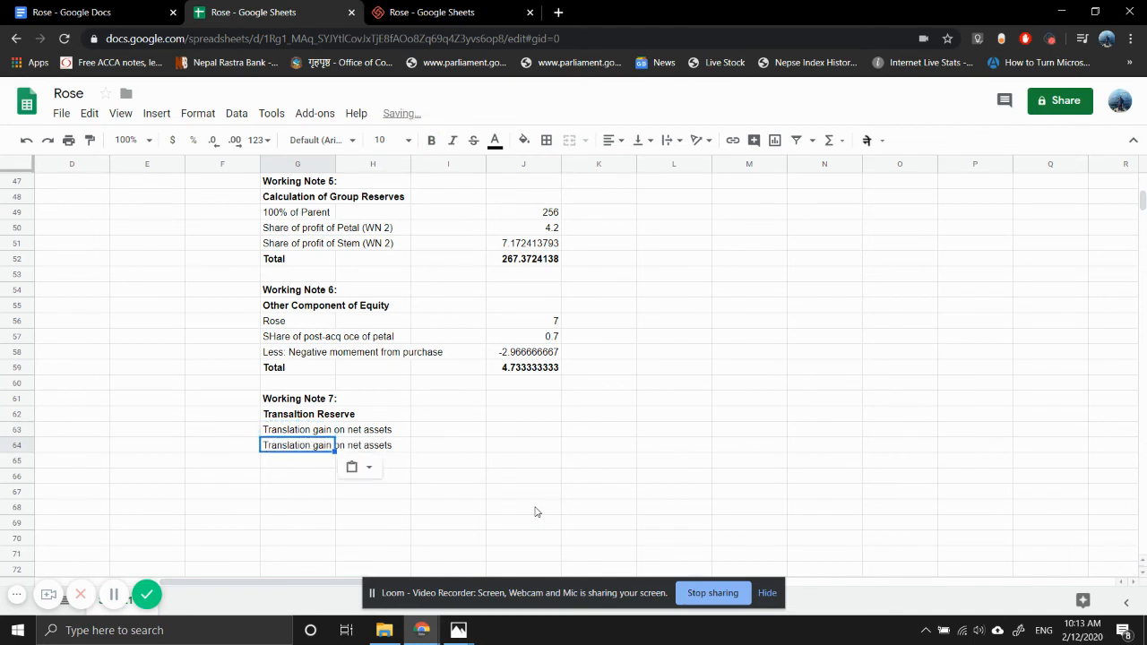
key(Return)
key(BackSpace)
key(BackSpace)
key(BackSpace)
key(BackSpace)
key(BackSpace)
key(BackSpace)
key(BackSpace)
key(BackSpace)
key(BackSpace)
key(BackSpace)
key(BackSpace)
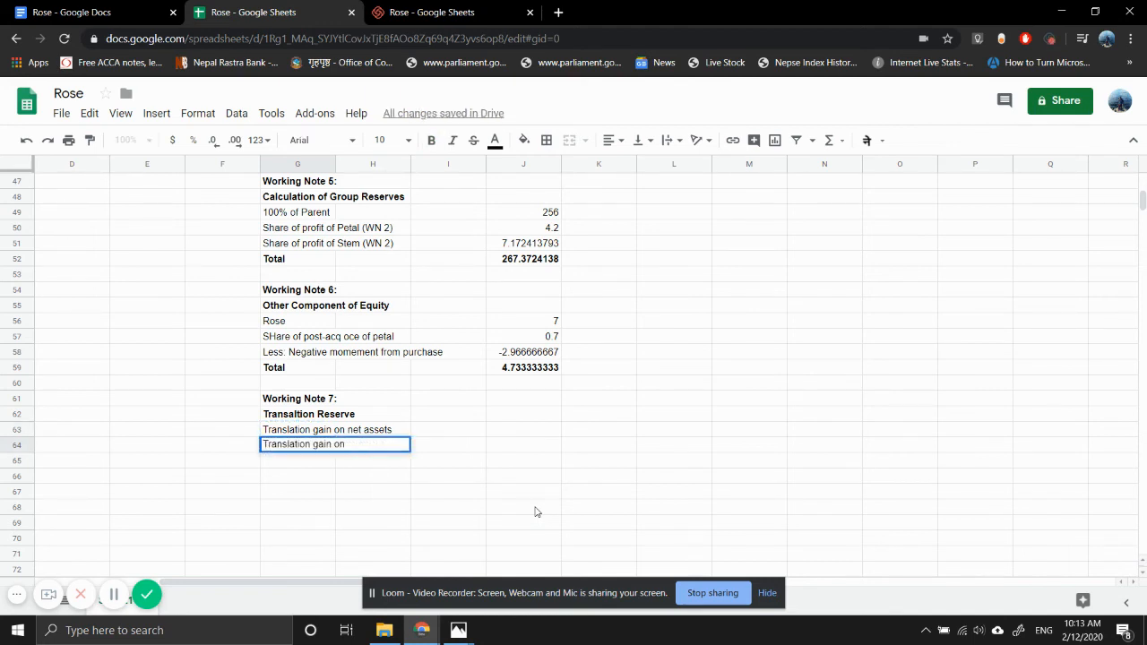
text(goodwill)
key(Return)
- Copy the Working Note 6 Total row (G59:J59) to row 65 and check its sum formula, =SUM(J62:J64)
key(Right)
key(Right)
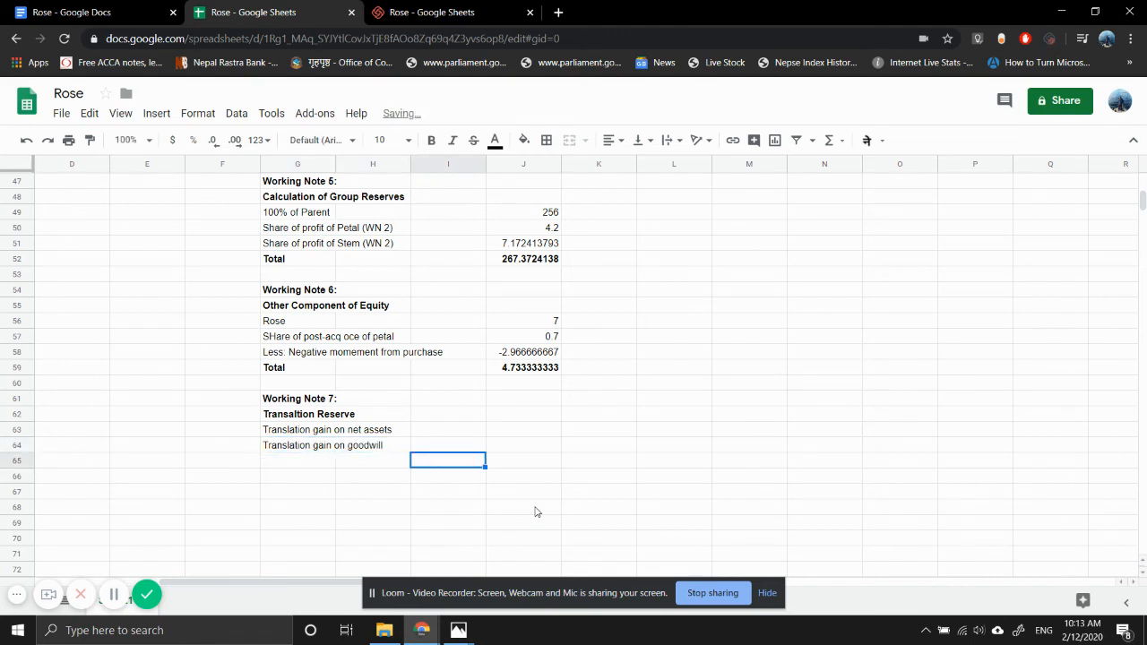
key(Up)
key(Left)
key(Left)
key(Up)
key(Up)
key(Up)
key(Up)
key(Up)
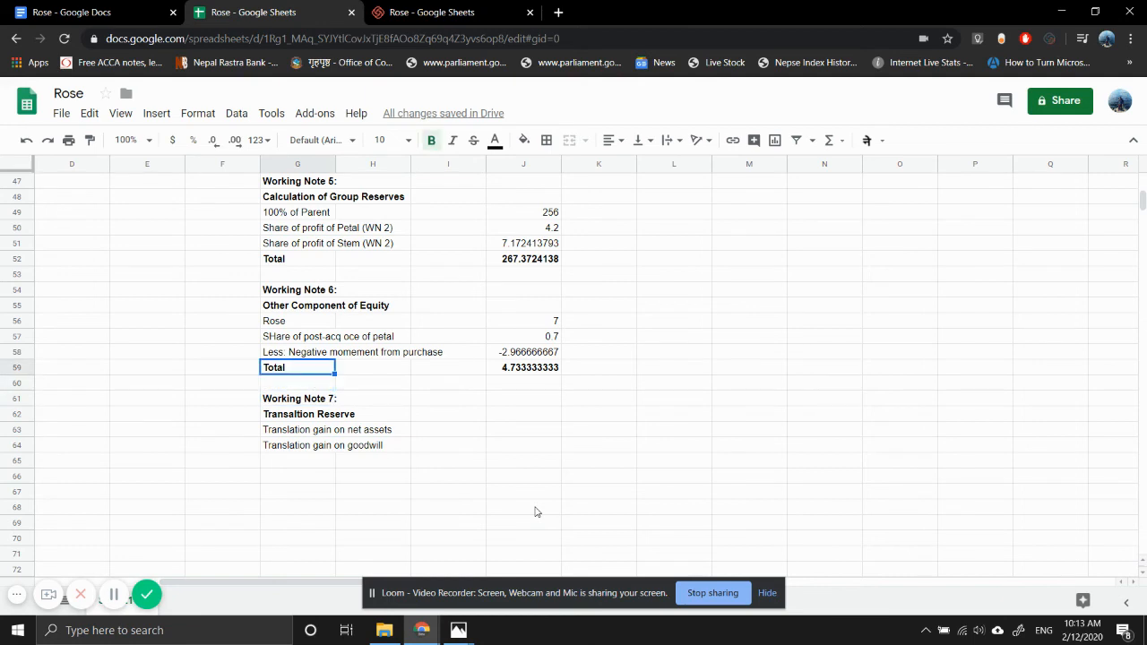
key(shift+Right)
key(shift+Right)
key(shift+Right)
key(ctrl+c)
key(Down)
key(Down)
key(Down)
key(Down)
key(Down)
key(Down)
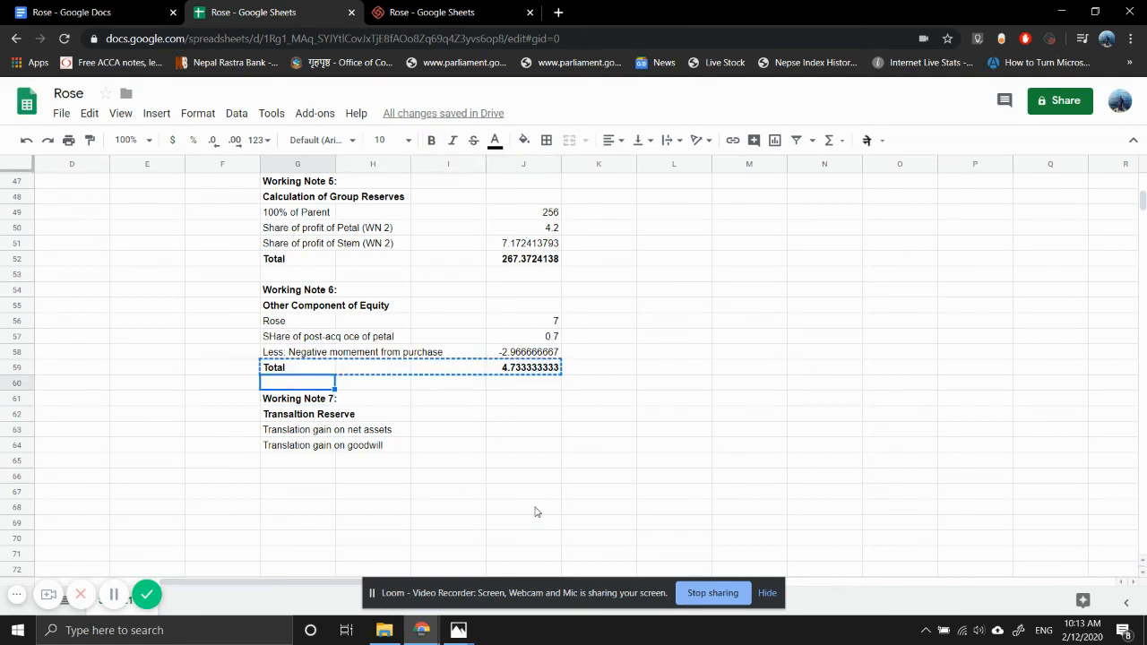
key(ctrl+v)
key(Right)
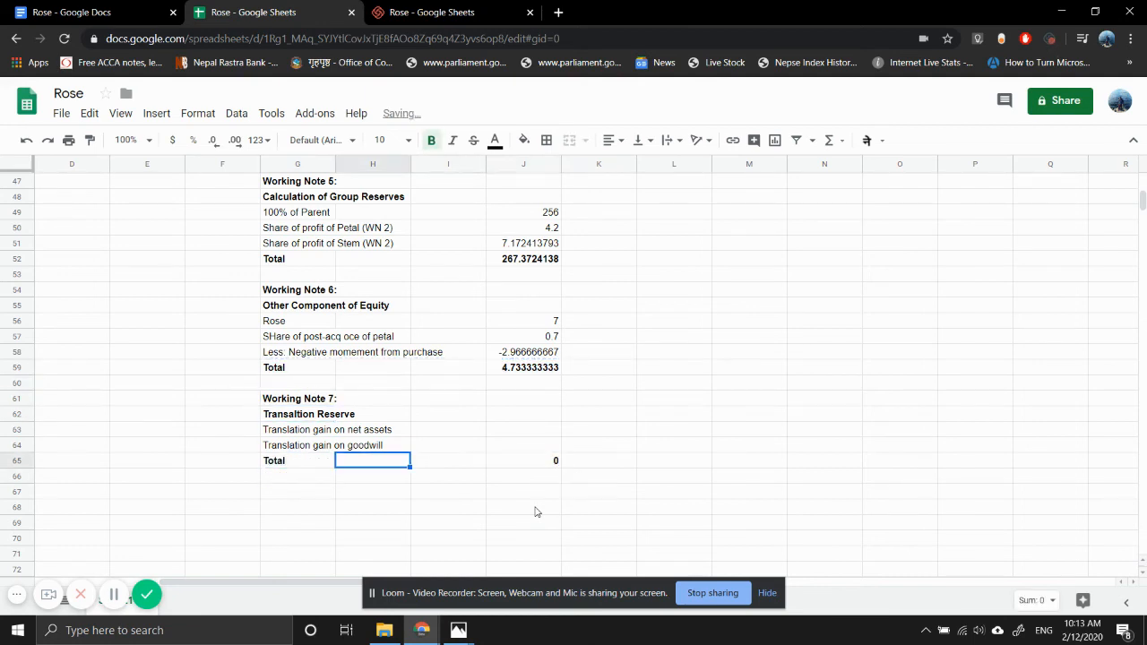
key(Right)
key(Right)
key(Return)
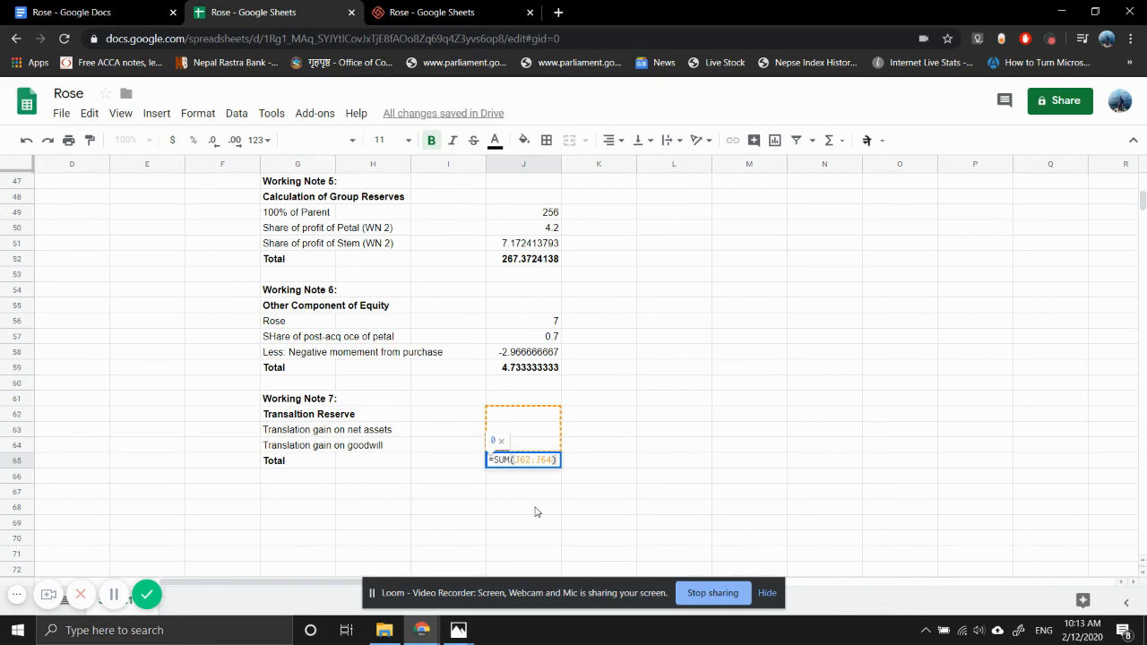
key(Return)
- Link the translation gain on net assets in J63 to the Parent share of Stem's net assets translation gain in T21
key(Up)
key(Up)
key(Up)
text(=)
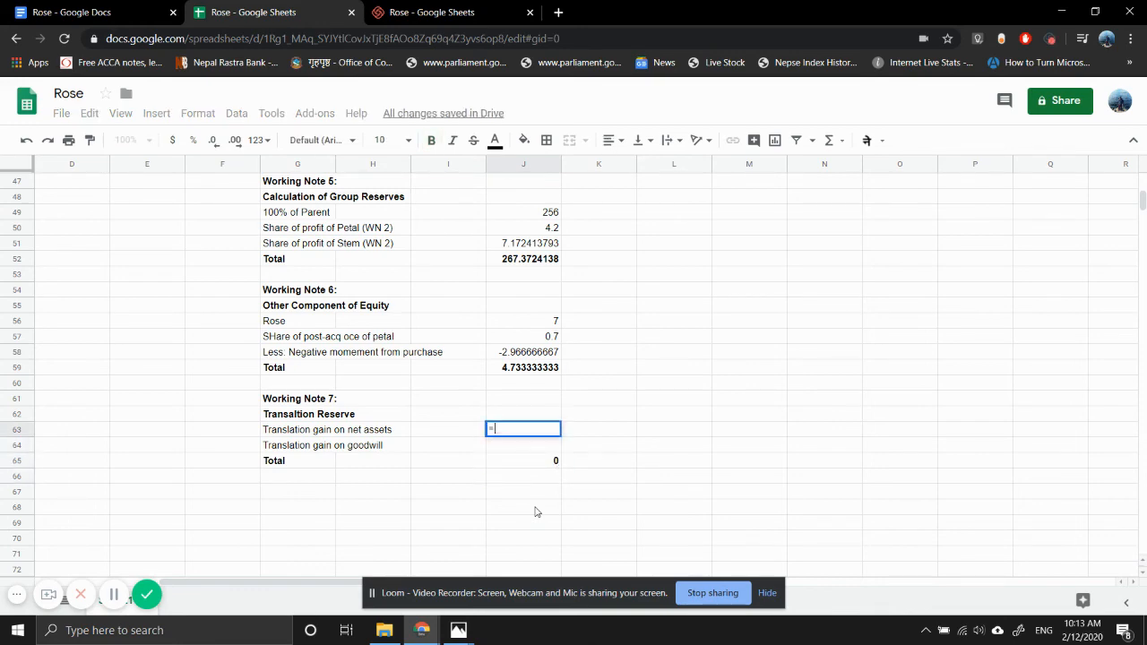
scroll(758, 328, right, 8)
scroll(758, 328, up, 6)
scroll(758, 328, up, 1)
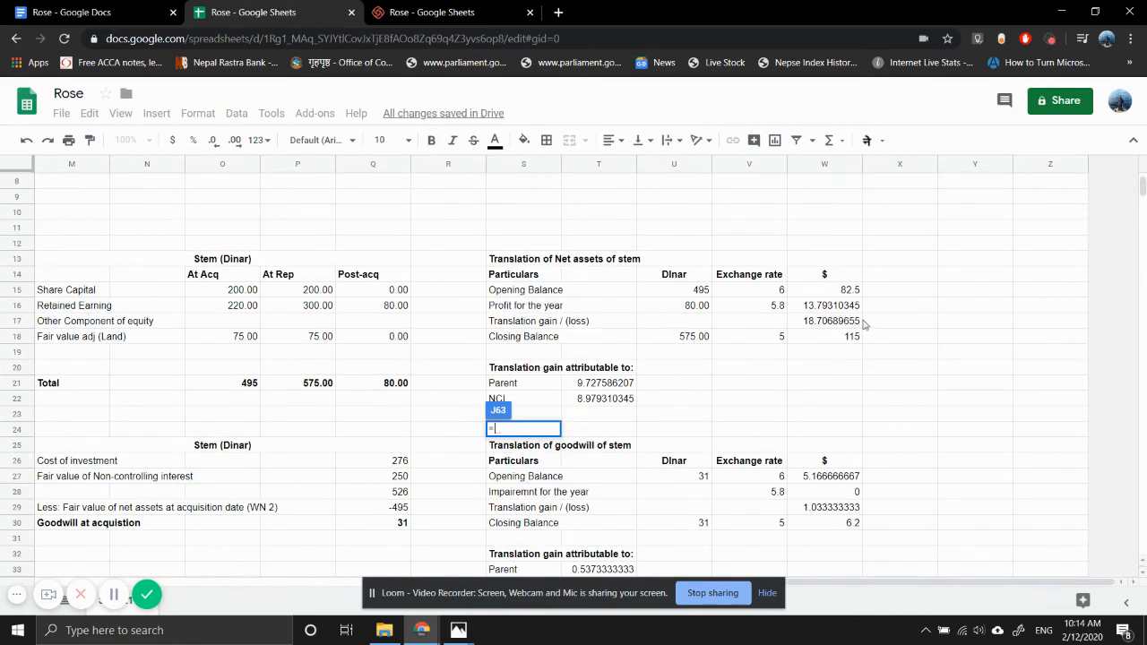
click(597, 385)
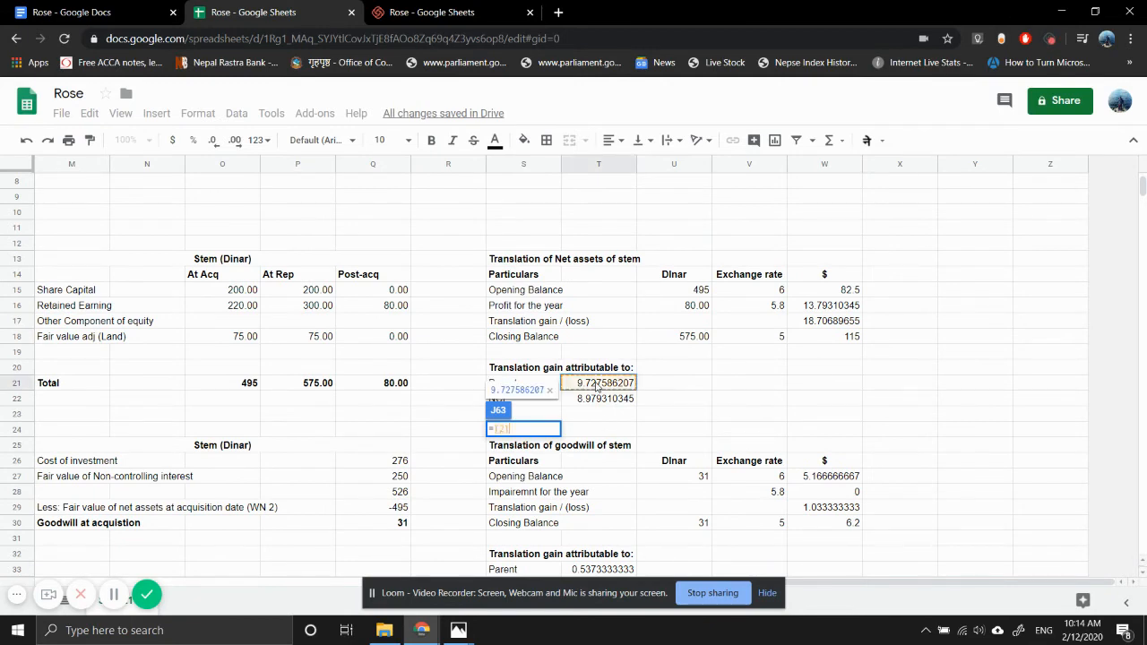
key(Return)
- Link the translation gain on goodwill in J64 to the Parent share of Stem's goodwill translation gain in T33
text(=)
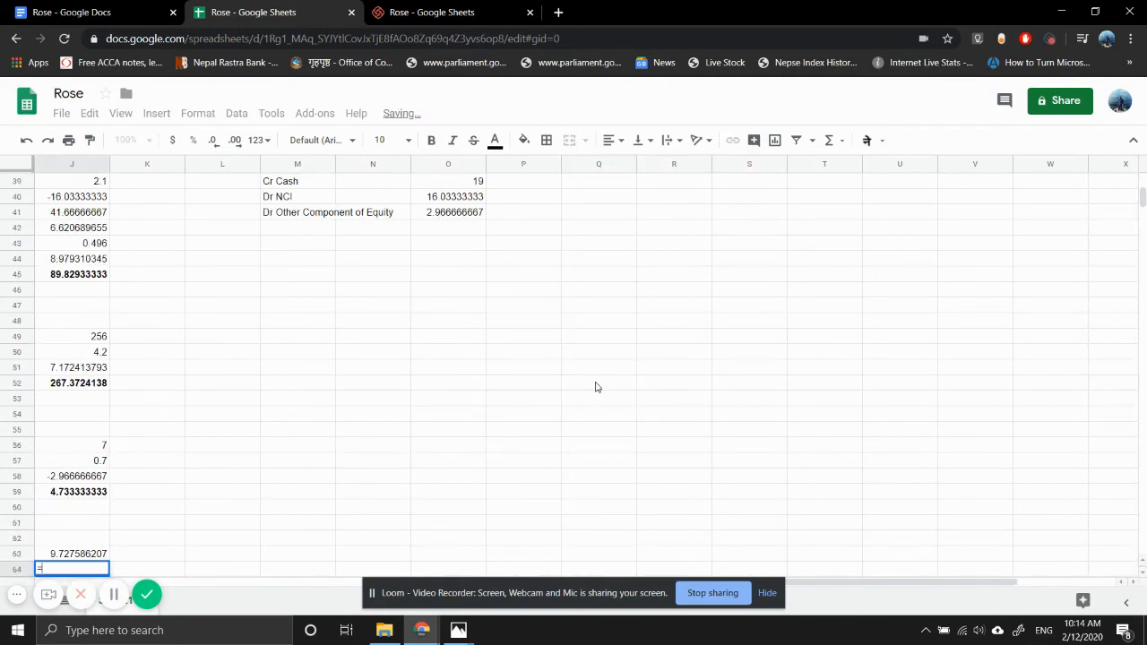
scroll(597, 387, up, 3)
scroll(596, 387, up, 4)
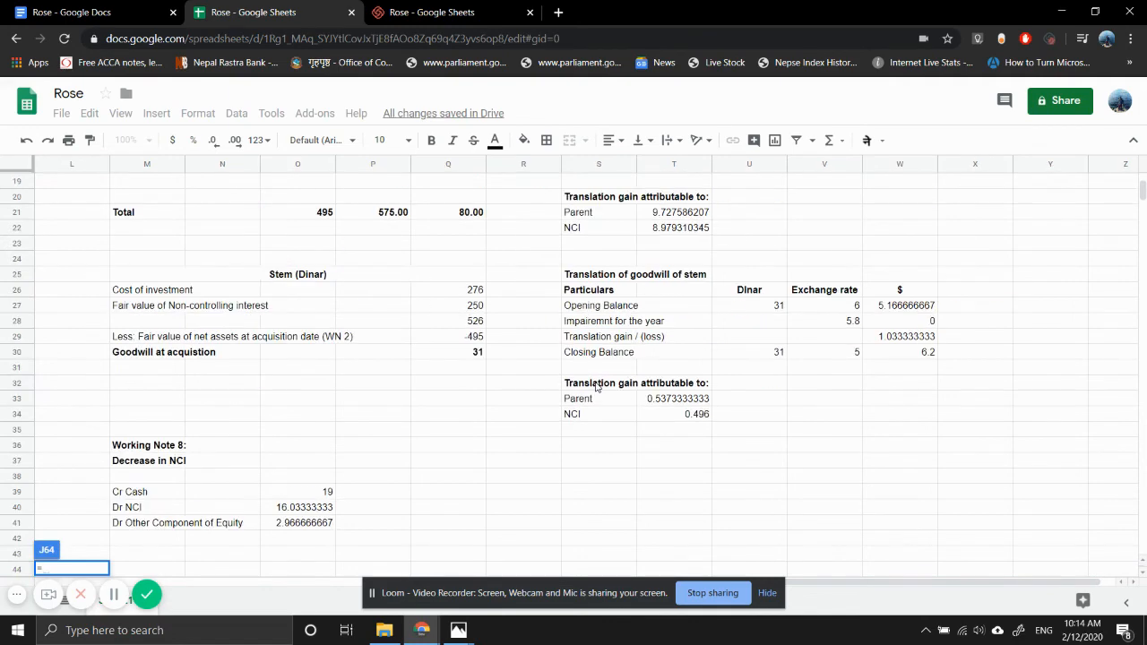
click(679, 400)
key(Return)
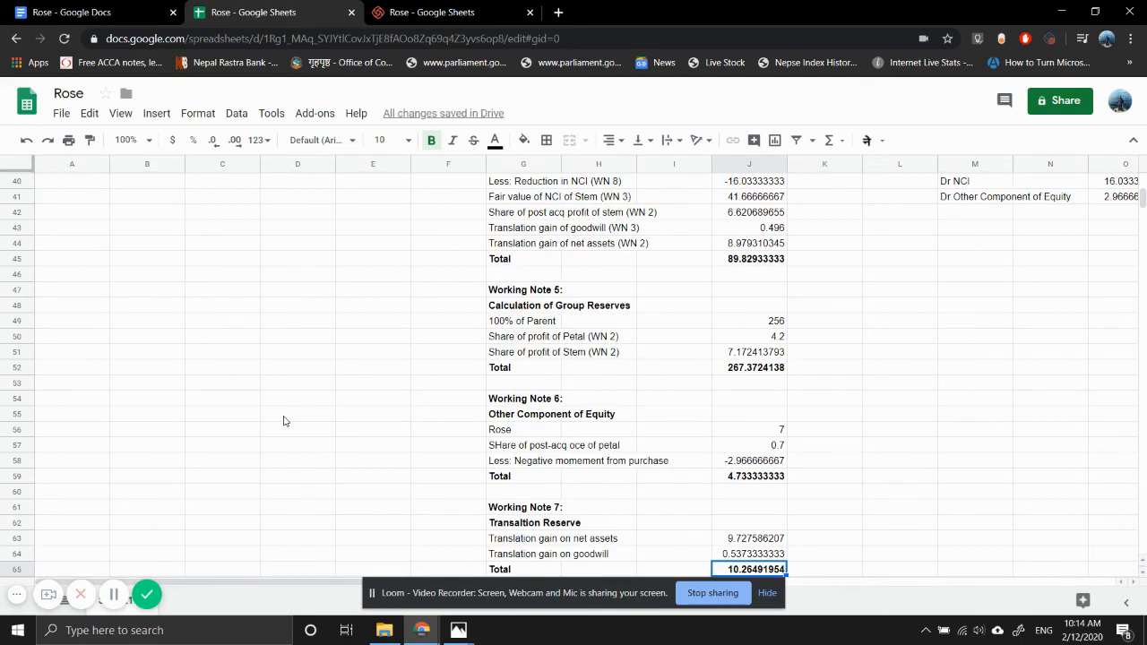
- Link the Translation Reserve in D16 of the statement to the Working Note 7 total in J65
scroll(283, 422, up, 10)
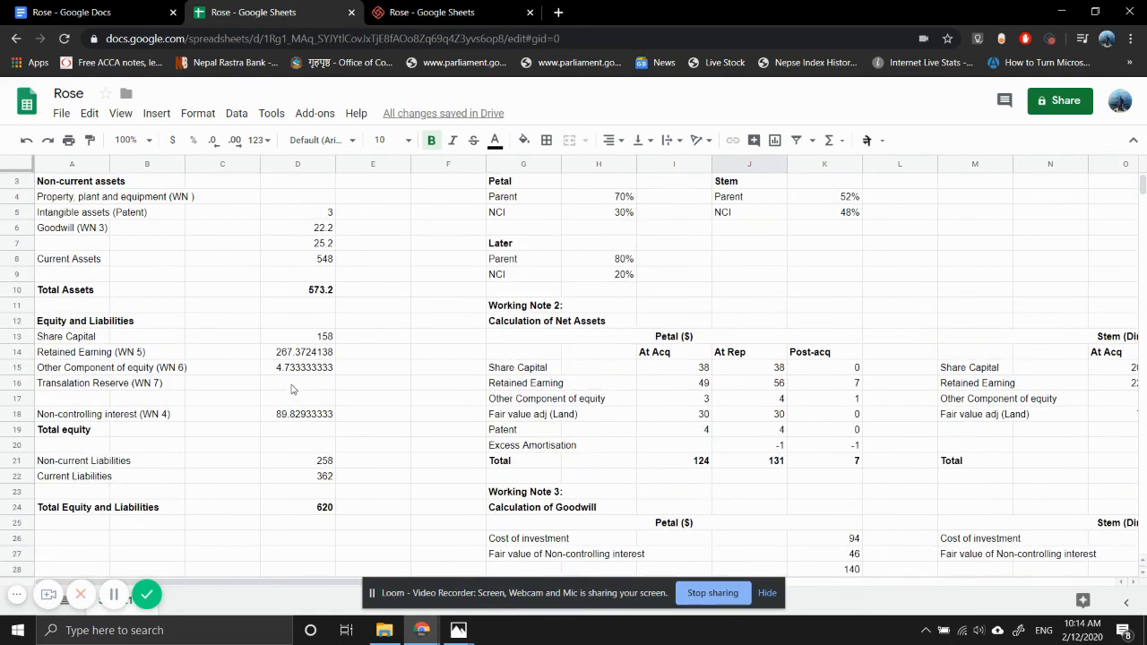
click(289, 386)
text(=)
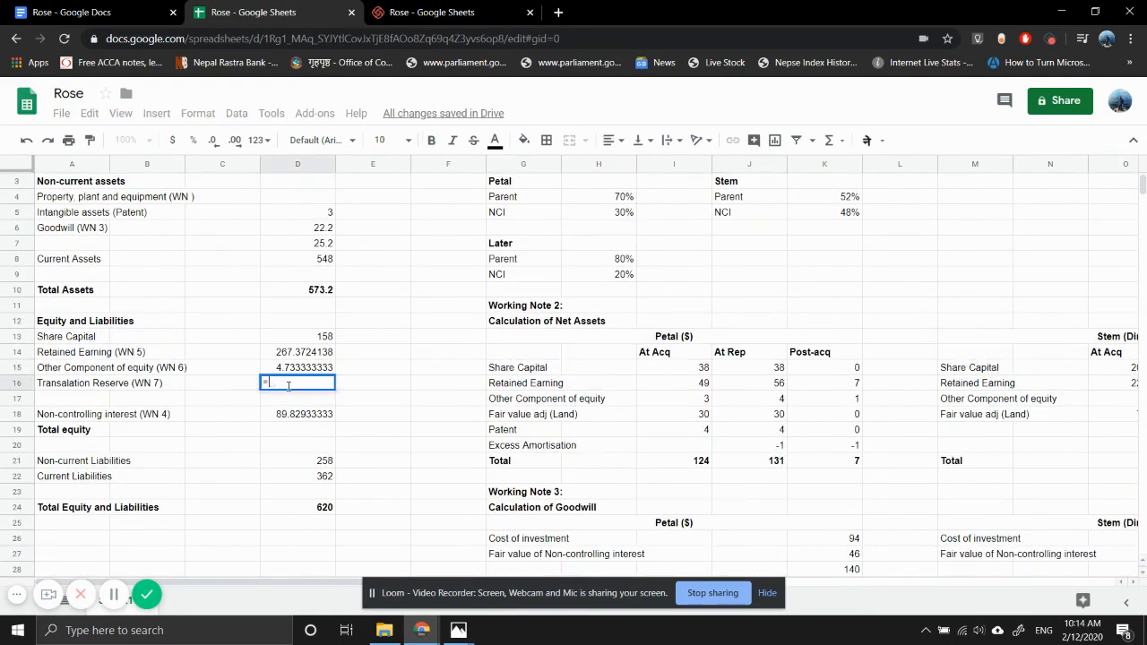
scroll(416, 473, right, 4)
scroll(416, 473, down, 9)
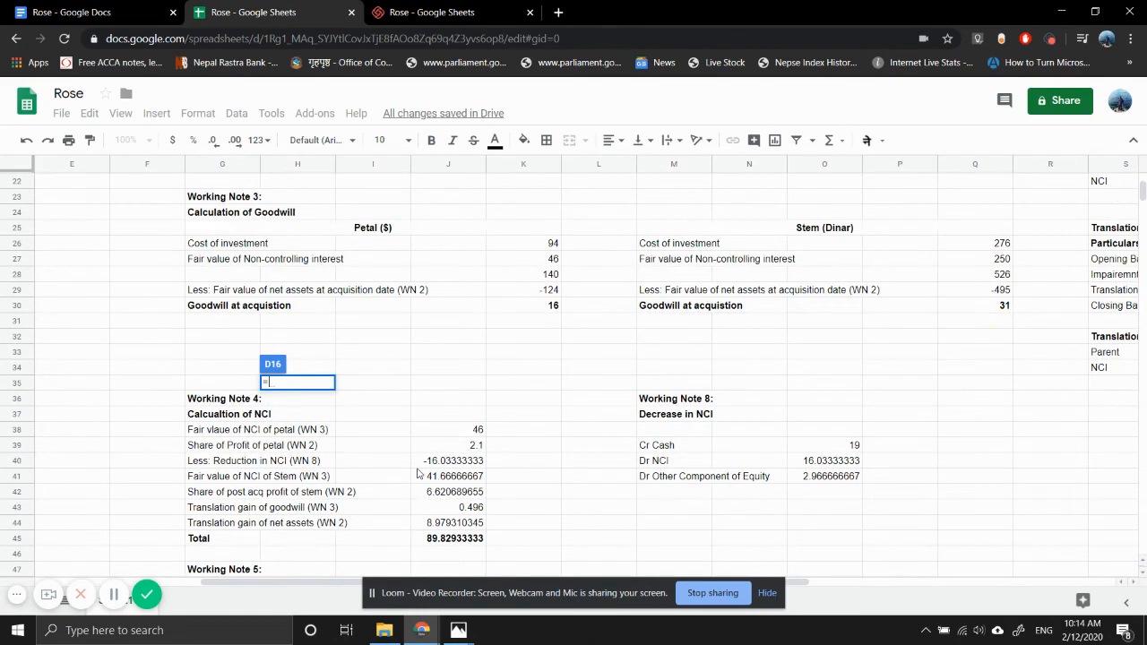
scroll(417, 473, down, 3)
scroll(416, 473, right, 1)
scroll(416, 473, down, 4)
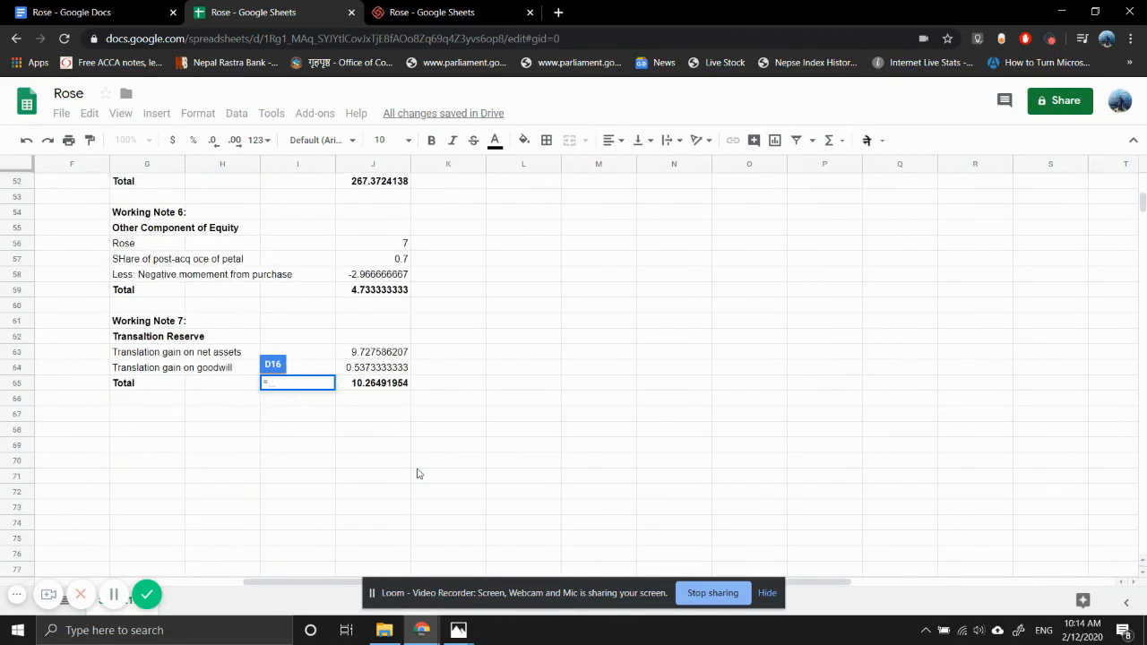
click(383, 384)
key(Return)
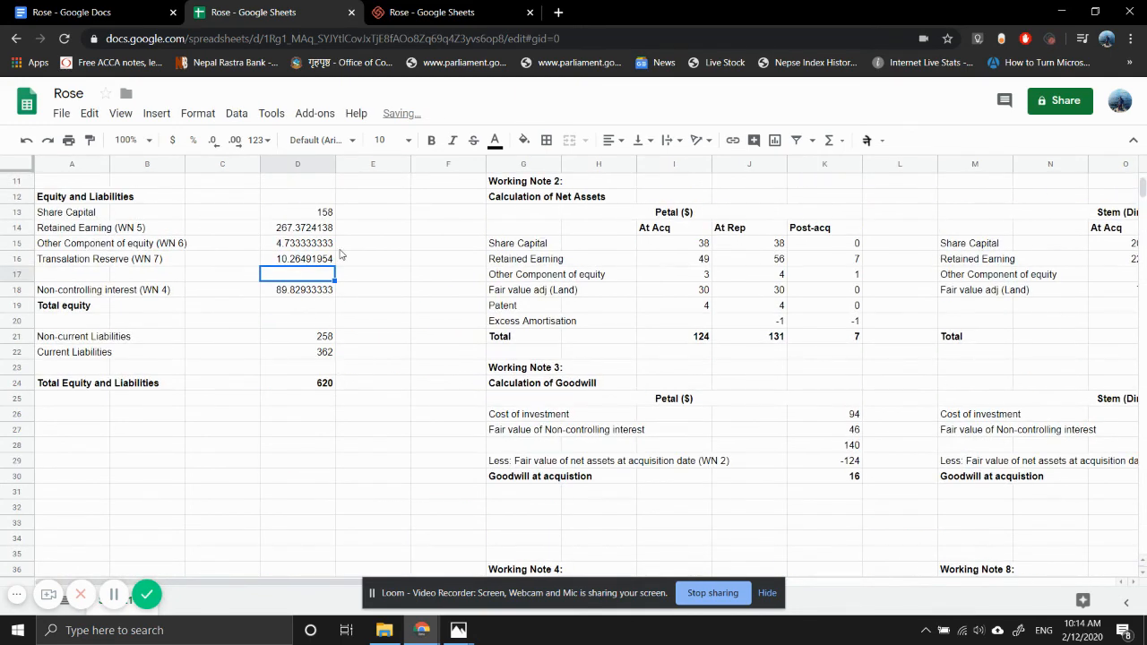
- Try to subtotal the equity lines in D17 with a SUM over D13:D17
text(=SUM()
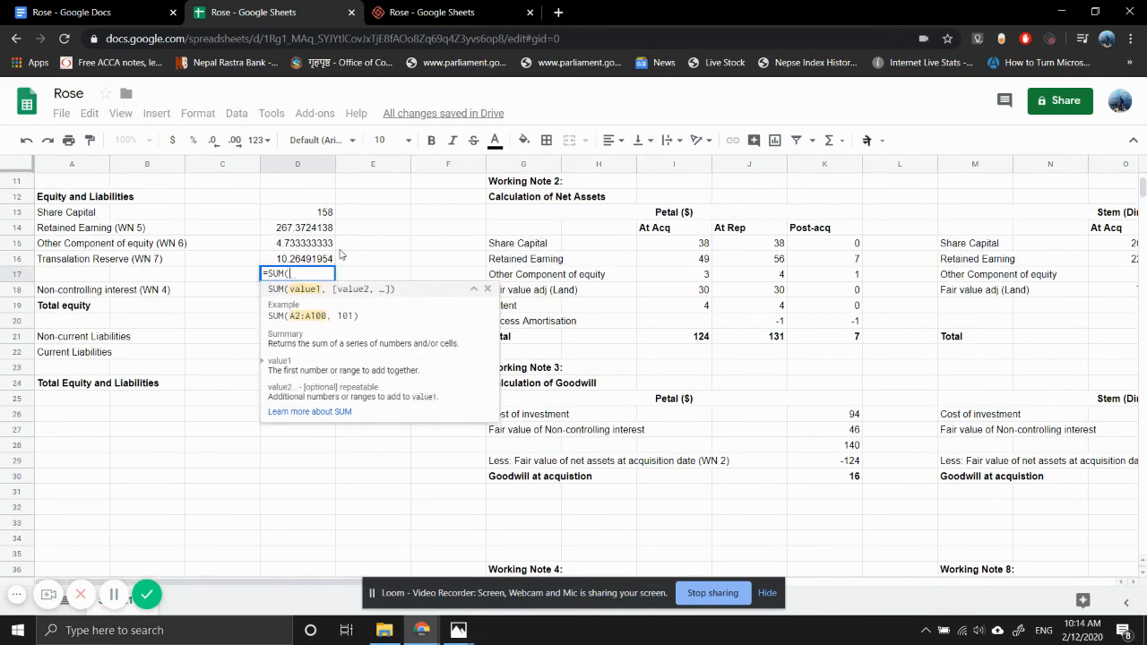
key(shift+Up)
key(shift+Up)
key(shift+Up)
key(shift+Up)
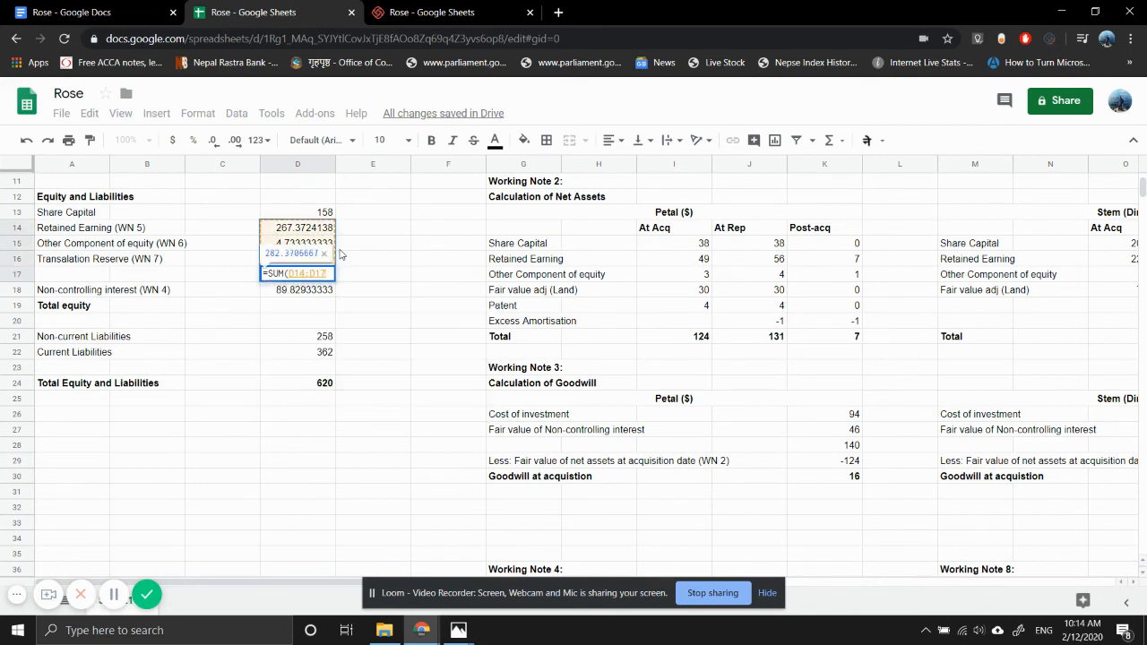
key(Return)
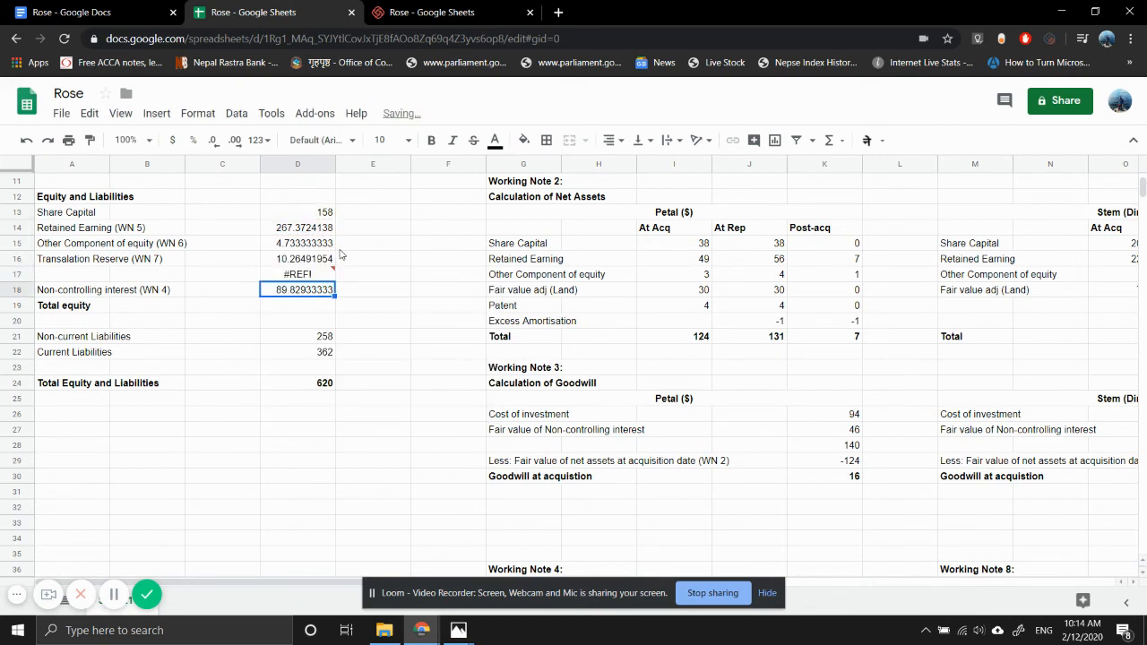
- Replace the D17 formula with a SUM of D13:D16, covering share capital through translation reserve
key(Up)
key(F2)
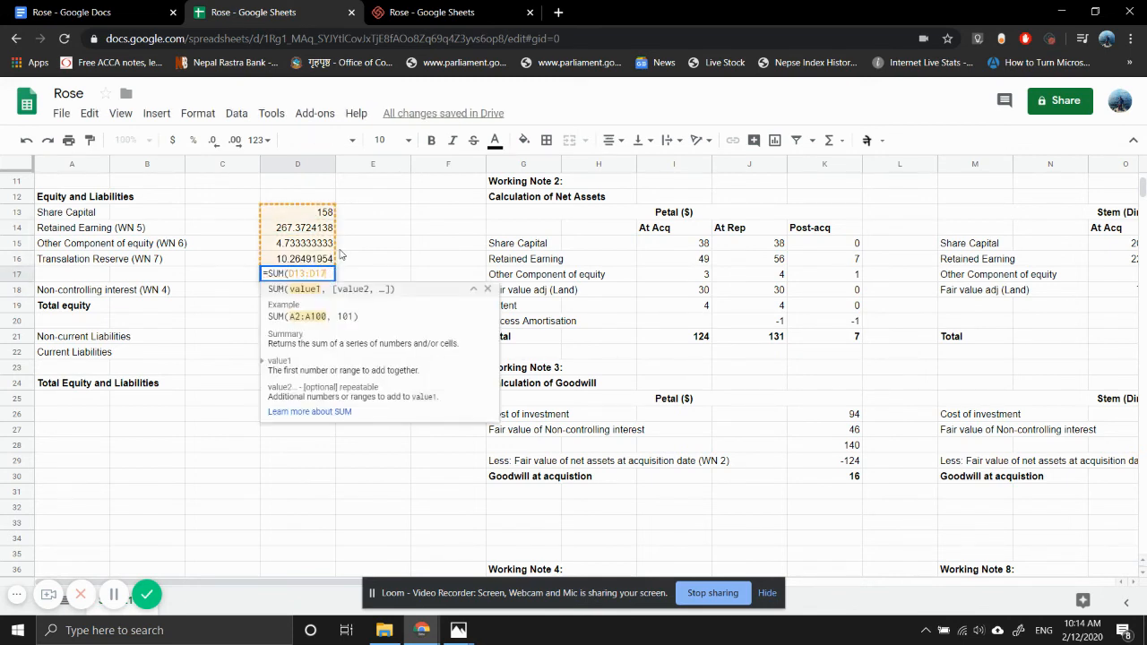
key(BackSpace)
key(BackSpace)
key(BackSpace)
key(BackSpace)
key(BackSpace)
key(BackSpace)
key(BackSpace)
key(BackSpace)
key(BackSpace)
key(BackSpace)
key(BackSpace)
key(BackSpace)
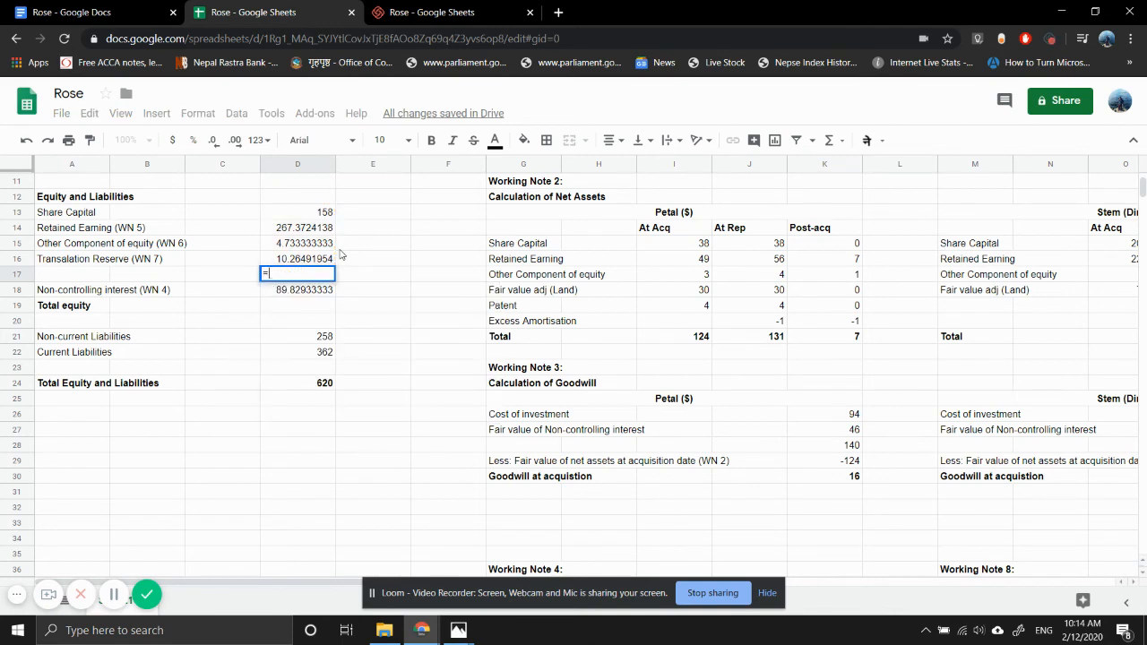
text(=sum()
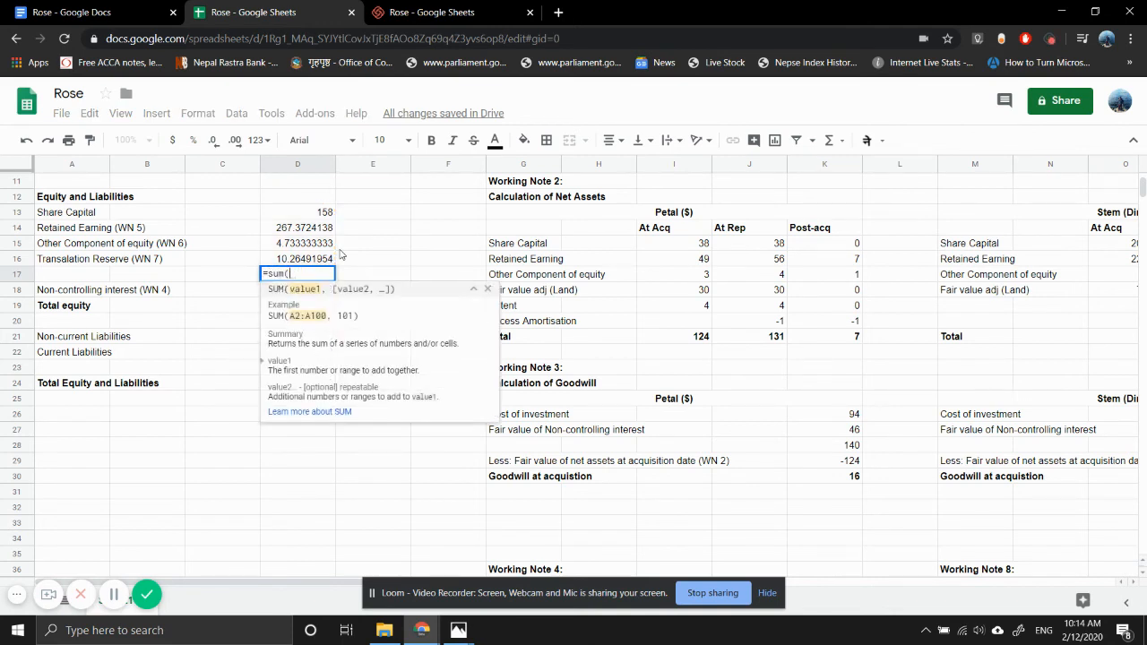
key(Up)
key(shift+Up)
key(shift+Up)
key(shift+Up)
key(Return)
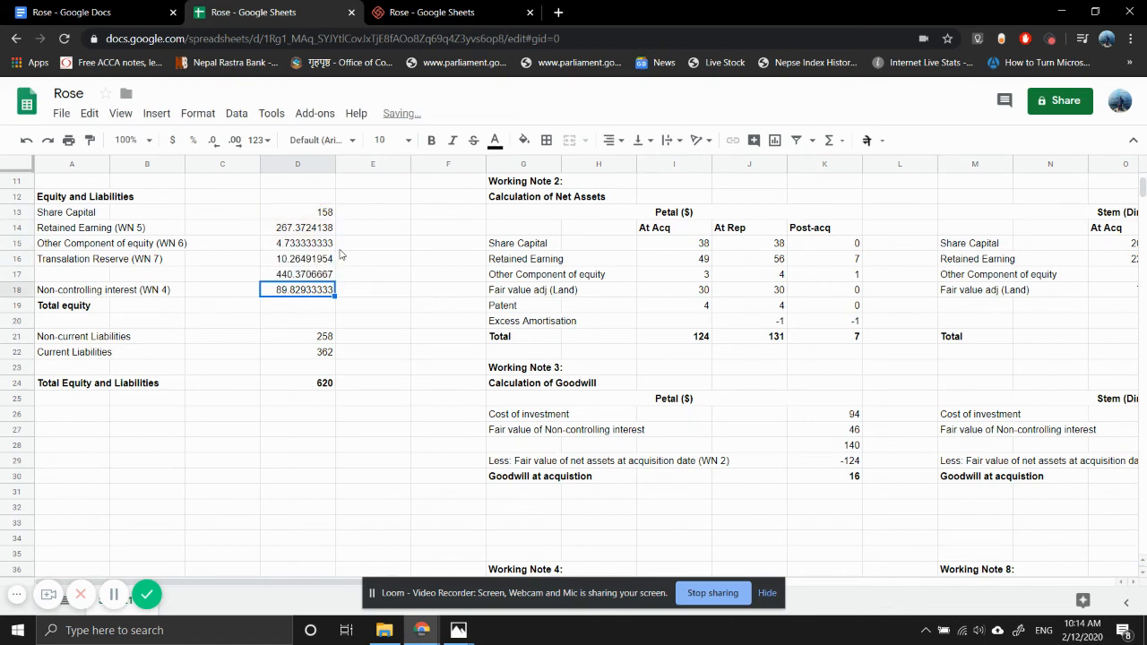
- Calculate Total equity in D19 by adding the non-controlling interest in D18 and the subtotal in D17
key(Down)
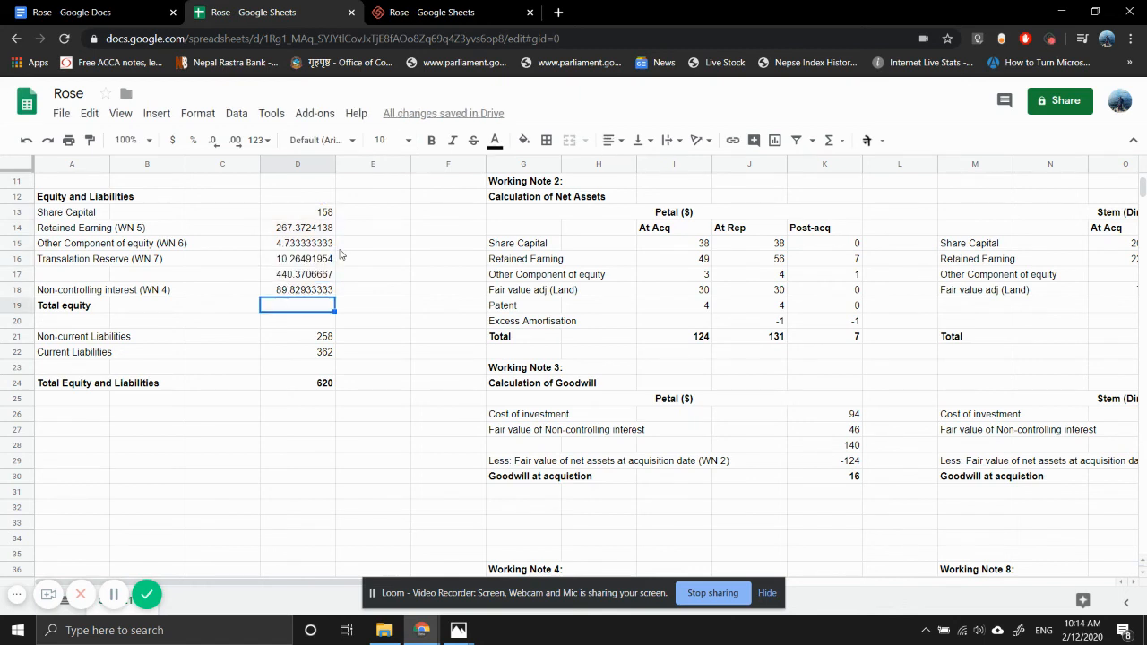
text(=)
key(Up)
text(+)
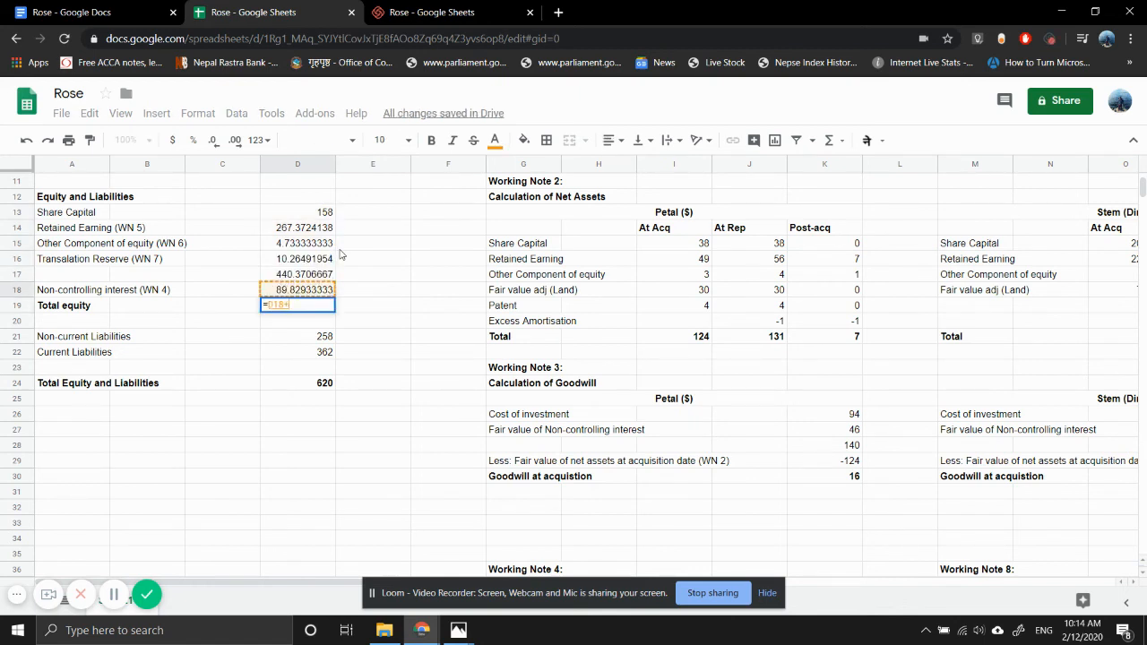
key(Up)
key(Up)
key(Return)
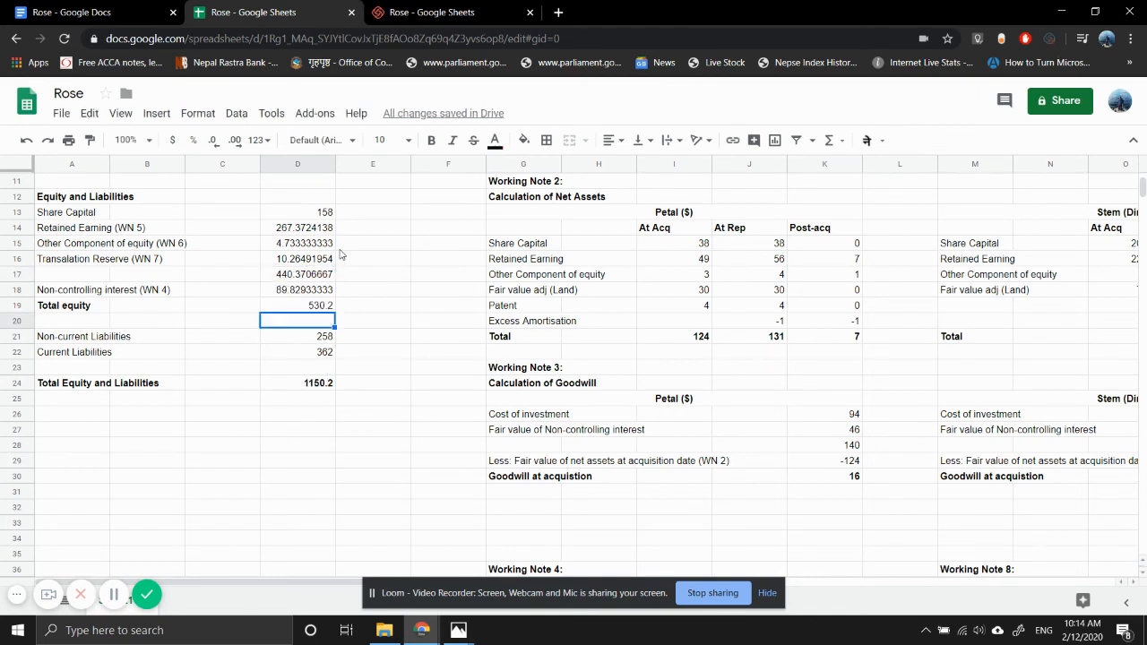
- Check the Total Equity and Liabilities formula in D24
key(Down)
key(Down)
key(Down)
key(Down)
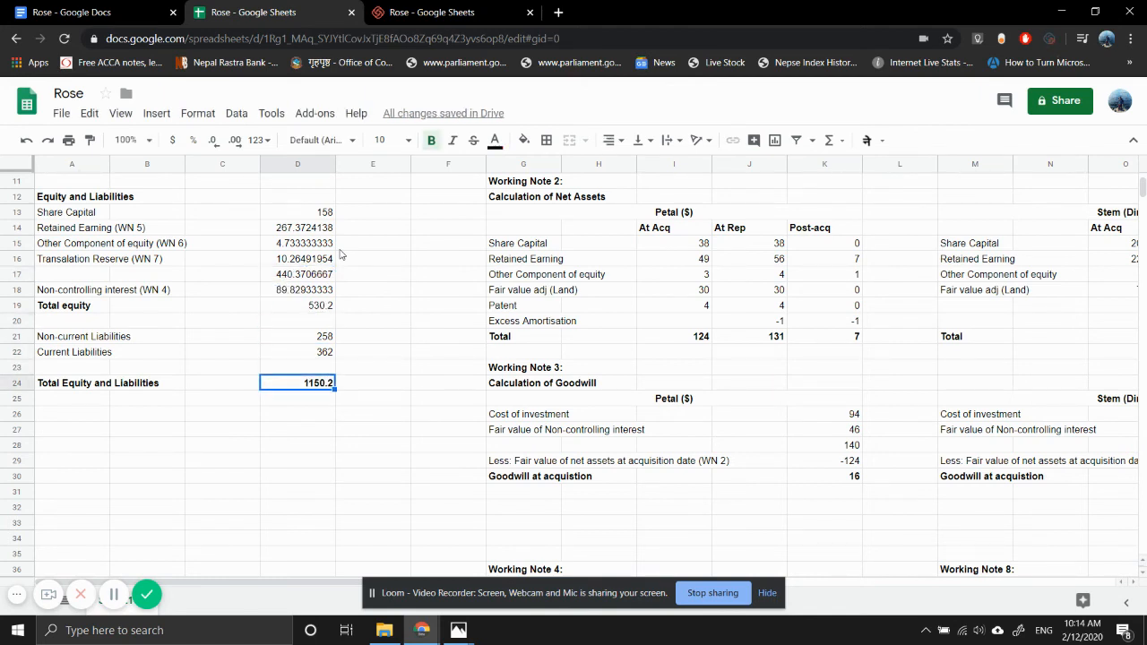
key(F2)
key(Return)
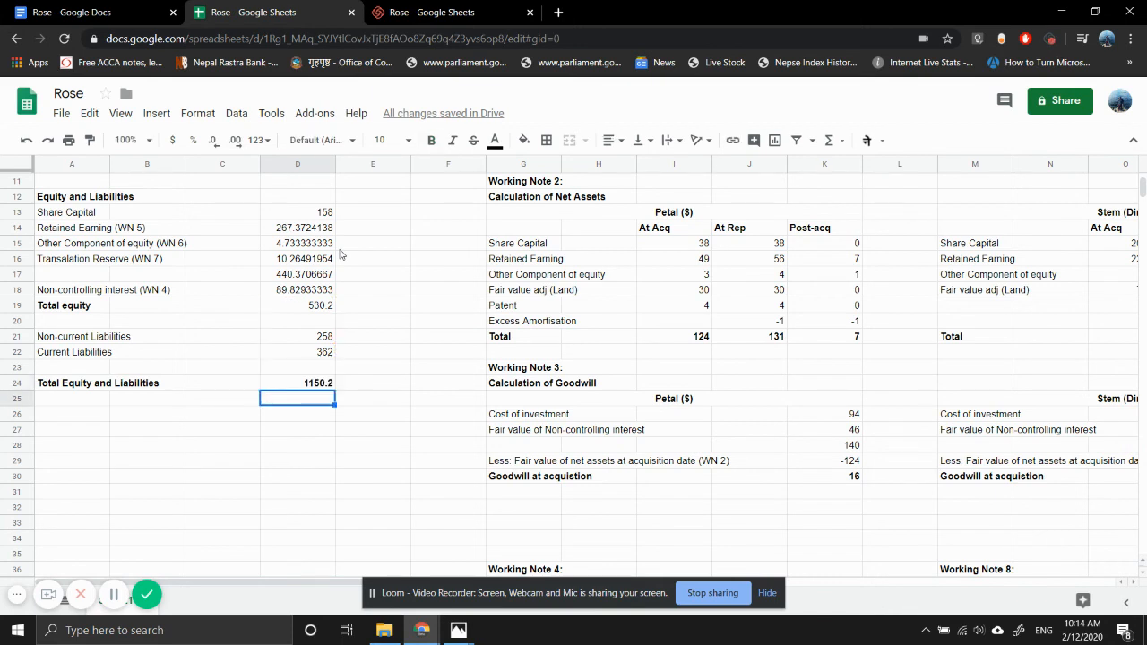
- Highlight the Total Equity and Liabilities figure in D24 with a yellow fill
key(Up)
key(Up)
key(Up)
key(Up)
key(Up)
key(Up)
key(Up)
key(Up)
key(Up)
key(Up)
key(Up)
key(Up)
key(Up)
key(Up)
key(Up)
key(Up)
key(Up)
key(Up)
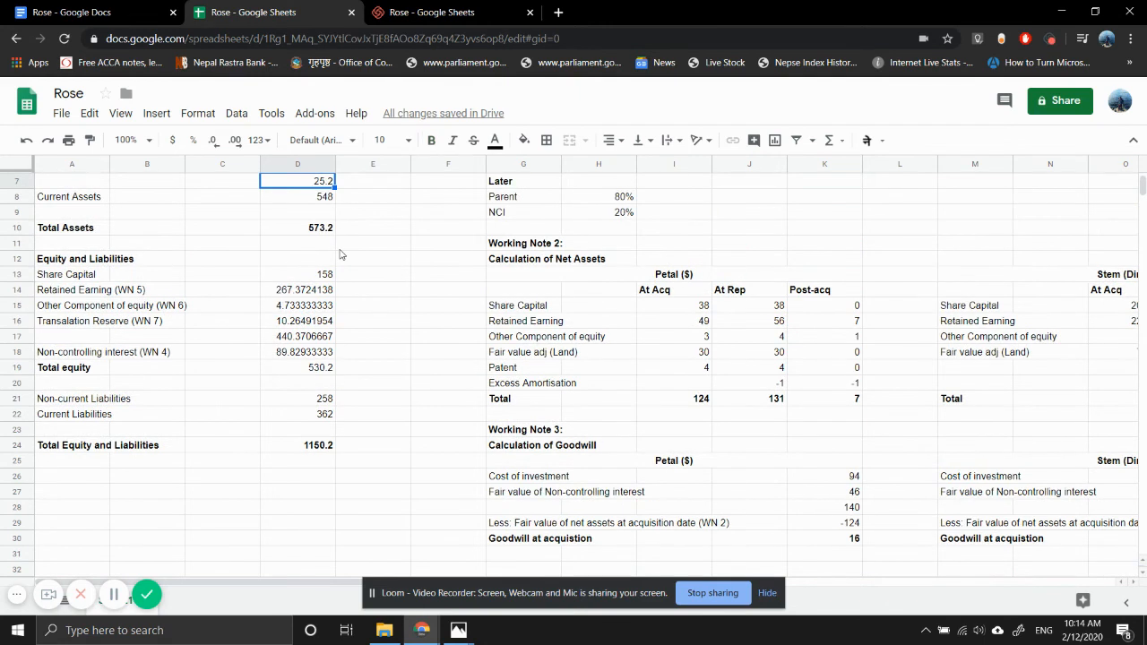
key(Down)
key(Down)
key(Down)
key(Down)
key(Down)
key(Down)
key(Down)
key(Down)
key(Down)
key(Down)
key(Down)
key(Down)
key(Down)
key(Down)
key(Down)
key(Down)
key(Down)
key(Down)
key(Up)
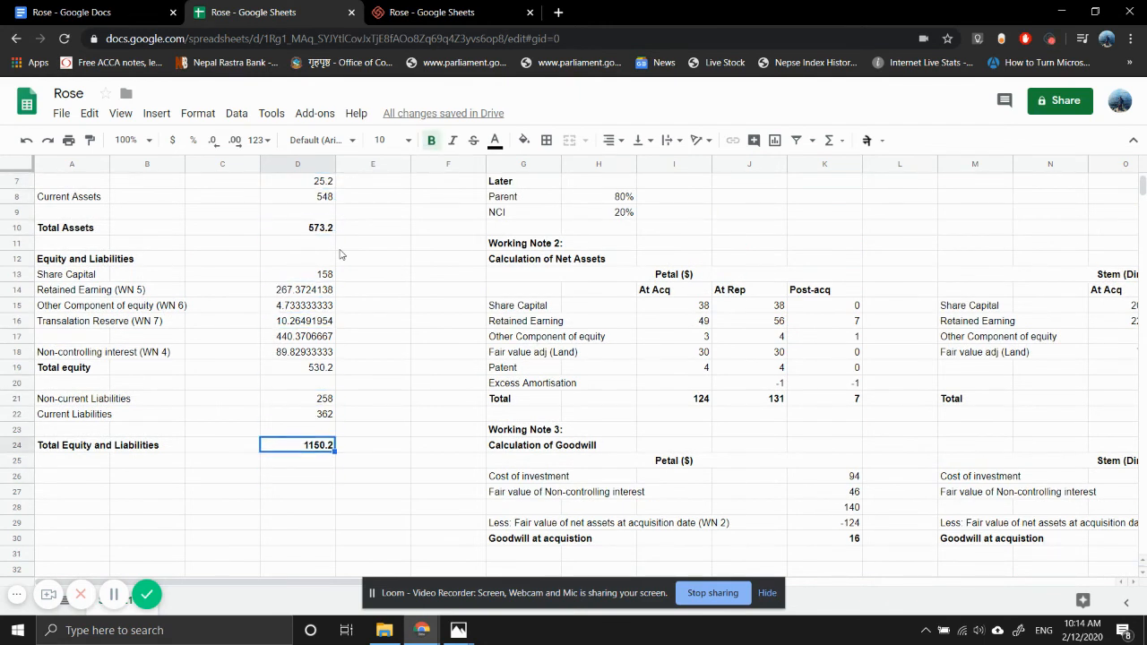
click(522, 143)
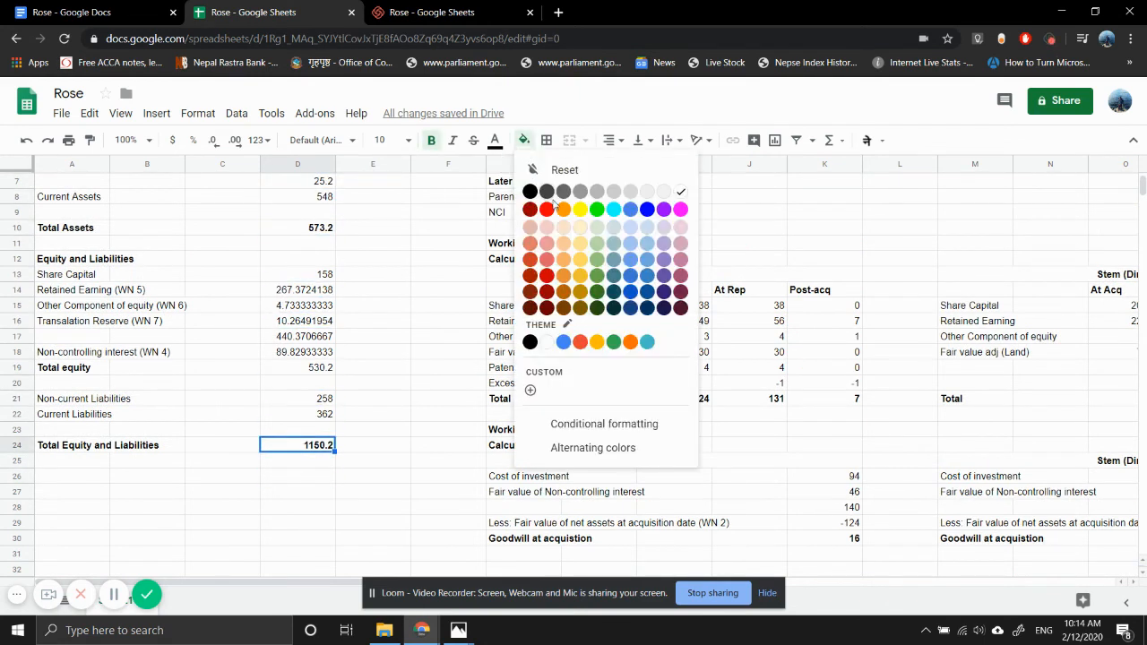
click(579, 209)
- Enter the heading "Working Note 9:" in M44, below Working Note 8
scroll(278, 258, up, 2)
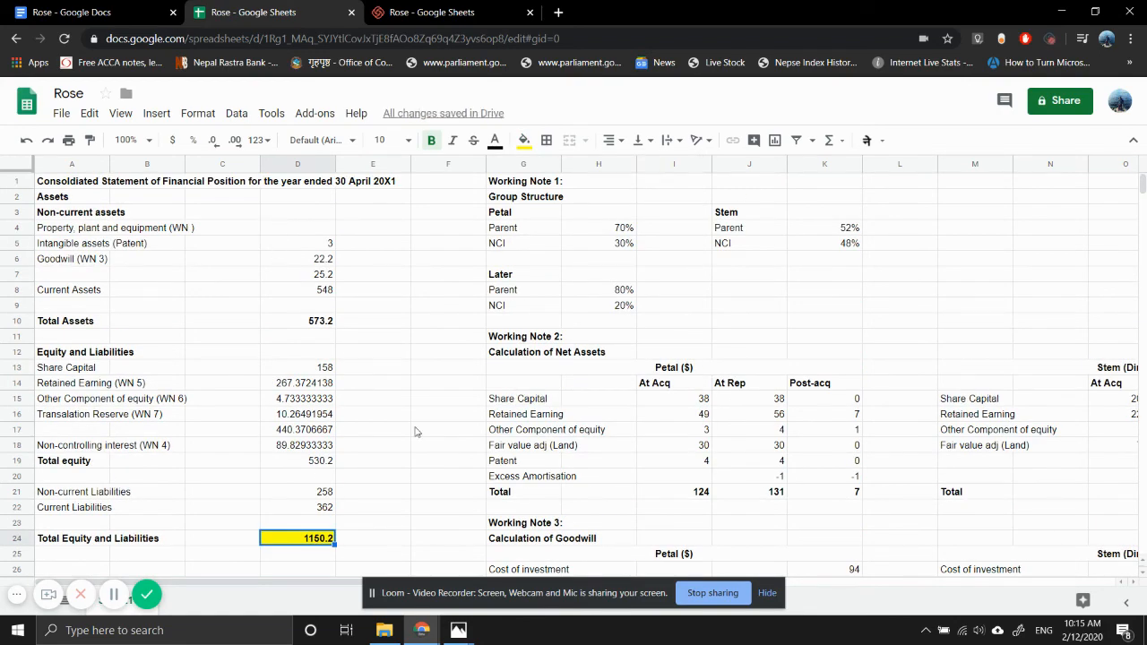
scroll(414, 431, down, 10)
scroll(415, 432, right, 4)
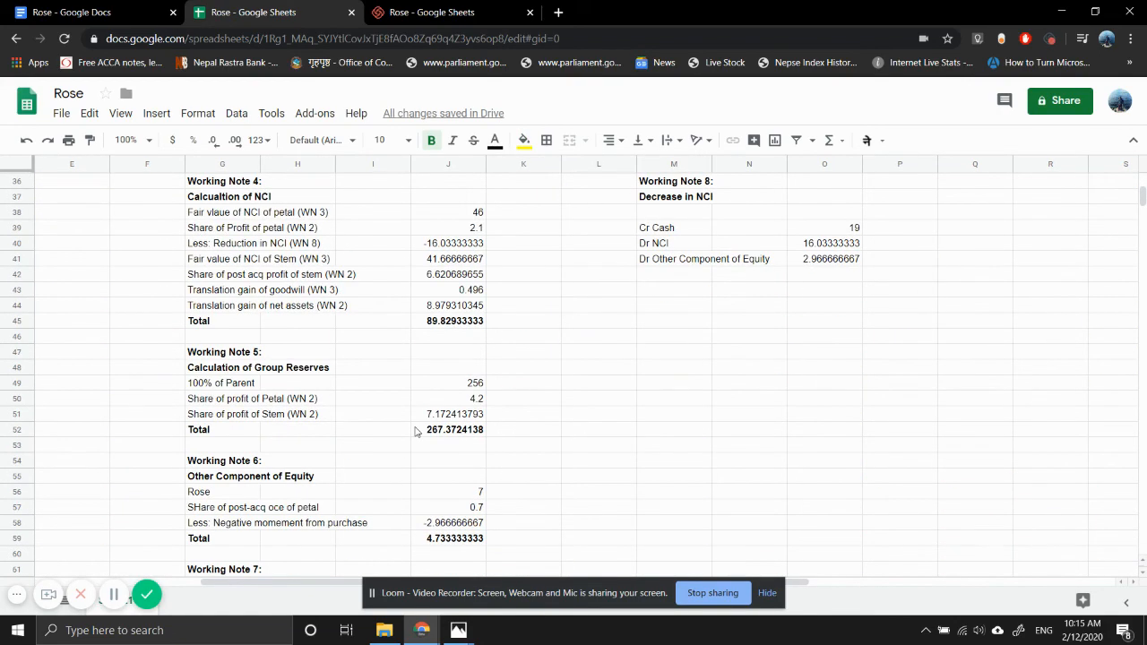
click(696, 311)
text(Working nOt)
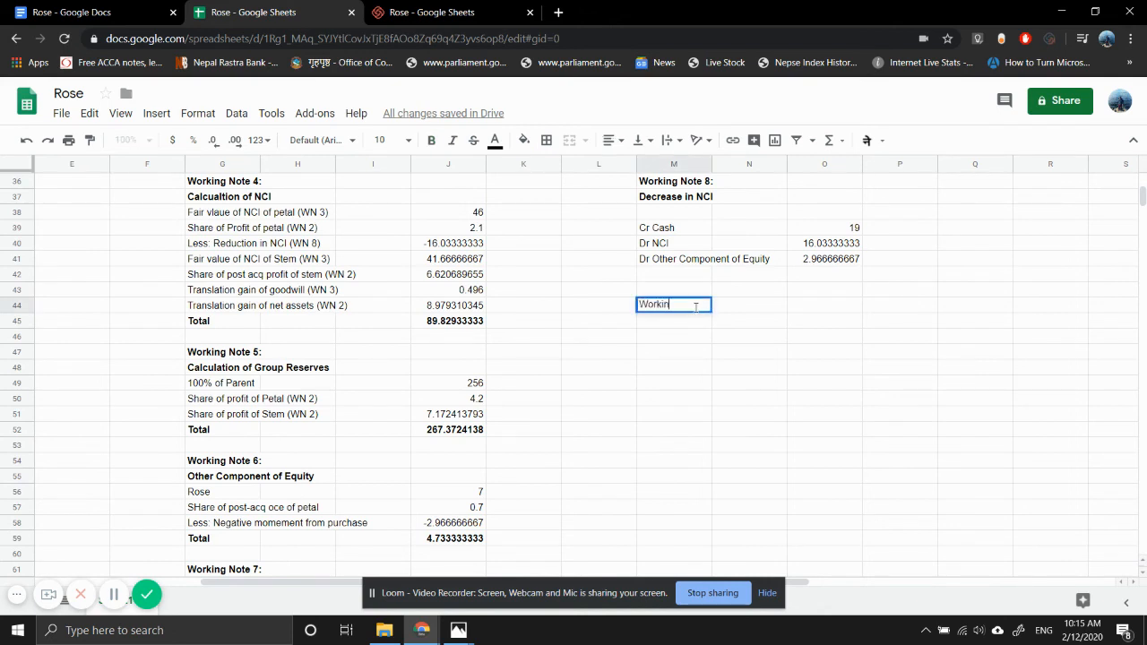
key(BackSpace)
key(BackSpace)
key(BackSpace)
text(Note 9:)
key(Return)
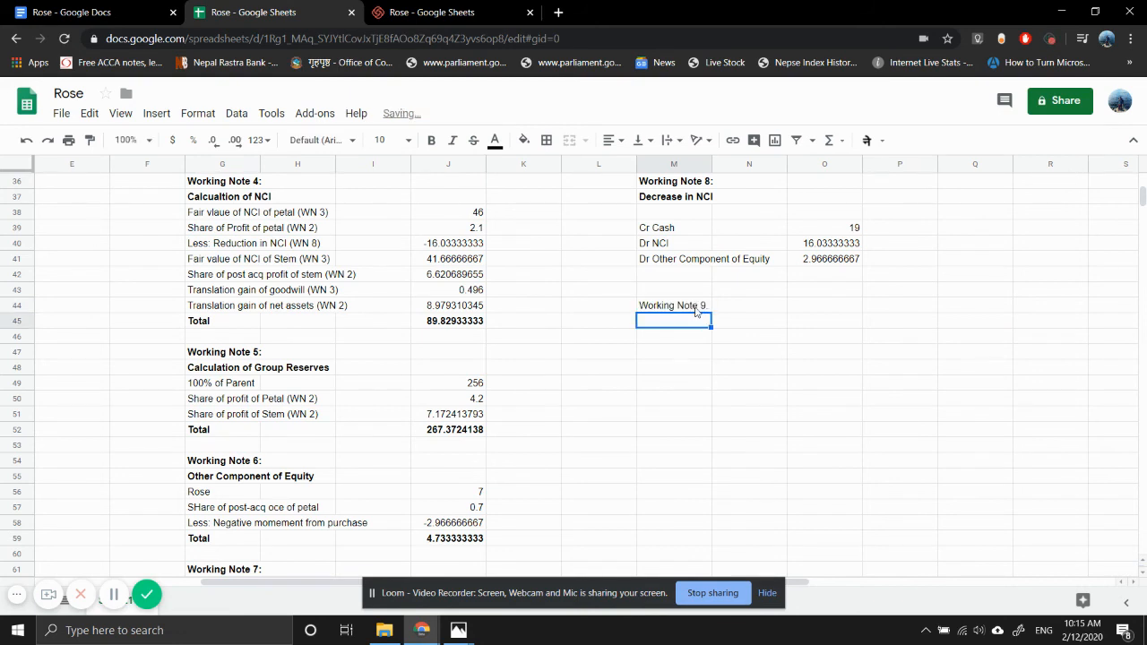
- Bold the Working Note 9 heading and add a bold "PPE" subheading in M45
click(697, 307)
key(ctrl+b)
key(Down)
text(PPE)
key(Return)
key(Up)
key(ctrl+b)
key(Down)
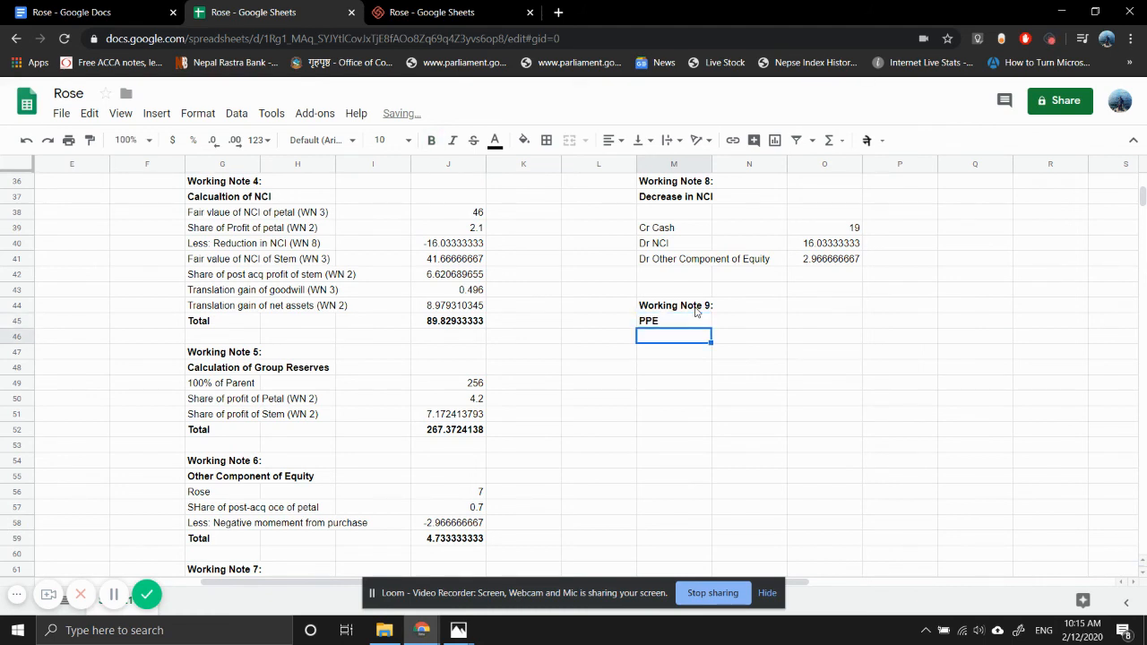
- Enter the line labels "Rose" in M46 and "Petal" in M47 under the PPE subheading
text(Parent)
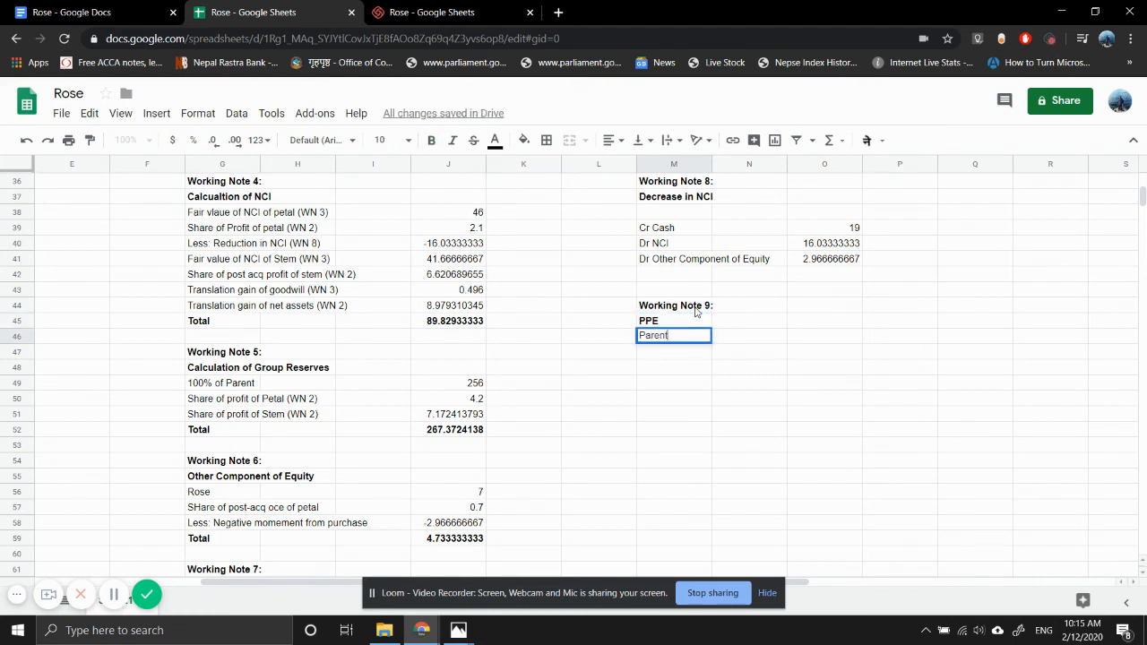
key(Return)
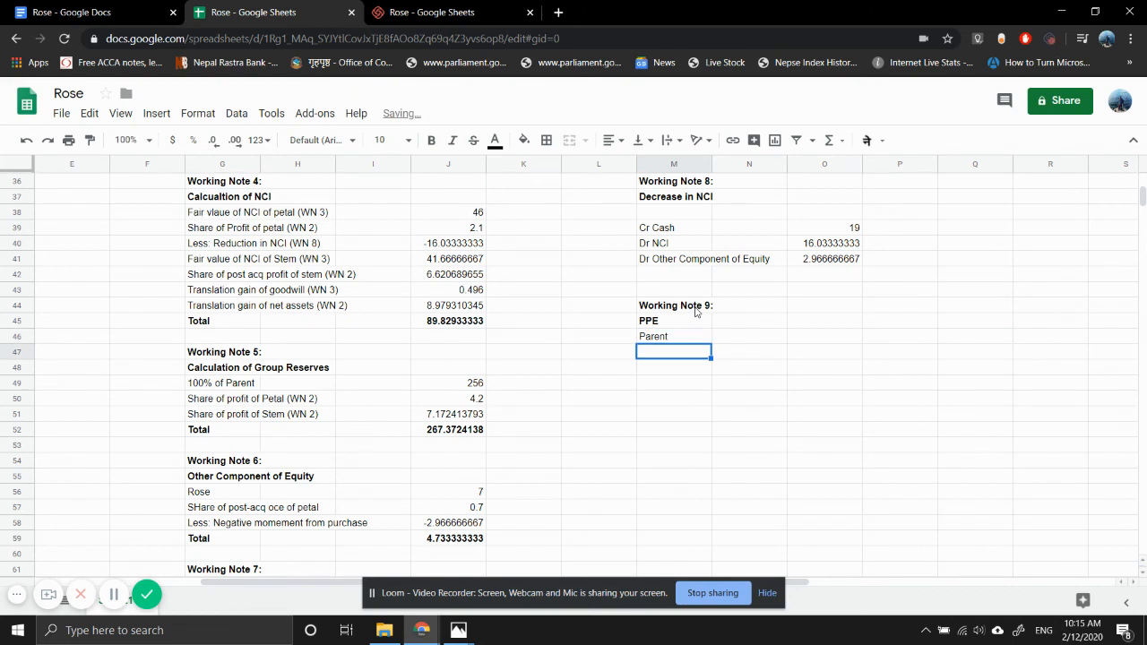
key(Up)
text(Rose)
key(Return)
text(Petal)
key(Return)
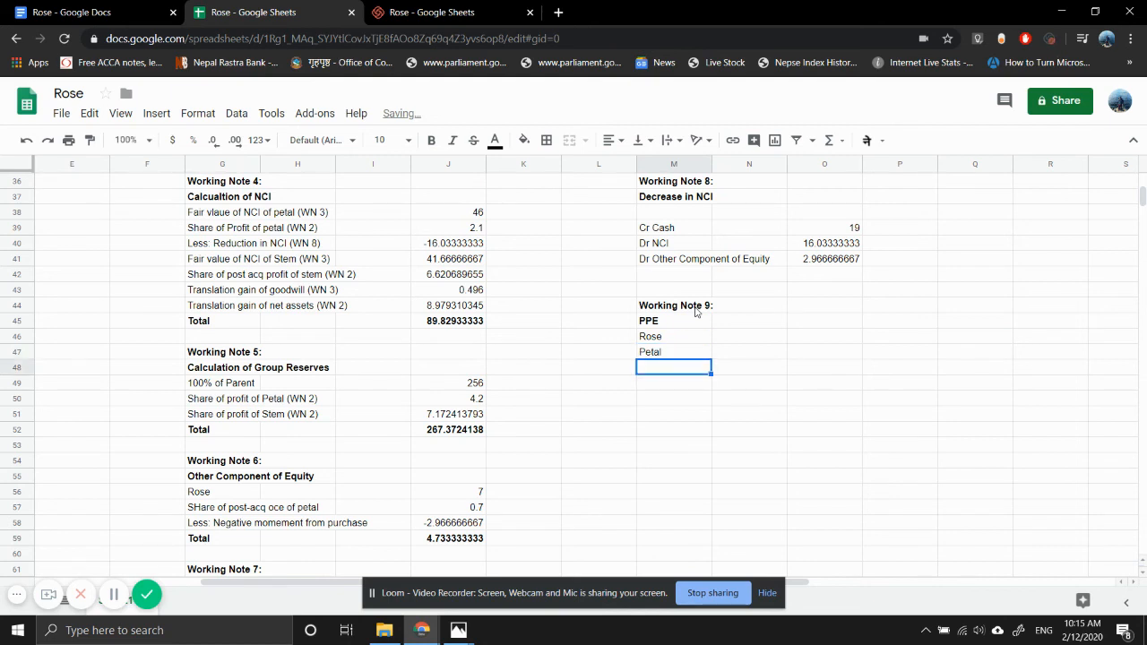
- Add the labels "FV adj of petal", "Stem" and "FV adj for stem" in M48:M50
text(FV adj)
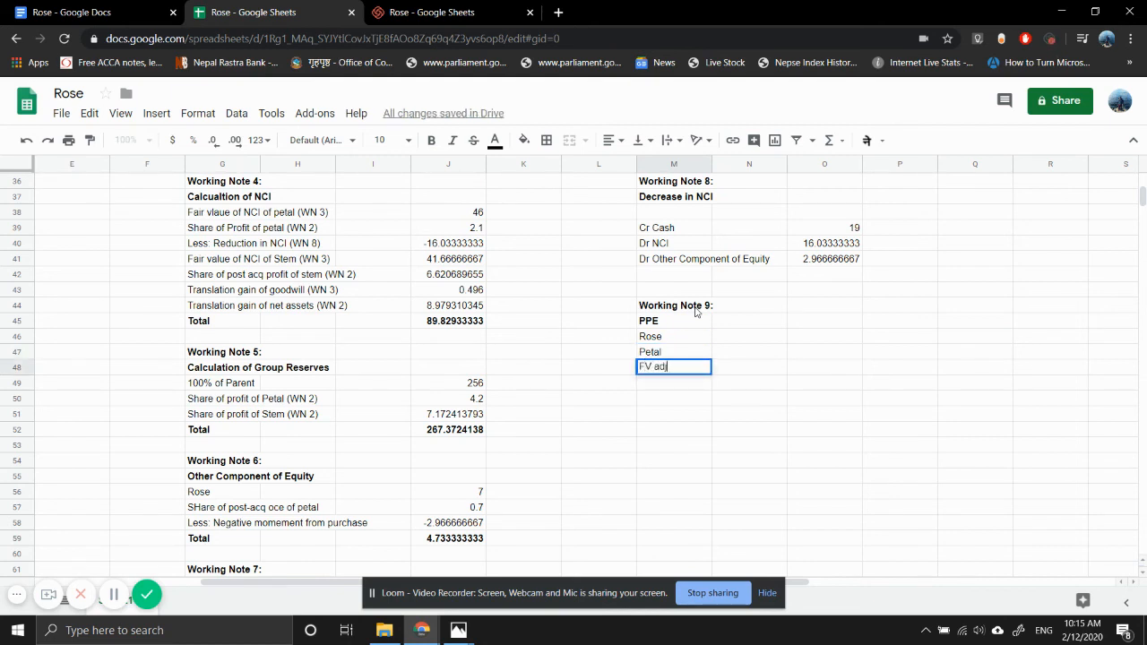
text( of petal)
key(Return)
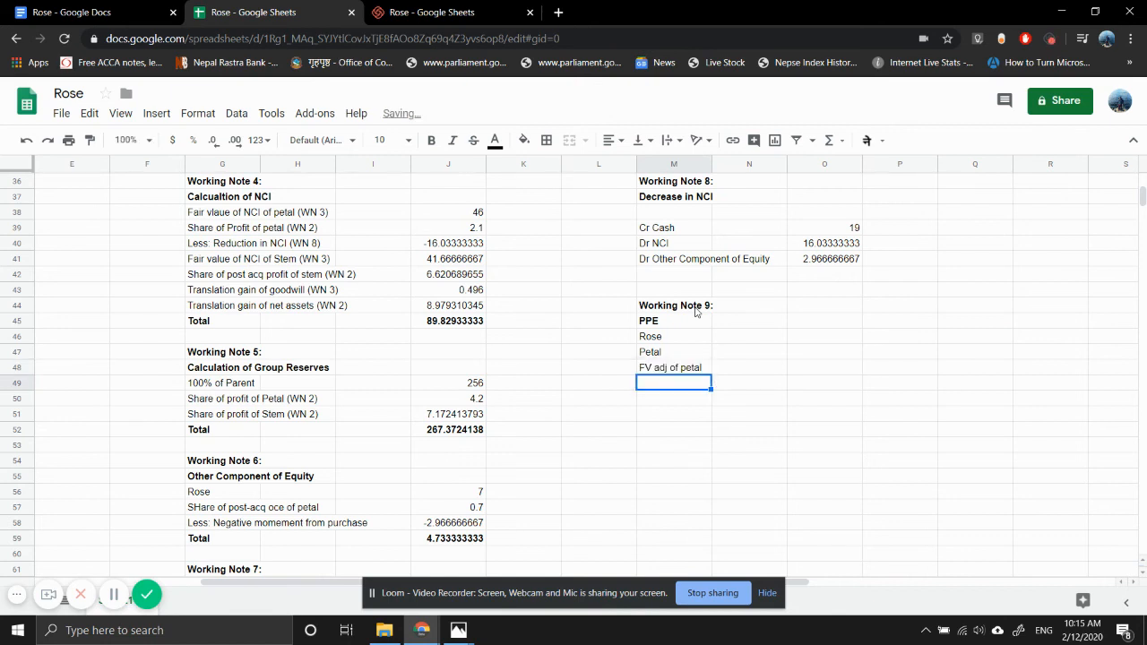
text(Stem)
key(Return)
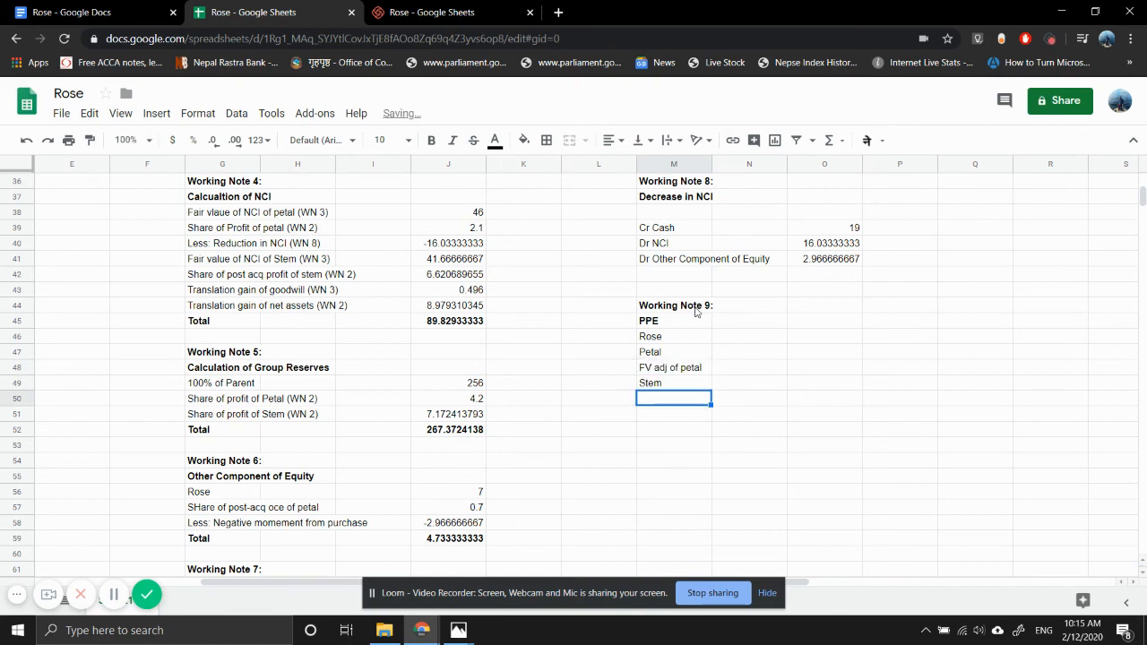
text(FV )
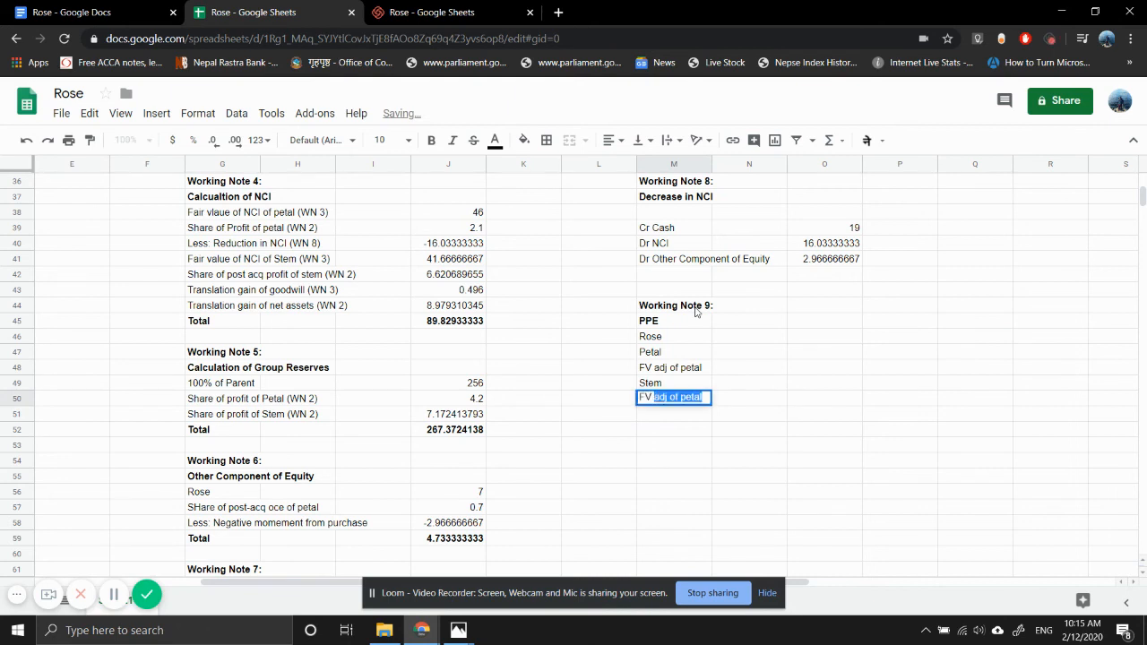
text(adj for stem)
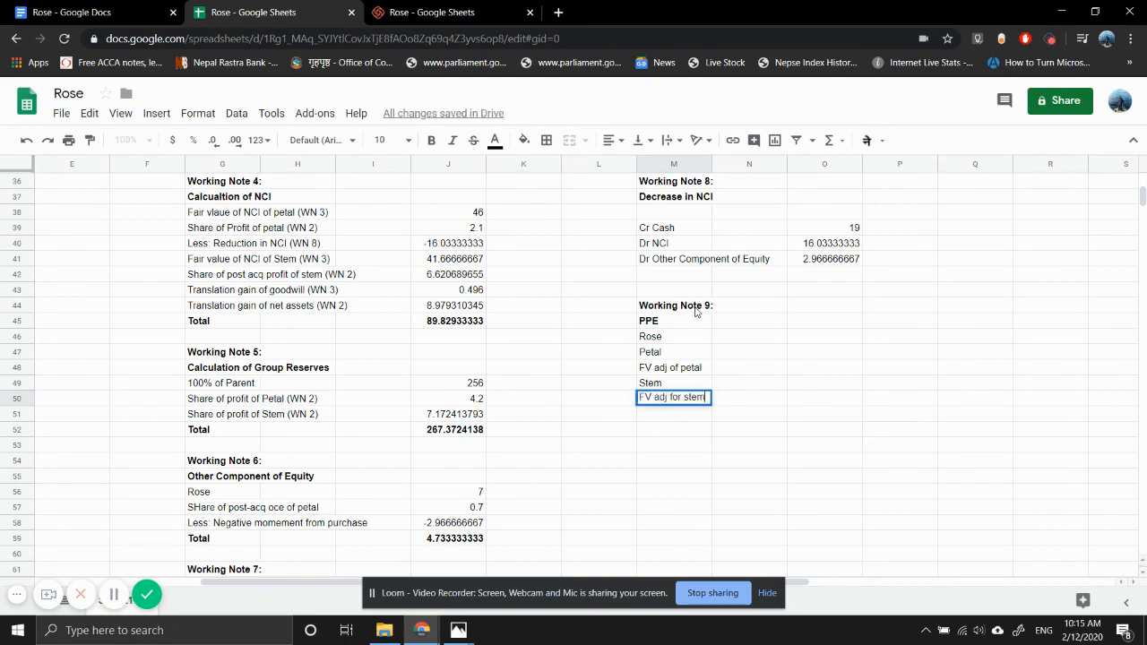
key(Return)
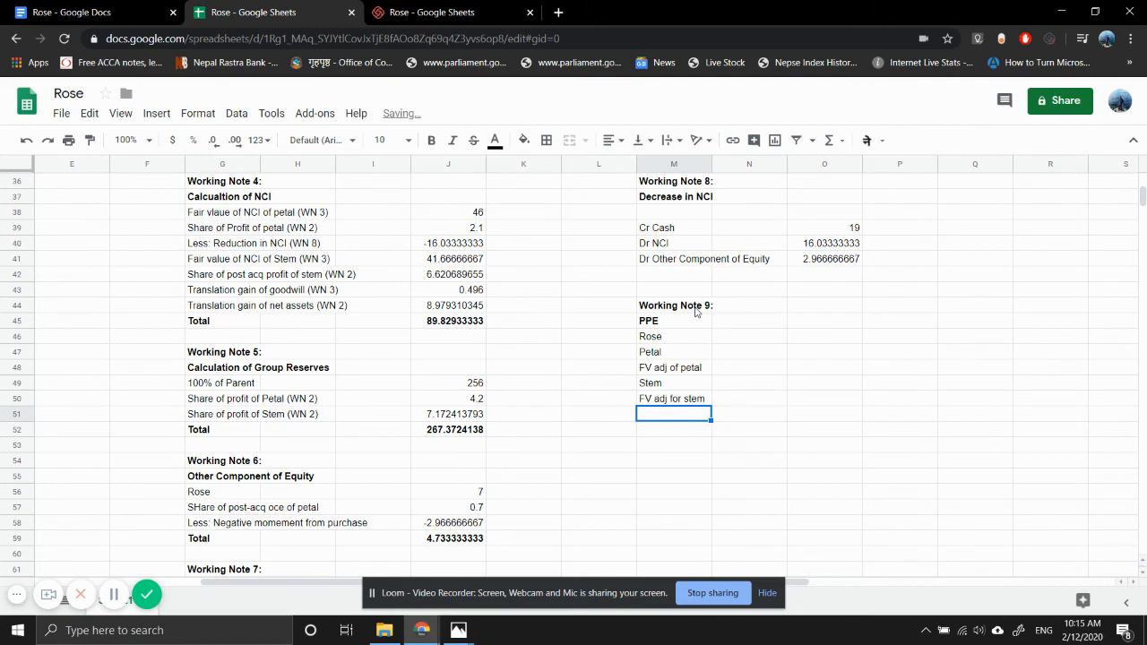
- Enter the PPE figures from the draft statements photo in Working Note 9: 385 for Rose in N46 and 117 for Petal in N47
key(Right)
key(Up)
key(Up)
key(Up)
key(Up)
key(Up)
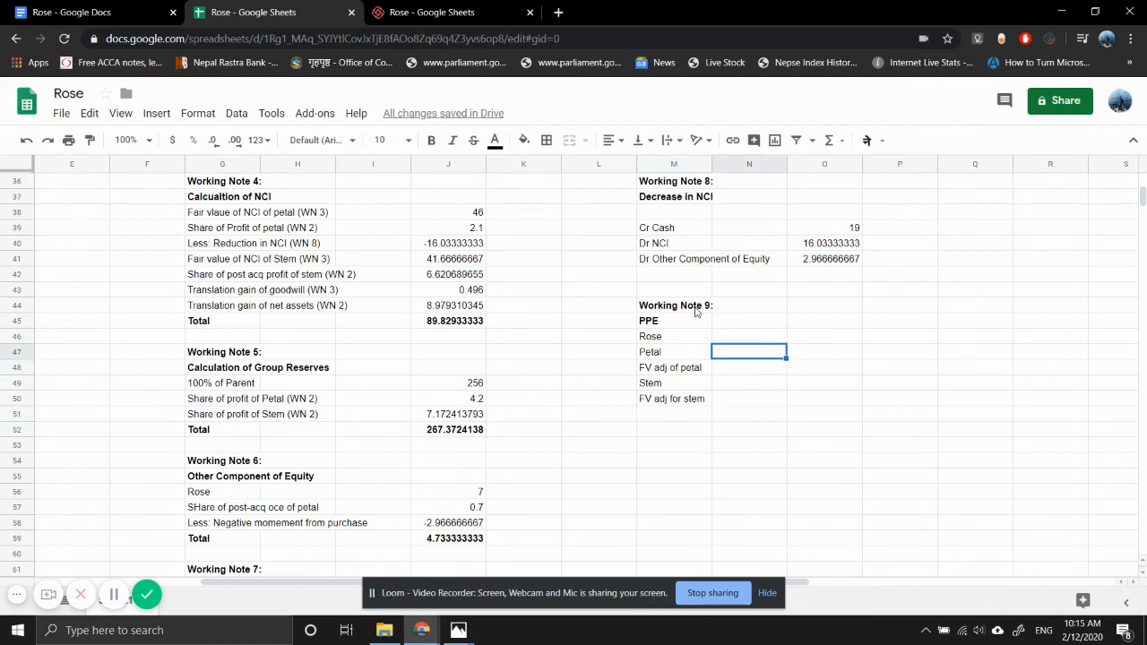
text(=)
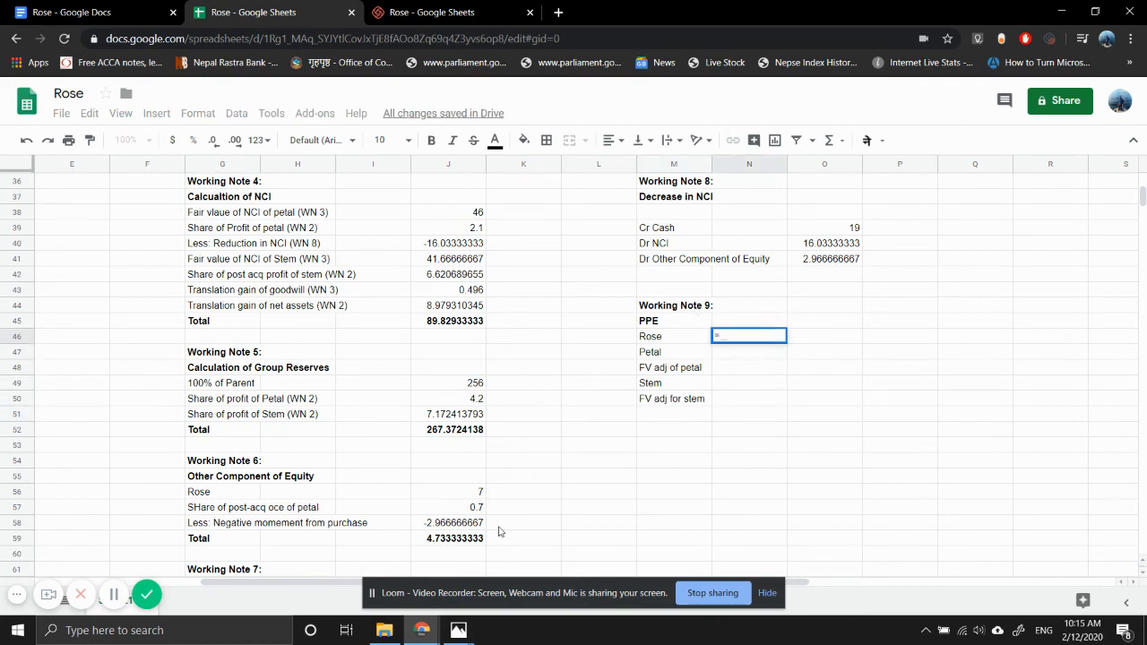
mouse_move(457, 628)
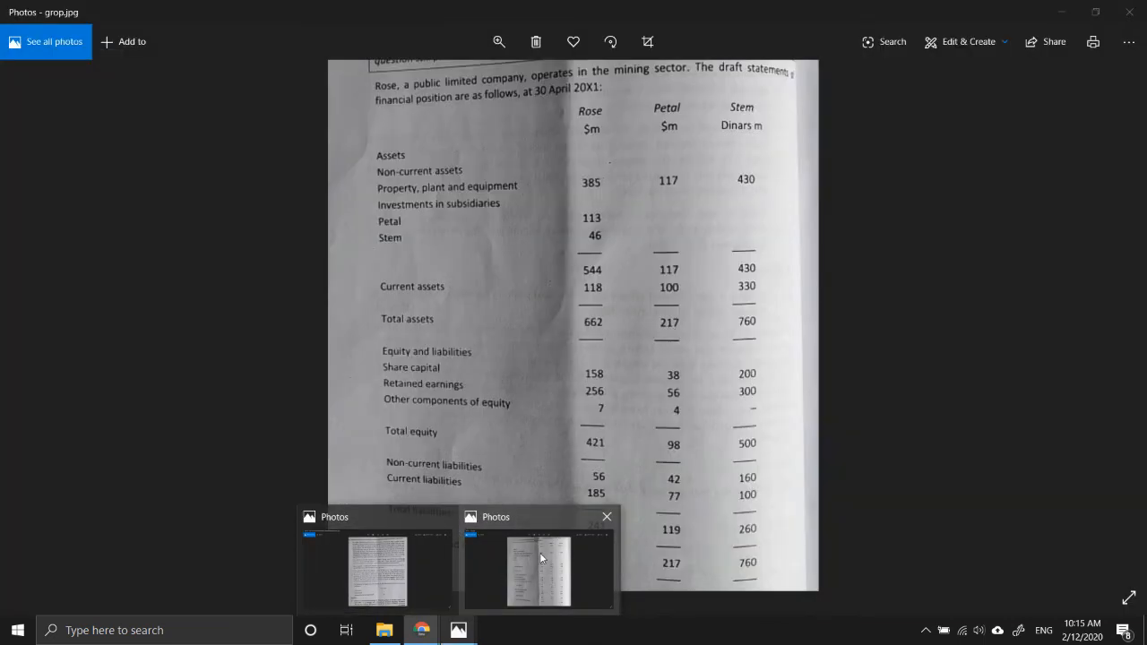
click(540, 558)
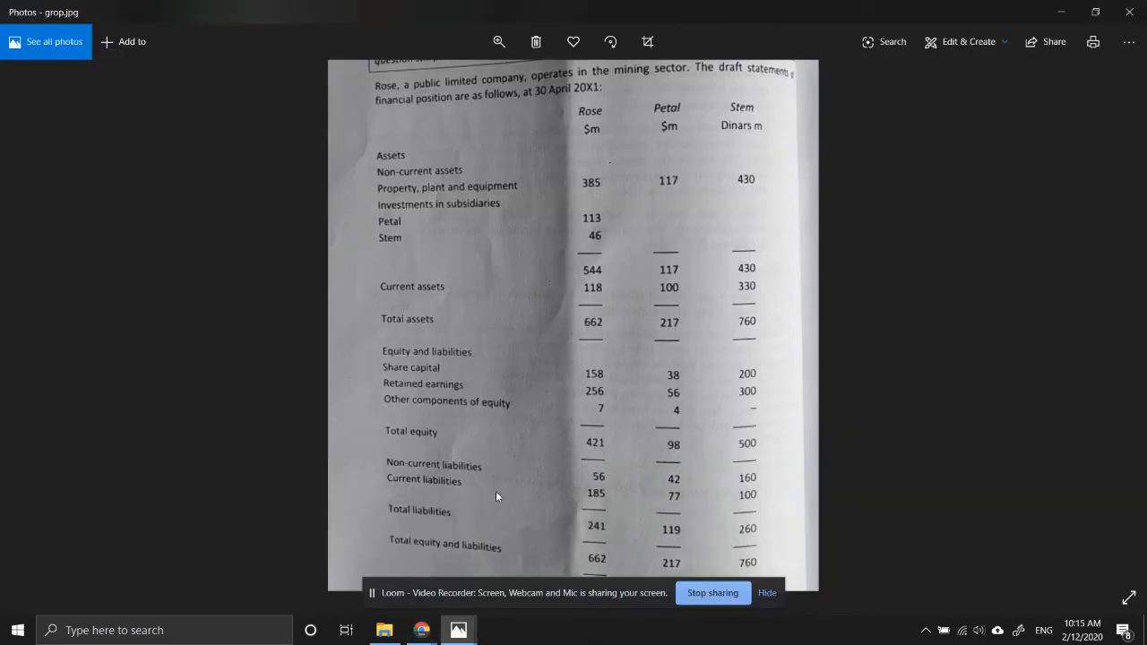
mouse_move(415, 638)
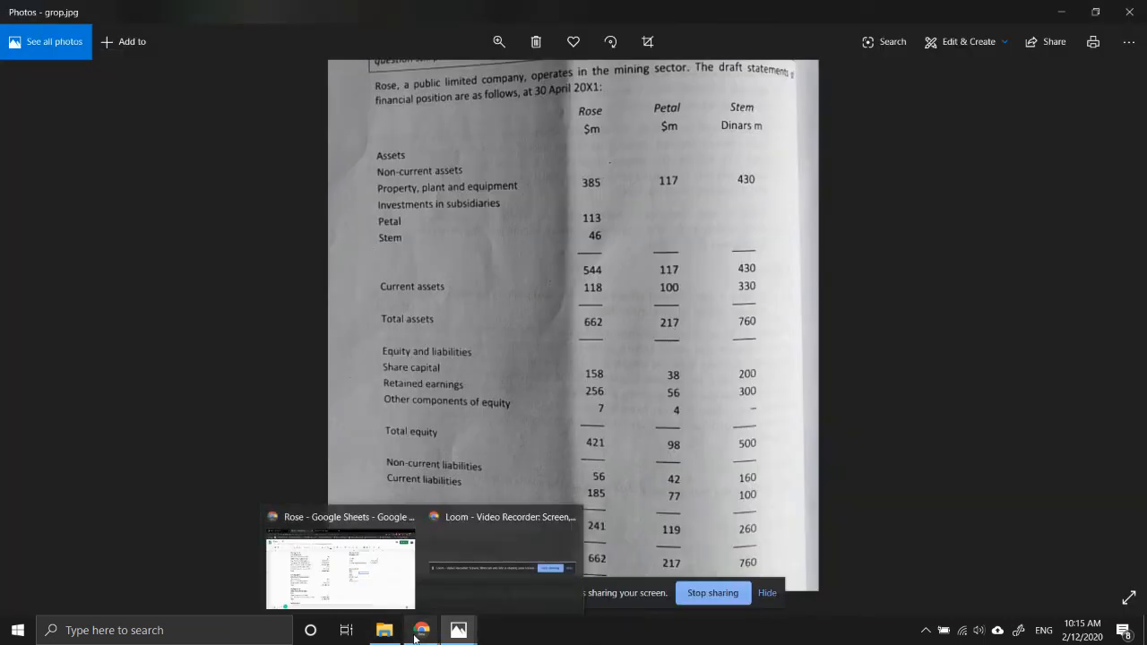
click(394, 560)
text(85)
key(Return)
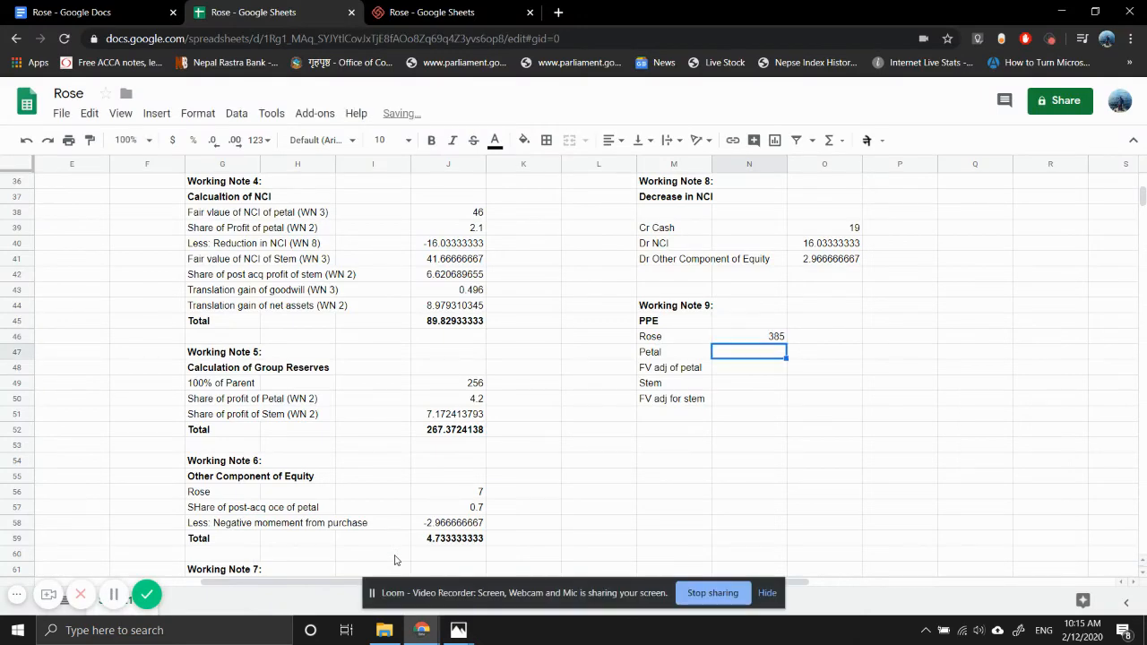
text(117)
key(Return)
- Link the Petal fair value adjustment in N48 to the at-acquisition land adjustment in Working Note 2
text(=)
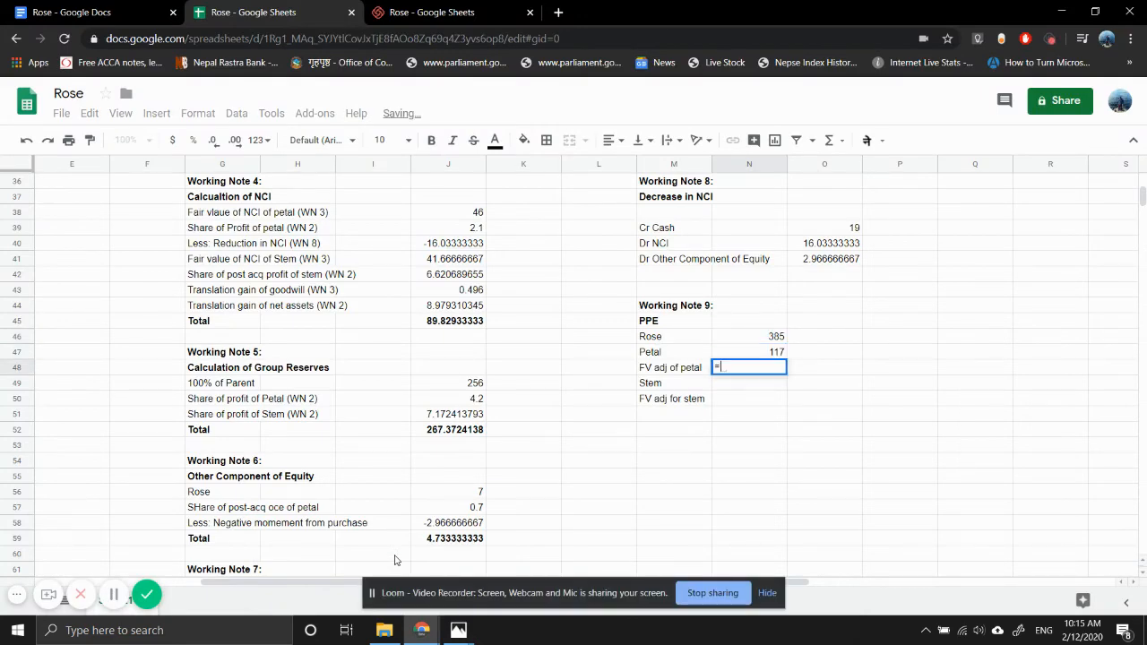
scroll(232, 328, up, 5)
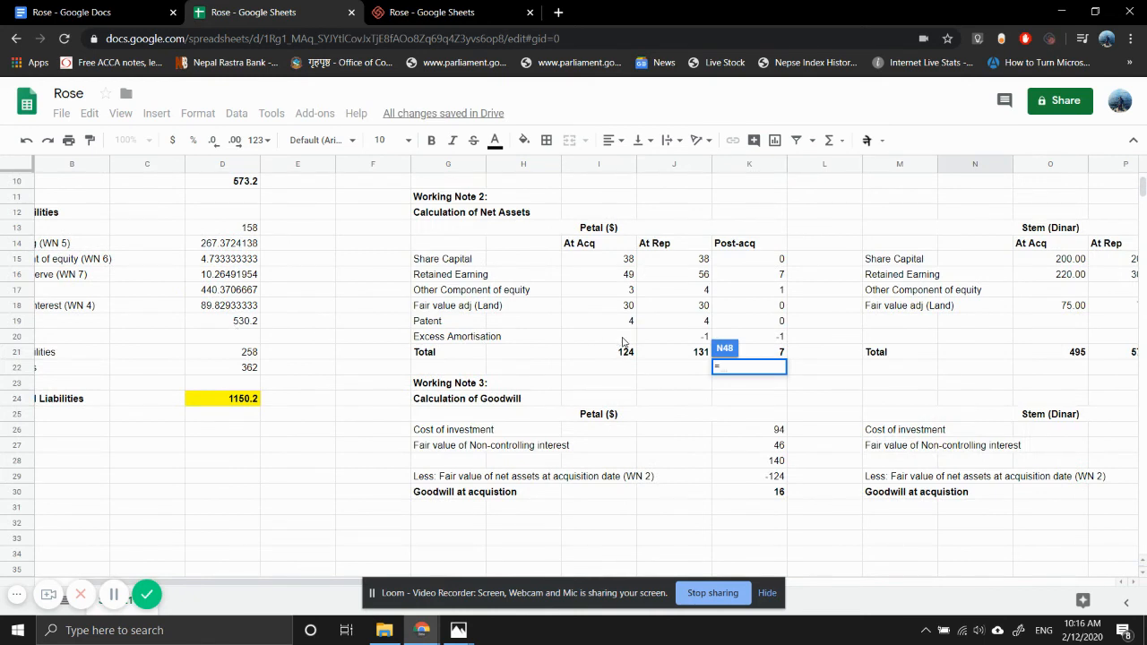
click(617, 308)
key(Return)
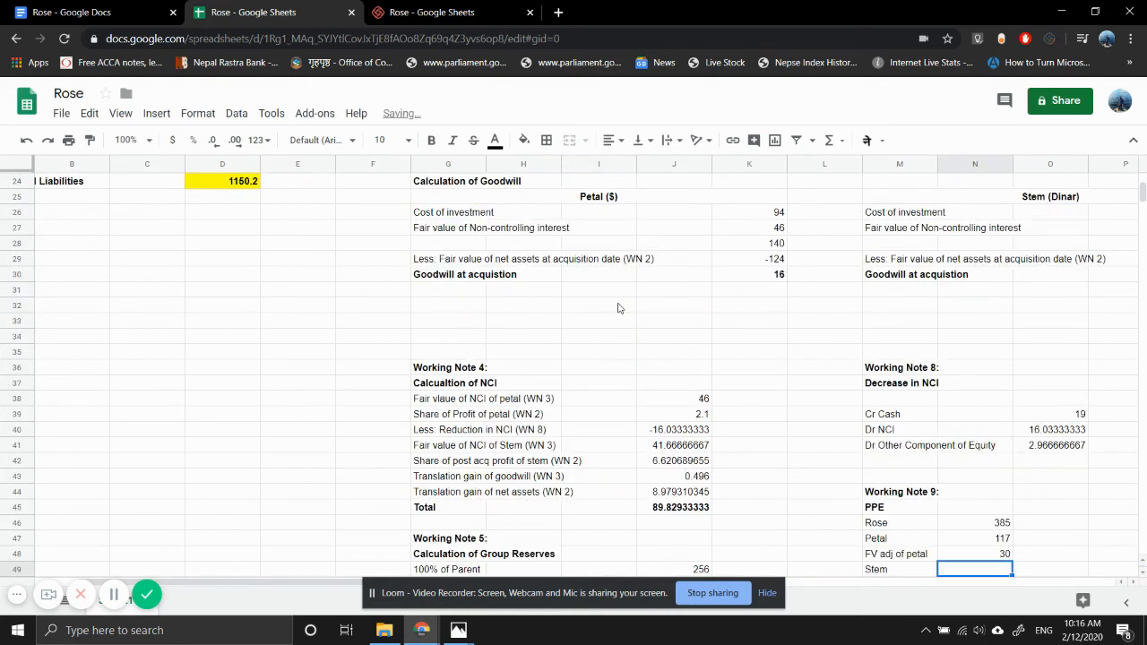
- Start a formula for Stem's PPE in N49 and look up Stem's property, plant and equipment in the draft statements photo
text(=)
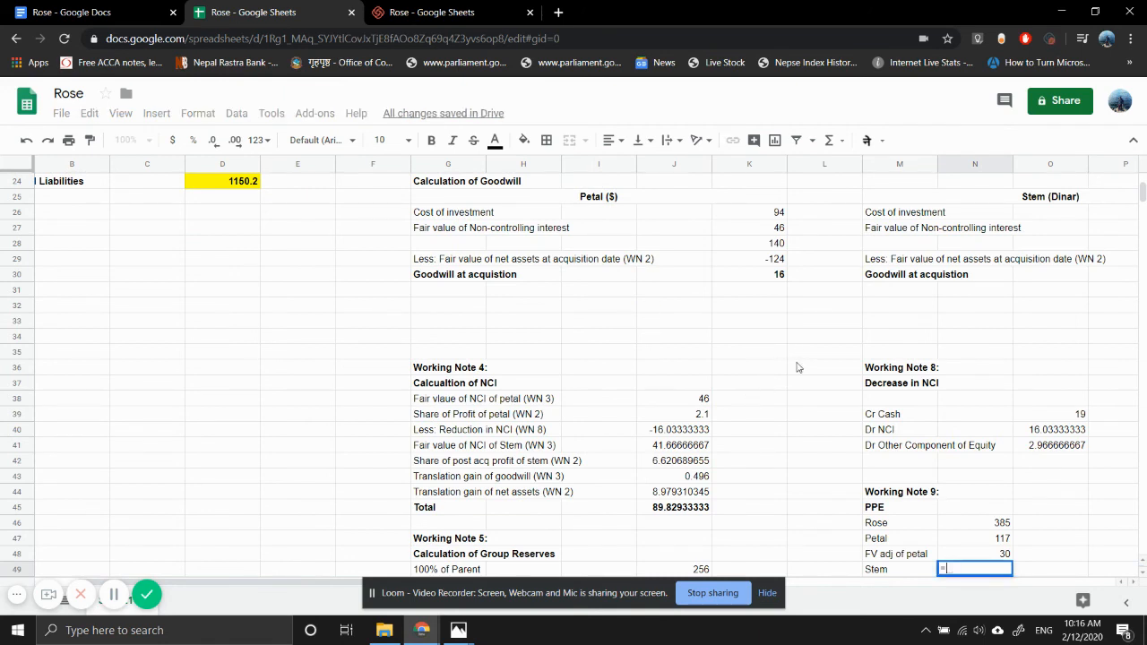
scroll(797, 367, right, 5)
scroll(798, 368, left, 2)
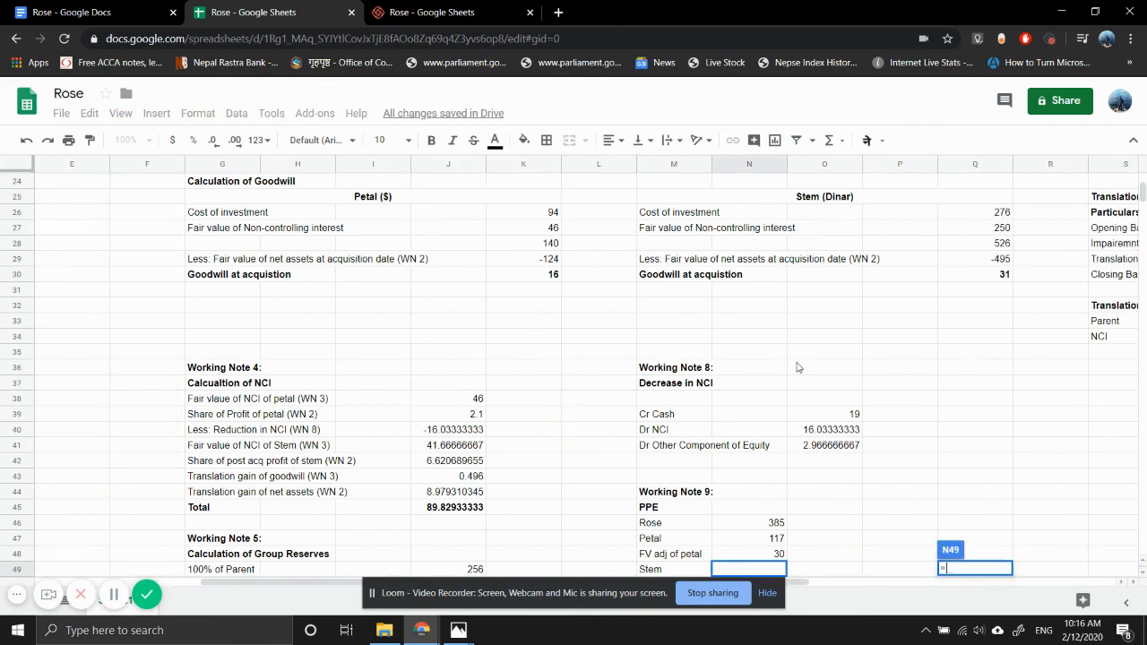
mouse_move(465, 635)
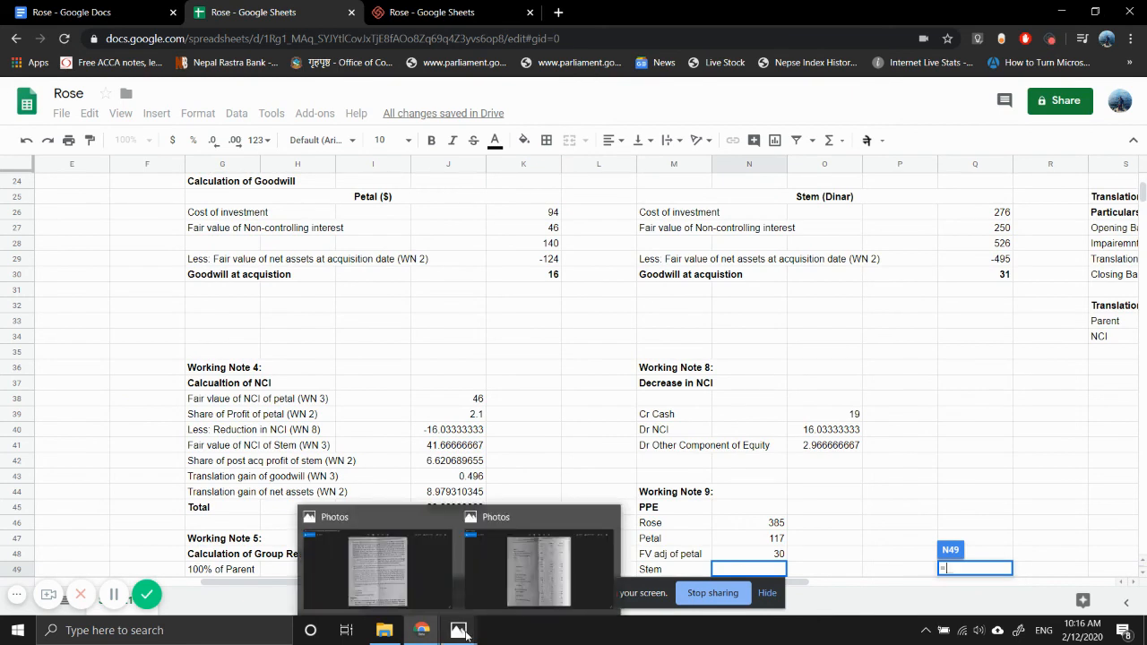
mouse_move(506, 584)
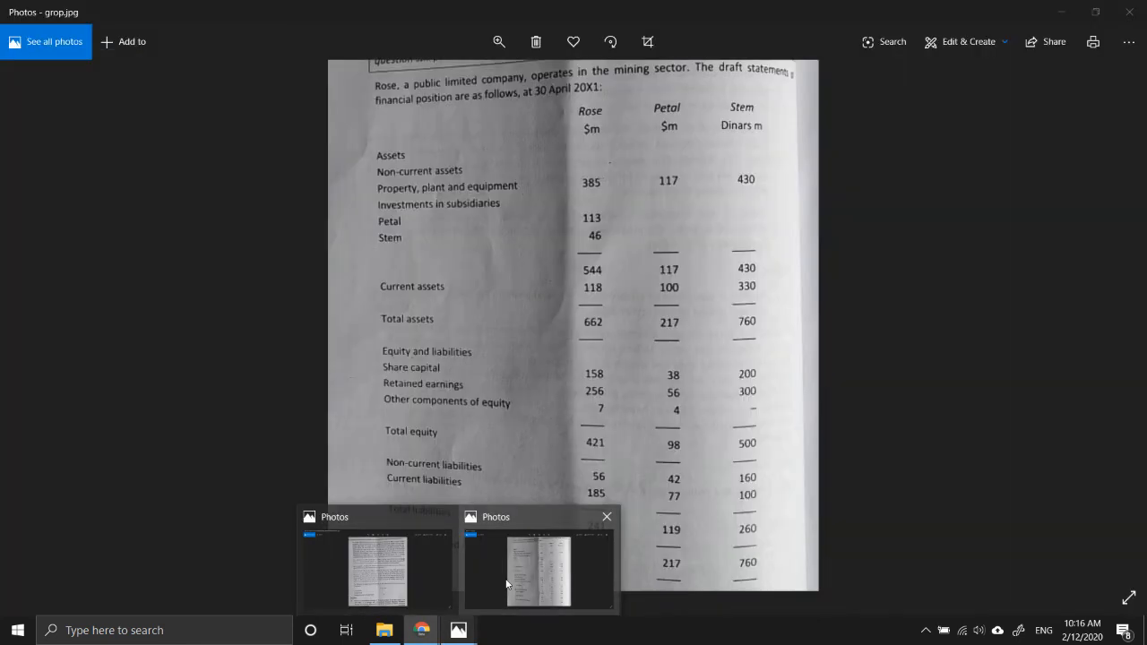
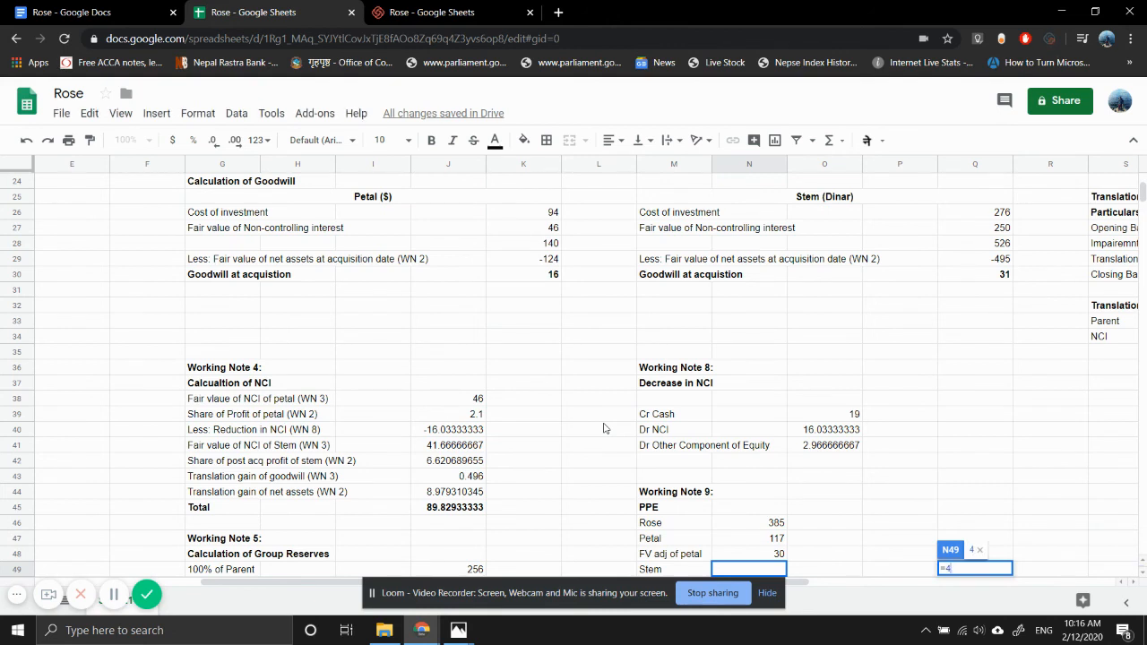
- Calculate Stem's PPE in N49 of Working Note 9 as 430 divided by the closing exchange rate in V30
text(430)
text(/)
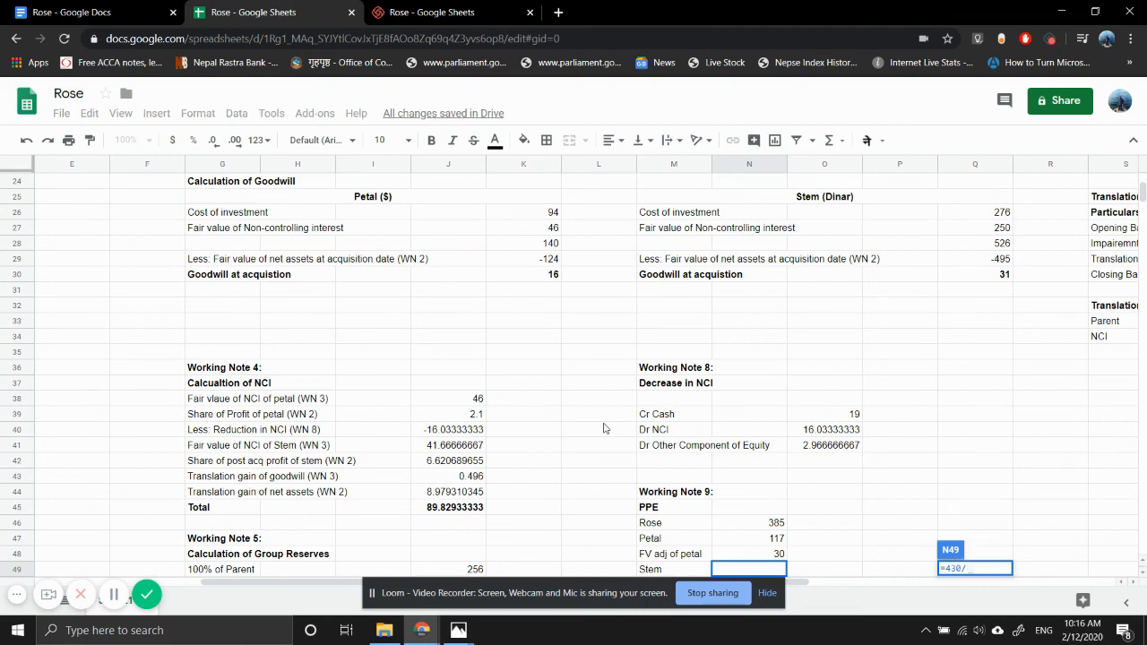
scroll(989, 305, right, 6)
click(917, 277)
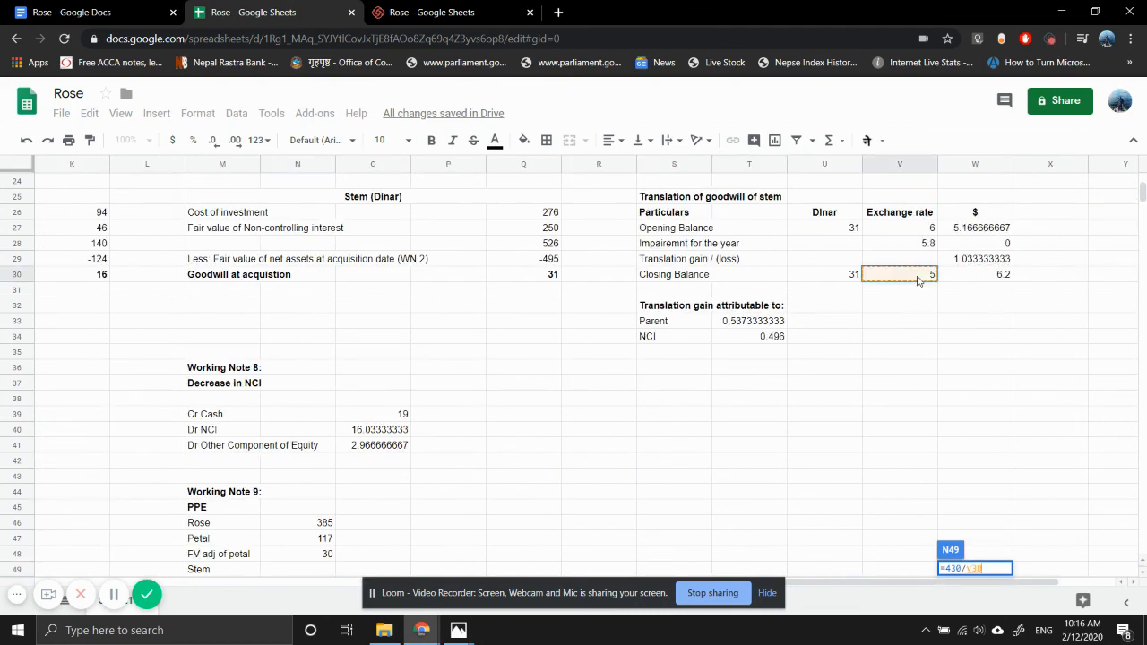
key(Return)
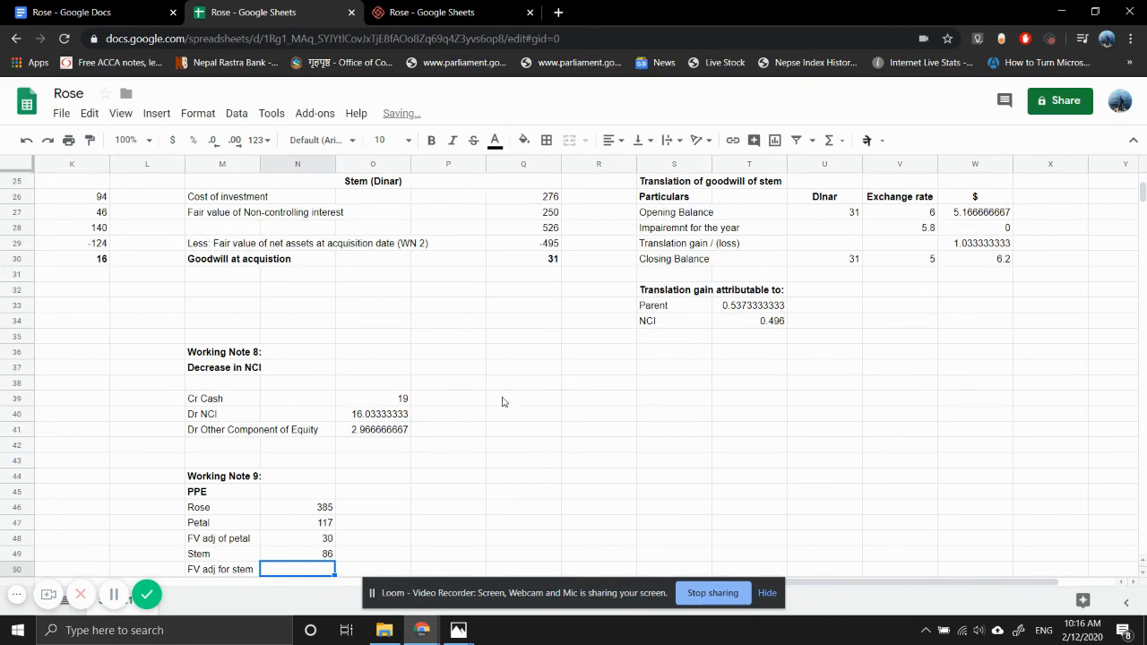
- Calculate the FV adj for stem in N50 by dividing the land fair value adjustment in O18 by closing rate V30
scroll(451, 434, down, 1)
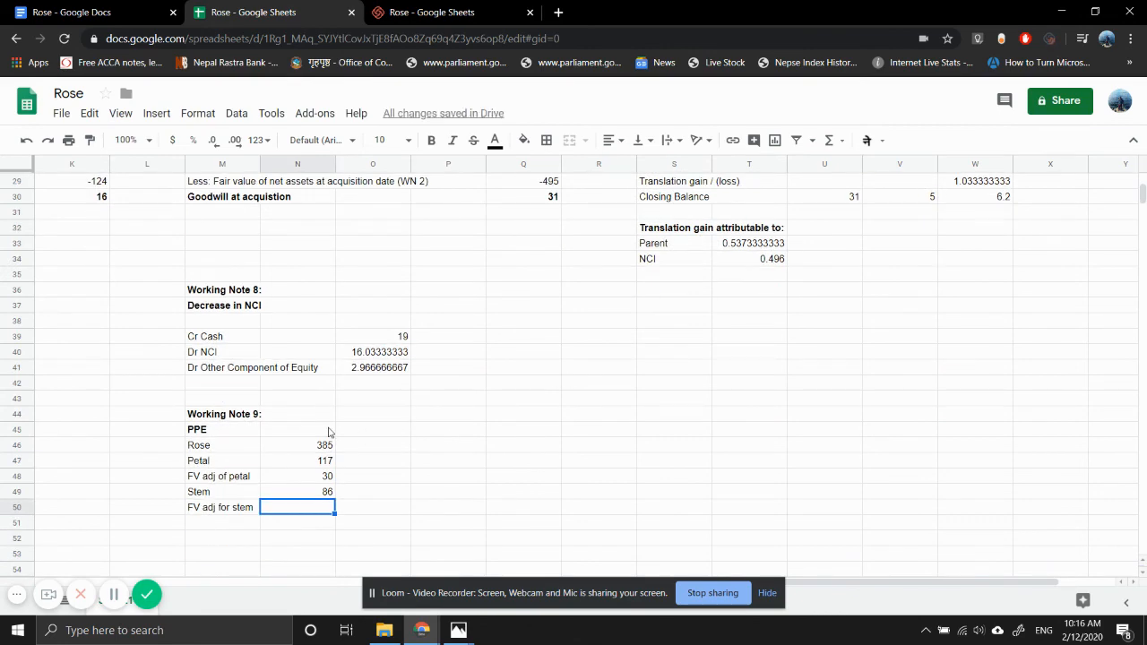
text(=)
scroll(448, 377, up, 5)
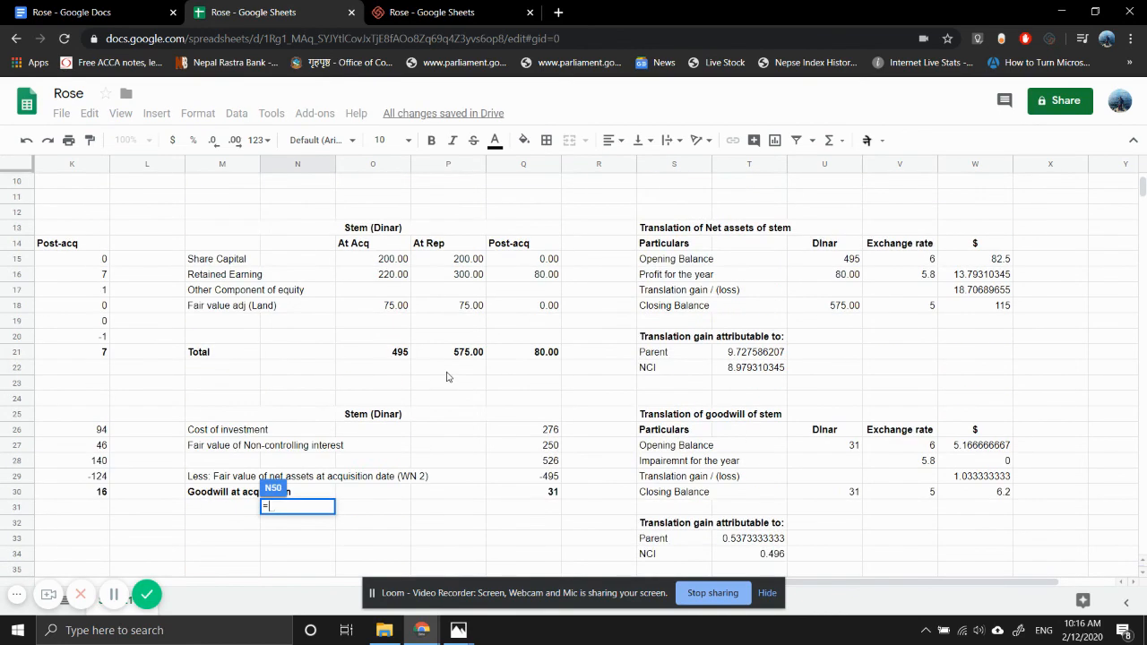
click(392, 310)
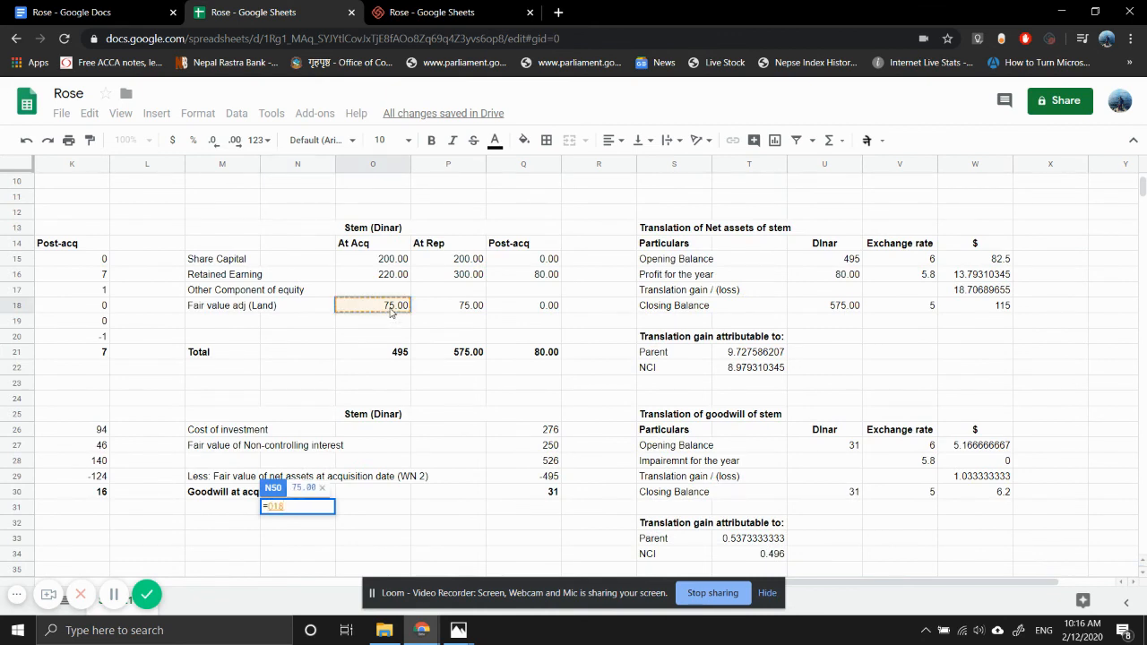
text(/)
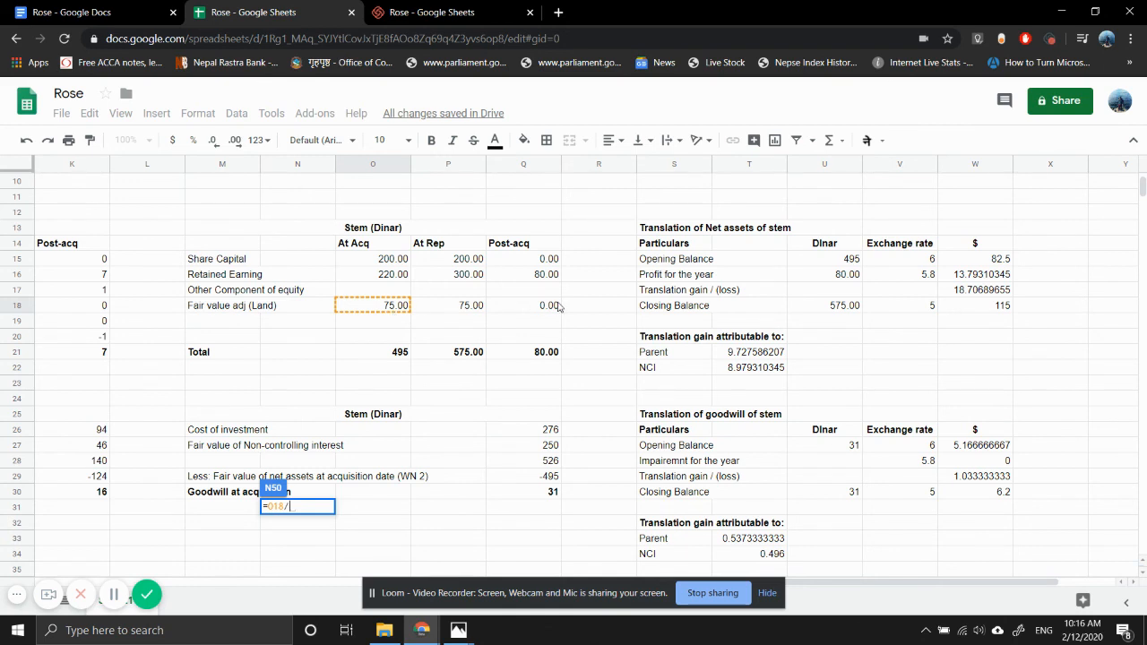
click(916, 493)
key(Return)
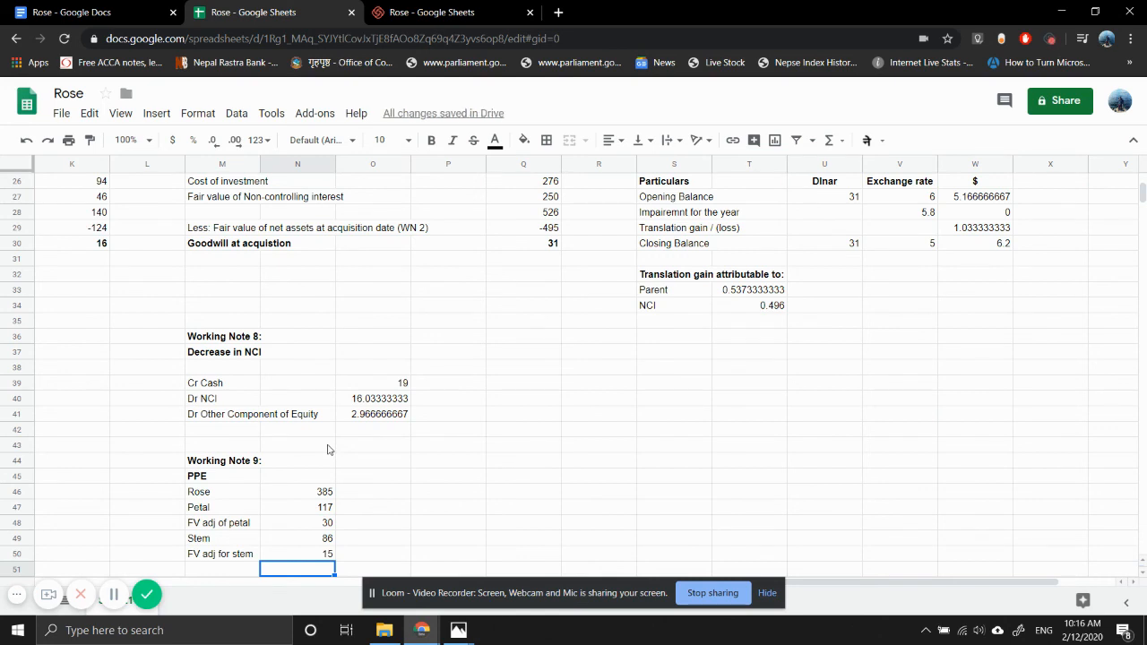
- Sum the PPE amounts N46:N50 in cell N51 of Working Note 9
scroll(328, 450, down, 2)
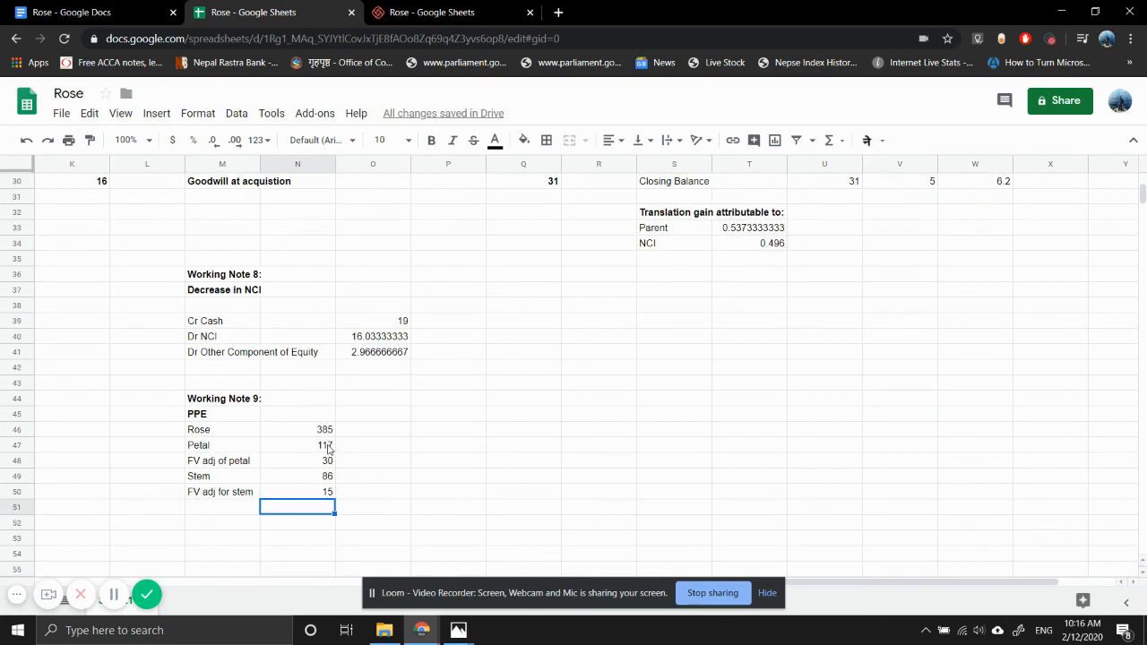
scroll(408, 439, left, 2)
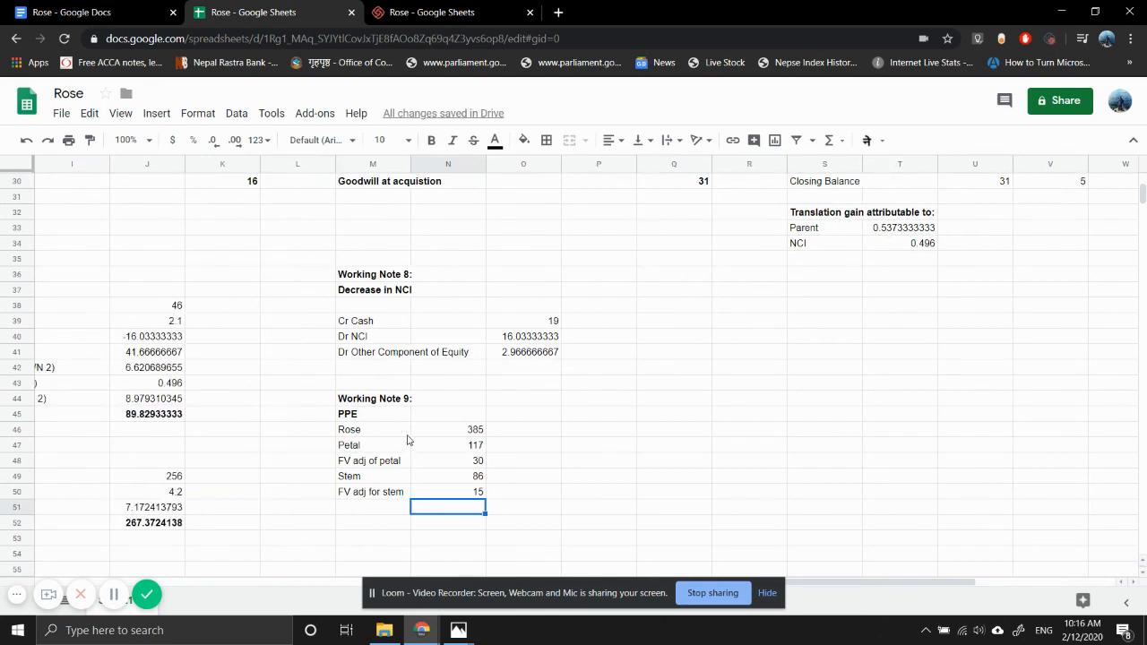
text(=)
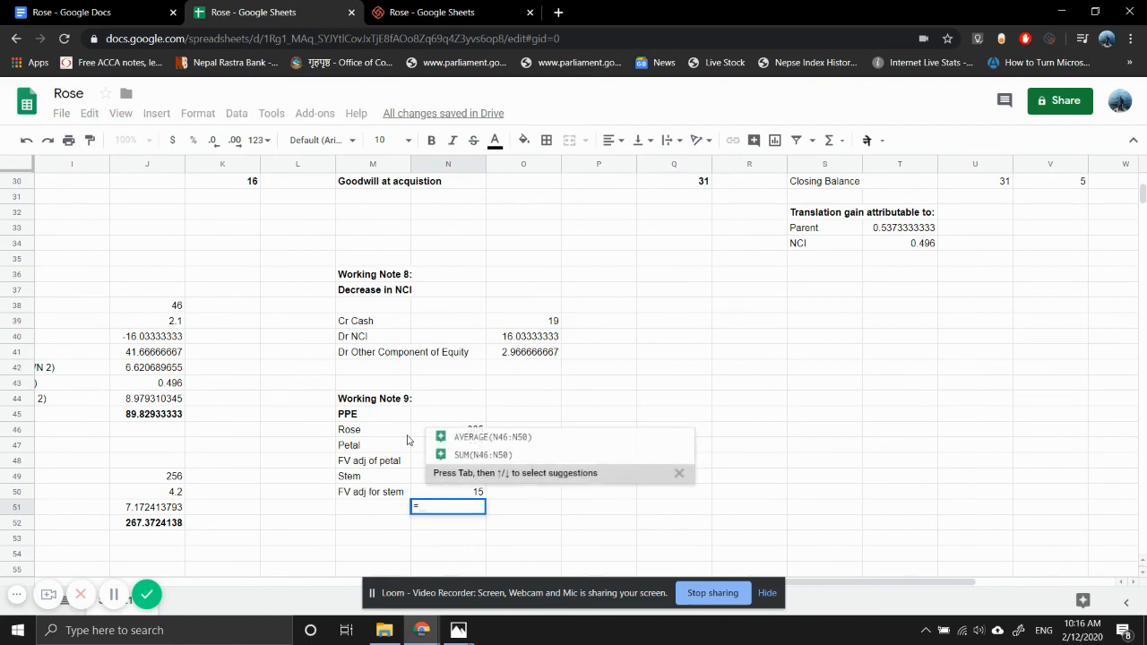
text(SUM()
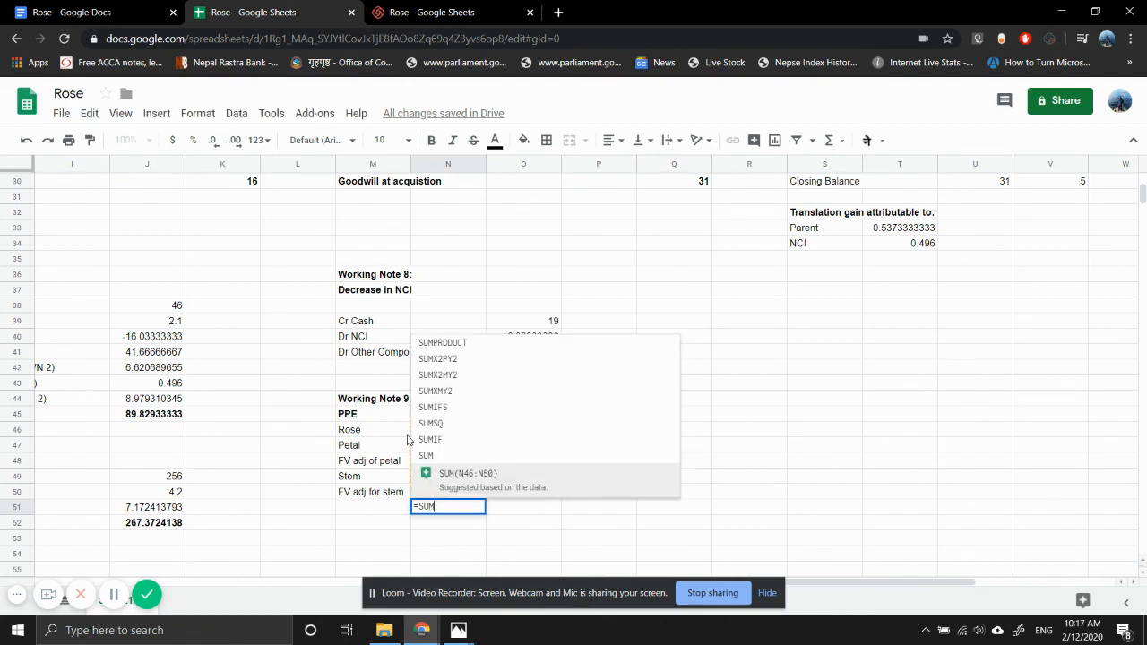
key(Up)
key(shift+Up)
key(shift+Up)
key(shift+Up)
key(shift+Up)
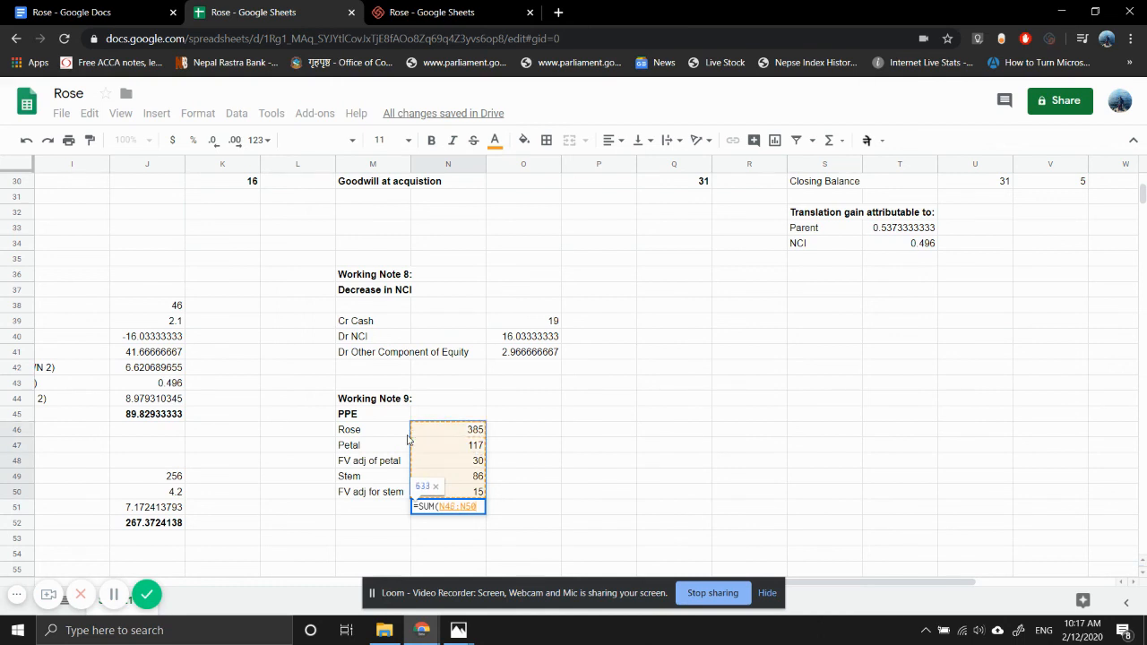
key(Return)
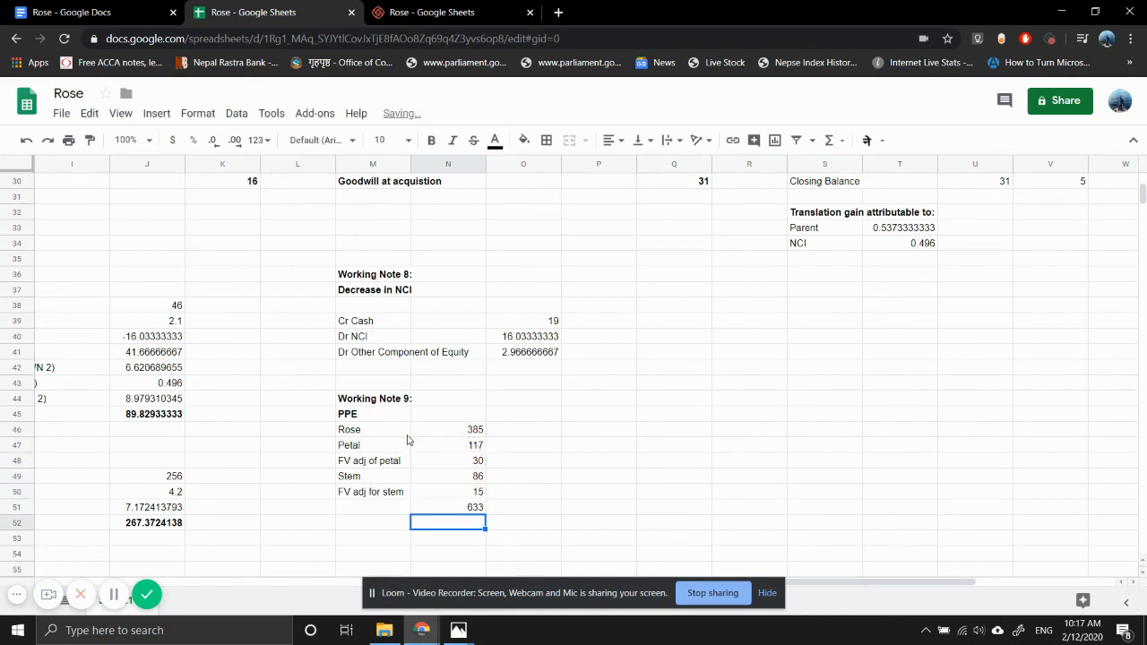
- Label the PPE sum row "Total" in M51 and make the label and its amount bold
key(Up)
key(Left)
text(T)
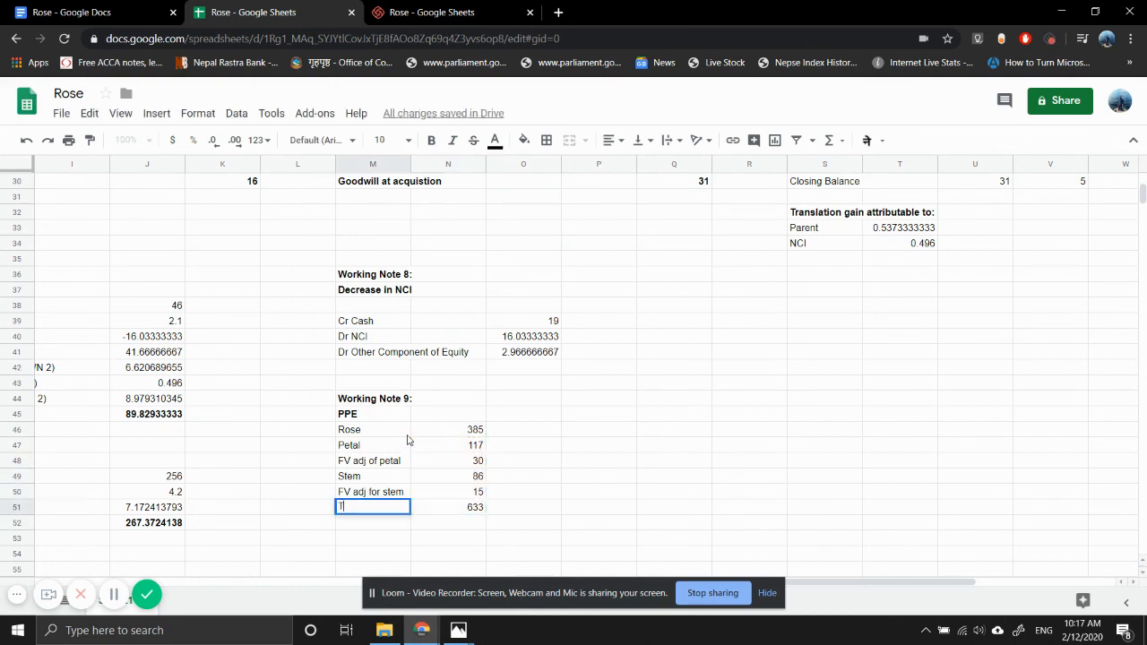
text(otal)
key(Return)
key(Up)
key(shift+Right)
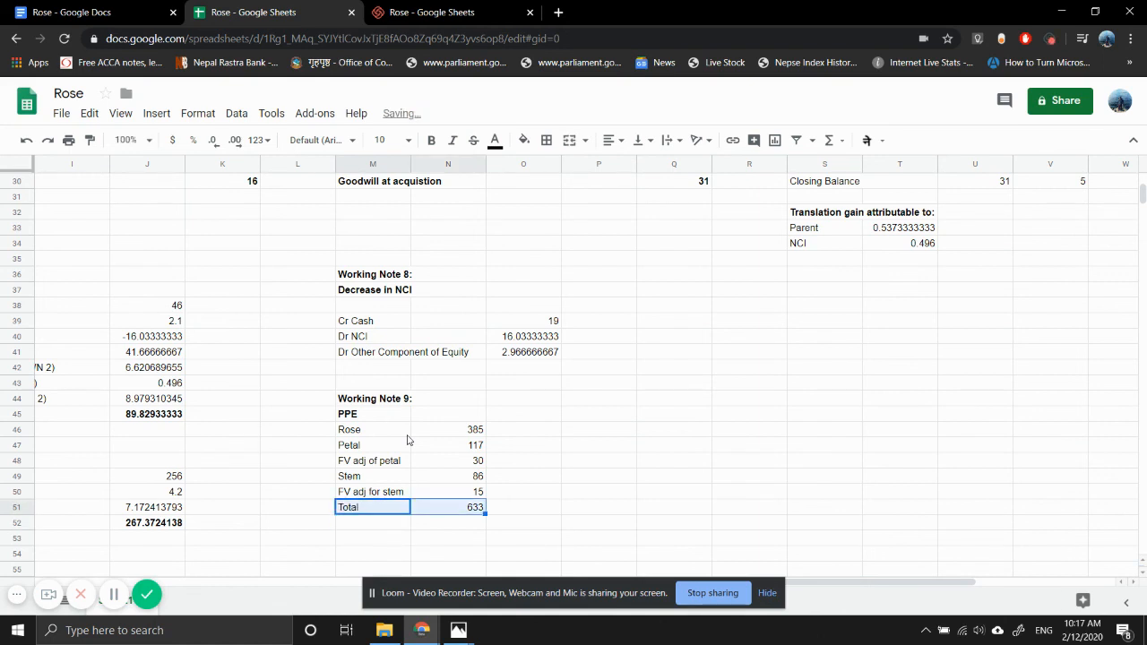
key(ctrl+b)
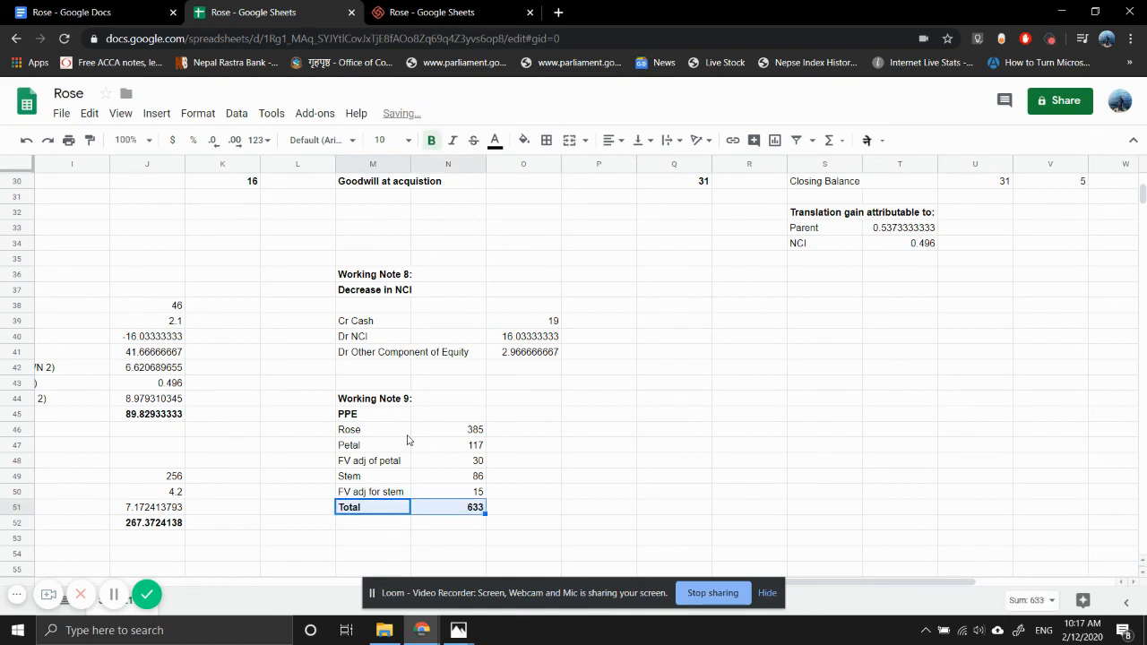
- Link Property, plant and equipment in D4 of the Consolidated Statement of Financial Position to the PPE total with =N51
key(shift+Left)
key(Left)
key(Left)
key(Left)
key(Left)
key(Left)
key(Left)
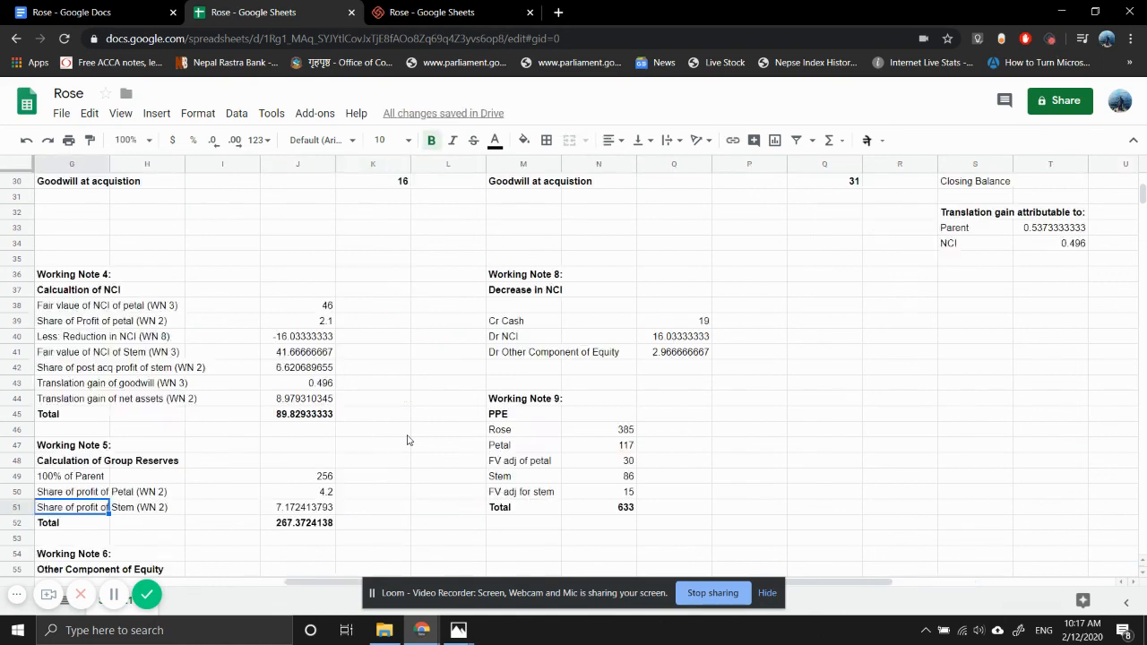
key(Left)
key(Left)
key(Left)
key(Left)
key(Left)
key(Left)
key(Up)
key(Up)
key(Up)
key(Up)
key(Up)
key(Up)
key(Up)
key(Up)
key(Up)
key(Up)
key(Up)
key(Up)
key(Up)
key(Up)
key(Up)
key(Up)
key(Up)
key(Up)
key(Up)
key(Up)
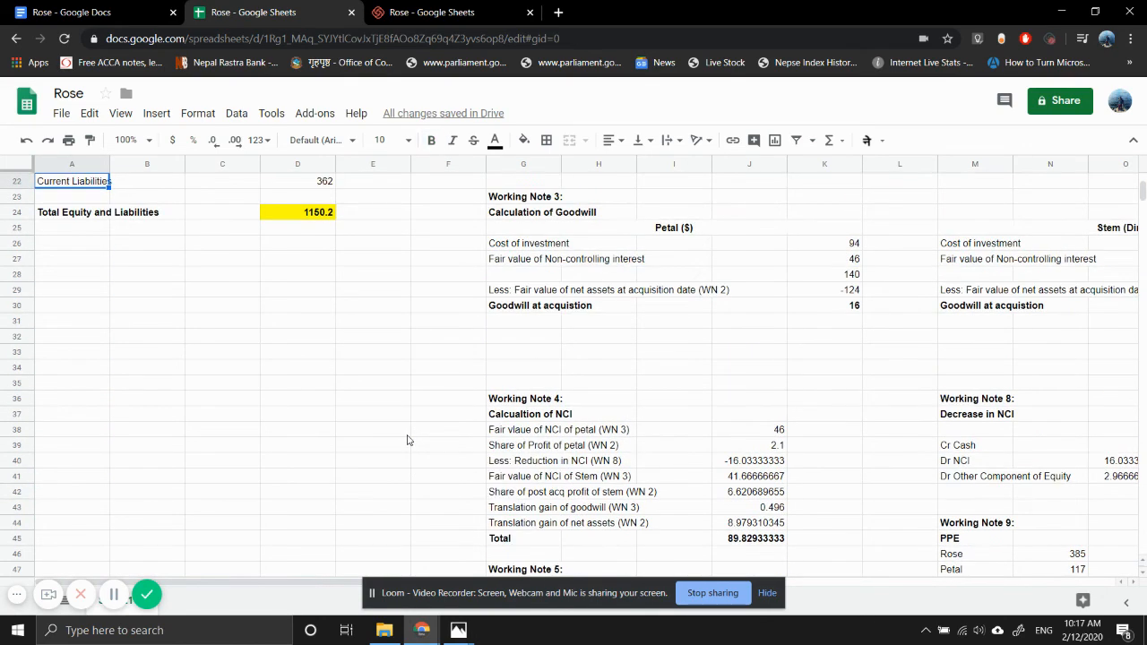
key(Up)
key(Up)
key(Up)
key(Up)
key(Up)
key(Up)
key(Up)
key(Up)
key(Up)
key(Up)
key(Up)
key(Up)
key(Up)
key(Up)
key(Right)
key(Right)
key(Right)
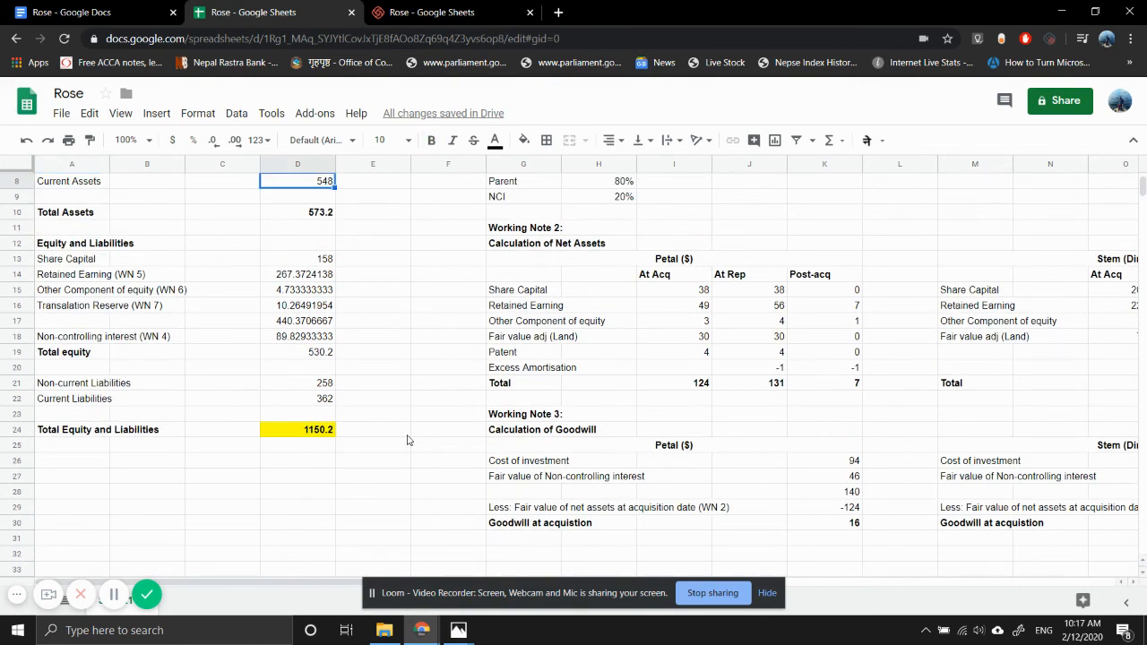
key(Up)
key(Up)
key(Up)
key(Up)
key(Up)
key(Up)
key(Up)
key(Down)
key(Down)
key(Down)
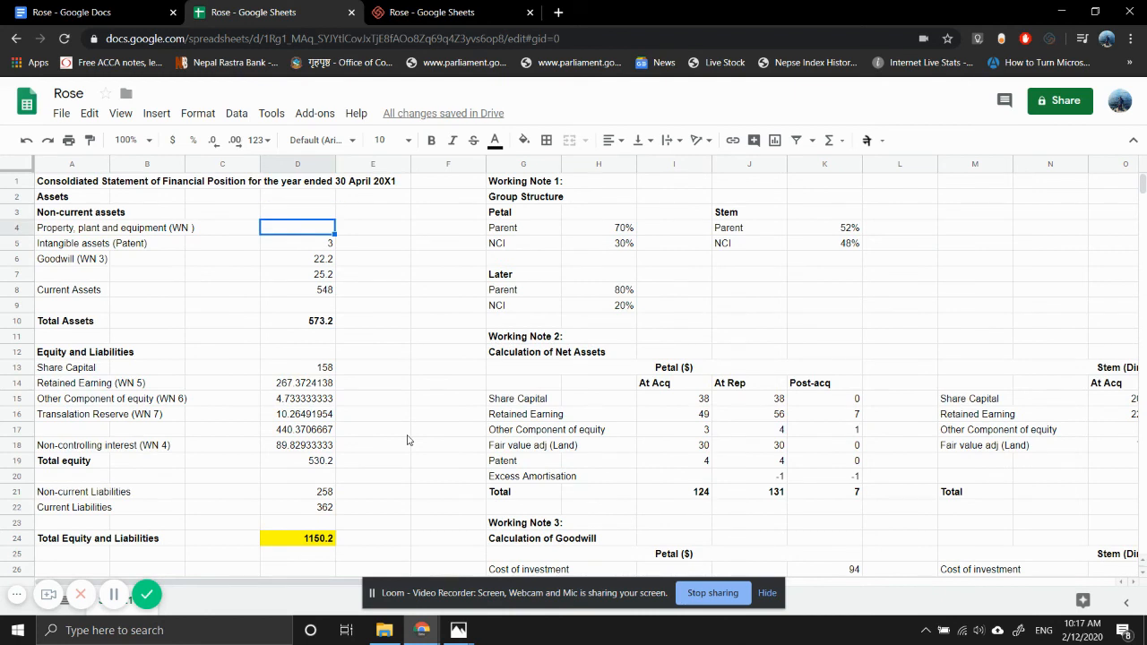
text(=n51)
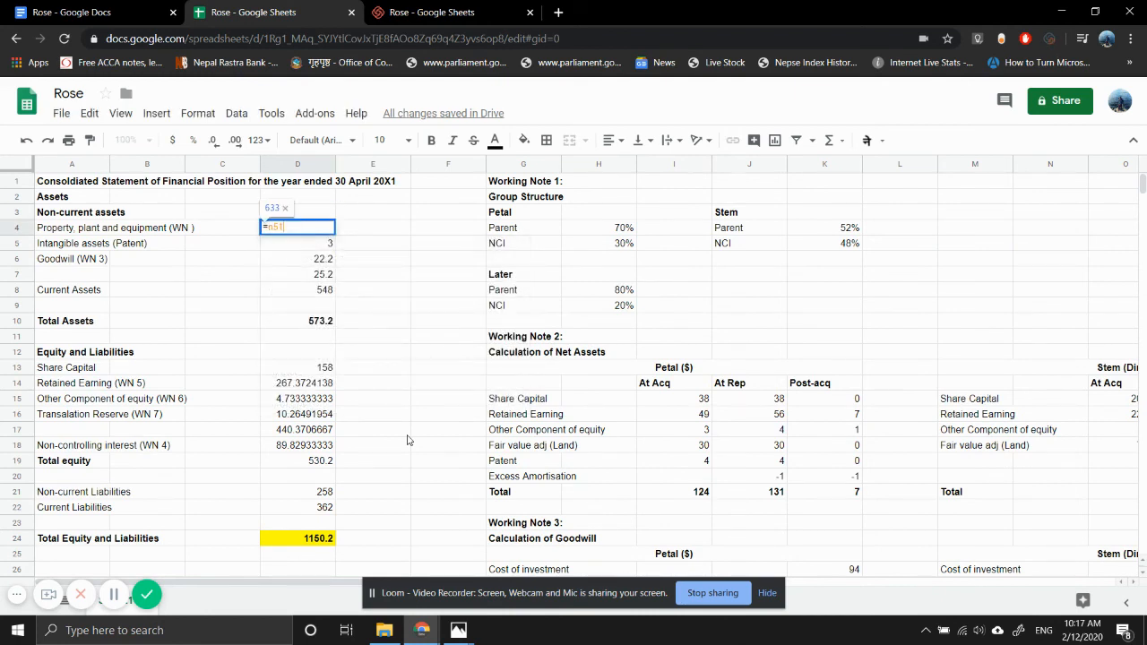
key(Return)
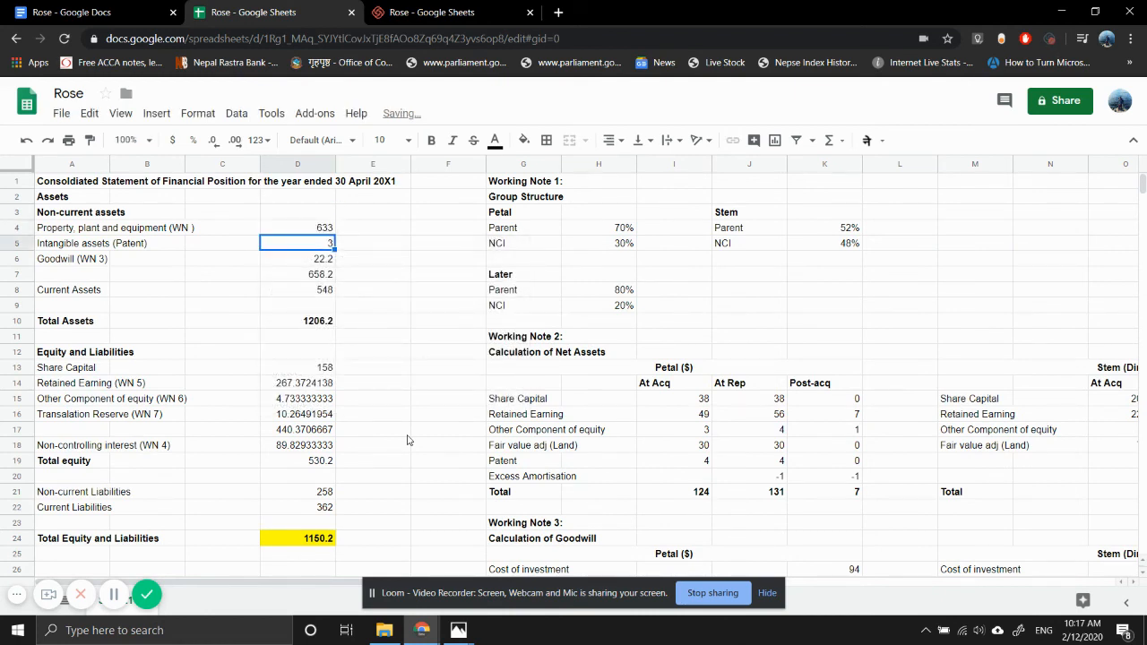
- Highlight the Total Assets amount in D10 with a yellow fill
key(Down)
key(Down)
key(Down)
key(Down)
key(Down)
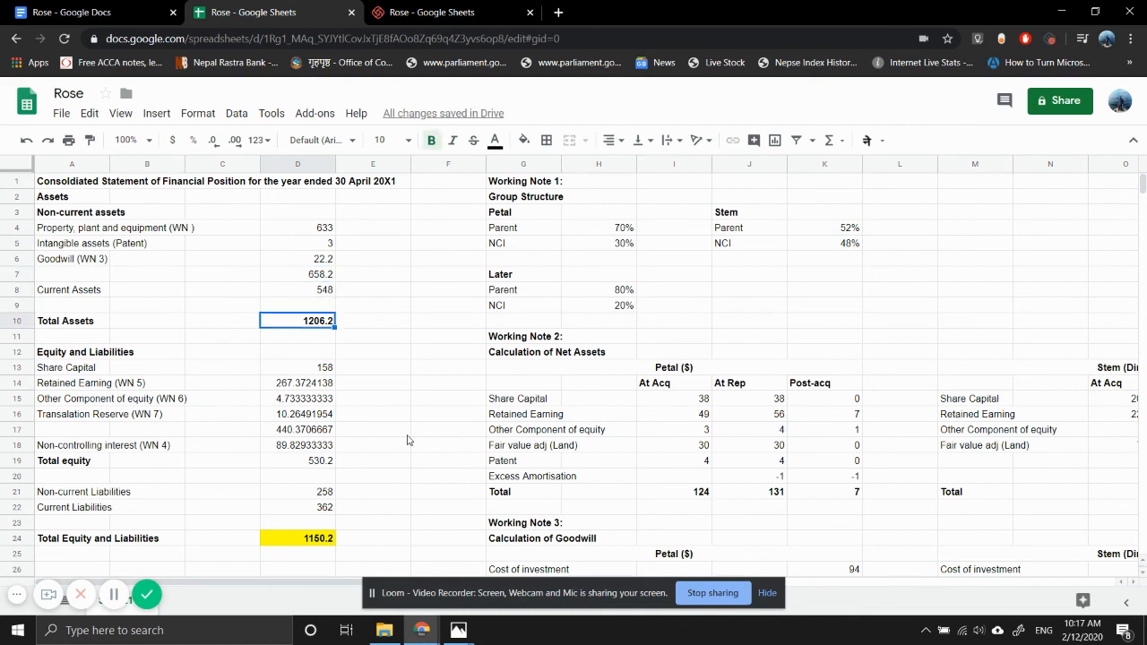
click(523, 142)
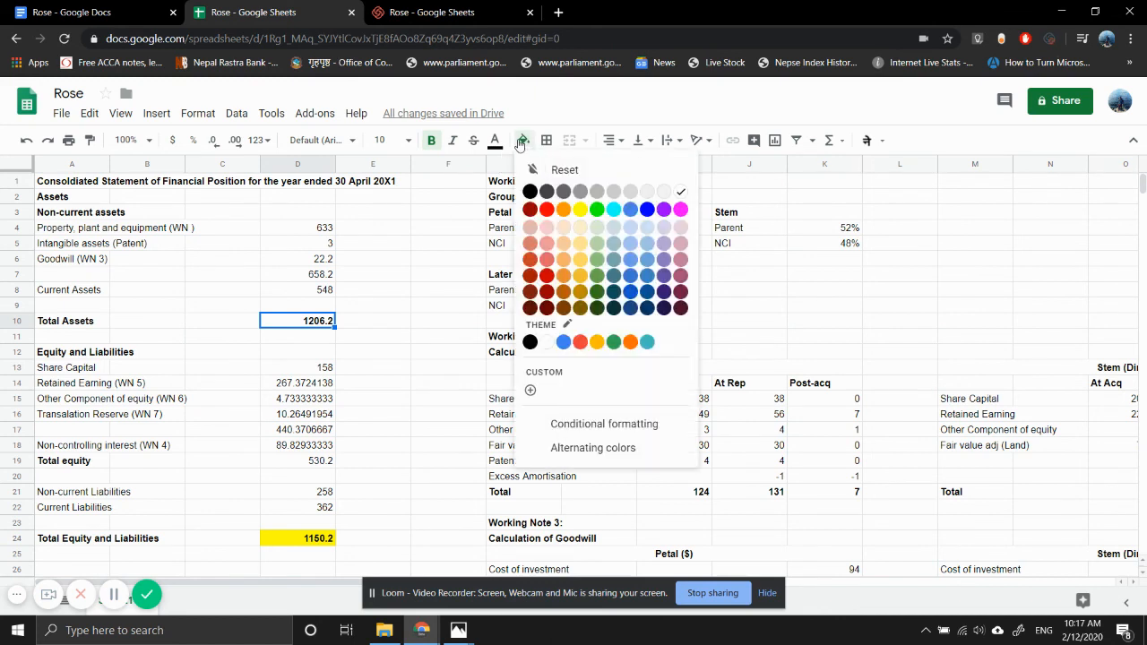
click(580, 209)
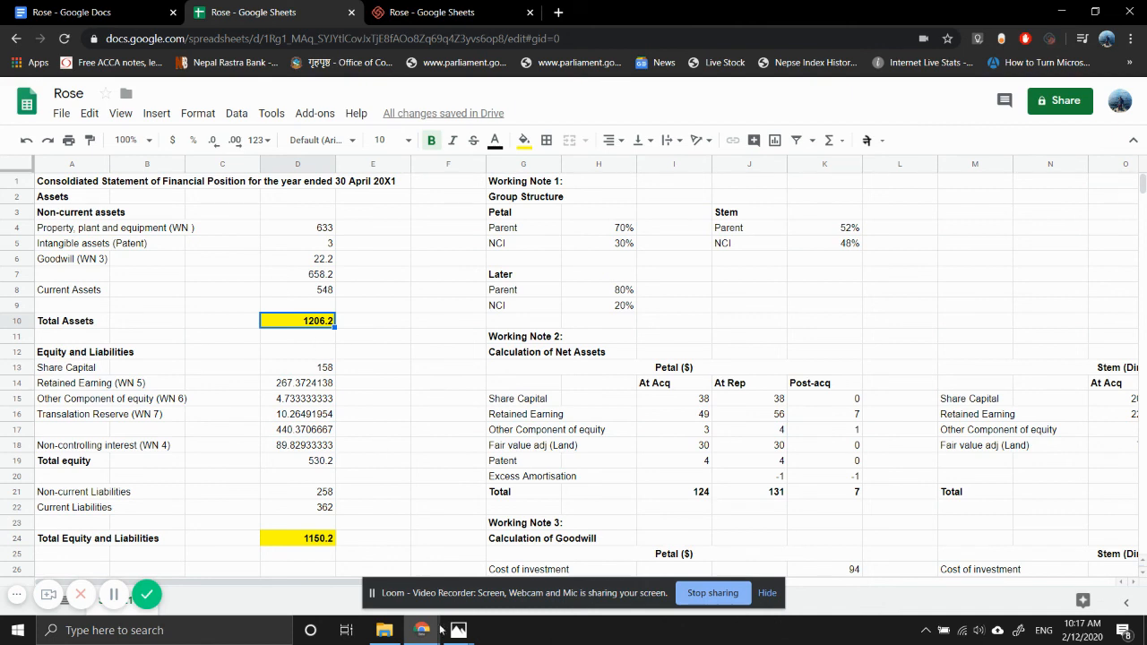
- Review the draft statements of financial position in the Photos image grop.jpg and return to the Rose spreadsheet in Chrome
mouse_move(472, 635)
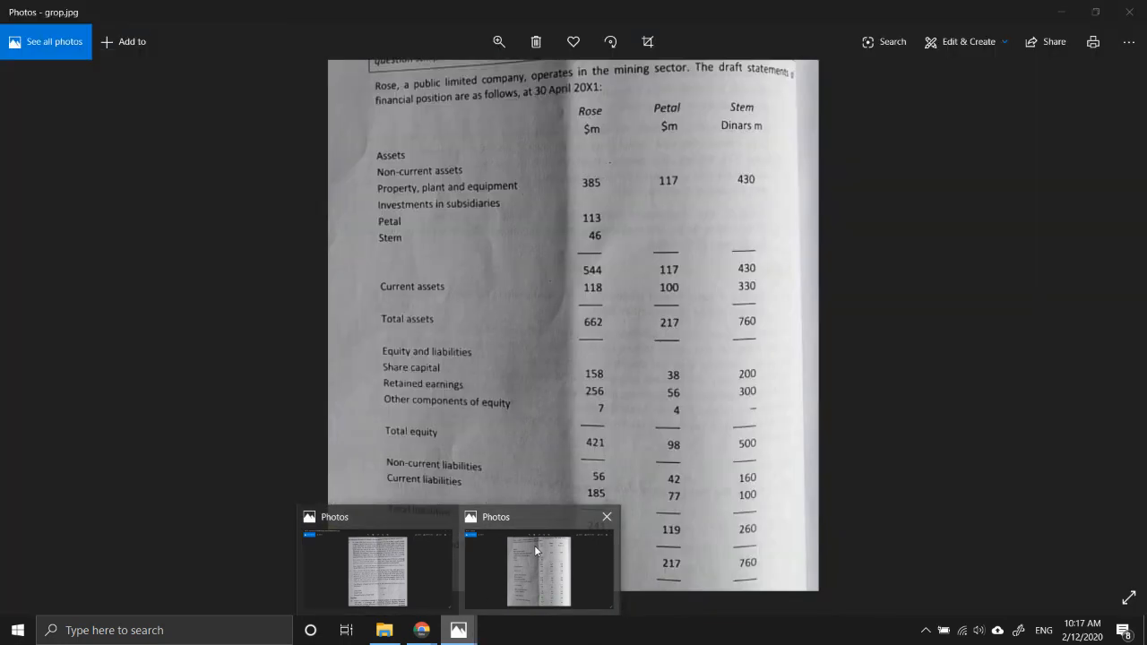
click(534, 545)
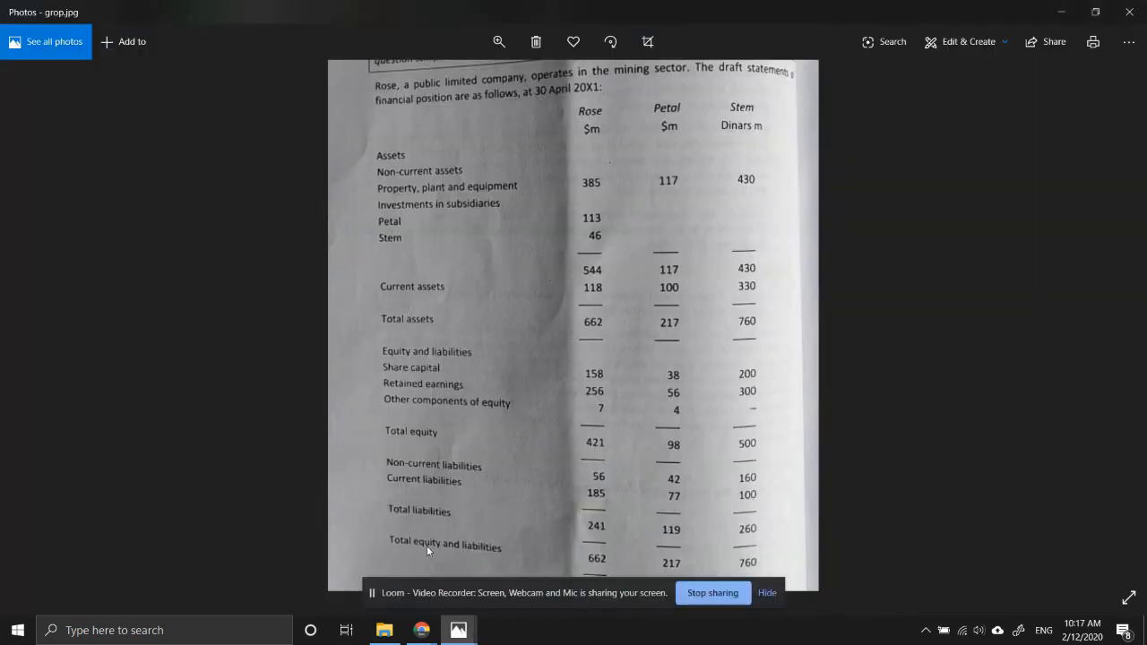
mouse_move(421, 630)
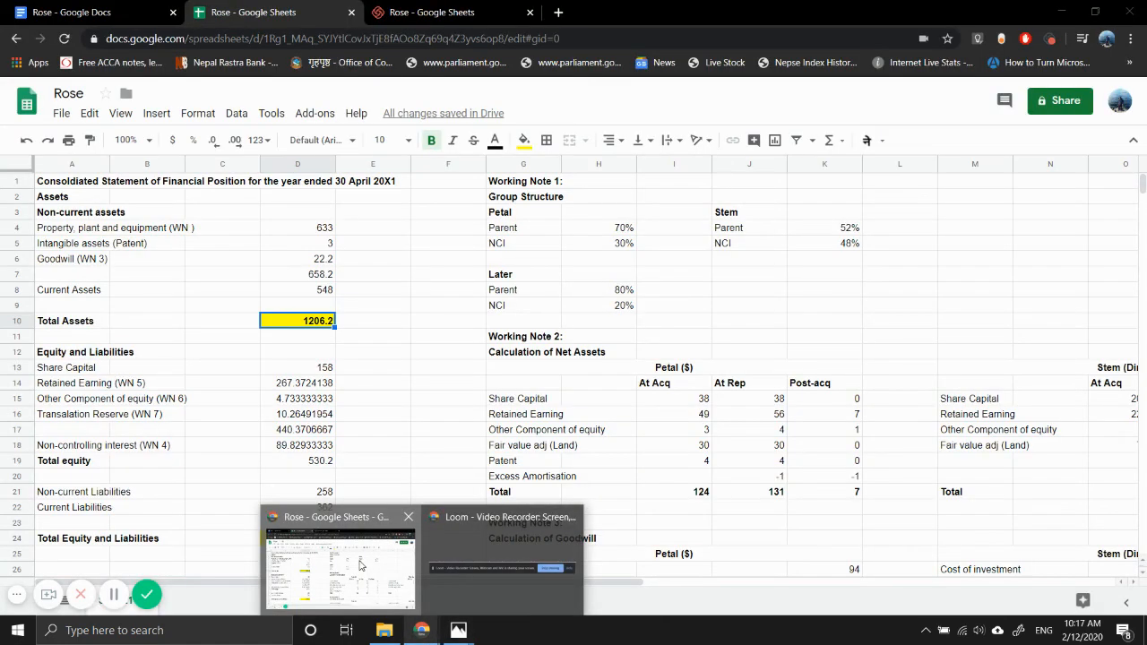
click(361, 566)
- Check Stem's current assets in the grop.jpg image in Photos and set Current Assets in D8 of the Rose sheet to =118+100+330/5
double_click(318, 290)
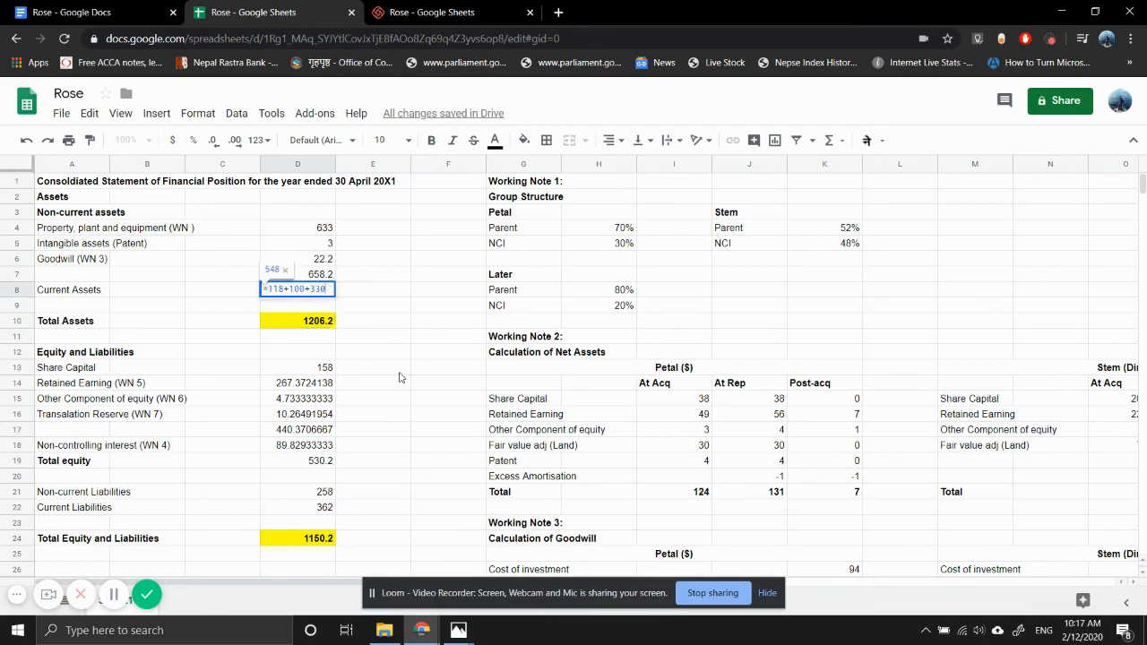
mouse_move(458, 630)
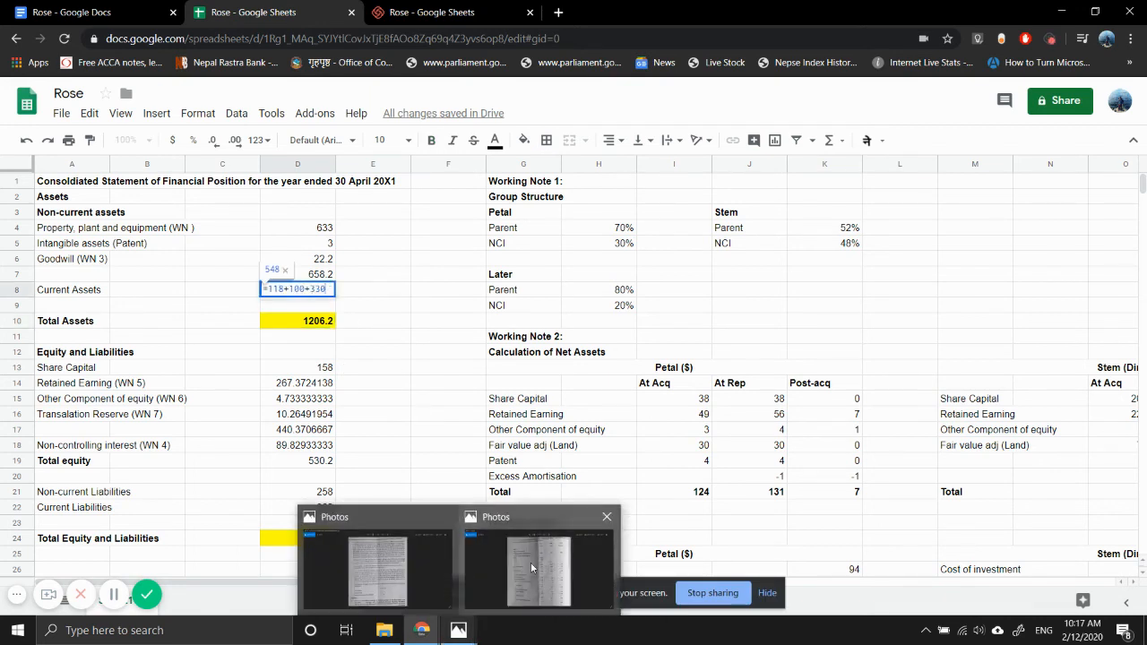
mouse_move(533, 559)
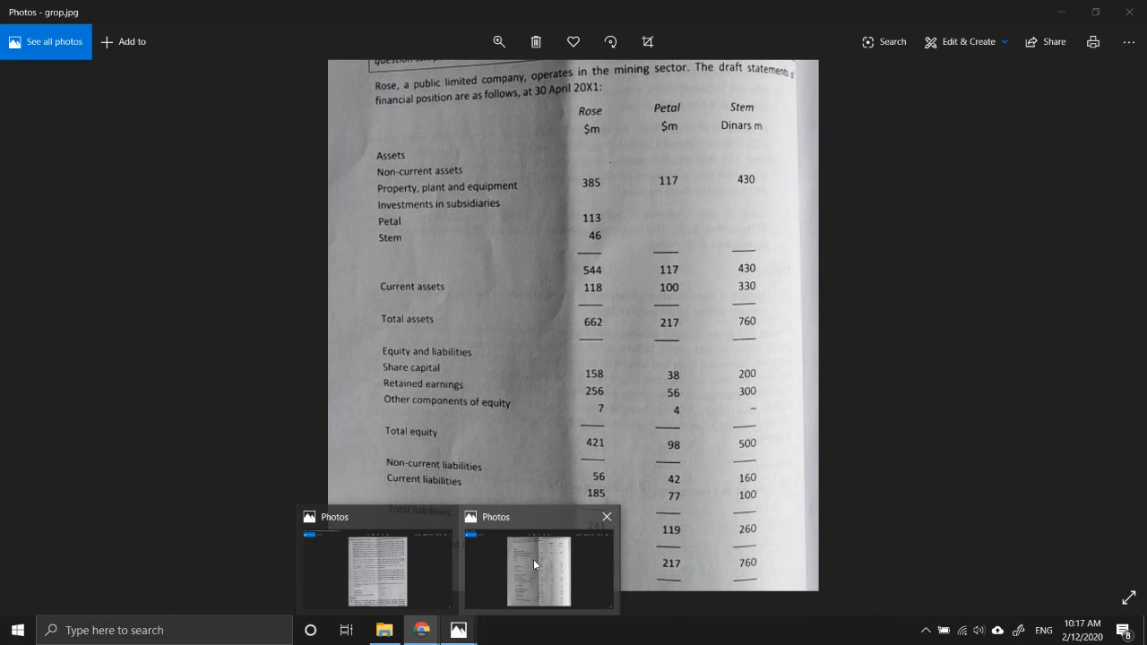
click(533, 559)
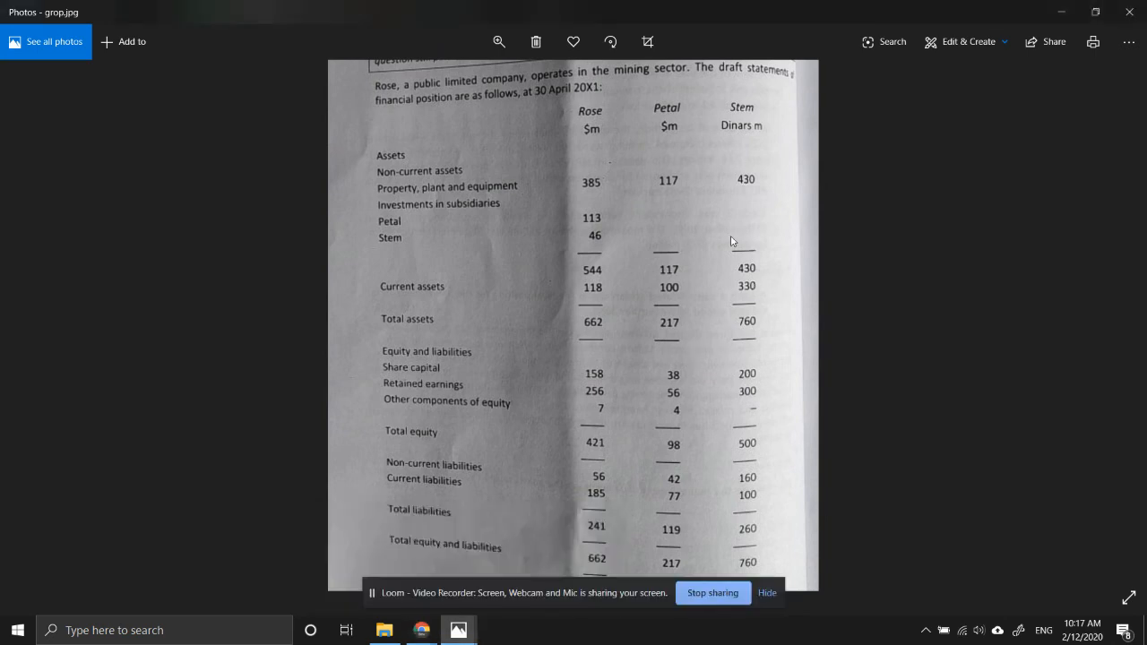
mouse_move(421, 630)
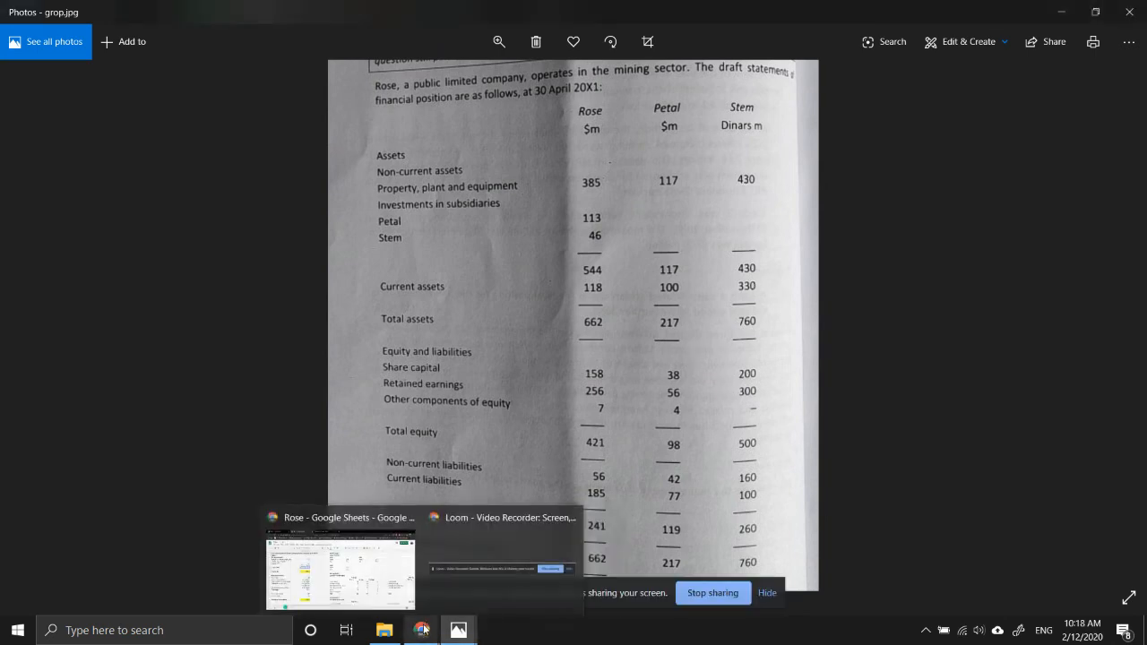
click(343, 540)
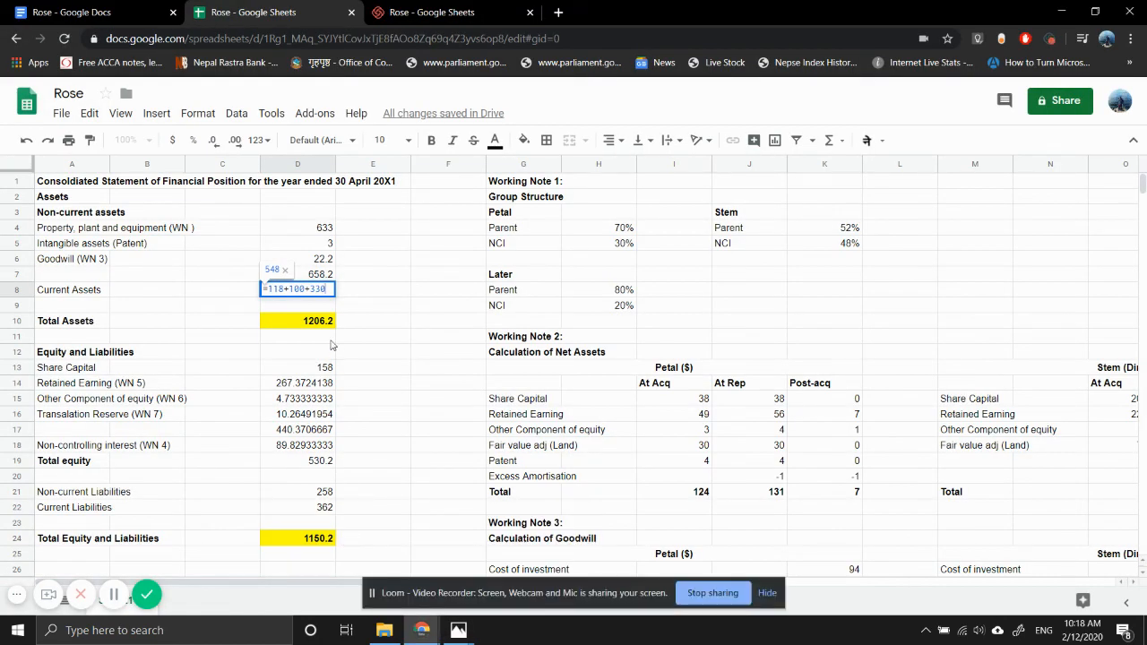
text(/)
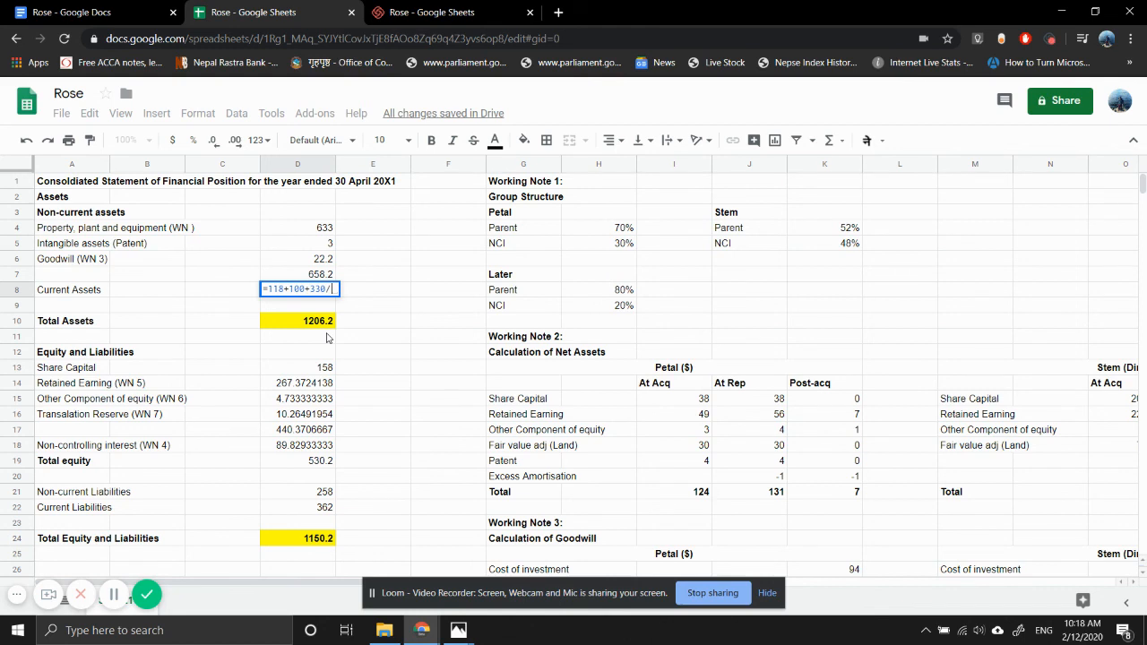
text(5)
key(Return)
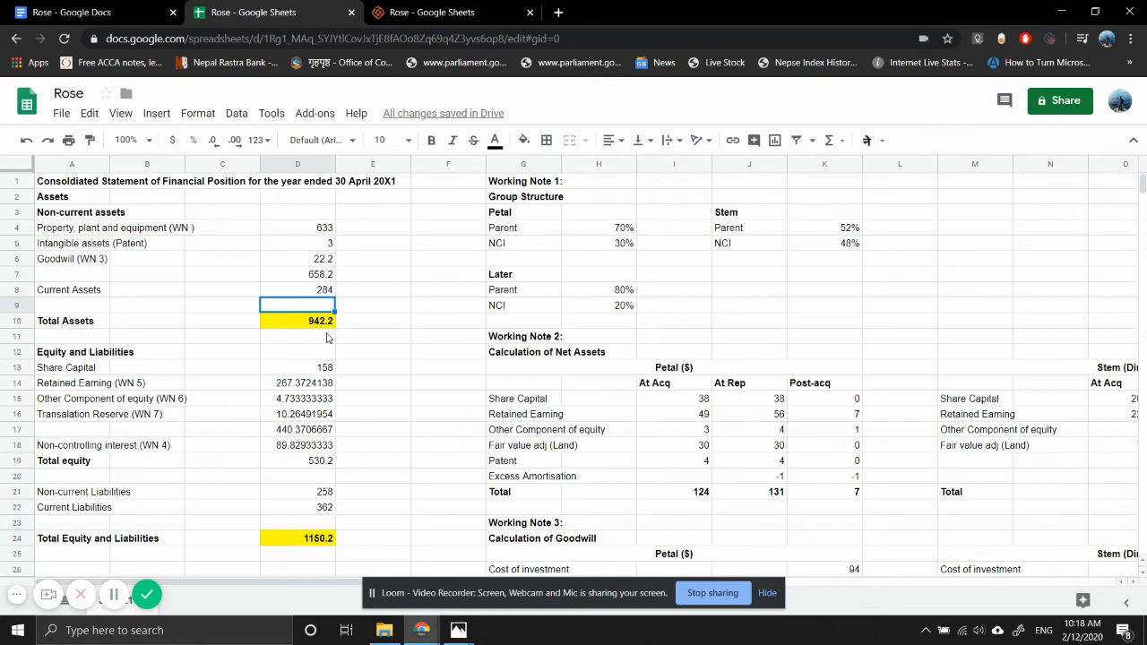
- Check the liabilities in the grop.jpg image in Photos and set Non-current Liabilities in D21 of the Rose sheet to =56+42+160/5
key(Down)
key(Down)
key(Down)
key(Down)
key(Down)
key(Down)
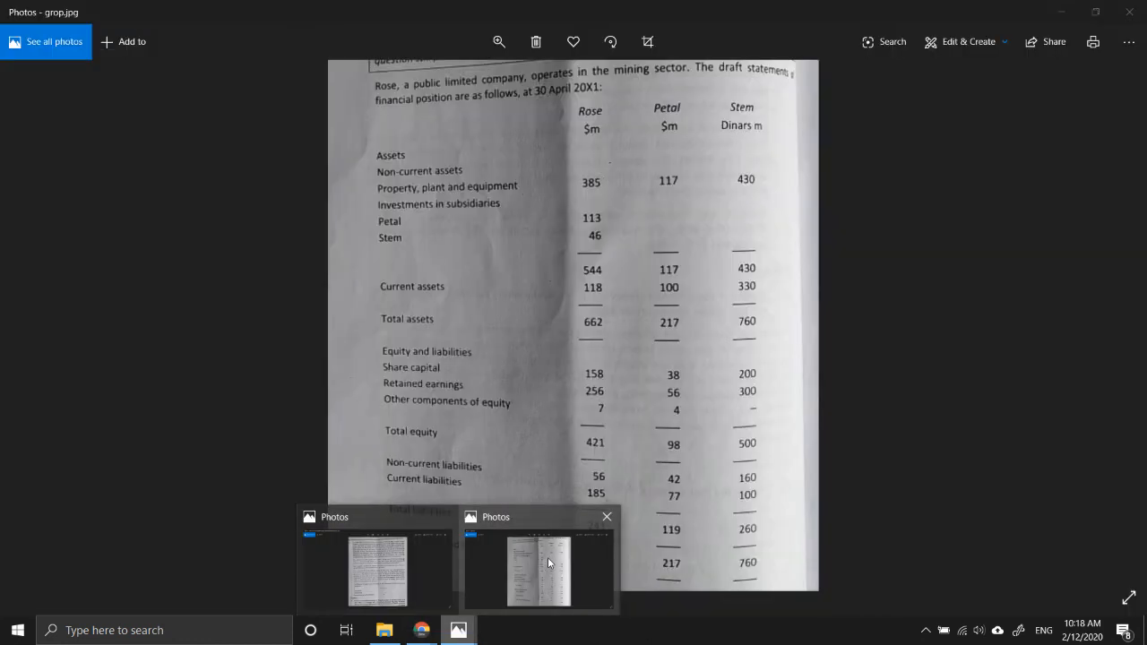
click(547, 557)
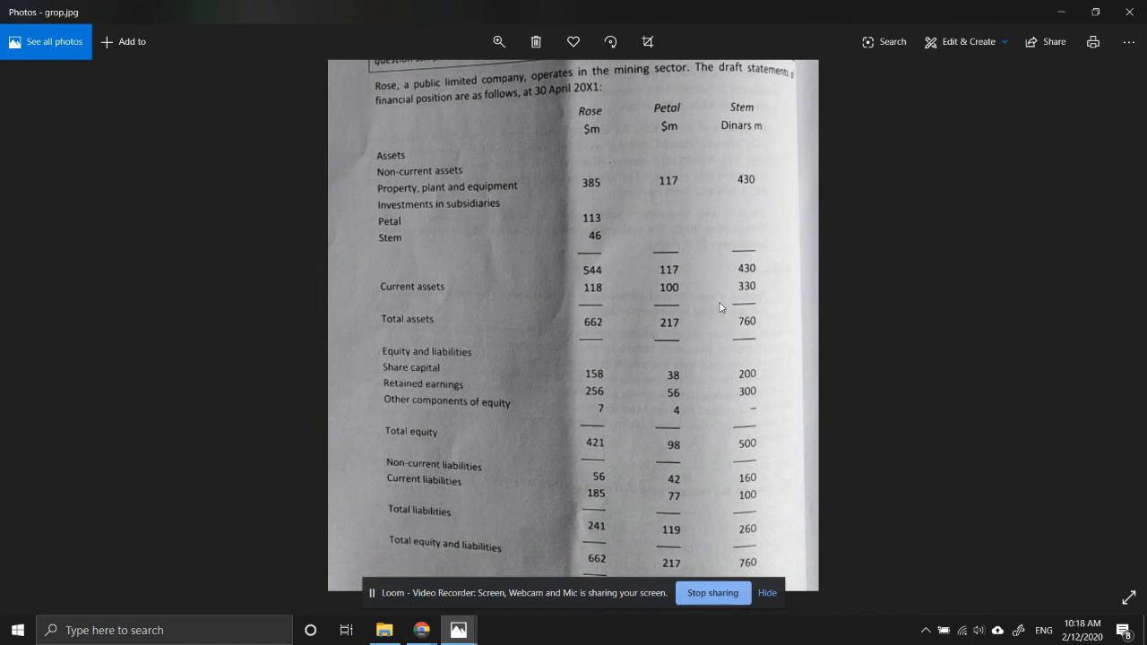
drag(702, 430, 689, 341)
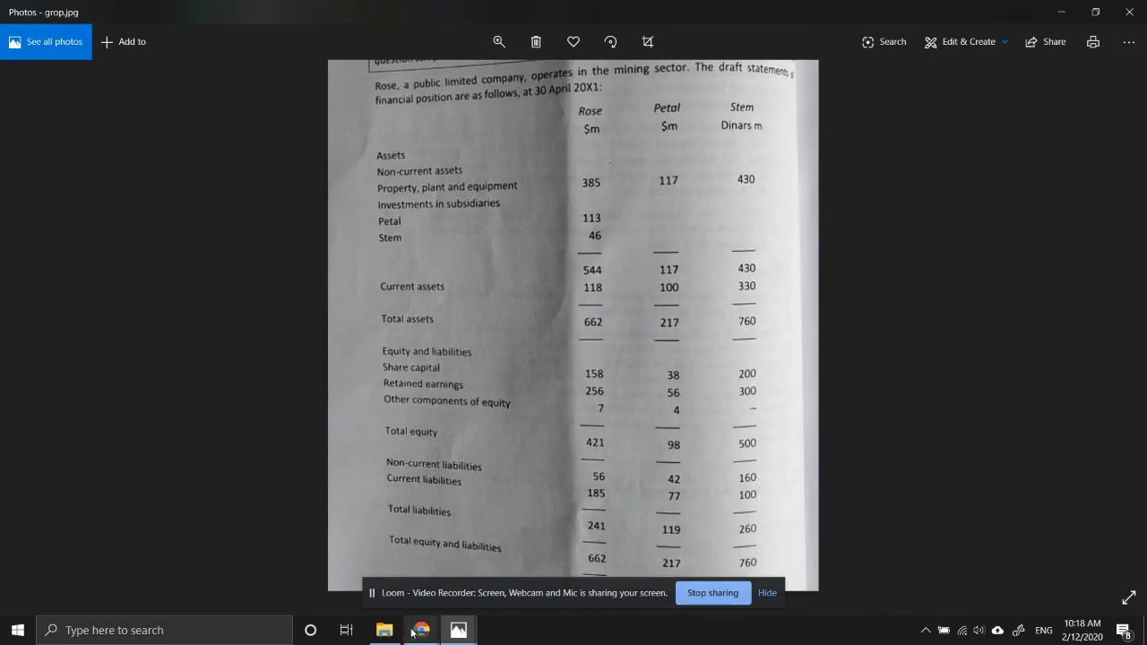
mouse_move(421, 633)
click(357, 566)
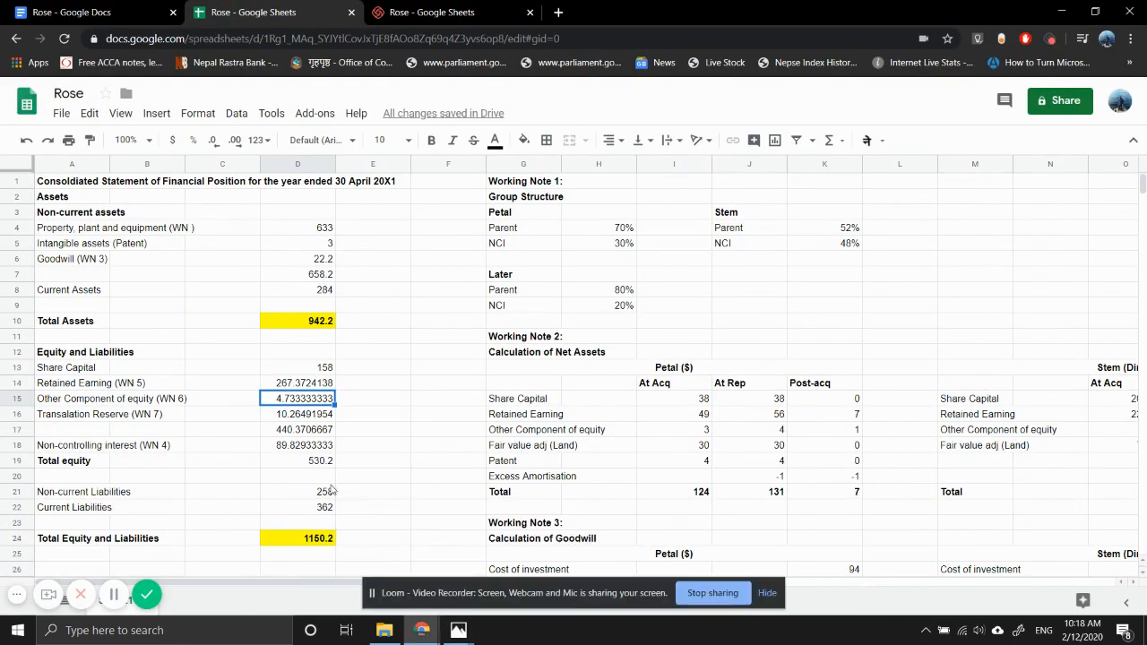
click(304, 492)
double_click(305, 491)
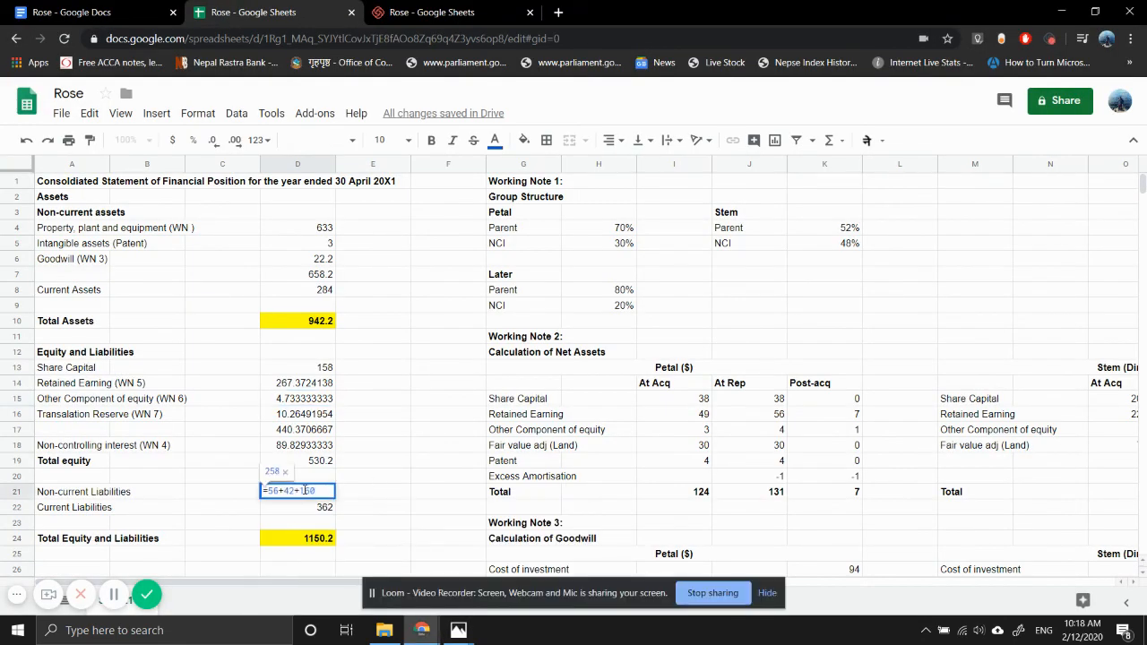
text(/5)
key(Return)
- Adjust the Current Liabilities formula in D22 to translate Stem's 100 million dinars into dollars at the closing rate of 5
key(F2)
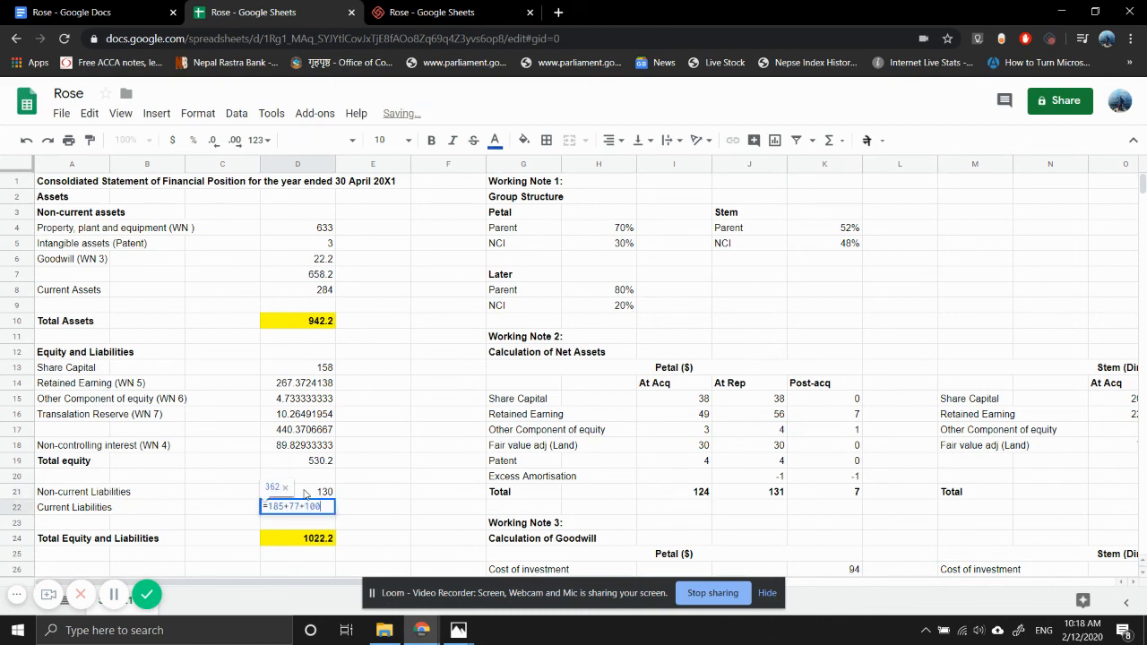
text(-80)
key(Return)
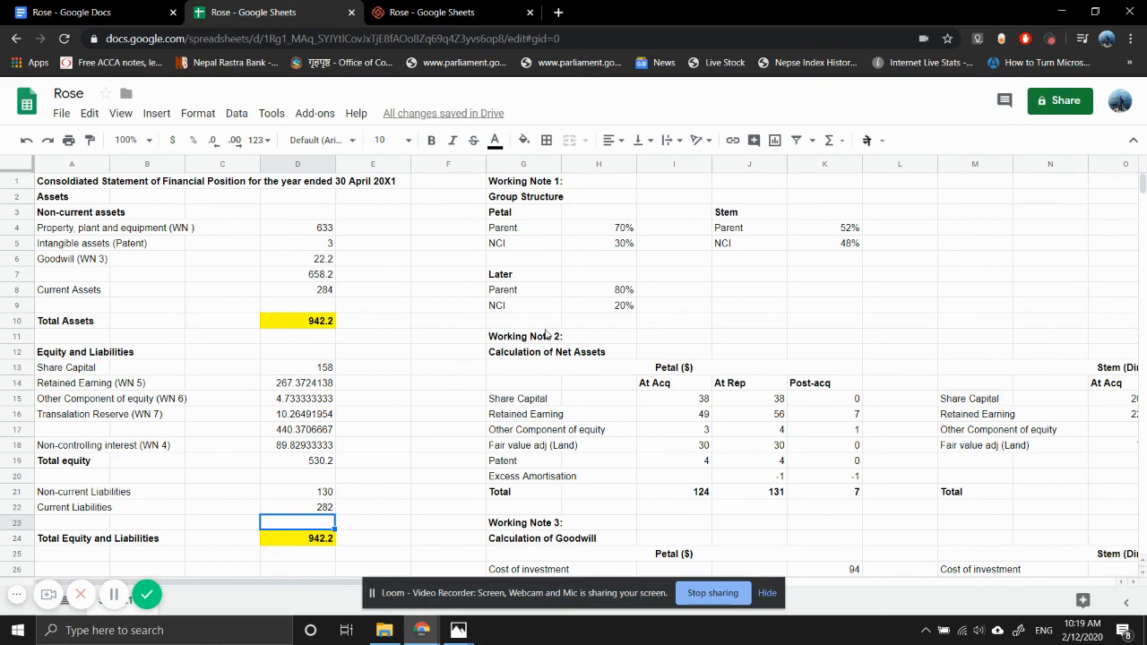
- Review Working Notes 3 to 9 and return to the Consolidated Statement of Financial Position
scroll(567, 356, down, 5)
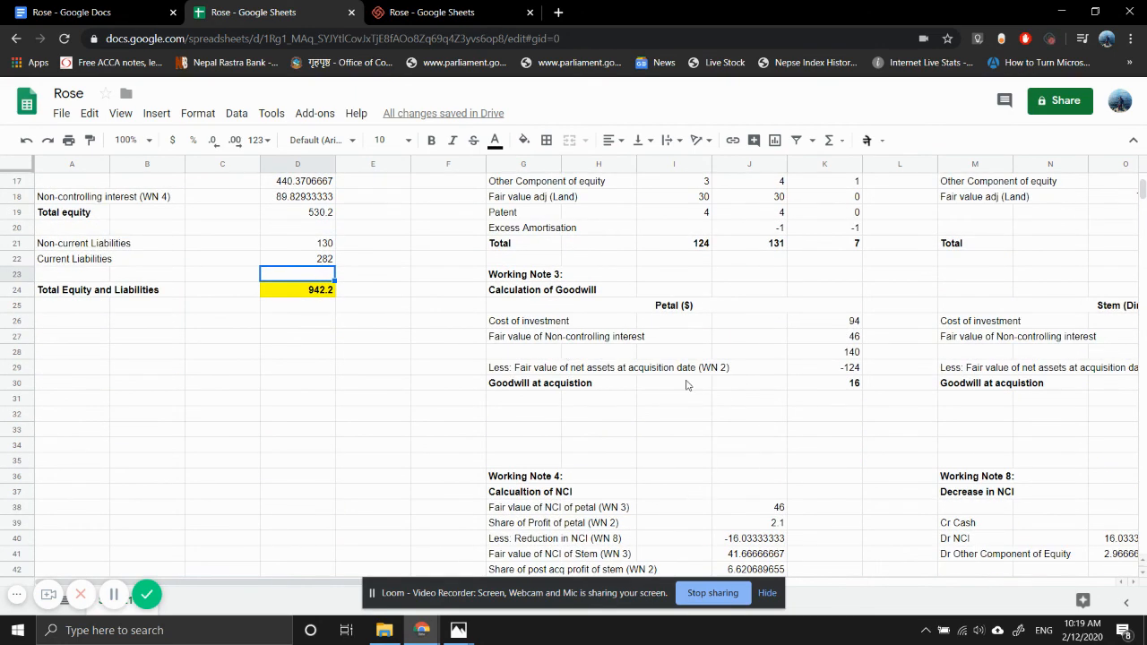
scroll(686, 385, down, 6)
scroll(686, 385, right, 5)
scroll(687, 385, up, 1)
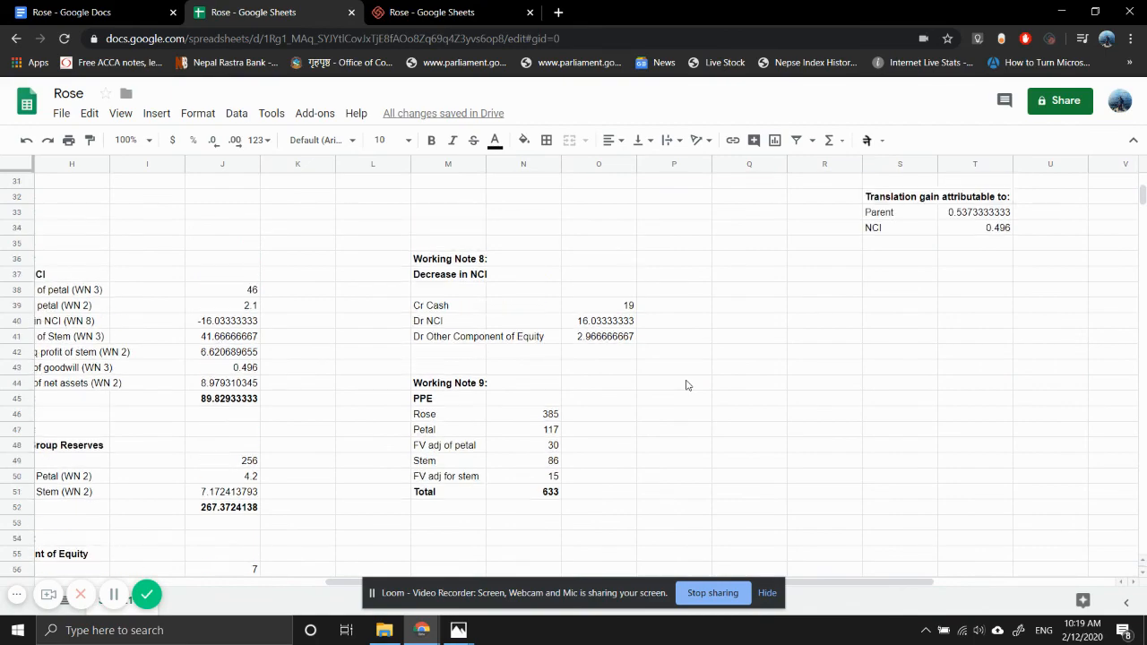
scroll(736, 338, left, 3)
scroll(737, 339, up, 4)
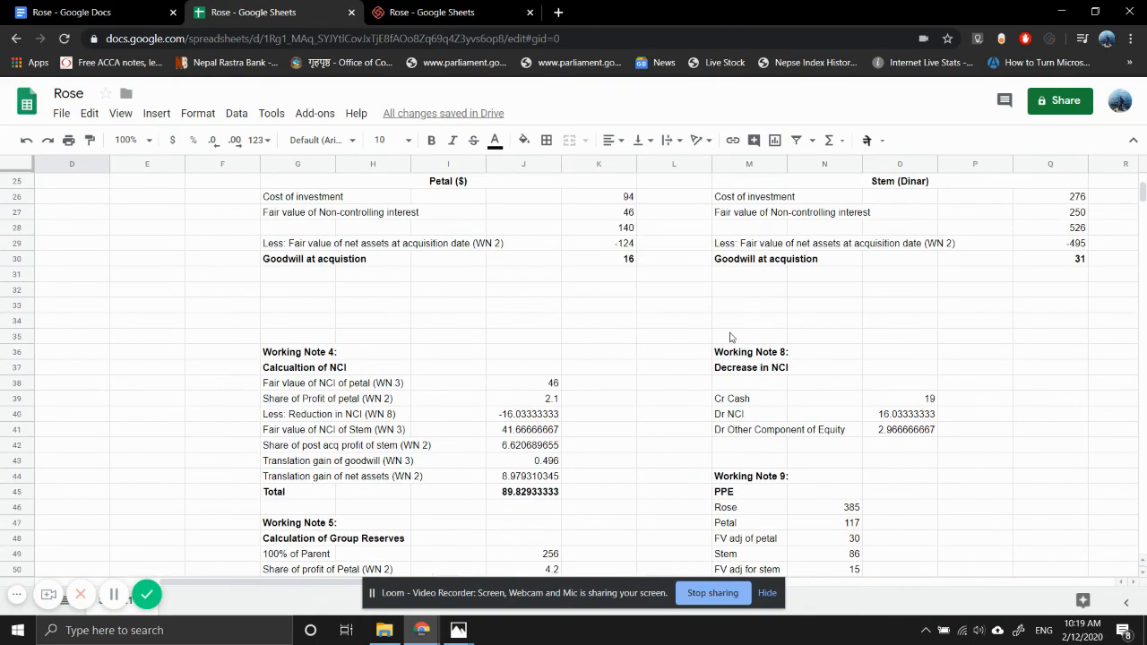
scroll(731, 337, right, 2)
scroll(730, 337, down, 10)
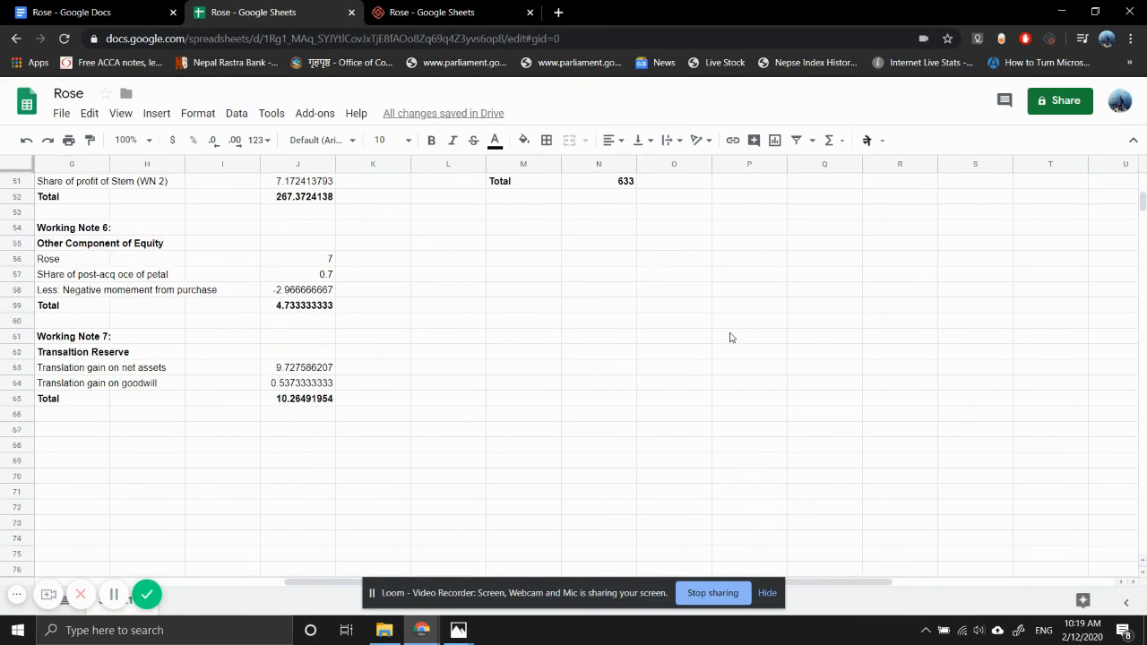
scroll(316, 369, left, 4)
scroll(316, 369, up, 12)
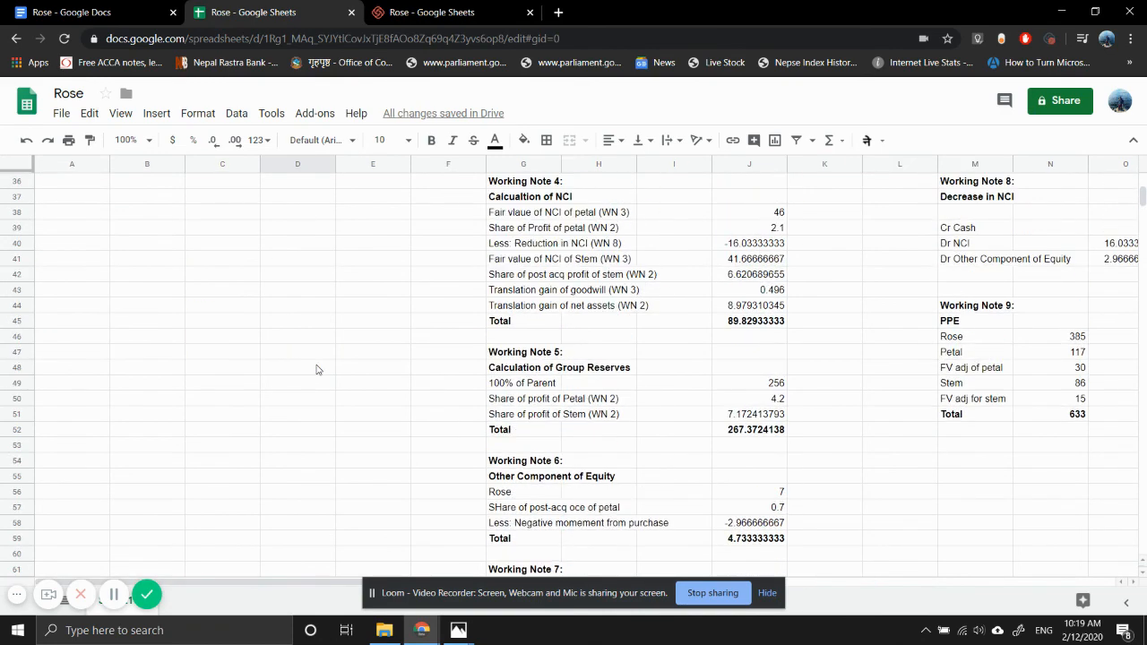
scroll(316, 370, up, 3)
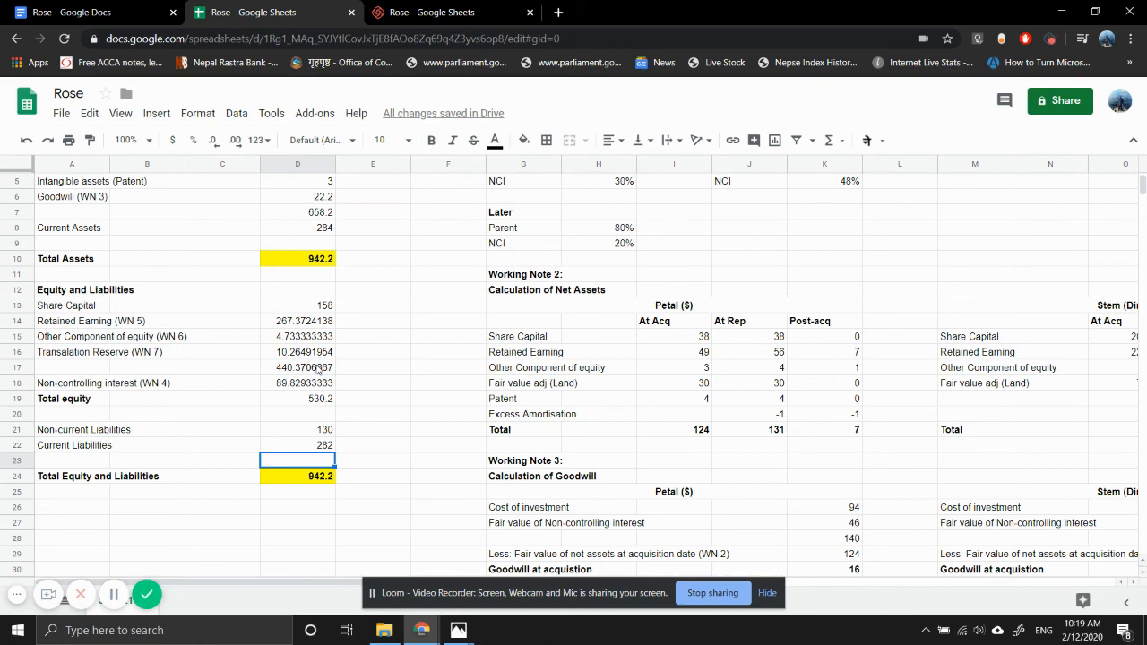
- Read the exchange rates and the requirements (a) and (b) in the question image in Photos, and return to the Rose spreadsheet in Chrome
mouse_move(458, 630)
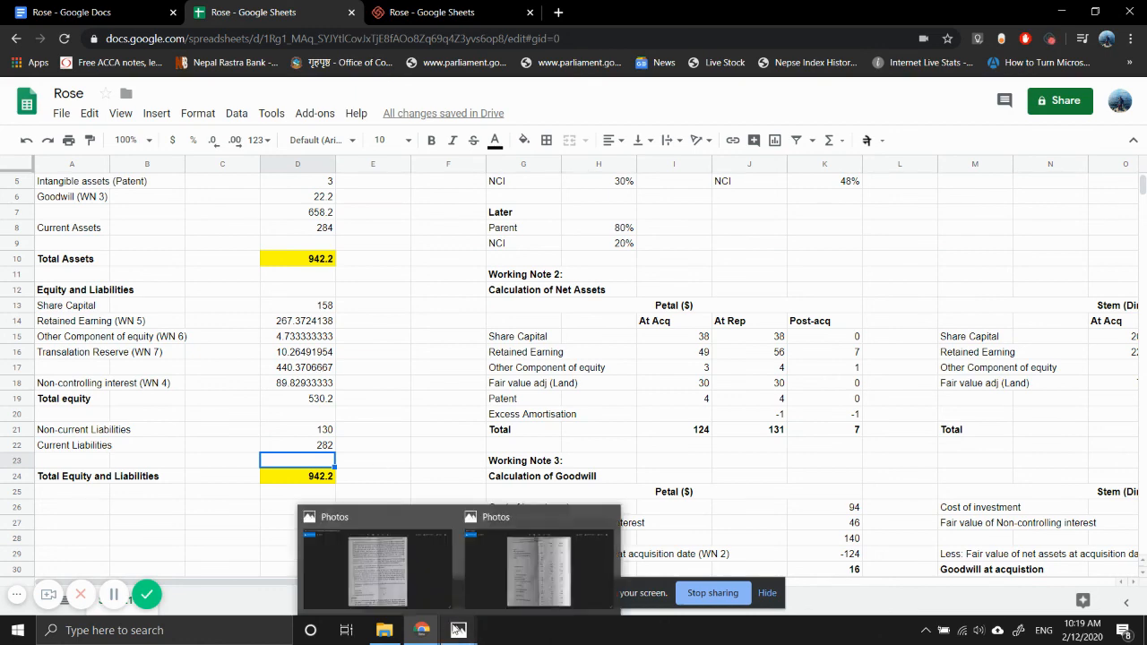
click(388, 561)
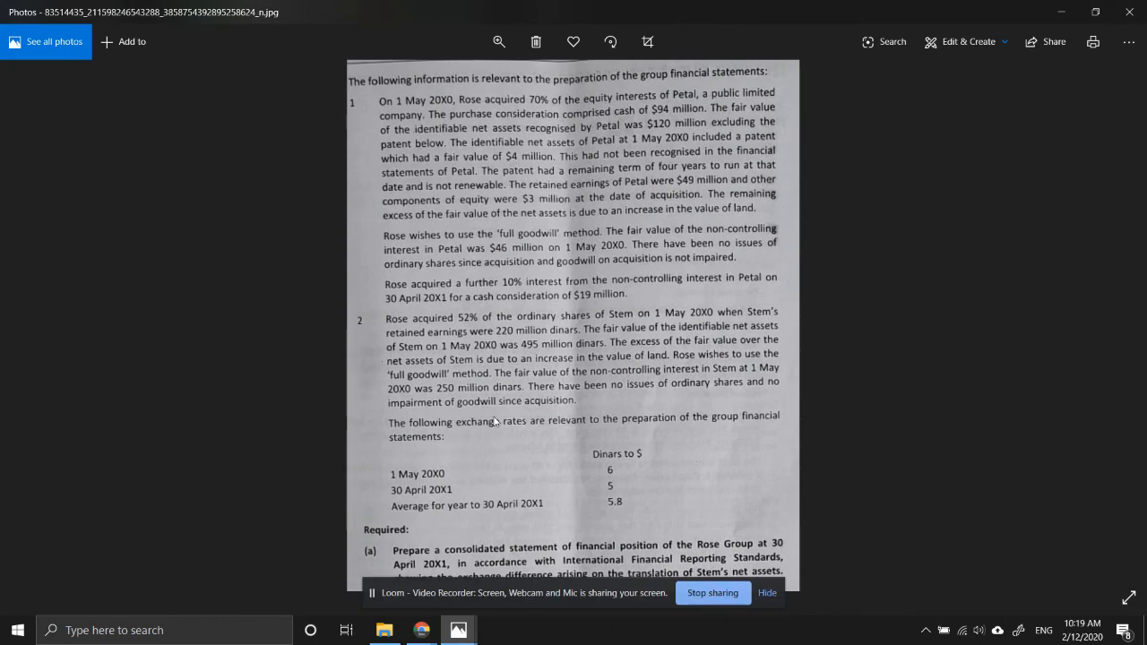
drag(494, 421, 459, 180)
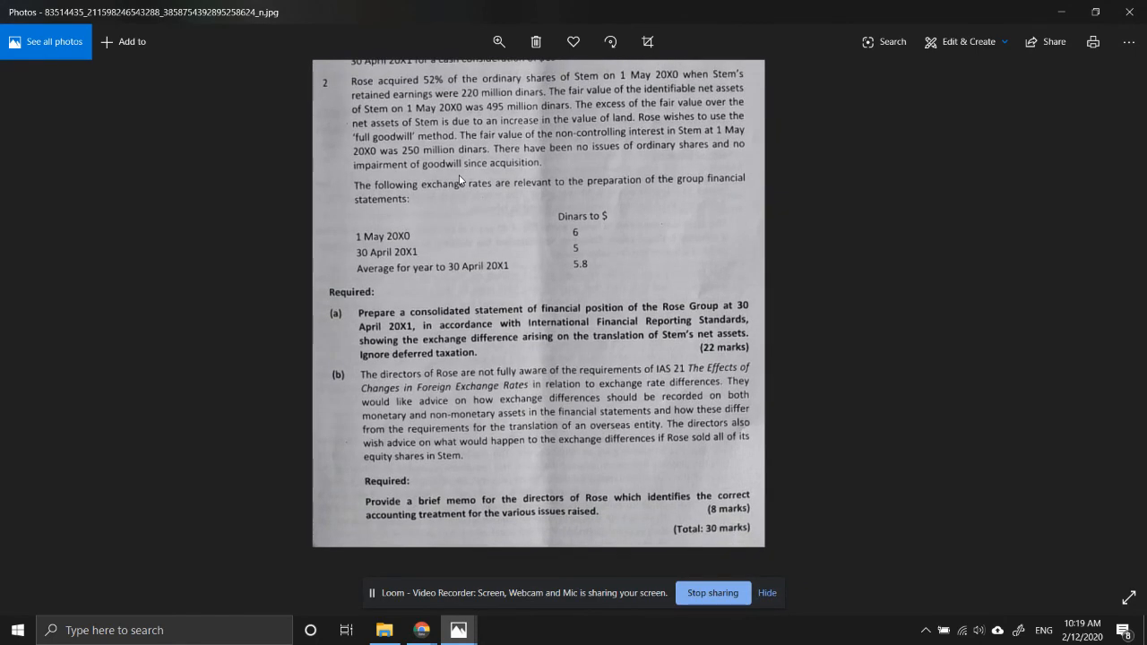
drag(459, 180, 460, 180)
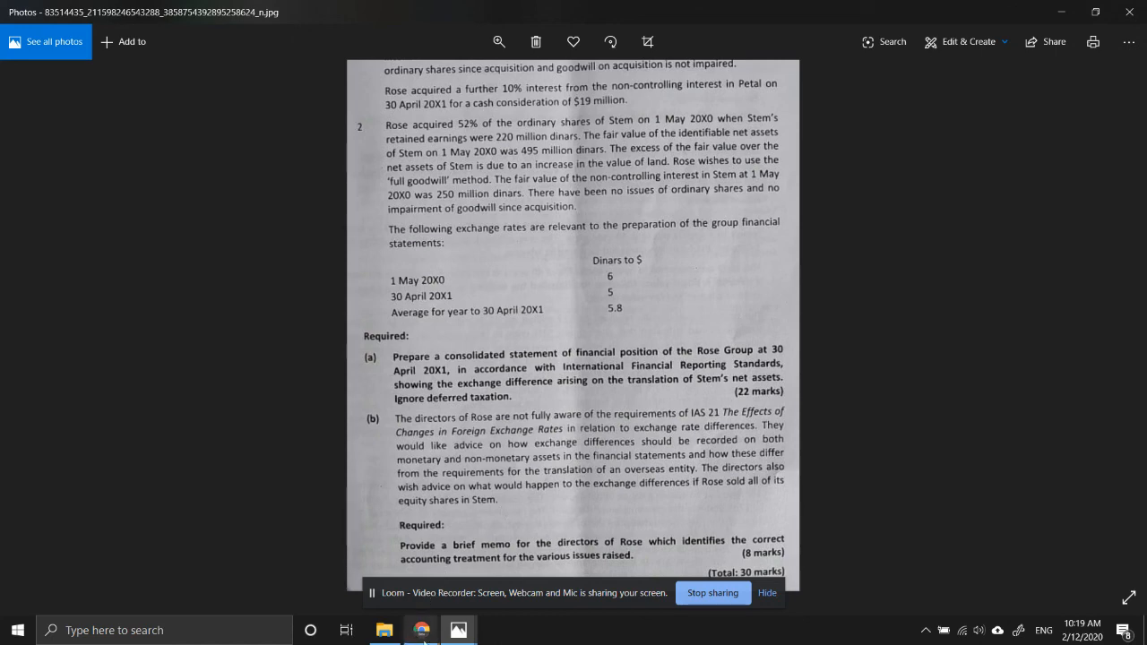
mouse_move(412, 632)
click(337, 536)
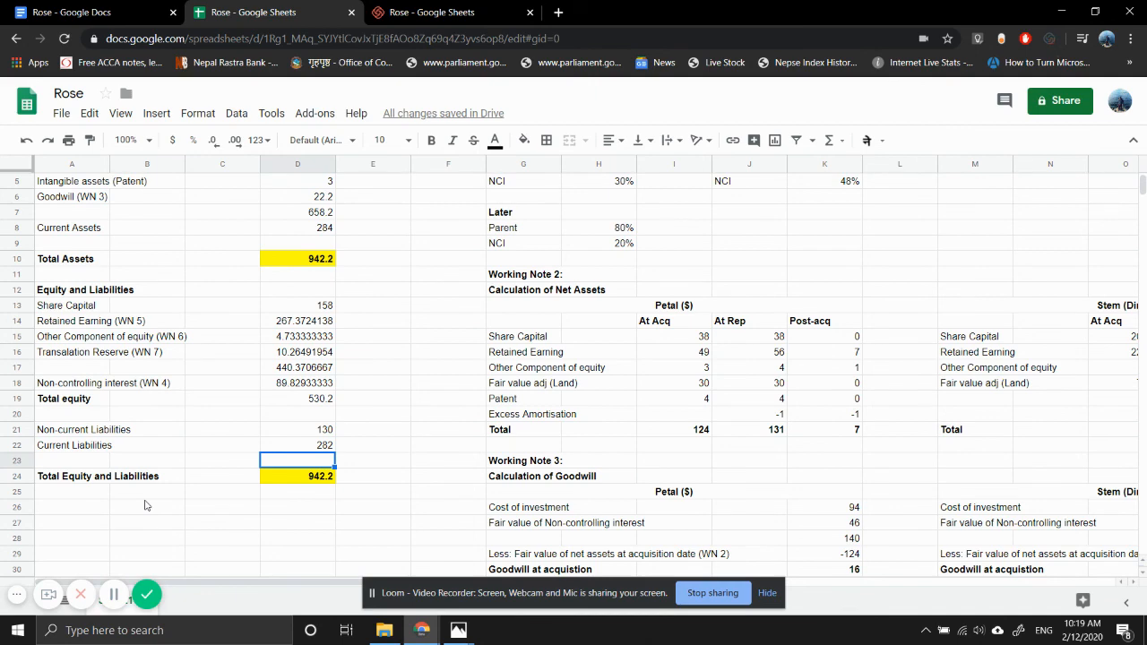
- Inspect the formulas behind Current Assets in D8 and Property, plant and equipment in D4 without changing them
scroll(199, 302, up, 2)
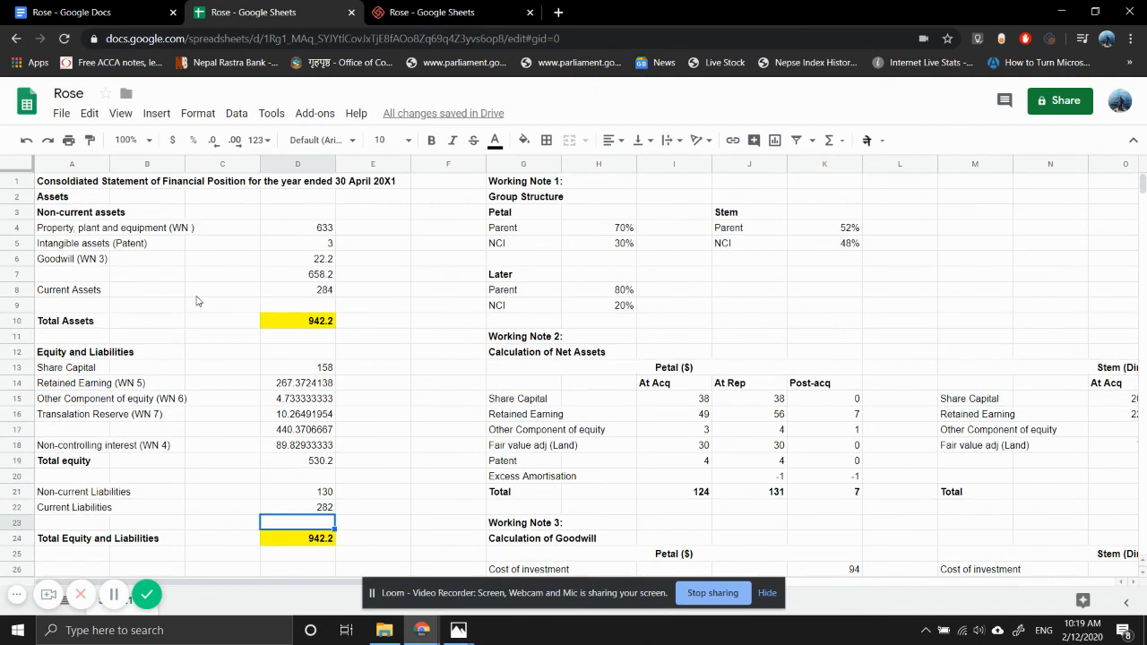
double_click(279, 292)
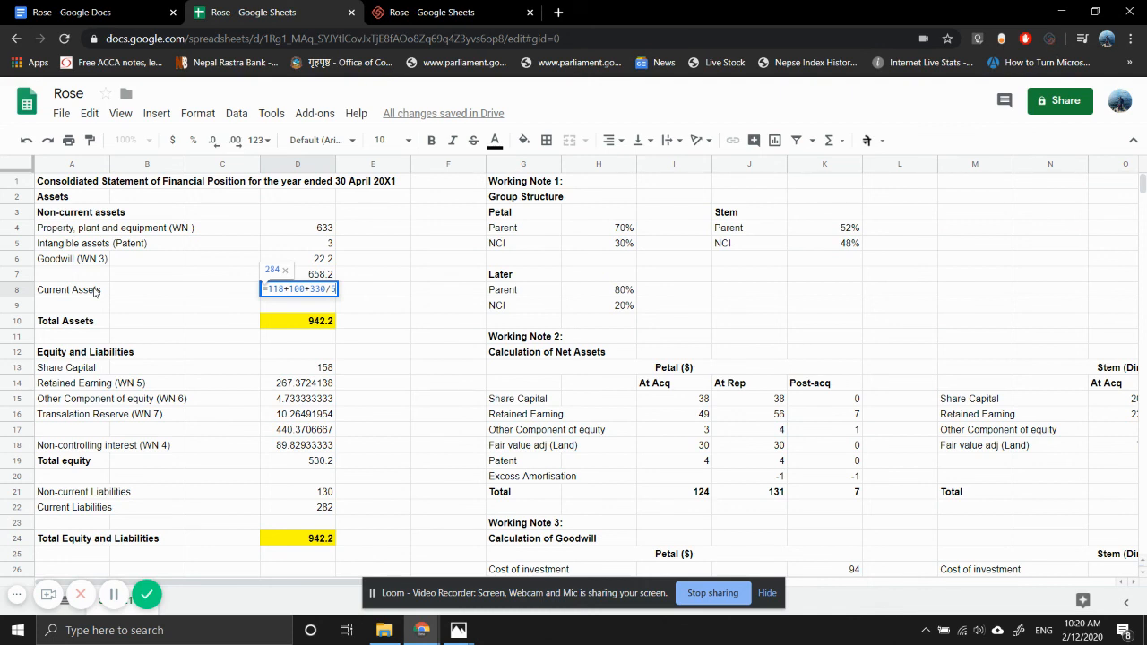
click(221, 288)
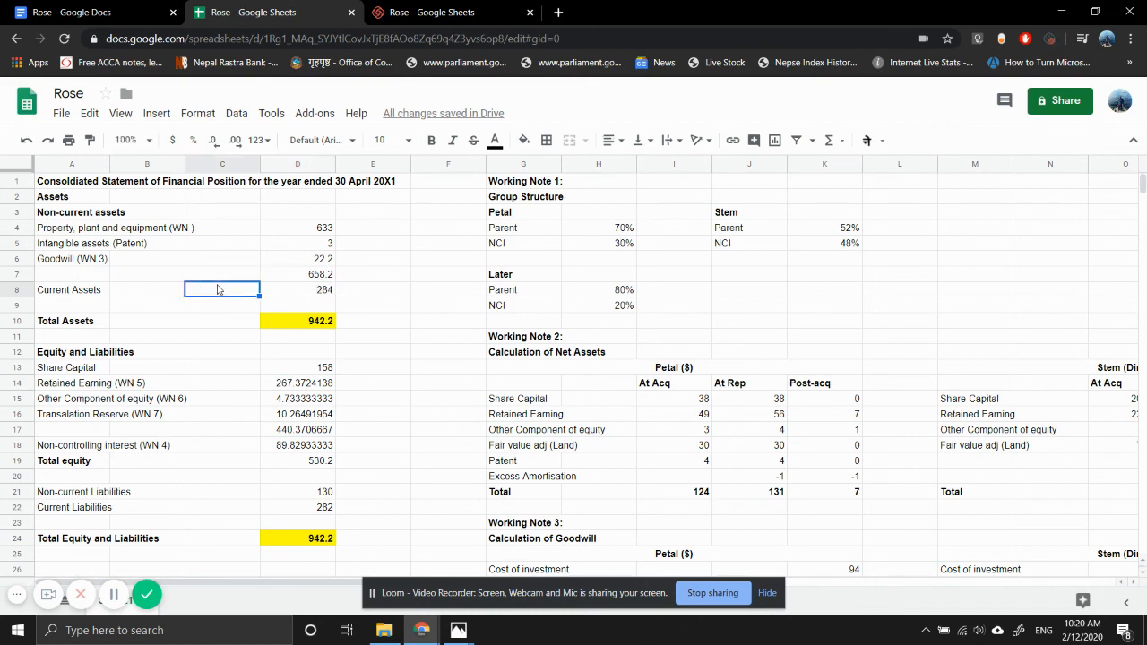
click(280, 229)
text(=N51)
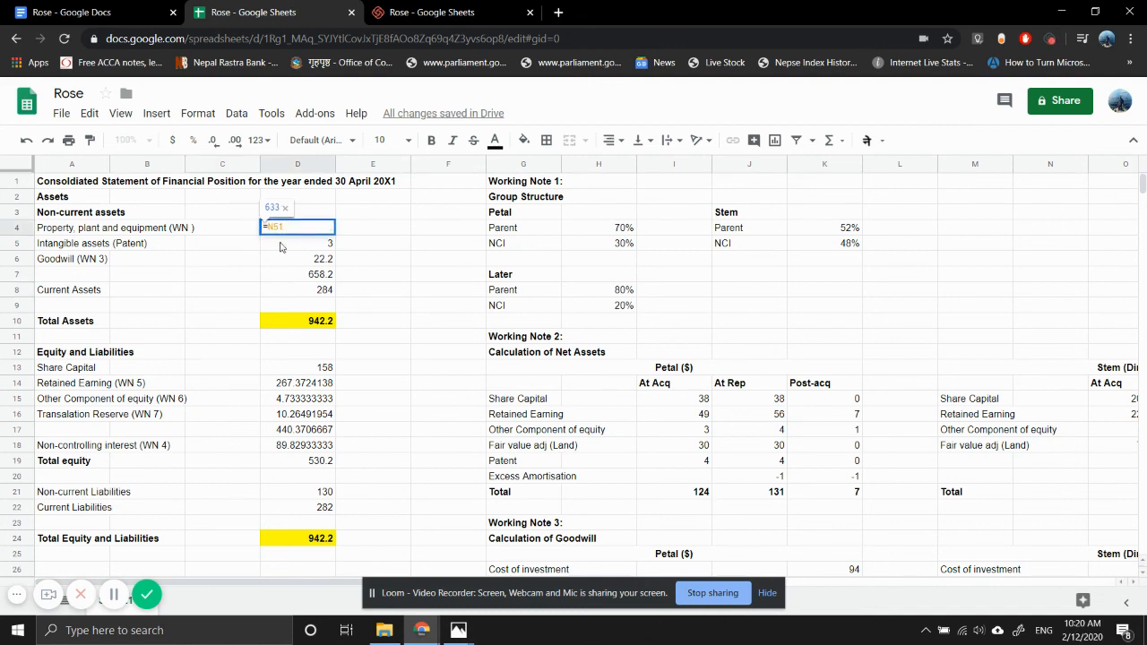
click(372, 295)
click(322, 291)
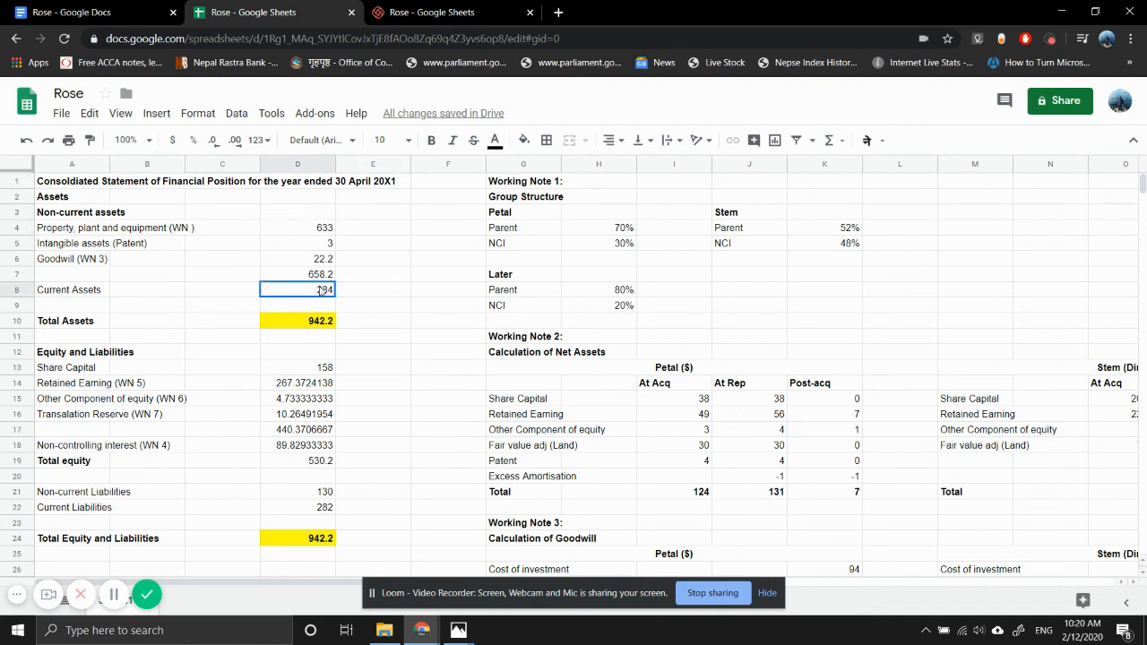
double_click(322, 291)
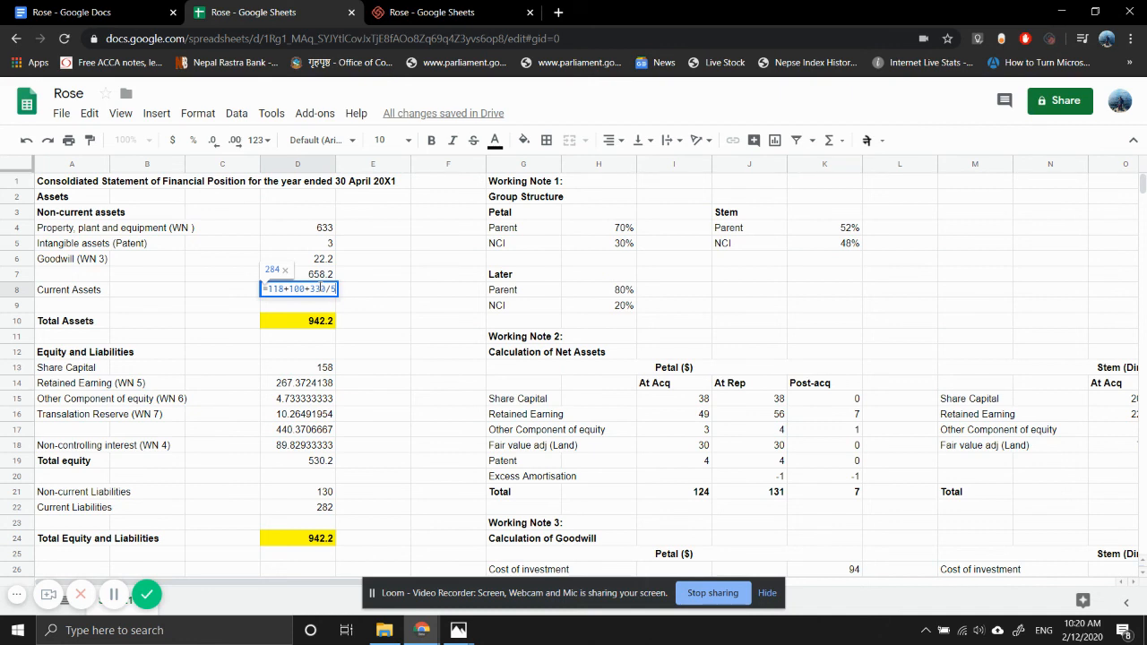
click(375, 332)
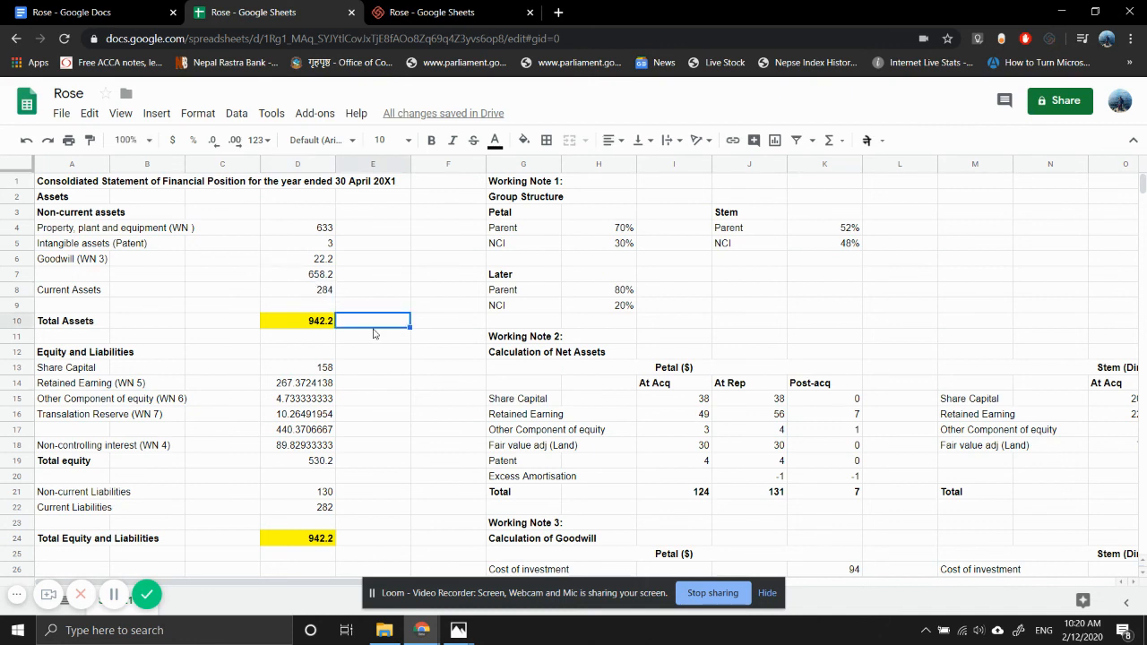
click(306, 229)
text(=N51)
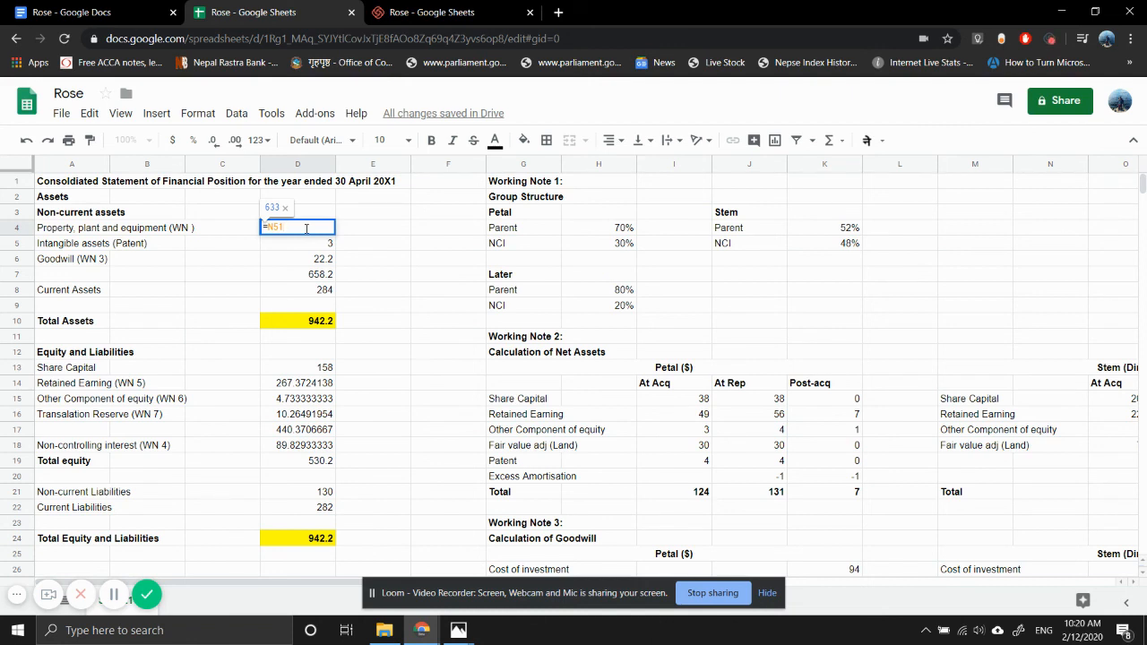
click(375, 251)
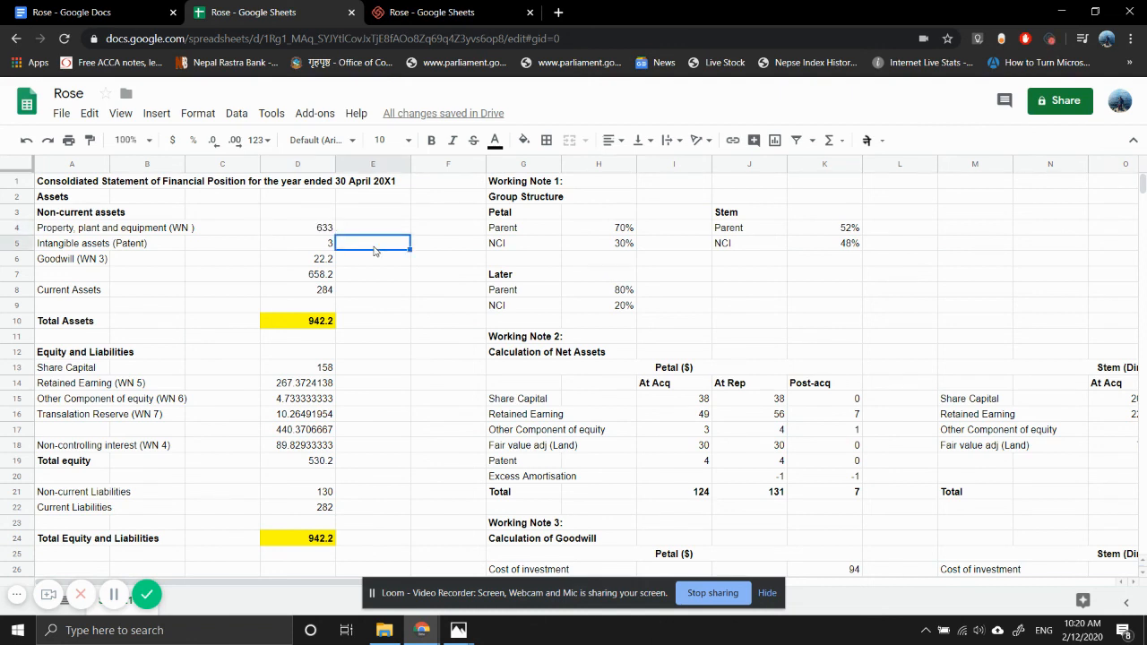
- Inspect the formula for the fair value adjustment of Stem in Working Note 9 and return to the Consolidated Statement of Financial Position
scroll(374, 251, right, 5)
scroll(375, 251, down, 5)
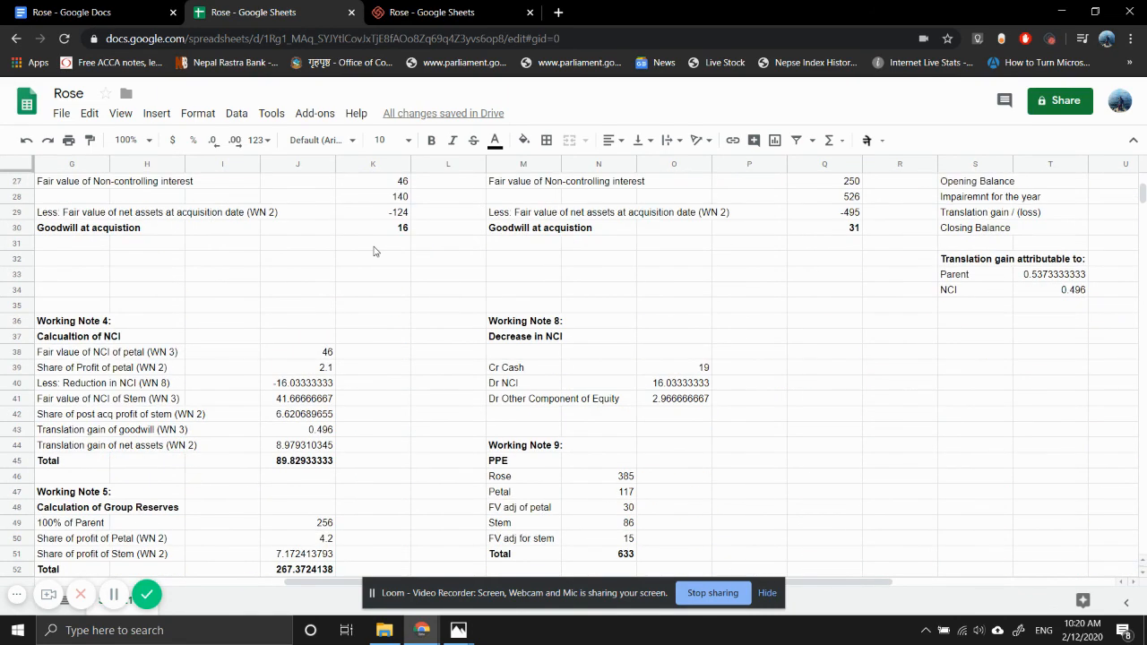
double_click(621, 538)
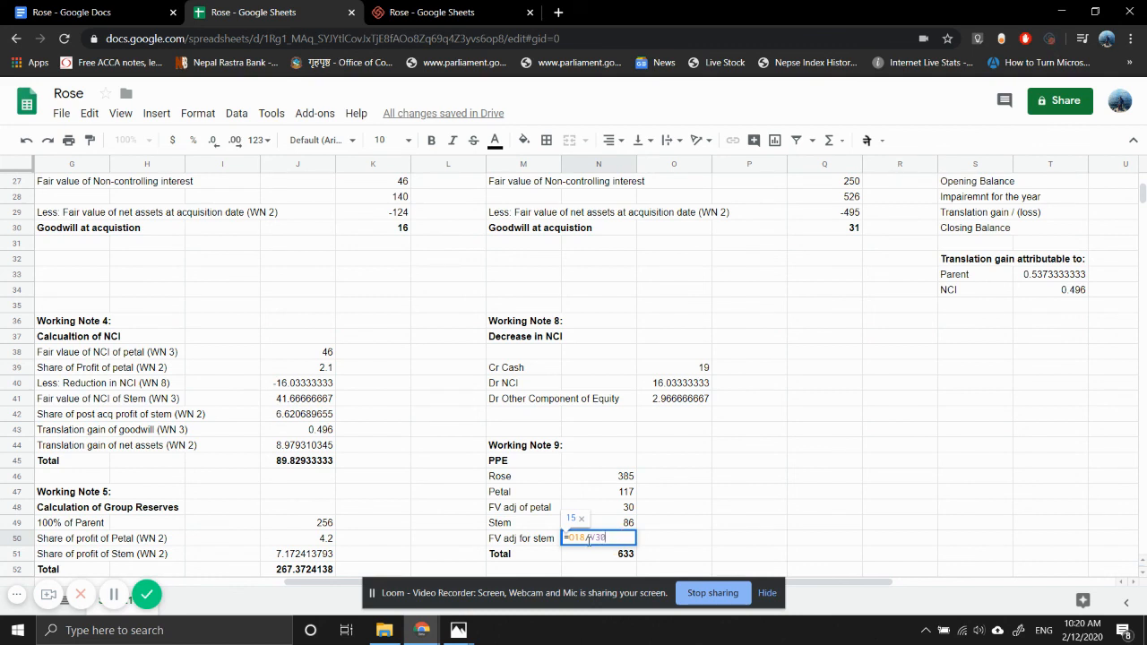
click(681, 509)
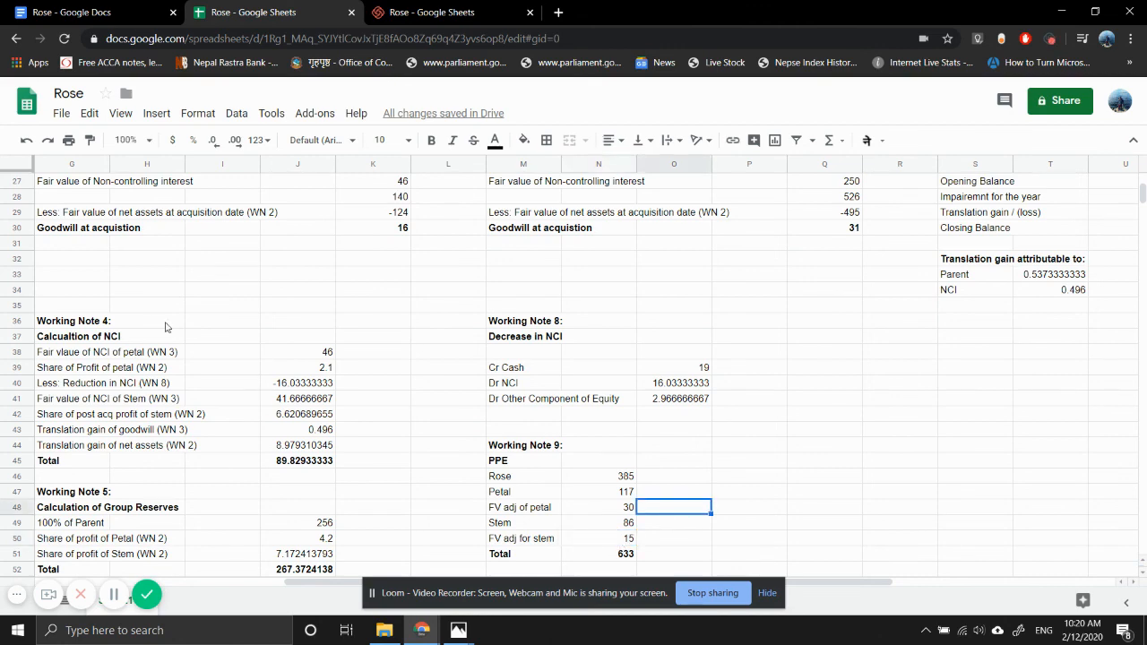
scroll(153, 321, up, 8)
scroll(150, 321, left, 4)
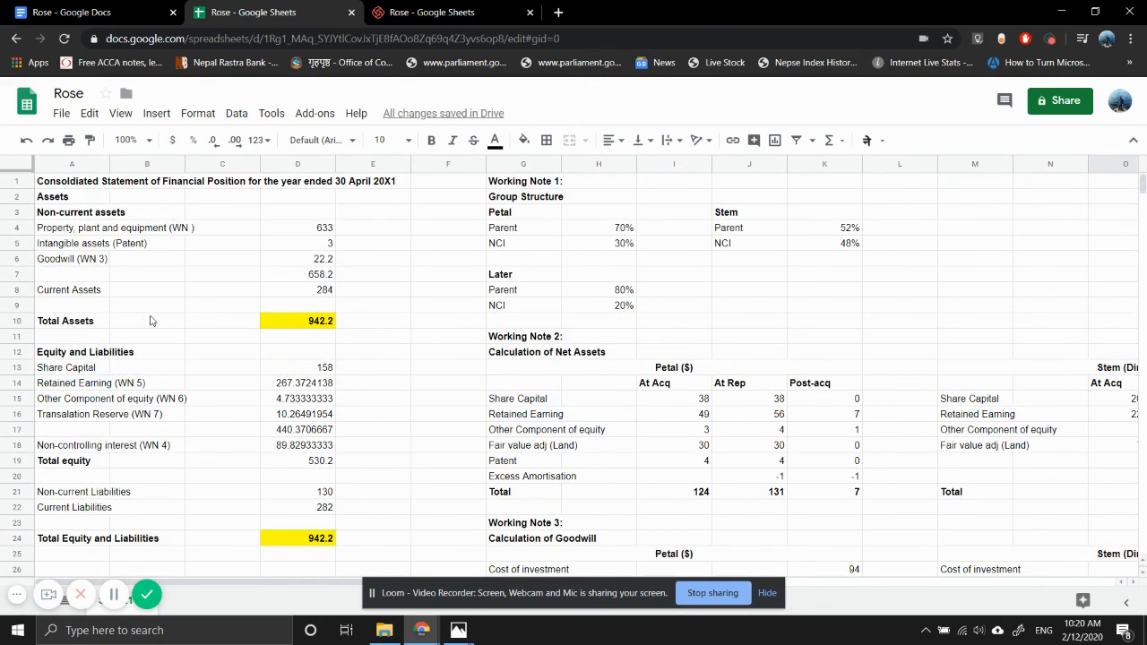